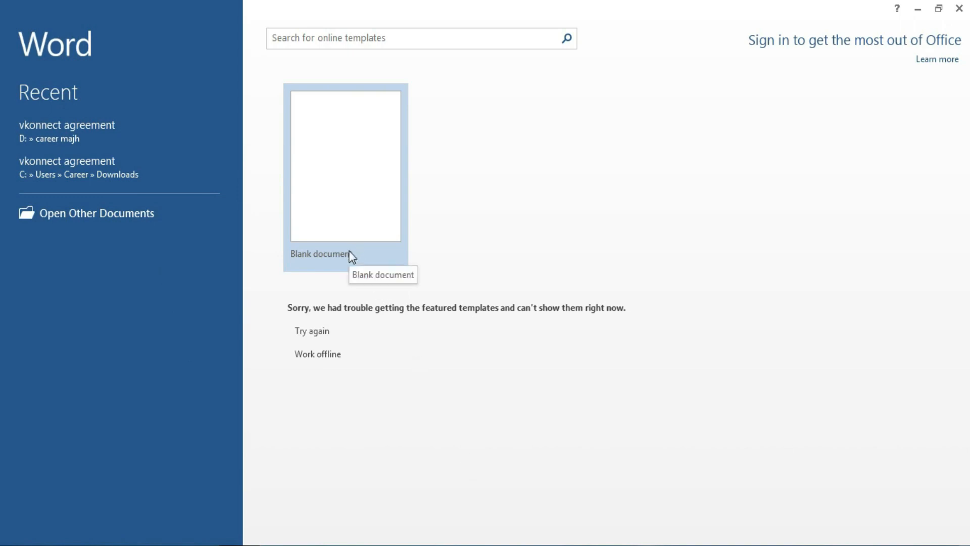
Step: Create Document1 from the Blank document template on the start screen
click(354, 219)
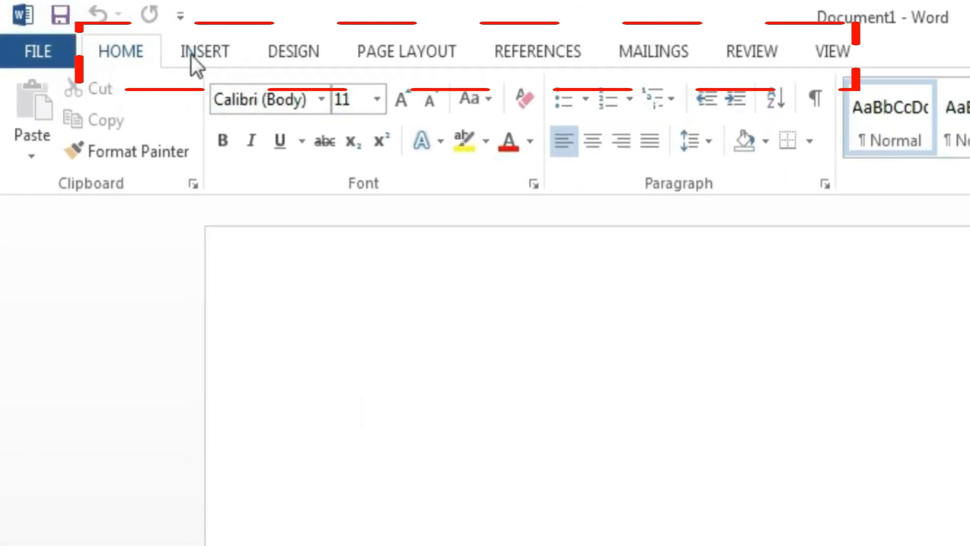
click(191, 54)
click(123, 54)
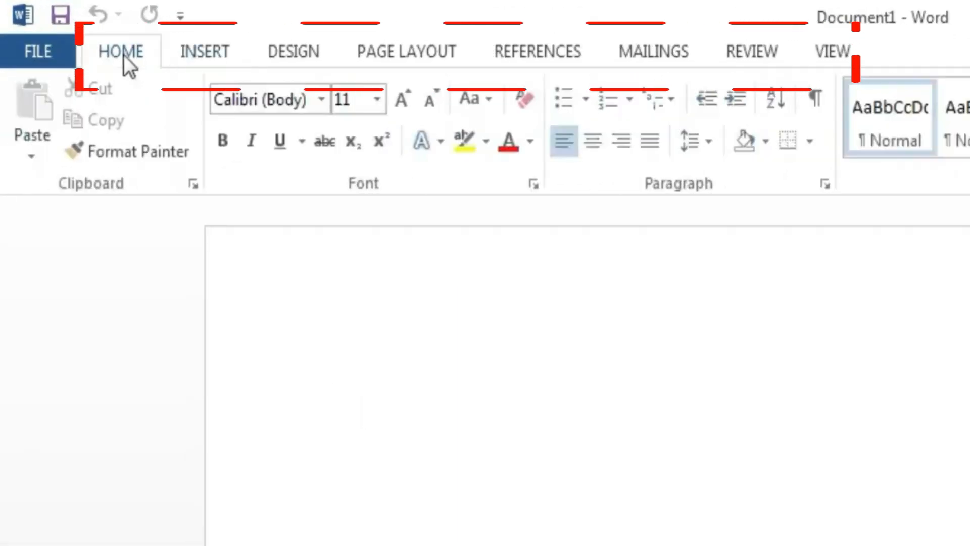
click(192, 53)
click(283, 55)
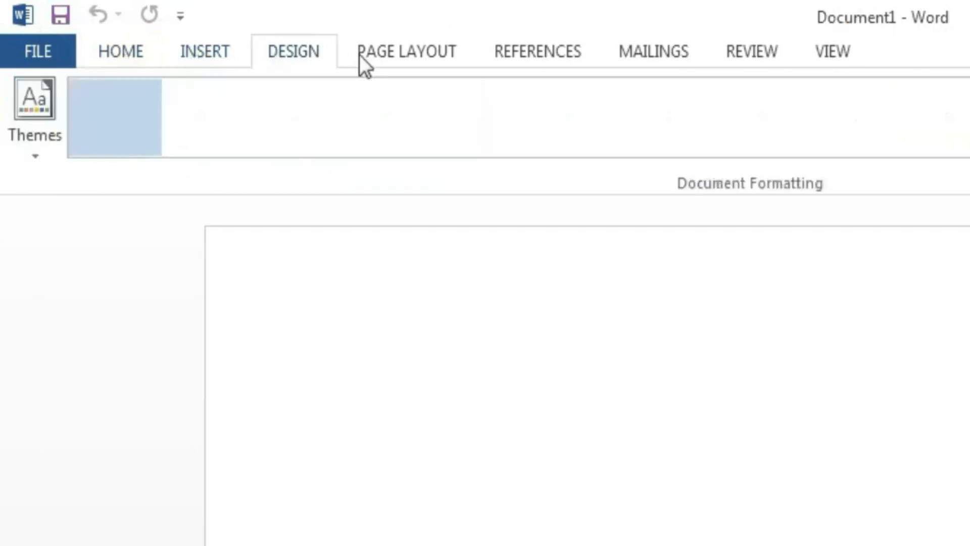
click(370, 55)
click(545, 54)
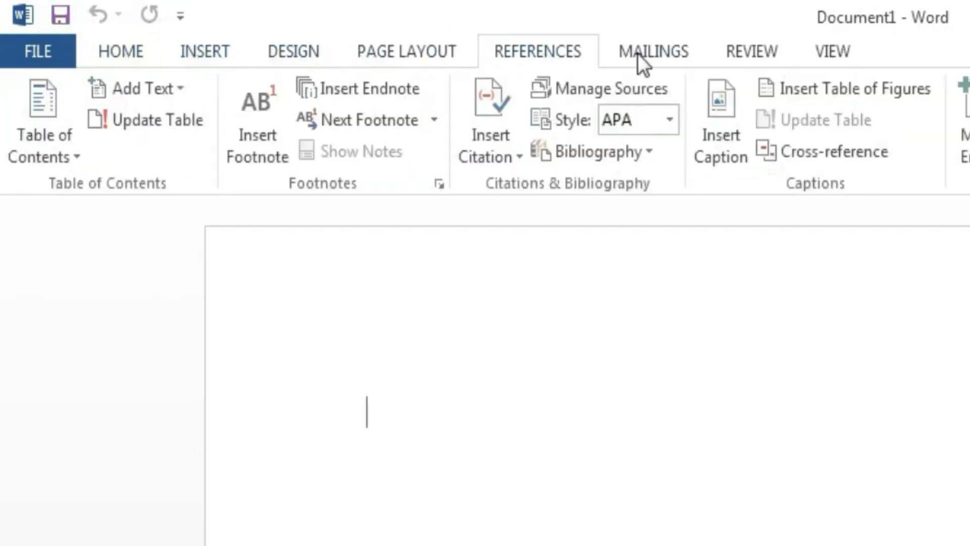
click(638, 53)
click(768, 53)
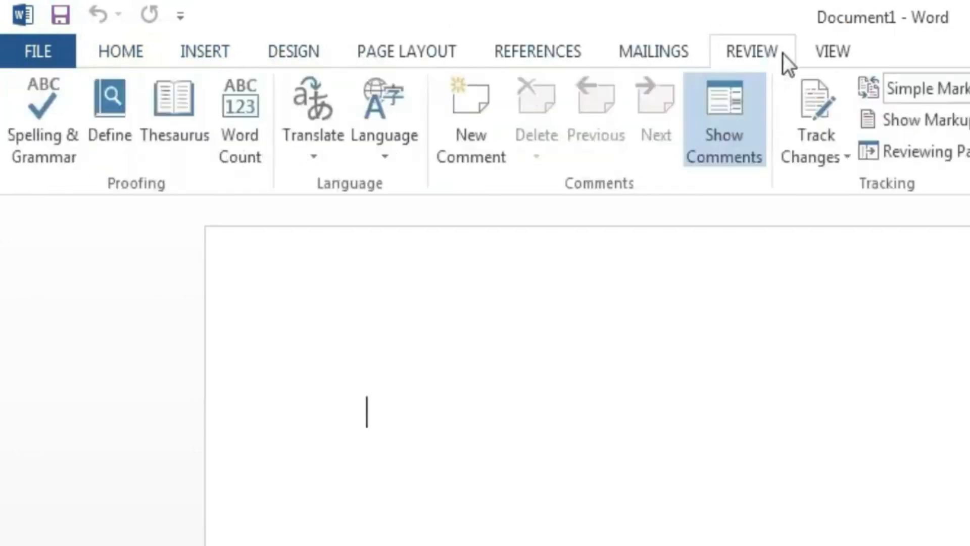
click(814, 53)
click(121, 51)
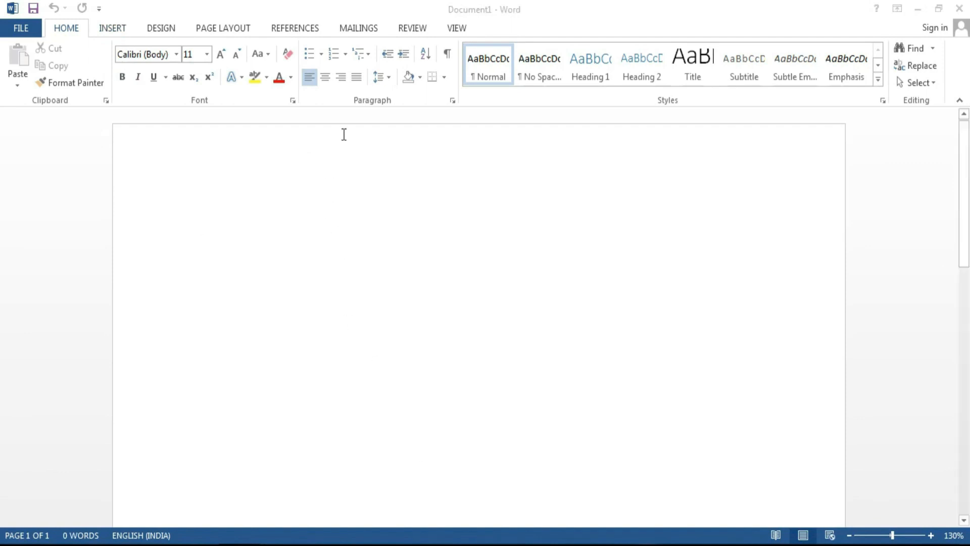
Step: Turn on the horizontal and vertical rulers, then return to the Home commands
click(457, 32)
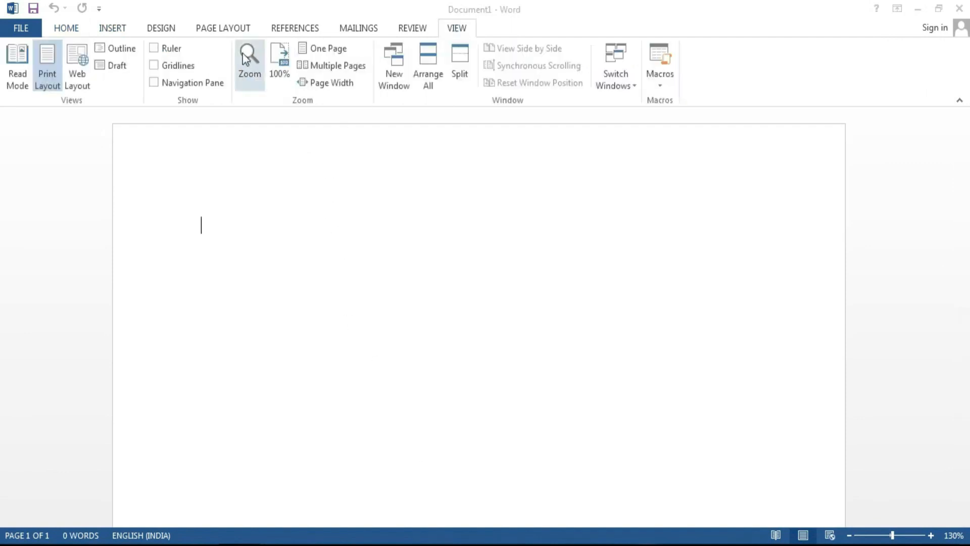
click(152, 49)
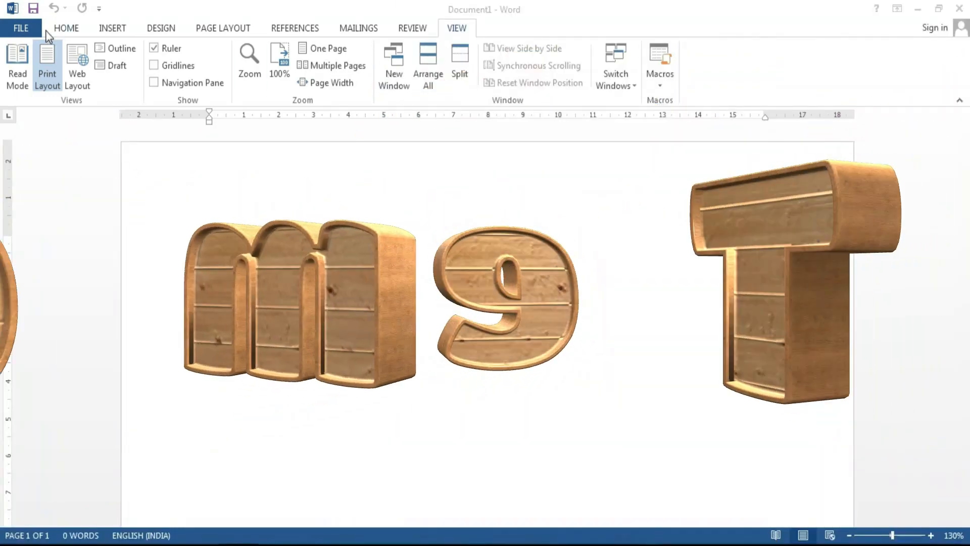
click(65, 28)
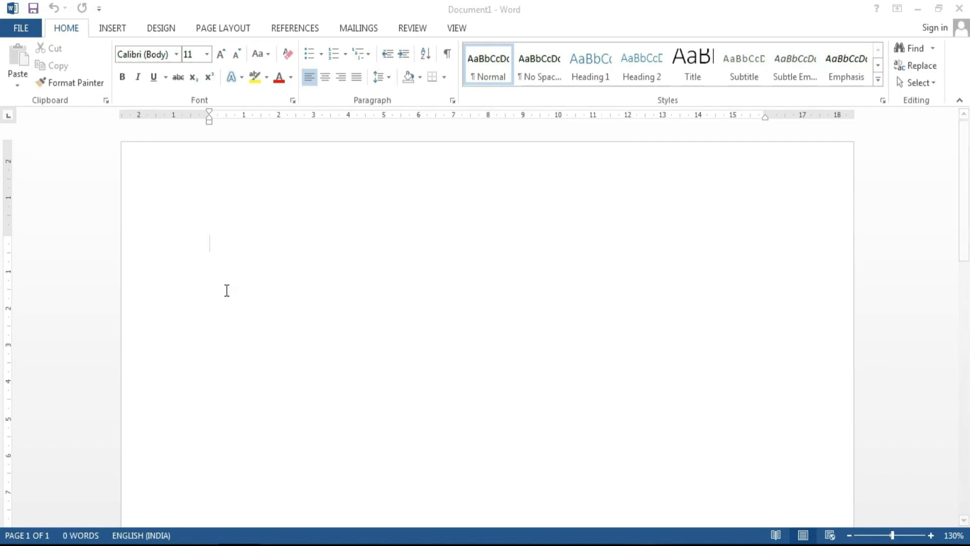
Step: Generate sample paragraphs with =rand() and select the first paragraph
text(=)
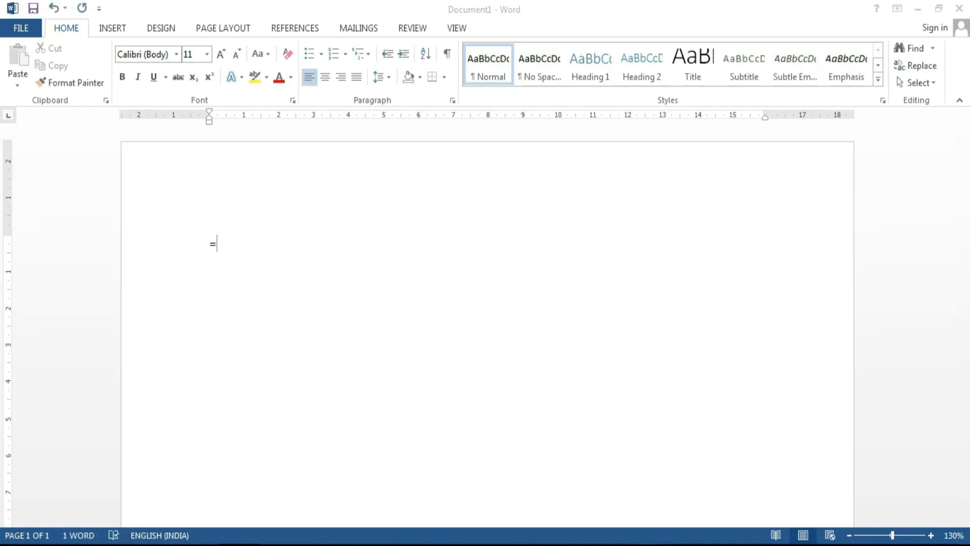
text(rand())
key(Return)
scroll(473, 492, up, 3)
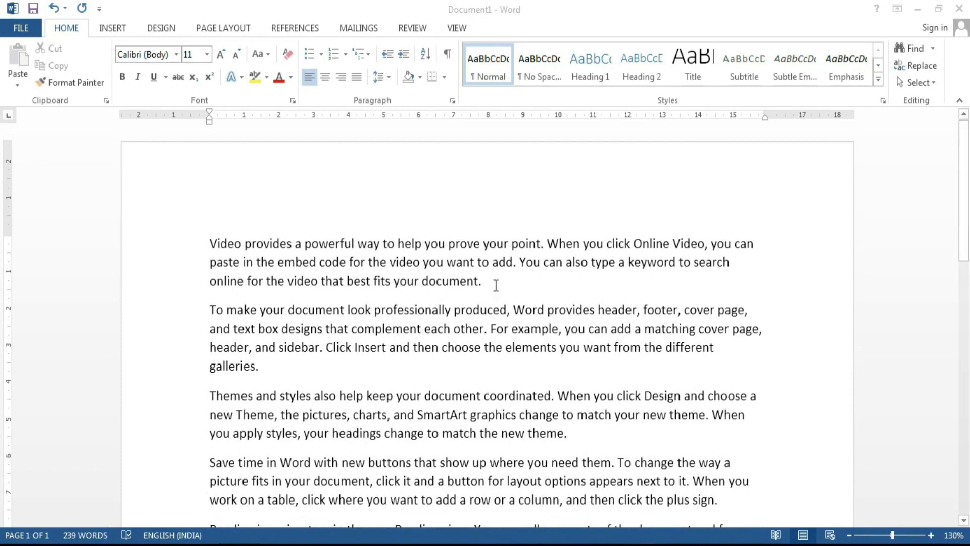
drag(496, 285, 214, 253)
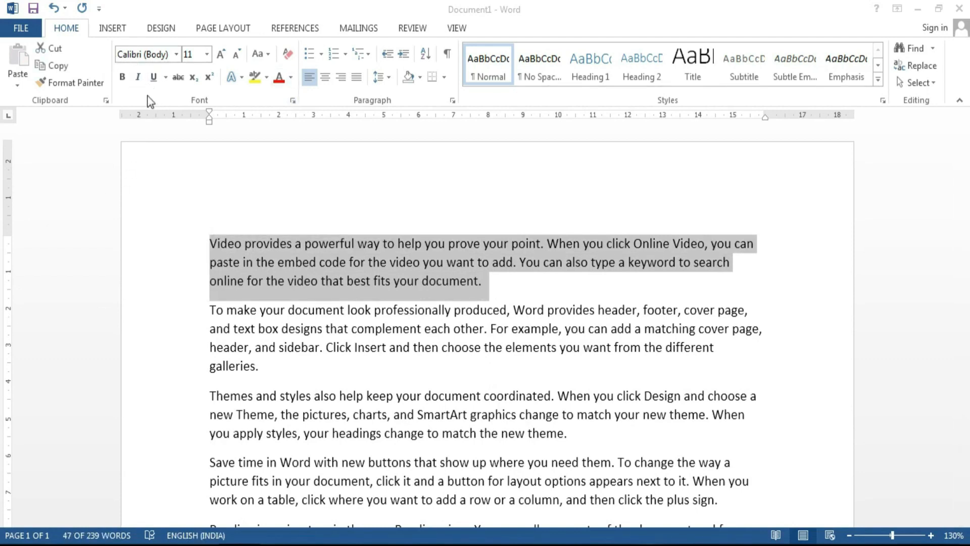
Step: Set the first paragraph's font to Arial Unicode MS
click(176, 54)
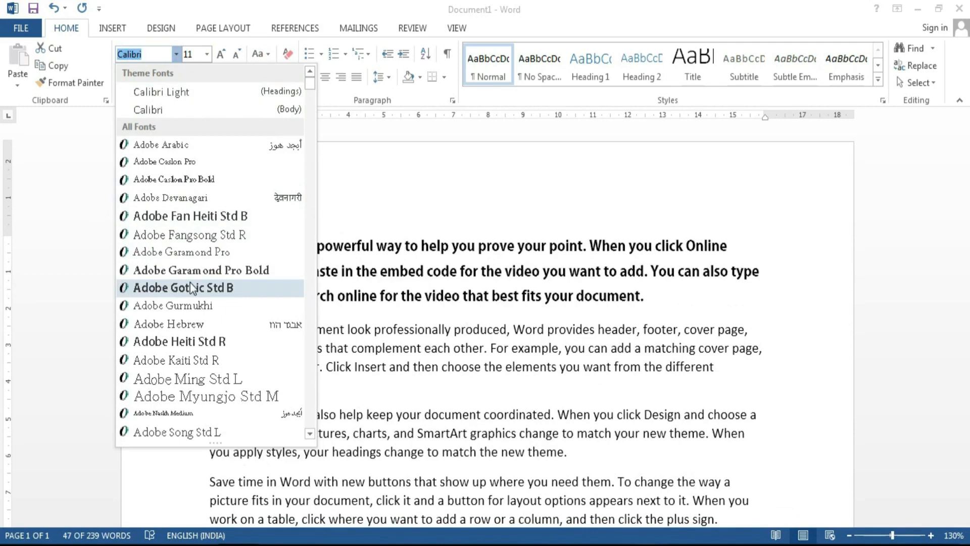
scroll(192, 288, down, 3)
scroll(192, 288, down, 3)
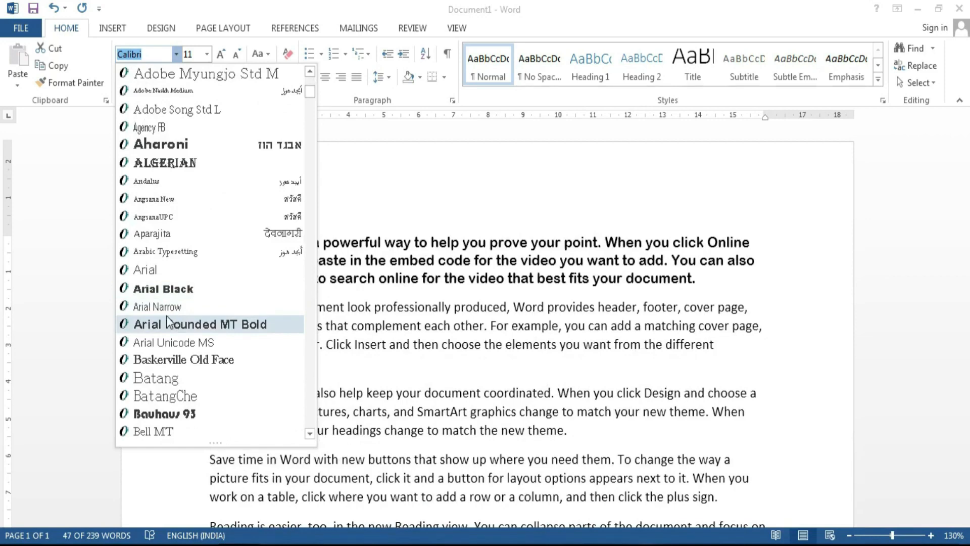
click(172, 342)
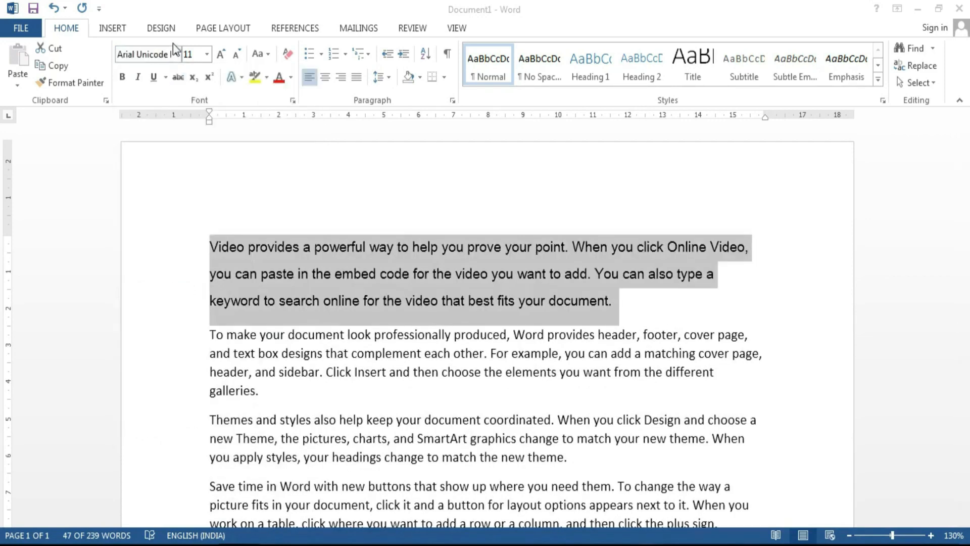
Step: Size the paragraph text to 16 pt, entering 17 then adjusting with Grow/Shrink Font
click(207, 54)
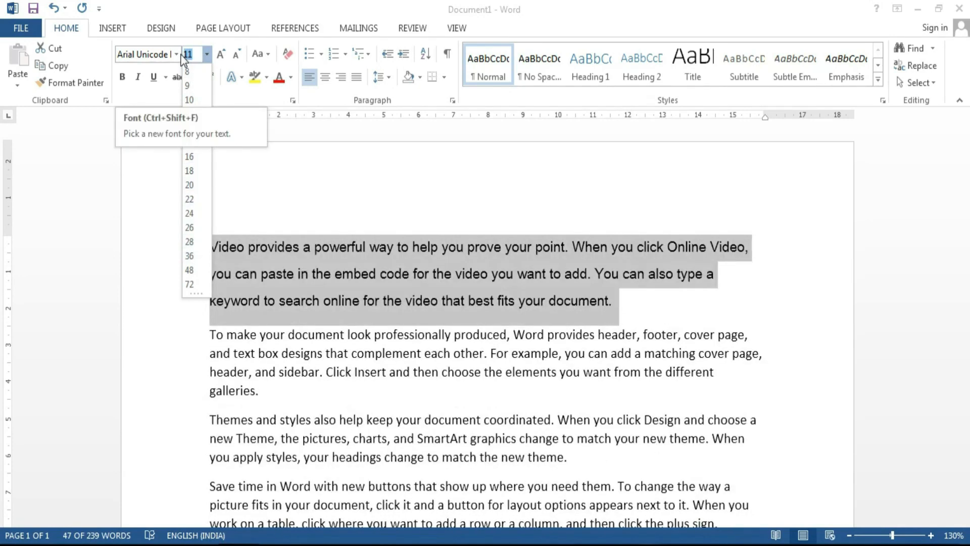
text(17)
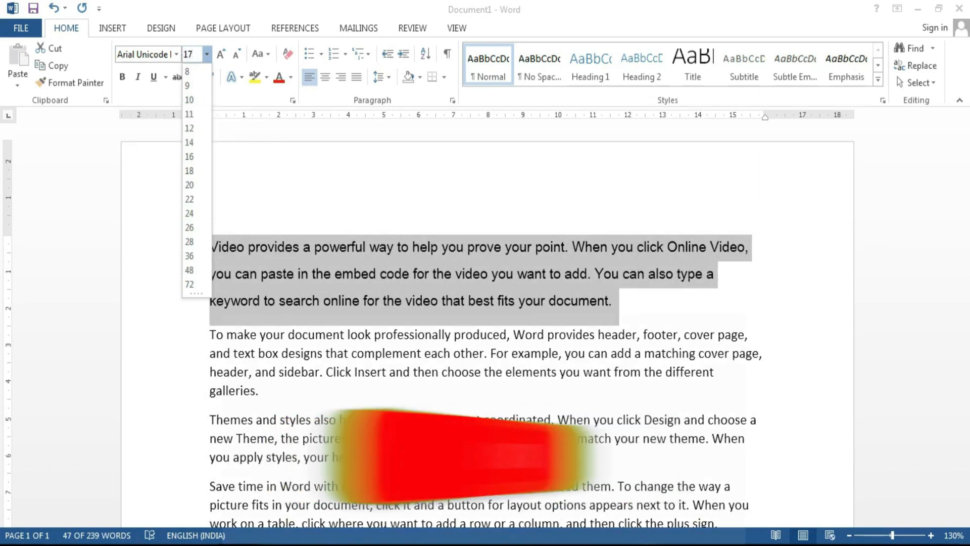
key(Return)
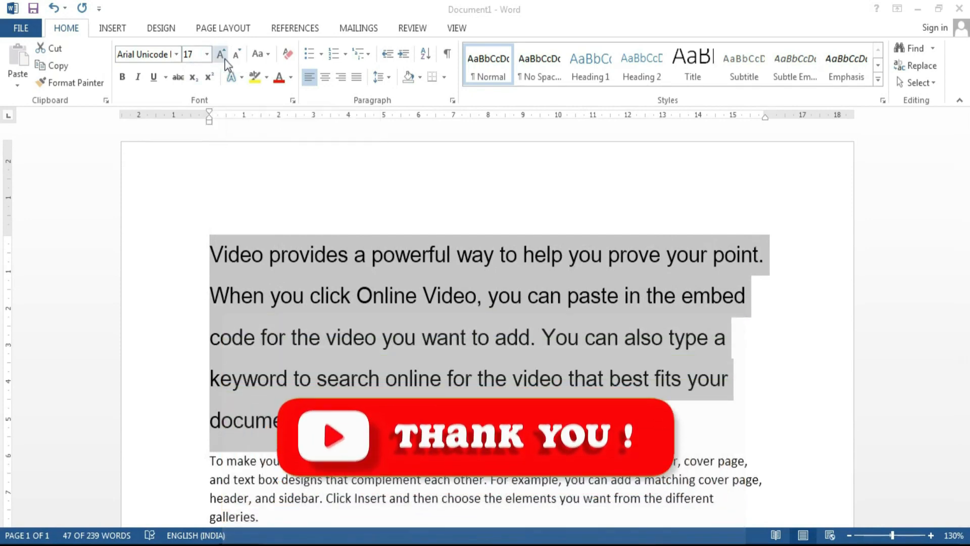
click(222, 55)
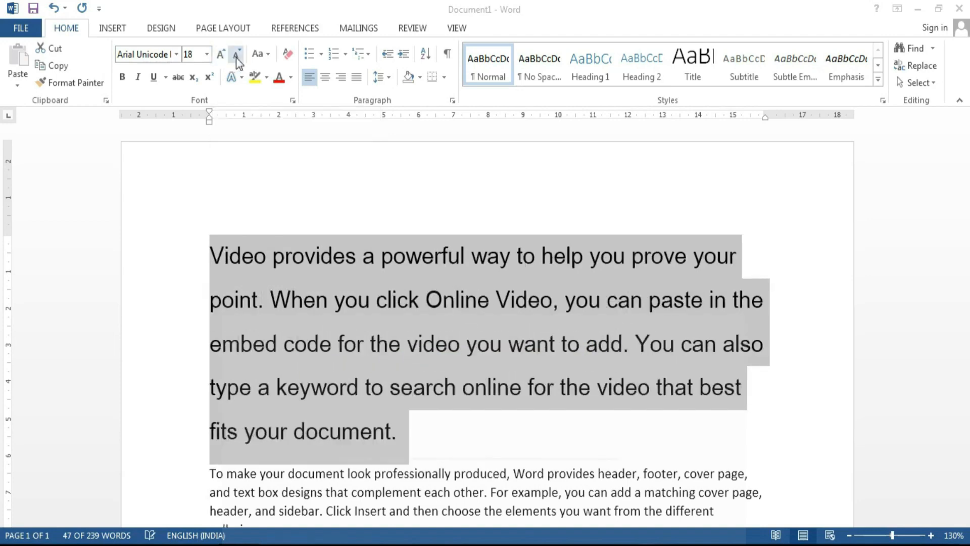
click(236, 57)
click(223, 56)
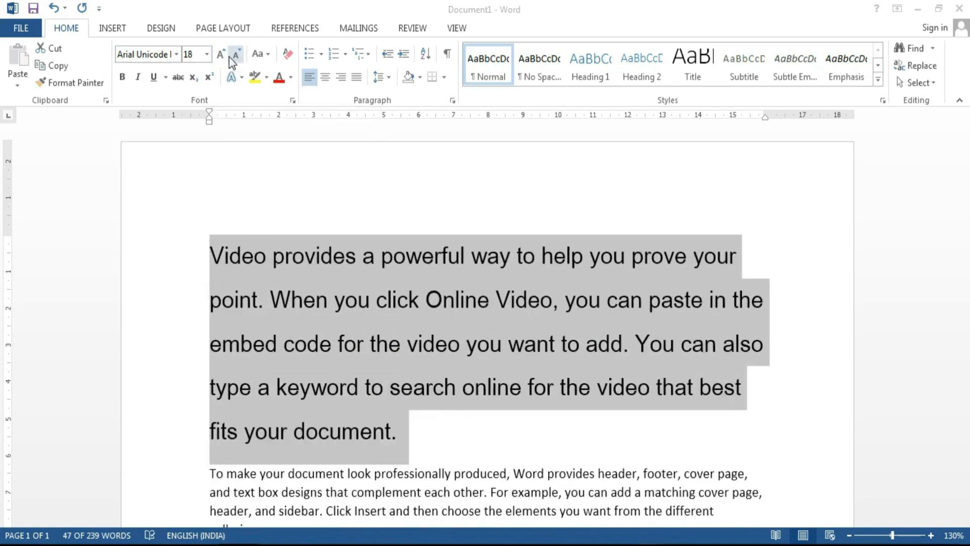
click(231, 57)
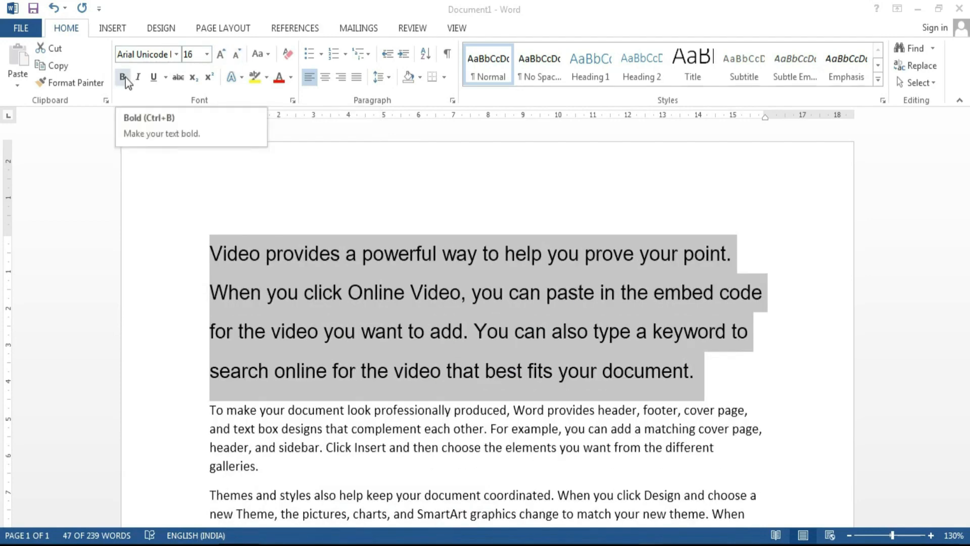
Step: Make 'Video' on the second line bold without italic, then select the word 'want'
click(524, 331)
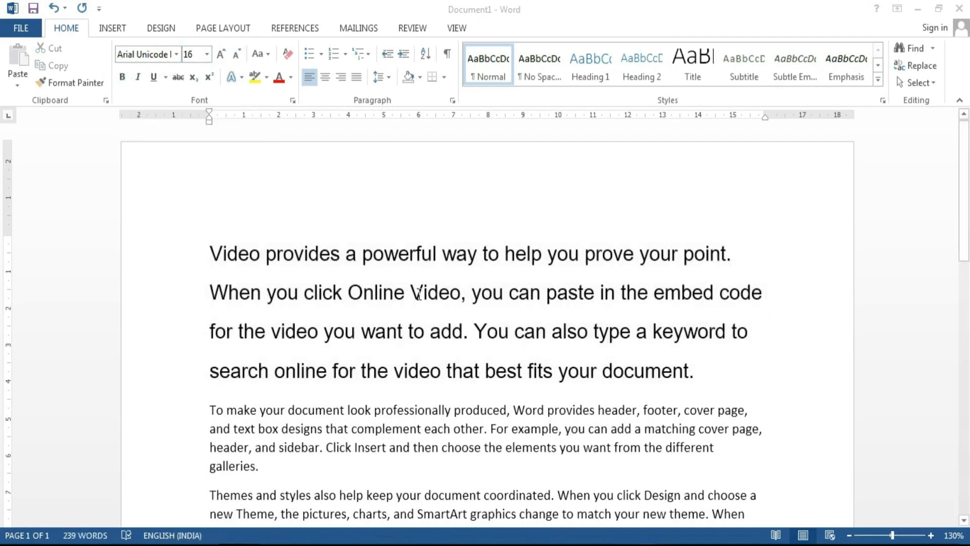
drag(410, 294, 464, 295)
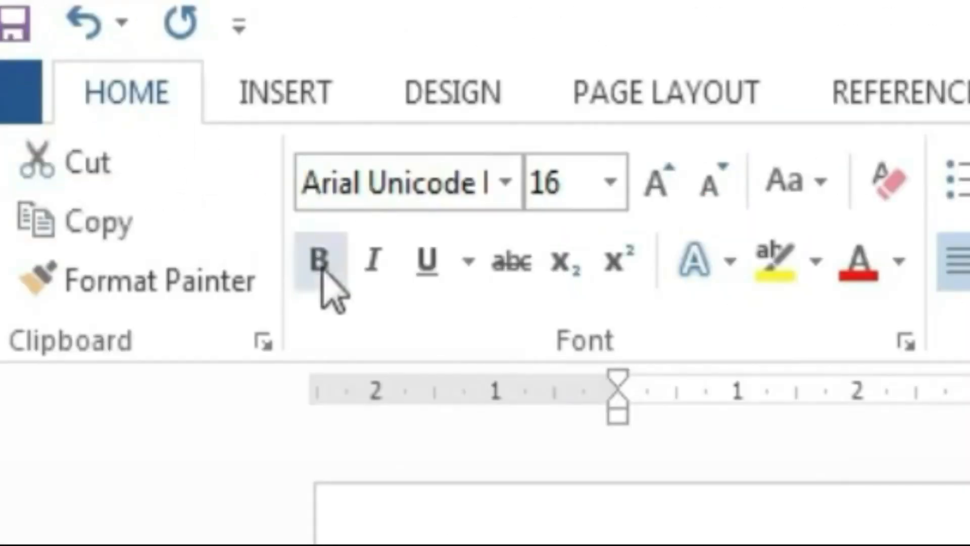
click(323, 275)
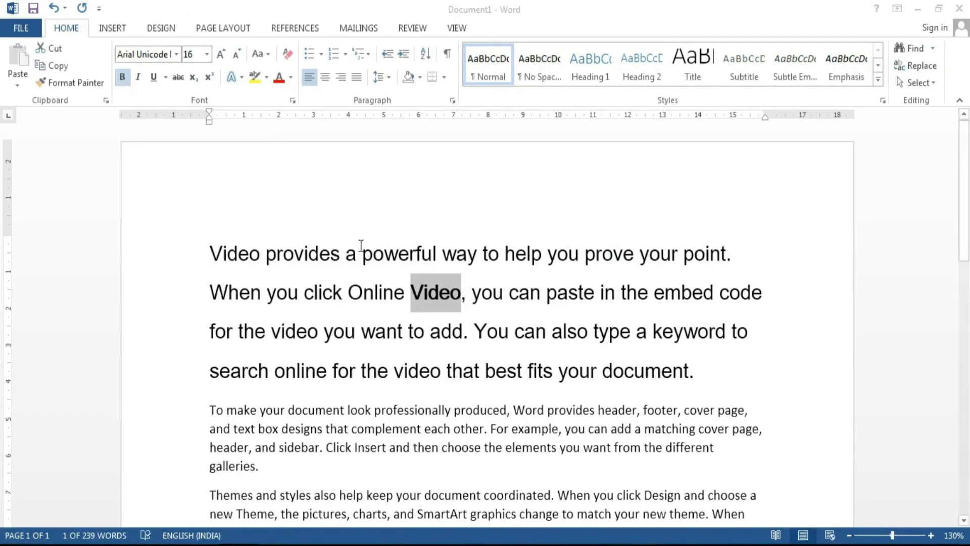
key(ctrl+b)
key(ctrl+b)
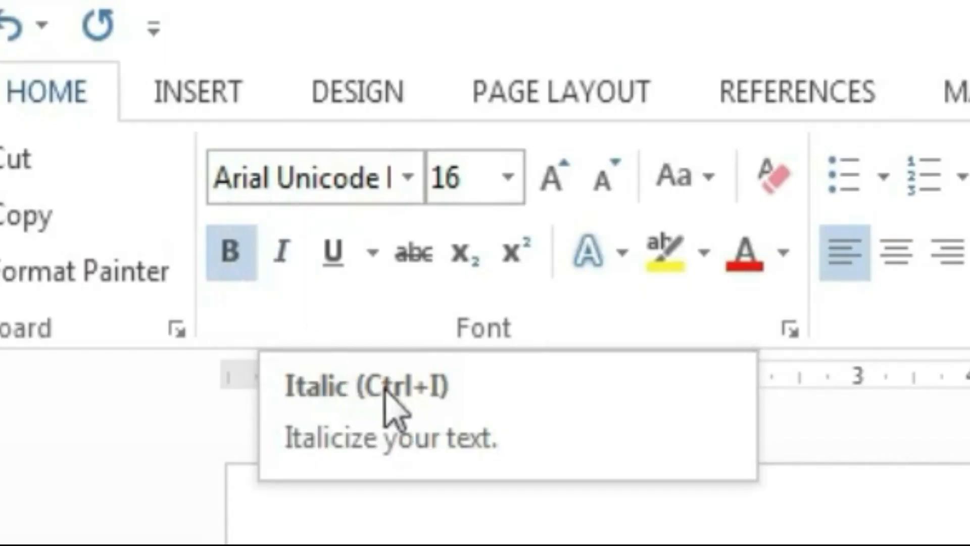
click(281, 251)
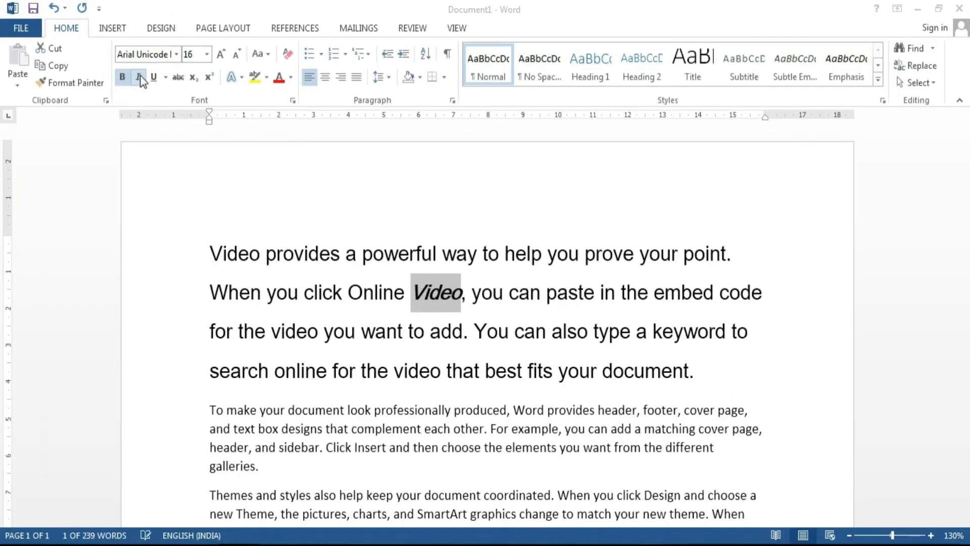
click(139, 77)
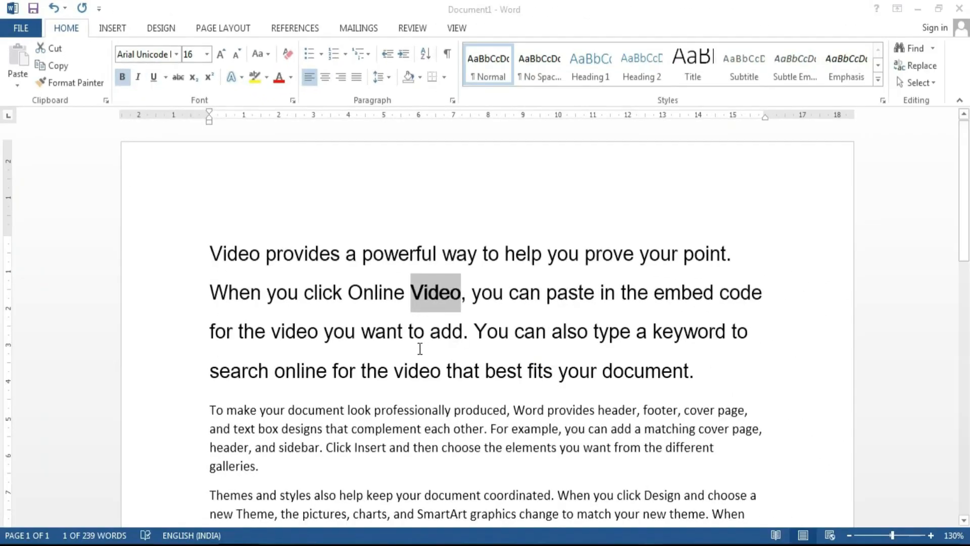
drag(360, 332, 407, 332)
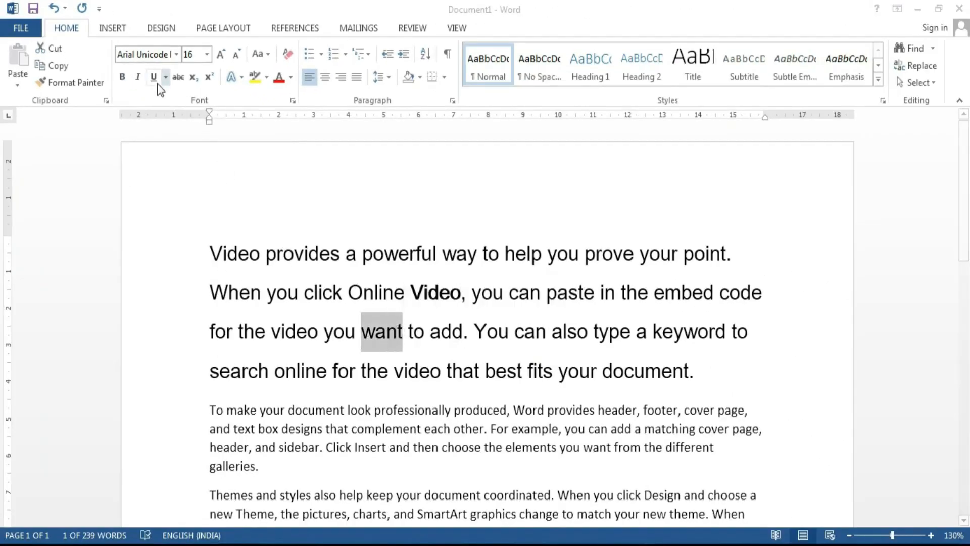
Step: Try italic on 'want' and the last line, then select the second and third lines
click(139, 78)
click(139, 77)
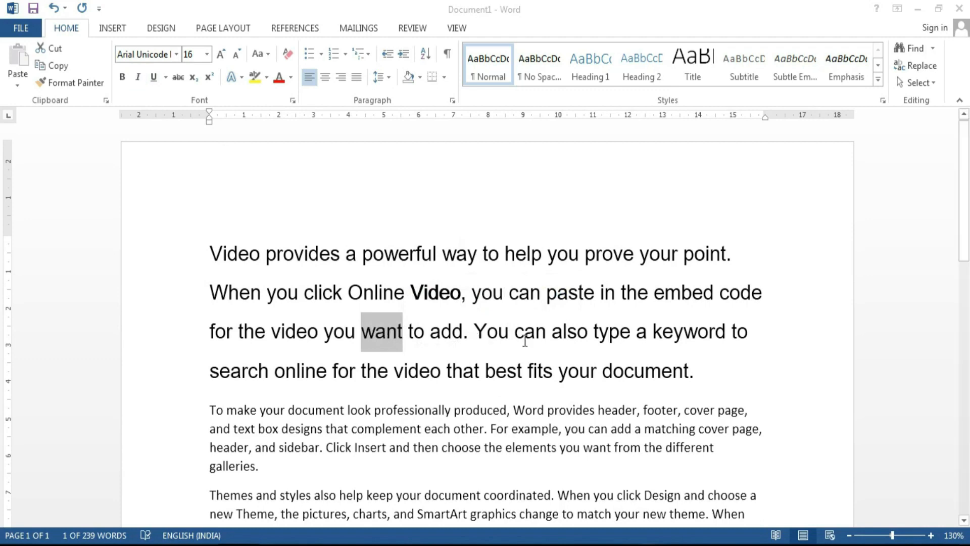
drag(697, 371, 172, 372)
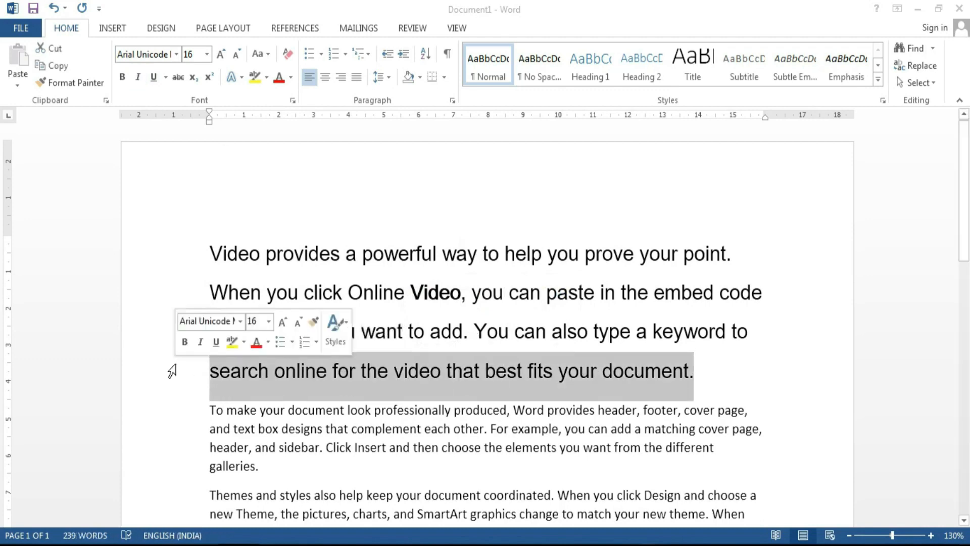
click(139, 77)
click(140, 77)
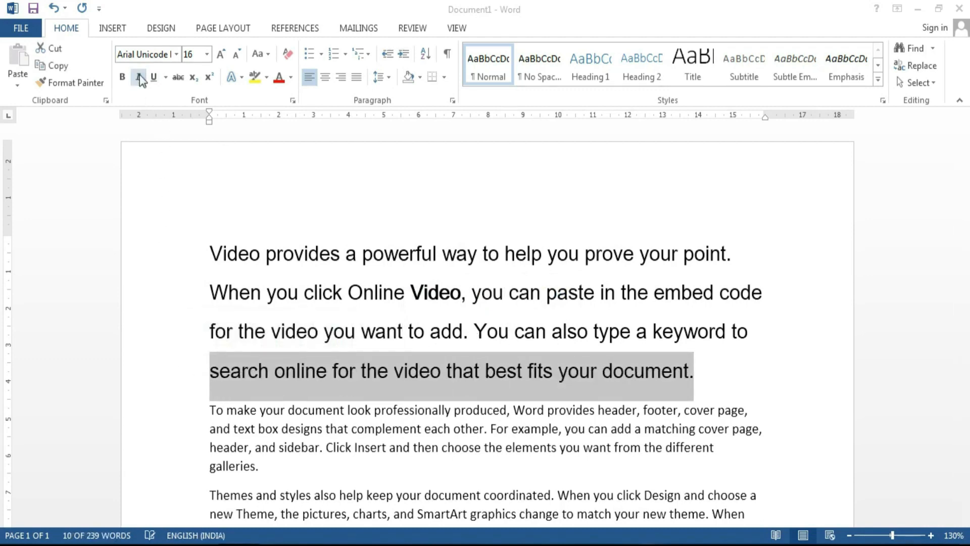
click(425, 331)
drag(751, 334, 236, 307)
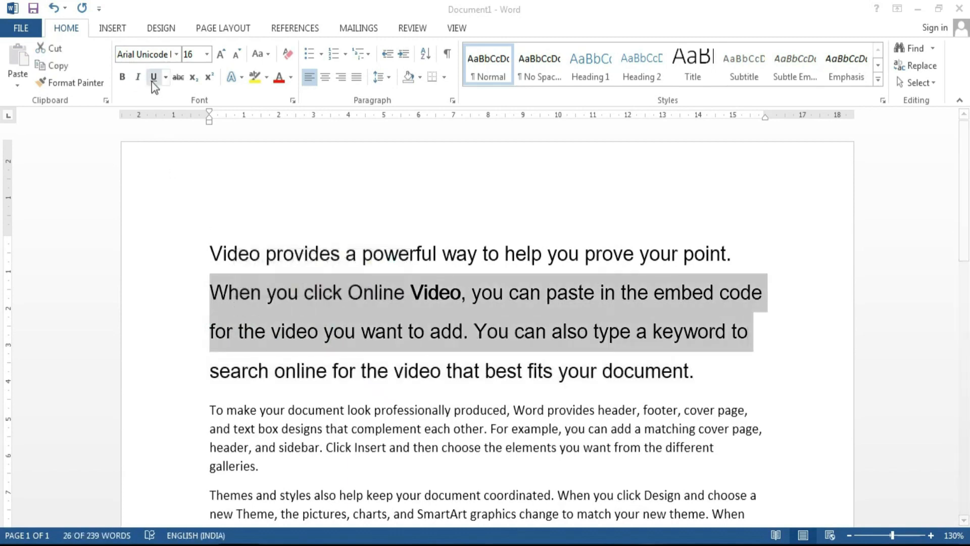
click(137, 78)
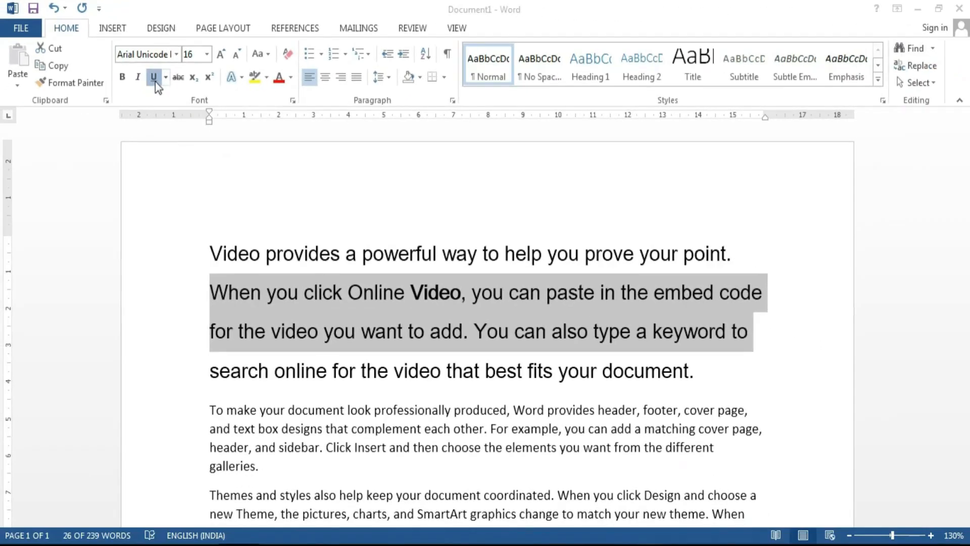
Step: Give the selected lines a thick underline
click(382, 279)
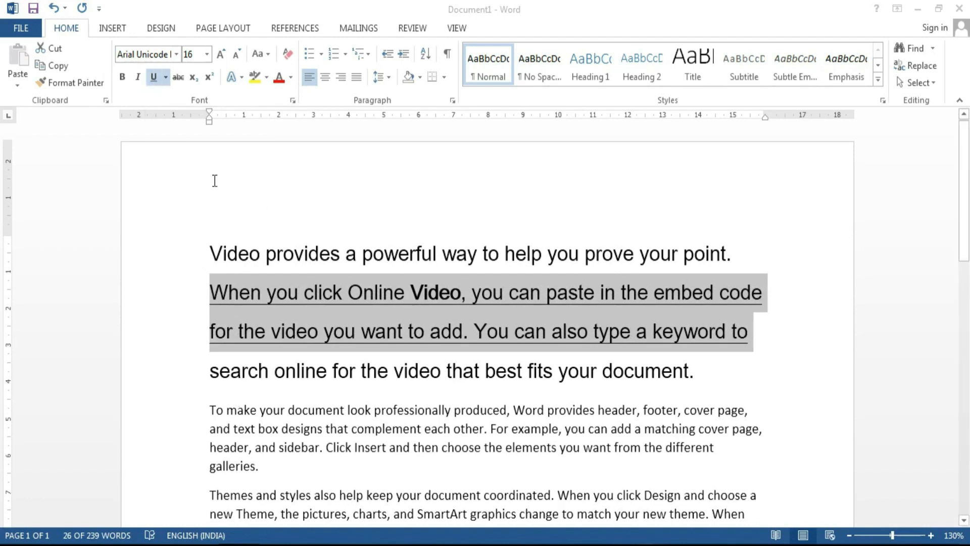
click(166, 82)
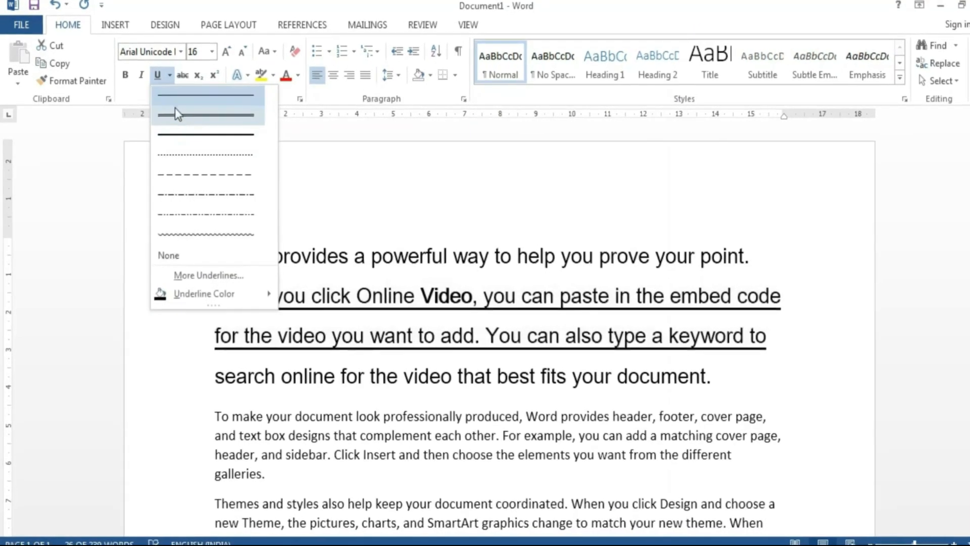
click(174, 77)
click(171, 78)
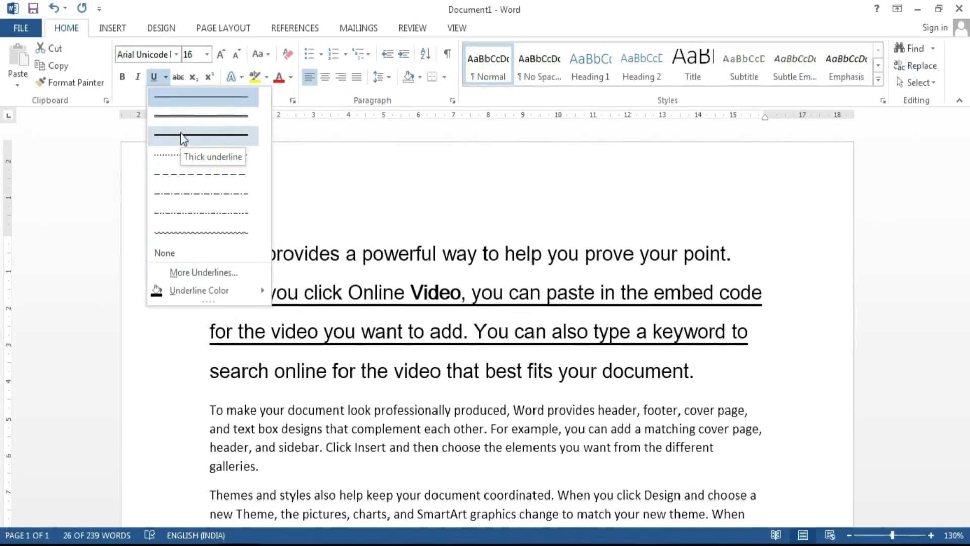
click(260, 122)
Step: Change the underline colour to red, after briefly trying dark blue
click(165, 77)
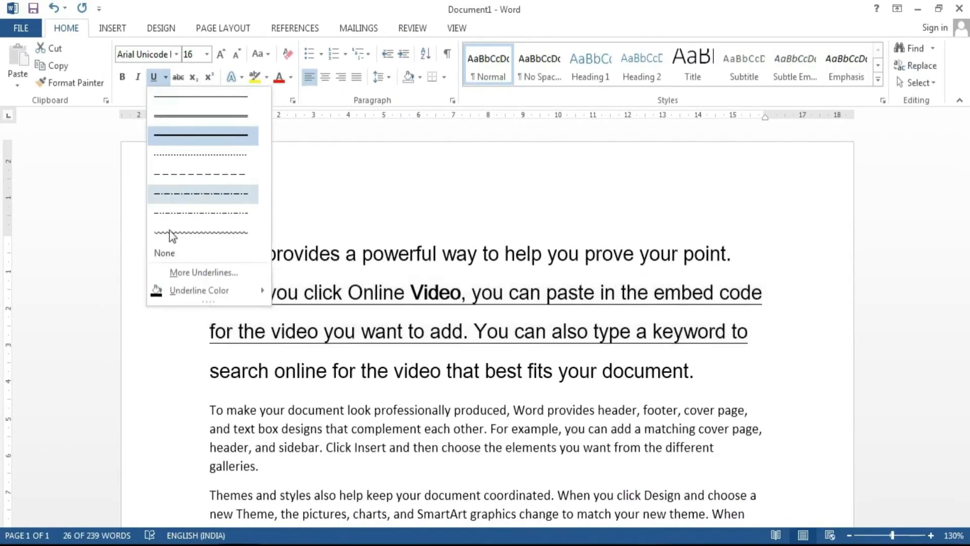
mouse_move(175, 290)
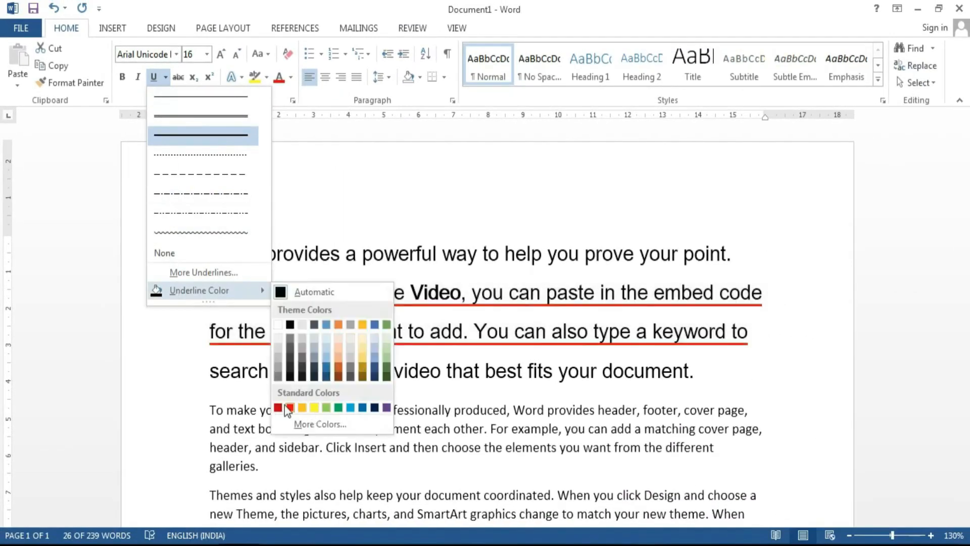
click(374, 408)
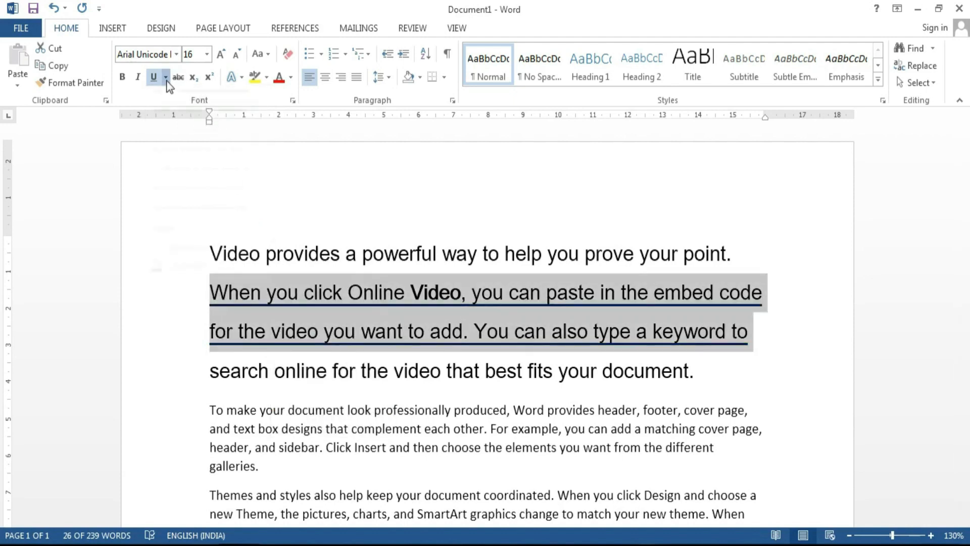
click(165, 77)
mouse_move(212, 290)
click(290, 408)
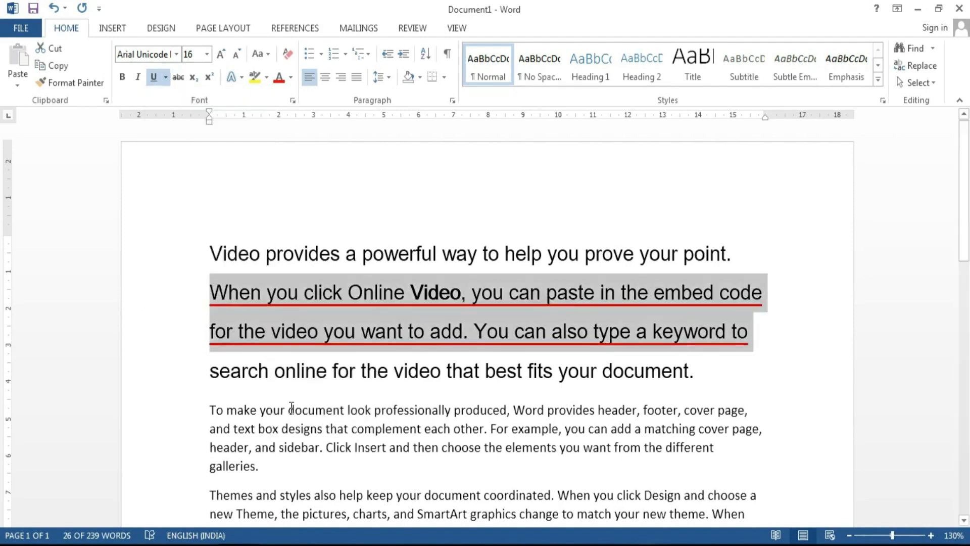
click(363, 293)
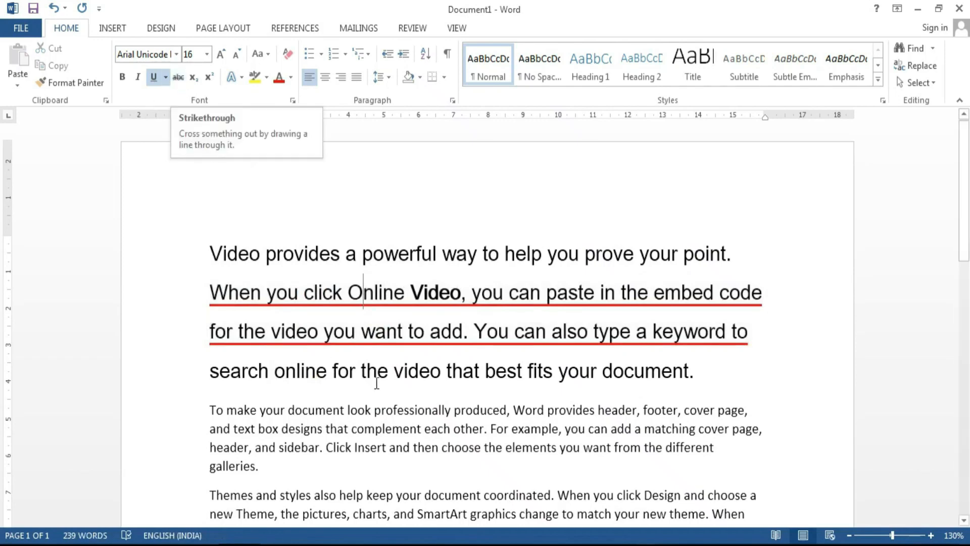
Step: Apply strikethrough to 'Video' on line two and 'powerful' on line one
drag(411, 292, 461, 292)
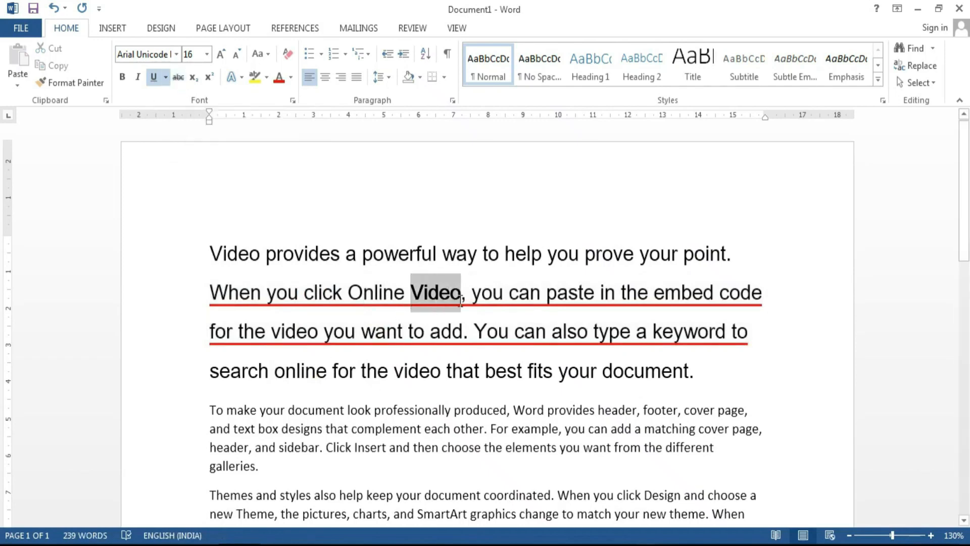
click(178, 77)
click(388, 371)
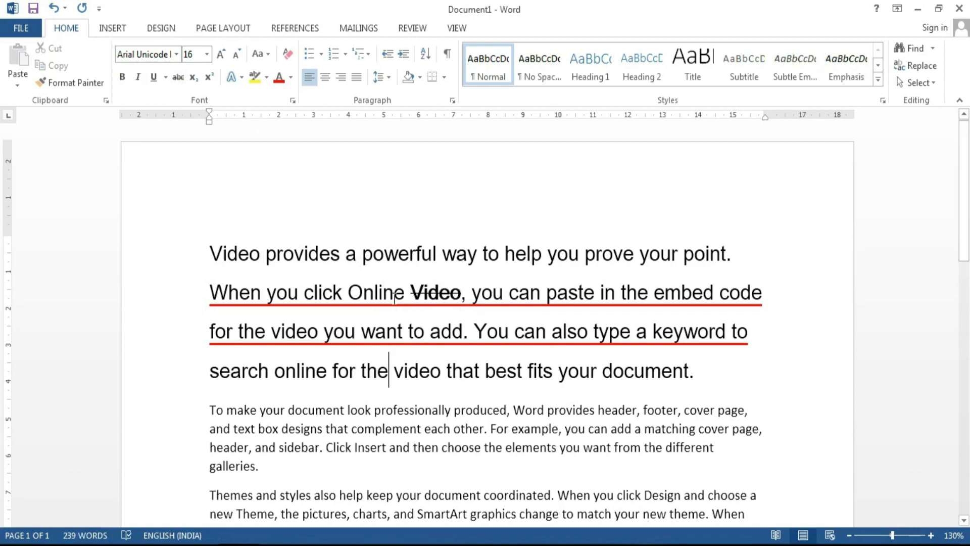
double_click(399, 253)
click(178, 77)
click(360, 294)
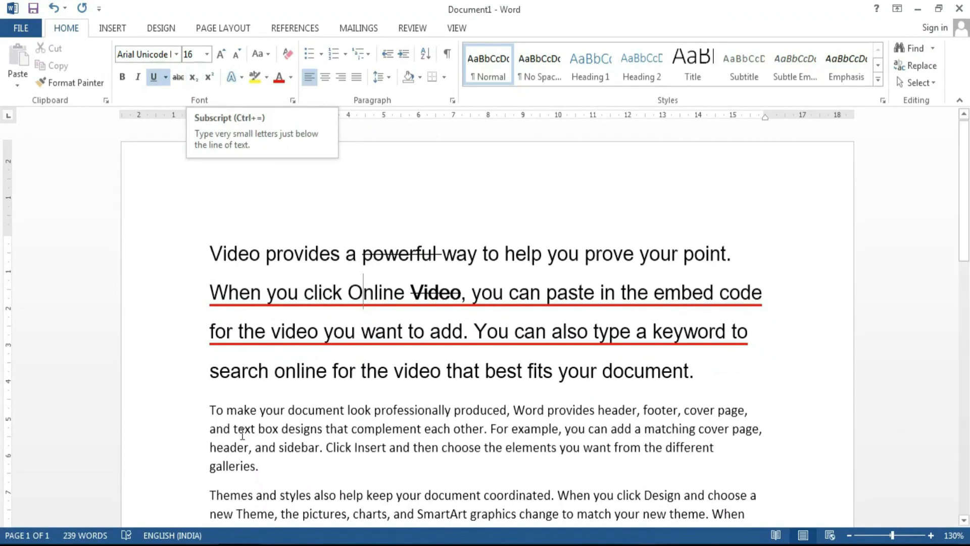
Step: Add a new line after the paragraph reading H₂O, with the 2 subscript
click(747, 391)
key(Return)
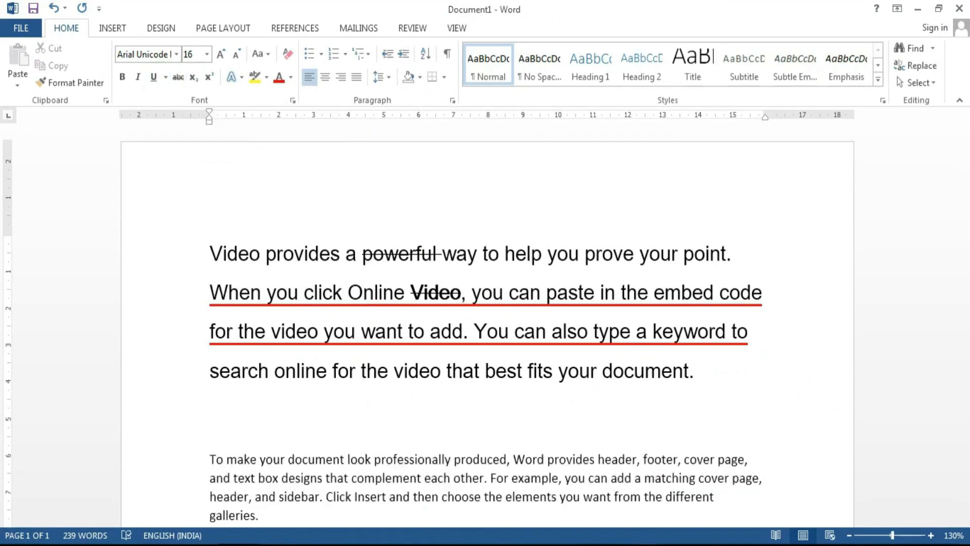
text(H2O)
key(Left)
key(Left)
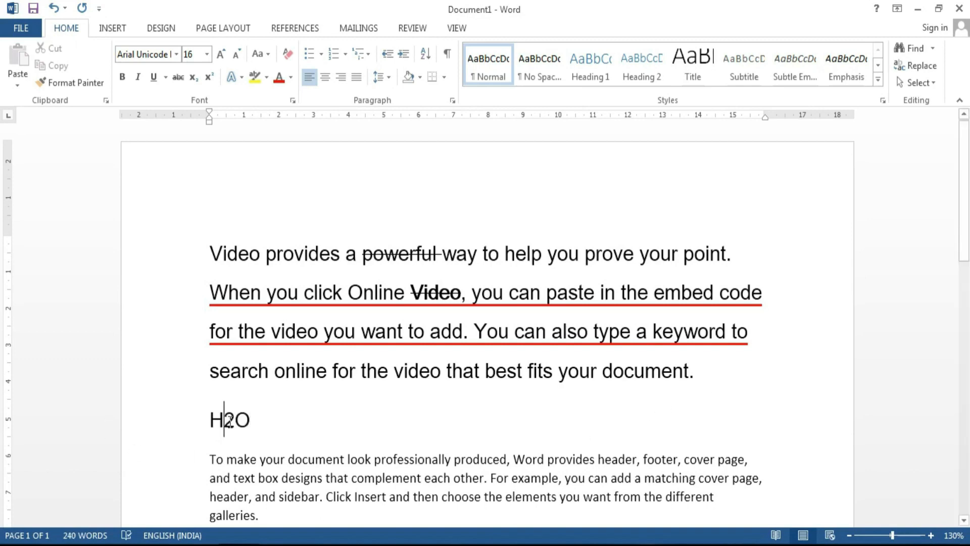
key(shift+Right)
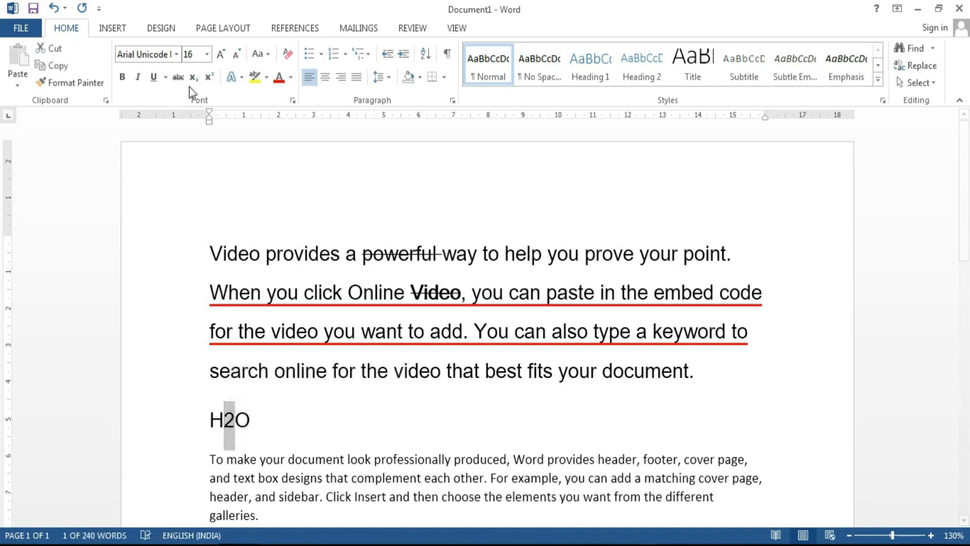
click(193, 78)
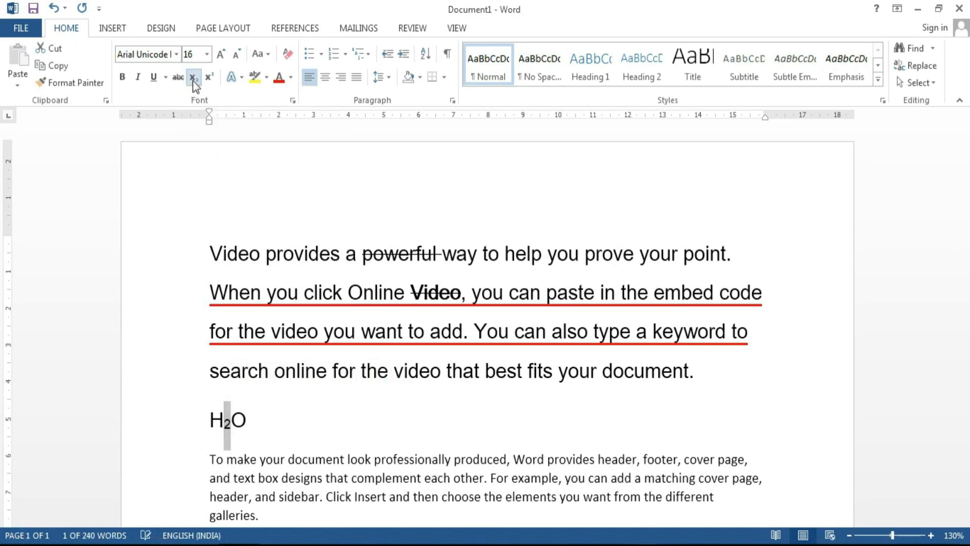
Step: Continue the line with (a+b)², superscripting the final 2, then move to the document start
key(End)
text(()
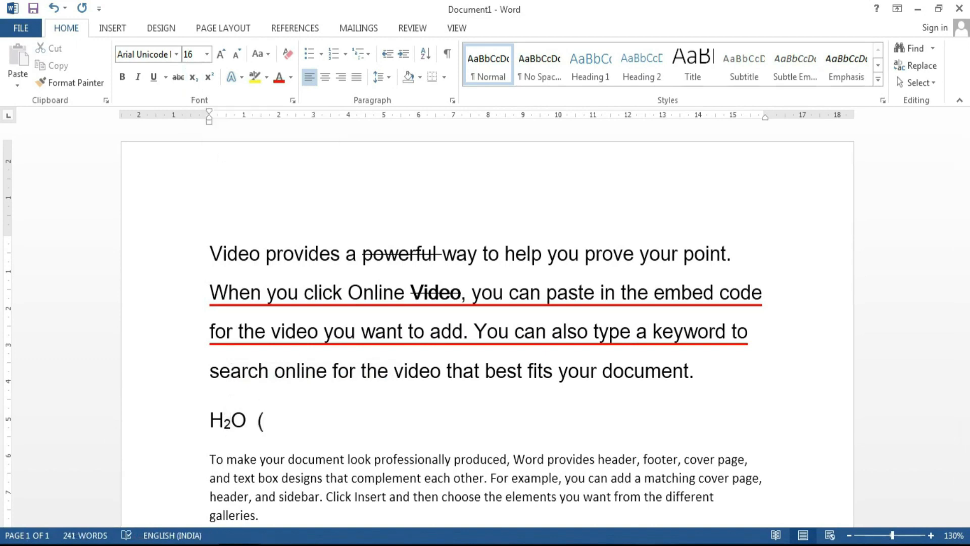
text(a+b)2)
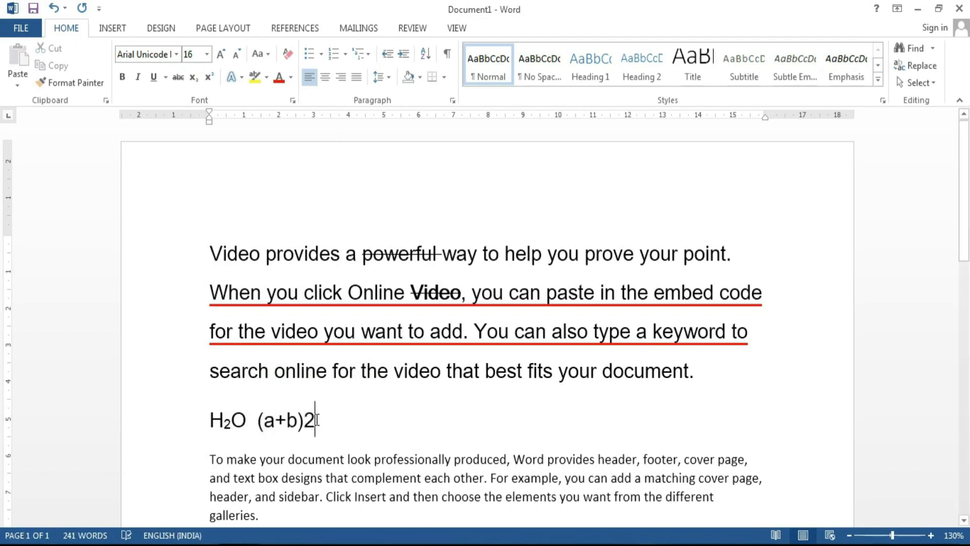
drag(314, 419, 304, 419)
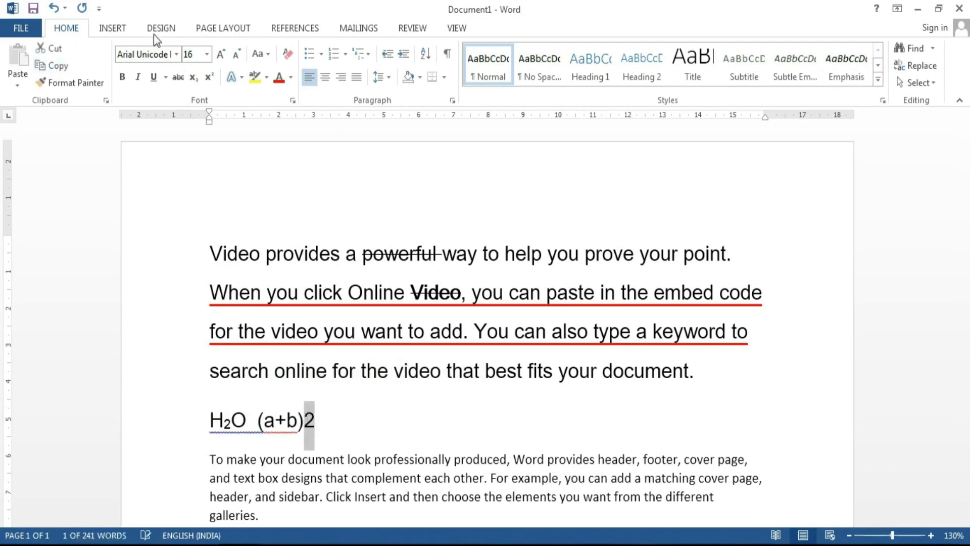
click(210, 77)
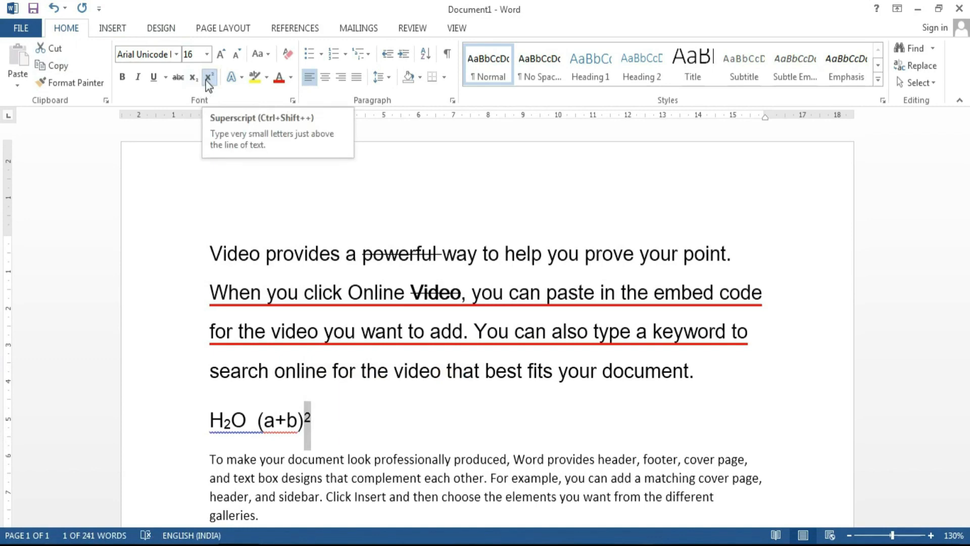
click(333, 424)
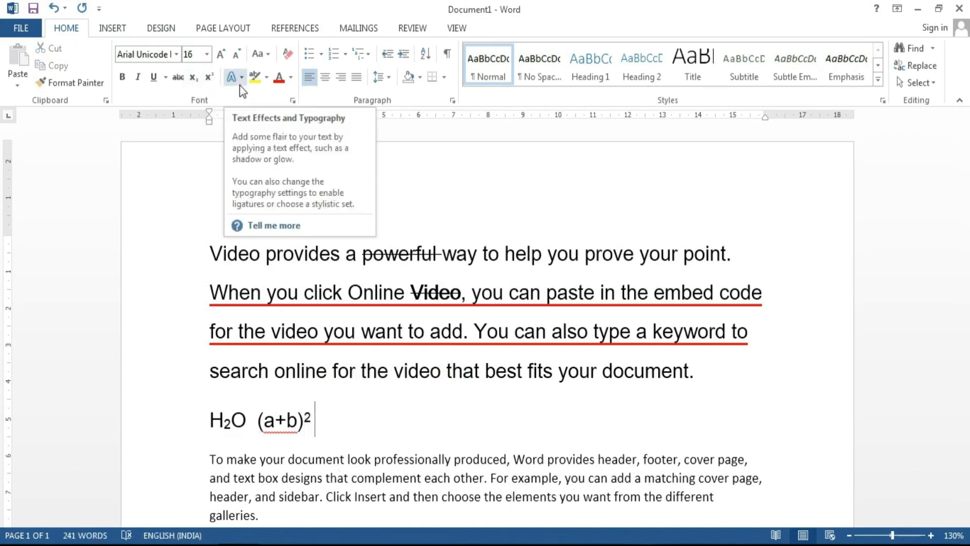
click(241, 82)
click(241, 83)
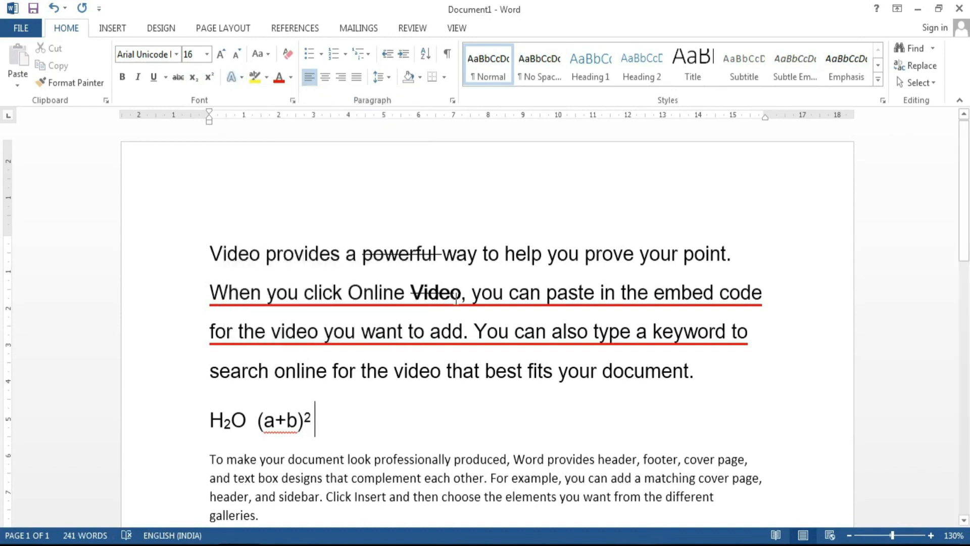
click(353, 289)
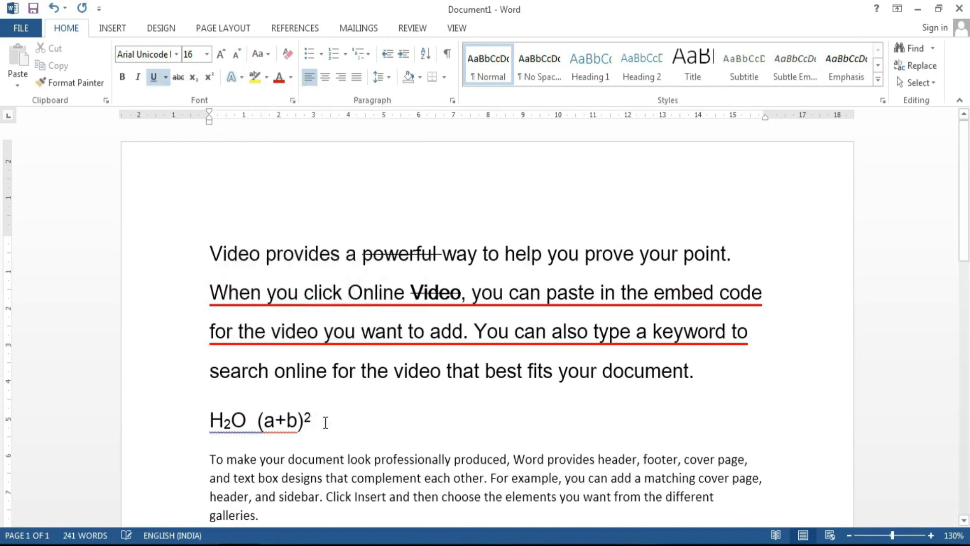
click(217, 245)
Step: Insert the heading 'Institute of Career Computer Education' at the top and make it bold
key(Return)
text(Institute of Career Computer Education)
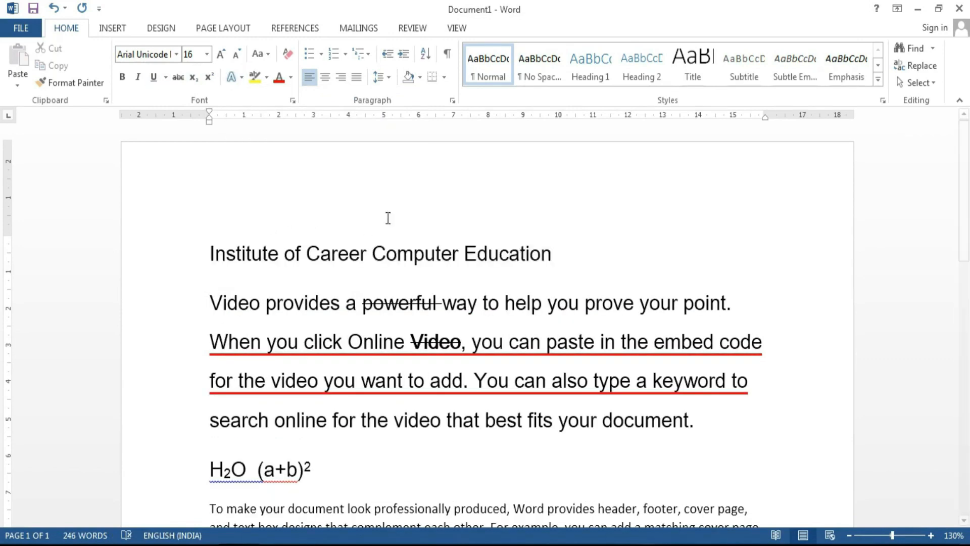
drag(541, 254, 211, 252)
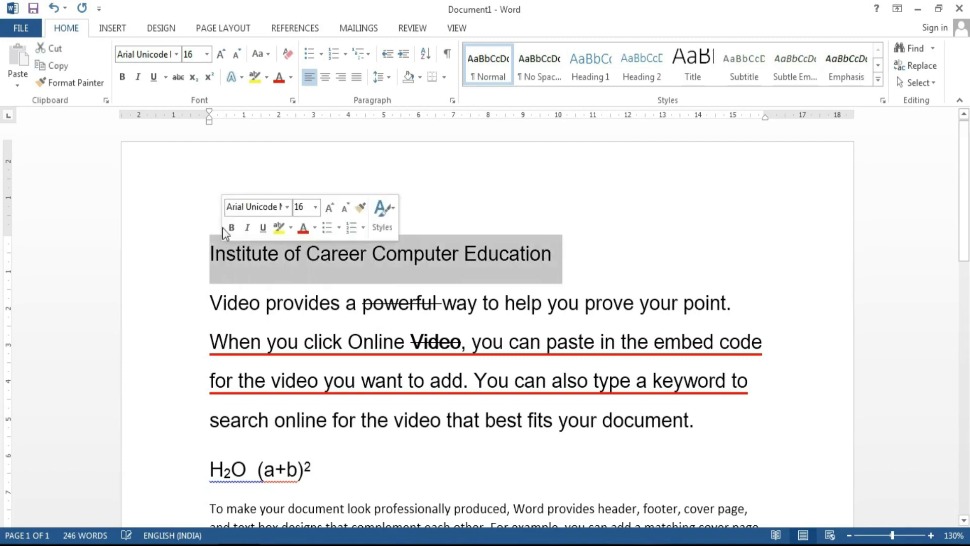
click(123, 77)
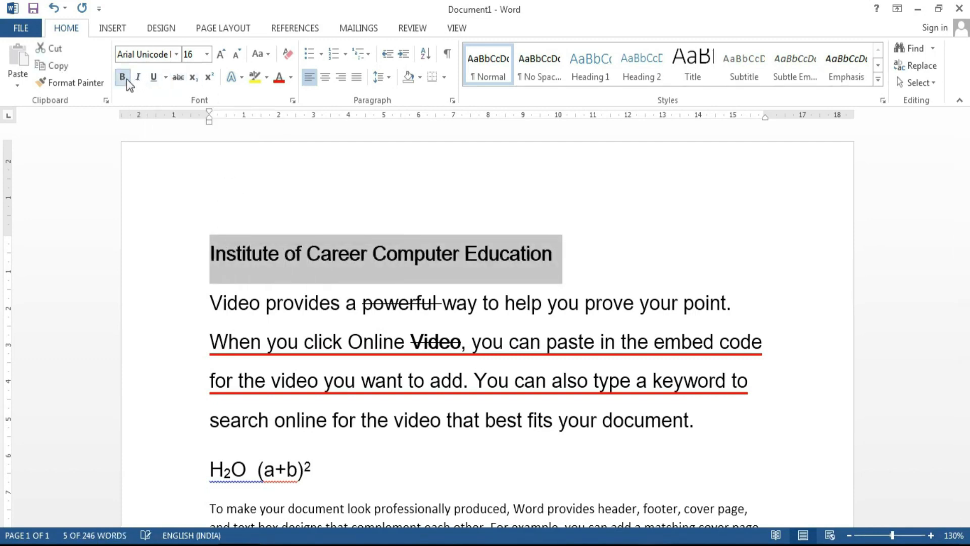
click(240, 79)
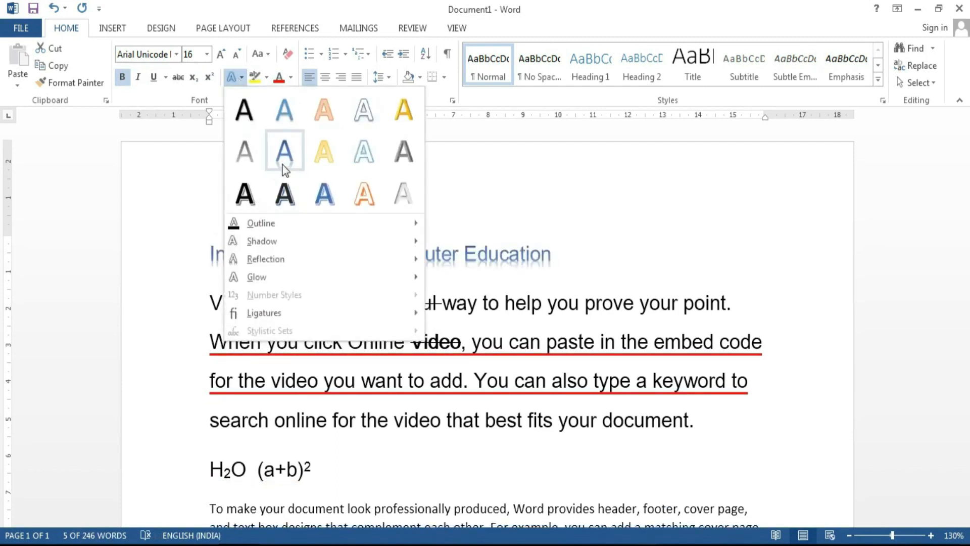
Step: Apply a blue text effect to the heading and enlarge it to 20 pt
click(327, 195)
click(222, 56)
click(221, 55)
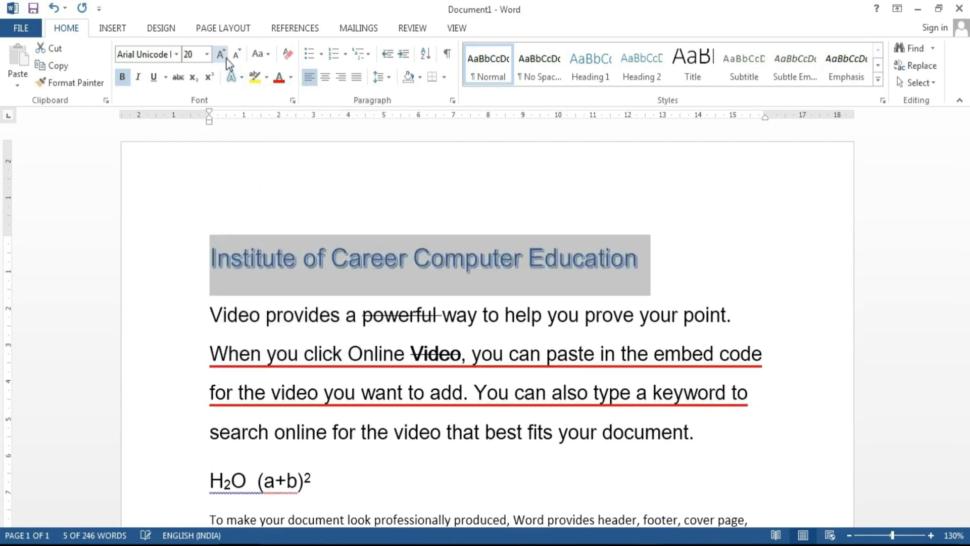
Step: Bring up the Shadow gallery under Text Effects and Typography for the heading
click(232, 77)
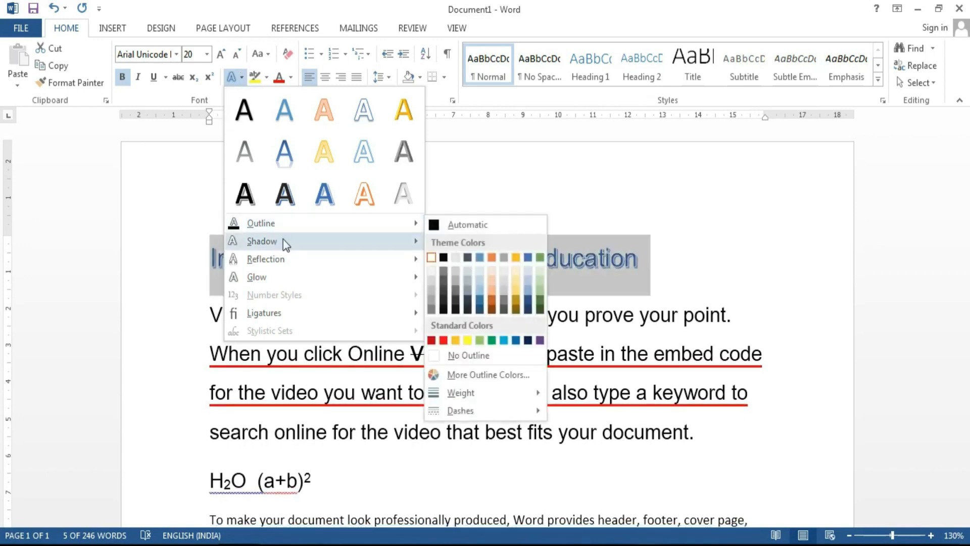
mouse_move(283, 248)
mouse_move(279, 279)
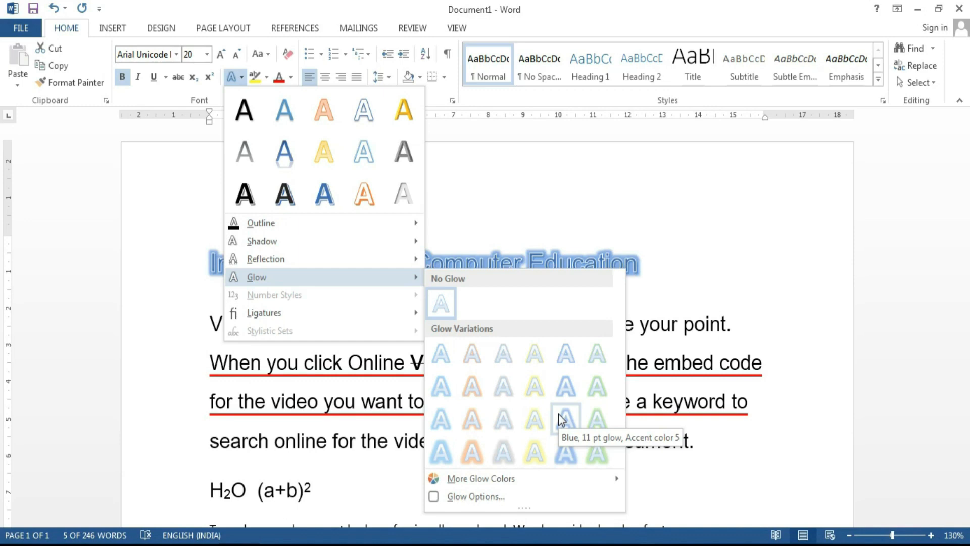
mouse_move(351, 260)
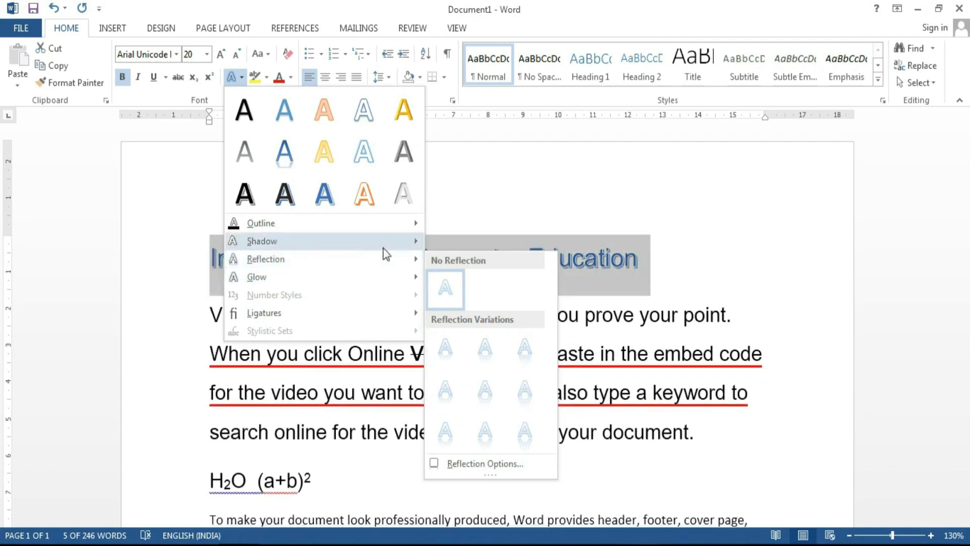
mouse_move(383, 247)
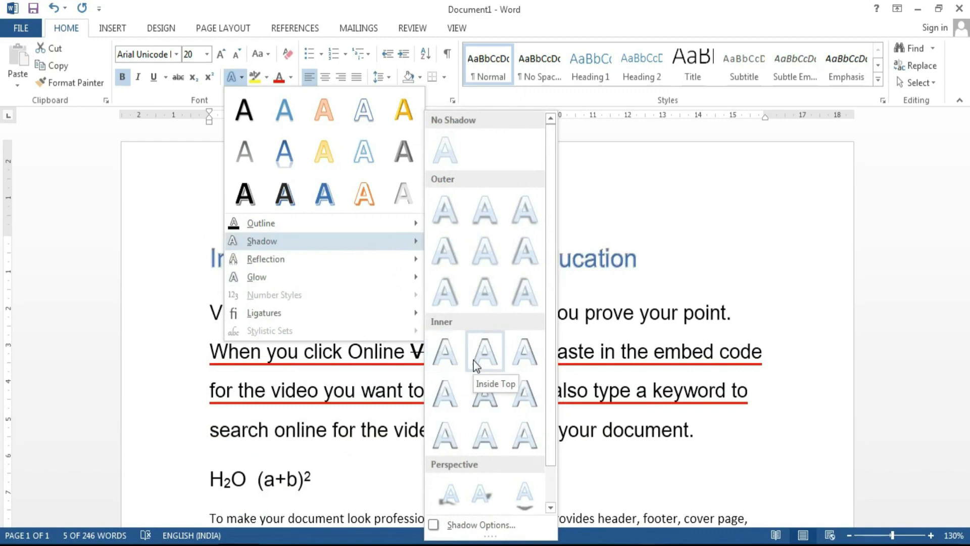
Step: Give the title an Offset Diagonal Top Right shadow and a 2¼ pt text outline
click(456, 298)
click(241, 77)
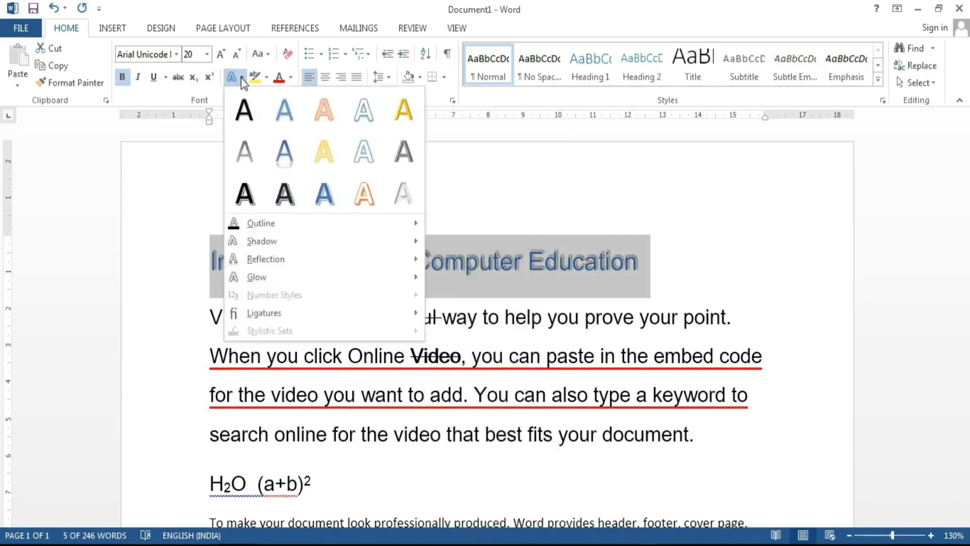
mouse_move(262, 220)
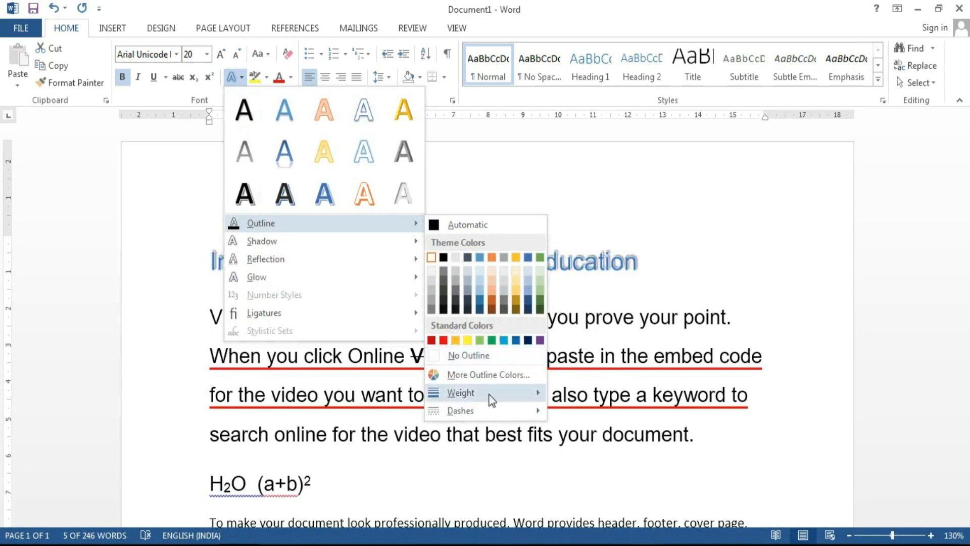
mouse_move(479, 393)
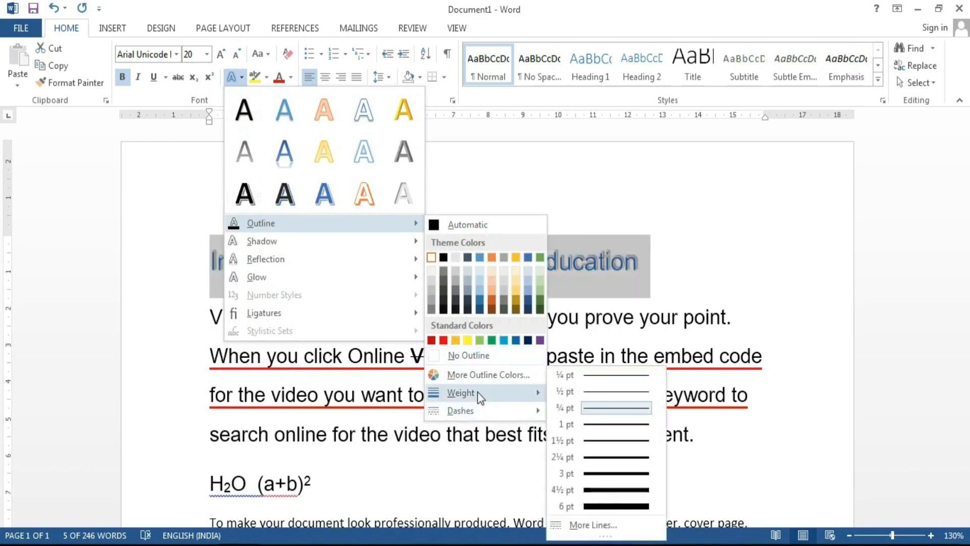
click(601, 457)
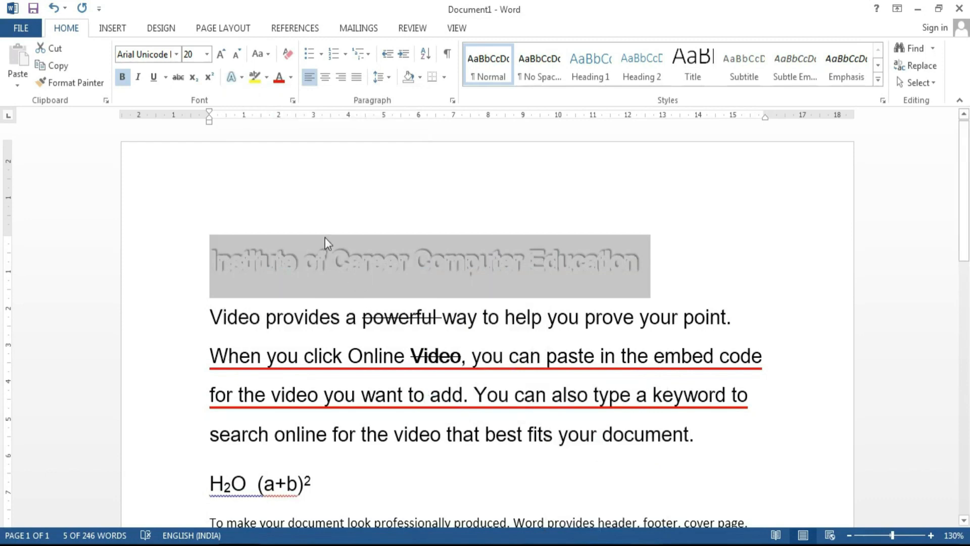
Step: Reduce the title's outline weight to 1 pt
click(242, 77)
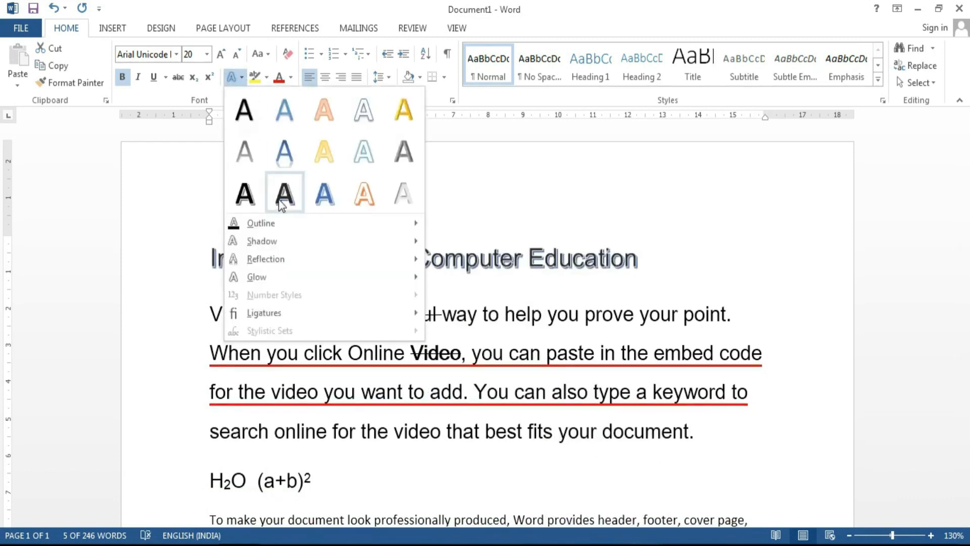
mouse_move(303, 223)
mouse_move(465, 395)
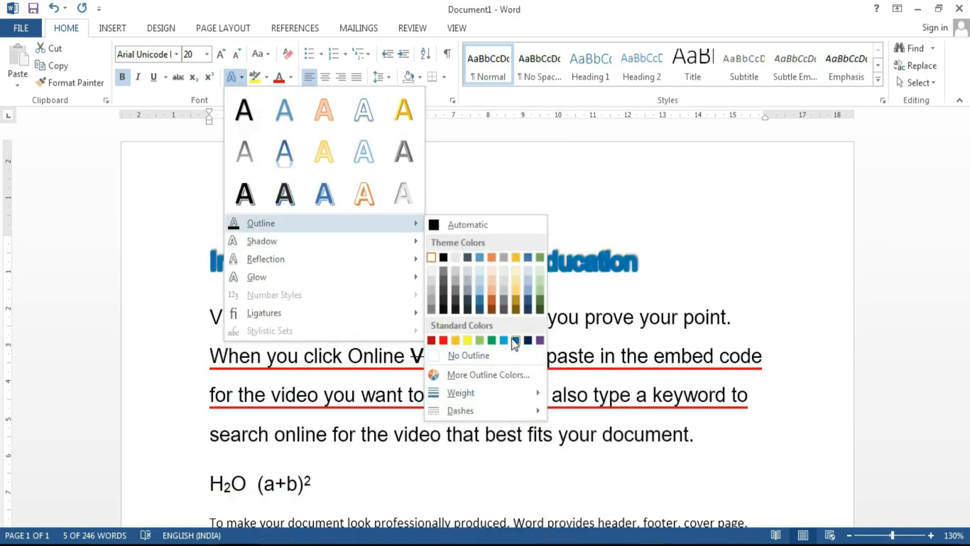
mouse_move(506, 393)
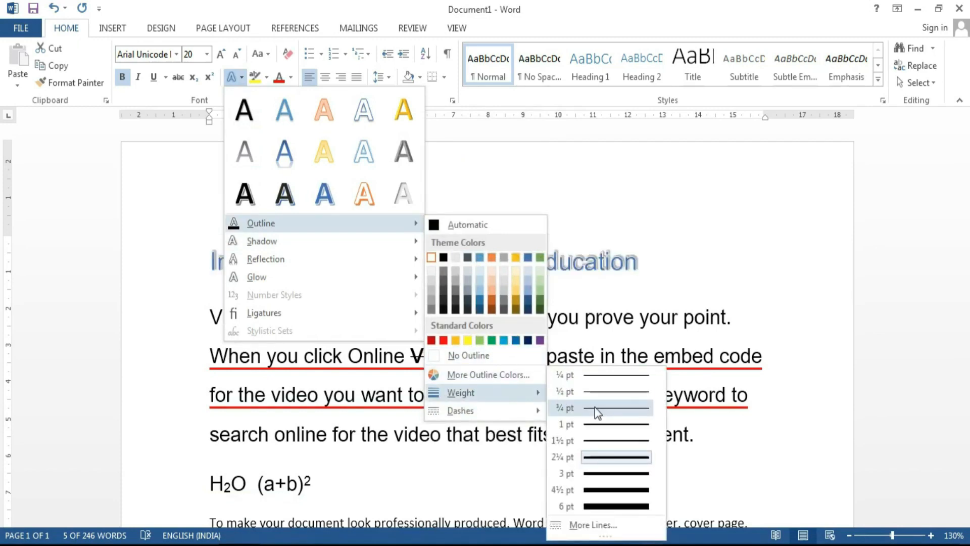
click(595, 422)
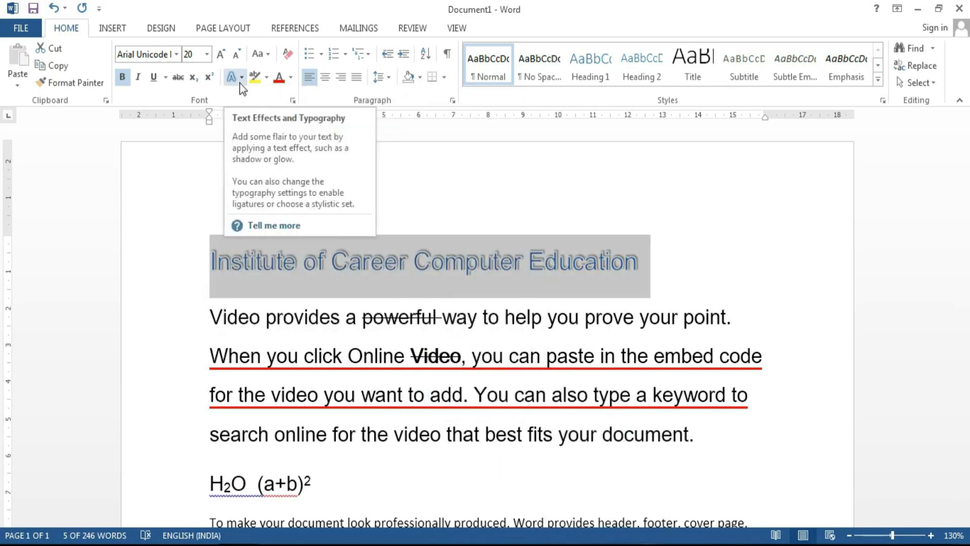
click(238, 315)
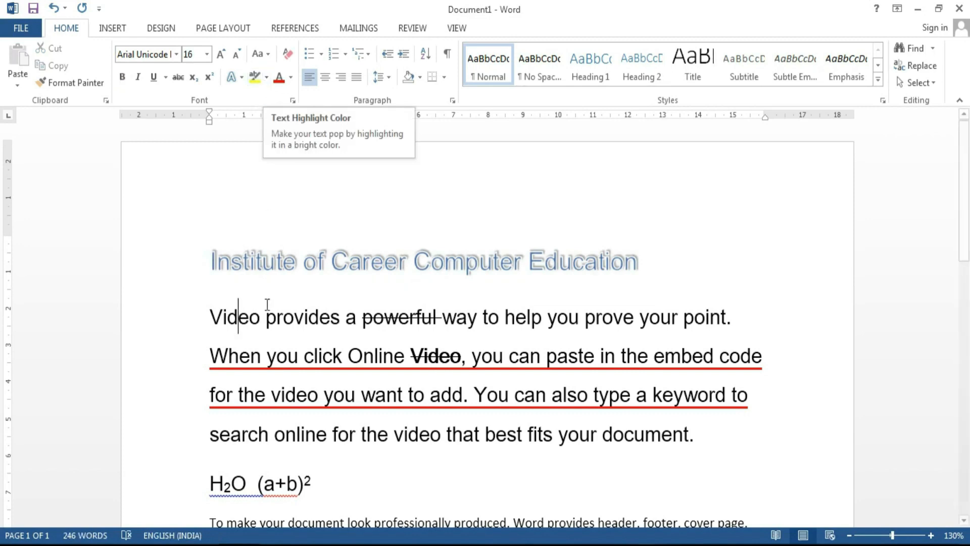
scroll(267, 303, down, 3)
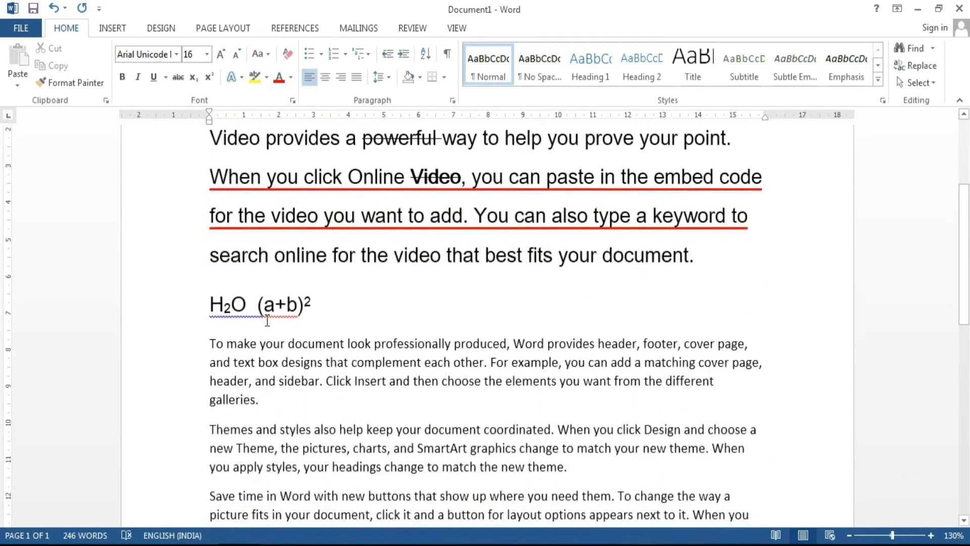
click(269, 85)
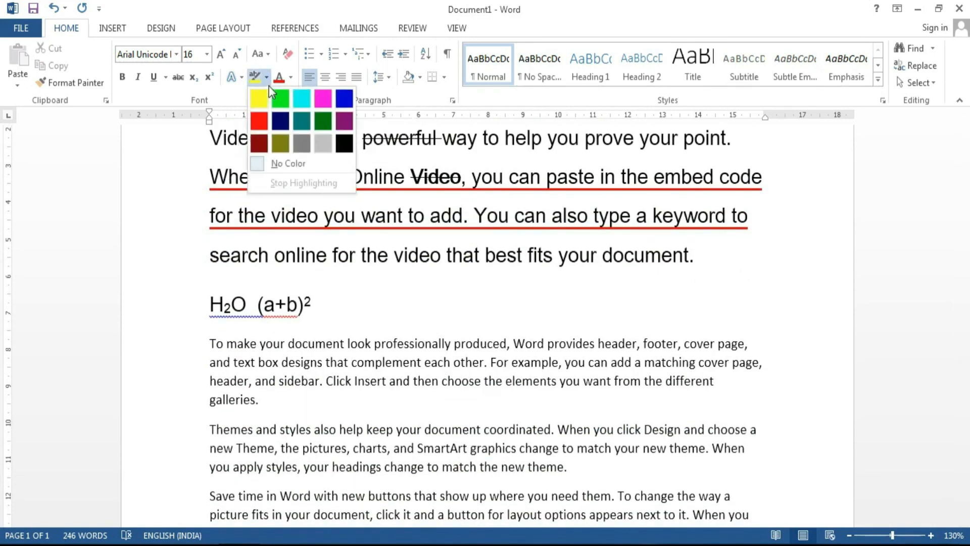
click(274, 138)
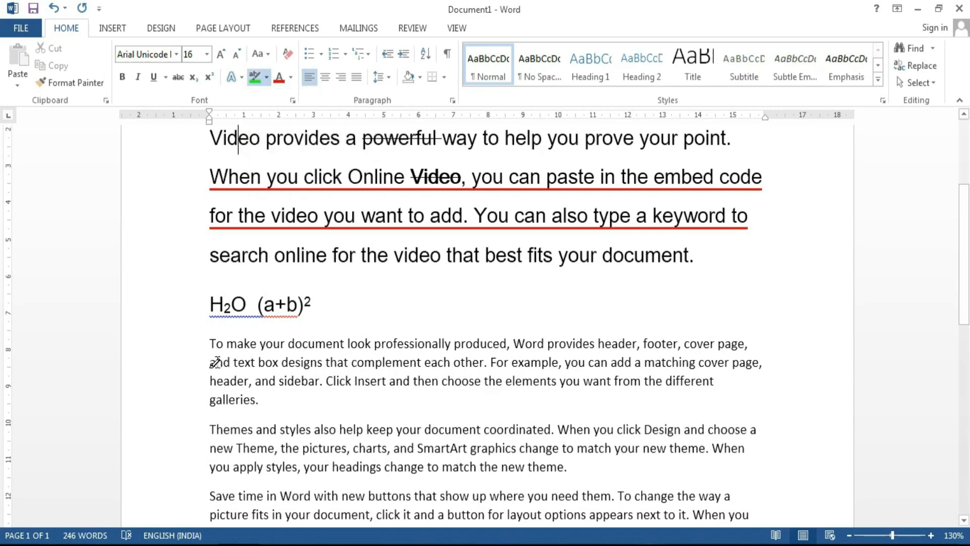
drag(209, 363, 349, 363)
drag(491, 363, 696, 362)
drag(418, 451, 418, 451)
scroll(503, 416, down, 3)
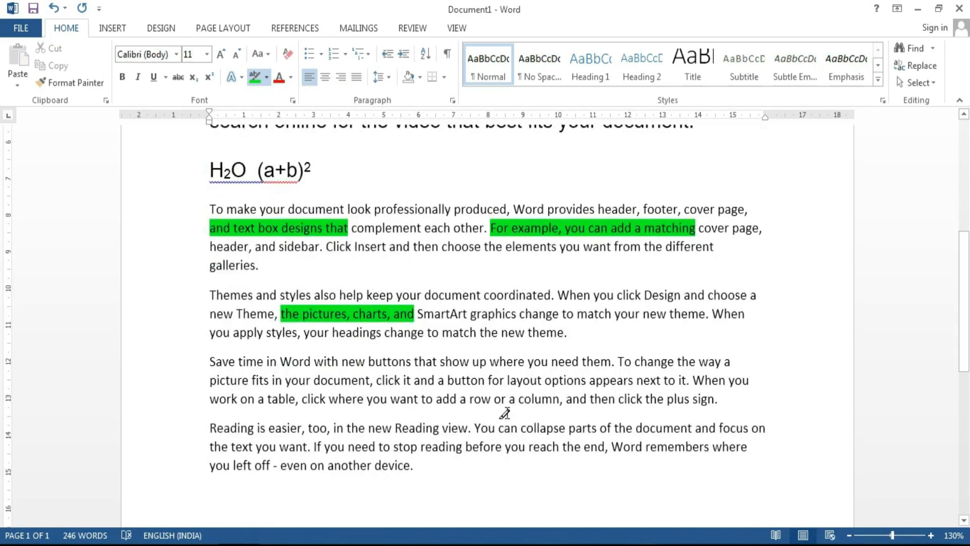
drag(437, 381, 542, 381)
scroll(341, 334, up, 6)
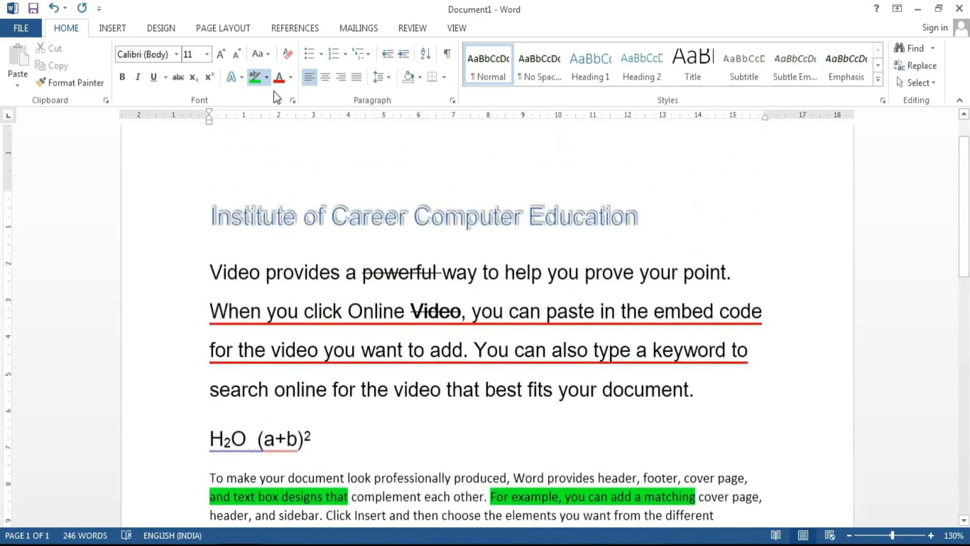
click(266, 76)
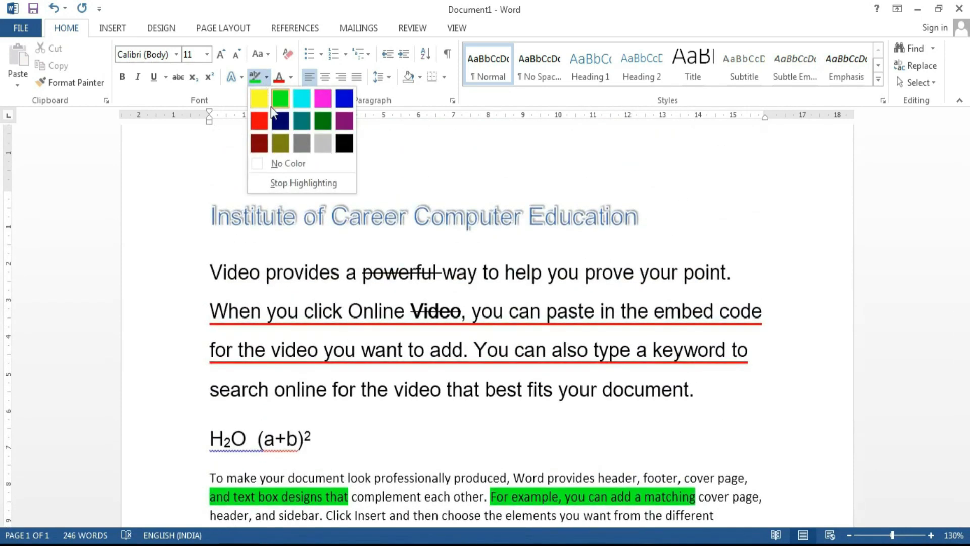
click(275, 101)
scroll(275, 281, down, 3)
drag(347, 364, 210, 365)
scroll(247, 439, down, 3)
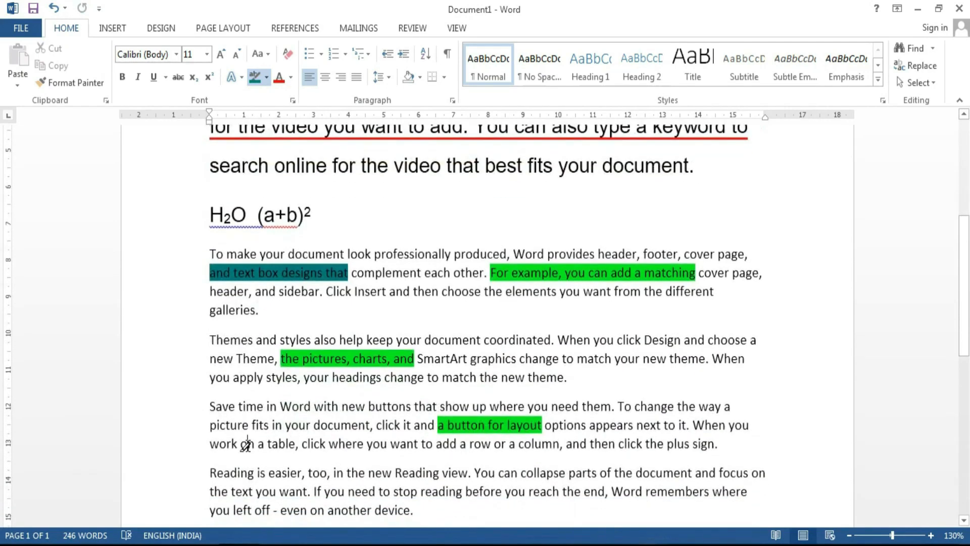
drag(240, 444, 326, 444)
drag(394, 491, 501, 491)
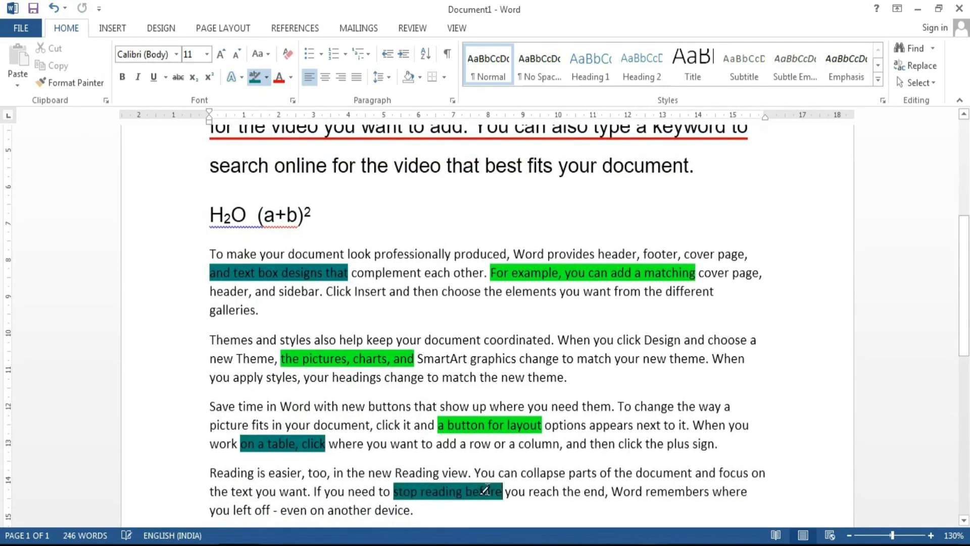
click(266, 80)
click(268, 163)
mouse_move(200, 256)
mouse_down()
mouse_move(445, 283)
mouse_move(497, 535)
mouse_move(508, 446)
mouse_up()
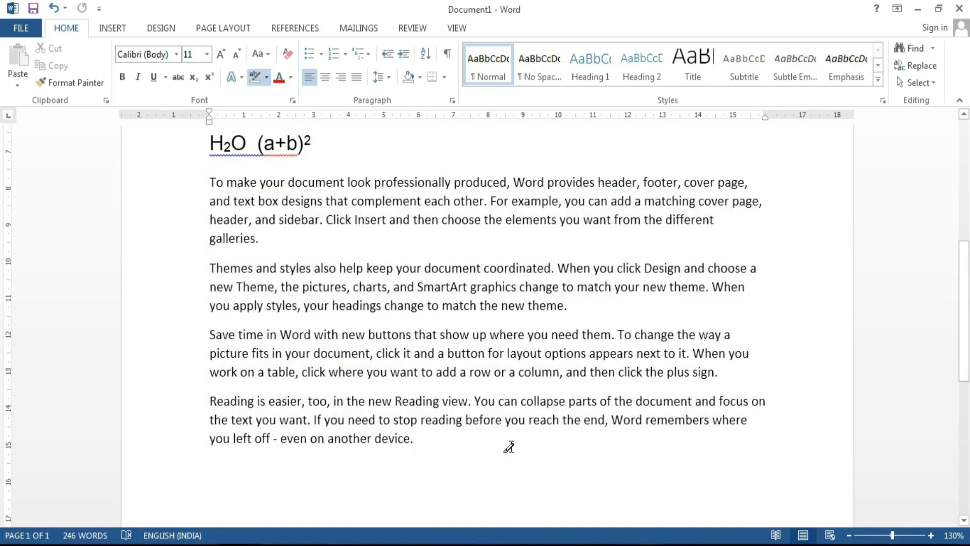
Step: Colour the paragraph beginning 'To make your document' Dark Blue
triple_click(210, 186)
click(291, 78)
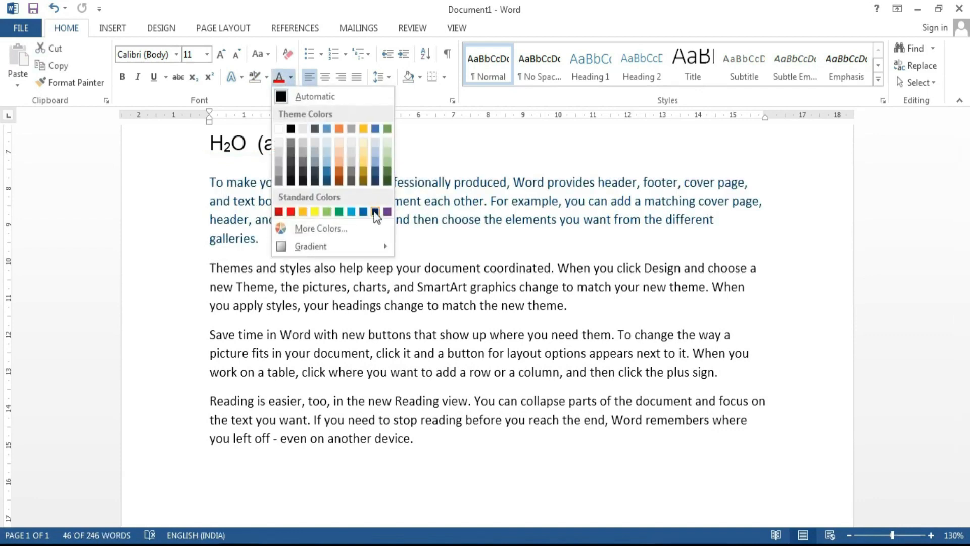
mouse_move(377, 246)
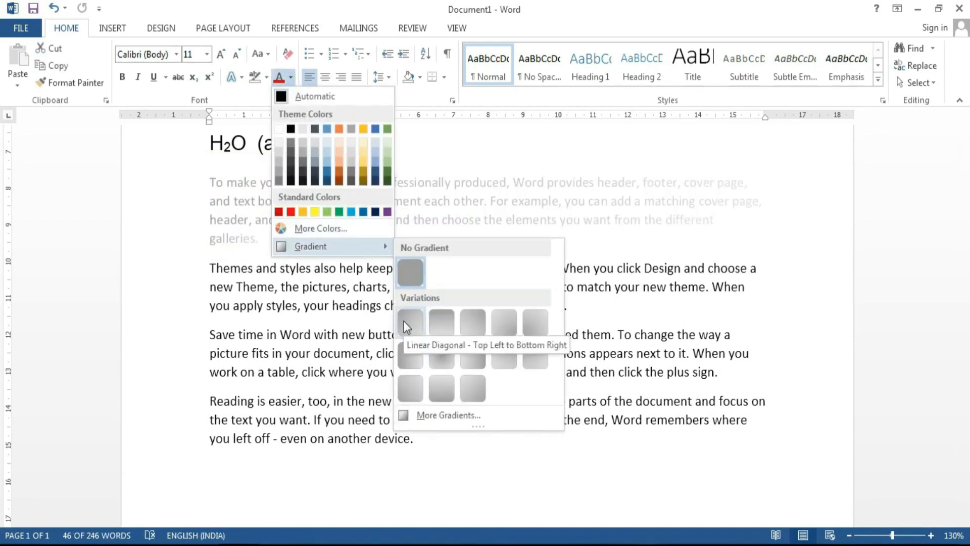
click(374, 213)
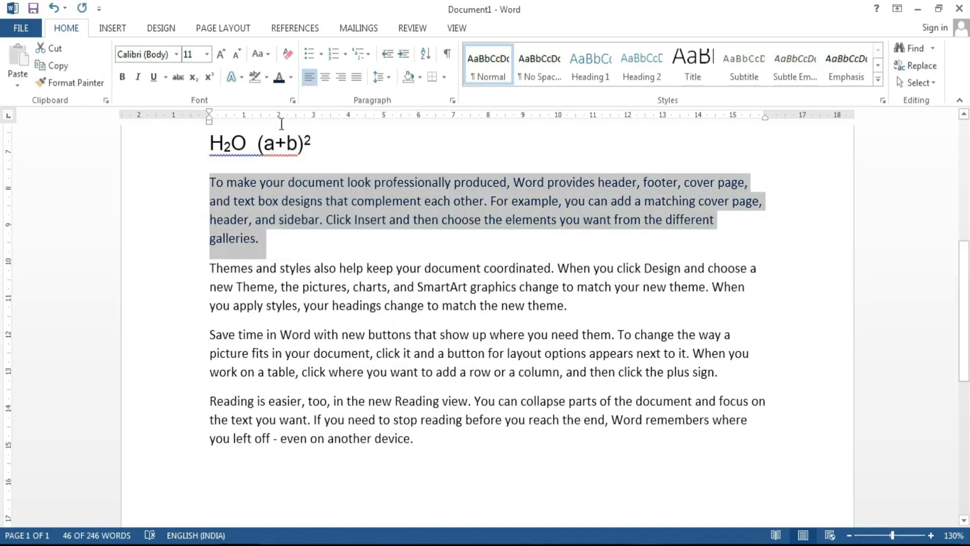
scroll(182, 253, up, 4)
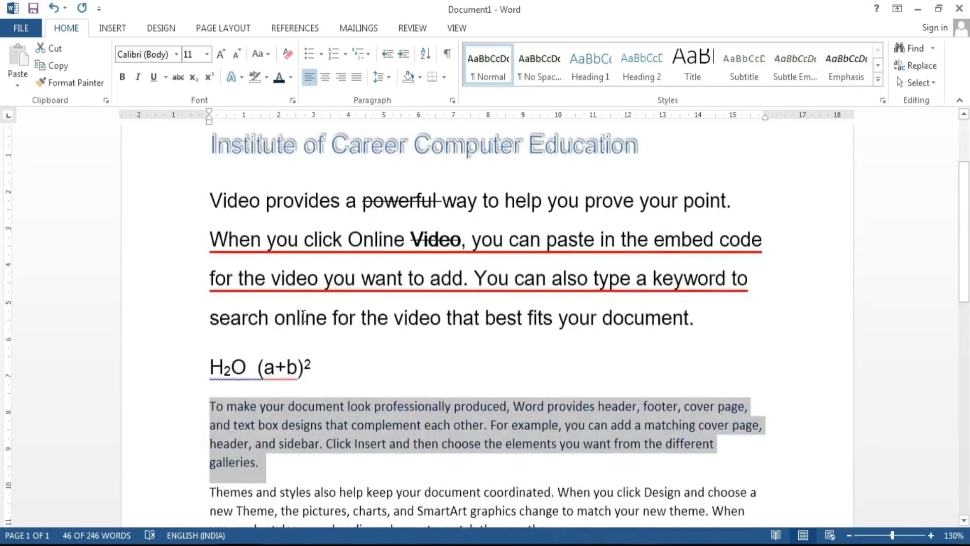
drag(180, 278, 195, 147)
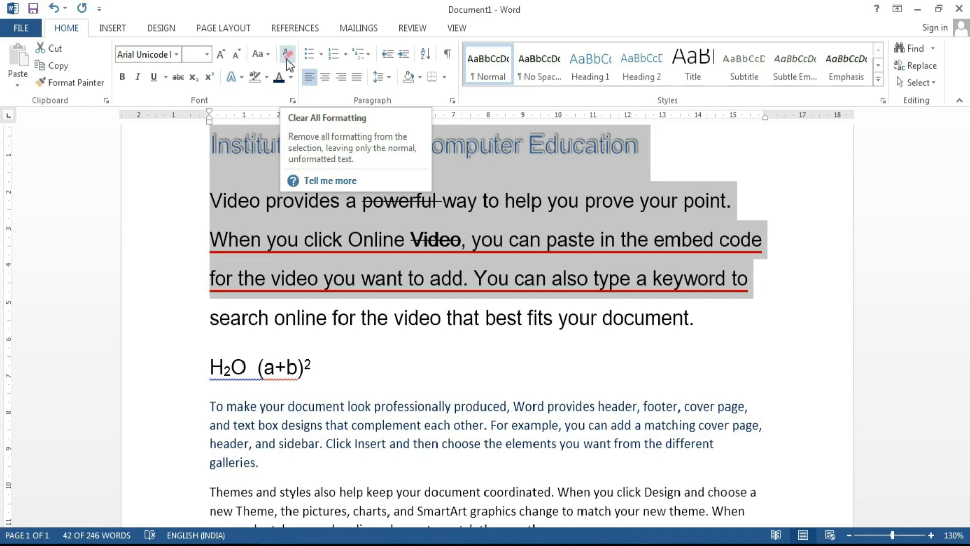
Step: Clear all formatting from the title, the video paragraph and the H2O line
click(286, 60)
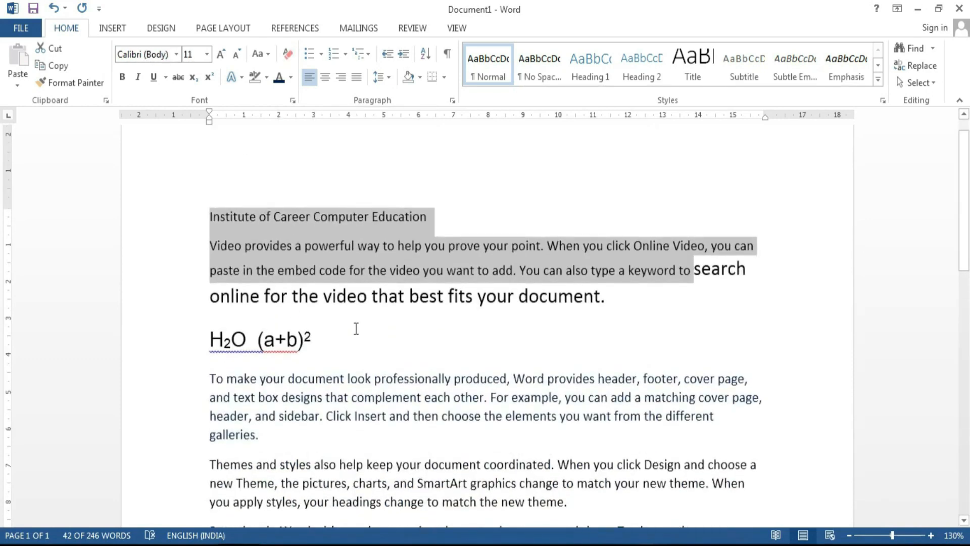
drag(332, 336, 186, 284)
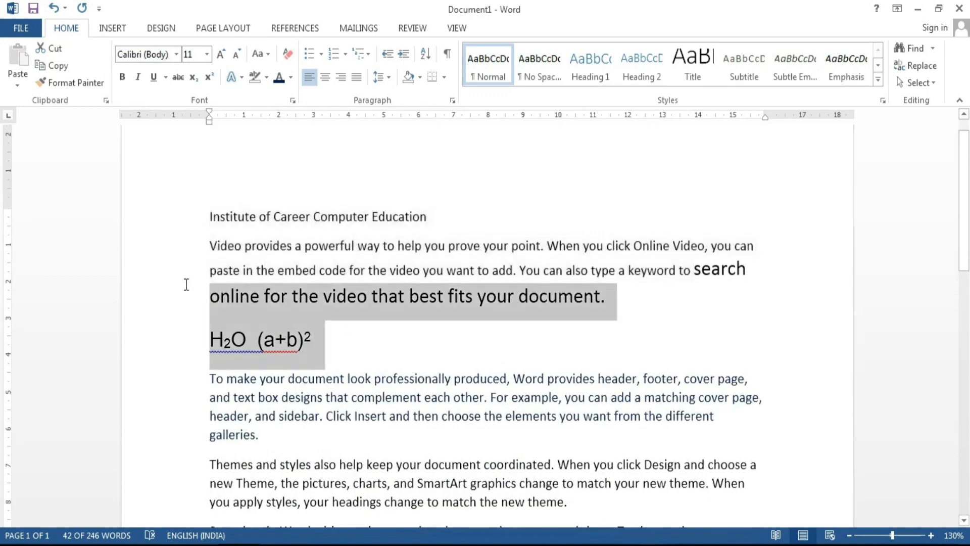
click(284, 55)
click(271, 313)
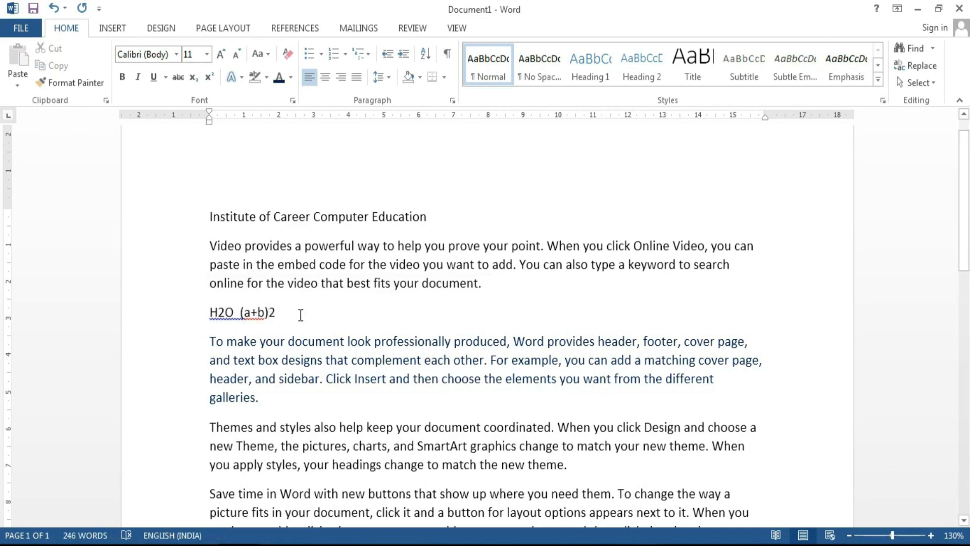
drag(268, 412, 178, 340)
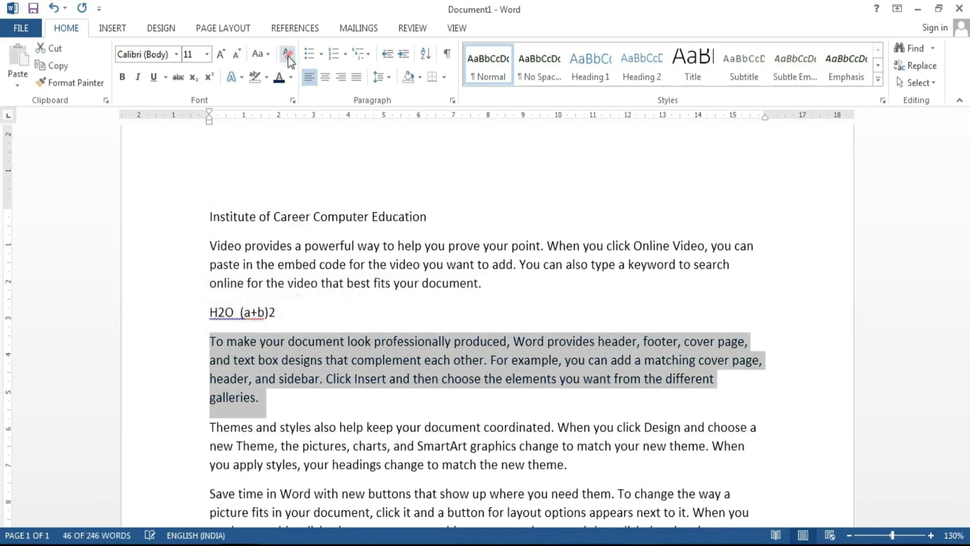
drag(433, 220, 217, 212)
click(260, 54)
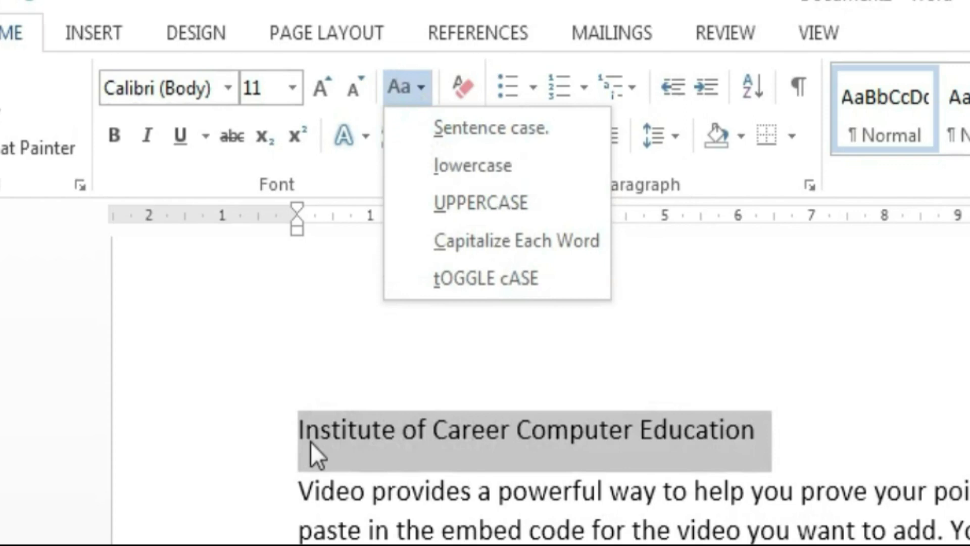
Step: Try lowercase, UPPERCASE and Sentence case on the heading, finishing with Capitalize Each Word
click(458, 170)
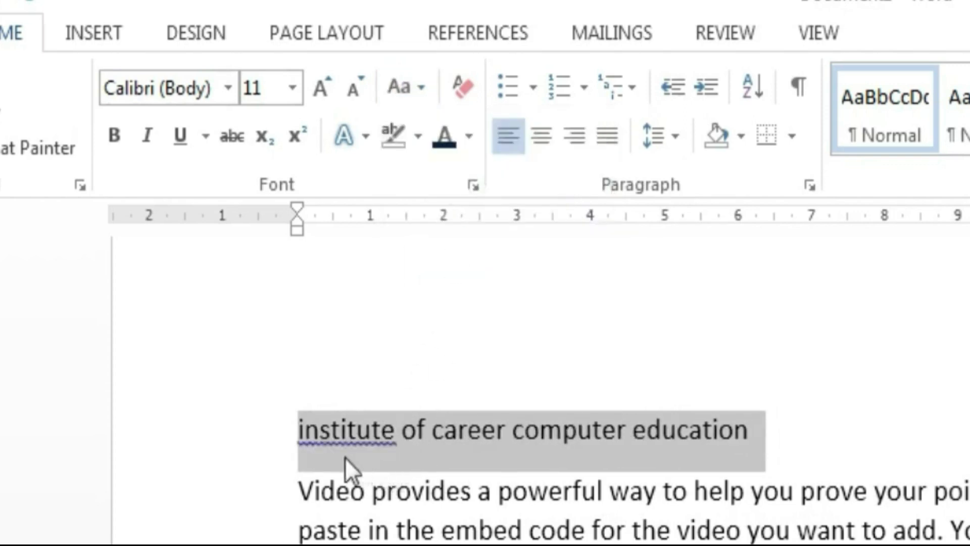
click(423, 85)
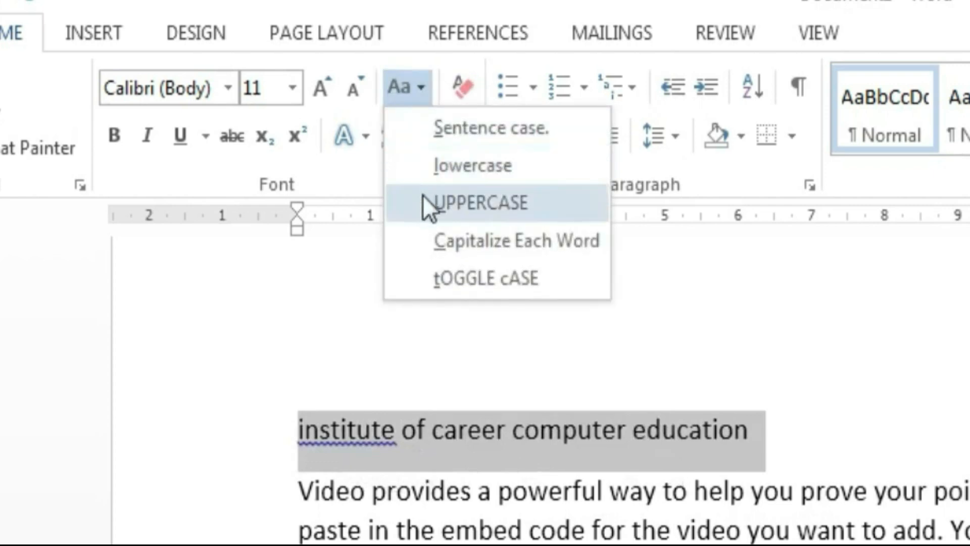
click(433, 204)
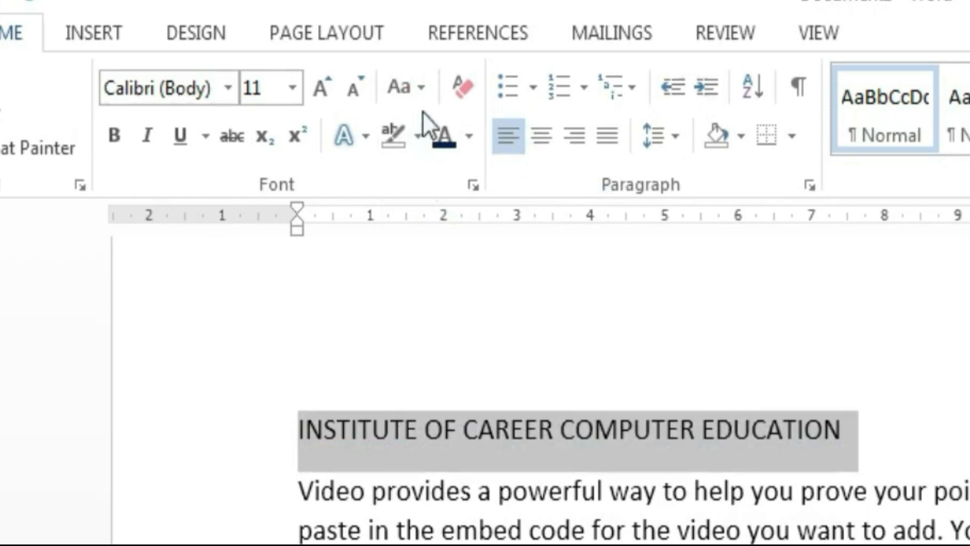
click(422, 98)
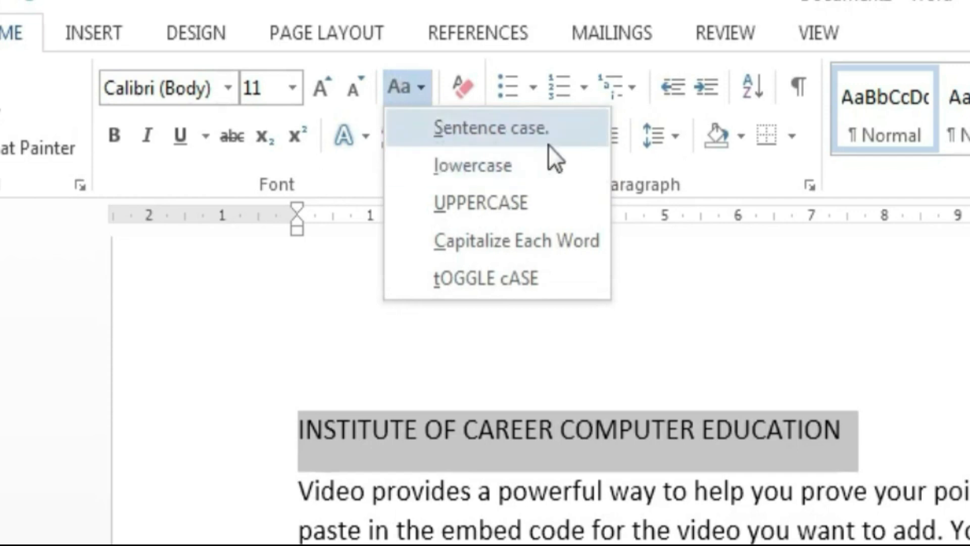
click(517, 141)
click(406, 87)
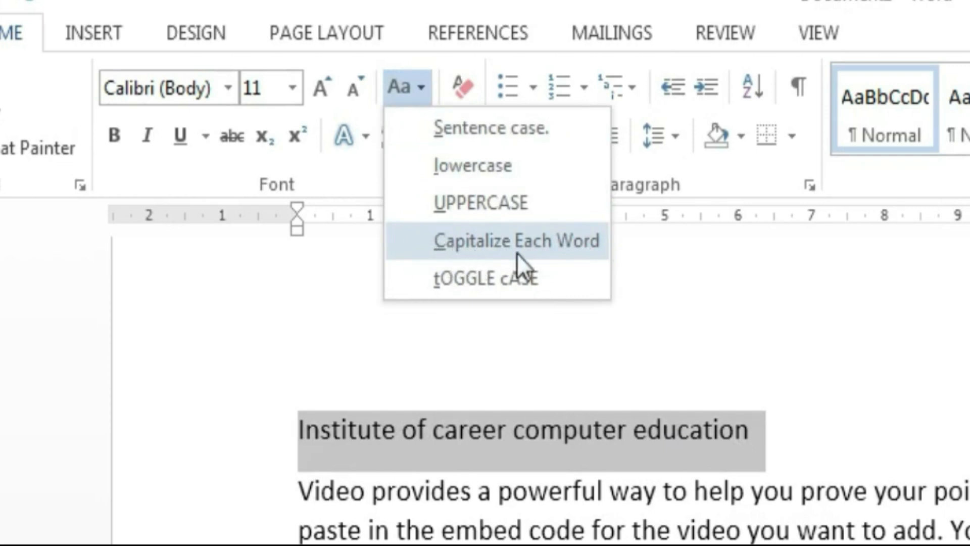
click(565, 262)
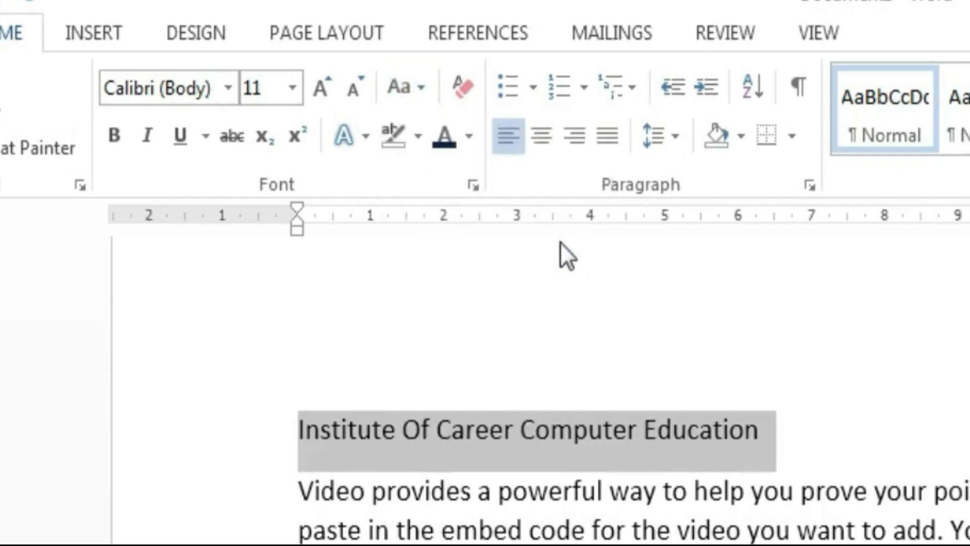
Step: Apply tOGGLE cASE to the heading, then restore it with Sentence case
click(407, 90)
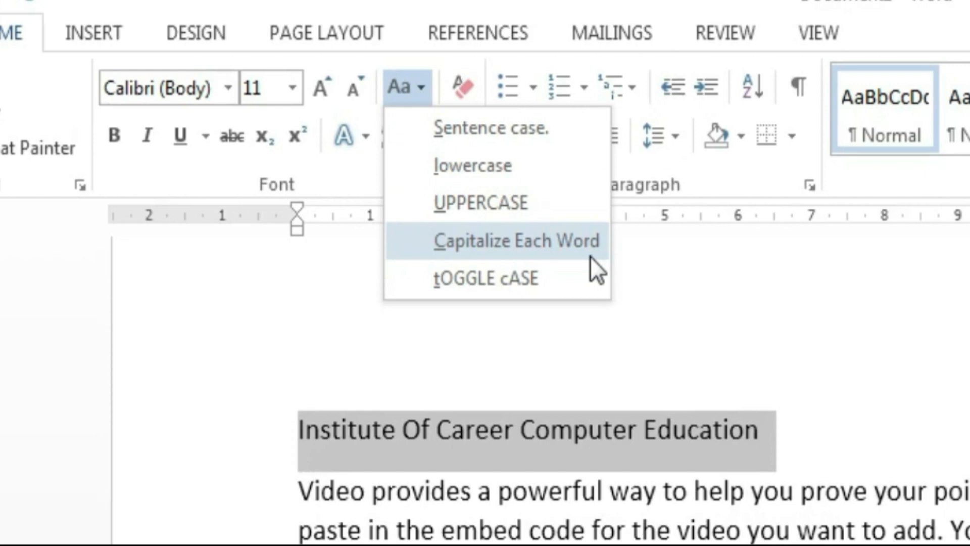
click(544, 277)
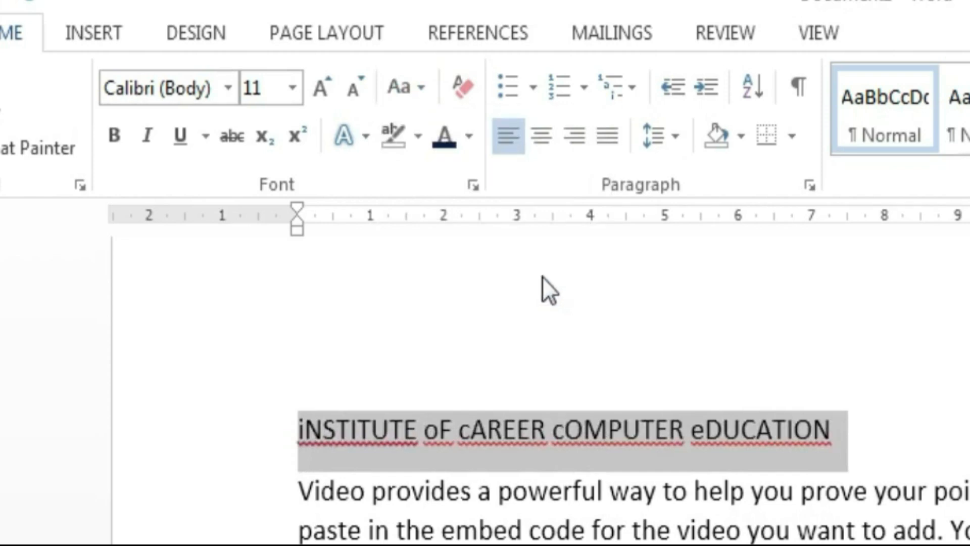
click(403, 90)
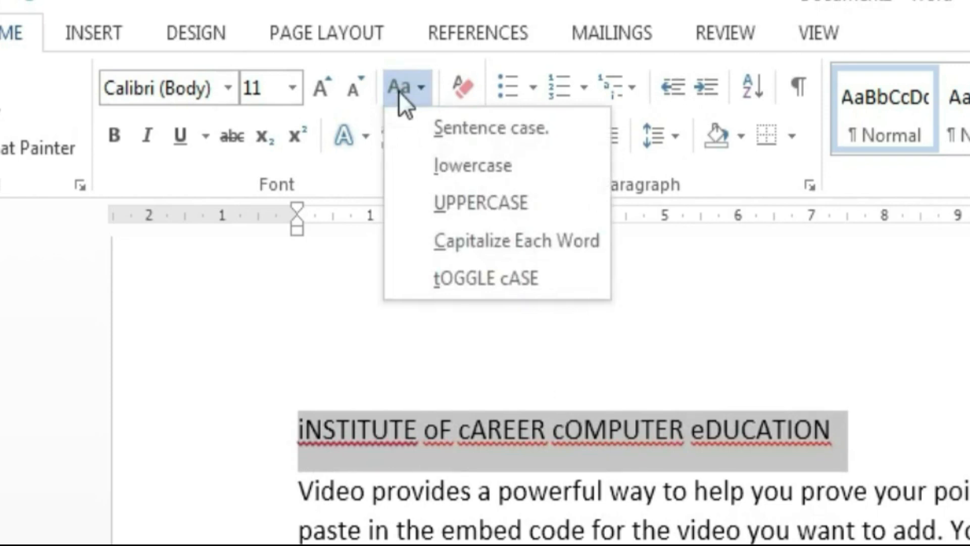
click(437, 122)
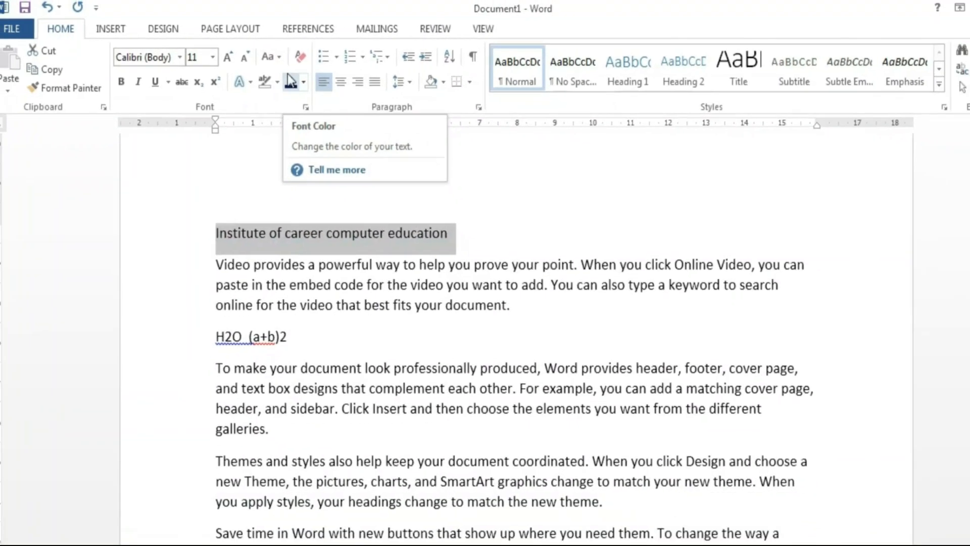
click(462, 447)
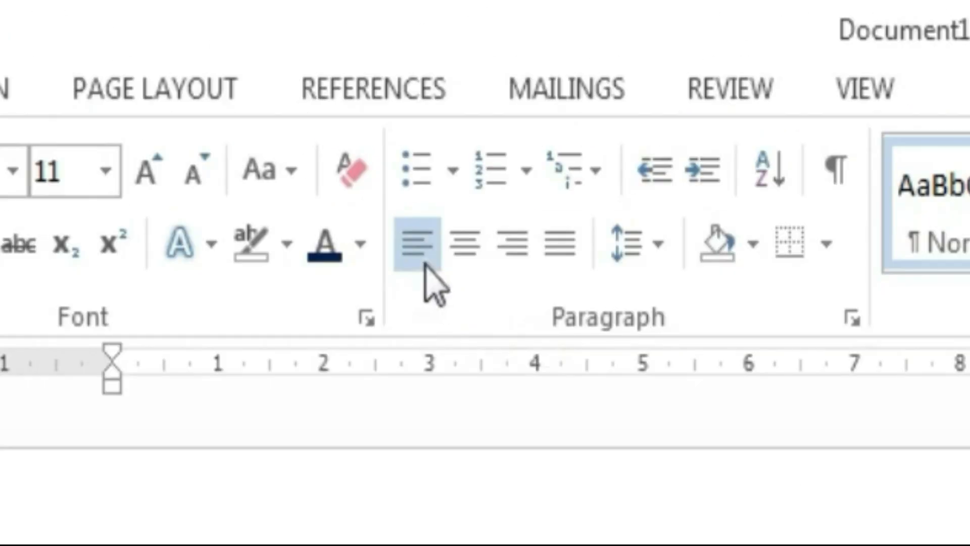
Step: Select the whole document and justify it, after trying Center and Align Right
key(ctrl+a)
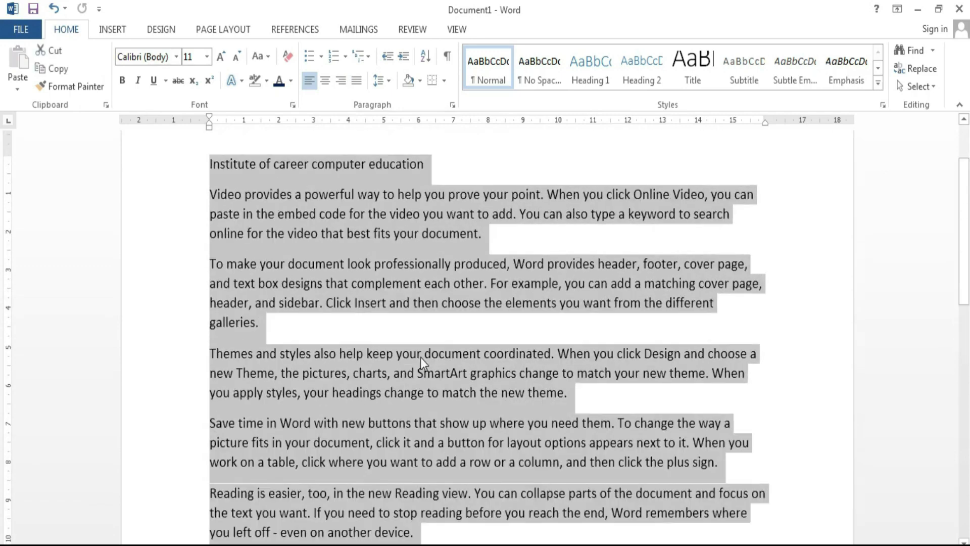
click(322, 80)
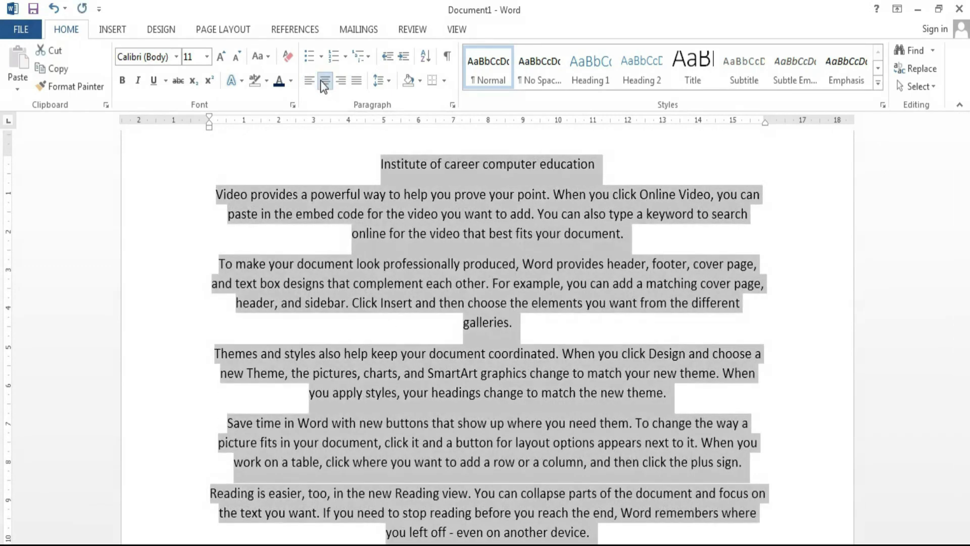
click(341, 81)
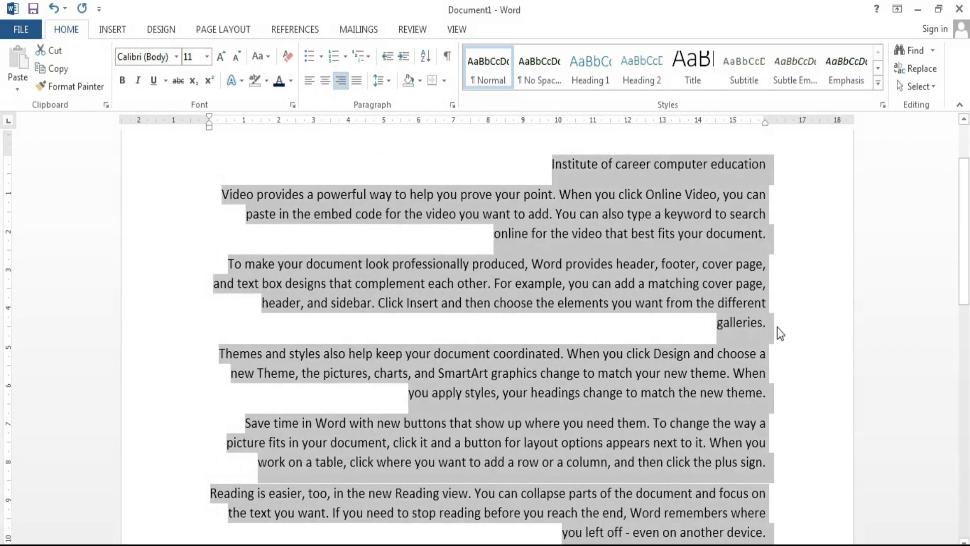
click(354, 82)
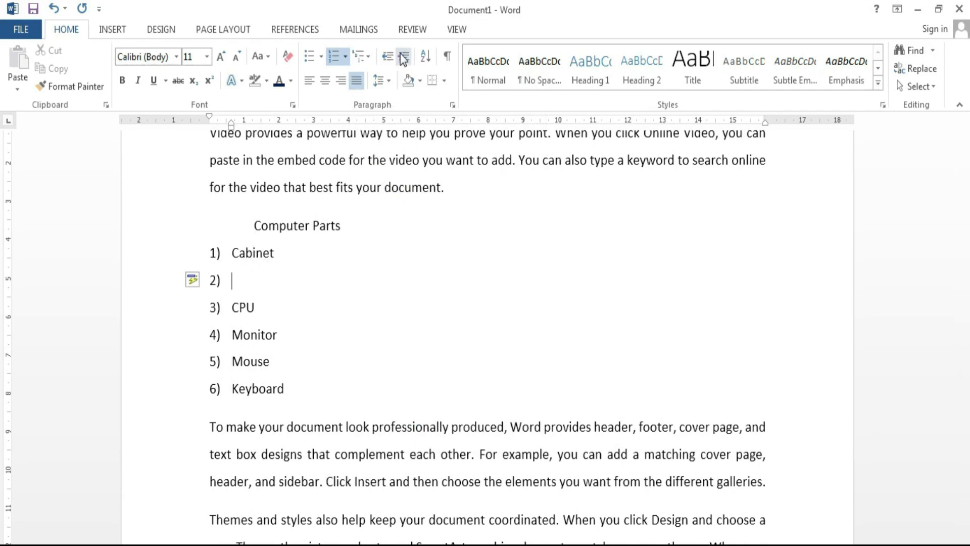
Step: Add sub-items 'ATX' and 'AT' under Cabinet in the Computer Parts list
click(404, 57)
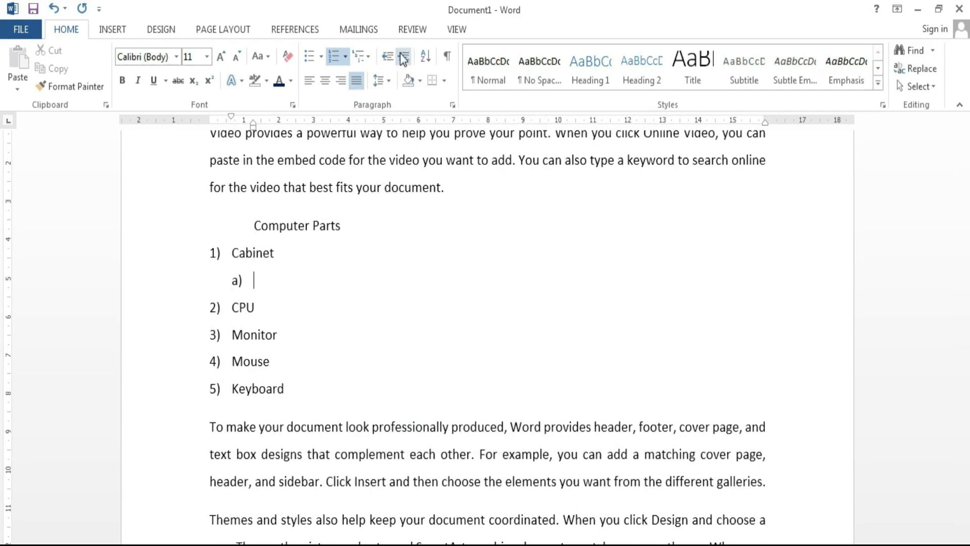
text(ATX)
key(Return)
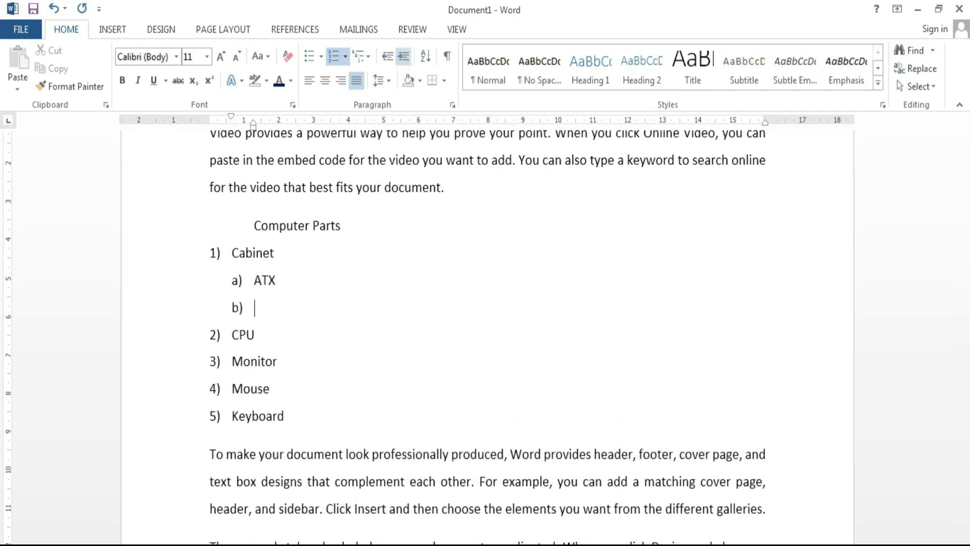
text(AT)
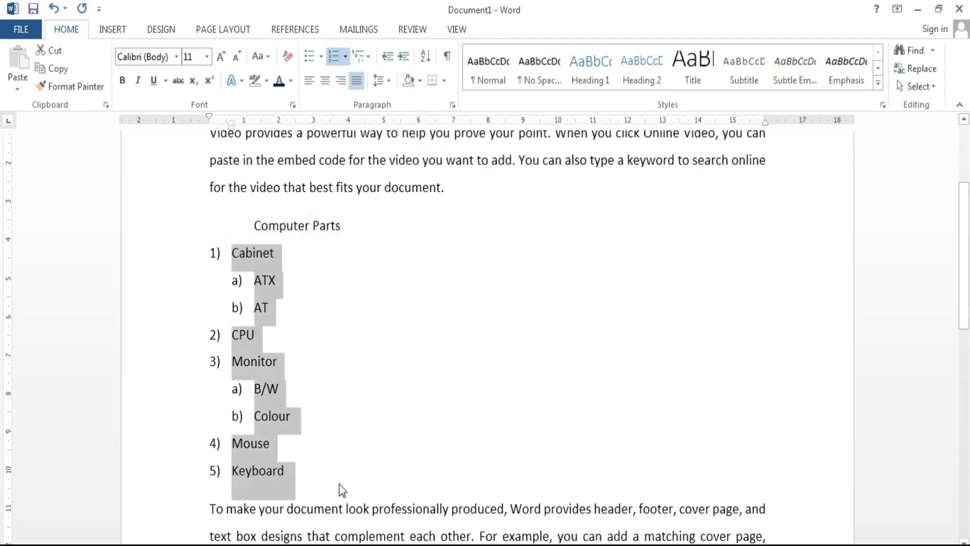
Step: Indent the Computer Parts list five steps, bring it back three, and delete the sub-items
drag(338, 484, 185, 236)
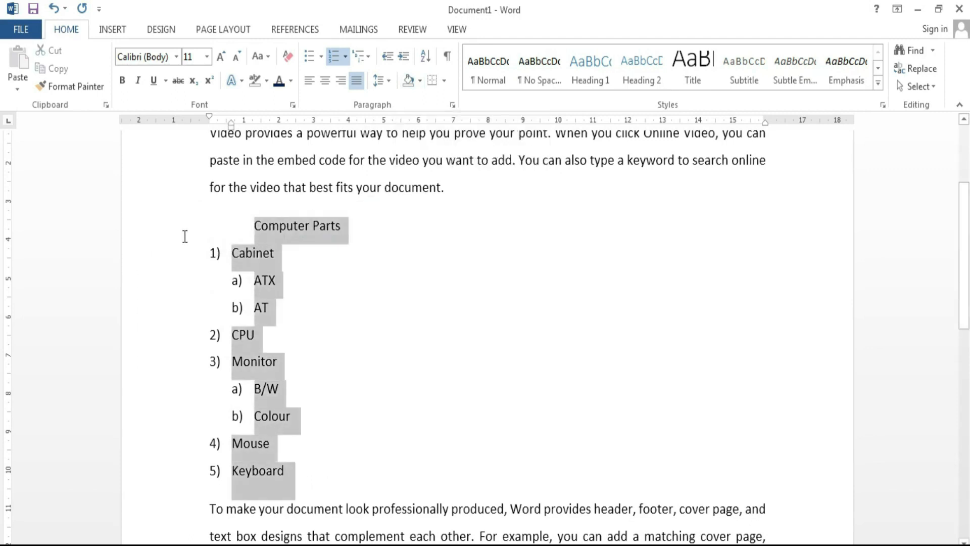
click(407, 56)
click(407, 56)
click(407, 58)
click(408, 58)
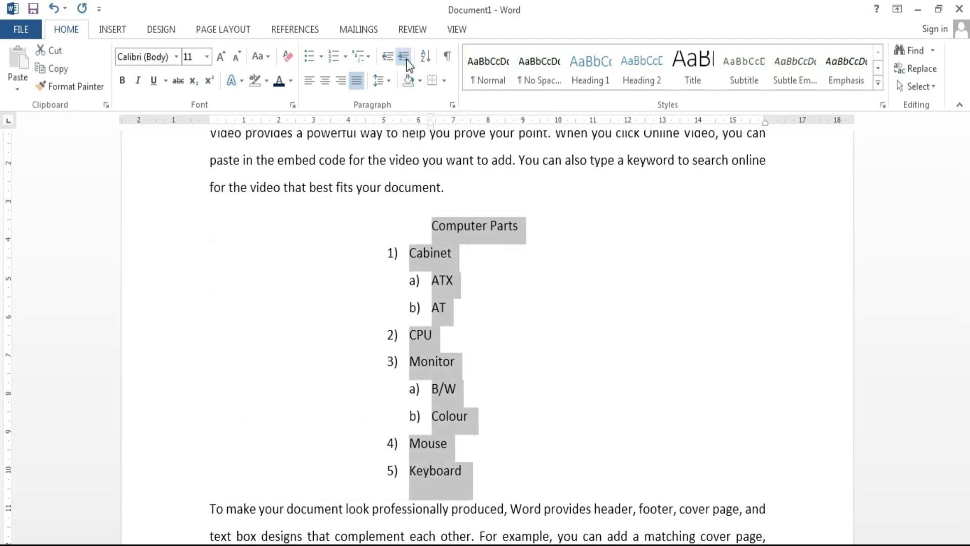
click(404, 58)
click(385, 60)
click(386, 60)
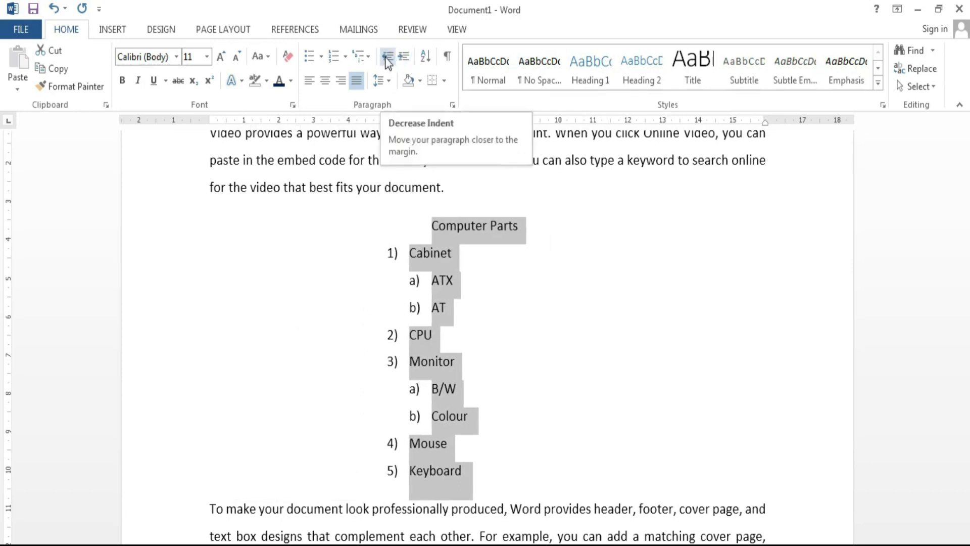
click(387, 60)
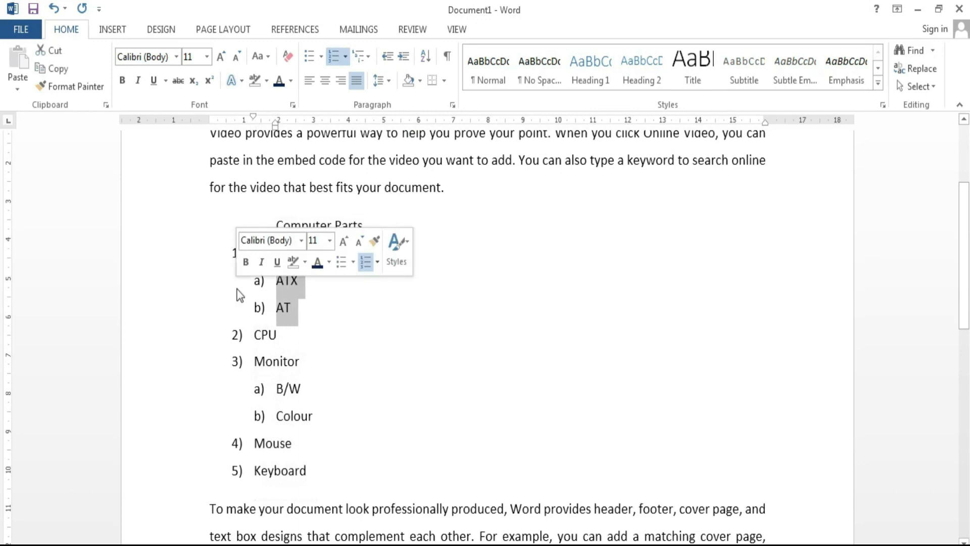
key(Delete)
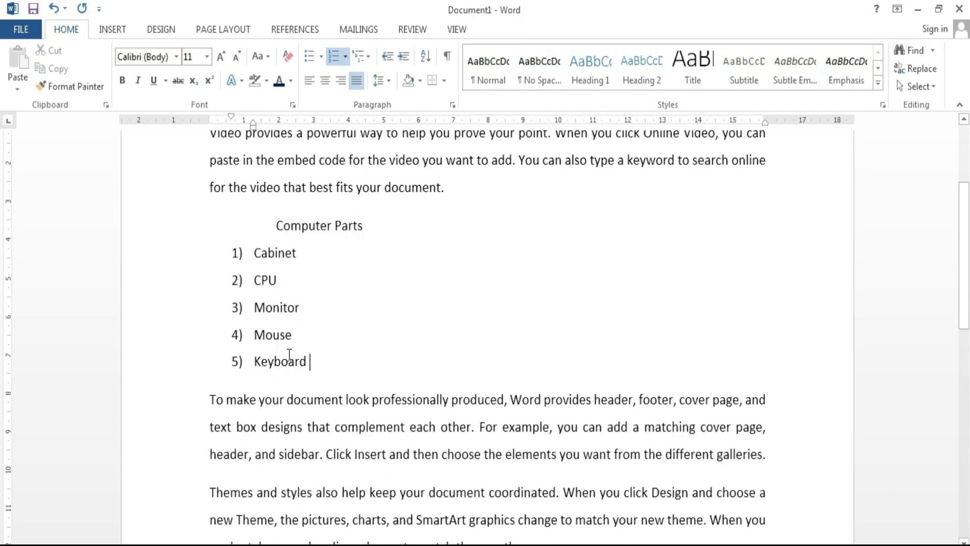
drag(256, 376, 238, 253)
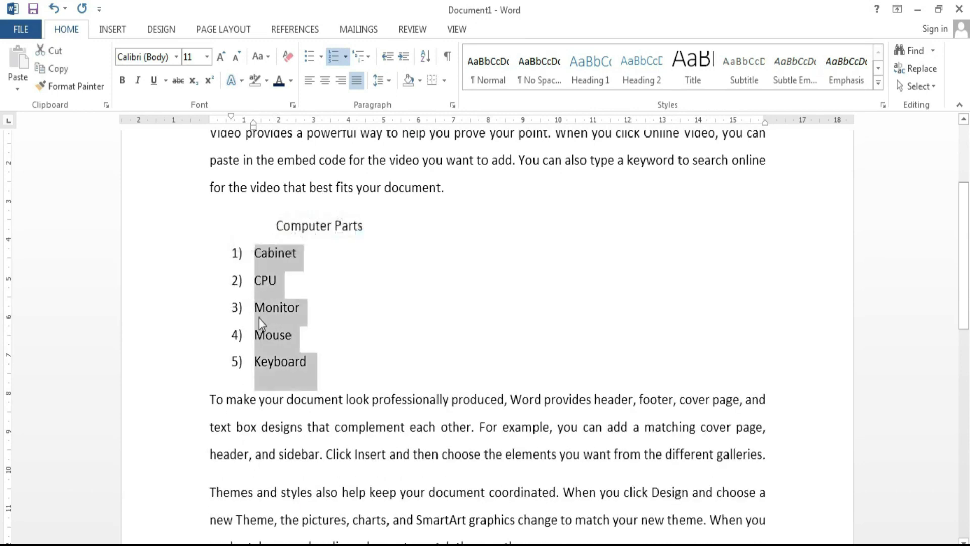
Step: Sort the Computer Parts list ascending by text
click(423, 58)
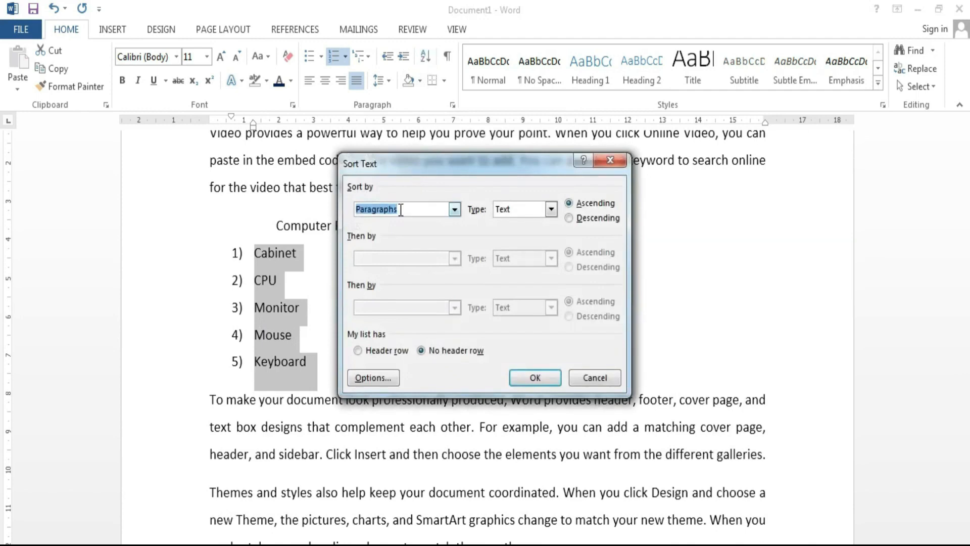
click(551, 208)
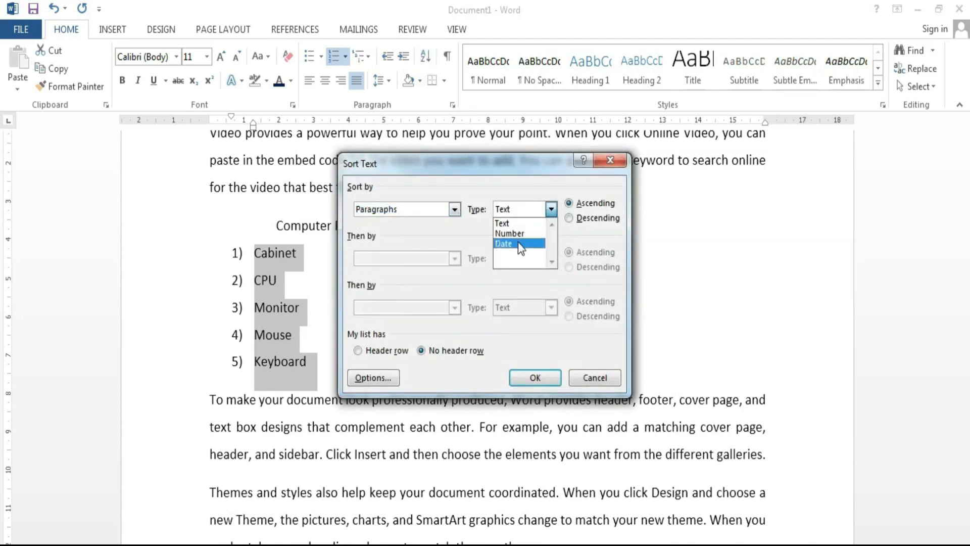
click(463, 235)
click(541, 380)
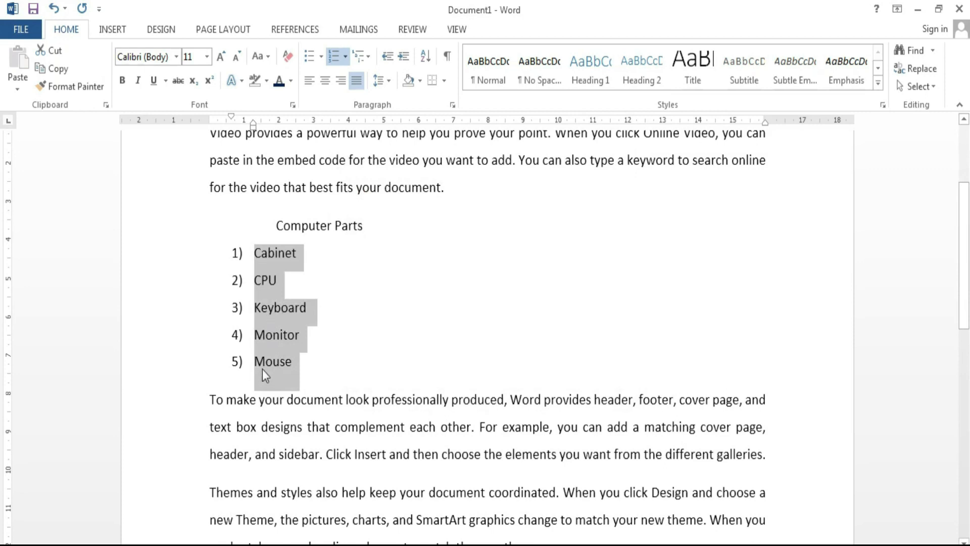
Step: Sort the list descending, then ascending again to Cabinet, CPU, Keyboard, Monitor, Mouse
click(426, 57)
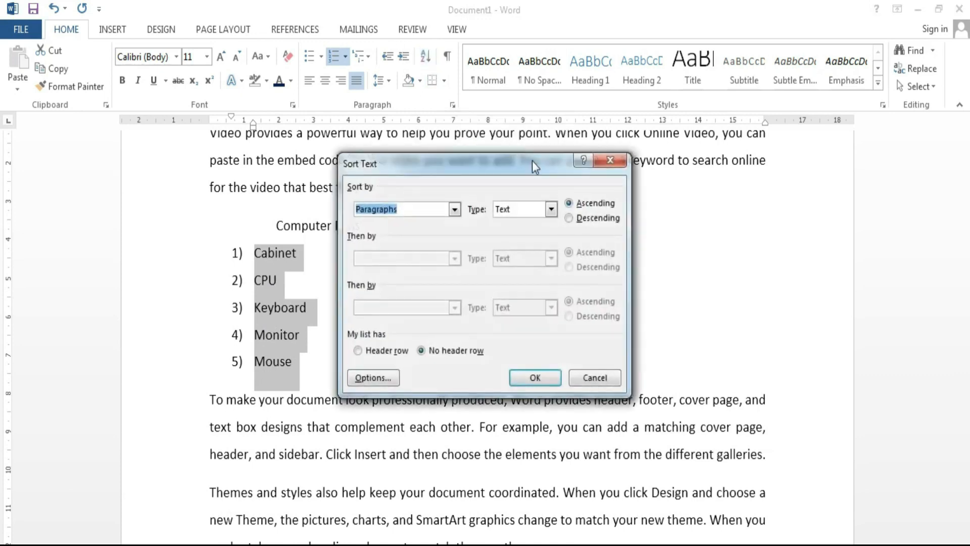
click(569, 218)
click(555, 378)
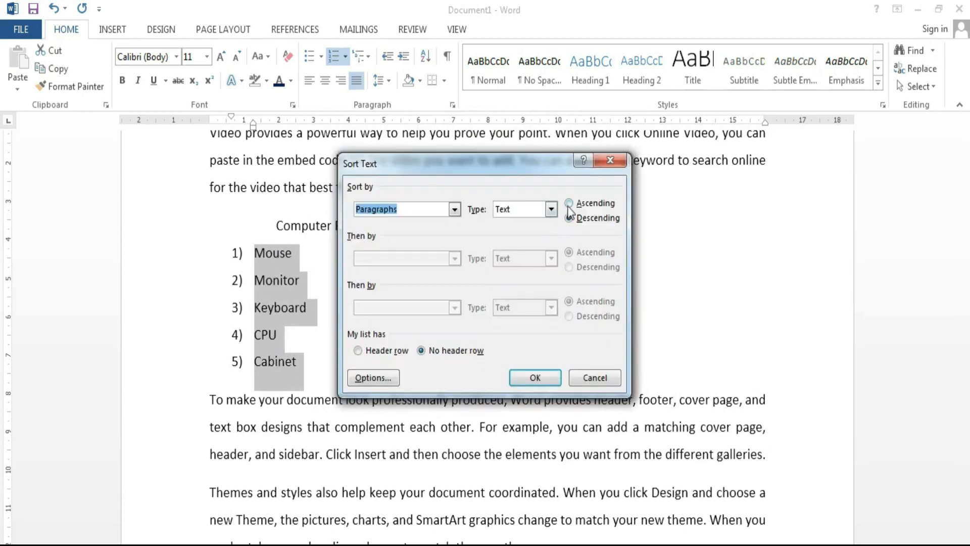
click(569, 203)
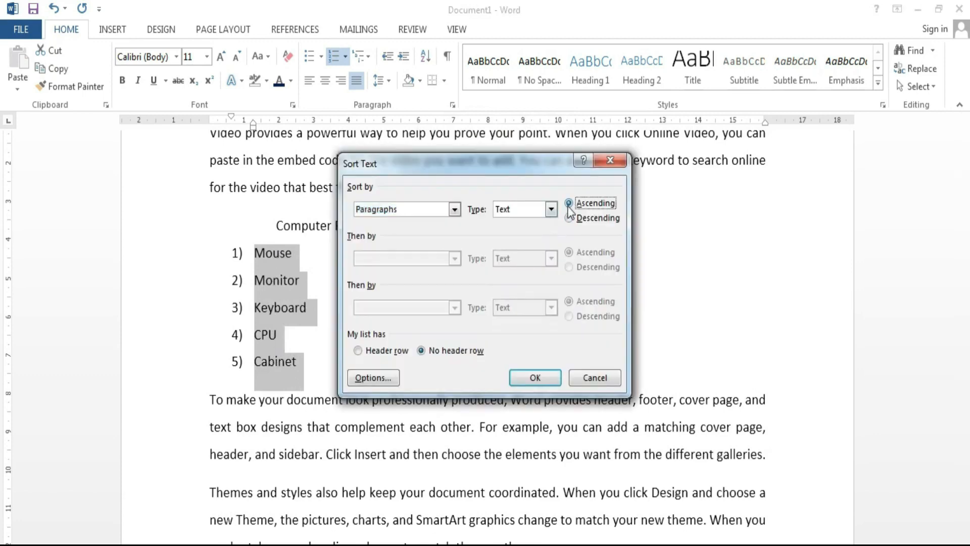
click(540, 377)
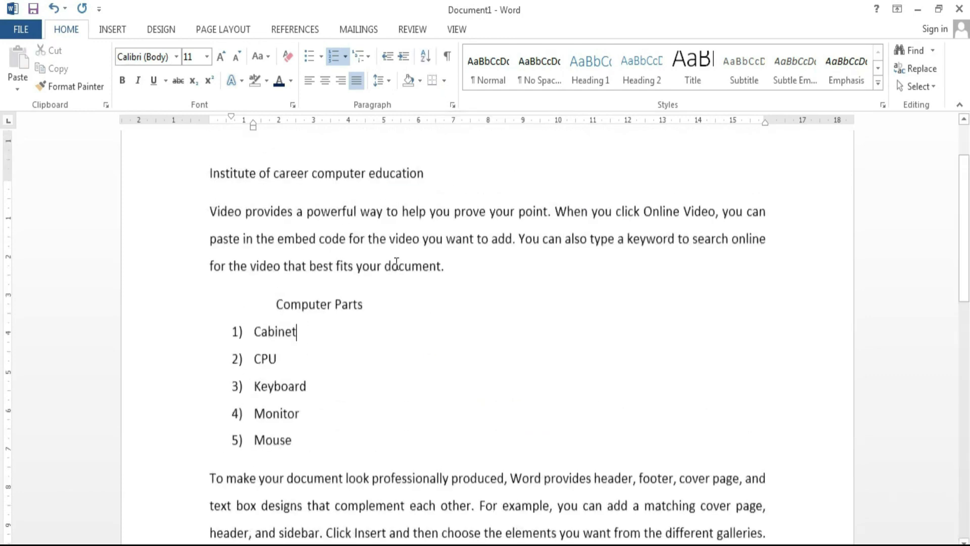
scroll(396, 264, up, 1)
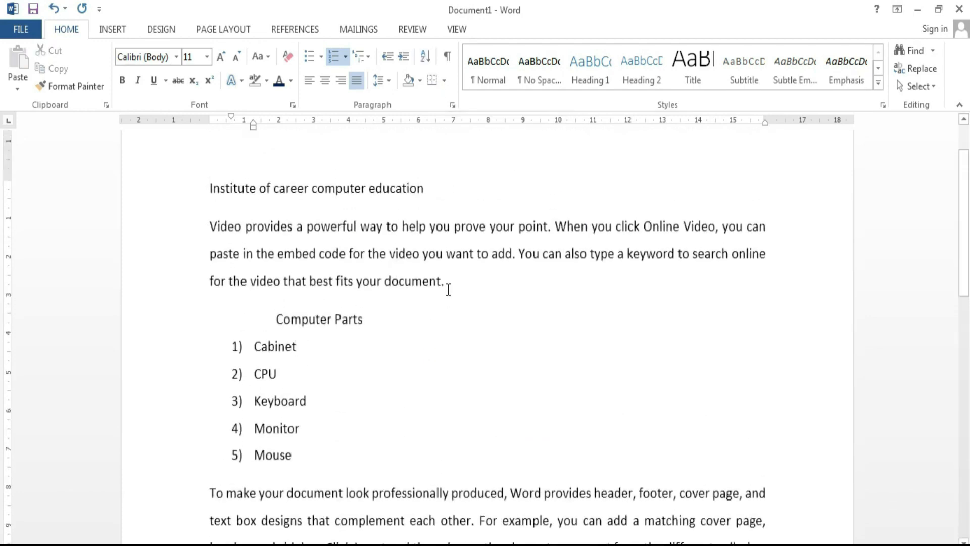
Step: Shade the paragraphs from 'To make' to 'new theme.' yellow
drag(447, 281, 210, 188)
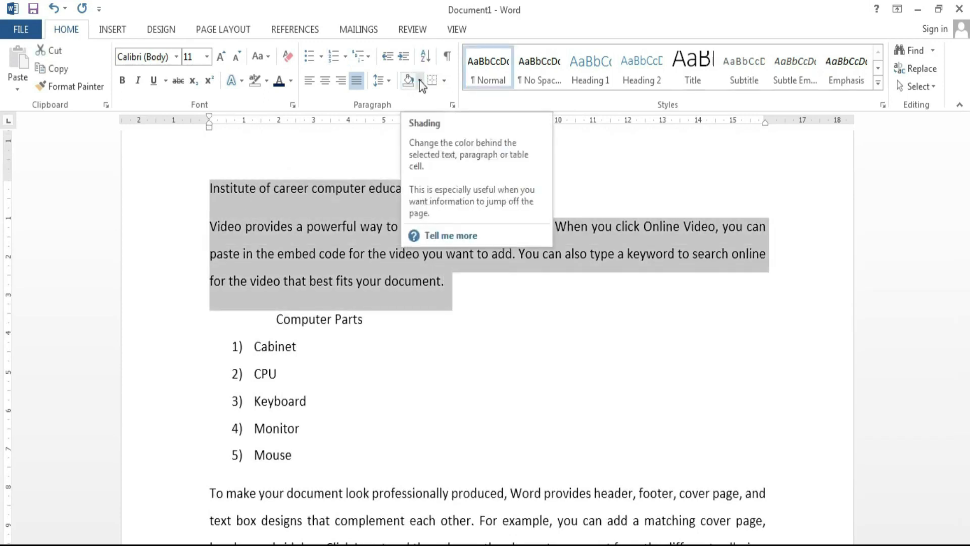
click(419, 81)
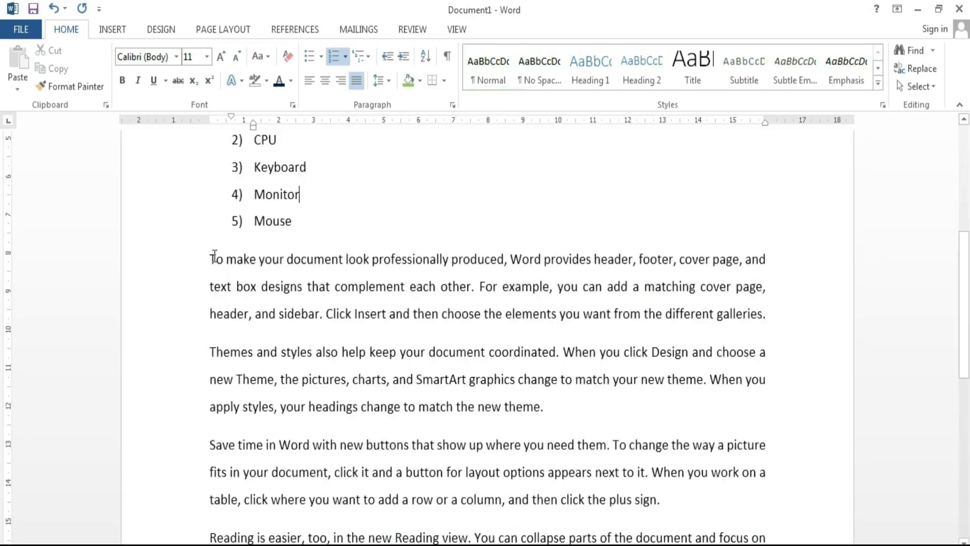
drag(210, 259, 550, 410)
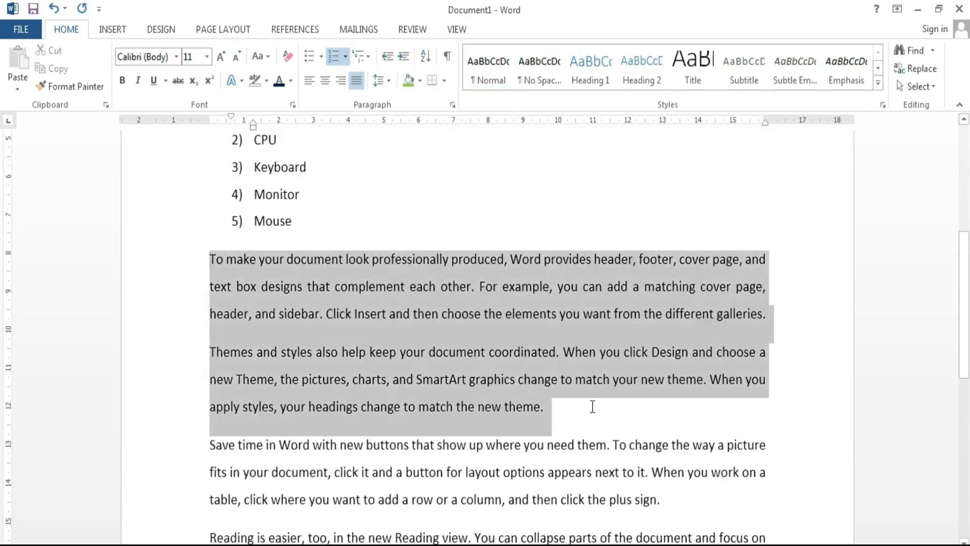
click(420, 81)
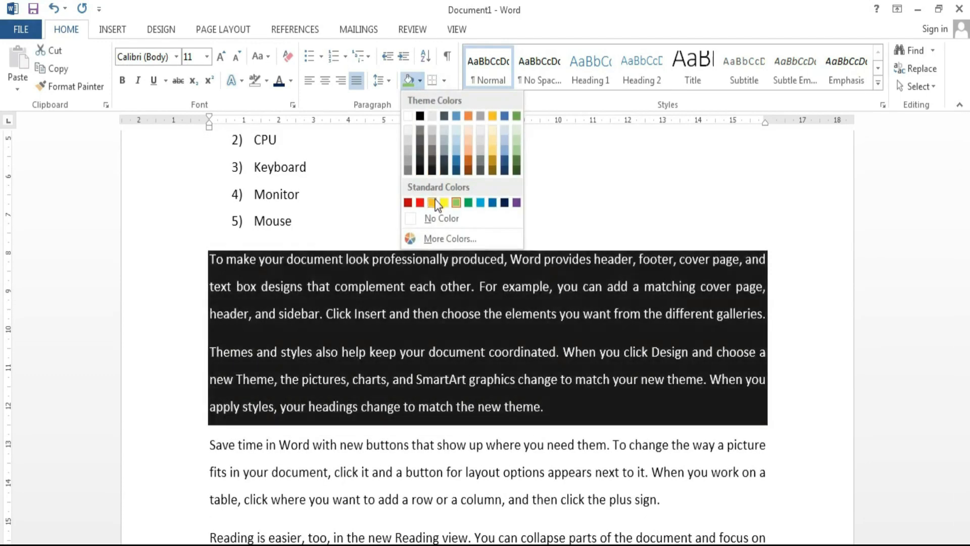
click(445, 201)
Step: Set shading to No Color on those paragraphs and on the title and Video paragraph
drag(582, 420, 212, 260)
click(420, 81)
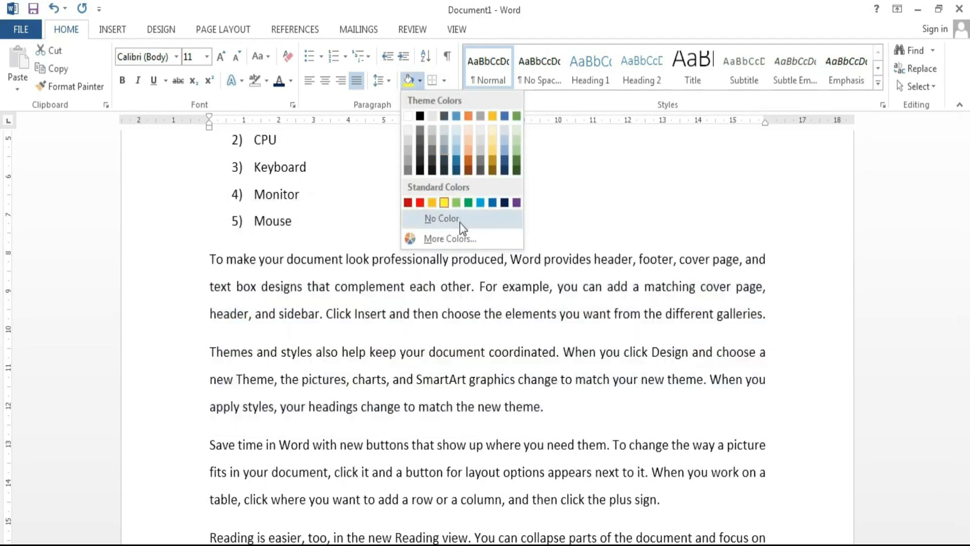
click(459, 223)
scroll(439, 232, up, 5)
drag(446, 328, 212, 235)
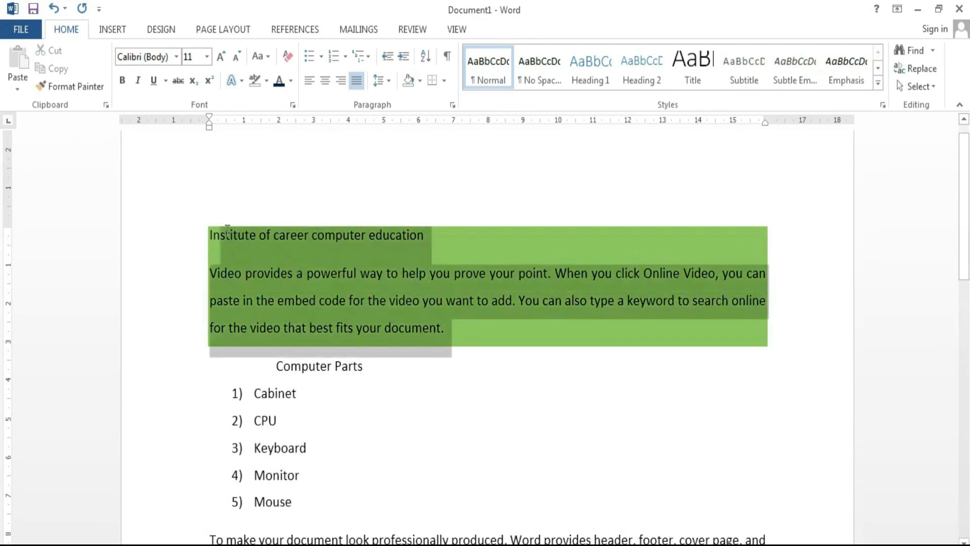
click(420, 80)
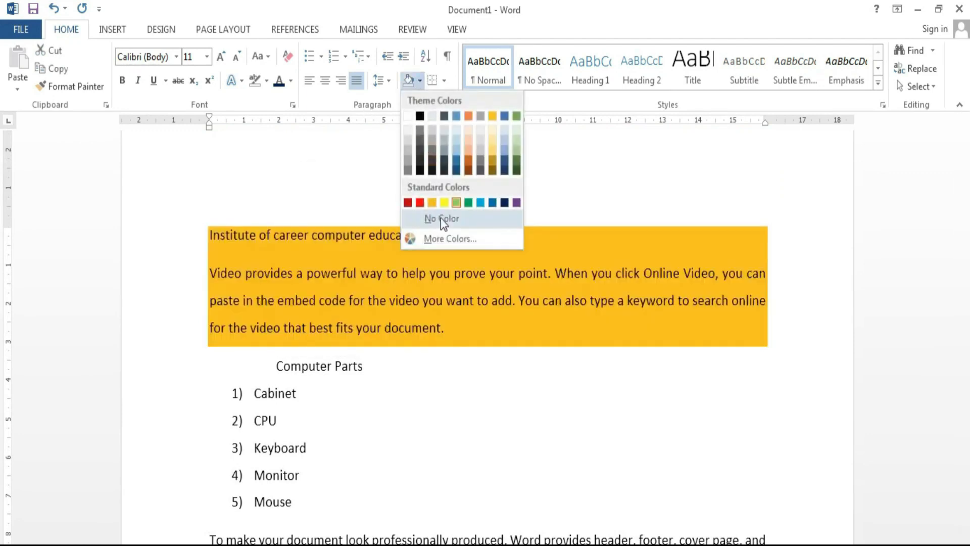
click(441, 217)
click(464, 348)
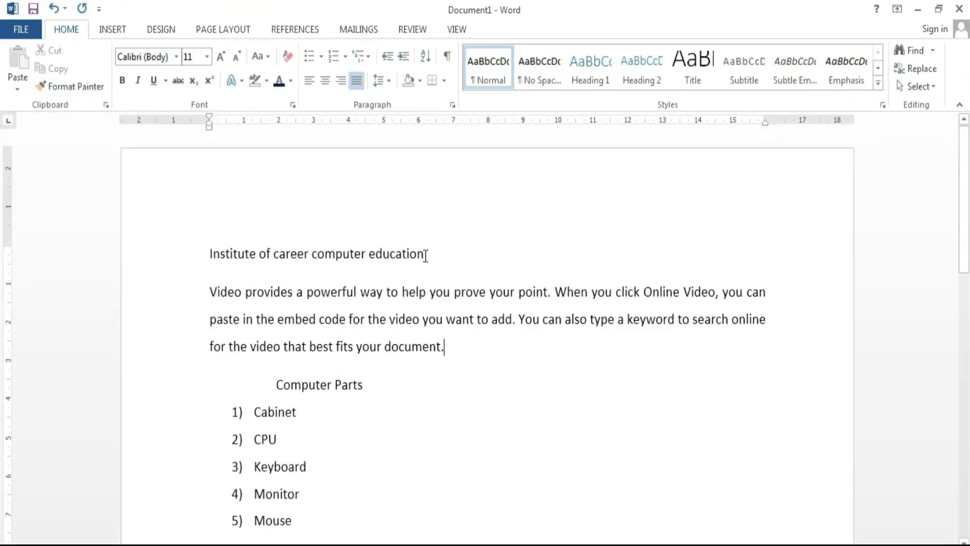
Step: Copy the 'Institute of career computer education' line and paste it at the document's end
drag(426, 255, 206, 252)
key(ctrl+c)
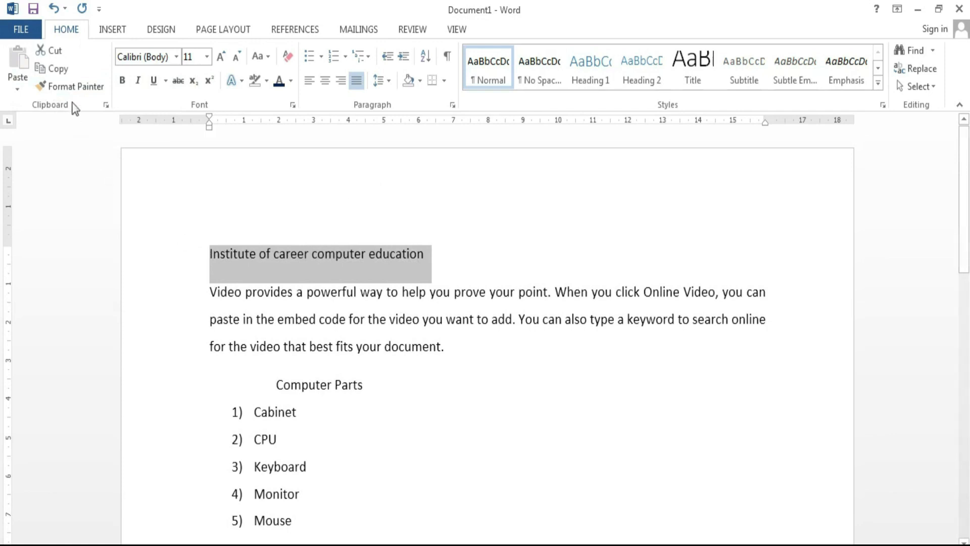
click(57, 71)
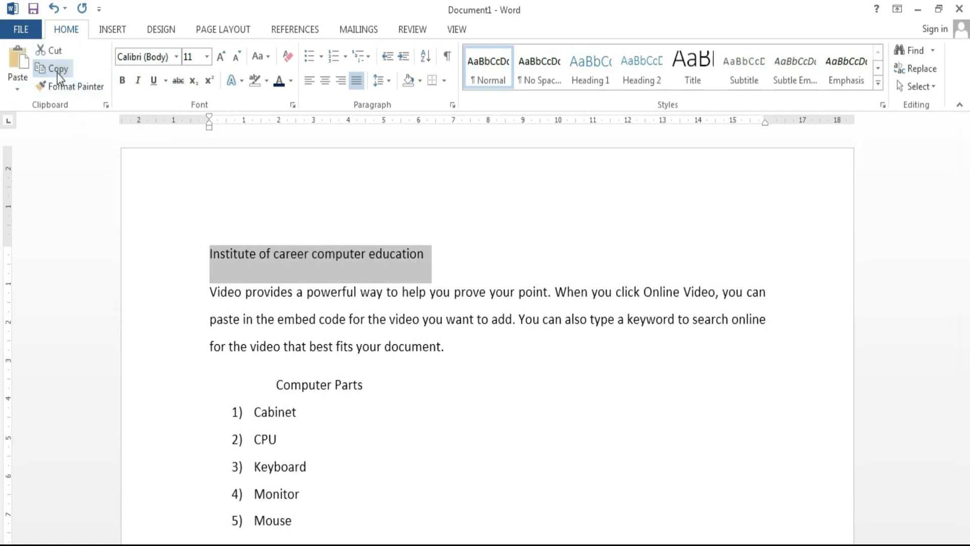
click(285, 260)
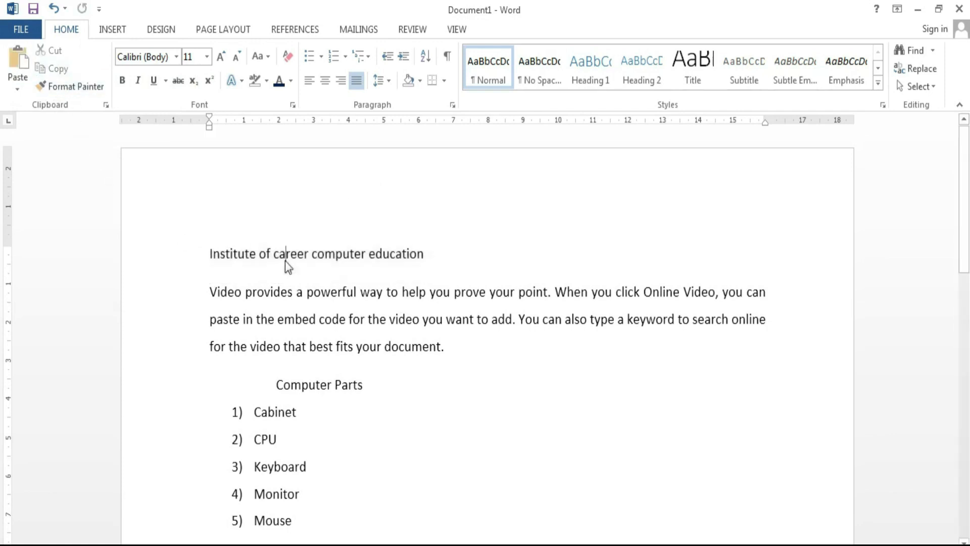
scroll(303, 263, down, 10)
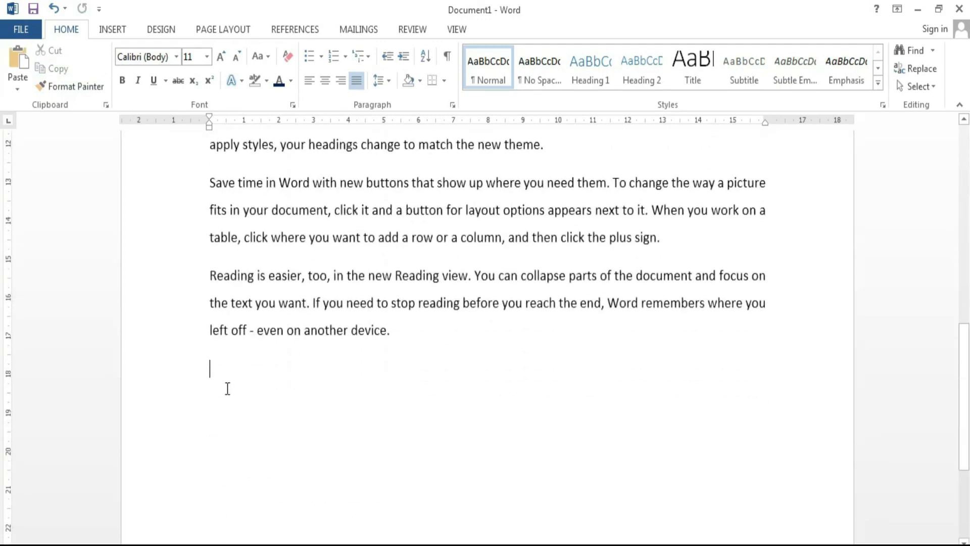
click(21, 59)
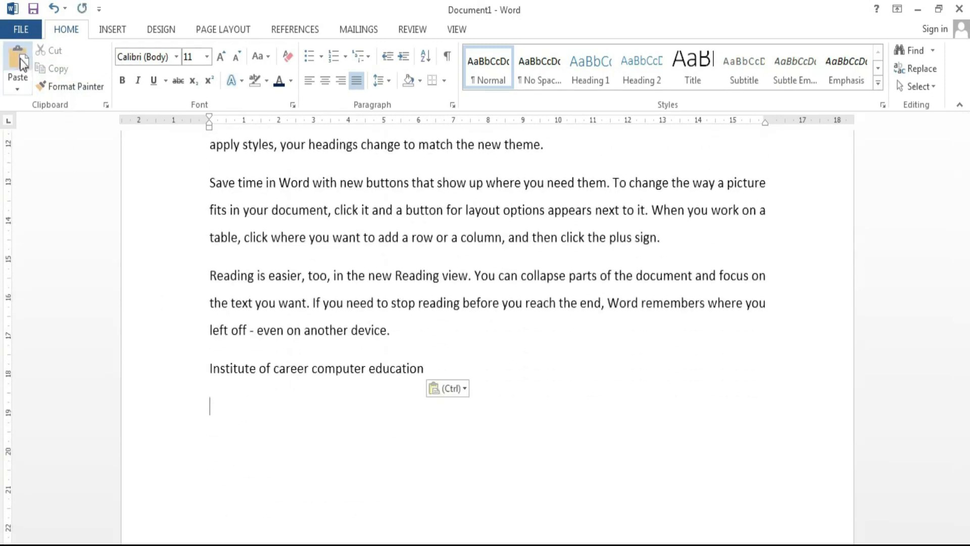
scroll(217, 314, up, 9)
scroll(308, 376, down, 8)
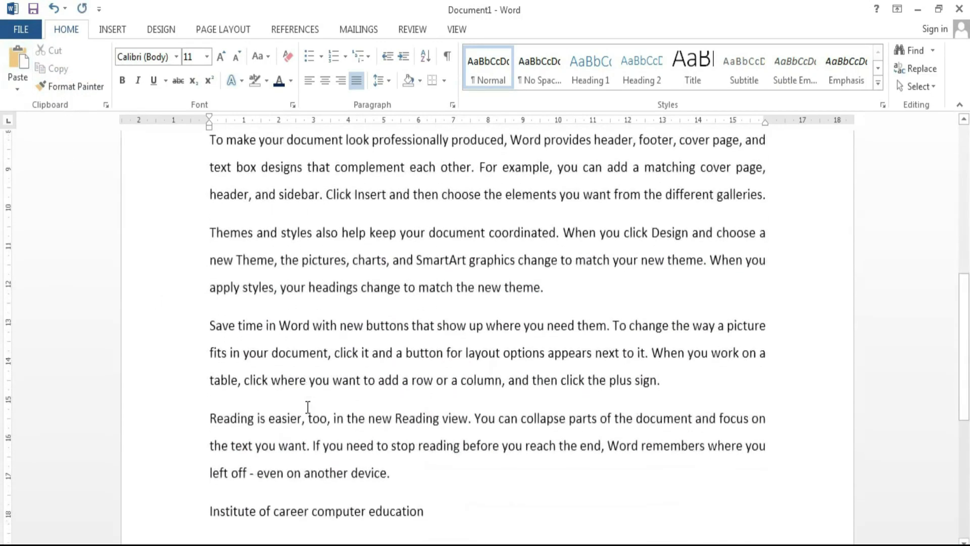
scroll(307, 407, up, 8)
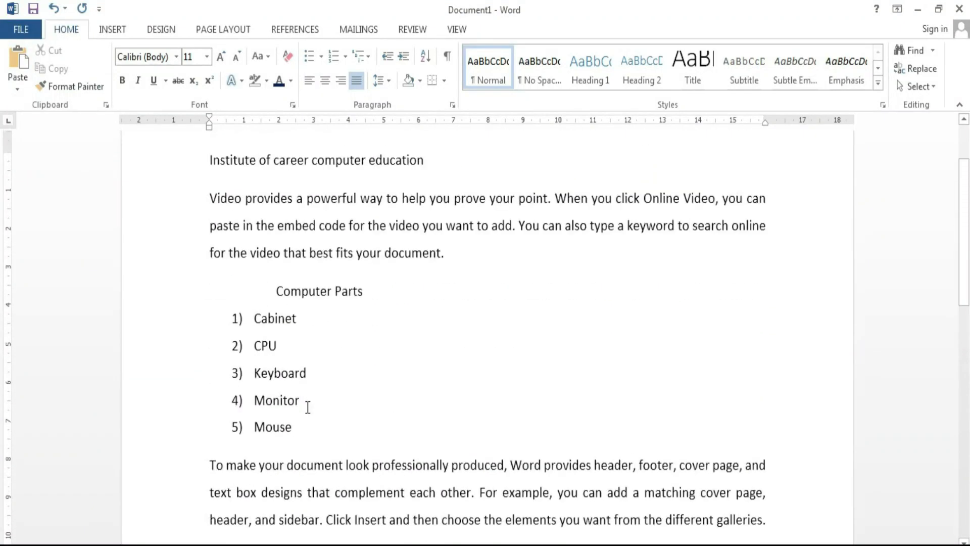
Step: Cut the Computer Parts heading and paste it below the pasted Institute line
drag(372, 286, 268, 284)
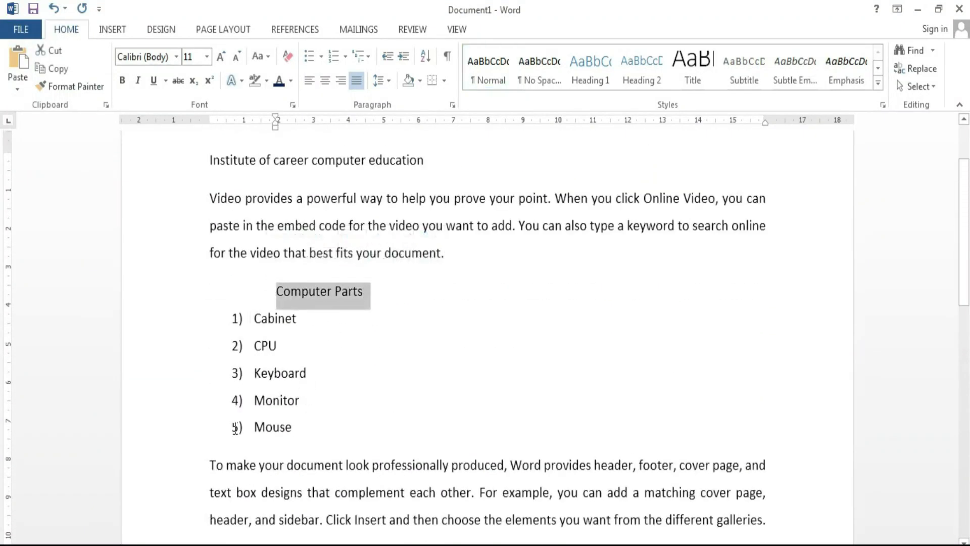
click(50, 56)
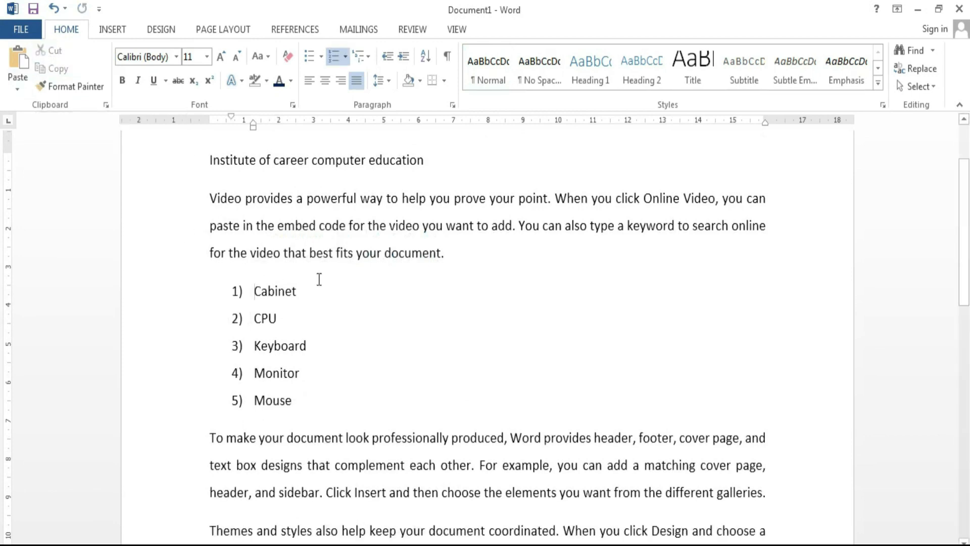
scroll(319, 278, down, 15)
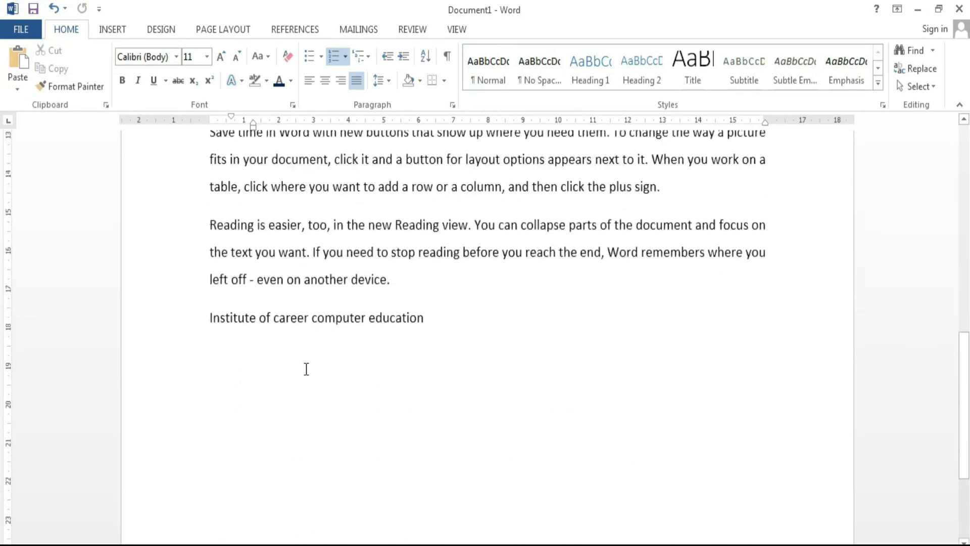
click(210, 330)
click(24, 59)
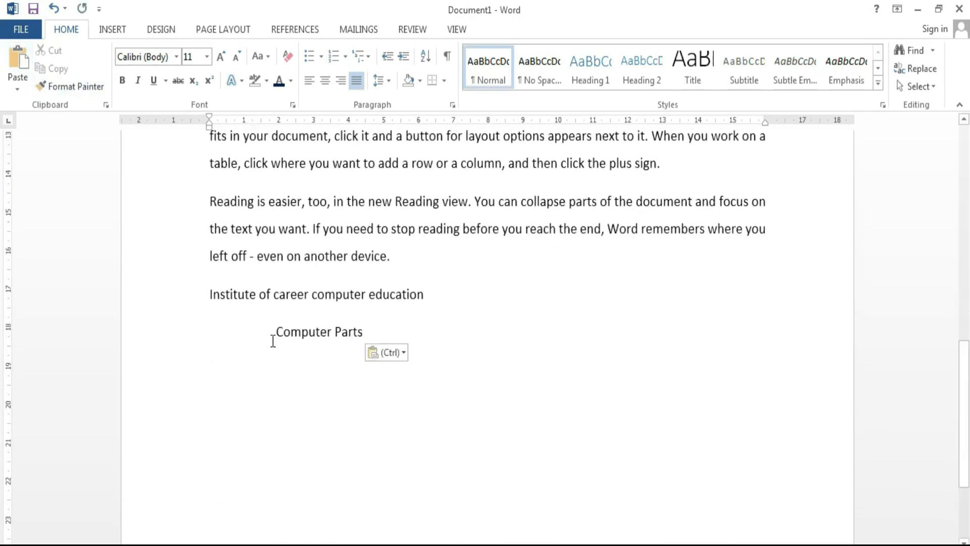
scroll(287, 379, up, 10)
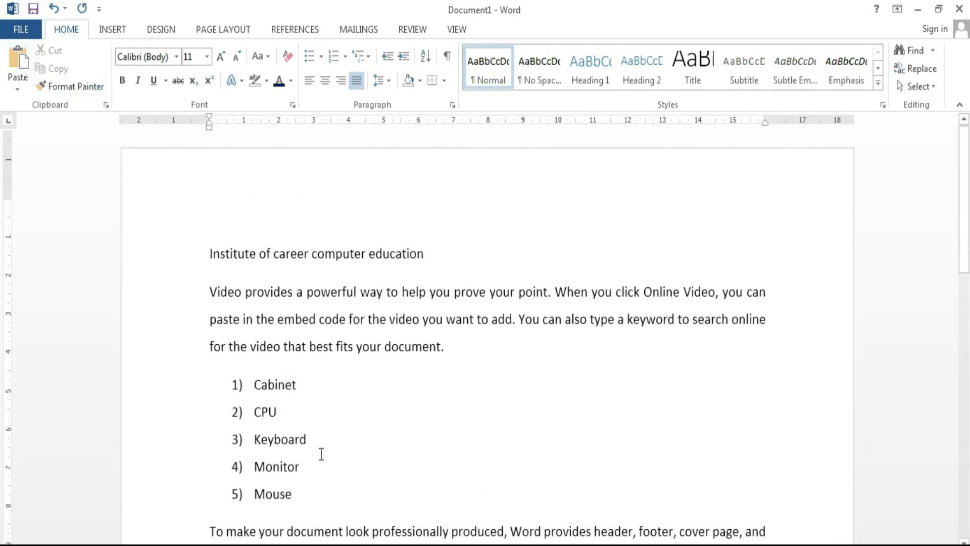
scroll(321, 453, down, 10)
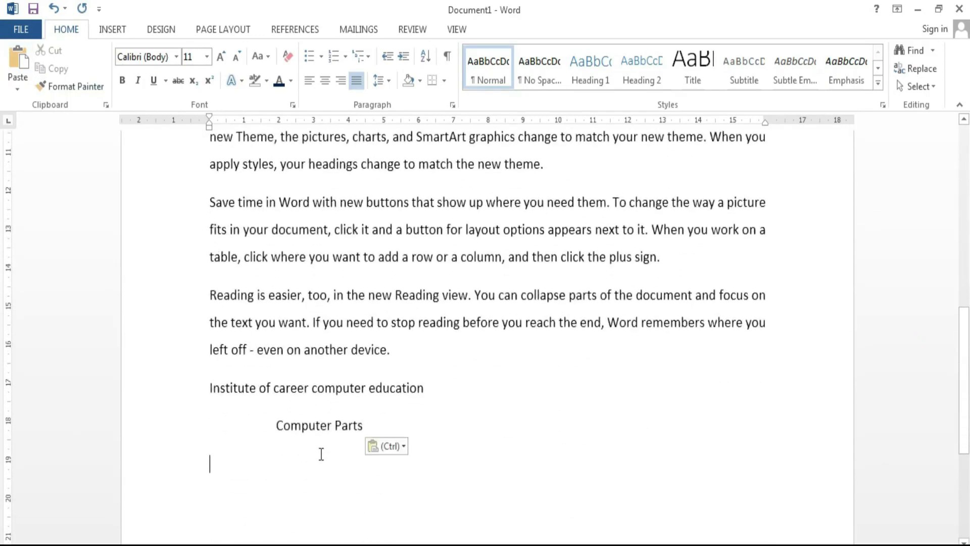
scroll(321, 453, up, 10)
Step: Paste extra Computer Parts copies at the document end, then delete the surplus lines
click(190, 255)
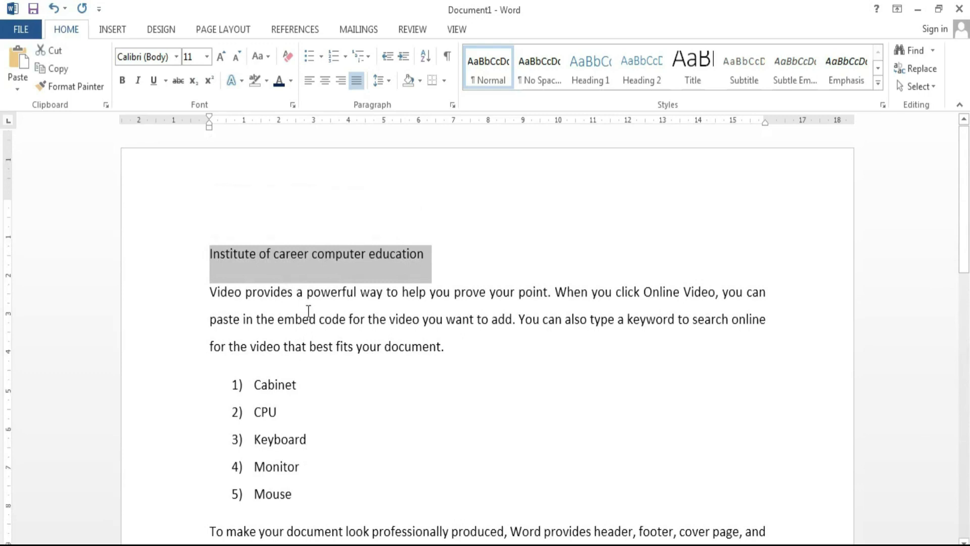
scroll(311, 446, down, 7)
key(ctrl+v)
scroll(310, 447, down, 2)
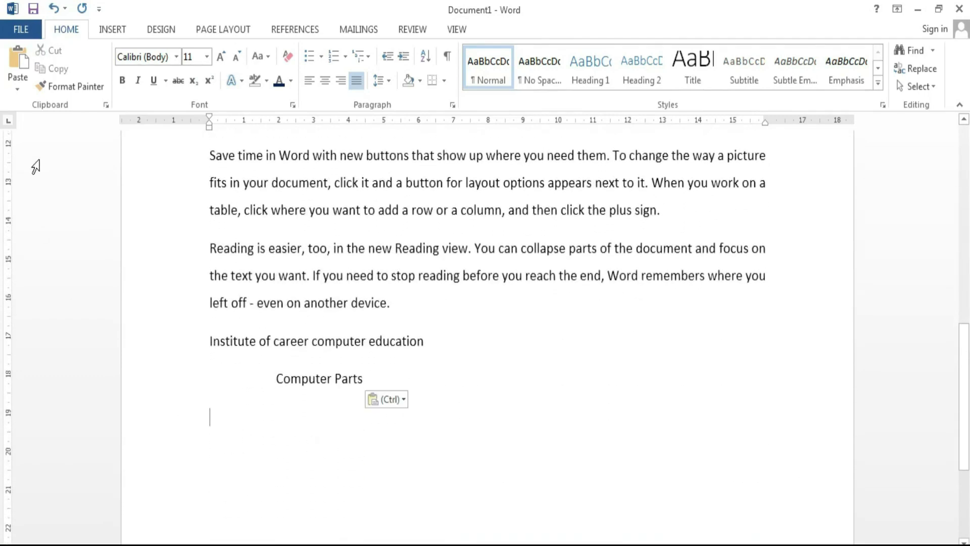
click(21, 58)
click(20, 58)
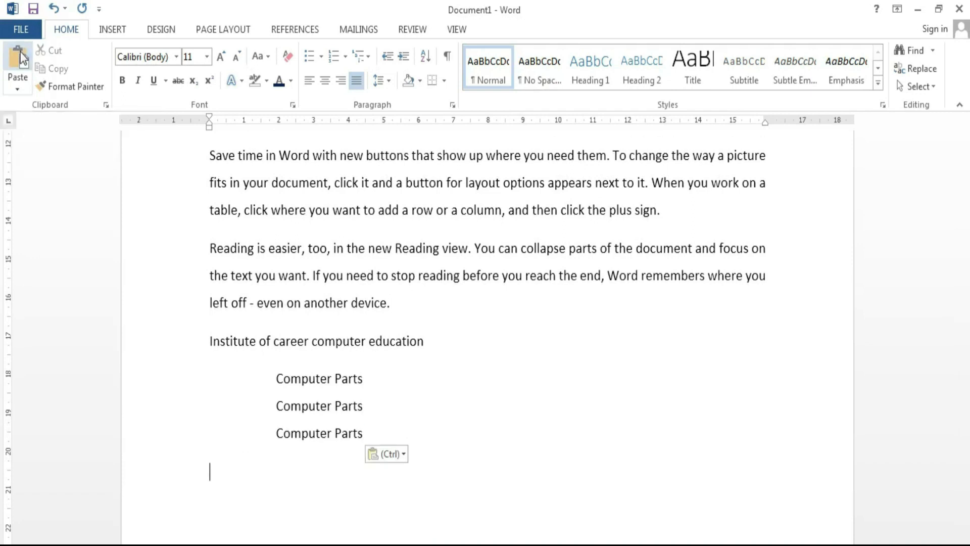
click(20, 58)
click(20, 59)
click(20, 58)
click(20, 58)
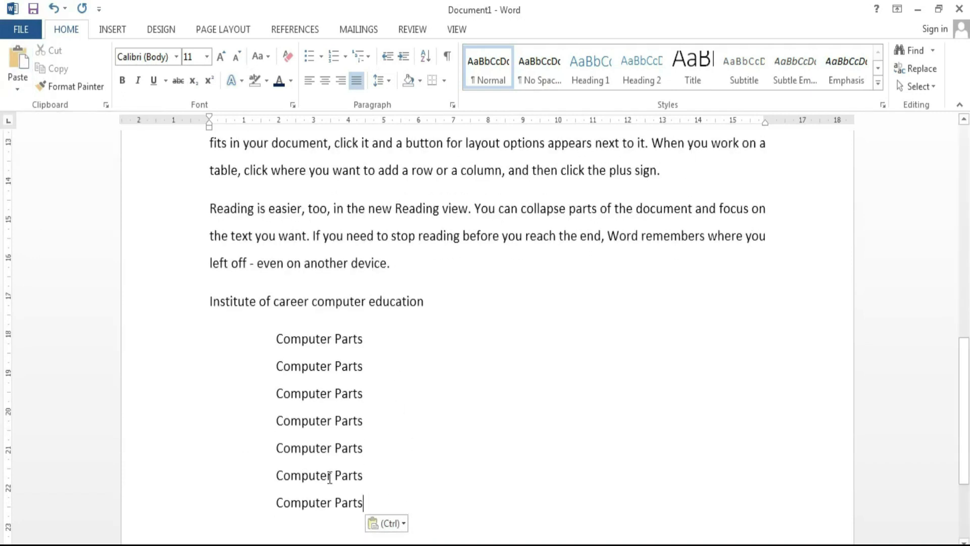
drag(363, 503, 269, 369)
key(Delete)
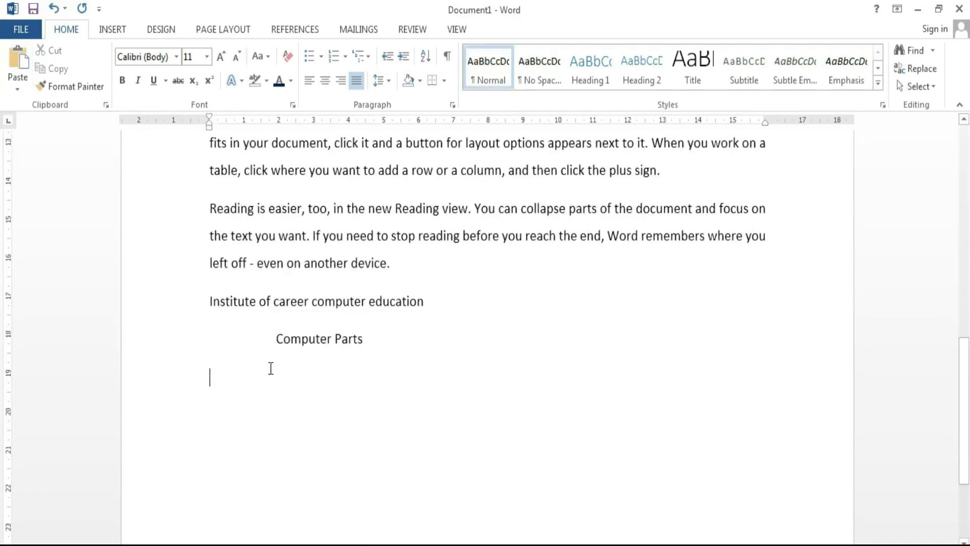
Step: Copy the Cabinet-to-Mouse list and paste it below the lower Computer Parts heading as items 6–10
scroll(271, 368, up, 10)
drag(317, 325, 220, 219)
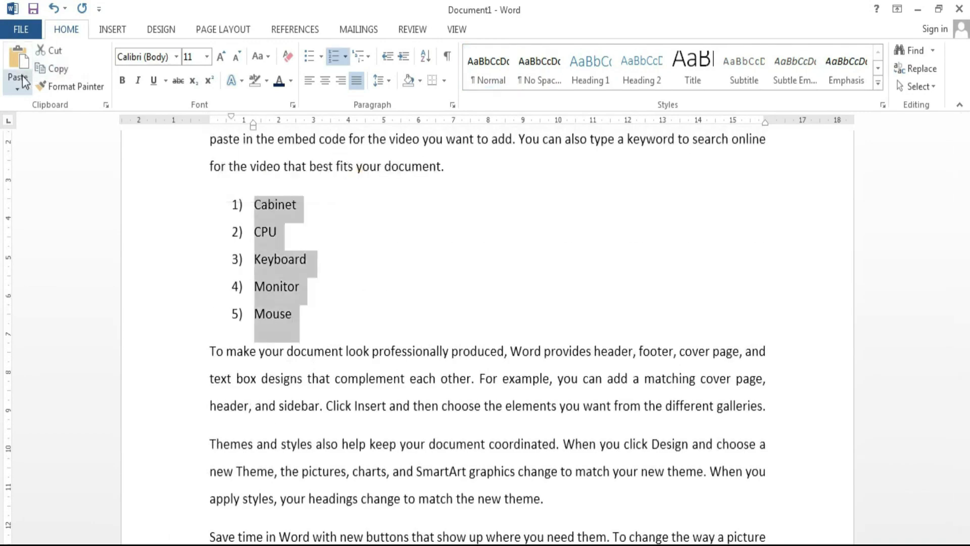
click(56, 69)
scroll(120, 255, down, 3)
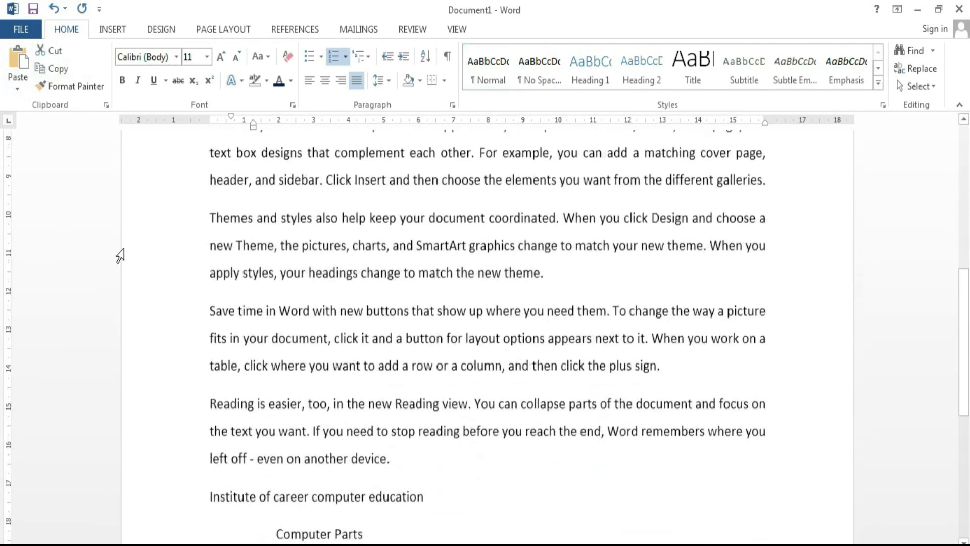
scroll(120, 255, down, 5)
click(218, 276)
click(18, 61)
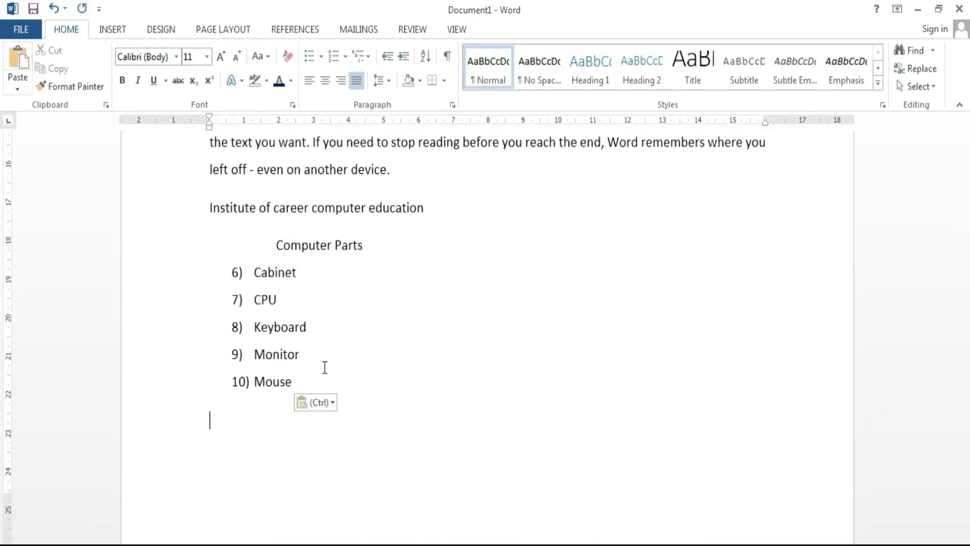
scroll(409, 429, up, 9)
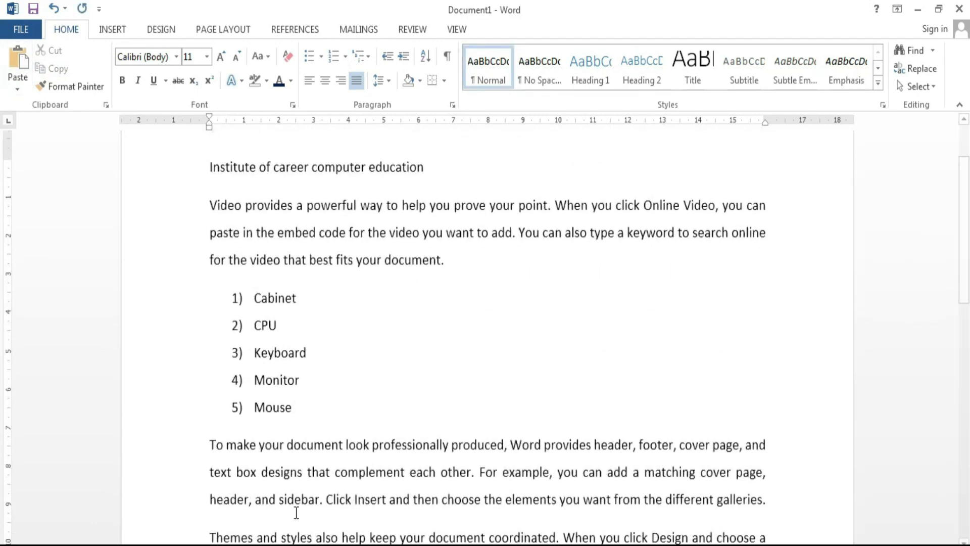
scroll(297, 512, down, 8)
scroll(76, 254, up, 5)
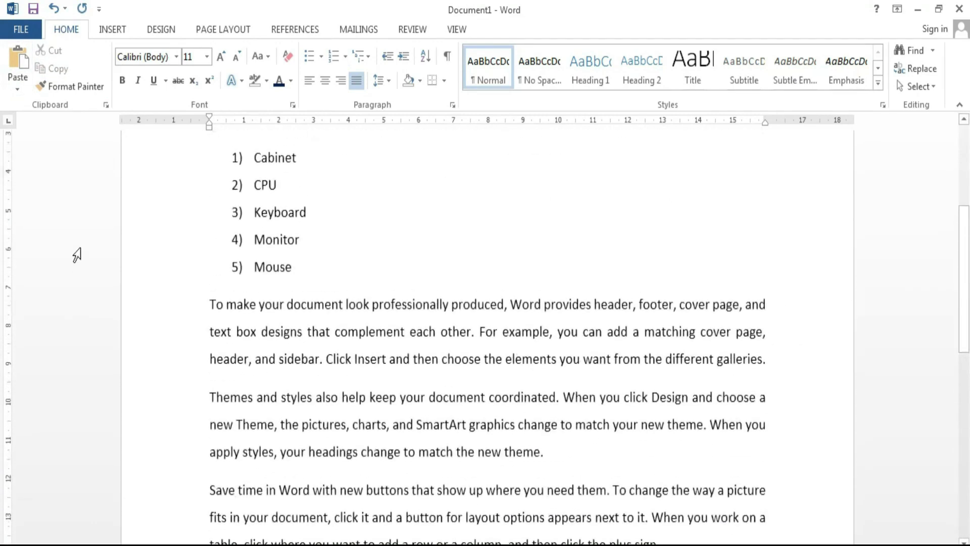
scroll(77, 255, up, 3)
scroll(442, 258, up, 2)
drag(442, 257, 209, 232)
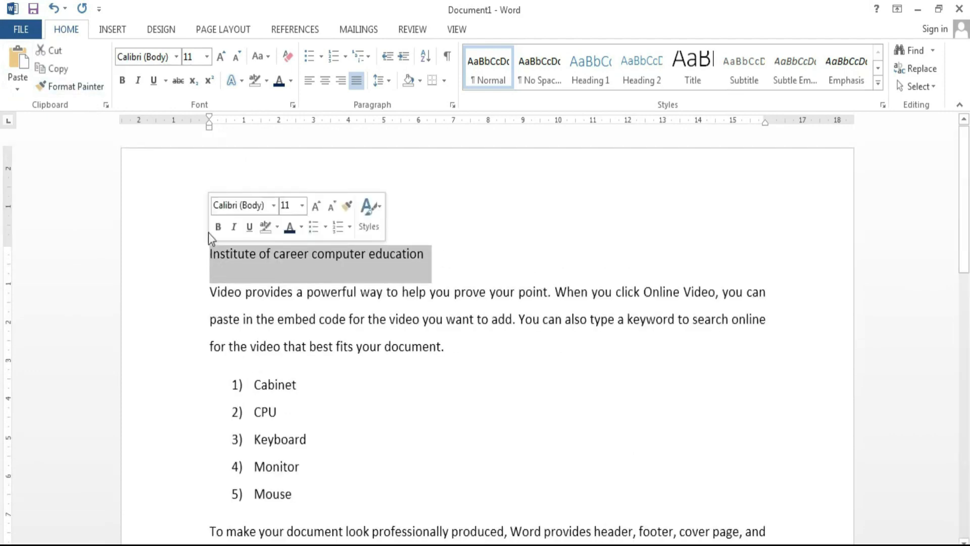
click(234, 81)
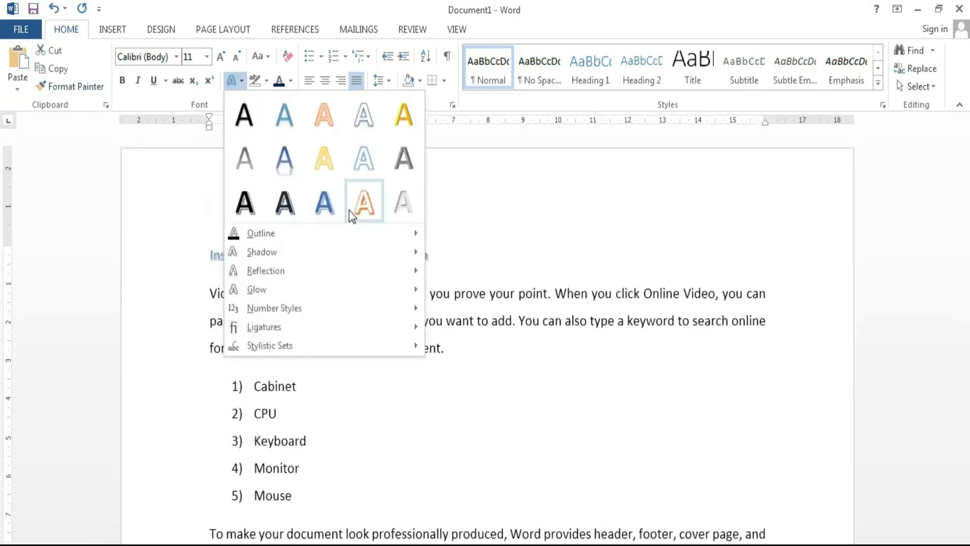
click(319, 211)
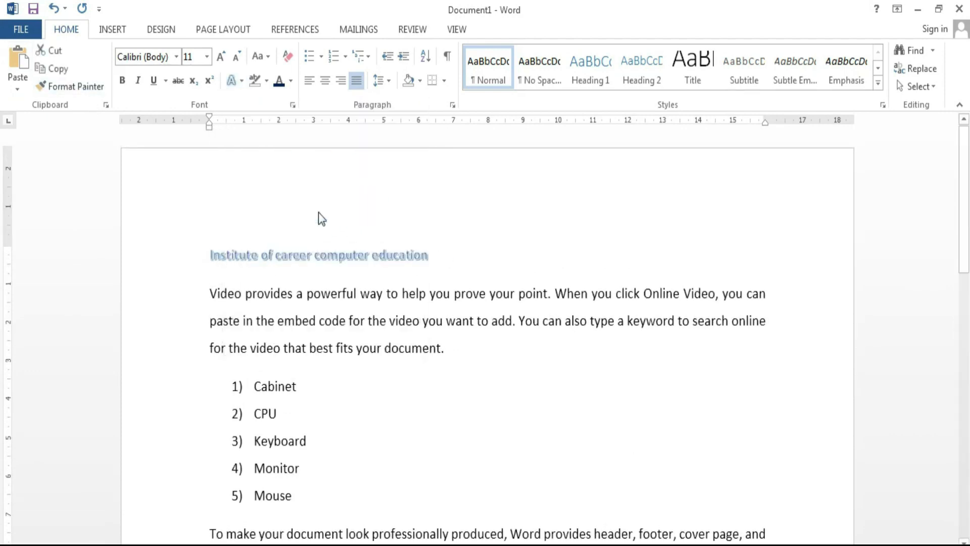
click(220, 56)
click(220, 57)
click(220, 57)
click(176, 57)
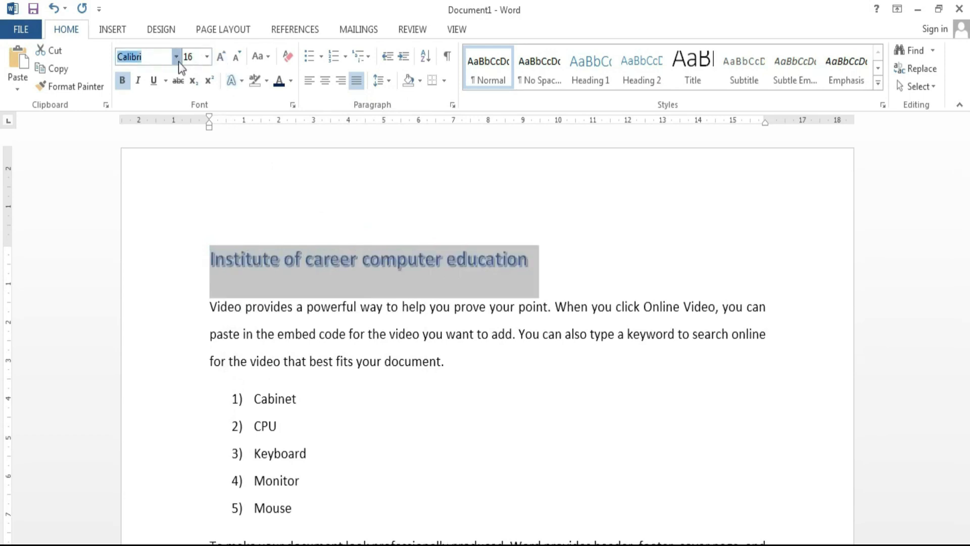
click(187, 317)
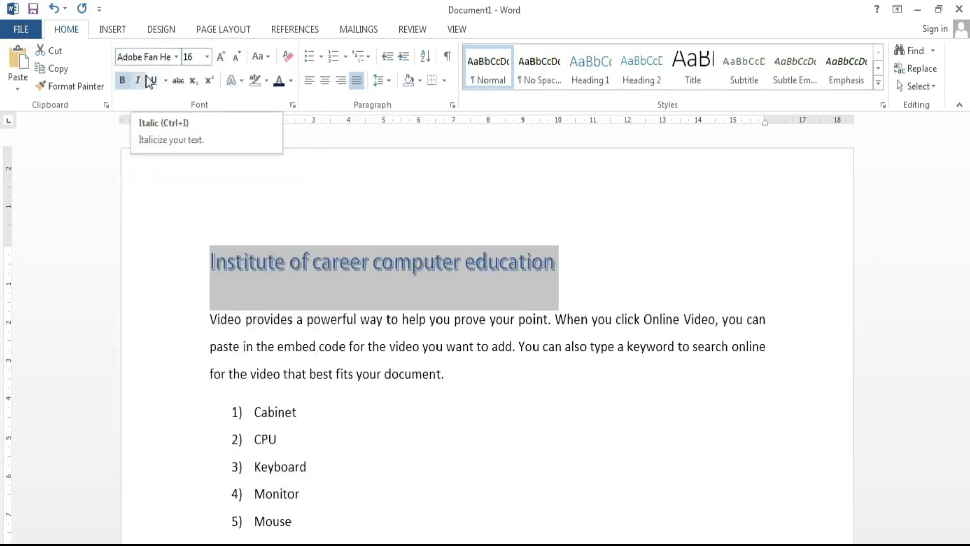
scroll(381, 431, down, 6)
scroll(383, 433, down, 4)
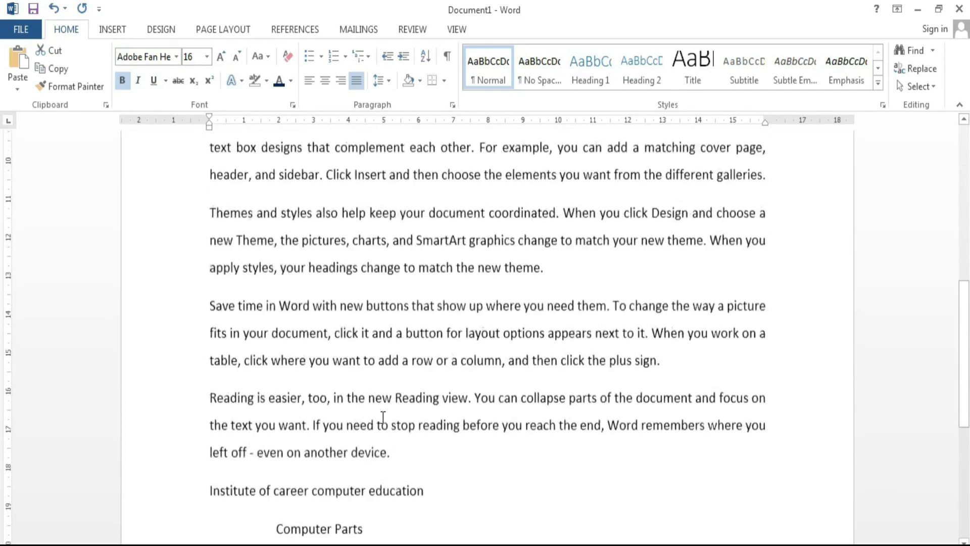
scroll(373, 358, up, 15)
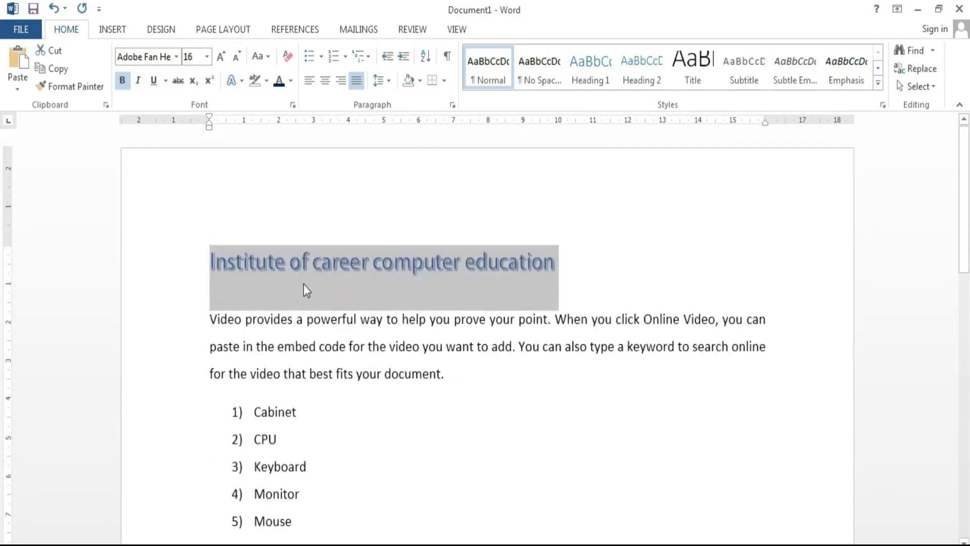
scroll(303, 288, down, 9)
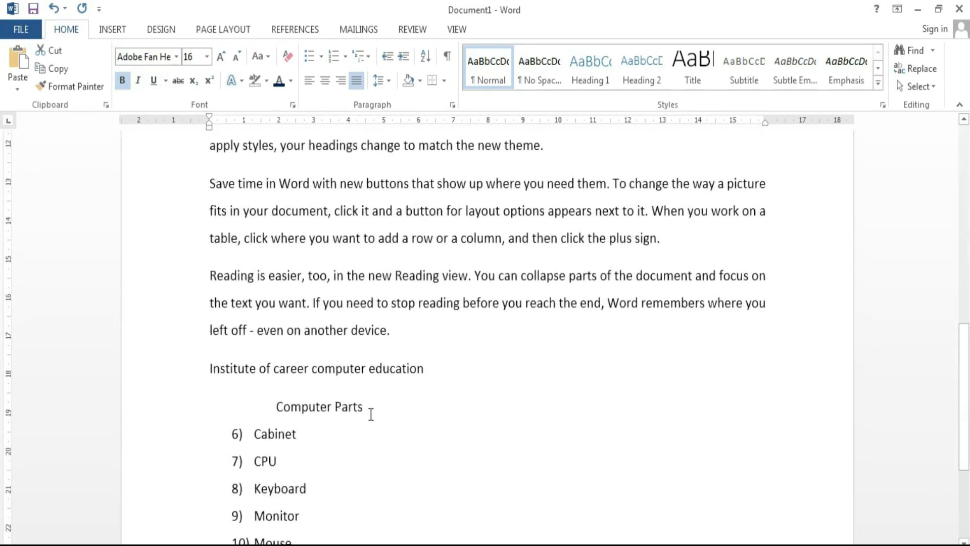
scroll(371, 414, up, 9)
Step: Copy the title's blue shadowed Adobe Fan Heiti formatting onto the lower Computer Parts line with Format Painter
click(302, 268)
drag(266, 263, 292, 264)
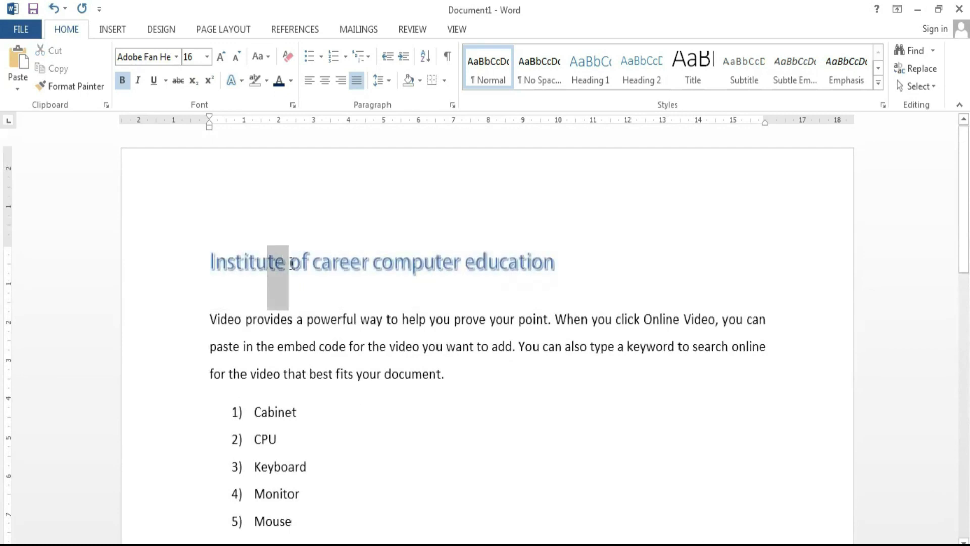
click(323, 262)
triple_click(234, 256)
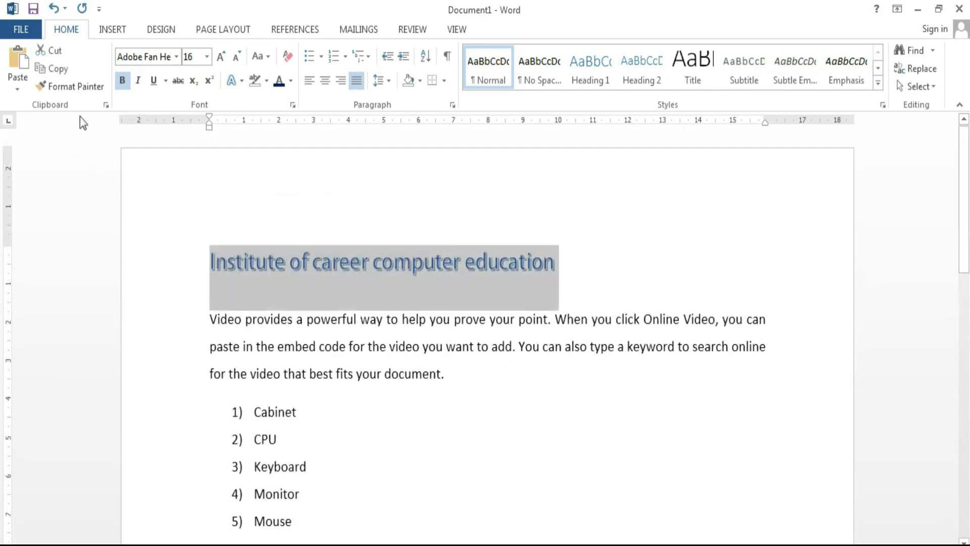
click(75, 86)
scroll(350, 450, down, 3)
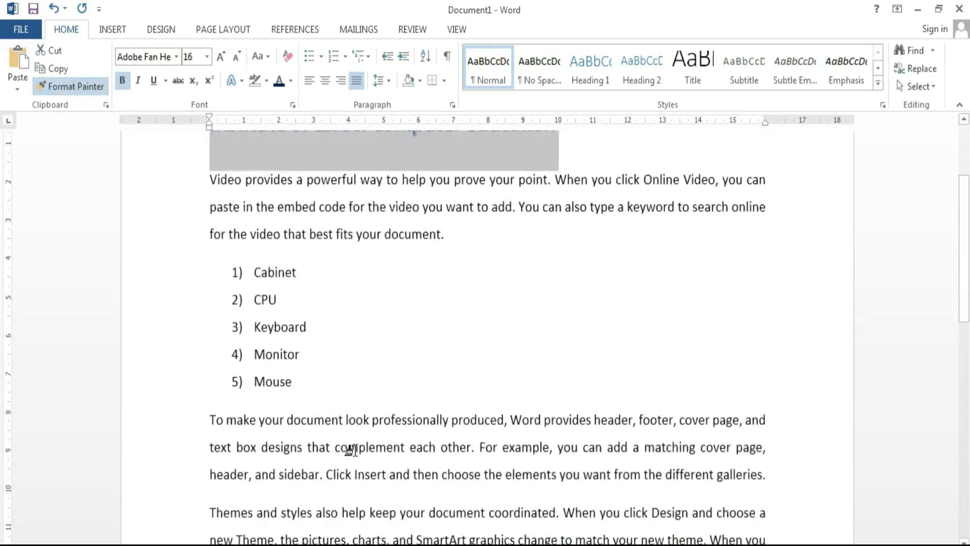
scroll(350, 451, down, 12)
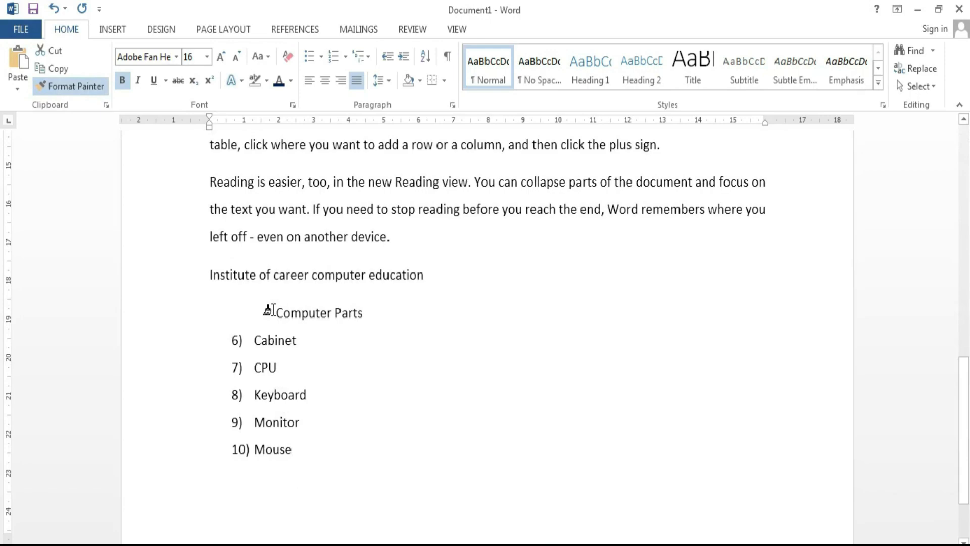
drag(273, 309, 363, 312)
scroll(493, 377, up, 15)
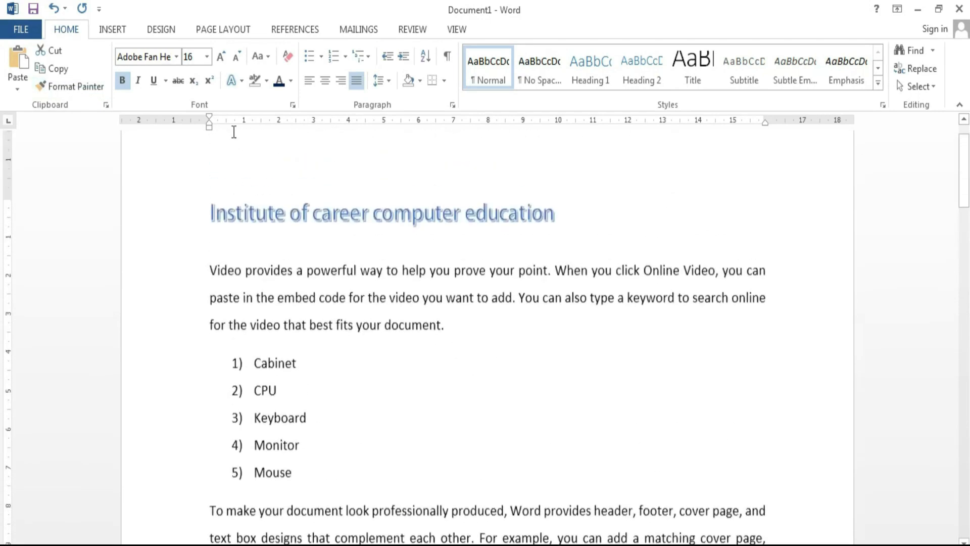
scroll(219, 469, down, 8)
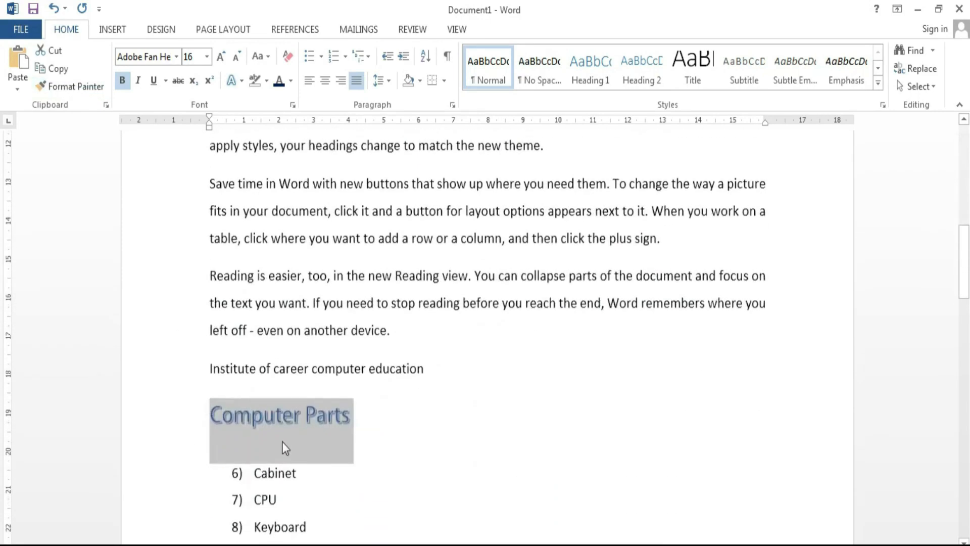
scroll(294, 463, up, 9)
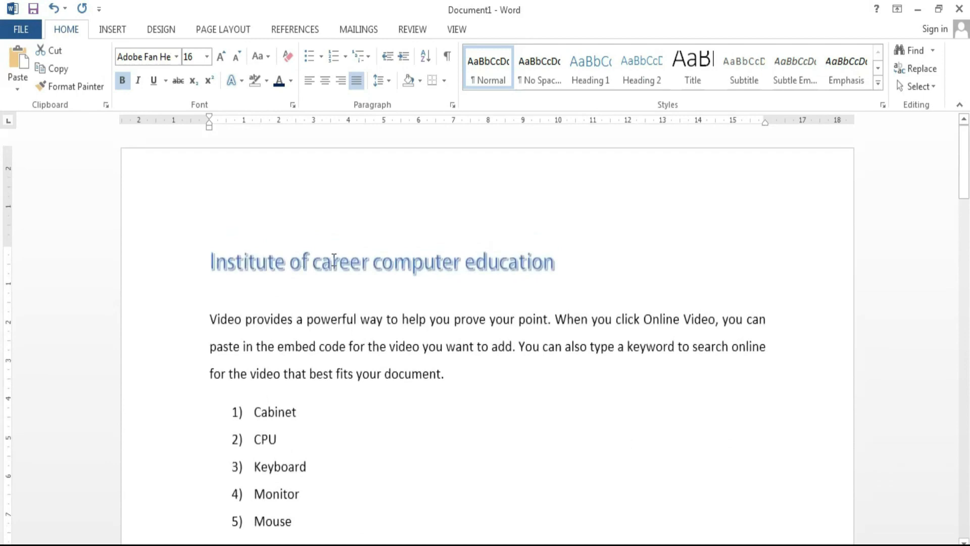
scroll(314, 260, down, 8)
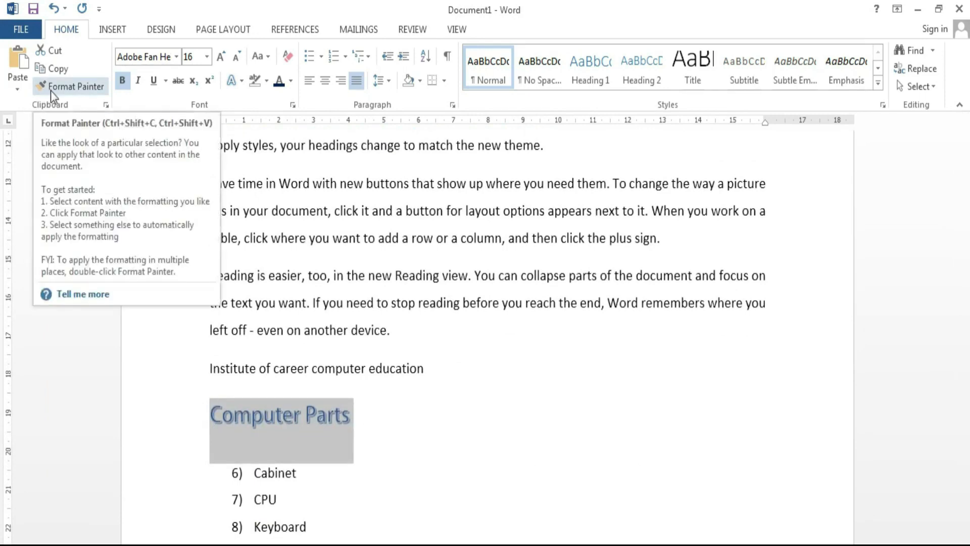
Step: Delete the first computer-parts numbered list
scroll(786, 400, up, 8)
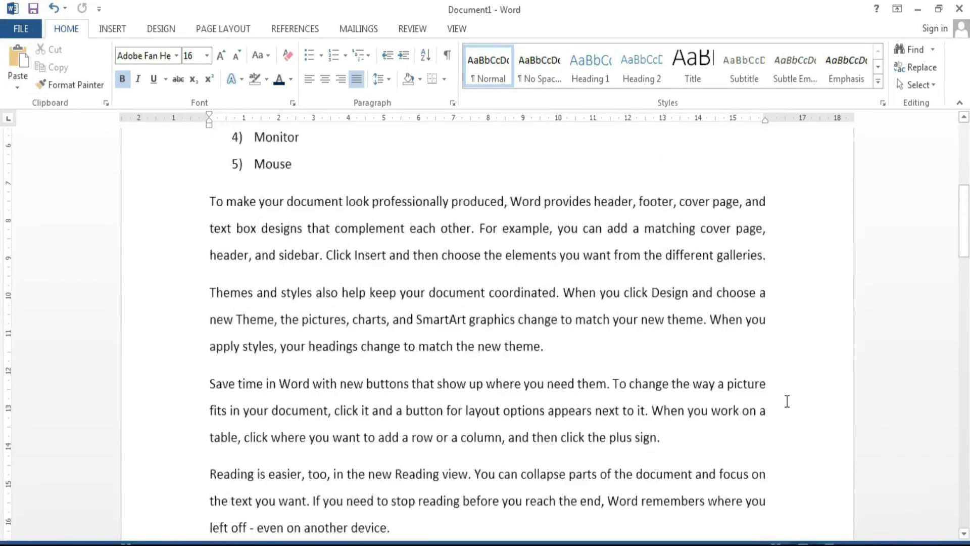
drag(306, 470, 234, 363)
key(Delete)
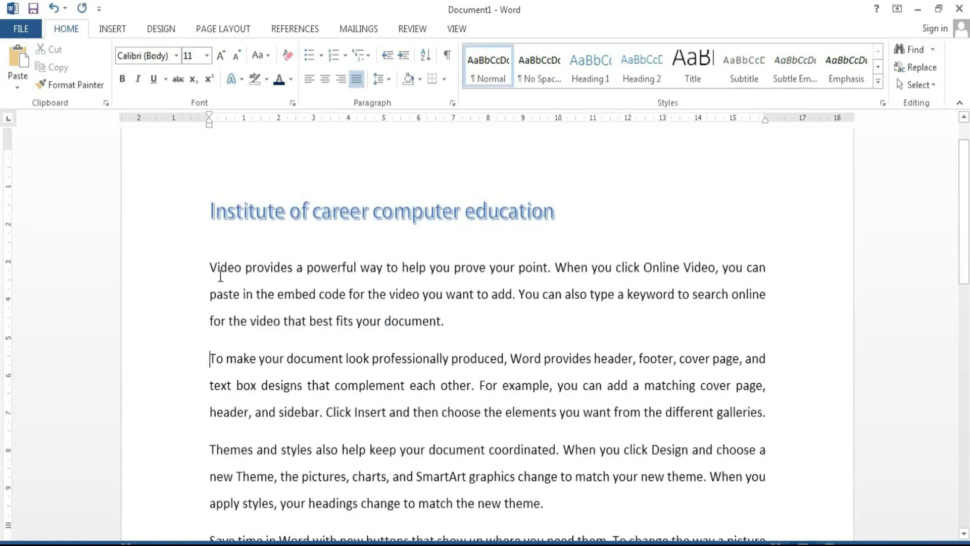
Step: Delete the repeated title, Computer Parts heading and list, then select all remaining text
scroll(383, 389, down, 5)
scroll(381, 474, down, 1)
drag(355, 494, 207, 458)
key(Delete)
scroll(402, 342, down, 2)
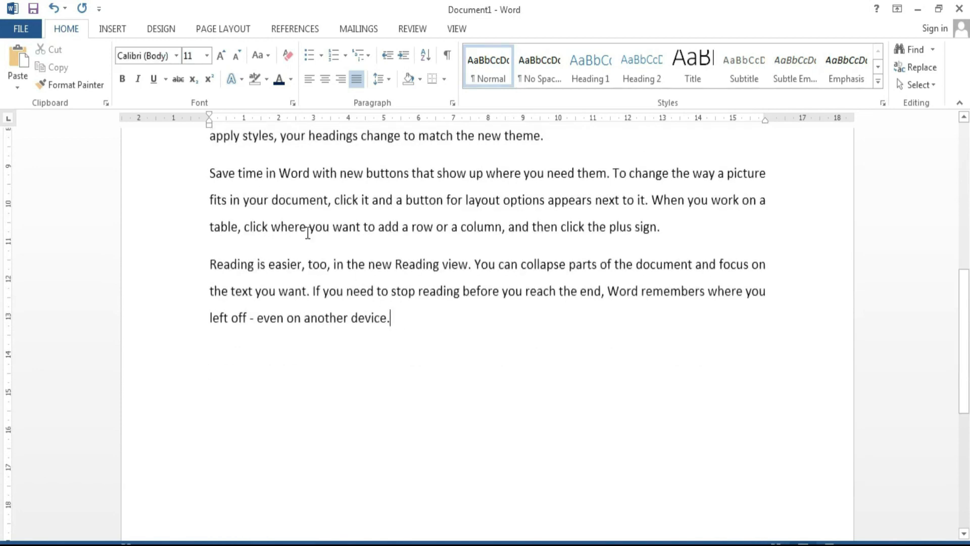
drag(308, 232, 195, 195)
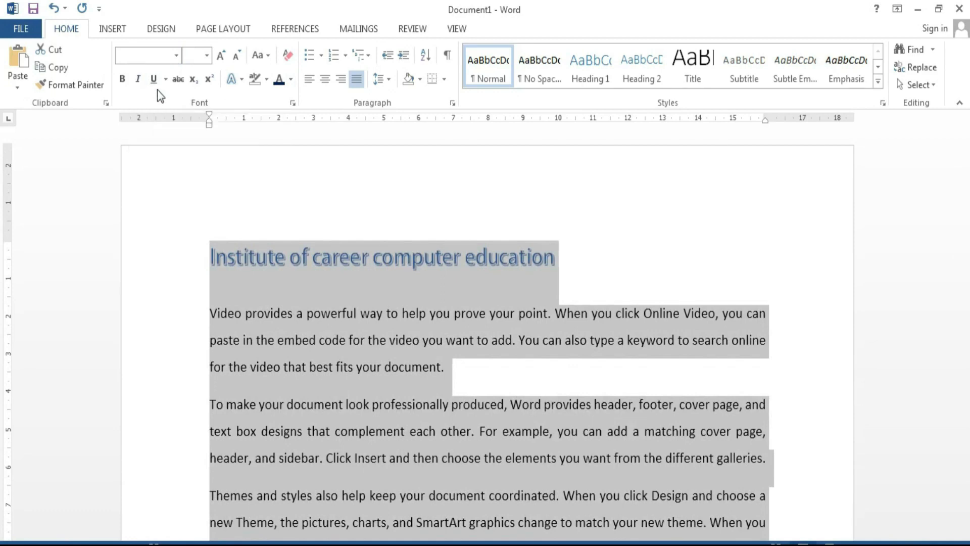
Step: Apply the Subtle Emphasis style from the Styles gallery to all the selected text
click(877, 85)
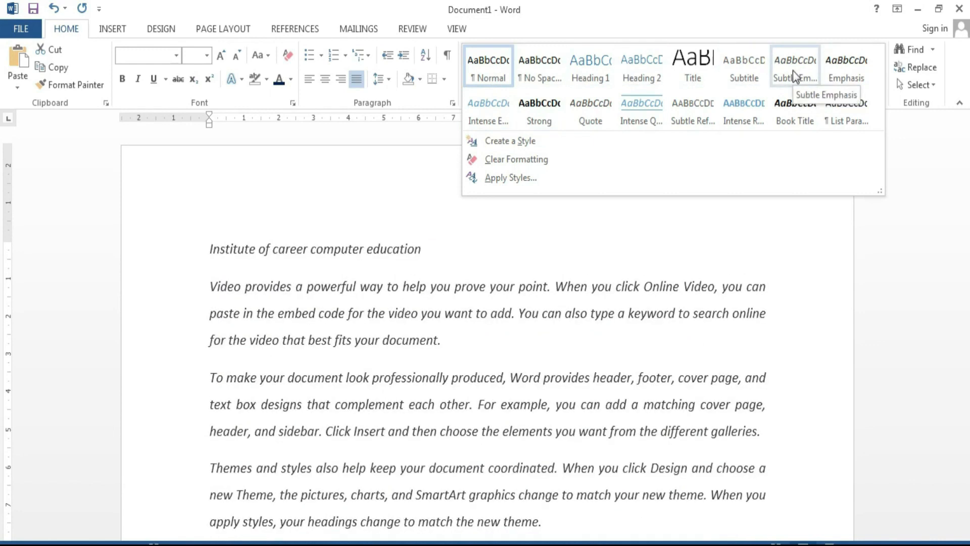
click(793, 71)
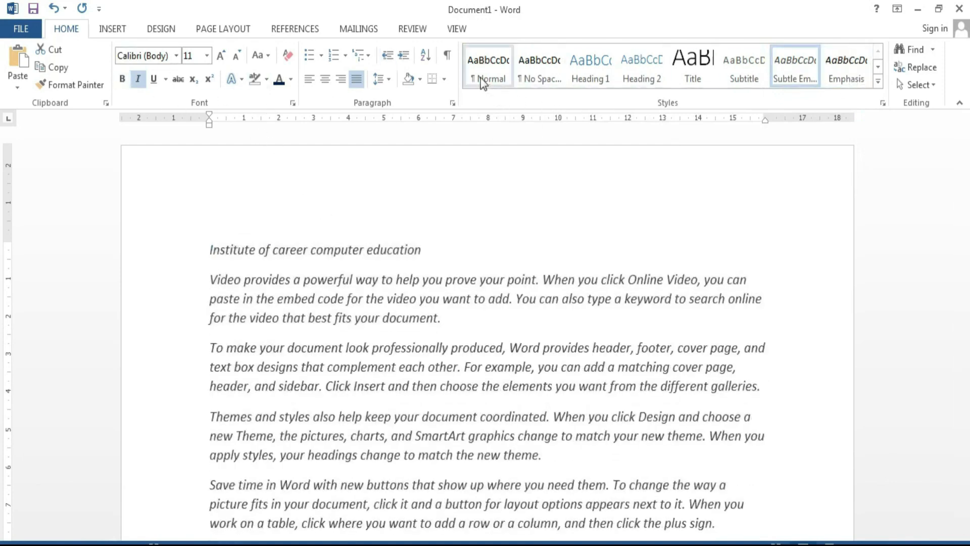
Step: Start a new style from the current formatting and name it ram
click(622, 225)
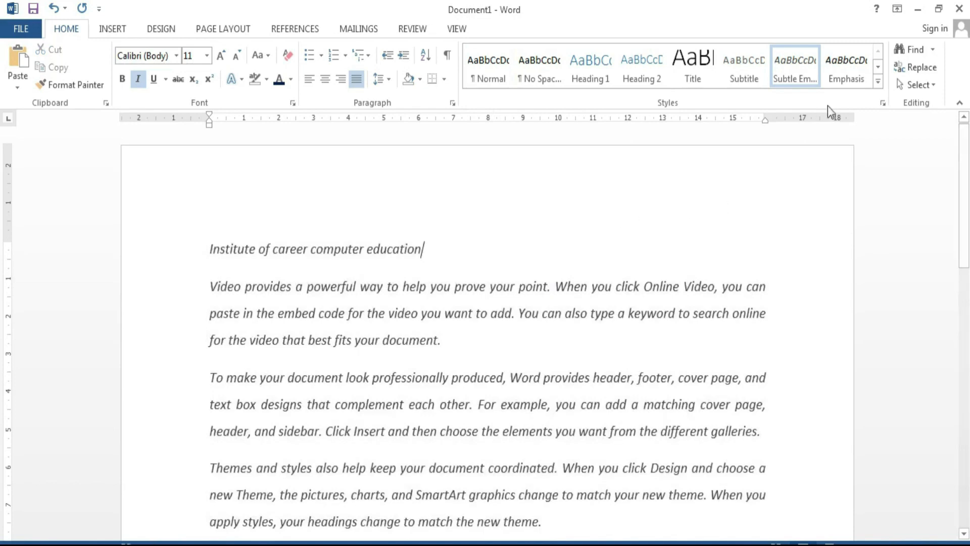
click(879, 82)
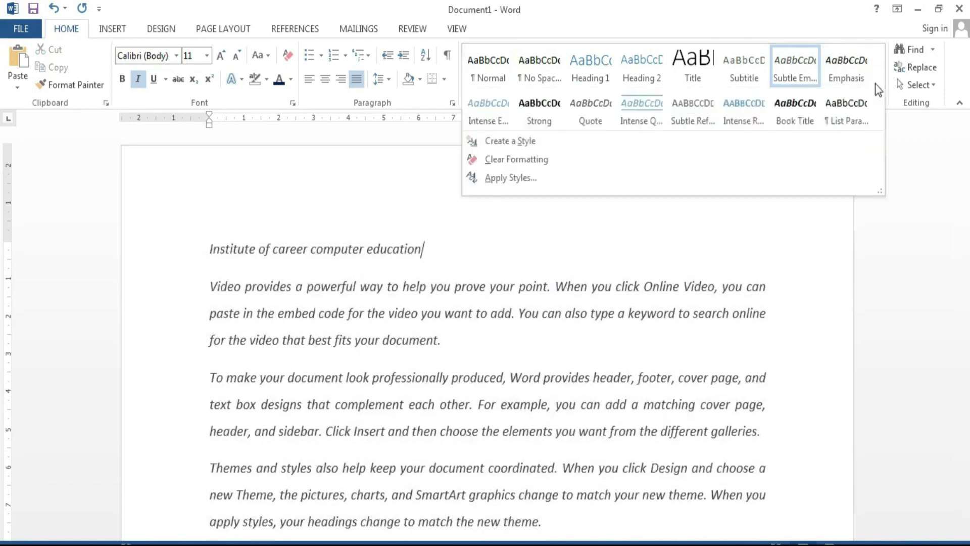
click(501, 141)
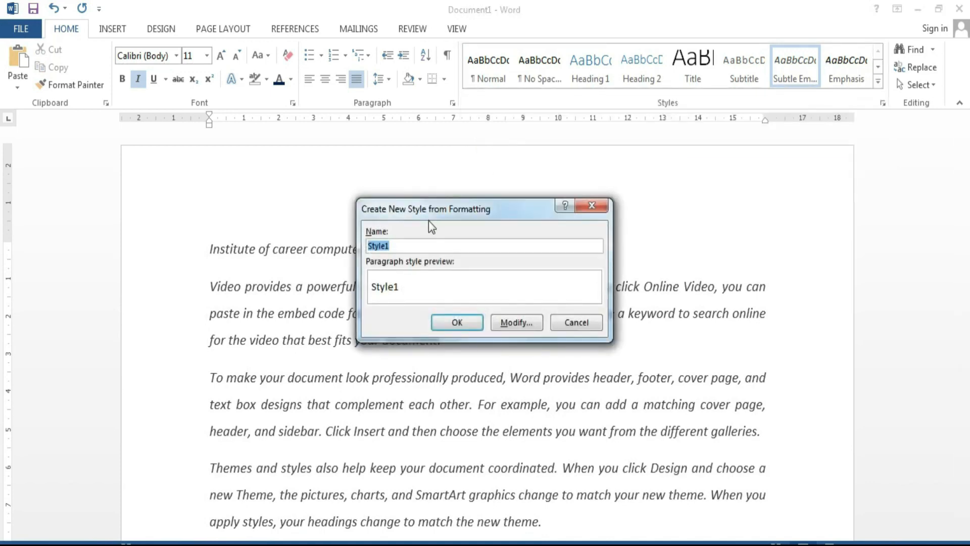
text(ram)
Step: Give the ram style Arial Unicode MS, 16 pt, blue font, and save it
click(508, 321)
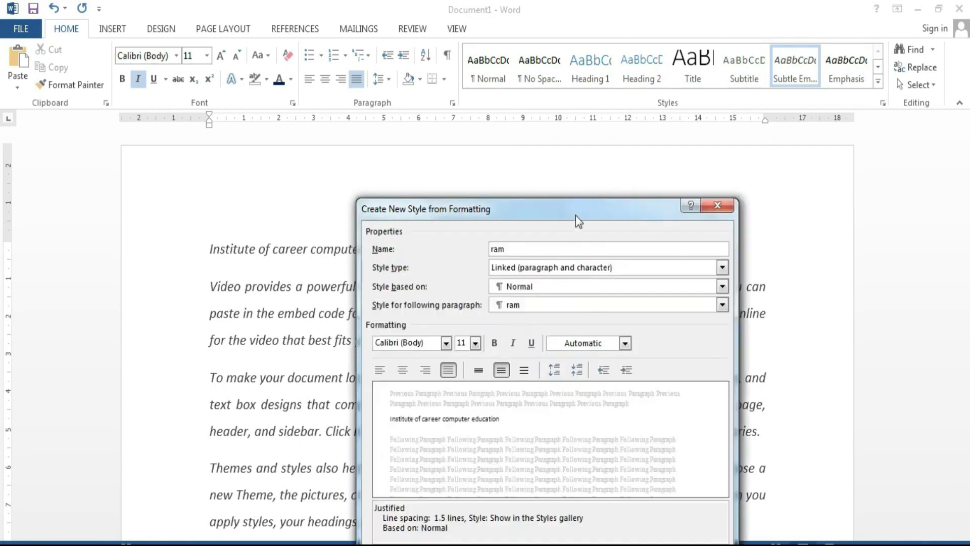
drag(575, 215, 600, 161)
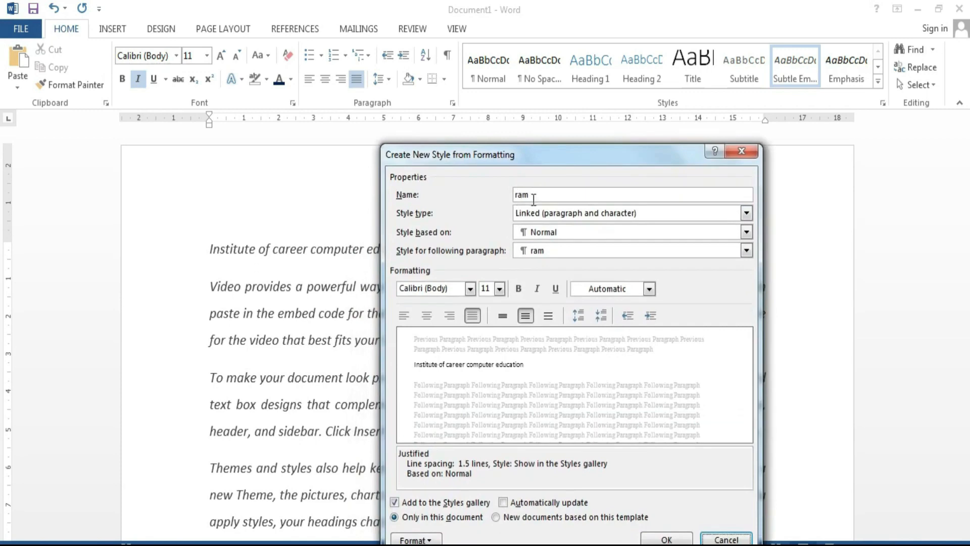
click(469, 289)
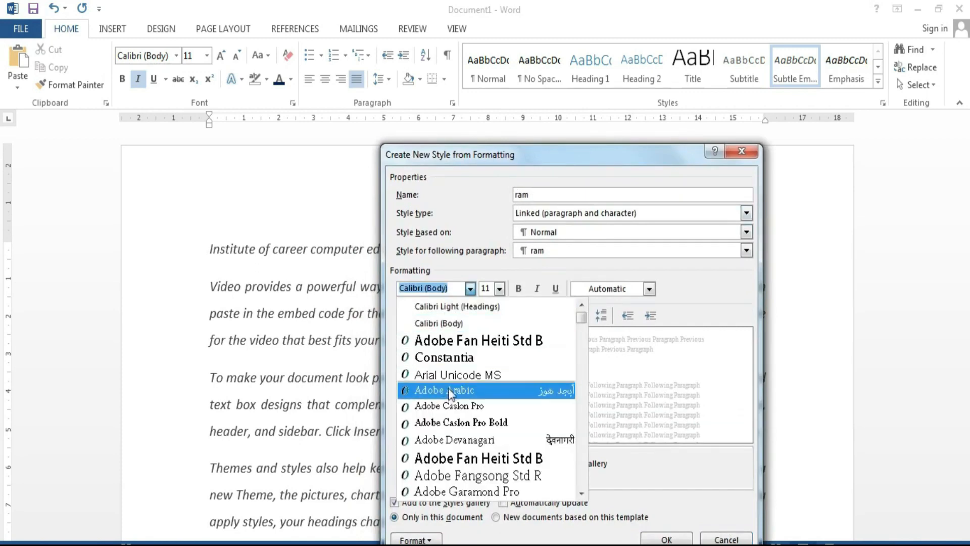
click(450, 375)
click(498, 291)
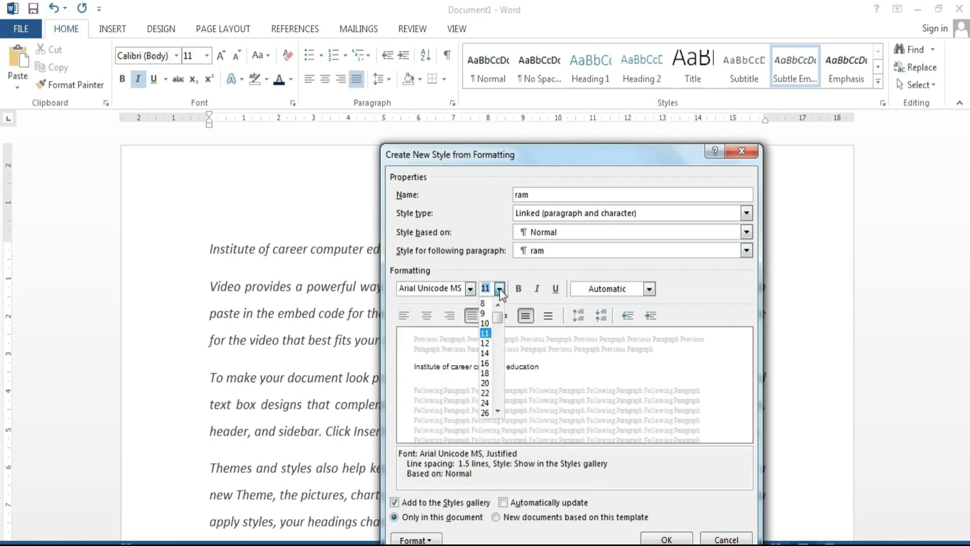
click(489, 365)
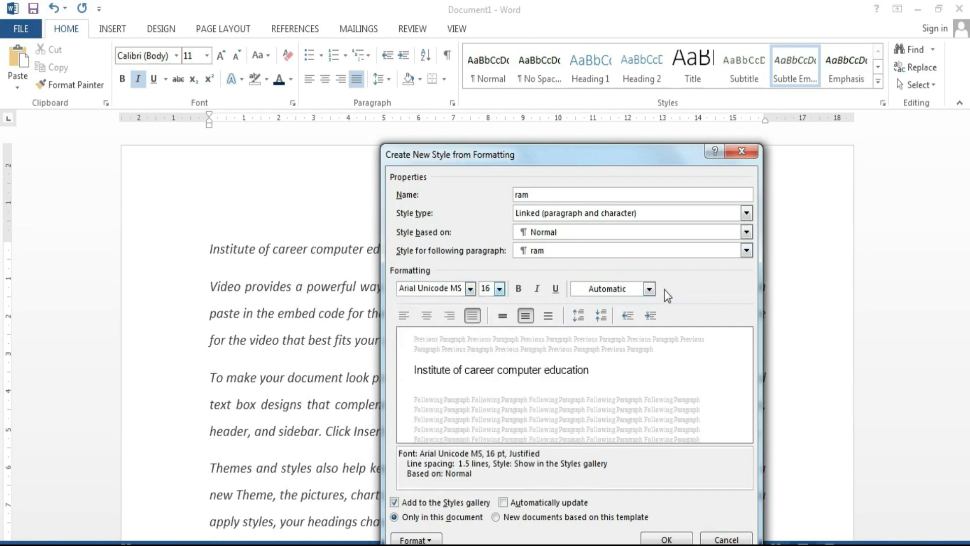
click(648, 288)
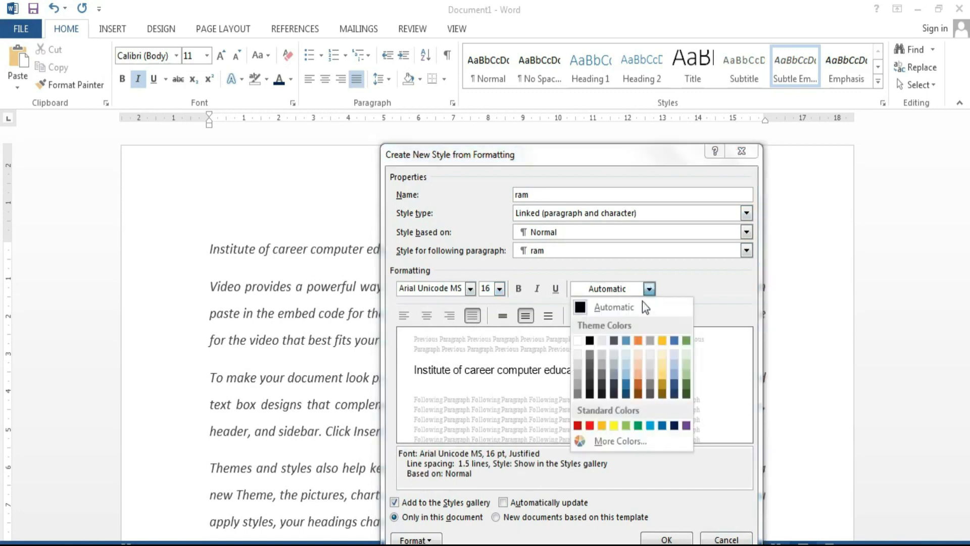
click(653, 427)
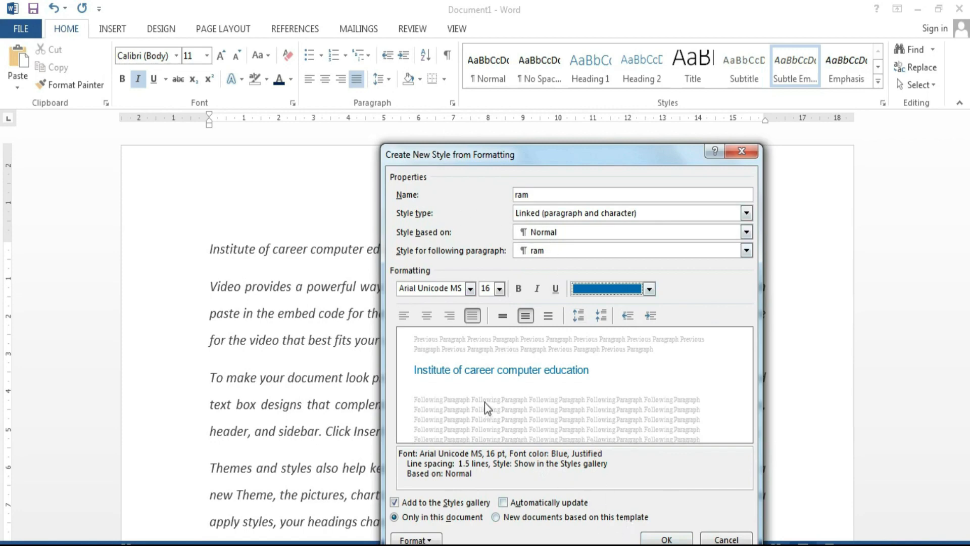
click(662, 540)
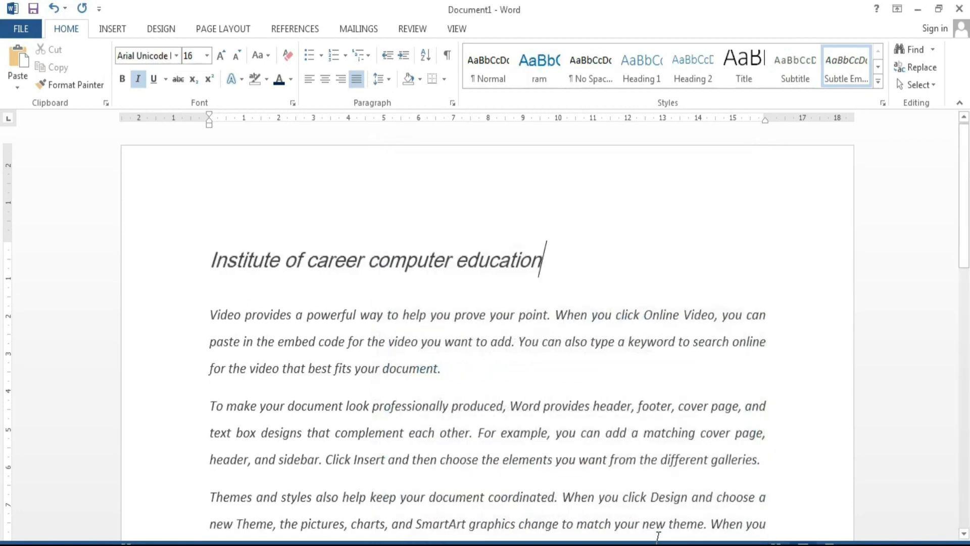
Step: Apply Normal and then the ram style to the whole document, restoring ram on the title
key(ctrl+a)
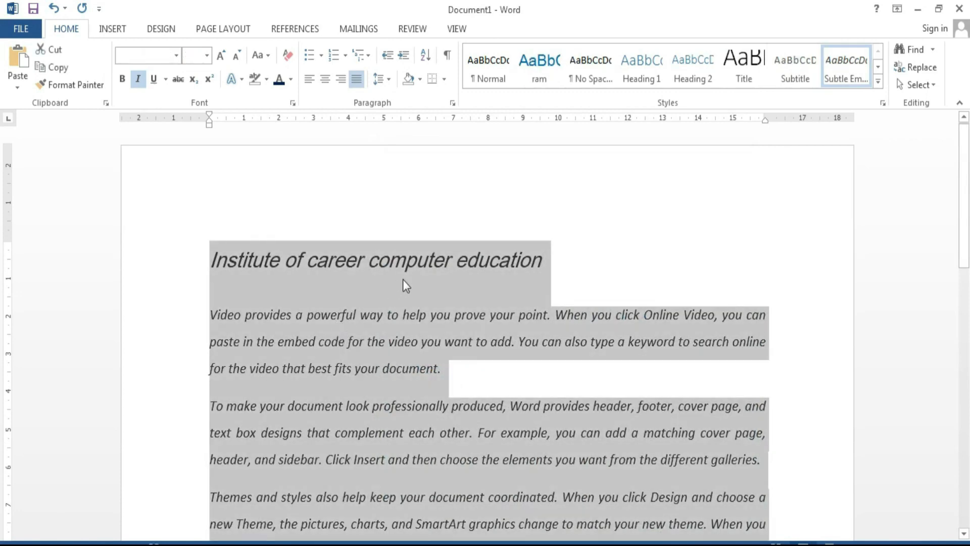
click(878, 82)
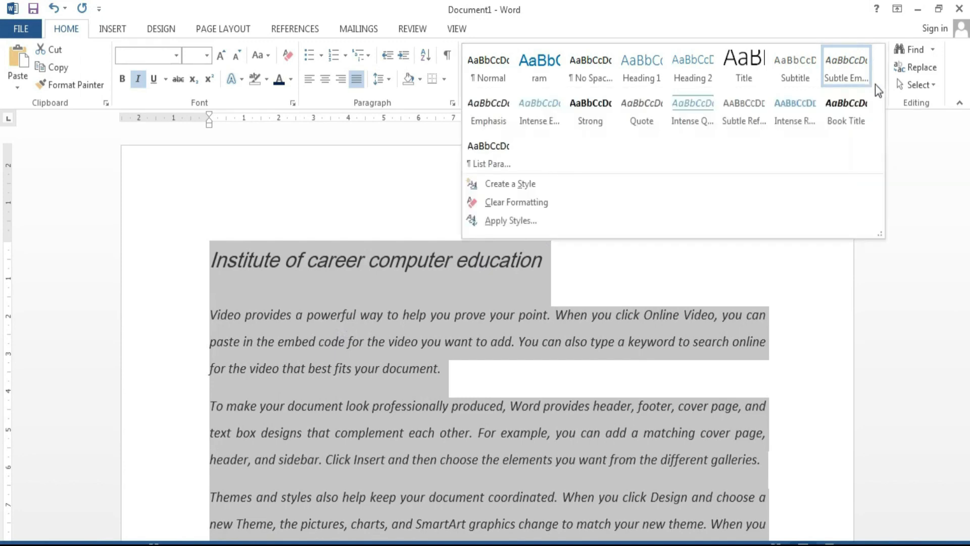
click(486, 74)
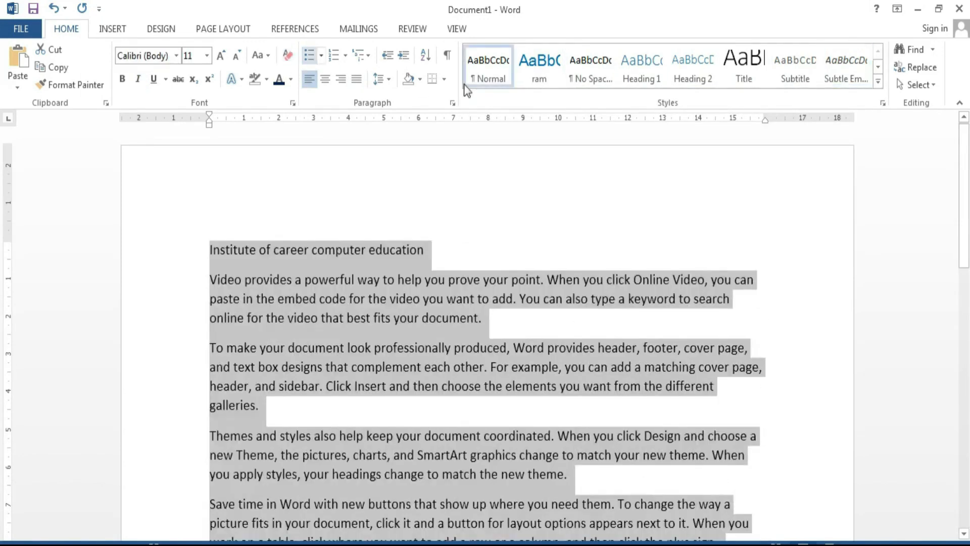
click(545, 70)
scroll(478, 472, down, 15)
scroll(396, 407, down, 4)
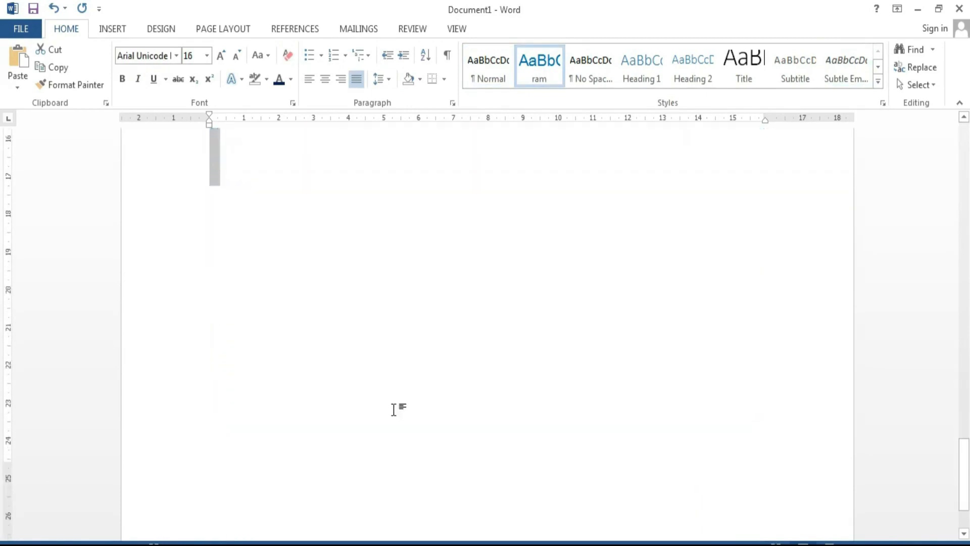
scroll(394, 416, up, 3)
scroll(393, 410, down, 5)
scroll(393, 410, up, 20)
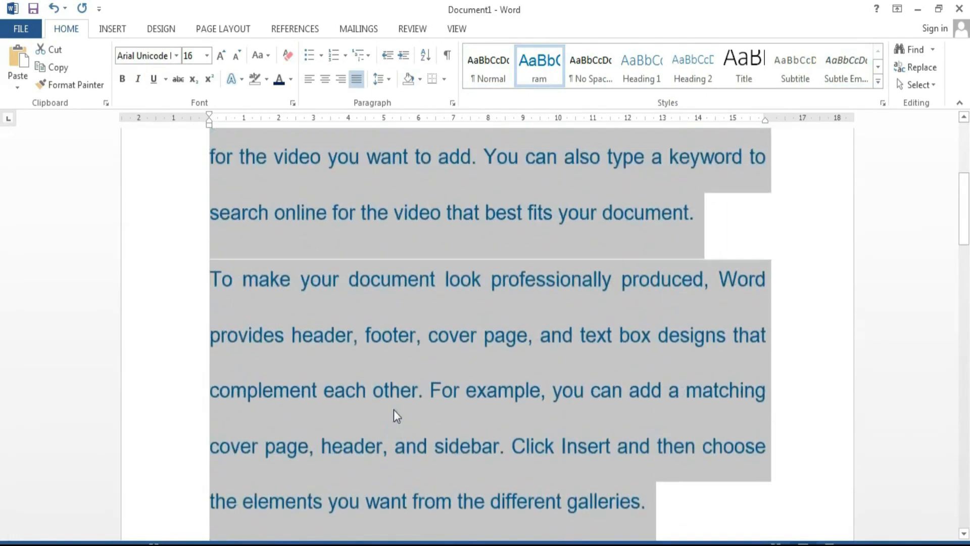
click(466, 260)
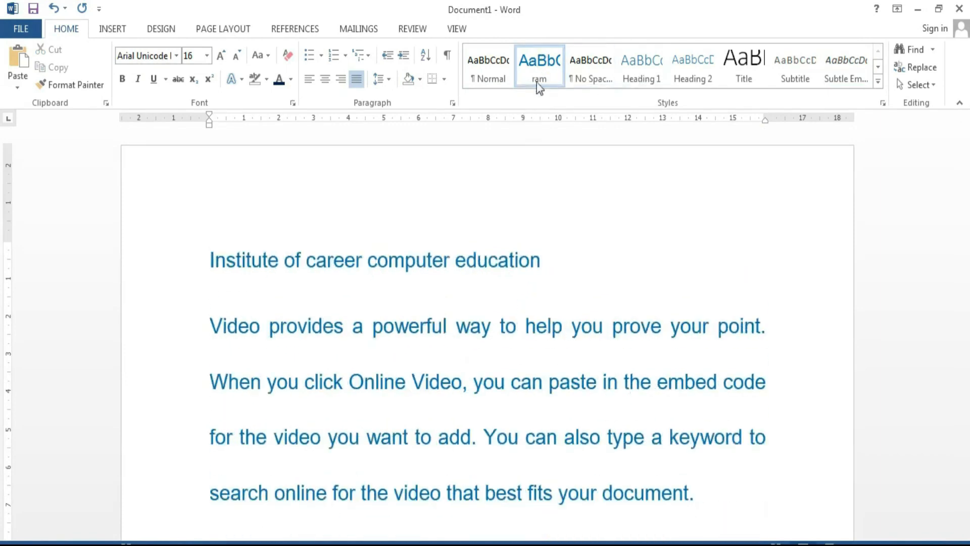
click(847, 69)
click(540, 81)
Step: Select all text and clear all formatting, leaving plain Calibri 11
click(878, 81)
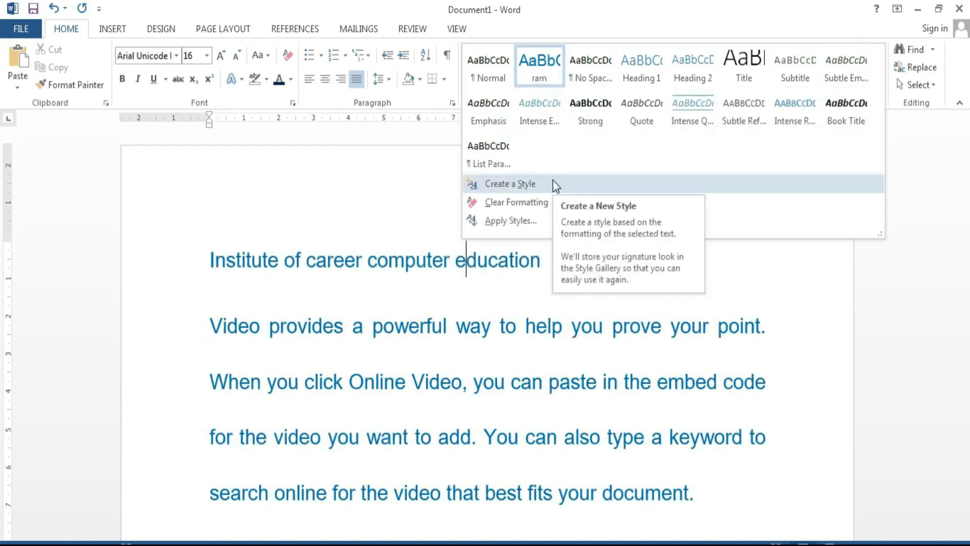
click(324, 201)
key(ctrl+a)
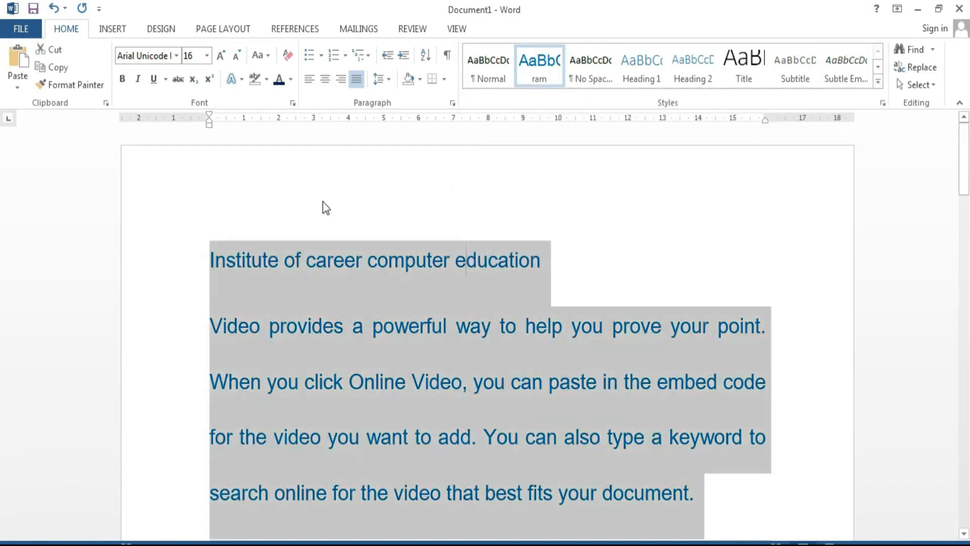
click(288, 56)
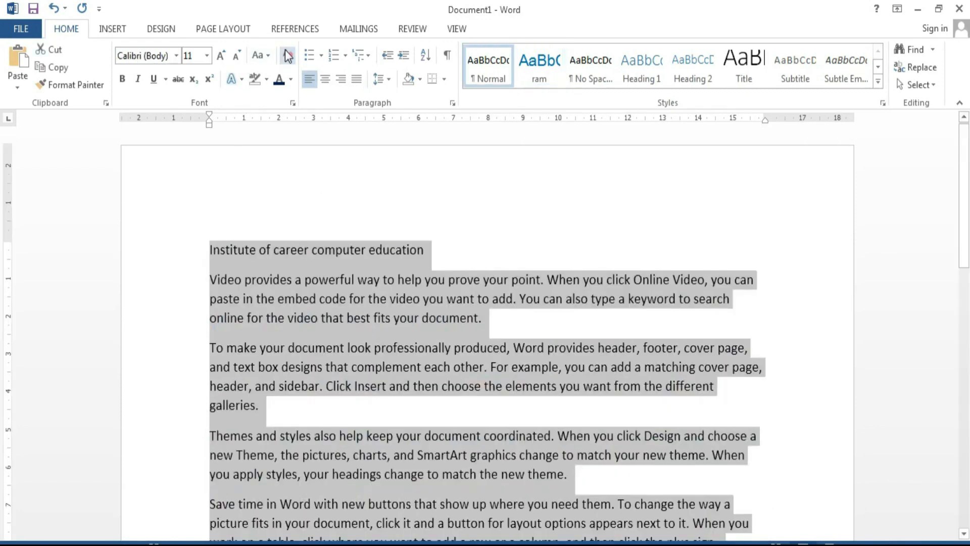
click(554, 324)
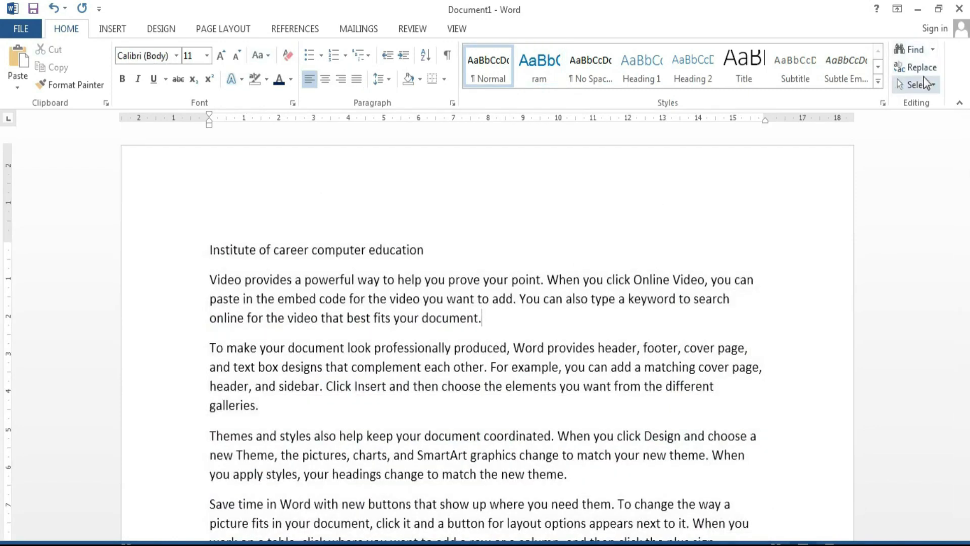
Step: Search the document for video, computer, also and the, then clear the search
click(927, 52)
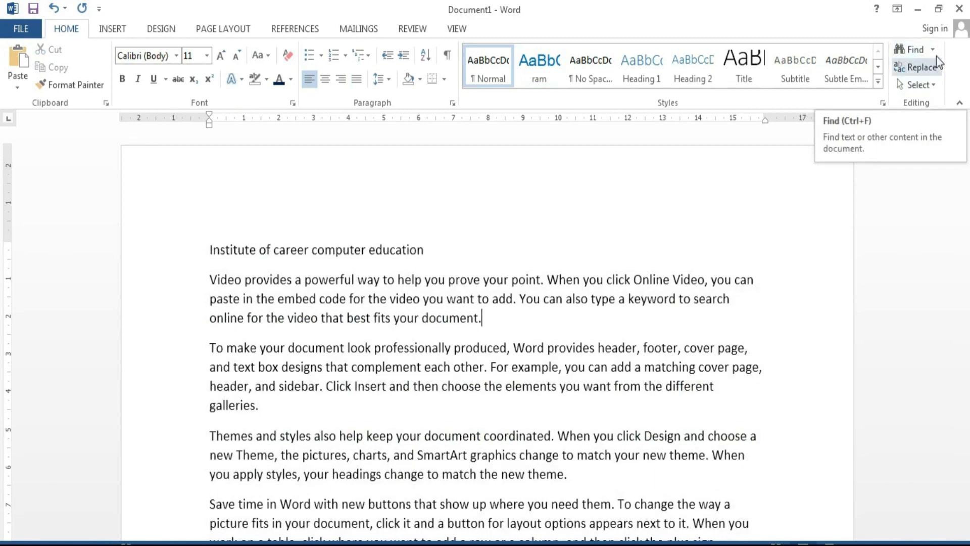
text(video)
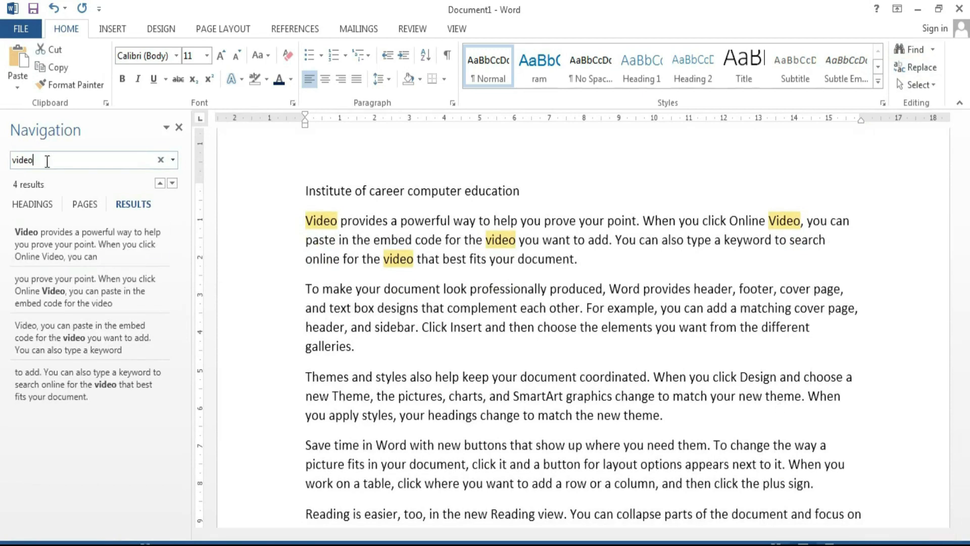
drag(47, 161, 4, 171)
key(BackSpace)
text(computer)
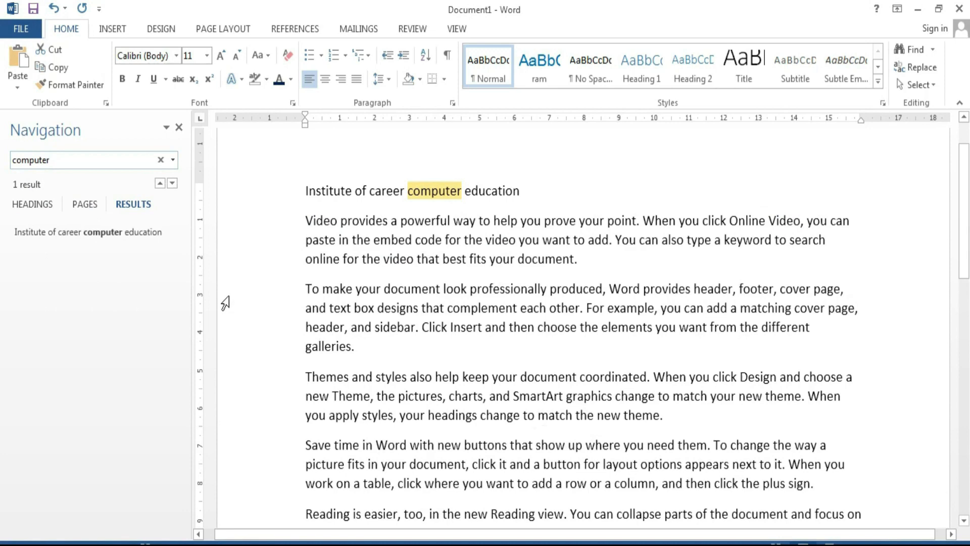
drag(51, 160, 10, 168)
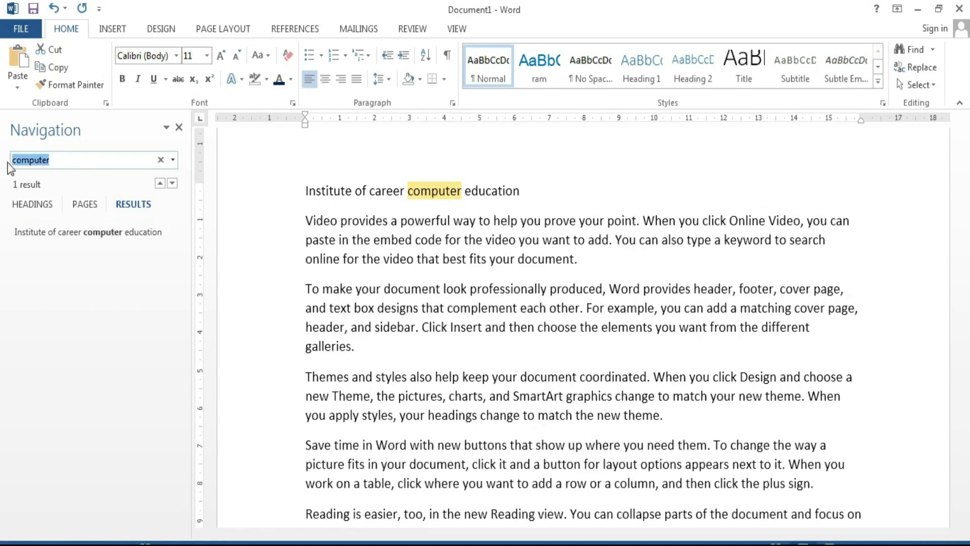
text(also)
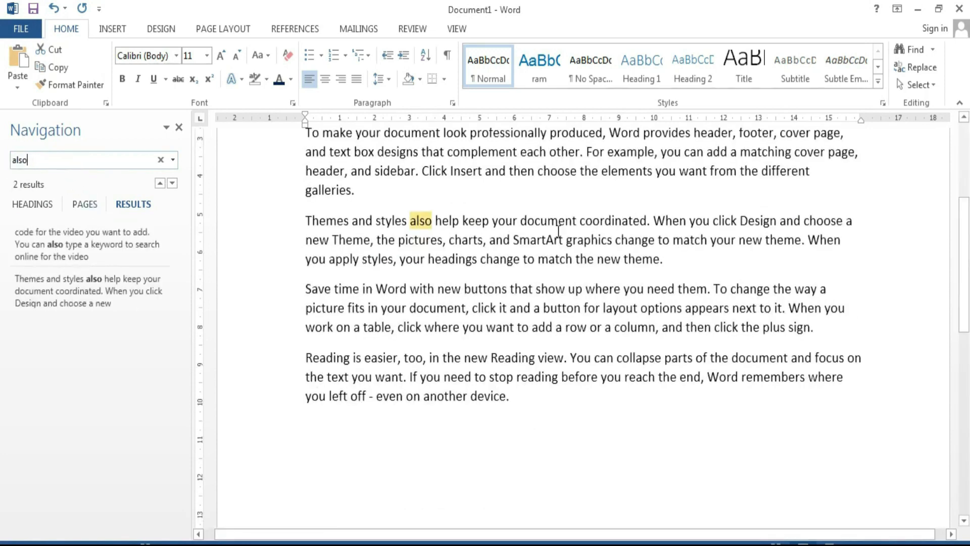
click(161, 161)
click(49, 164)
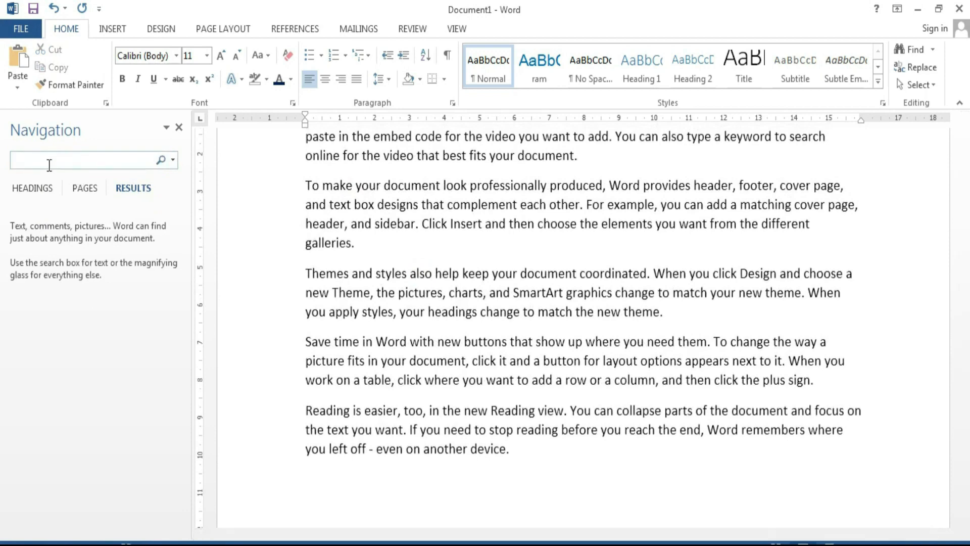
text(the)
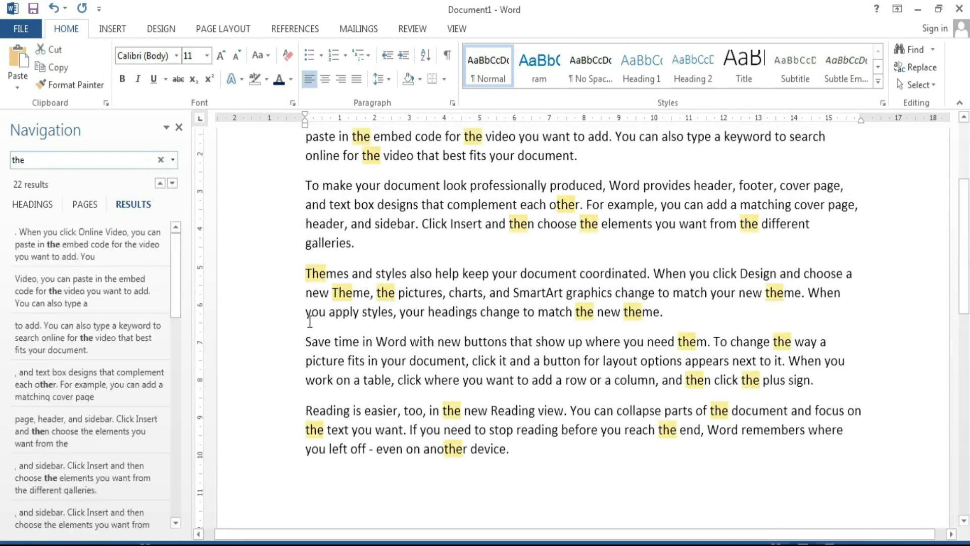
key(Escape)
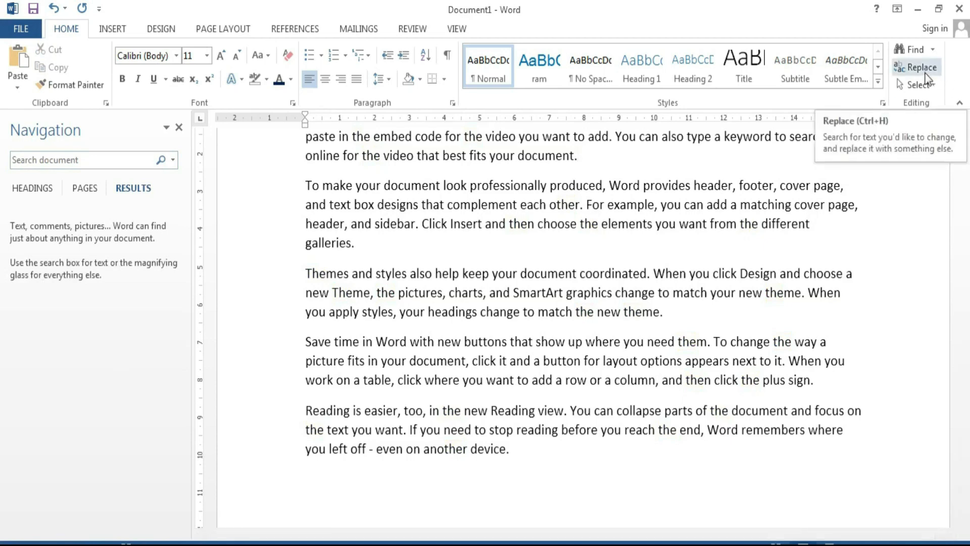
Step: Set up Find and Replace with video in Find what and music in Replace with
click(925, 71)
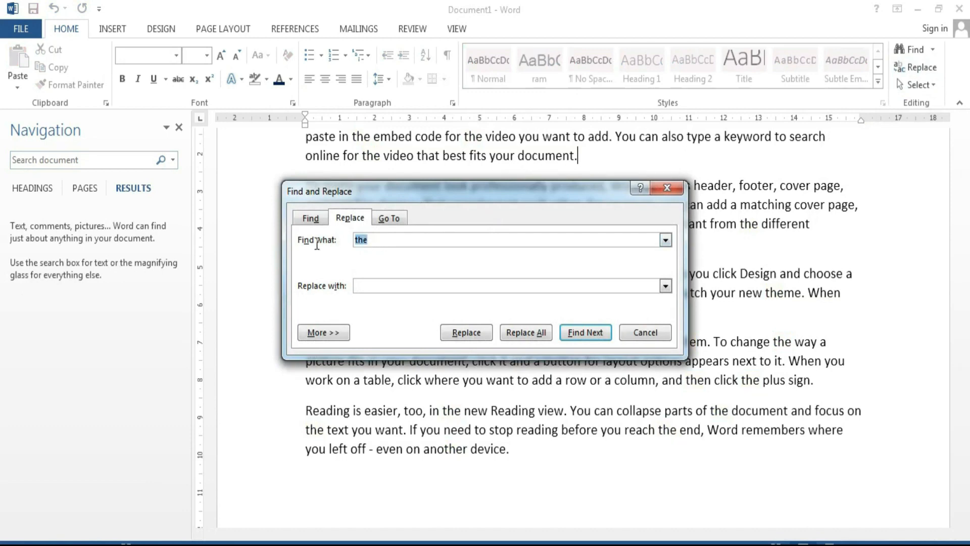
text(video)
click(386, 290)
text(music)
drag(464, 200, 258, 350)
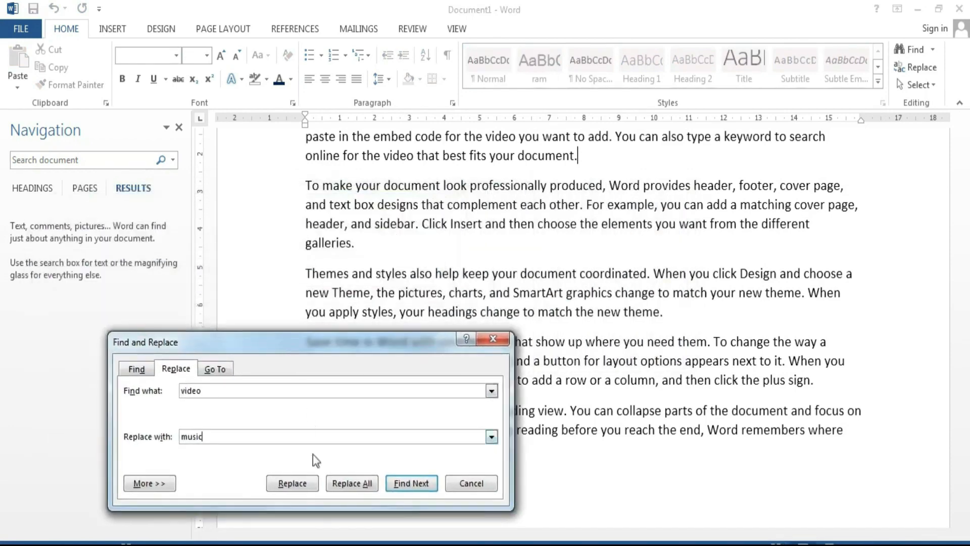
Step: Replace the first two video occurrences with music, skip to the next, and close the dialog
click(294, 483)
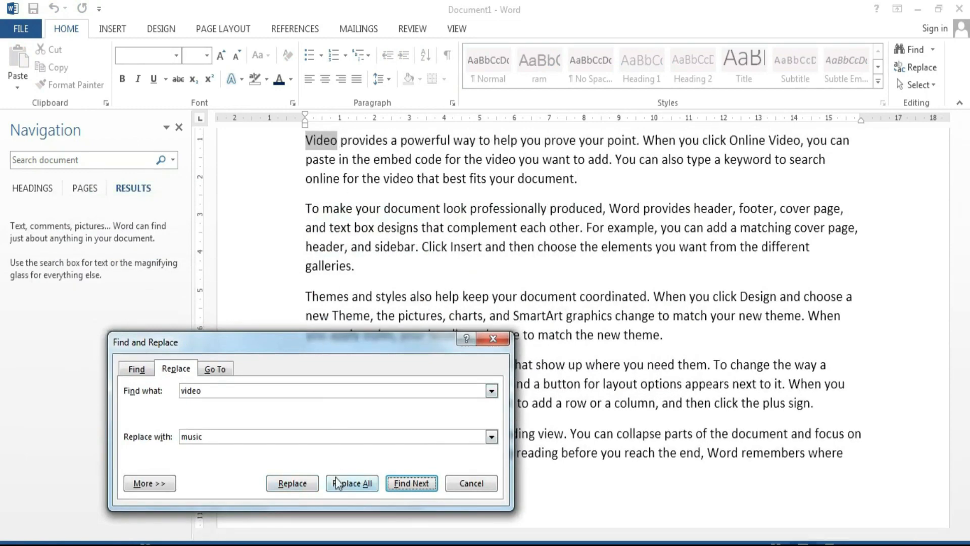
click(307, 484)
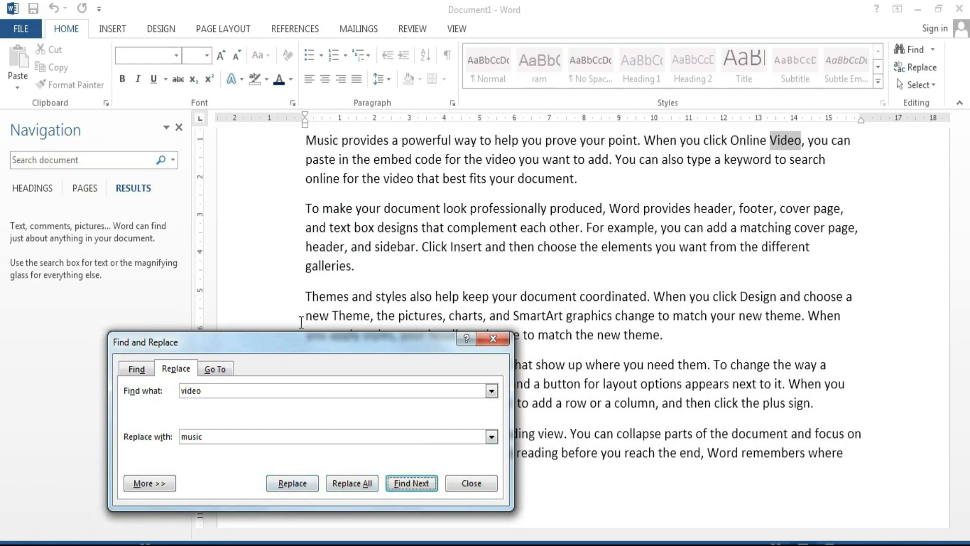
click(293, 483)
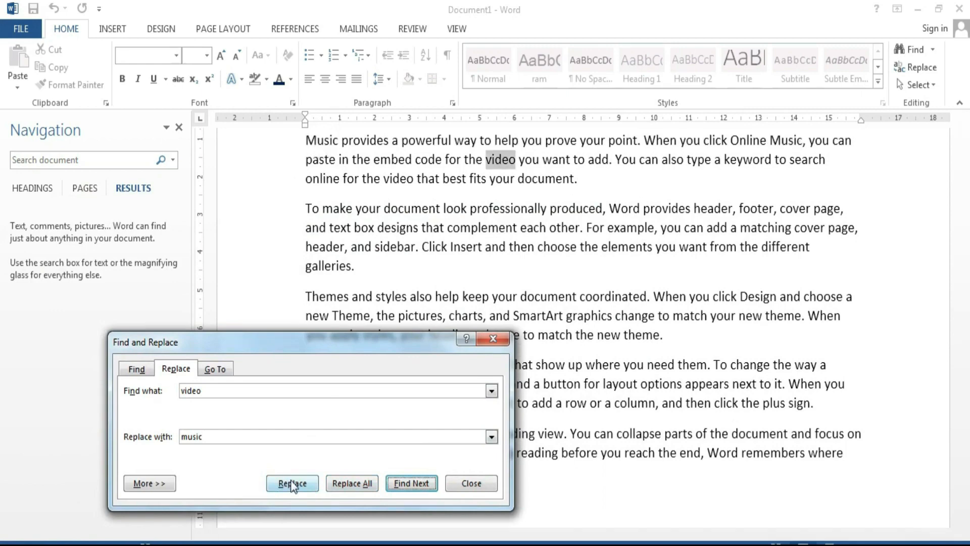
click(395, 486)
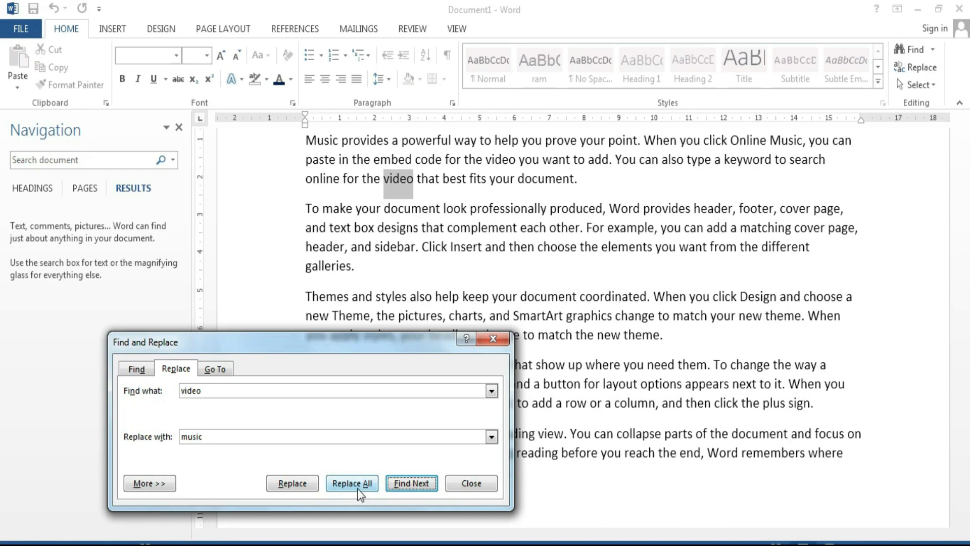
click(467, 485)
Step: Select all text via Select, close the Navigation pane, and deselect at the document end
click(917, 84)
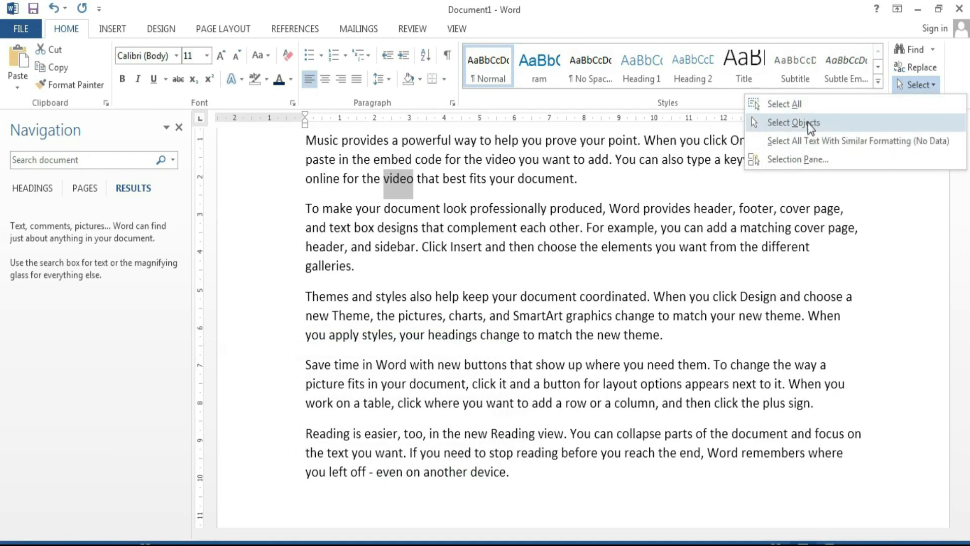
click(797, 111)
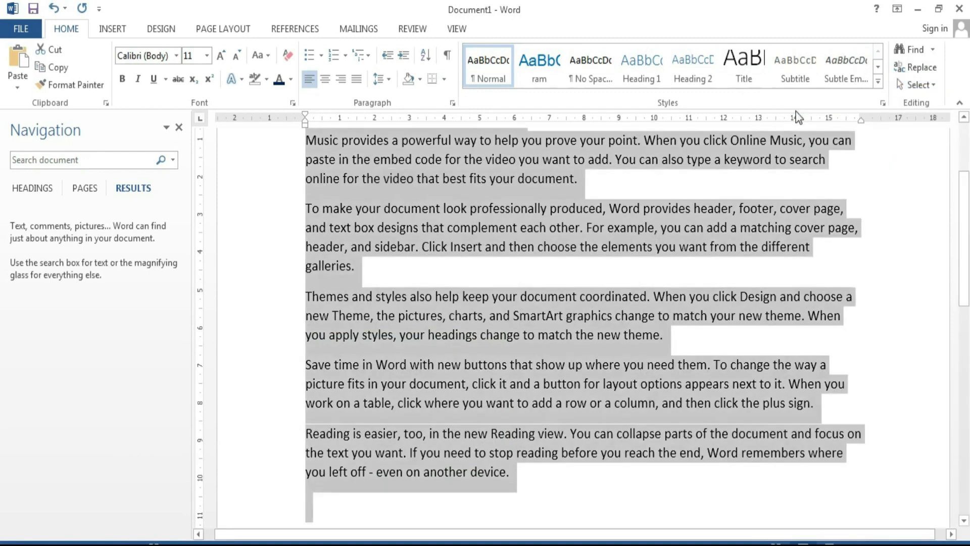
click(179, 127)
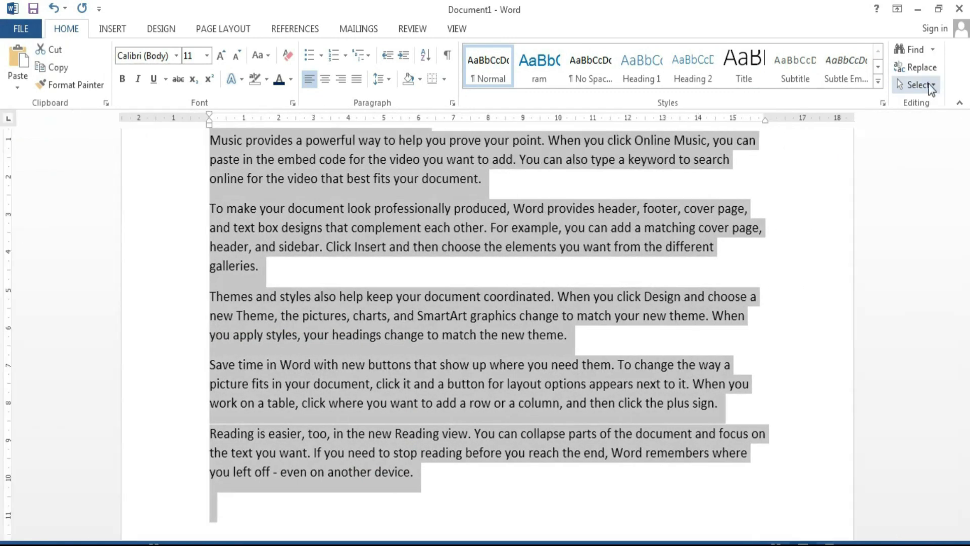
click(928, 84)
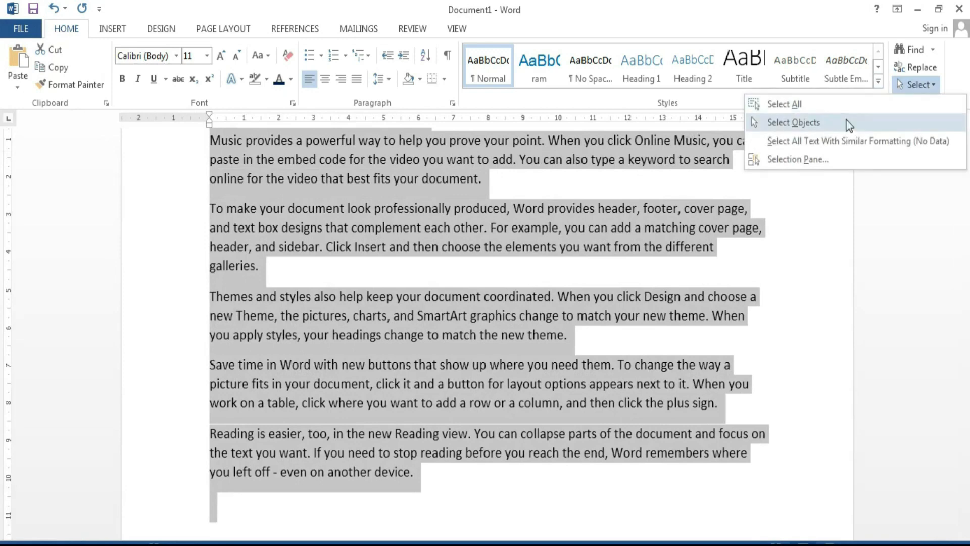
click(798, 235)
click(503, 483)
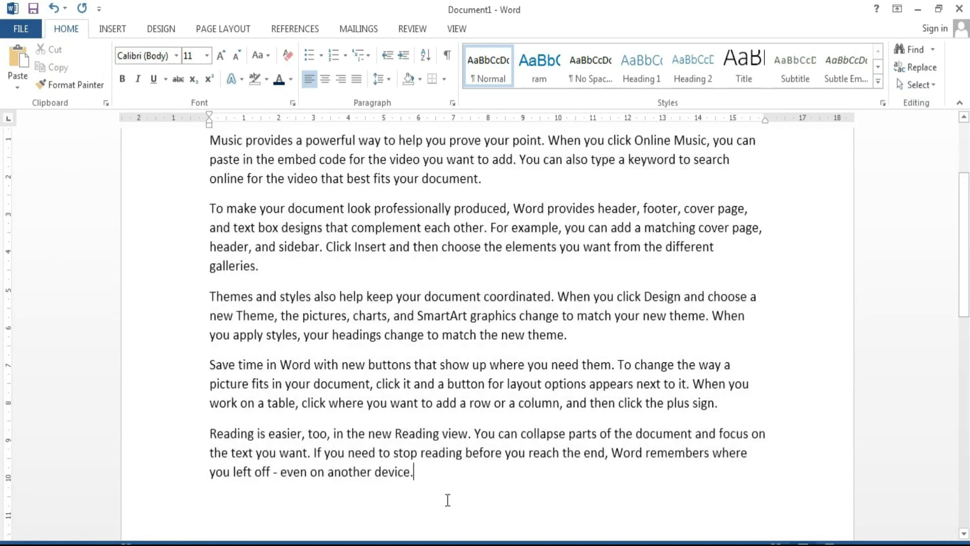
scroll(447, 500, up, 5)
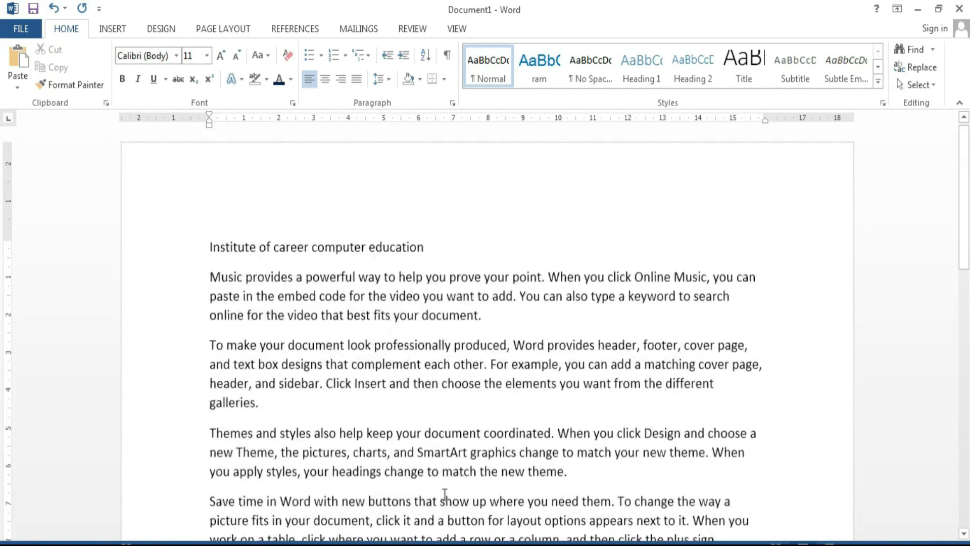
scroll(445, 494, down, 5)
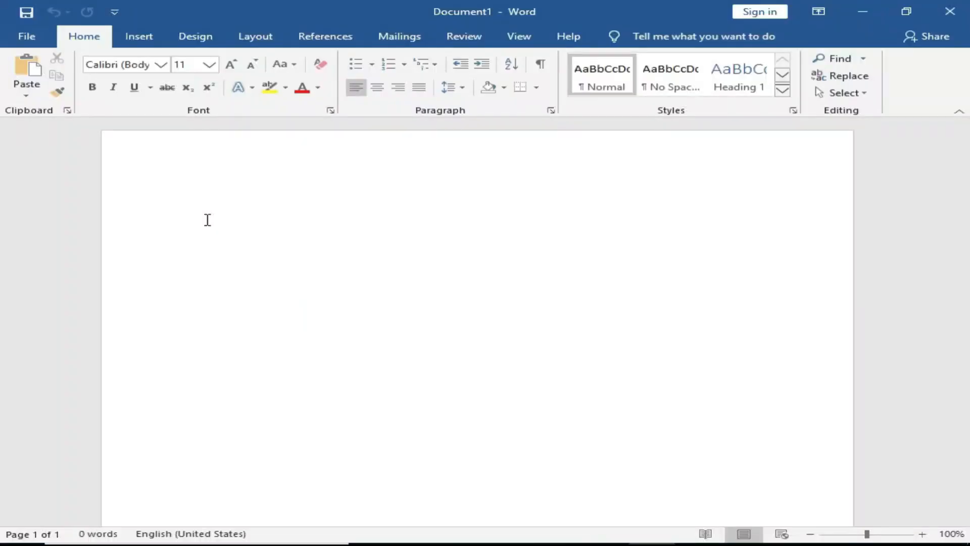
Step: Show the Insert ribbon in the blank document and open the Table grid
click(141, 43)
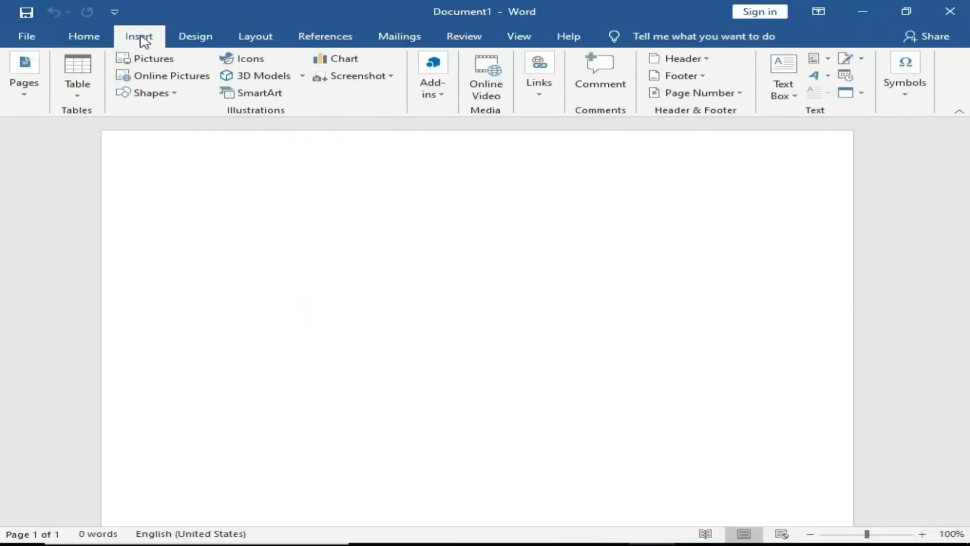
click(70, 97)
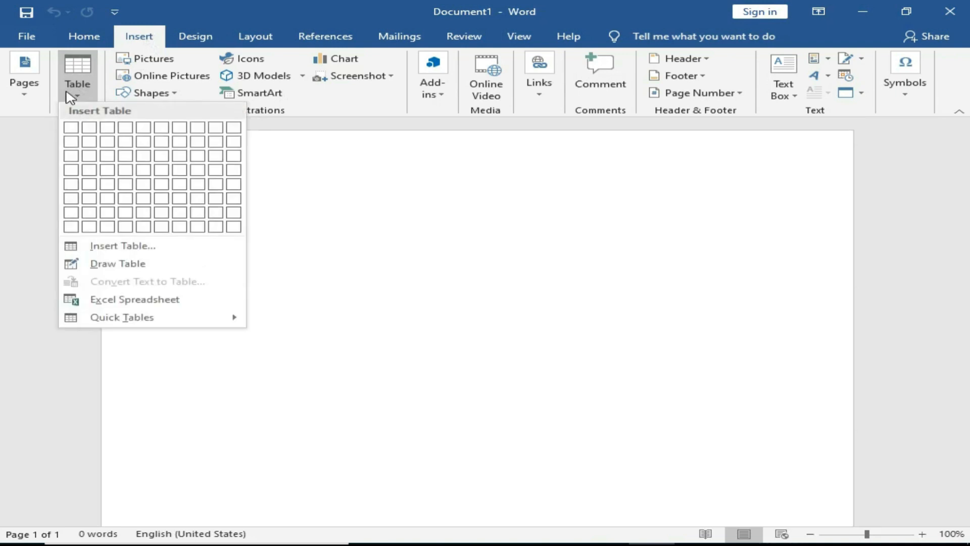
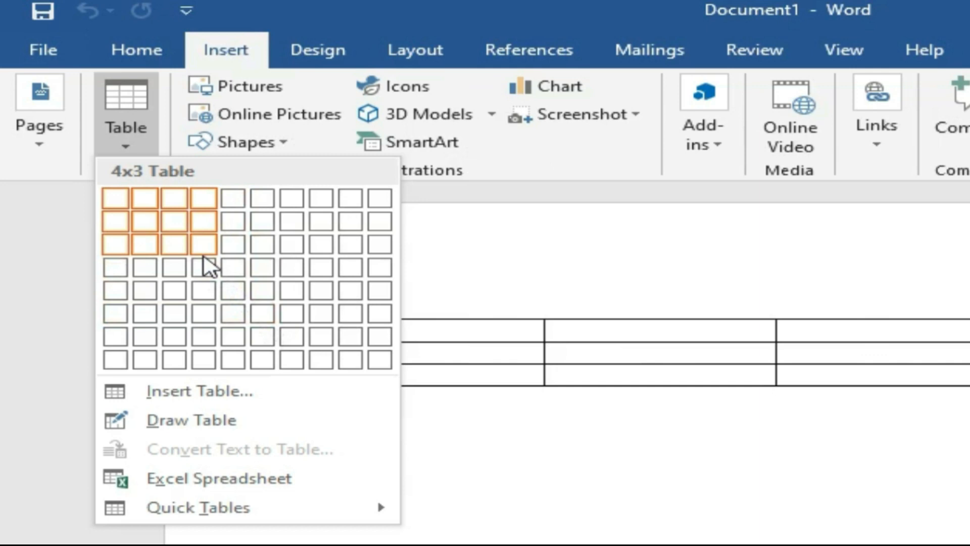
Step: Insert a 4×3 table from the Table grid, then remove it with Delete Table
click(206, 253)
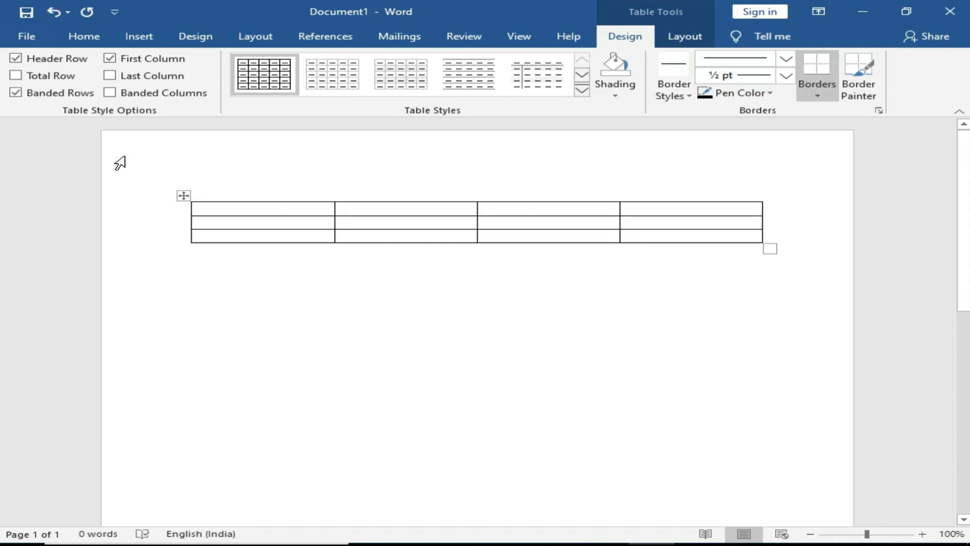
click(183, 196)
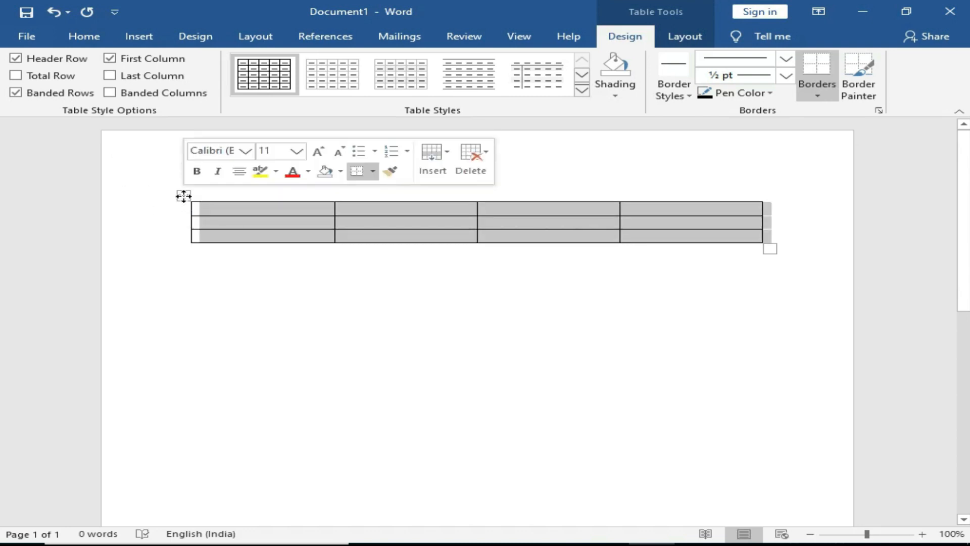
click(681, 37)
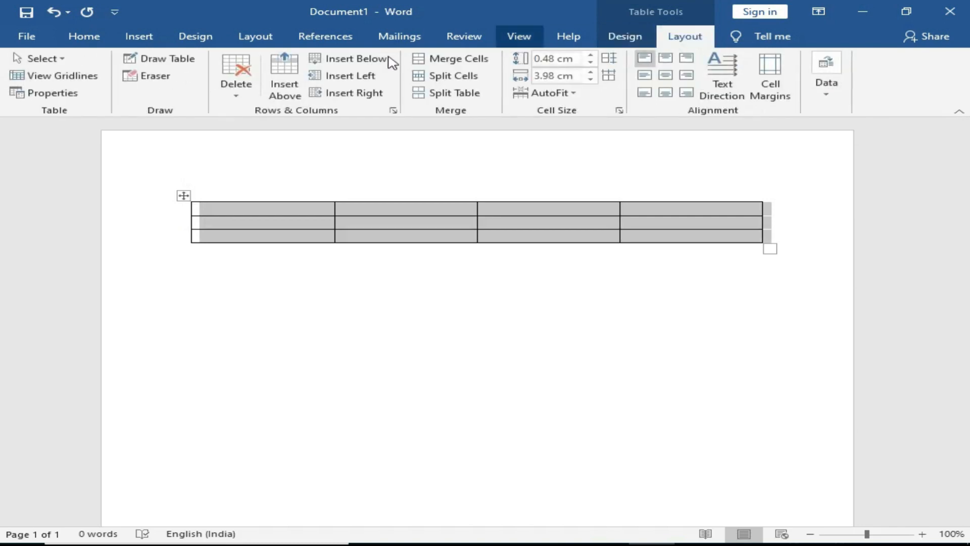
click(238, 94)
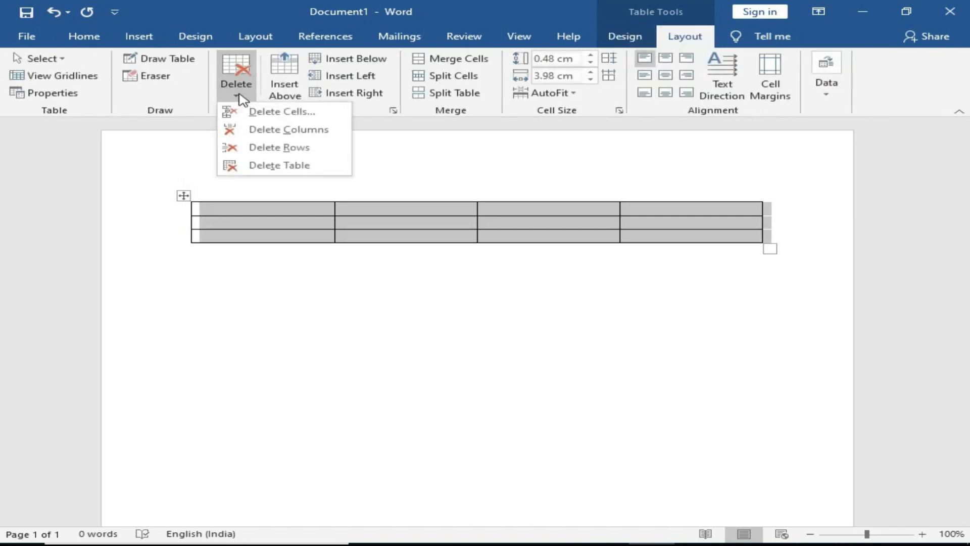
click(247, 167)
click(142, 39)
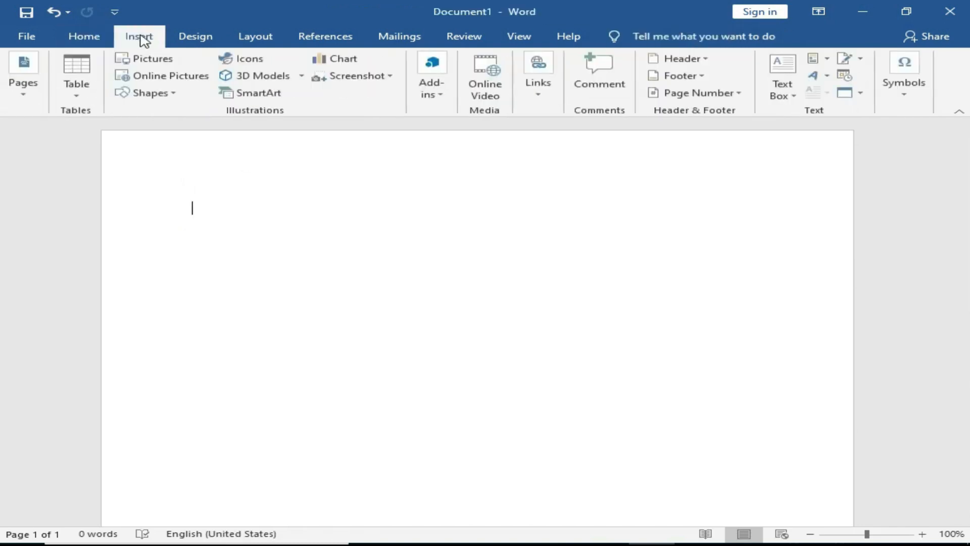
Step: Create a 6-column, 10-row table through the Insert Table dialog
click(73, 91)
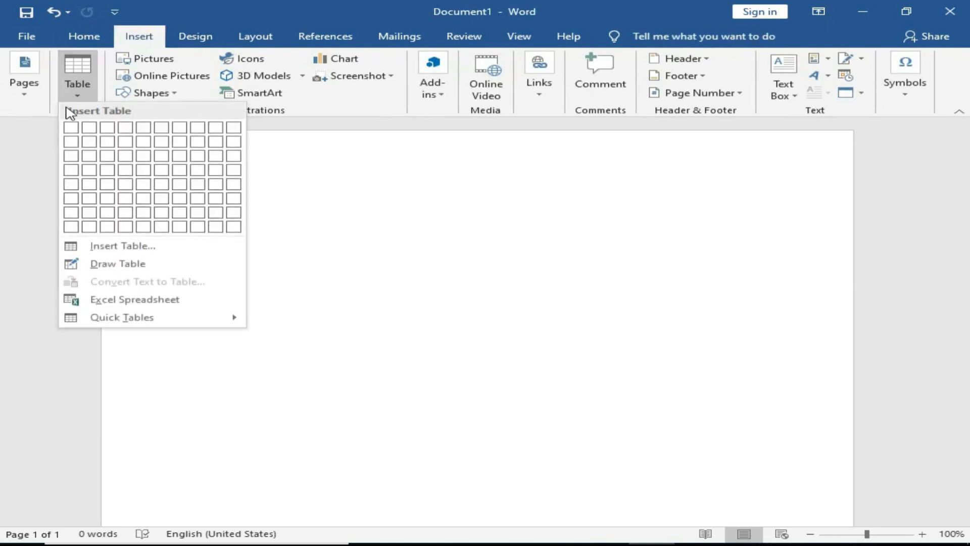
click(106, 248)
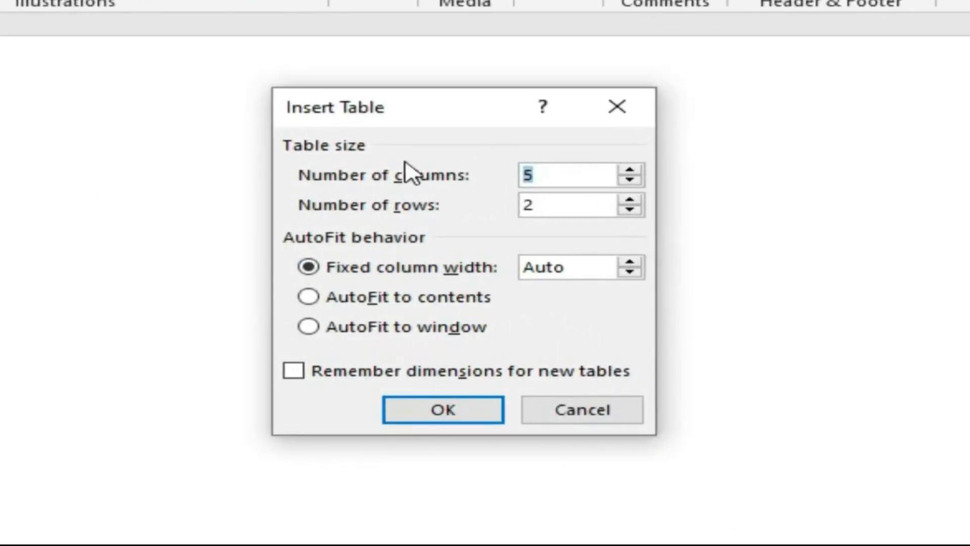
text(6)
key(Tab)
text(10)
click(444, 417)
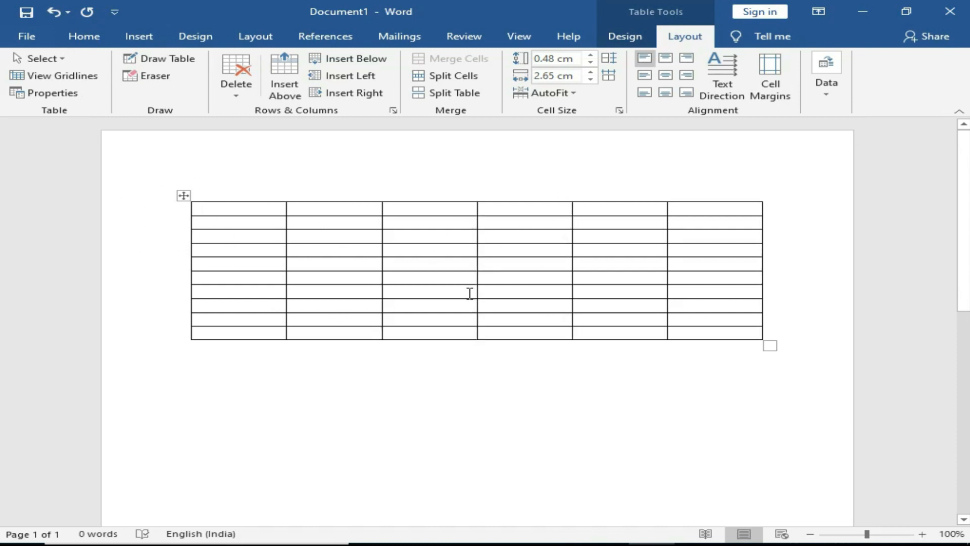
Step: Select the 6-by-10 table and delete it entirely
click(183, 195)
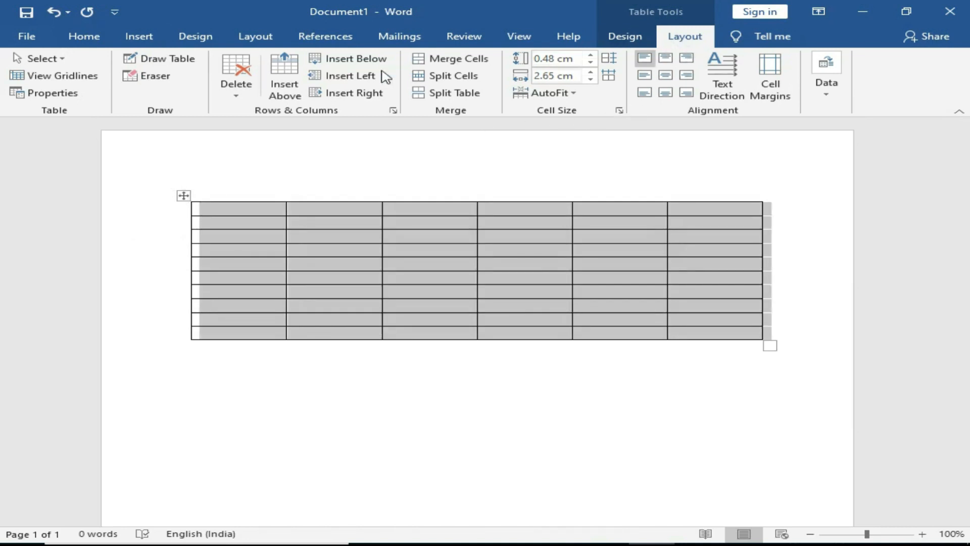
click(236, 90)
click(253, 165)
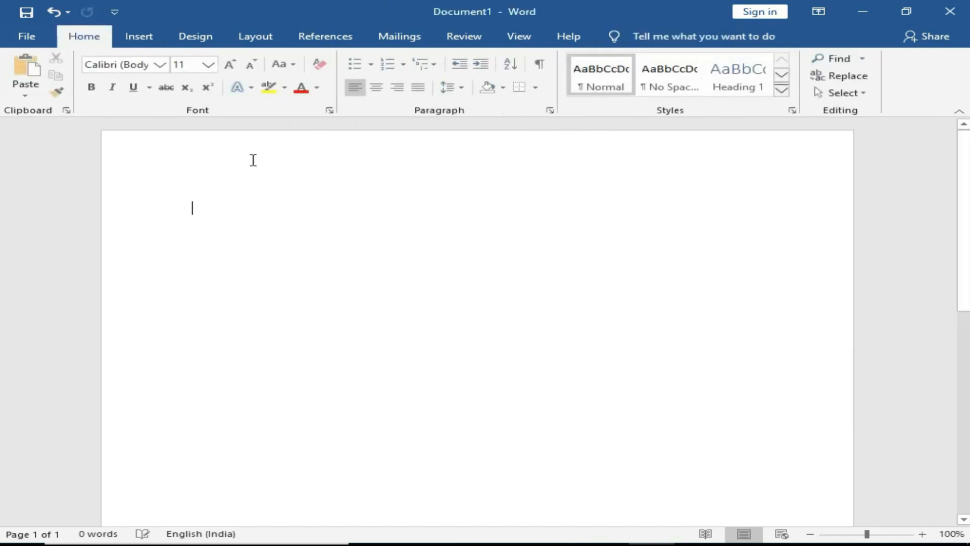
Step: Draw a table outline by hand and add vertical column dividers
click(140, 39)
click(76, 95)
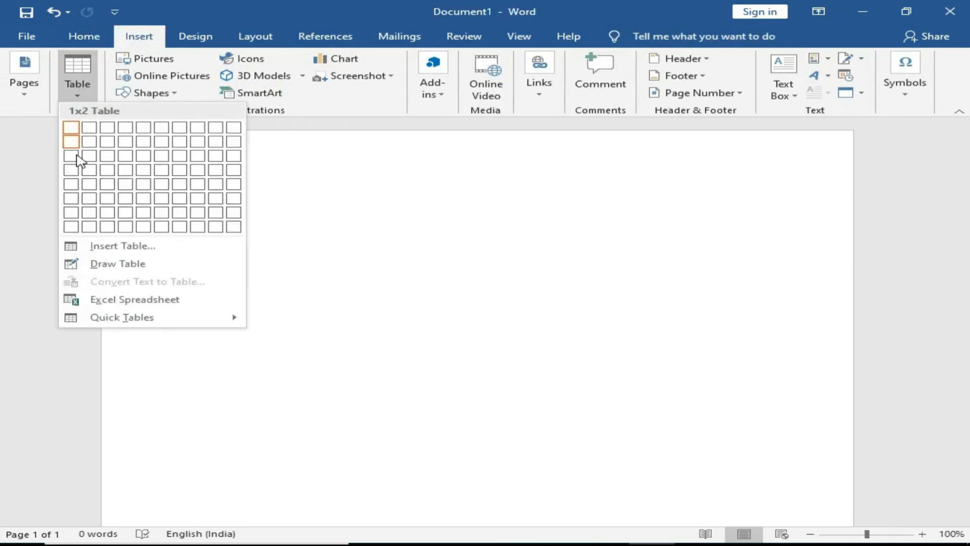
click(83, 264)
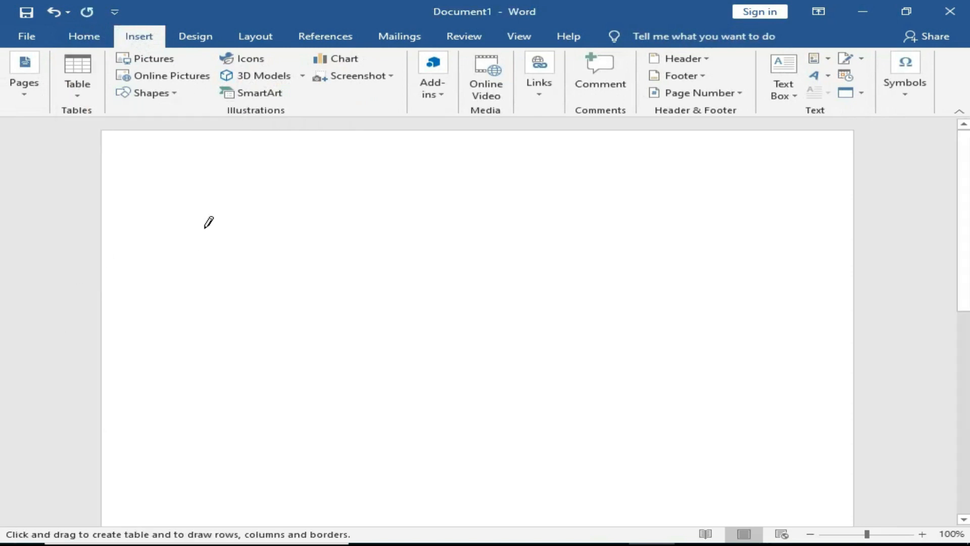
mouse_move(200, 212)
mouse_down()
mouse_move(204, 251)
mouse_move(528, 373)
mouse_move(717, 384)
mouse_up()
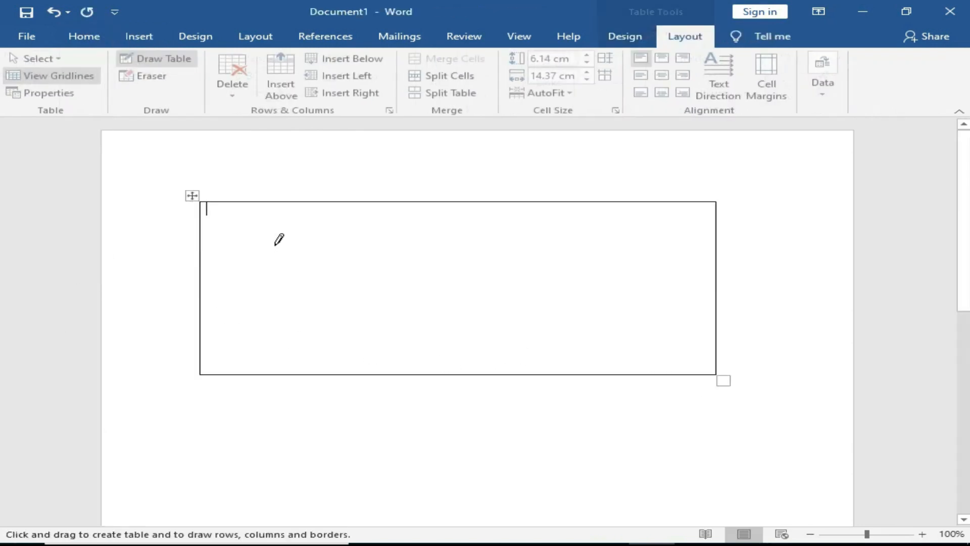
drag(268, 202, 268, 374)
drag(357, 202, 356, 374)
drag(509, 251, 508, 374)
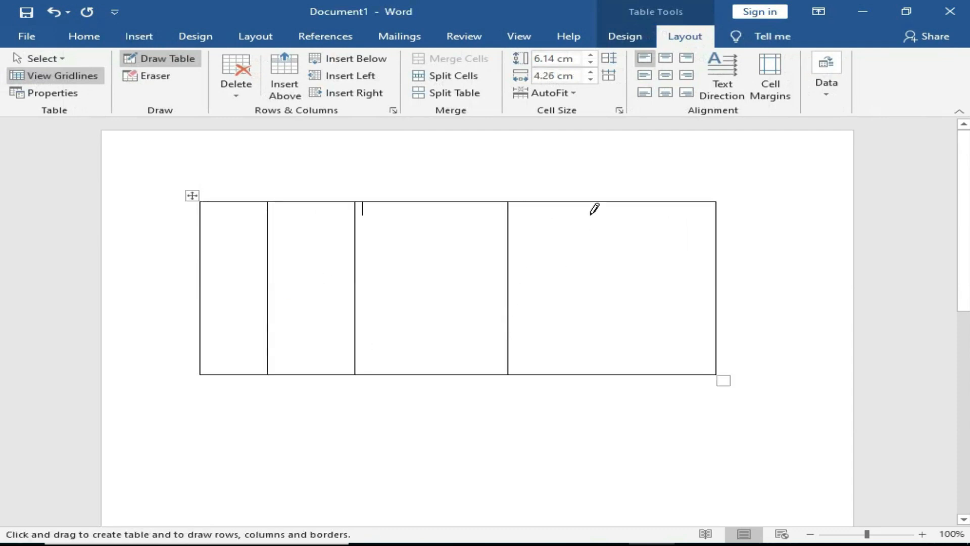
drag(610, 202, 609, 374)
Step: Draw several horizontal row lines and extra split lines inside the table
drag(207, 262, 710, 263)
drag(206, 314, 665, 313)
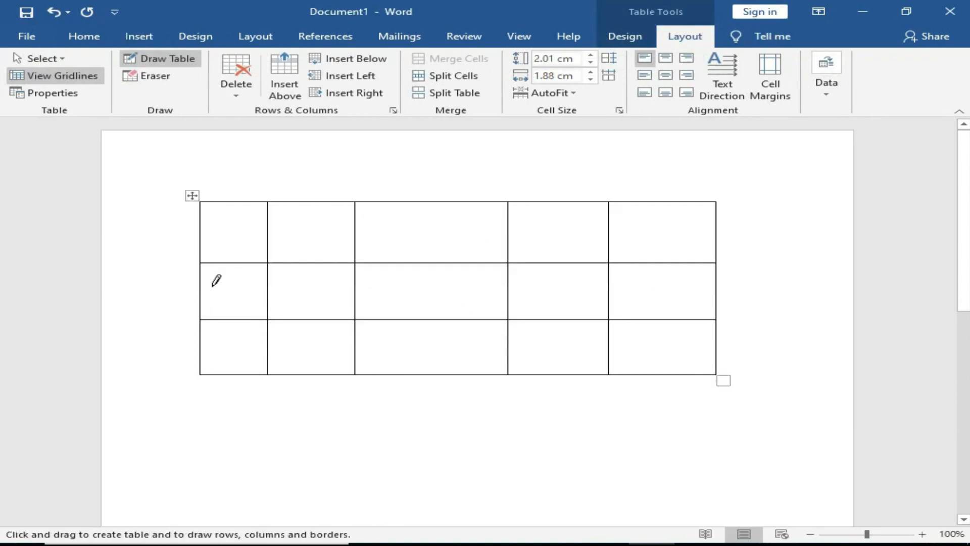
drag(202, 279, 677, 287)
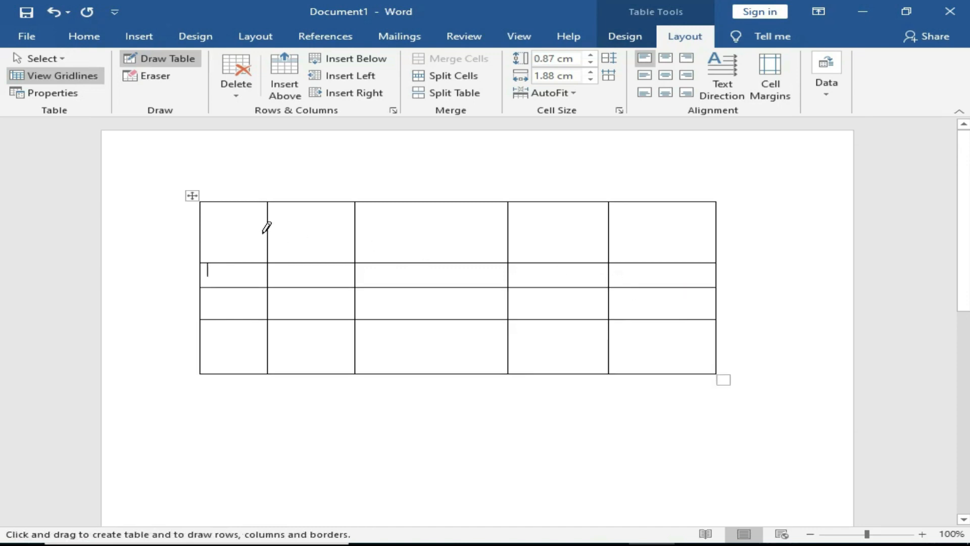
drag(202, 228, 581, 230)
drag(202, 353, 384, 348)
drag(436, 203, 443, 302)
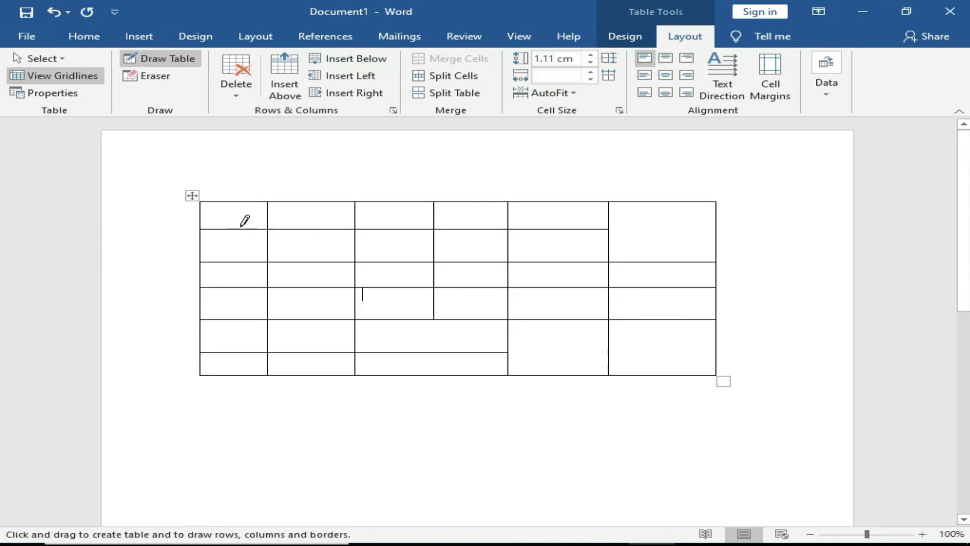
Step: Stop drawing and delete the entire hand-drawn table
key(Escape)
click(192, 195)
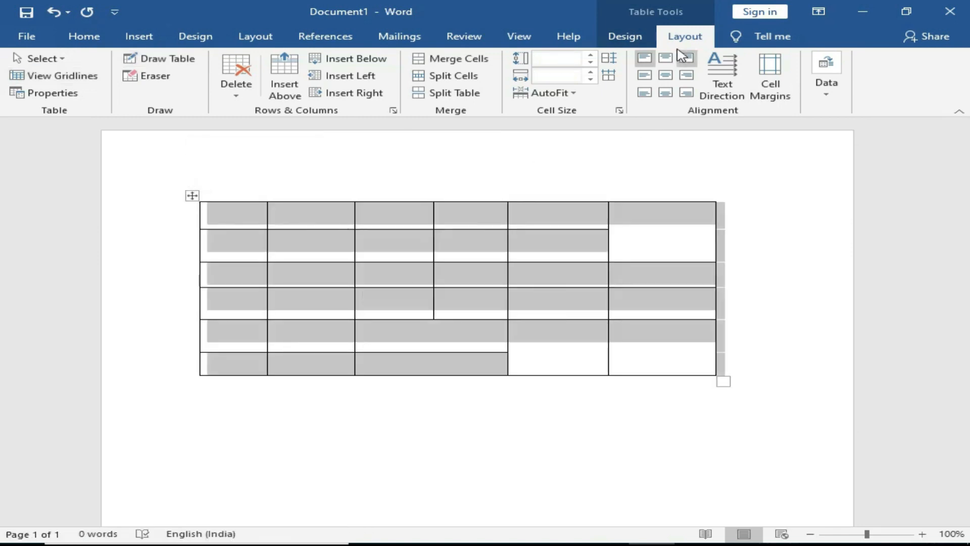
click(236, 81)
click(236, 165)
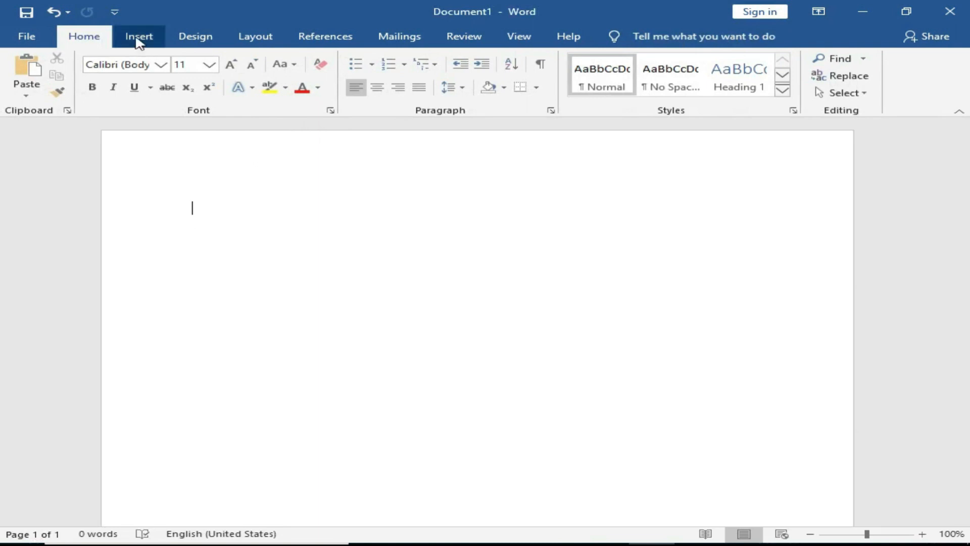
Step: Insert the Calendar 2 Quick Table showing May
click(139, 36)
click(77, 76)
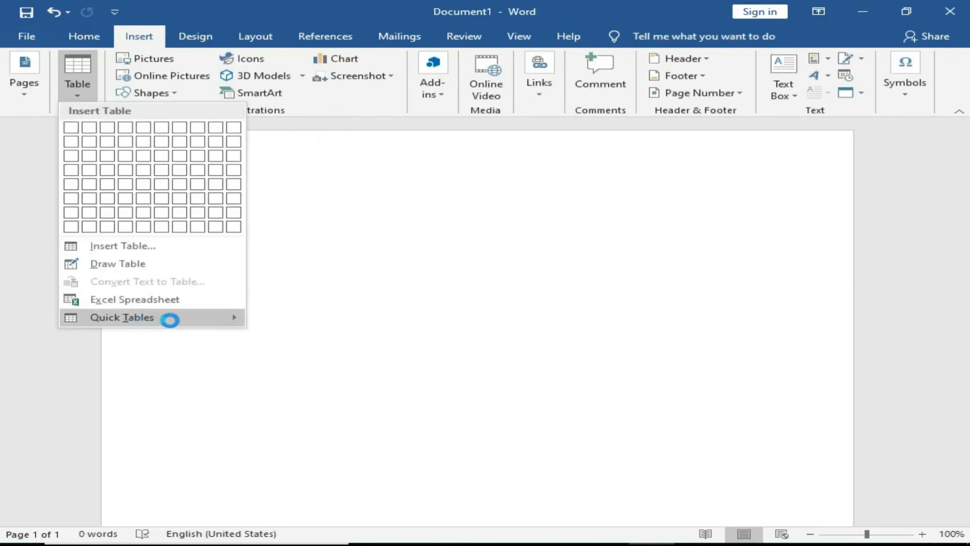
mouse_move(174, 321)
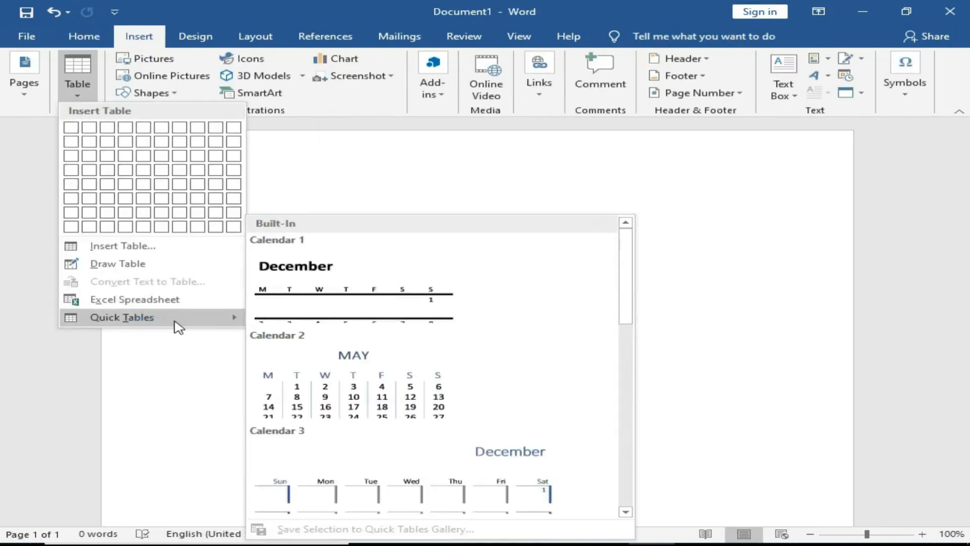
scroll(629, 312, down, 1)
scroll(629, 312, down, 2)
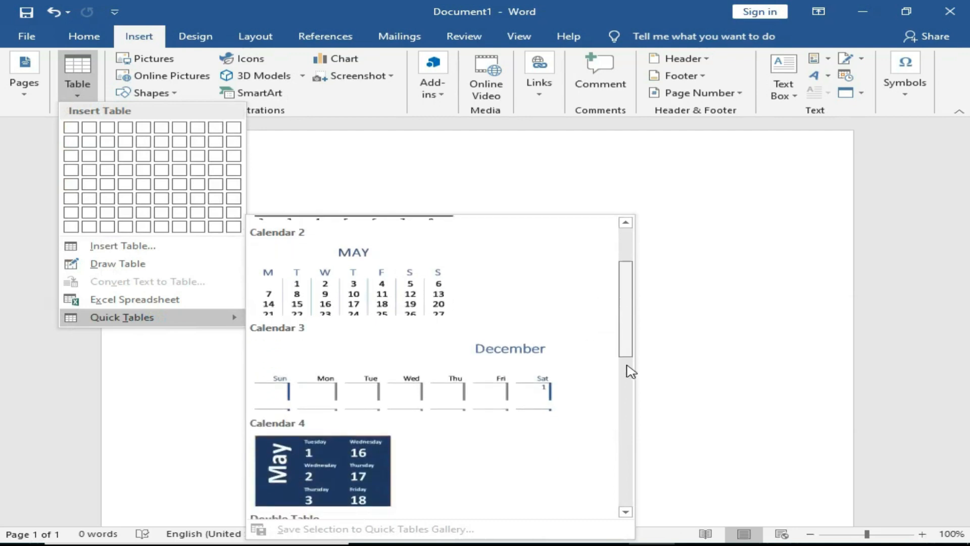
scroll(630, 372, down, 2)
drag(627, 373, 619, 474)
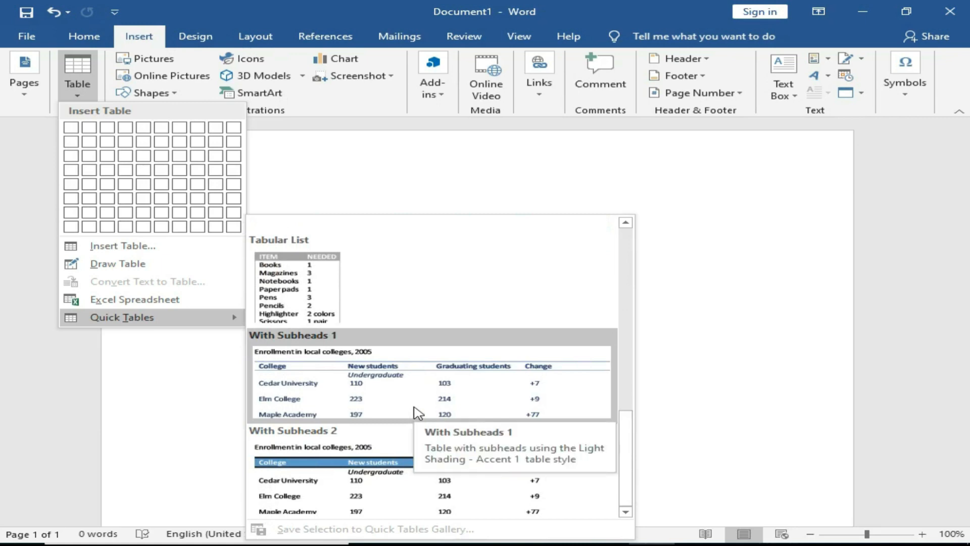
scroll(376, 403, up, 10)
click(334, 396)
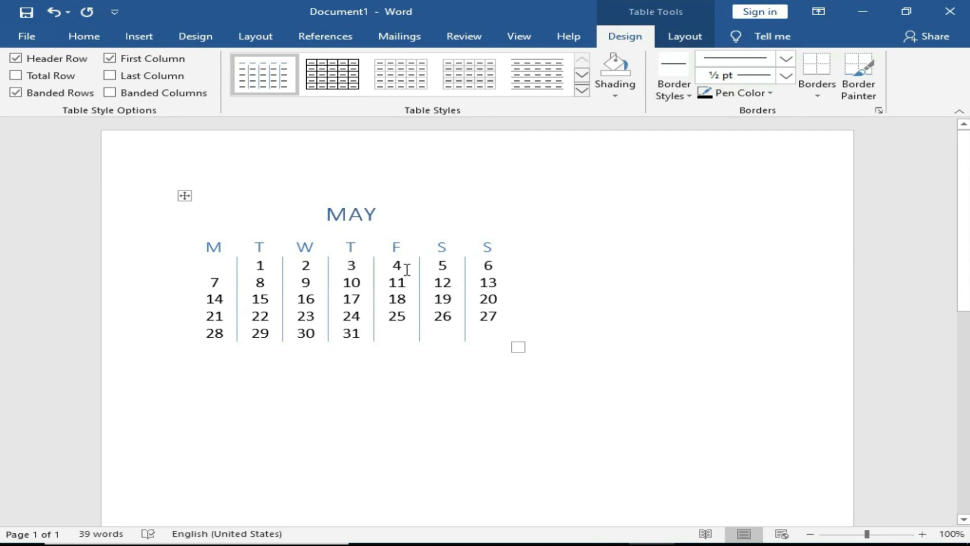
Step: Select the May calendar table and delete it entirely
click(183, 195)
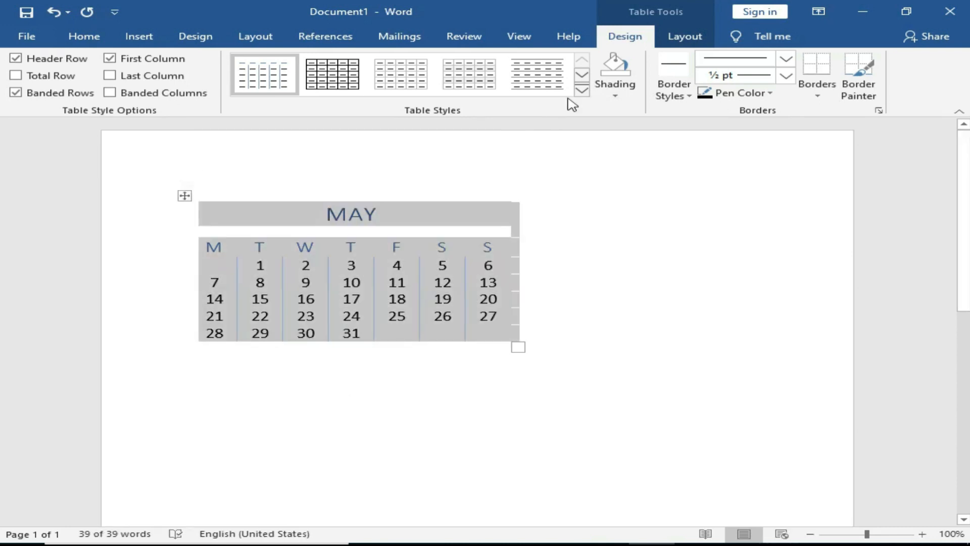
click(685, 36)
click(237, 76)
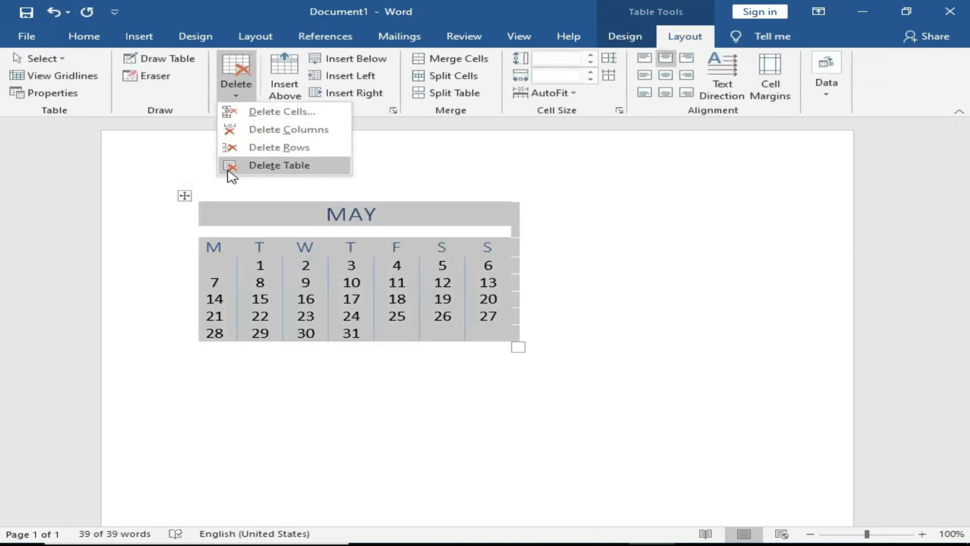
click(237, 165)
click(140, 38)
click(77, 75)
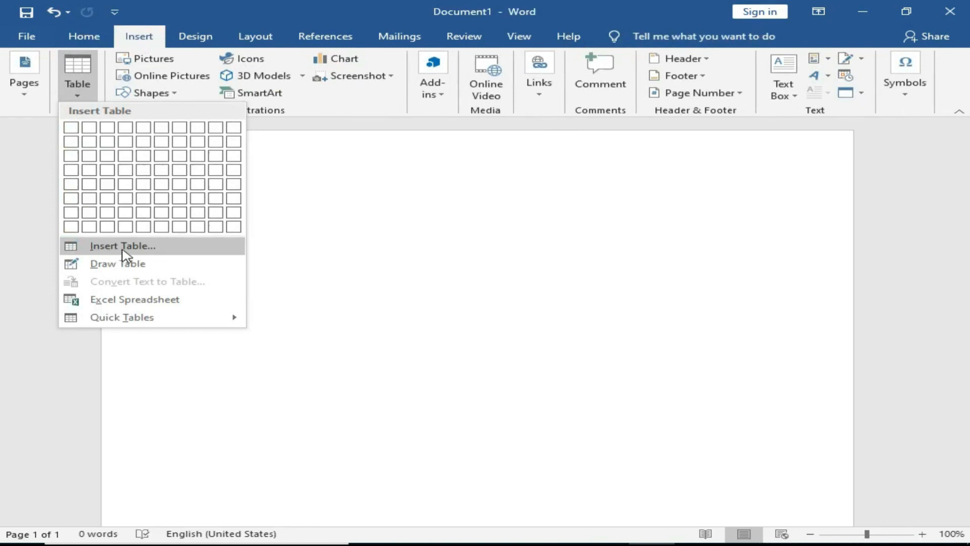
Step: Insert an empty 6-column, 10-row table via the Insert Table dialog
click(122, 247)
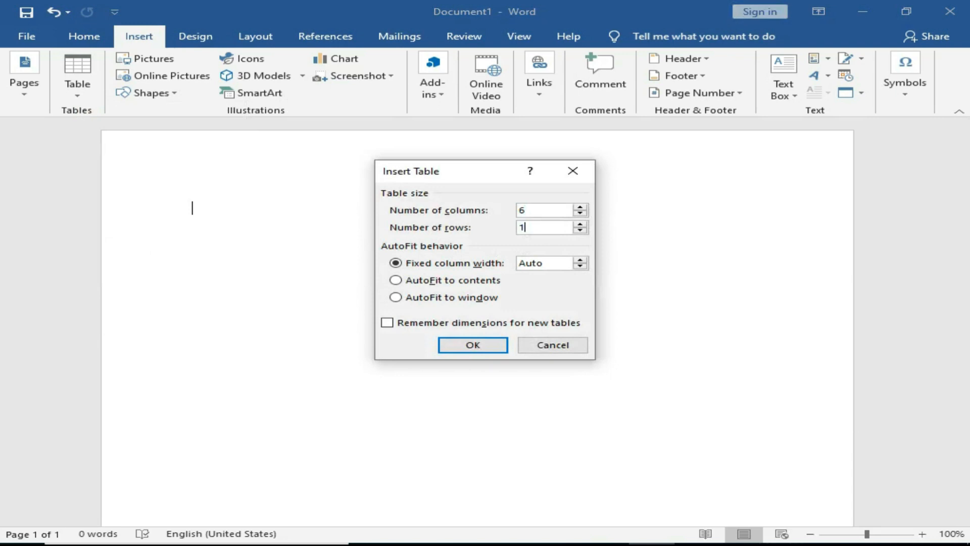
click(473, 344)
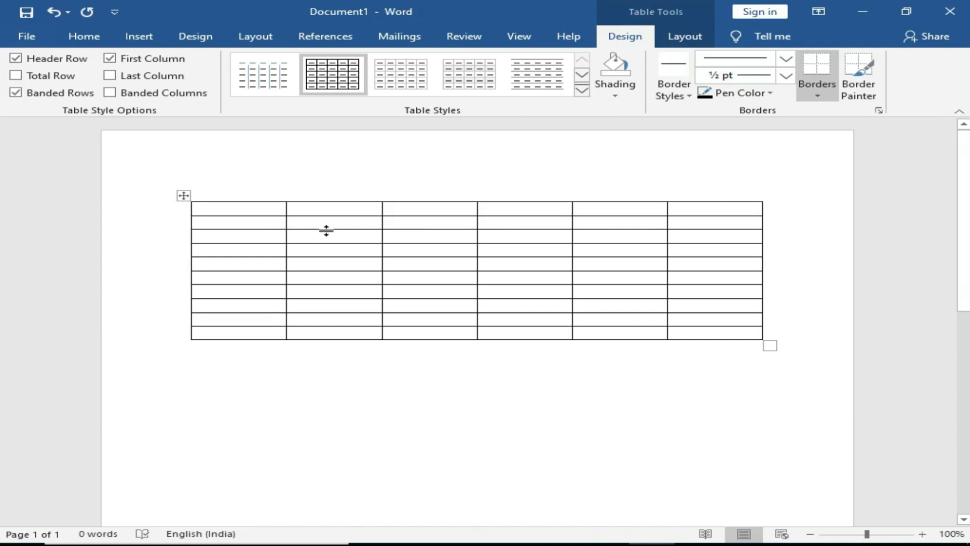
Step: Show the ruler and drag column markers: narrow first column, wider second, wider table
click(520, 37)
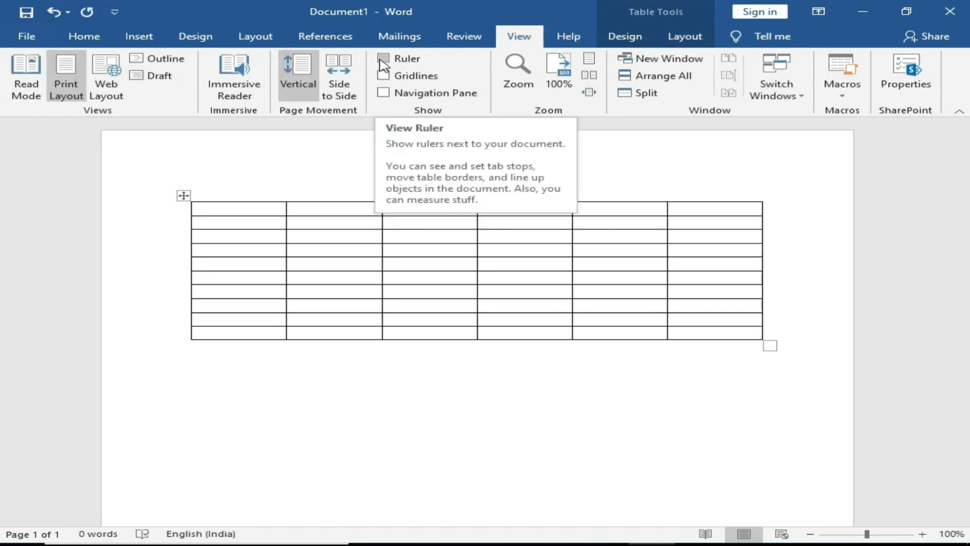
click(384, 59)
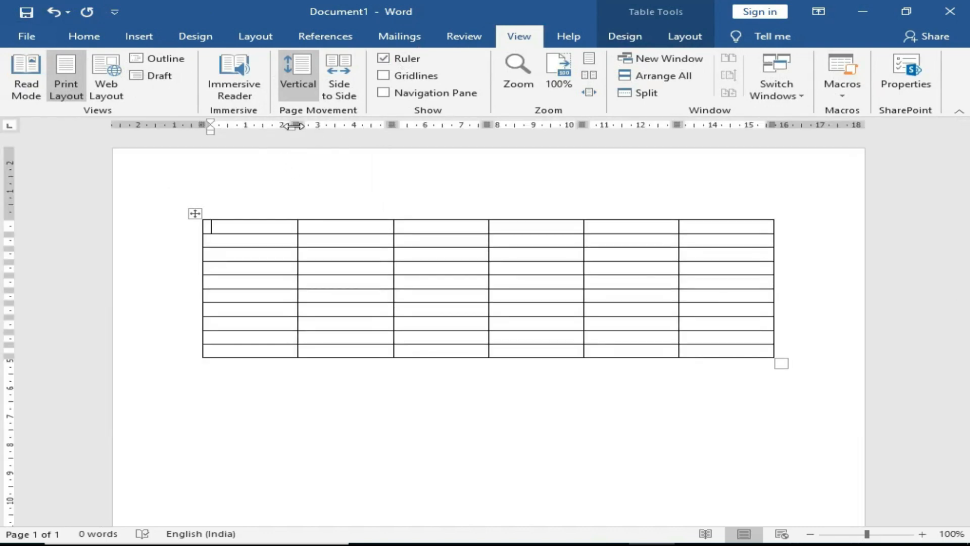
drag(294, 125, 248, 125)
drag(341, 125, 408, 125)
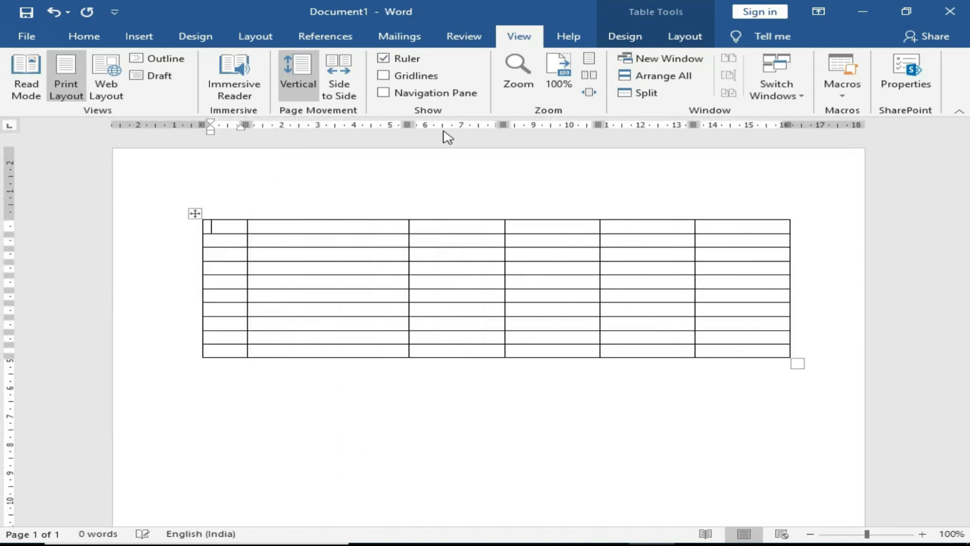
drag(505, 125, 481, 125)
drag(576, 125, 562, 125)
drag(654, 125, 634, 125)
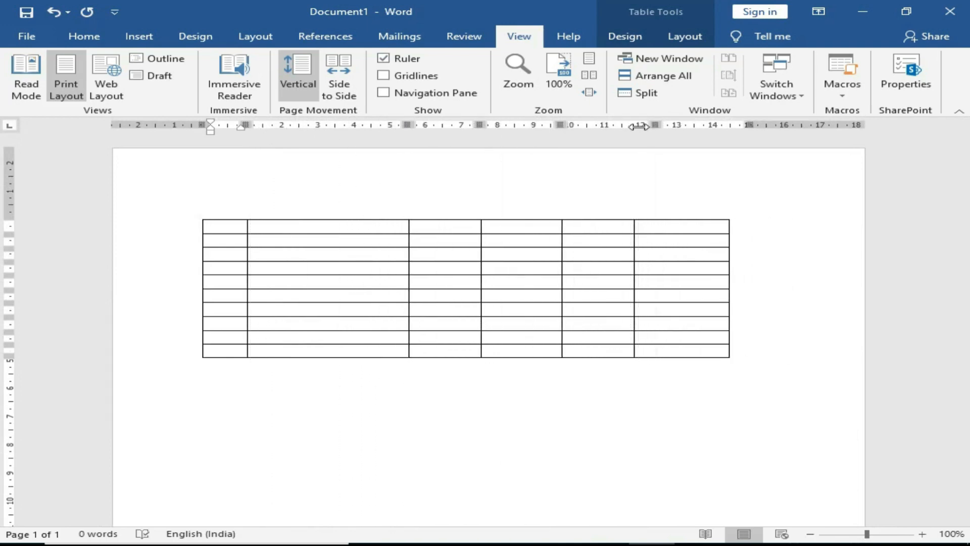
drag(729, 125, 775, 126)
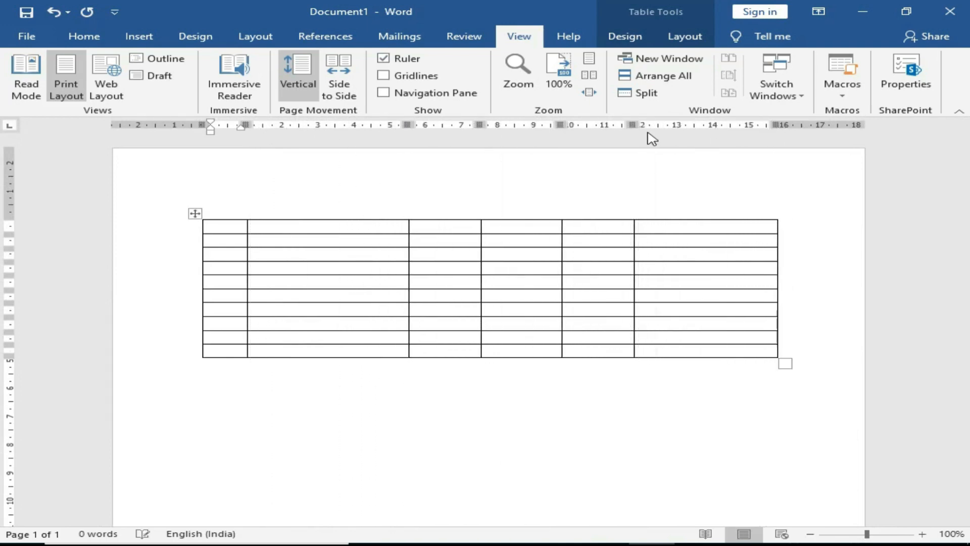
drag(634, 125, 652, 126)
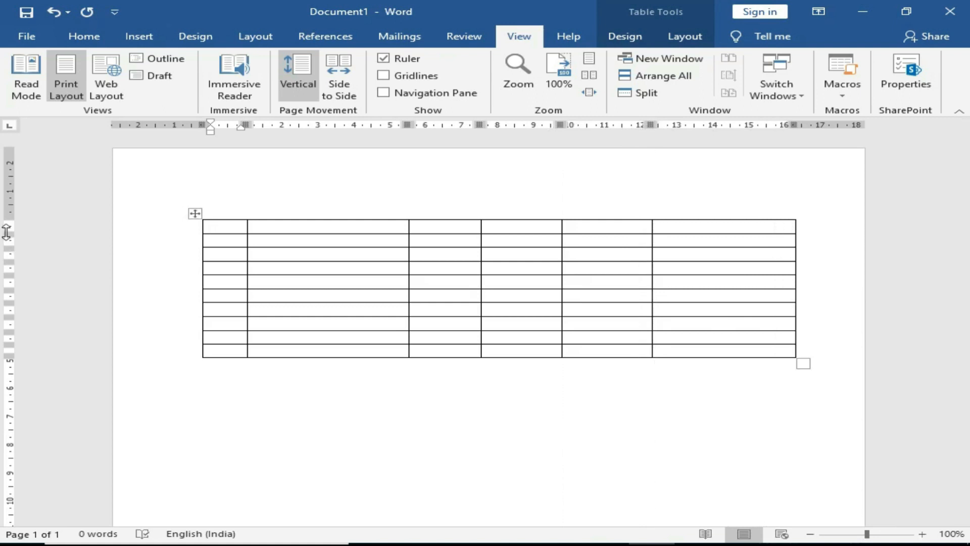
Step: Add a blank line above the table and type No. in the first cell
click(242, 227)
key(Return)
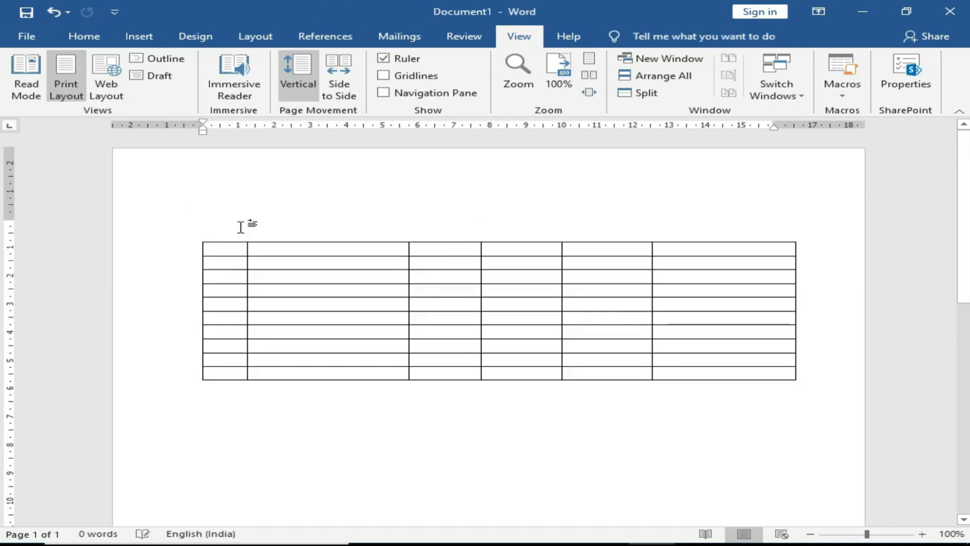
text(No.)
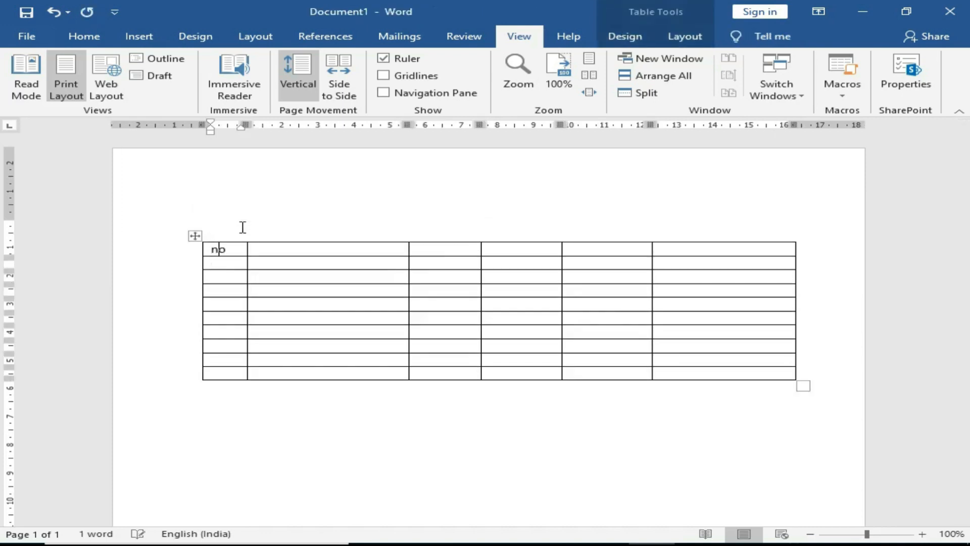
key(Return)
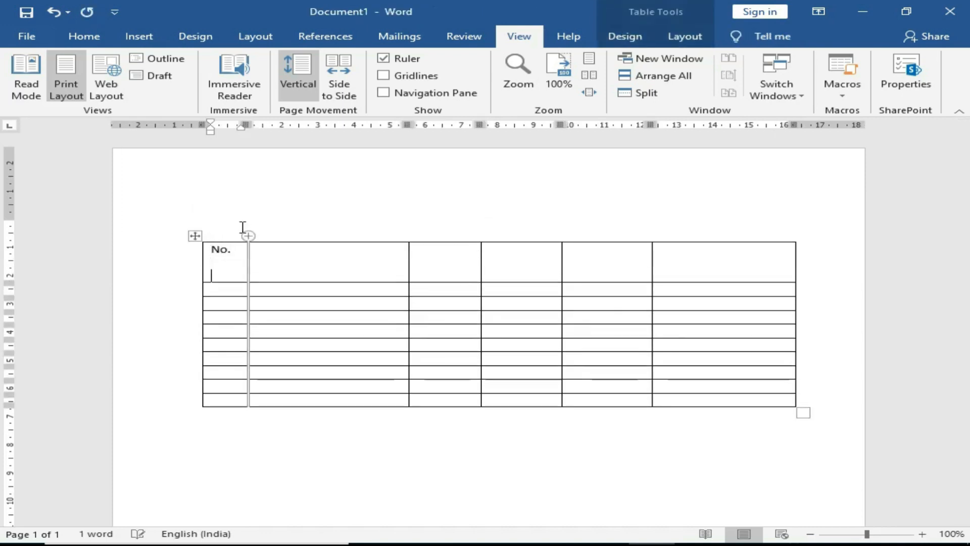
key(BackSpace)
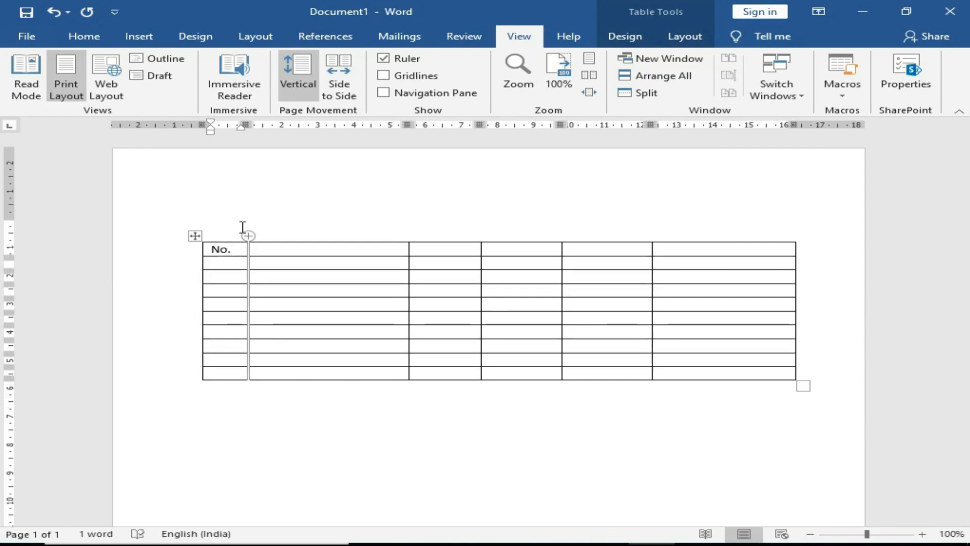
click(624, 41)
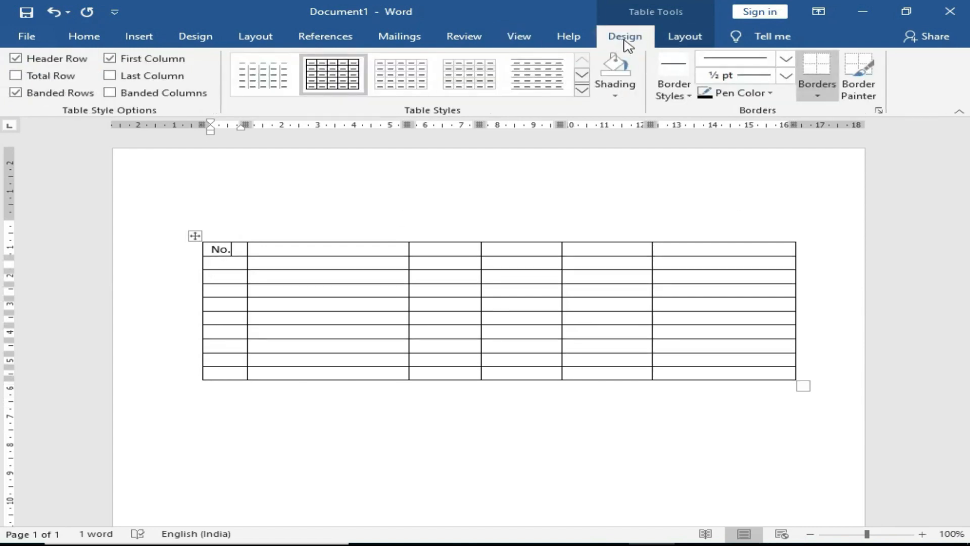
click(677, 40)
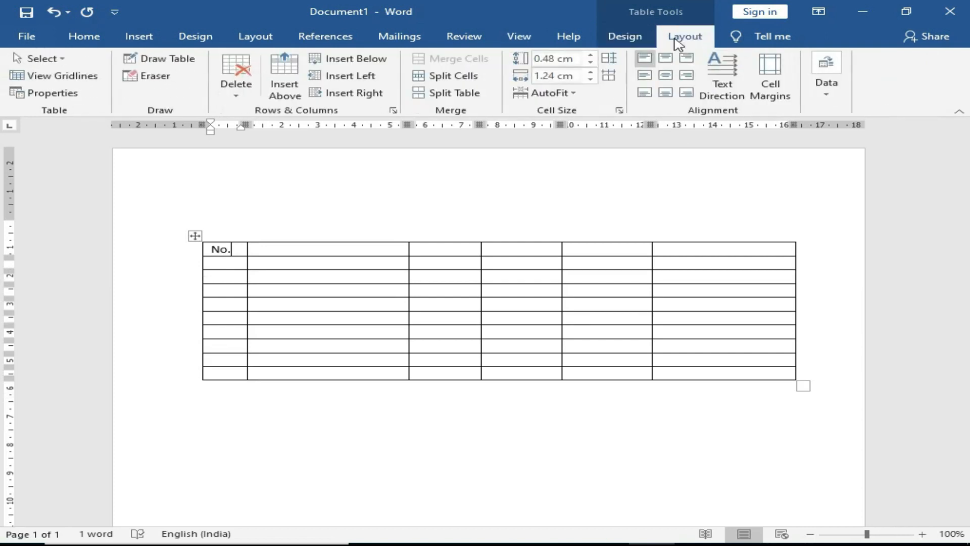
Step: Fill headers Name, Mobile No., City, Course, widening Mobile No., and select the empty sixth column
click(312, 250)
text(Name)
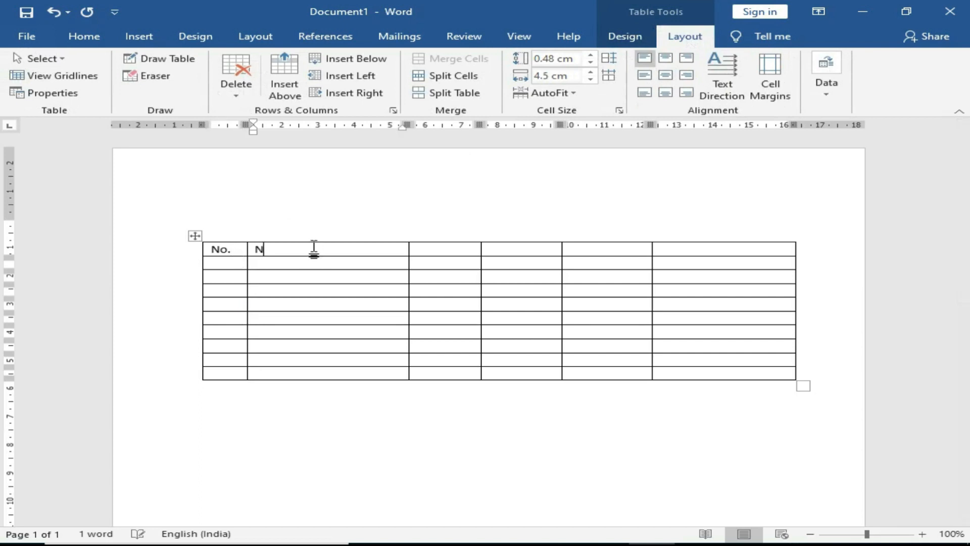
key(Tab)
text(Mobile No.)
key(Tab)
text(City)
drag(479, 125, 500, 126)
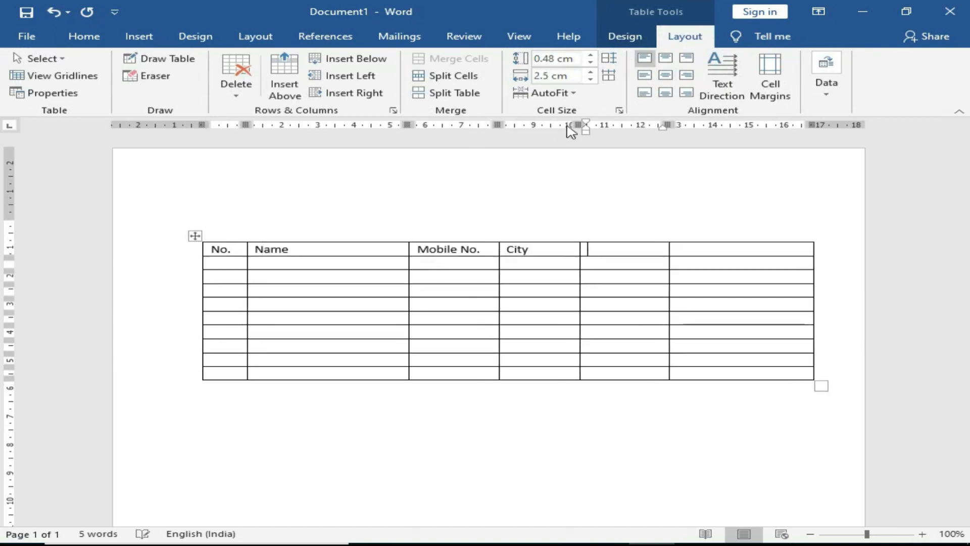
text(Course)
key(Tab)
drag(718, 249, 726, 371)
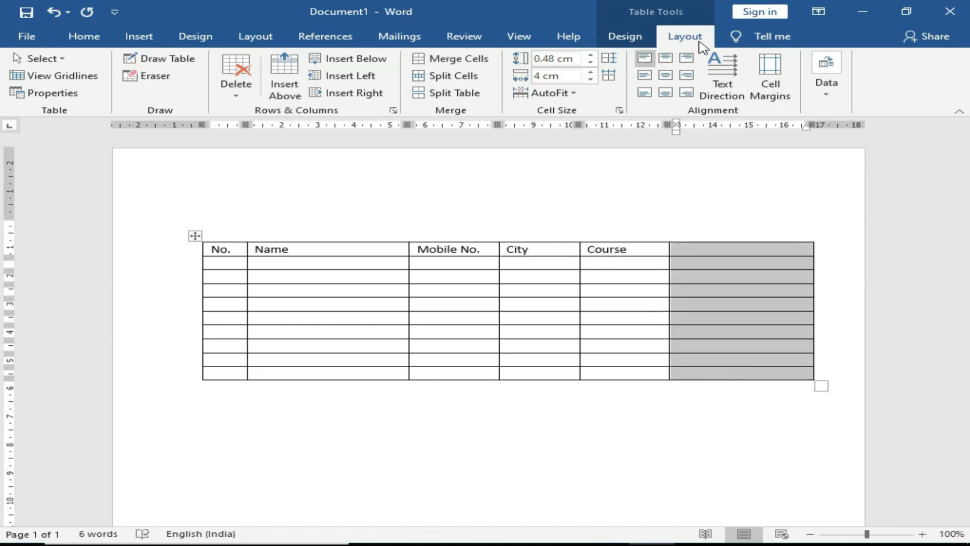
Step: Delete the empty sixth column with Delete Columns, then select the whole table
click(242, 97)
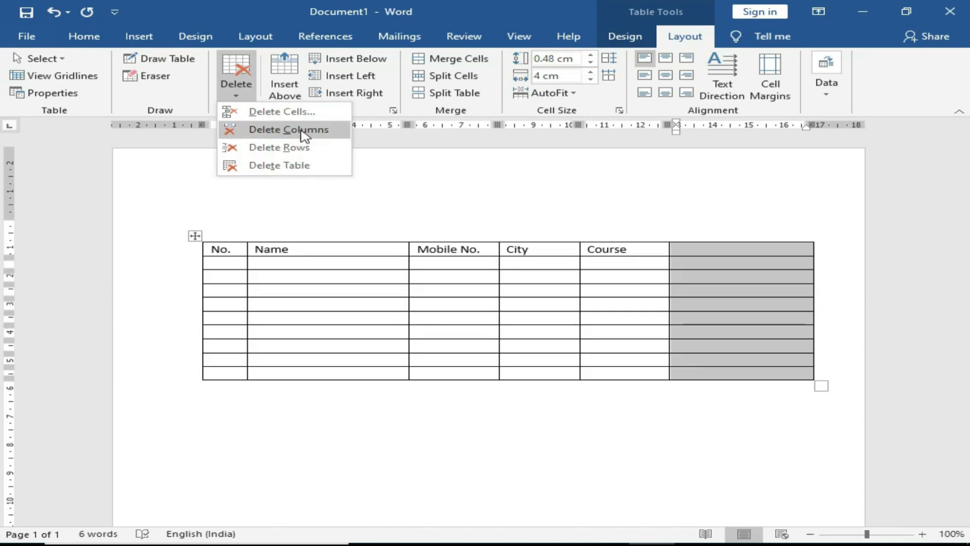
click(303, 130)
click(195, 236)
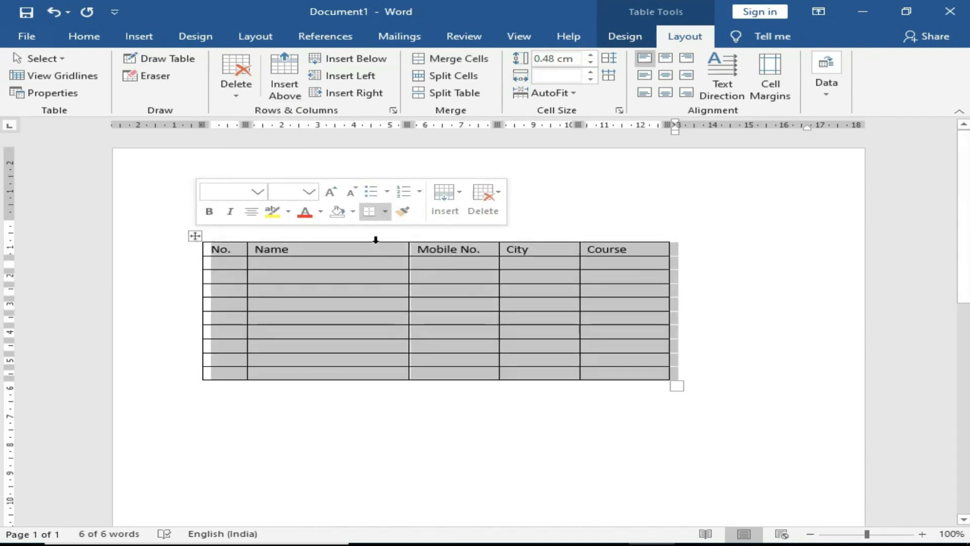
click(625, 37)
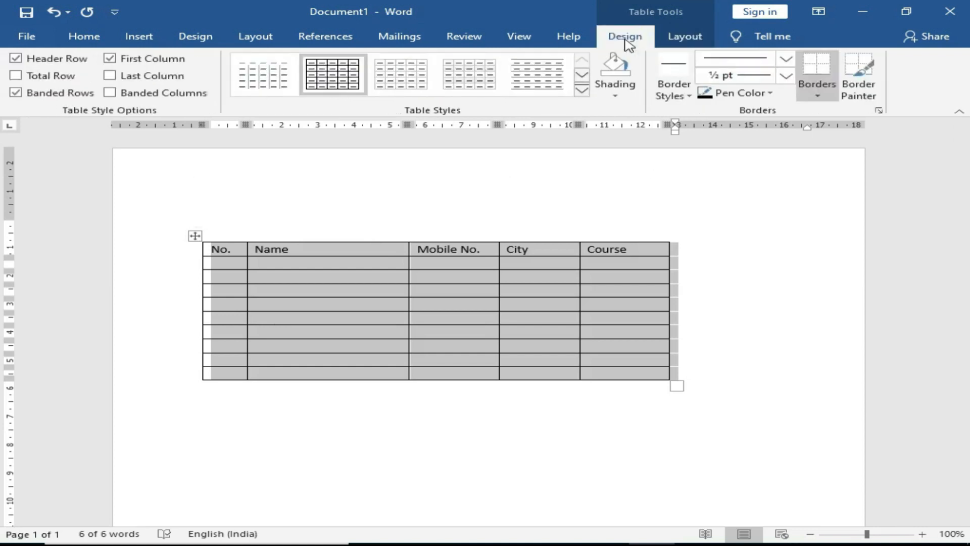
Step: Apply a blue Grid Table style from the Table Styles gallery to the table
click(582, 91)
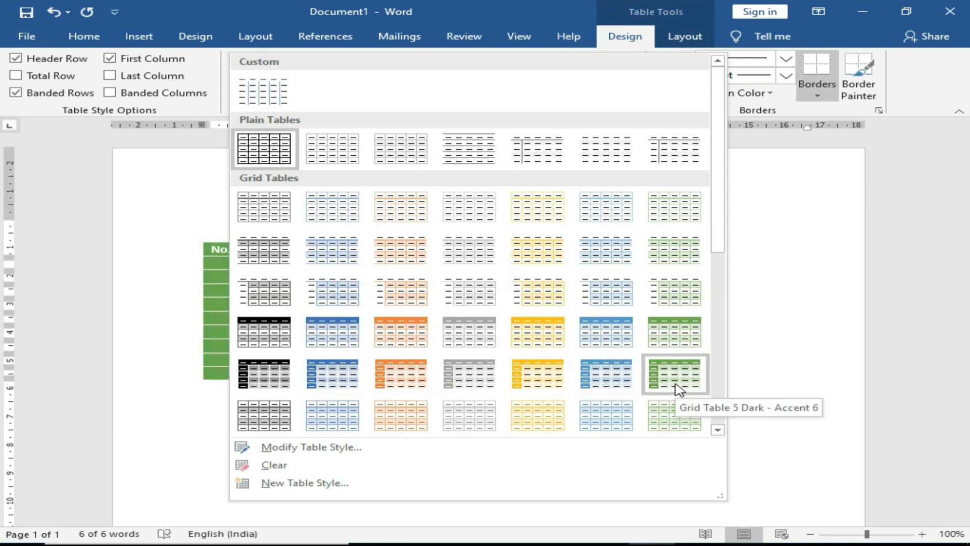
scroll(678, 392, down, 2)
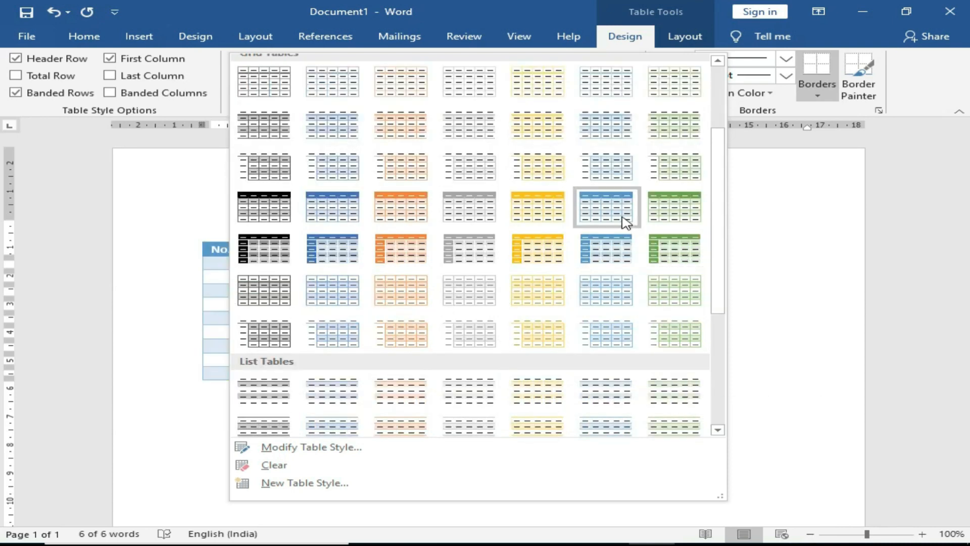
click(624, 218)
click(502, 412)
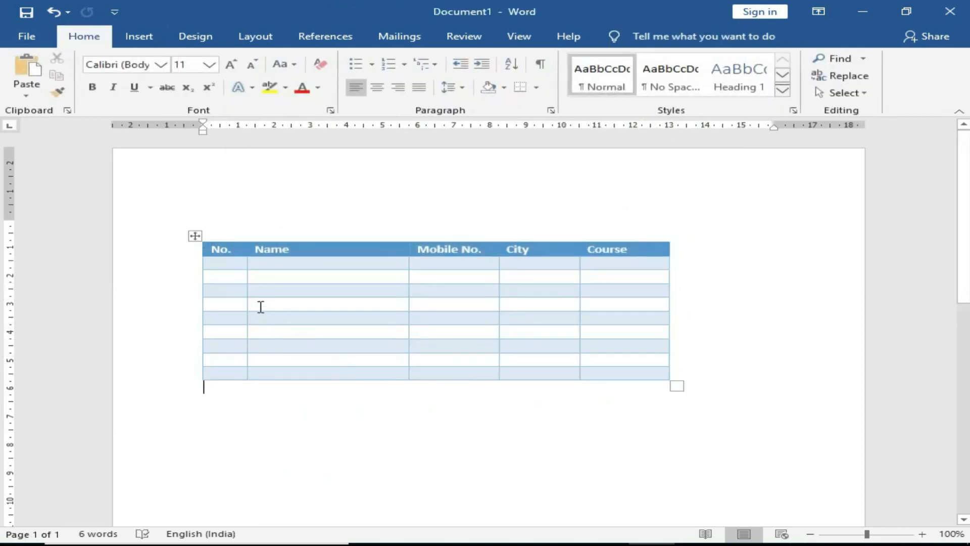
click(195, 236)
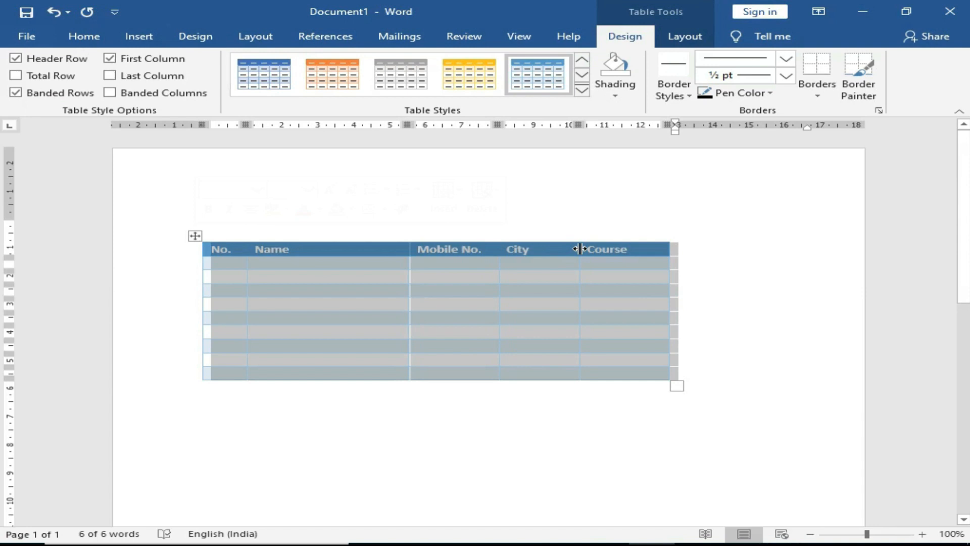
Step: Select the header row cells and give them Light Blue shading
click(634, 400)
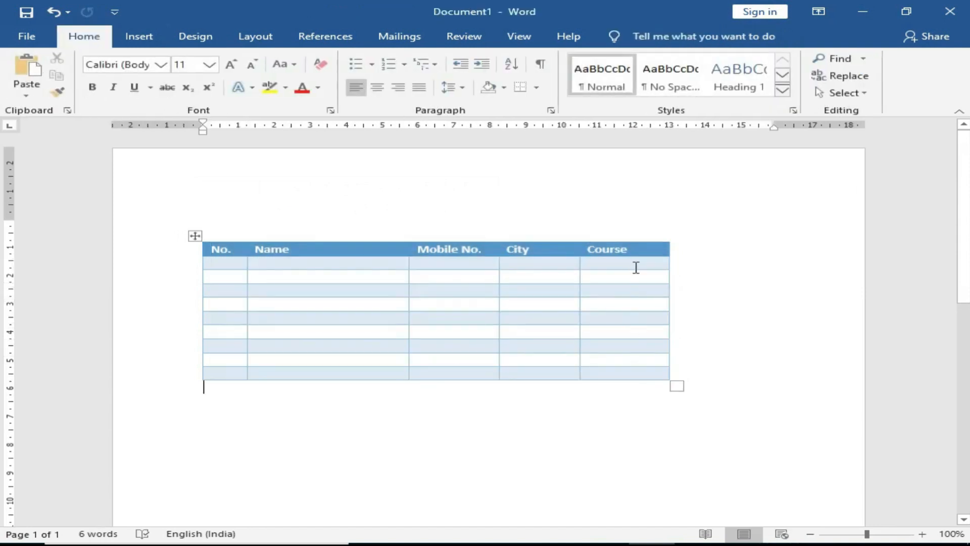
drag(636, 251, 262, 247)
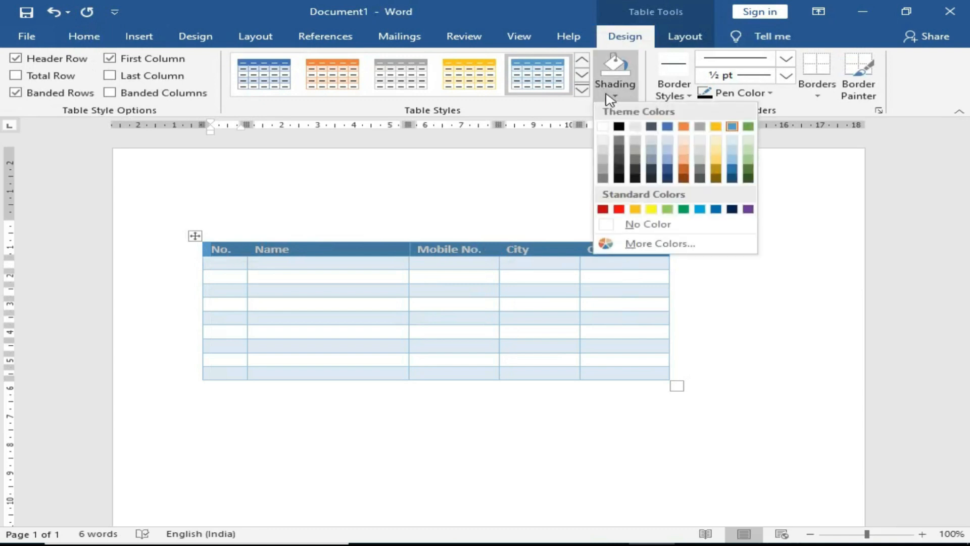
click(615, 94)
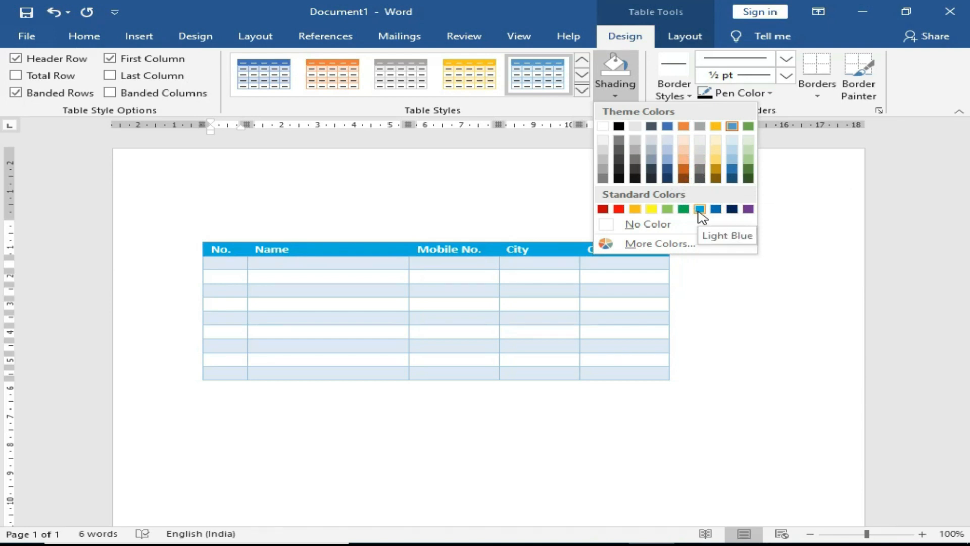
click(700, 210)
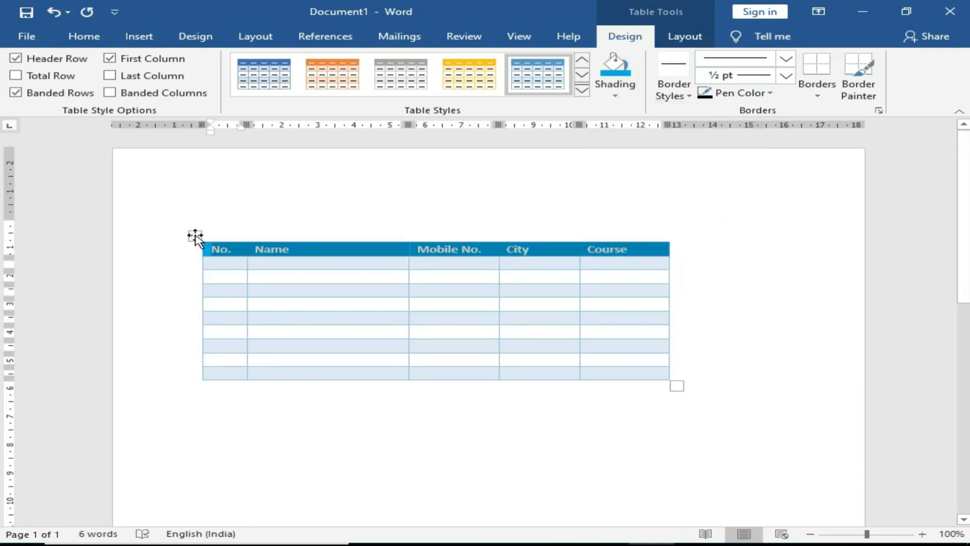
click(195, 236)
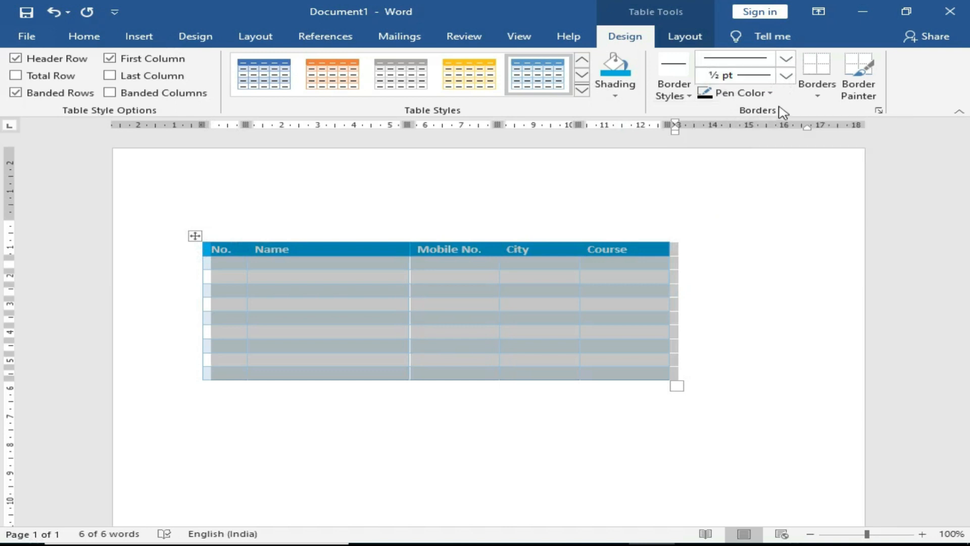
Step: Apply All Borders to the table as a single line, 2 ¼ pt thick, in blue
click(785, 62)
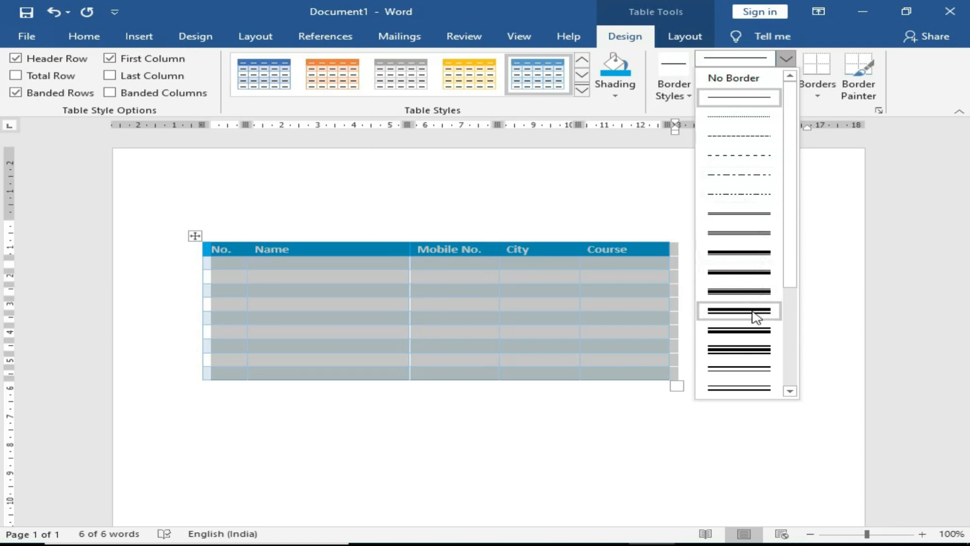
scroll(708, 273, down, 3)
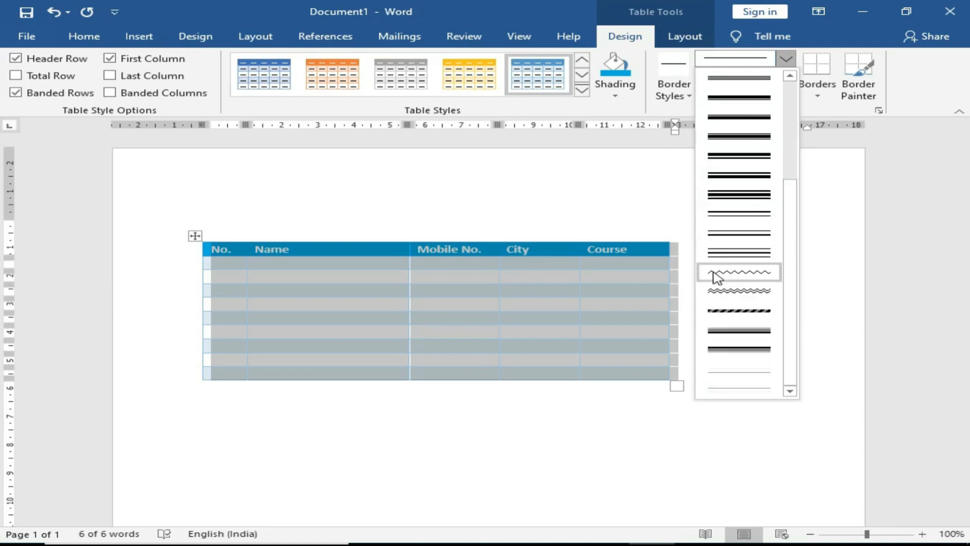
scroll(733, 283, up, 5)
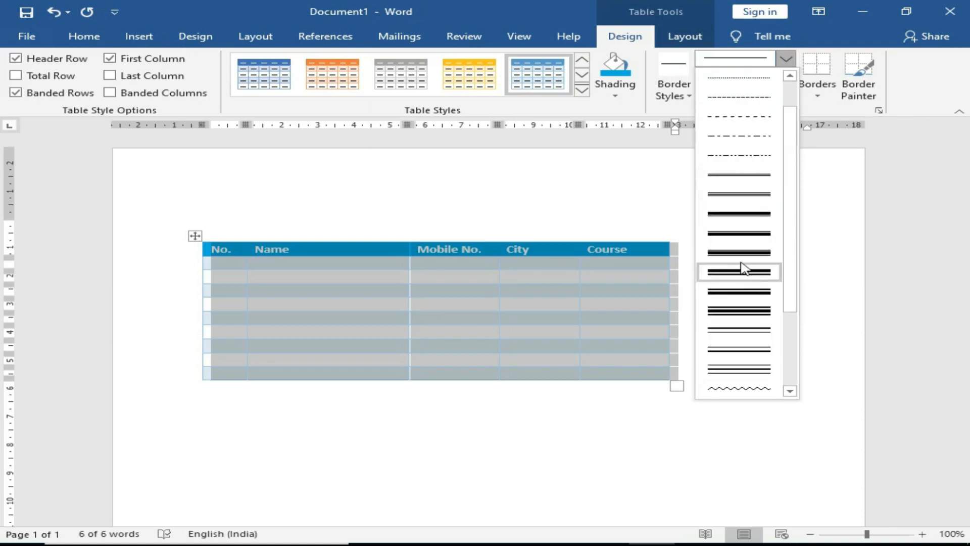
click(742, 104)
click(786, 75)
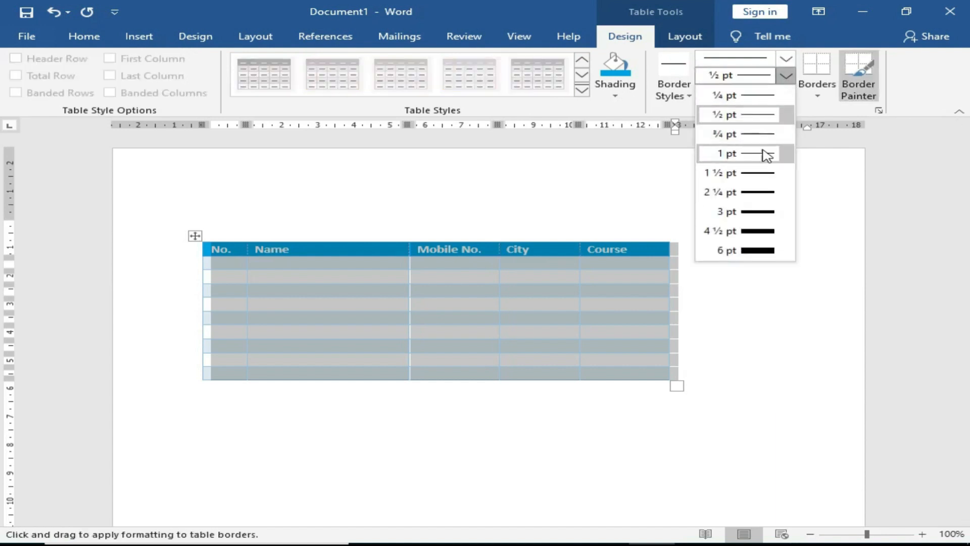
click(764, 196)
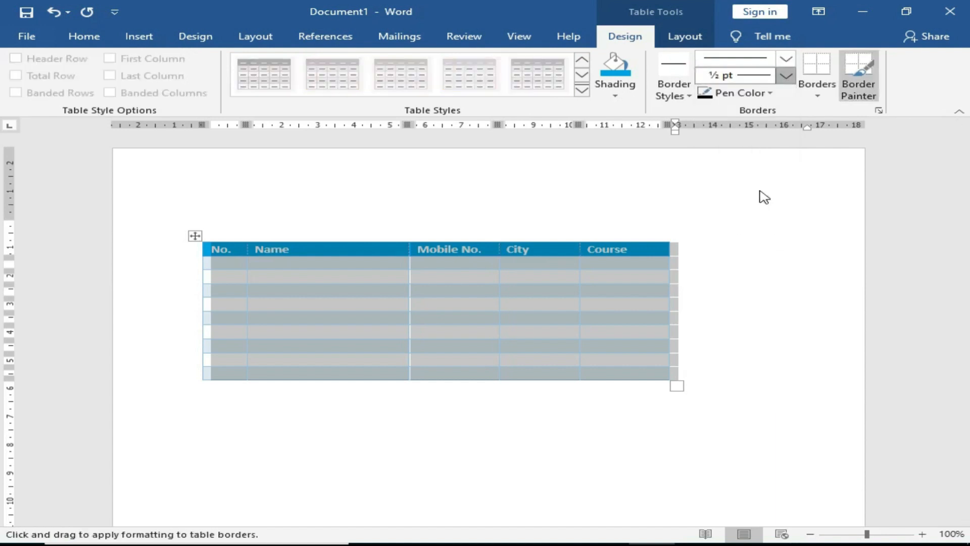
click(768, 93)
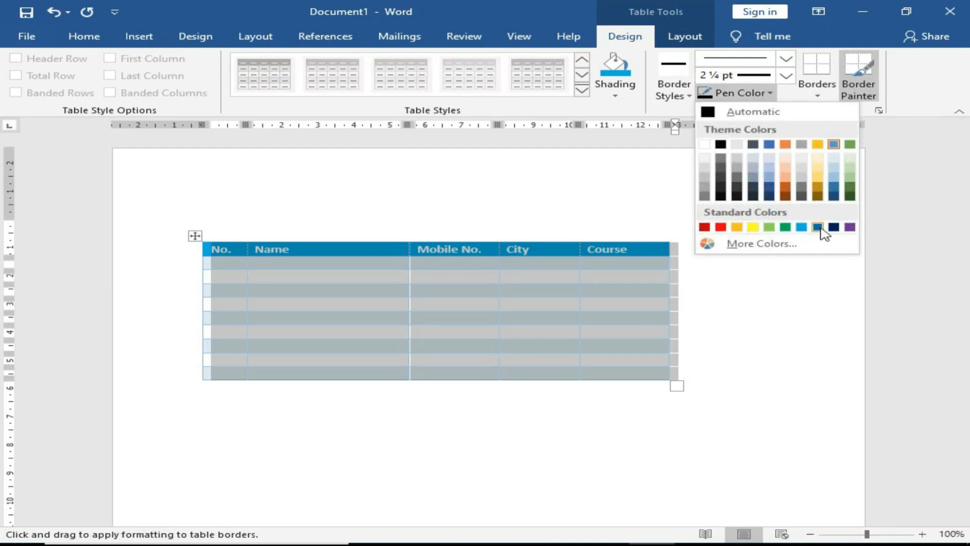
click(817, 227)
click(818, 97)
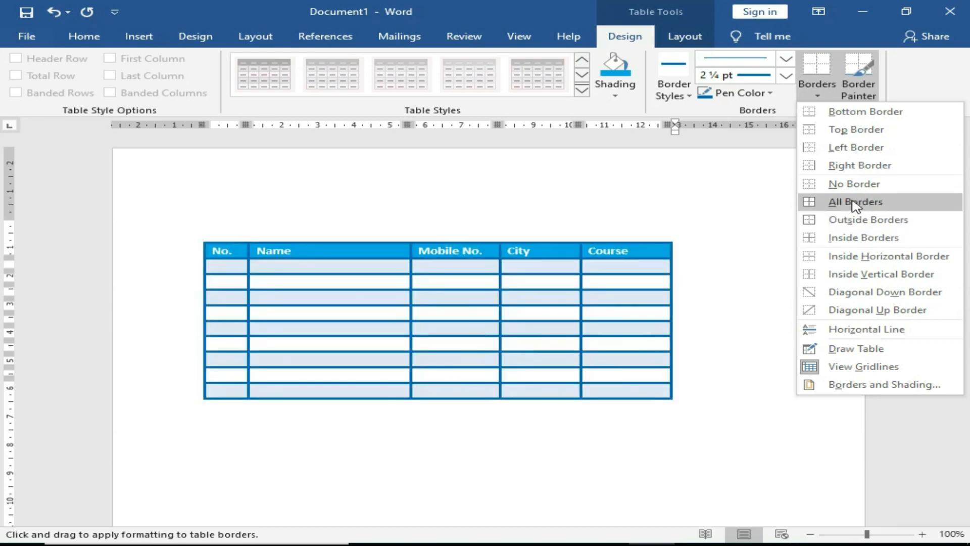
click(829, 202)
click(596, 391)
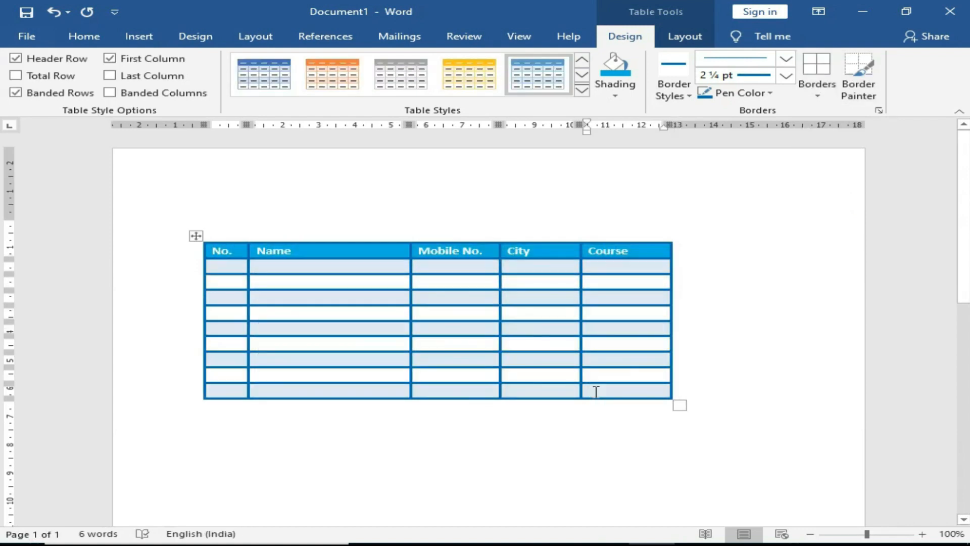
click(771, 93)
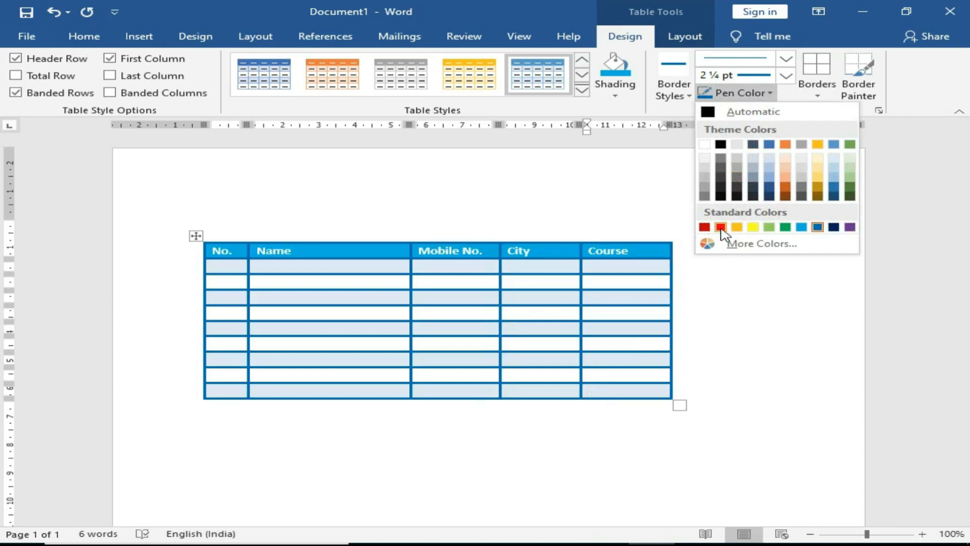
click(721, 227)
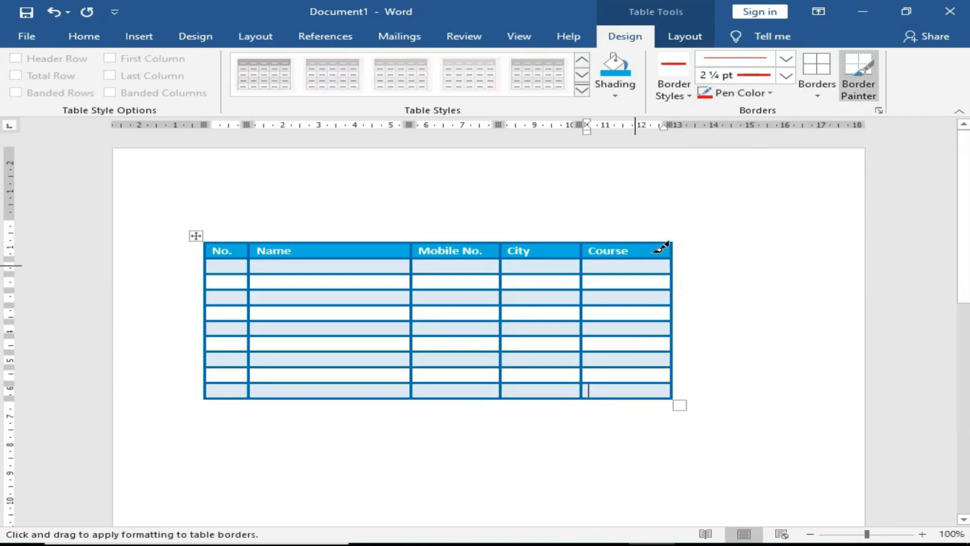
click(816, 92)
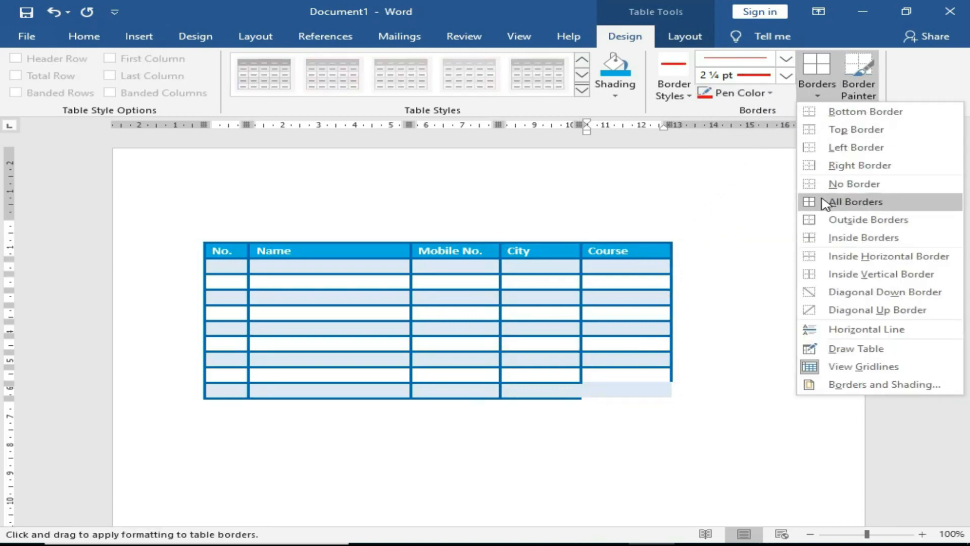
click(196, 237)
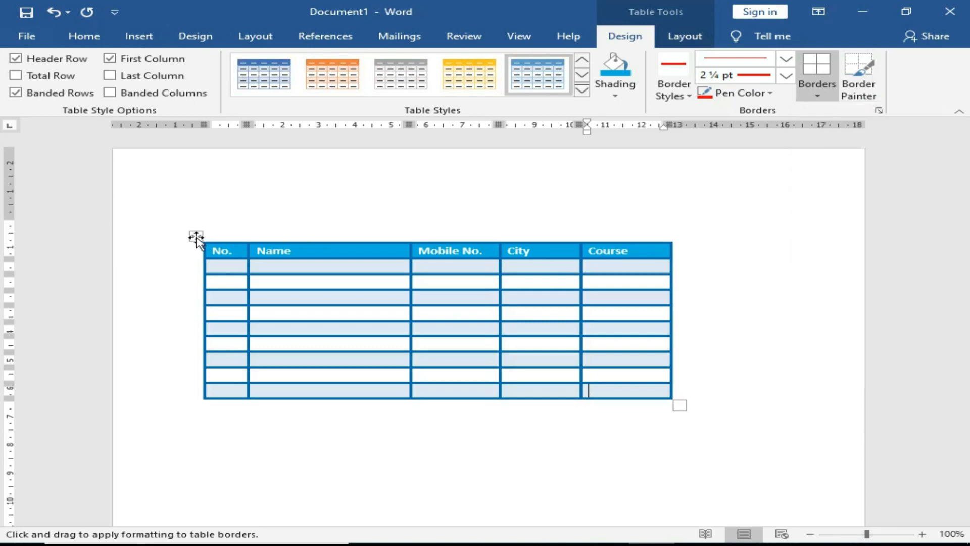
click(196, 238)
click(817, 95)
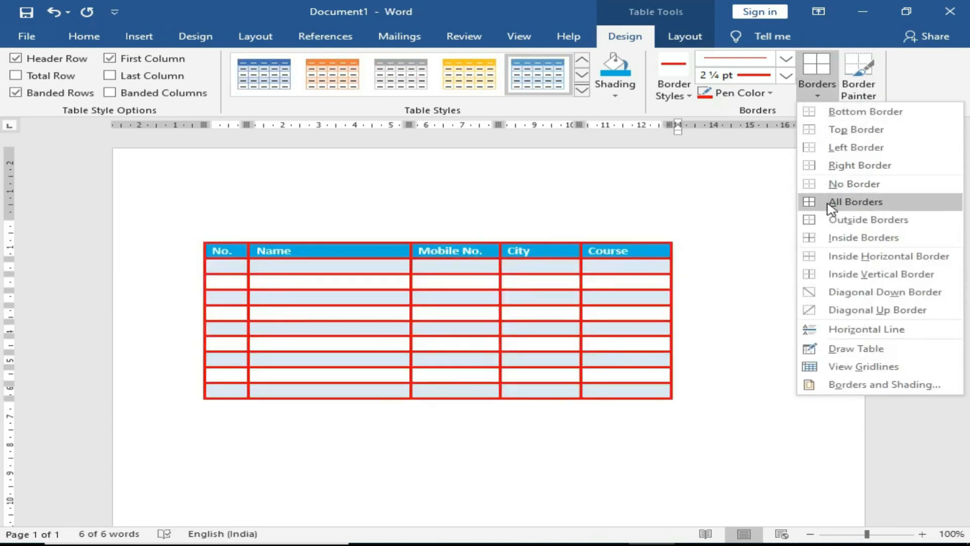
click(749, 94)
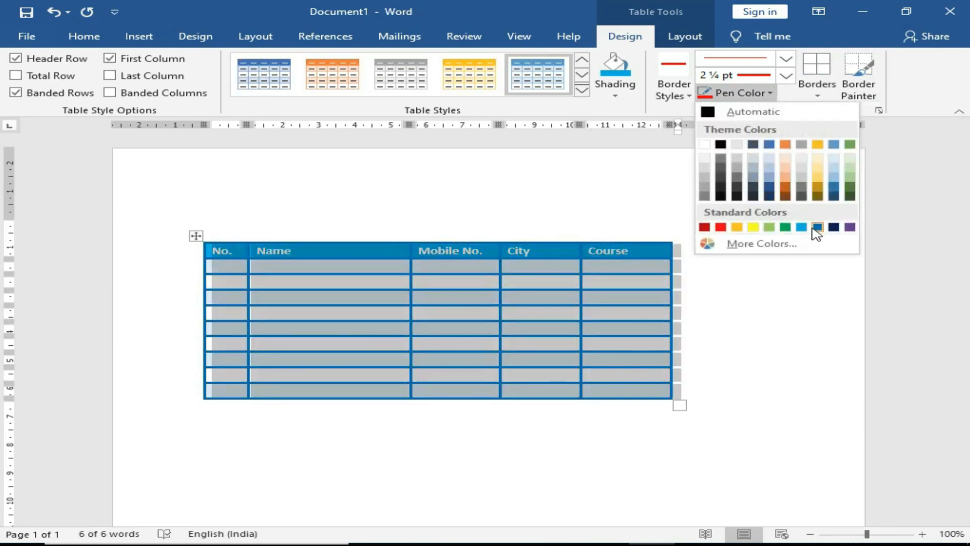
click(817, 227)
click(758, 93)
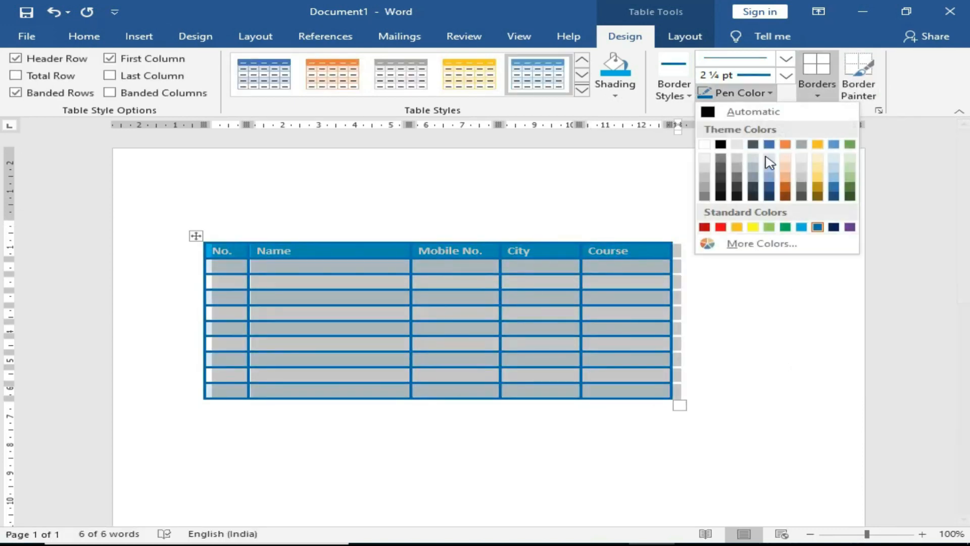
click(817, 227)
click(817, 95)
click(814, 185)
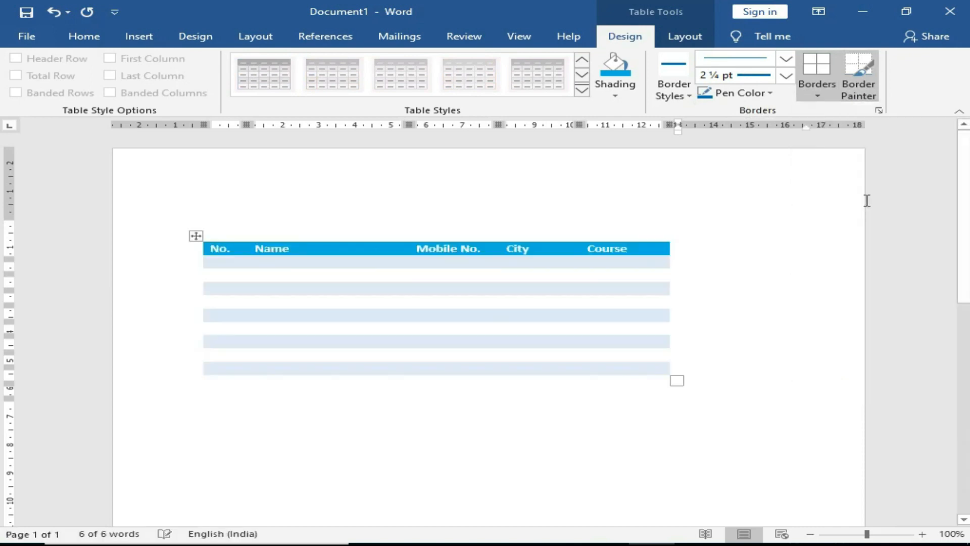
click(814, 96)
click(836, 203)
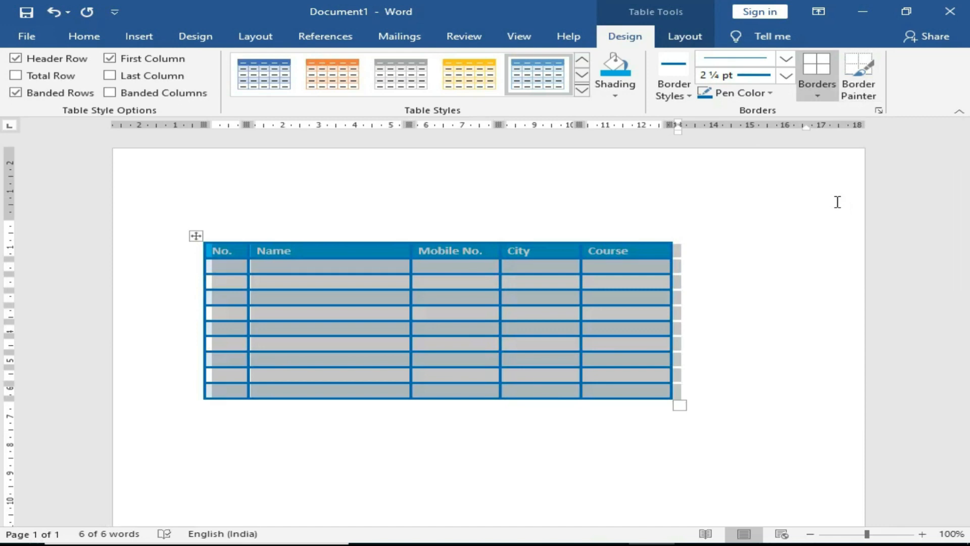
Step: Split the table at row 5, then undo the split and return to the Layout options
click(703, 328)
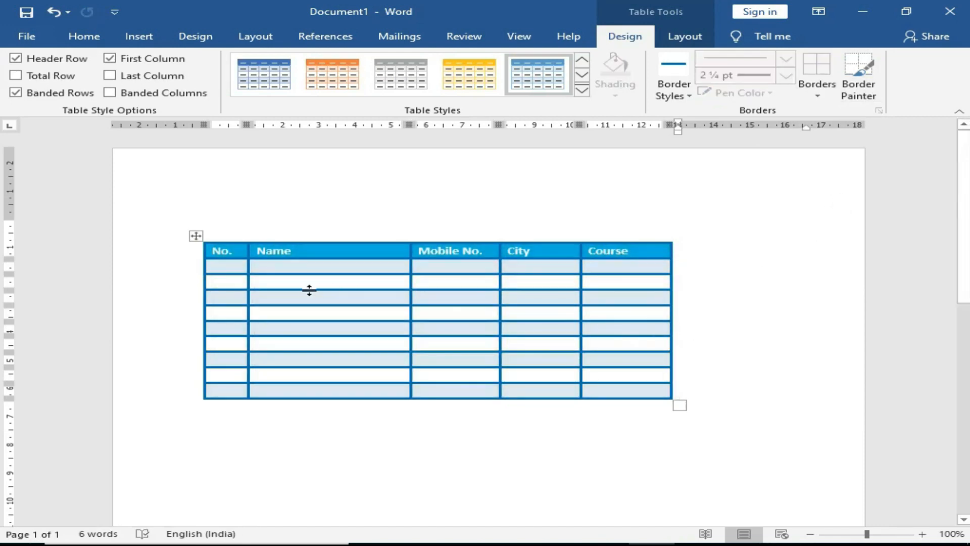
click(677, 37)
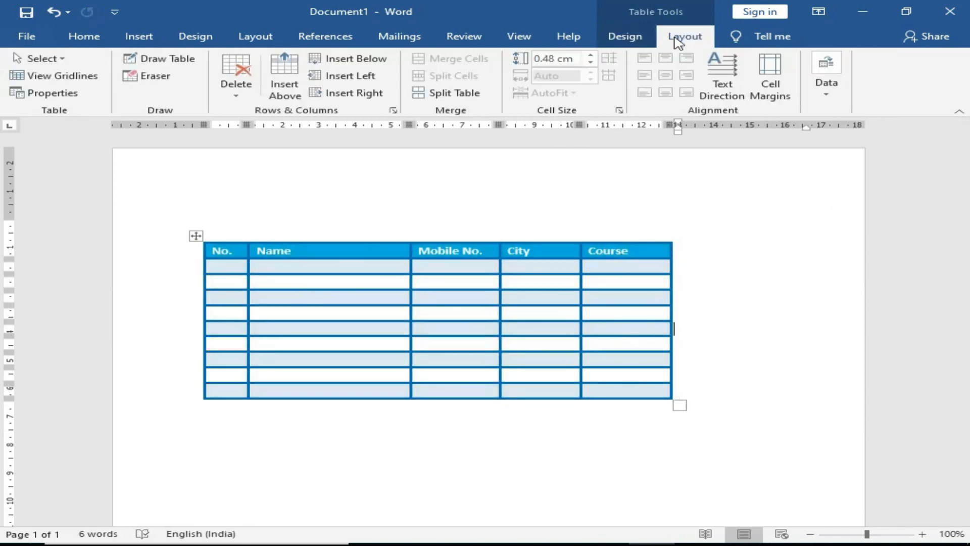
click(338, 329)
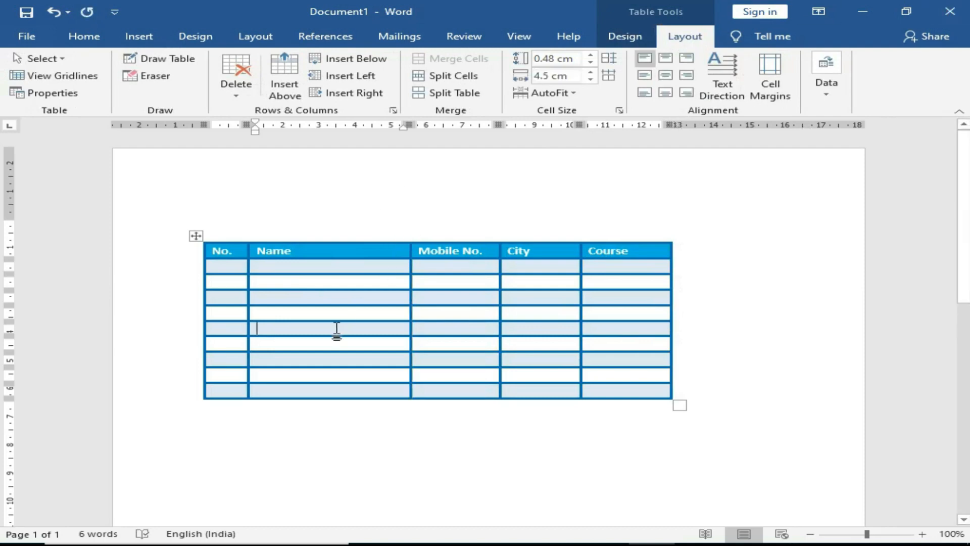
click(438, 95)
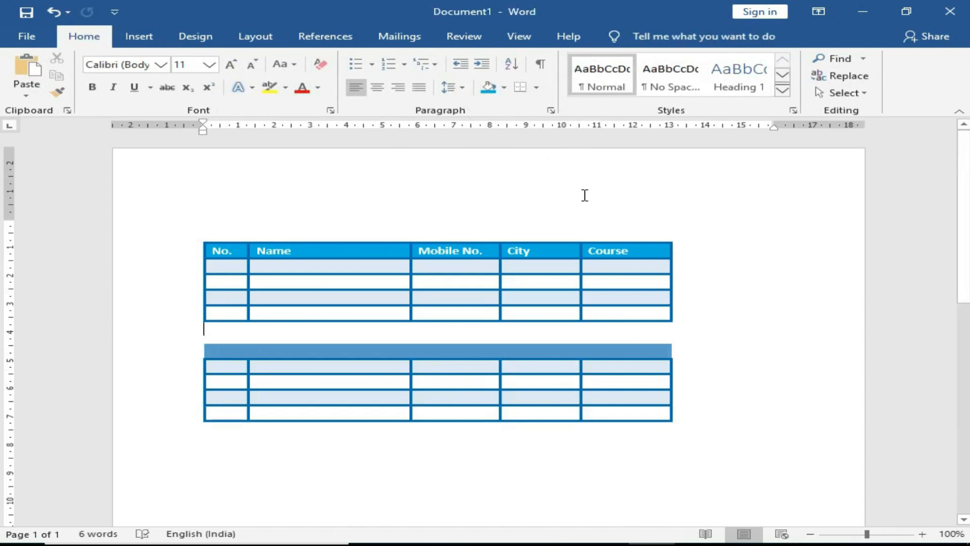
key(ctrl+z)
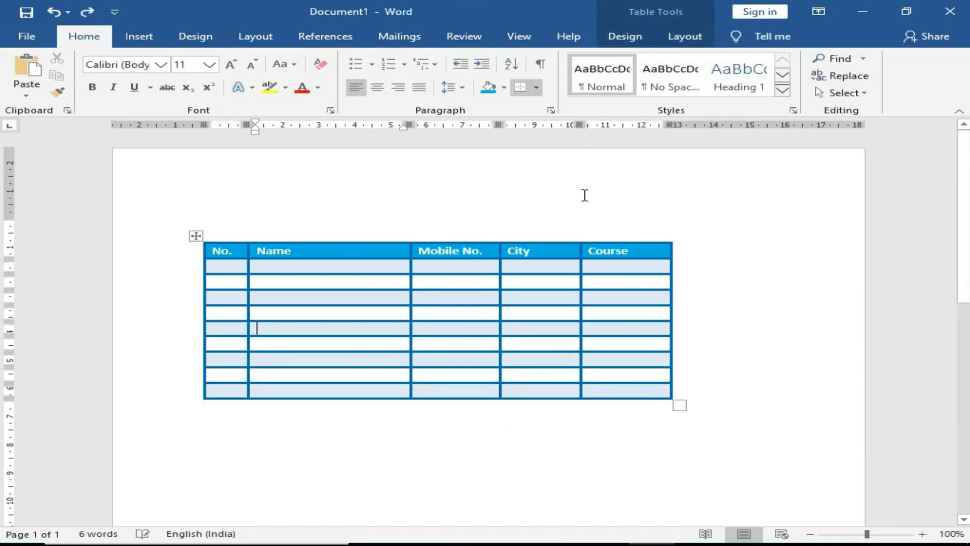
click(685, 36)
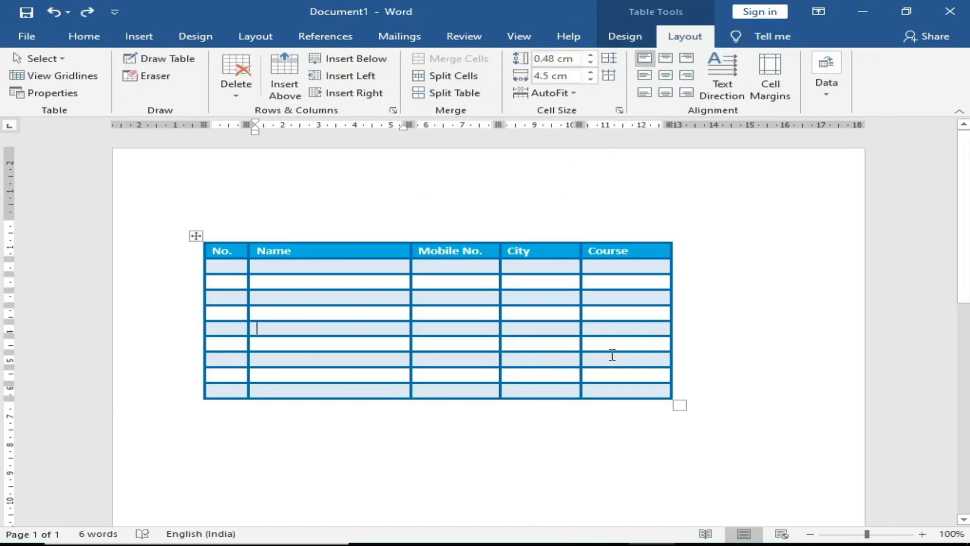
drag(619, 317, 613, 393)
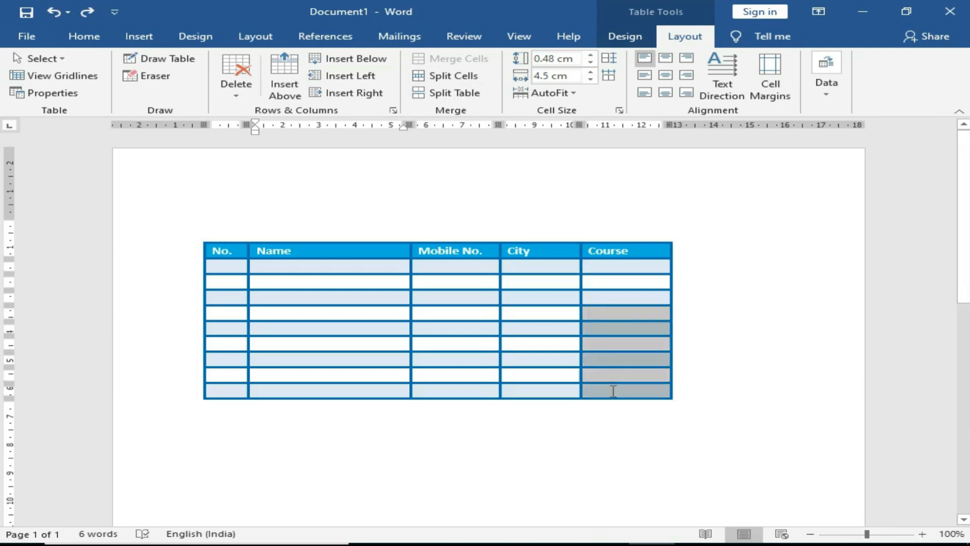
click(462, 76)
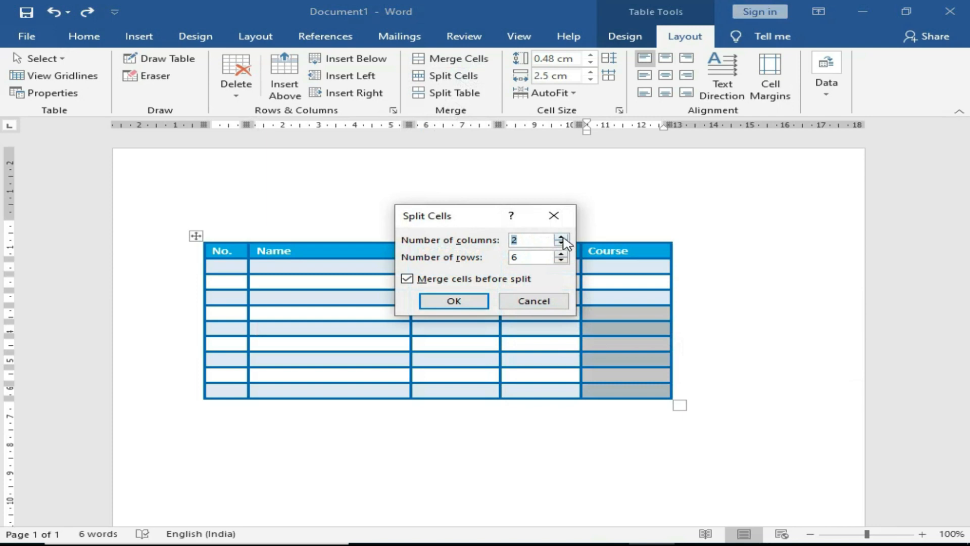
click(562, 238)
drag(468, 219, 270, 168)
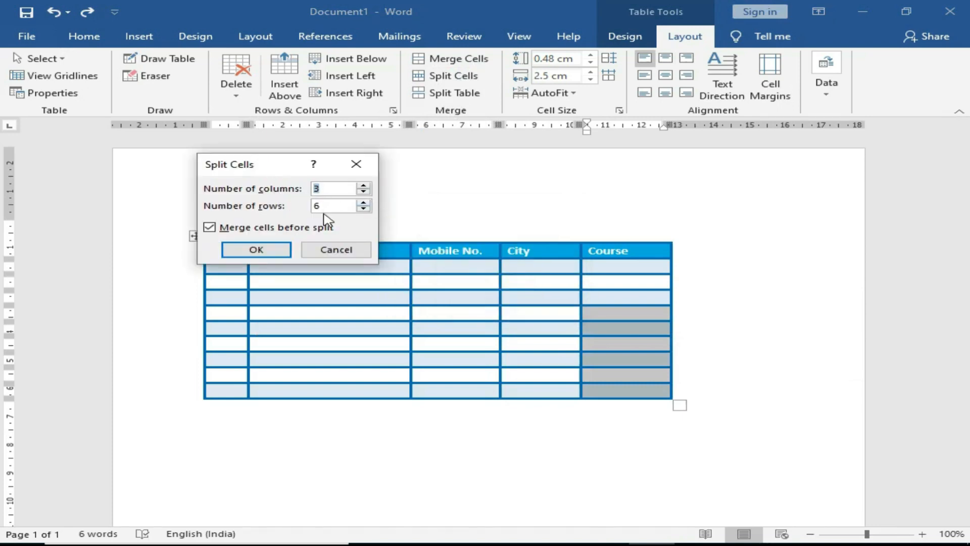
click(255, 249)
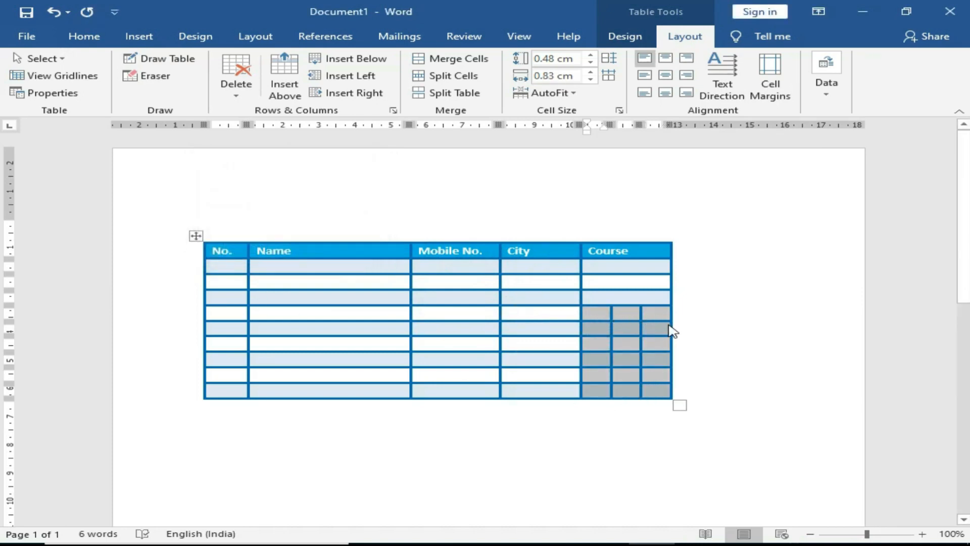
key(ctrl+z)
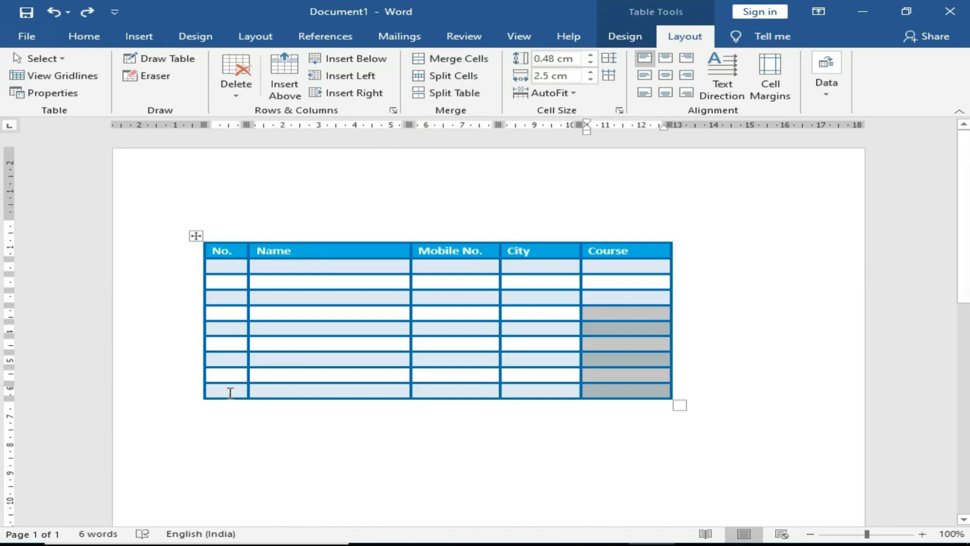
Step: Select the table's bottom row and merge it into a single cell
drag(233, 390, 601, 397)
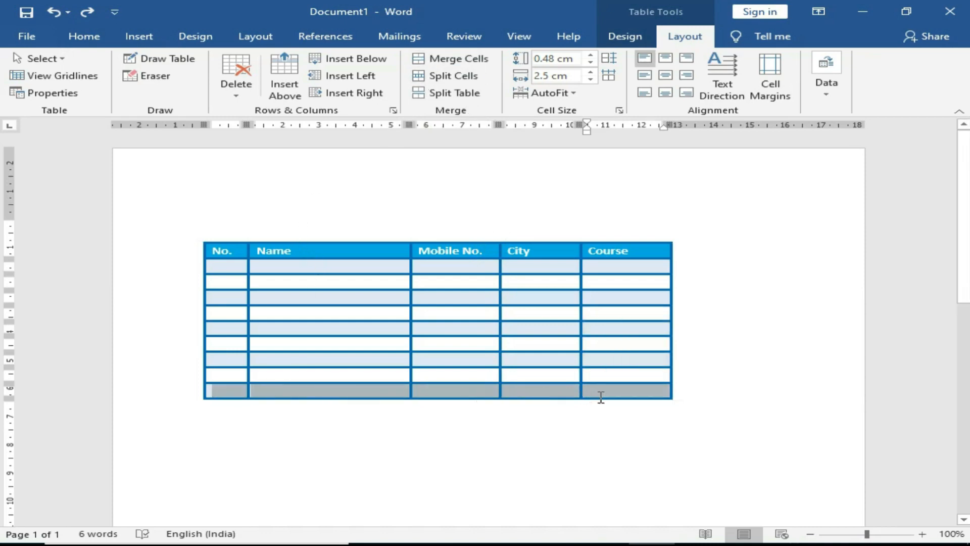
click(460, 60)
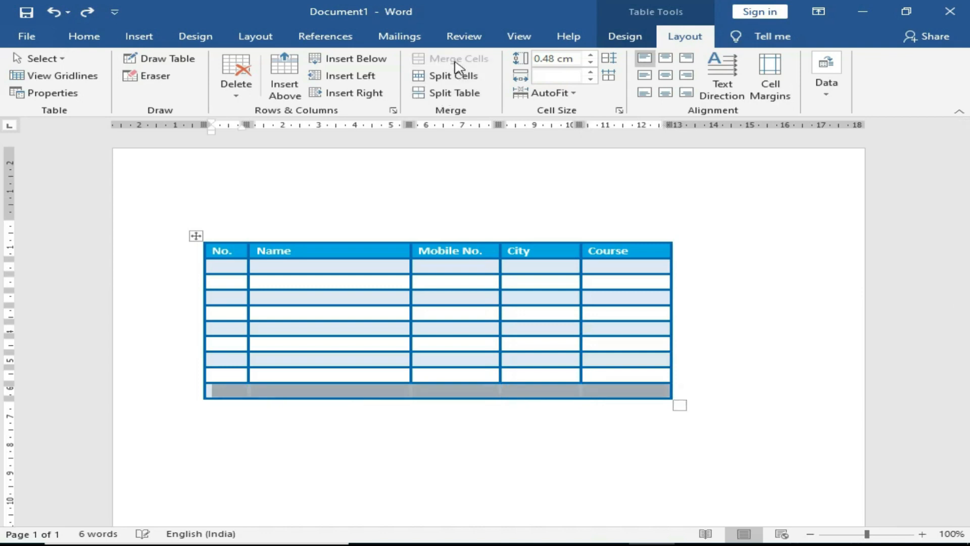
click(561, 404)
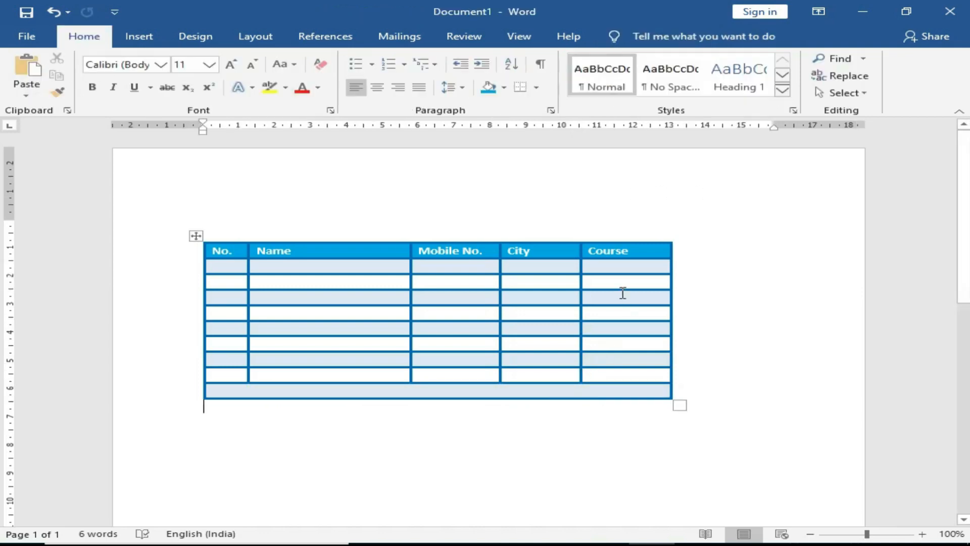
Step: Merge the Course cells below the first data row, then undo that merge
drag(621, 284, 620, 377)
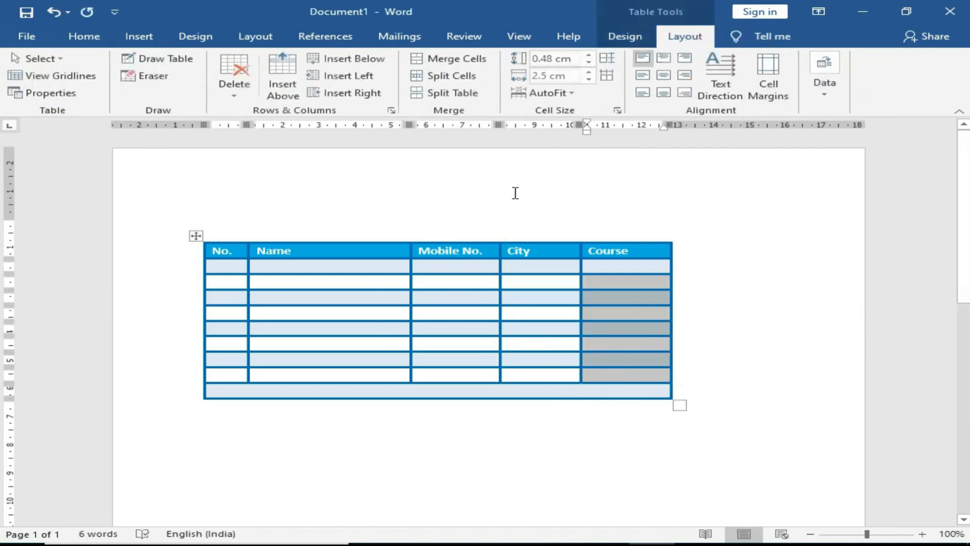
click(447, 60)
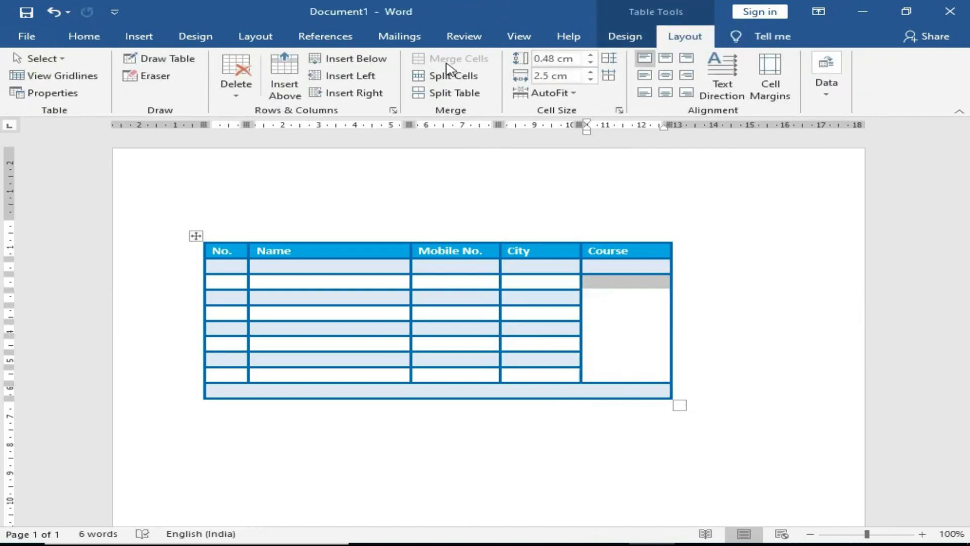
key(ctrl+z)
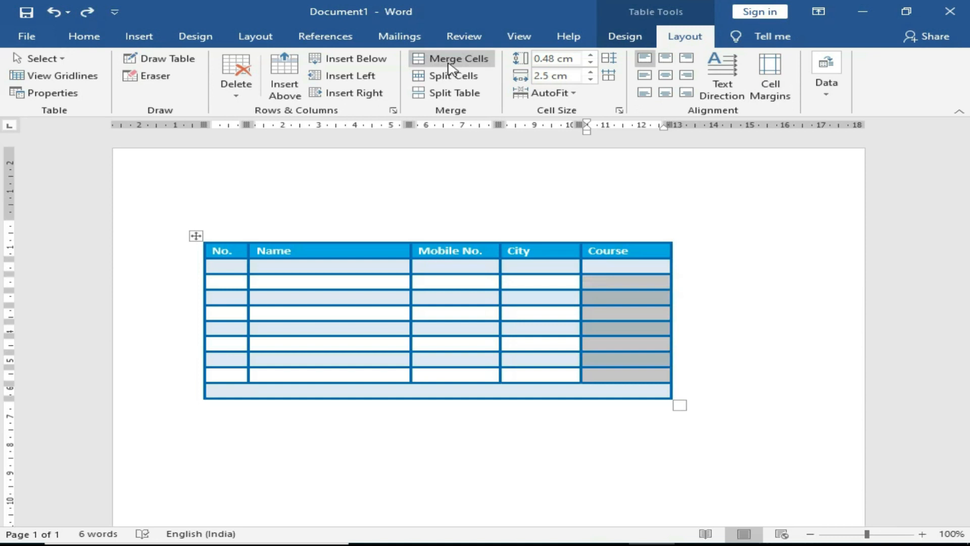
click(459, 248)
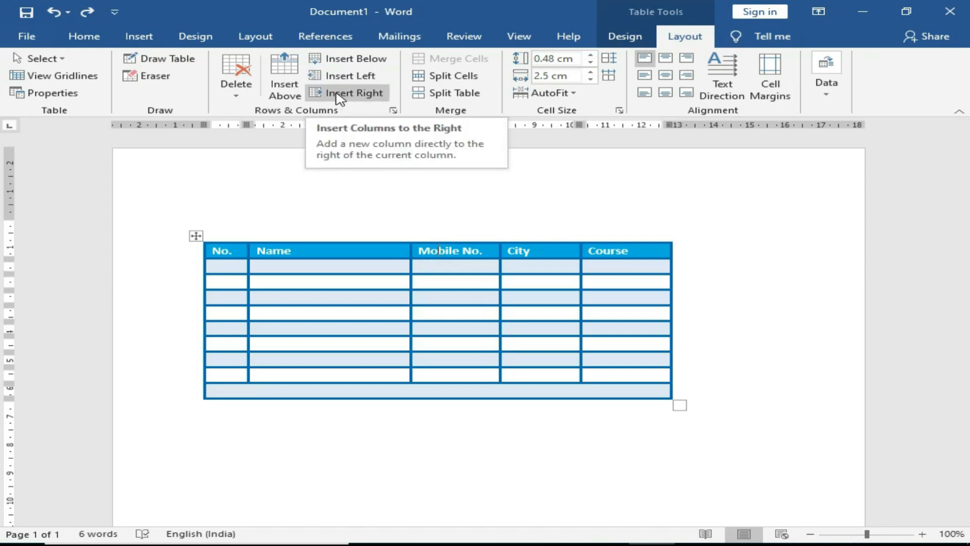
click(339, 94)
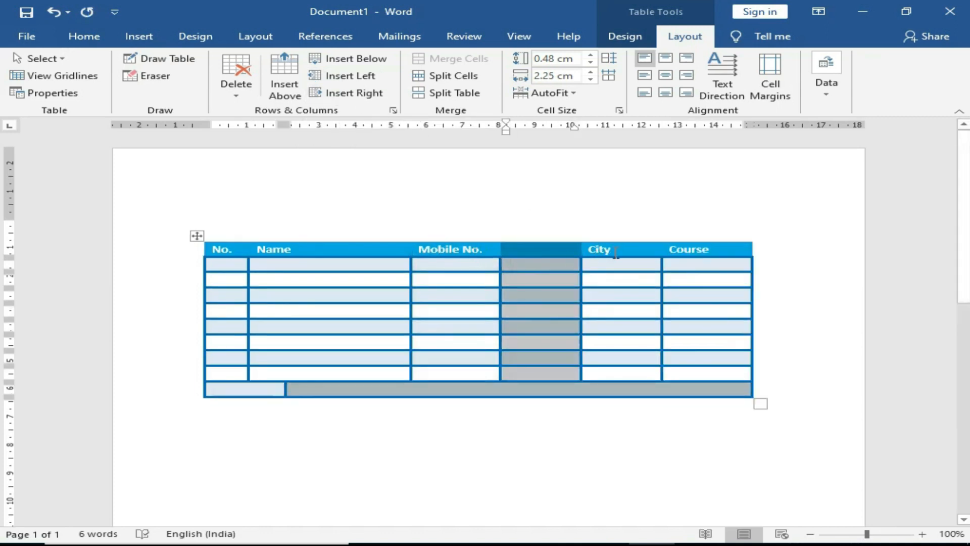
key(ctrl+z)
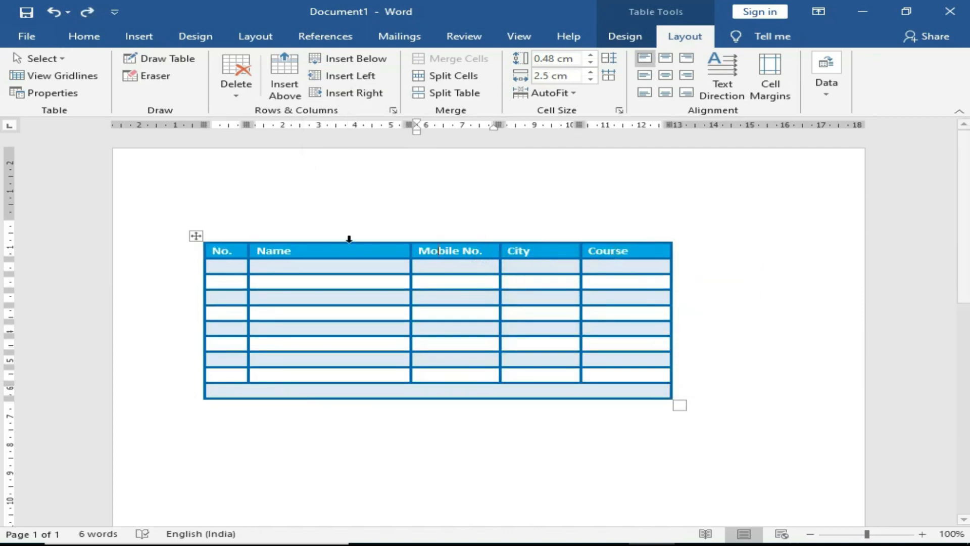
click(360, 78)
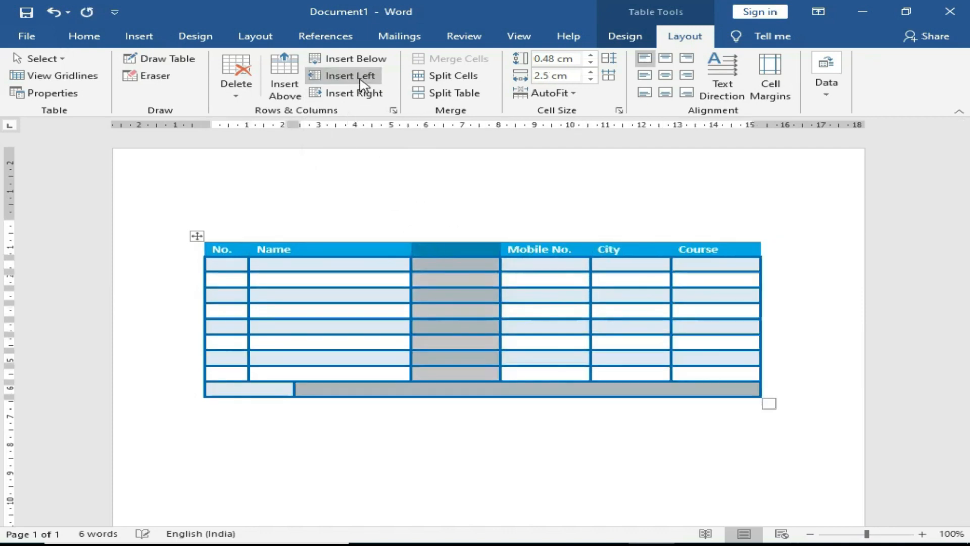
key(ctrl+z)
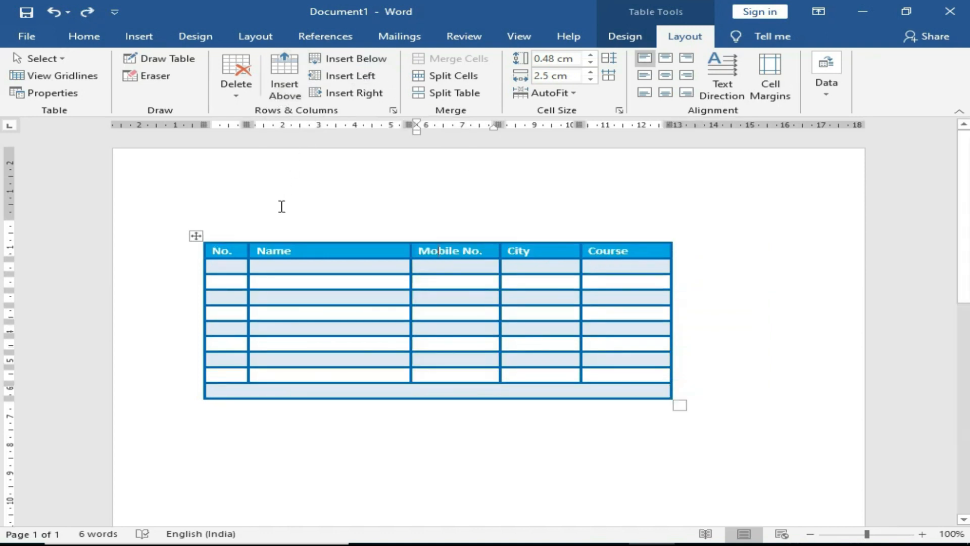
click(292, 255)
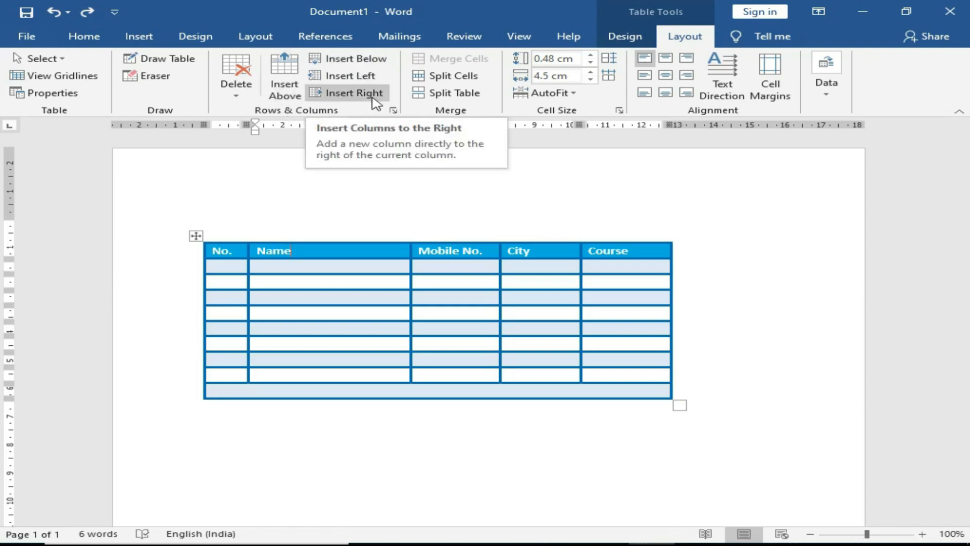
click(330, 279)
click(195, 236)
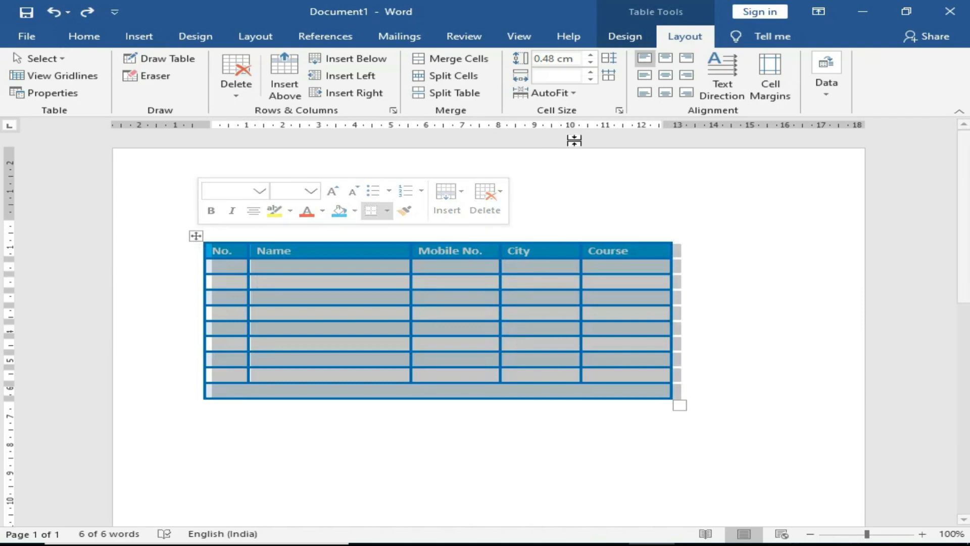
click(634, 40)
click(816, 87)
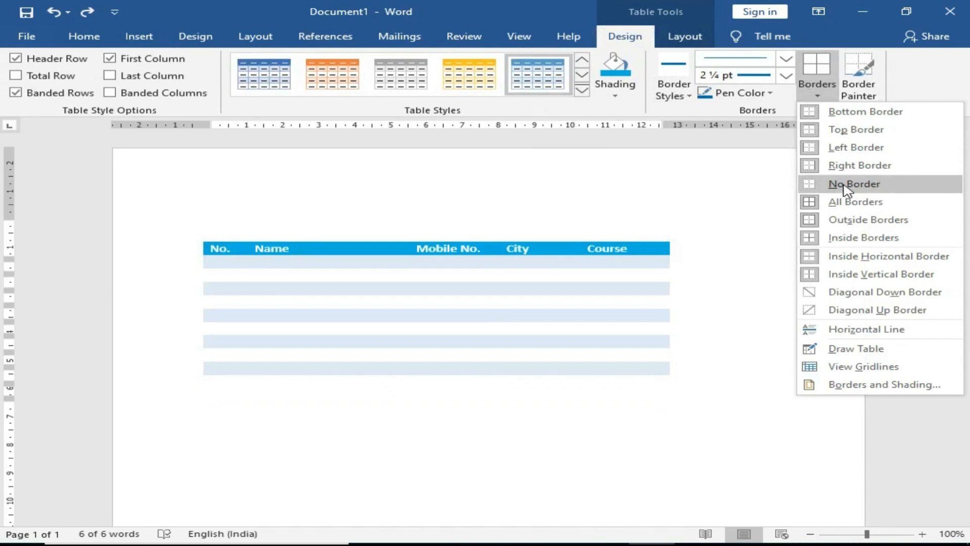
click(849, 190)
click(781, 263)
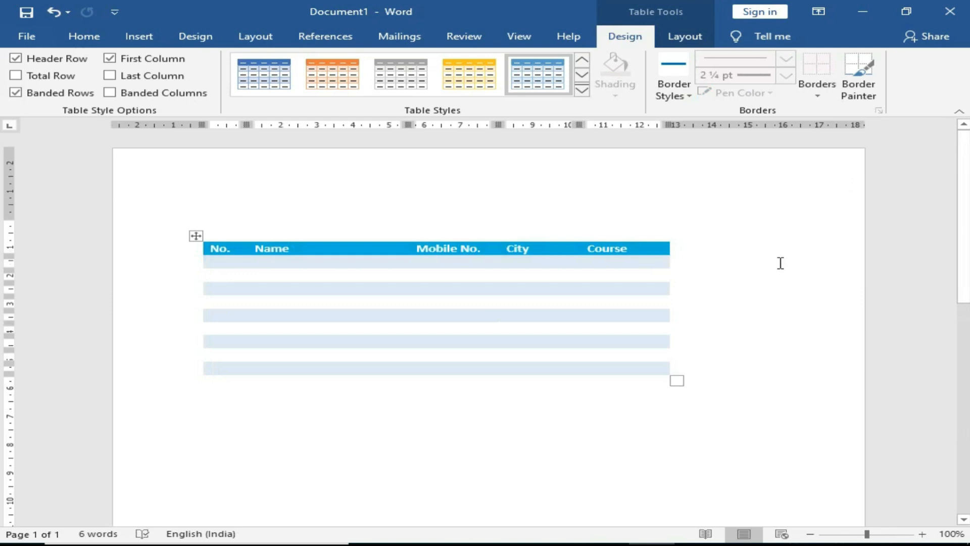
click(816, 95)
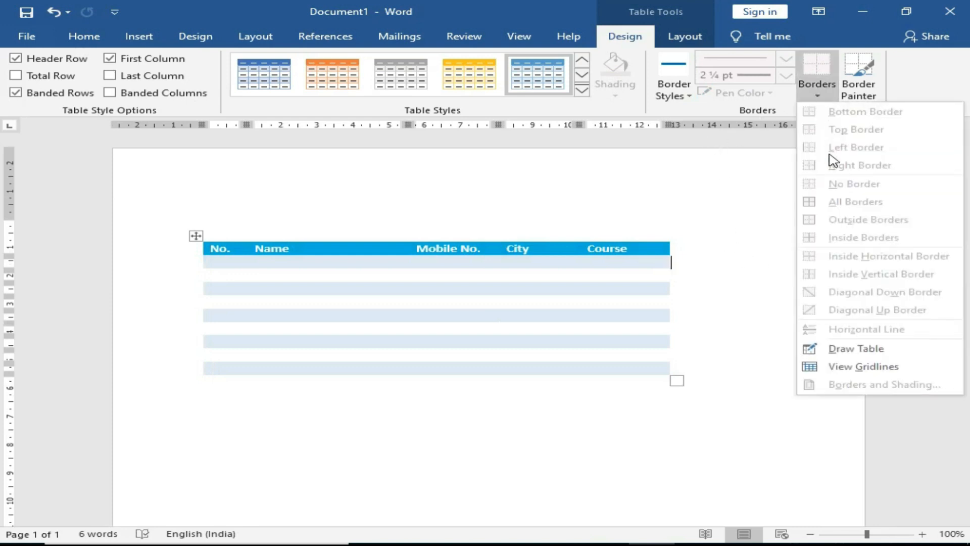
click(536, 260)
click(196, 235)
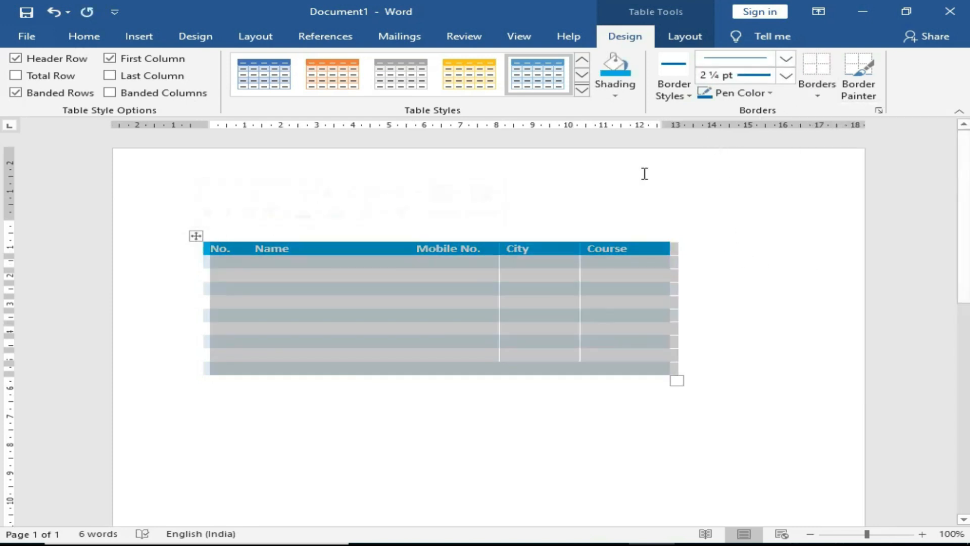
click(814, 98)
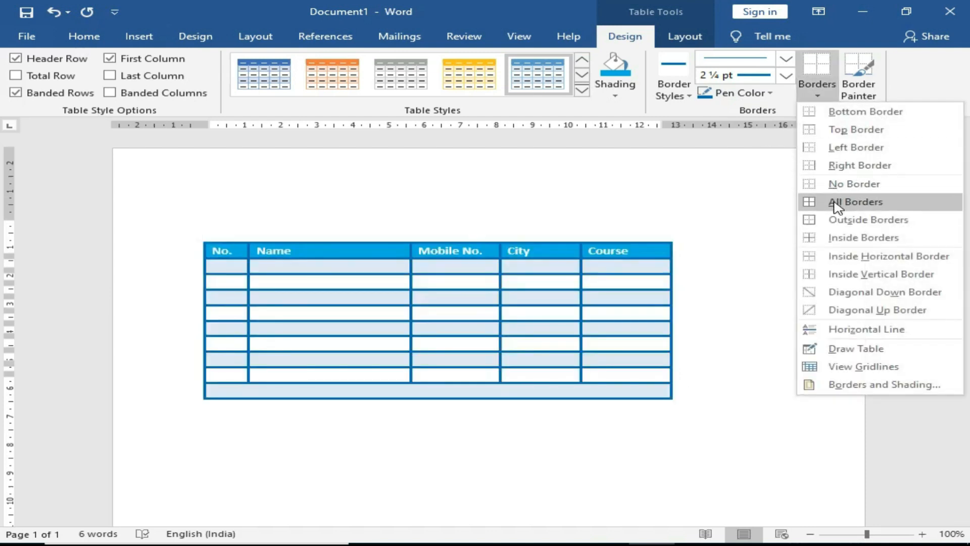
click(835, 203)
click(682, 40)
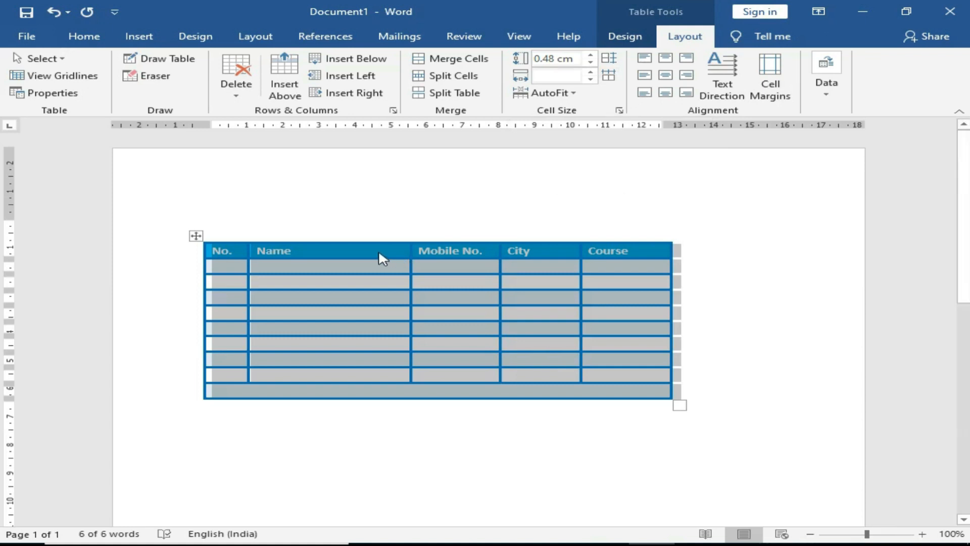
Step: Add an extra line to the Name header cell and select the whole header row
click(329, 254)
key(Return)
drag(643, 253, 356, 250)
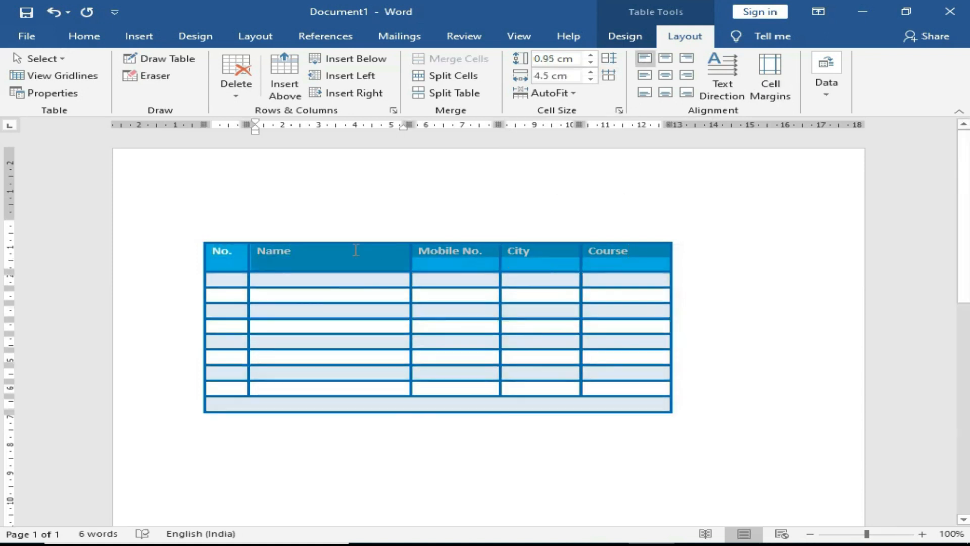
drag(235, 247, 223, 247)
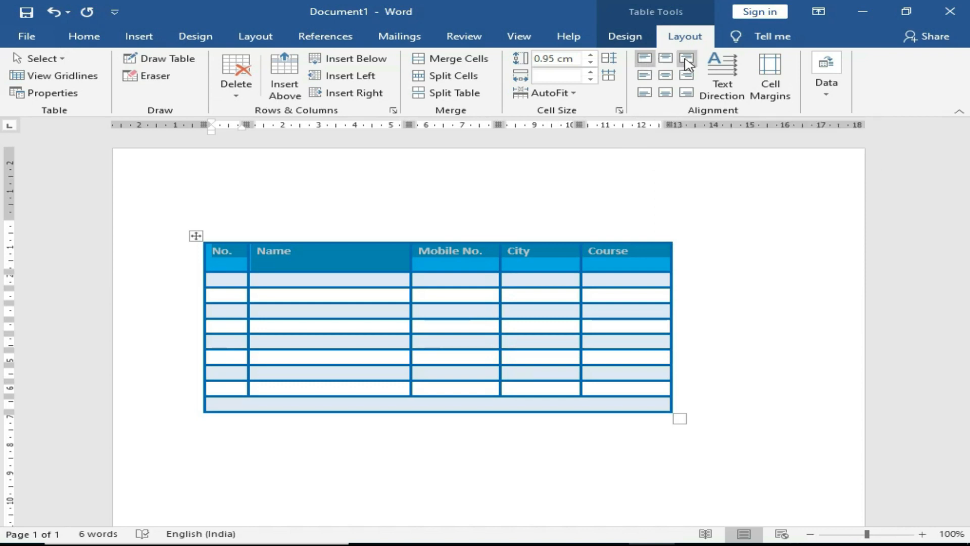
Step: Try each cell alignment on the header, settling on Align Center
click(687, 63)
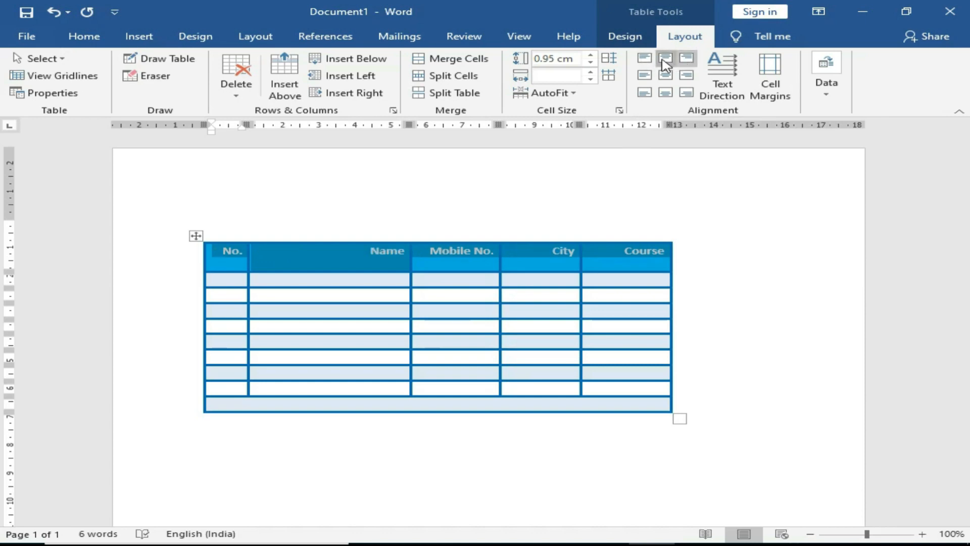
click(665, 62)
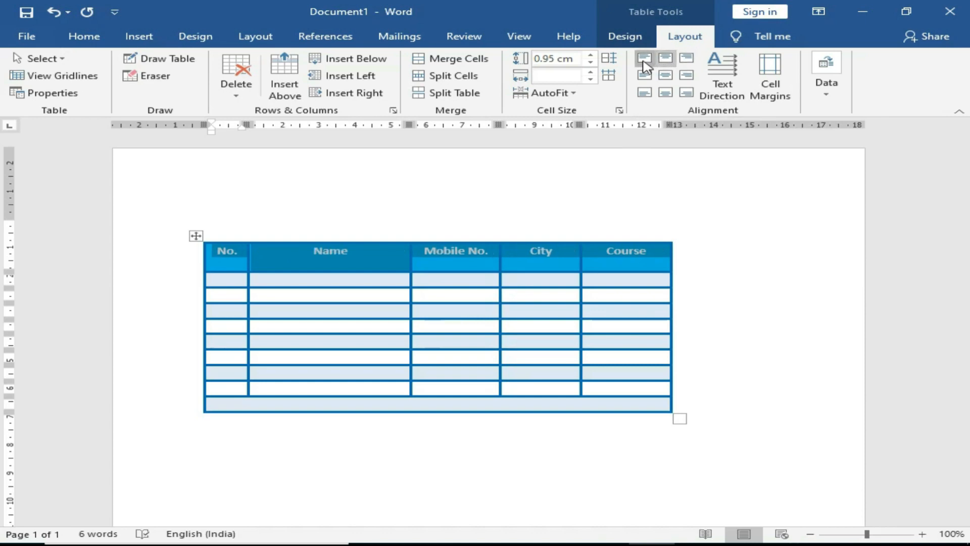
click(644, 59)
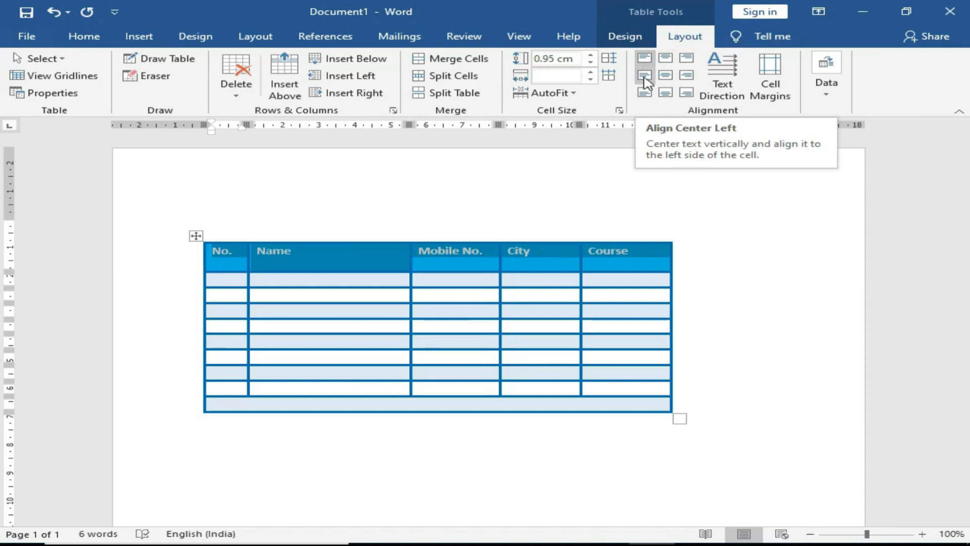
click(644, 78)
click(663, 77)
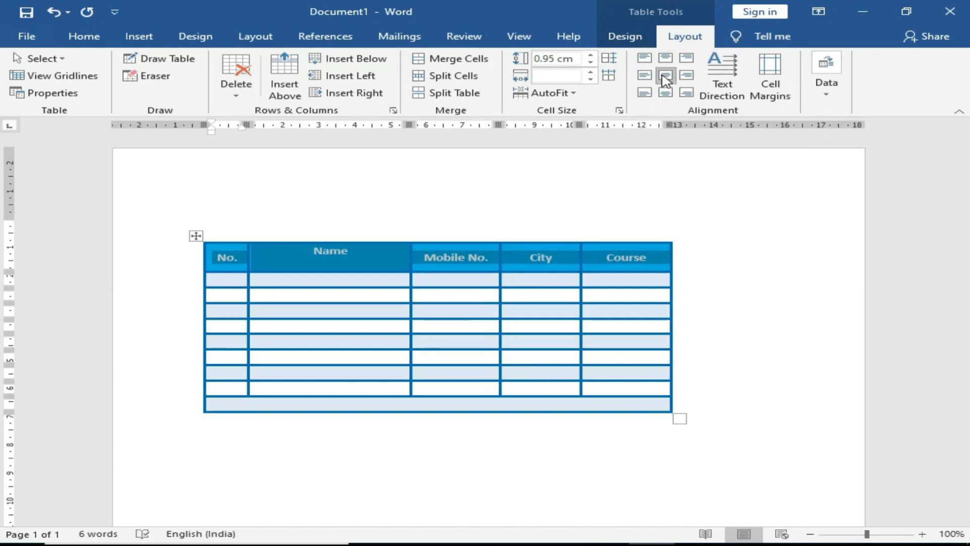
click(686, 75)
click(645, 93)
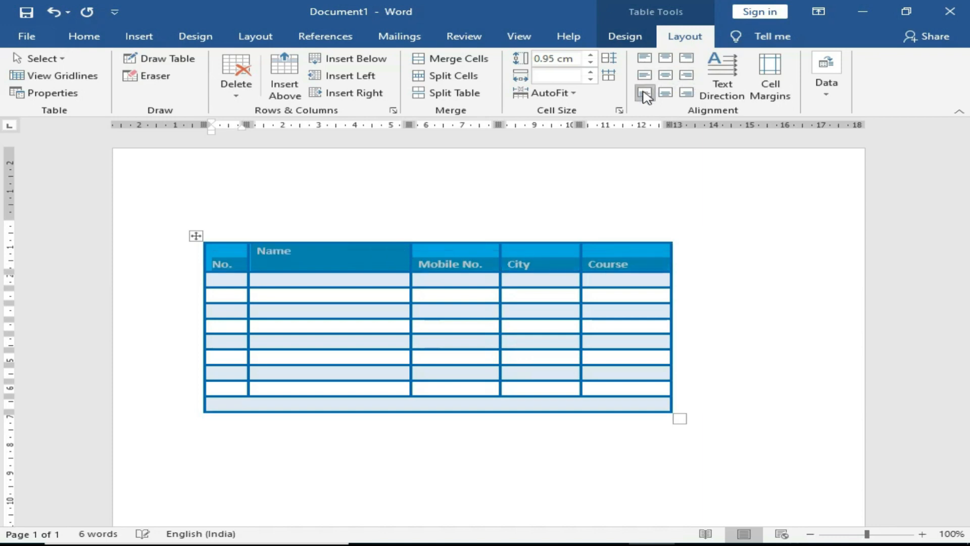
click(665, 93)
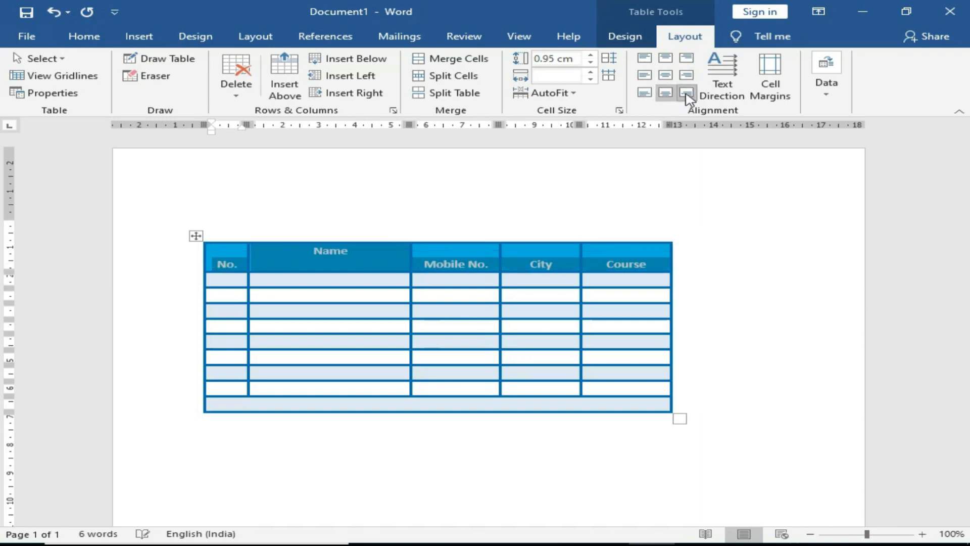
click(686, 93)
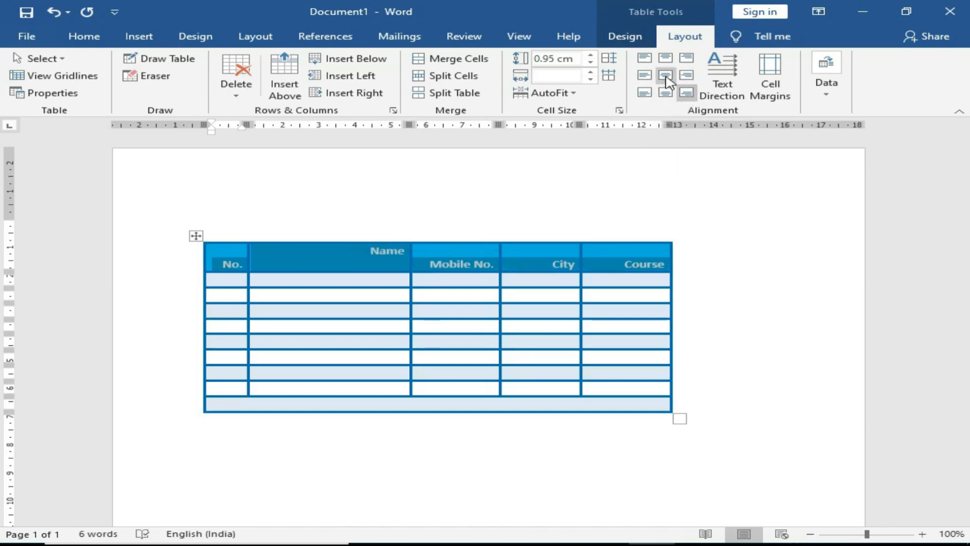
click(666, 76)
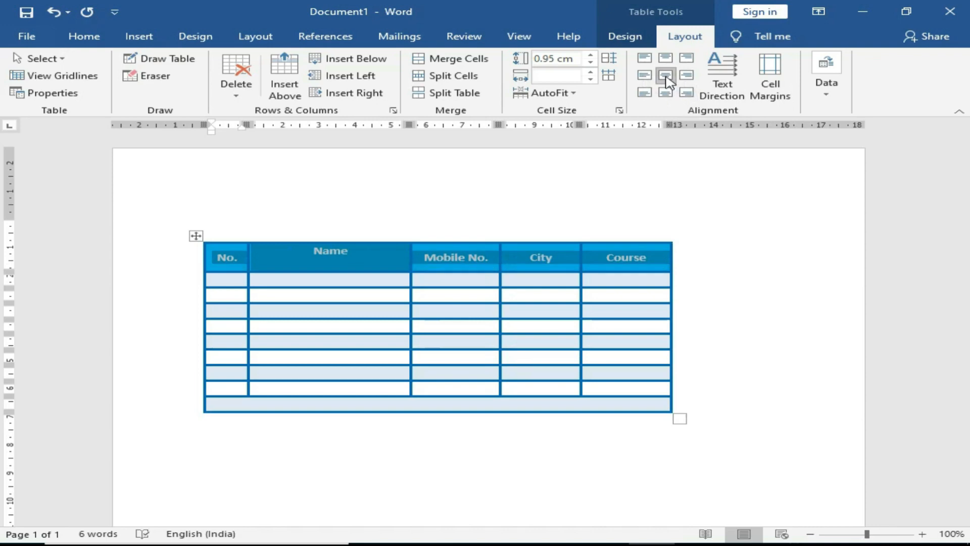
Step: Rotate the header text direction twice, then return it to horizontal
click(722, 83)
click(723, 84)
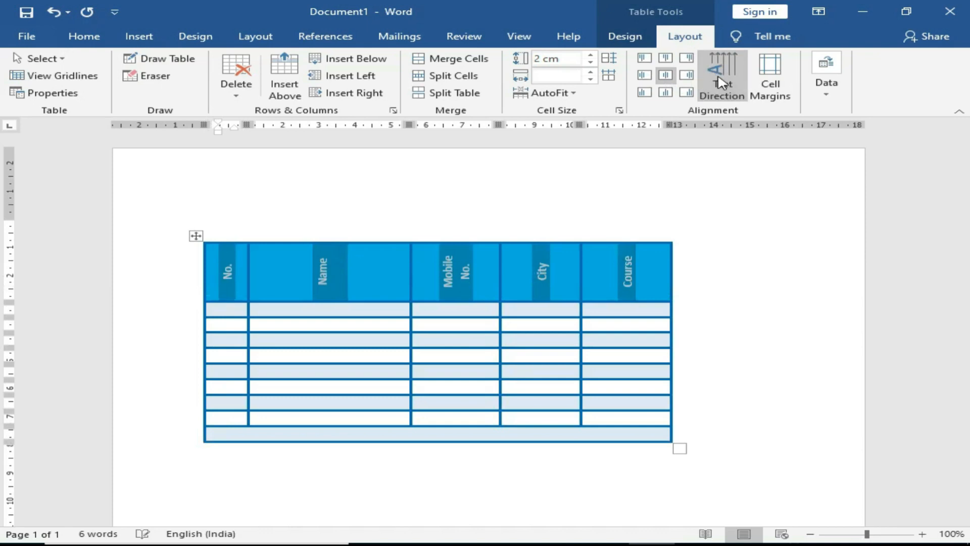
click(723, 83)
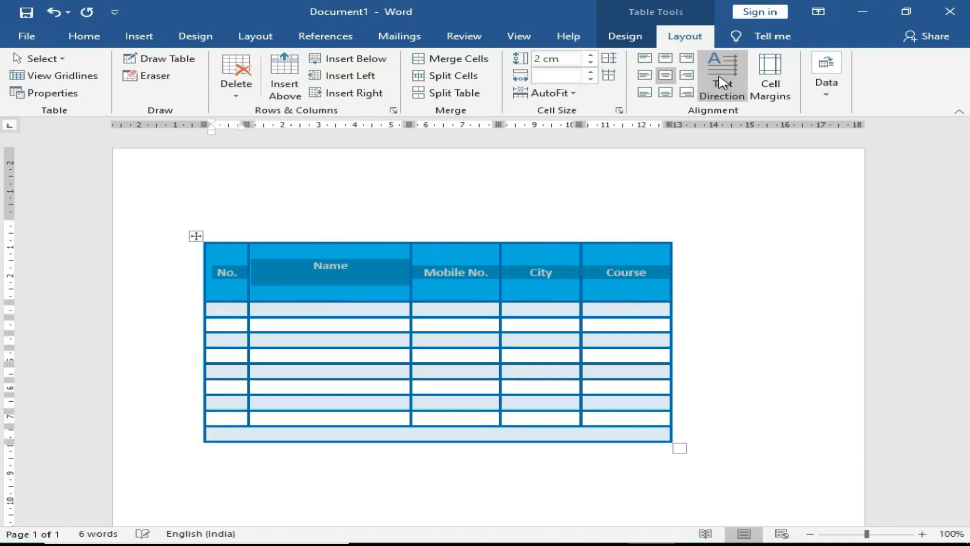
click(420, 355)
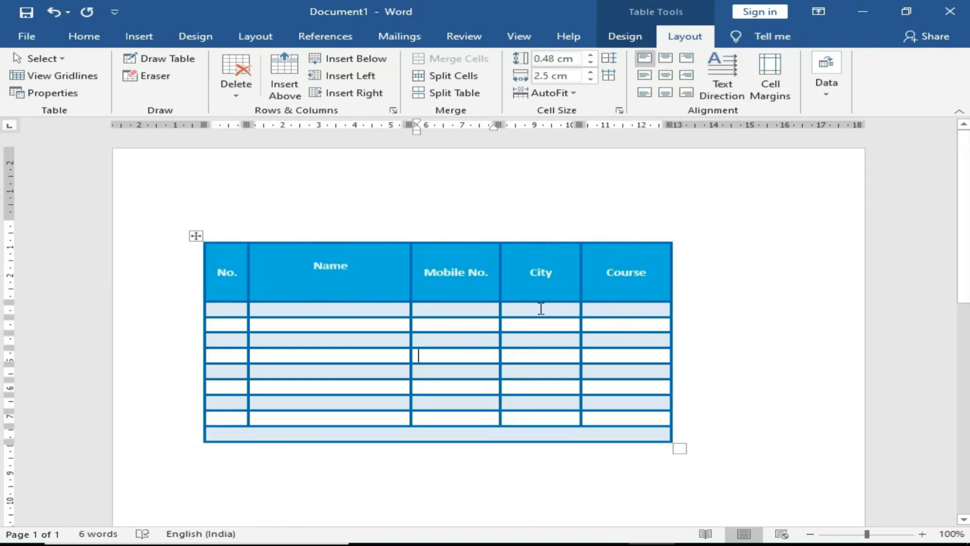
Step: Enter fees 1000, 3000, 4000 and 5000 down the Course column
click(622, 311)
text(1000)
key(Down)
text(3000)
key(Down)
text(4000)
key(Down)
text(5000)
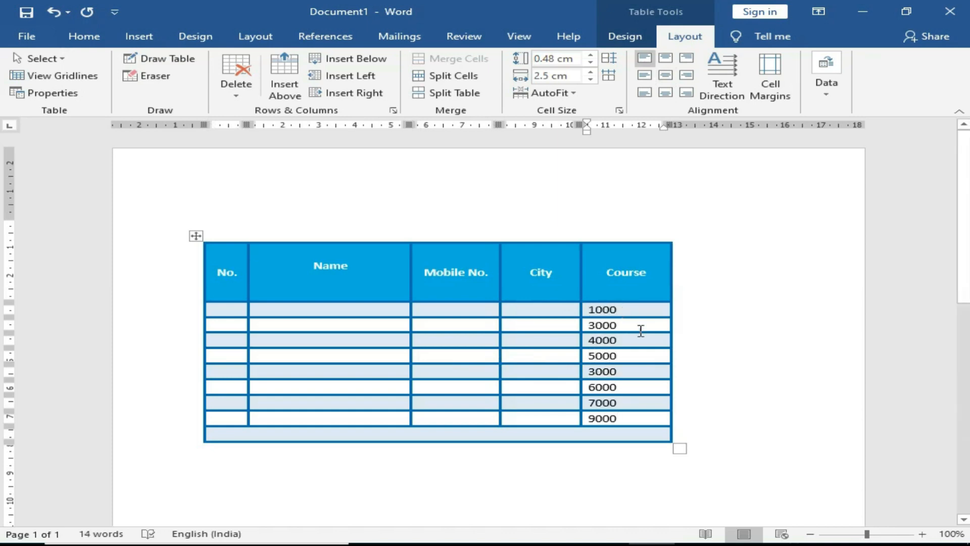
Step: Insert a =SUM(ABOVE) formula in the bottom row, totalling 38000
click(606, 436)
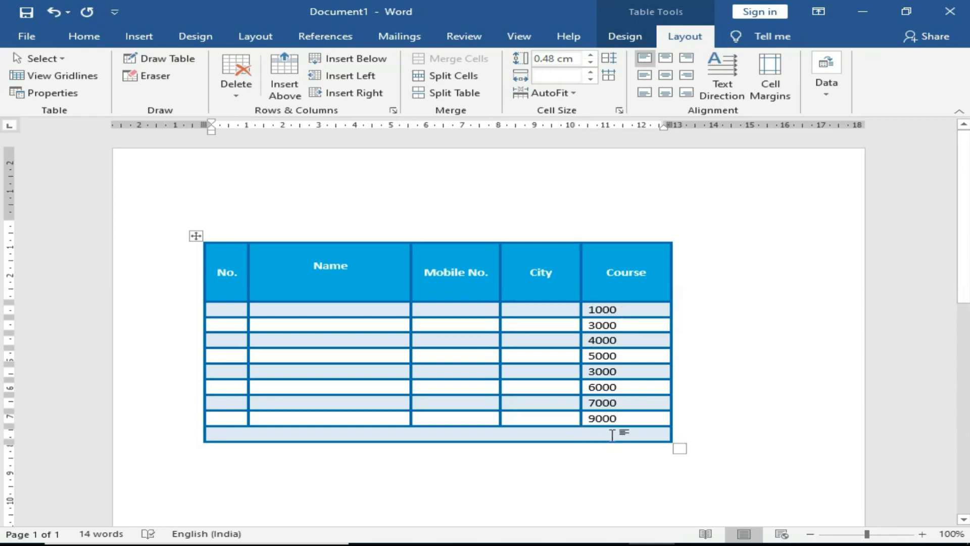
click(829, 96)
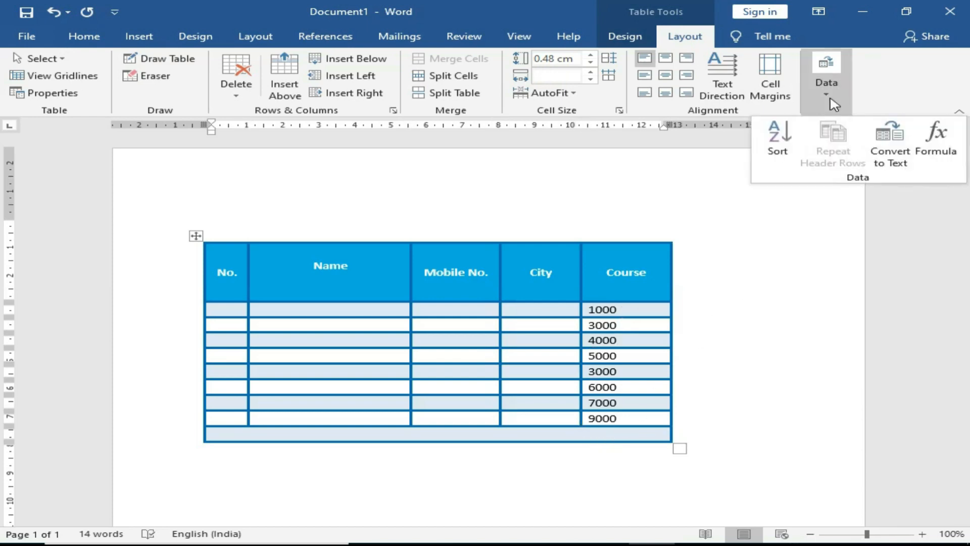
click(934, 158)
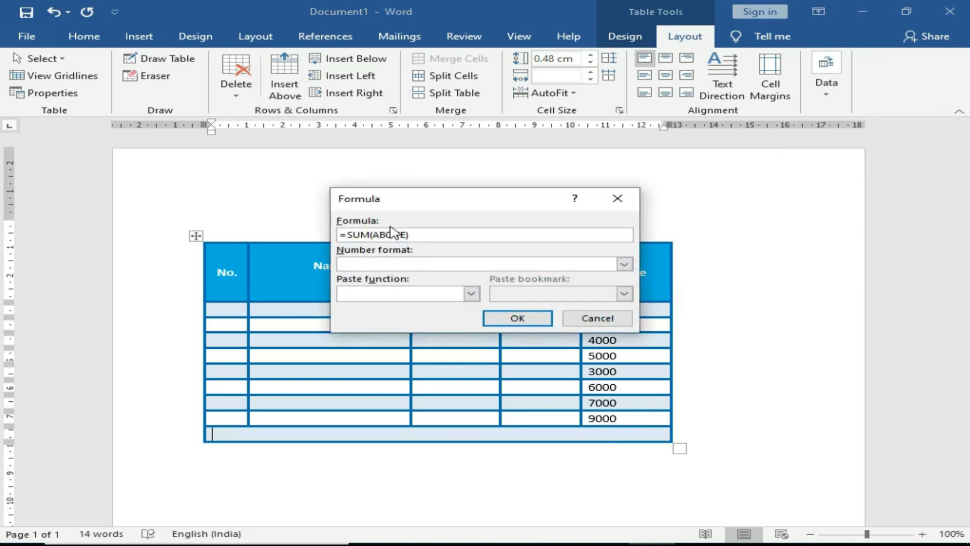
click(503, 321)
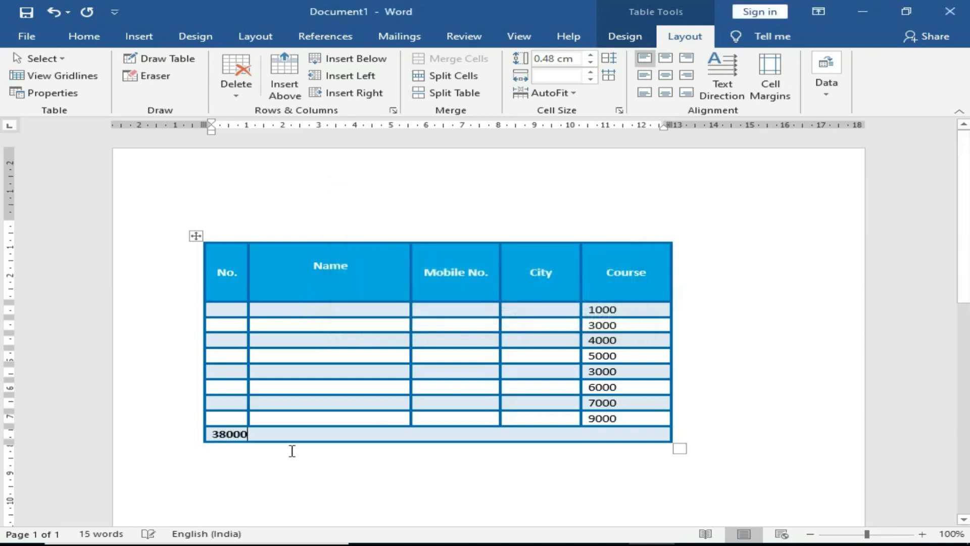
Step: Right-align the 38000 total in the bottom row
double_click(231, 435)
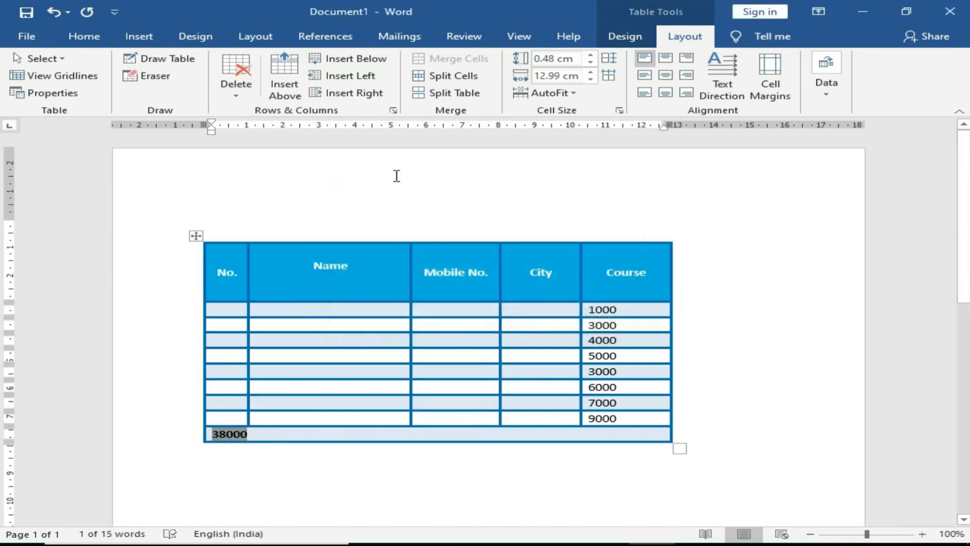
click(686, 75)
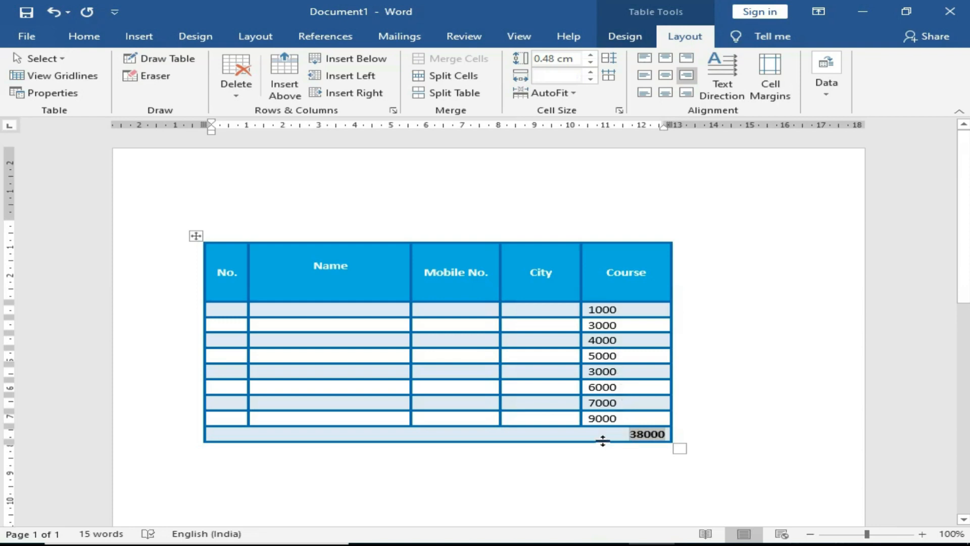
click(832, 106)
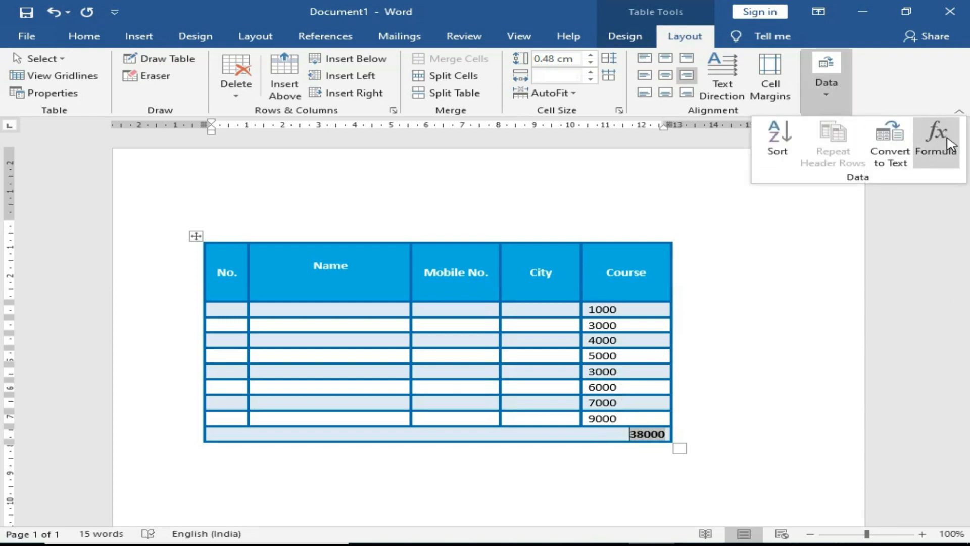
click(613, 374)
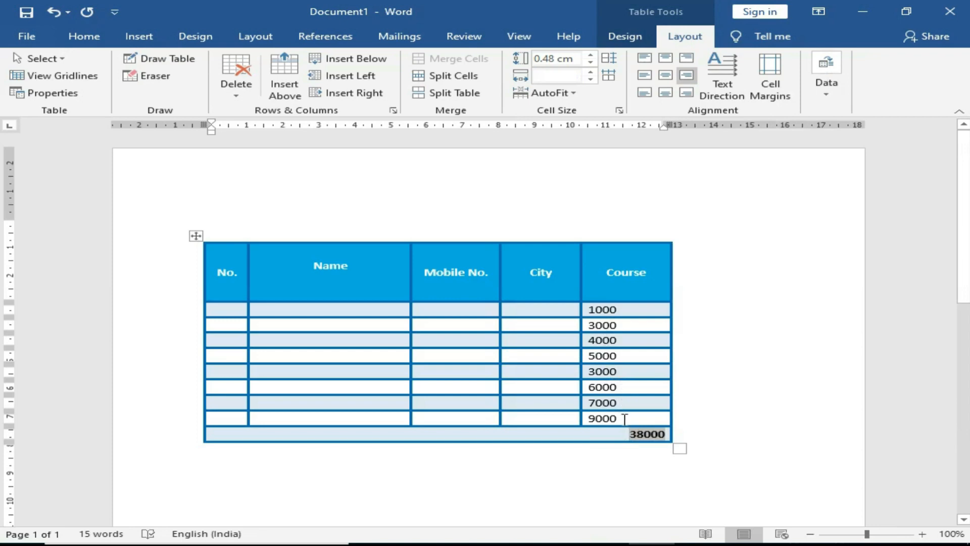
drag(624, 420, 594, 312)
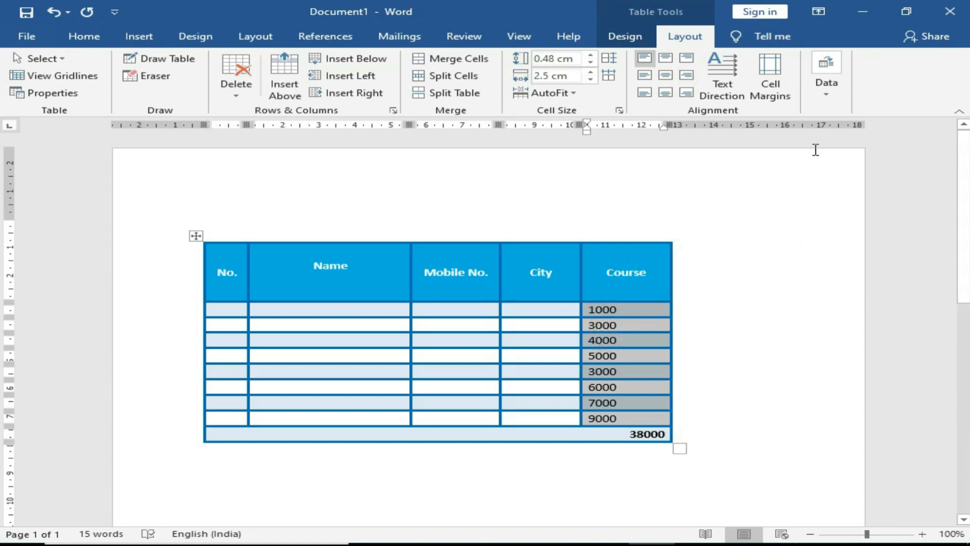
Step: Try sorting the selected Course values and dismiss the resulting error message
click(831, 94)
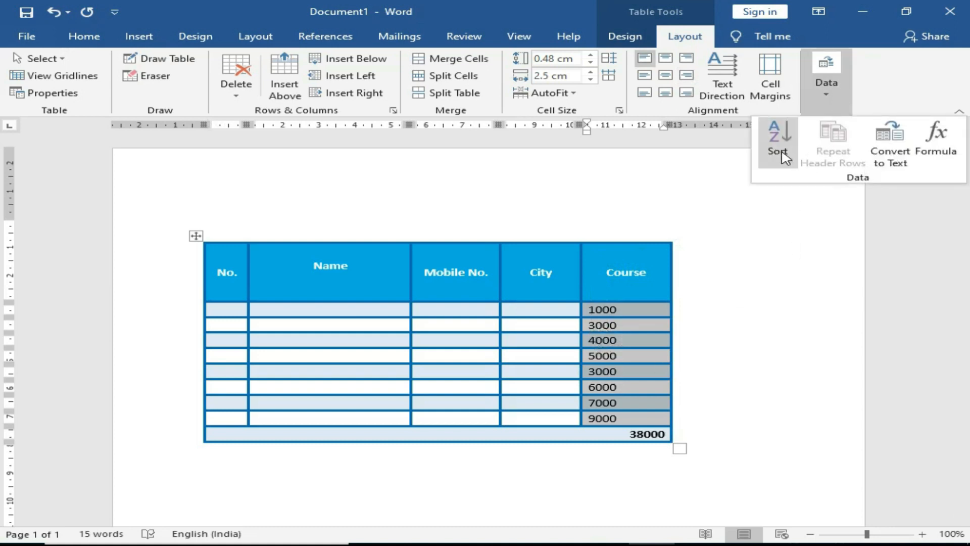
click(778, 146)
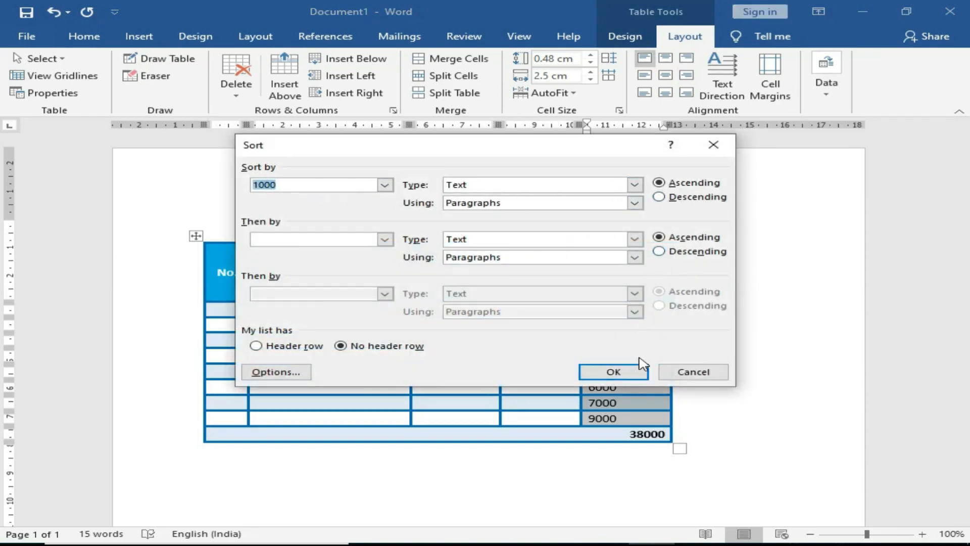
click(616, 372)
click(514, 324)
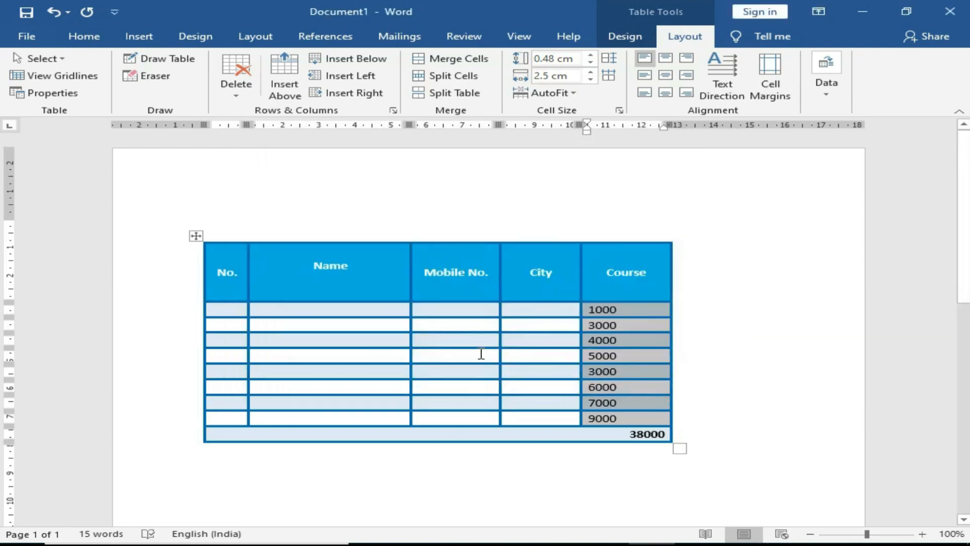
Step: Enter 1 in the first No. cell and type a student name into each Name cell
click(229, 310)
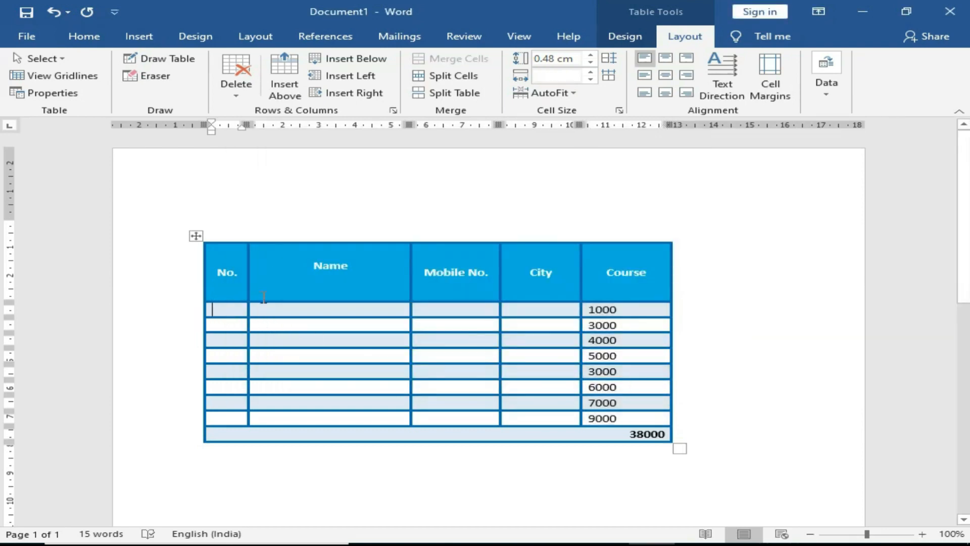
text(1)
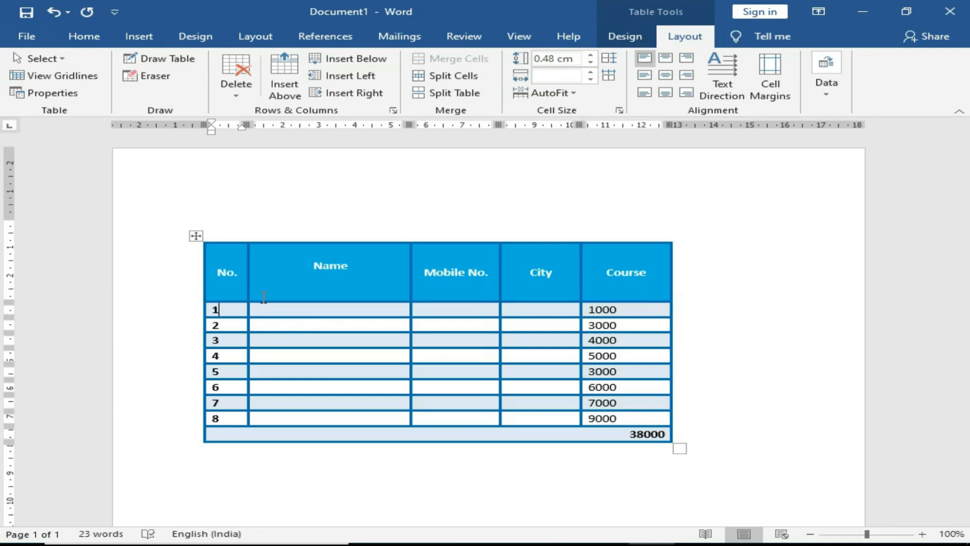
key(Tab)
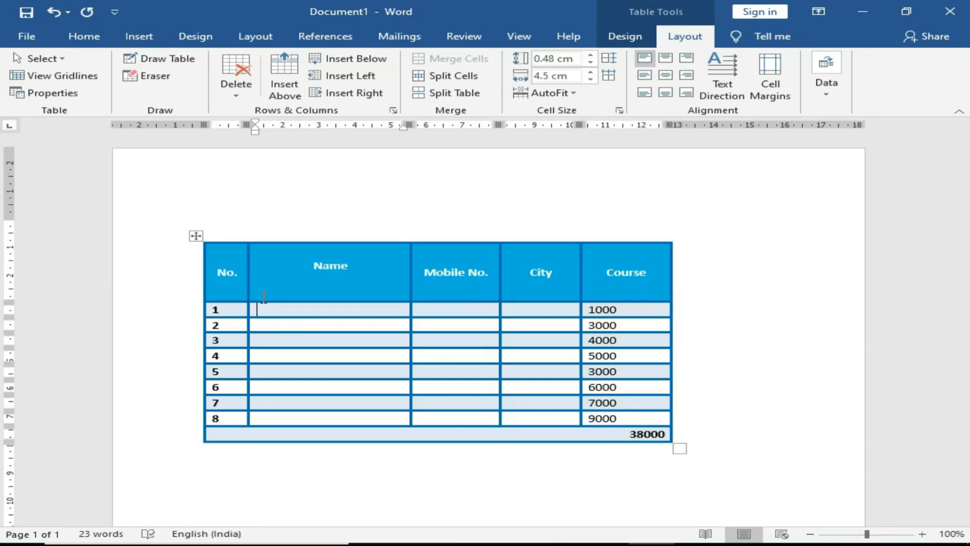
text(Seeta)
key(Down)
text(Geeta)
text(Ram)
key(Down)
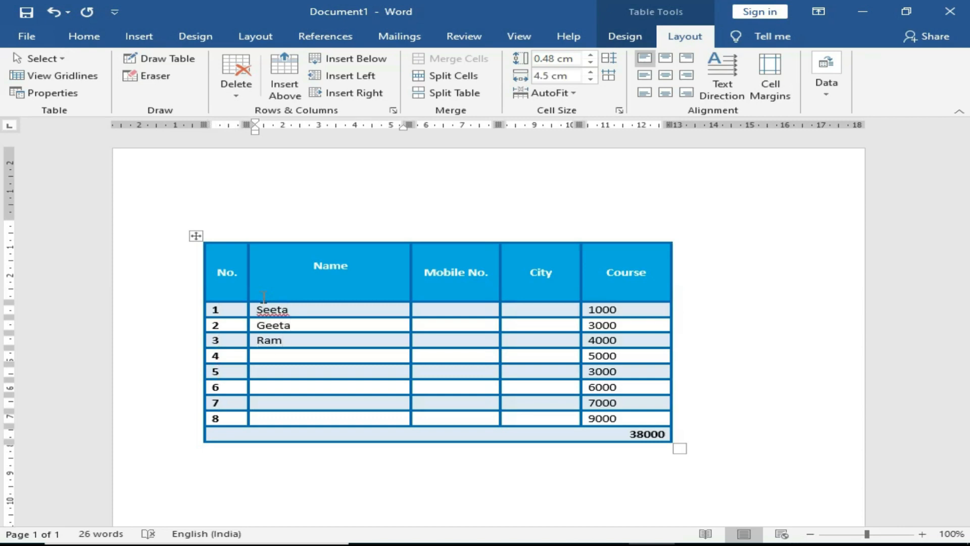
text(Sunil)
text(Anil)
key(Down)
text(Mohan)
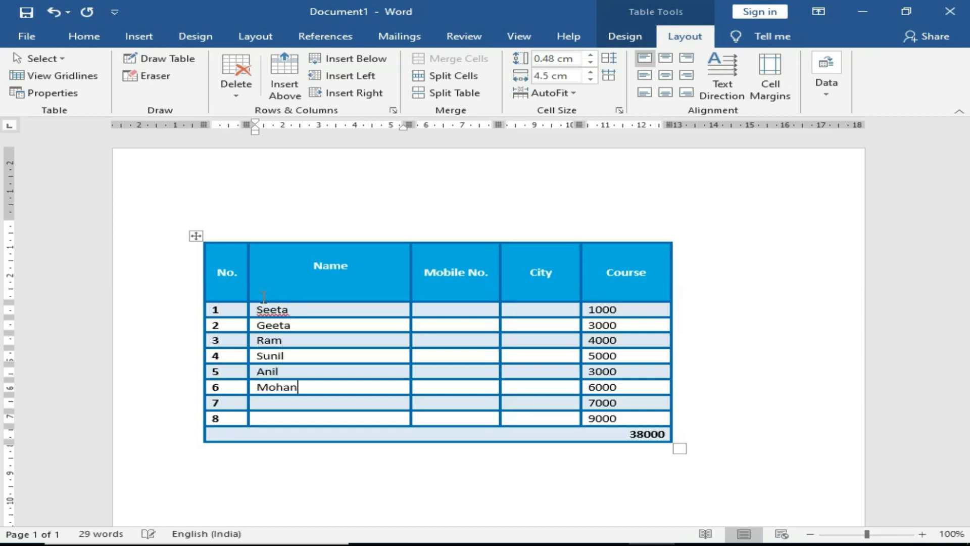
text(Baban)
key(Down)
text(Mangesh)
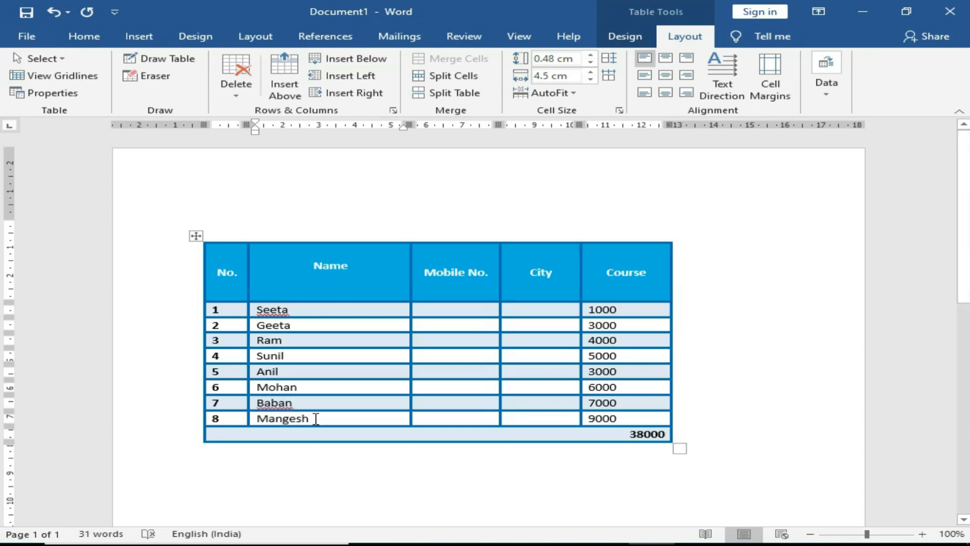
drag(314, 420, 266, 295)
Step: Sort the table rows by Column 2 ascending so names run alphabetically
click(826, 80)
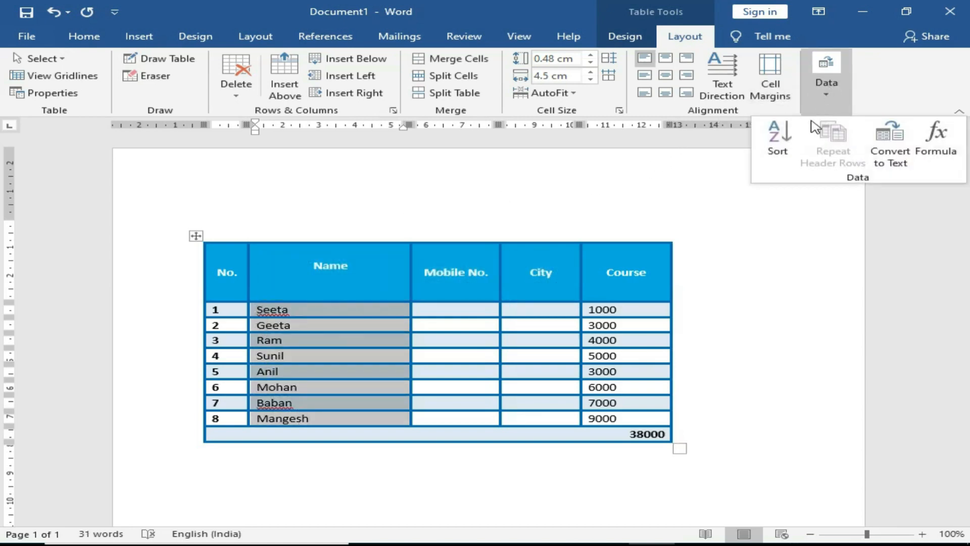
click(789, 144)
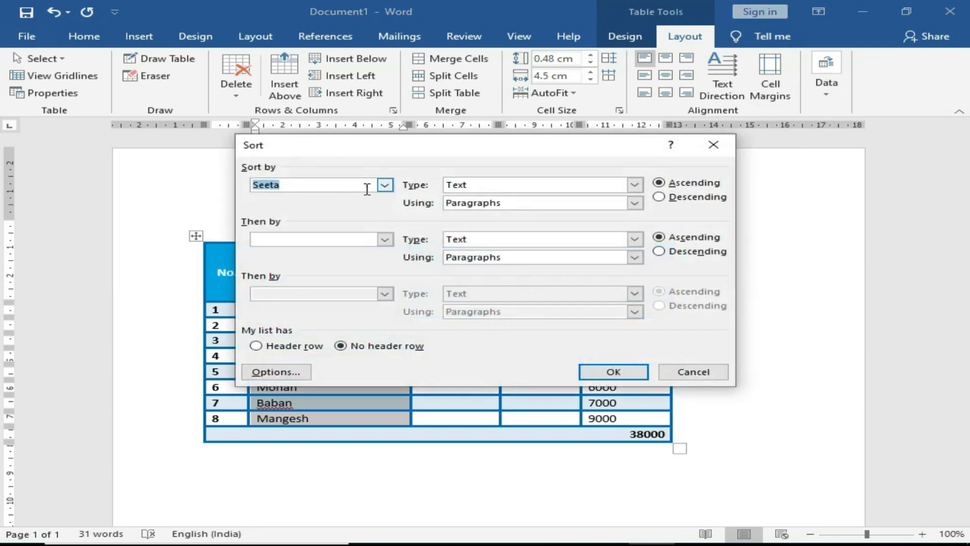
click(386, 185)
click(290, 199)
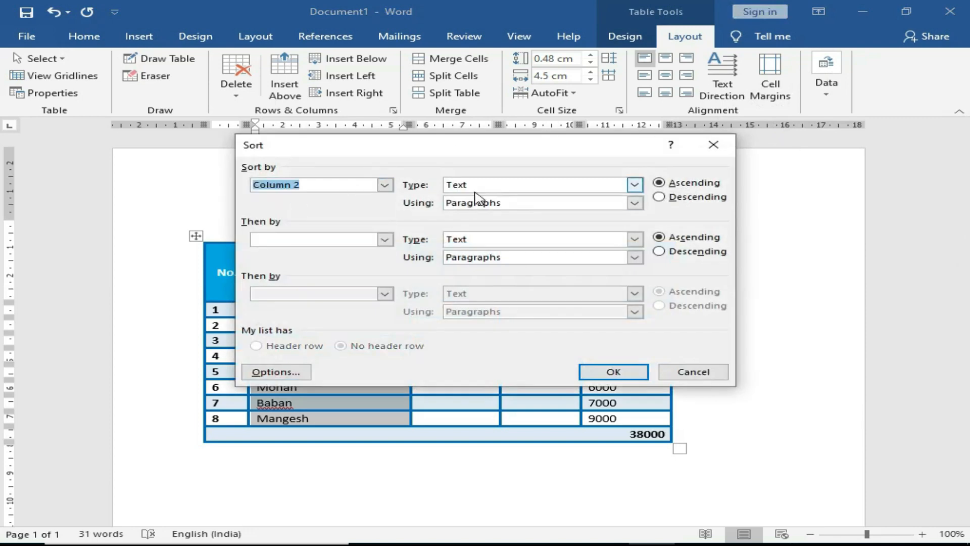
click(588, 371)
click(322, 471)
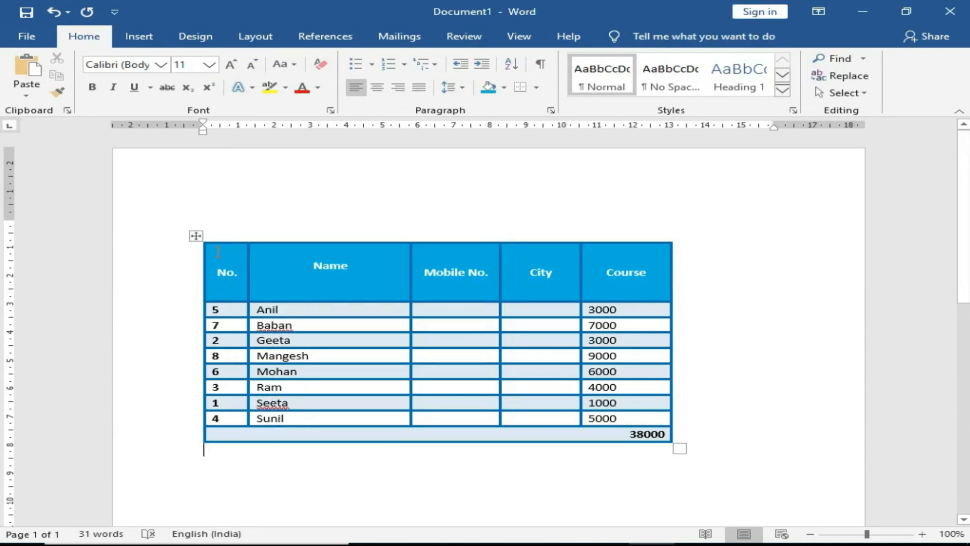
drag(211, 257, 229, 418)
Step: Sort the table by the No. column as numbers ascending, restoring order 1 to 8
click(685, 36)
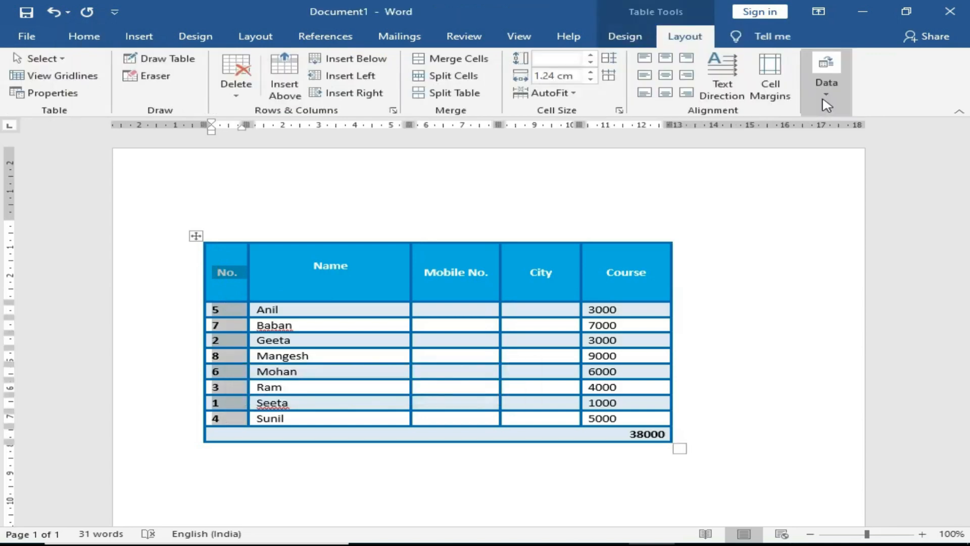
click(826, 70)
click(759, 143)
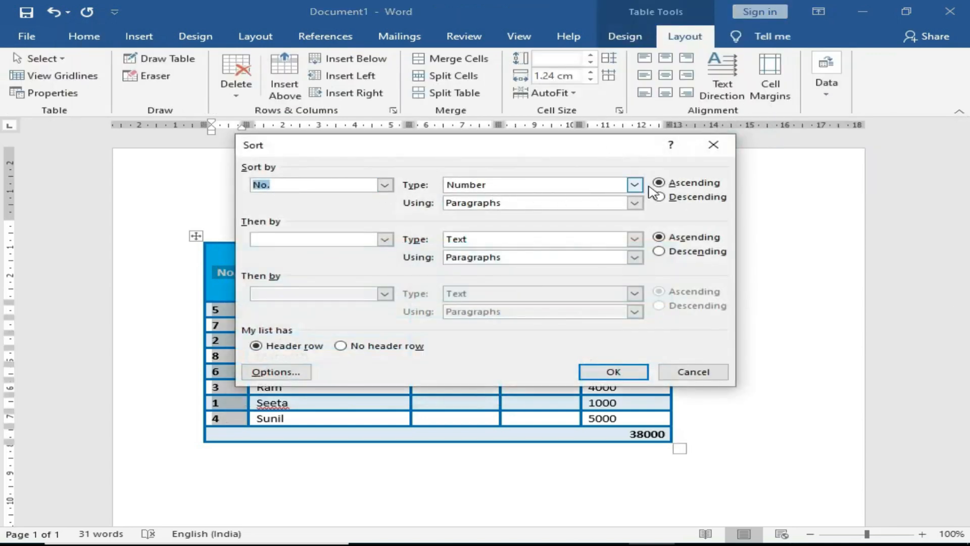
click(598, 379)
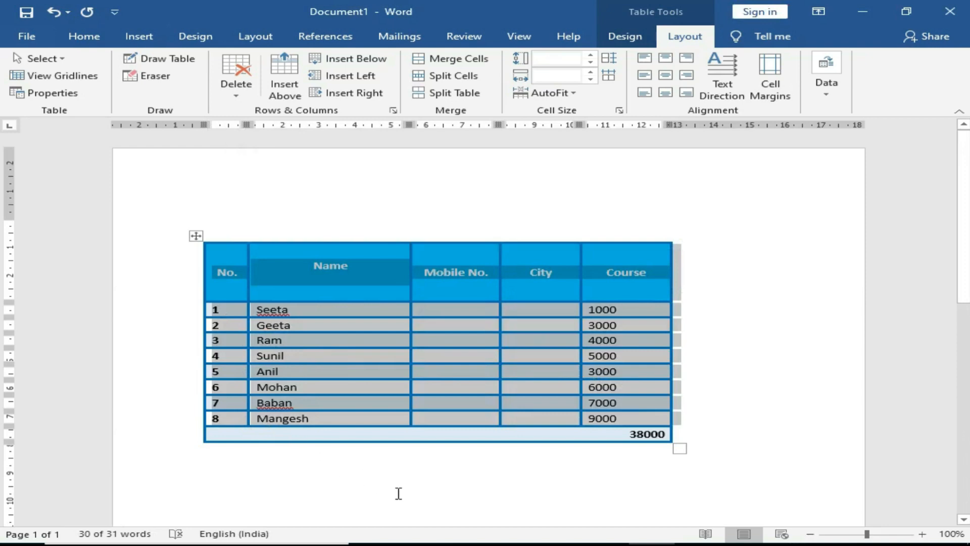
click(547, 450)
drag(592, 310, 606, 420)
Step: Sort the table rows by Column 5 ascending, lowest Course amount first
click(684, 36)
click(828, 93)
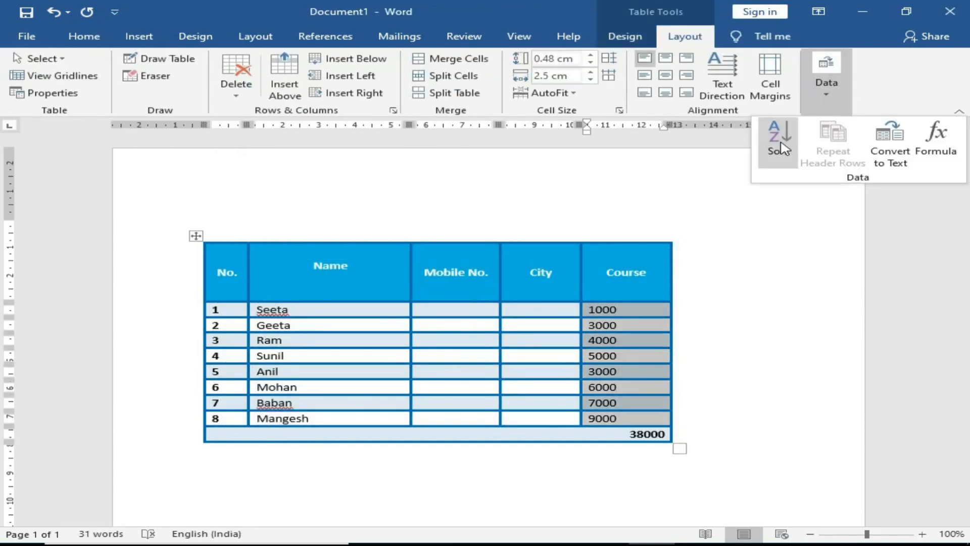
click(783, 143)
click(385, 184)
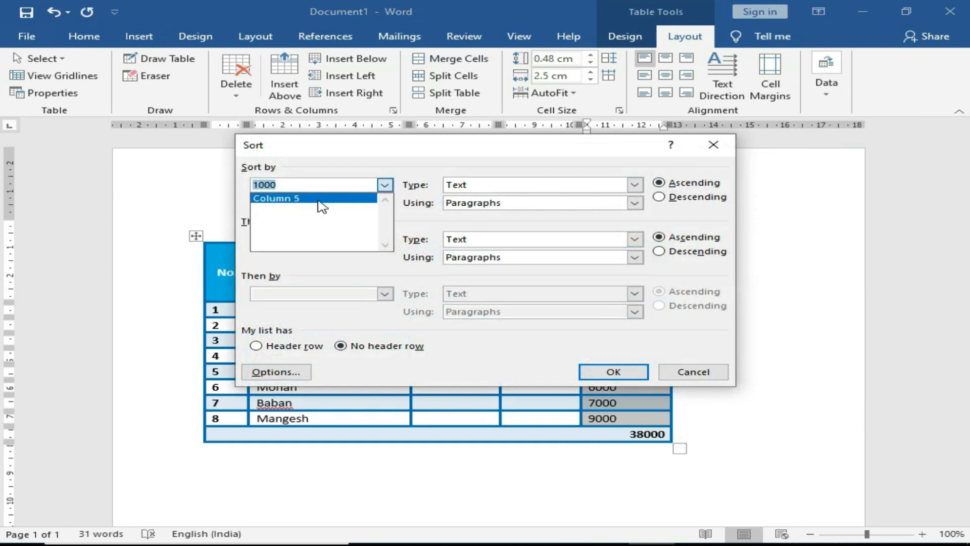
click(321, 203)
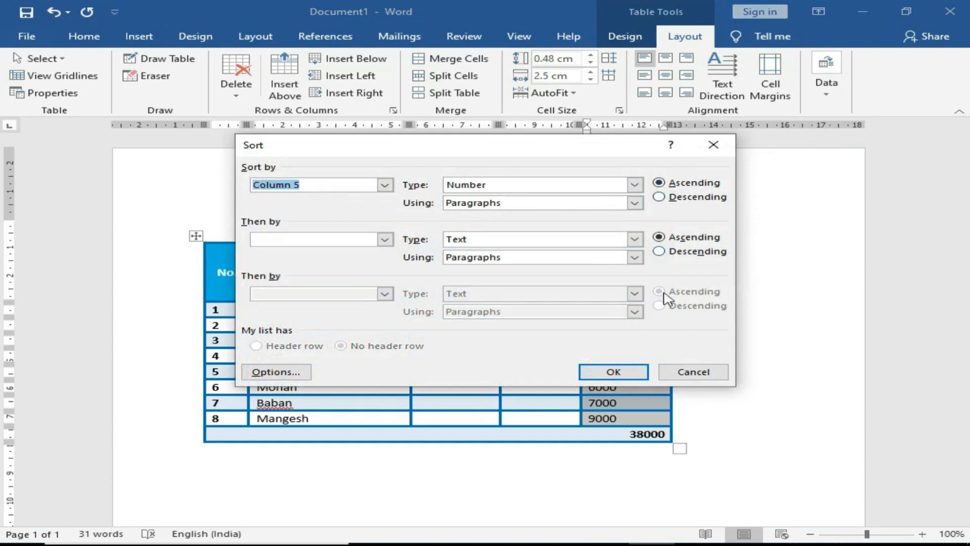
click(632, 372)
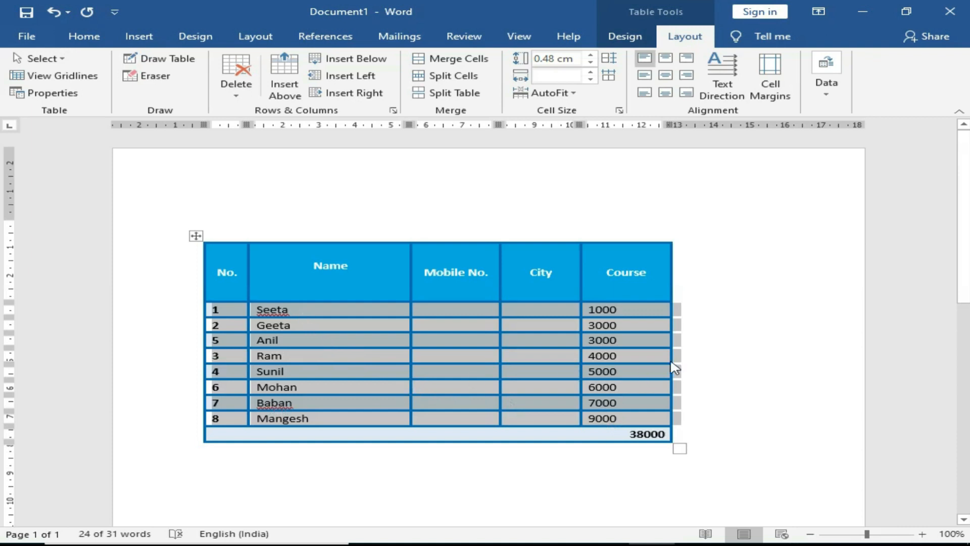
click(716, 364)
click(826, 83)
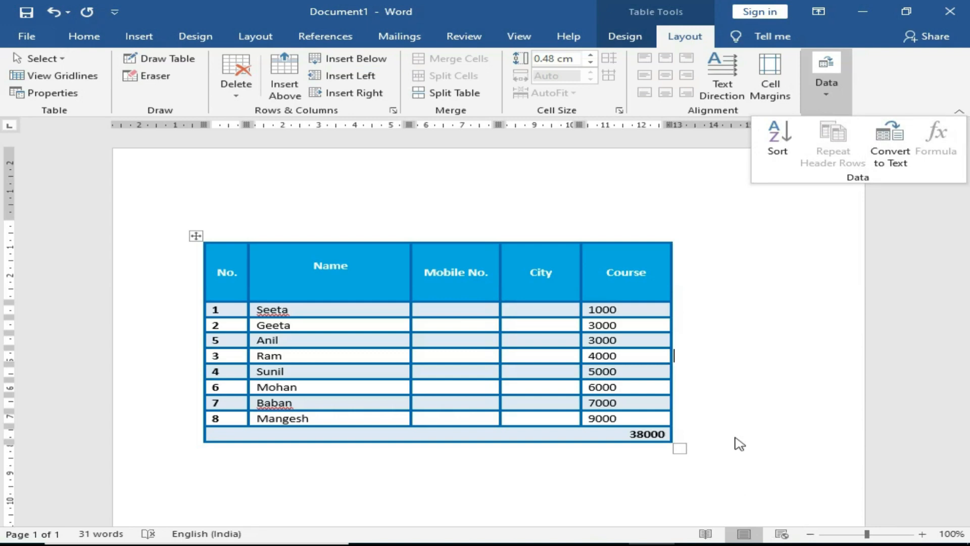
click(640, 44)
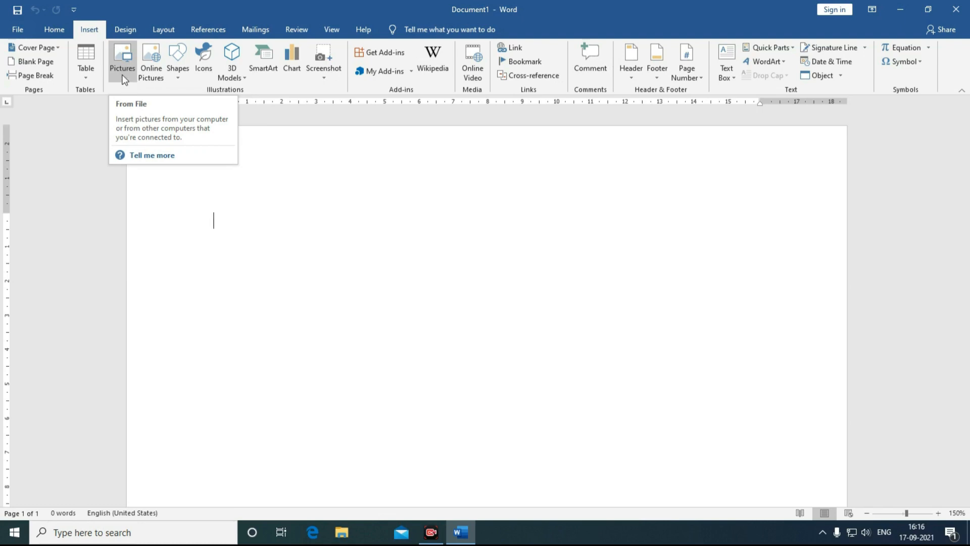
Step: Type =rand() on the blank page to generate five paragraphs of sample text
click(123, 71)
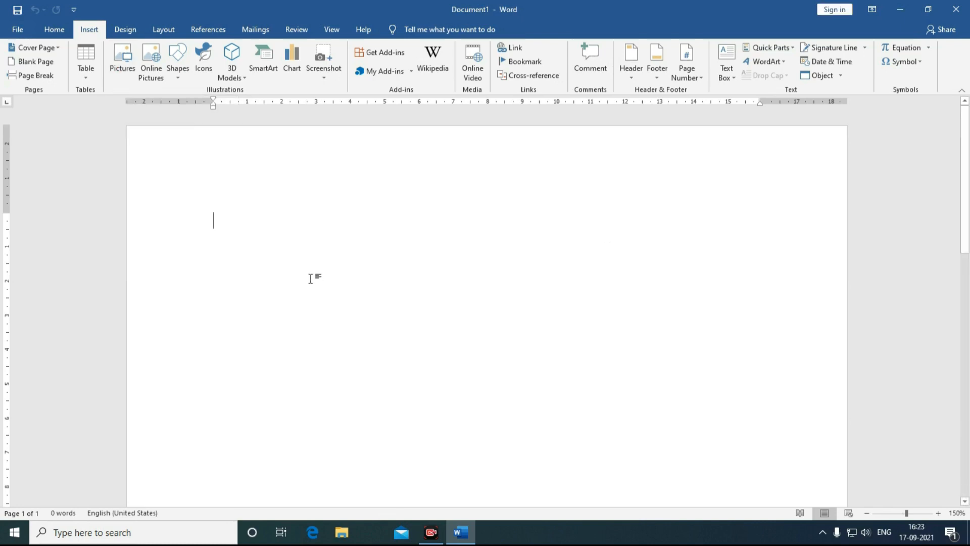
text(=ra)
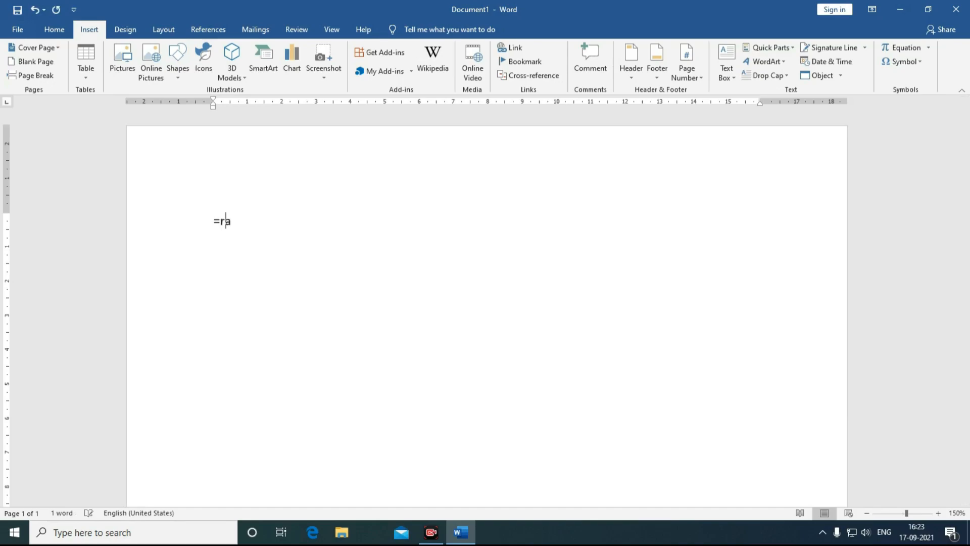
text(nd())
key(Return)
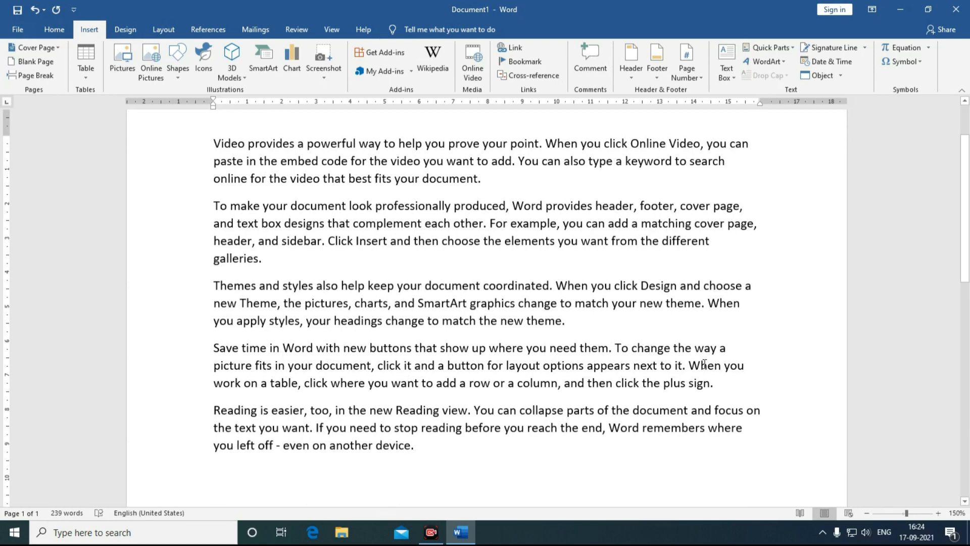
Step: Insert the picture baby-6578335_1920 from E:\Photo below the sample text
click(110, 66)
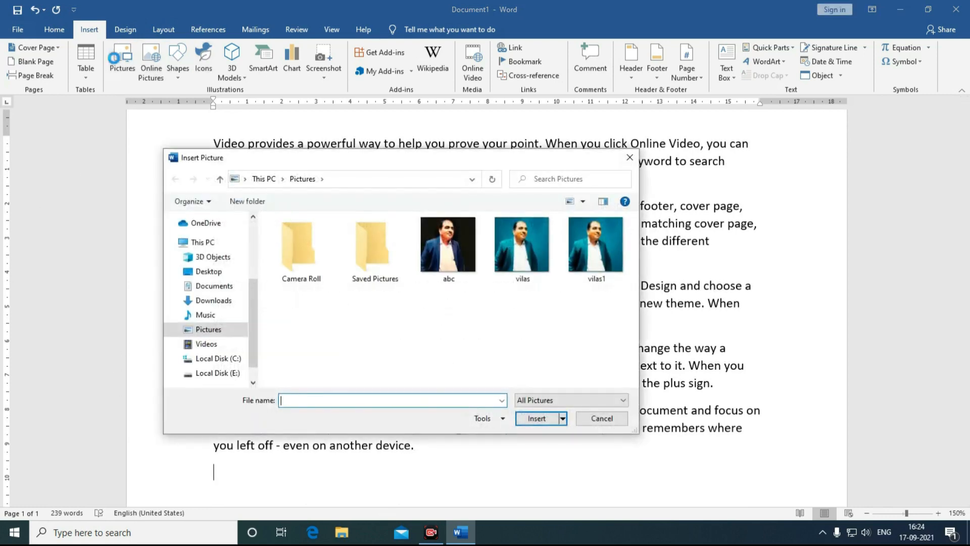
click(215, 358)
click(217, 373)
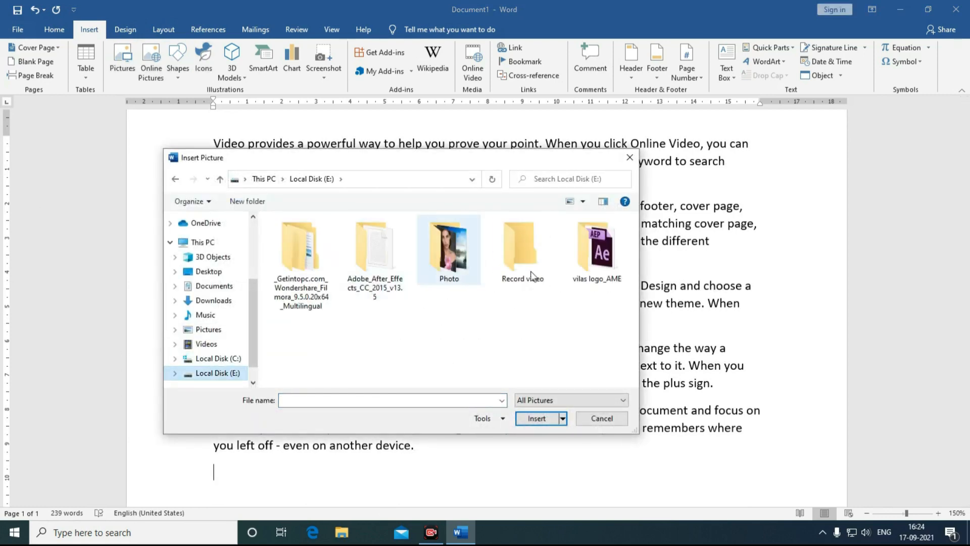
double_click(453, 255)
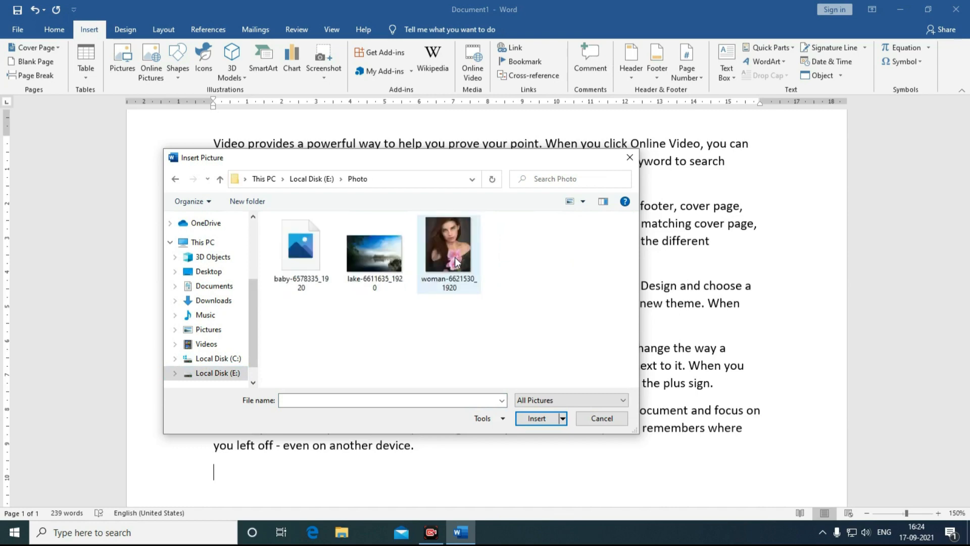
click(297, 265)
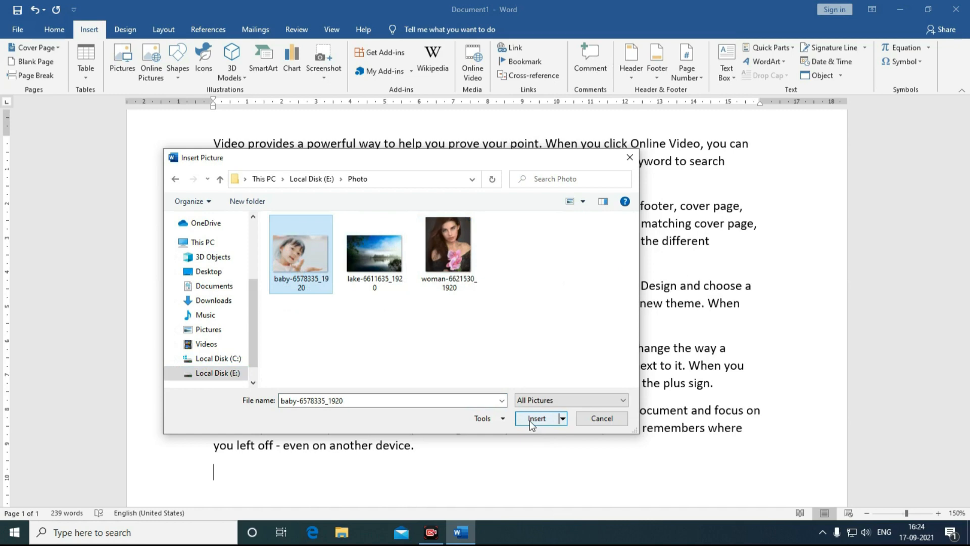
click(529, 420)
scroll(490, 373, down, 4)
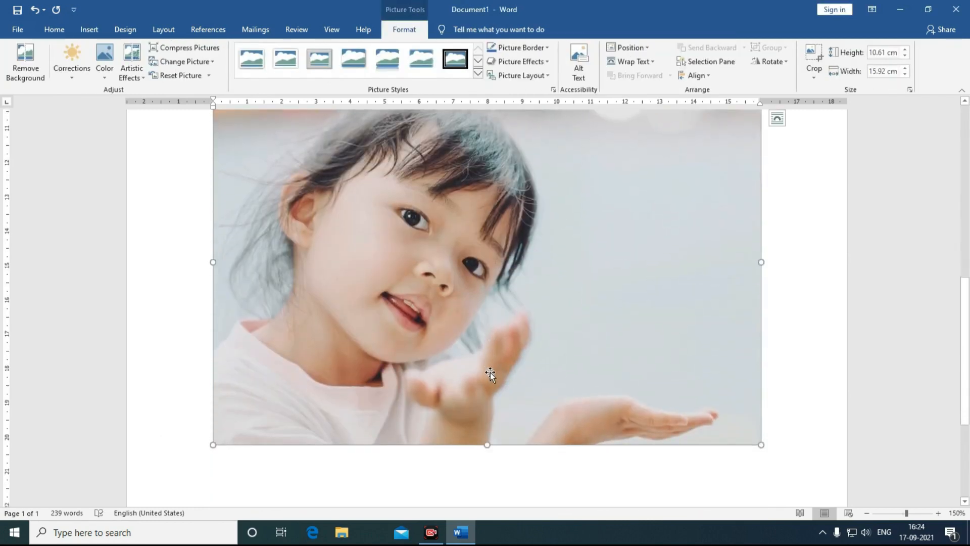
Step: Resize the baby photo proportionally to 6.31 cm high by 9.47 cm wide
scroll(577, 392, up, 3)
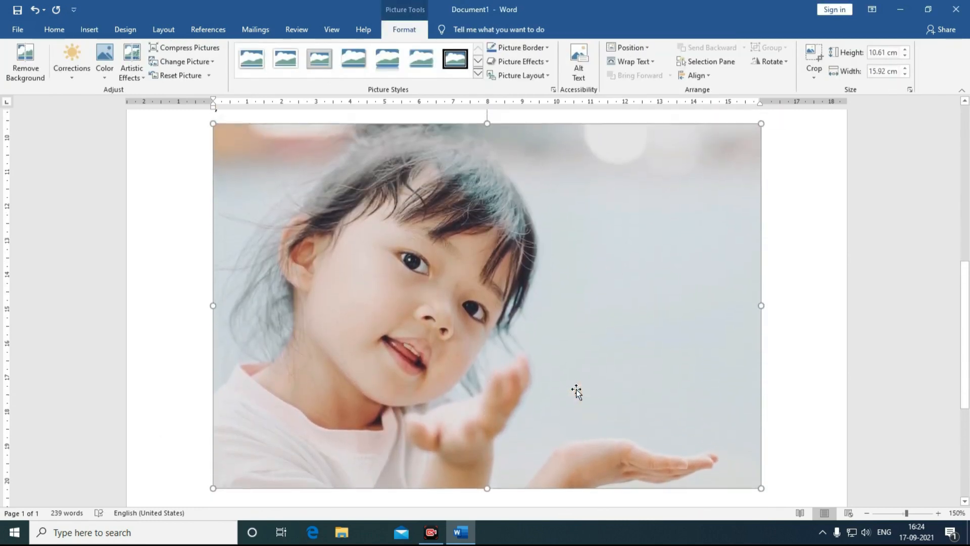
scroll(577, 392, down, 1)
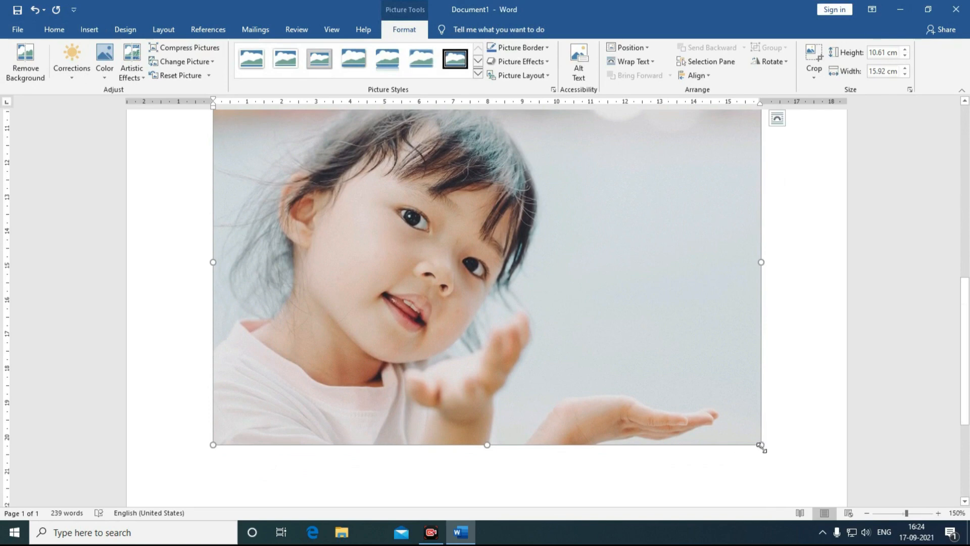
drag(761, 445, 574, 321)
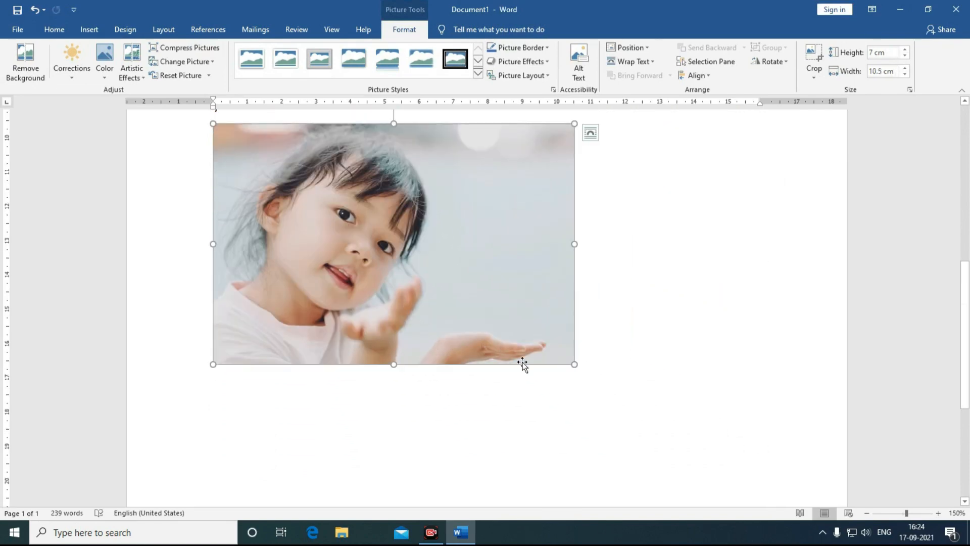
drag(574, 364, 539, 340)
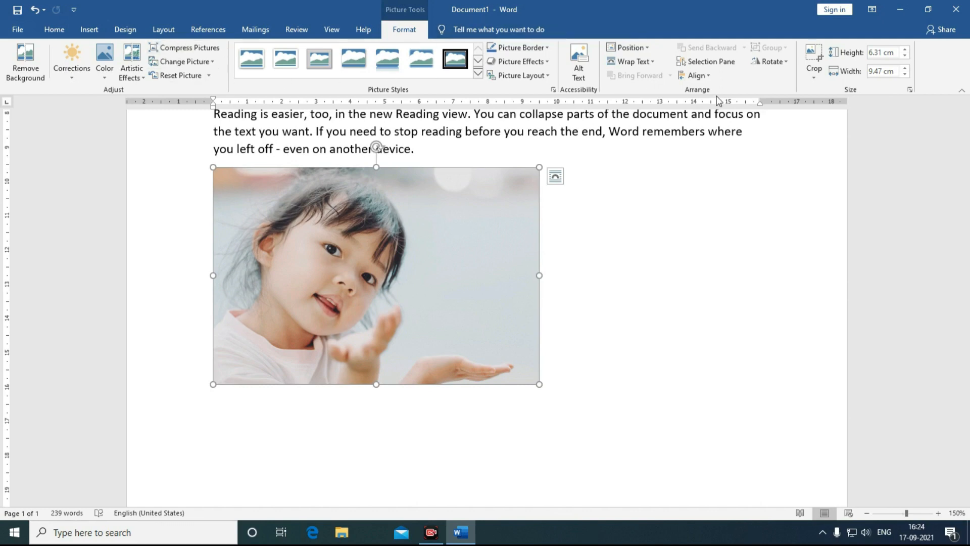
Step: Apply the Reflected Rounded Rectangle picture style to the baby photo
click(477, 75)
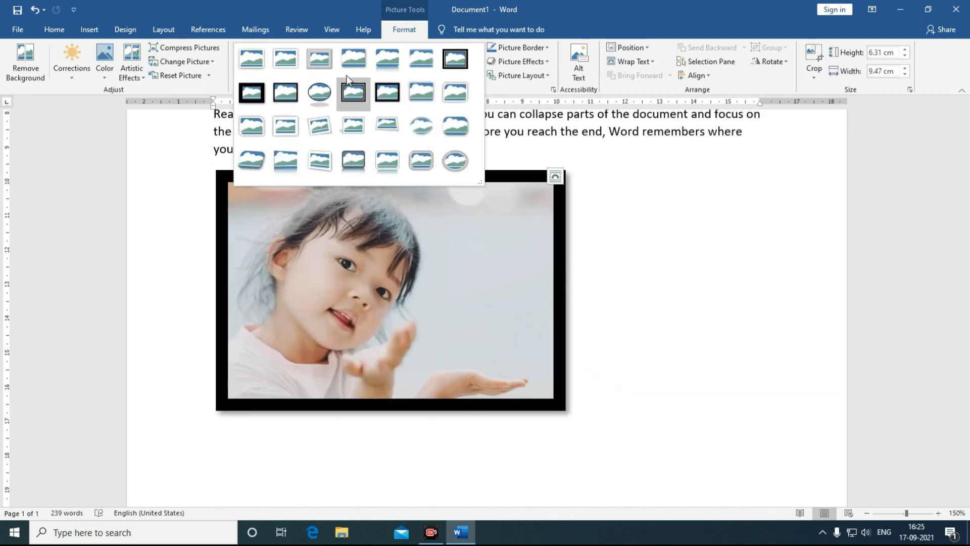
click(393, 63)
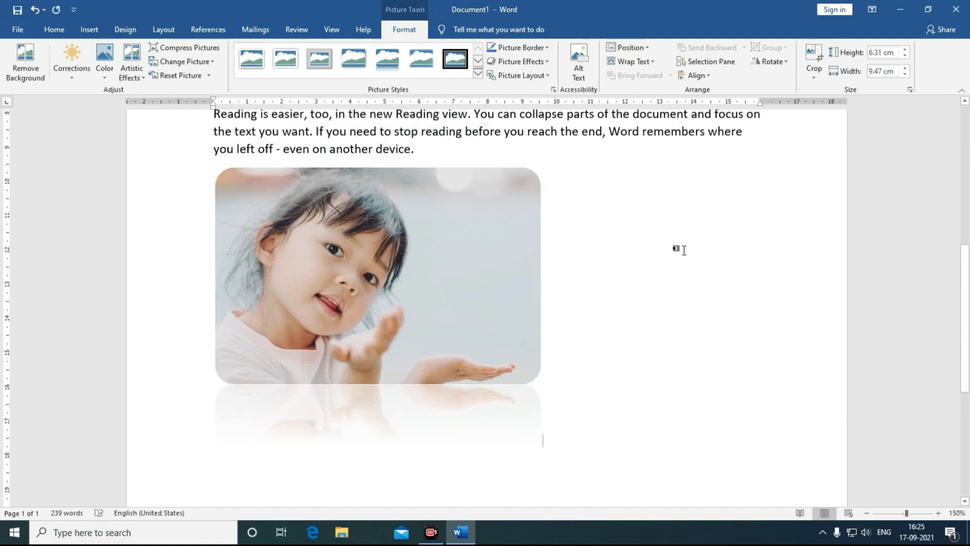
click(681, 288)
scroll(681, 288, down, 1)
scroll(681, 289, up, 2)
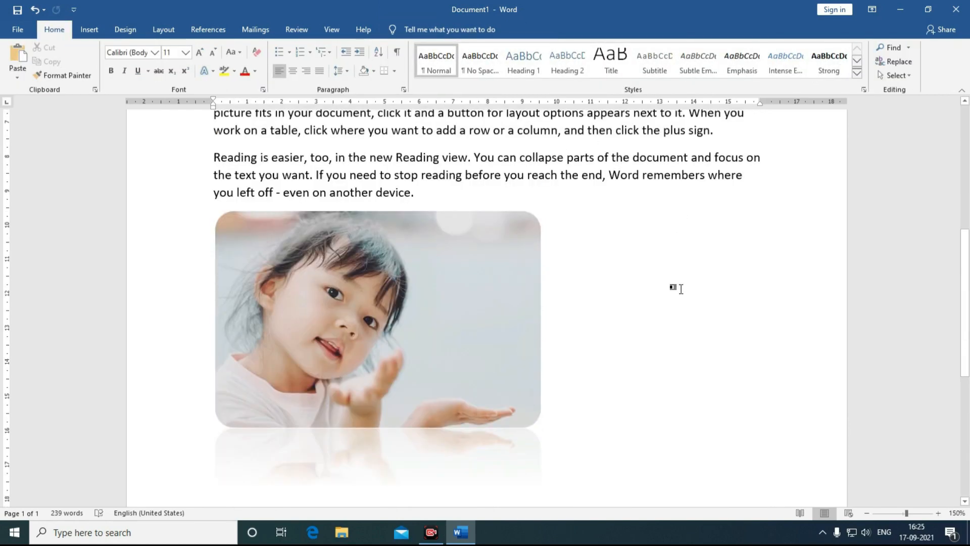
click(526, 286)
click(400, 29)
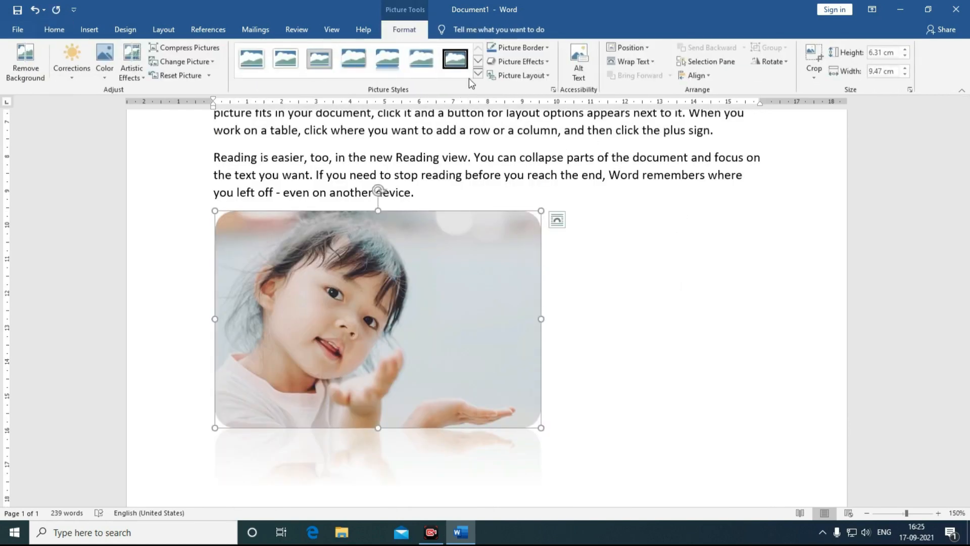
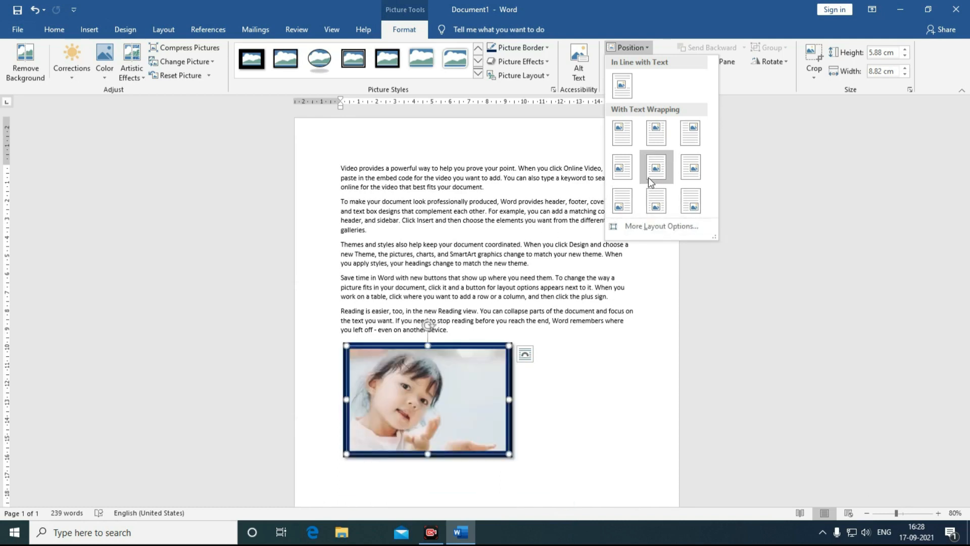
Step: Position the girl's photo top-centre, then set it beside the third paragraph with Square wrapping
click(657, 147)
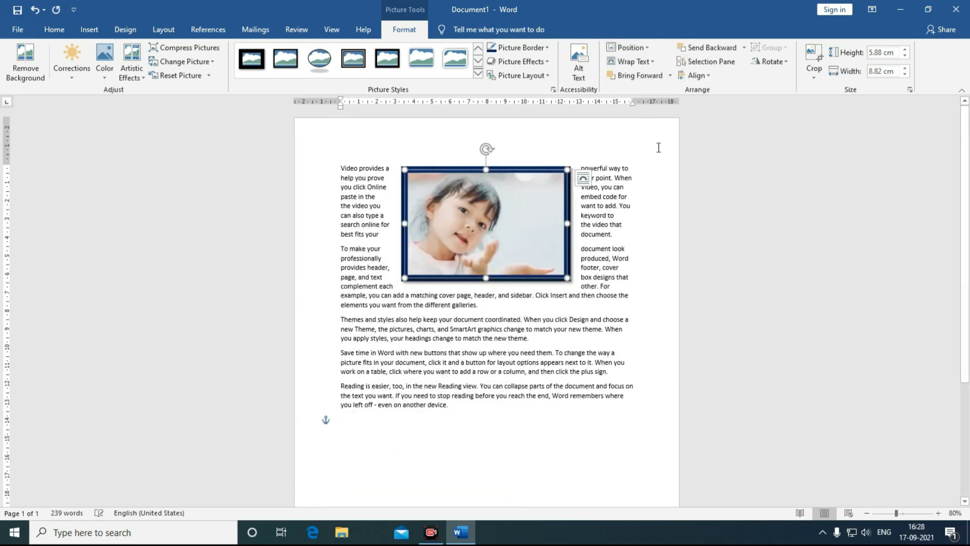
click(651, 61)
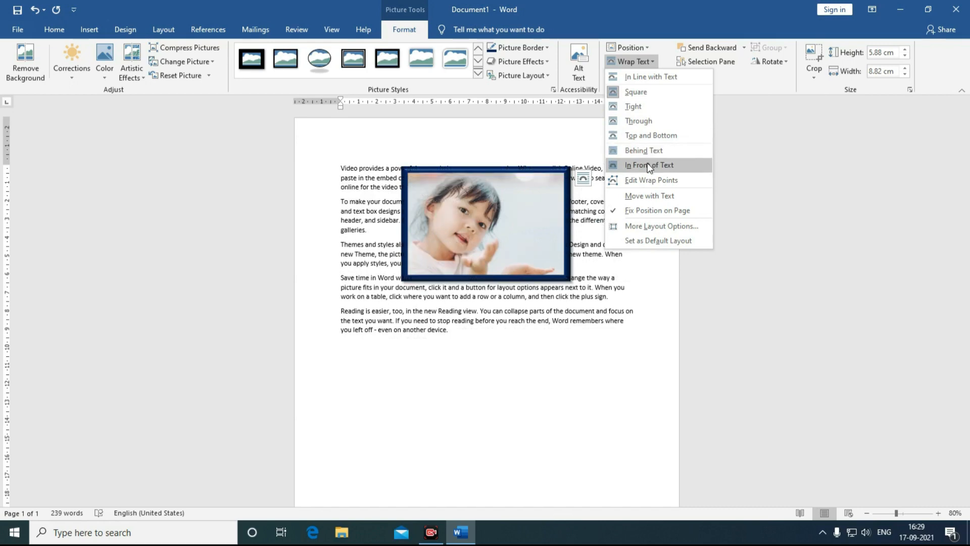
click(633, 139)
drag(513, 214, 513, 307)
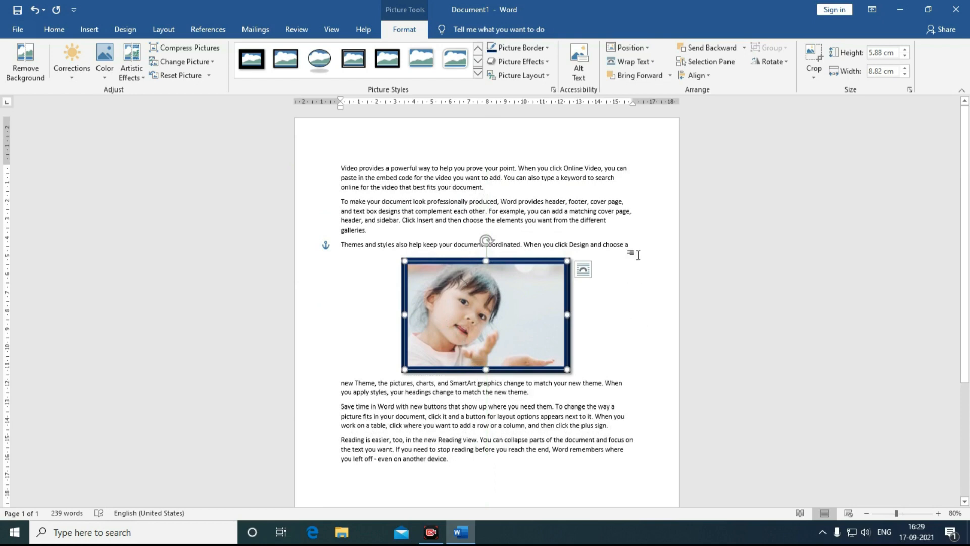
click(634, 61)
click(636, 92)
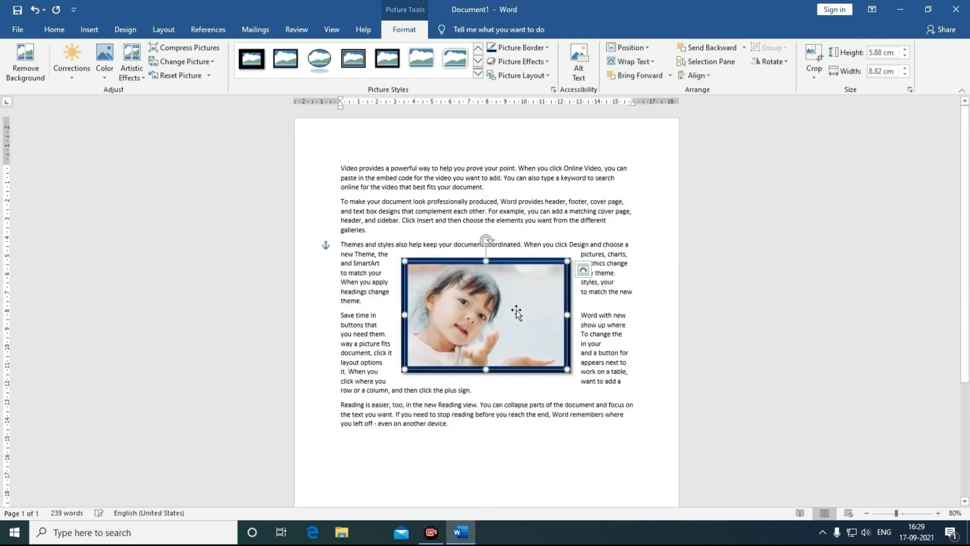
drag(519, 310, 531, 286)
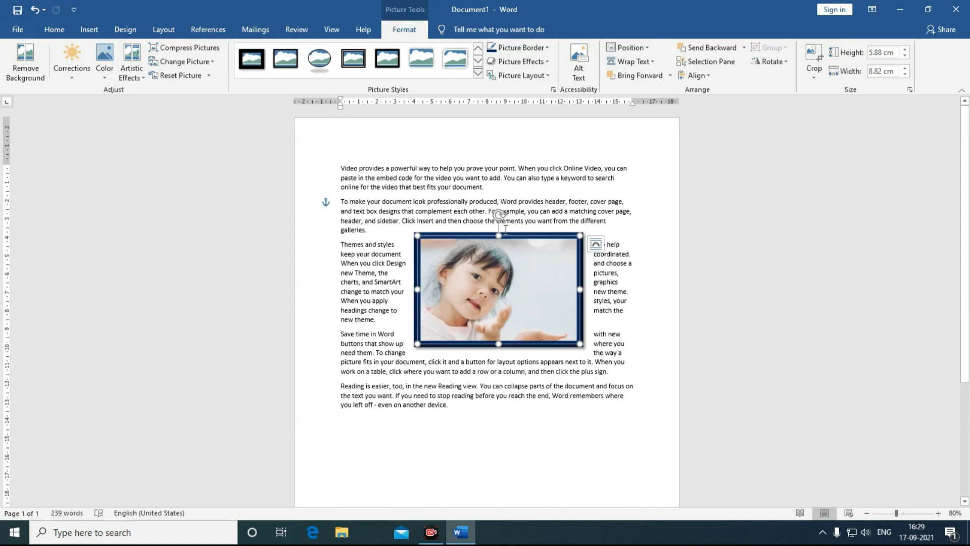
Step: Reapply Square wrapping and move the photo up beside the second paragraph
click(655, 63)
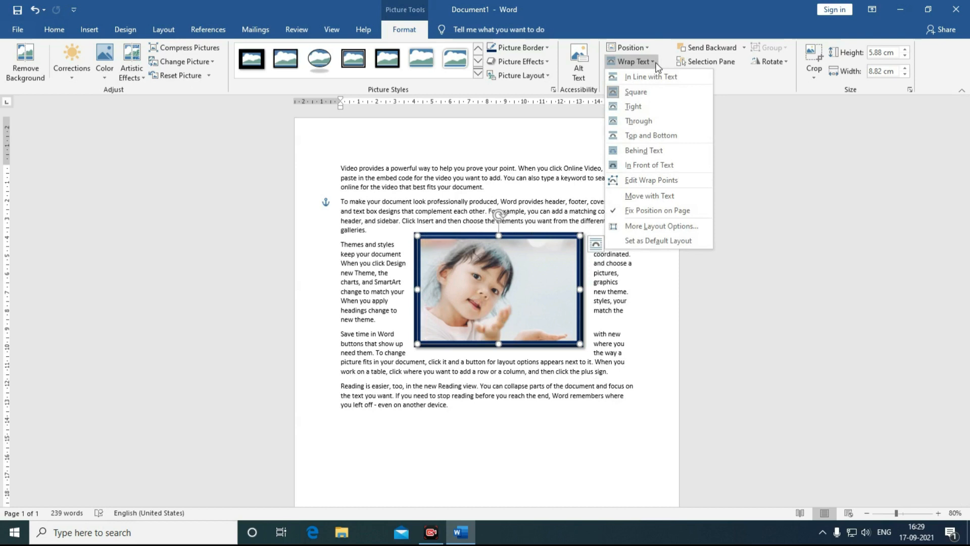
click(638, 92)
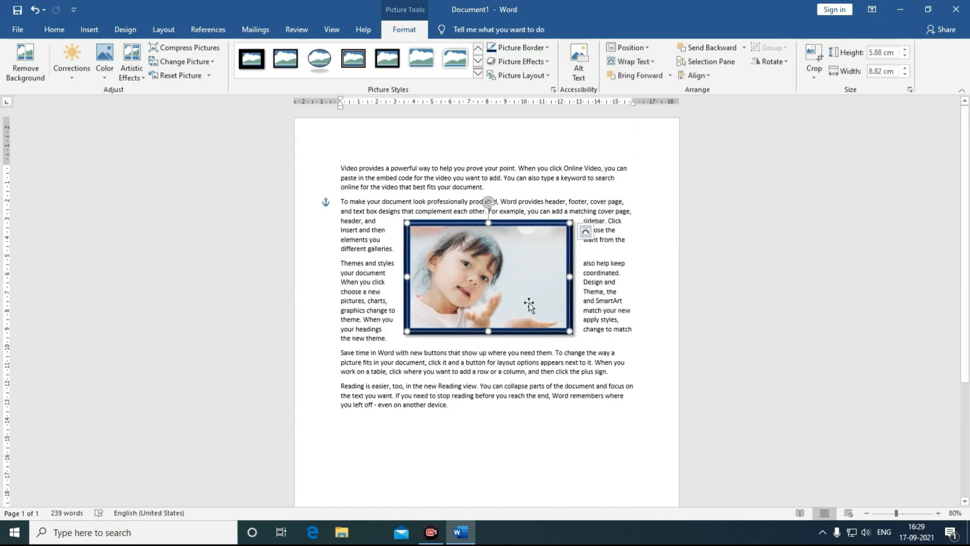
drag(528, 305, 524, 302)
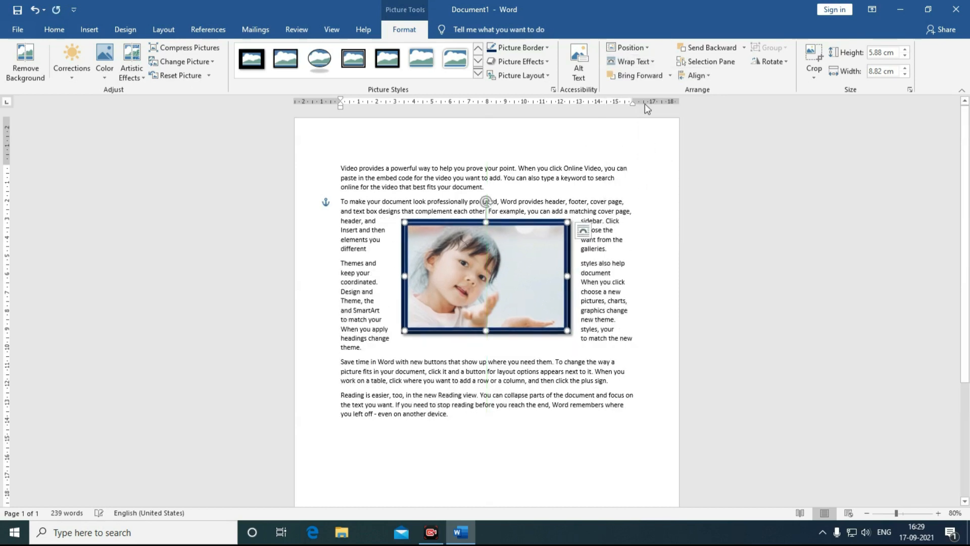
Step: Check the photo's Bring Forward and Rotate options, leaving it unrotated
click(672, 78)
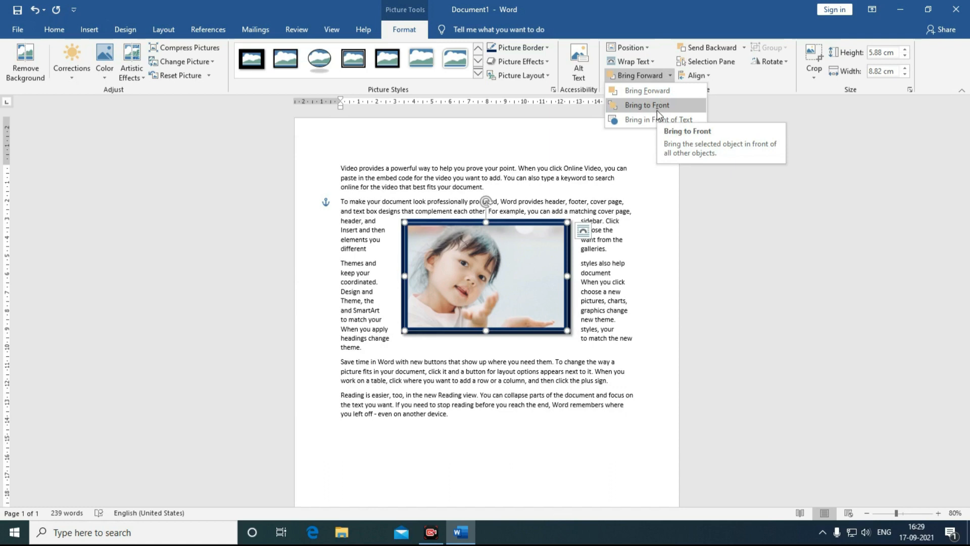
click(773, 61)
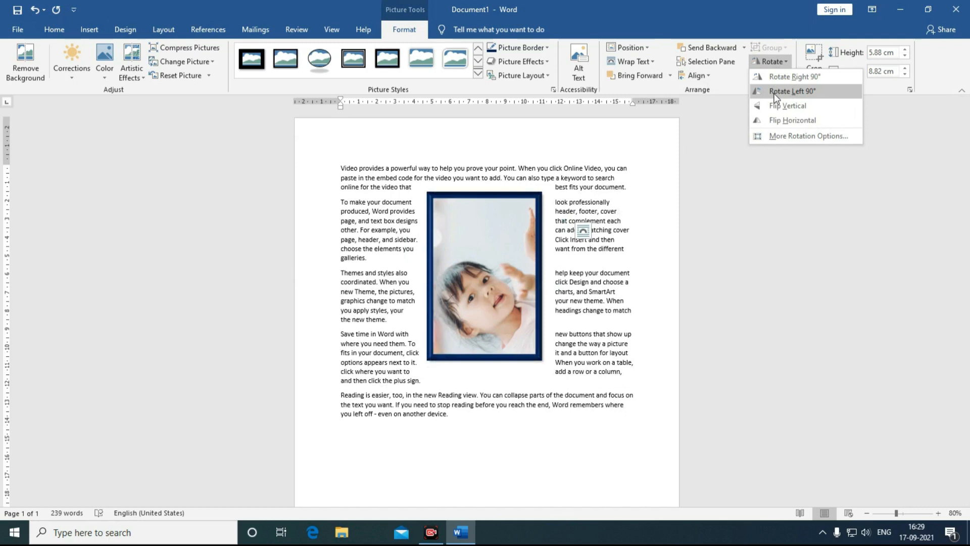
click(779, 121)
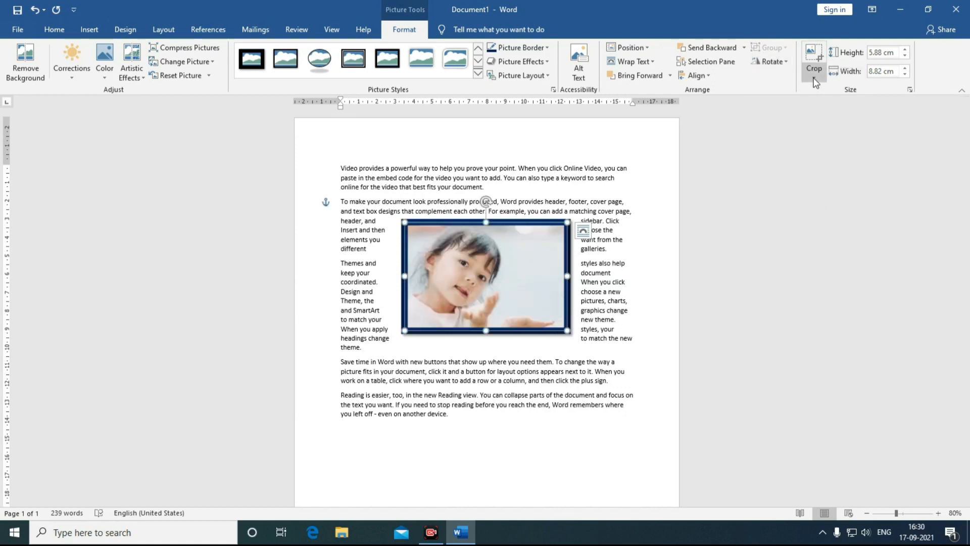
Step: Crop the right side off the girl's photo to make it narrower
click(815, 74)
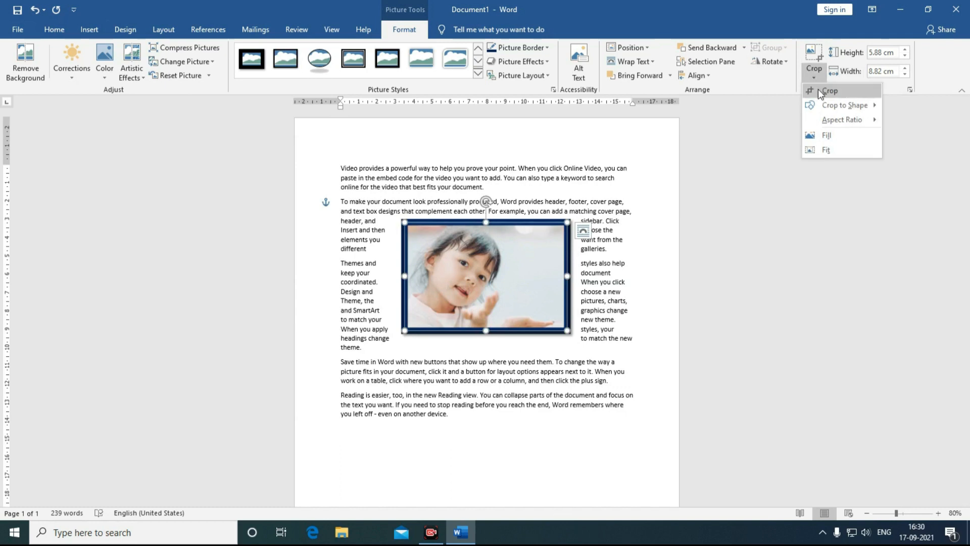
mouse_move(824, 109)
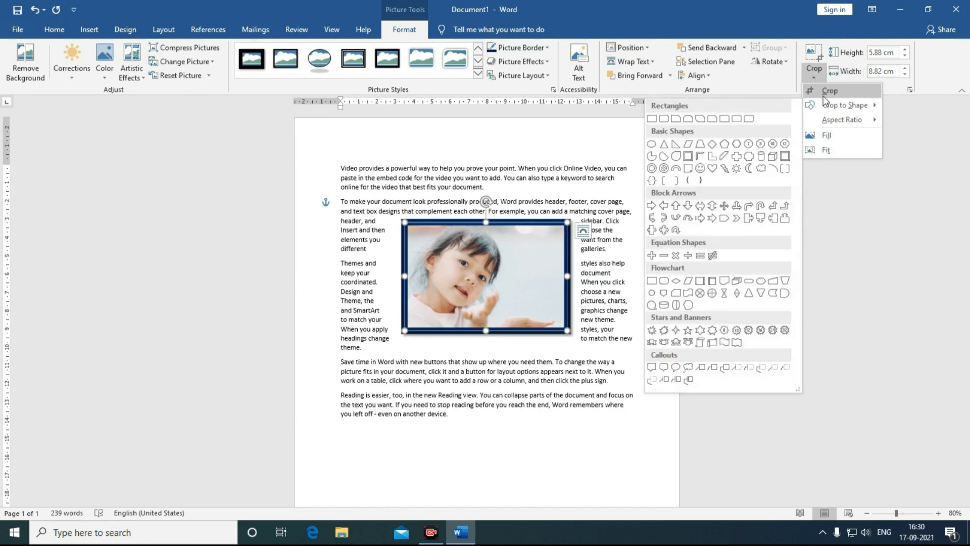
click(829, 90)
drag(565, 276, 500, 281)
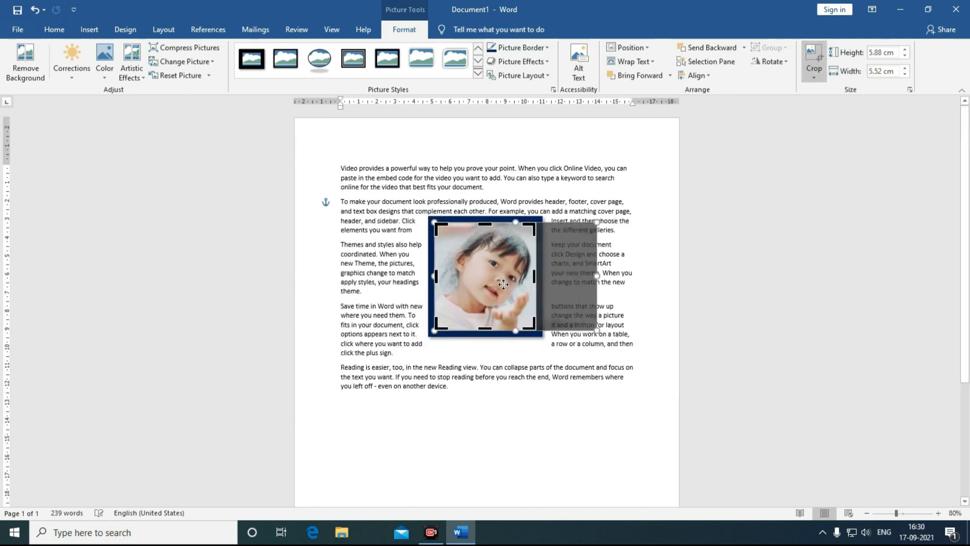
click(606, 270)
click(508, 276)
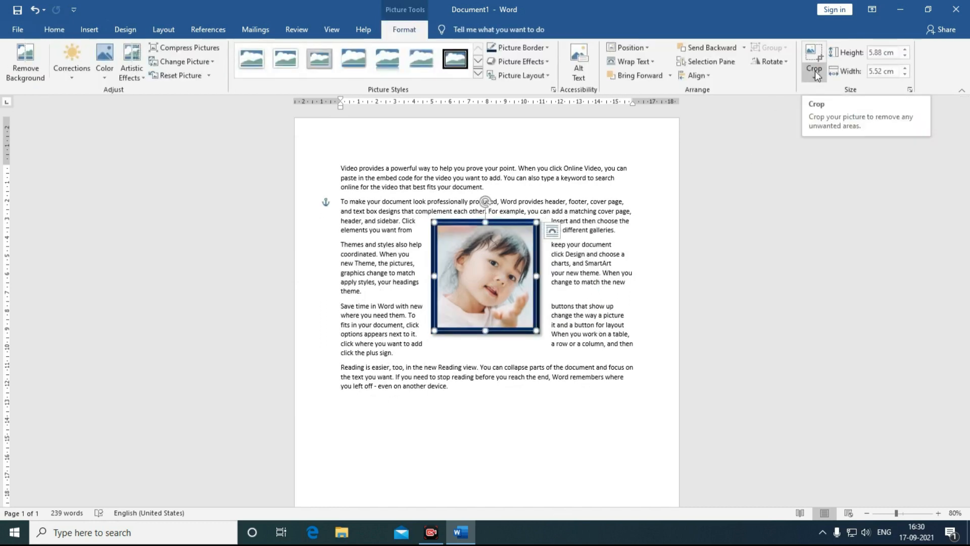
Step: Crop the photo to a Teardrop shape after undoing a Diamond crop
click(814, 72)
mouse_move(830, 104)
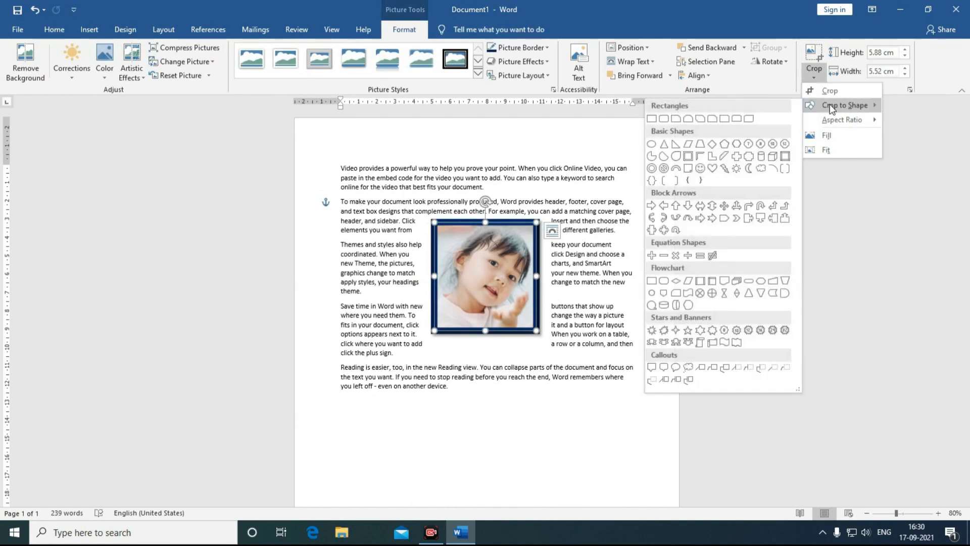
click(712, 145)
key(ctrl+z)
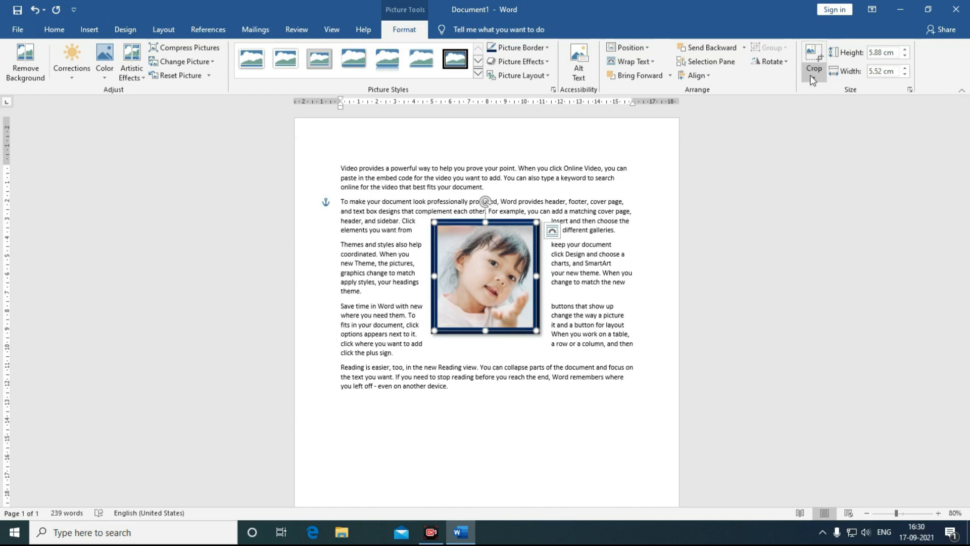
click(813, 79)
mouse_move(844, 105)
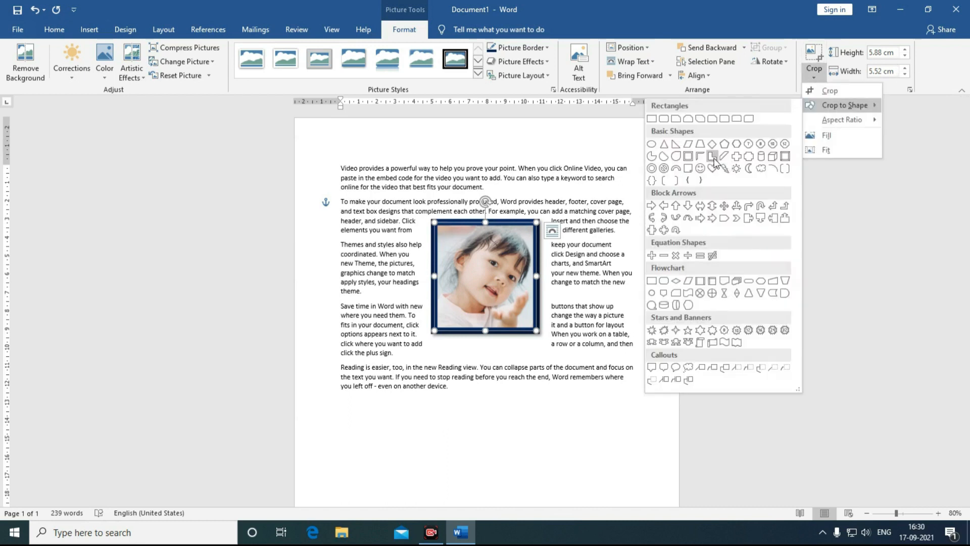
click(676, 156)
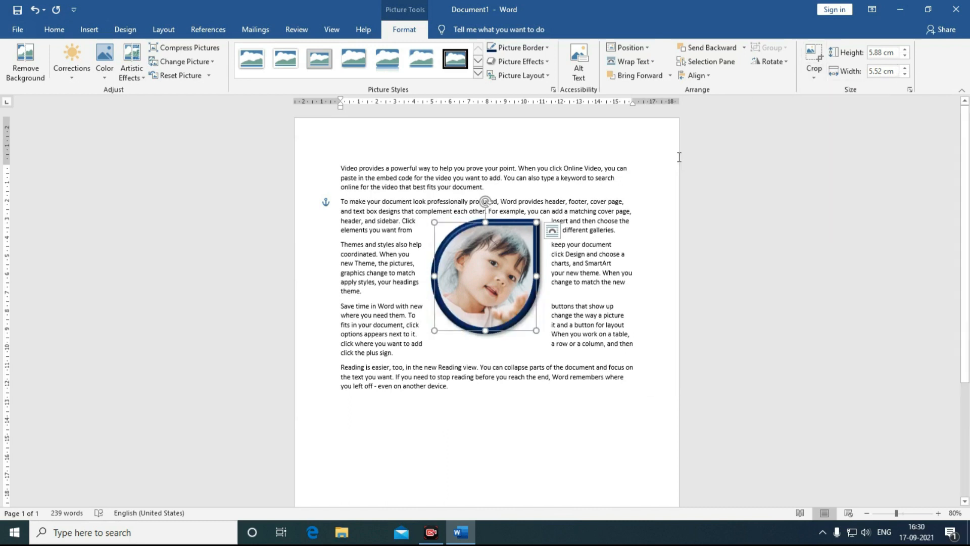
Step: Select the height value, then move the teardrop photo slightly up and left
click(890, 53)
click(896, 53)
click(484, 295)
drag(484, 296, 474, 266)
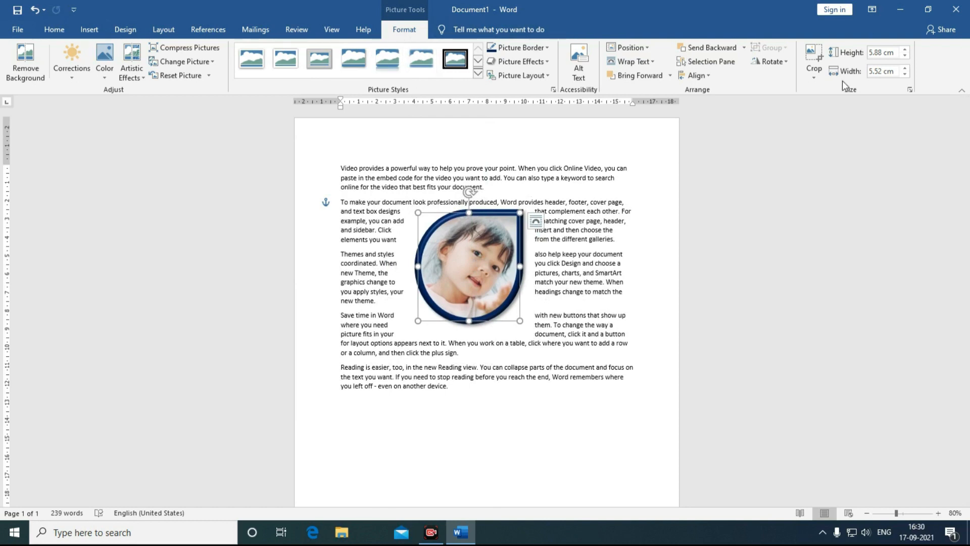
Step: Replace the girl's photo with a puppy picture from an online 'Dog' search and shrink it
key(Delete)
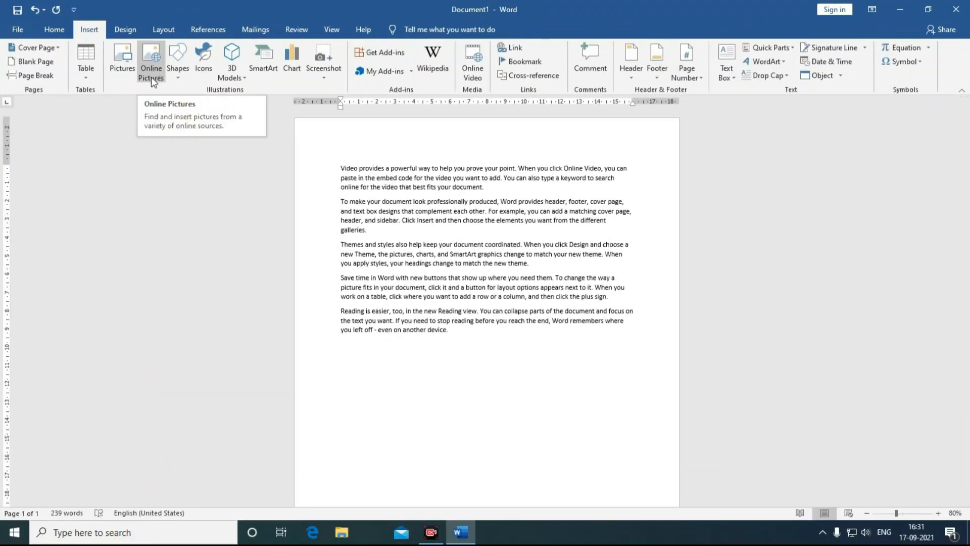
click(151, 76)
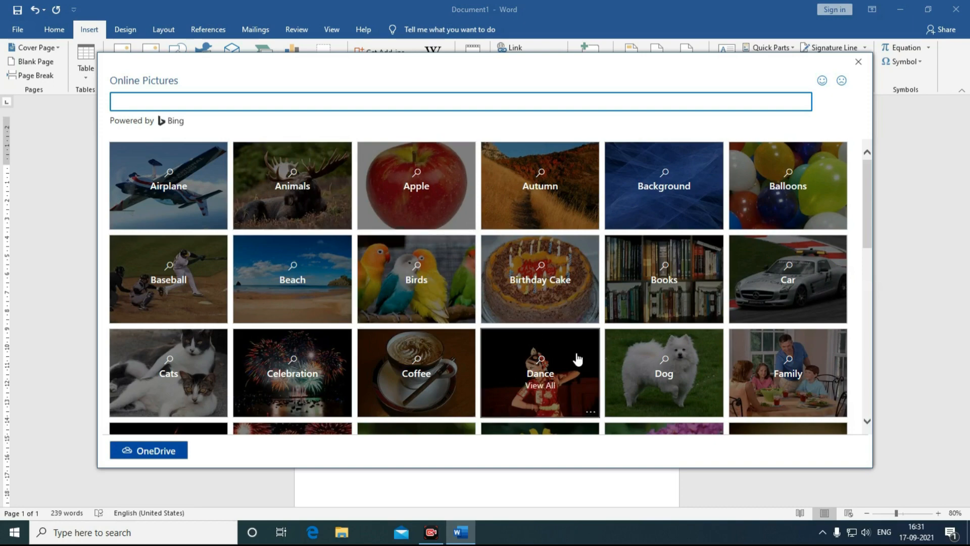
click(638, 365)
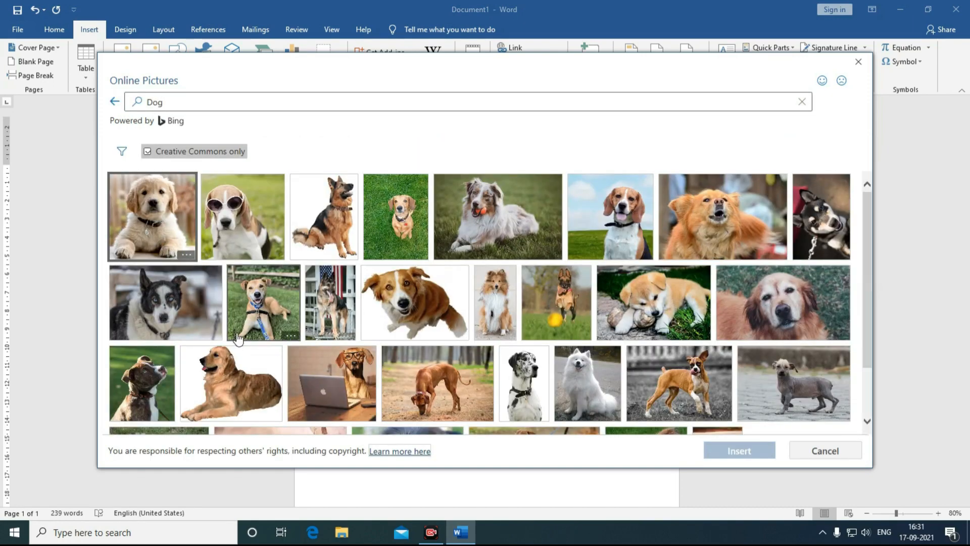
double_click(142, 240)
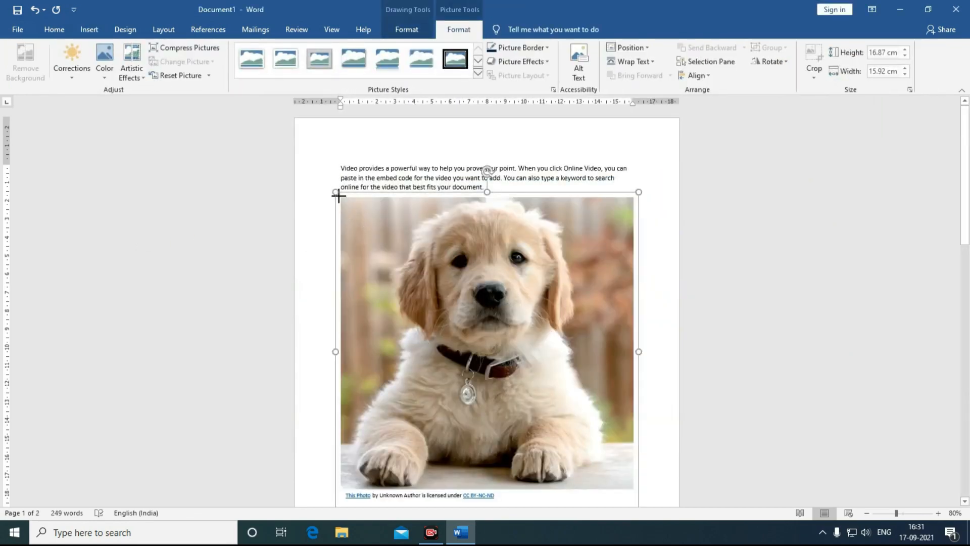
drag(335, 192, 434, 303)
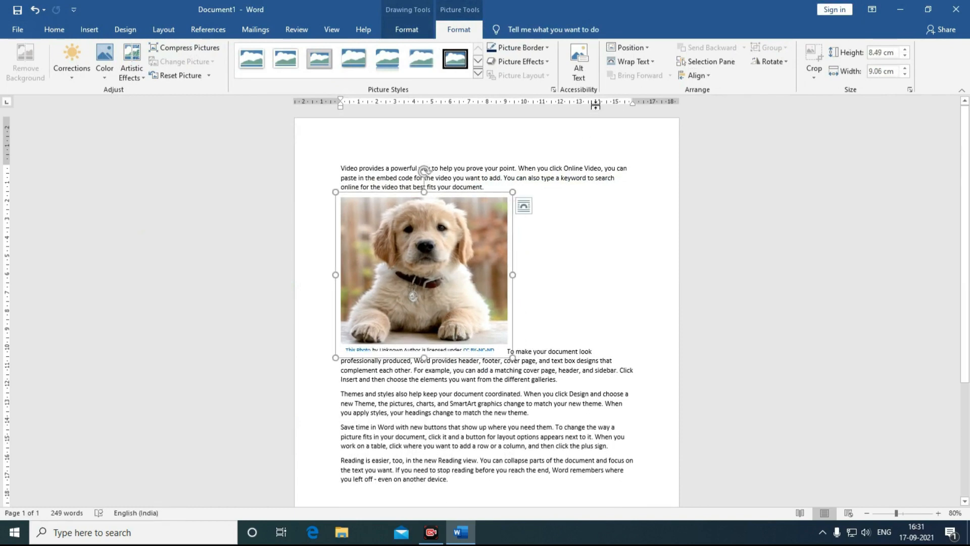
Step: Wrap the puppy squarely, center and shrink it, give it a framed shadow style, then delete it
click(630, 64)
click(630, 95)
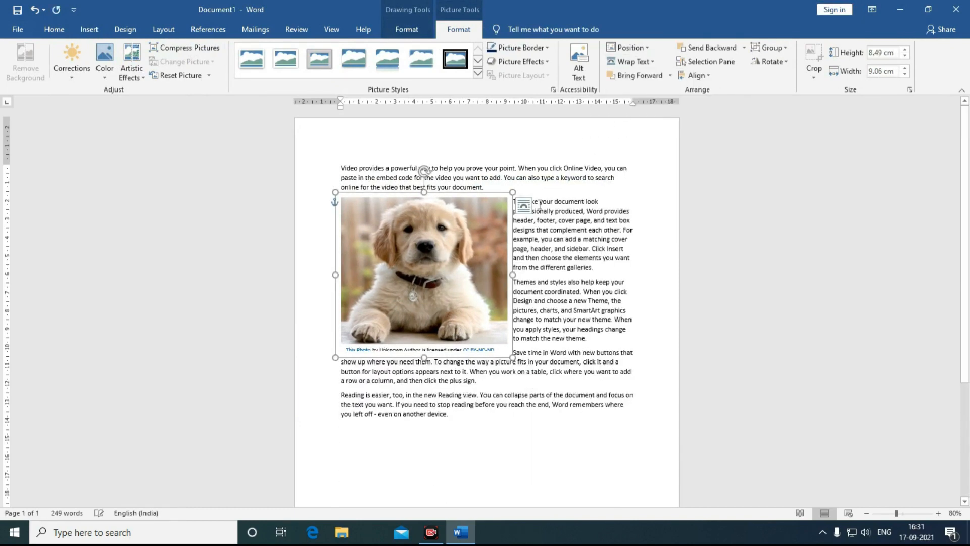
drag(465, 257, 528, 257)
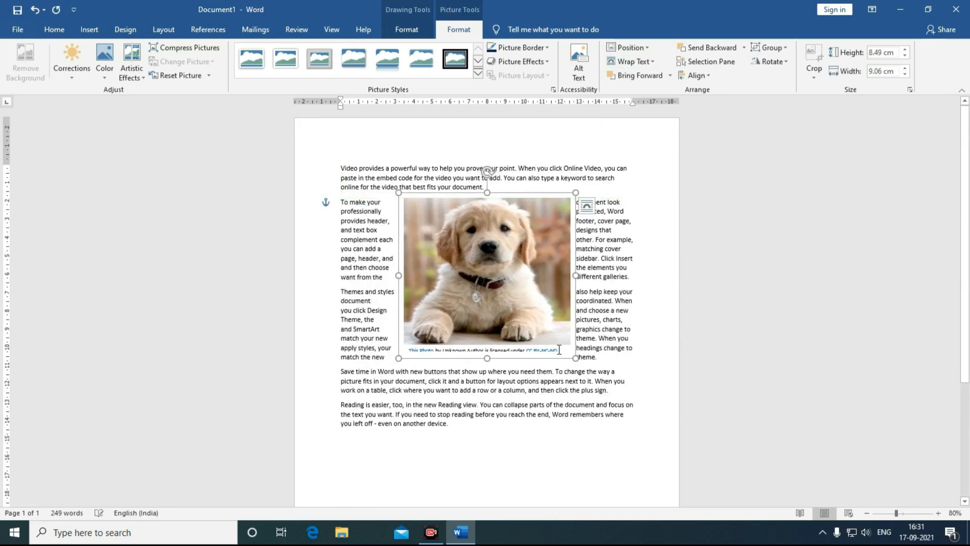
drag(576, 358, 562, 334)
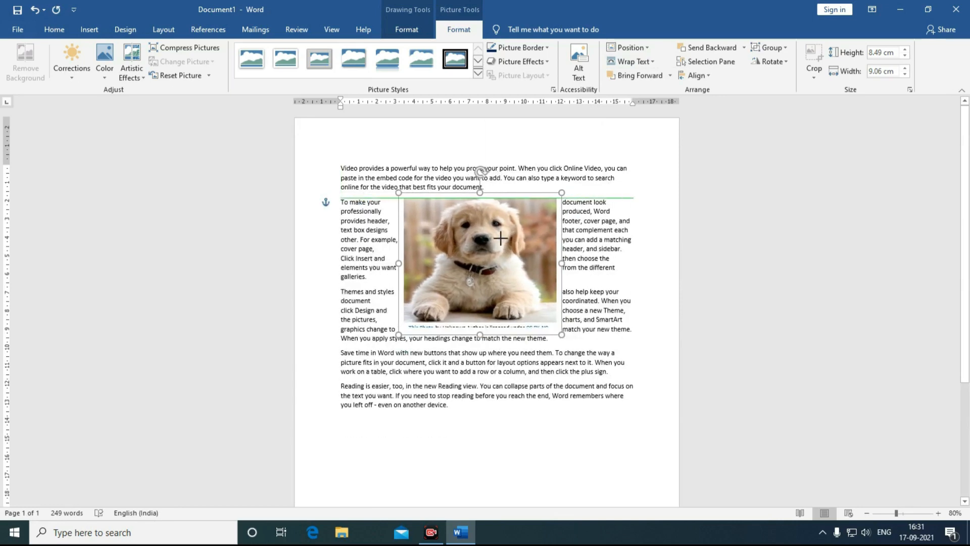
click(478, 74)
click(409, 133)
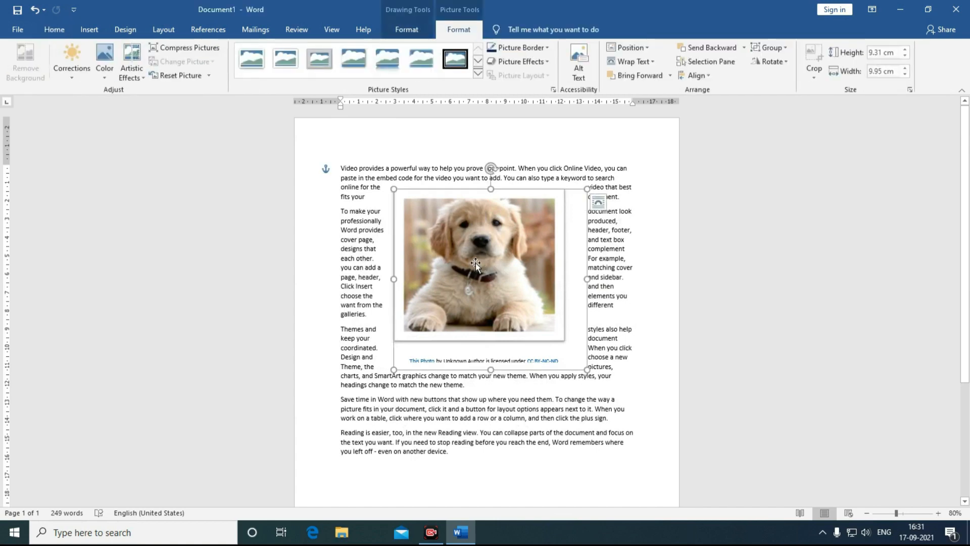
key(Delete)
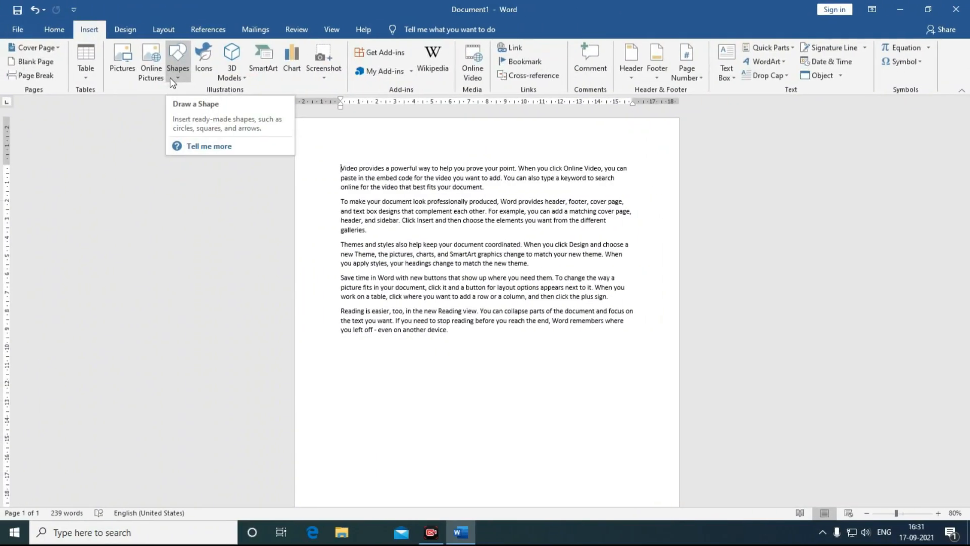
Step: Draw a many-pointed Stars and Banners star over the middle paragraphs with an orange shape style
click(172, 76)
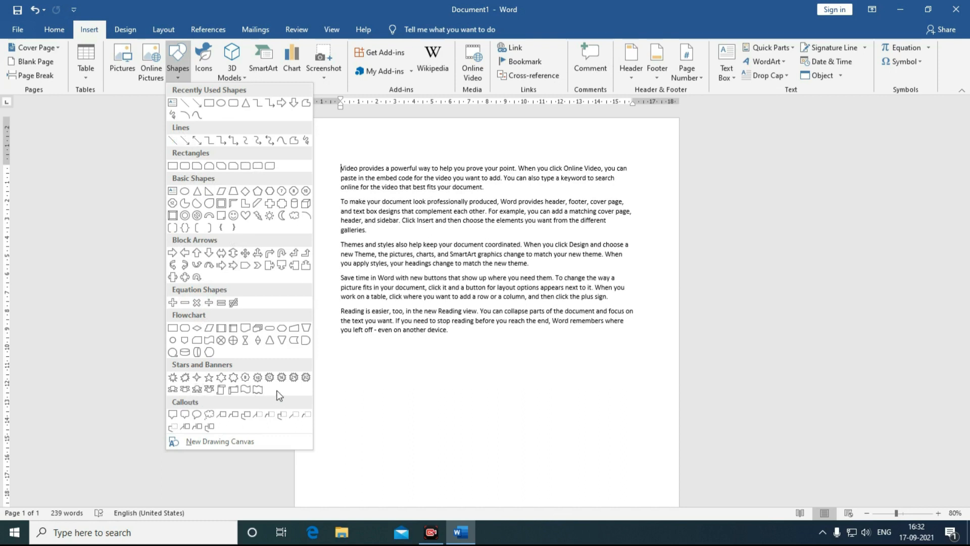
click(281, 378)
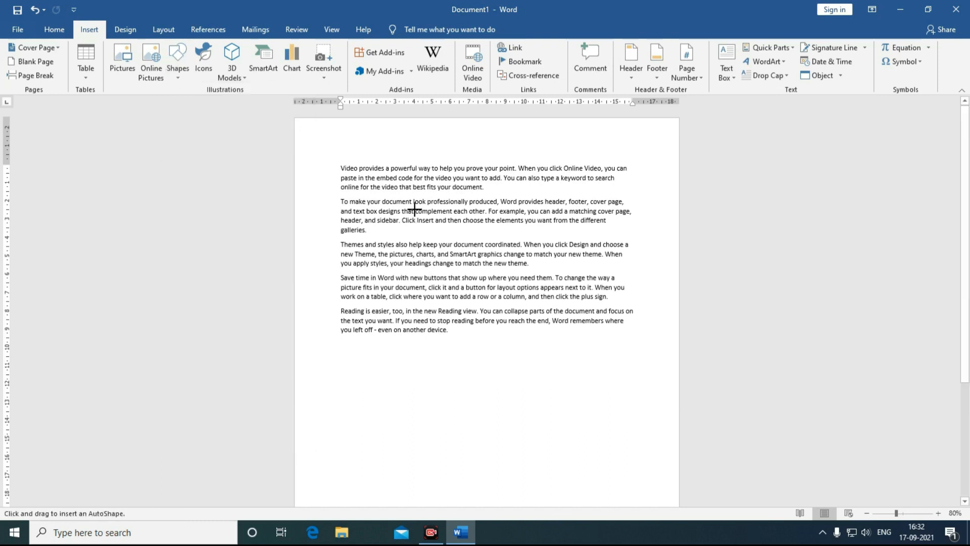
mouse_move(415, 209)
mouse_down()
mouse_move(493, 290)
mouse_move(584, 345)
mouse_up()
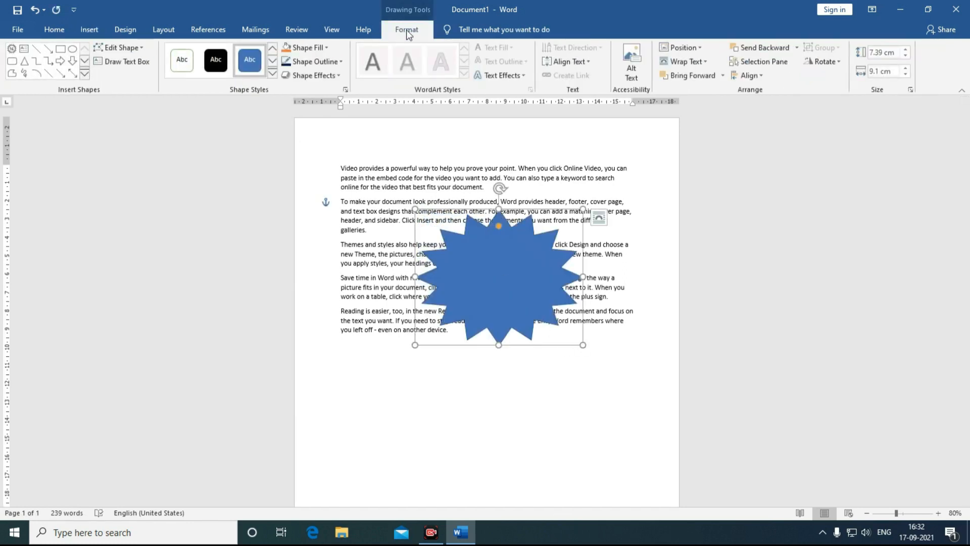
click(272, 74)
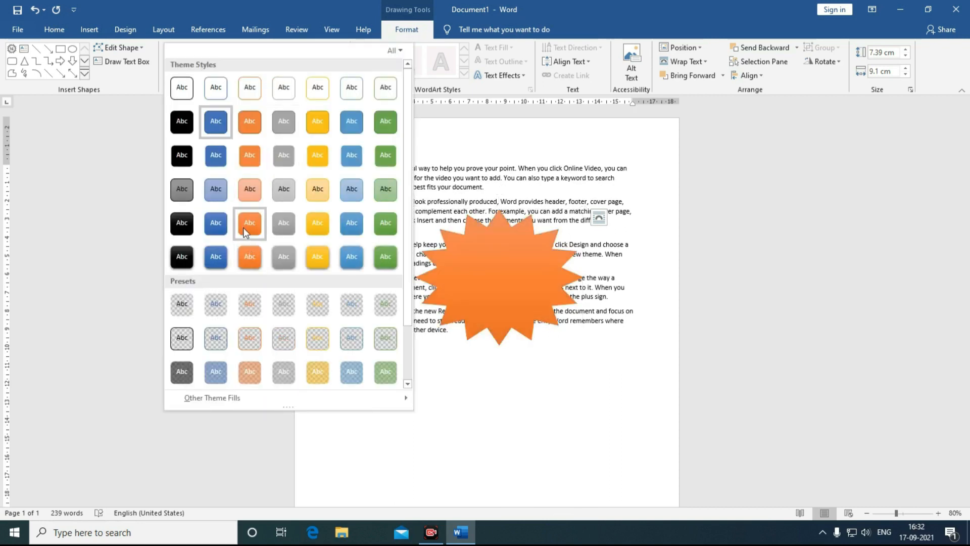
click(249, 257)
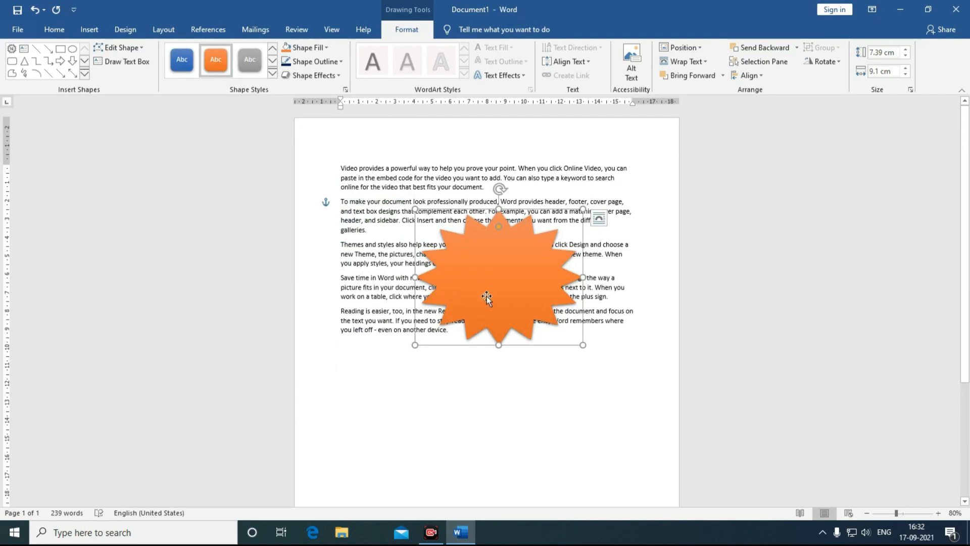
drag(487, 297, 478, 267)
Step: Give the star a linear gradient fill: yellow first stop, blue last stop, middle stop at 57%
click(327, 47)
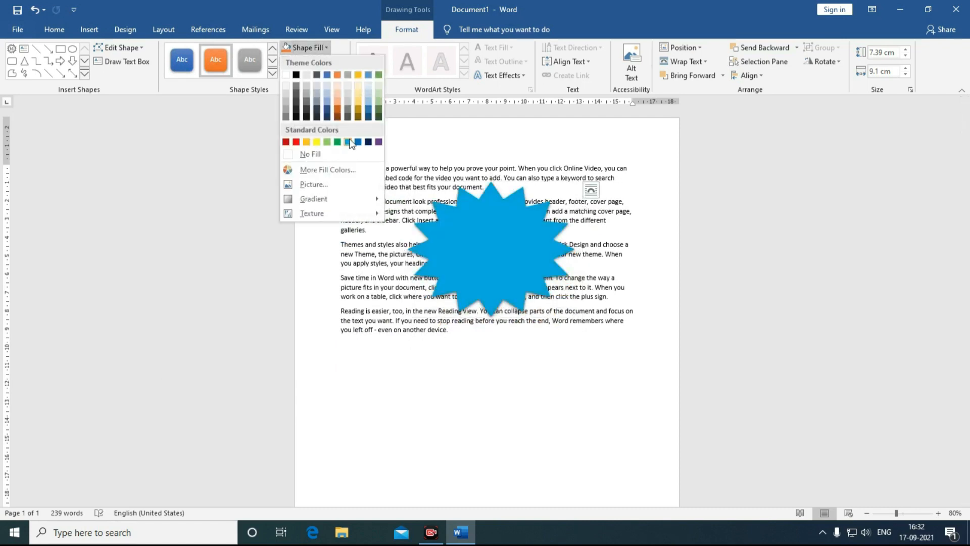
mouse_move(323, 198)
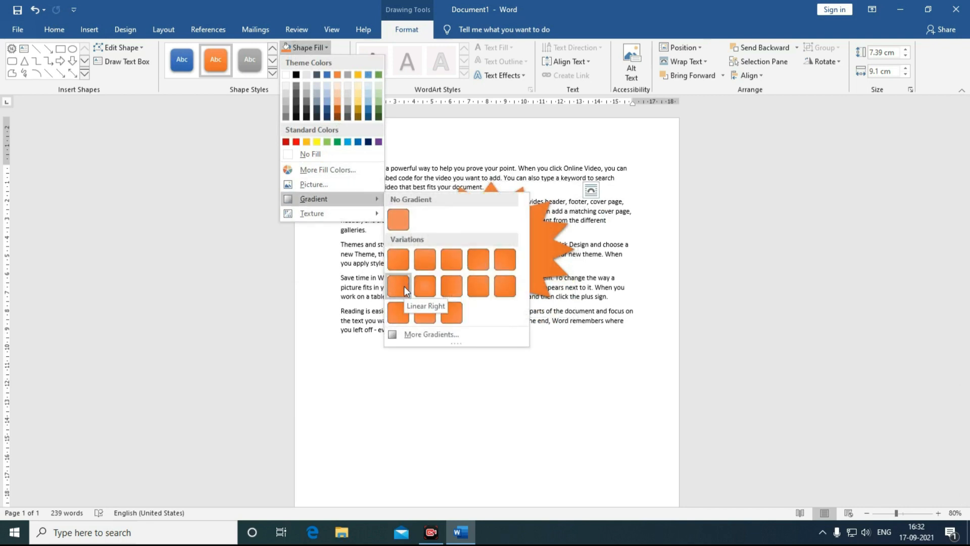
click(458, 295)
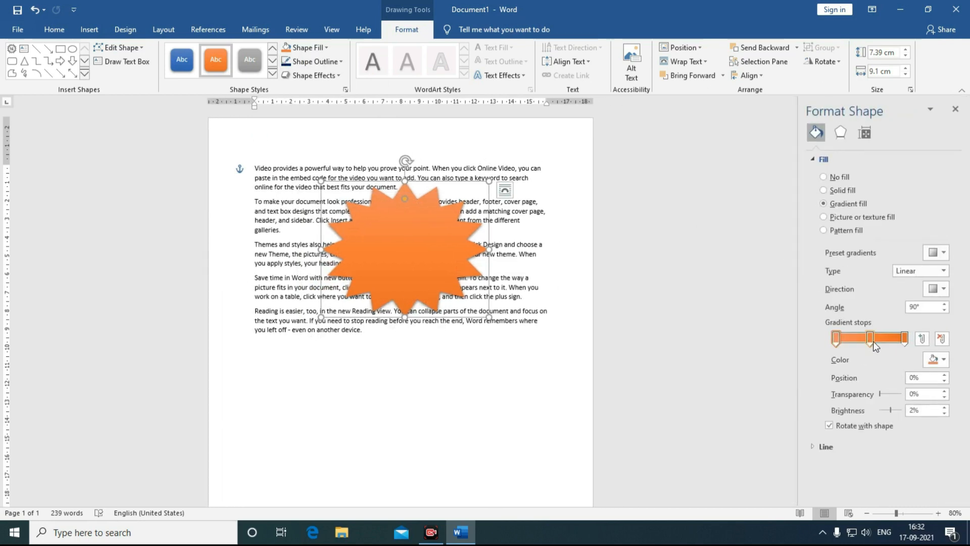
click(939, 364)
click(872, 444)
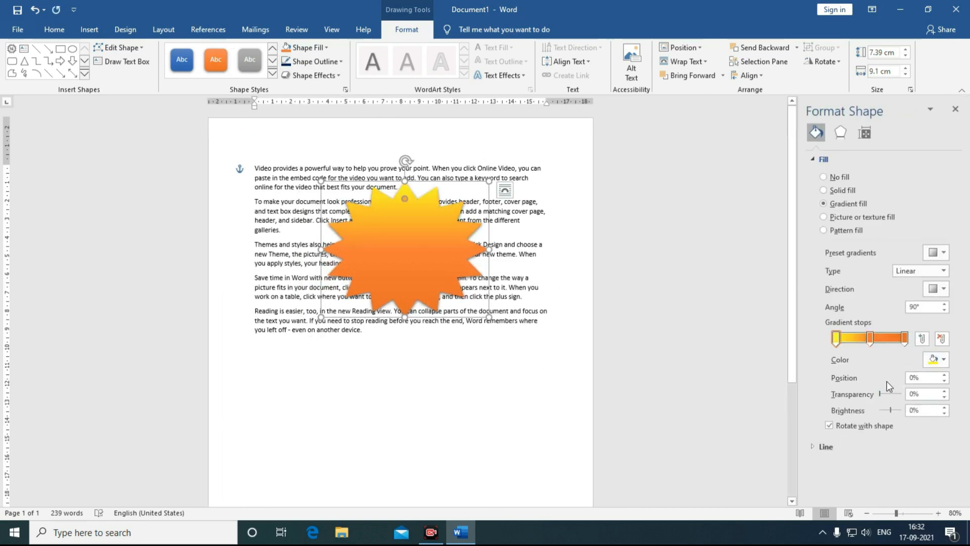
drag(875, 341, 879, 341)
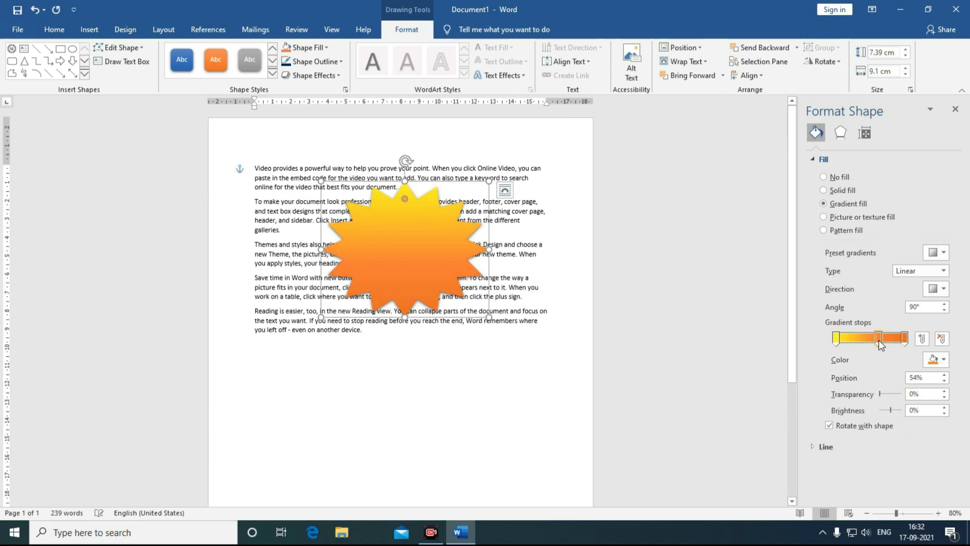
click(905, 339)
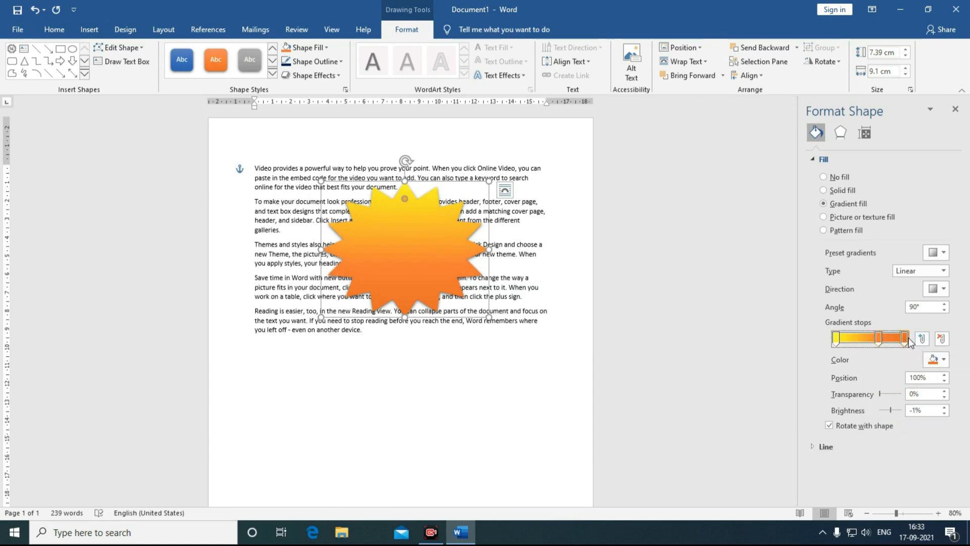
click(942, 361)
click(939, 453)
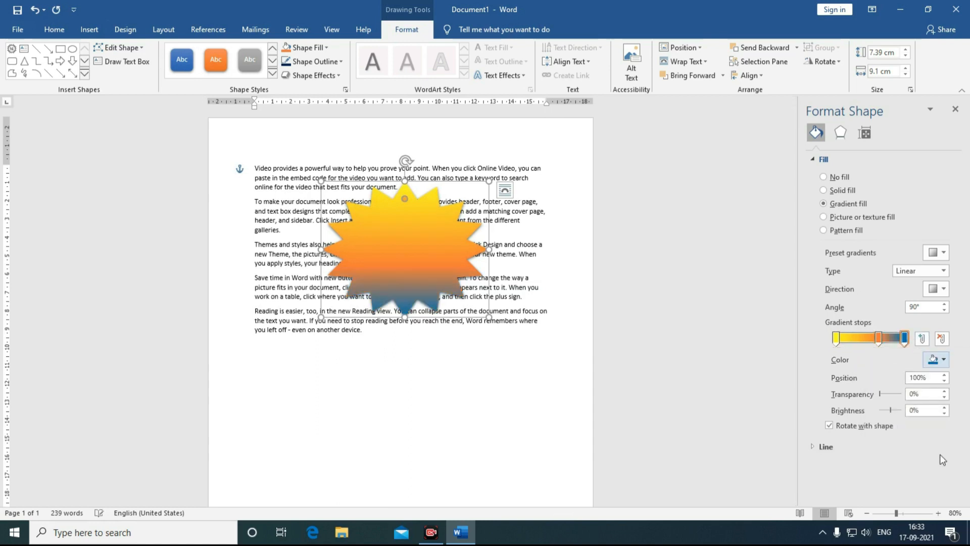
drag(878, 338, 867, 338)
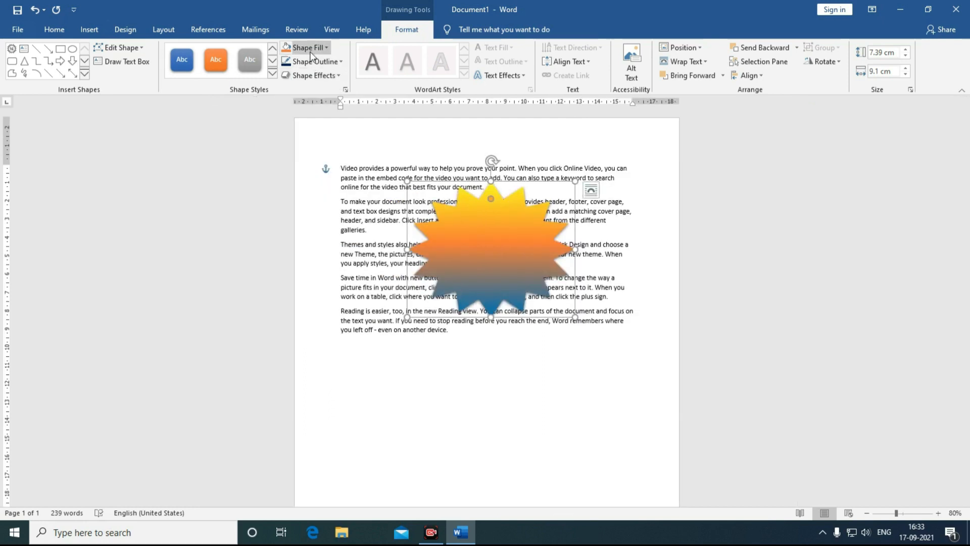
Step: Browse the star's fill textures and its outline weight choices
click(325, 47)
mouse_move(293, 212)
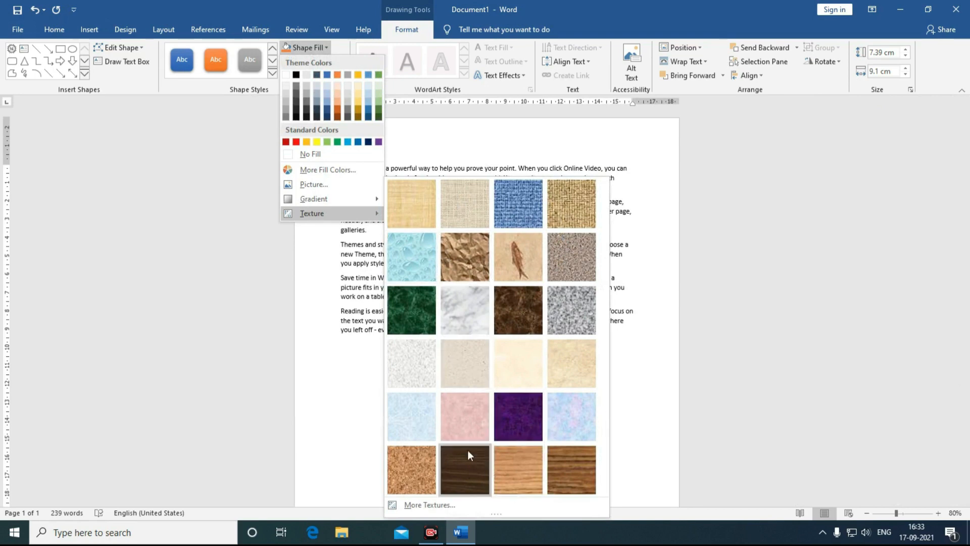
click(298, 63)
mouse_move(306, 198)
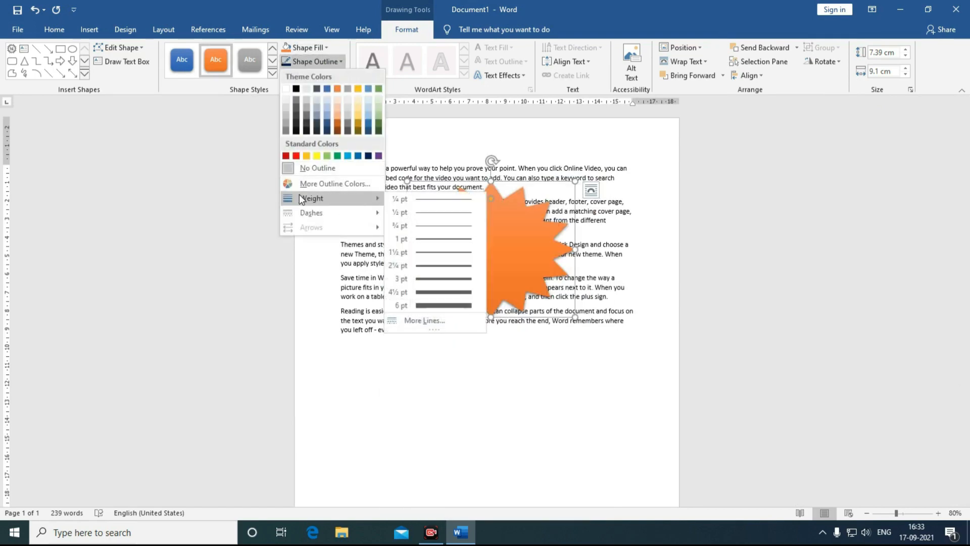
Step: Set the star's outline to 4½ pt and add a reflection beneath it
click(458, 297)
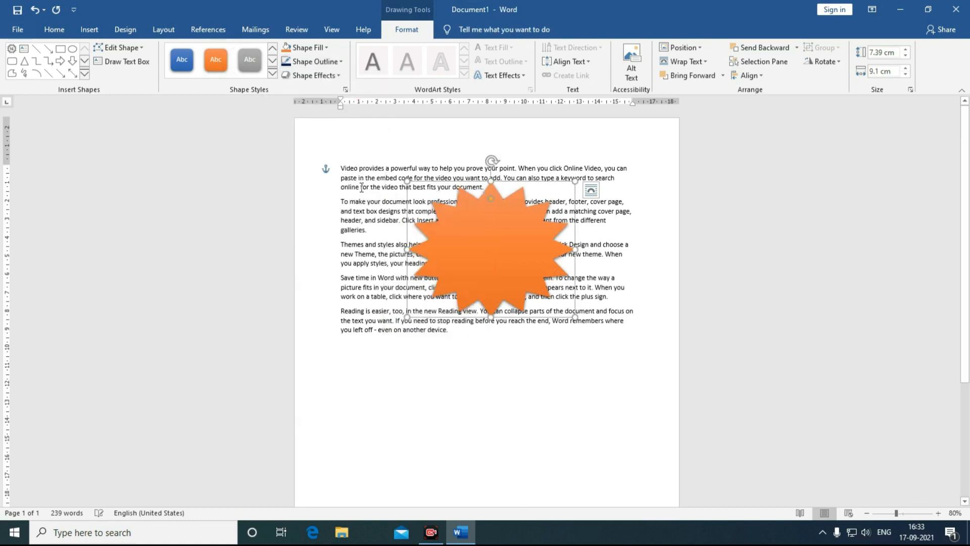
click(293, 76)
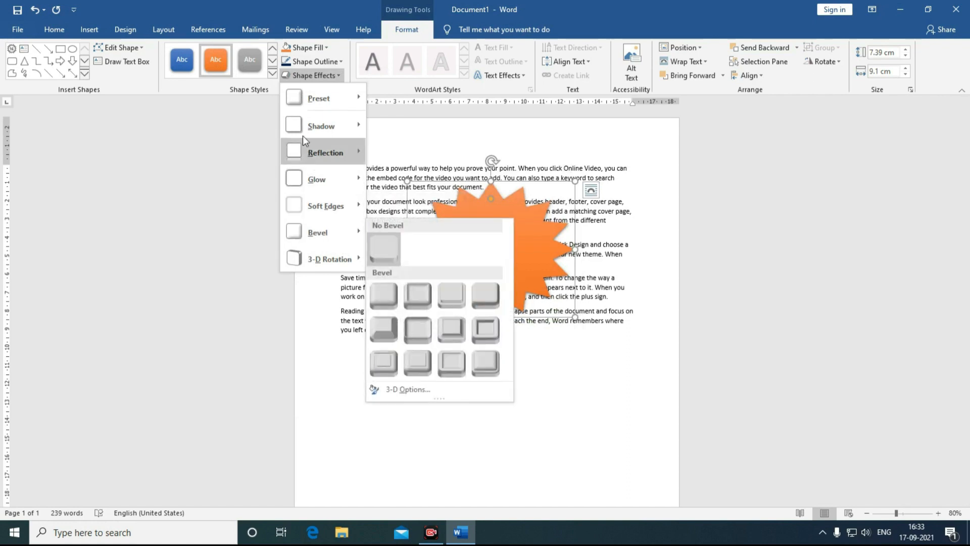
mouse_move(305, 165)
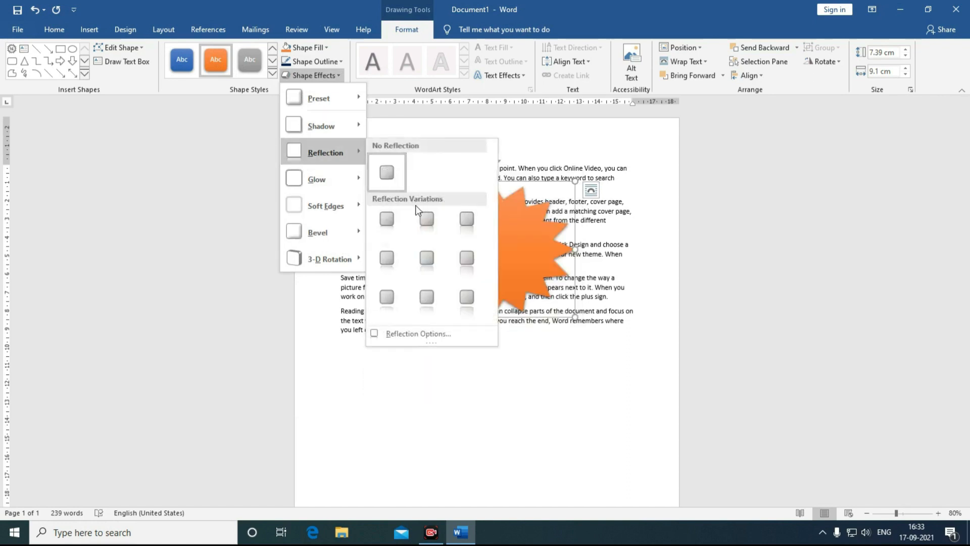
click(422, 217)
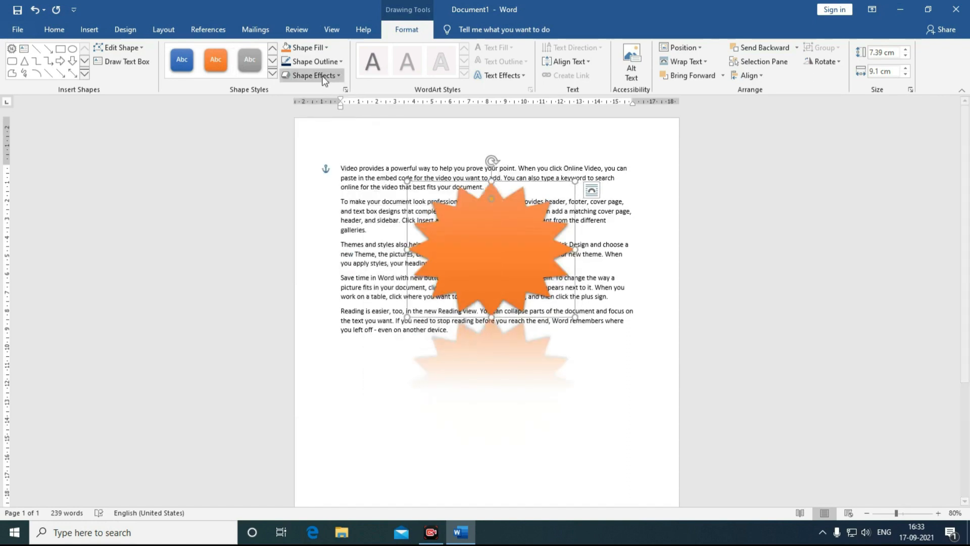
Step: Remove the star's reflection and move it below the last paragraph
click(316, 62)
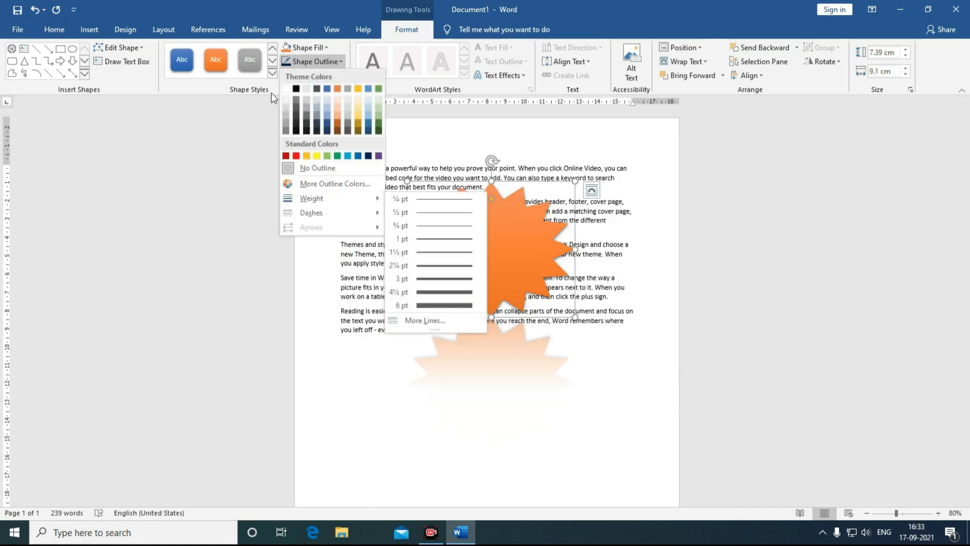
click(306, 78)
click(307, 77)
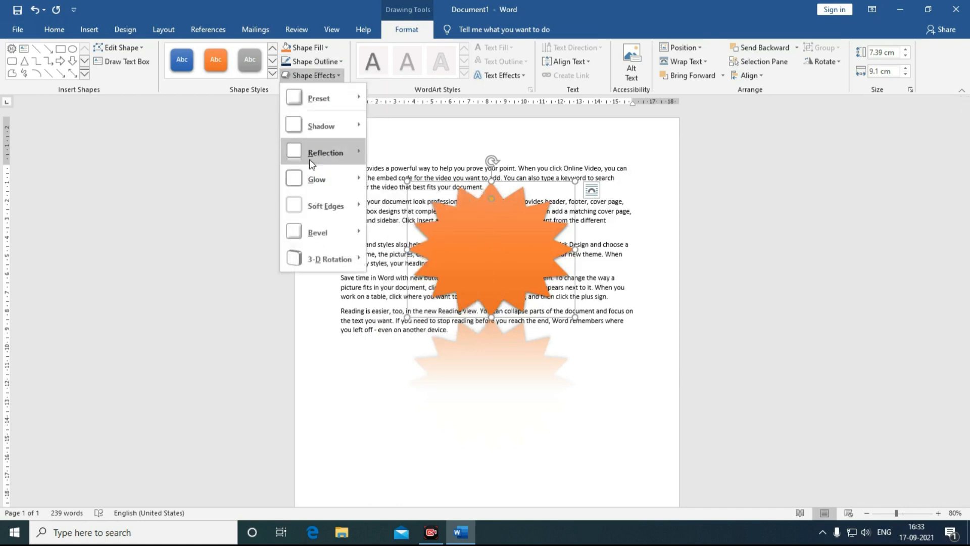
mouse_move(321, 154)
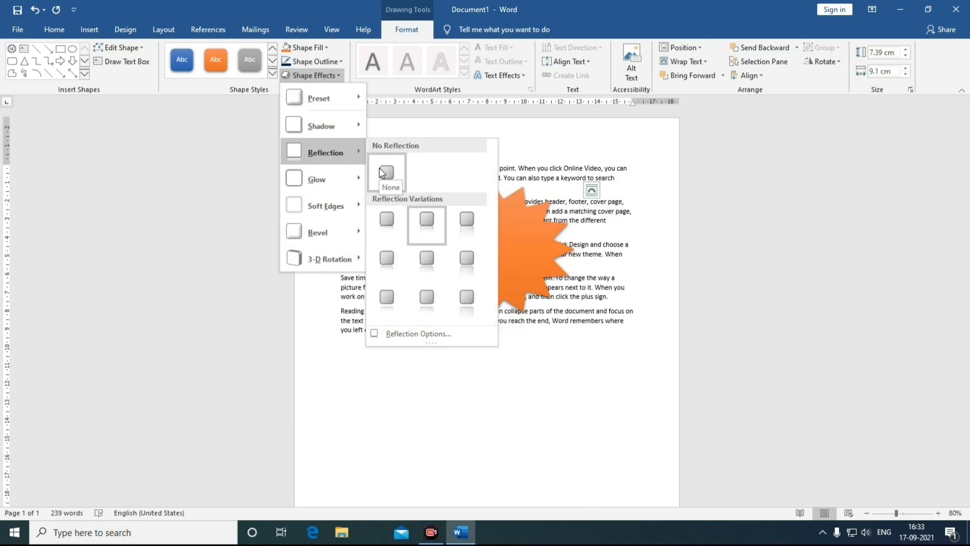
click(381, 173)
drag(464, 253, 462, 409)
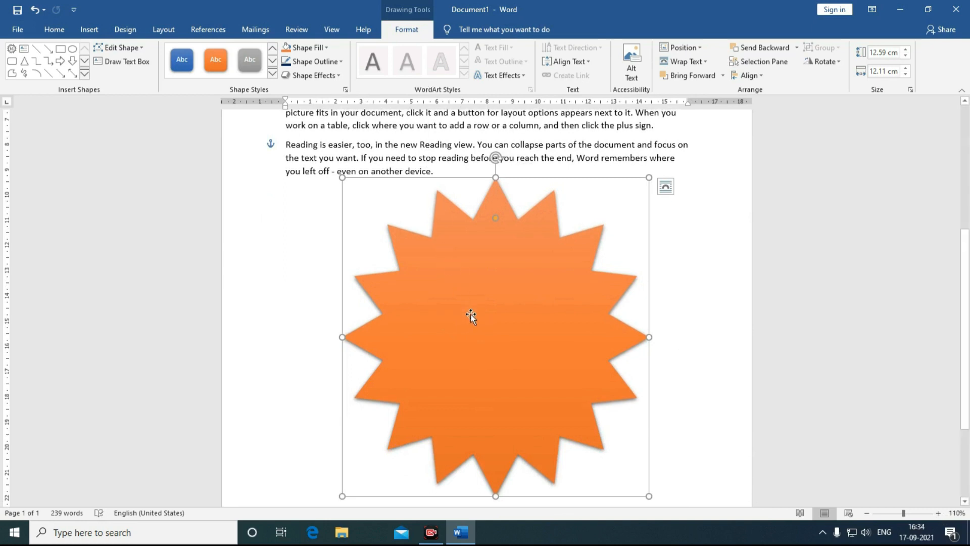
Step: Paste 'Career Computer' into the star in enlarged Adobe Fan Heiti Std B font
right_click(471, 313)
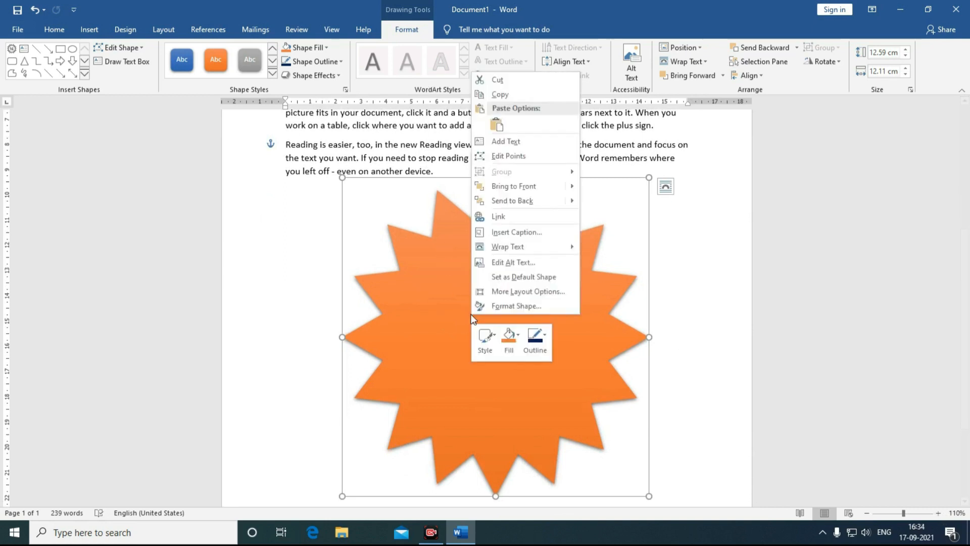
click(511, 139)
text(Career Computer)
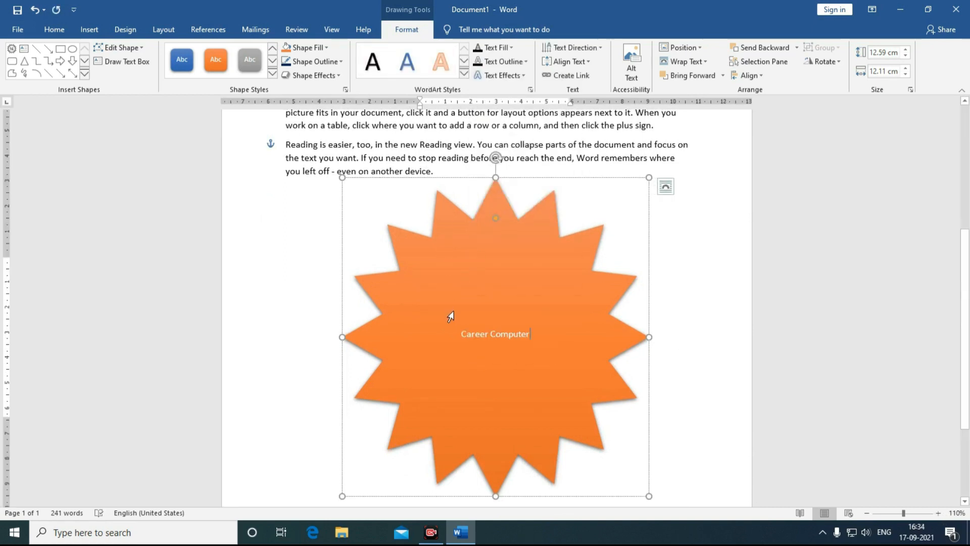
key(ctrl+a)
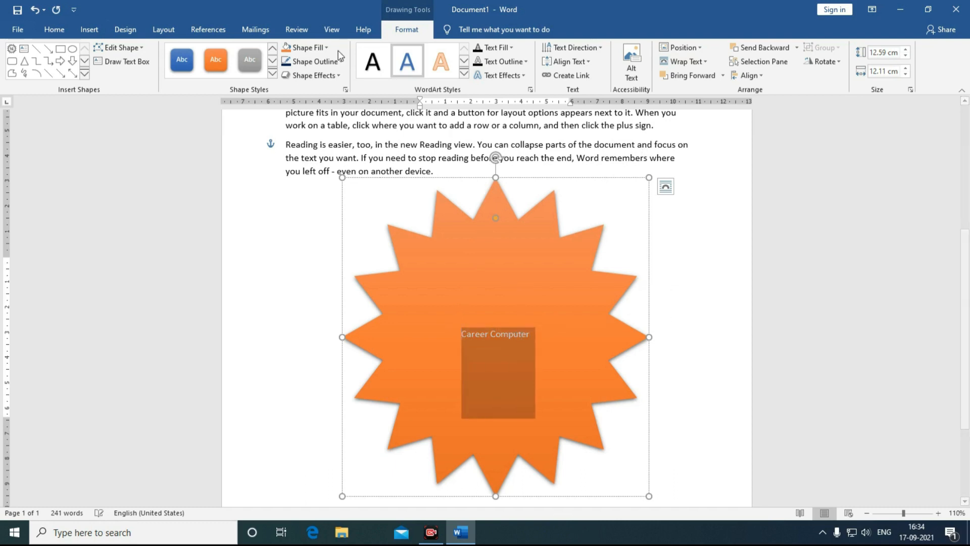
click(47, 29)
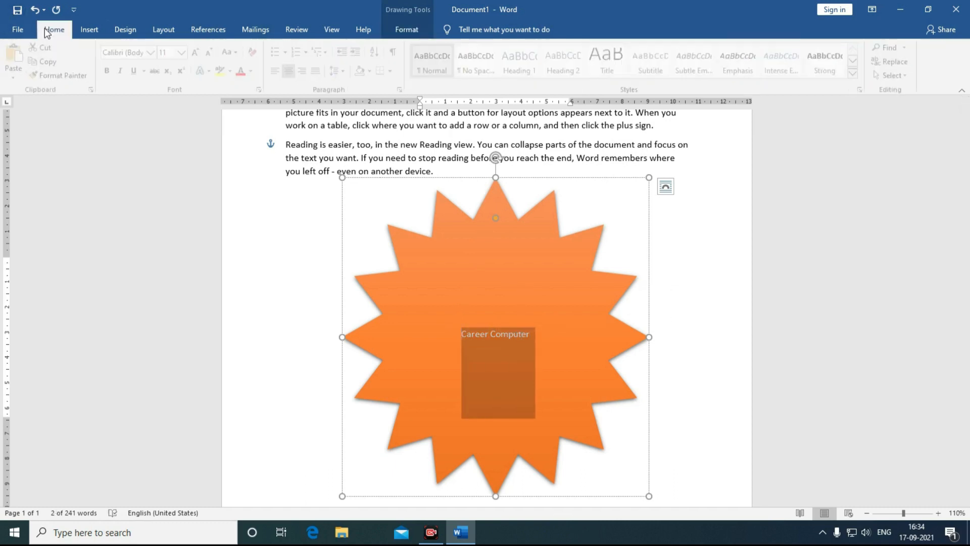
click(154, 53)
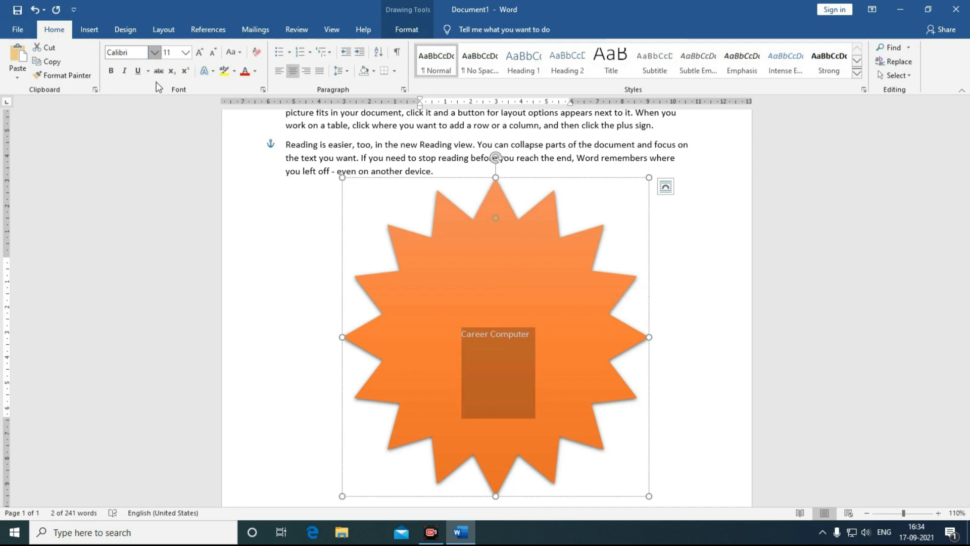
click(151, 186)
click(199, 53)
click(200, 53)
click(200, 53)
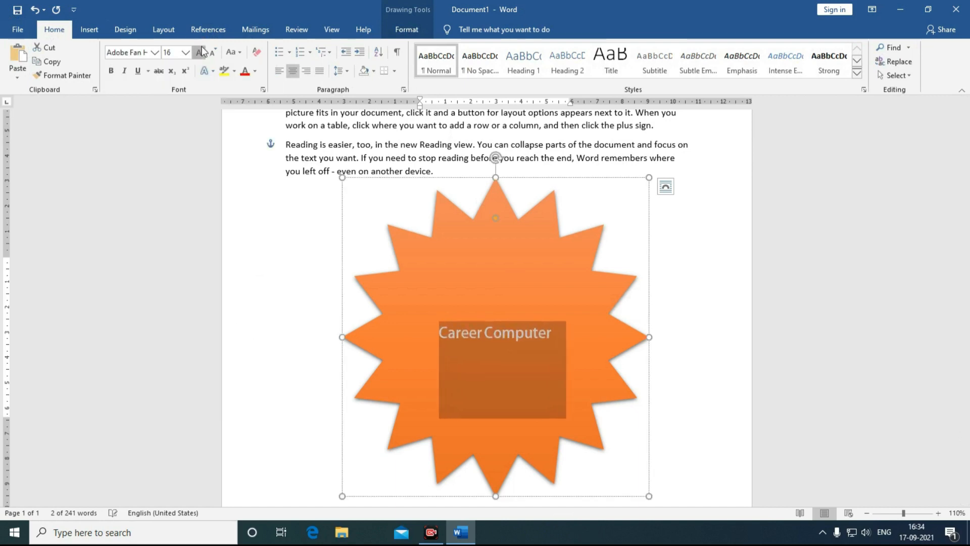
click(199, 53)
click(199, 52)
click(200, 53)
Step: Give the Career Computer text a blue-outline WordArt style and browse text effects
click(393, 28)
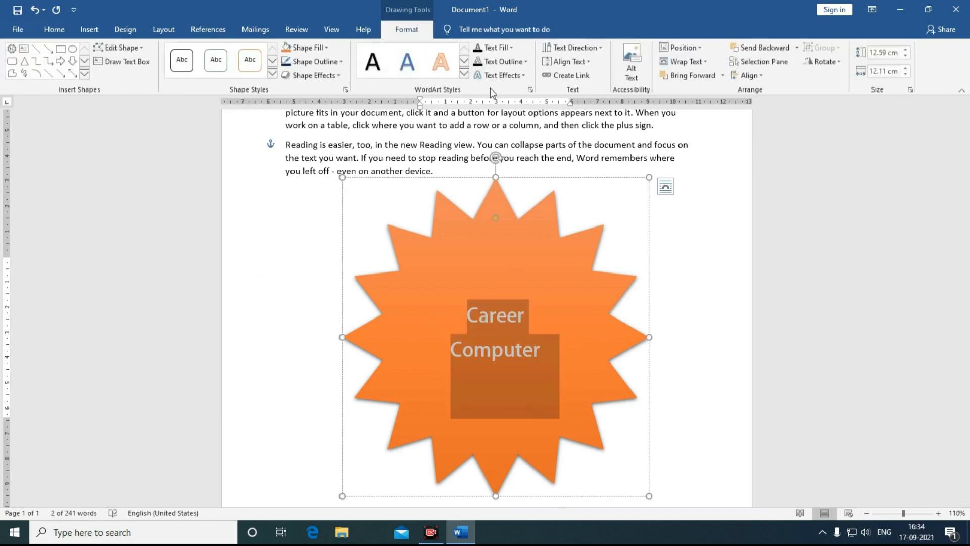
click(461, 74)
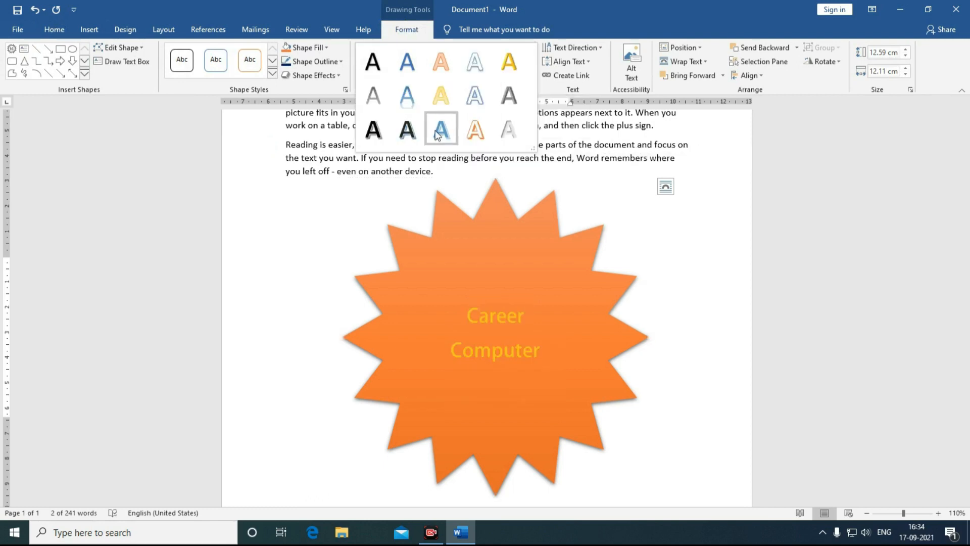
click(438, 134)
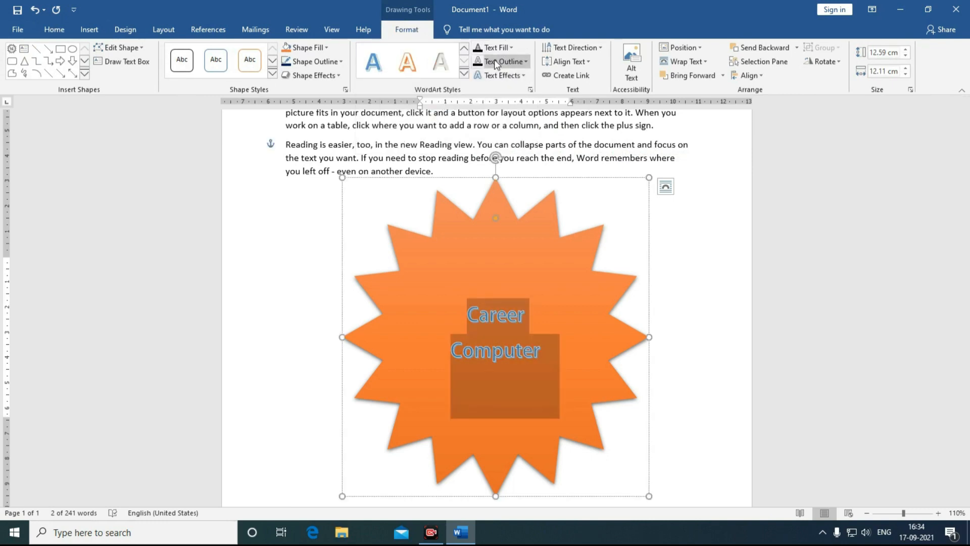
click(503, 76)
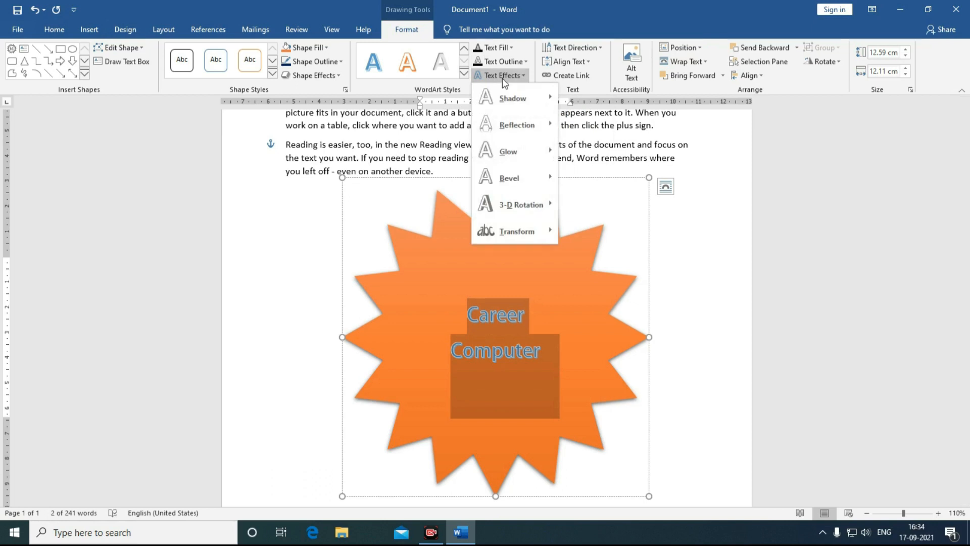
mouse_move(503, 150)
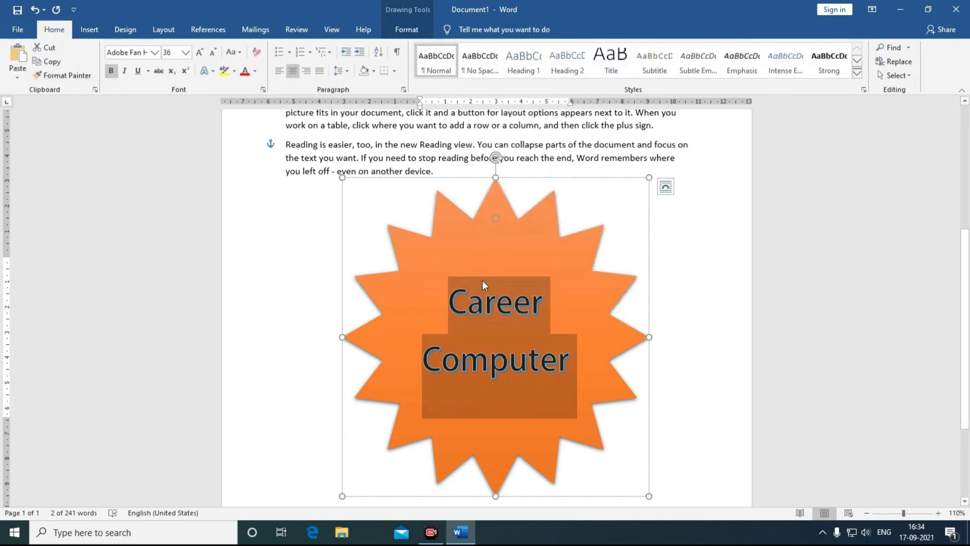
click(482, 280)
Step: Rotate the star's text 90°, then set its text direction back to horizontal
click(402, 31)
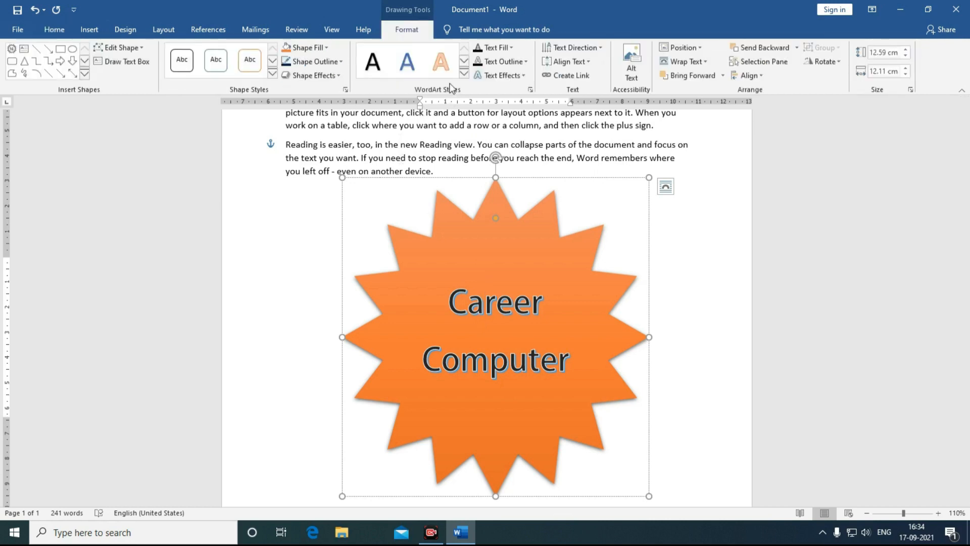
click(480, 246)
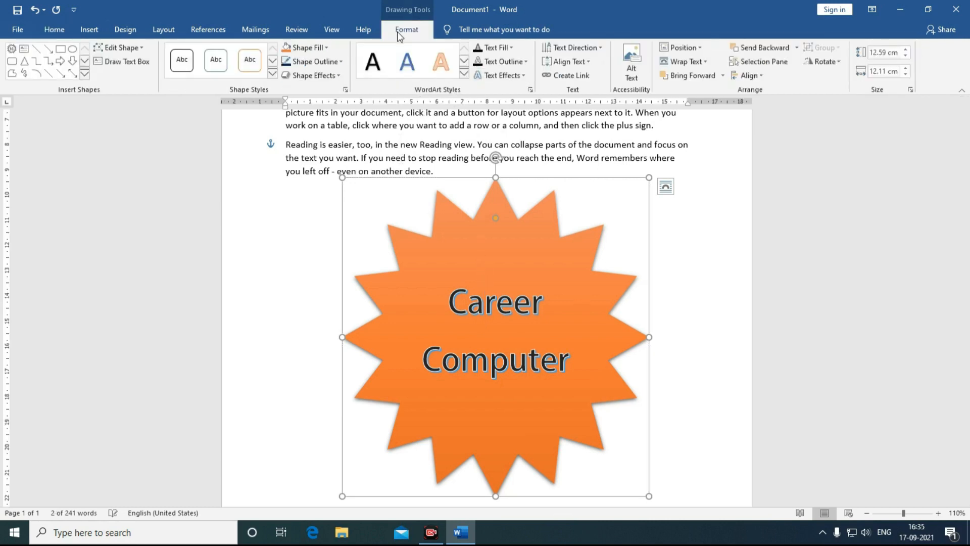
click(560, 48)
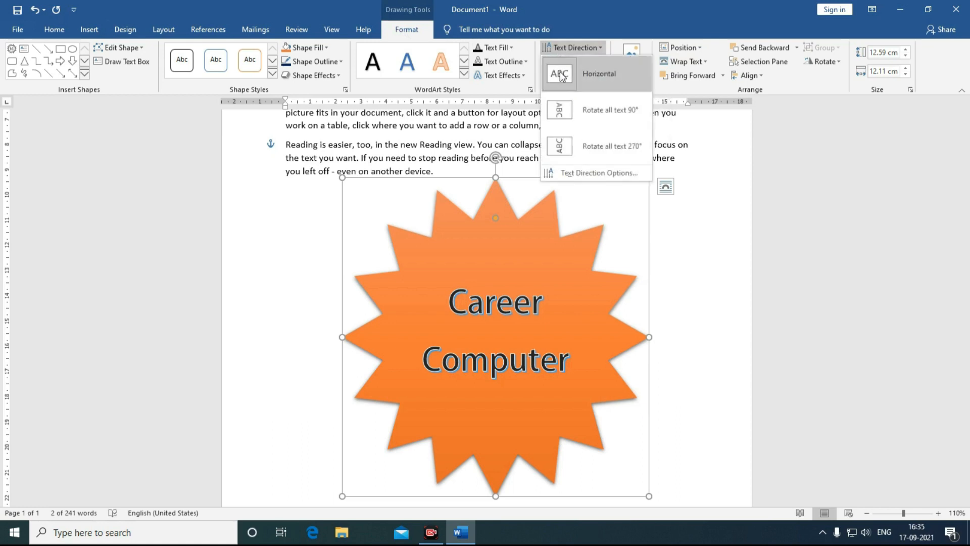
click(559, 111)
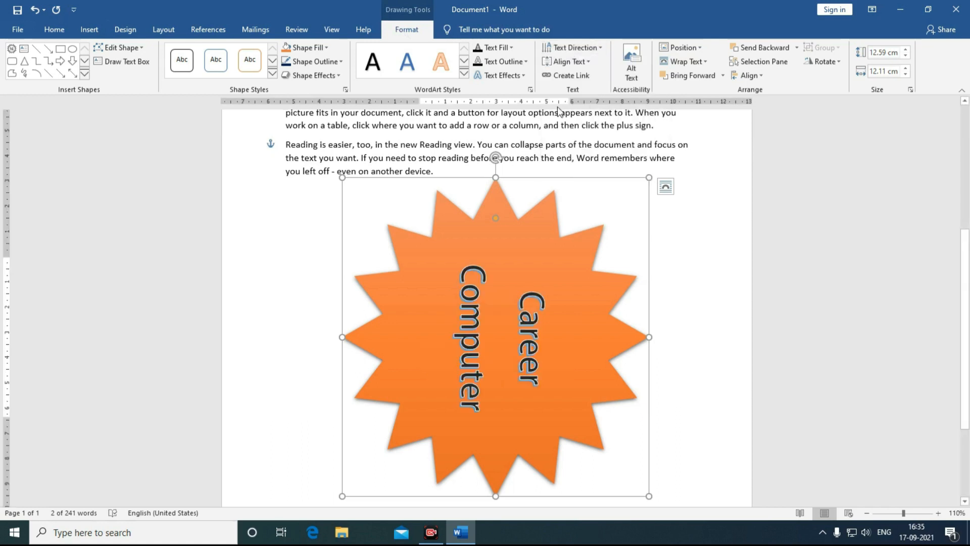
click(559, 48)
click(561, 75)
click(682, 47)
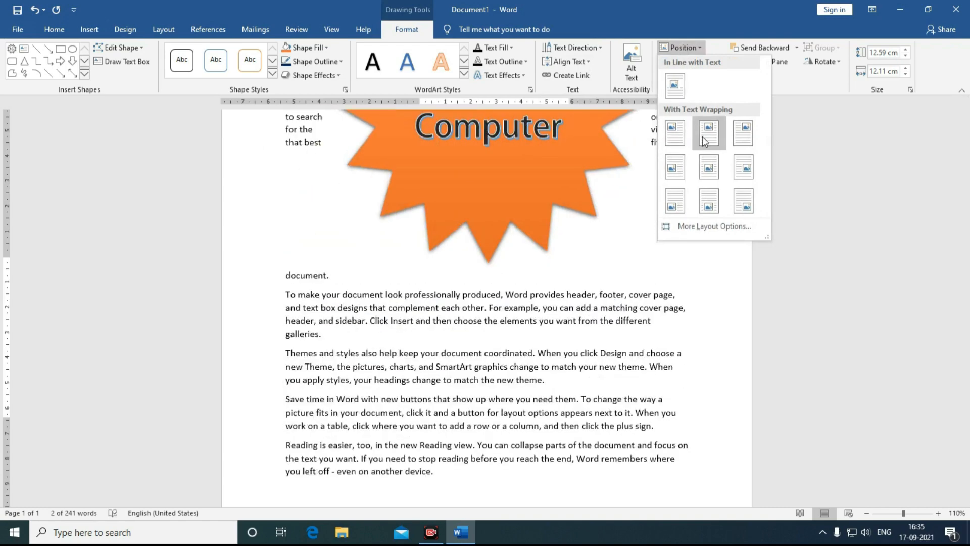
Step: Place the star at the page's middle centre and shrink it so text wraps around it
click(708, 167)
scroll(606, 221, down, 1)
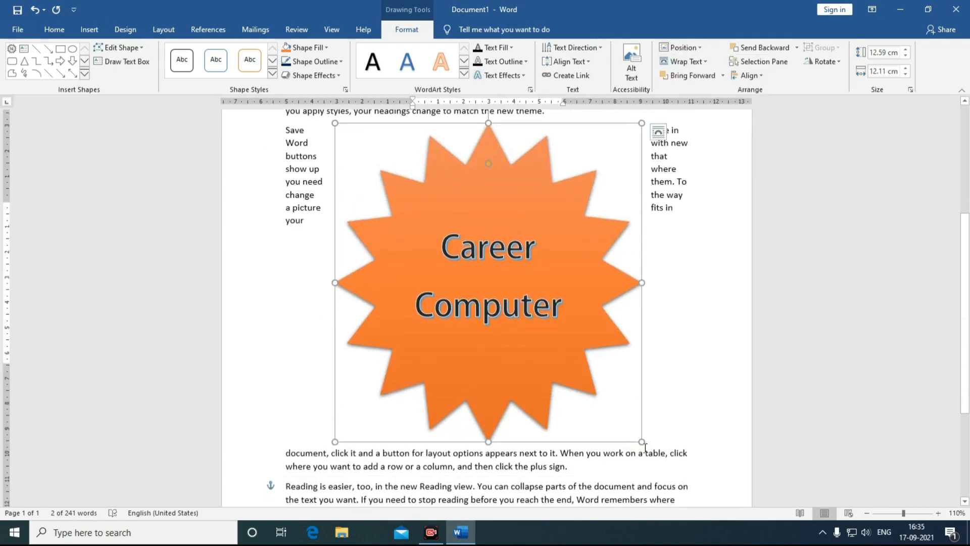
drag(641, 442, 571, 300)
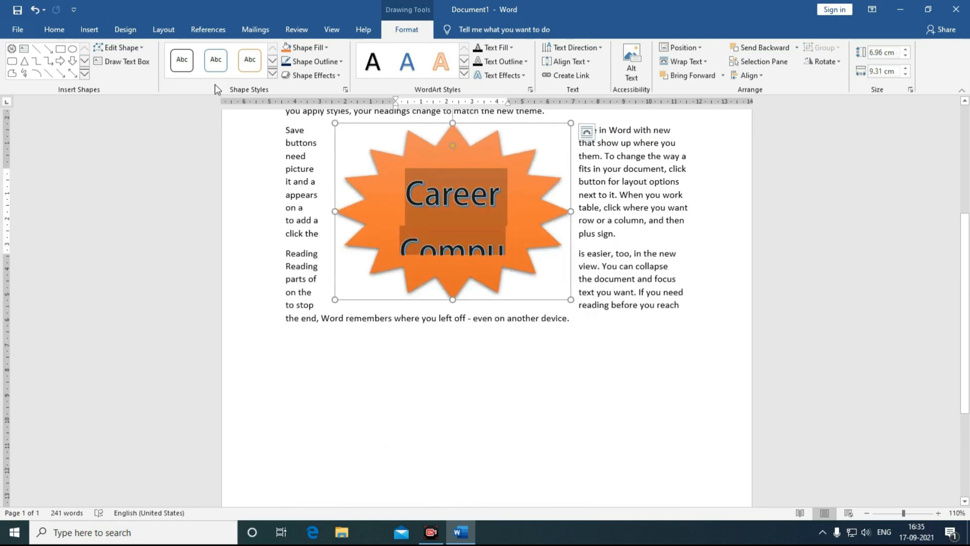
Step: Insert a hexagon shape with a green fill and nudge it slightly left
click(54, 29)
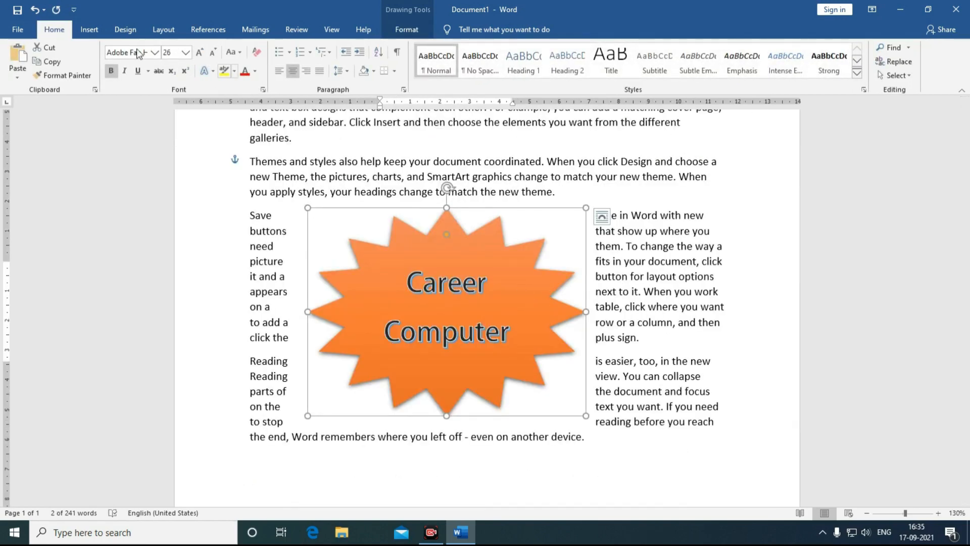
click(86, 29)
click(178, 71)
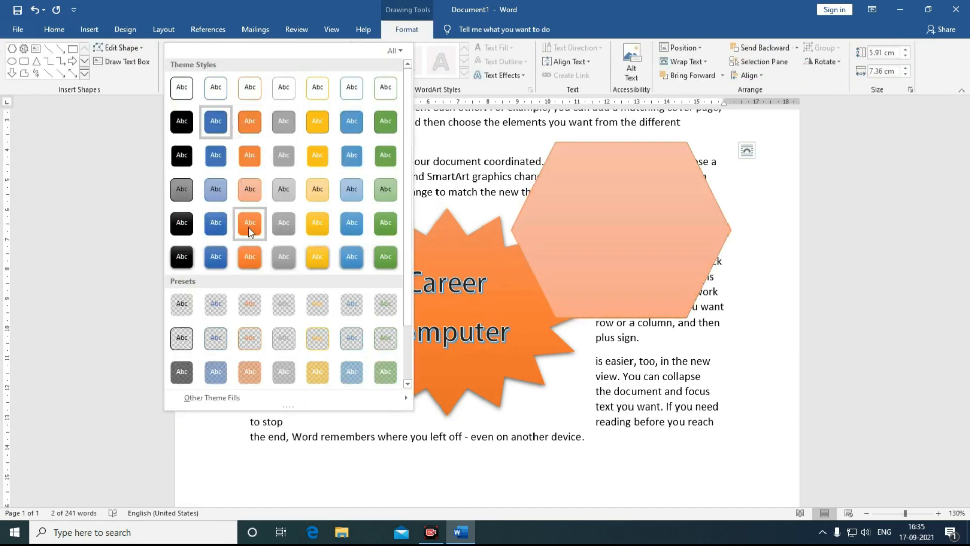
click(249, 225)
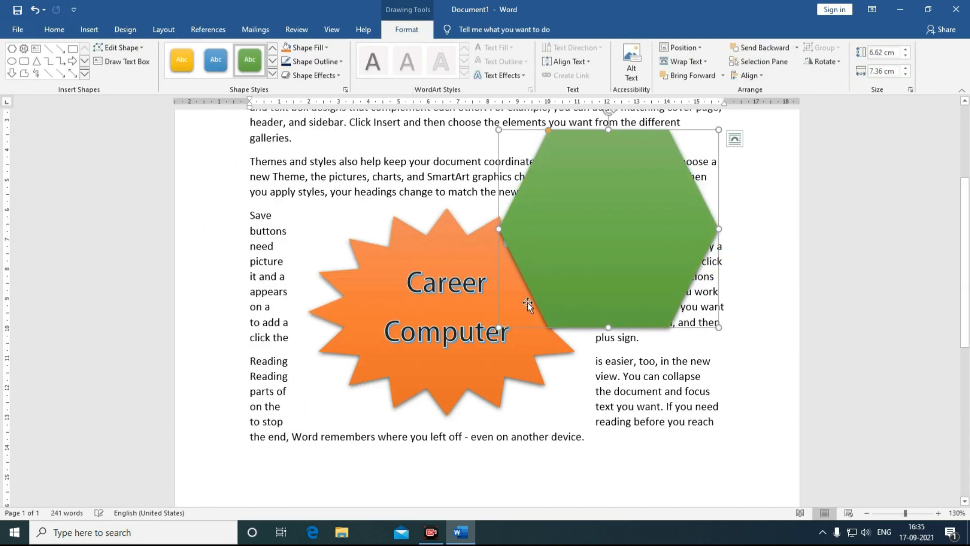
click(823, 532)
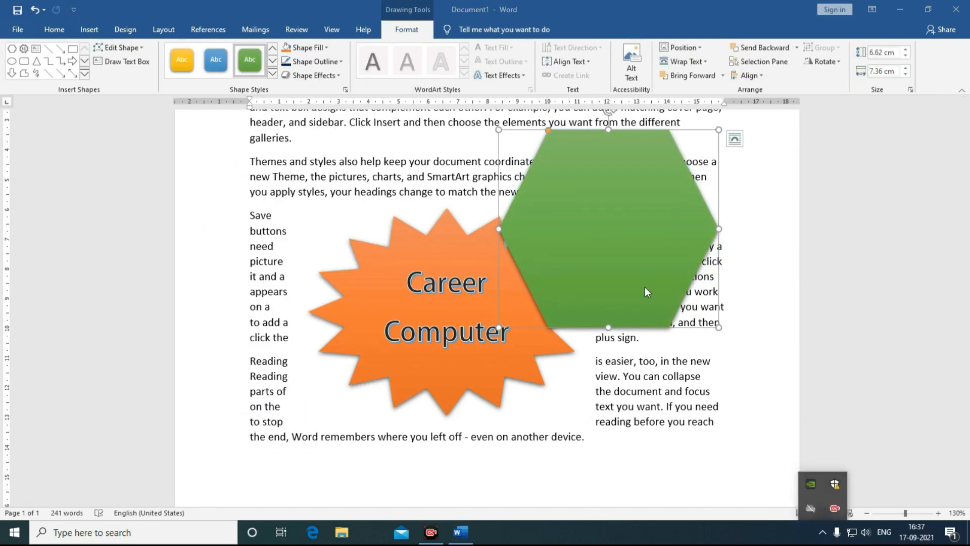
click(580, 287)
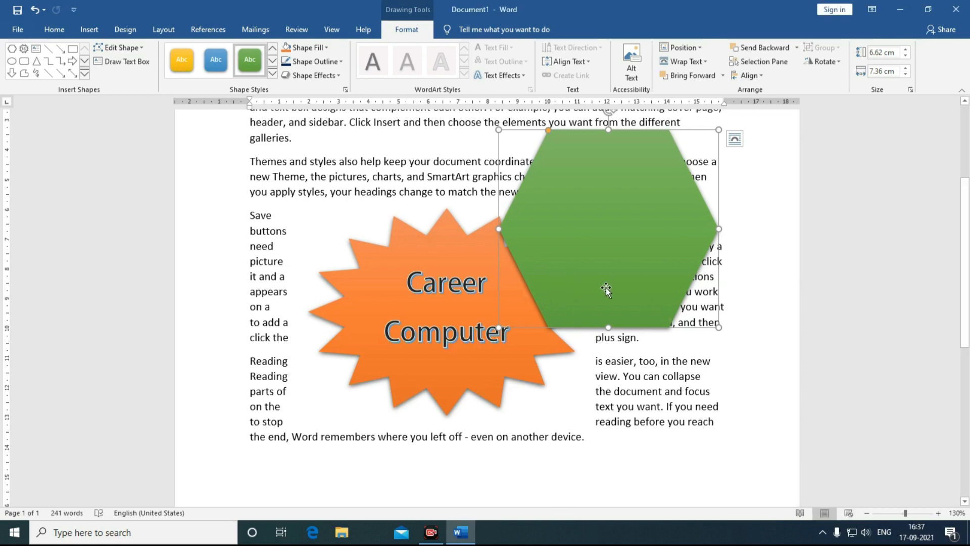
drag(606, 287, 597, 292)
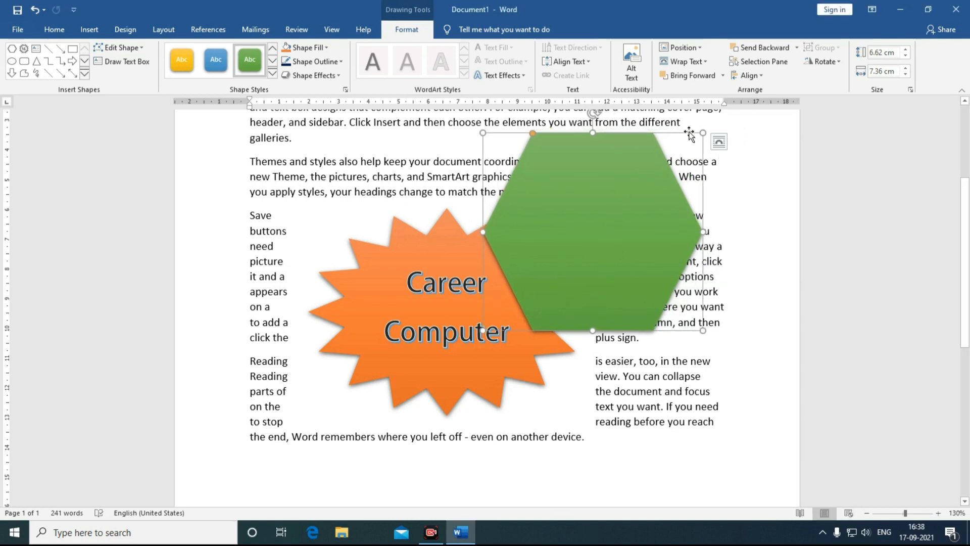
Step: Try Bring Forward and Send Backward on the green hexagon, then delete it and select the star
click(723, 75)
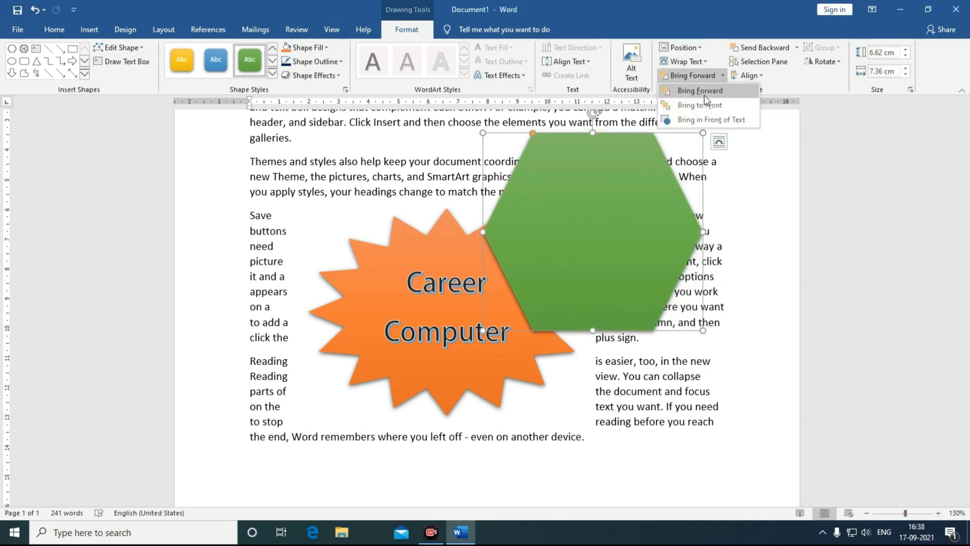
click(707, 95)
click(723, 75)
click(786, 48)
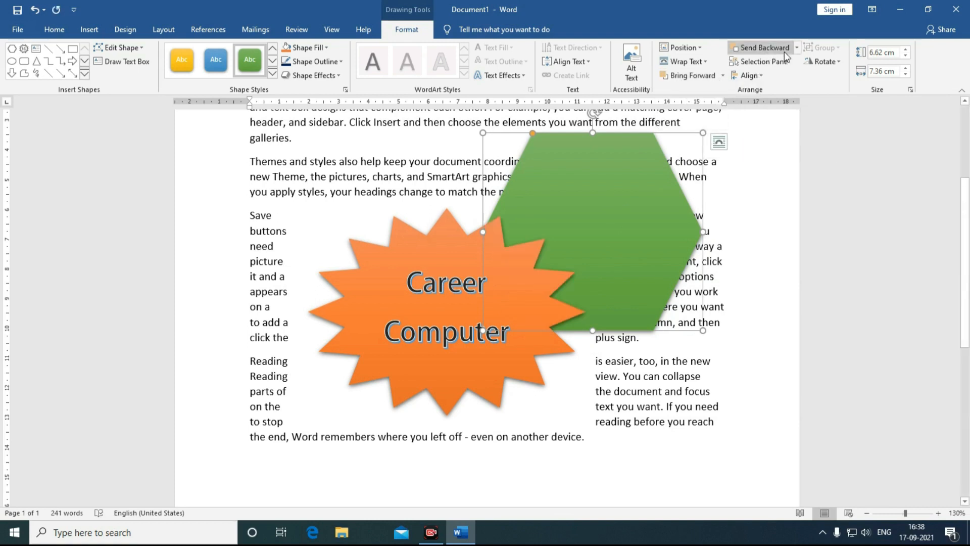
click(797, 48)
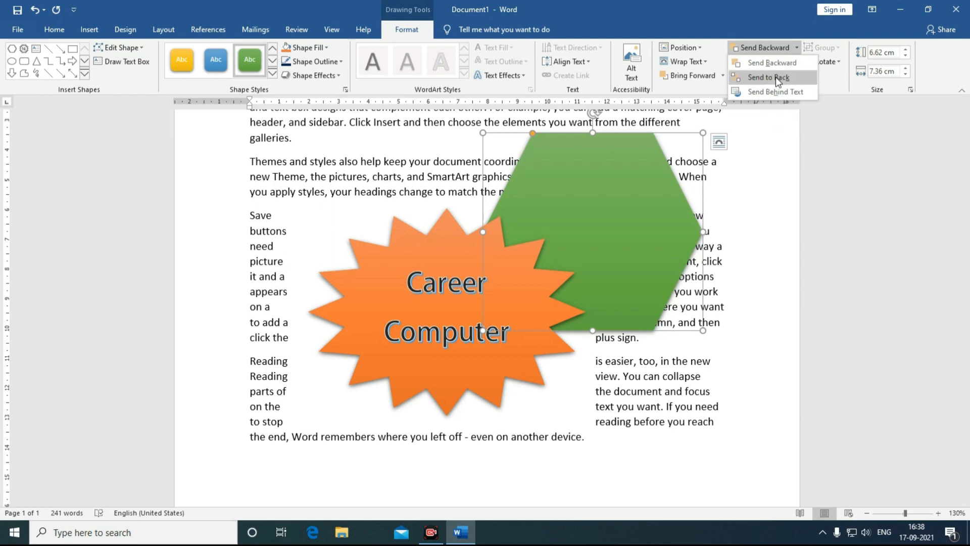
click(717, 78)
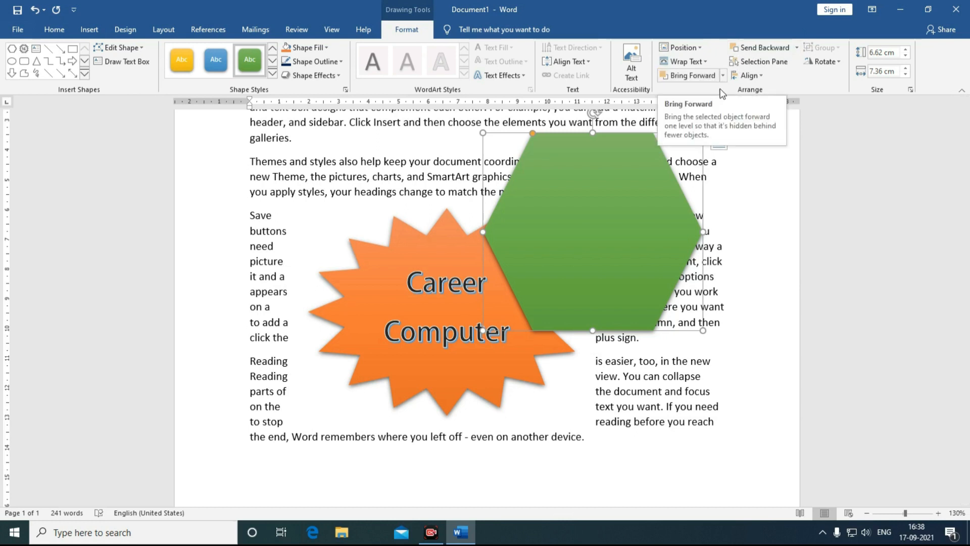
click(753, 76)
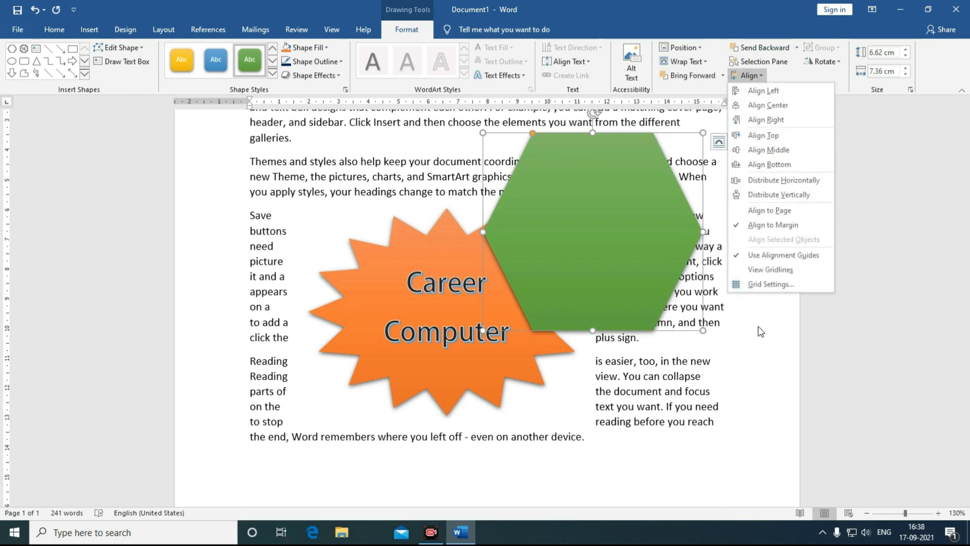
key(Escape)
key(Delete)
click(526, 293)
Step: Delete the star and draw a large rectangle near the top with a light-blue gradient style
key(Delete)
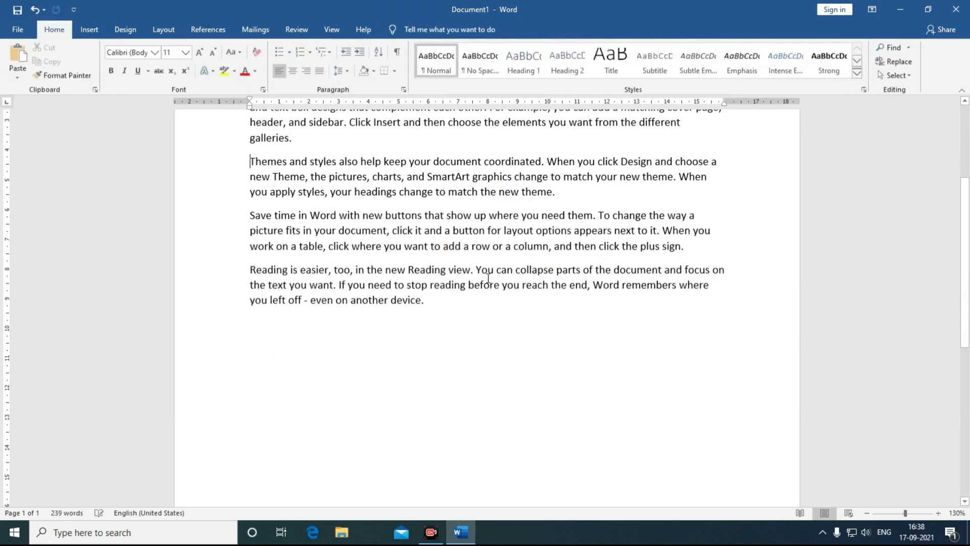
scroll(488, 278, up, 4)
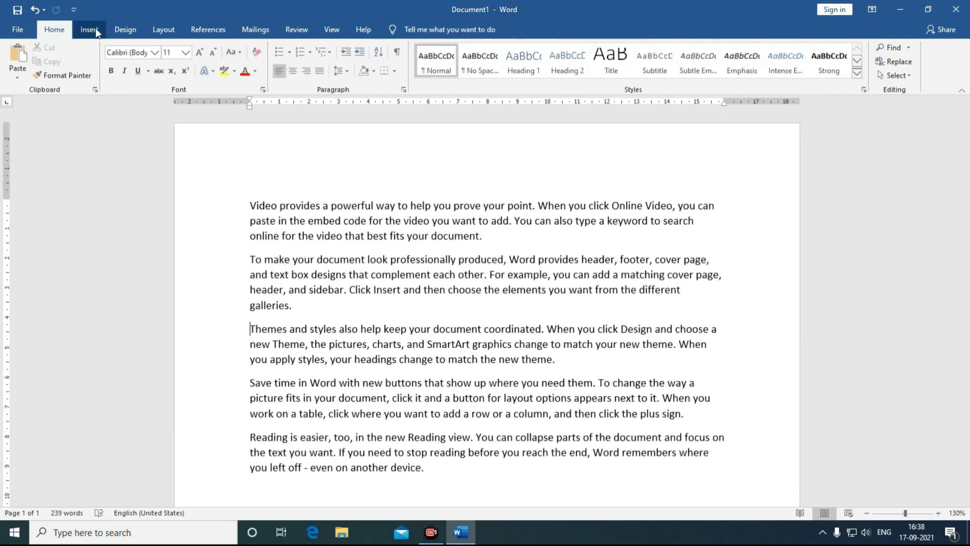
click(125, 30)
click(89, 29)
click(177, 61)
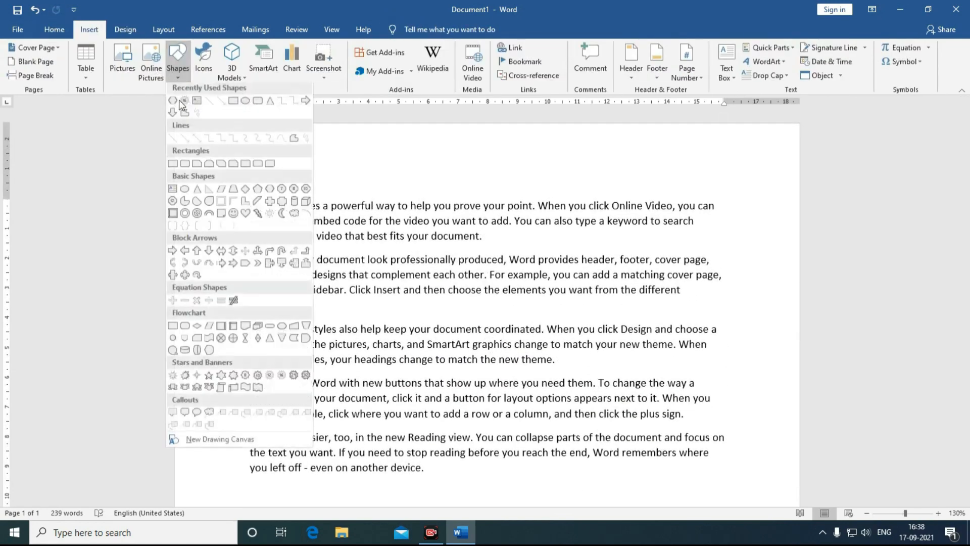
click(233, 103)
mouse_move(374, 228)
mouse_down()
mouse_move(487, 398)
mouse_move(588, 461)
mouse_up()
click(279, 75)
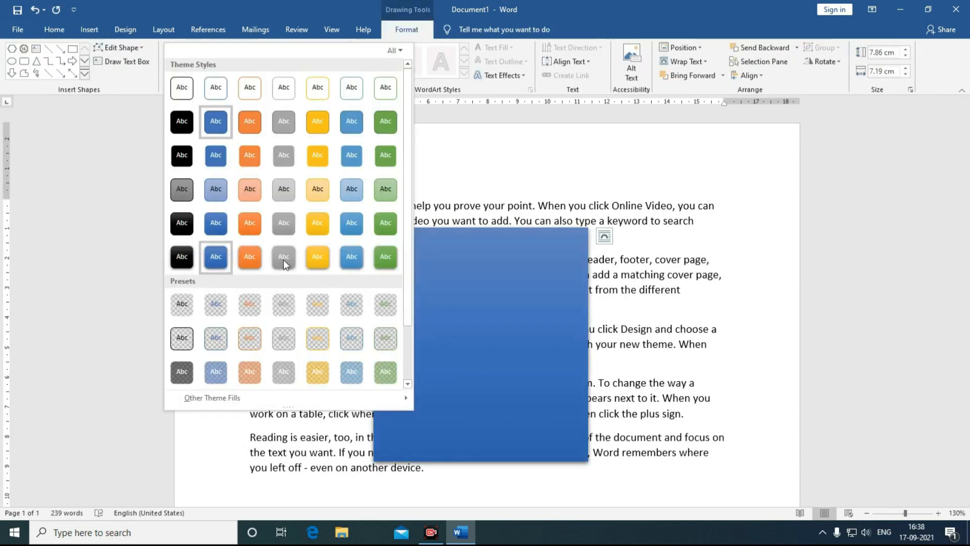
click(351, 256)
Step: Add a 3.6 by 3.15 cm orange oval inside the rectangle and select both shapes
click(89, 29)
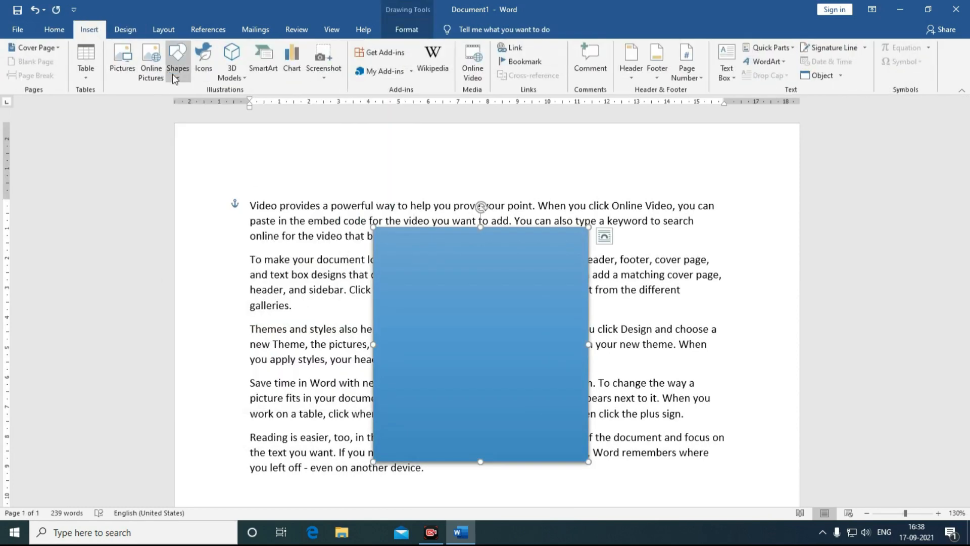
click(175, 71)
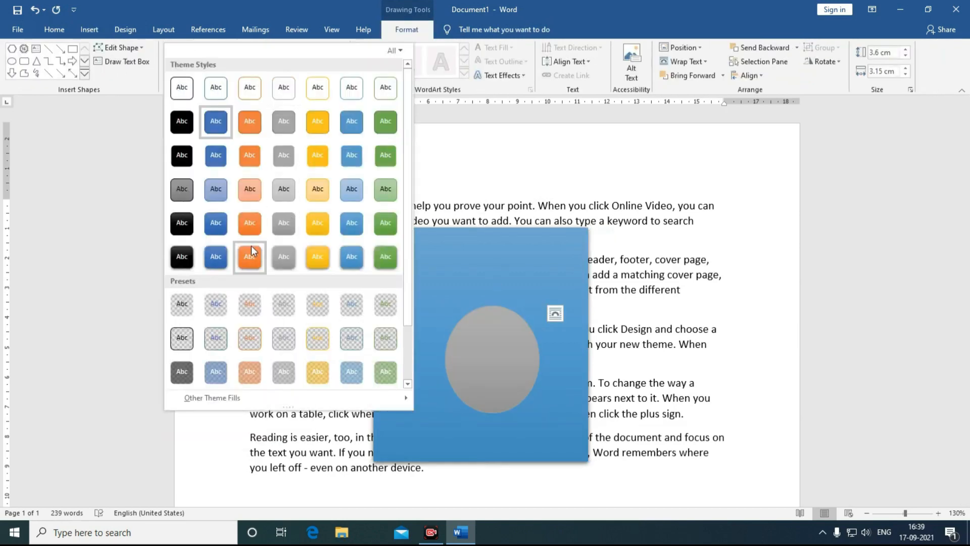
click(251, 248)
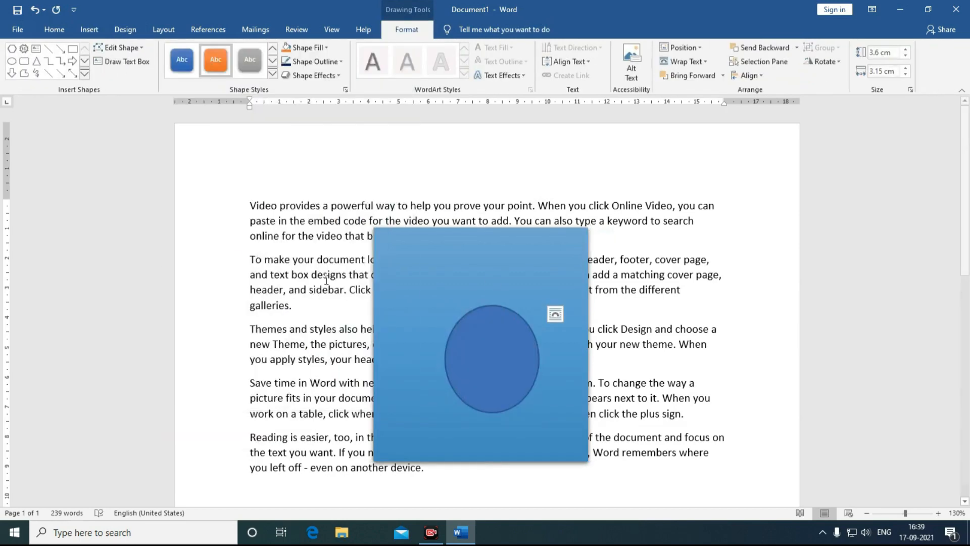
shift+click(411, 330)
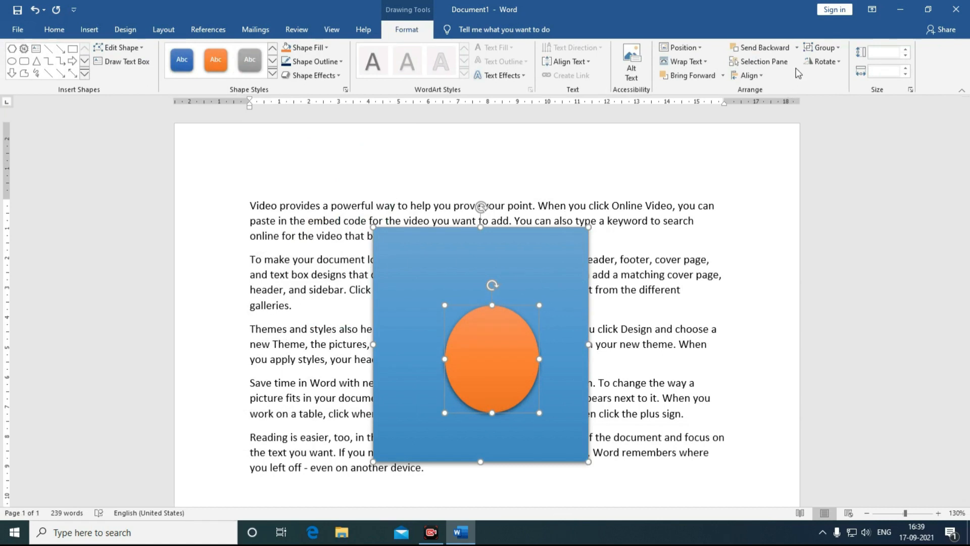
click(763, 80)
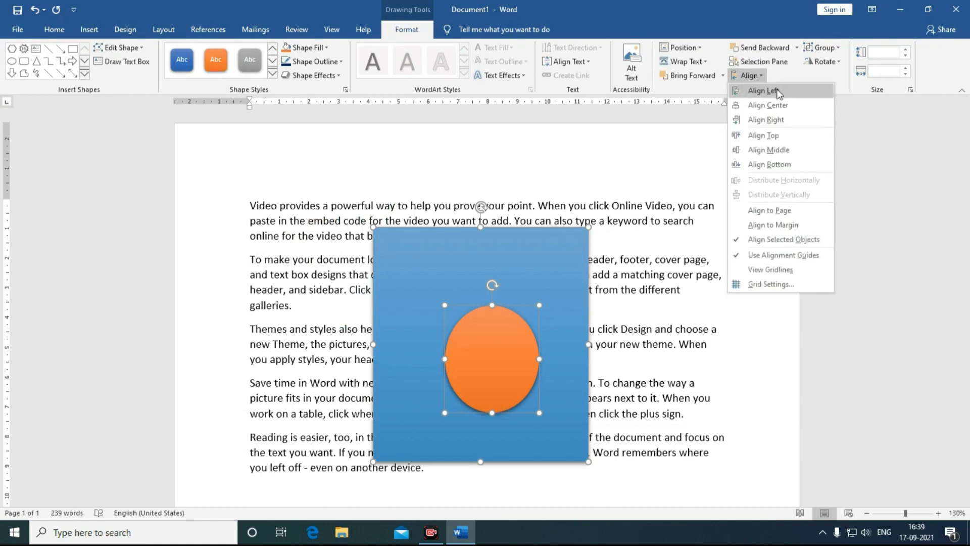
Step: Try Align Left, Align Middle and Align Center on the oval against the rectangle
click(763, 91)
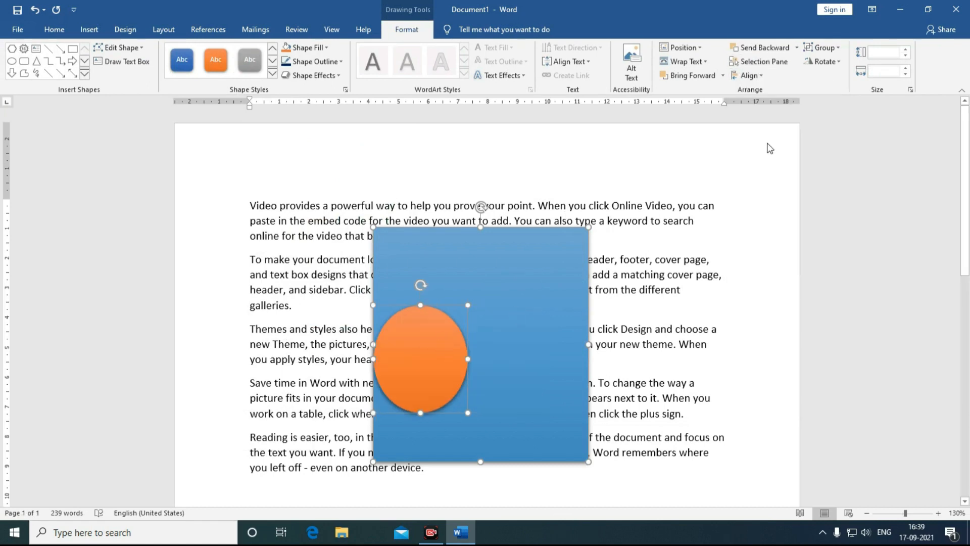
click(753, 75)
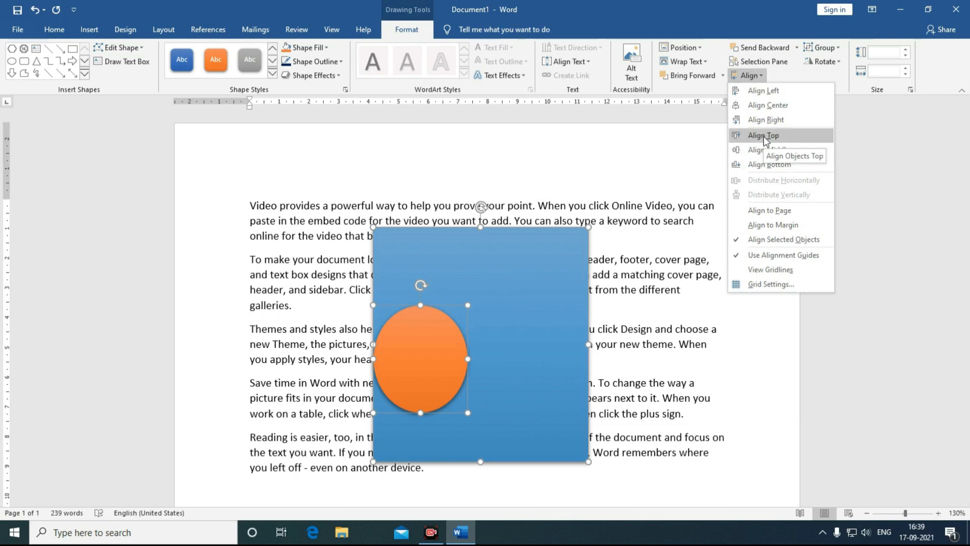
click(766, 150)
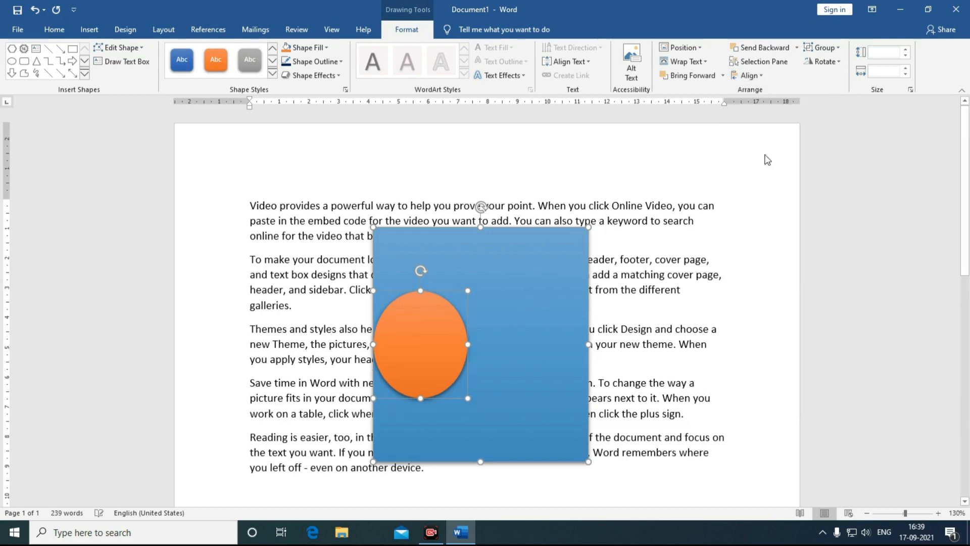
click(750, 75)
click(751, 106)
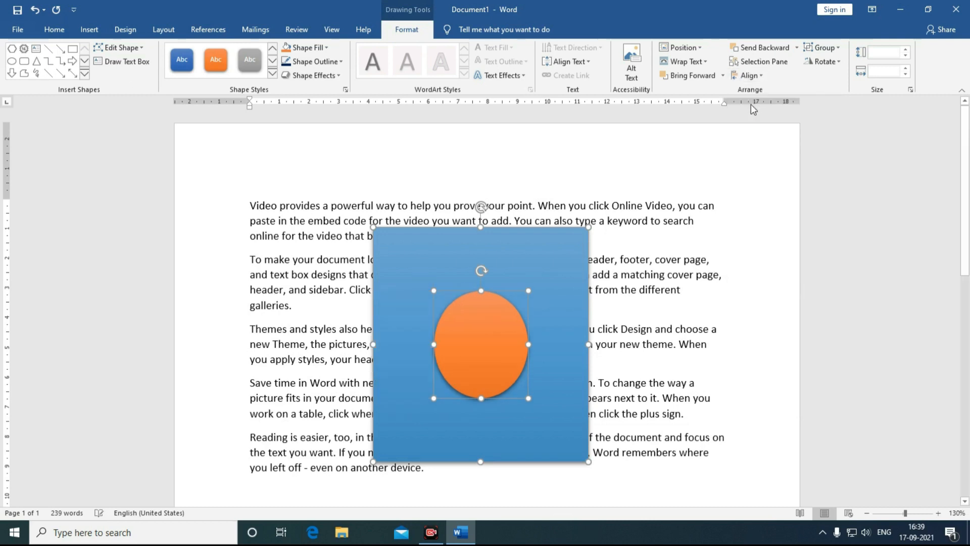
click(749, 75)
click(768, 151)
Step: Align the orange circle to the rectangle's bottom, then right, then top and left edges
click(748, 76)
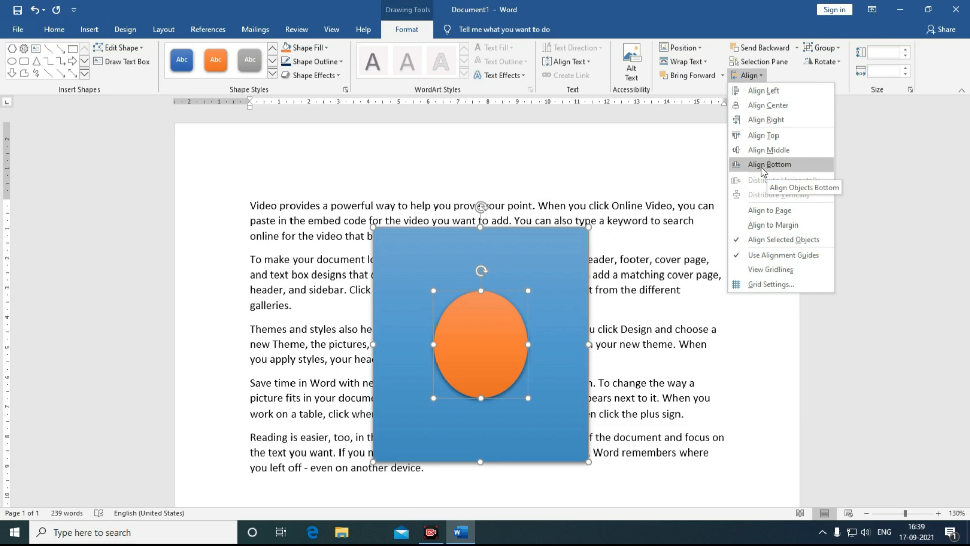
click(761, 166)
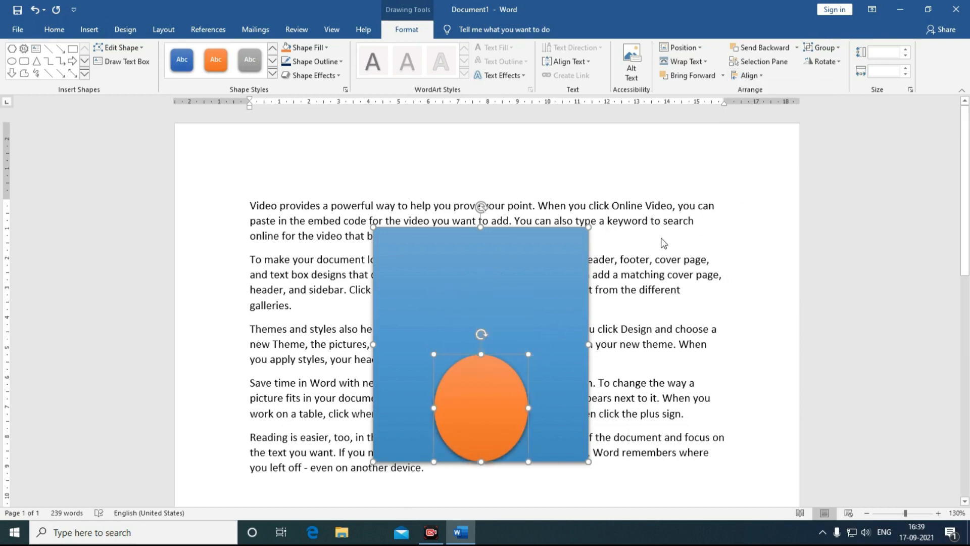
click(748, 76)
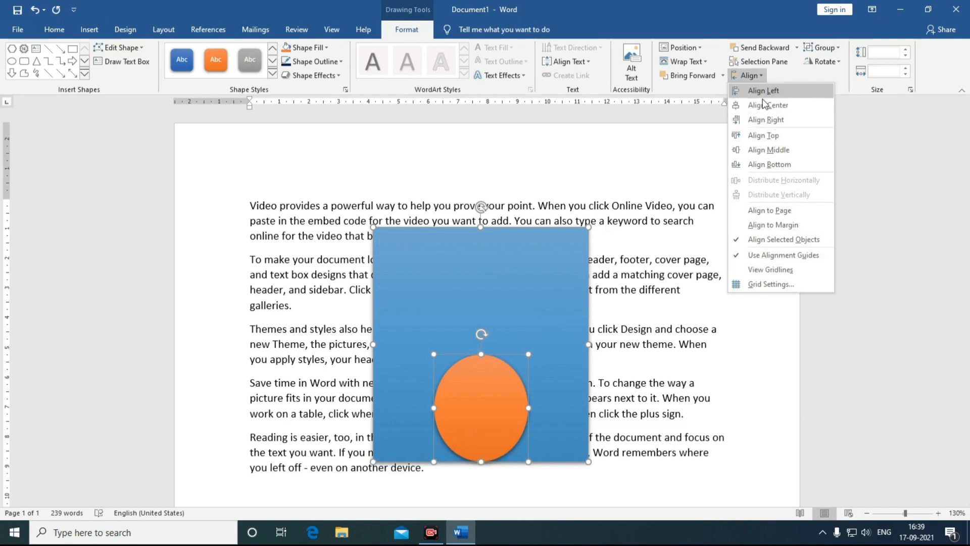
click(766, 120)
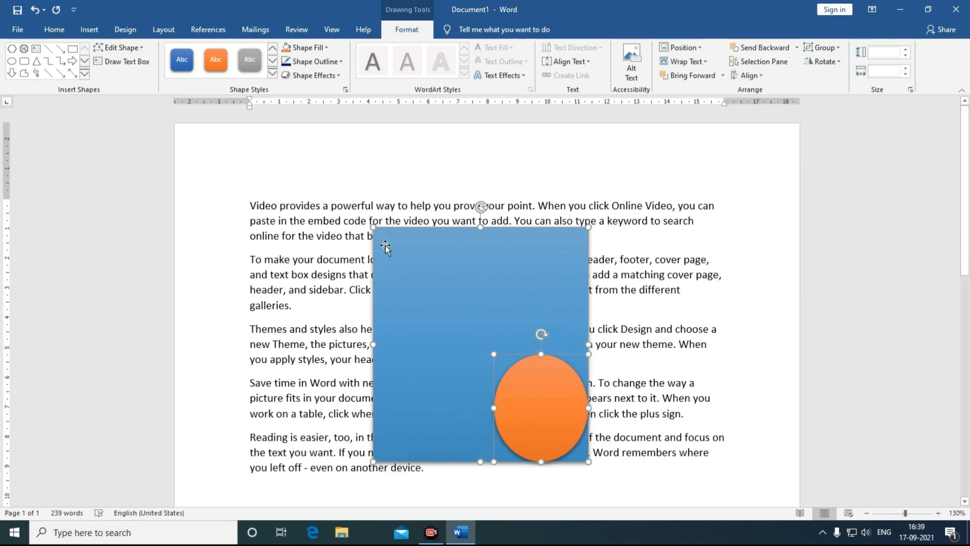
click(752, 75)
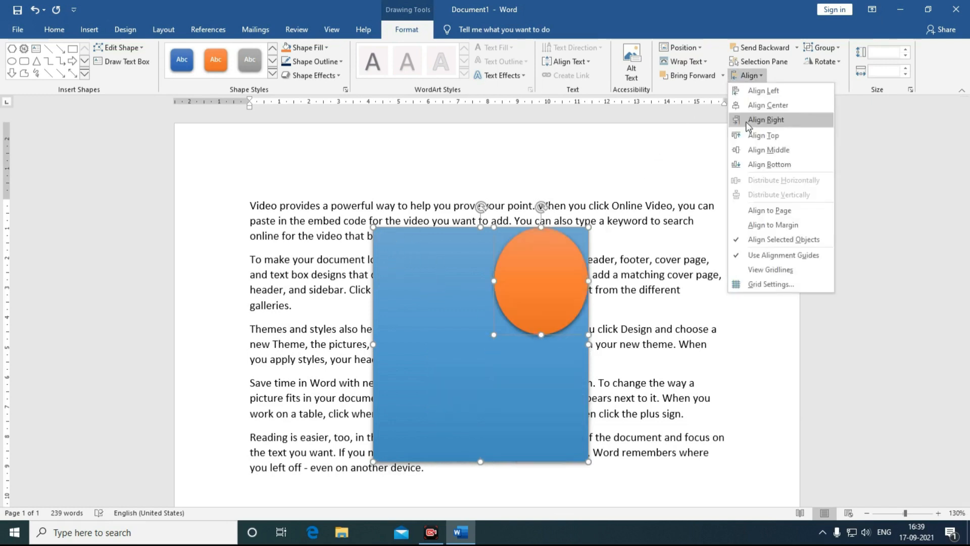
click(751, 94)
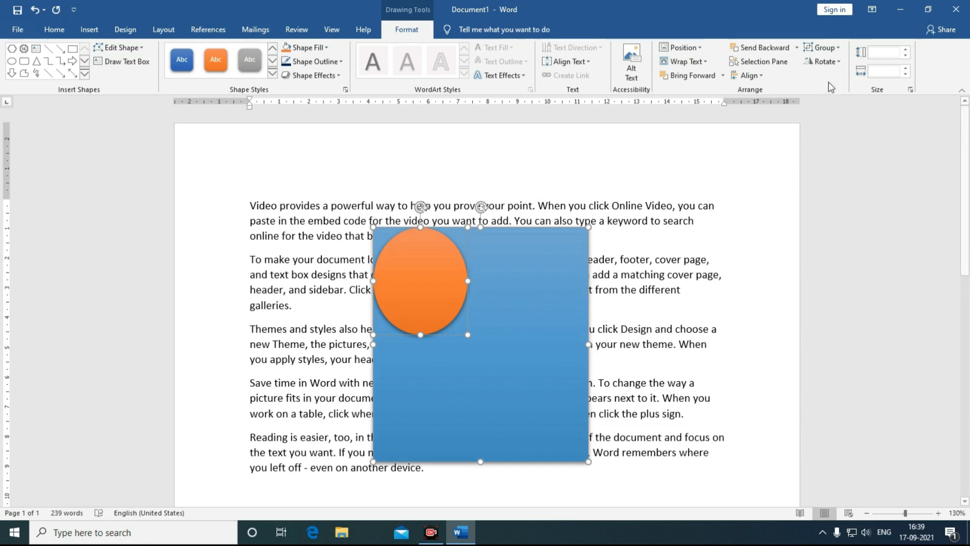
Step: Group the circle and rectangle, move the group up-left and resize it to 5.45 × 4.97 cm
click(814, 47)
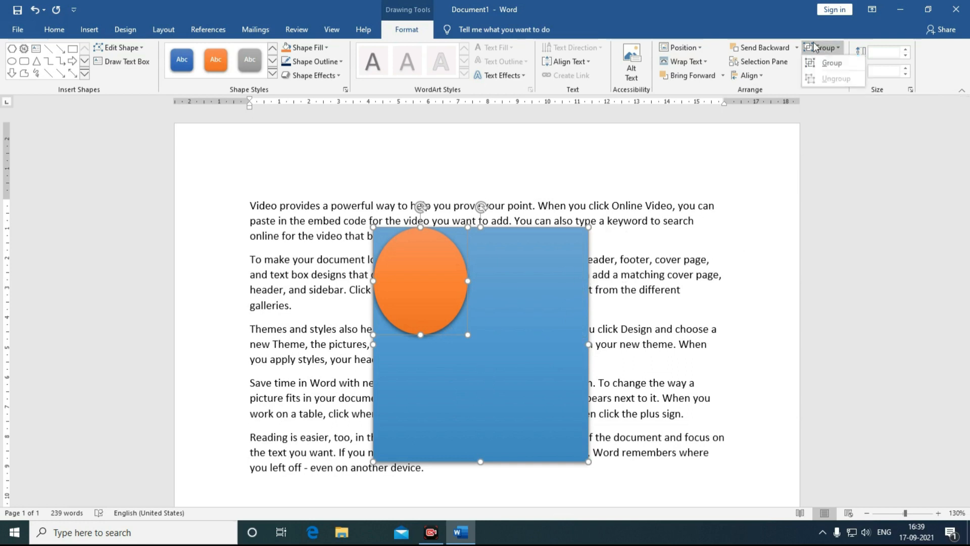
click(832, 63)
drag(496, 366, 393, 244)
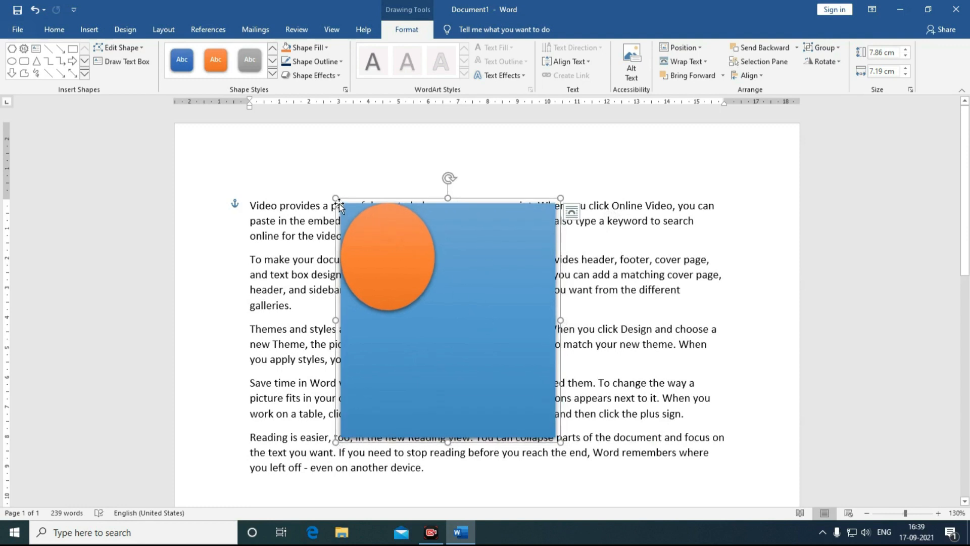
drag(334, 197, 406, 273)
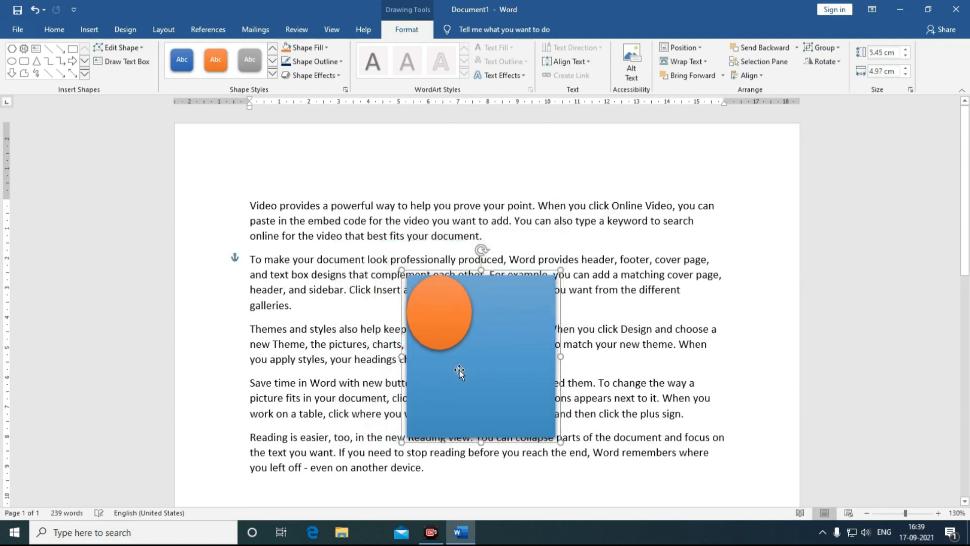
Step: Ungroup the shapes and move the orange circle onto the rectangle's right edge
click(839, 51)
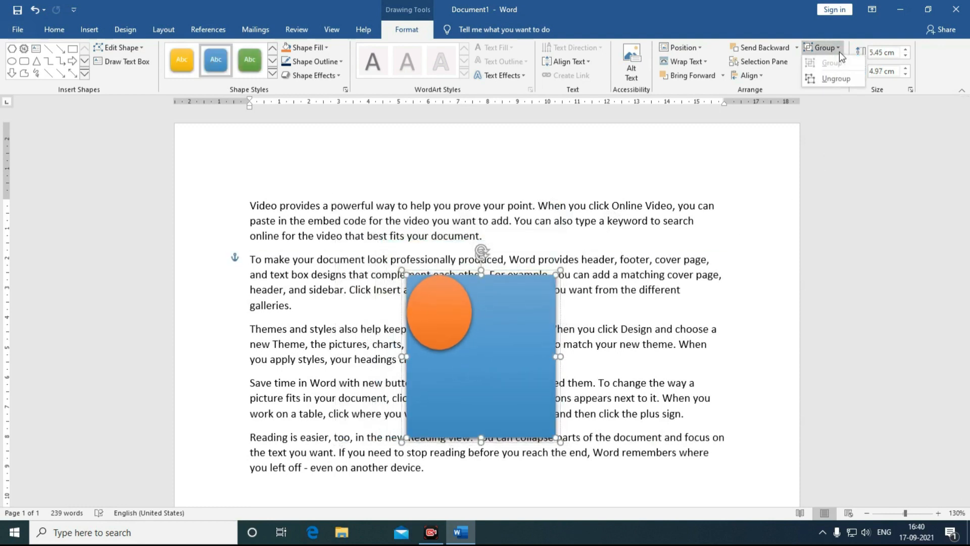
click(834, 83)
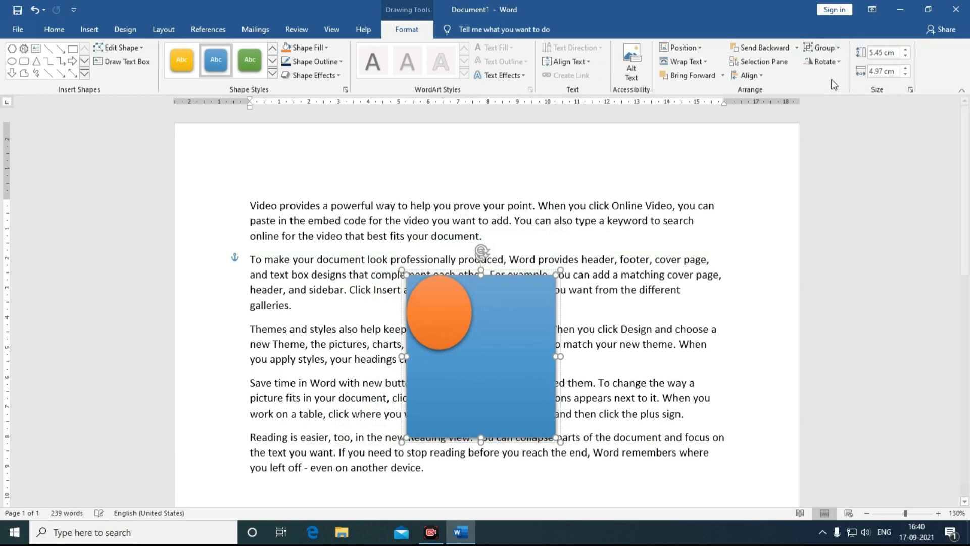
click(727, 332)
drag(452, 326, 624, 326)
drag(611, 308, 499, 303)
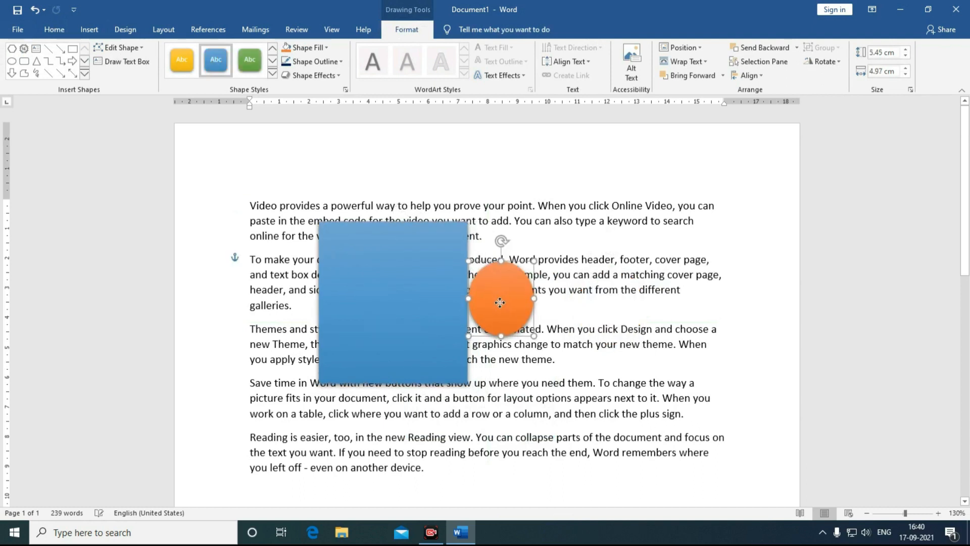
Step: Regroup the circle and rectangle and shift the group slightly left
shift+click(438, 307)
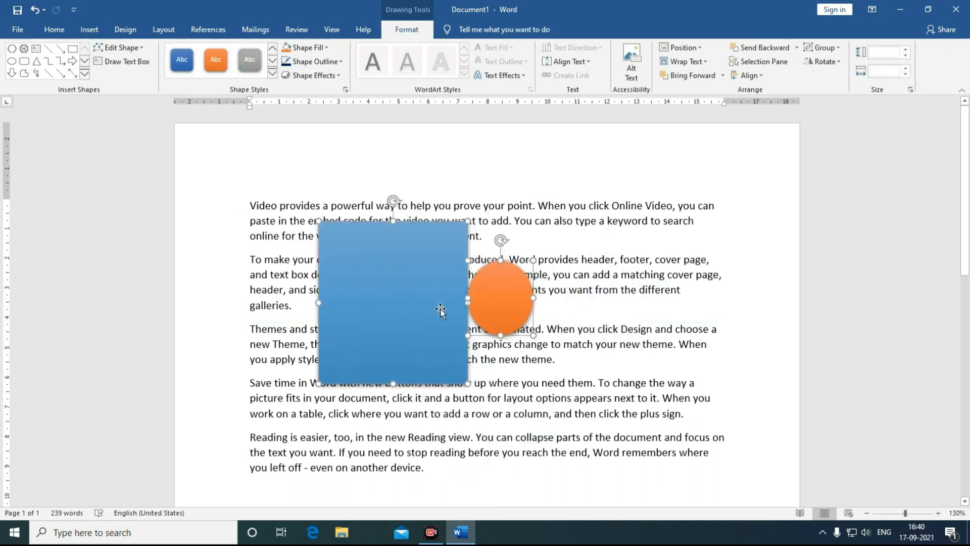
click(826, 50)
click(829, 64)
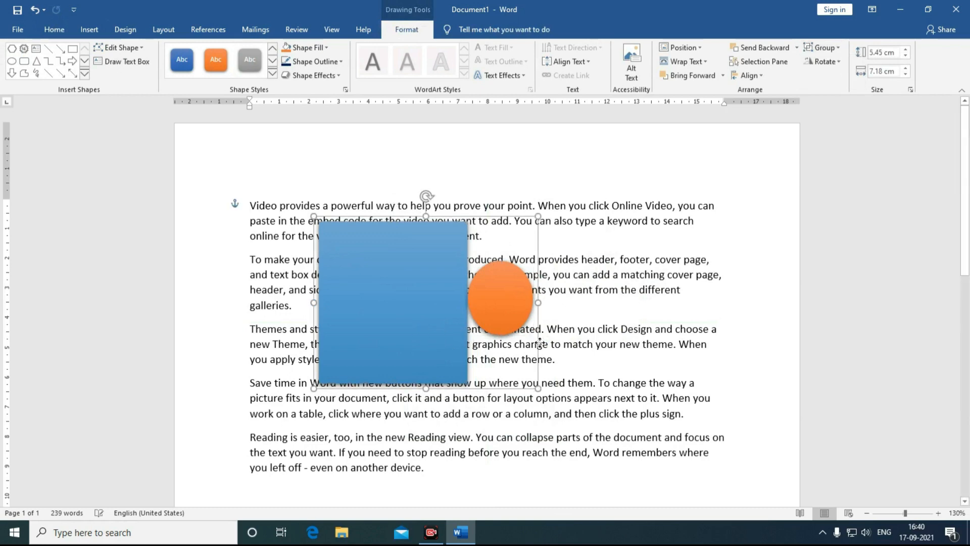
drag(473, 323, 410, 353)
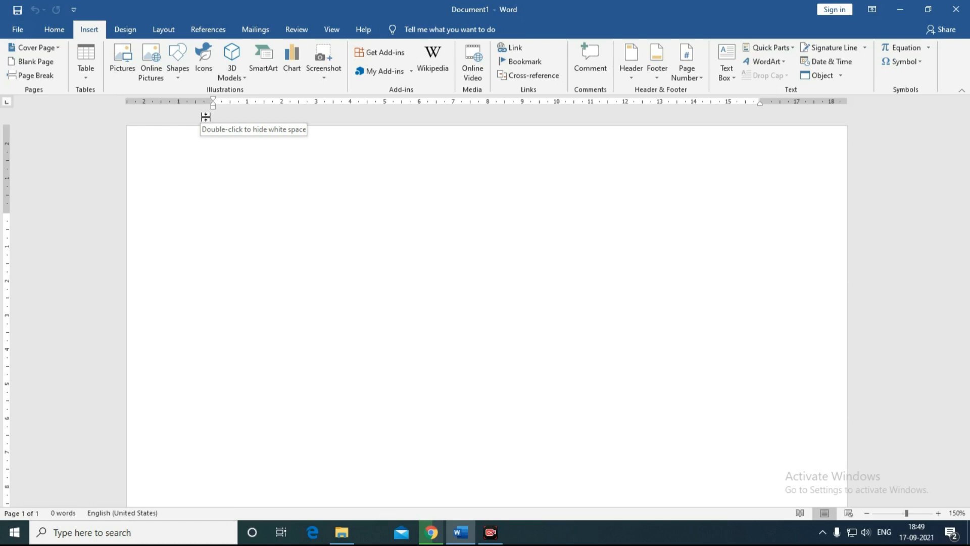
Step: Open the Icons library and browse the Arrows, Arts, Body parts and Buildings categories
click(205, 74)
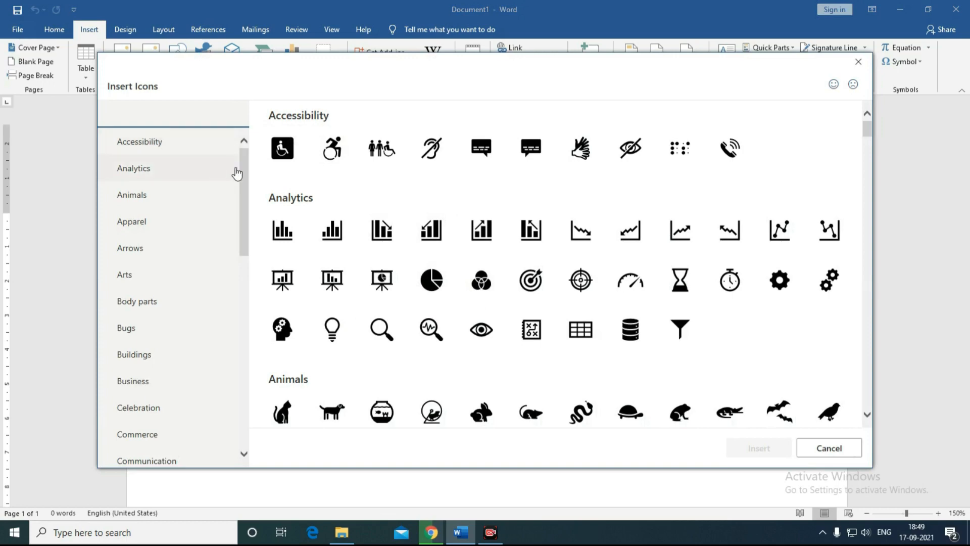
scroll(239, 222, down, 3)
scroll(239, 223, up, 2)
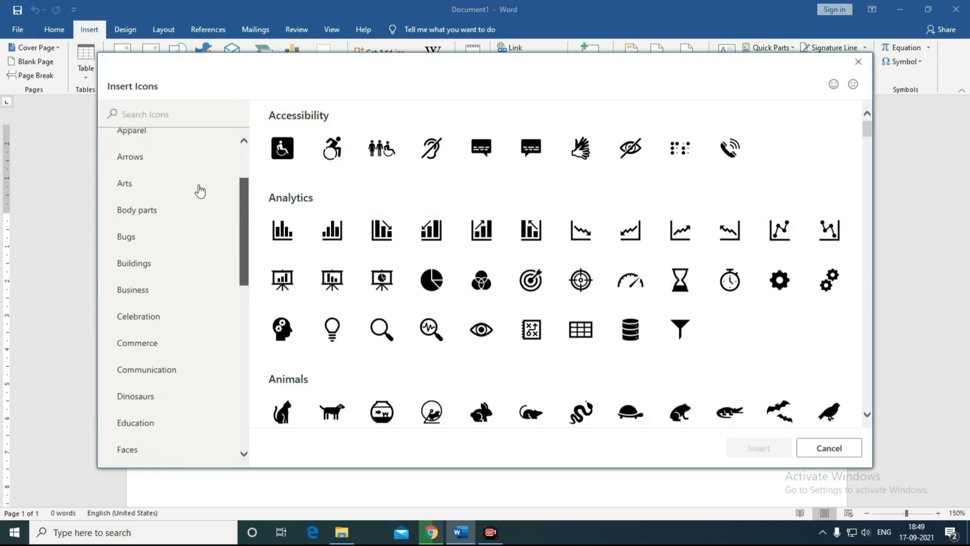
click(142, 165)
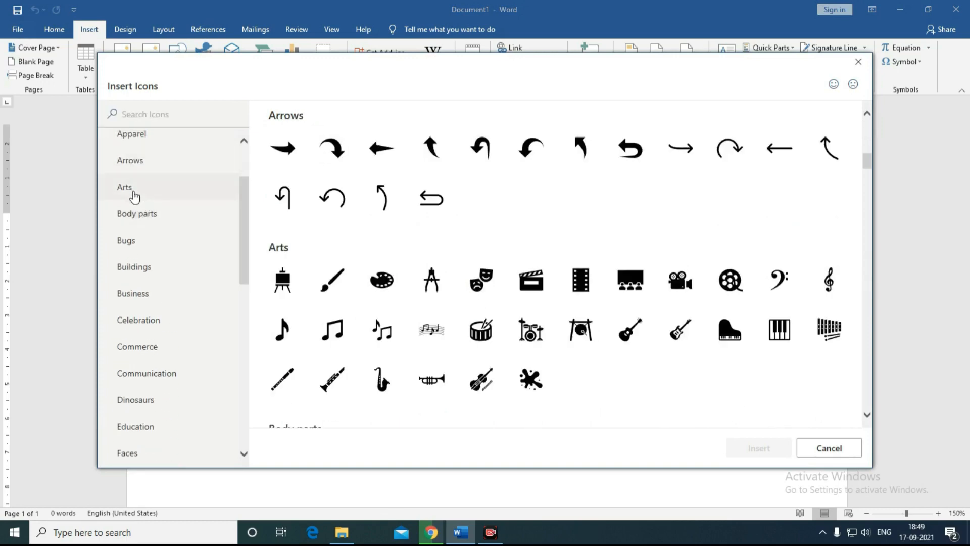
click(133, 193)
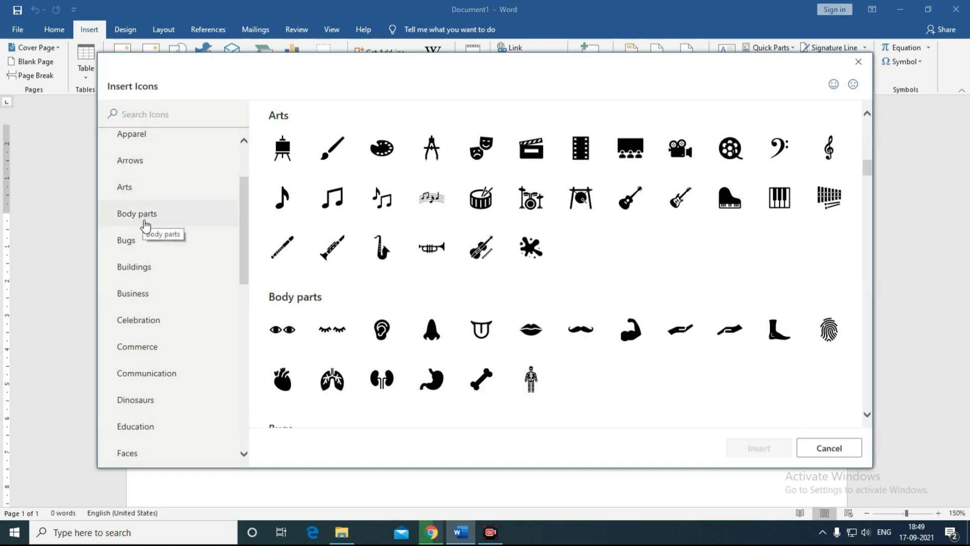
click(143, 221)
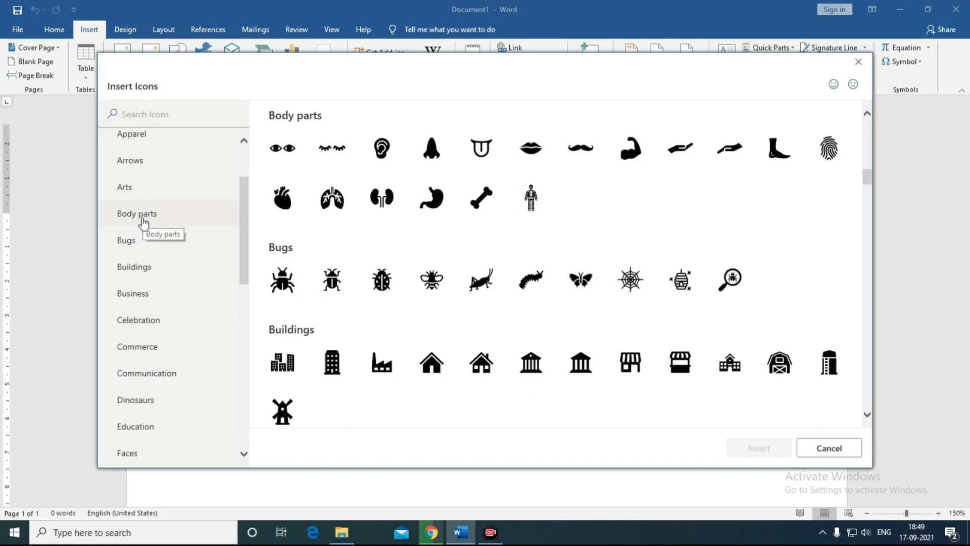
click(143, 268)
scroll(242, 283, down, 1)
drag(243, 283, 244, 292)
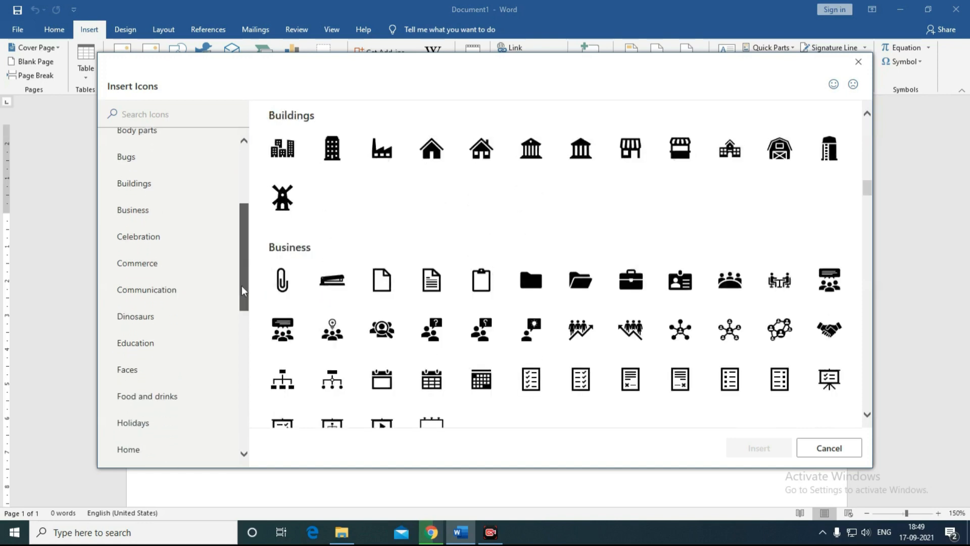
Step: Browse Education, Communication, Celebration and Analytics, then pick the wheelchair icon under Accessibility
click(145, 342)
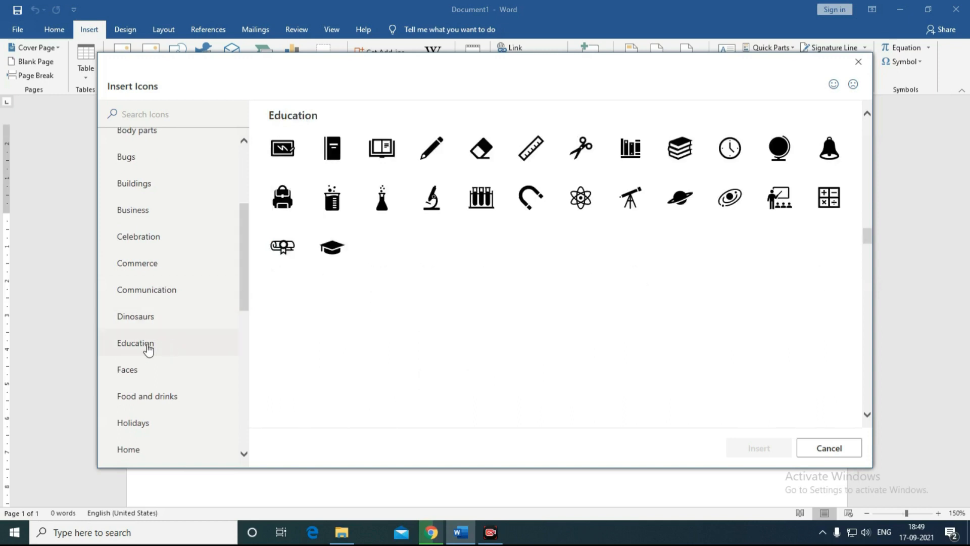
click(146, 292)
click(133, 235)
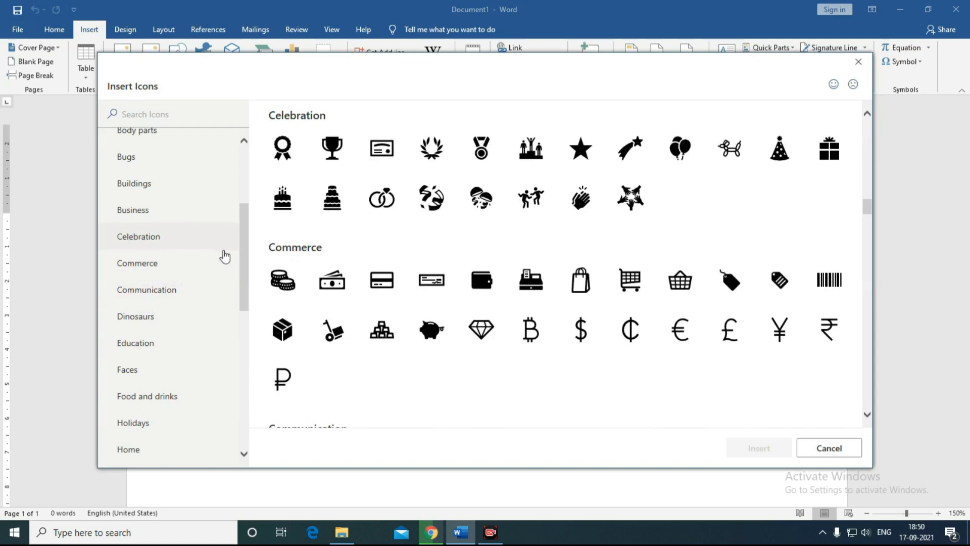
drag(244, 265, 232, 302)
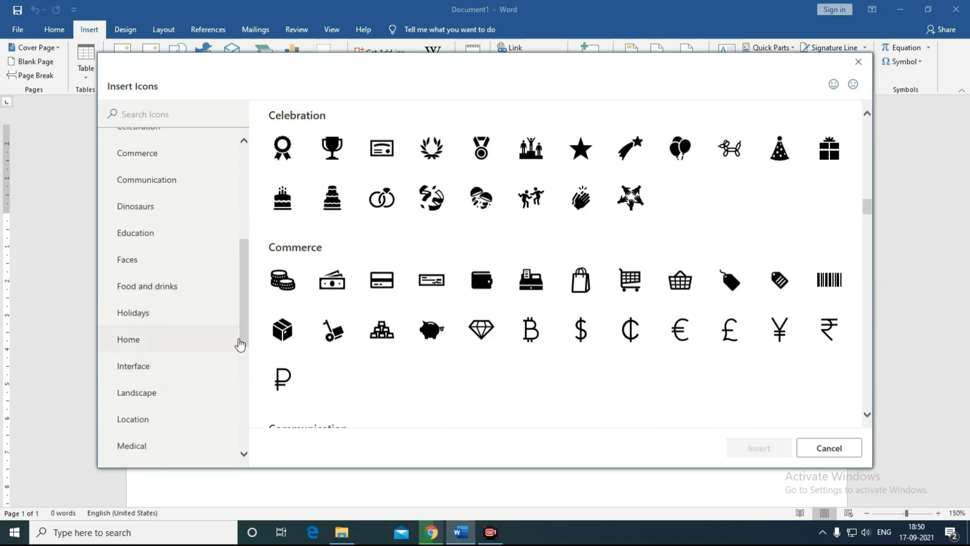
drag(245, 339, 245, 248)
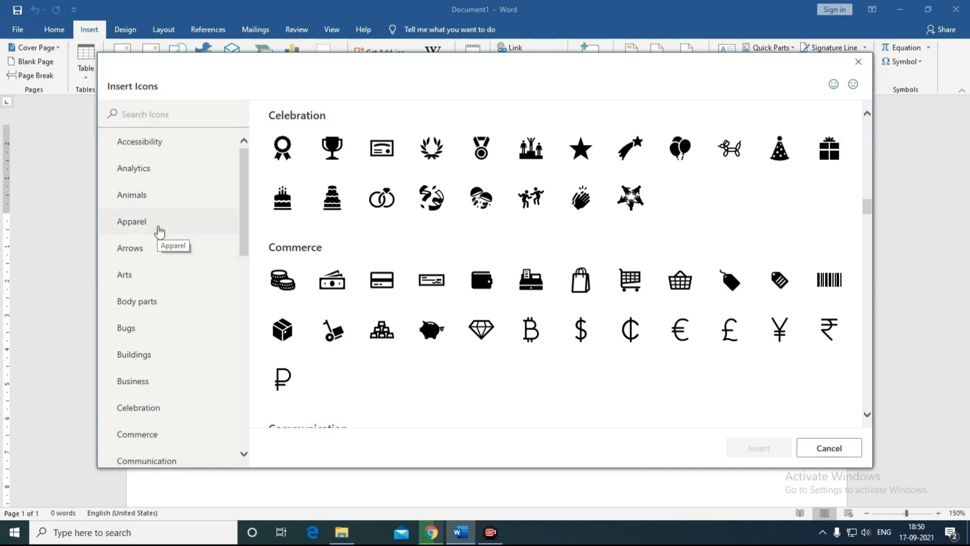
click(154, 172)
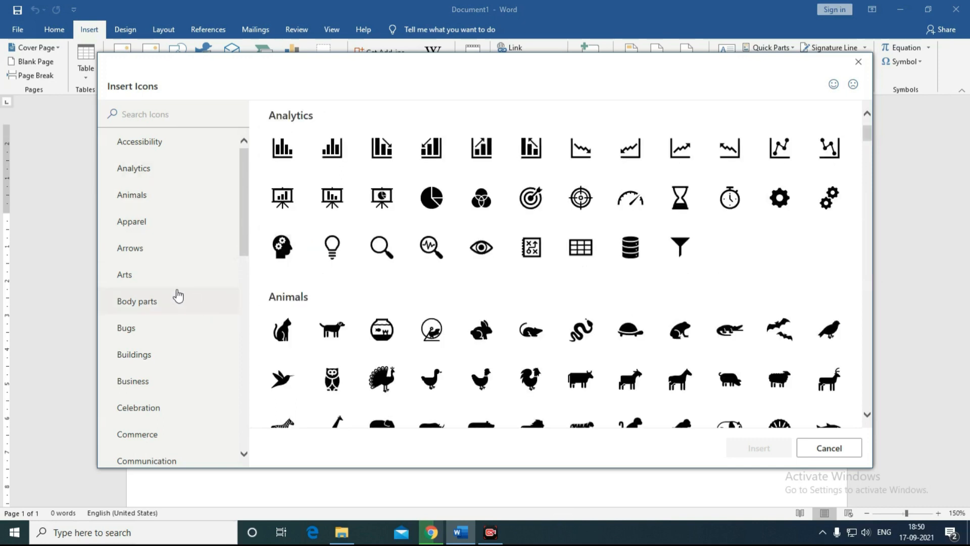
click(144, 144)
click(282, 147)
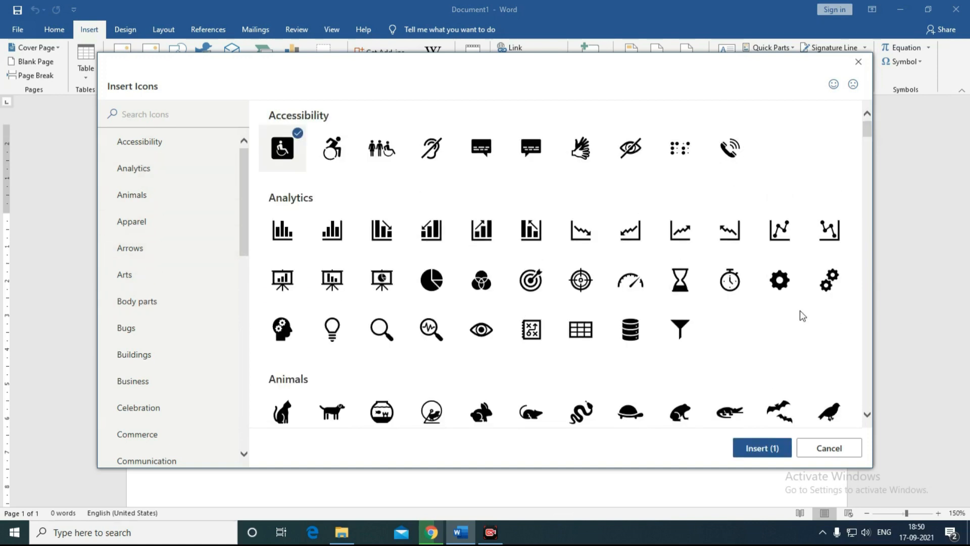
Step: Insert the wheelchair icon, enlarge it to 5.06 cm square and apply the green filled graphic style
click(766, 448)
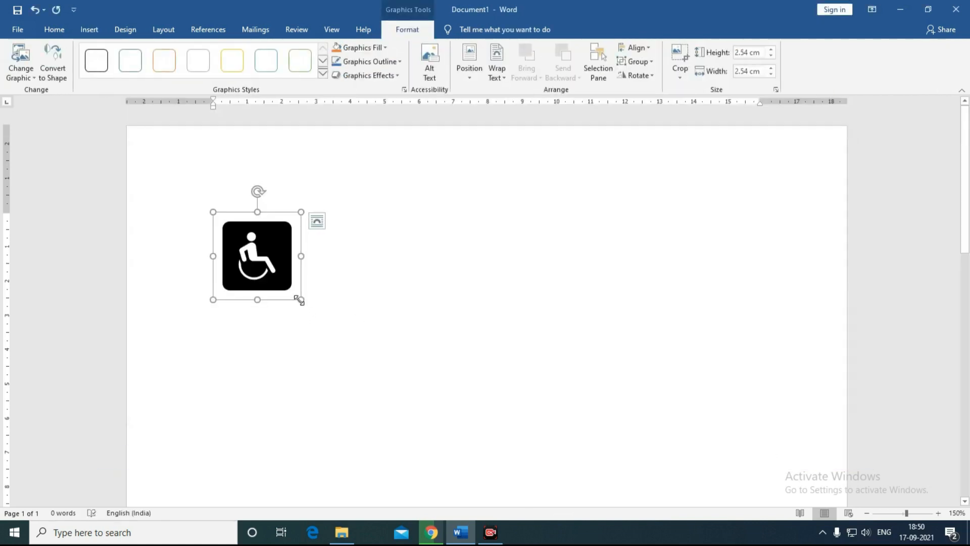
drag(301, 300, 383, 385)
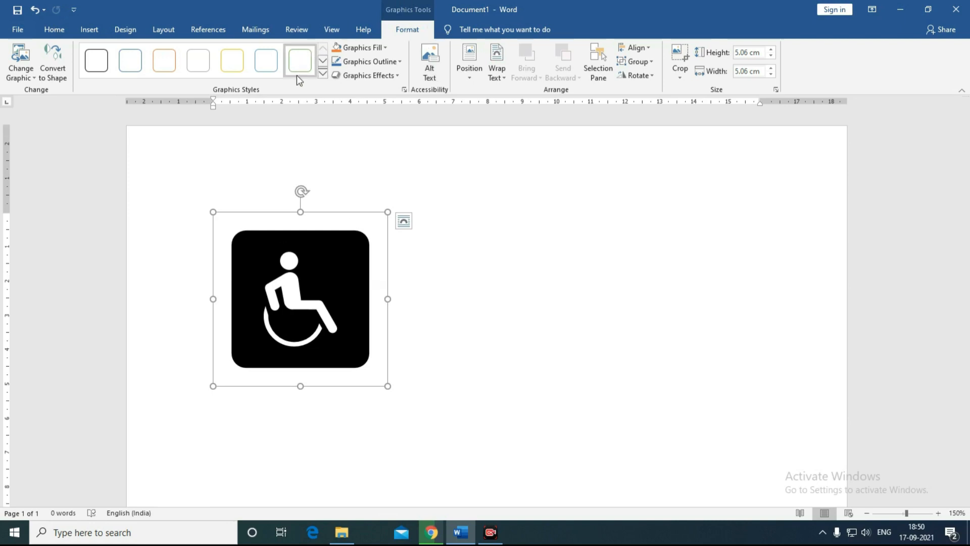
click(322, 73)
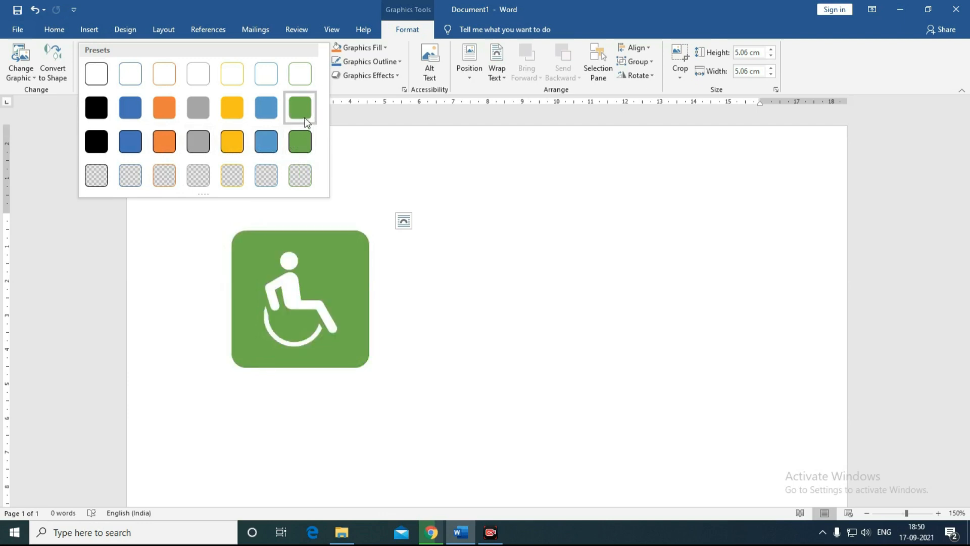
click(298, 142)
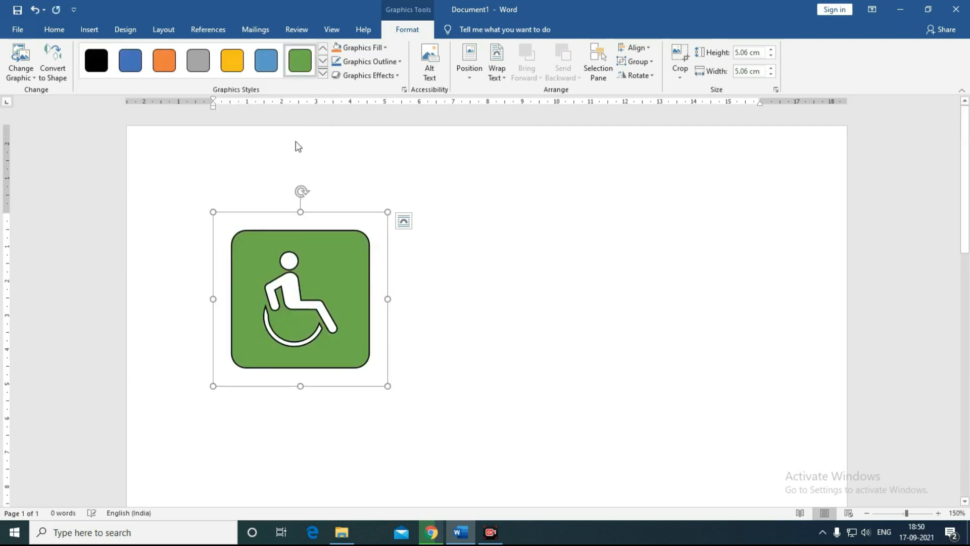
Step: Change the wheelchair icon's fill to blue and keep a solid outline dash
click(385, 48)
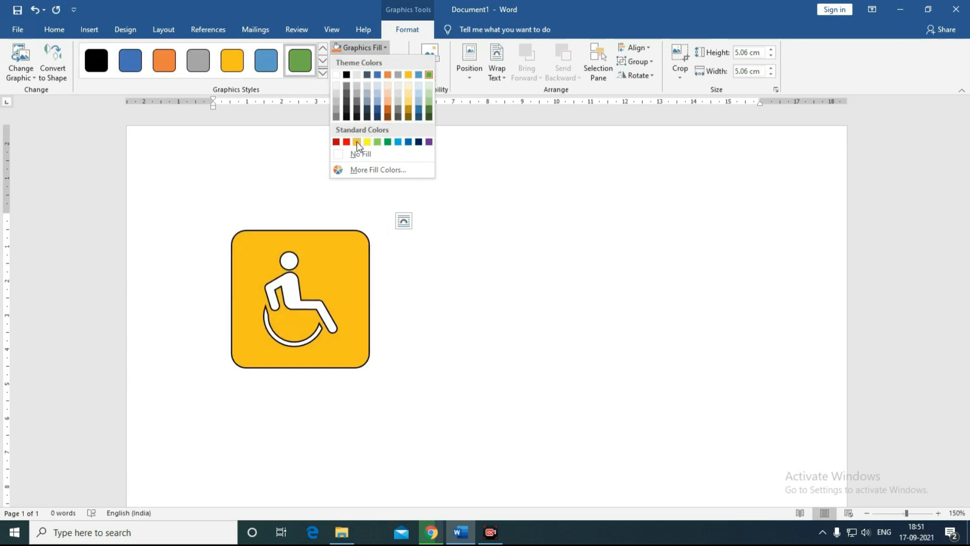
click(408, 142)
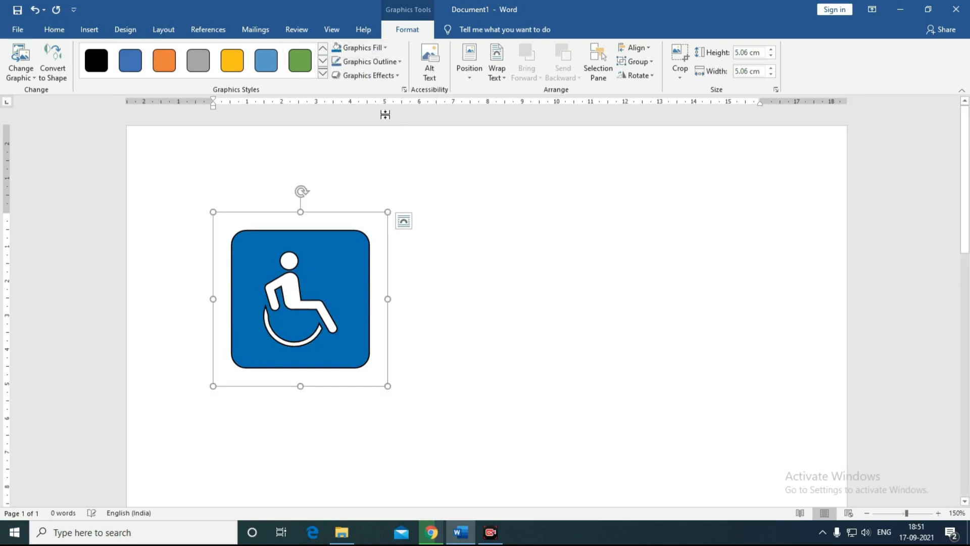
click(371, 62)
mouse_move(372, 201)
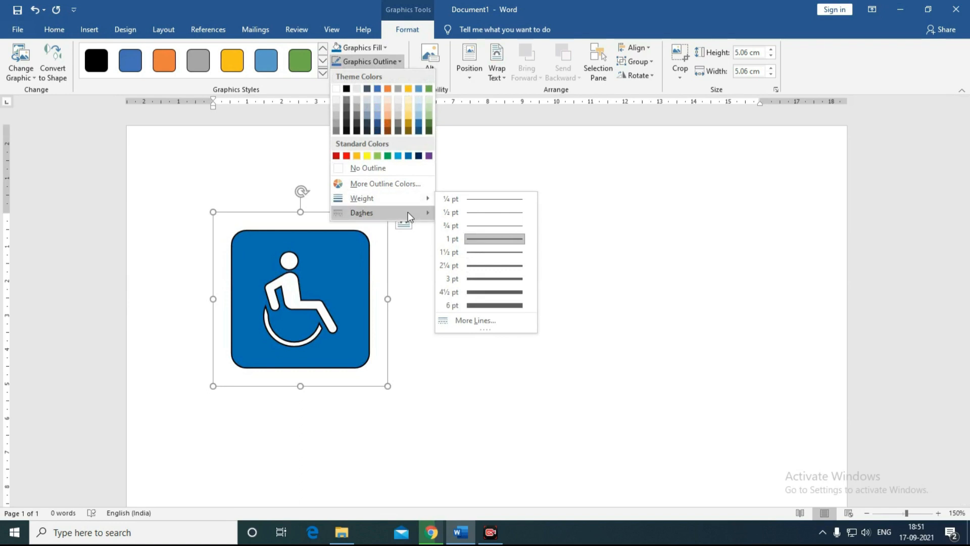
mouse_move(408, 211)
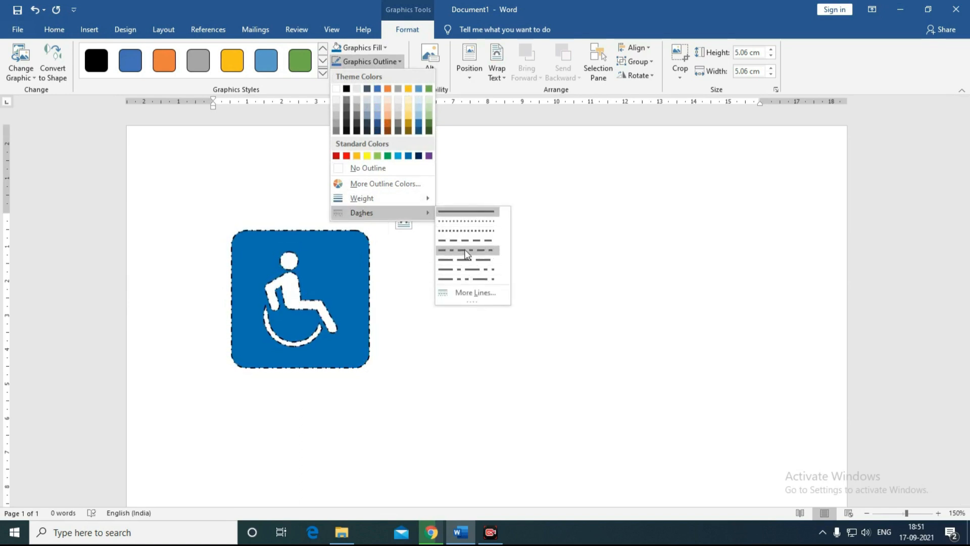
click(460, 211)
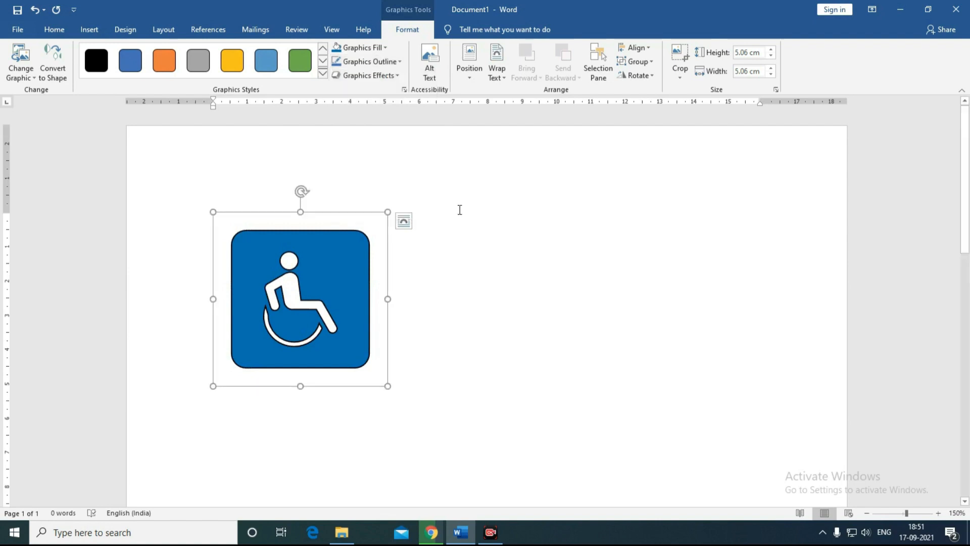
Step: Apply an Outer shadow preset from Graphics Effects to the blue wheelchair icon
click(376, 77)
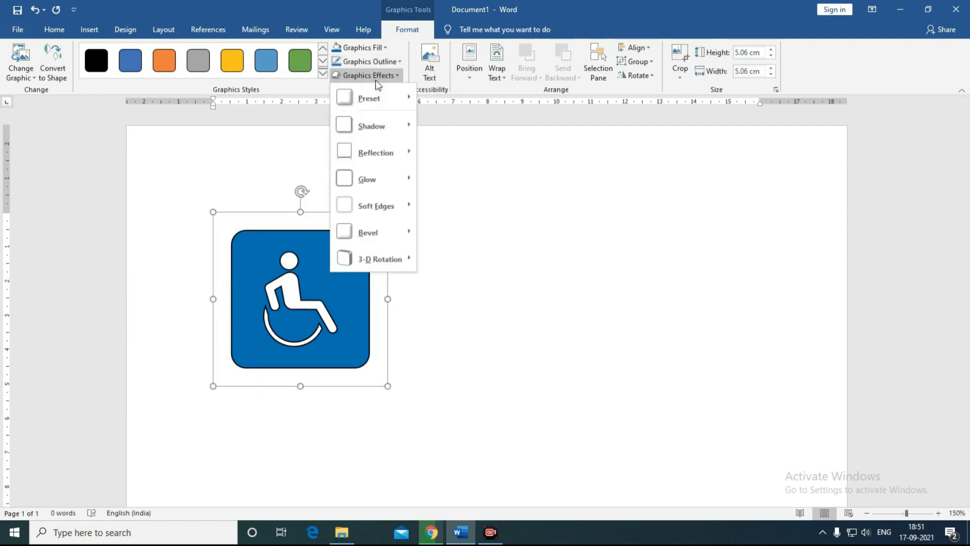
mouse_move(393, 126)
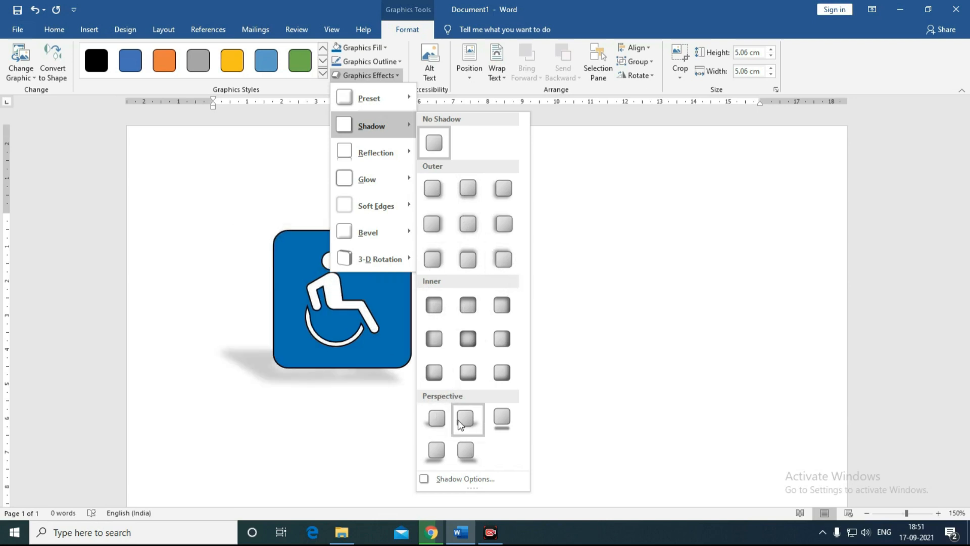
click(431, 259)
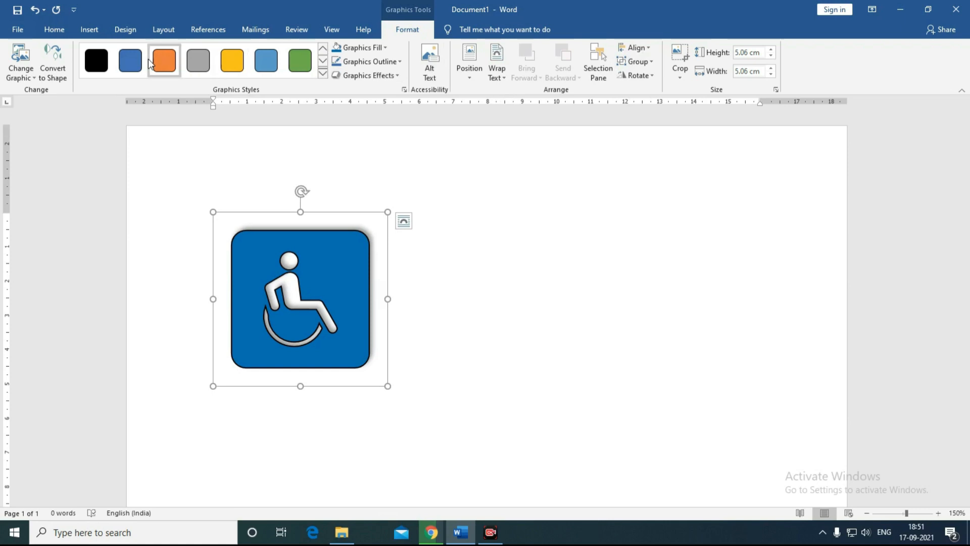
click(87, 29)
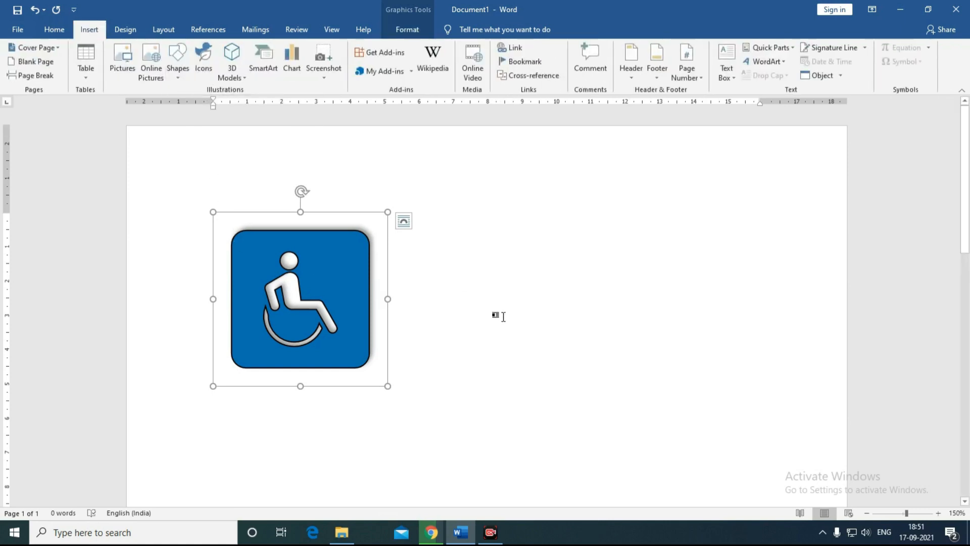
Step: Shrink the wheelchair icon slightly, then delete it
click(498, 317)
click(335, 350)
drag(387, 386, 358, 356)
key(Delete)
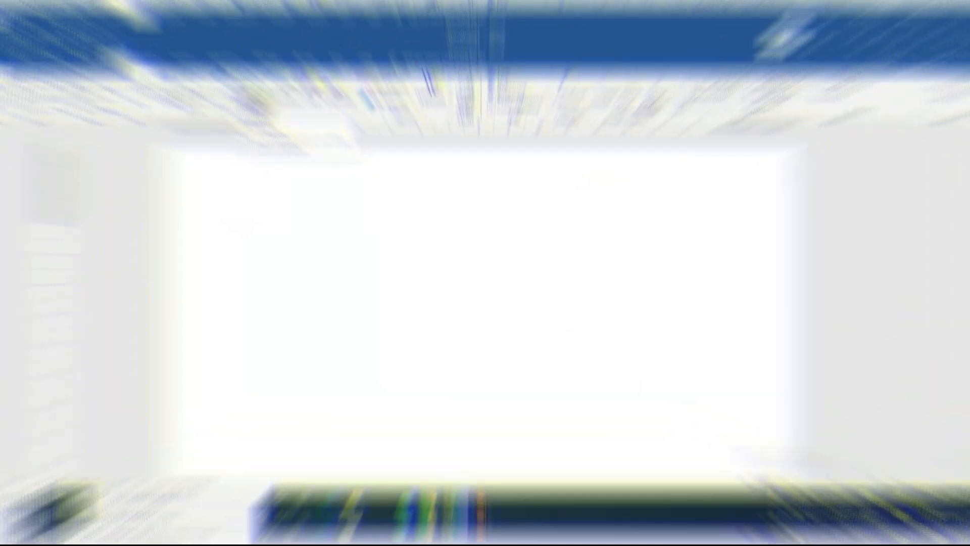
Step: Pick the laptop model from the online Electronics and Gadgets 3D models
click(233, 76)
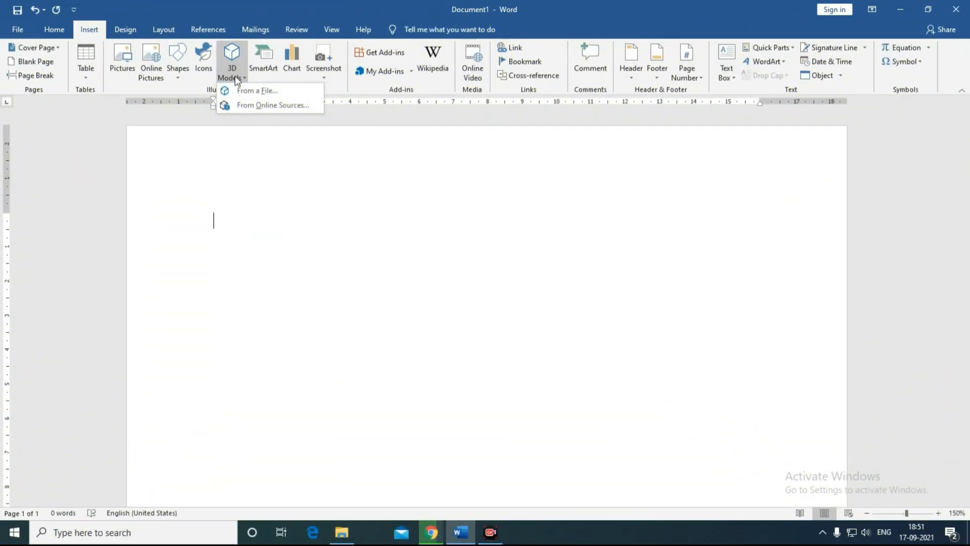
click(232, 57)
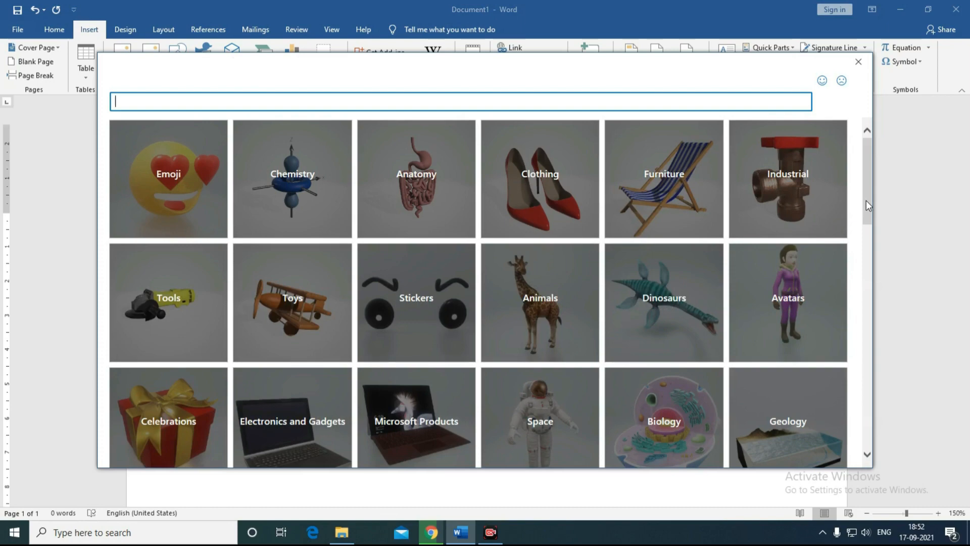
drag(866, 200, 863, 248)
click(300, 278)
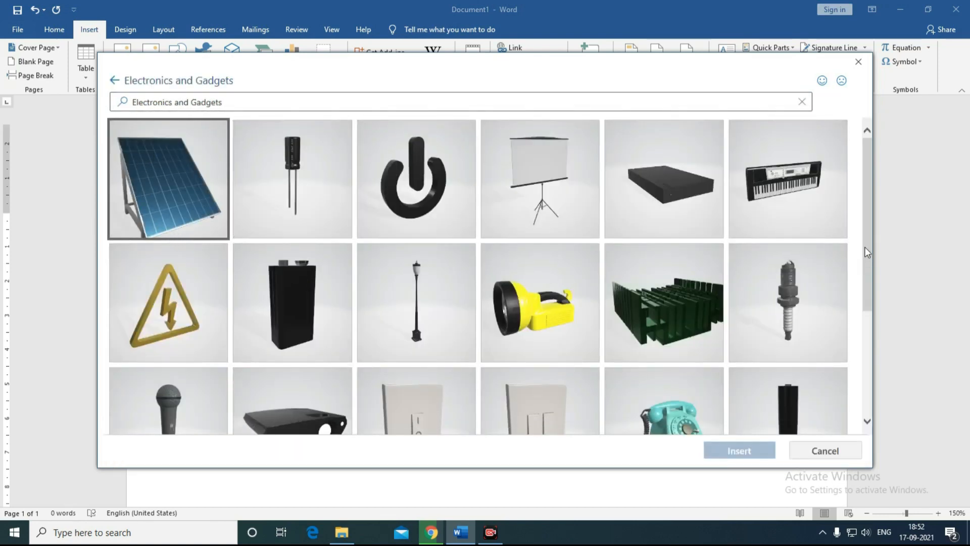
drag(864, 229, 859, 384)
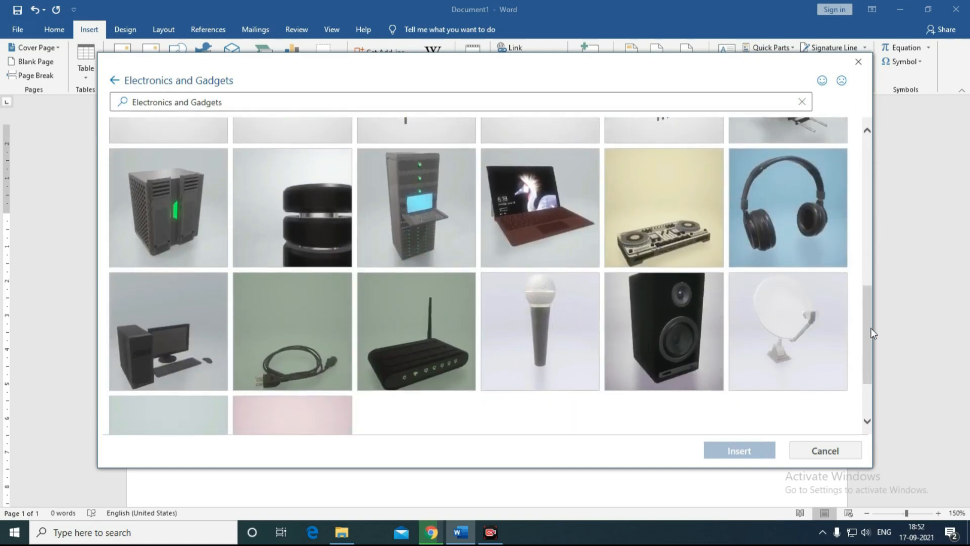
drag(866, 332, 866, 338)
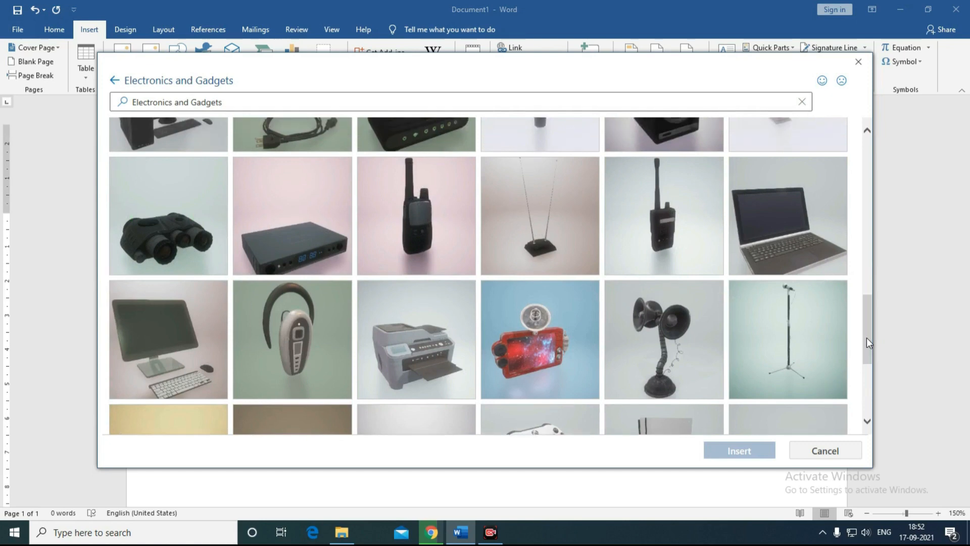
click(817, 244)
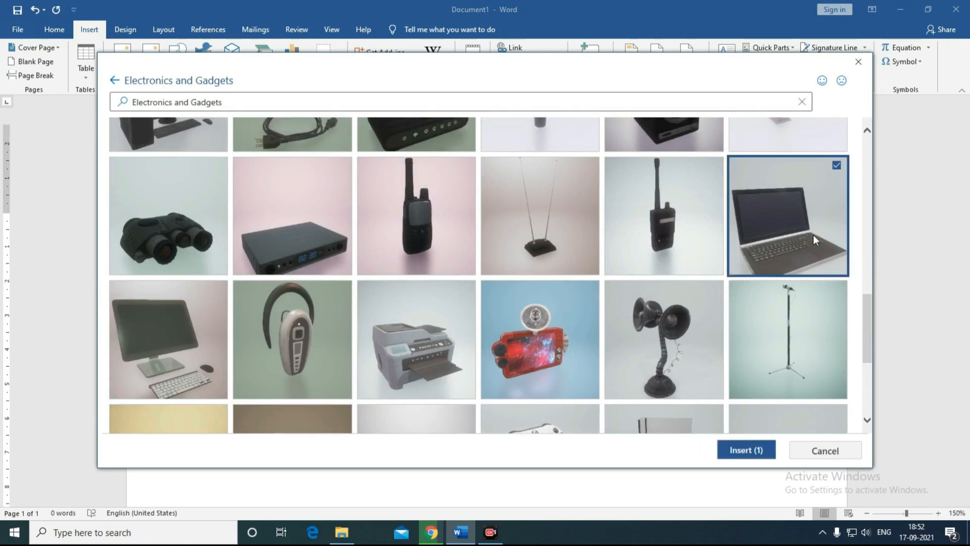
Step: Insert the laptop 3D model, rotate it toward a side view and apply a preset 3D view
click(741, 450)
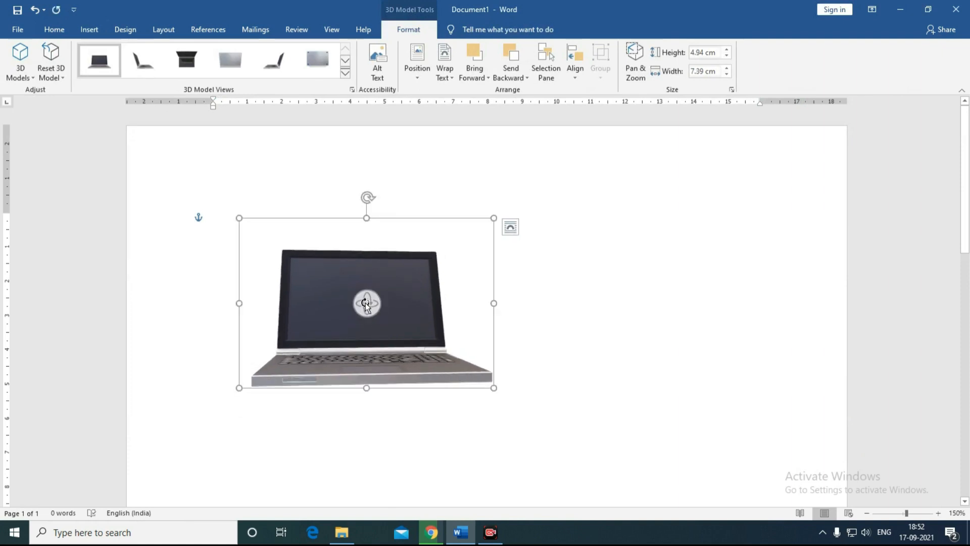
drag(365, 302, 244, 316)
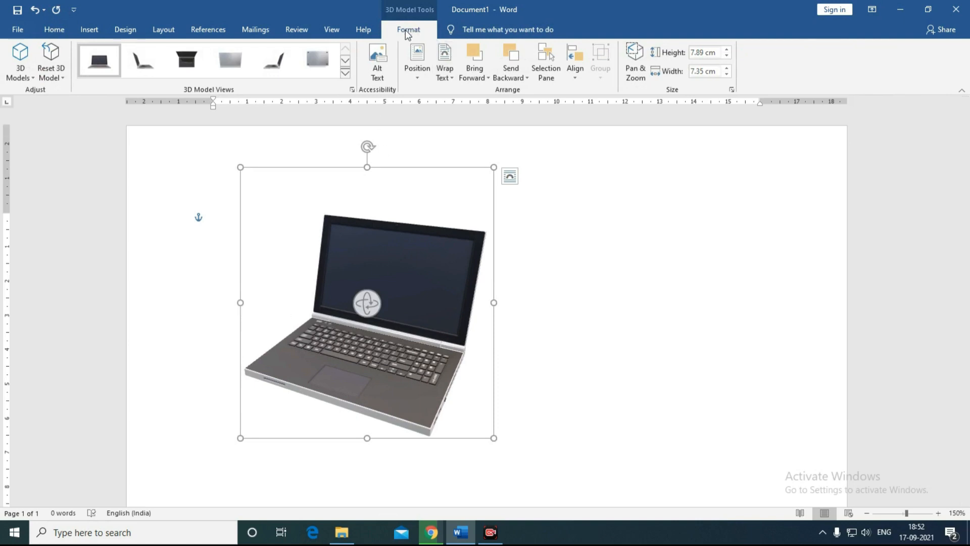
click(345, 73)
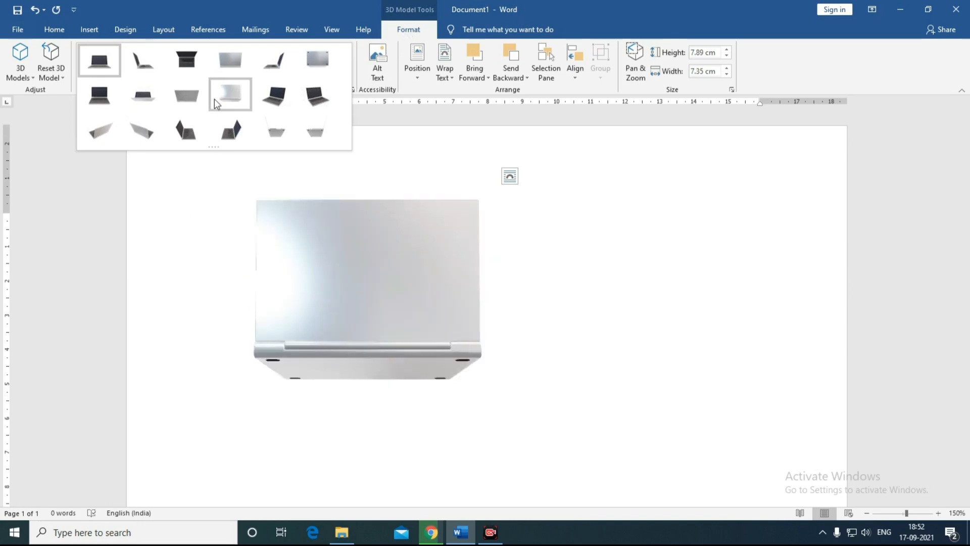
click(292, 111)
Step: Move the laptop to the right side of the page, then delete it
drag(393, 355, 707, 338)
click(323, 258)
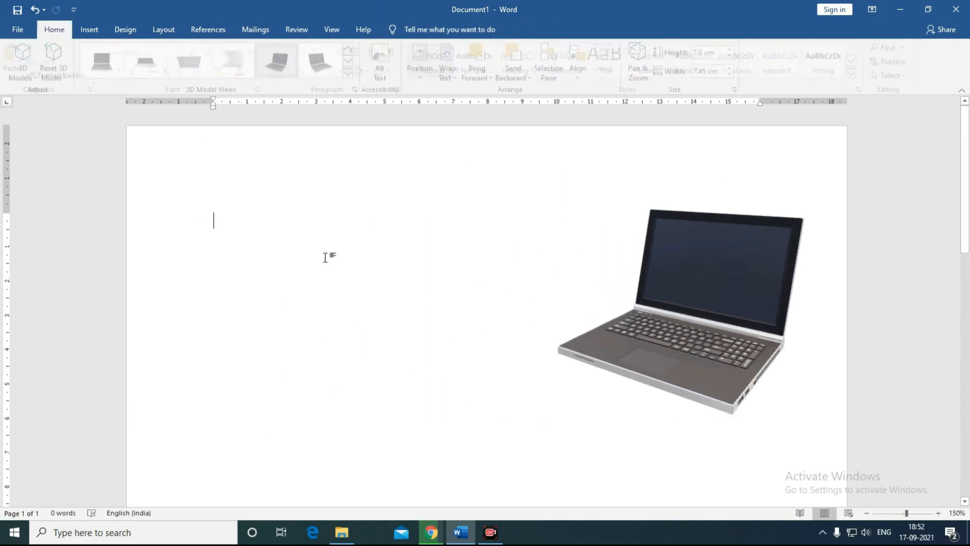
click(601, 364)
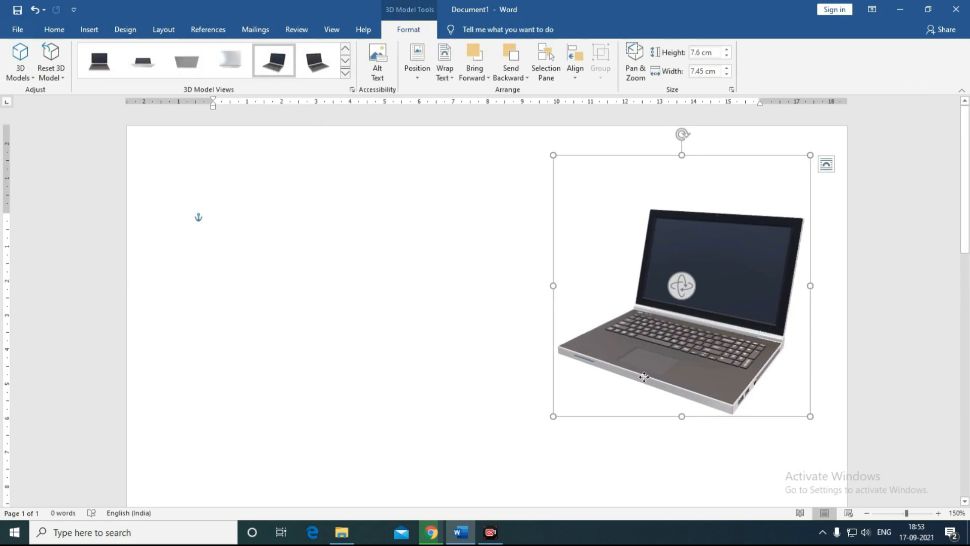
key(Delete)
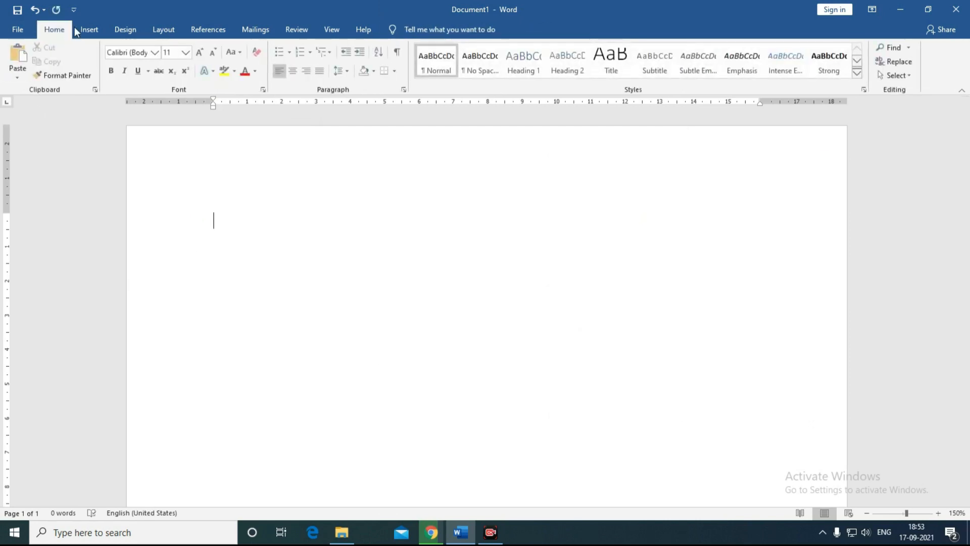
click(90, 31)
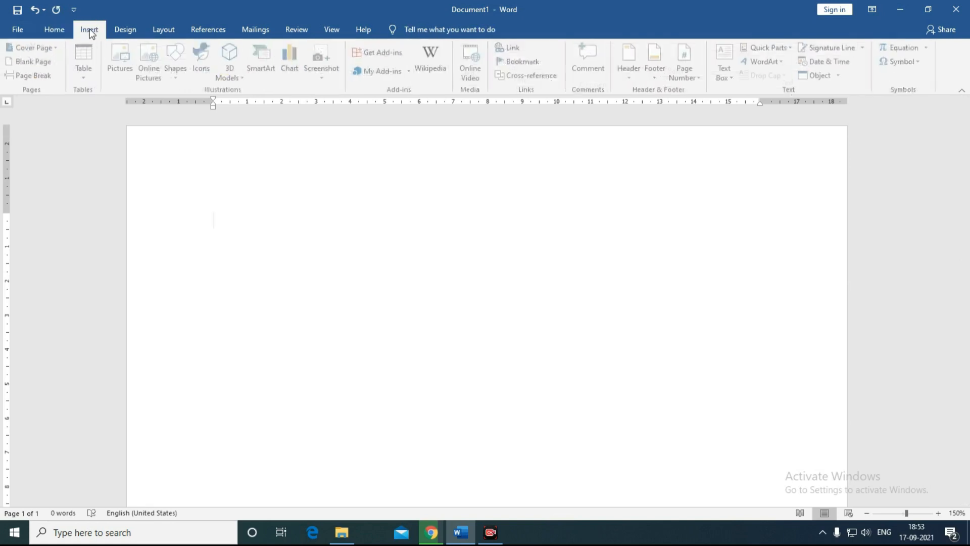
click(232, 57)
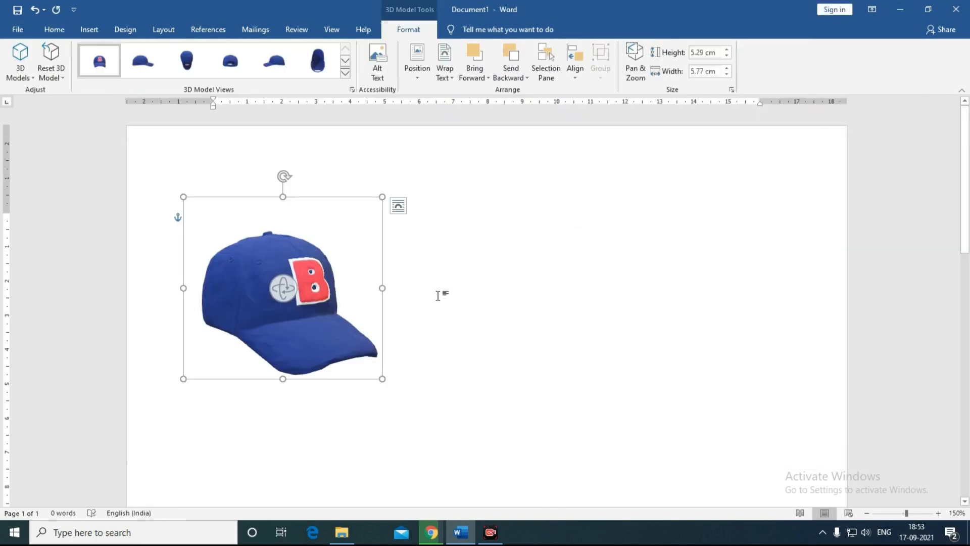
drag(273, 293, 399, 310)
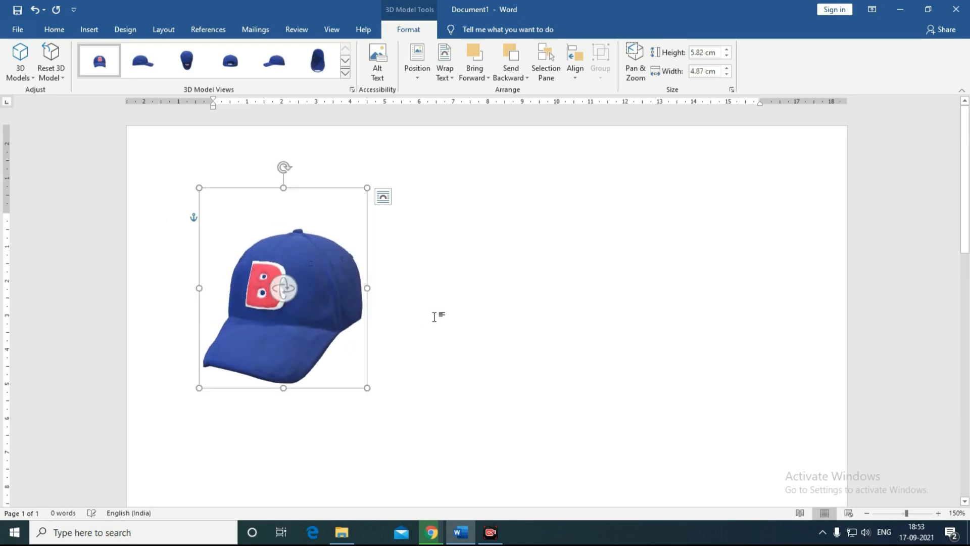
click(435, 317)
click(318, 306)
key(Delete)
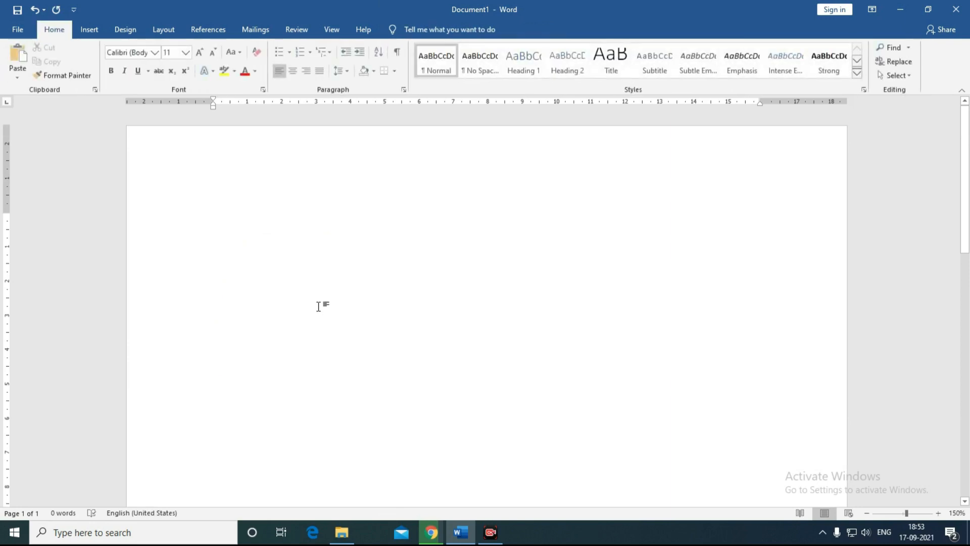
click(89, 30)
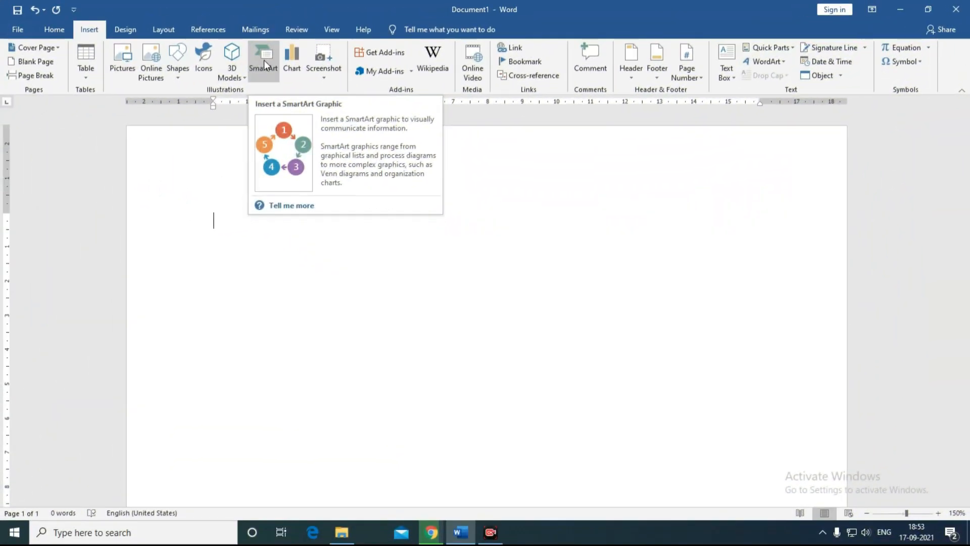
Step: Browse the SmartArt categories from List through Process, Cycle, Hierarchy, Relationship, Matrix, Pyramid to Picture
click(263, 62)
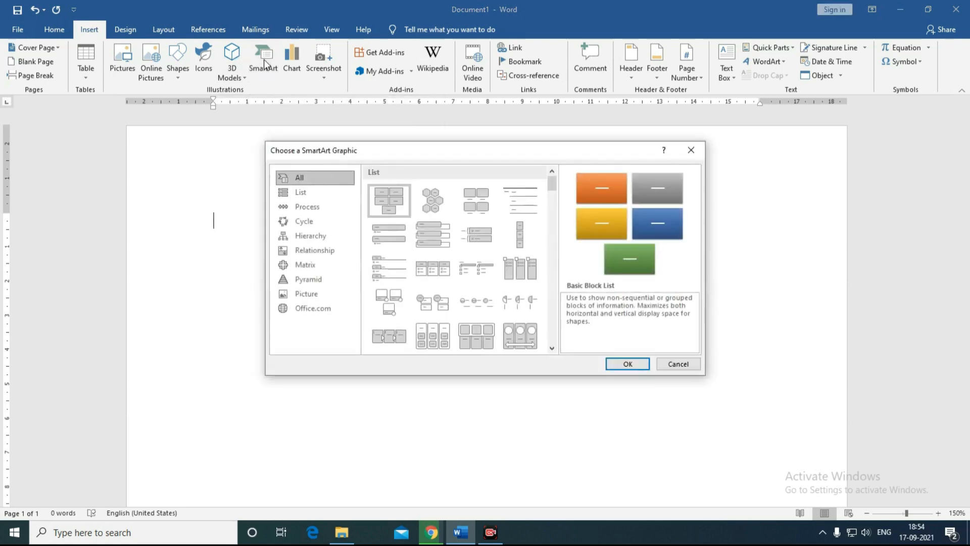
click(300, 195)
click(308, 210)
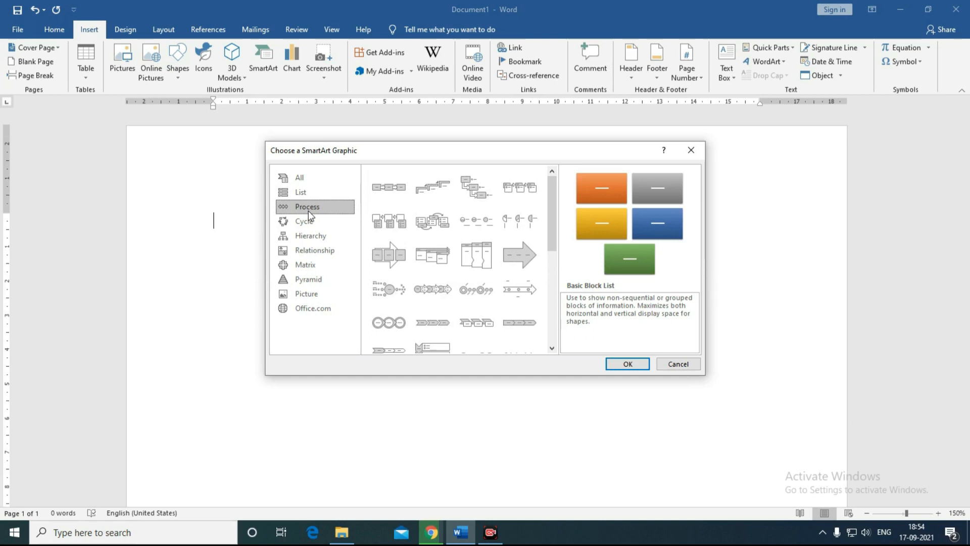
click(305, 219)
click(305, 235)
click(308, 249)
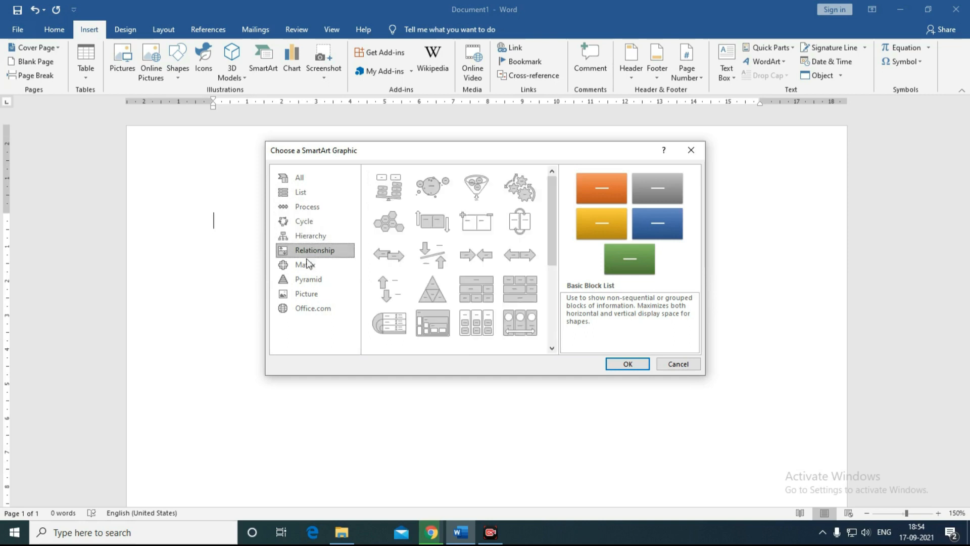
click(306, 264)
click(305, 279)
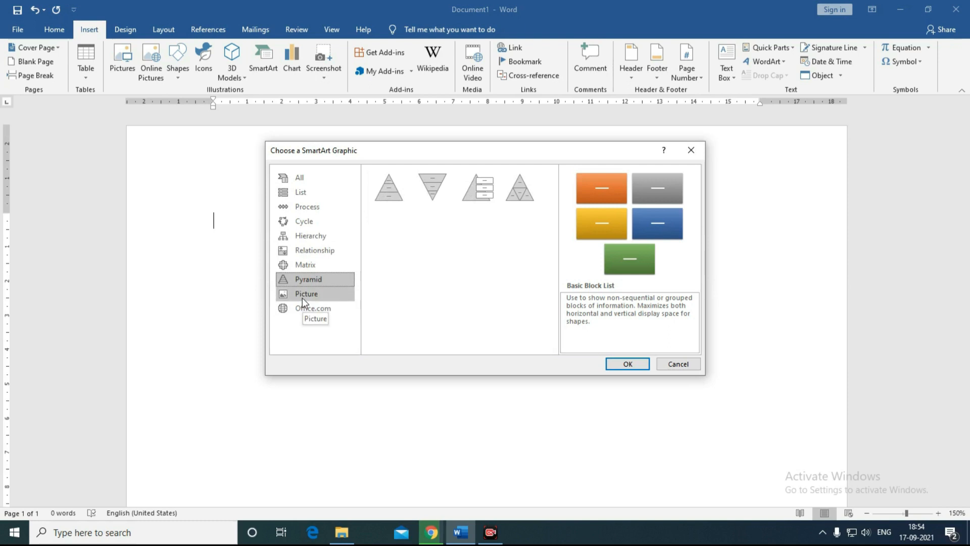
click(303, 297)
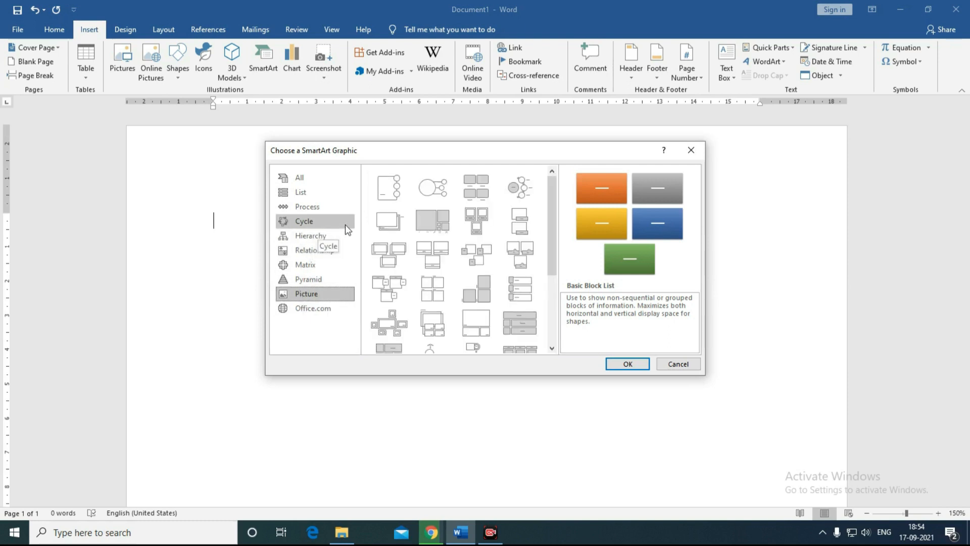
Step: Choose List > Horizontal Picture List and insert it
click(311, 235)
click(304, 192)
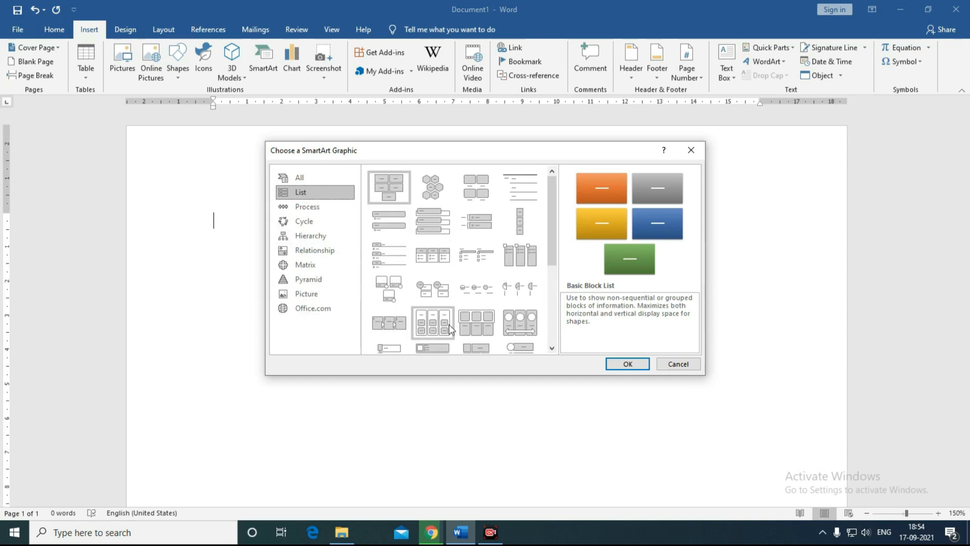
scroll(551, 248, down, 2)
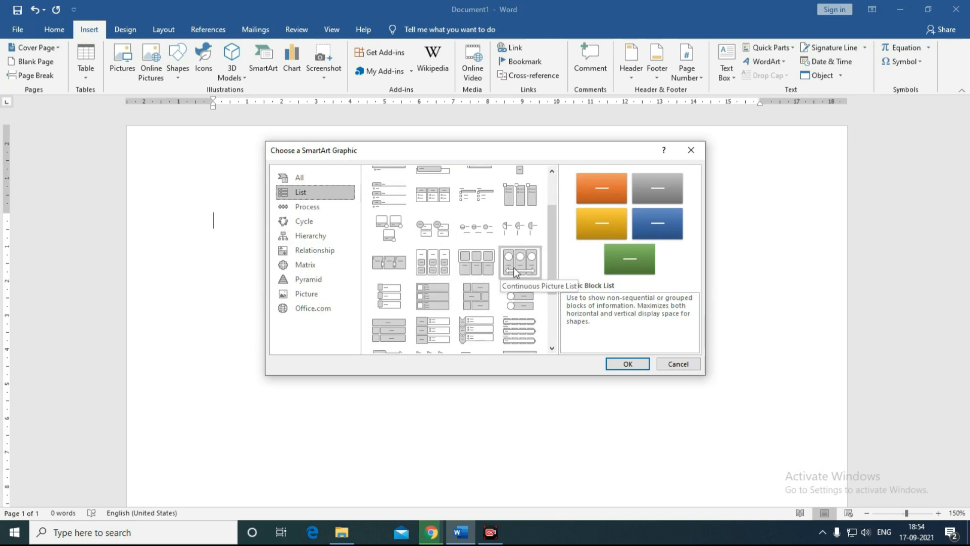
click(468, 277)
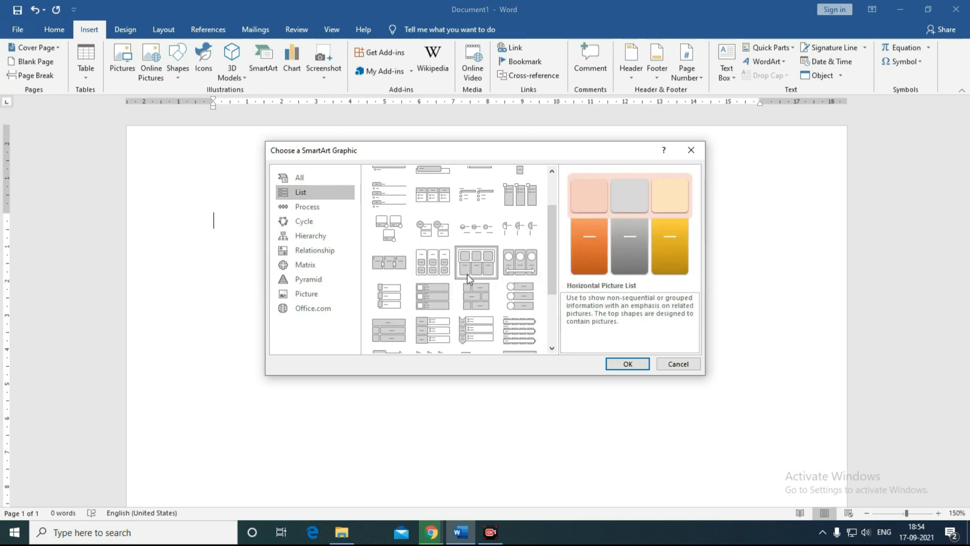
click(628, 364)
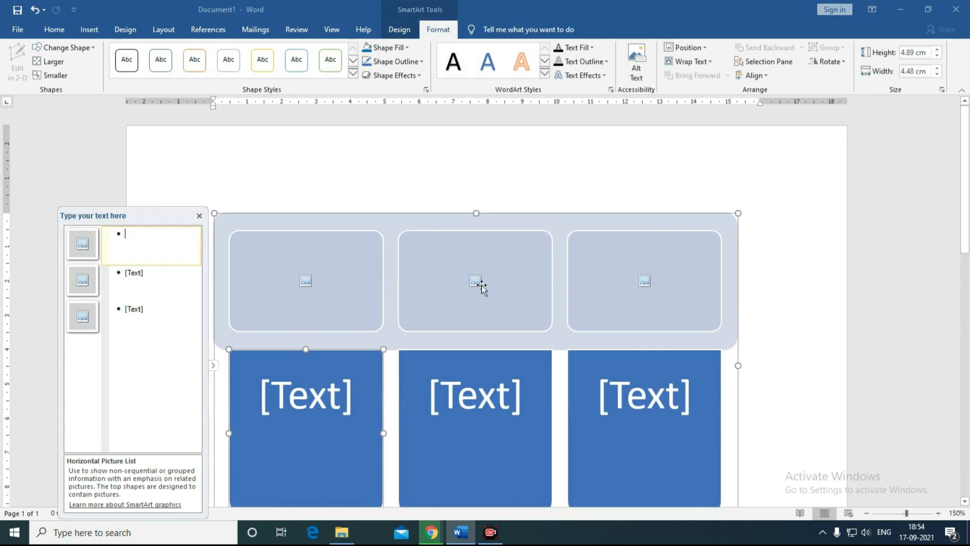
Step: Close the Text Pane and insert online pictures into the first and middle picture slots
click(199, 215)
click(306, 281)
click(383, 203)
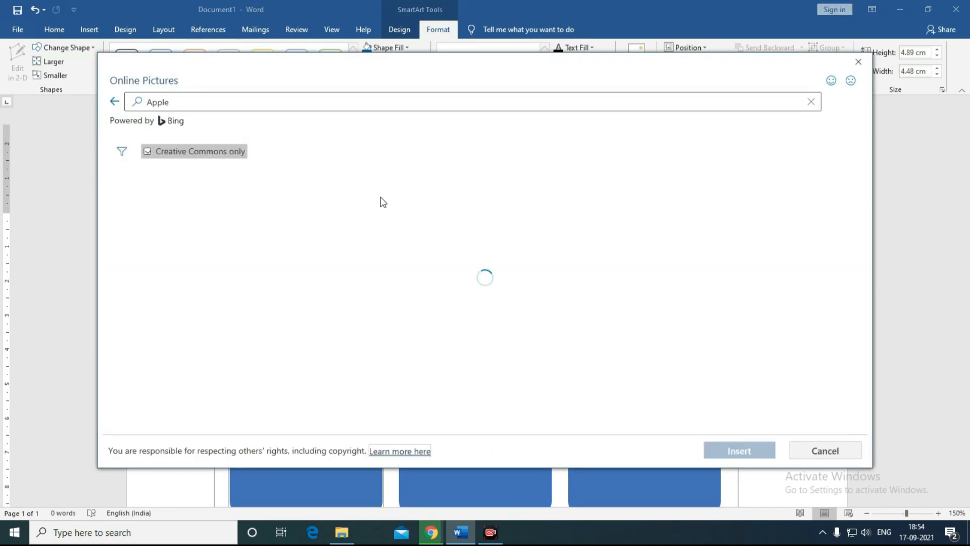
double_click(225, 212)
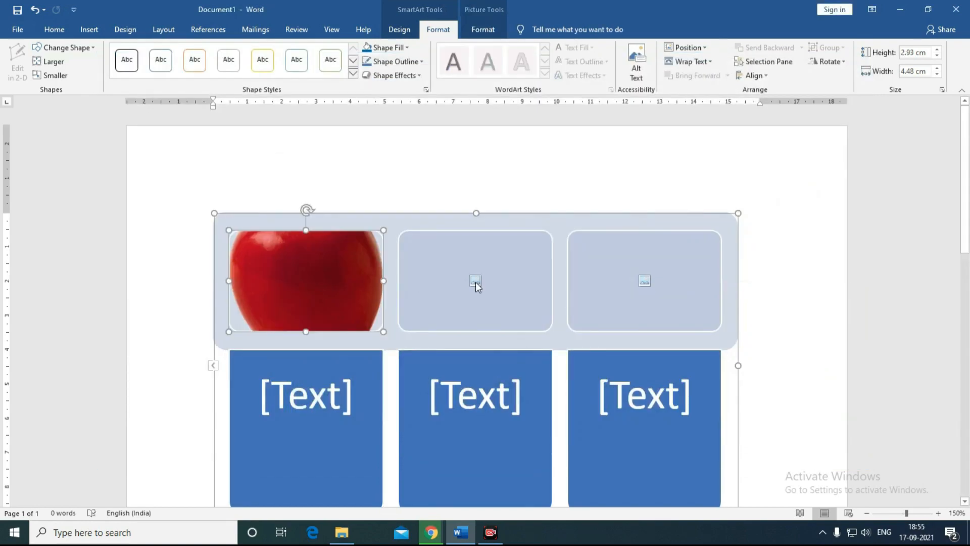
click(475, 280)
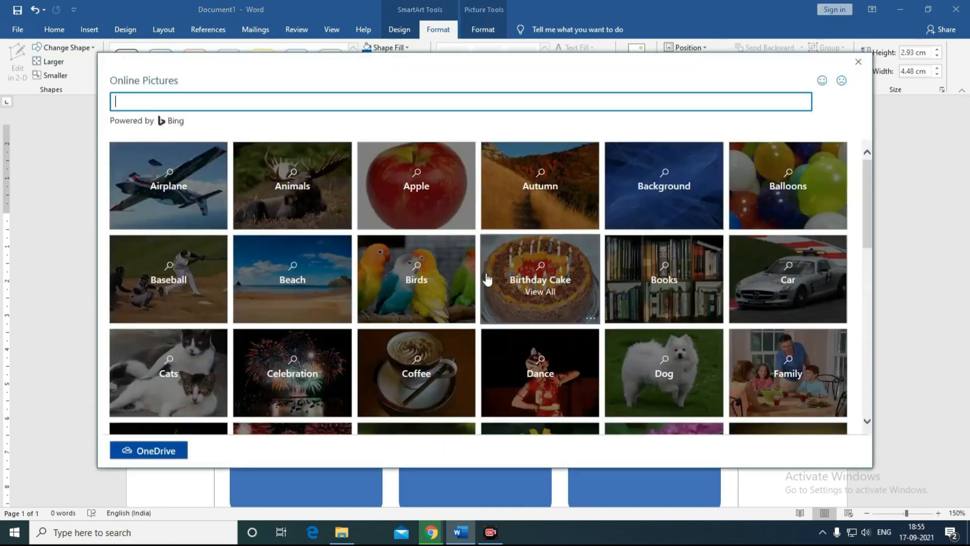
click(650, 357)
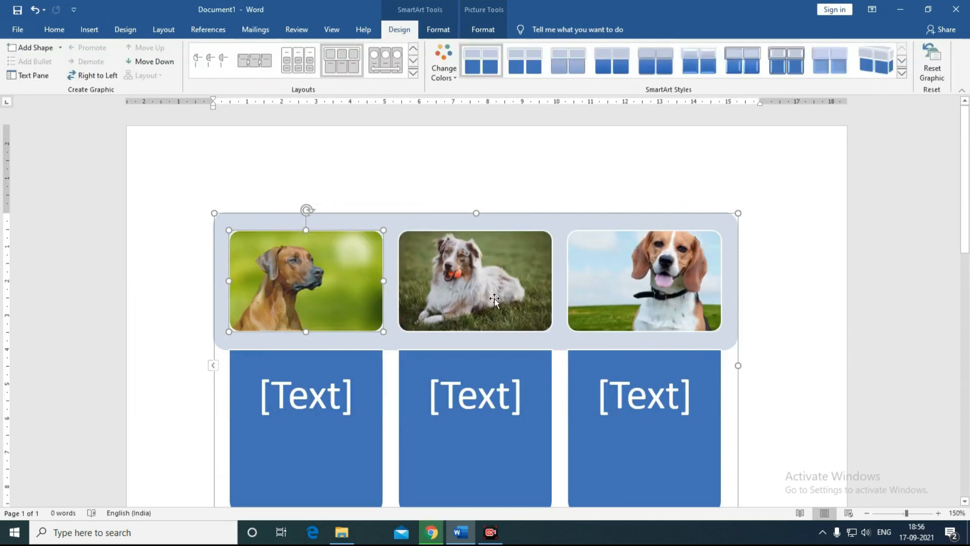
scroll(293, 384, down, 1)
Step: Type 'Dog' as the caption in the first text box
click(295, 356)
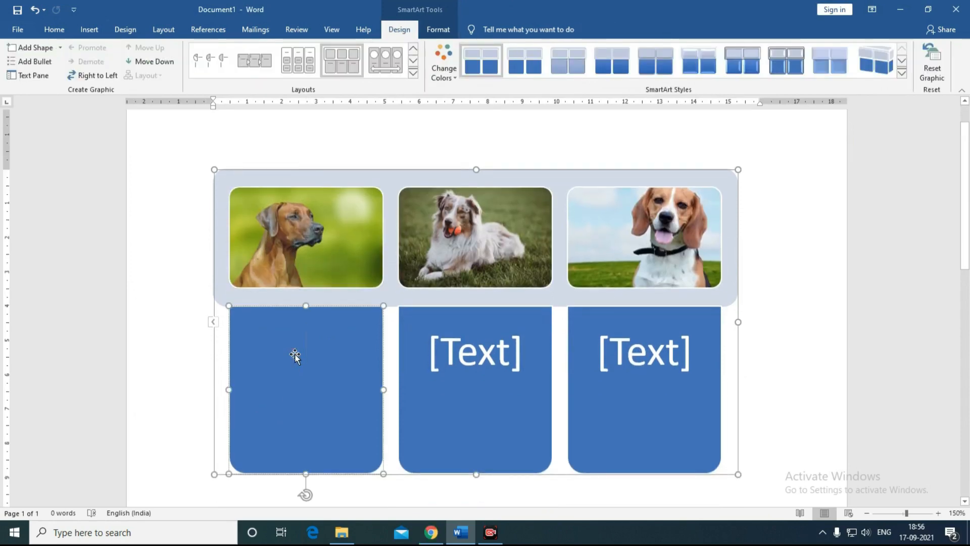
text(Dog)
click(479, 353)
scroll(405, 348, up, 1)
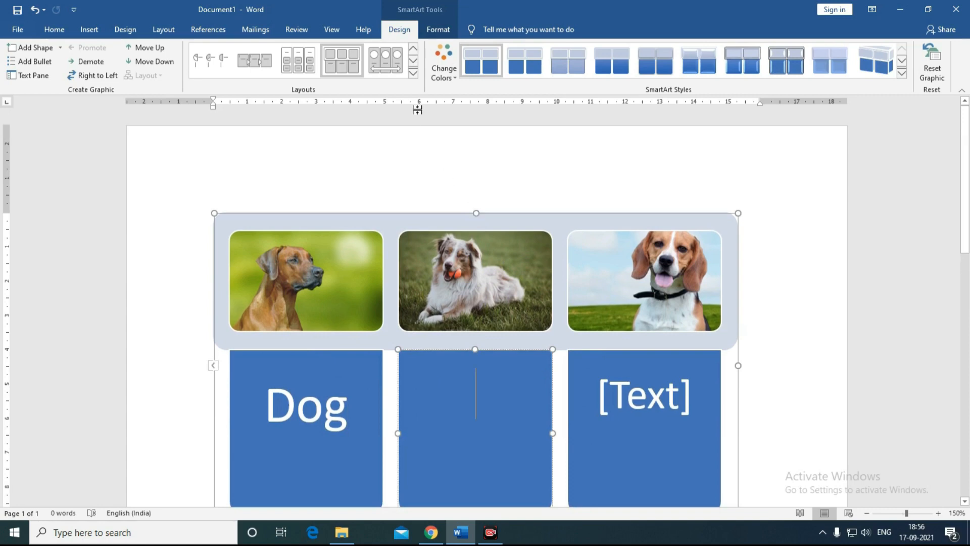
click(413, 73)
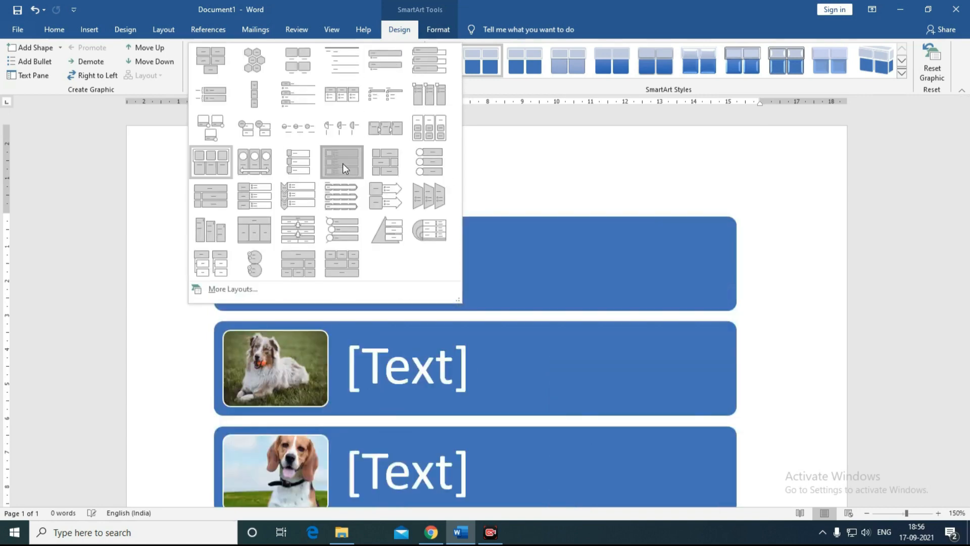
Step: Try the vertical picture list and chevron list layouts, then settle on Continuous Picture List
click(343, 163)
click(414, 74)
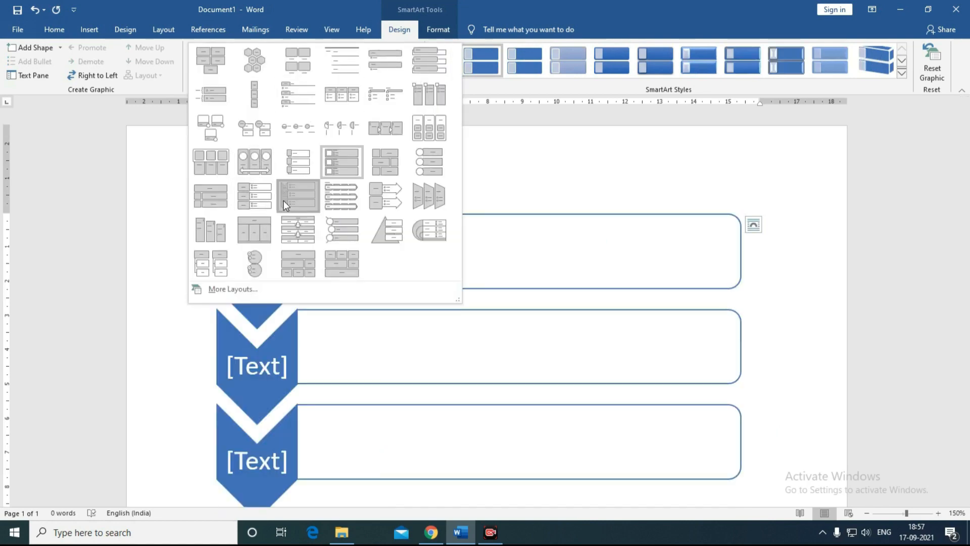
click(284, 200)
click(417, 78)
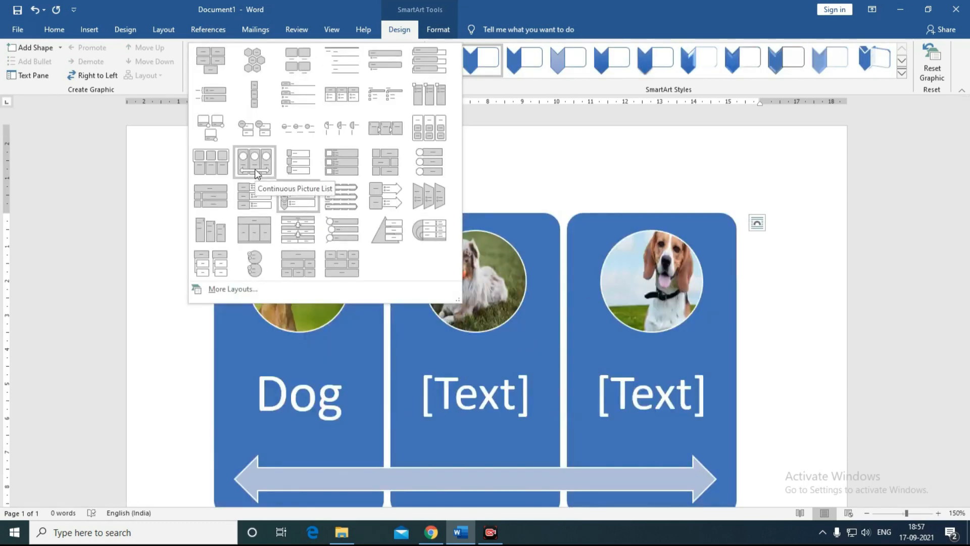
key(Escape)
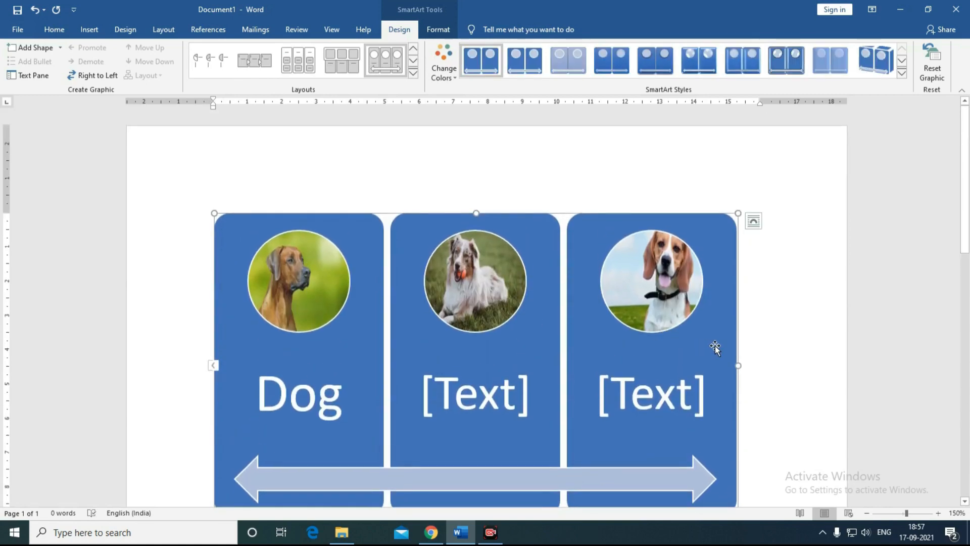
Step: Add two picture shapes and delete the fifth, leaving one empty fourth picture column
click(31, 48)
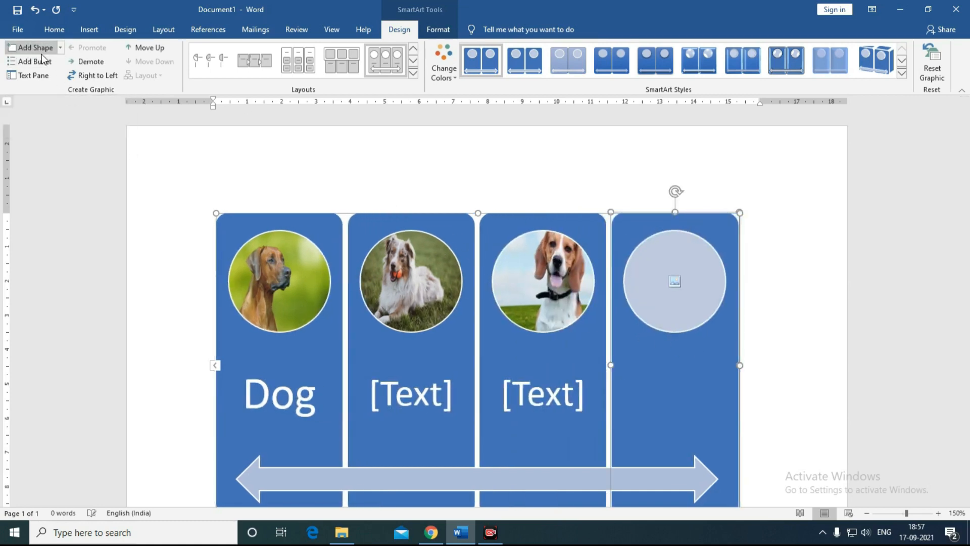
click(31, 47)
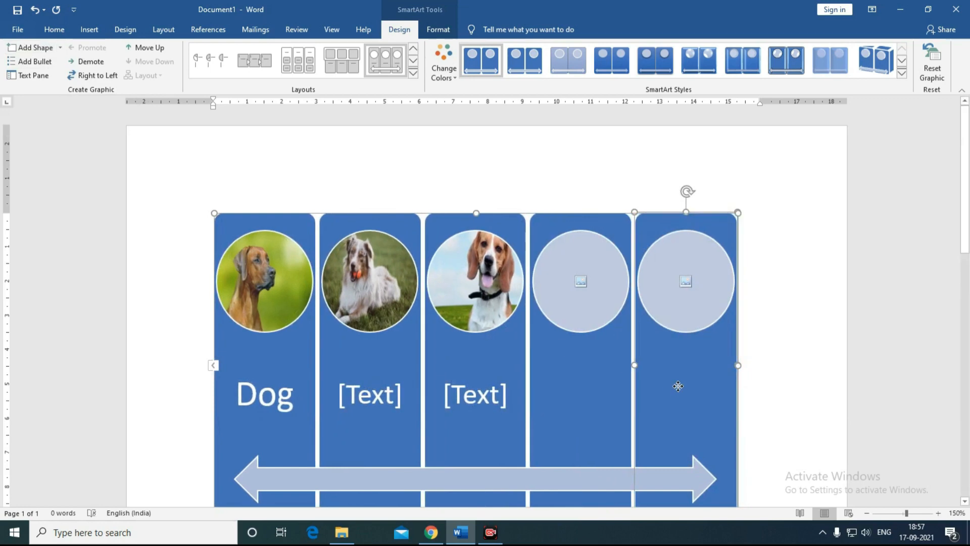
key(Delete)
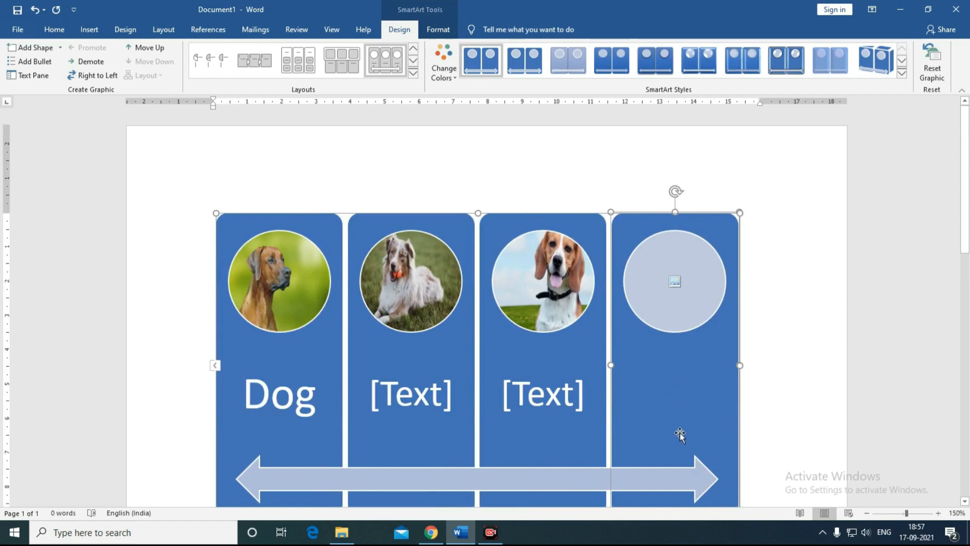
click(414, 73)
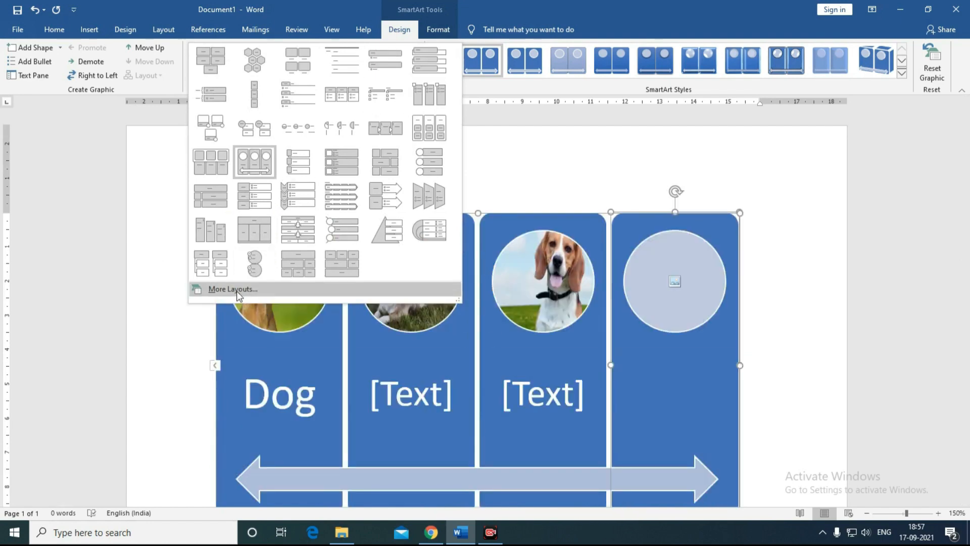
Step: Convert the SmartArt to the Basic Cycle layout from the Cycle category of More Layouts
click(234, 290)
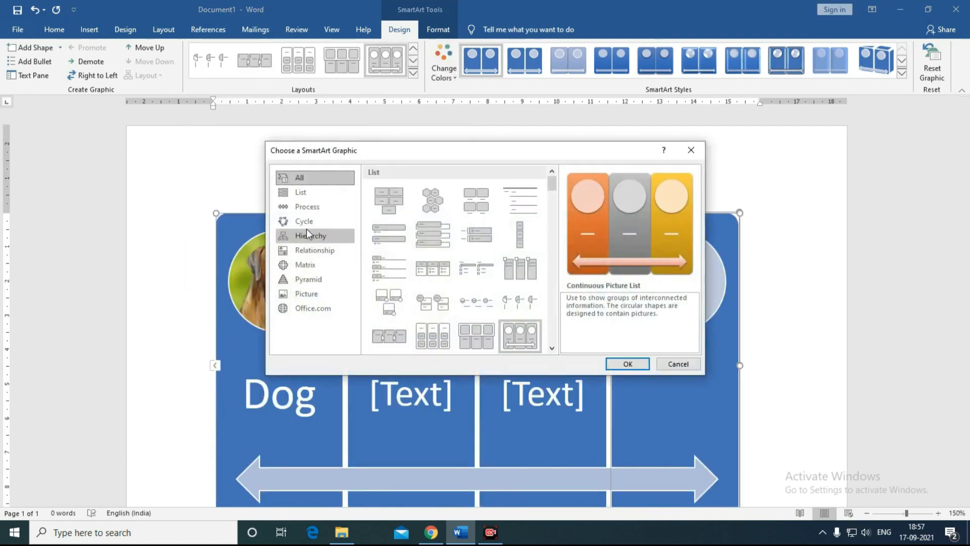
click(302, 212)
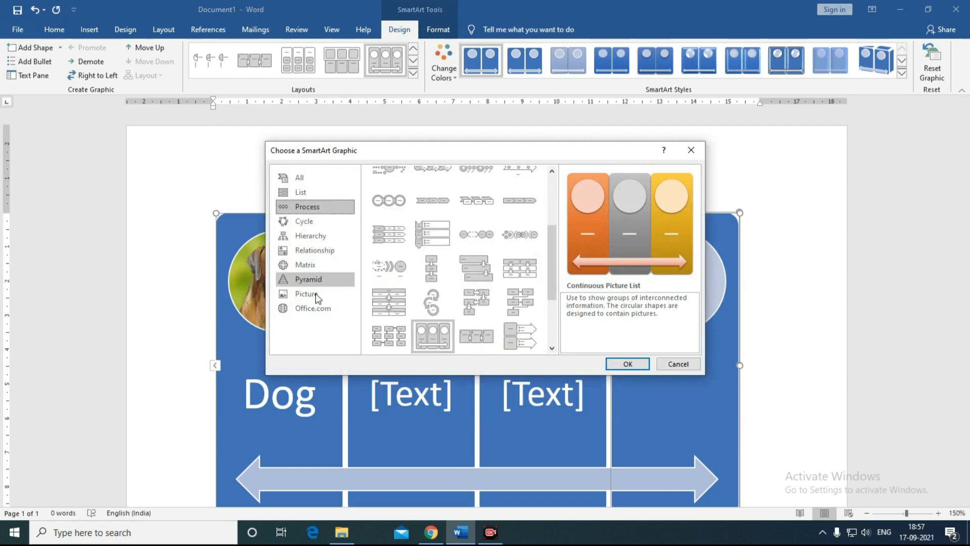
click(300, 191)
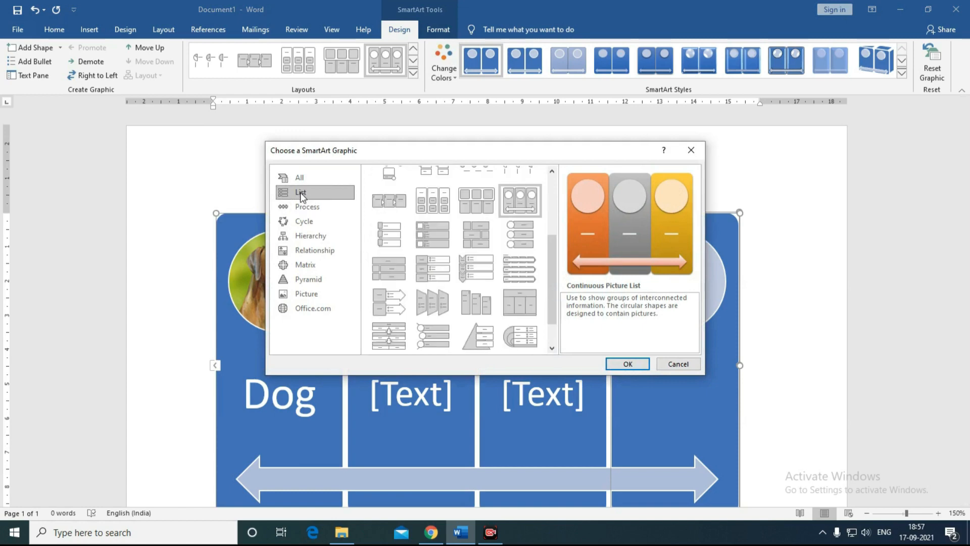
click(305, 222)
click(385, 199)
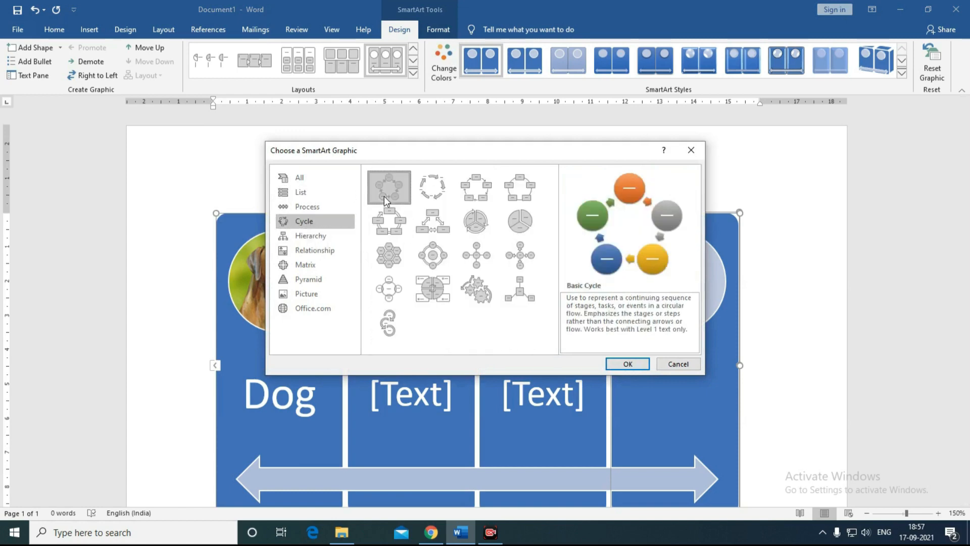
click(626, 365)
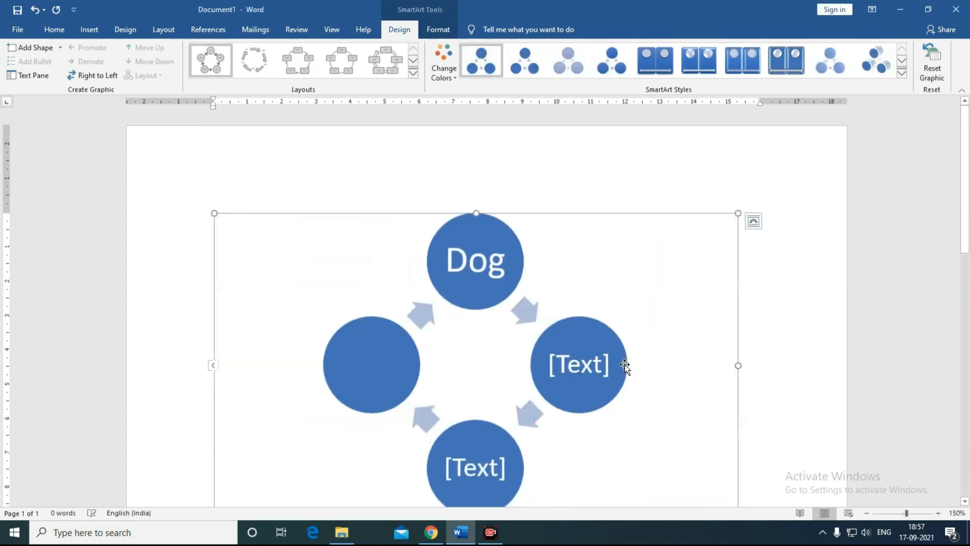
scroll(536, 347, down, 2)
scroll(535, 346, up, 1)
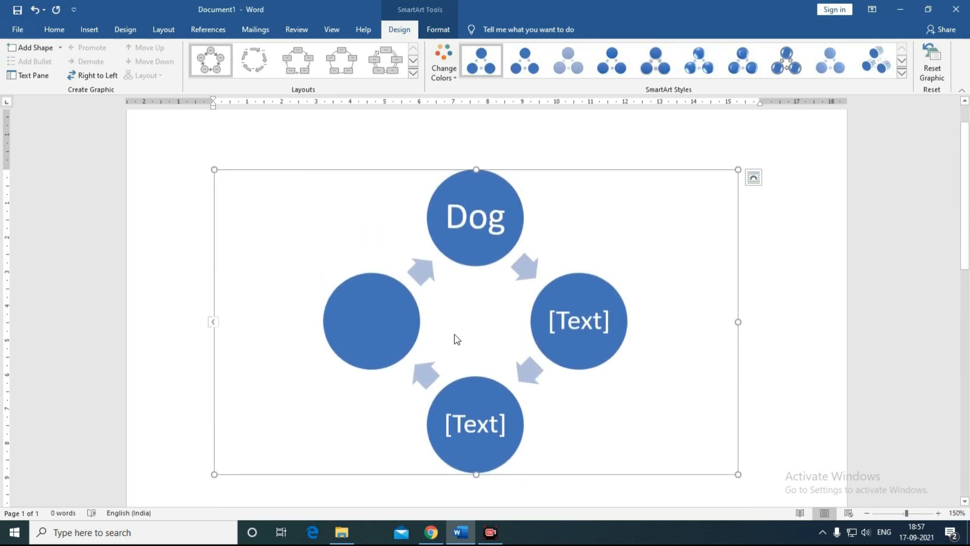
Step: Add four more shapes so the cycle has eight circles
click(32, 51)
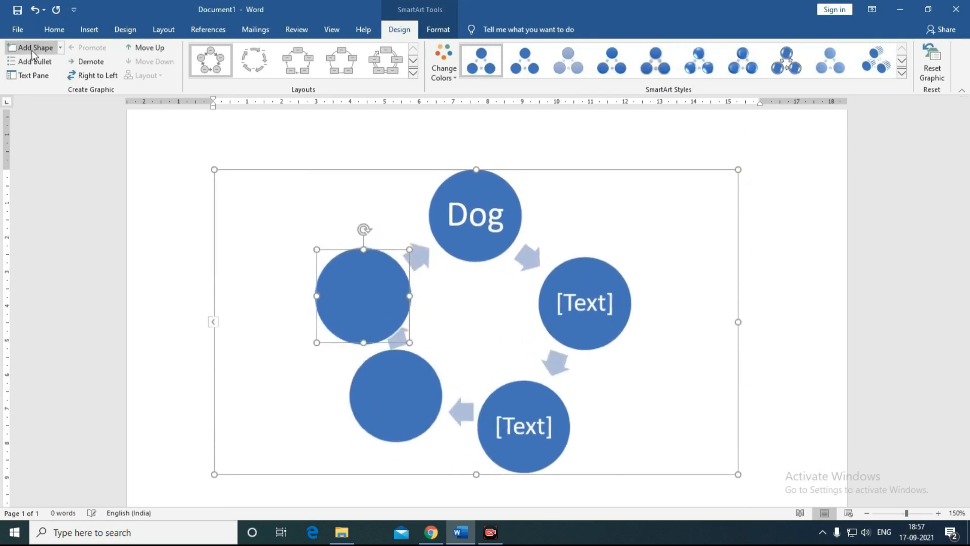
click(32, 50)
click(32, 50)
click(32, 51)
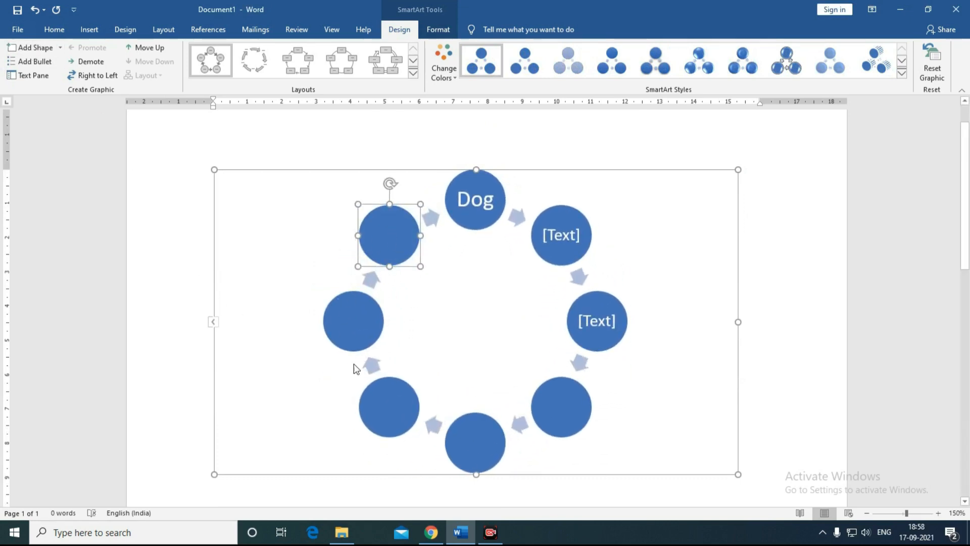
Step: Use Edit Text to label the circles with the course names, adding CAD after Tally
right_click(388, 235)
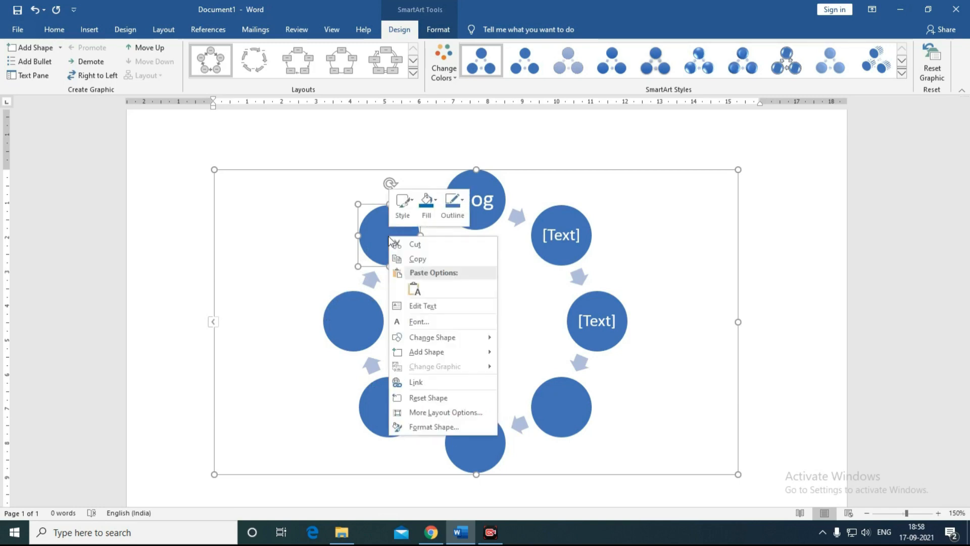
click(419, 306)
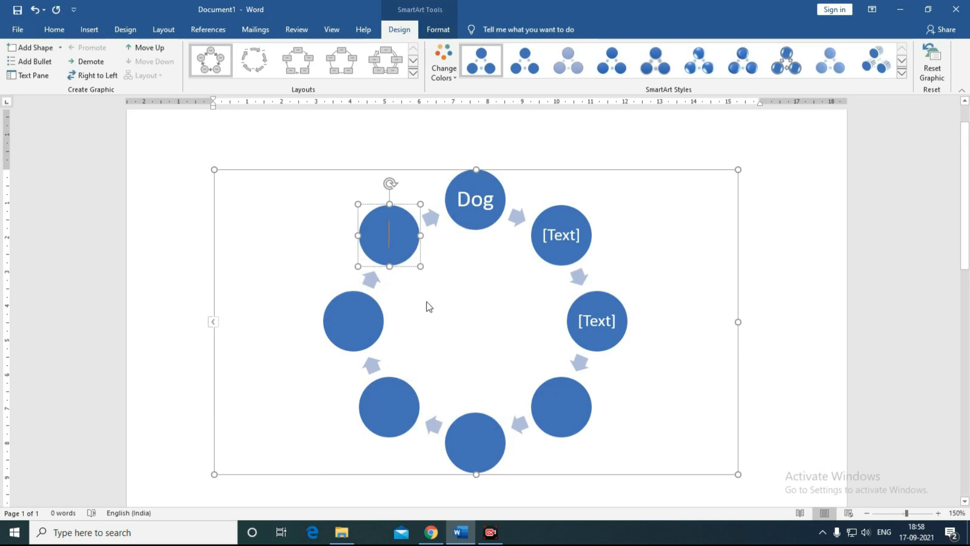
text(Ms-Word)
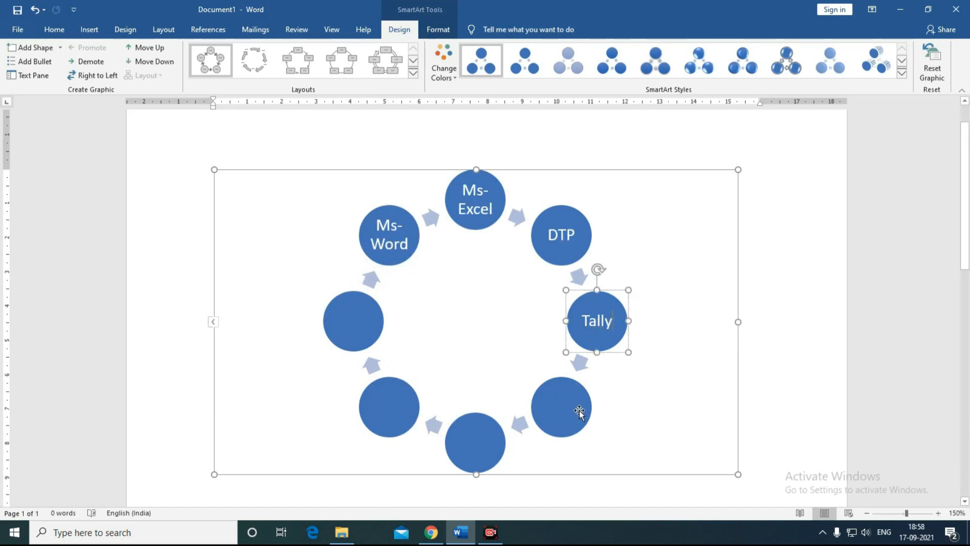
click(565, 409)
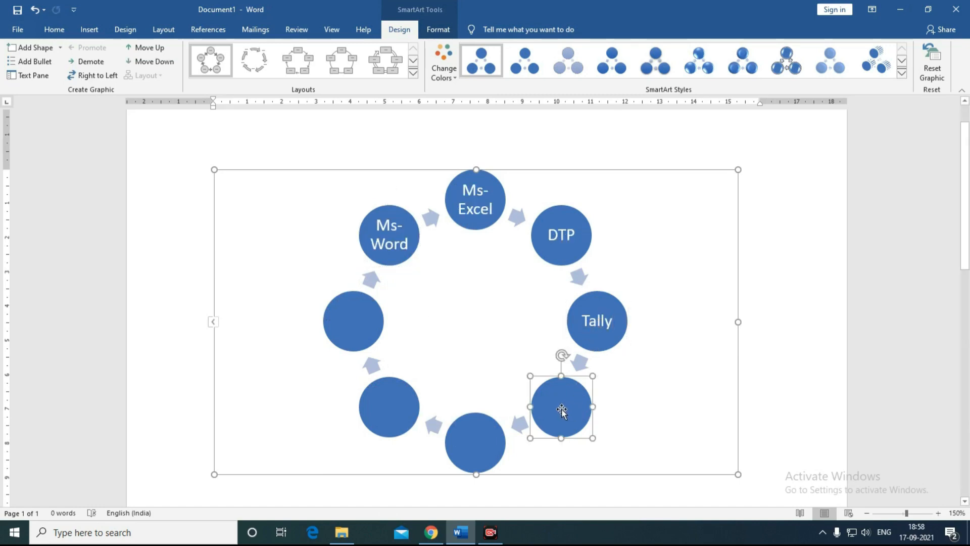
right_click(561, 408)
click(591, 280)
text(CAD)
click(454, 81)
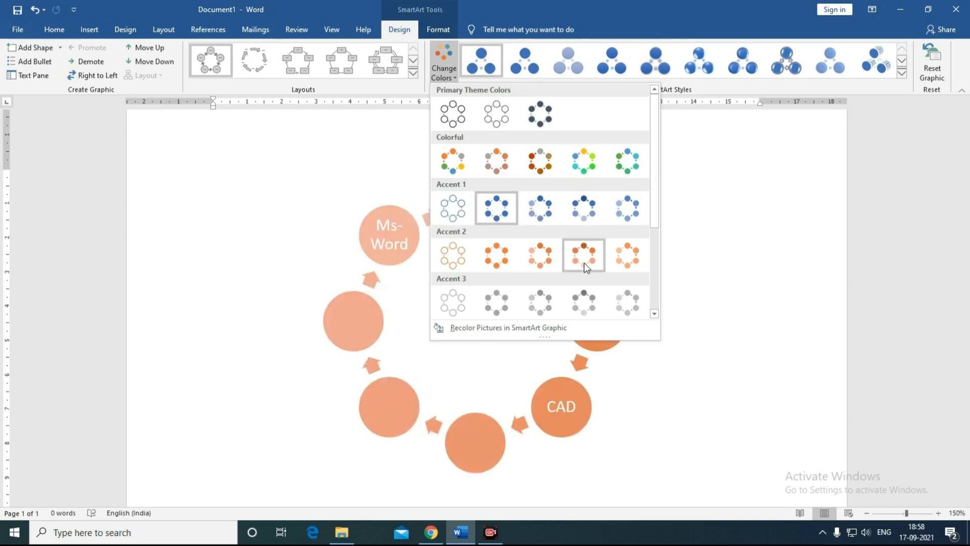
Step: Try the green Accent 6 colours, then apply the Colorful multi-colour scheme to the cycle
scroll(585, 263, down, 3)
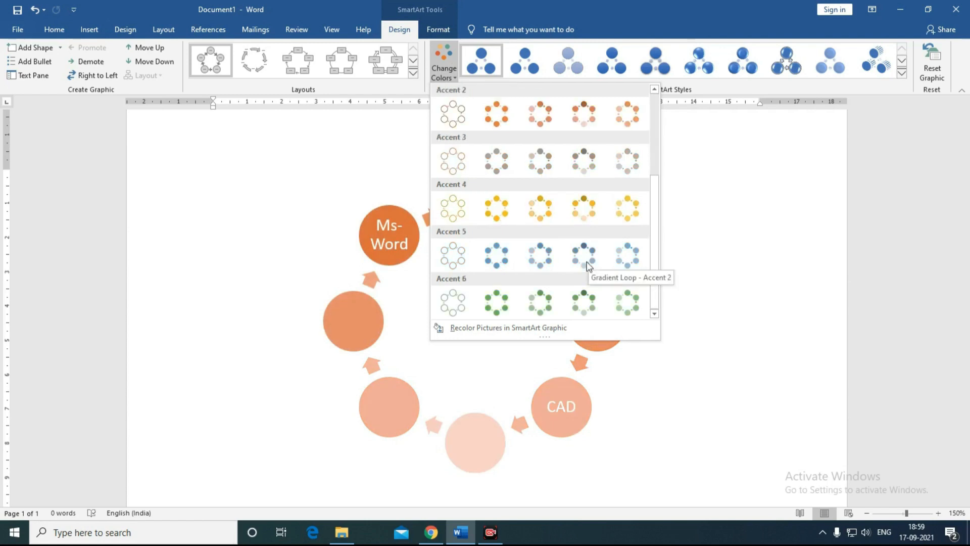
click(507, 307)
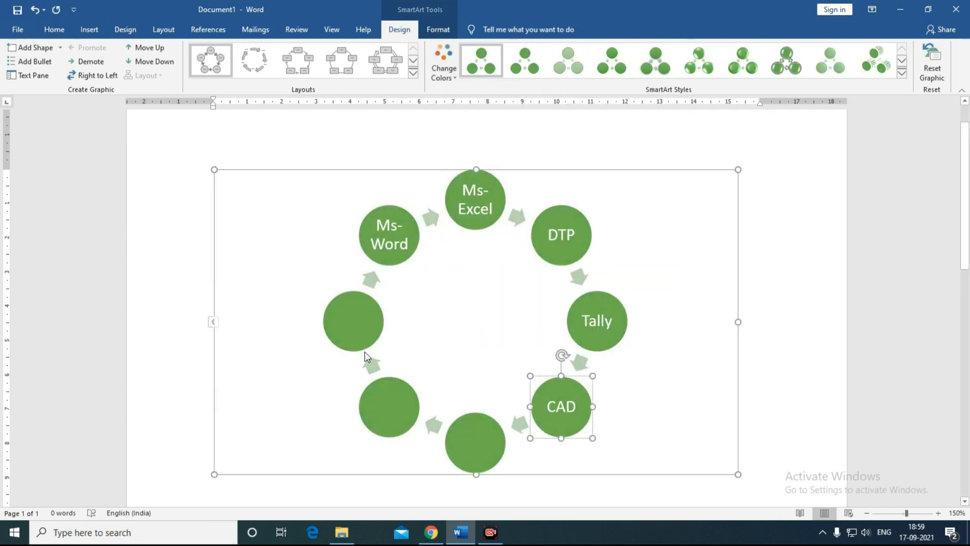
click(442, 75)
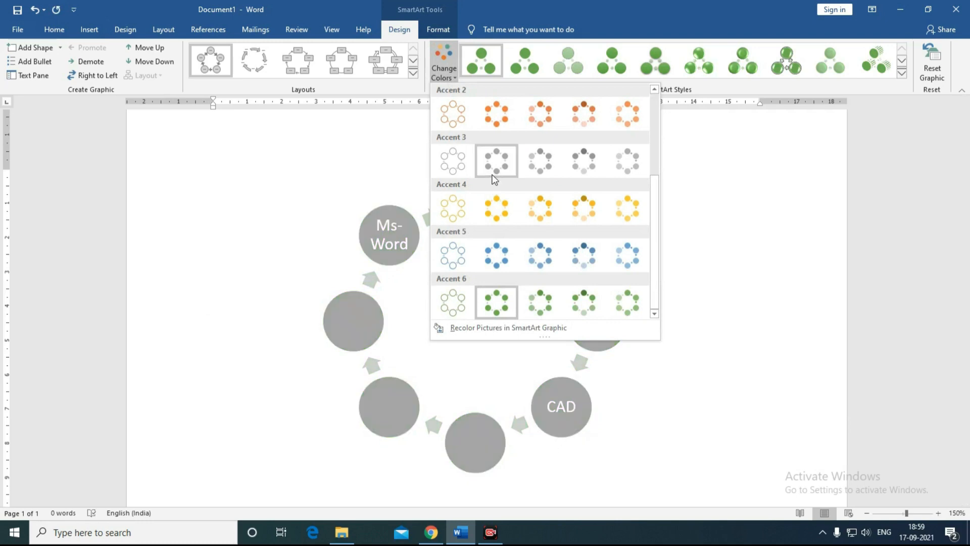
scroll(470, 164, up, 3)
click(462, 168)
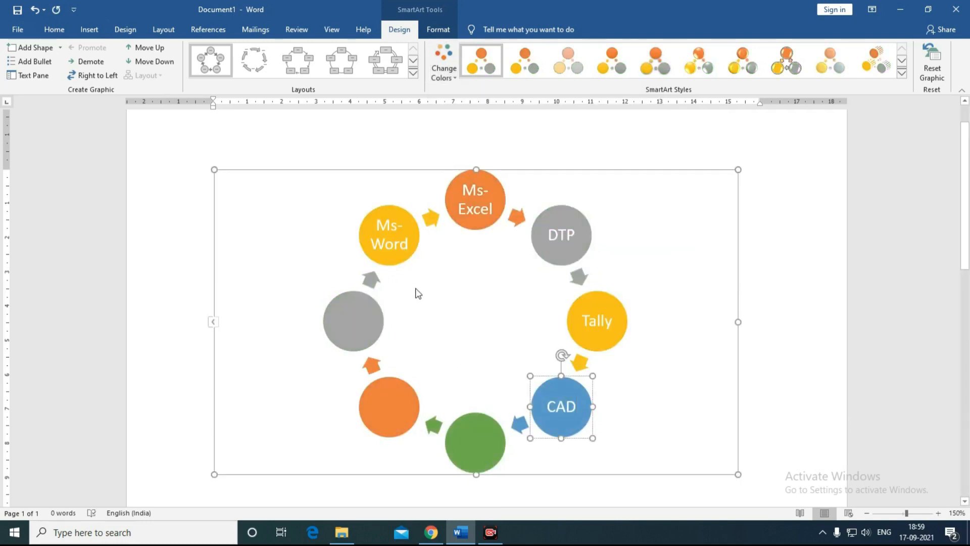
click(391, 260)
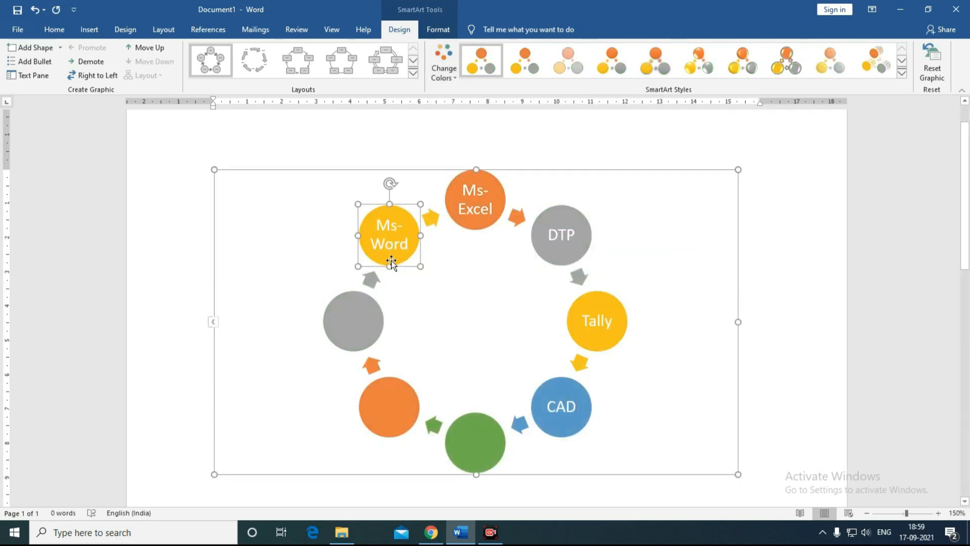
Step: Use Format > Shape Fill to colour the Ms-Word circle purple and DTP dark blue
click(430, 31)
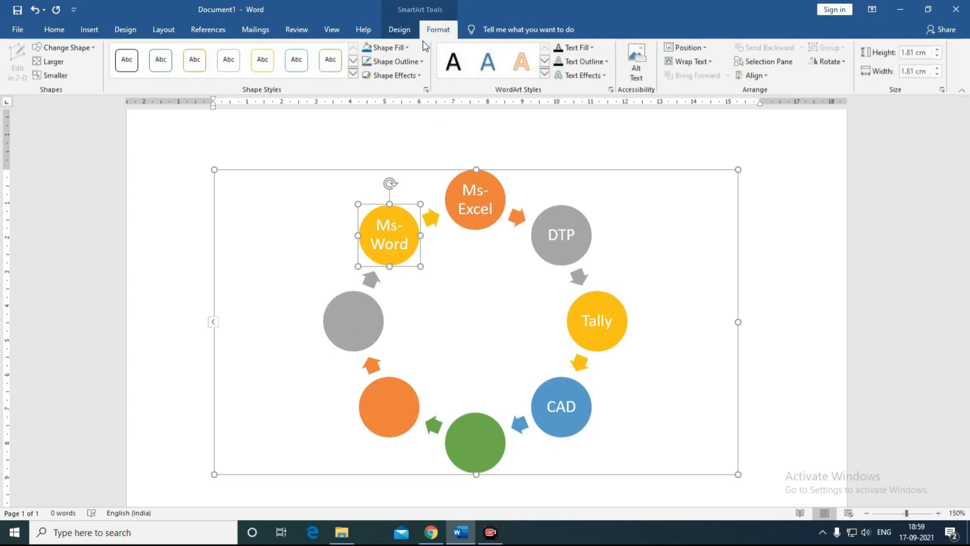
click(406, 51)
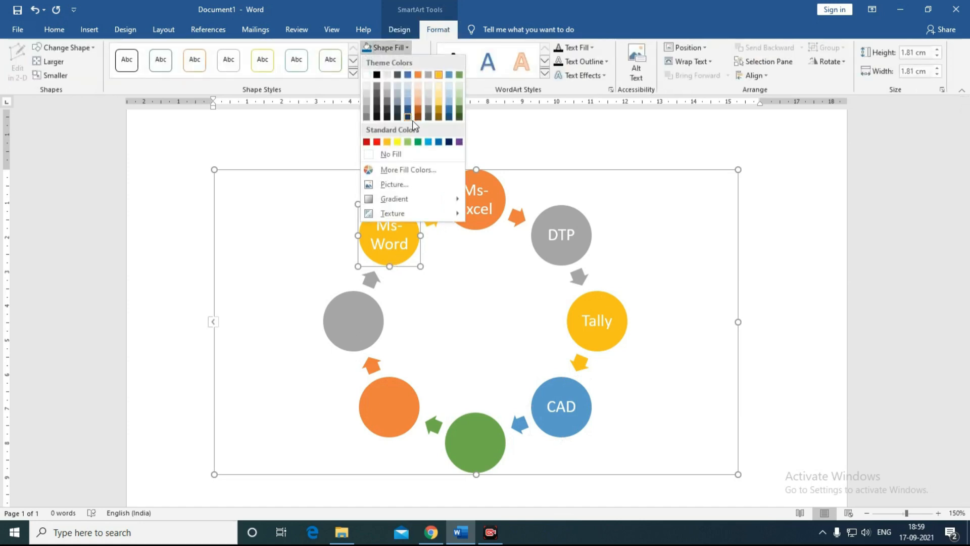
click(459, 142)
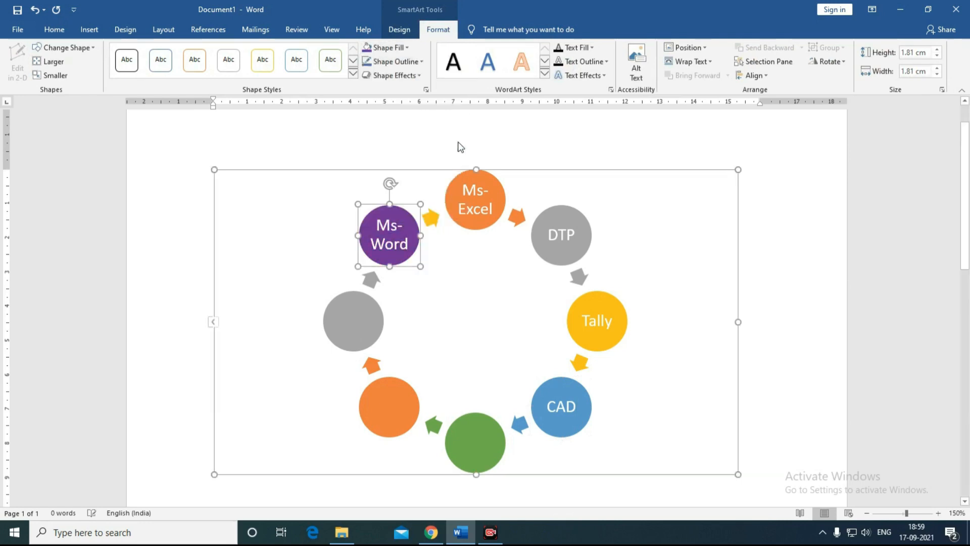
click(537, 244)
click(402, 49)
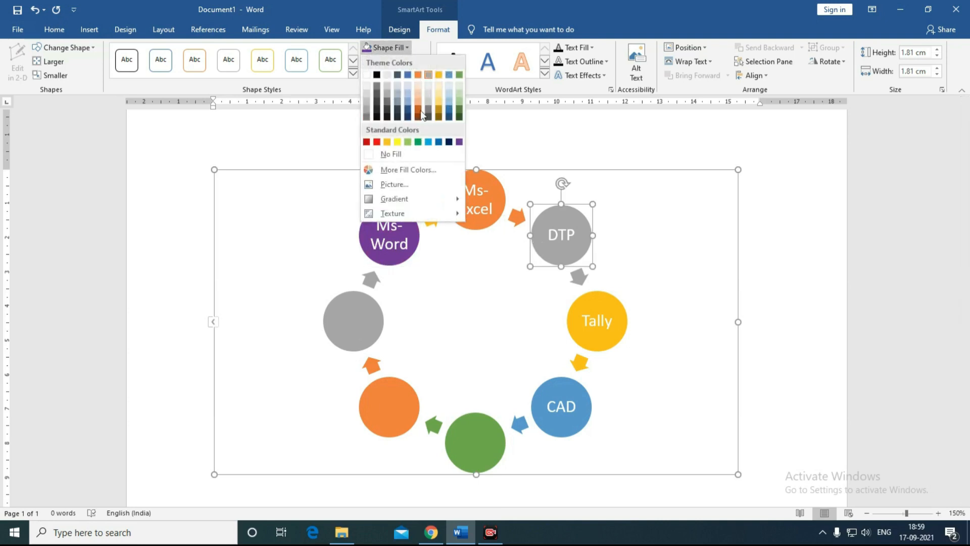
click(438, 142)
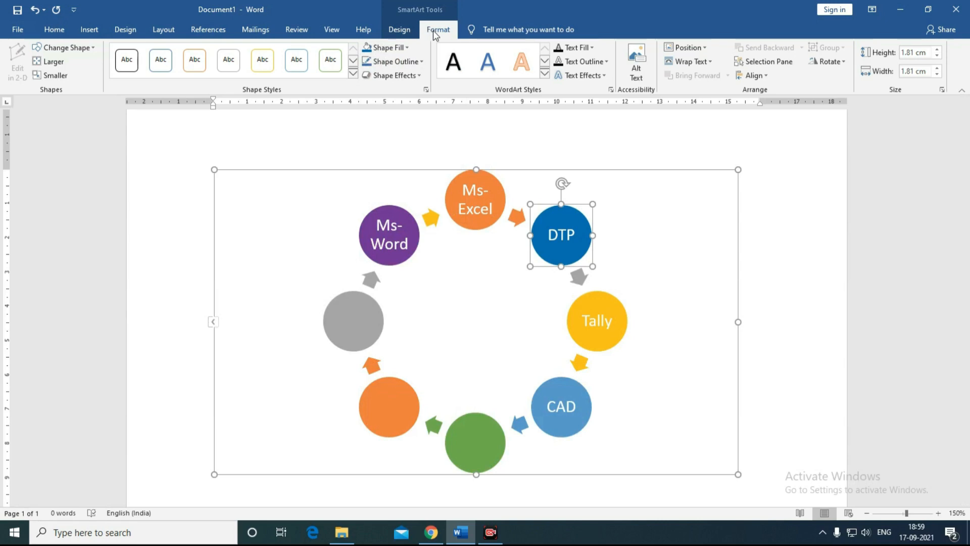
click(399, 30)
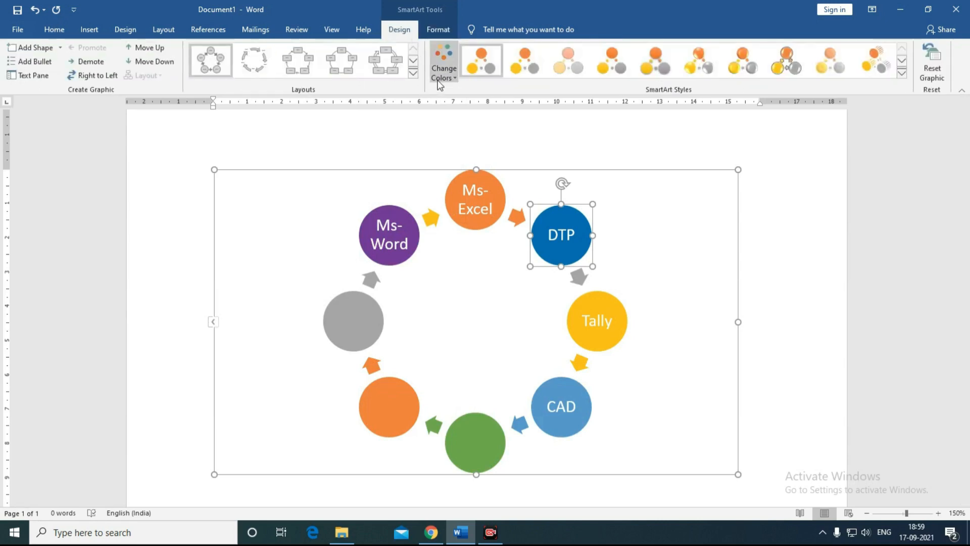
Step: Apply a glossy 3-D style from the SmartArt Styles gallery to the cycle diagram
click(899, 74)
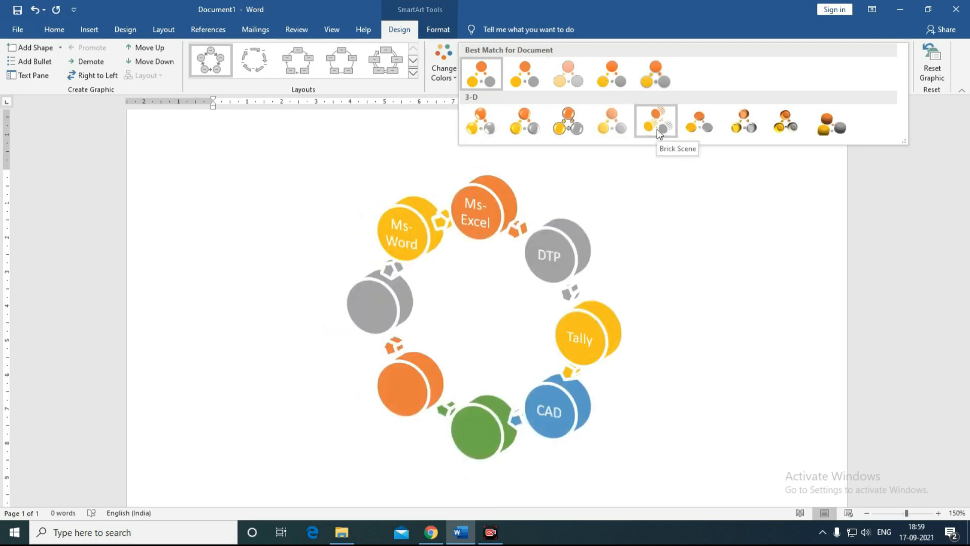
click(787, 126)
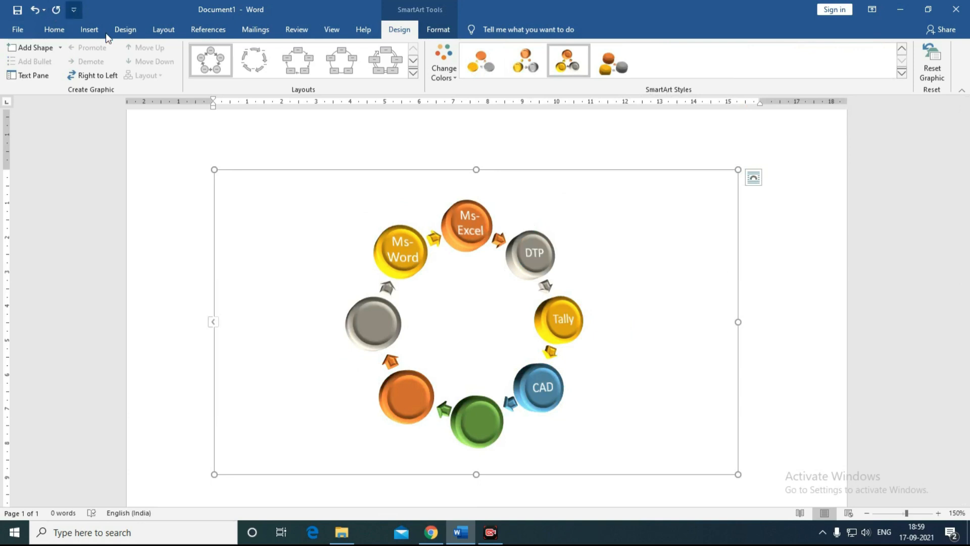
click(89, 29)
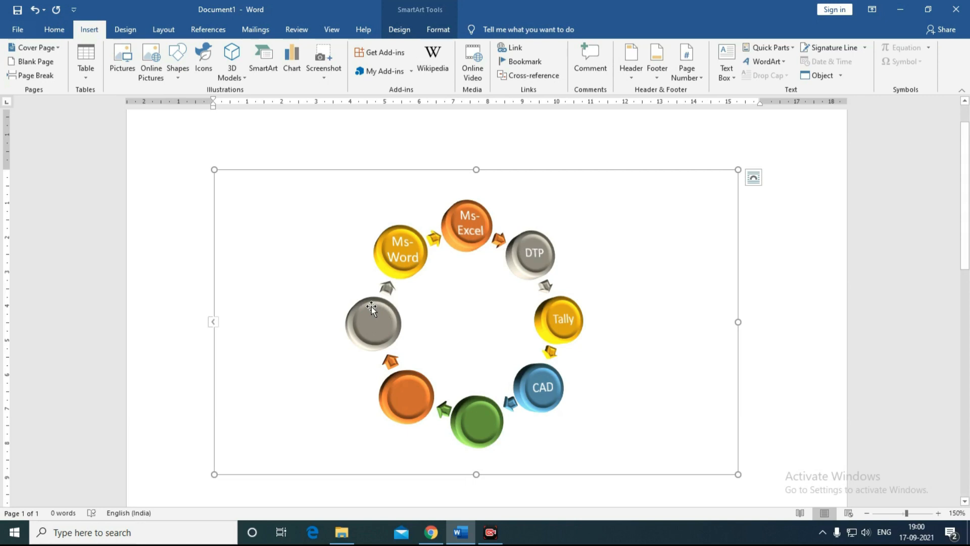
Step: Insert a Pyramid List SmartArt graphic from the Pyramid category
click(266, 76)
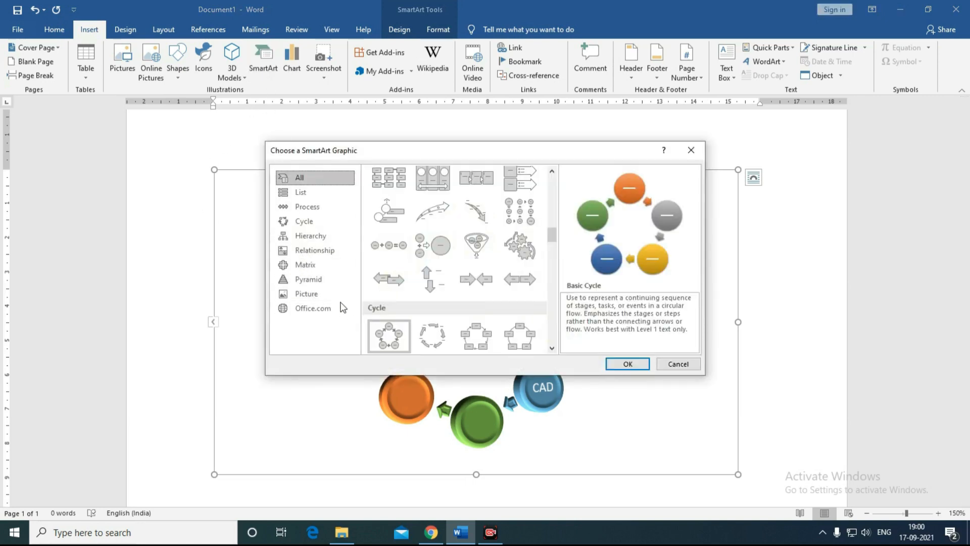
click(303, 281)
click(302, 265)
click(302, 250)
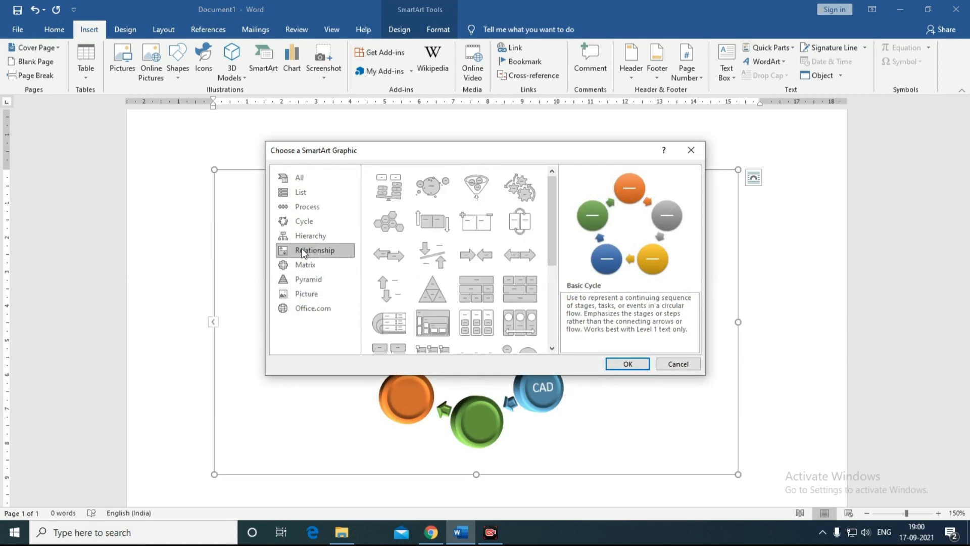
click(313, 282)
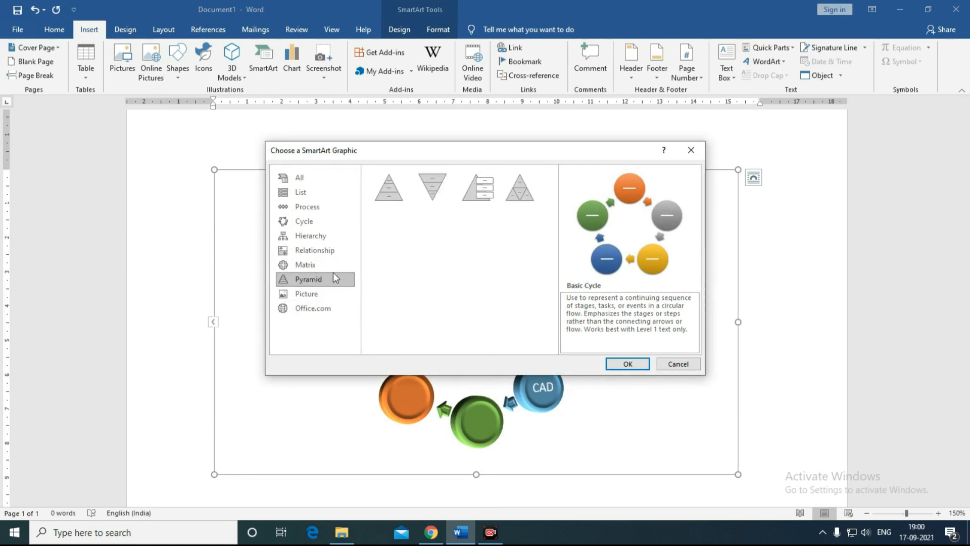
click(477, 188)
click(627, 364)
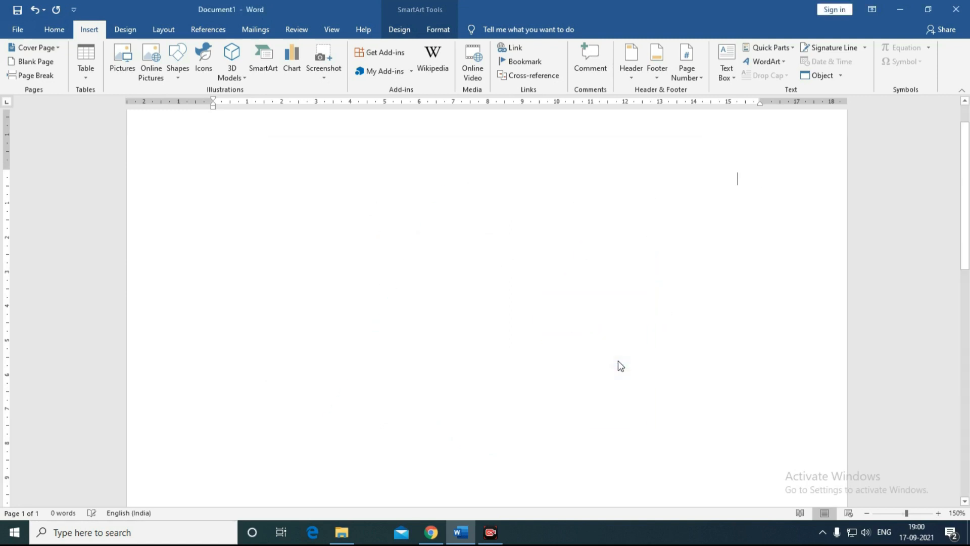
scroll(477, 319, down, 3)
scroll(477, 321, up, 5)
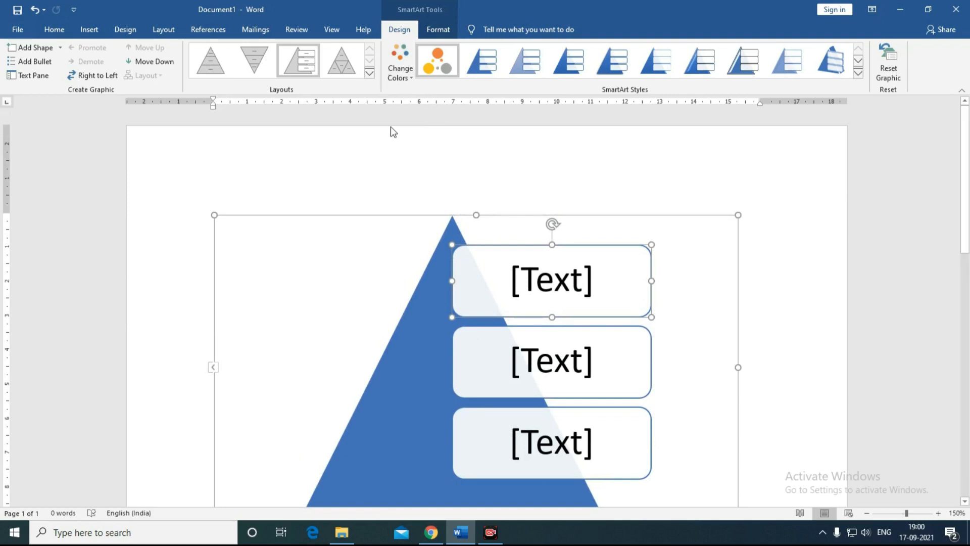
Step: Switch to the Insert tab with the blank document showing
click(90, 30)
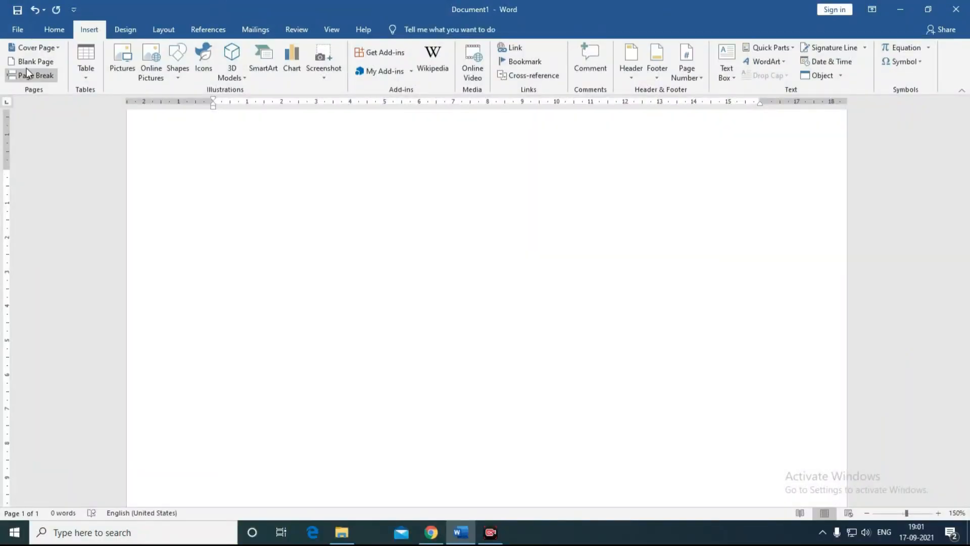
Step: Insert the Filigree design from the Built-in Cover Page gallery
click(54, 49)
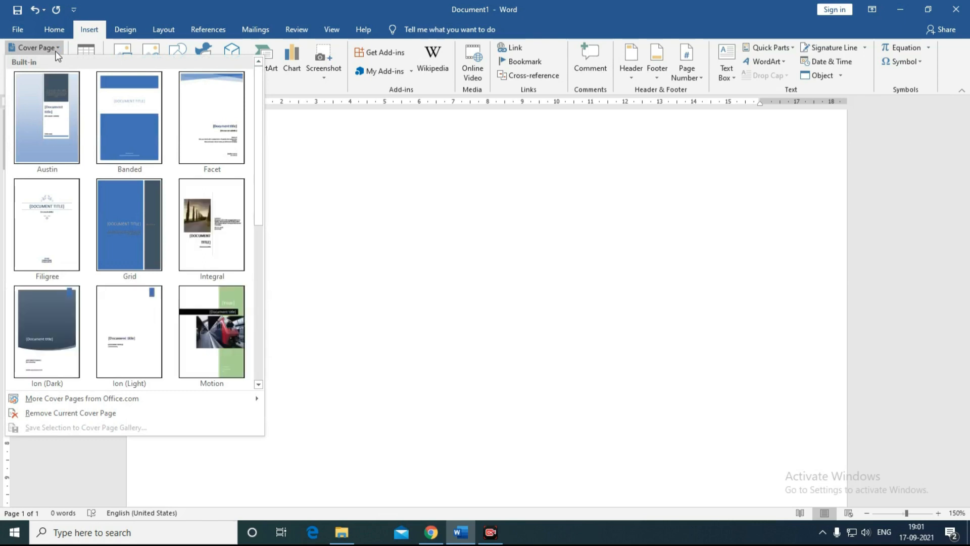
scroll(258, 209, down, 2)
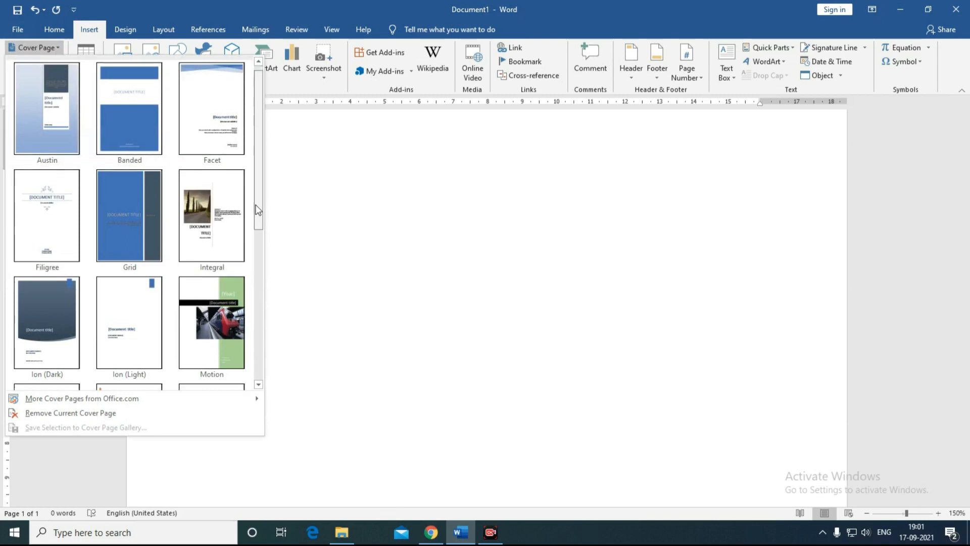
drag(258, 210, 261, 186)
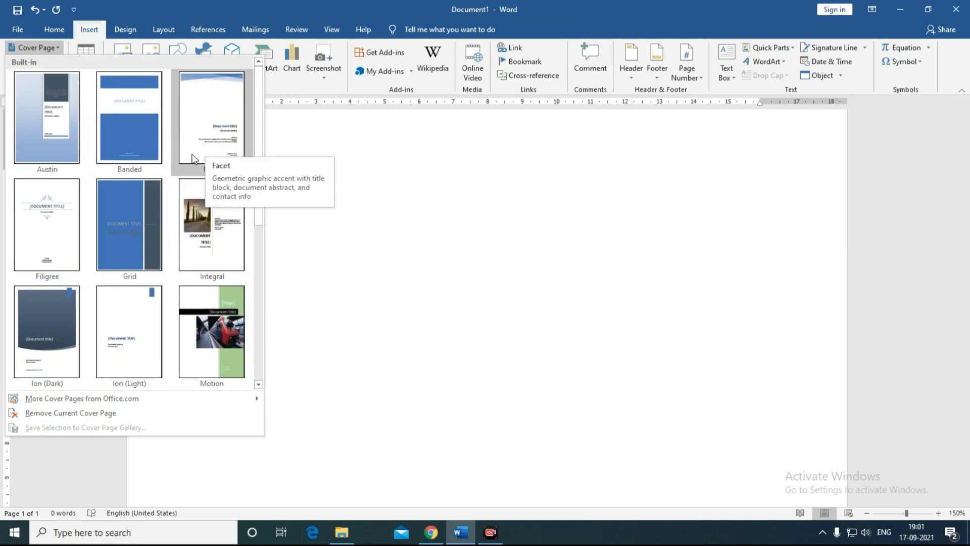
click(47, 259)
Step: Enter MS-OFFICE in the title placeholder and Ms-Word as the subtitle, then delete the [DATE] placeholder
scroll(376, 329, down, 3)
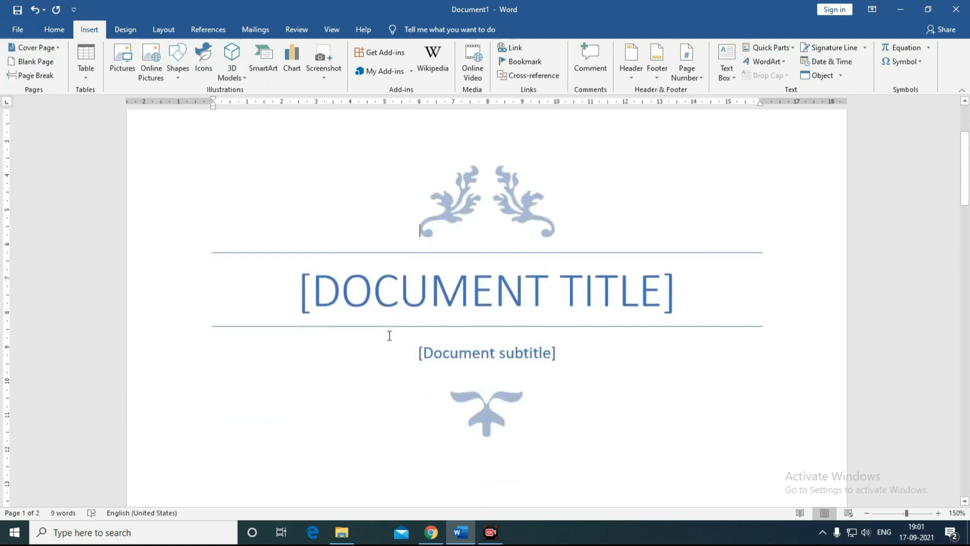
scroll(380, 302, up, 2)
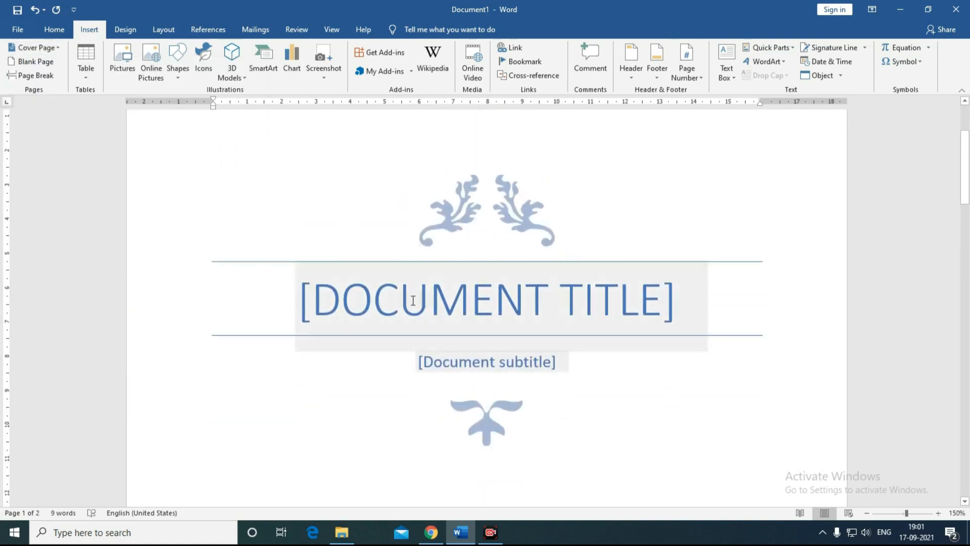
scroll(493, 309, down, 1)
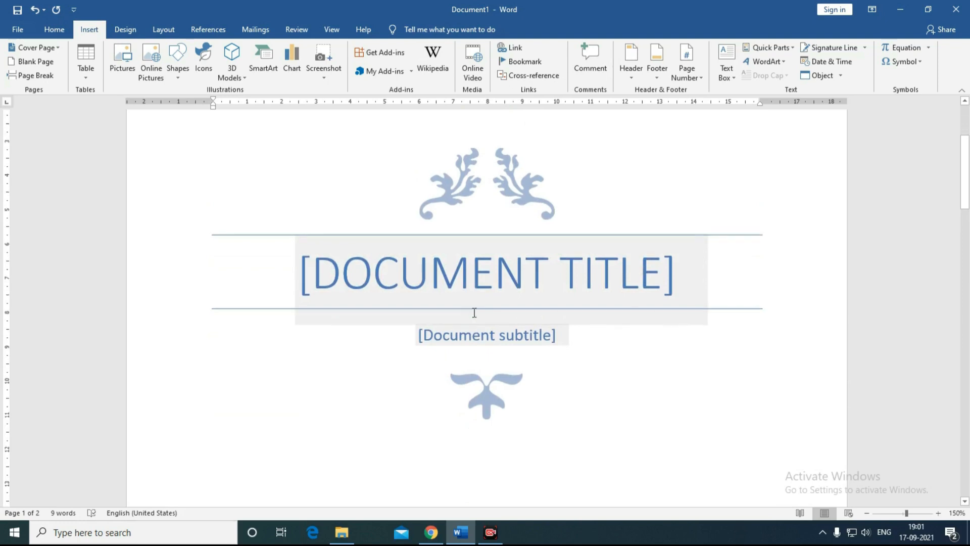
click(508, 260)
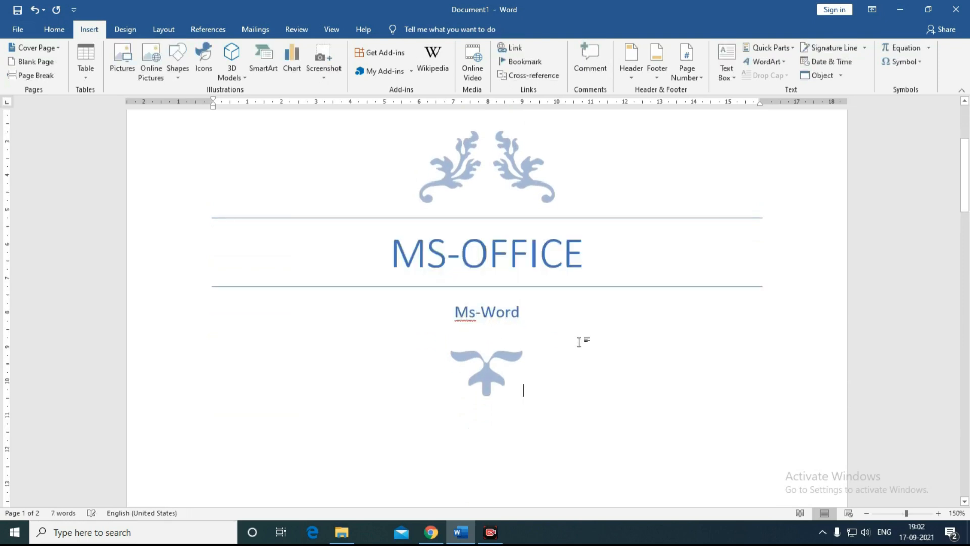
scroll(578, 340, down, 8)
scroll(580, 342, down, 1)
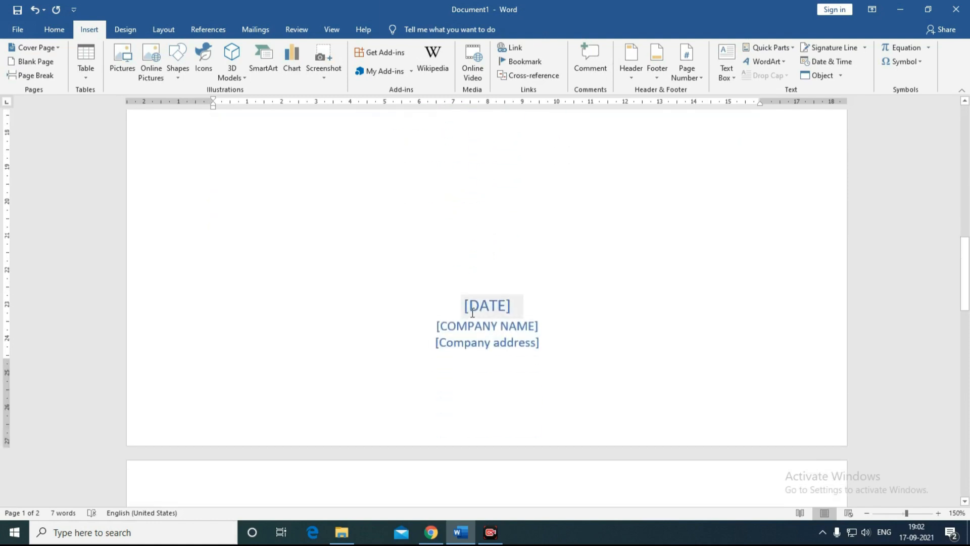
click(473, 305)
key(Delete)
Step: Look through the Cover Page gallery and close it, keeping the Filigree cover page unchanged
scroll(610, 402, up, 10)
scroll(610, 403, up, 3)
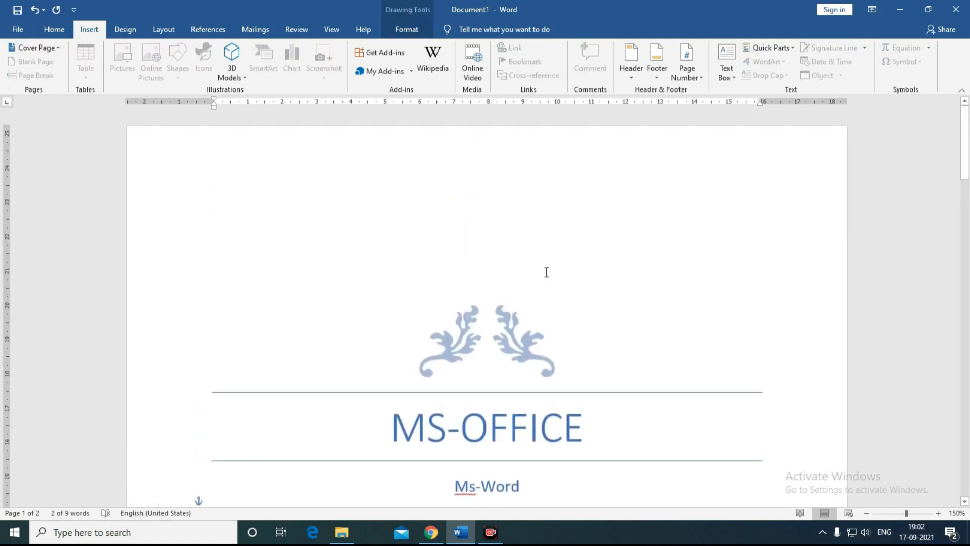
click(53, 48)
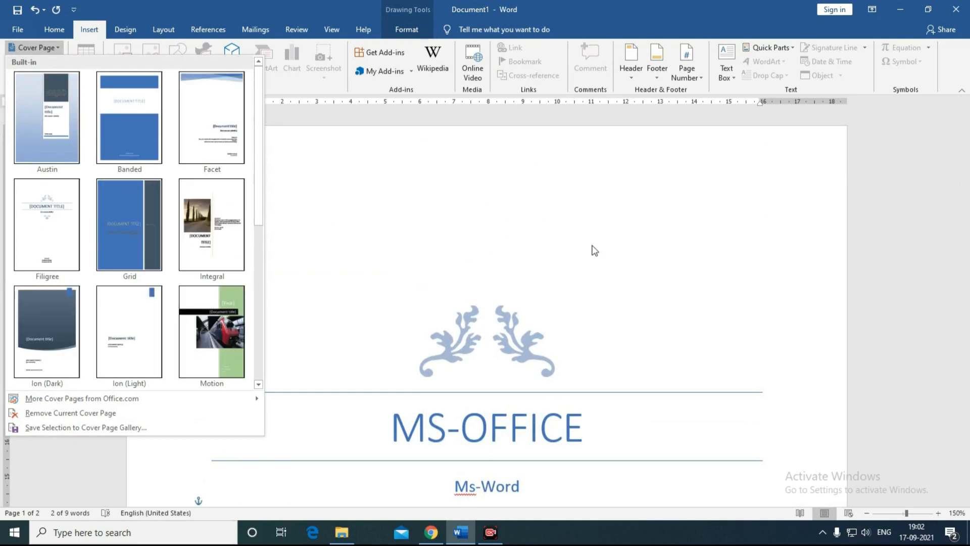
drag(260, 193, 256, 355)
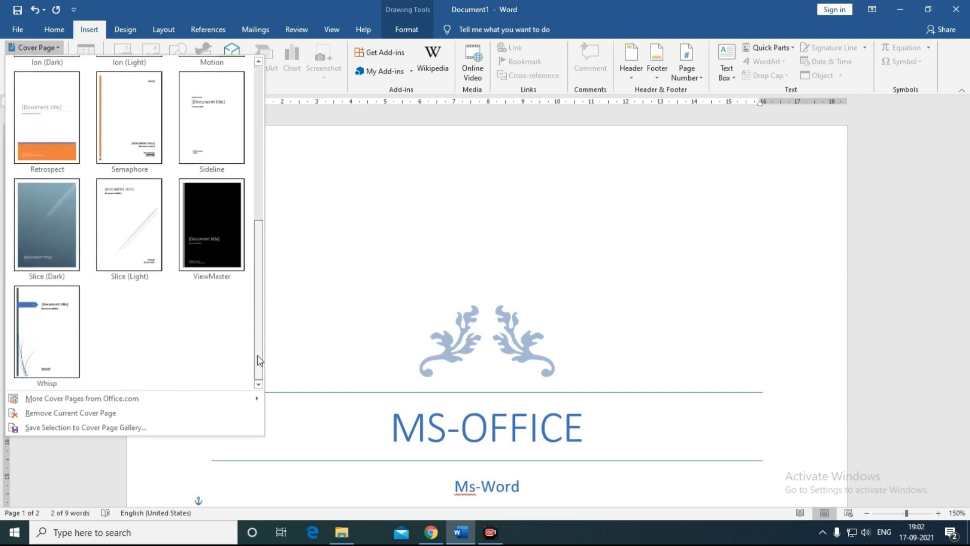
click(491, 273)
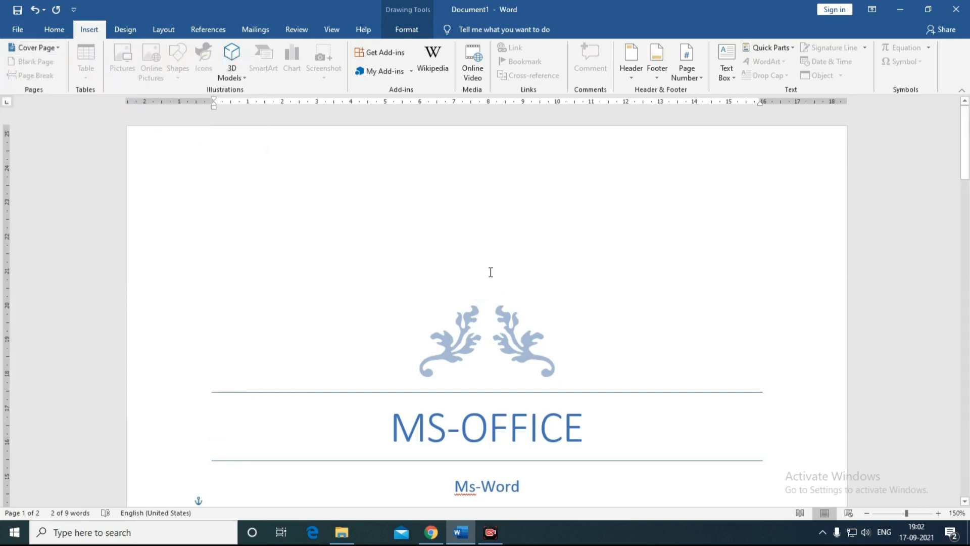
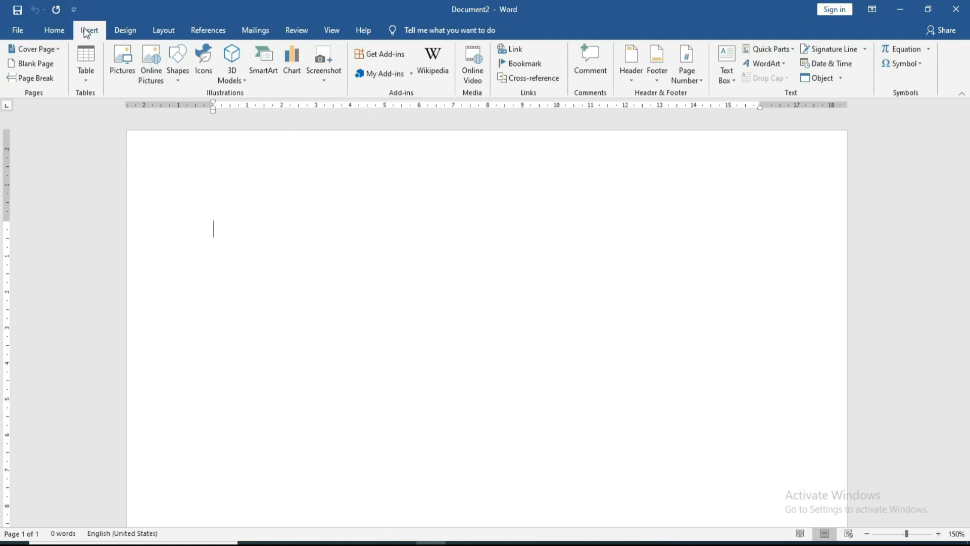
Step: Insert a Column > Clustered Column chart with its default sample data
click(296, 81)
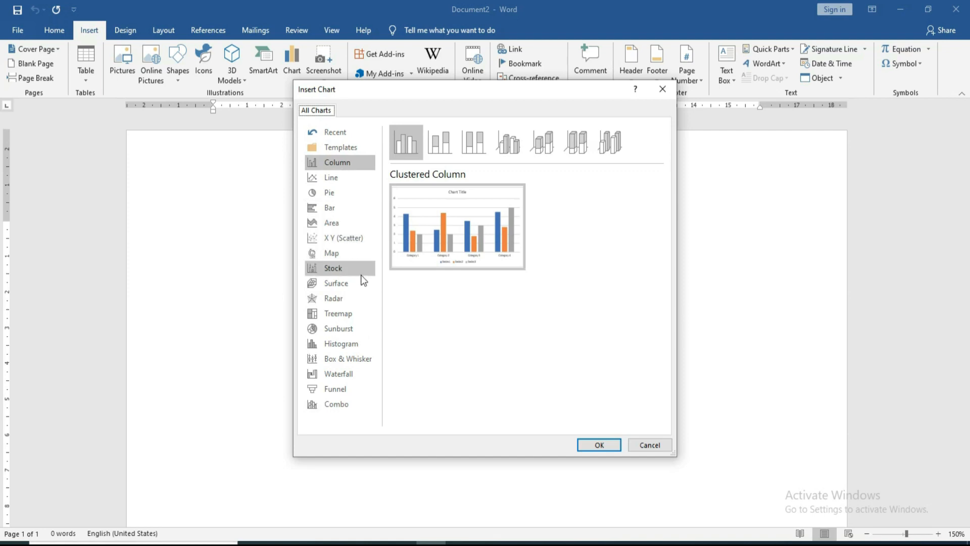
click(338, 163)
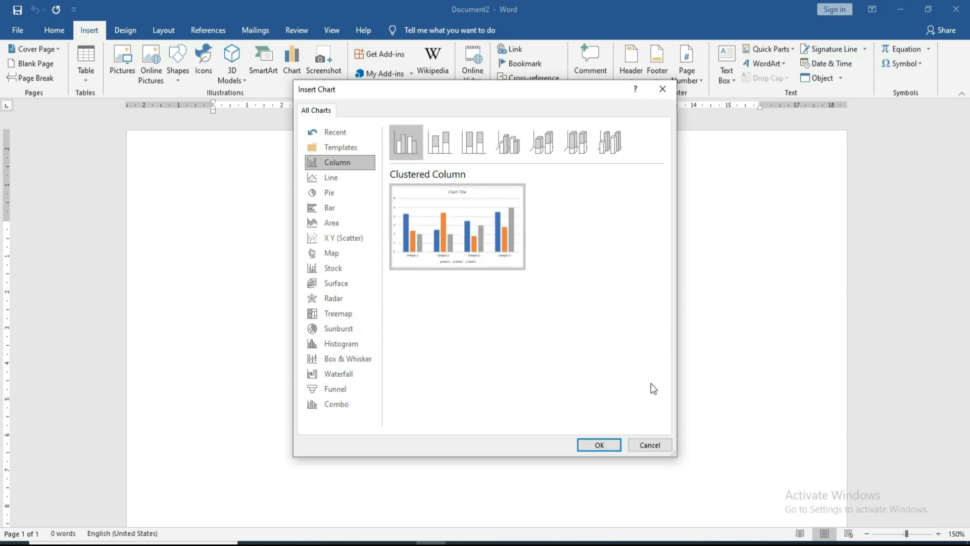
click(342, 166)
click(599, 445)
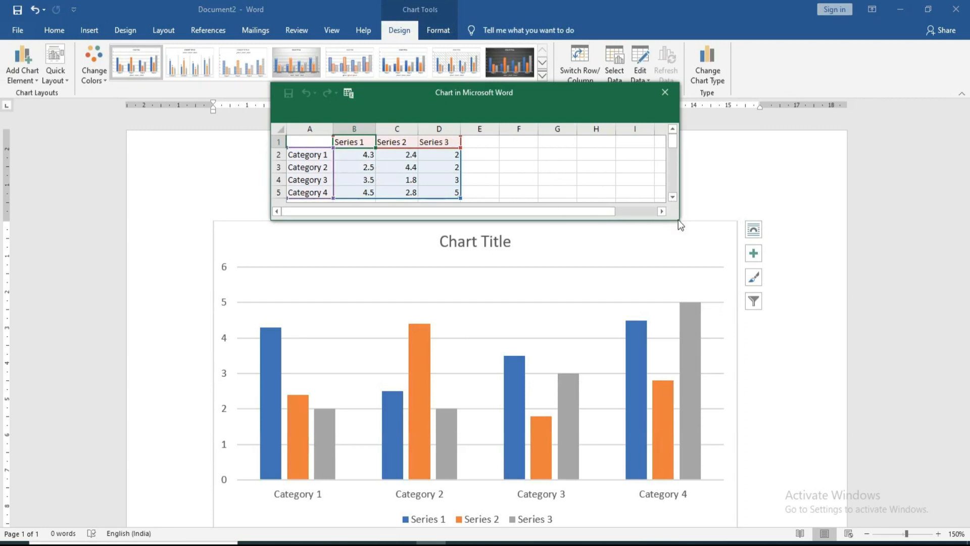
Step: Enlarge the data sheet and enter the headers Name, Marathi, Hindi, English and Maths
drag(678, 220, 735, 294)
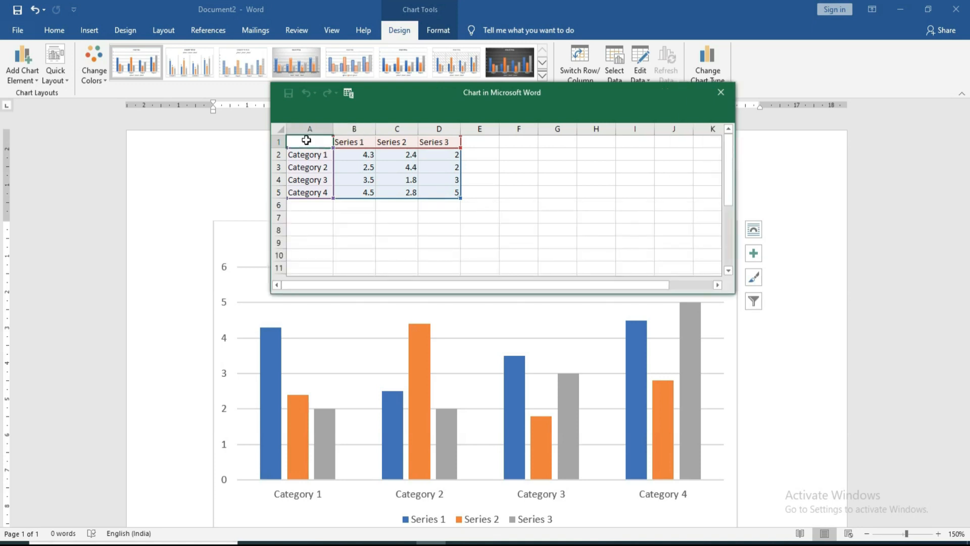
text(No.)
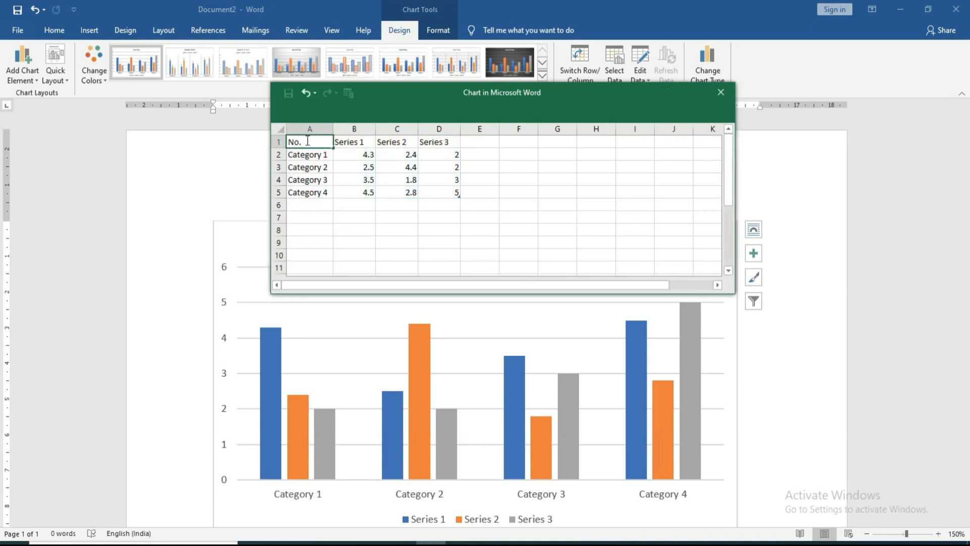
key(BackSpace)
key(BackSpace)
text(ame)
key(Tab)
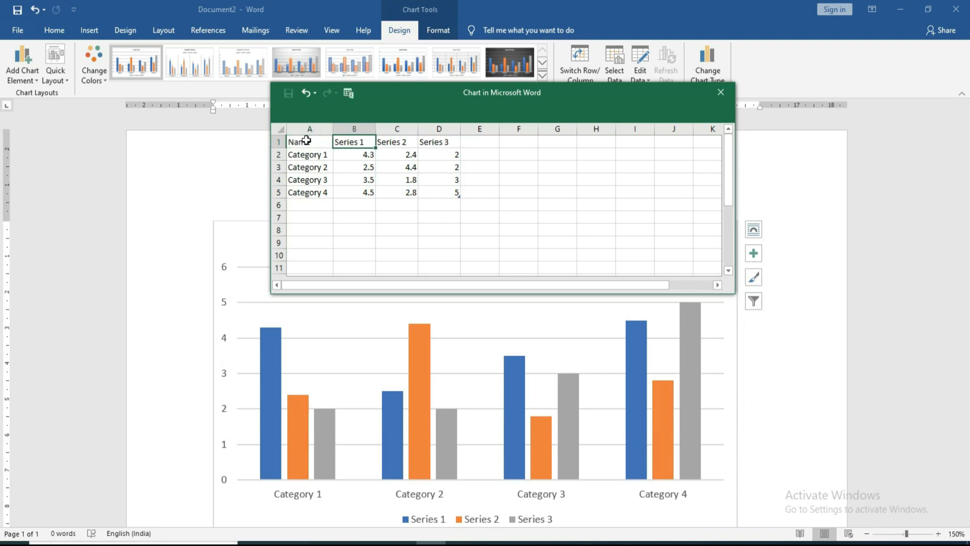
text(Marathi)
key(Tab)
text(Hindi)
key(Tab)
text(English)
key(Tab)
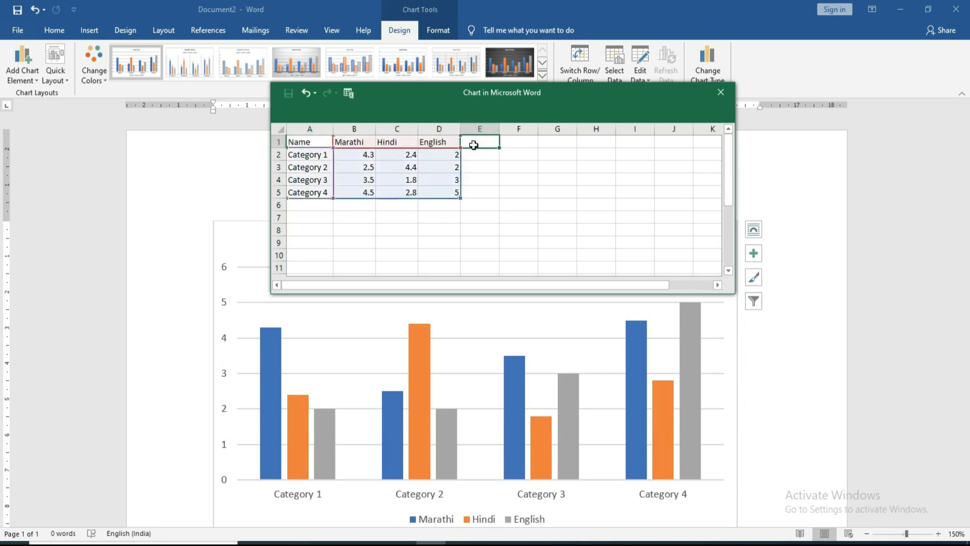
text(Maths)
key(Return)
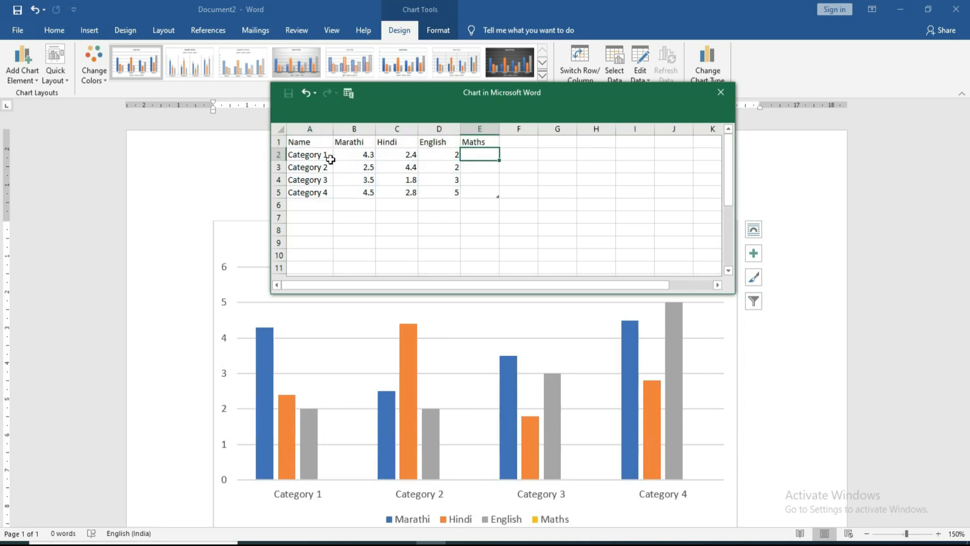
Step: Enter the student names and Marathi marks, plus Hindi marks 40, 60, 90, 70
click(310, 156)
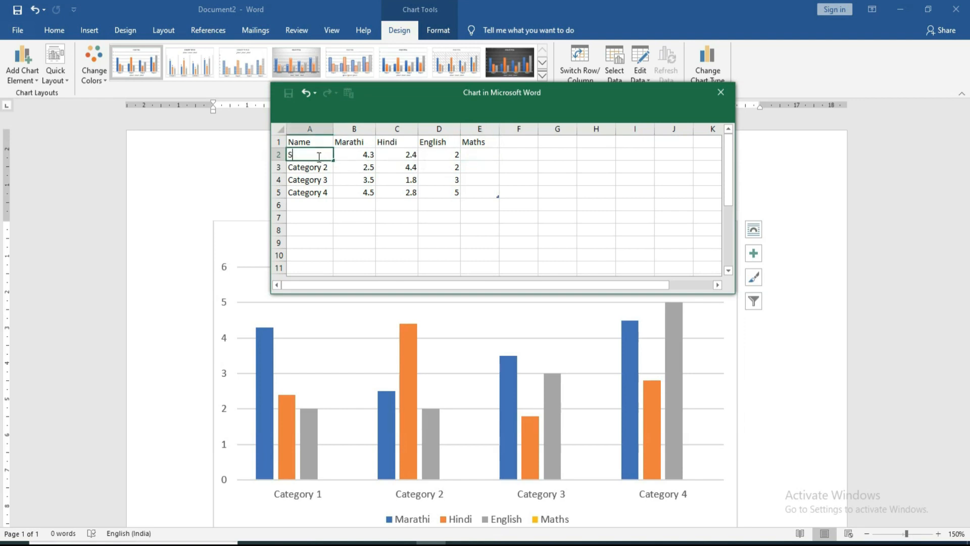
click(363, 159)
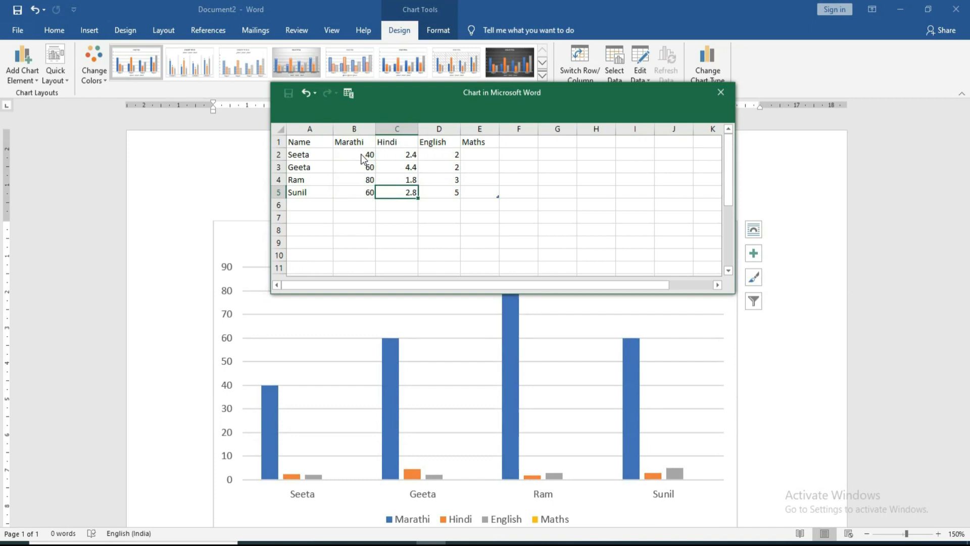
key(Up)
key(Up)
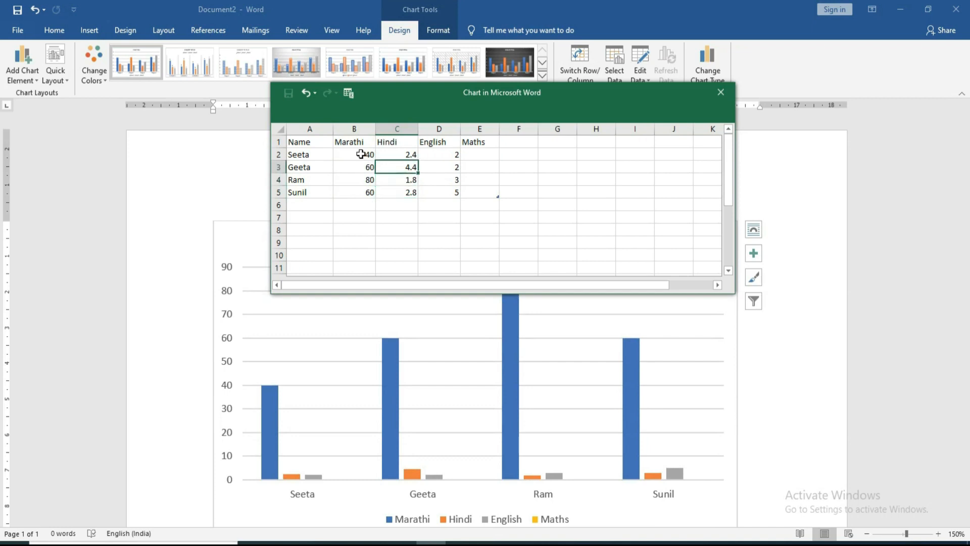
key(Up)
text(40)
key(Return)
text(60)
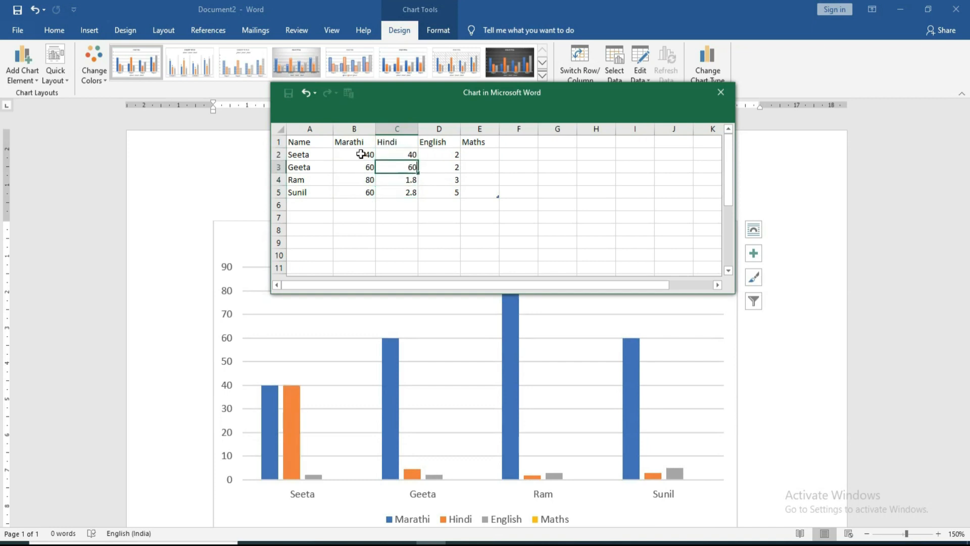
key(Return)
text(90)
key(Return)
text(70)
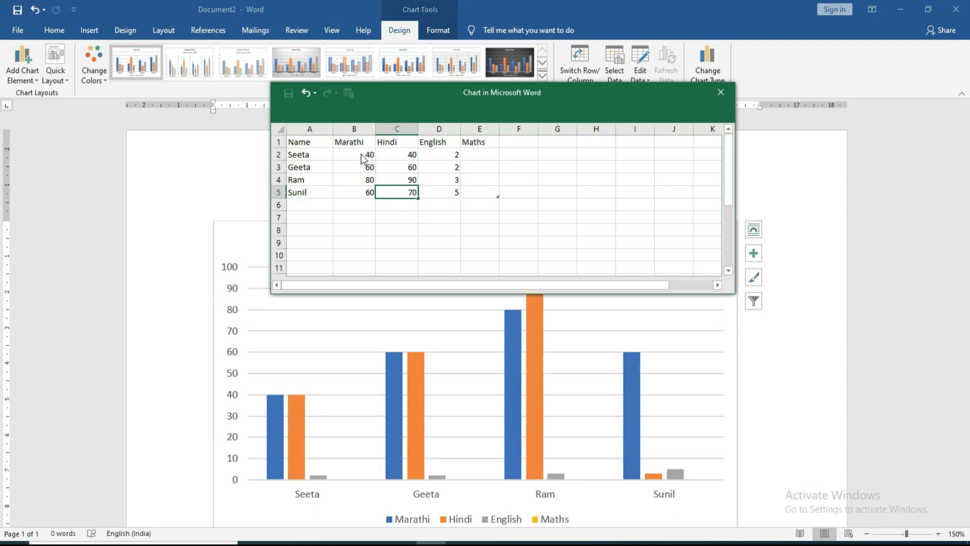
key(Tab)
Step: Enter the English marks 60, 70, 60 and 30
key(Up)
key(Up)
key(Up)
text(60)
key(Return)
key(Left)
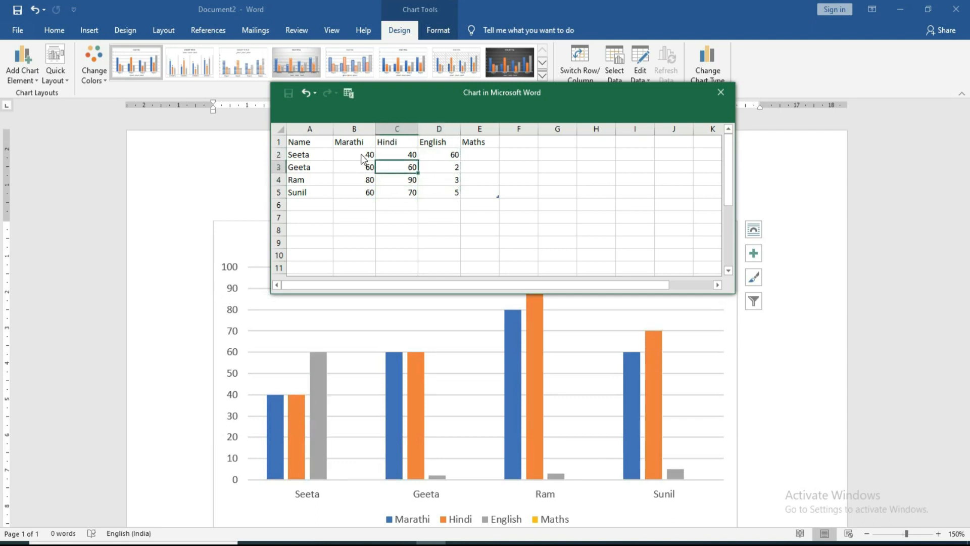
key(Right)
text(70)
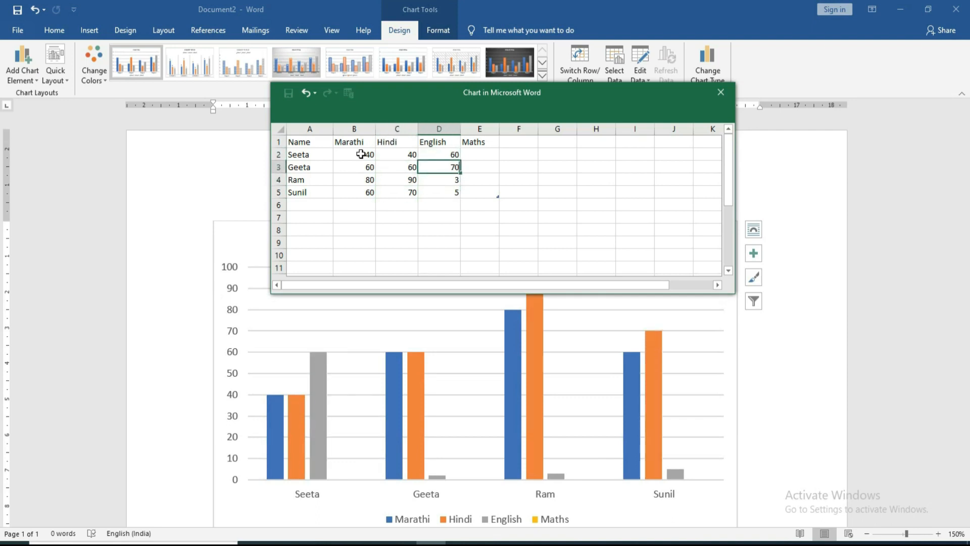
key(Return)
text(60)
key(Return)
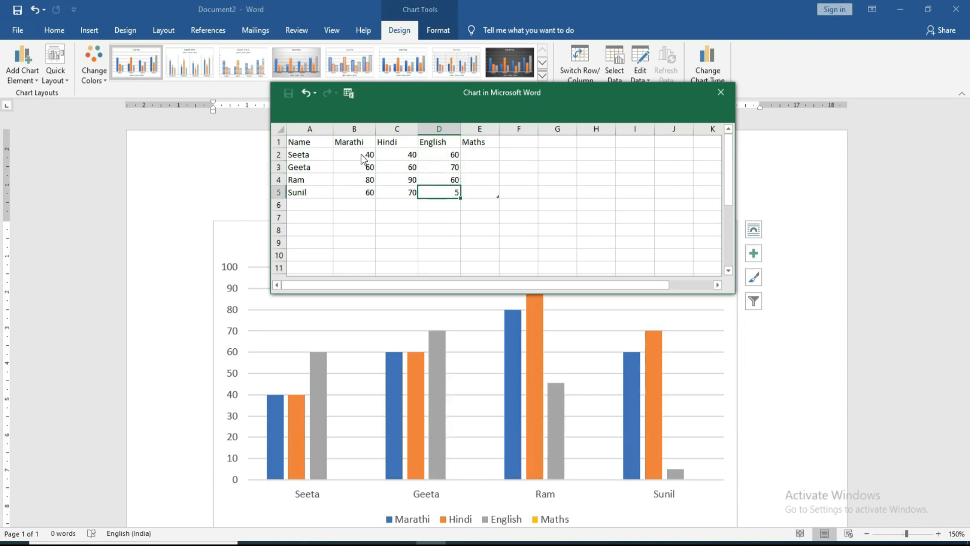
text(30)
key(Return)
Step: Enter the Maths marks 70, 60, 40 and 90, then close the data sheet
key(Right)
key(Up)
key(Up)
key(Up)
key(Up)
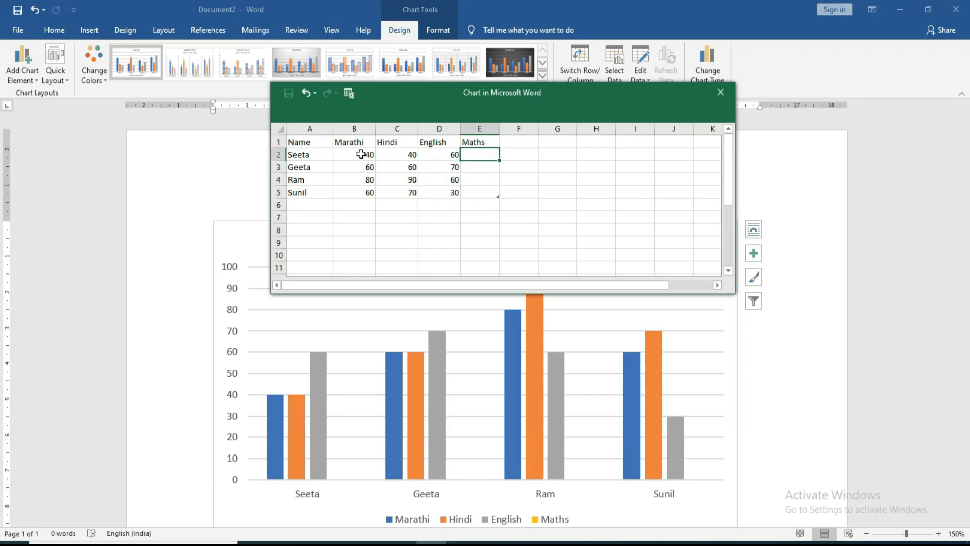
text(70)
key(Return)
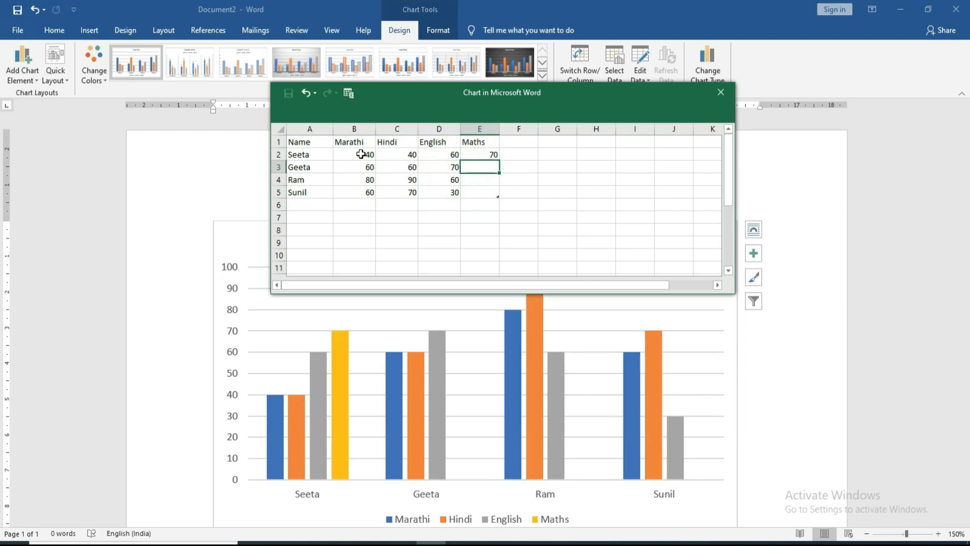
text(60)
key(Return)
text(40)
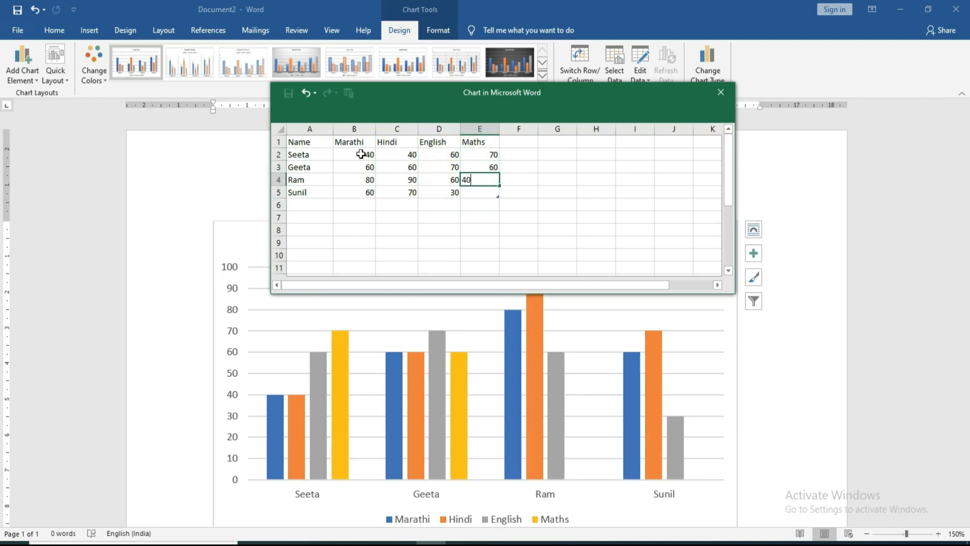
key(Return)
text(90)
key(Return)
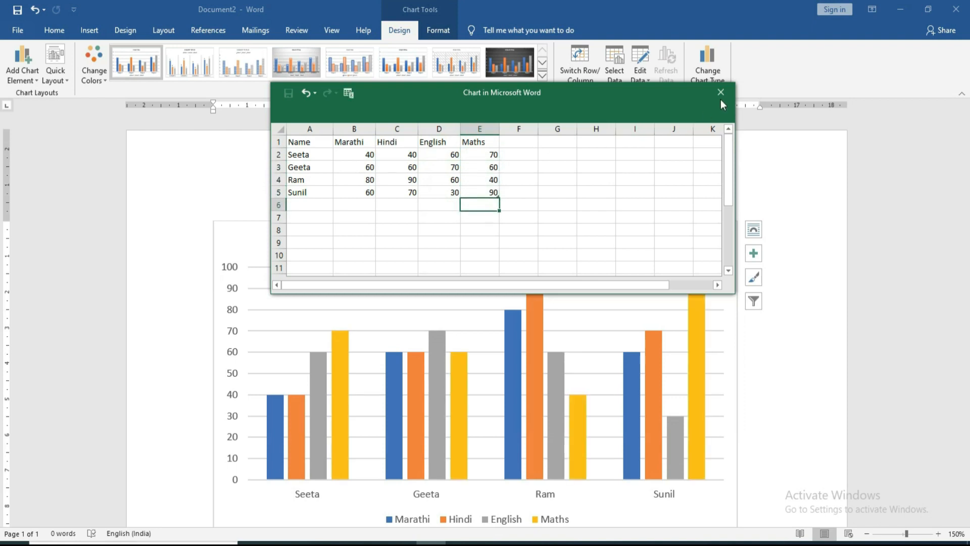
click(720, 94)
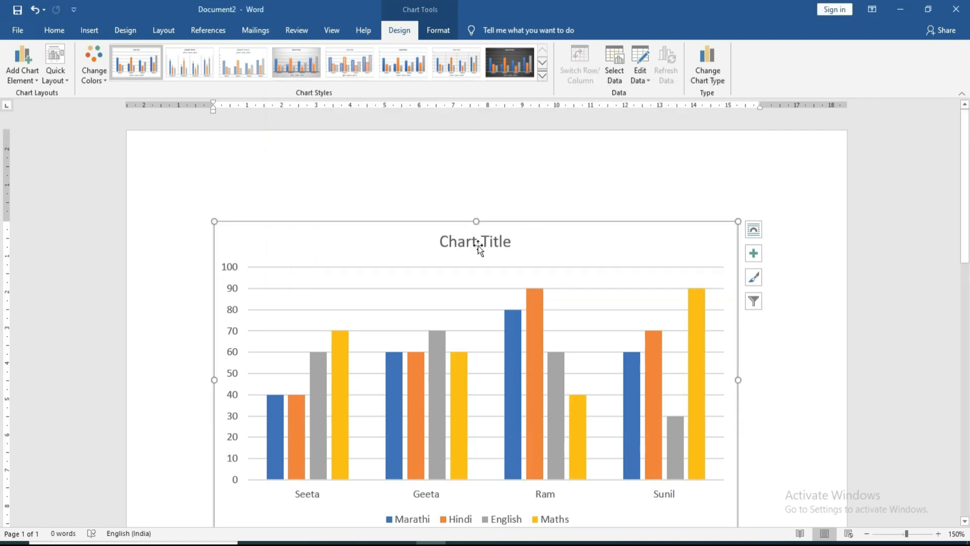
Step: Give the Maths bars a yellow shape style after trying a gray one
scroll(478, 245, down, 3)
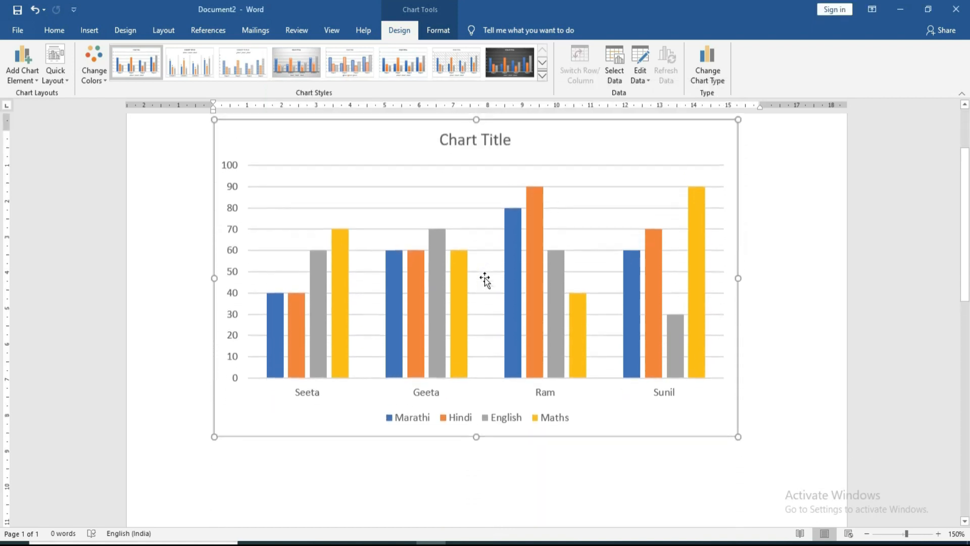
scroll(484, 278, up, 2)
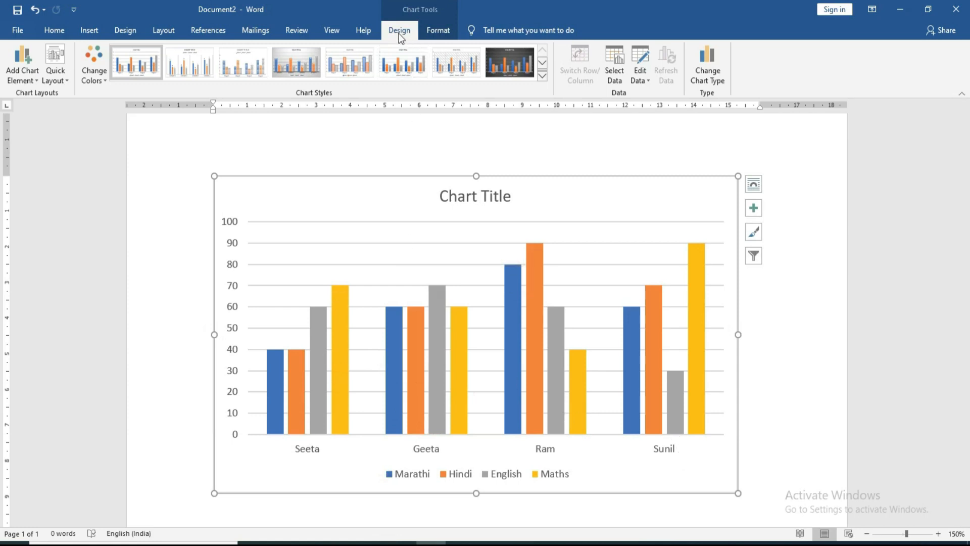
click(433, 32)
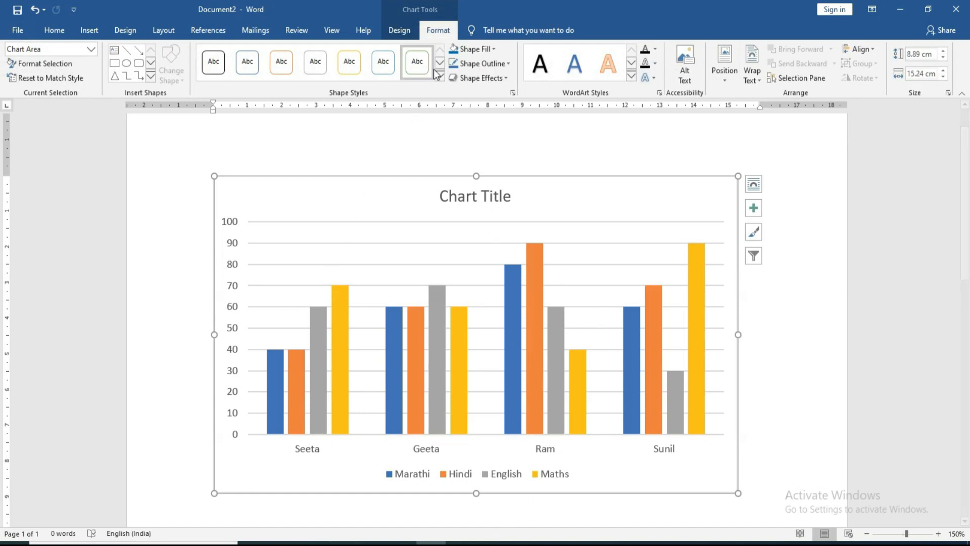
click(343, 307)
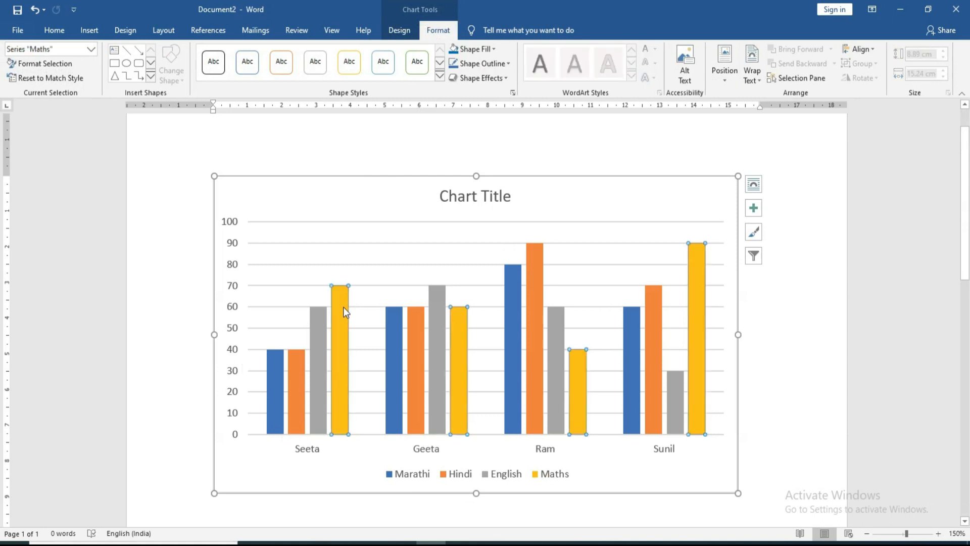
click(440, 77)
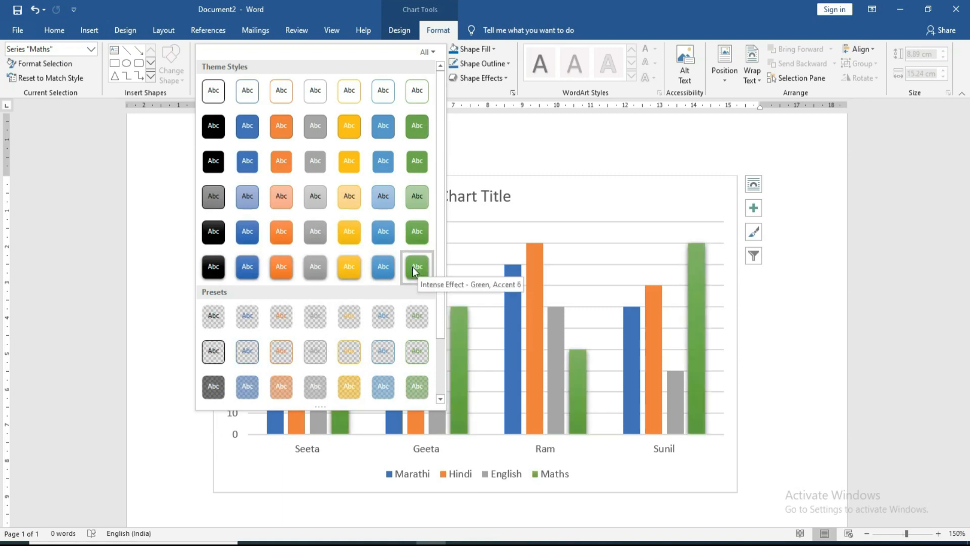
click(323, 271)
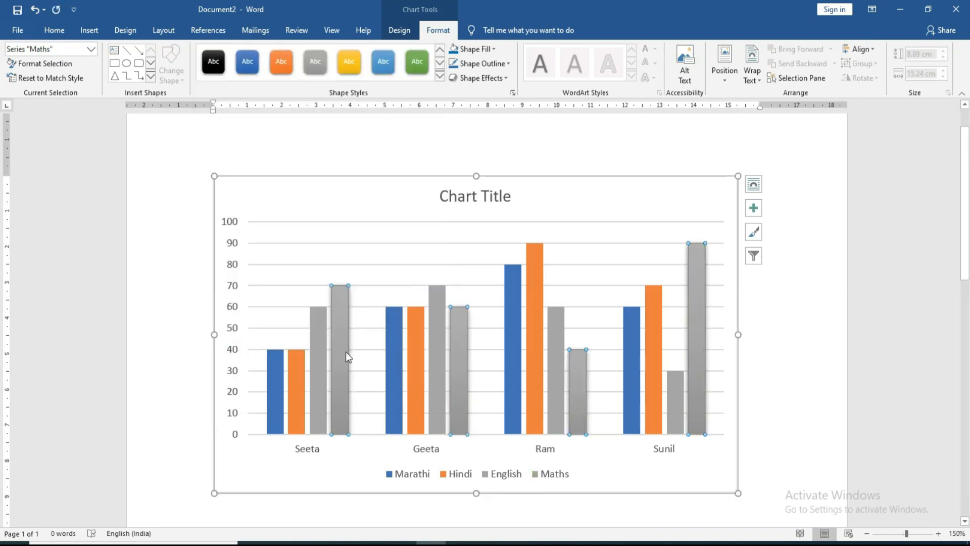
click(439, 81)
click(348, 162)
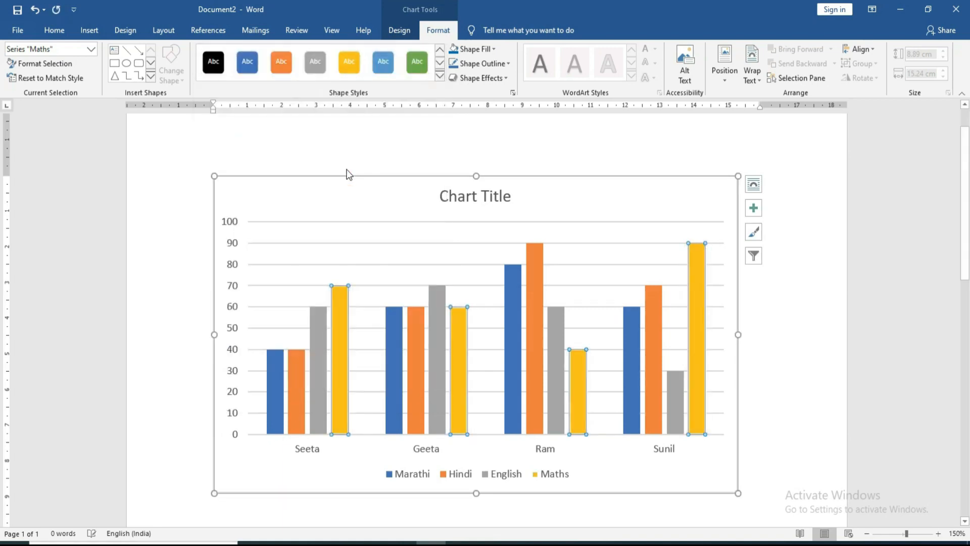
Step: Give the English bars a green shape style after trying an orange shaded one
click(318, 314)
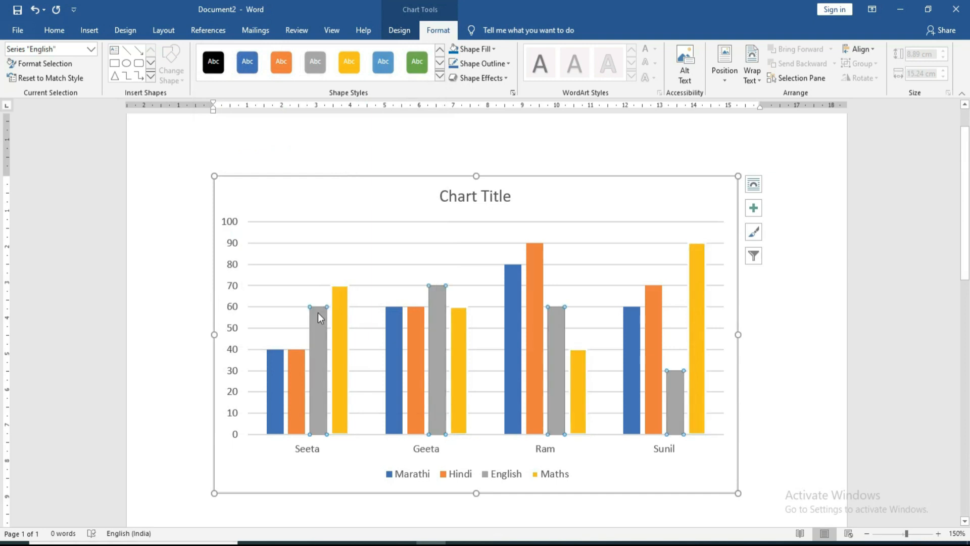
click(440, 77)
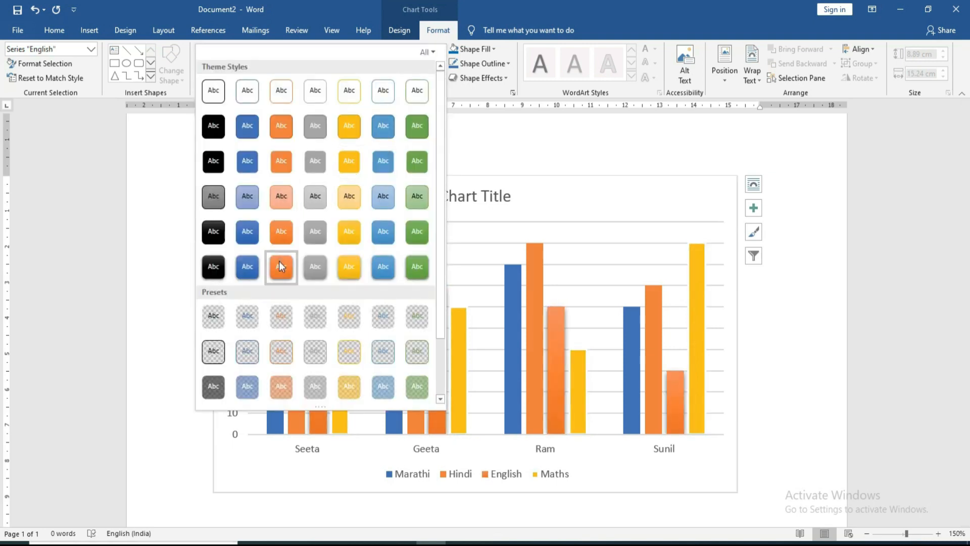
click(280, 262)
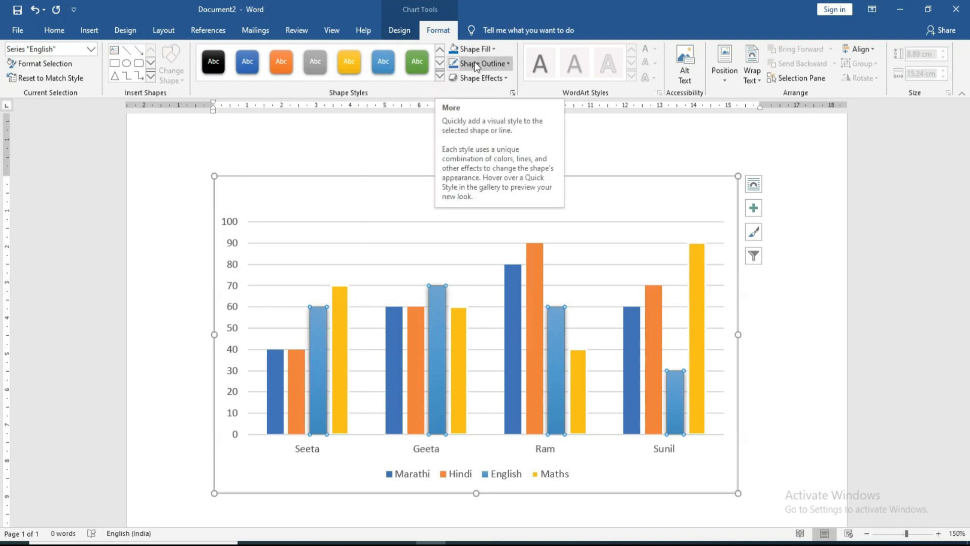
click(440, 76)
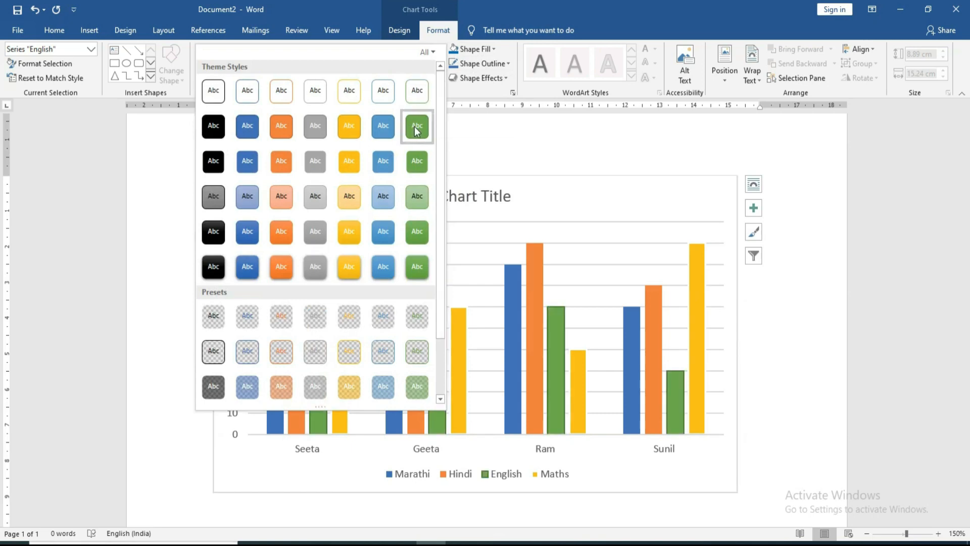
click(417, 233)
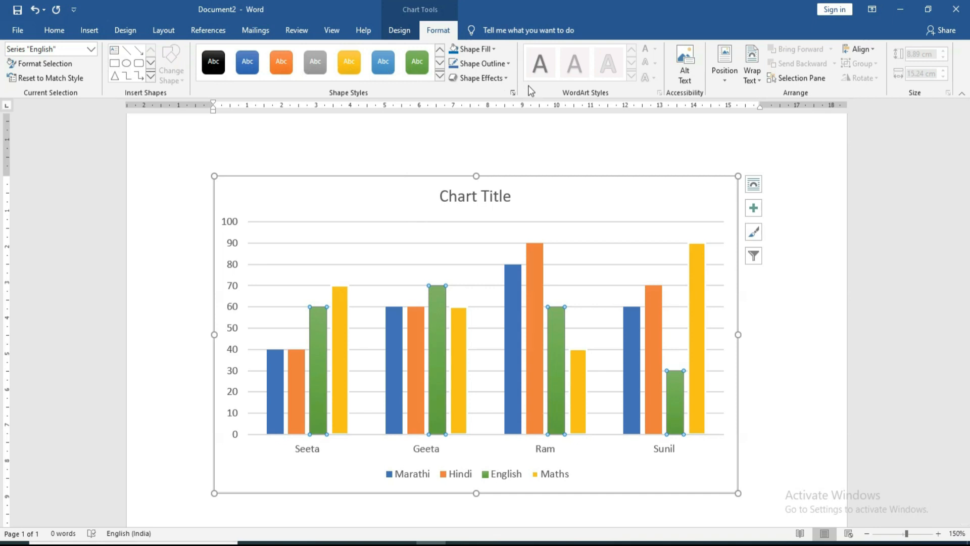
click(409, 32)
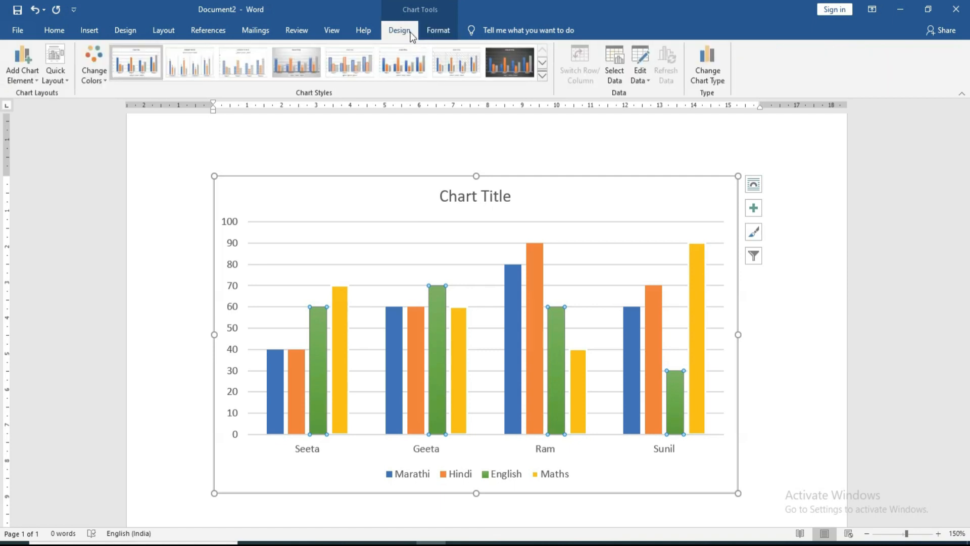
Step: Recolour the chart with Colorful Palette 3 (orange, gold, green, brown)
click(105, 75)
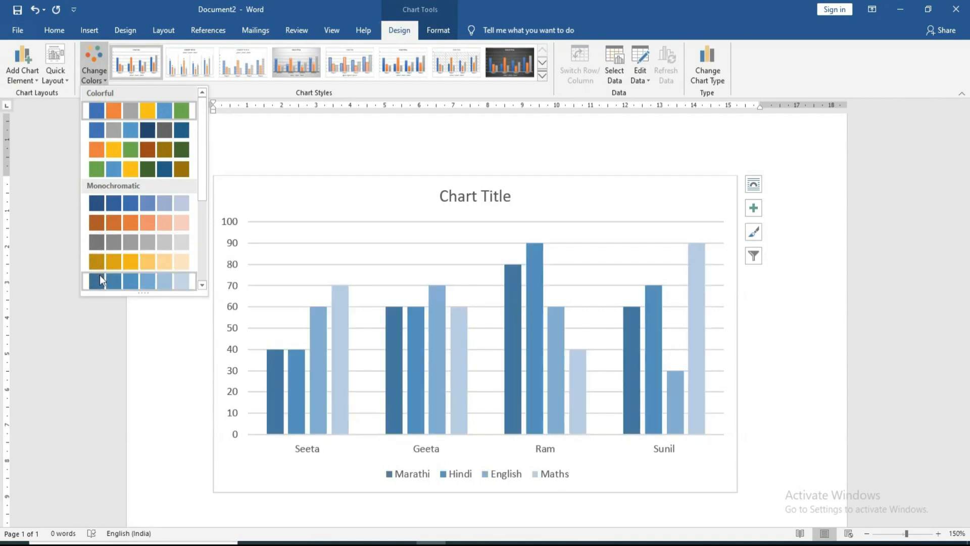
scroll(99, 275, down, 3)
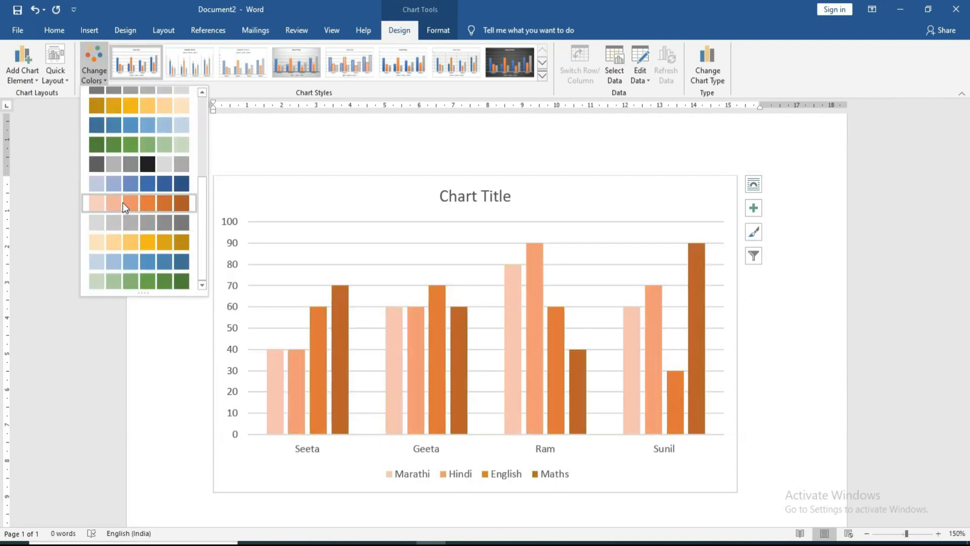
scroll(127, 222, up, 2)
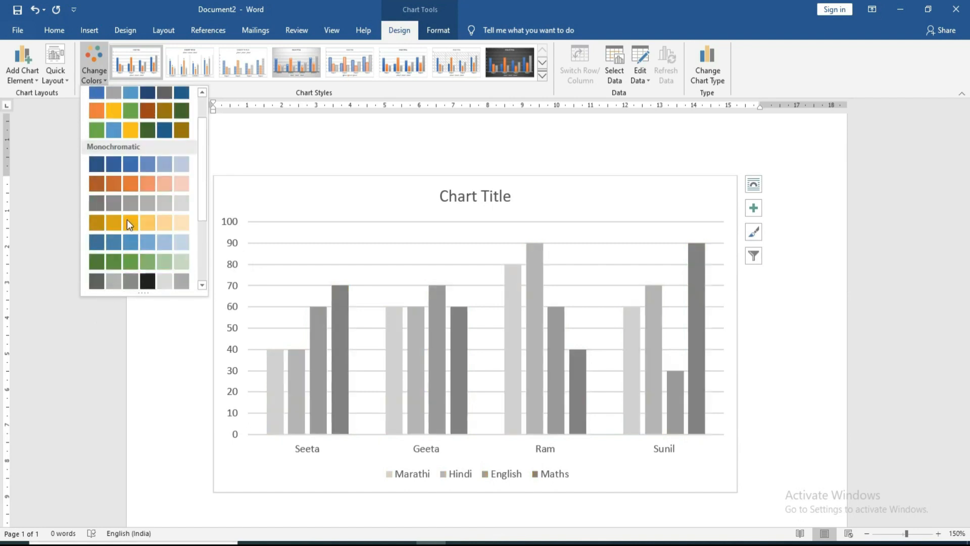
scroll(123, 184, up, 1)
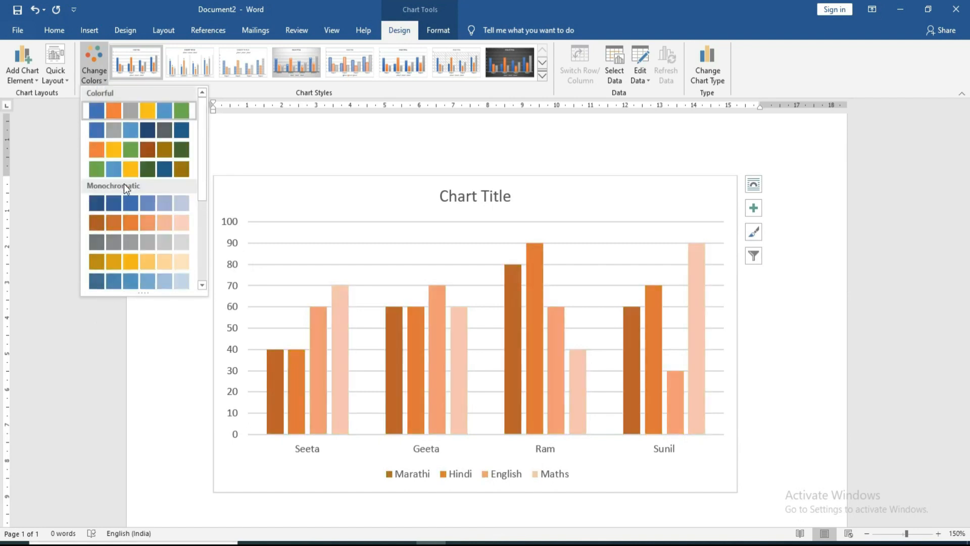
click(135, 155)
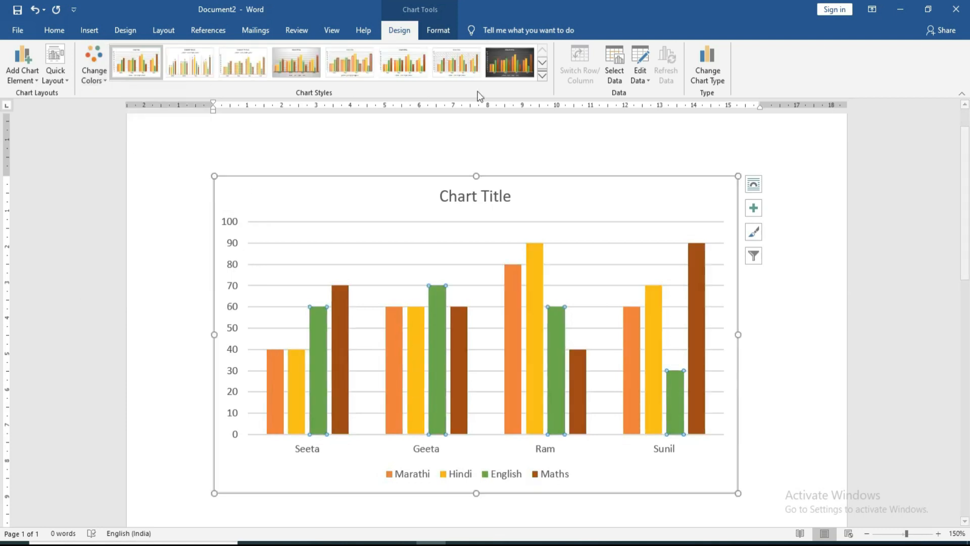
Step: Apply the dark-background chart Style 8 after trying Style 7
click(544, 75)
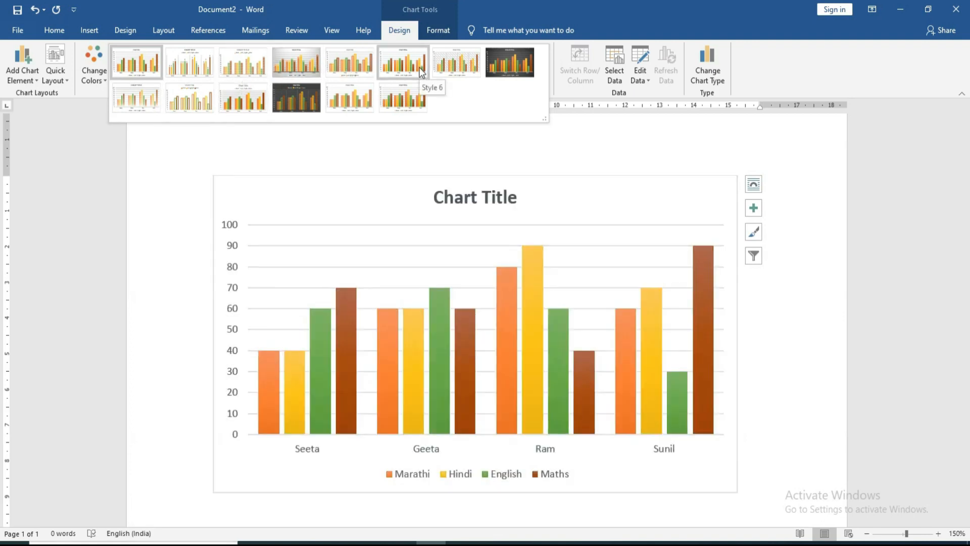
click(439, 67)
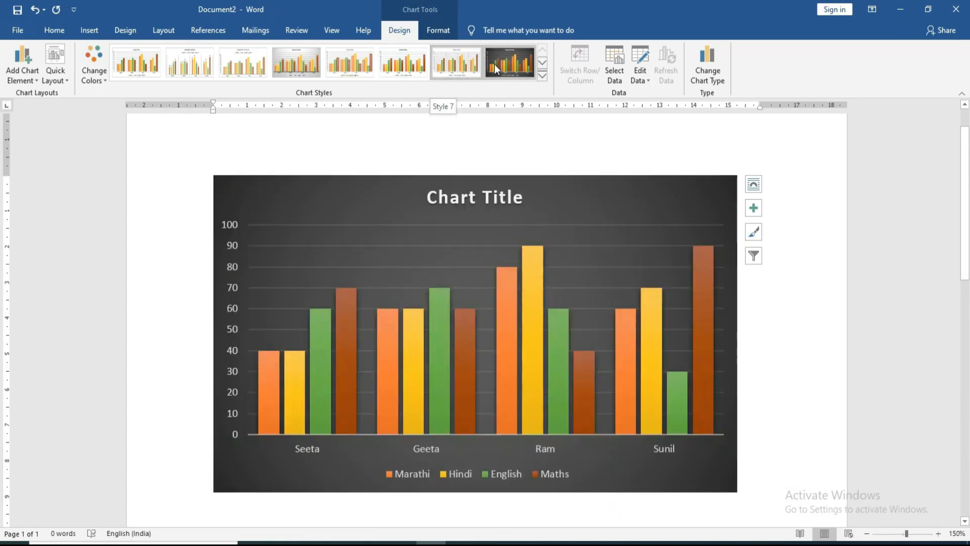
click(494, 65)
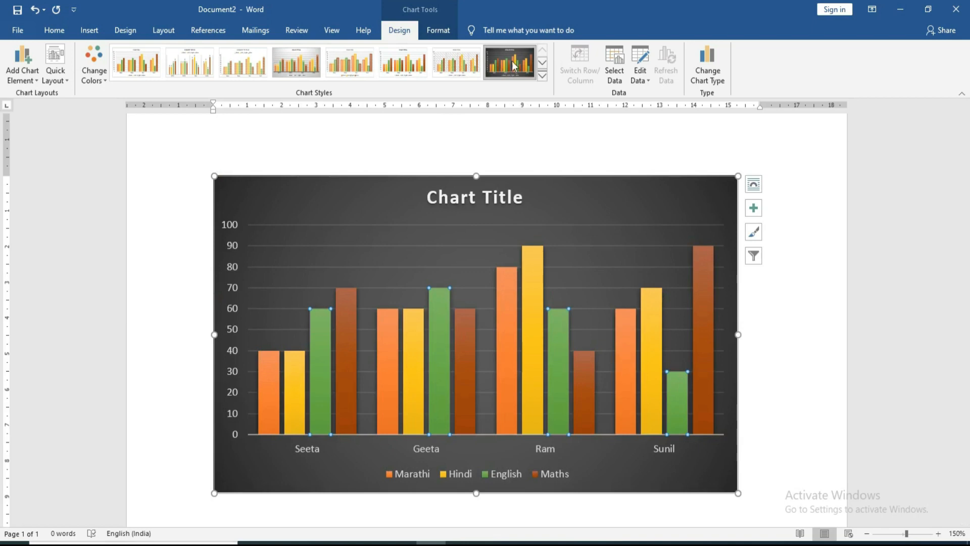
Step: Change the chart title to 'Mark Sheet'
click(462, 200)
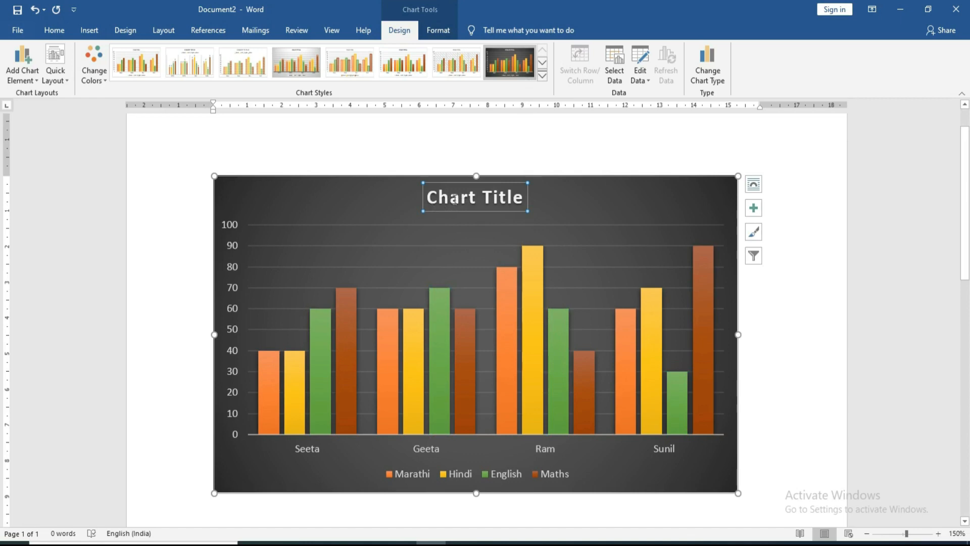
drag(454, 198, 524, 202)
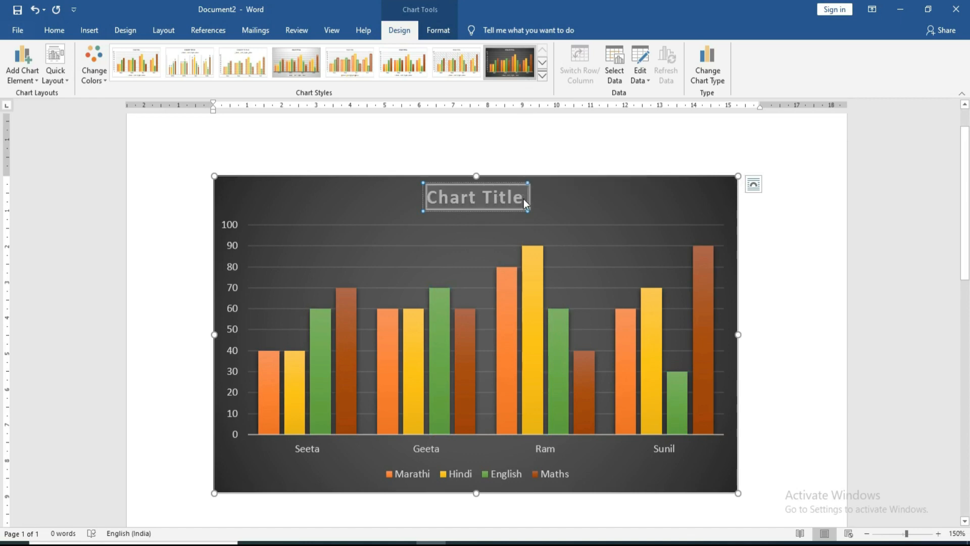
text(Mark Sheet)
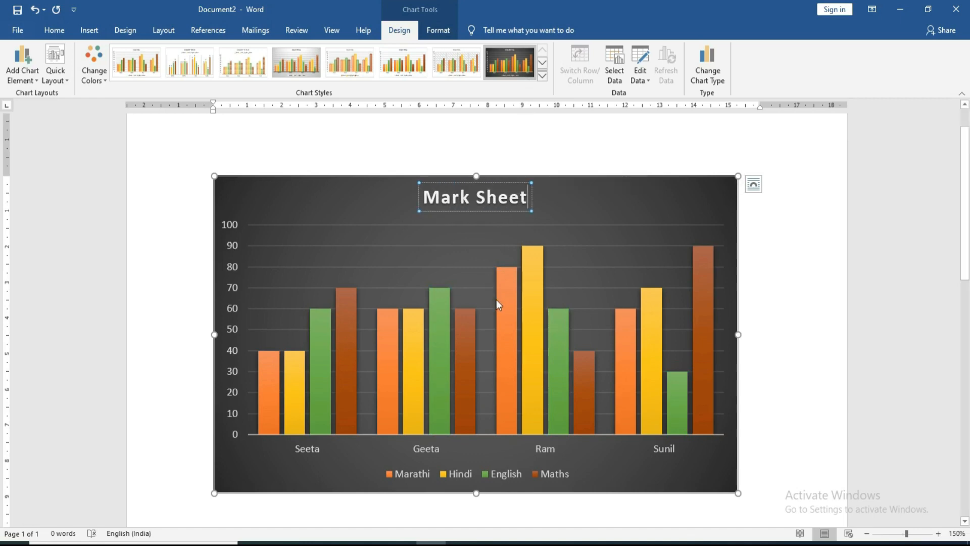
mouse_move(497, 303)
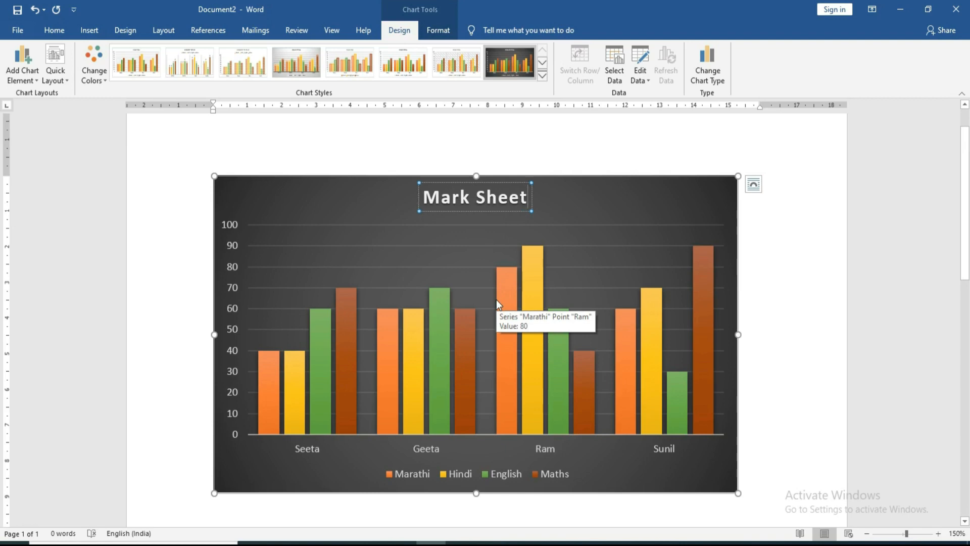
Step: Add a primary horizontal axis title reading 'NAME'
click(22, 84)
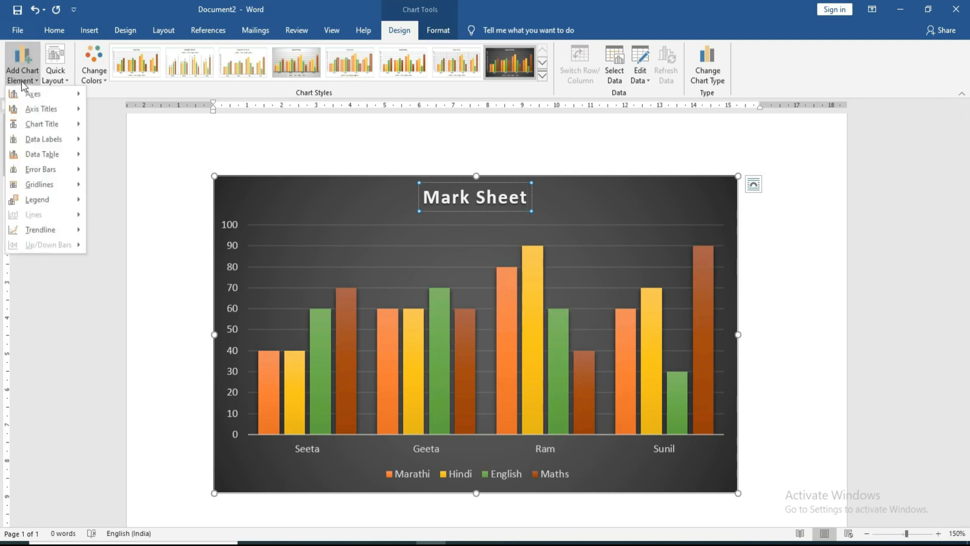
mouse_move(20, 97)
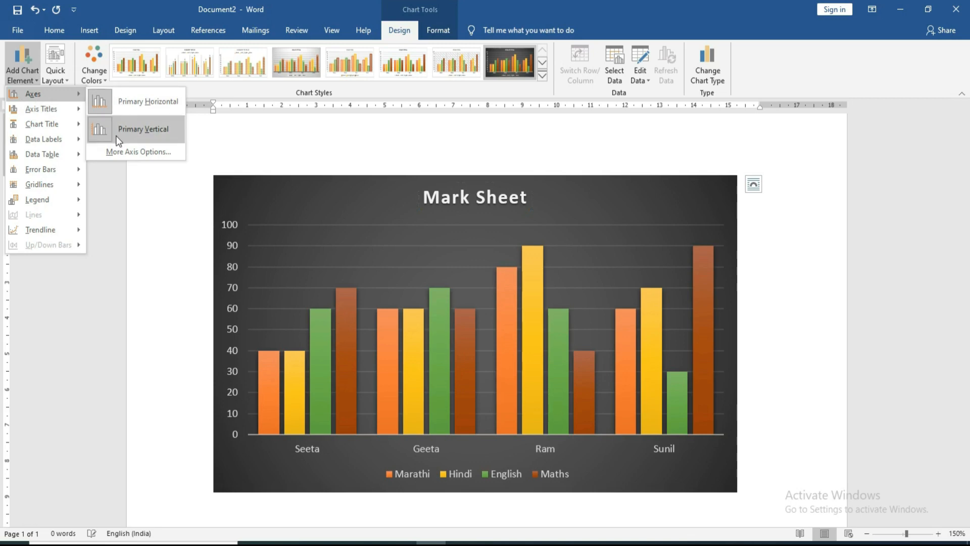
mouse_move(50, 111)
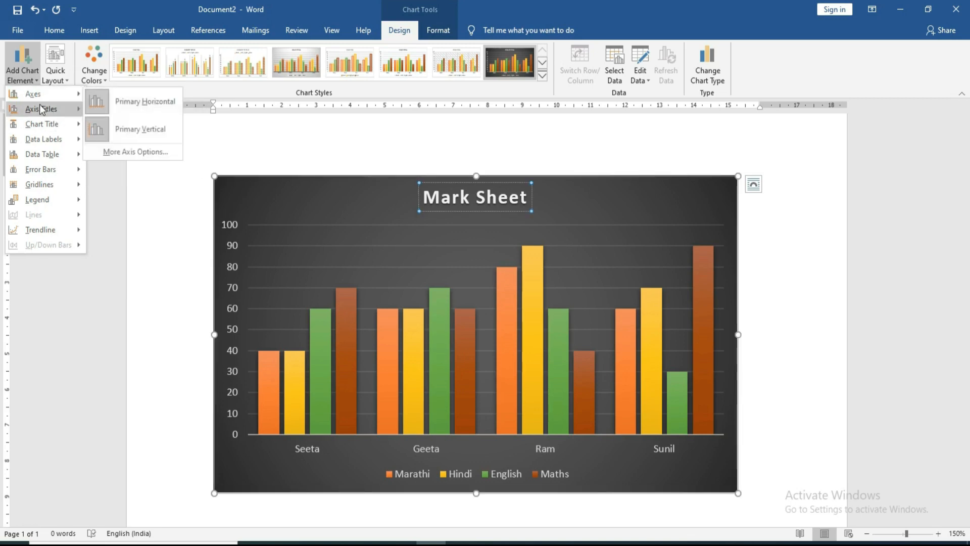
click(121, 116)
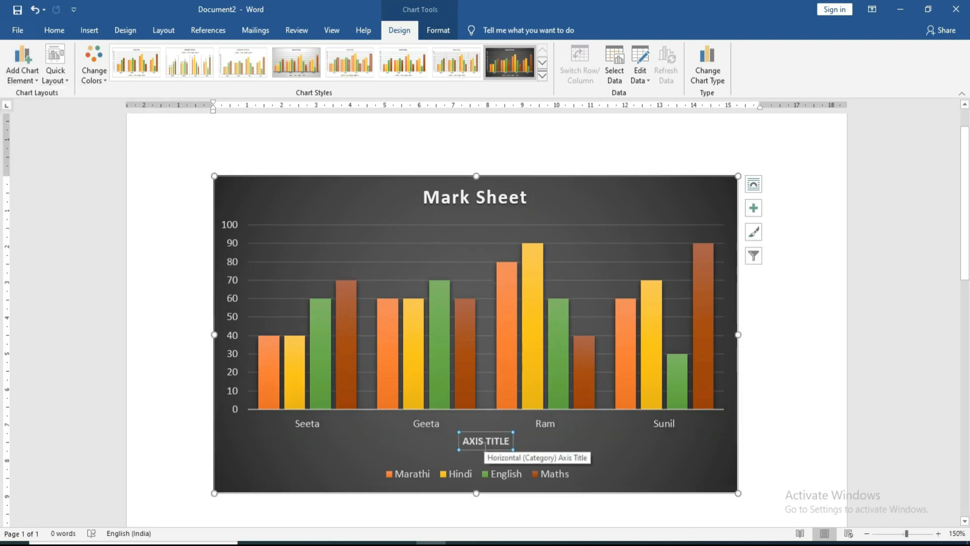
drag(463, 443, 509, 452)
text(NAME)
Step: Add a primary vertical axis title reading 'MARKS'
click(22, 63)
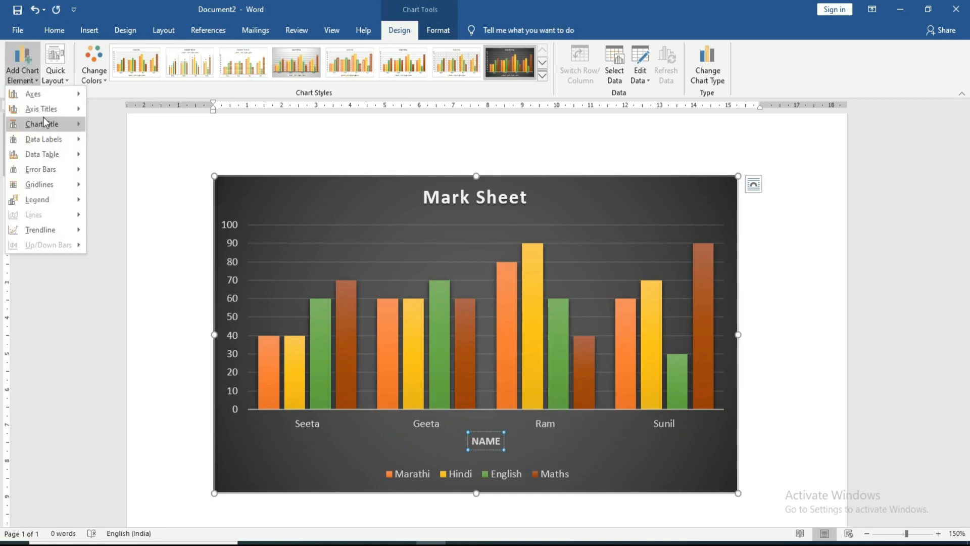
mouse_move(45, 109)
click(143, 144)
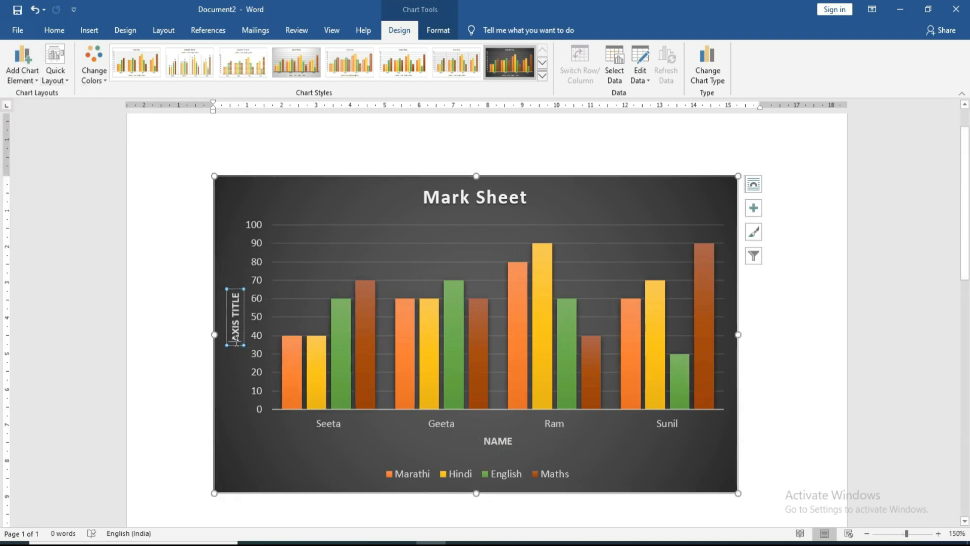
drag(236, 343, 232, 300)
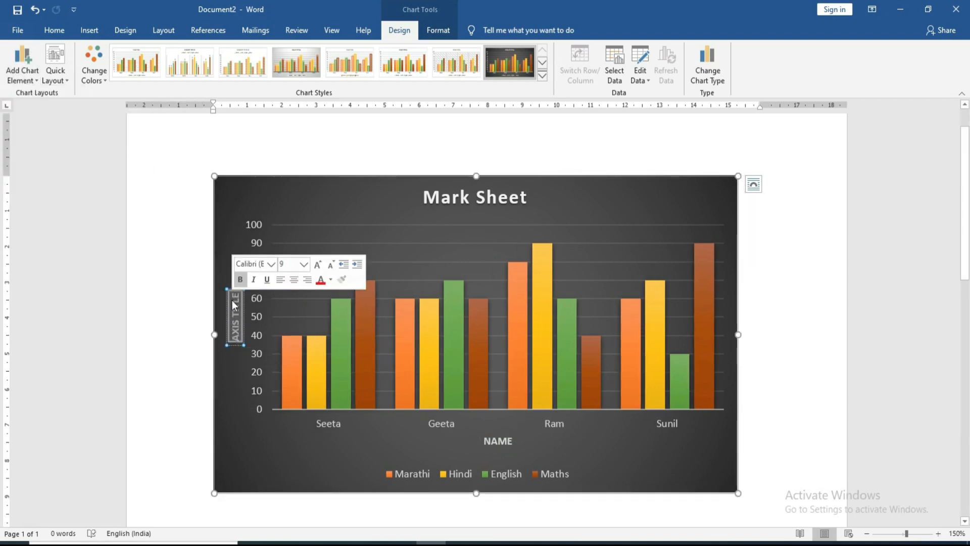
text(MARKS)
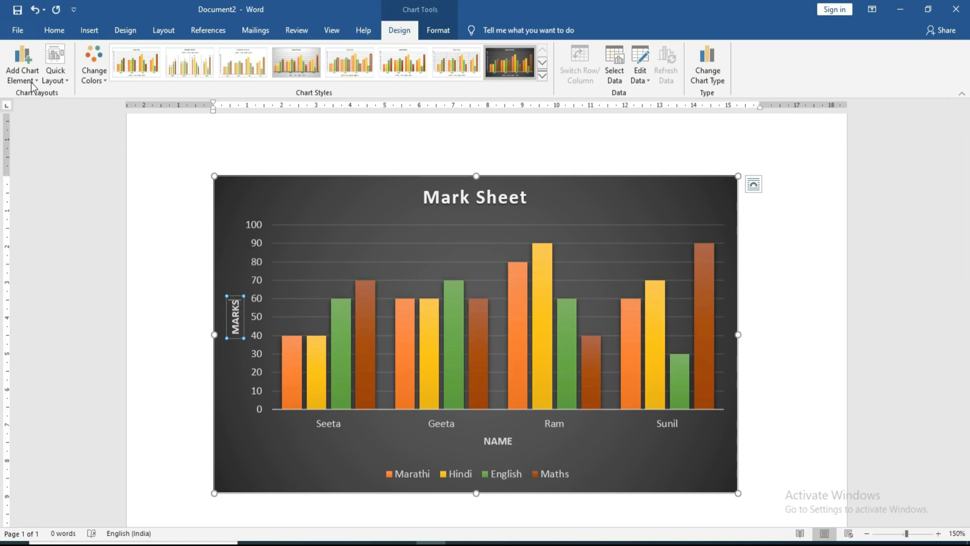
click(22, 65)
mouse_move(39, 113)
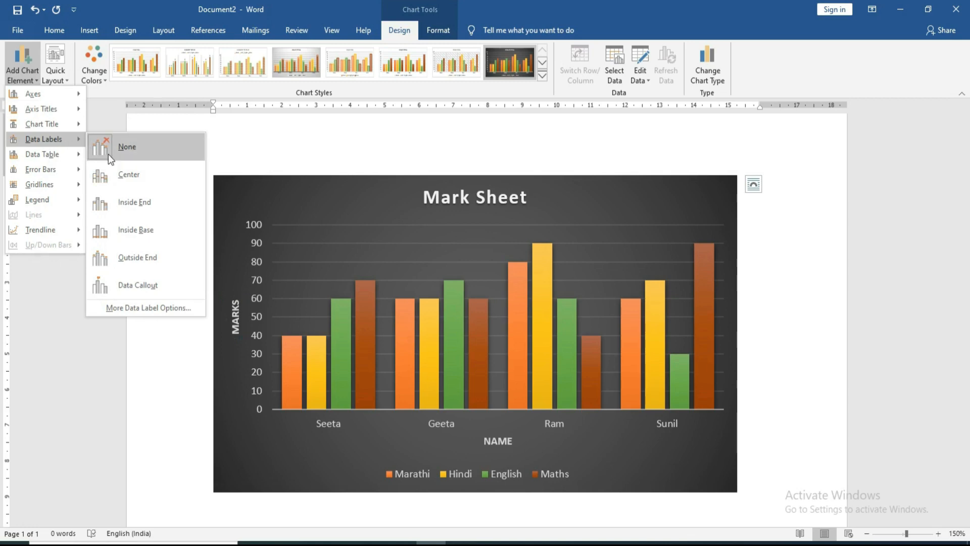
Step: Add data value labels to every bar, positioned above the bars
click(104, 183)
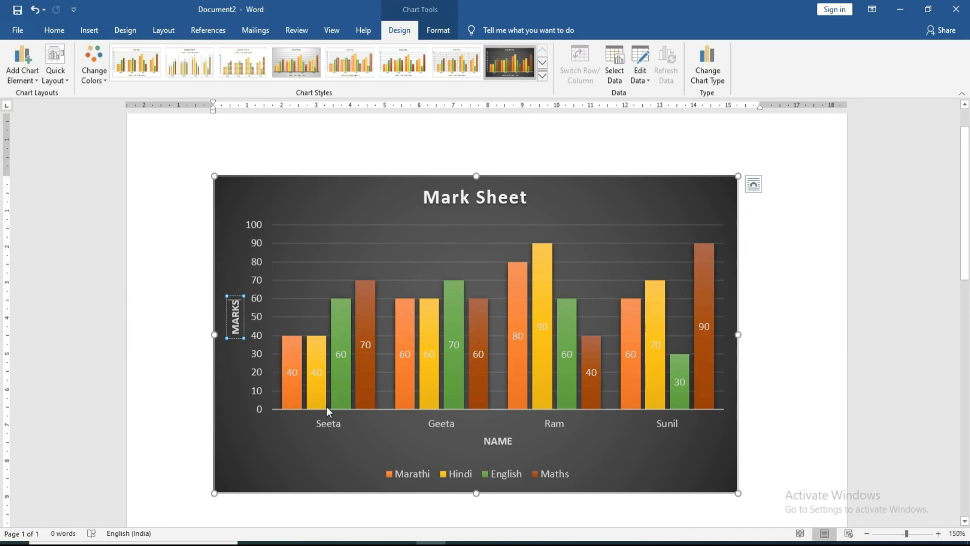
click(14, 73)
mouse_move(46, 139)
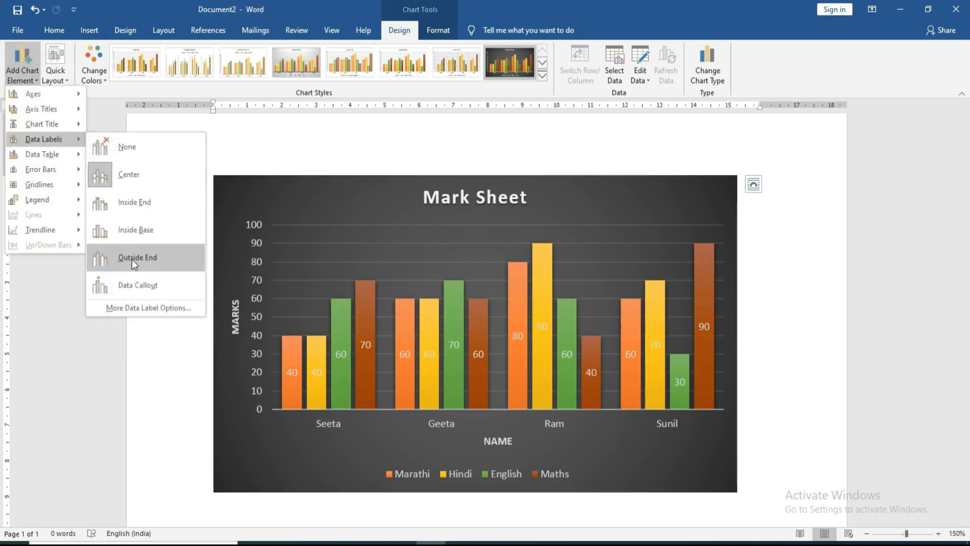
click(132, 259)
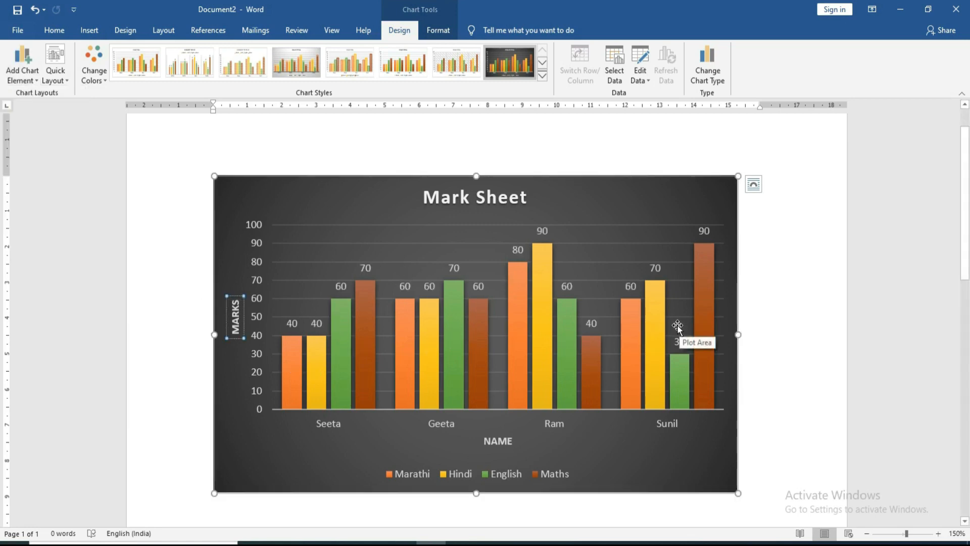
Step: Place the chart legend on the right side of the chart
click(22, 63)
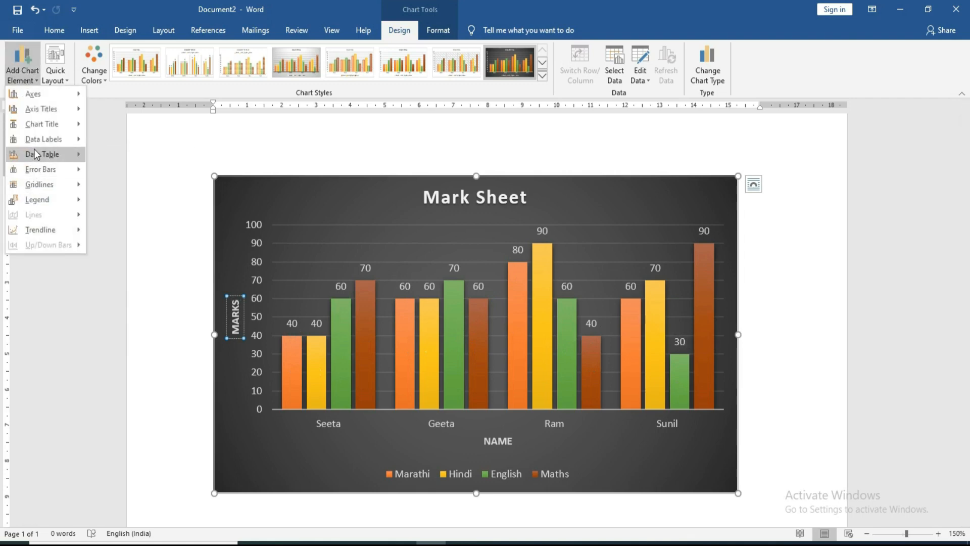
mouse_move(37, 146)
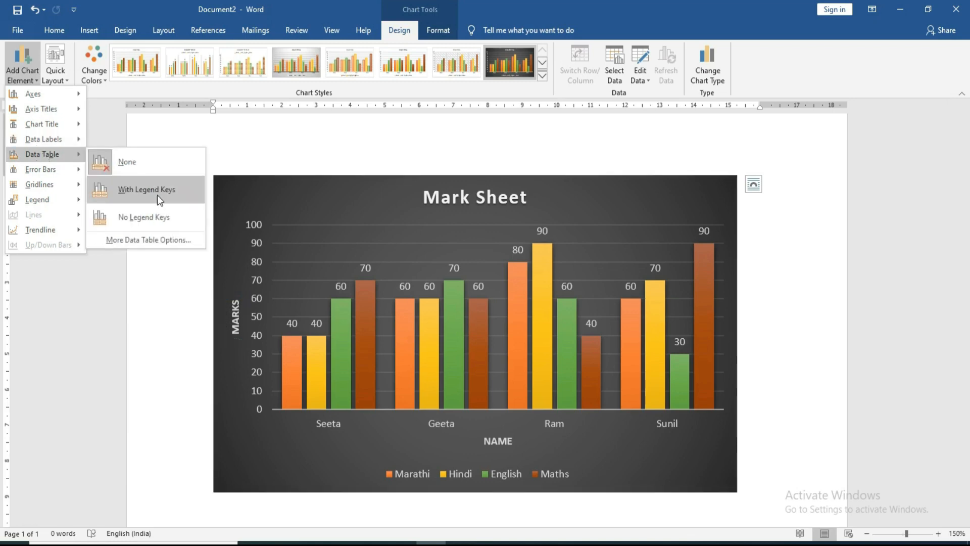
mouse_move(57, 174)
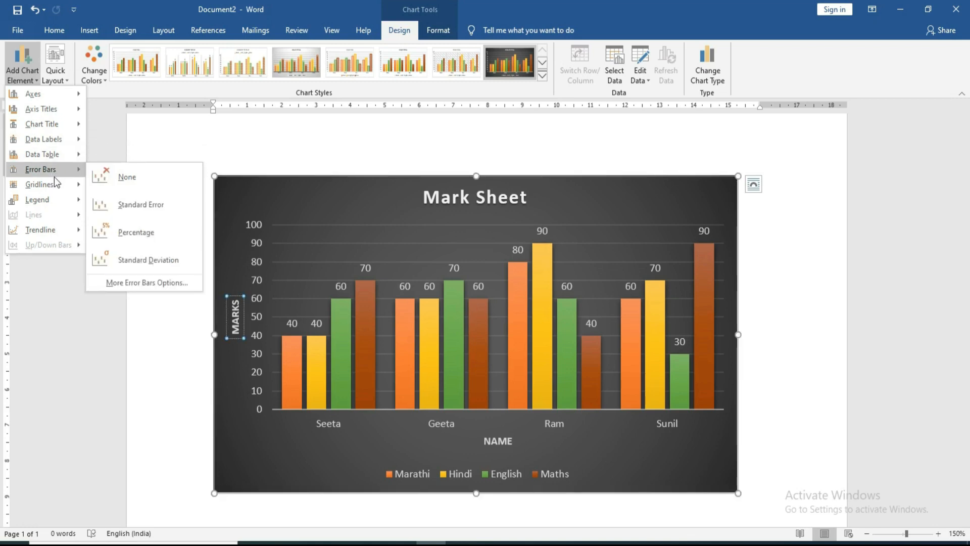
mouse_move(52, 197)
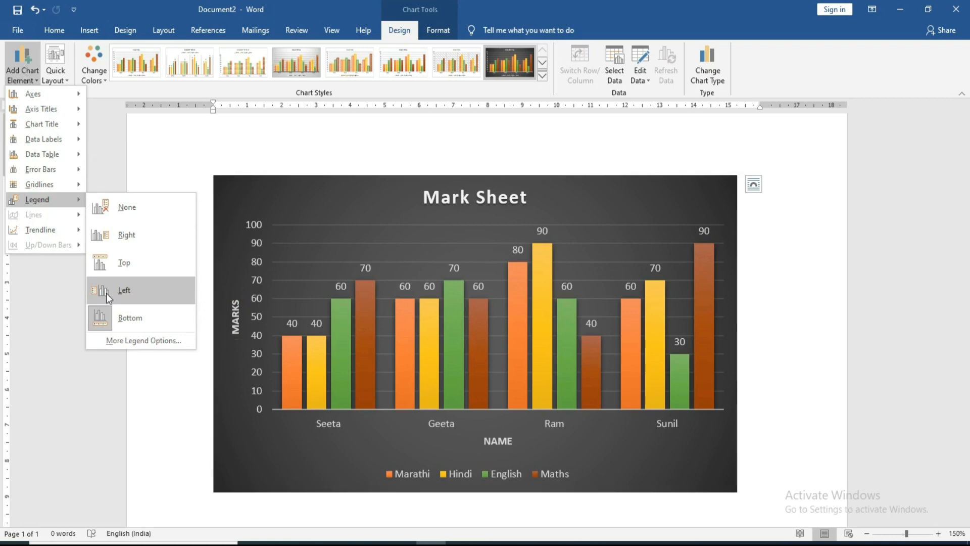
click(123, 242)
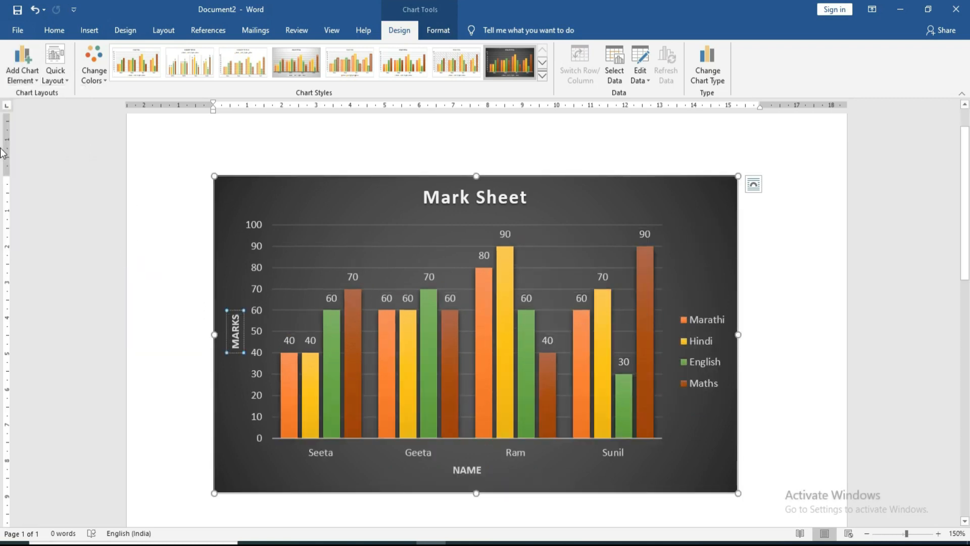
click(15, 73)
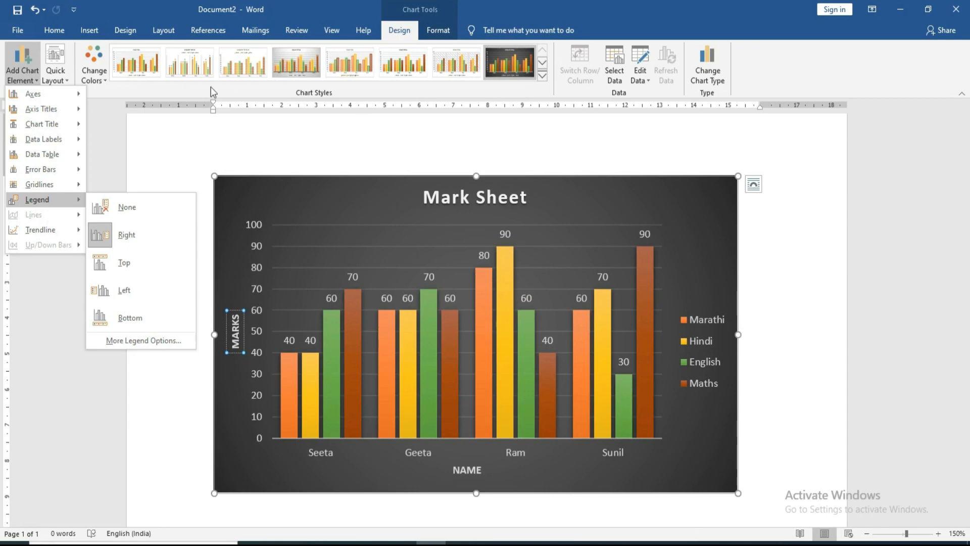
click(426, 132)
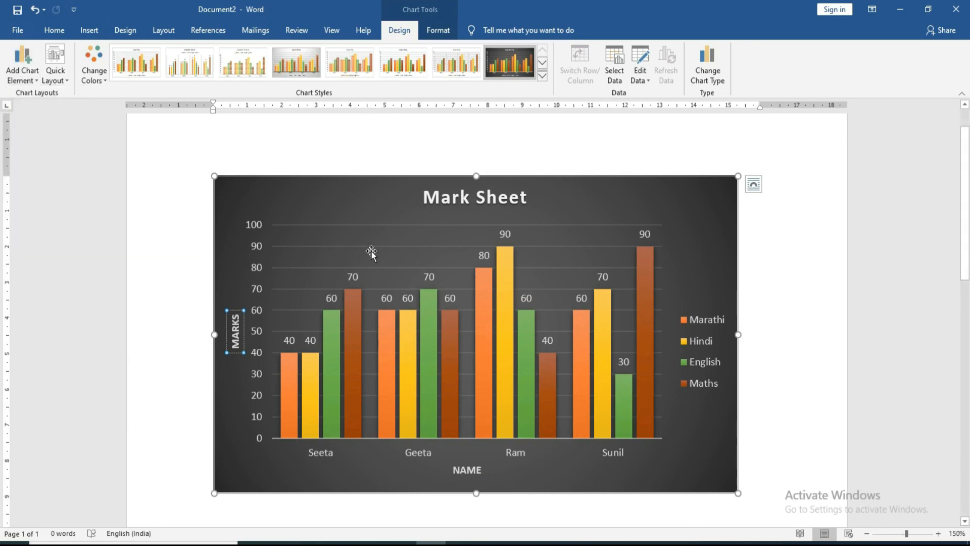
click(646, 80)
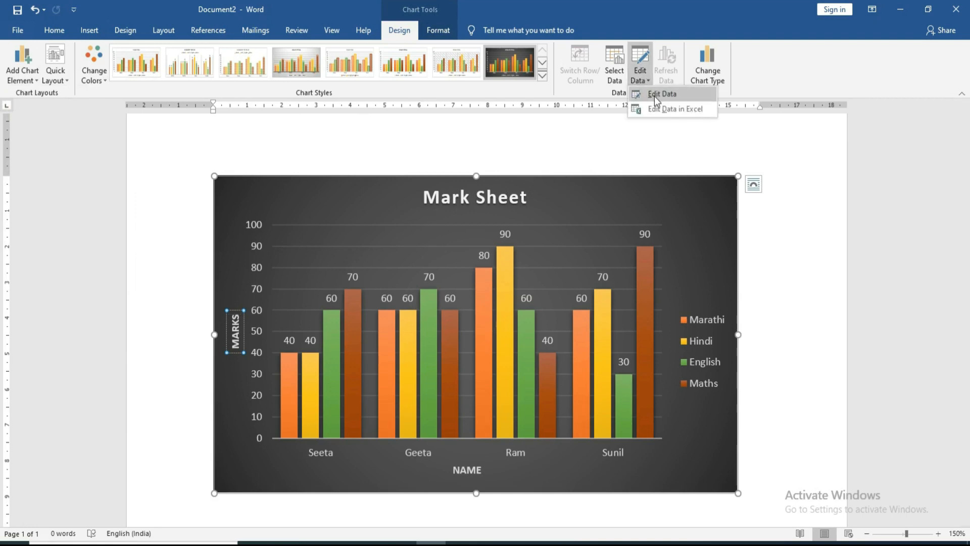
Step: Change Seeta's Marathi mark in cell B2 to 70
click(654, 96)
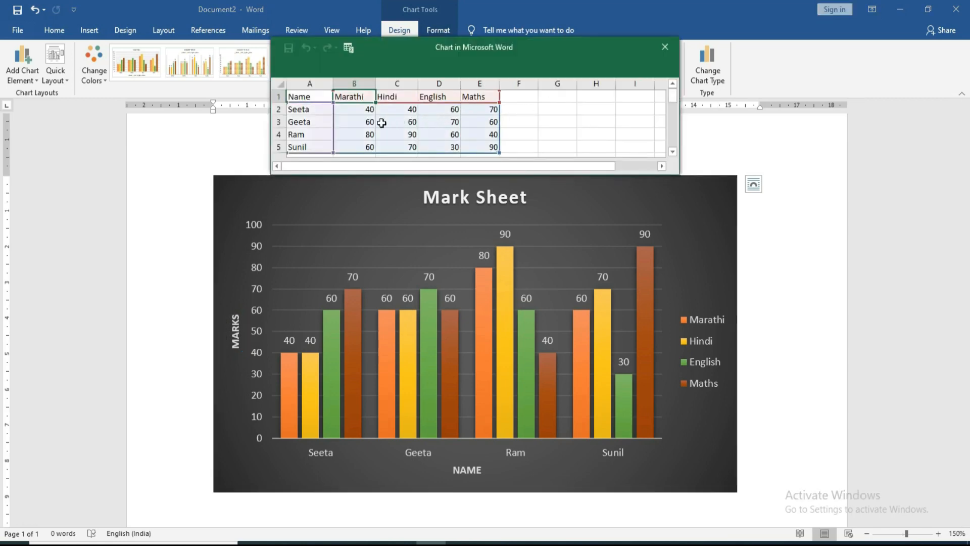
click(381, 122)
click(357, 107)
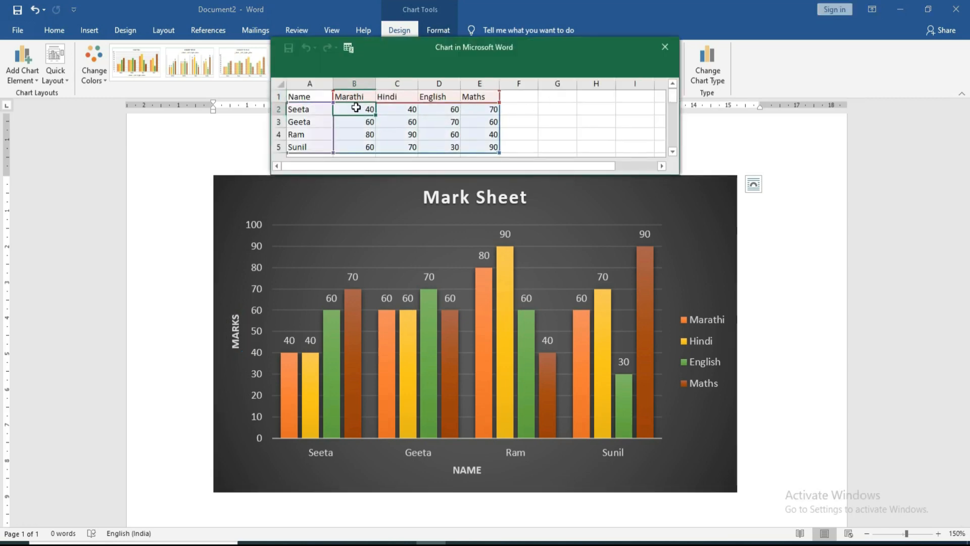
text(70)
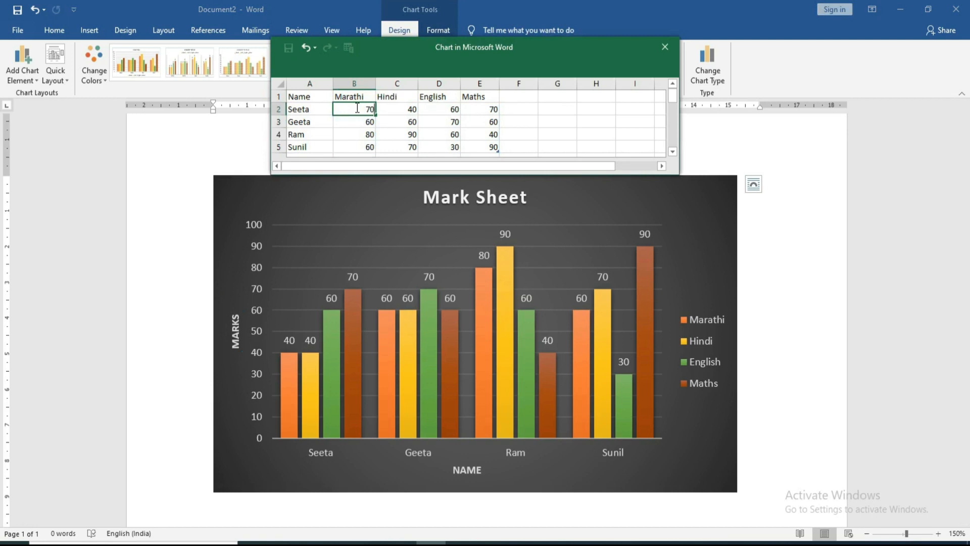
key(Return)
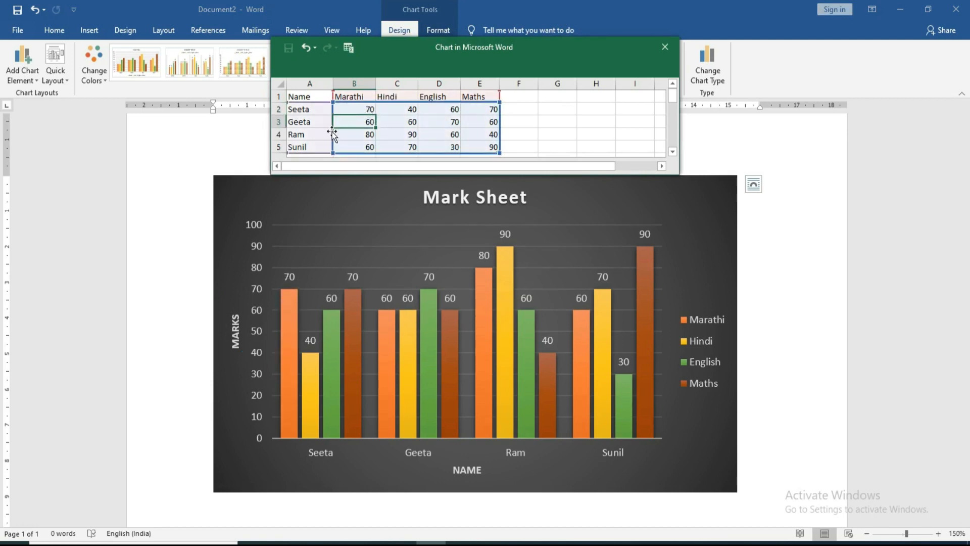
Step: Add student mohan in row 6 with marks 79, 68, 97, 79 and close the data sheet
scroll(325, 132, down, 2)
scroll(325, 131, up, 2)
scroll(309, 118, down, 1)
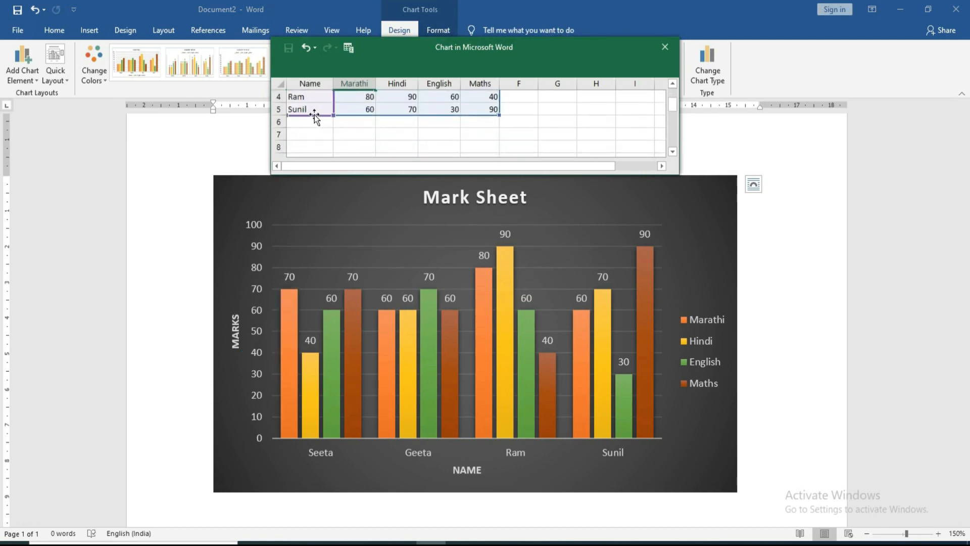
click(323, 111)
key(Down)
text(mohan)
key(Tab)
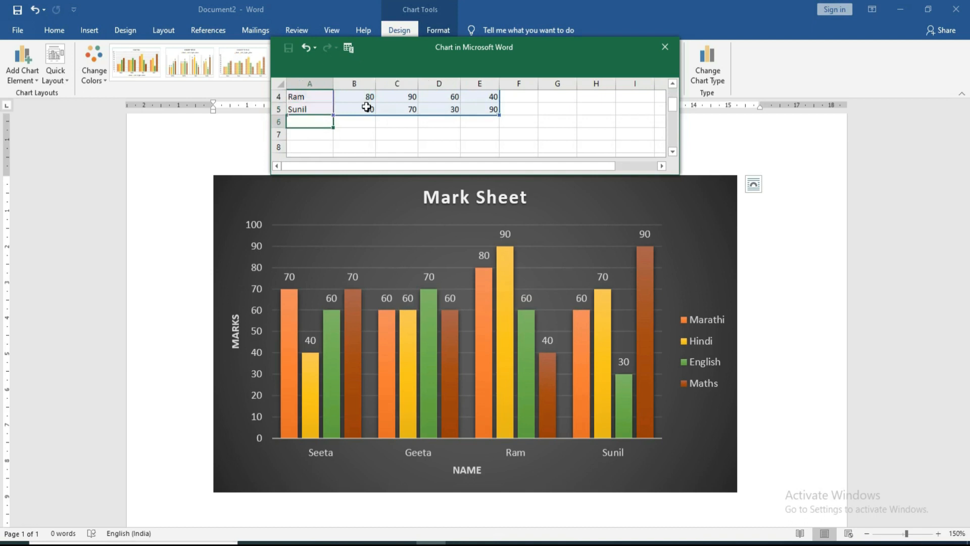
text(79)
key(Tab)
text(68)
key(Tab)
text(97	79)
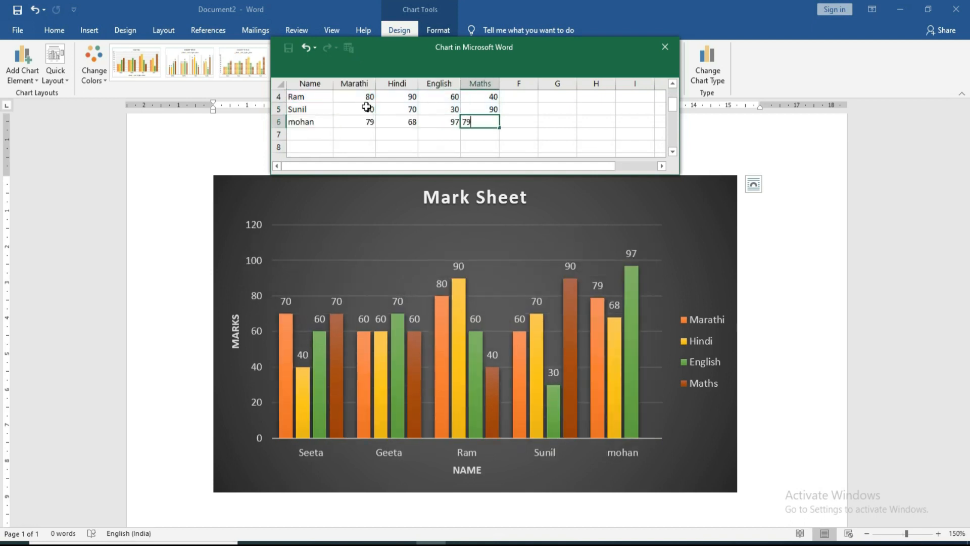
key(Left)
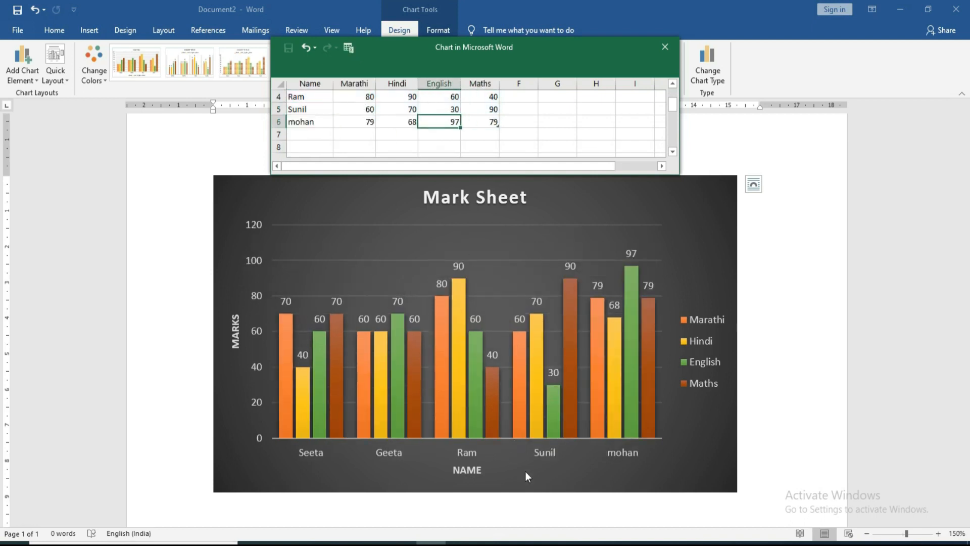
scroll(512, 377, up, 2)
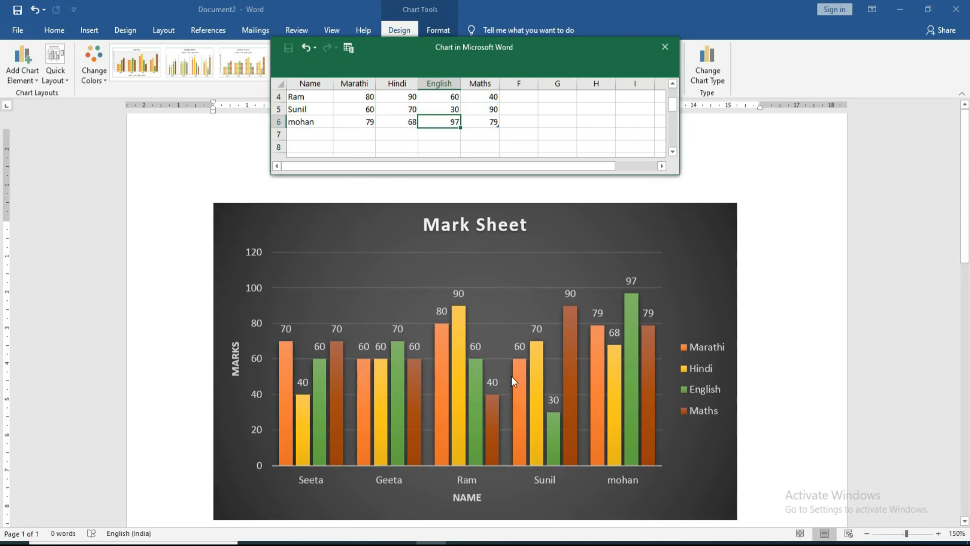
click(662, 48)
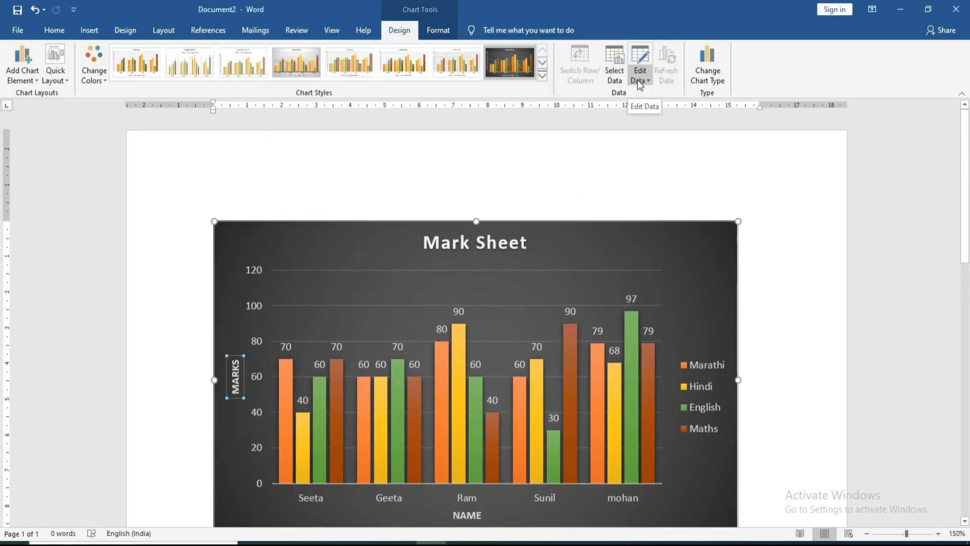
Step: Change the chart type to a Line chart
click(709, 83)
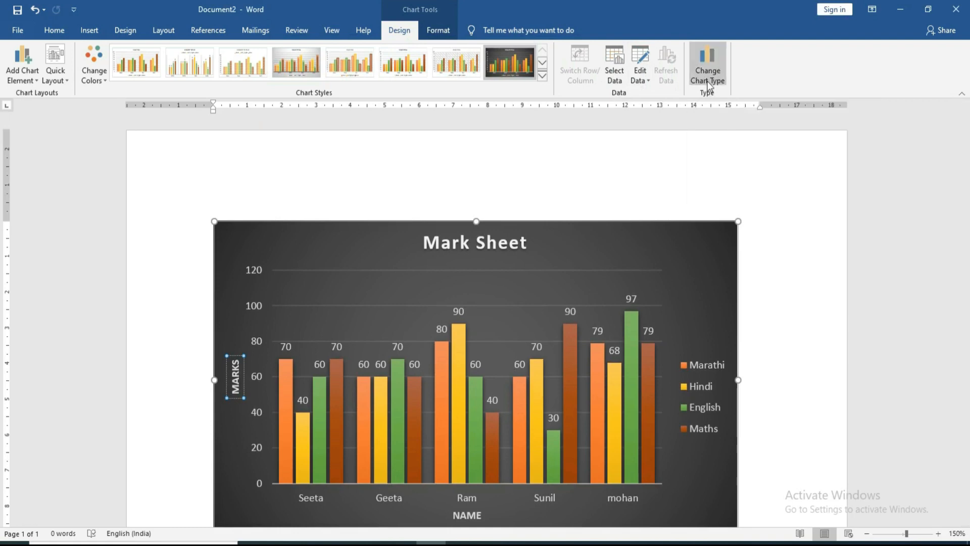
click(327, 180)
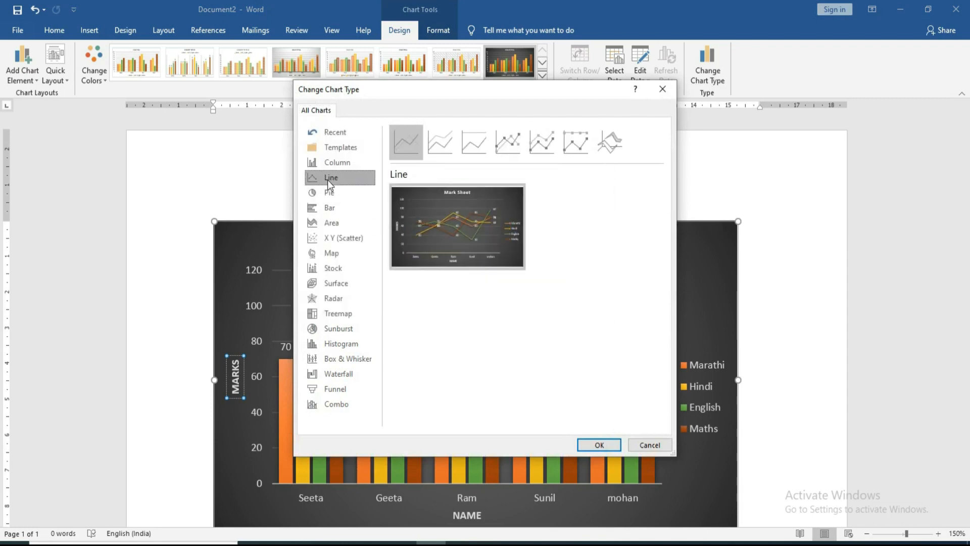
click(598, 445)
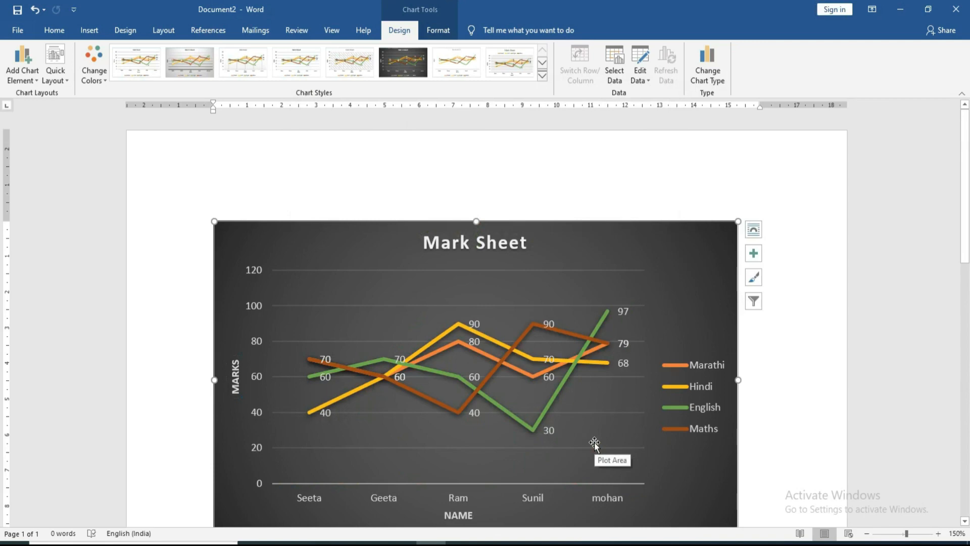
Step: Change the chart type to a Clustered Bar chart
click(709, 80)
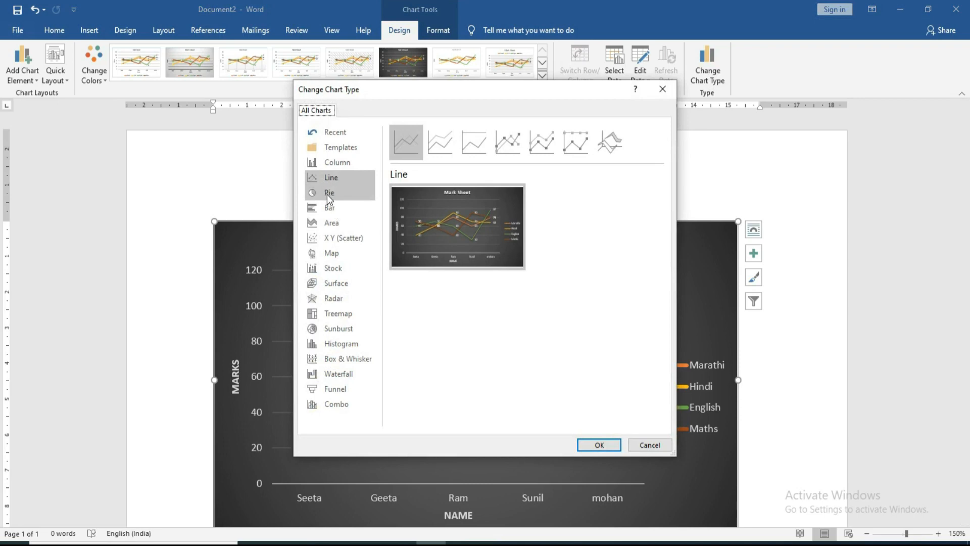
click(328, 207)
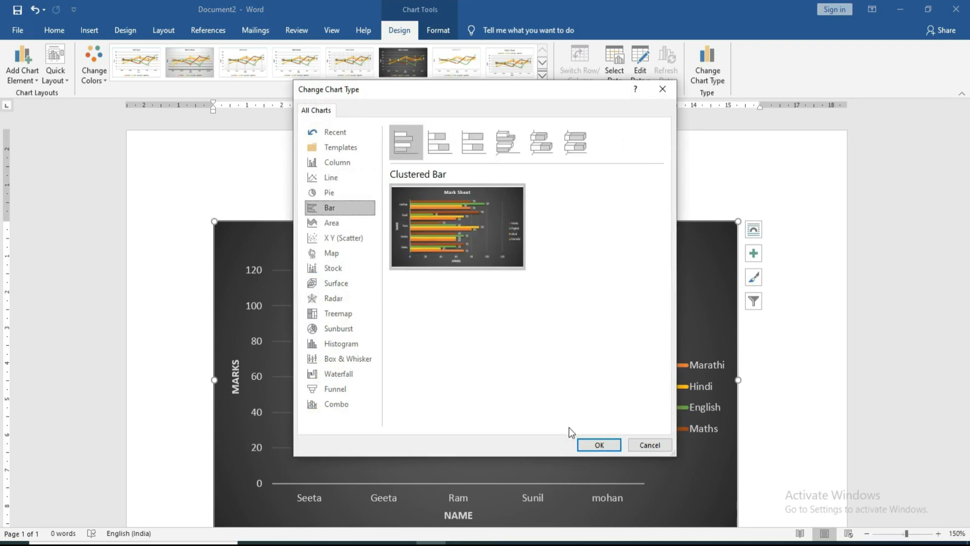
click(597, 445)
Step: Return the chart to the Clustered Column type
click(708, 81)
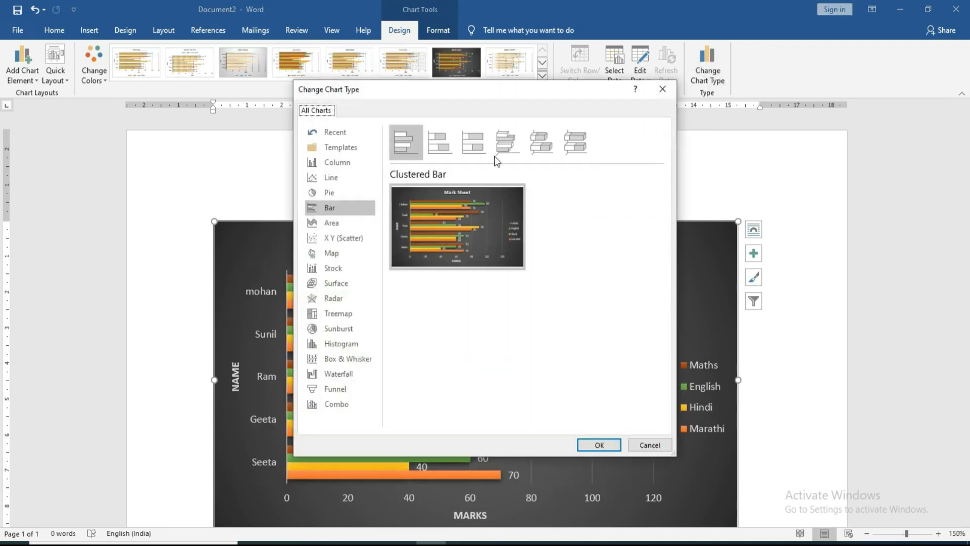
click(332, 162)
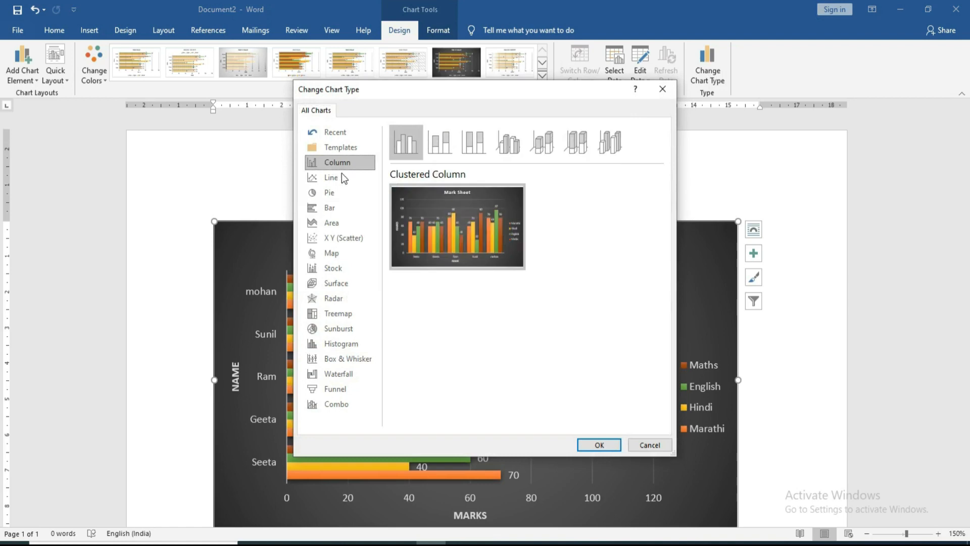
click(597, 446)
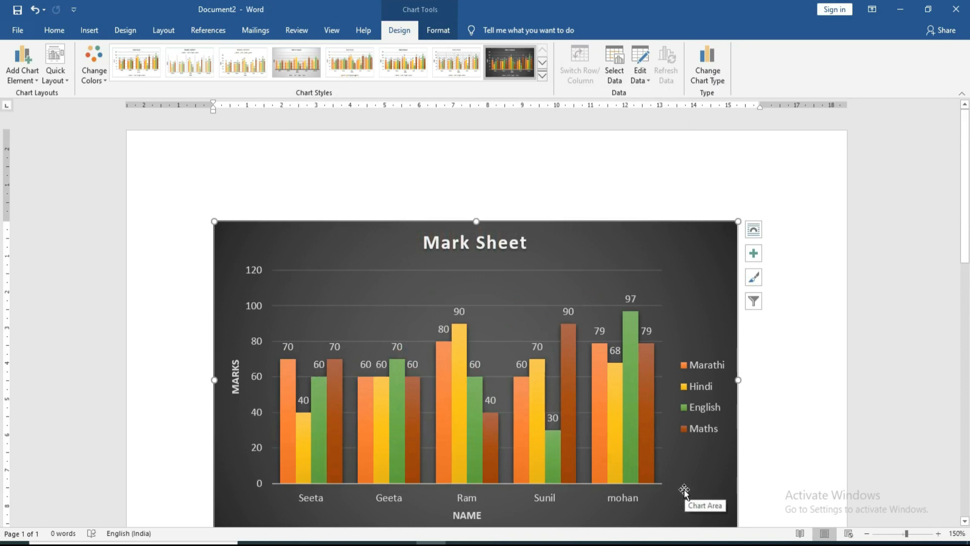
Step: Open Format Chart Area for the chart and expand the full Shape Styles gallery
click(437, 31)
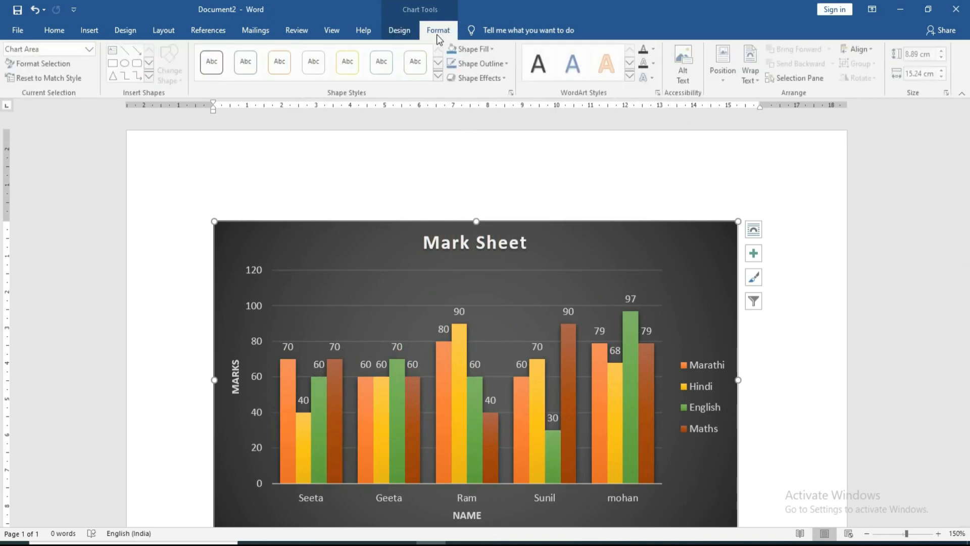
double_click(696, 234)
click(399, 30)
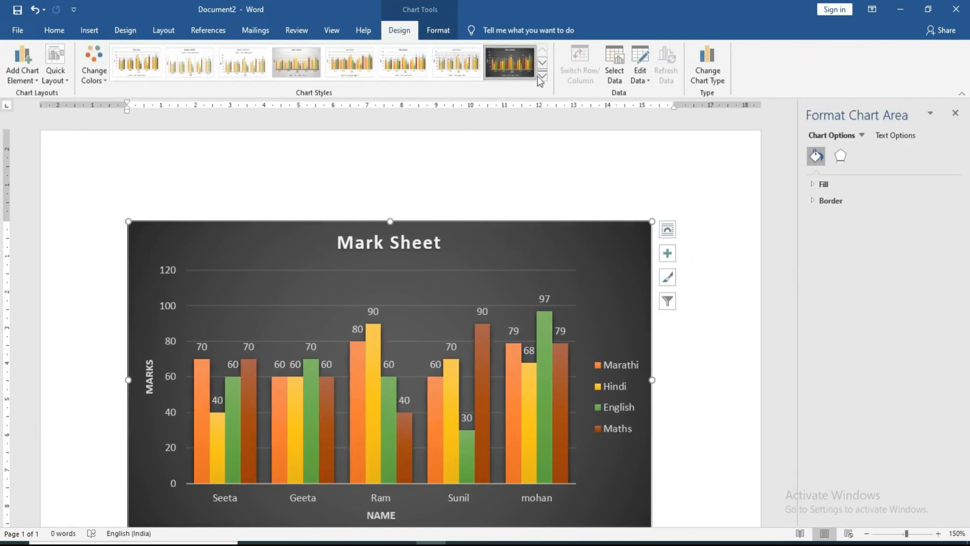
click(448, 31)
click(441, 77)
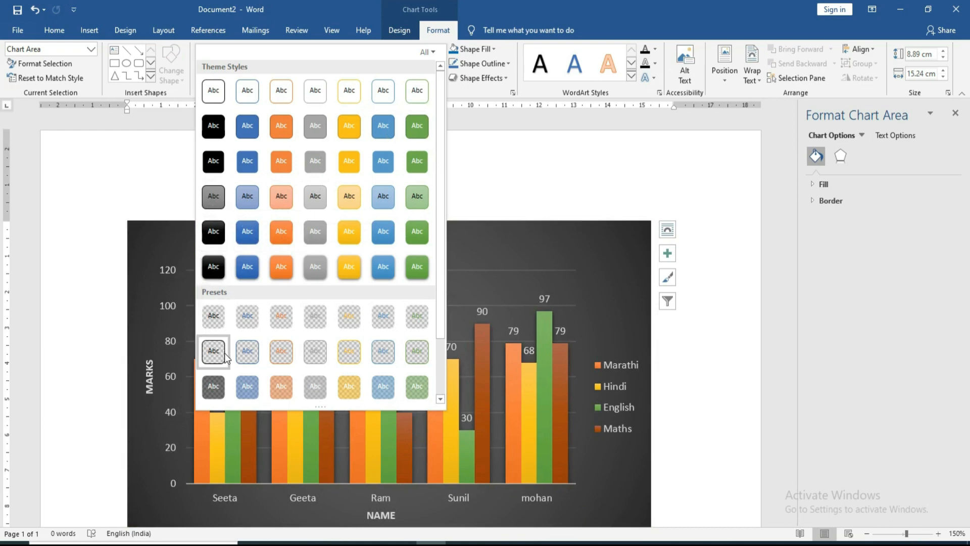
Step: Apply the gold WordArt style to the 'Mark Sheet' chart title
click(726, 214)
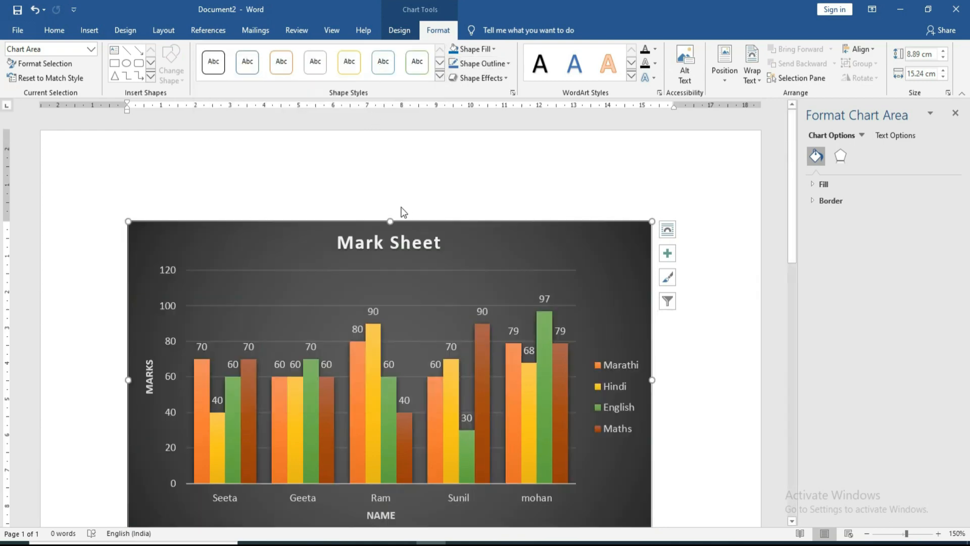
click(437, 243)
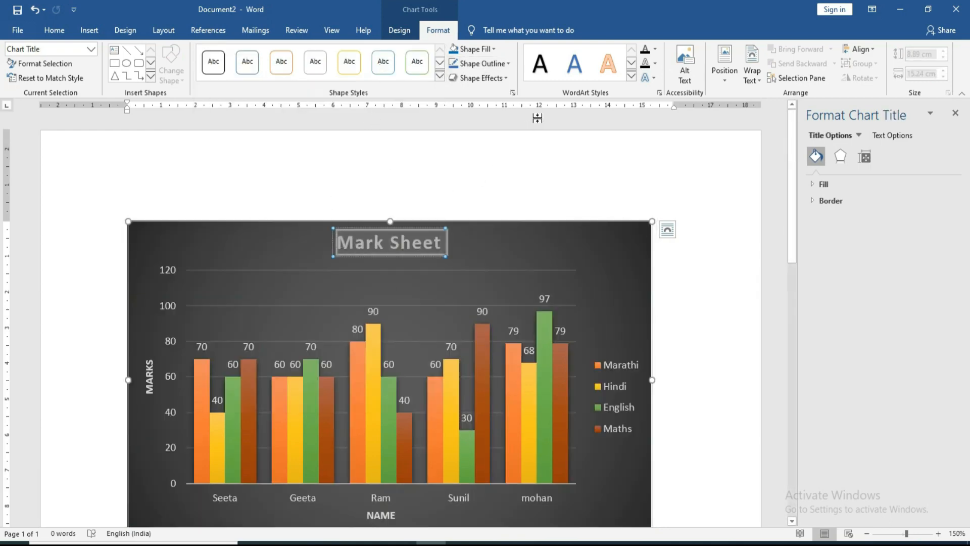
click(631, 76)
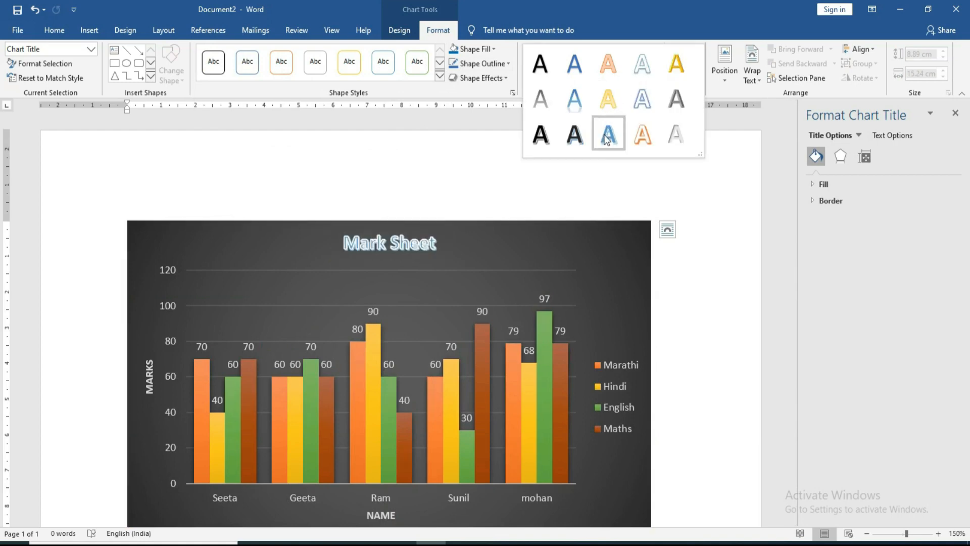
click(681, 71)
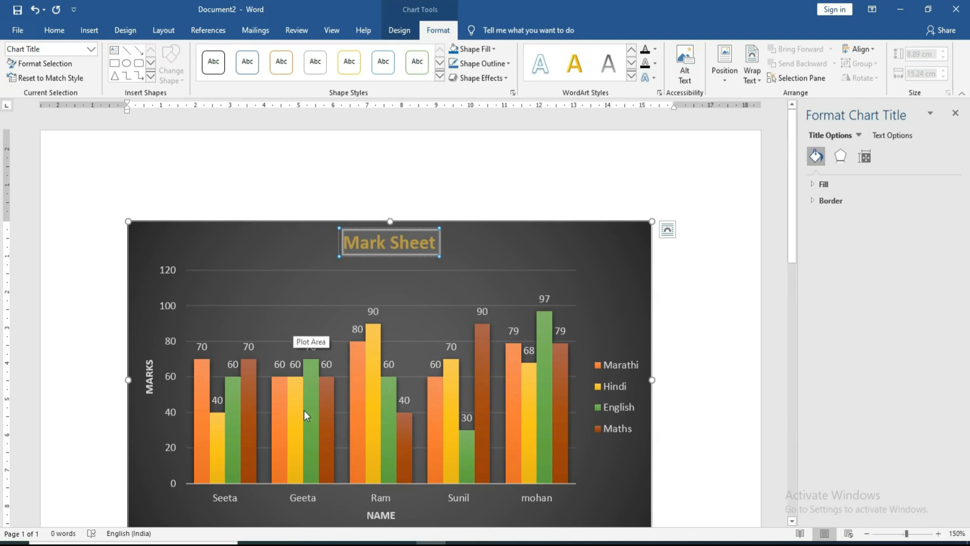
click(292, 425)
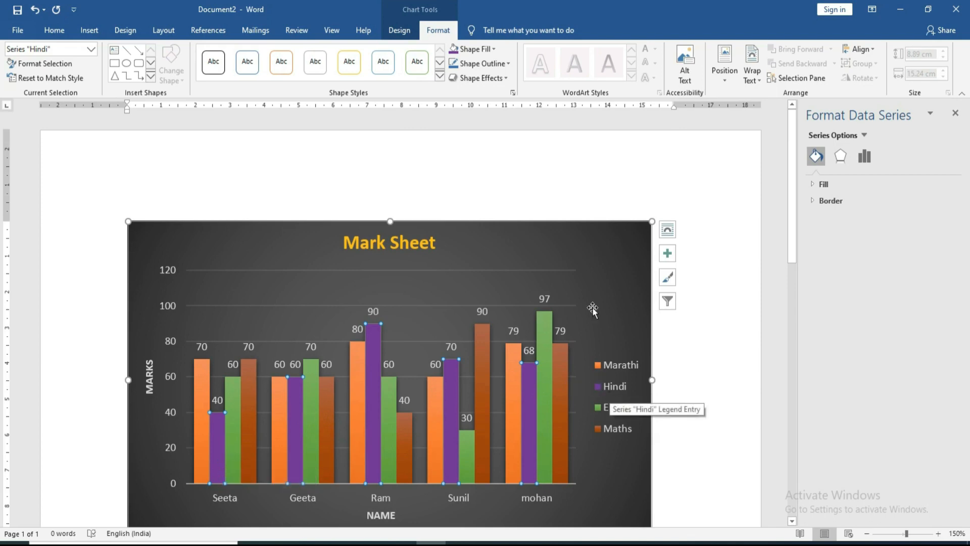
Step: Fill the chart's Hindi bars blue and its Maths bars red
click(493, 49)
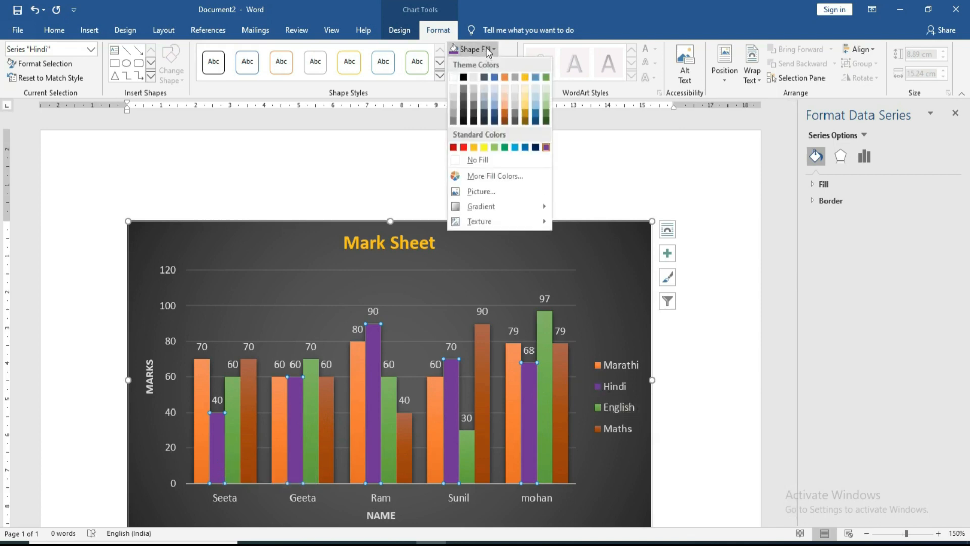
click(525, 147)
click(245, 372)
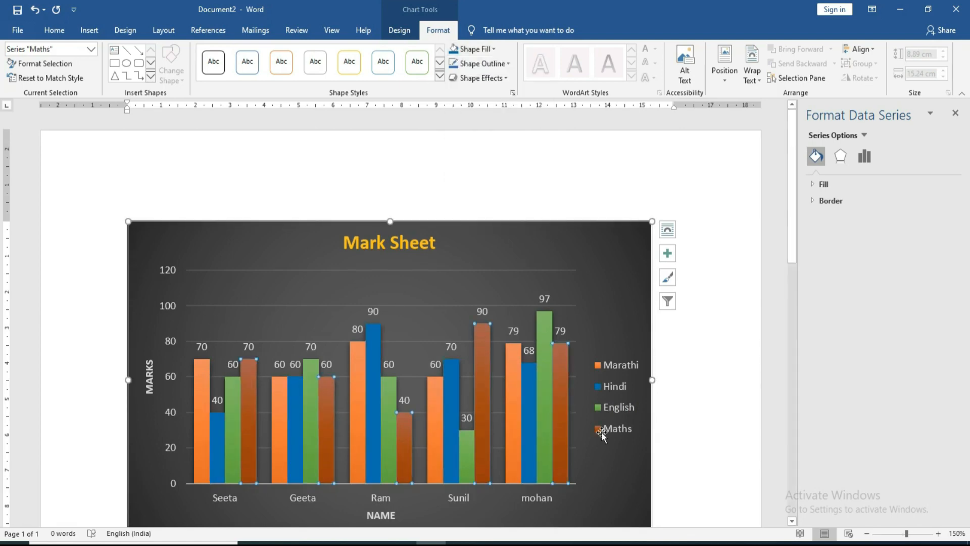
click(486, 51)
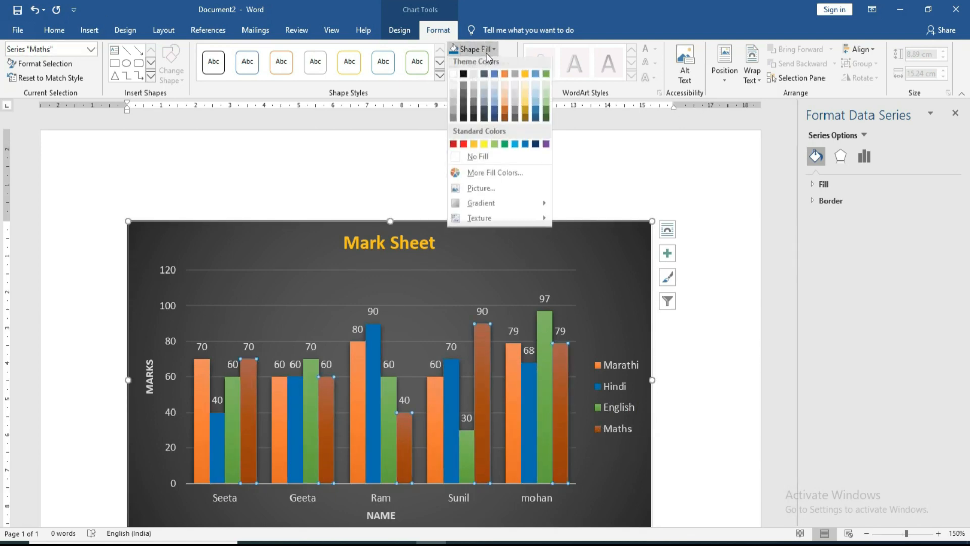
click(463, 147)
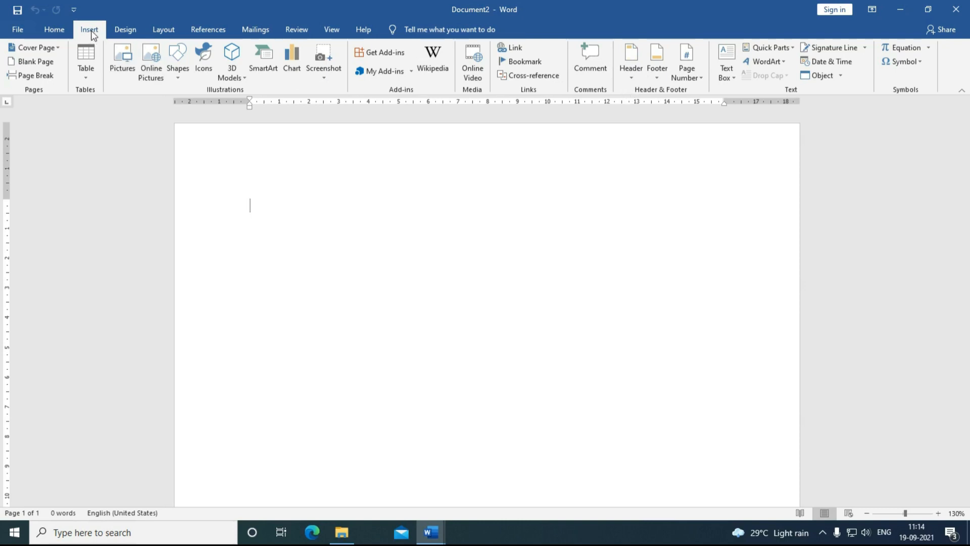
Step: Insert the built-in Facet (Even Page) header design
click(630, 77)
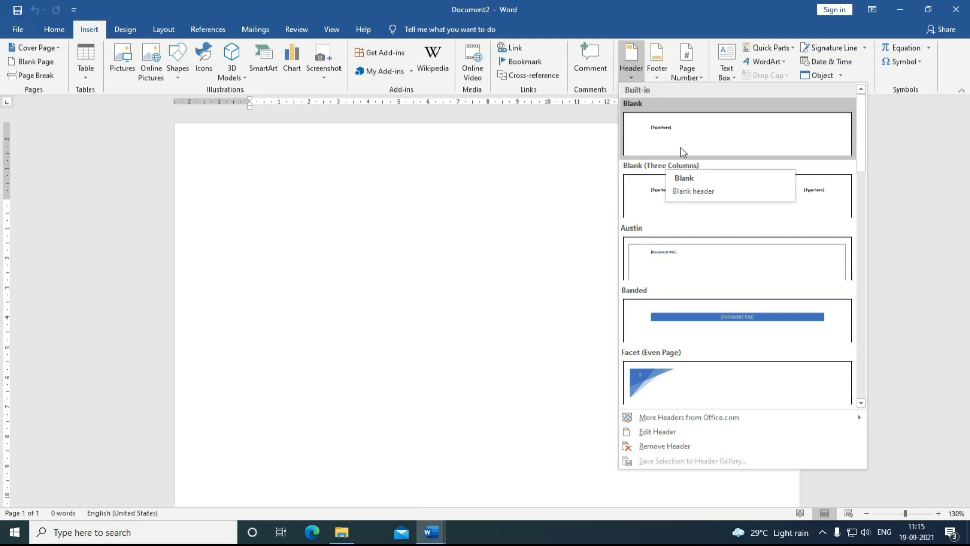
click(673, 397)
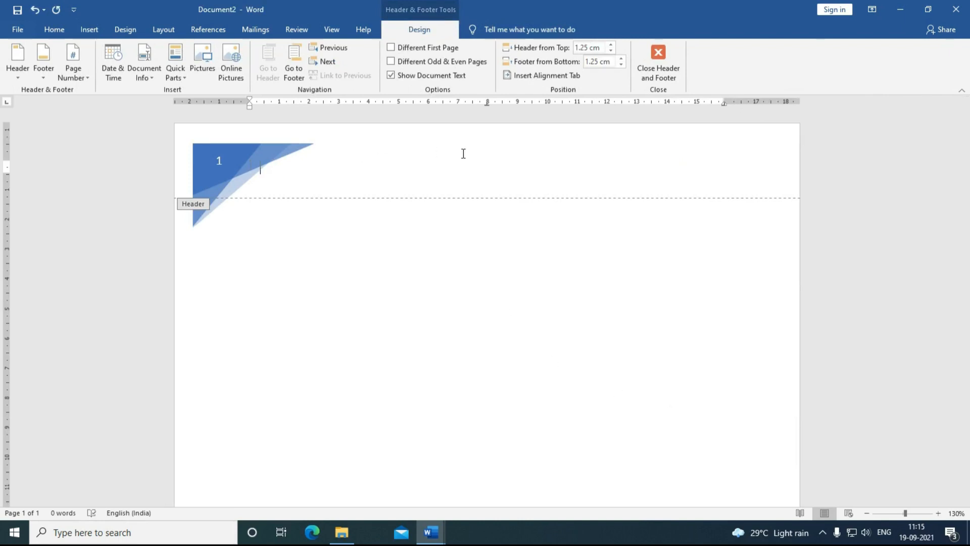
Step: Paste the header title, centre it, apply the blue text effect and enlarge it to 18 pt
text(Career Computer Education)
key(ctrl+a)
click(54, 30)
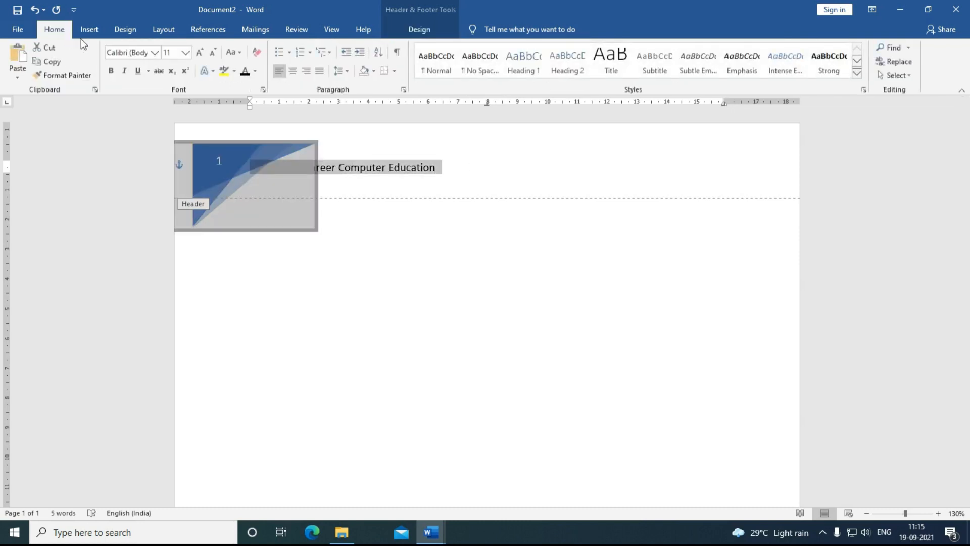
click(294, 74)
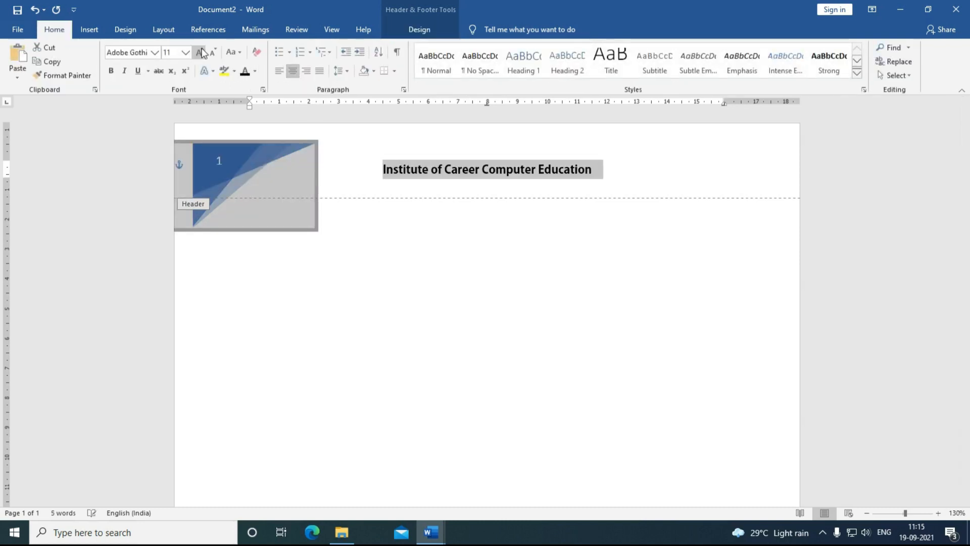
click(202, 51)
click(202, 51)
click(202, 50)
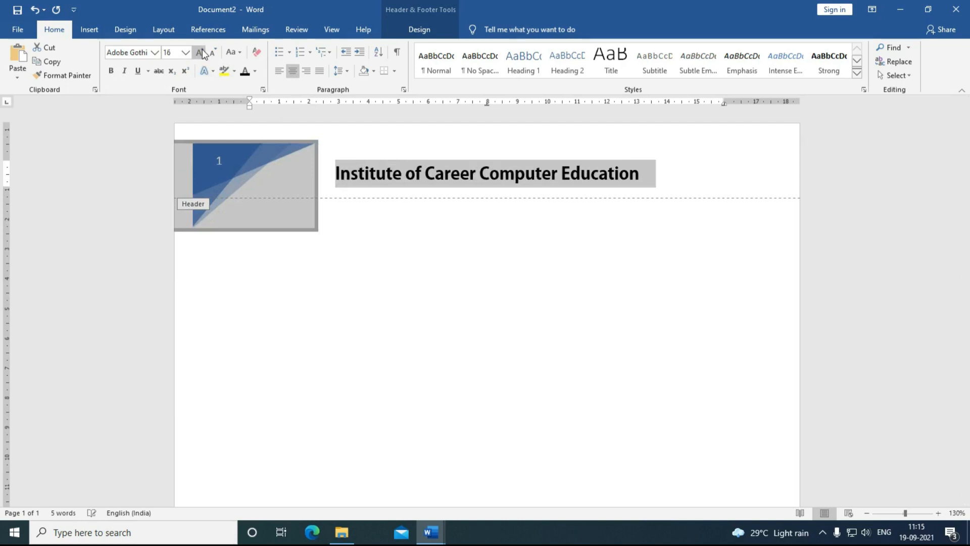
click(211, 75)
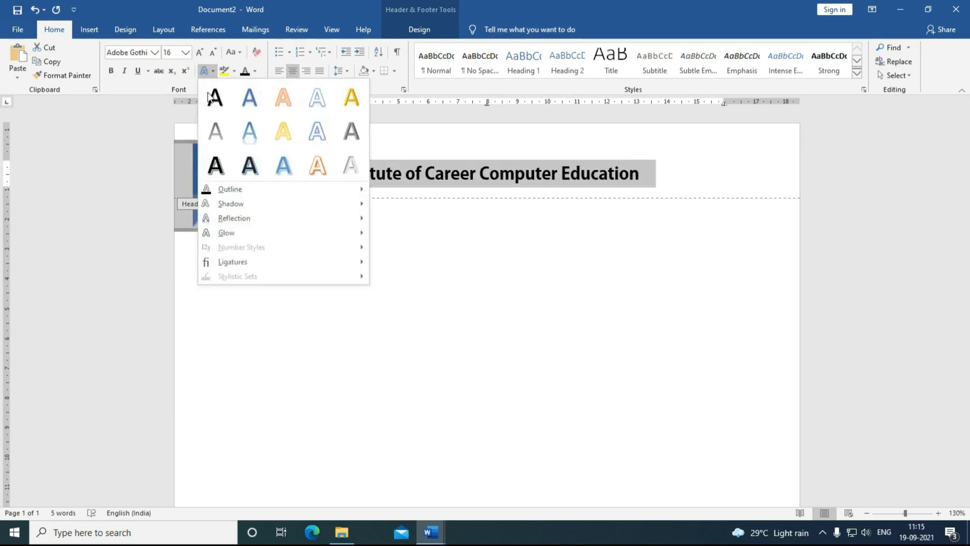
click(287, 171)
click(388, 188)
key(Home)
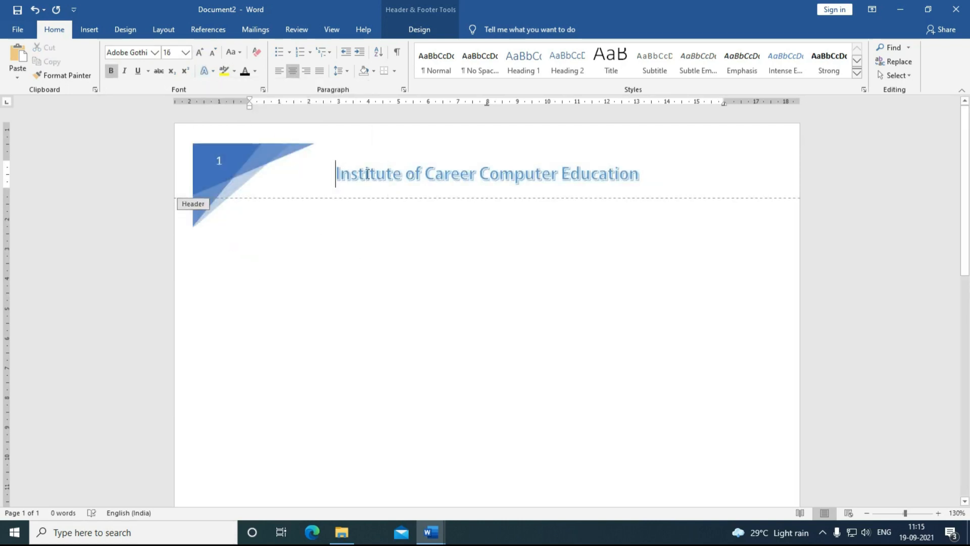
drag(336, 174, 649, 174)
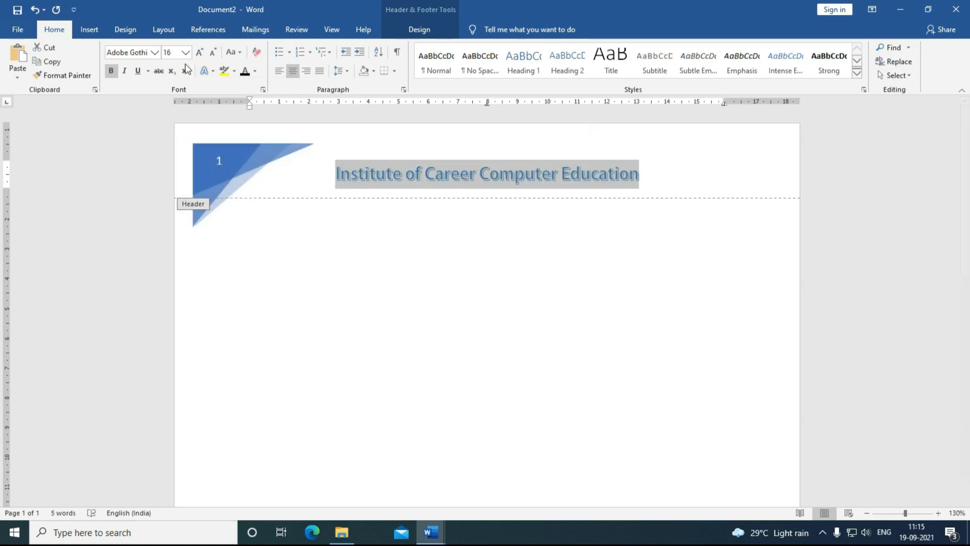
click(200, 52)
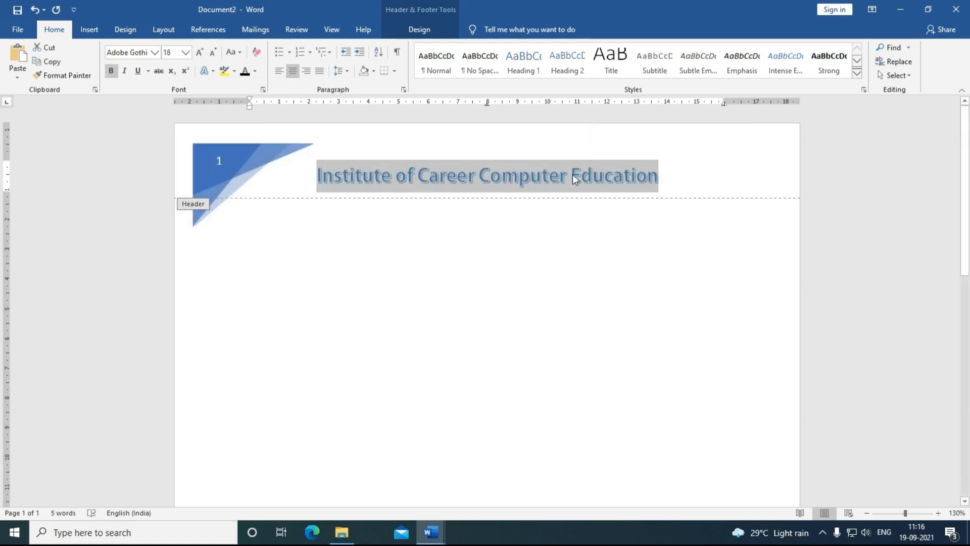
Step: Add the subtitle 'Software Hardware & Networking Training Center' in Calibri, then accept the spelling suggestion 'Canter'
click(659, 177)
key(Return)
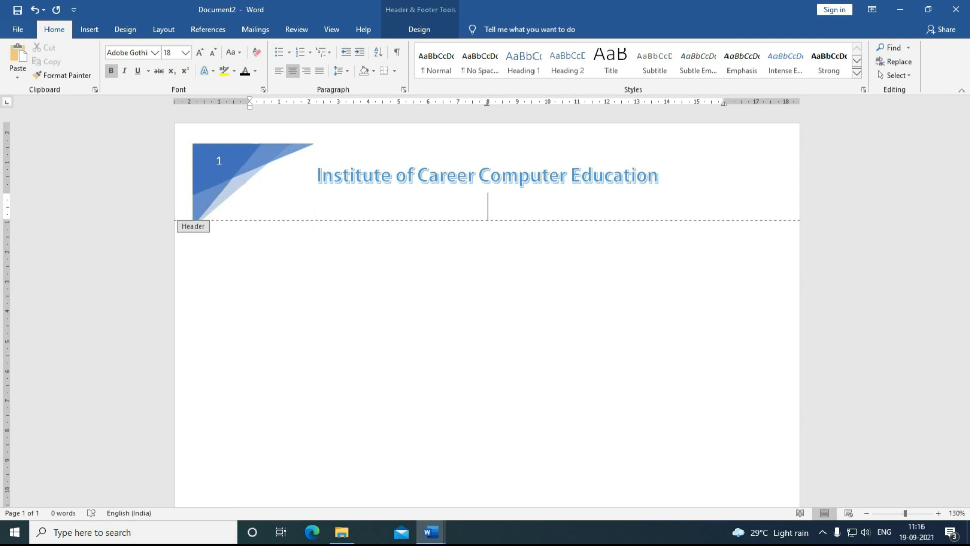
text(Software Hardware )
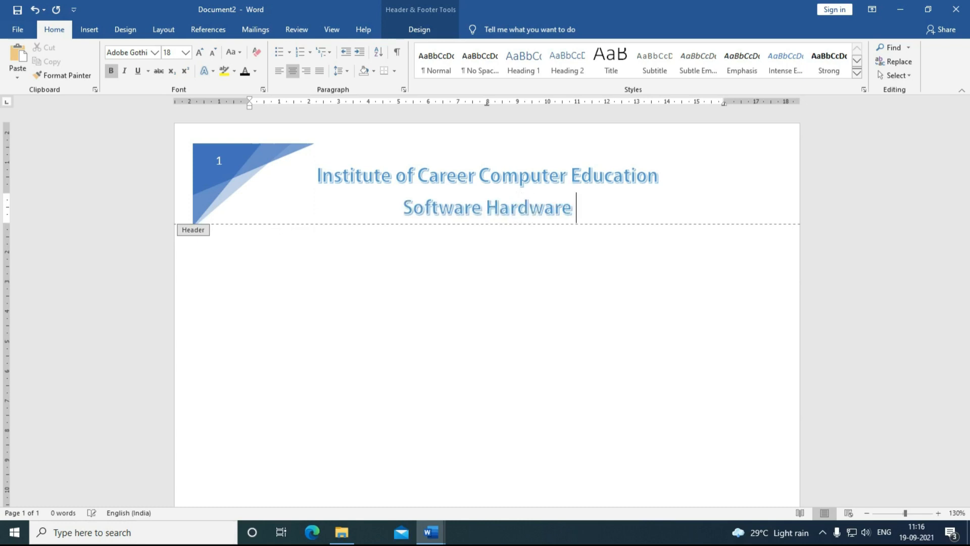
text(& Networking Training Center)
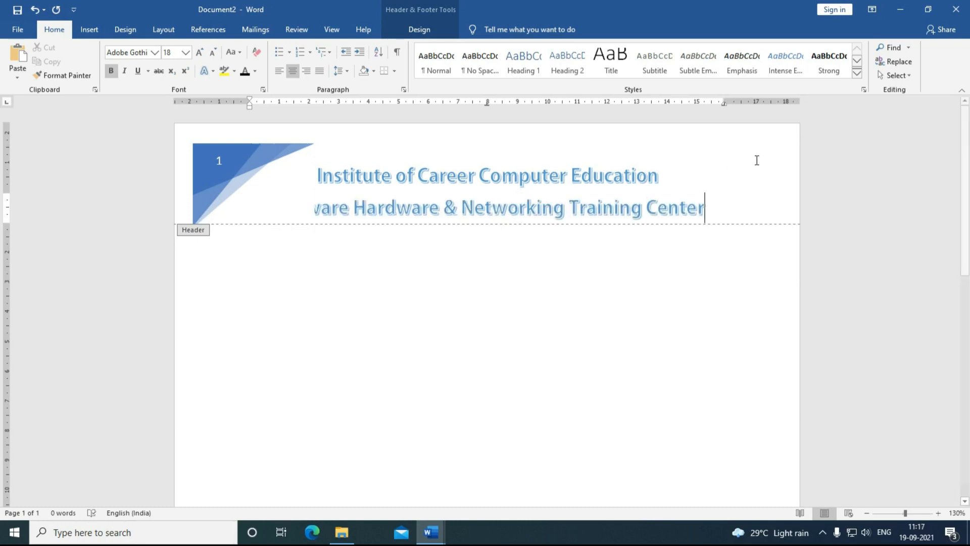
drag(720, 209, 279, 211)
click(155, 53)
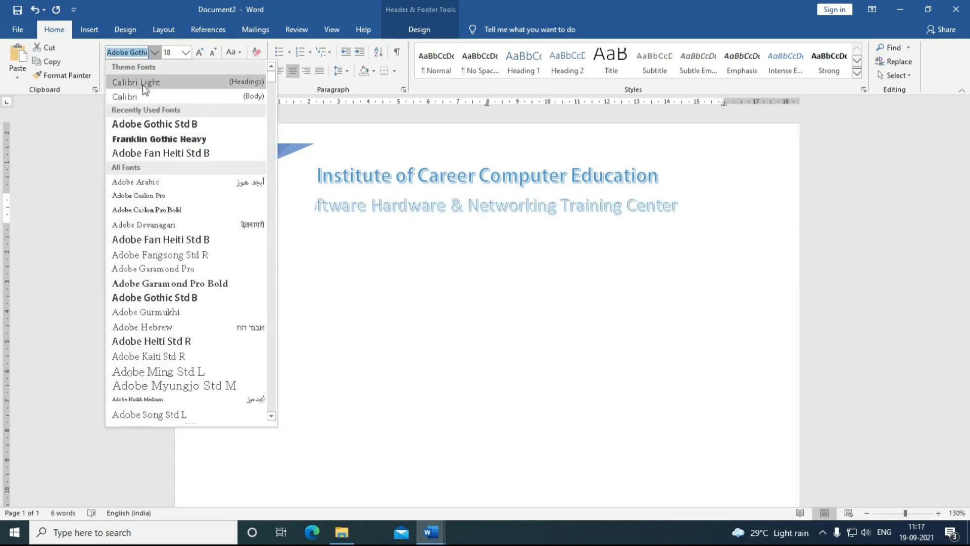
click(135, 98)
click(213, 53)
click(213, 52)
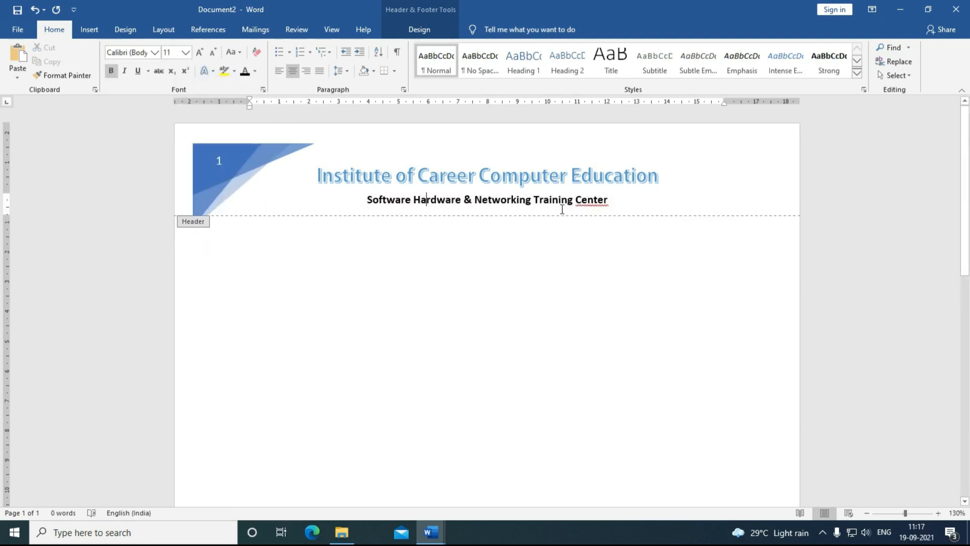
right_click(586, 203)
click(552, 216)
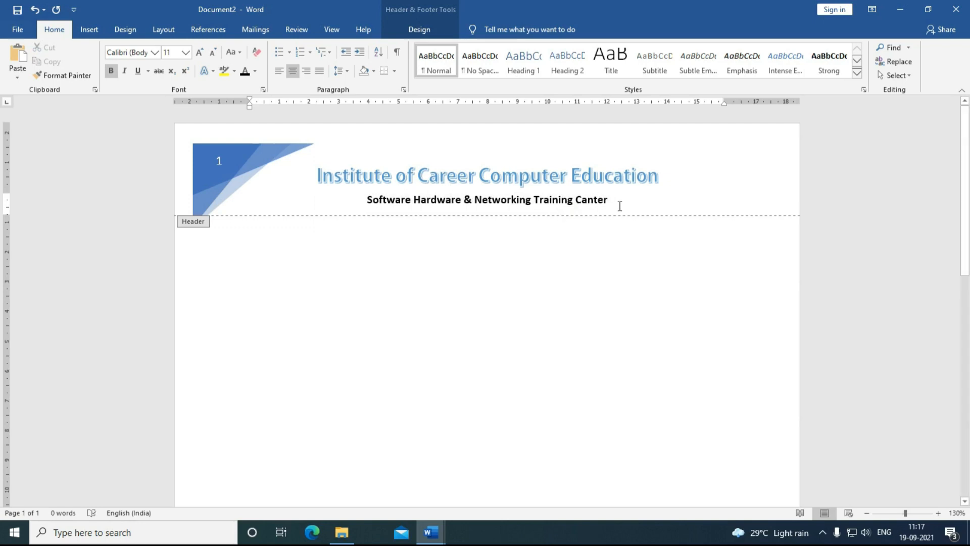
Step: Insert a laptop 3D model from online sources into the document
click(89, 31)
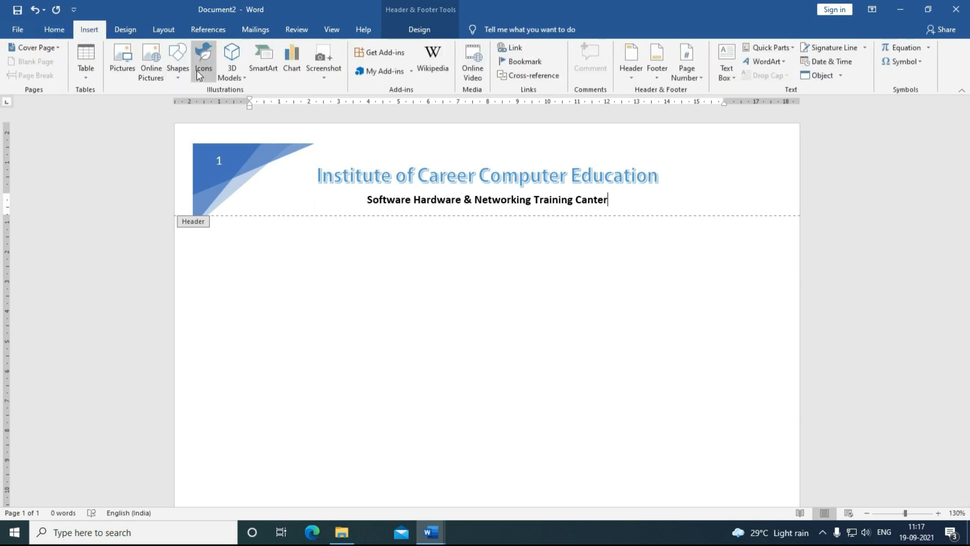
click(228, 78)
click(232, 100)
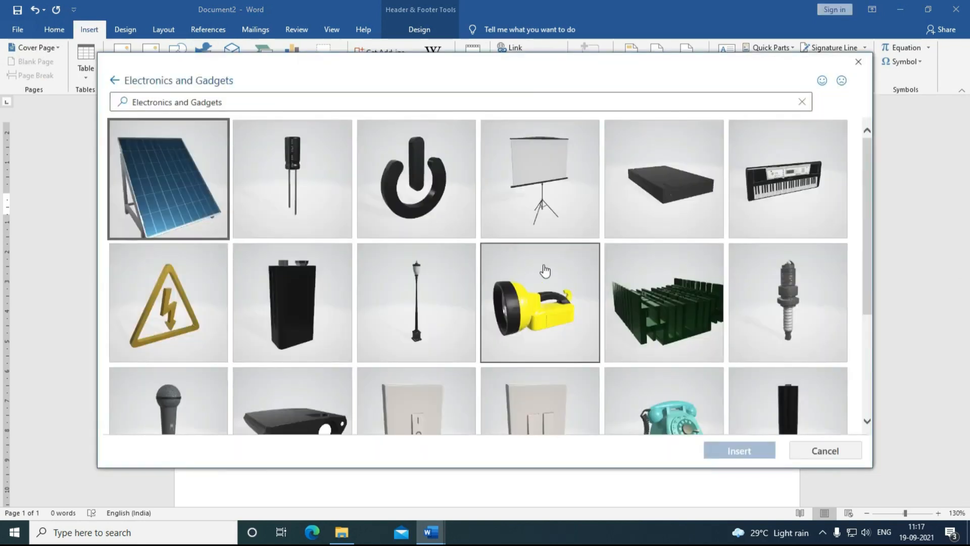
scroll(545, 272, down, 3)
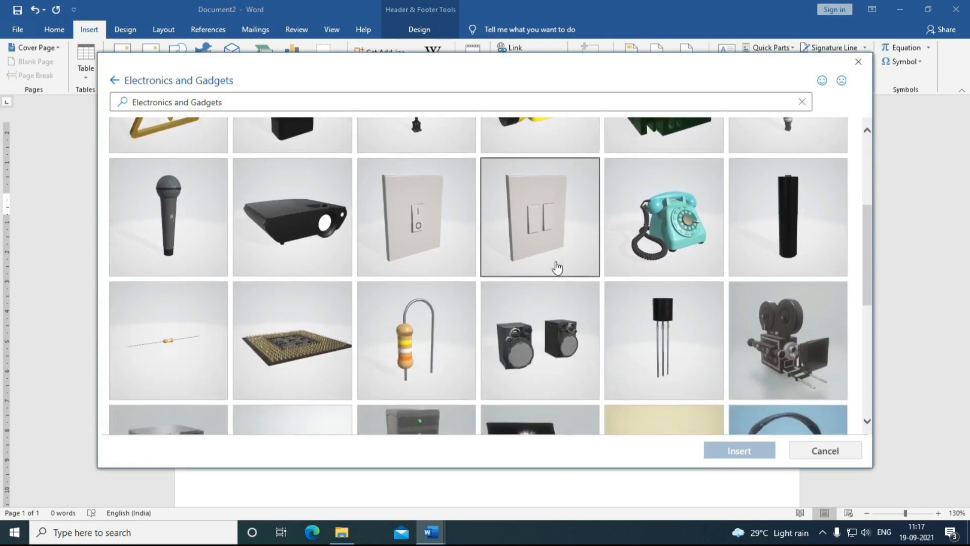
scroll(558, 268, down, 6)
scroll(590, 330, down, 2)
double_click(746, 303)
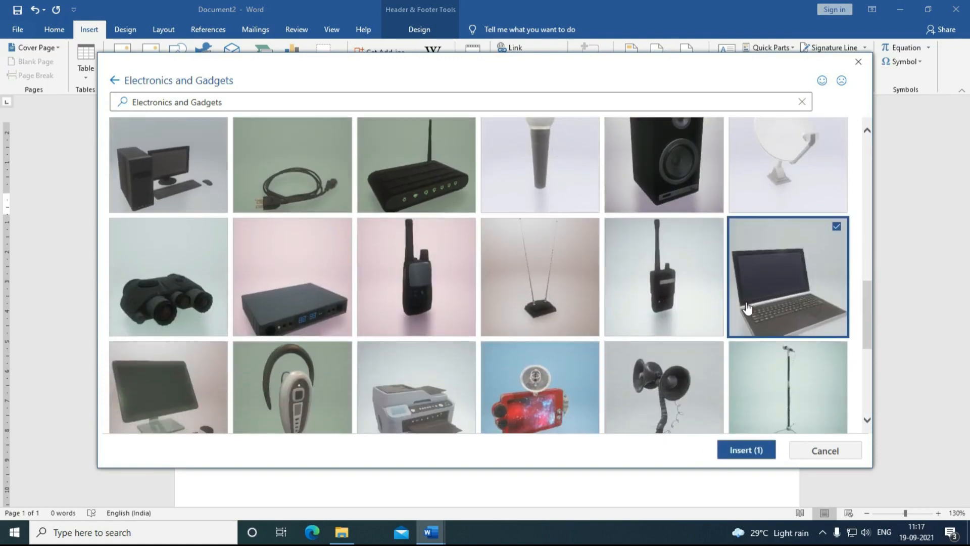
click(746, 301)
scroll(752, 323, down, 8)
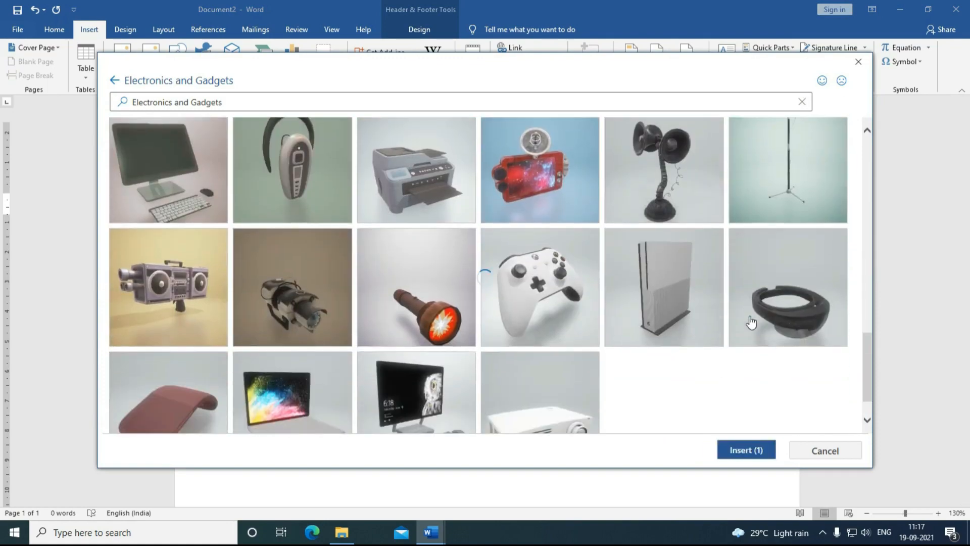
scroll(426, 339, down, 3)
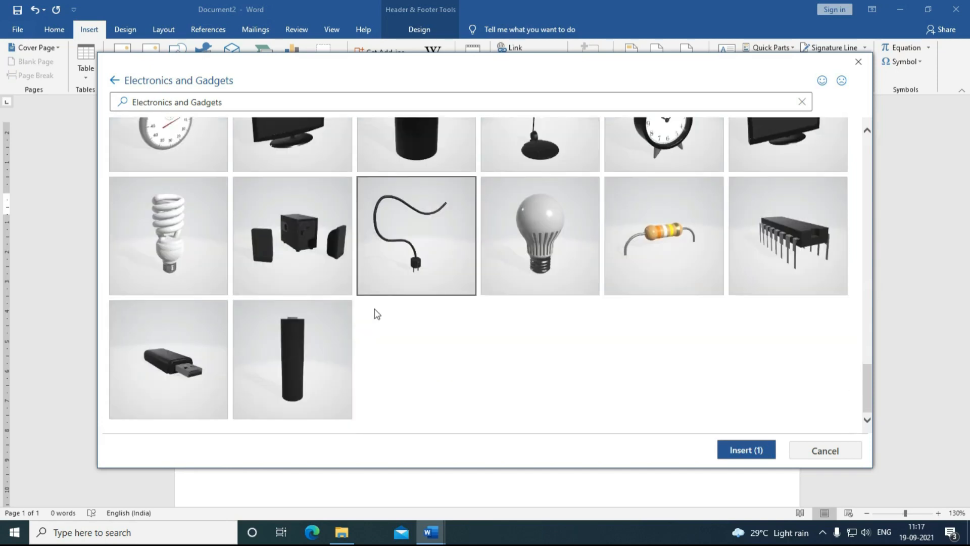
scroll(377, 314, up, 10)
double_click(763, 244)
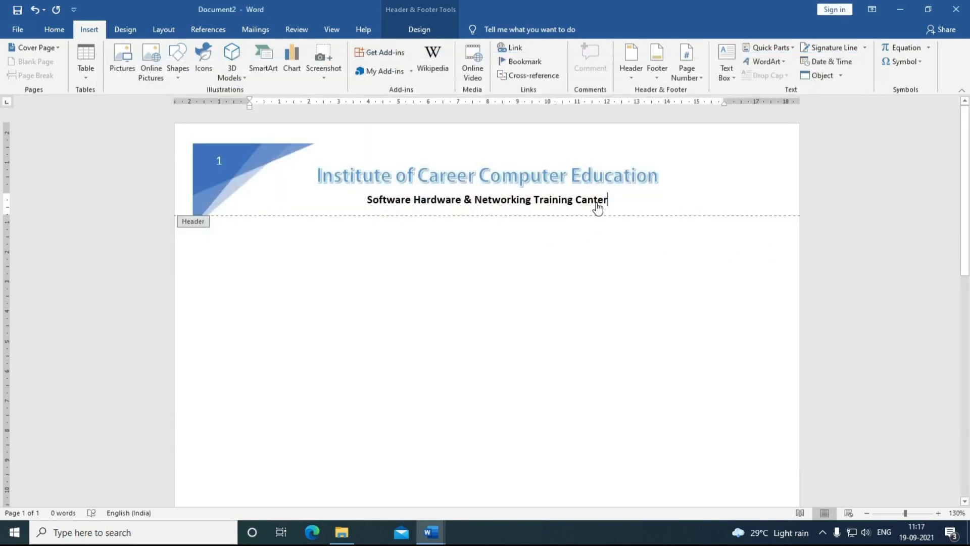
Step: Shrink the laptop to about 1.6 cm and angle it beside the header's blue triangle
drag(577, 247, 669, 213)
drag(759, 135, 681, 187)
drag(615, 233, 690, 190)
drag(624, 253, 699, 193)
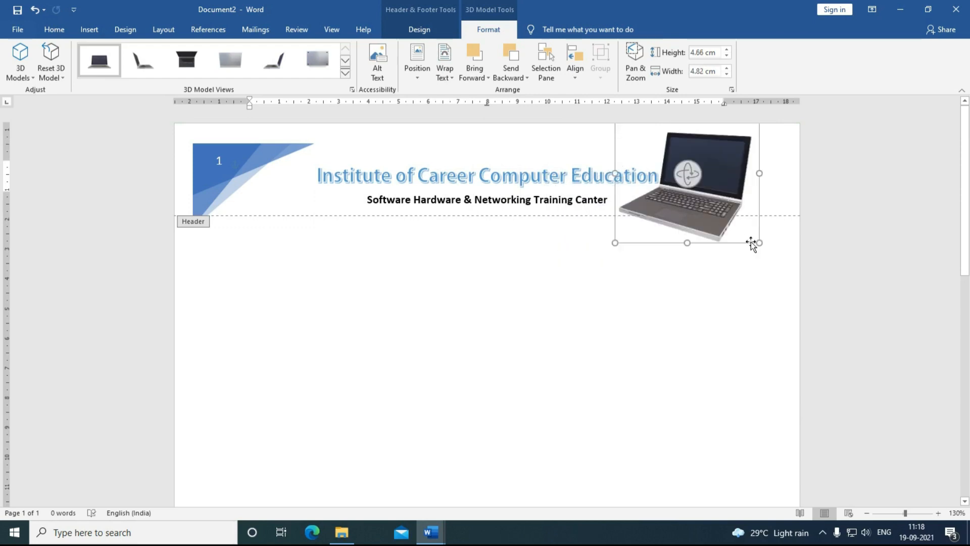
drag(759, 243, 714, 198)
drag(685, 175, 707, 170)
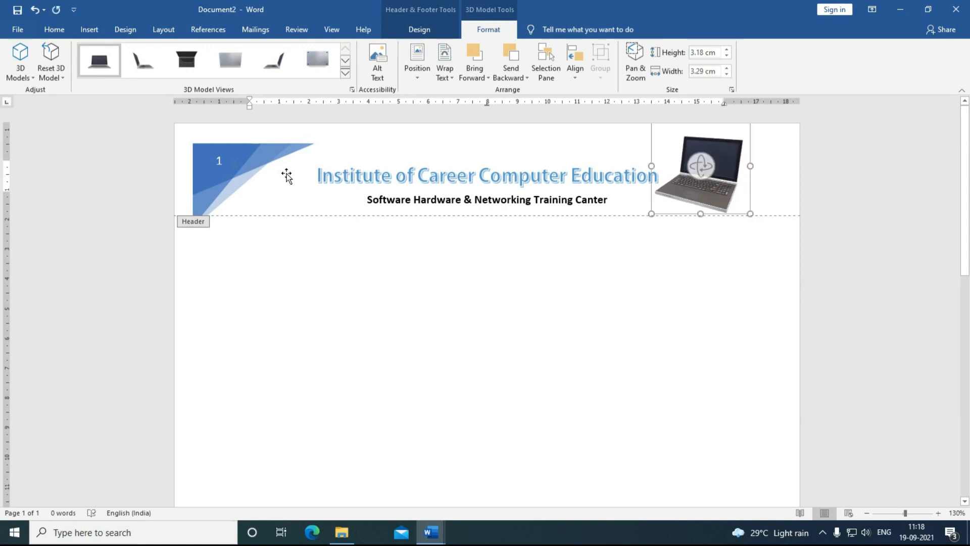
drag(751, 214, 282, 189)
click(346, 72)
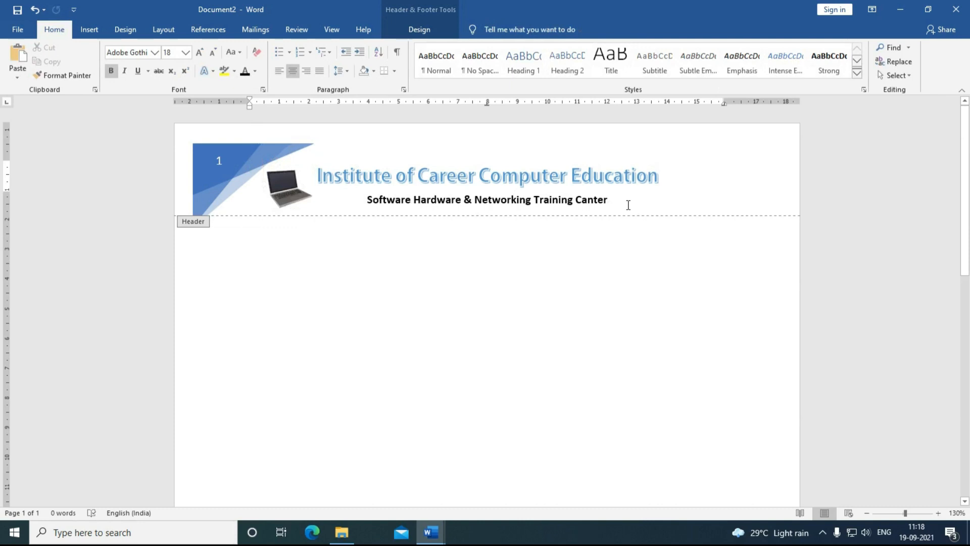
click(271, 155)
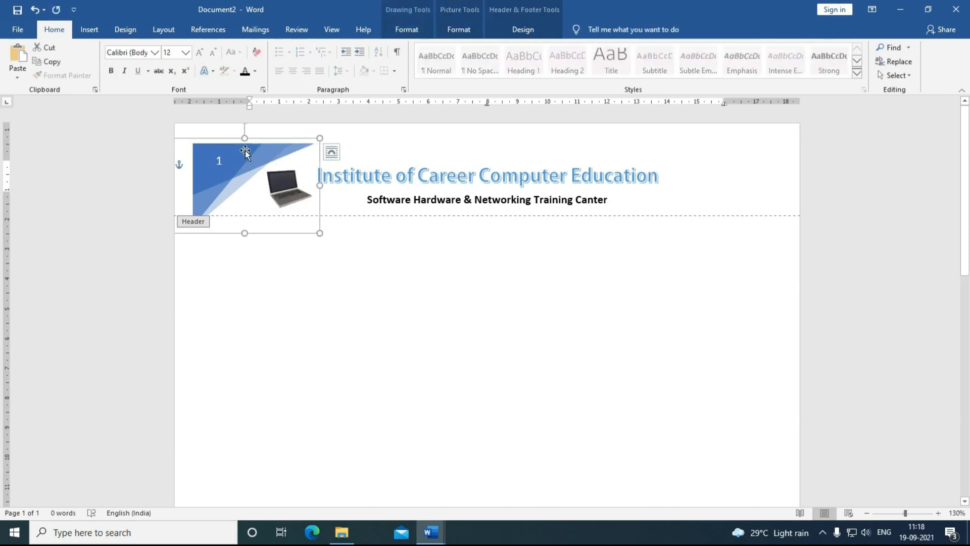
click(125, 30)
click(20, 70)
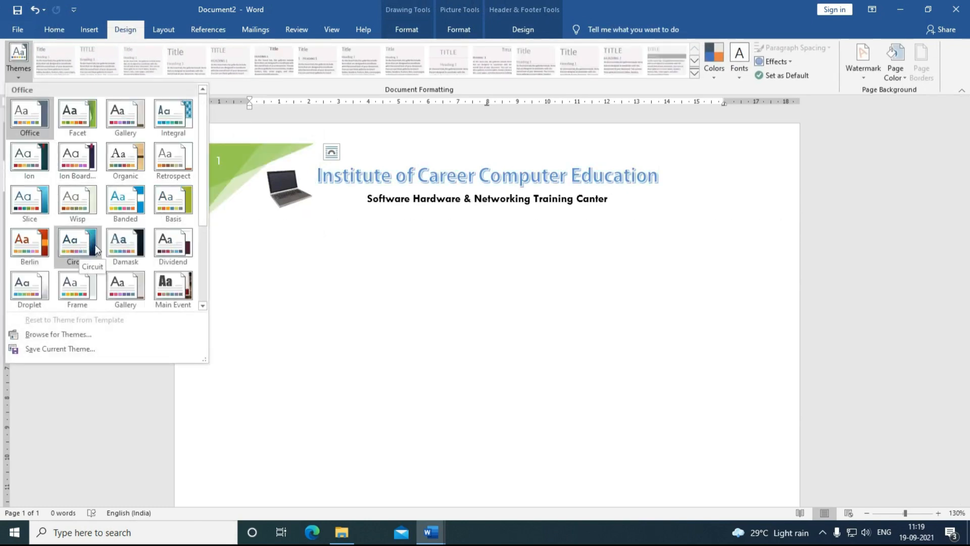
Step: Apply the Damask theme to the document
click(140, 244)
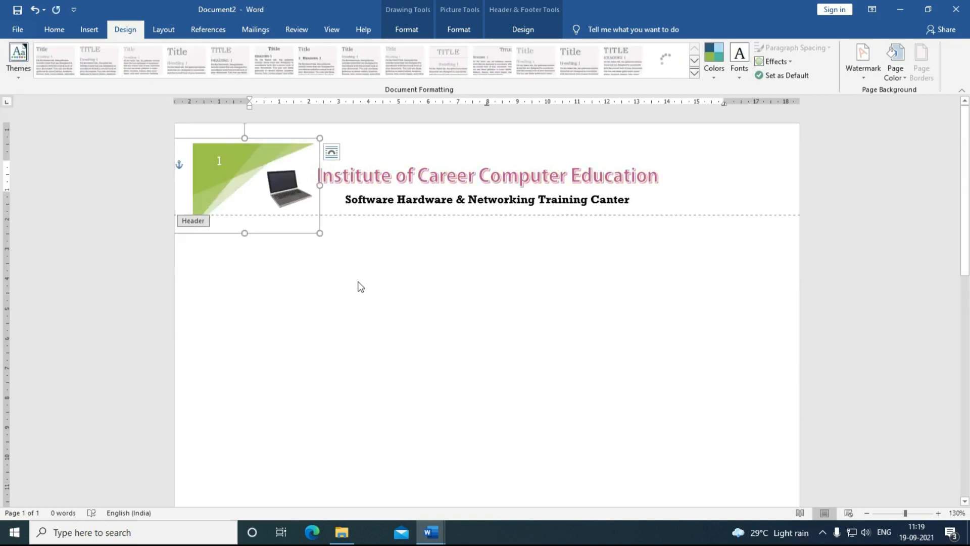
click(53, 30)
click(89, 31)
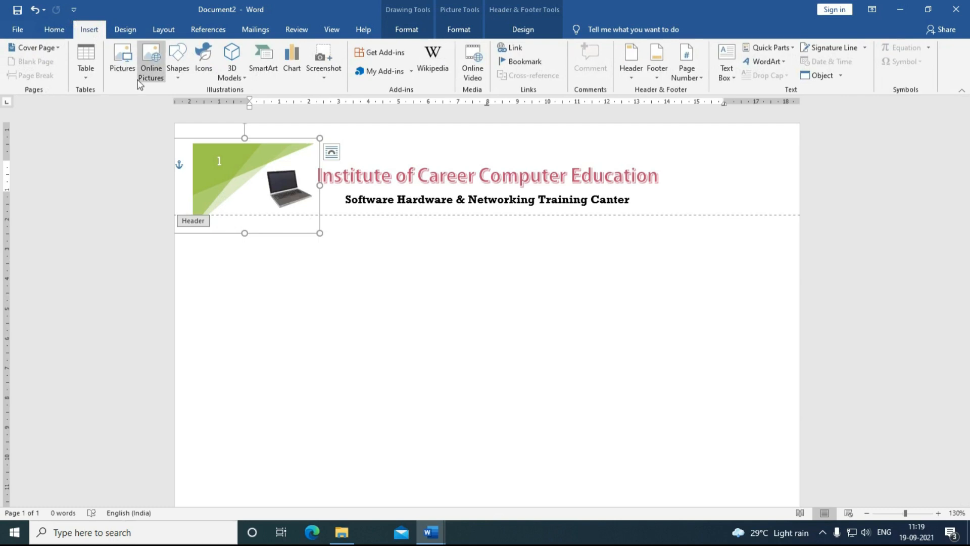
Step: Draw a teal intense-style line 19.64 cm long just below the header subtitle
click(174, 73)
click(195, 104)
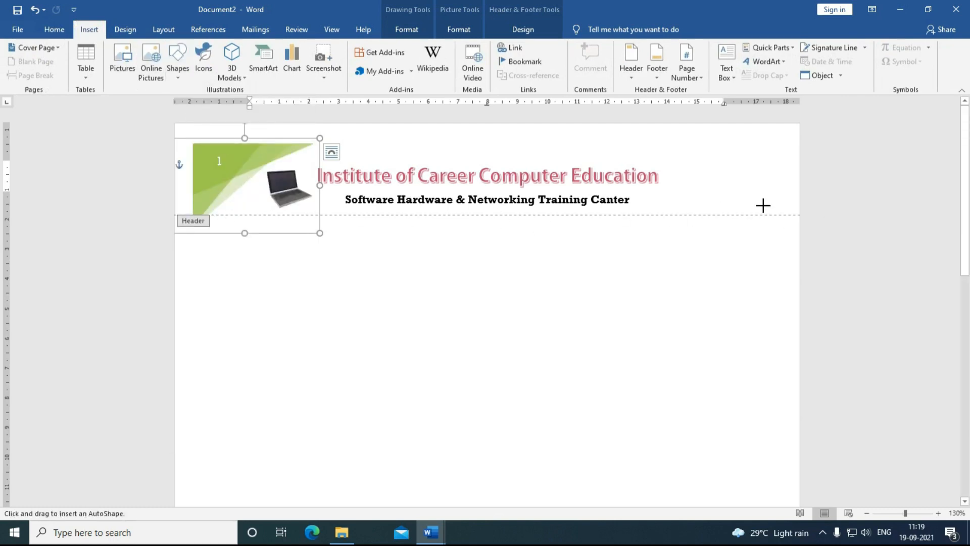
drag(761, 215, 205, 214)
click(275, 75)
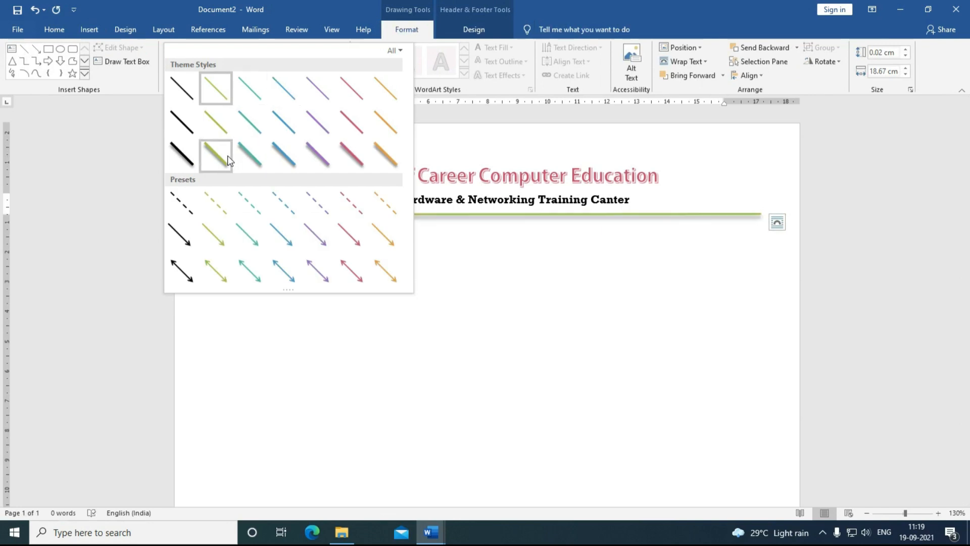
click(273, 161)
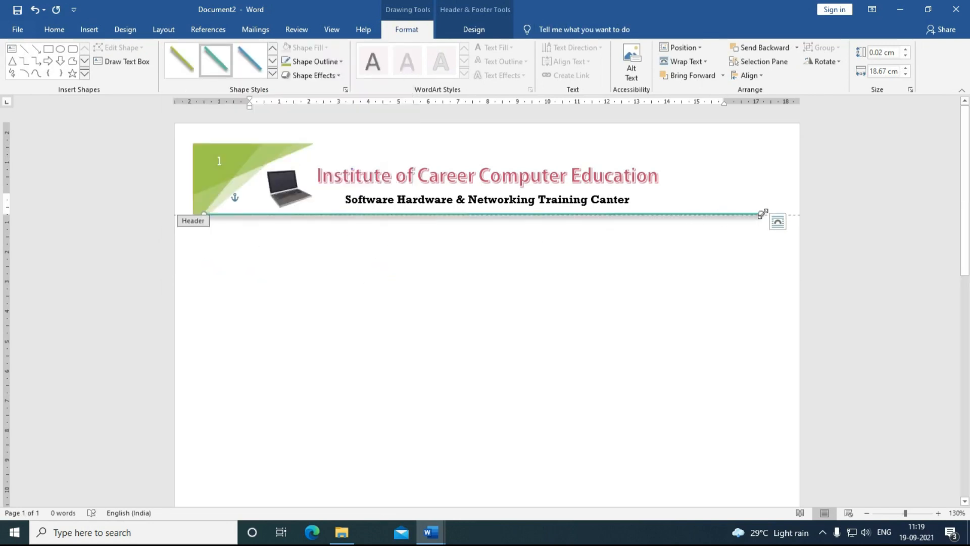
drag(761, 215, 780, 214)
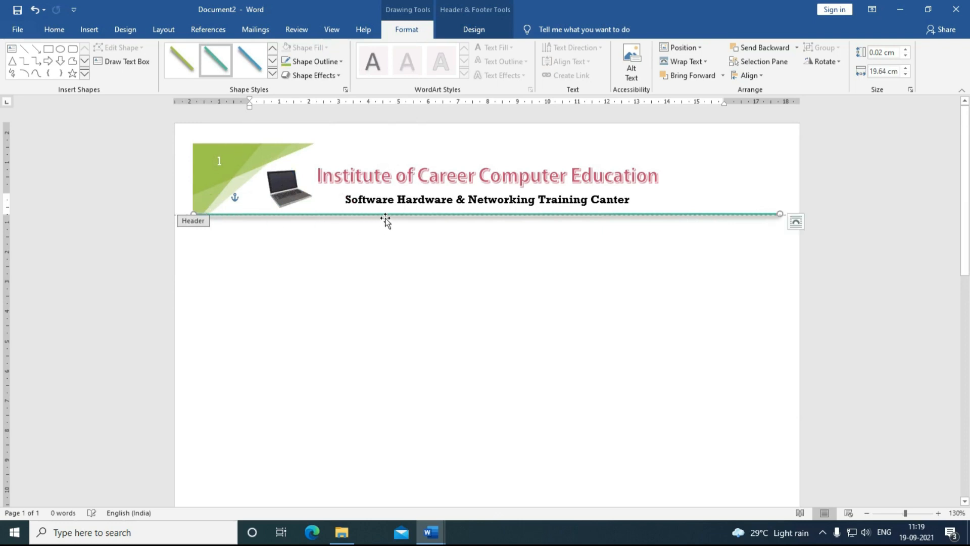
drag(392, 215, 397, 226)
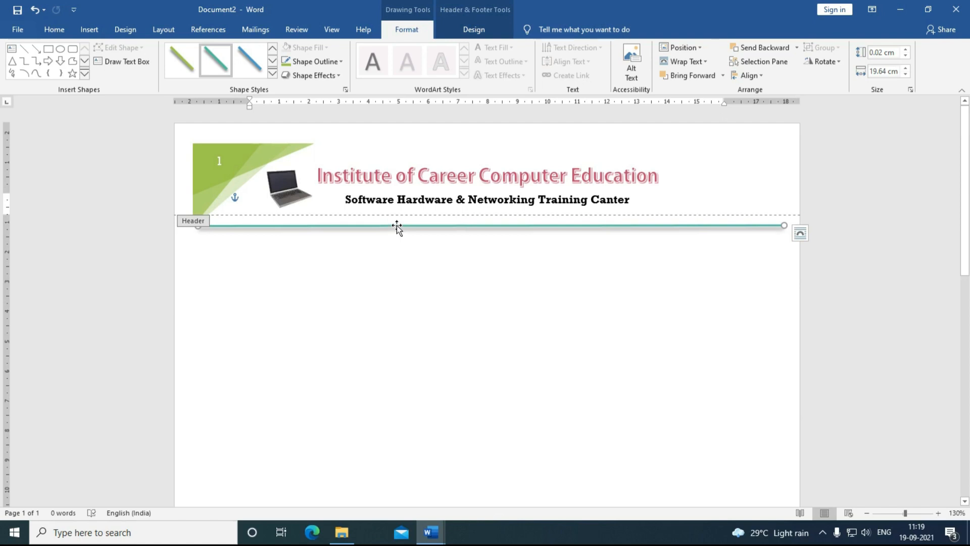
click(54, 31)
click(85, 30)
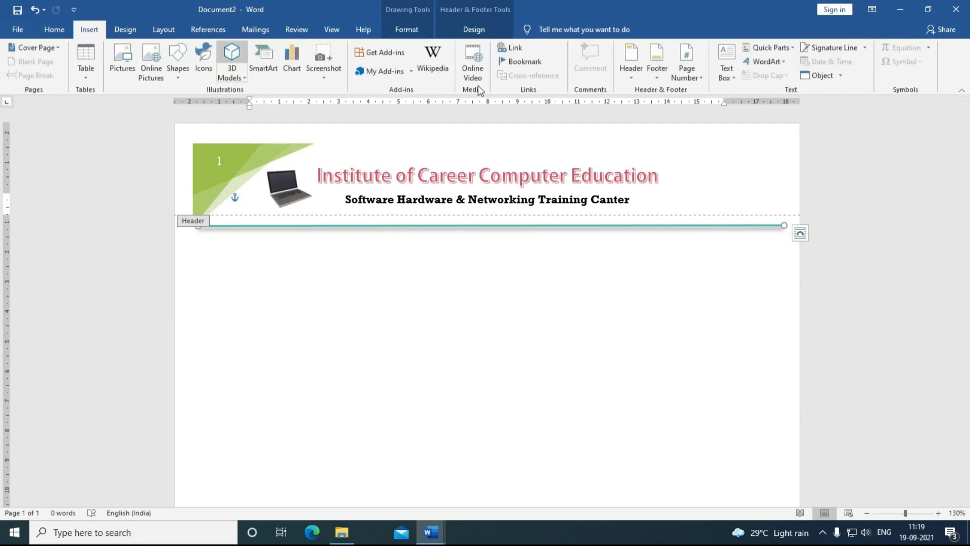
Step: Insert a blank footer with 'Address:' above the institute's postal address, both lines centred
click(656, 73)
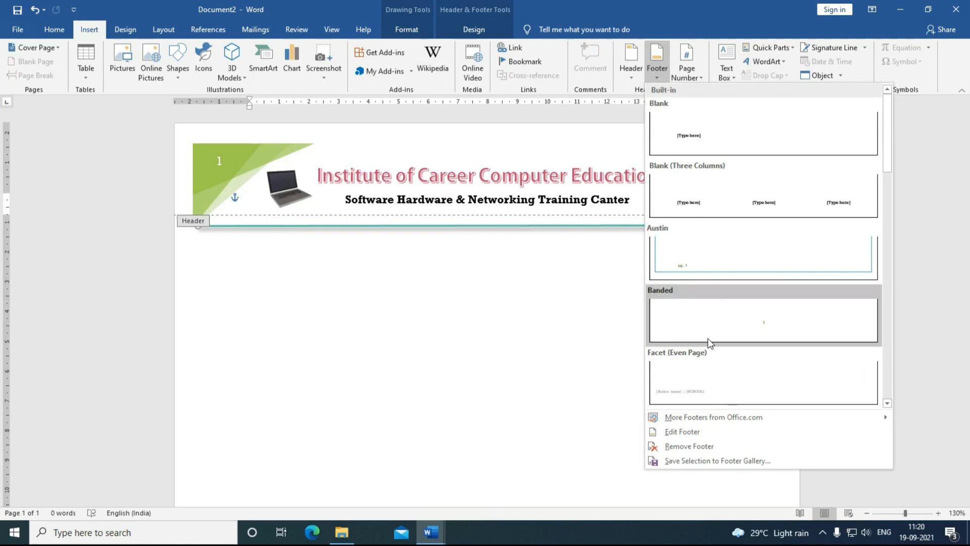
click(711, 145)
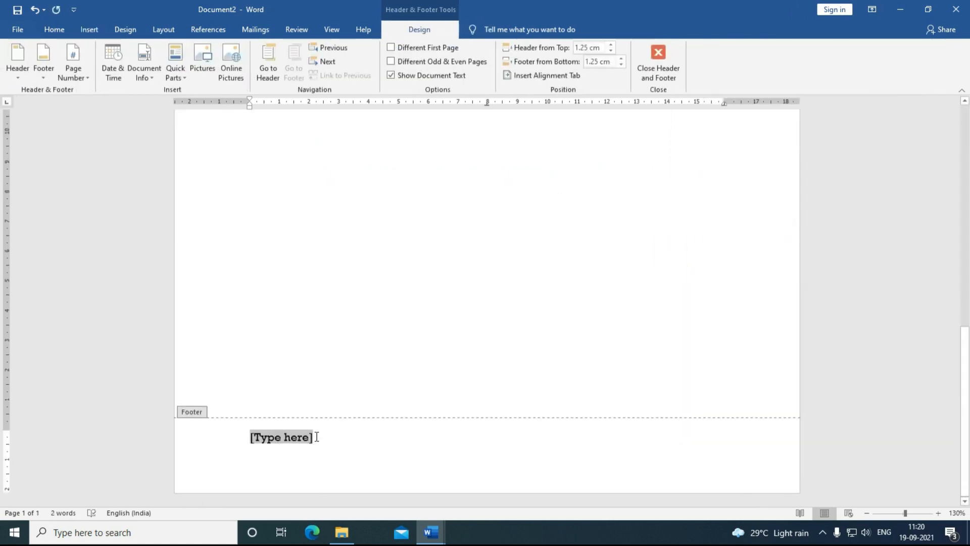
key(Return)
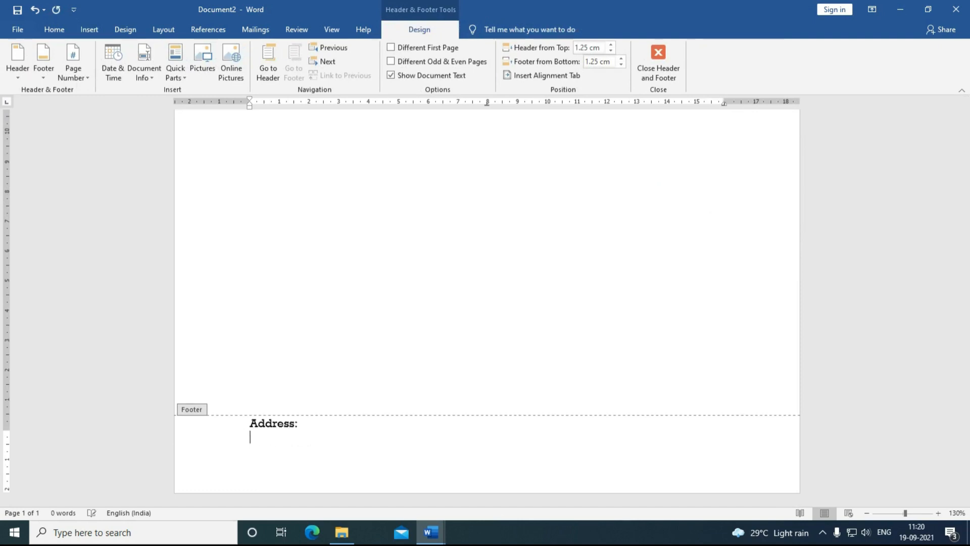
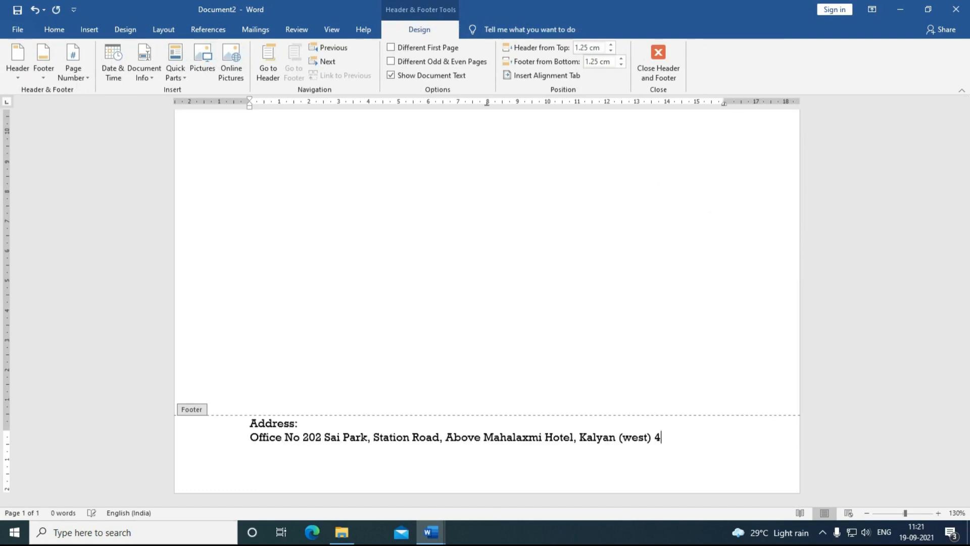
drag(693, 437, 251, 423)
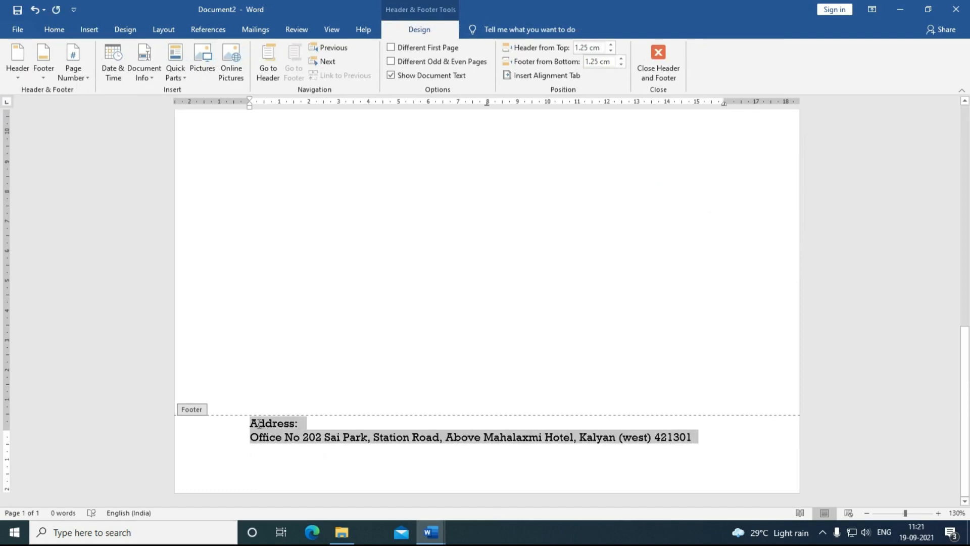
click(54, 30)
click(294, 73)
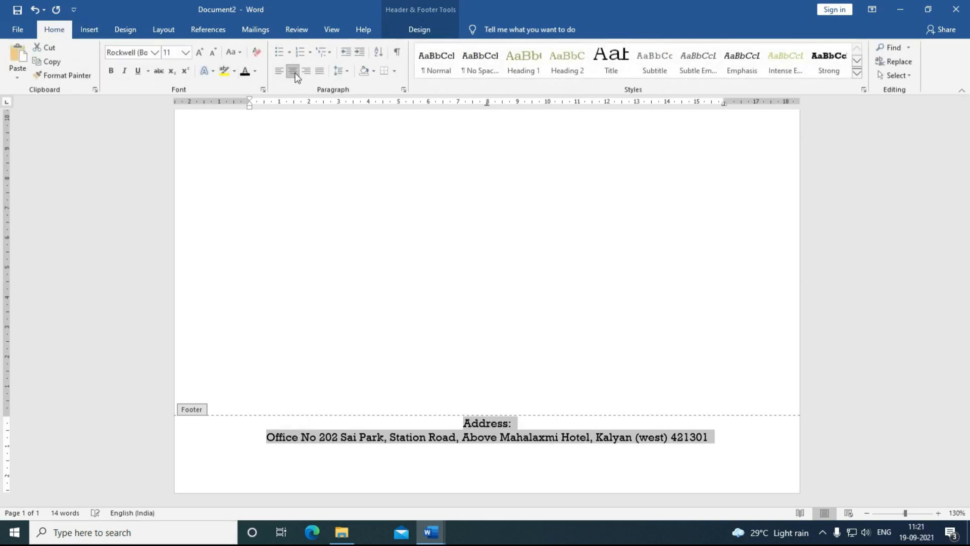
click(320, 262)
Step: Draw a teal-styled line across the top of the footer above the address
click(87, 31)
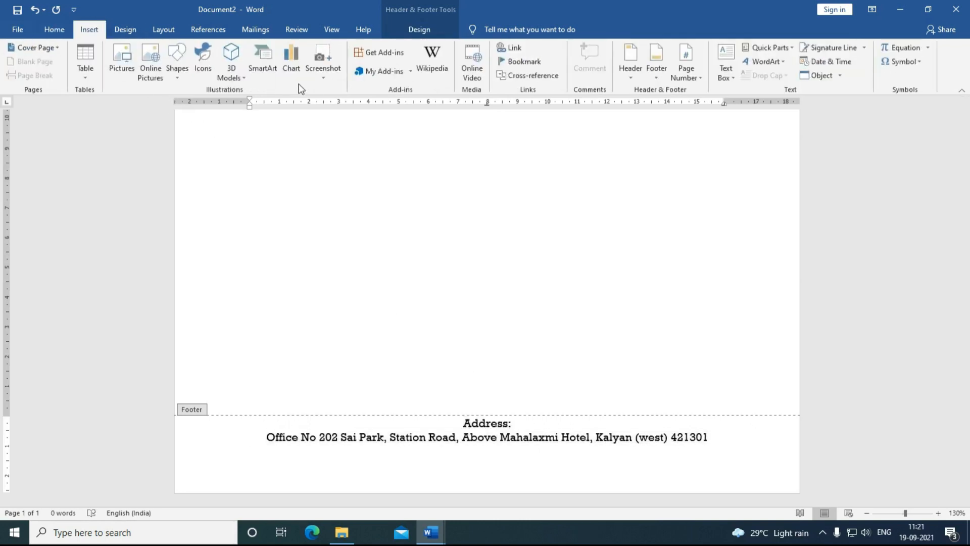
click(178, 63)
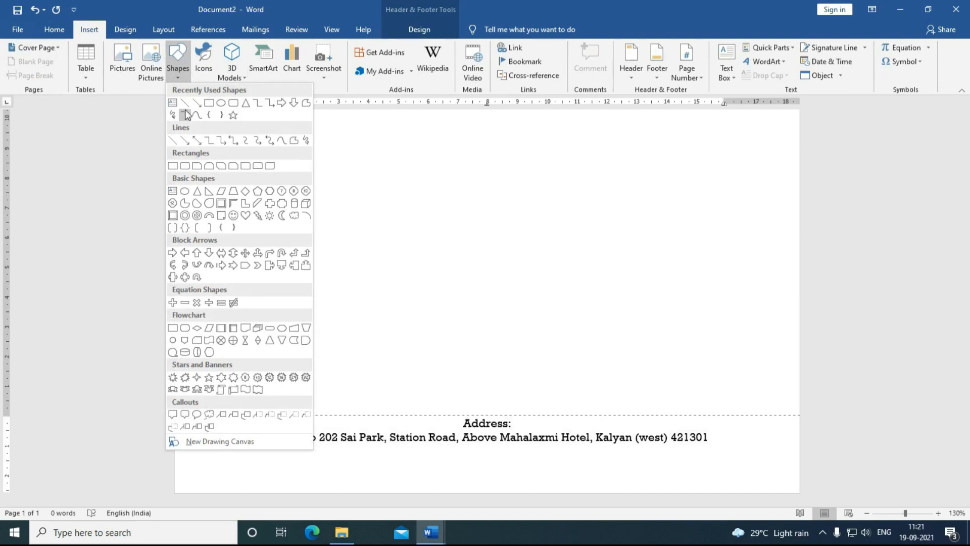
click(185, 103)
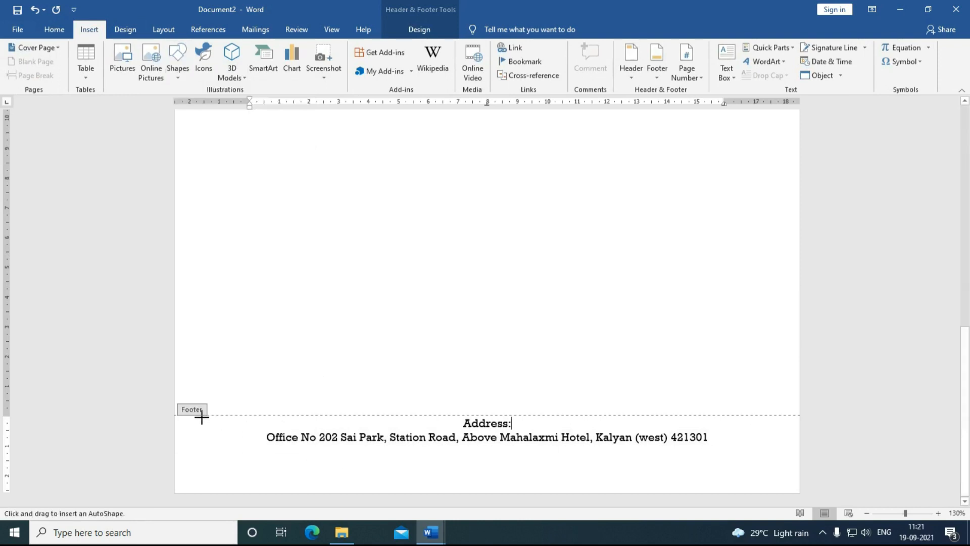
mouse_move(202, 418)
mouse_down()
mouse_move(555, 437)
mouse_move(781, 415)
mouse_up()
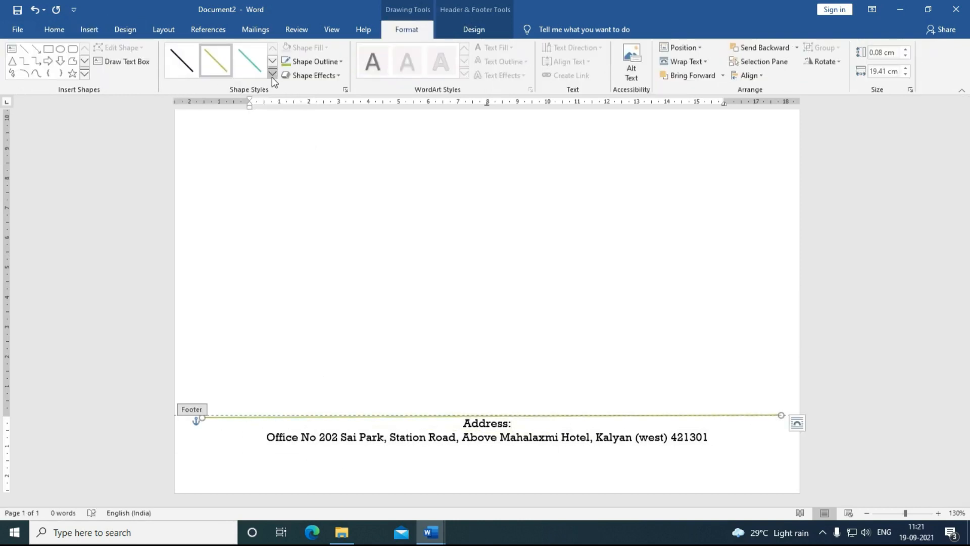
click(271, 75)
click(250, 155)
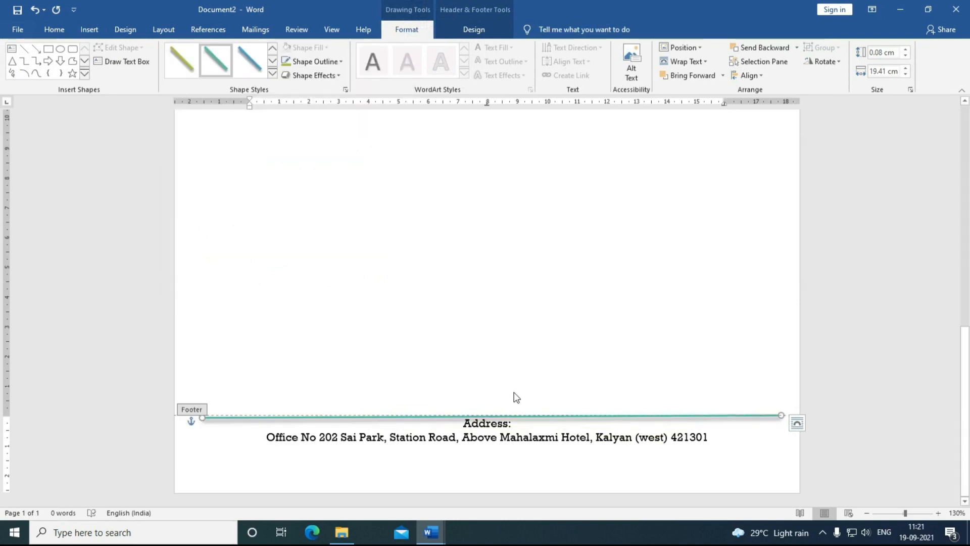
drag(698, 415, 704, 411)
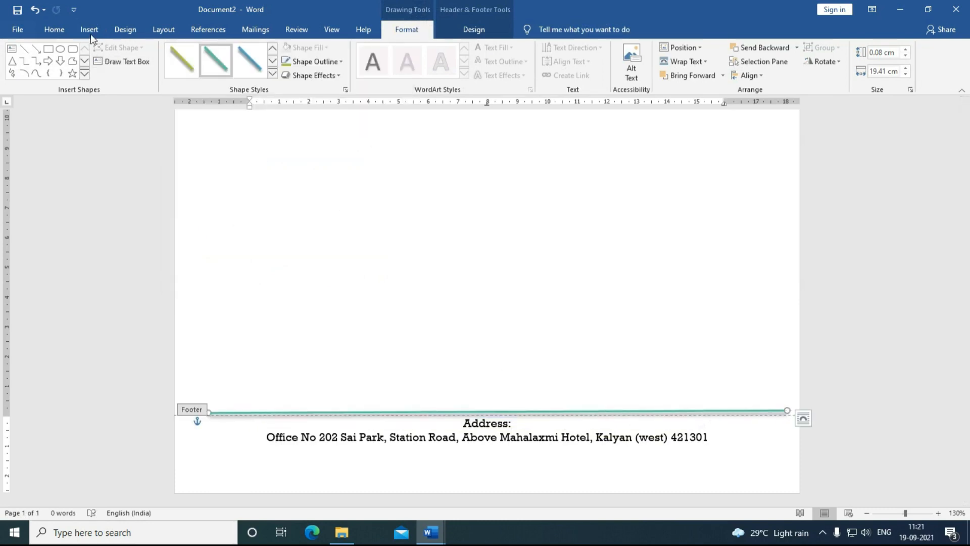
Step: Close header and footer editing and return to the page body
click(90, 33)
click(460, 30)
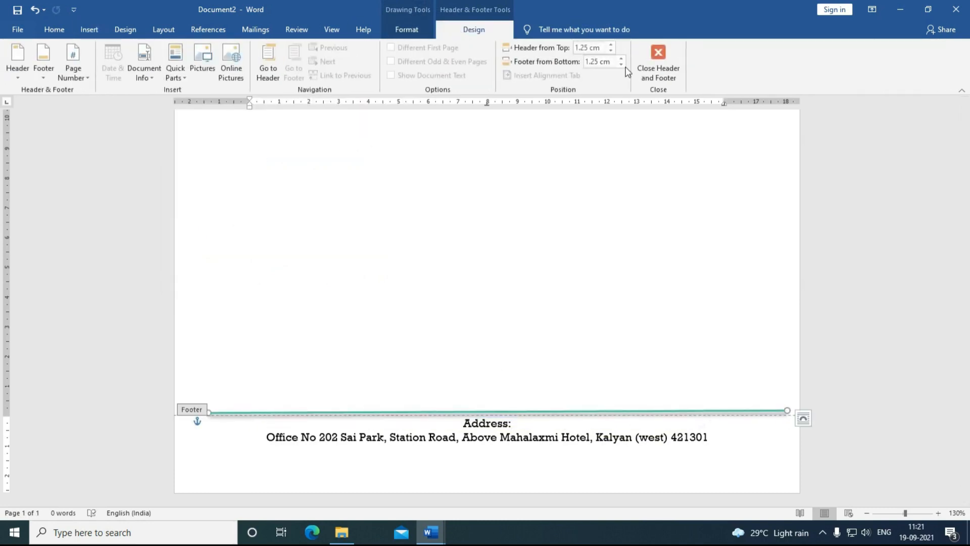
click(658, 76)
scroll(520, 303, up, 3)
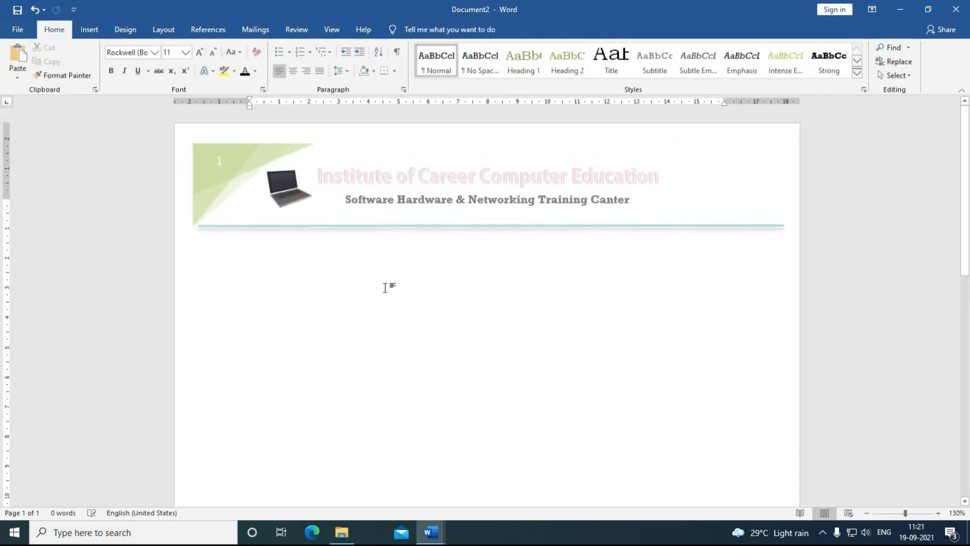
Step: Zoom out from 100% to 60% to view the whole letterhead page
scroll(387, 285, down, 10)
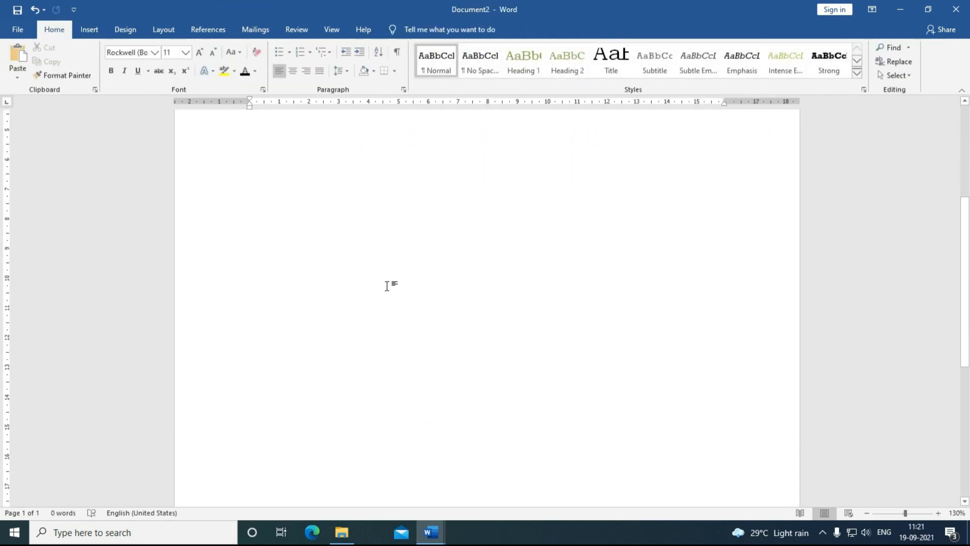
click(867, 513)
click(867, 513)
click(867, 513)
scroll(539, 372, down, 5)
click(865, 513)
click(866, 513)
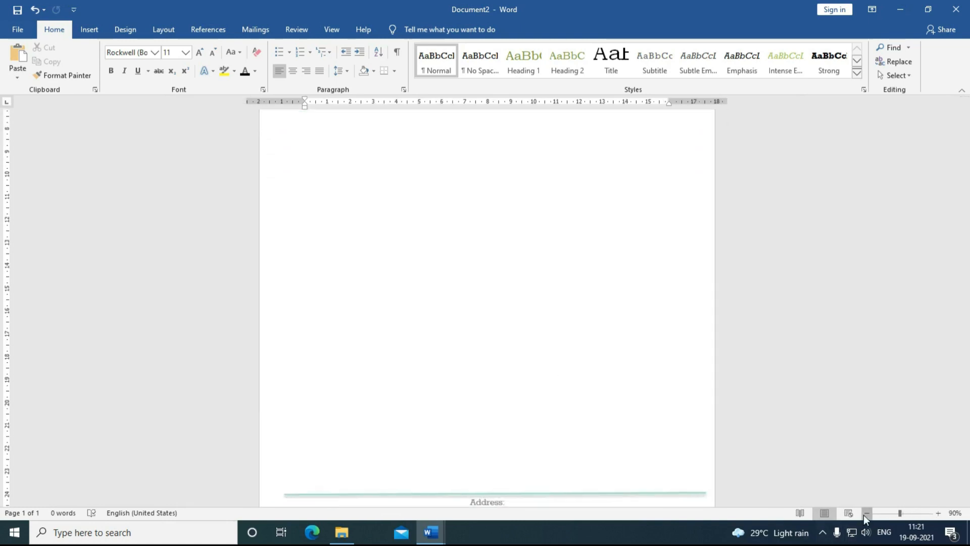
click(866, 513)
click(865, 513)
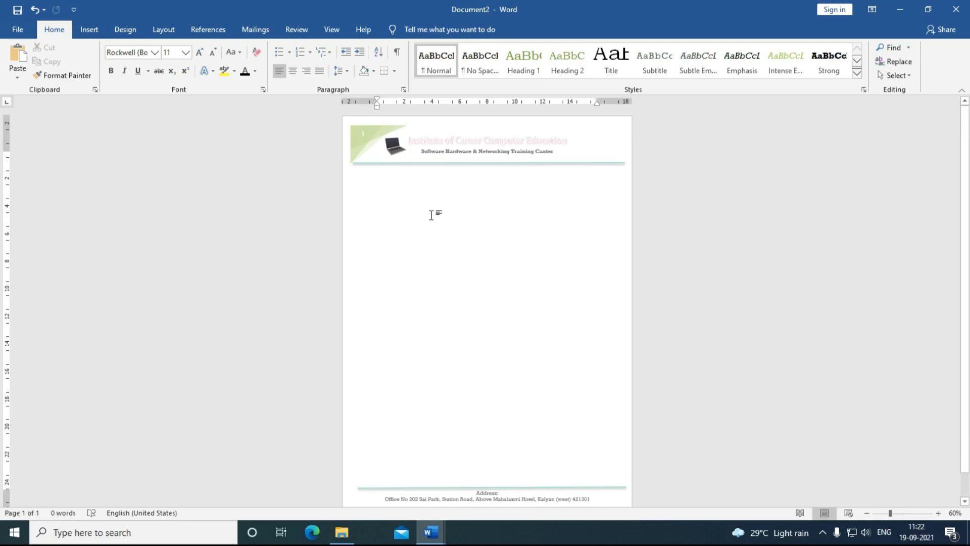
Step: Fill the letter body with a Ref: line and =rand() sample paragraphs onto a second page
key(ctrl+z)
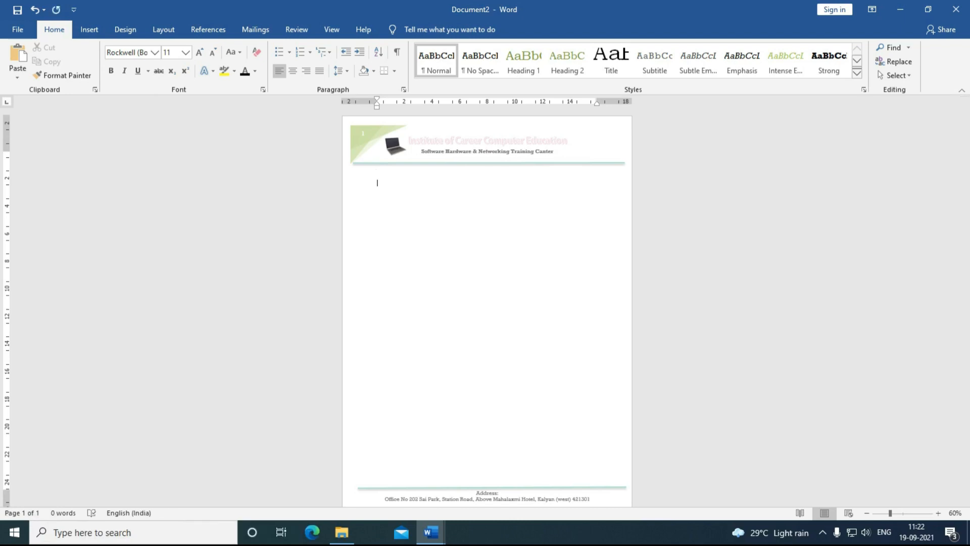
text(Ref:)
text(Date Video provides a powerful way to help you prove your point. When you click Online Video, you can paste in the embed code for the video you want to add. You can also type a keyword to search online for the video that best fits your document. To make your document look professionally produced, Word provides header, footer, cover page, and text box designs that complement each other. For example, you can add a matching cover page, header, and sidebar. Click Insert and then choose the elements you want from the different galleries. Themes and styles also help keep your document coordinated. When you click Design and choose a new Theme, the pictures, charts, and SmartArt graphics change to match your new theme. When you apply styles, your headings change to match the new theme. Save time in Word with new buttons that show up where you need them. To change the way a picture fits in your document, click it and a button for layout options appears next to it. When you work on a table, click where you want to add a row or a column, and then click the plus sign. Reading is easier, too, in the new Reading view. You can collapse parts of the document and focus on the text you want. If you need to stop reading before you reach the end, Word remembers where you left off - even on another device.)
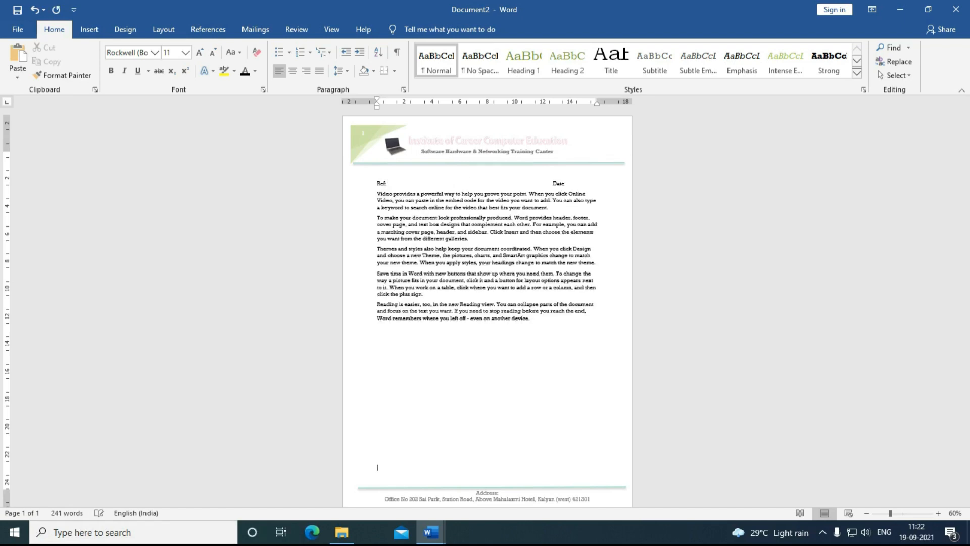
key(Return)
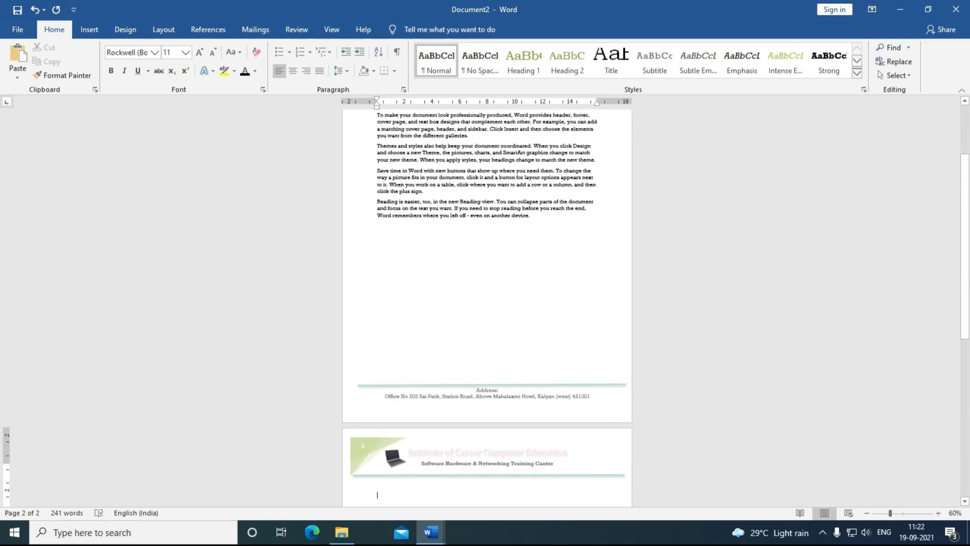
text(Ref : Date)
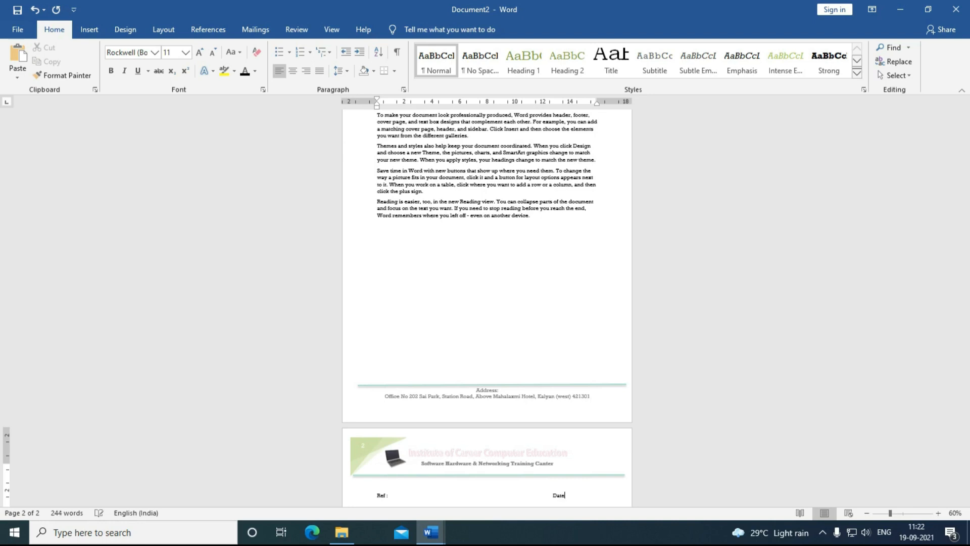
text(:)
key(Return)
text(=)
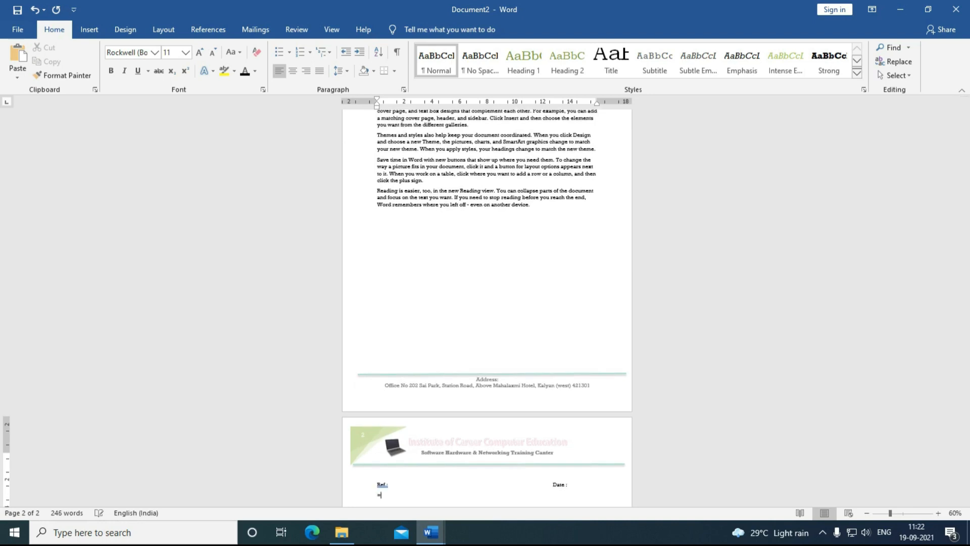
text(rand())
key(Return)
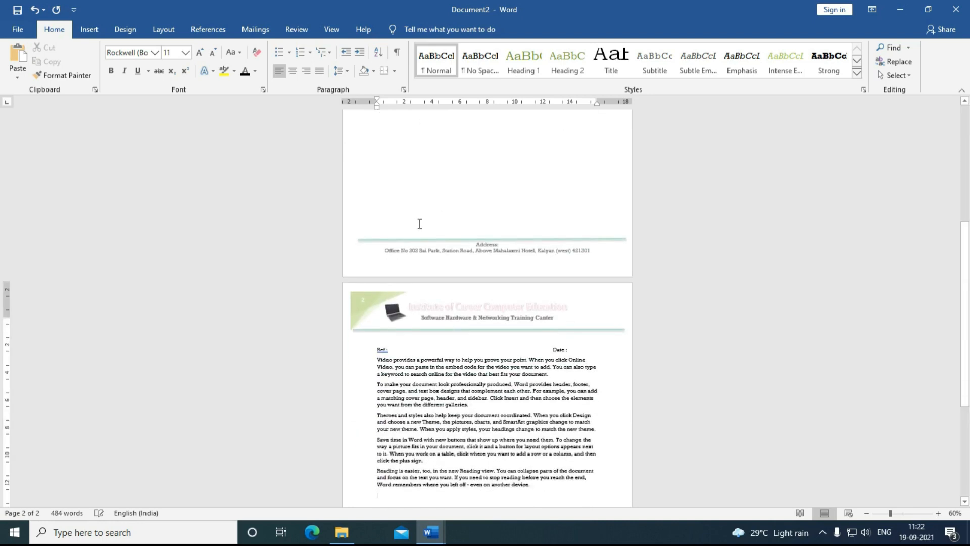
Step: Show the Insert commands, zoom to about 98% and scroll back to the top of page 1
scroll(436, 378, down, 2)
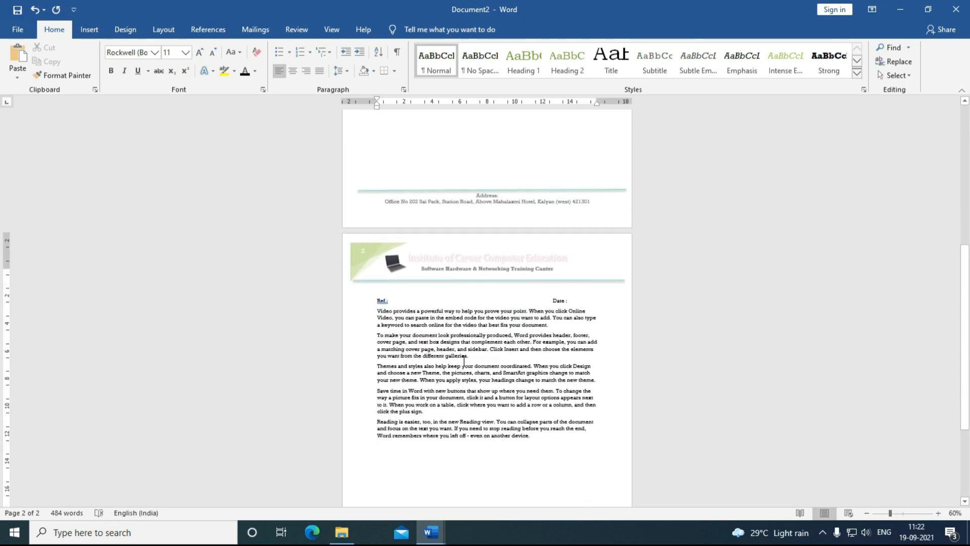
click(89, 30)
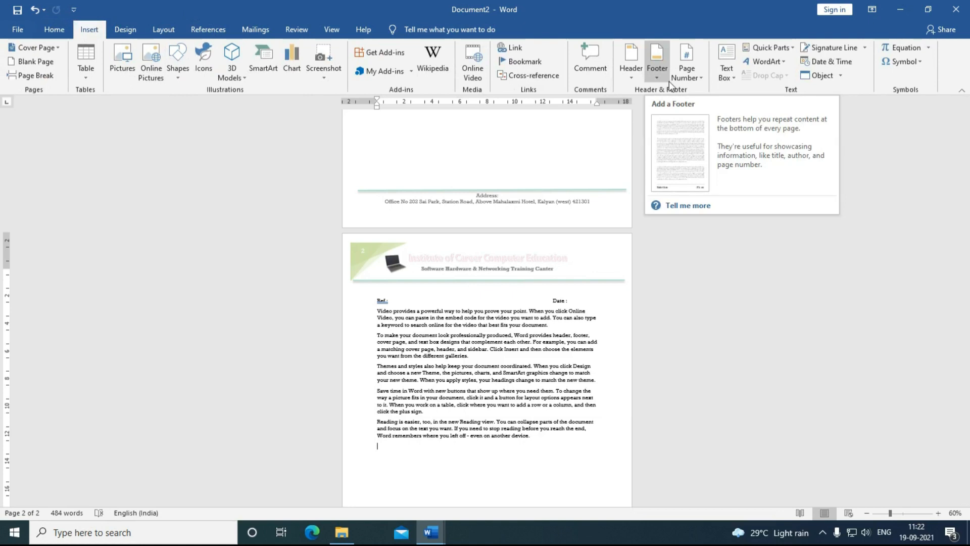
scroll(493, 319, up, 3)
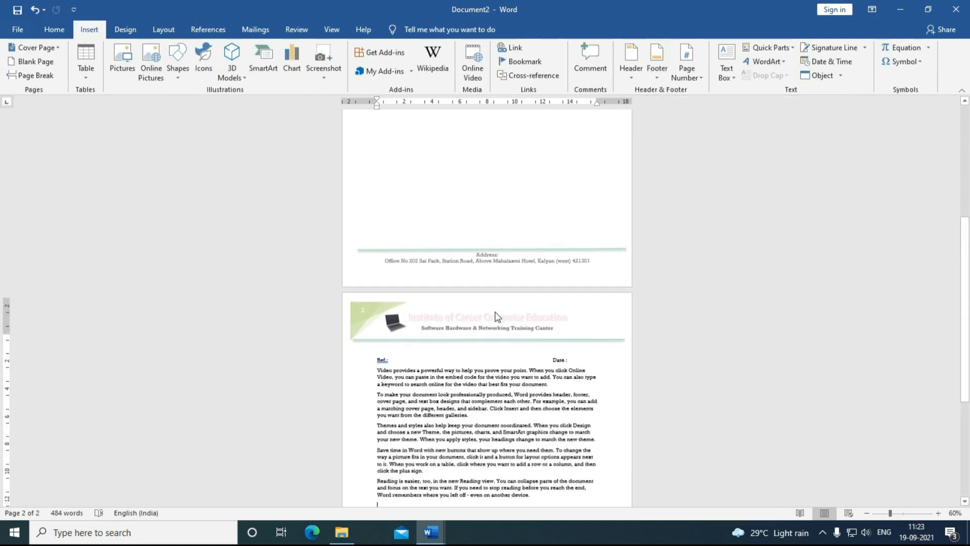
drag(891, 514, 903, 515)
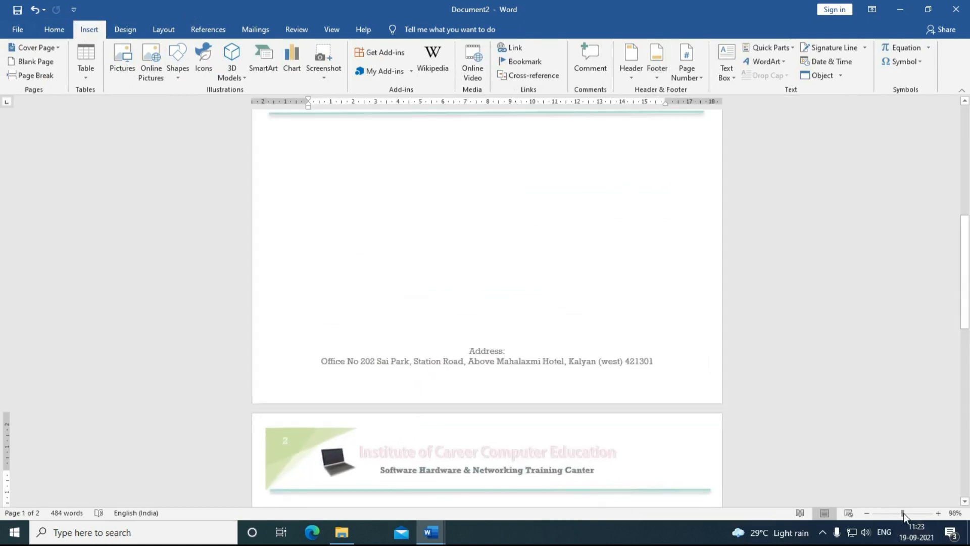
scroll(574, 350, up, 3)
scroll(575, 350, up, 8)
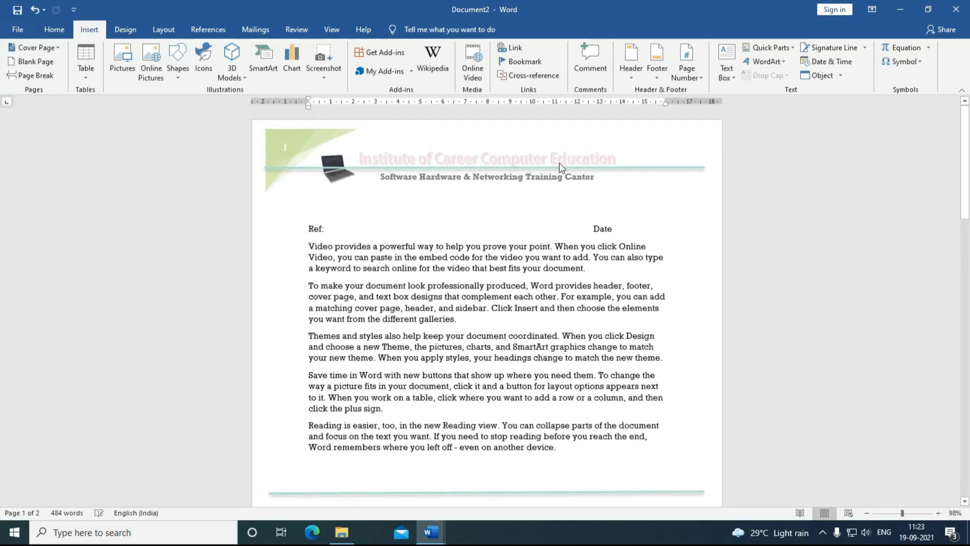
Step: Enter header editing and browse the Top of Page number options without choosing one
double_click(512, 163)
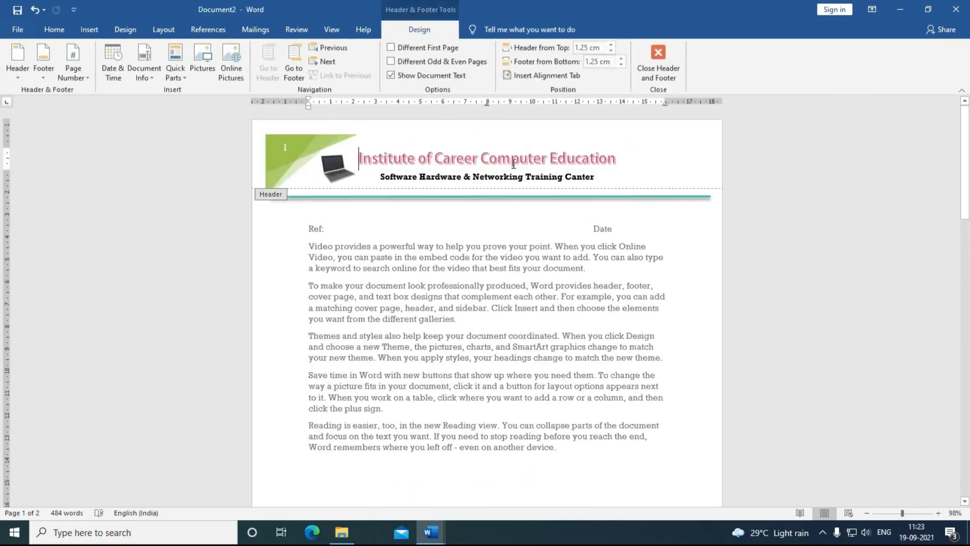
click(77, 79)
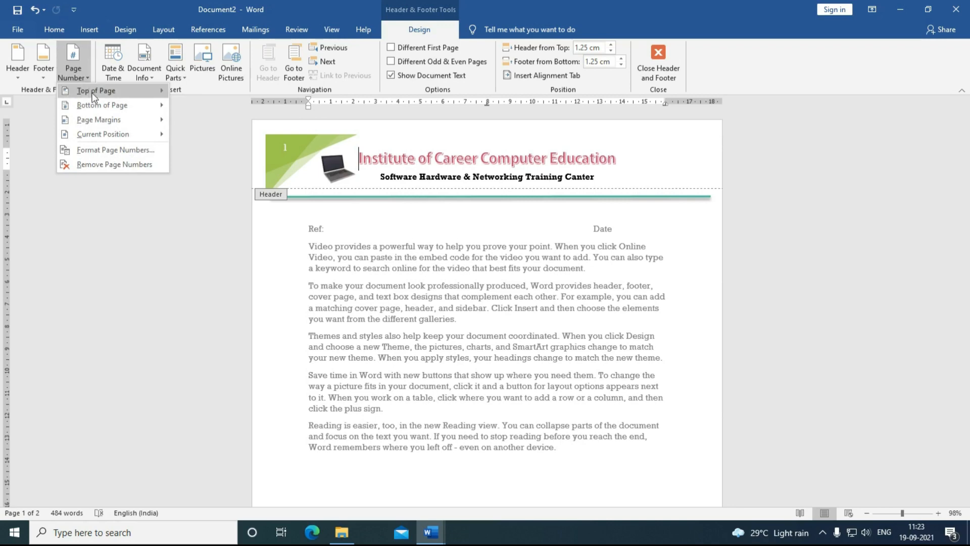
mouse_move(107, 95)
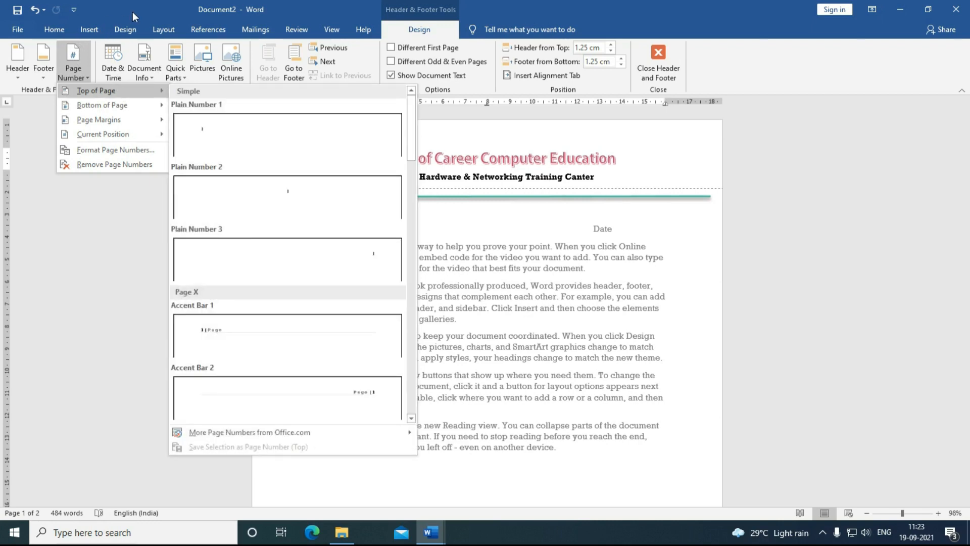
click(73, 246)
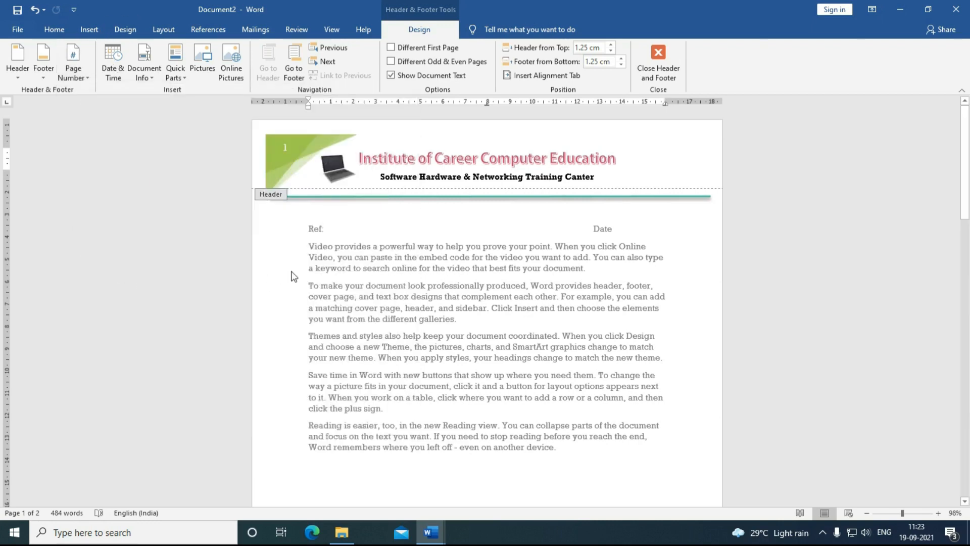
scroll(420, 359, down, 6)
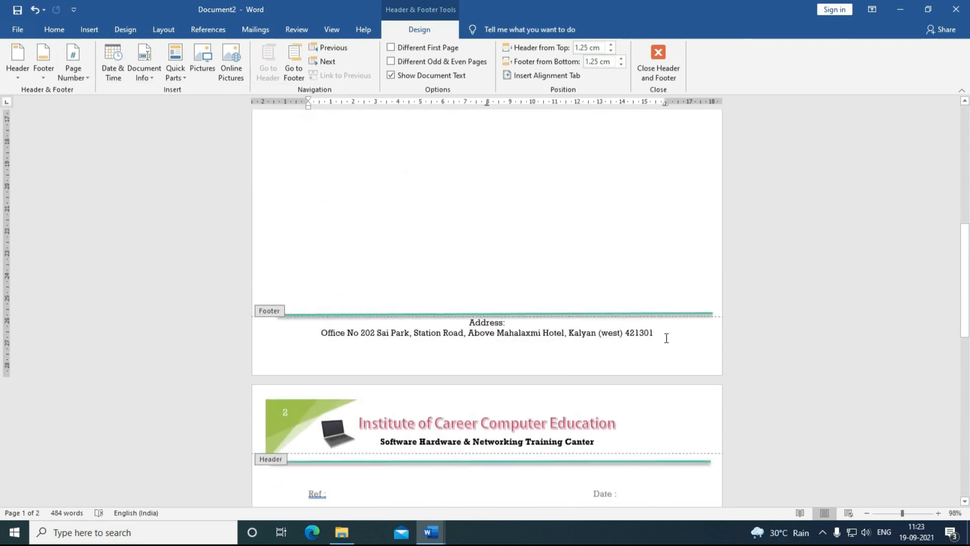
click(665, 336)
click(105, 70)
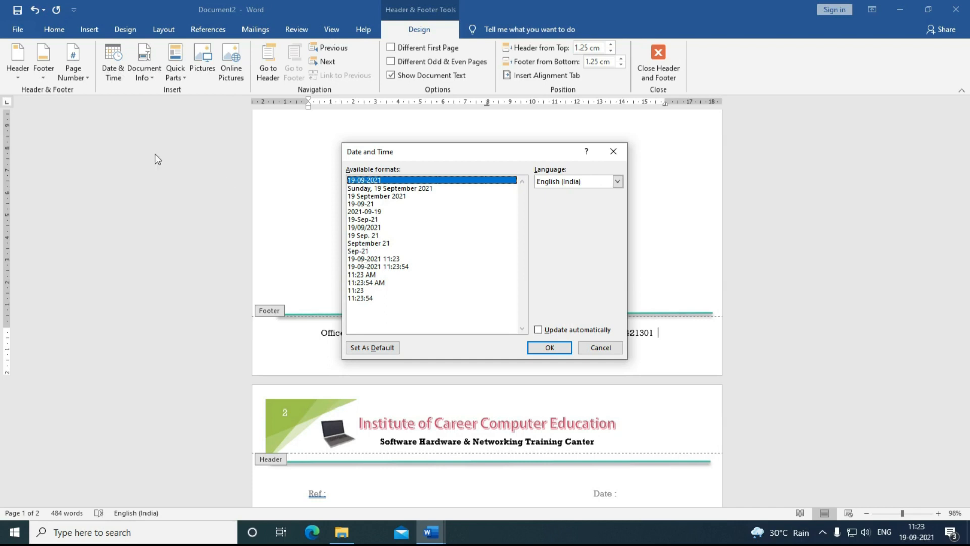
click(354, 228)
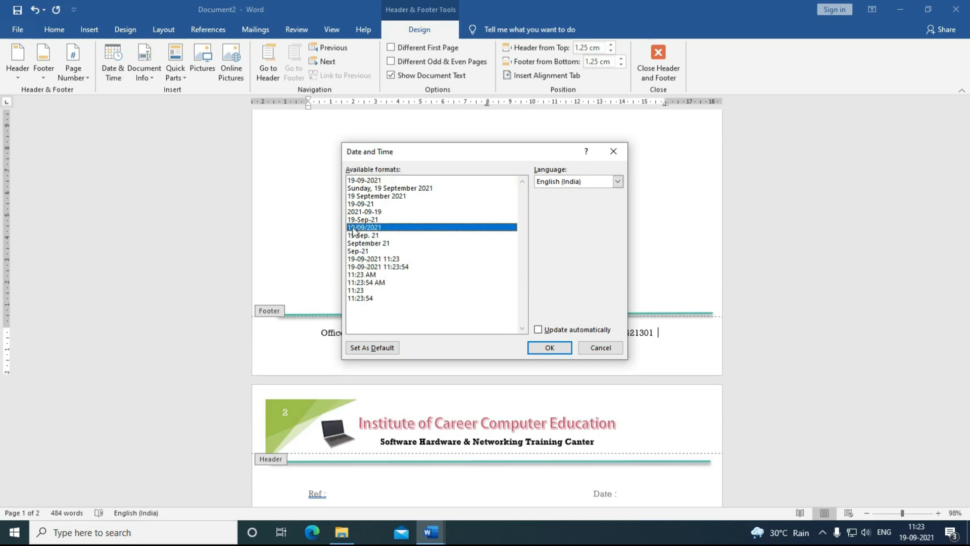
click(538, 329)
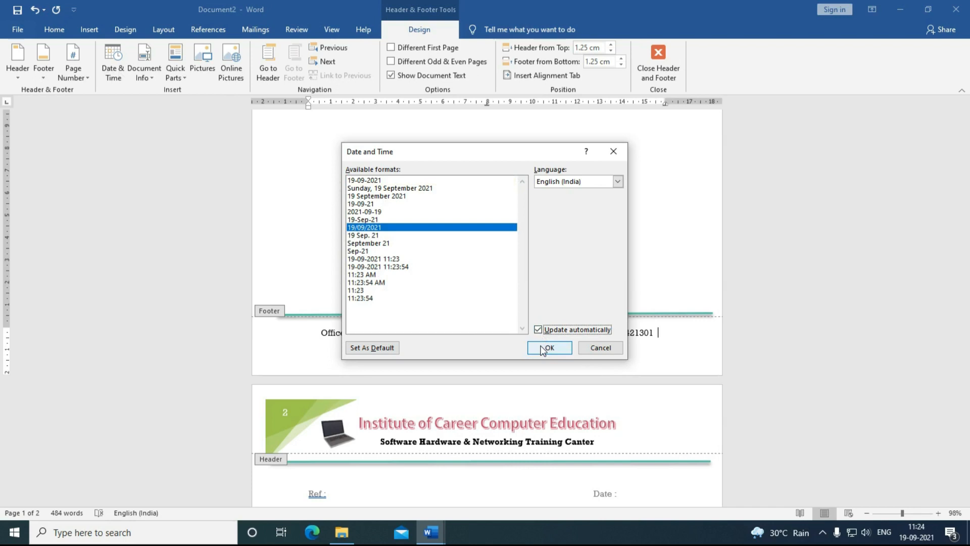
click(548, 347)
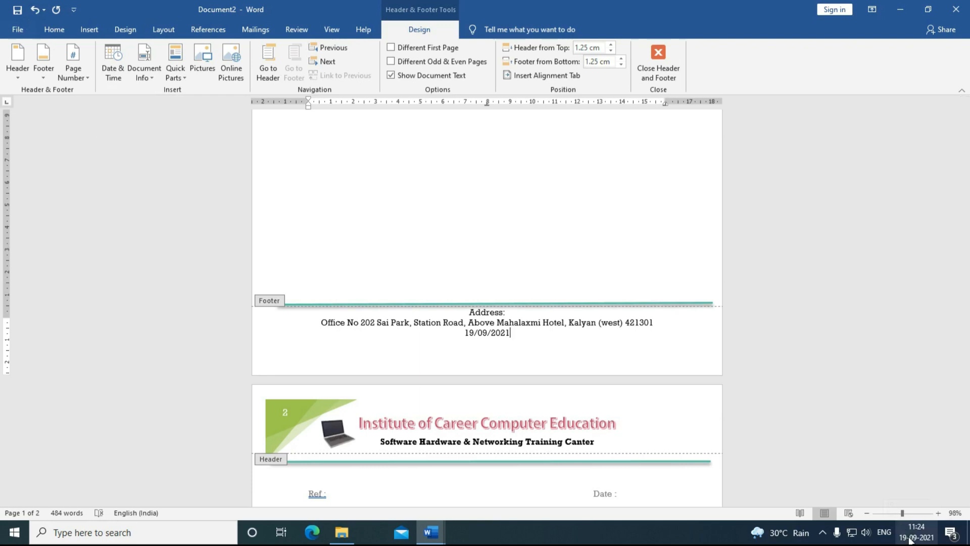
mouse_move(908, 540)
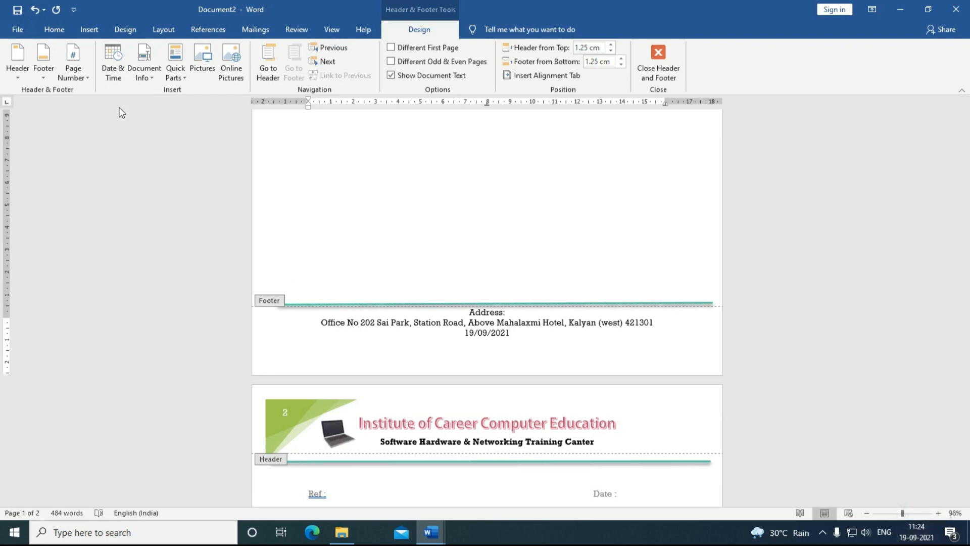
drag(511, 334, 435, 340)
Step: Delete the footer's date line, browse Document Info and Quick Parts, then move to the page 1 header
key(BackSpace)
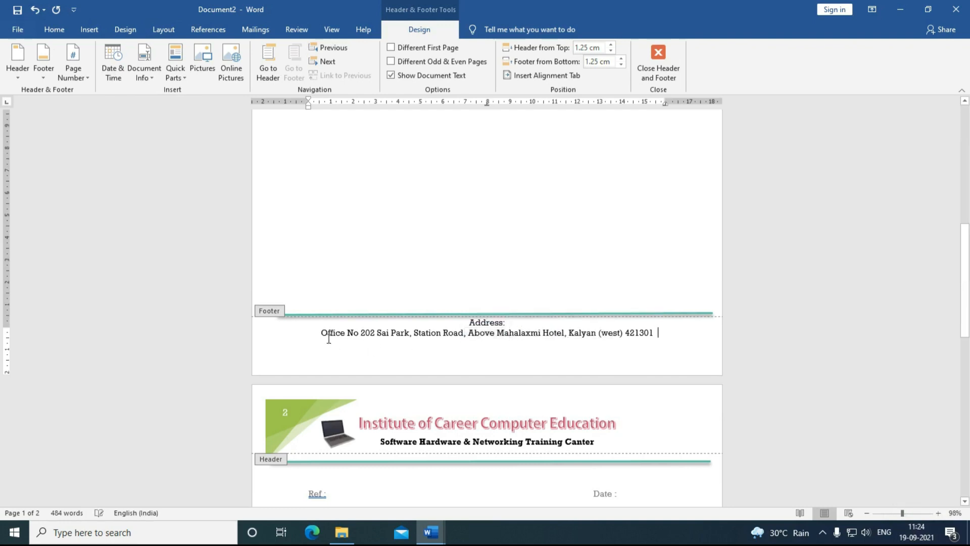
click(153, 77)
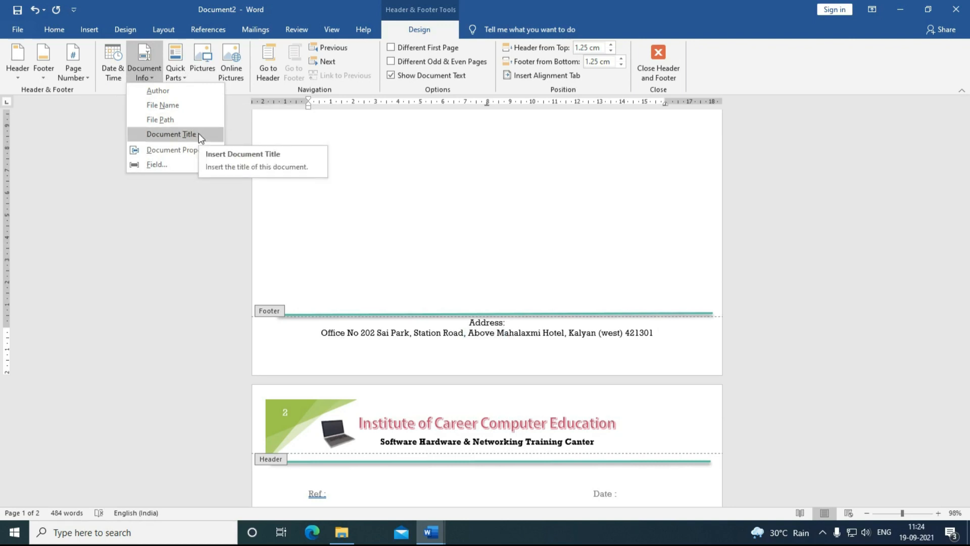
click(187, 77)
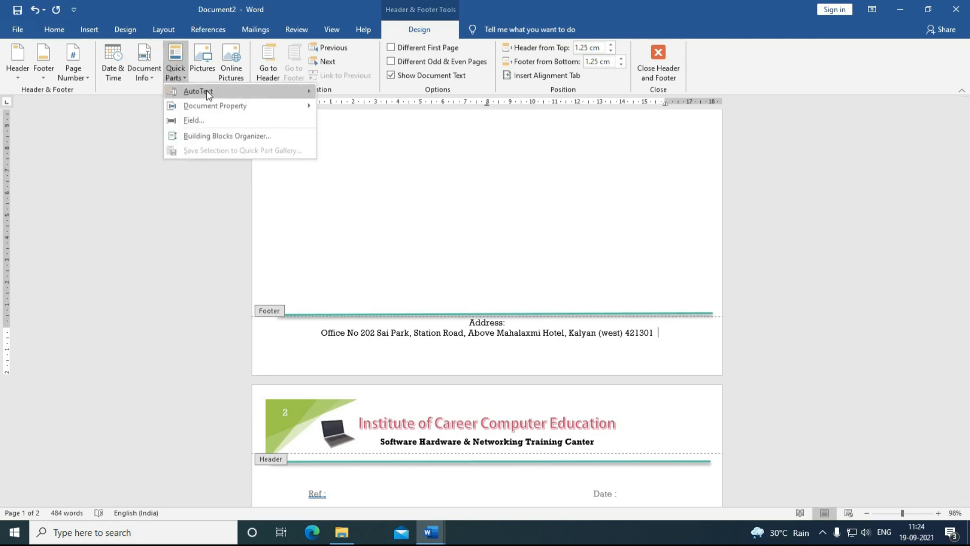
click(127, 234)
scroll(182, 169, up, 2)
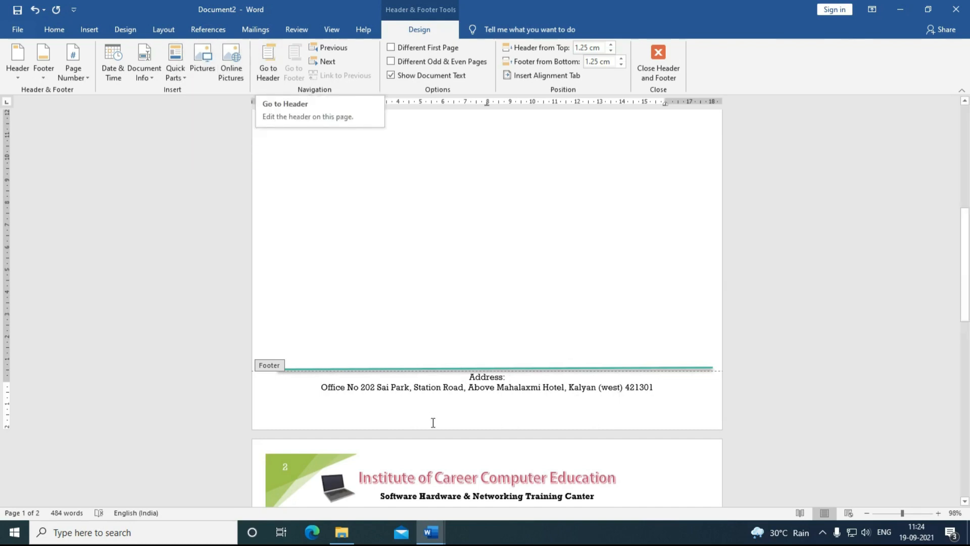
click(262, 66)
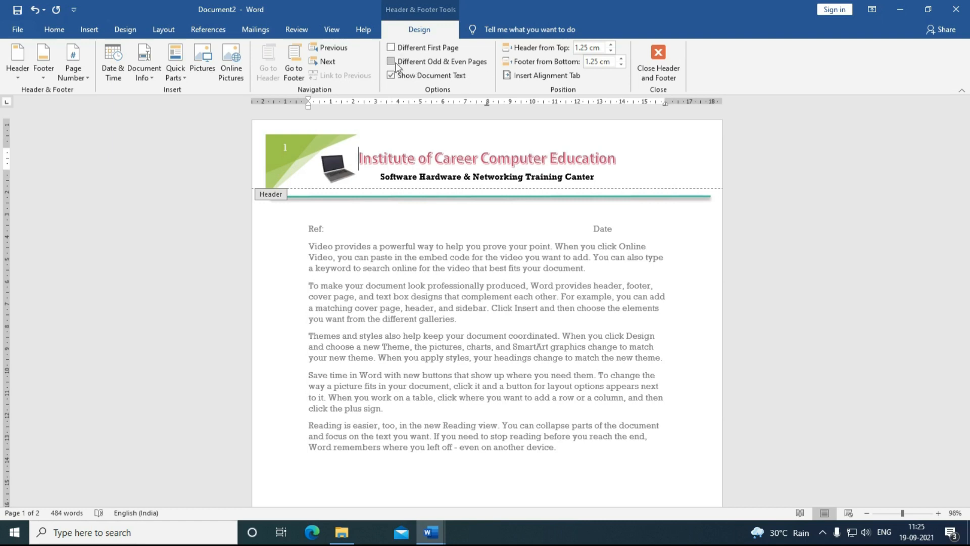
Step: Toggle Different First Page on and off so page 1 keeps the shared letterhead header
click(390, 47)
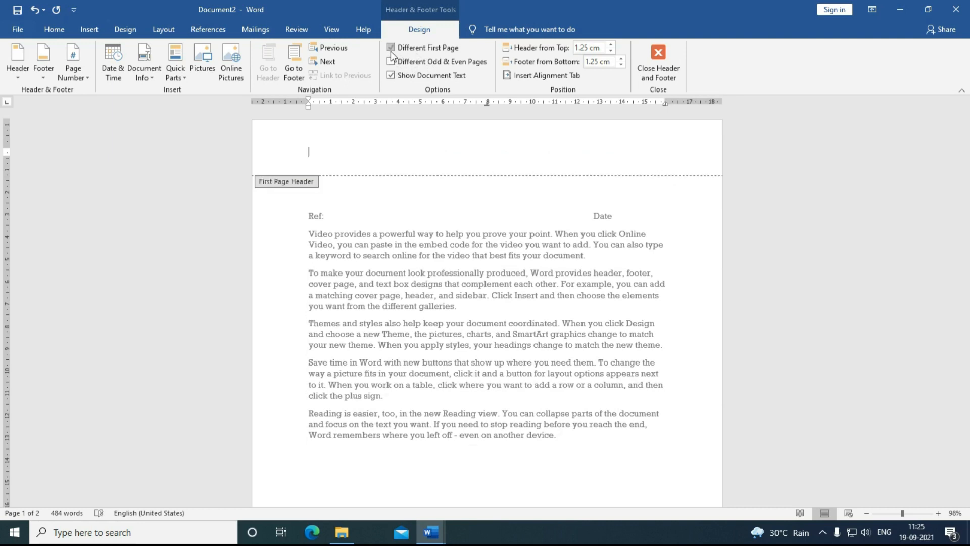
click(392, 48)
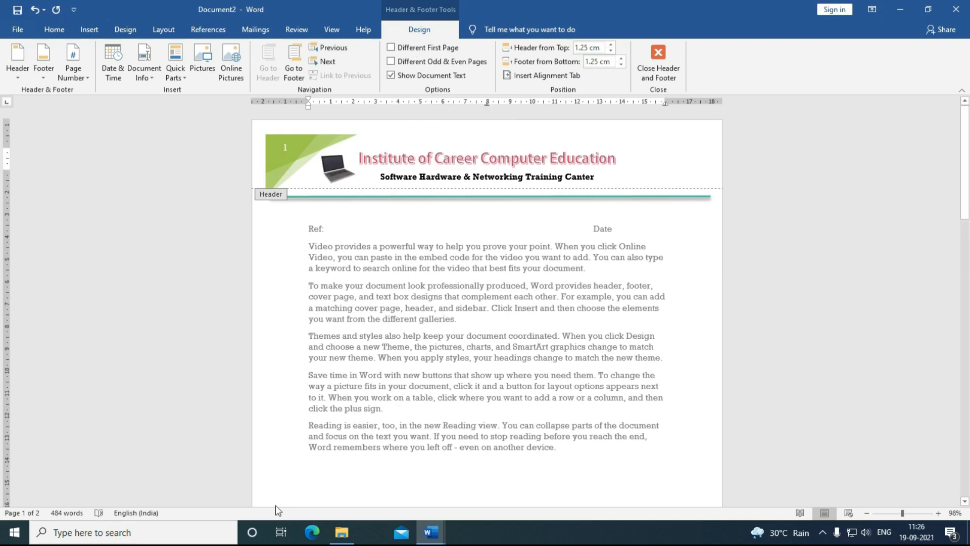
Step: Close header and footer editing, scroll through both letterhead pages and back, and show Insert commands
click(667, 77)
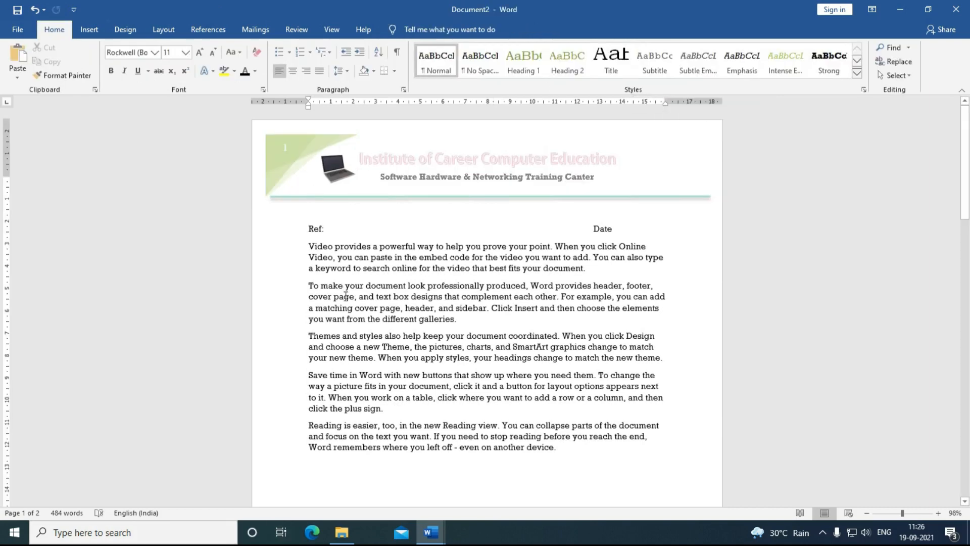
scroll(458, 236, down, 2)
scroll(459, 237, down, 10)
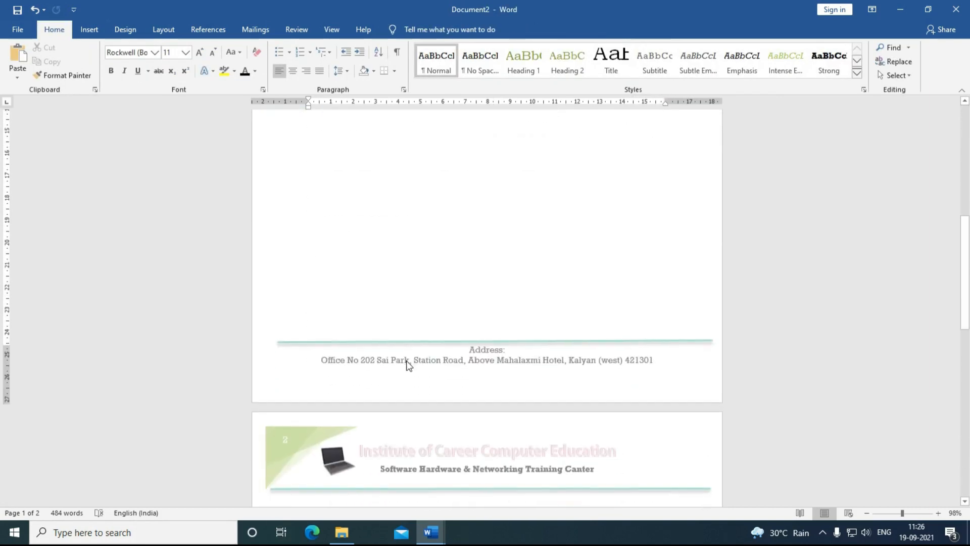
scroll(406, 360, down, 10)
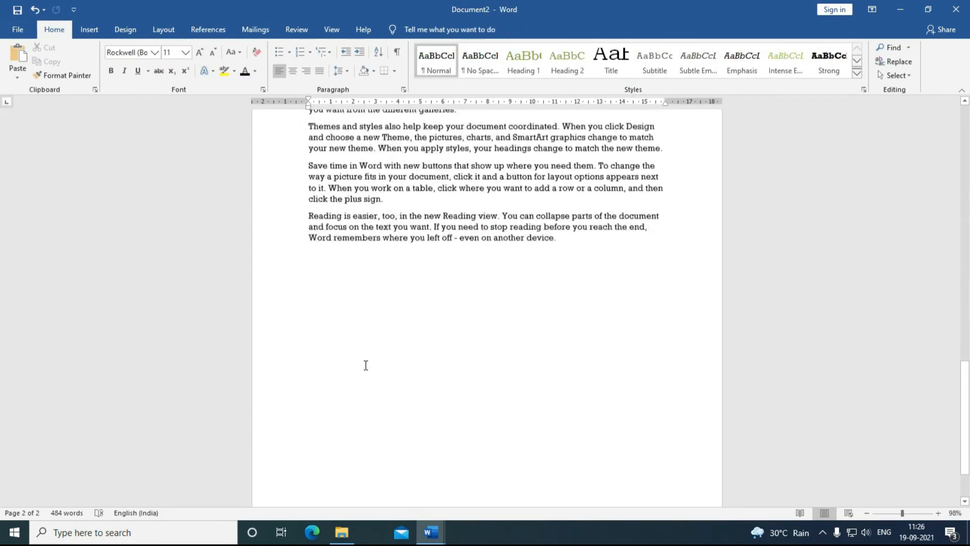
scroll(442, 376, up, 10)
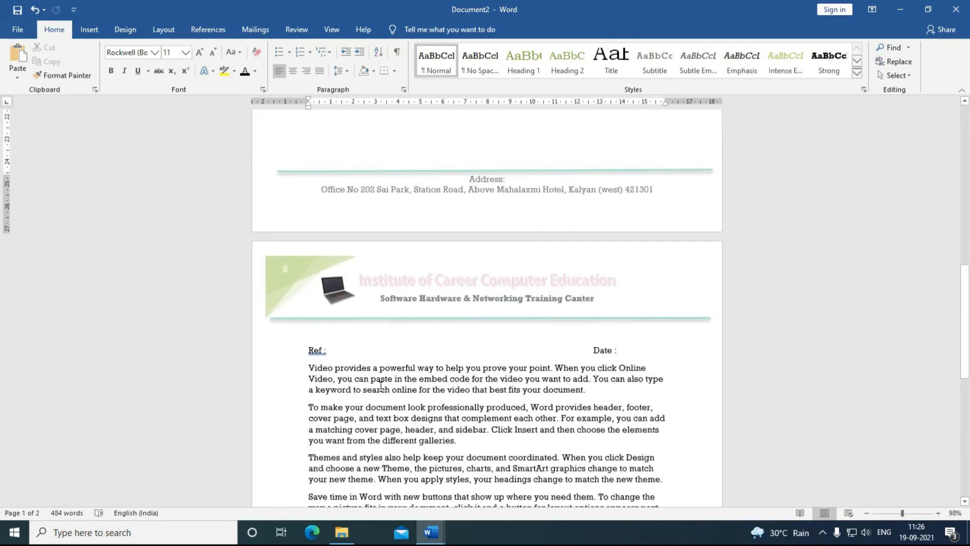
scroll(380, 389, up, 3)
scroll(380, 390, up, 11)
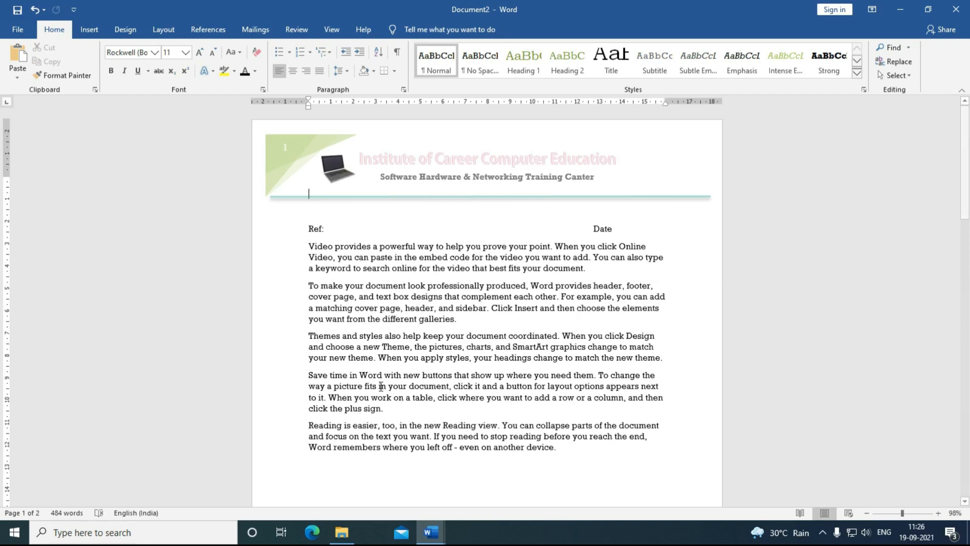
click(85, 31)
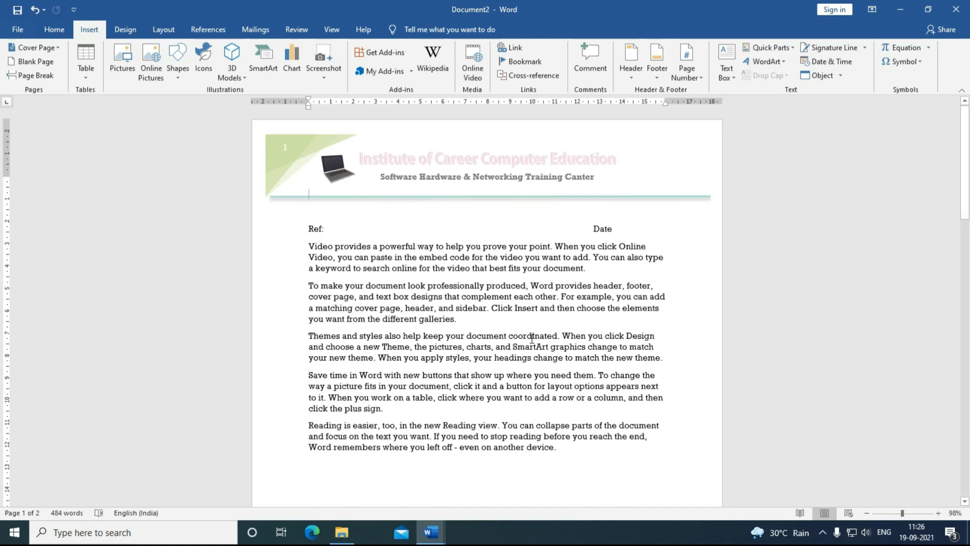
Step: Add a centred page number to the footer and return to the body text
click(697, 79)
mouse_move(703, 90)
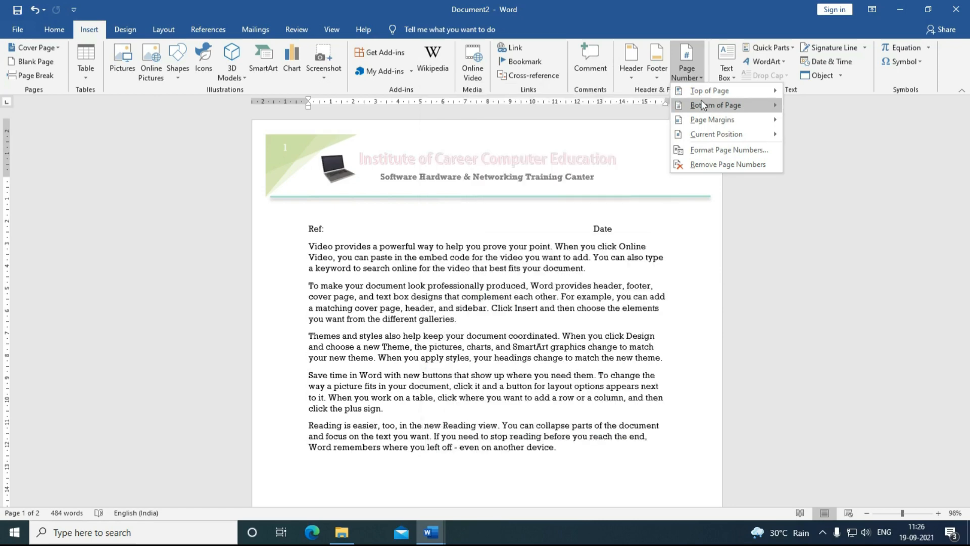
click(564, 209)
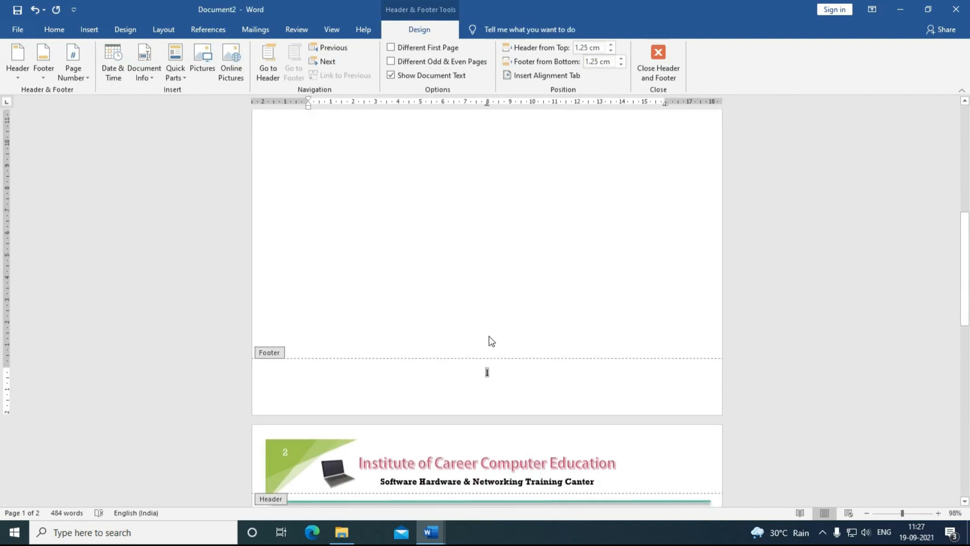
click(657, 58)
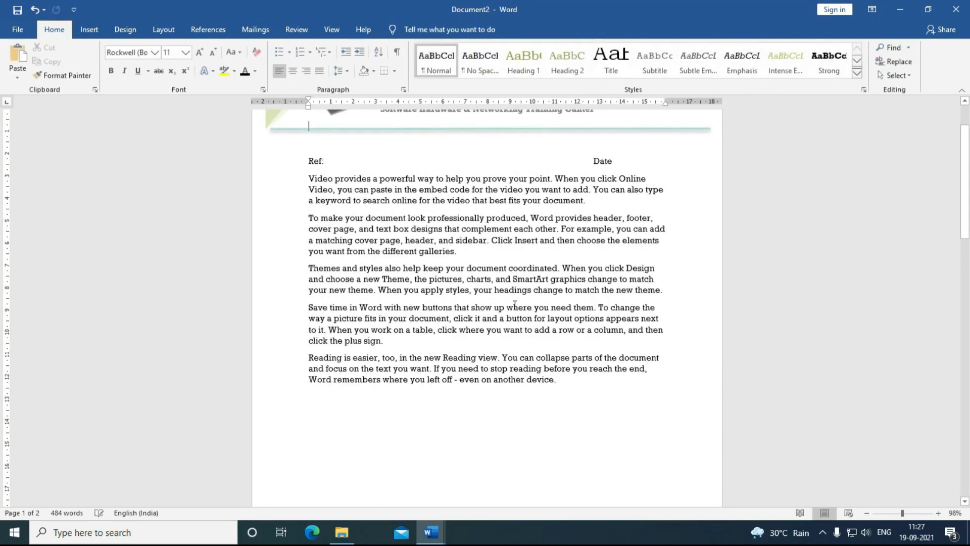
Step: Add blank lines below the last paragraph on page 2 until a new page 3 appears
scroll(515, 305, down, 3)
scroll(515, 305, down, 12)
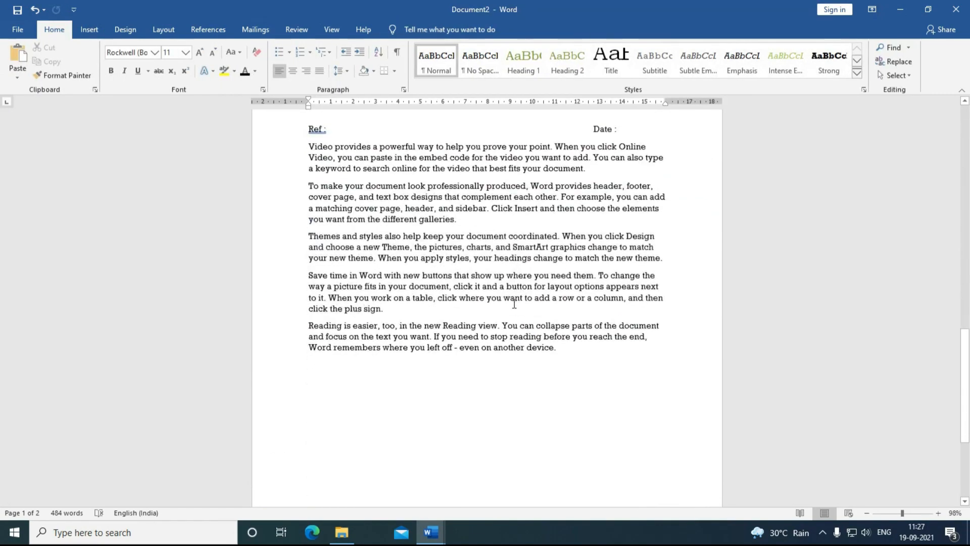
scroll(517, 339, down, 1)
click(521, 434)
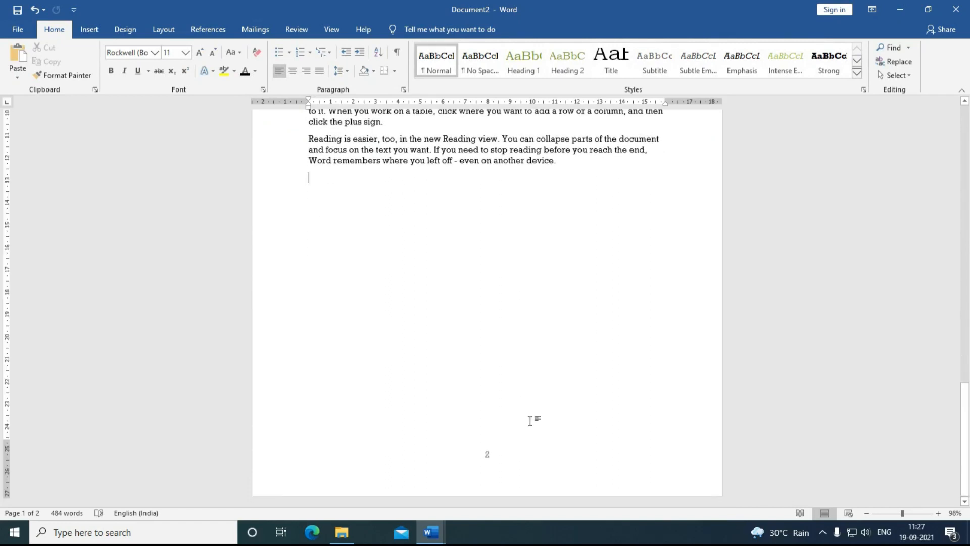
key(Return)
key(Return)
key(Return)
key(Return)
key(Return)
key(Return)
key(Return)
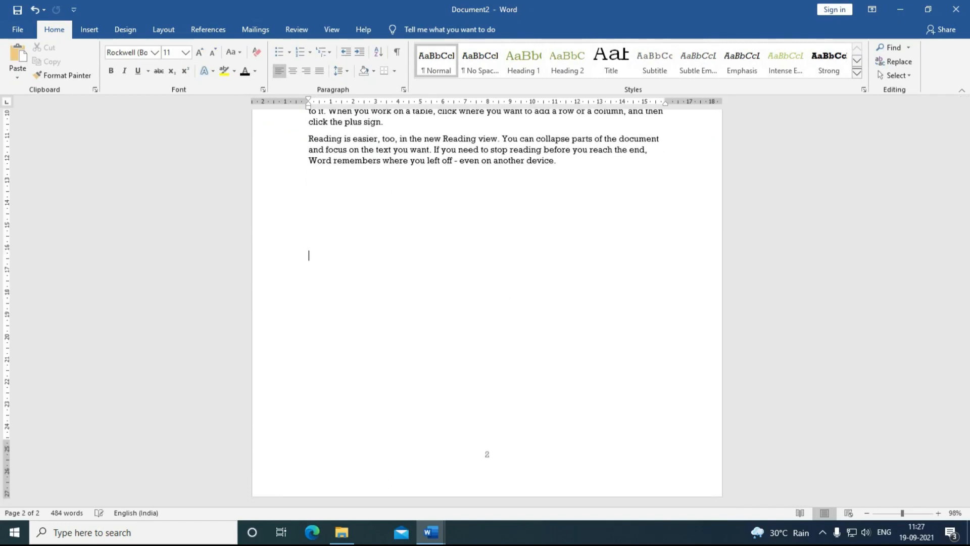
key(Return)
key(Return)
key(Return)
key(Return)
key(Return)
key(Return)
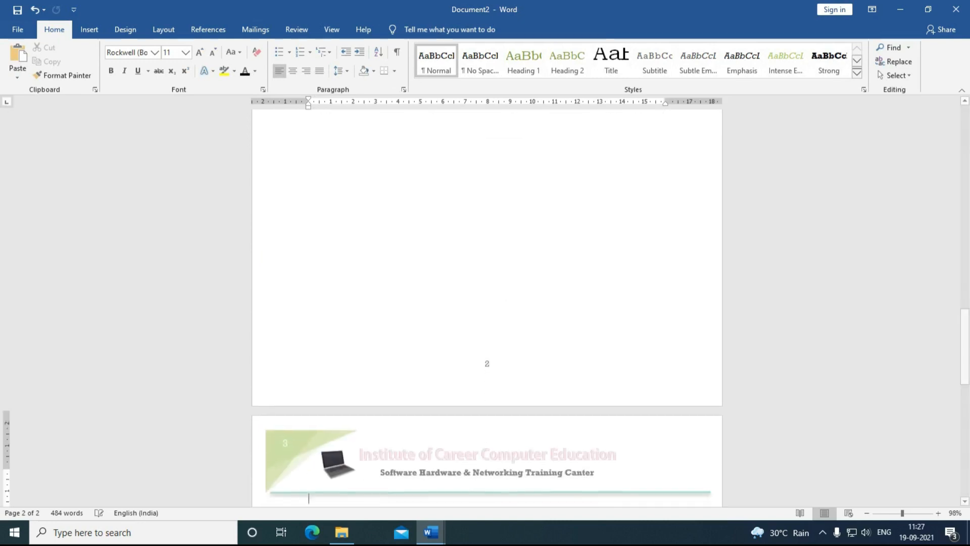
key(Return)
key(Return)
key(Return)
key(Return)
key(Return)
key(Return)
key(Return)
key(Return)
key(Return)
key(Return)
key(Return)
key(Return)
key(Return)
key(Return)
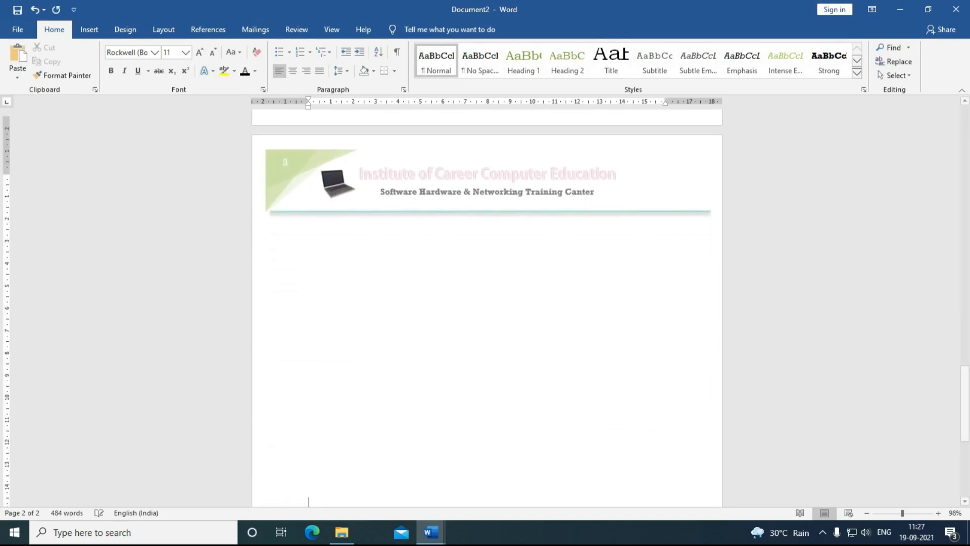
key(Return)
key(Return)
key(Return)
key(Return)
key(Return)
key(Return)
key(Return)
key(Return)
key(Return)
key(Return)
key(Return)
key(Return)
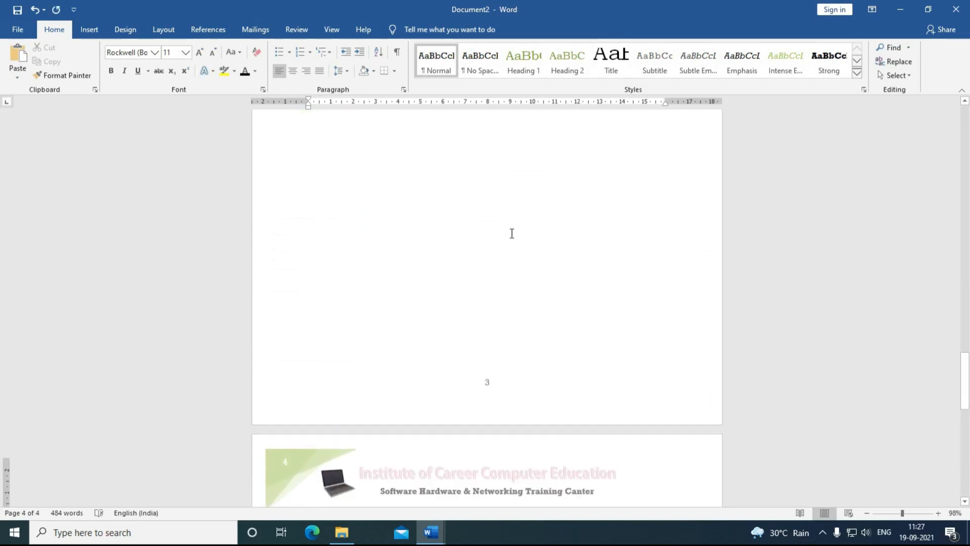
Step: Format page numbers in the 1, 2, 3 style with numbering set to start at 3
click(91, 31)
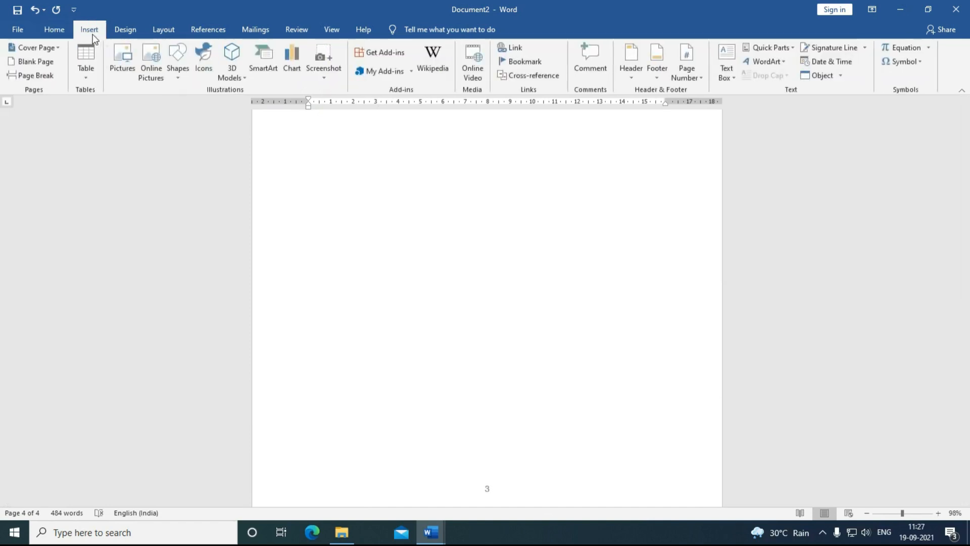
click(682, 75)
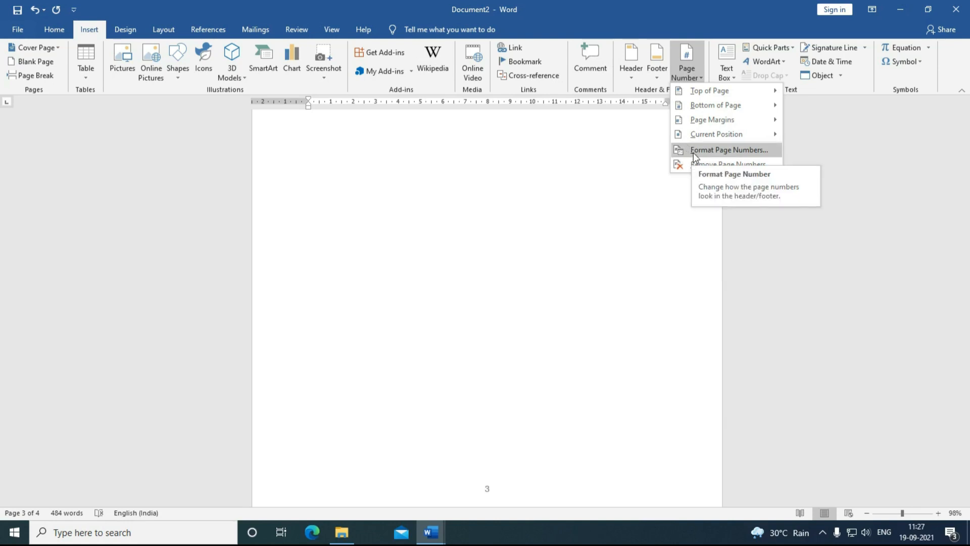
click(693, 152)
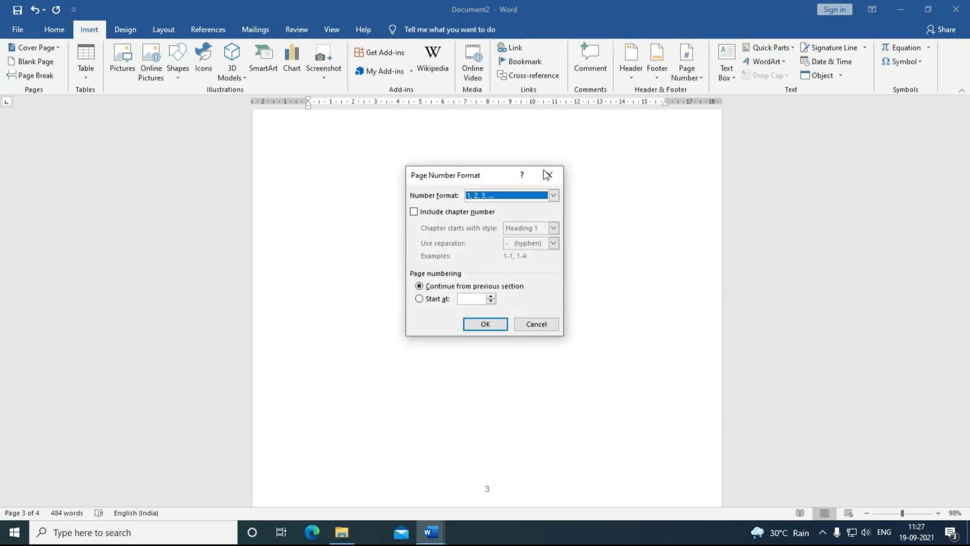
click(515, 196)
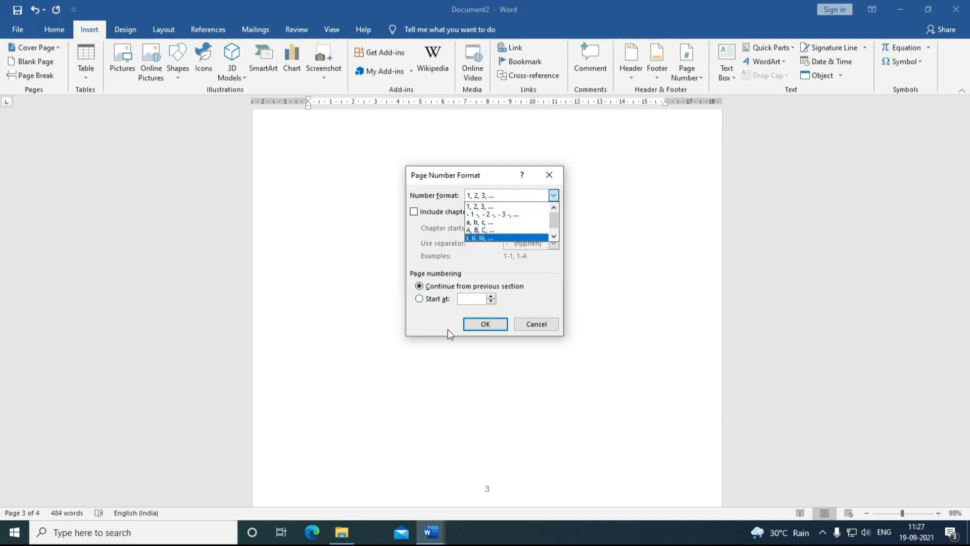
click(427, 322)
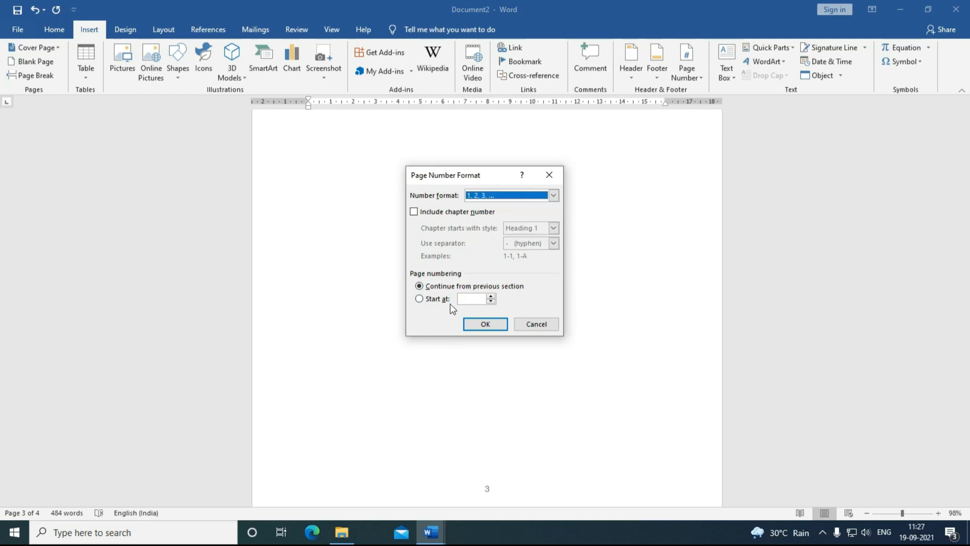
click(491, 297)
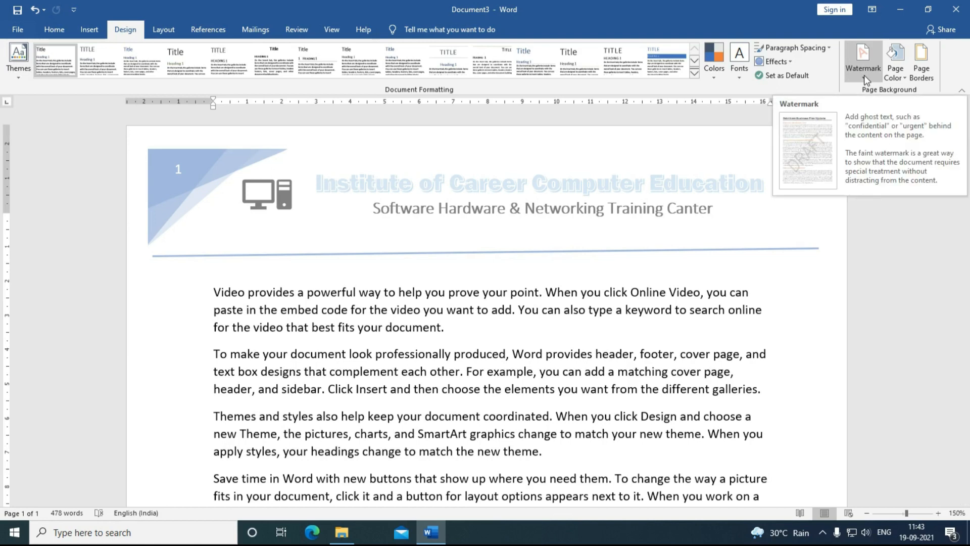
Step: Scroll through Document3's sample paragraphs beneath the numbered institute header
scroll(889, 272, down, 3)
scroll(889, 272, down, 2)
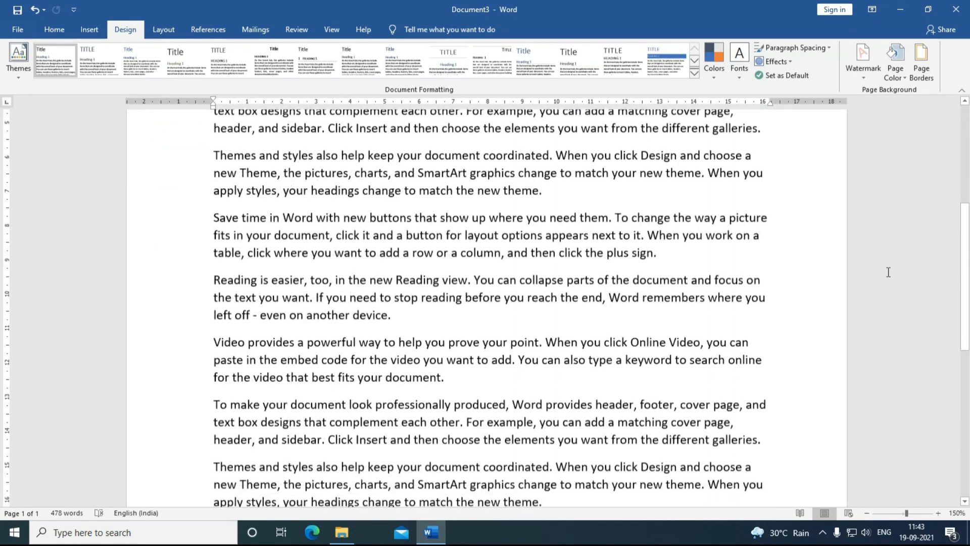
scroll(880, 274, down, 2)
scroll(871, 277, up, 2)
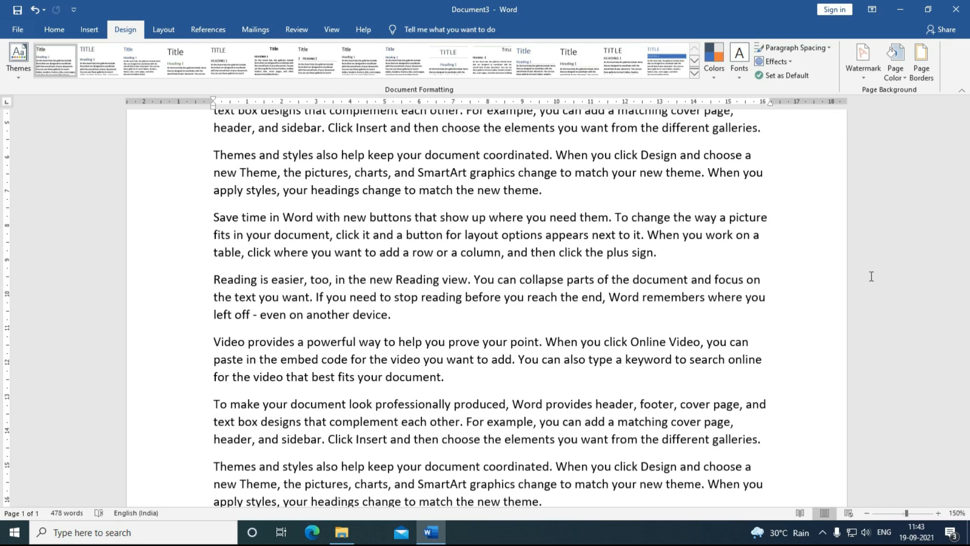
Step: Apply the DO NOT COPY 1 diagonal watermark, then open the Custom Watermark settings
click(860, 75)
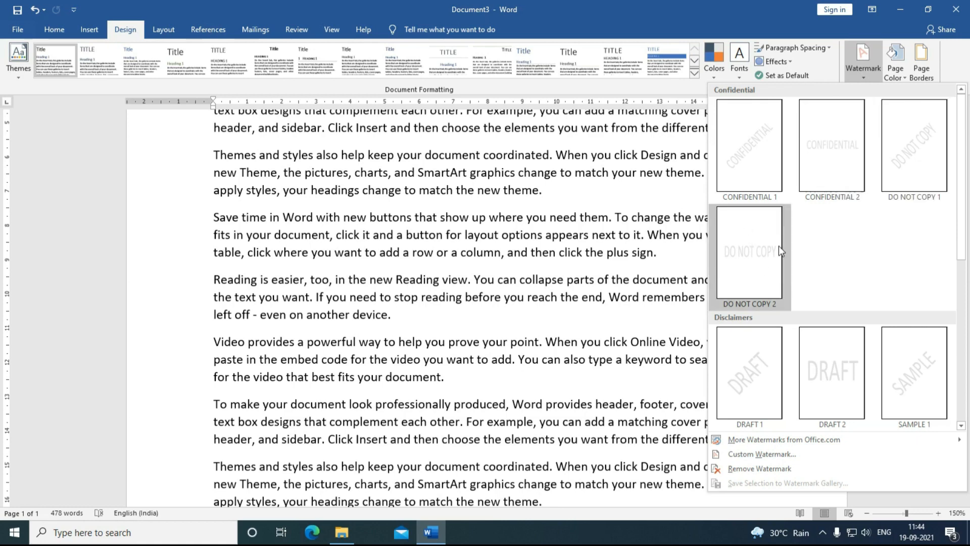
click(903, 157)
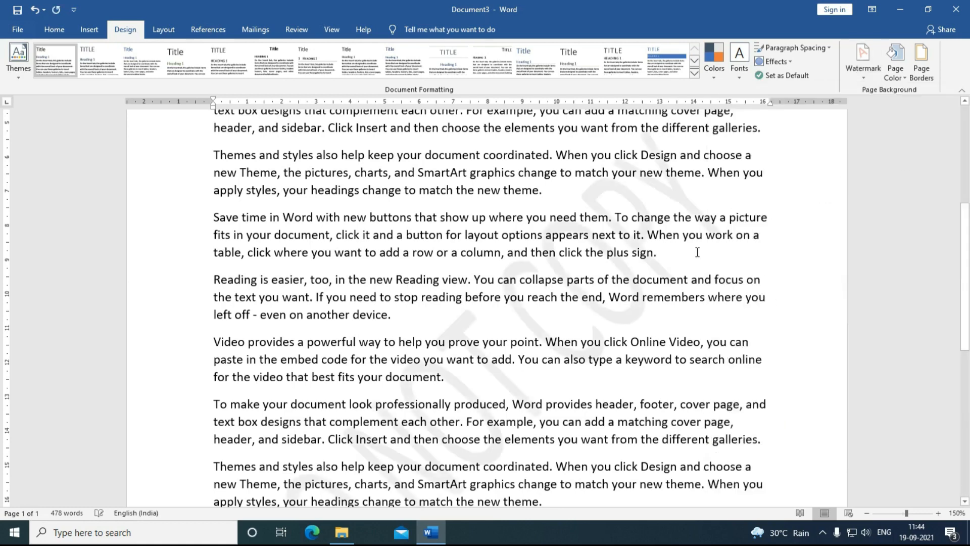
scroll(477, 326, down, 3)
scroll(485, 298, up, 3)
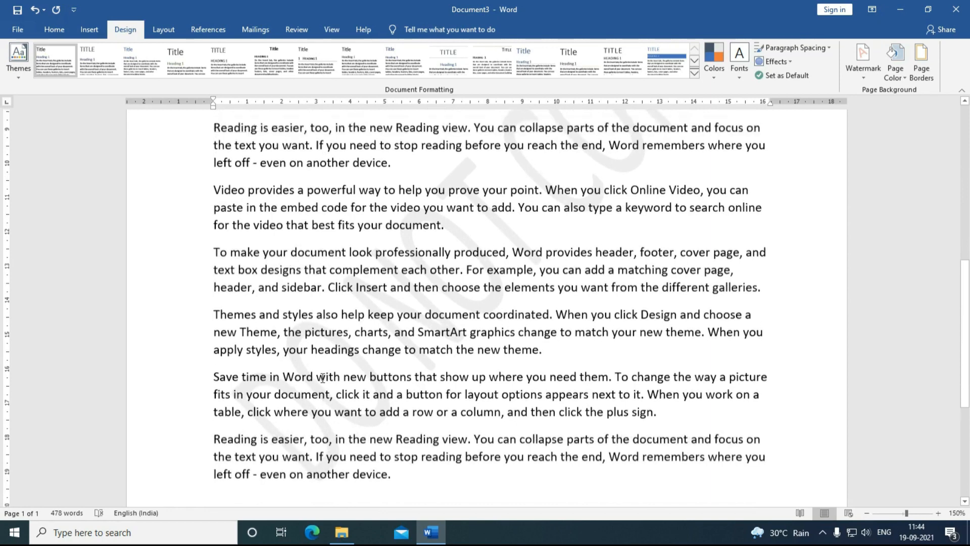
scroll(586, 224, down, 1)
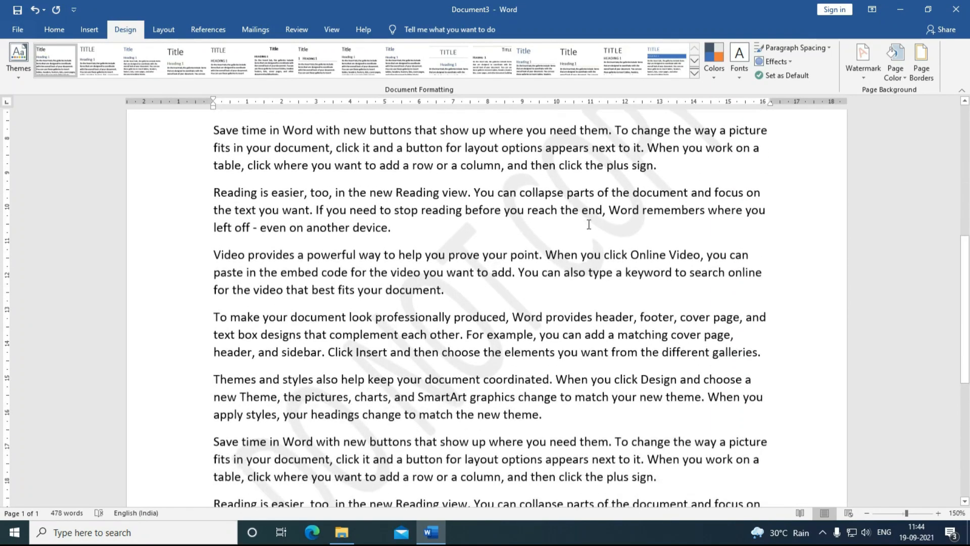
click(862, 76)
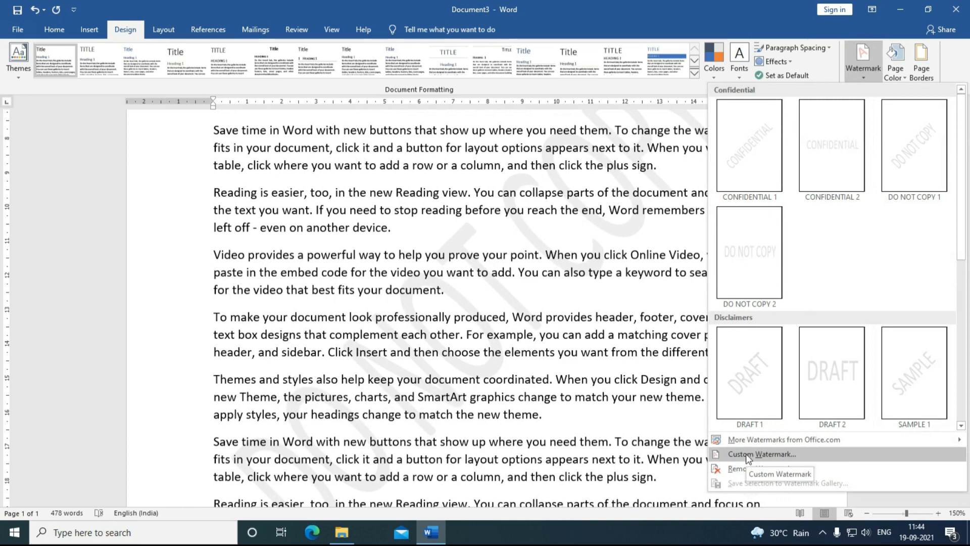
click(746, 454)
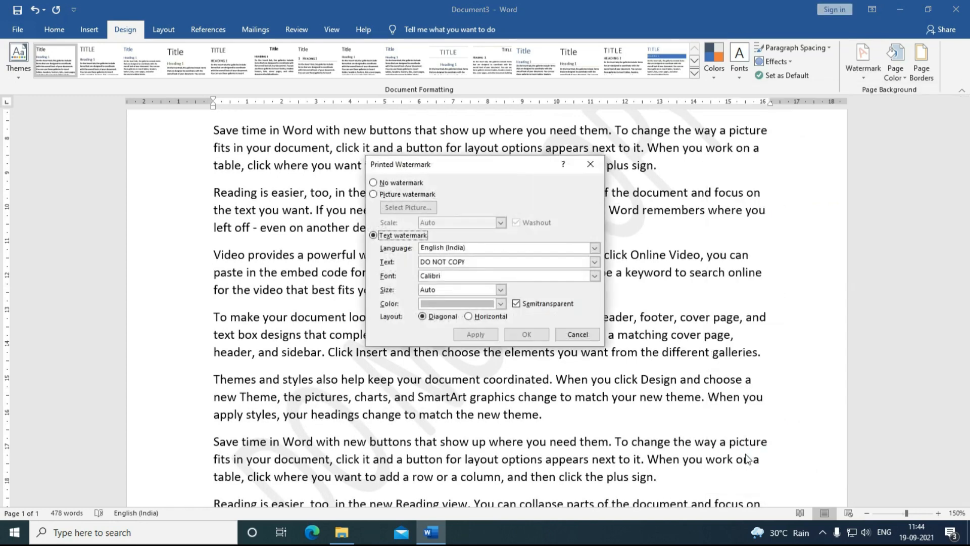
Step: Set the watermark colour to Automatic and apply it
drag(482, 168, 740, 131)
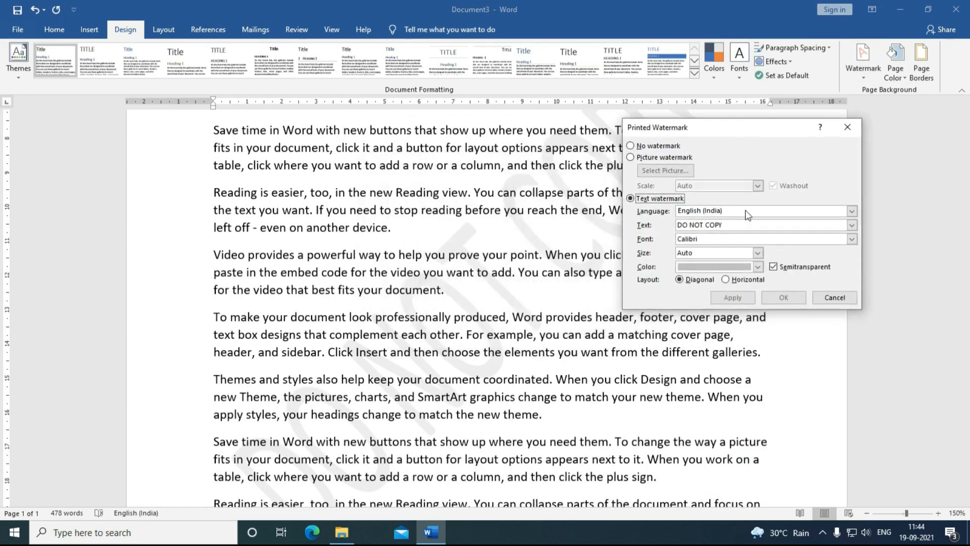
click(758, 266)
click(690, 281)
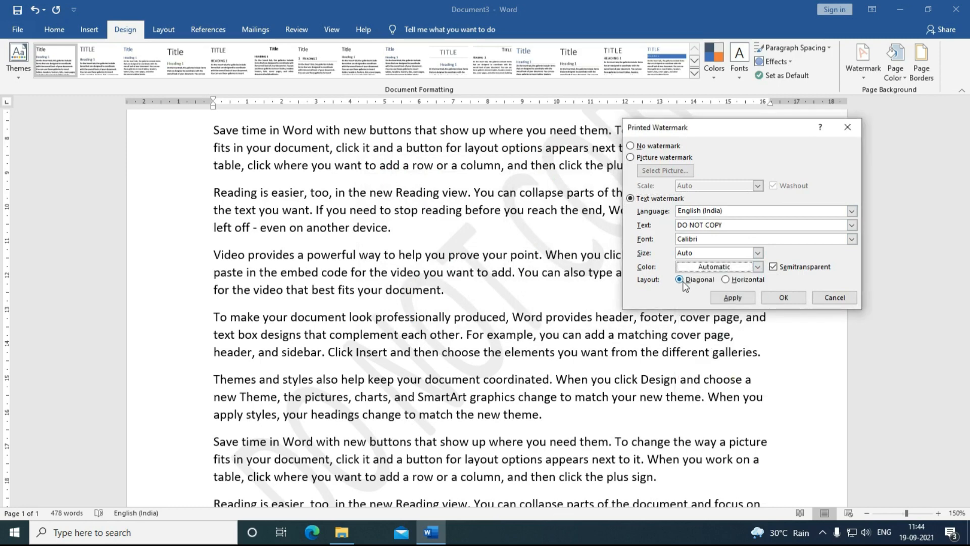
click(737, 298)
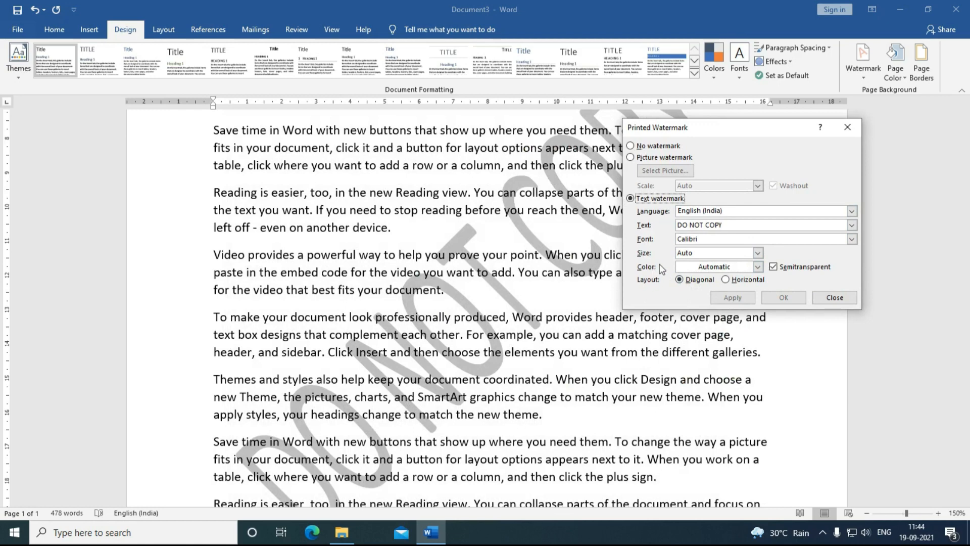
Step: Replace the watermark text with 'Career', apply it, and close the settings
drag(734, 225, 679, 226)
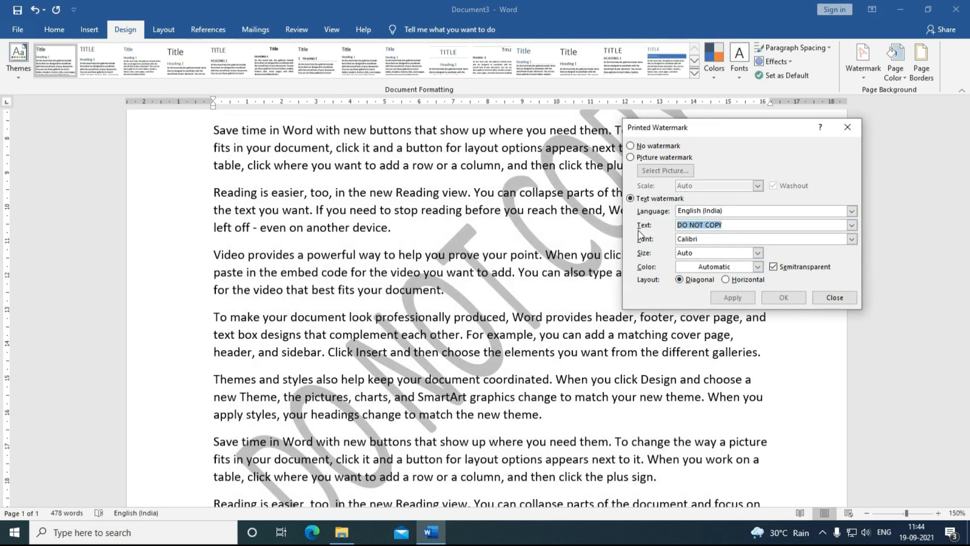
text(Career)
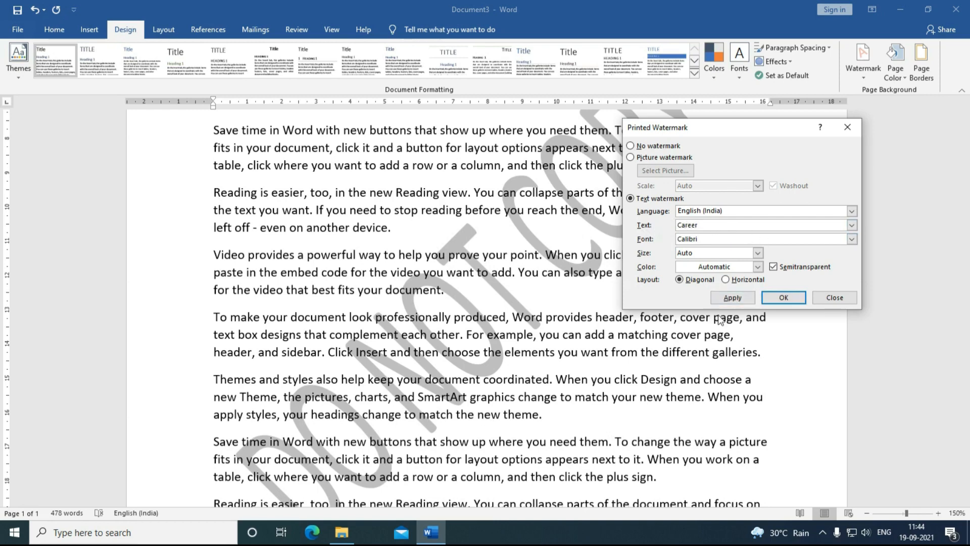
click(741, 297)
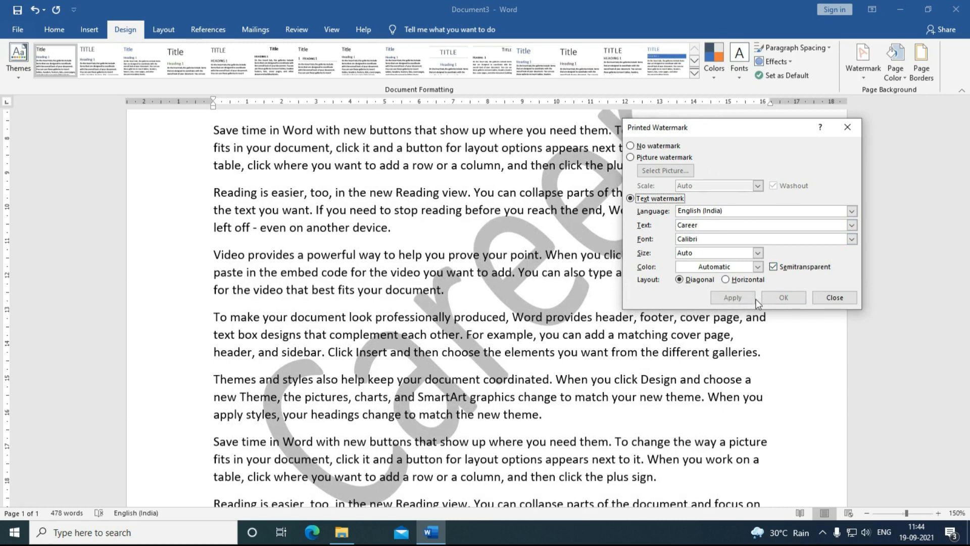
click(834, 297)
Step: Insert a page break and paste the sample paragraphs onto a second page
scroll(574, 316, down, 6)
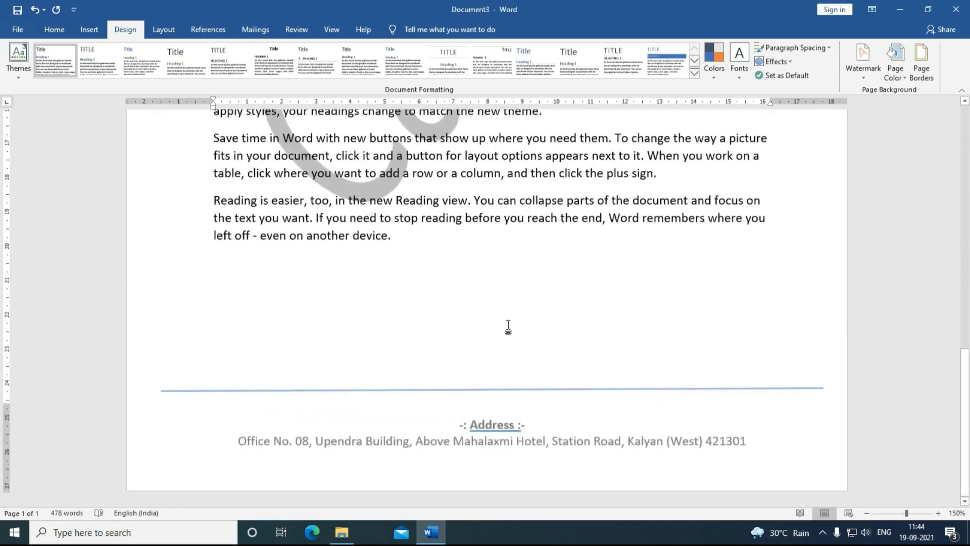
key(ctrl+Return)
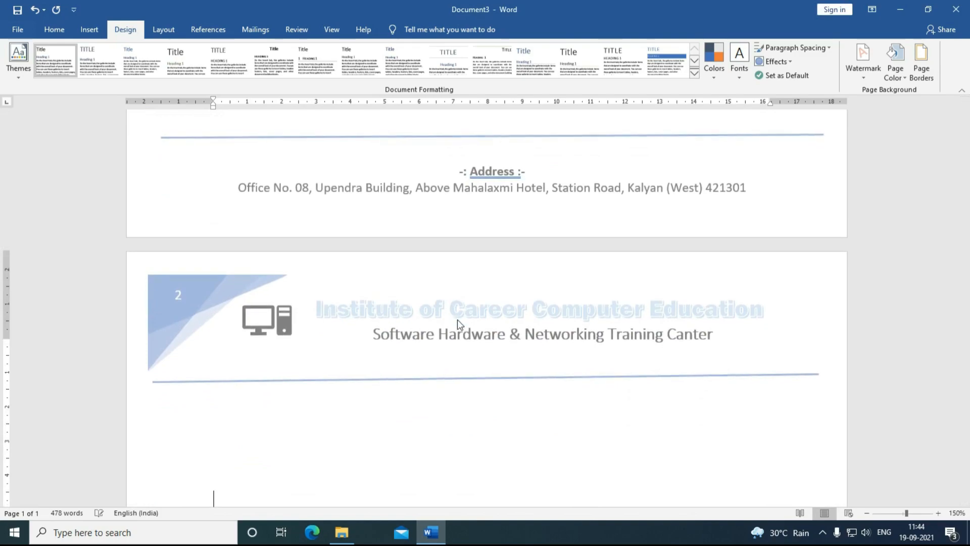
text(Video provides a powerful way to help you prove your point. When you click Online Video, you can paste in the embed code for the video you want to add. You can also type a keyword to search online for the video that best fits your document. To make your document look professionally produced, Word provides header, footer, cover page, and text box designs that complement each other. For example, you can add a matching cover page, header, and sidebar. Click Insert and then choose the elements you want from the different galleries. Themes and styles also help keep your document coordinated. When you click Design and choose a new Theme, the pictures, charts, and SmartArt graphics change to match your new theme. When you apply styles, your headings change to match the new theme. Save time in Word with new buttons that show up where you need them. To change the way a picture fits in your document, click it and a button for layout options appears next to it. When you work on a table, click where you want to add a row or a column, and then click the plus sign. Reading is easier, too, in the new Reading view. You can collapse parts of the document and focus on the text you want. If you need to stop reading before you reach the end, Word remembers where you left off - even on another device.)
scroll(458, 319, up, 7)
scroll(459, 319, up, 10)
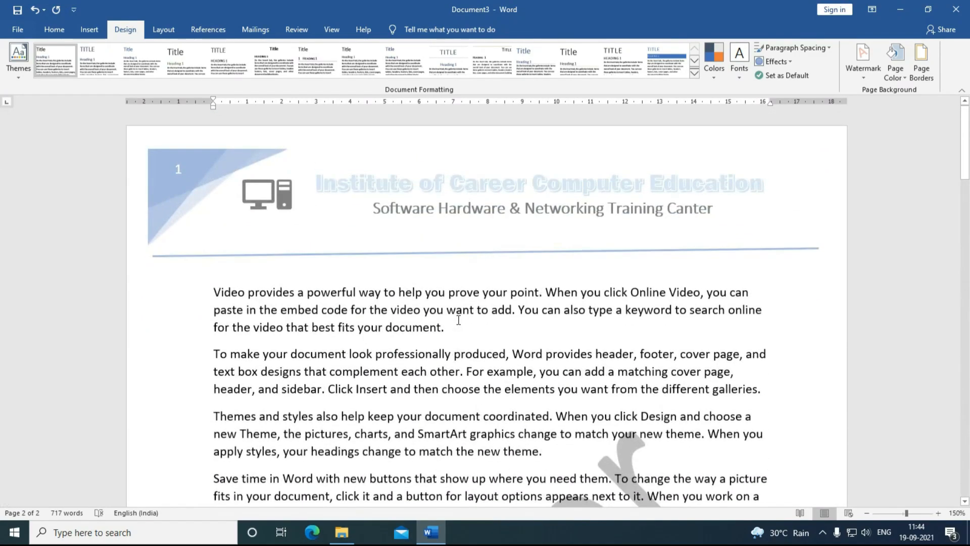
click(857, 79)
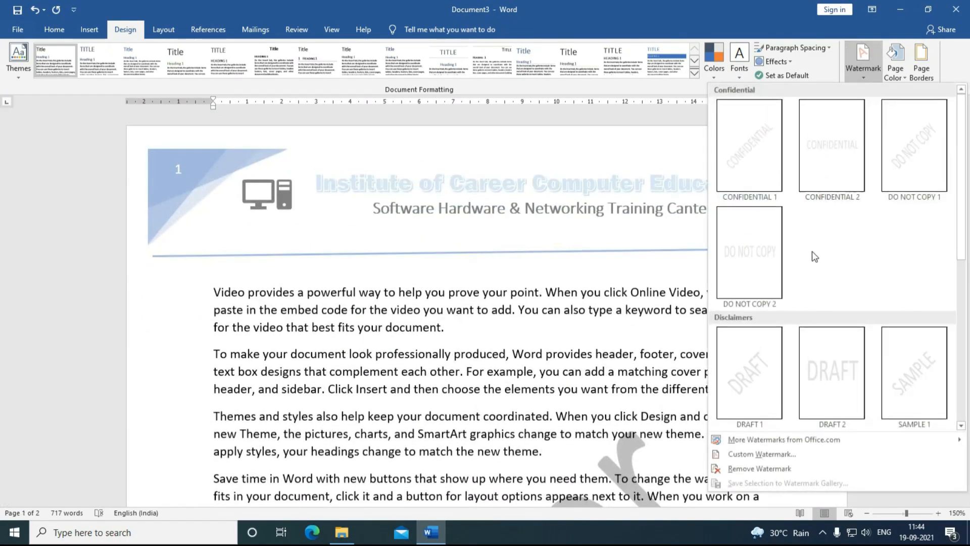
Step: In Custom Watermark, apply red to the Career text, then change it to light blue
click(733, 453)
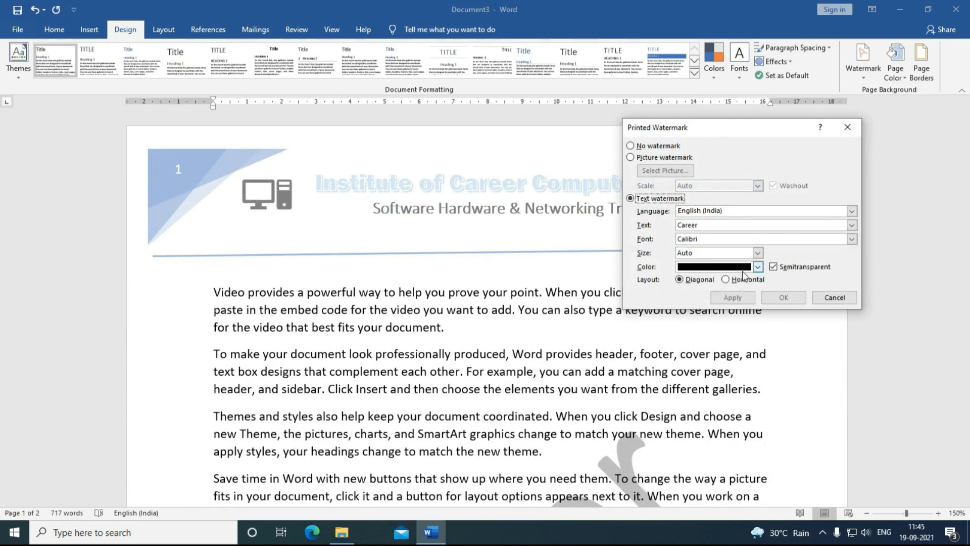
click(758, 267)
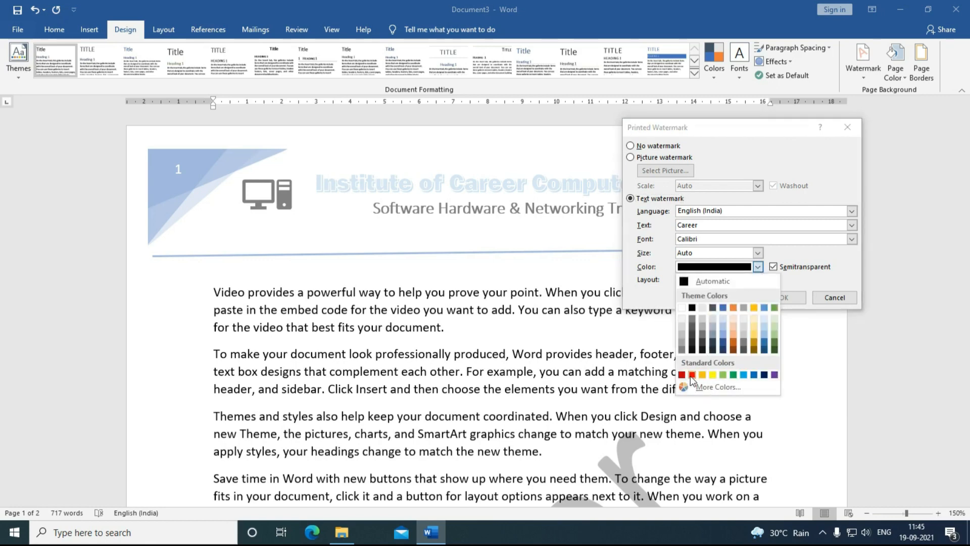
click(691, 375)
click(725, 299)
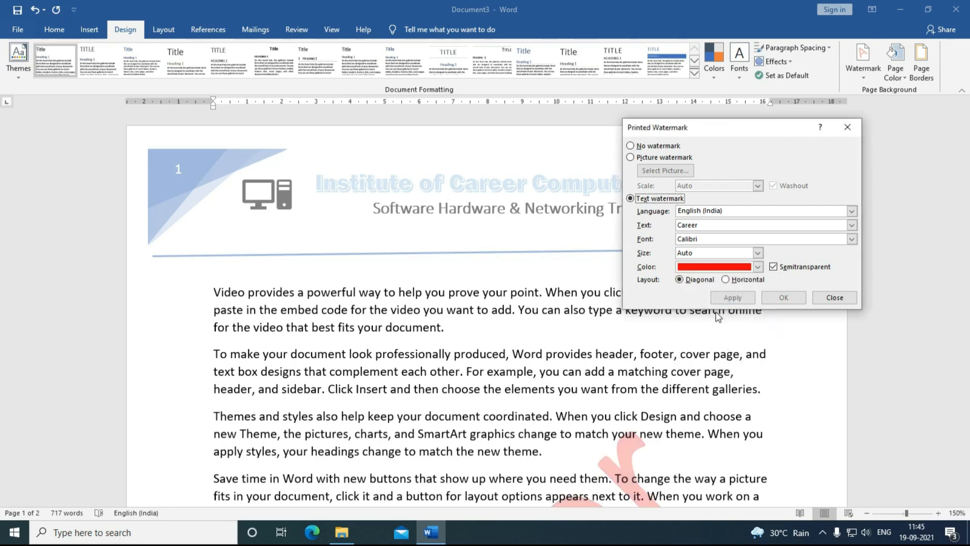
click(758, 268)
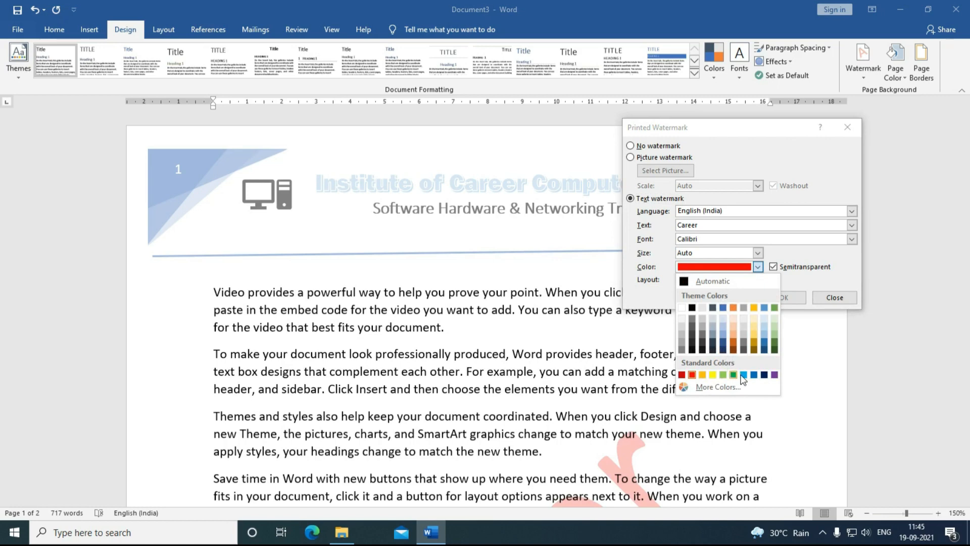
click(744, 375)
click(741, 297)
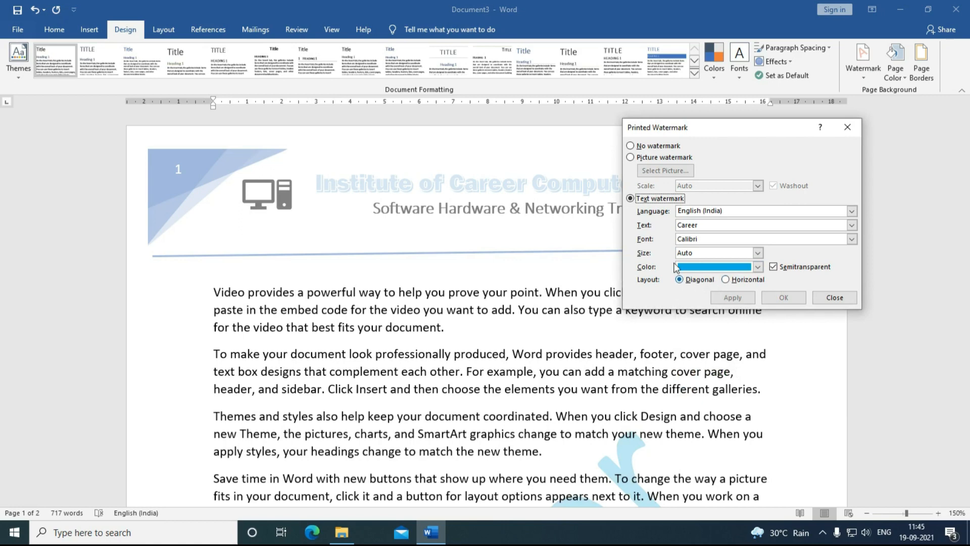
Step: Choose a Picture watermark and select the phoenix logo from the E:\Logo folder
click(631, 158)
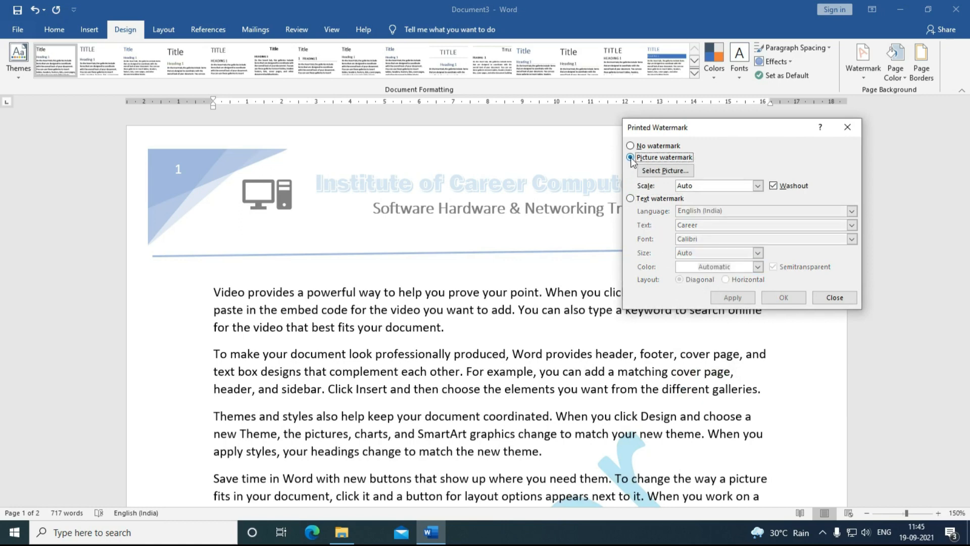
click(675, 175)
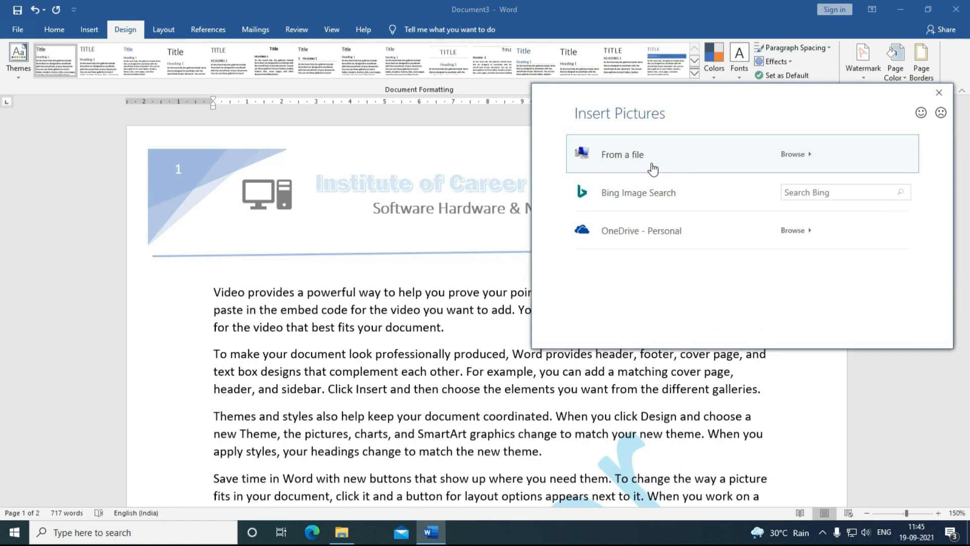
click(638, 162)
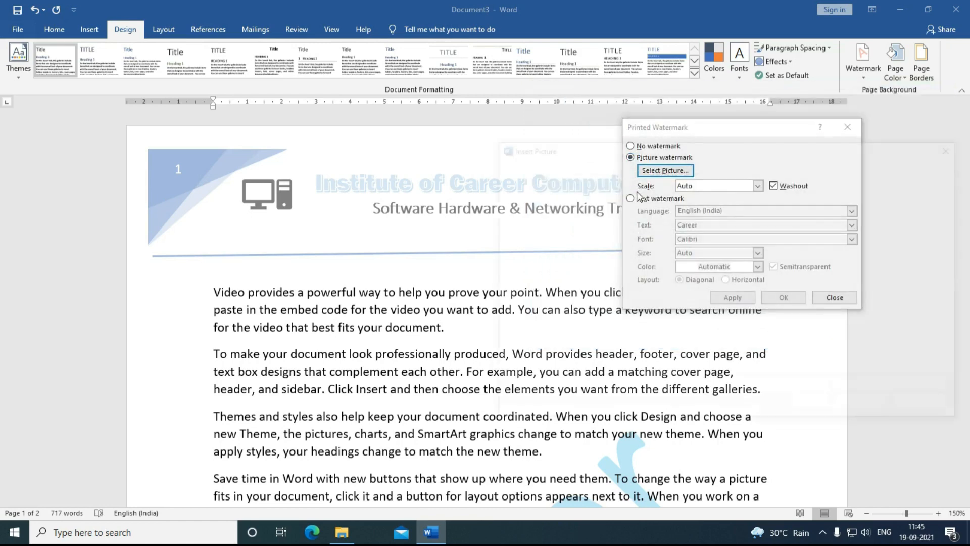
click(544, 361)
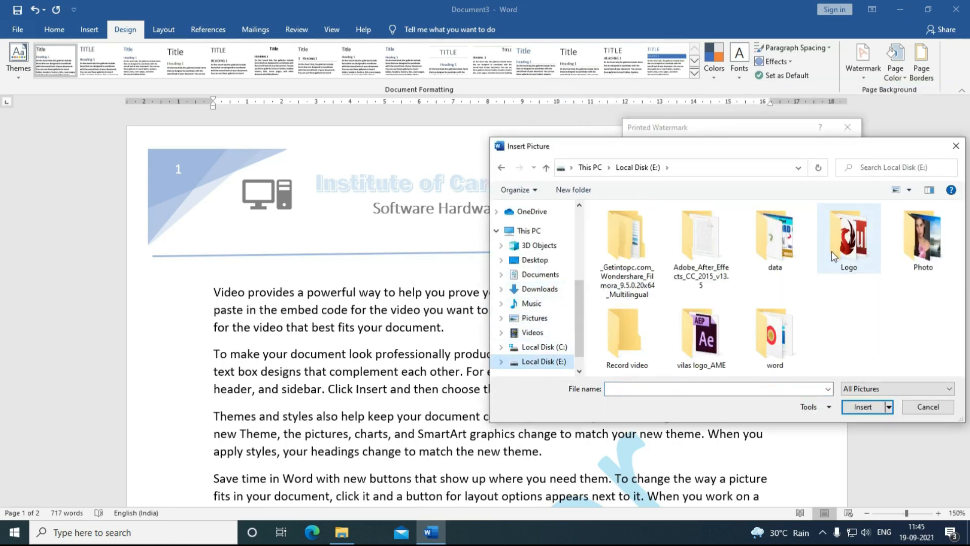
double_click(834, 257)
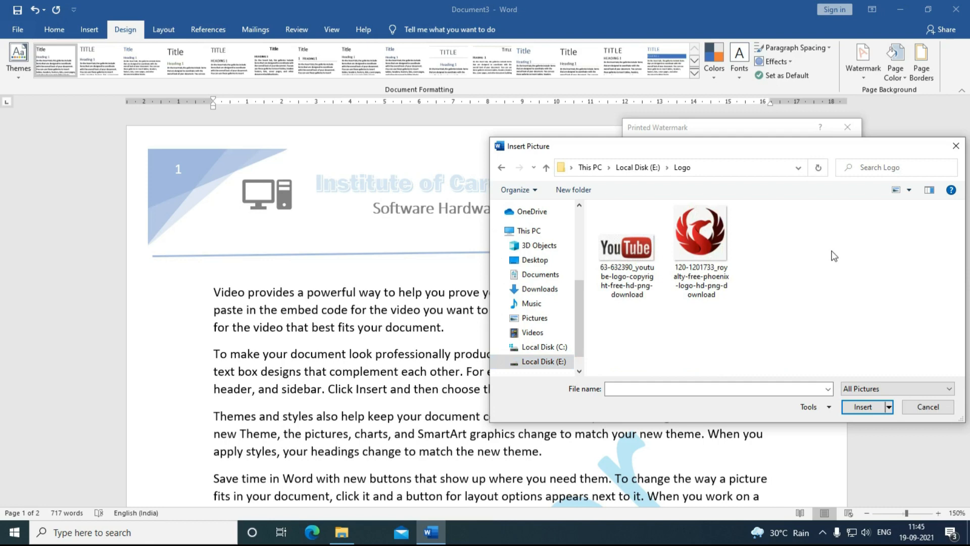
click(699, 238)
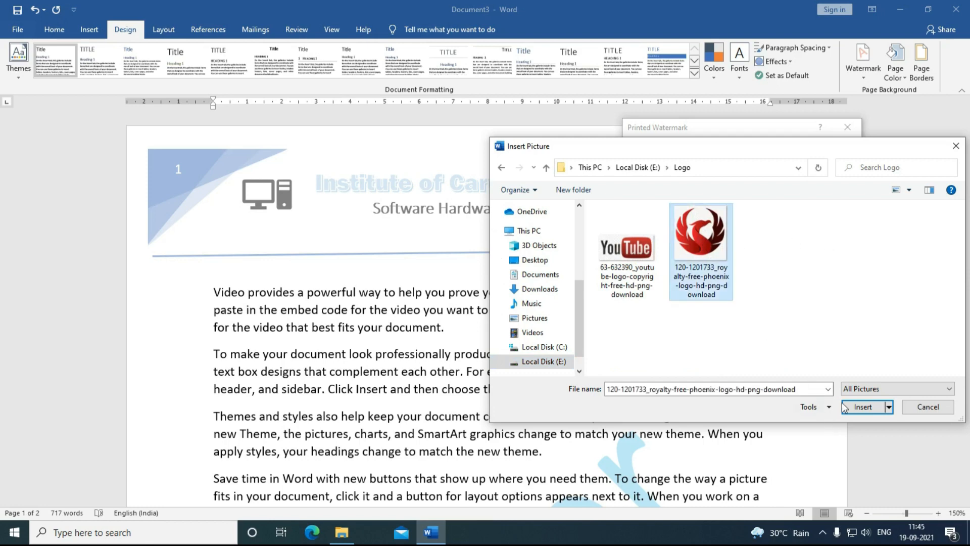
click(861, 406)
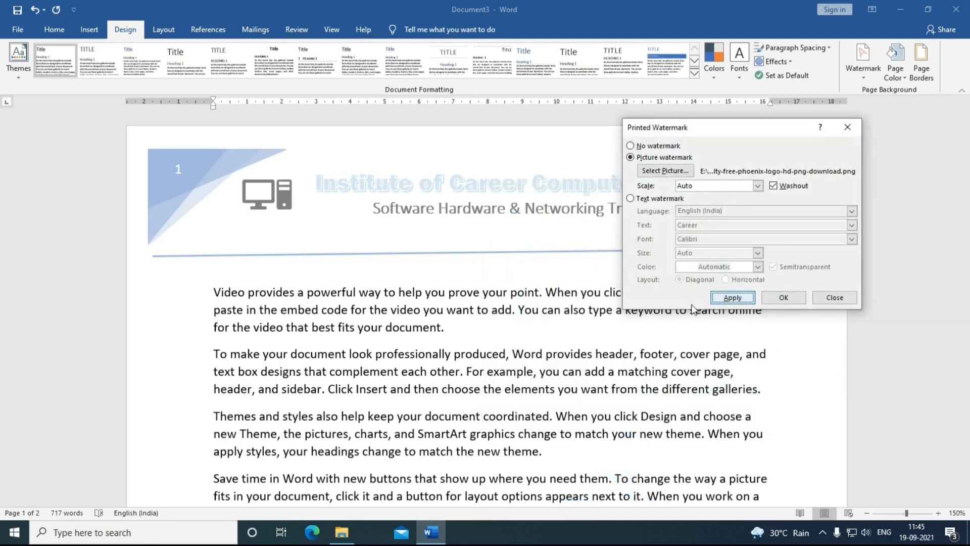
Step: Apply the washed-out phoenix watermark and scroll the pages to check it
click(783, 297)
scroll(418, 325, down, 6)
scroll(417, 324, up, 5)
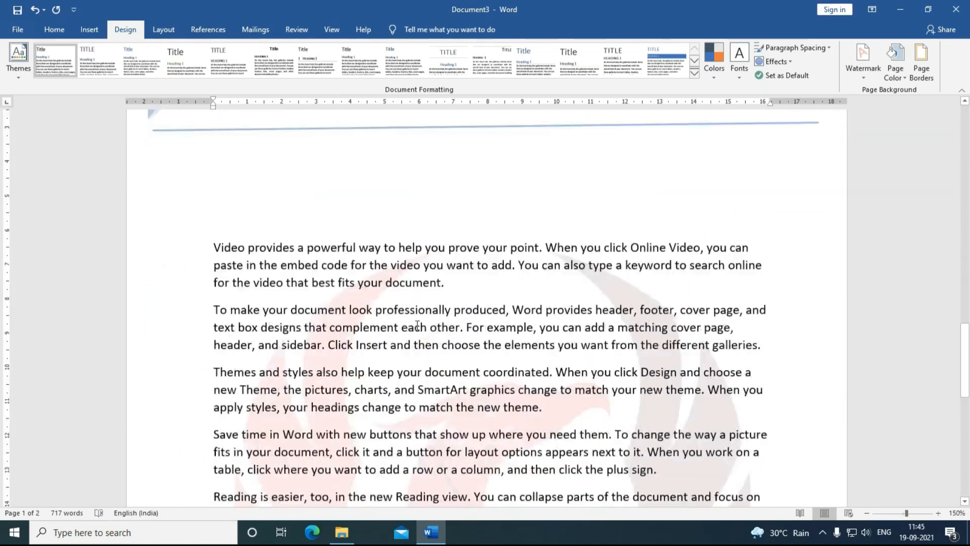
scroll(418, 328, down, 9)
scroll(520, 325, up, 5)
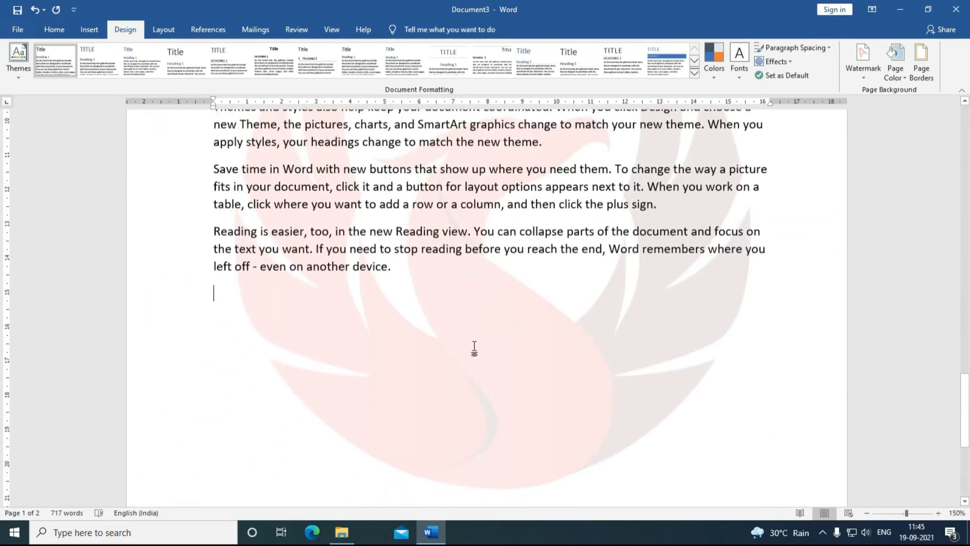
scroll(474, 347, down, 3)
scroll(475, 351, up, 7)
scroll(475, 351, down, 10)
scroll(478, 350, up, 6)
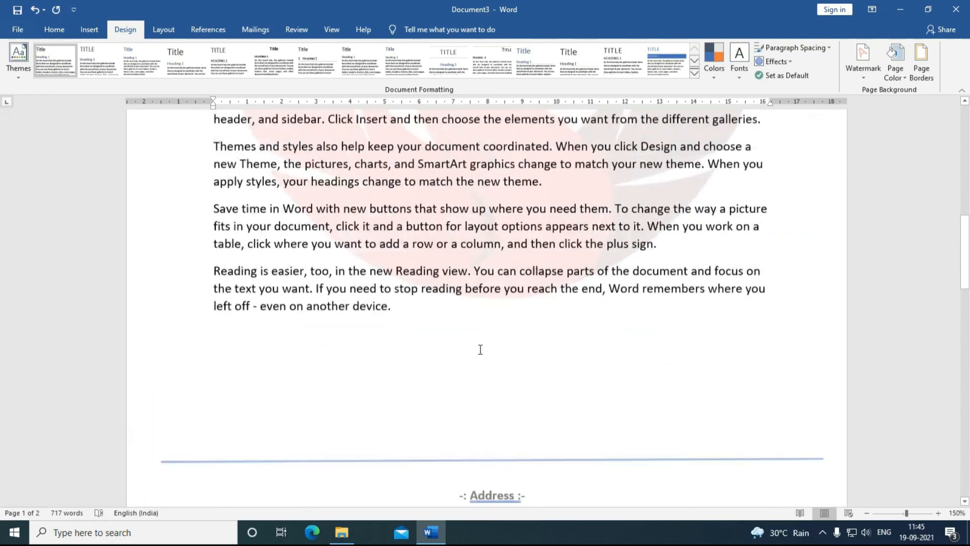
scroll(481, 349, up, 5)
scroll(480, 350, down, 4)
scroll(480, 349, up, 2)
click(863, 60)
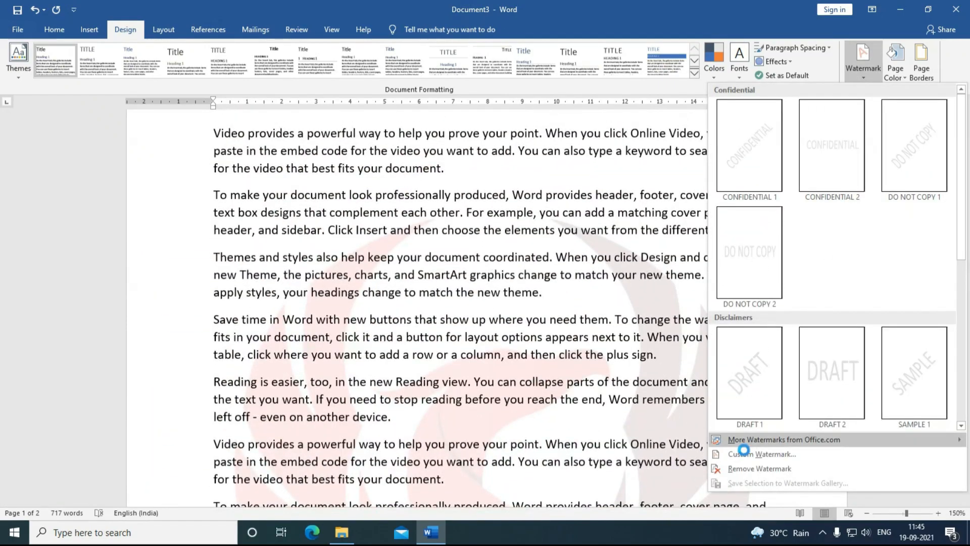
Step: Apply the phoenix picture watermark in full colour with Washout turned off
click(753, 453)
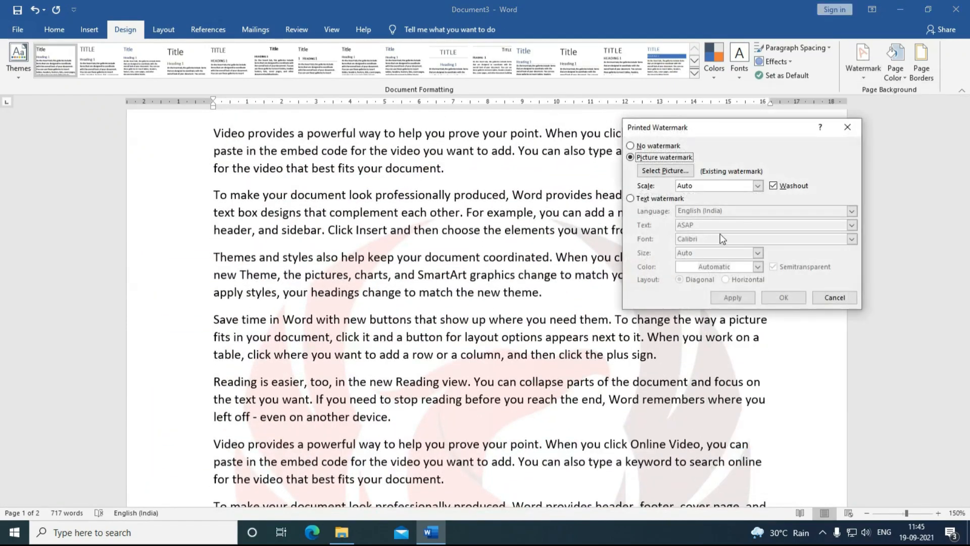
click(773, 186)
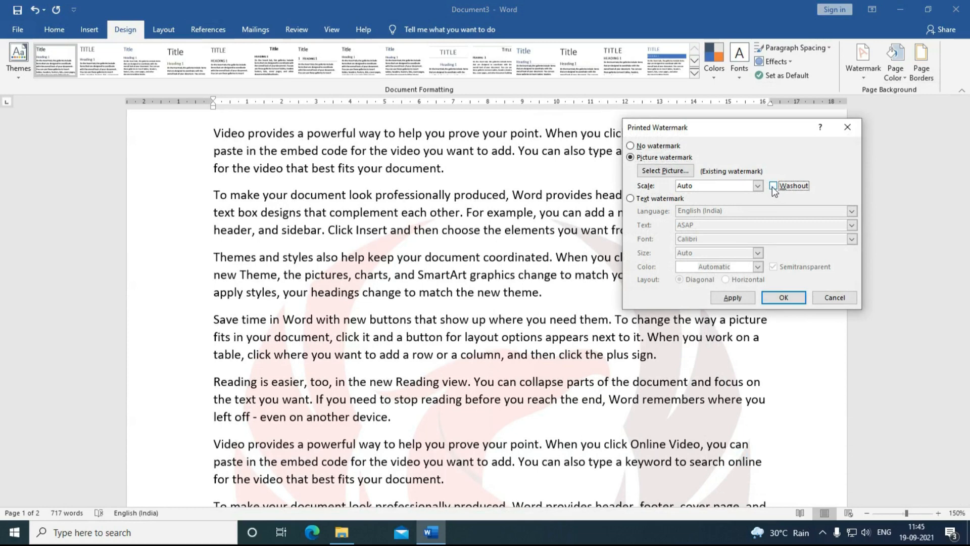
click(733, 298)
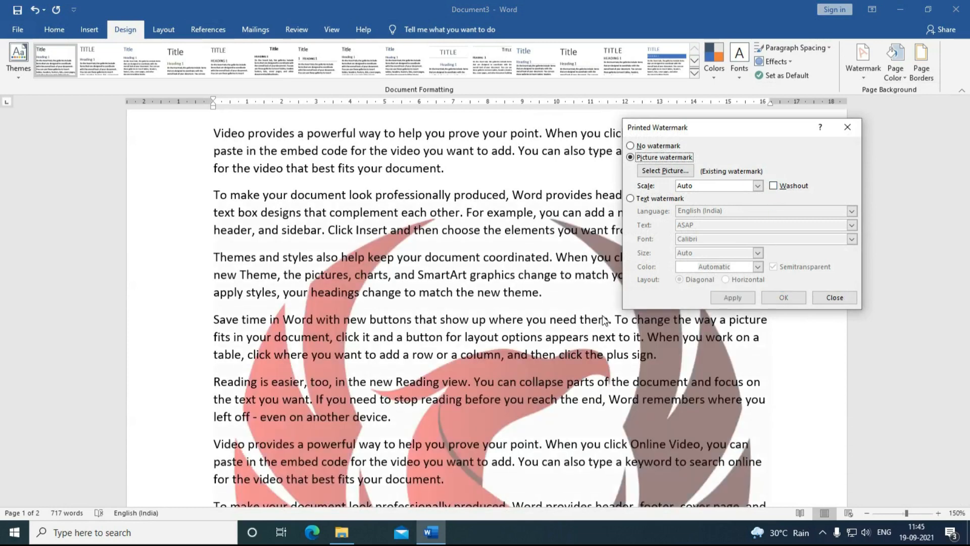
click(816, 300)
scroll(708, 285, down, 4)
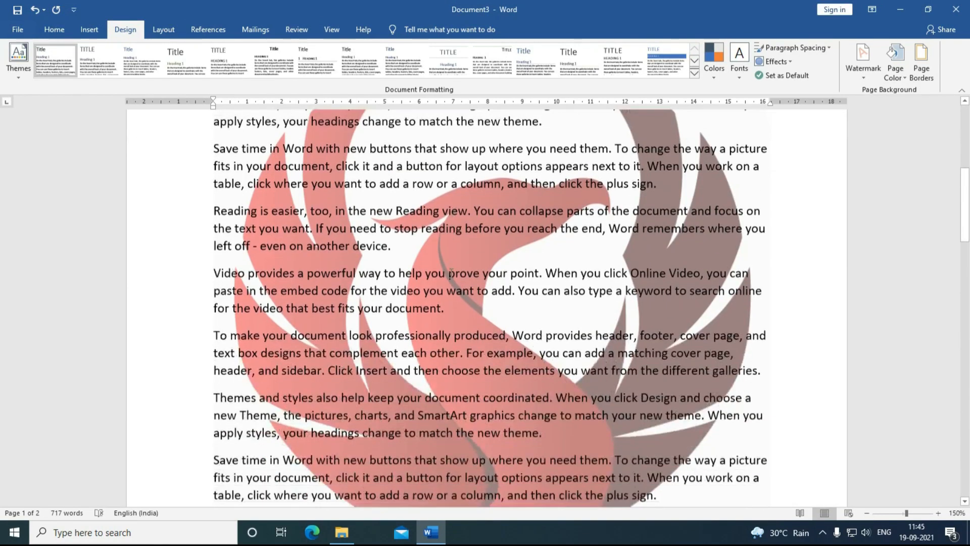
scroll(470, 268, up, 3)
scroll(829, 77, up, 1)
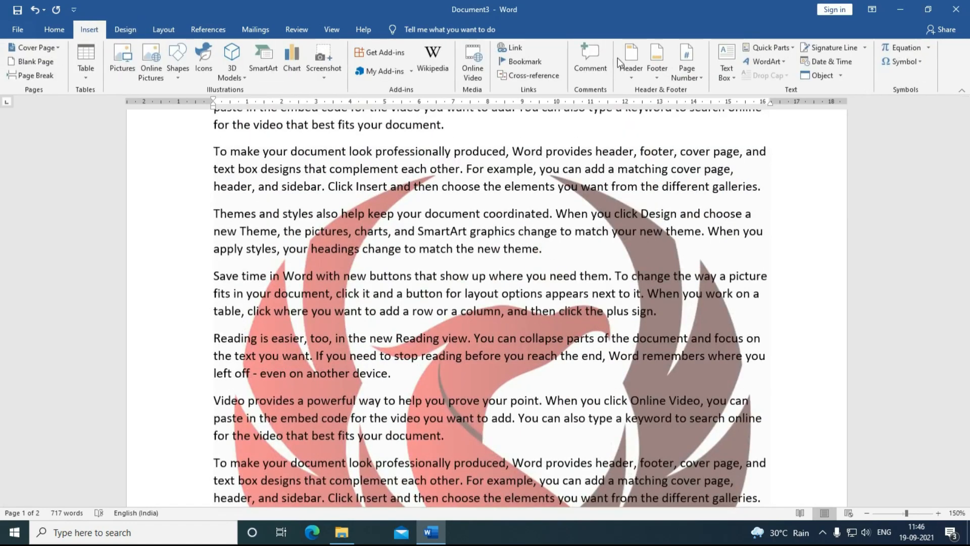
Step: Turn Washout back on so the phoenix watermark appears faded behind the text
click(132, 31)
click(863, 74)
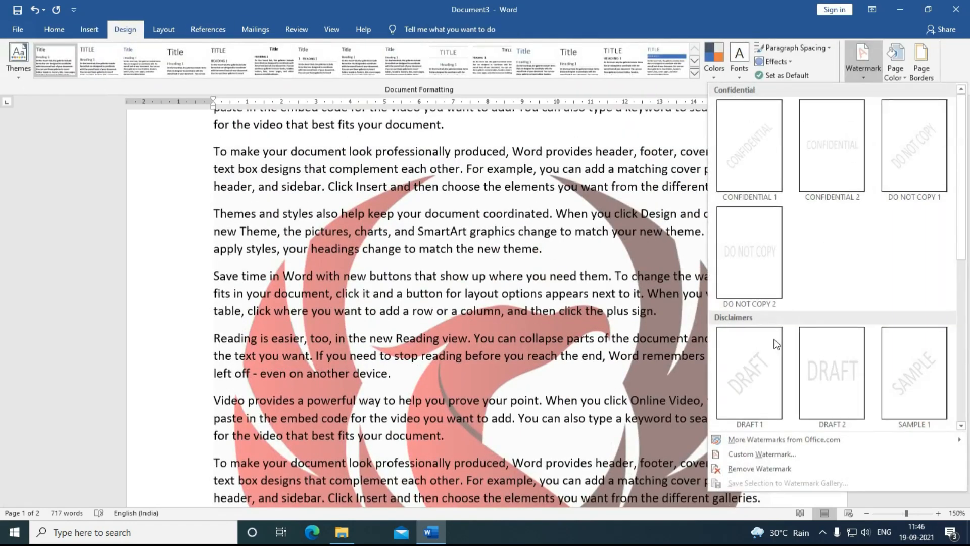
click(748, 454)
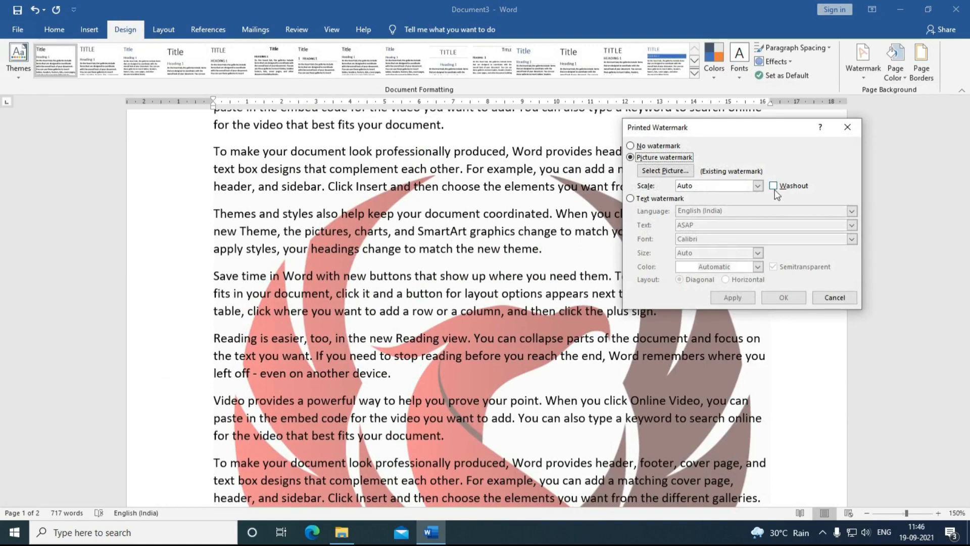
click(774, 185)
click(748, 298)
click(830, 300)
scroll(488, 303, down, 3)
scroll(488, 303, down, 15)
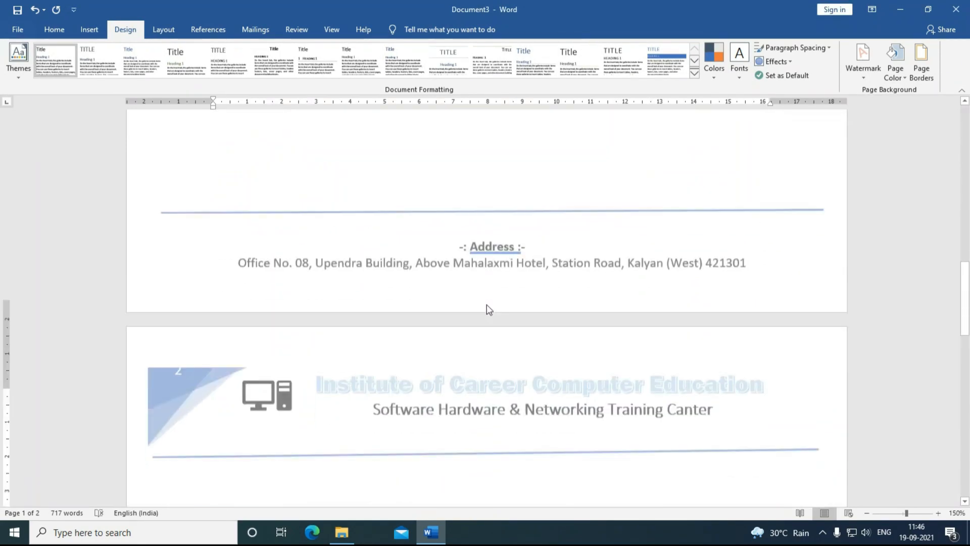
scroll(686, 261, up, 10)
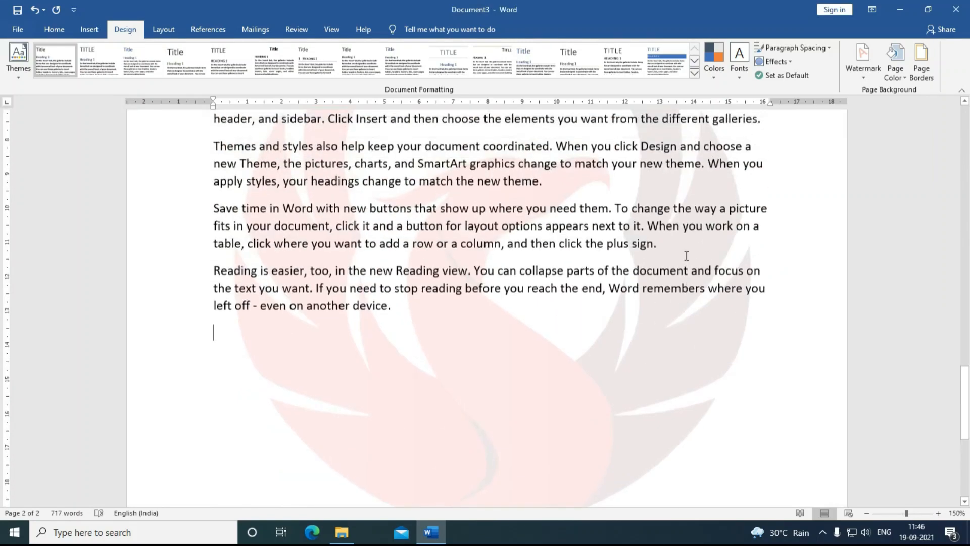
click(858, 81)
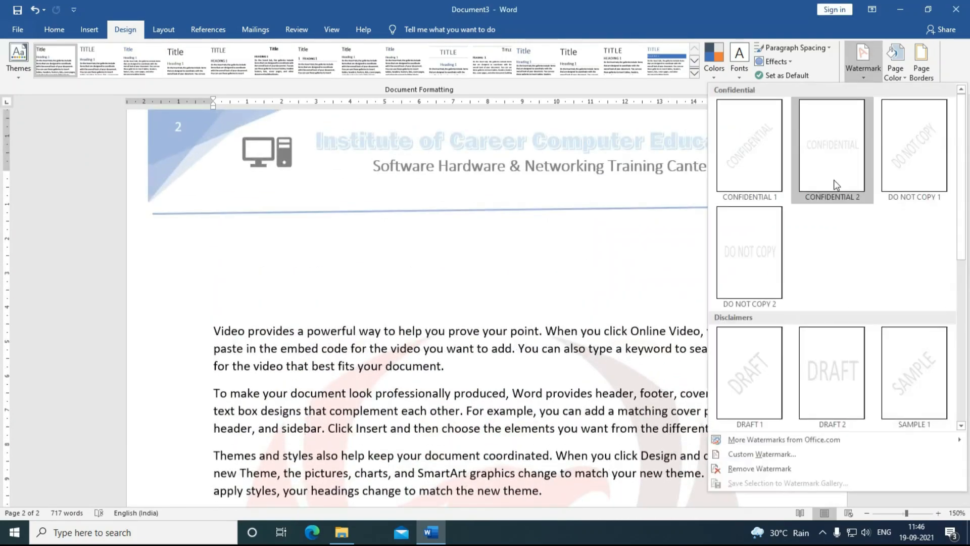
Step: Remove the phoenix picture watermark from the letterhead pages
click(731, 470)
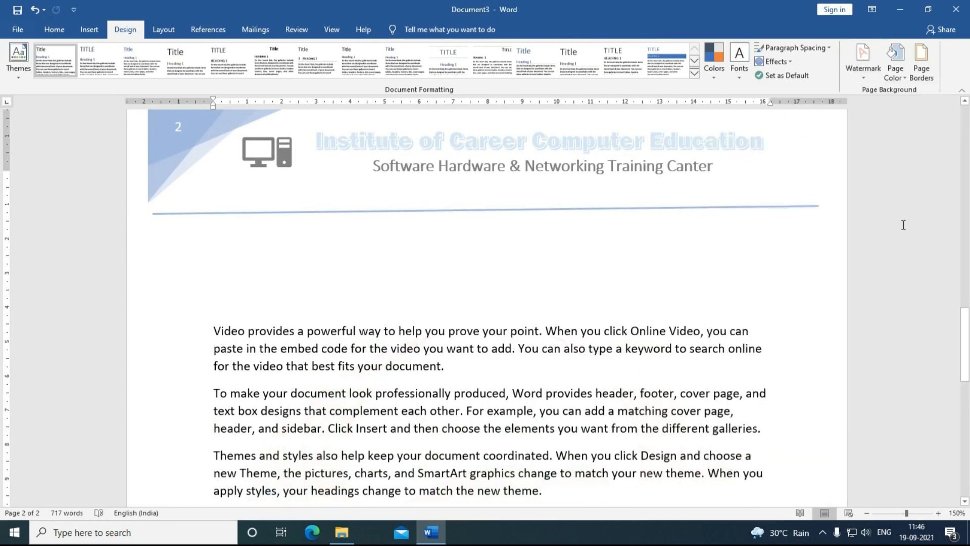
click(859, 74)
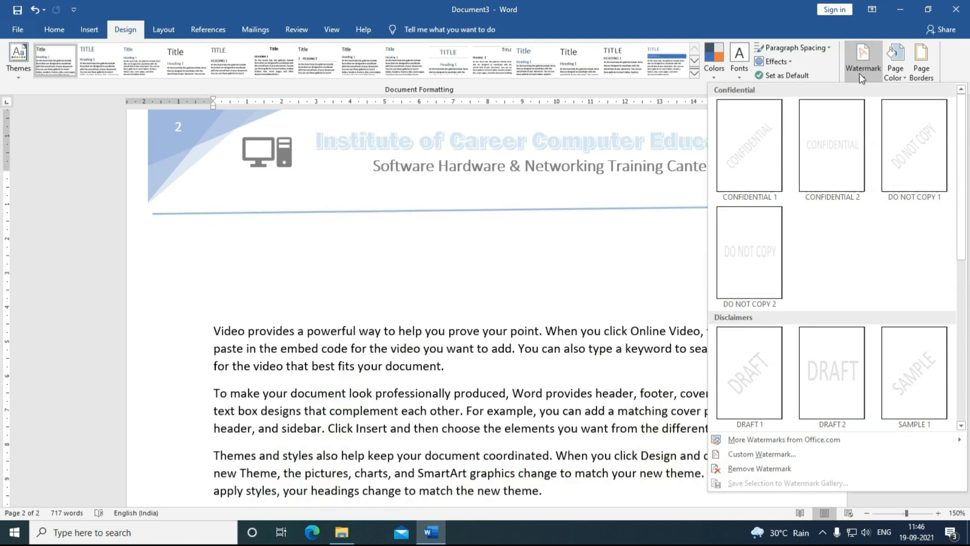
Step: Dismiss the Watermark gallery and open the Page Color dropdown on the Design tab
click(894, 77)
click(894, 79)
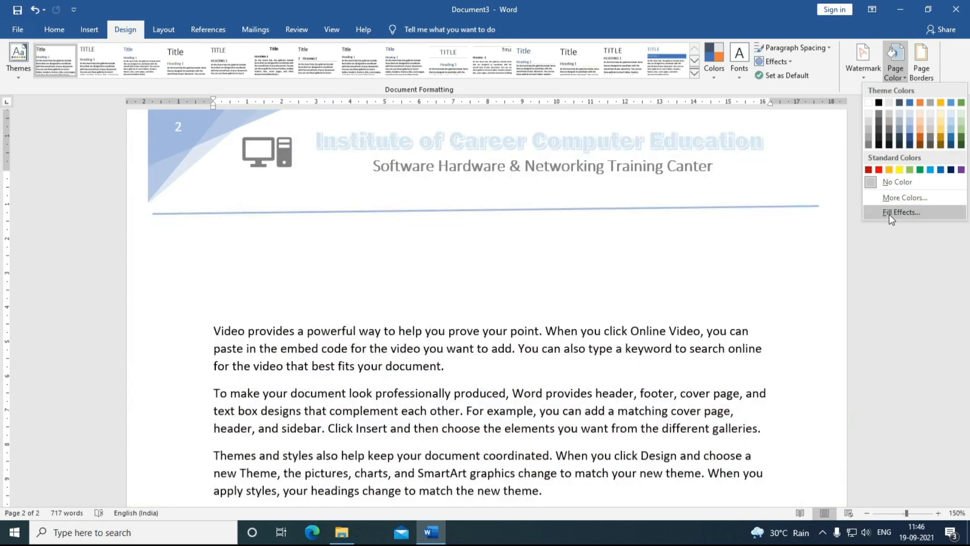
Step: In Fill Effects, try preset gradients and a lightened light-orange one-colour gradient
click(890, 214)
drag(304, 89, 598, 113)
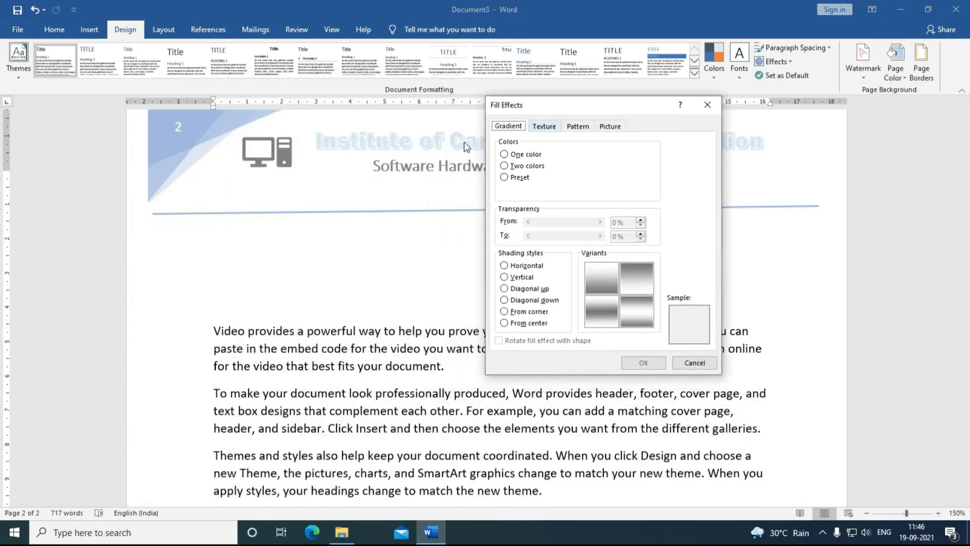
click(504, 165)
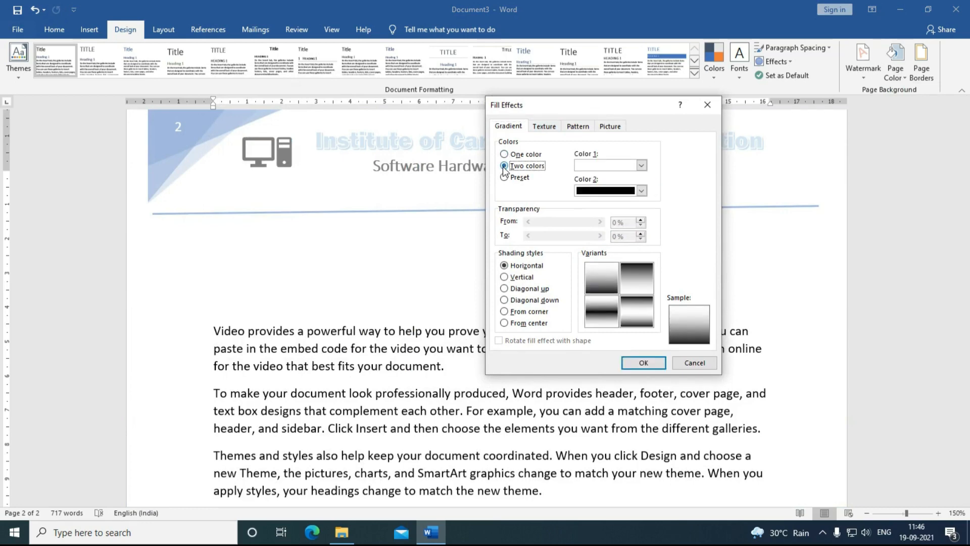
click(504, 177)
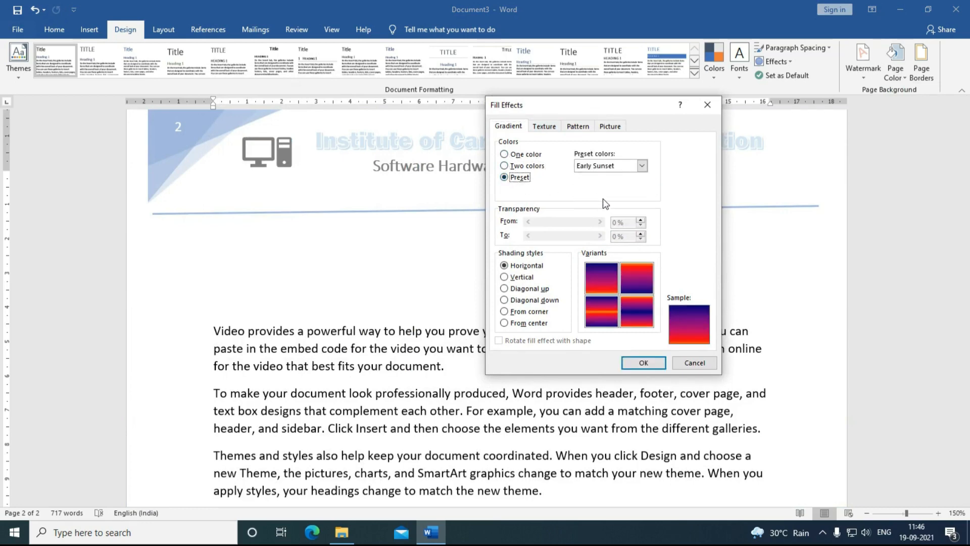
click(505, 154)
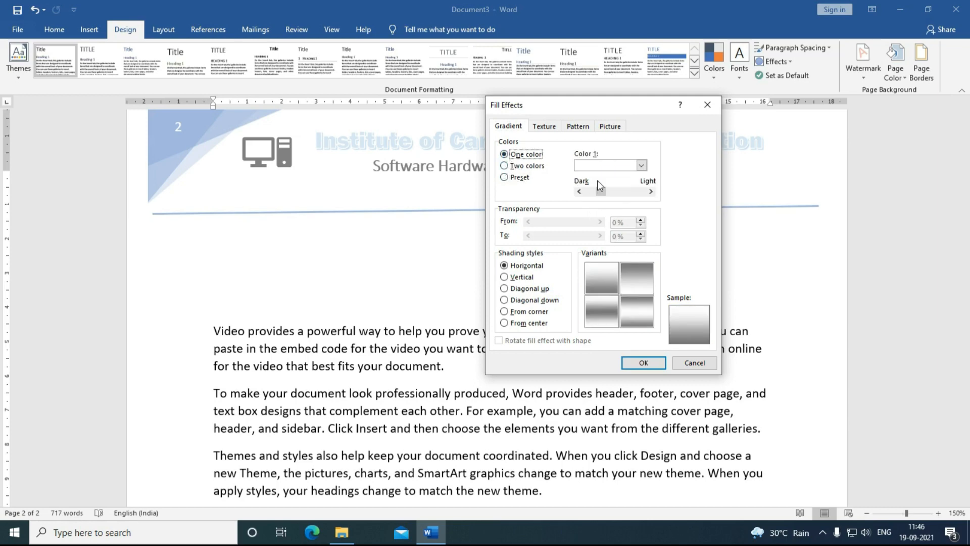
click(641, 166)
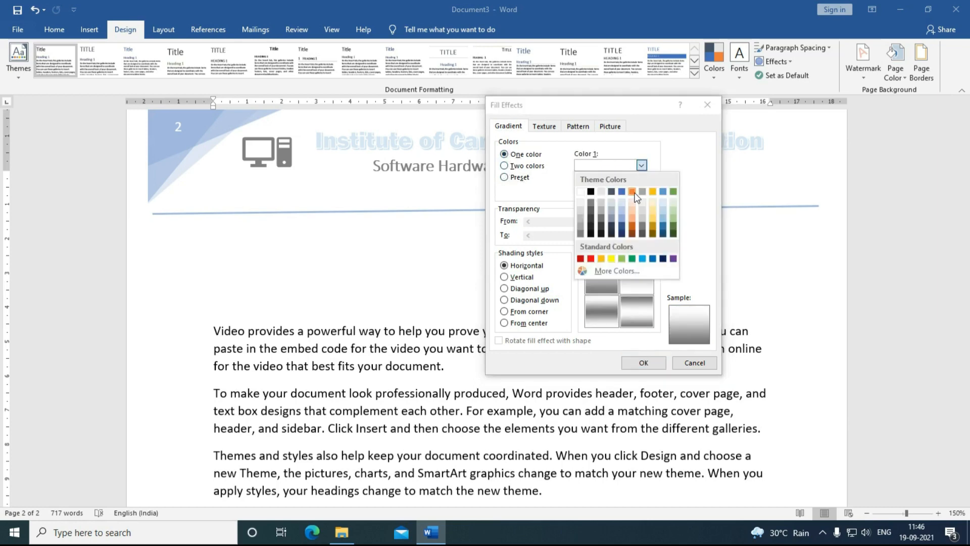
click(634, 220)
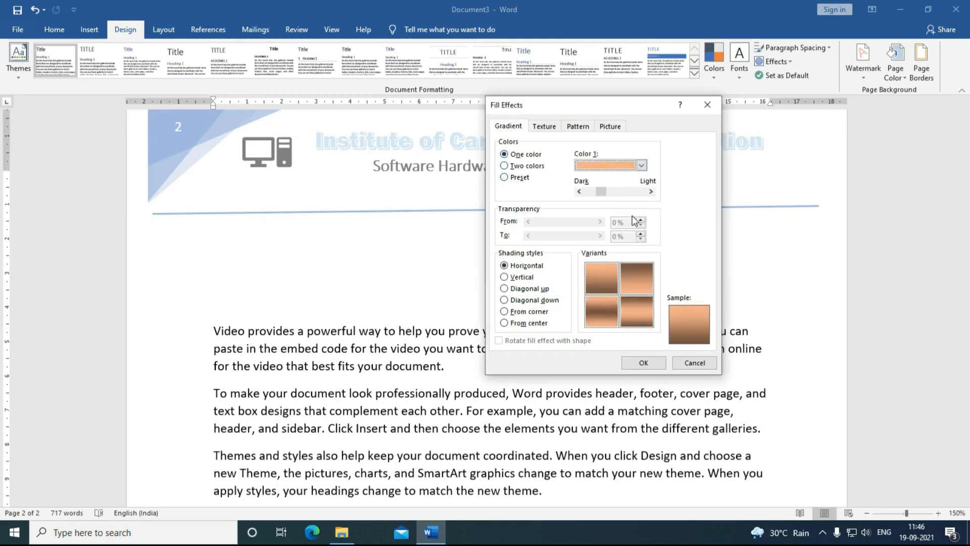
click(600, 192)
mouse_move(599, 196)
mouse_down()
mouse_move(645, 201)
mouse_move(617, 197)
mouse_up()
Step: Apply a two-colour horizontal gradient from yellow to red as the page background
click(504, 166)
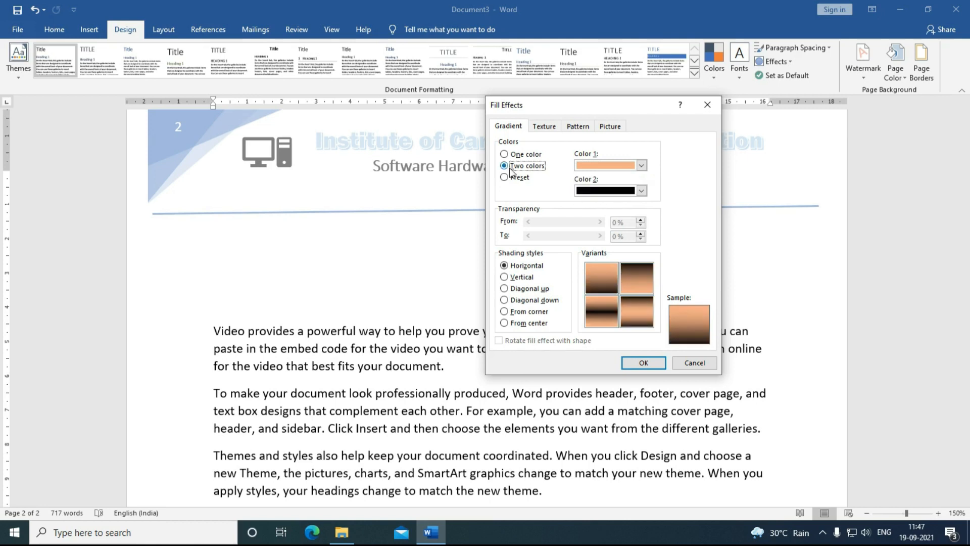
click(642, 165)
click(611, 258)
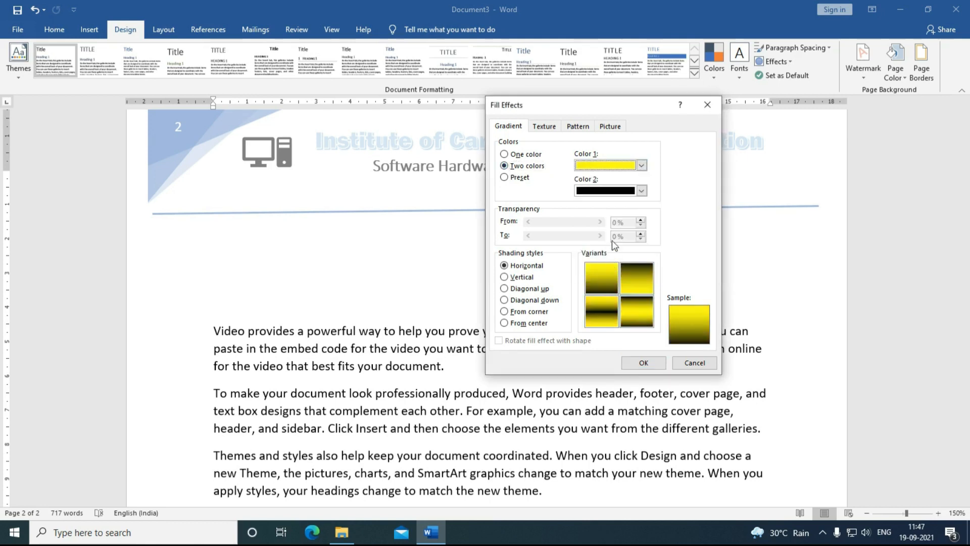
click(642, 191)
click(593, 284)
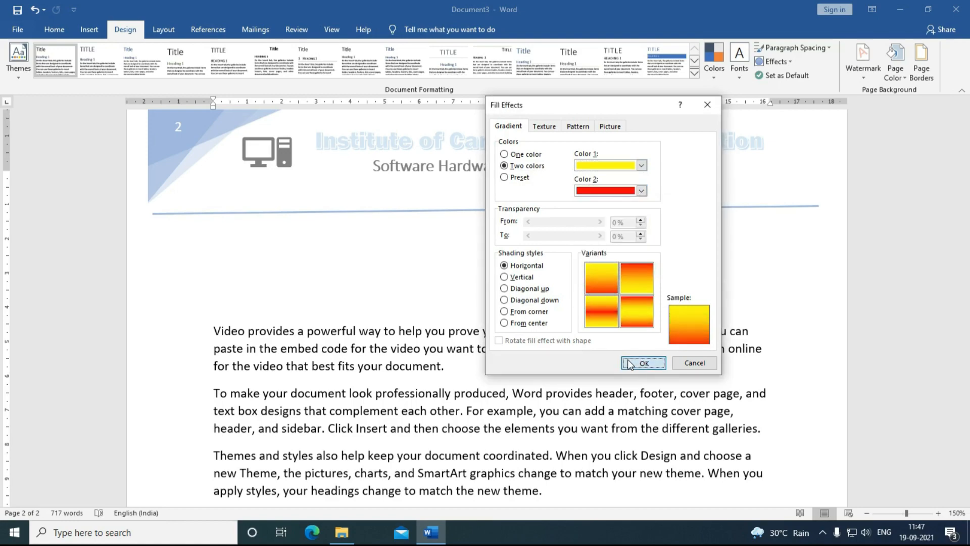
click(643, 362)
scroll(397, 258, down, 15)
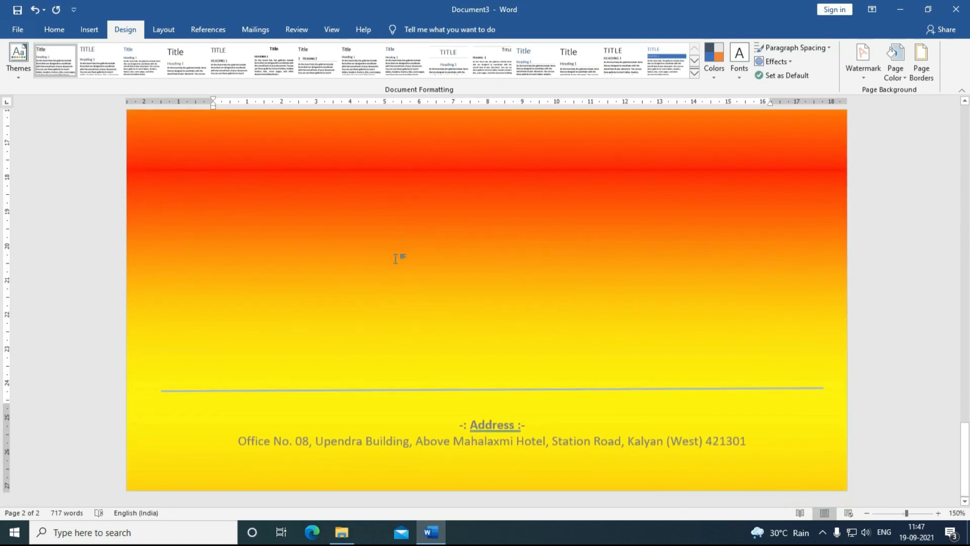
scroll(479, 255, up, 15)
scroll(478, 256, up, 1)
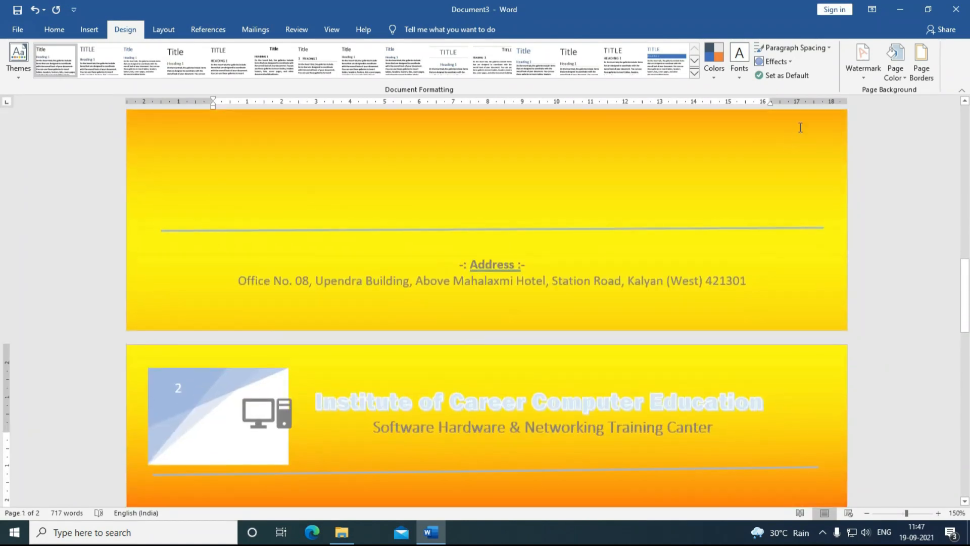
Step: After previewing Denim and Fish fossil, apply the White marble texture to the pages
click(857, 80)
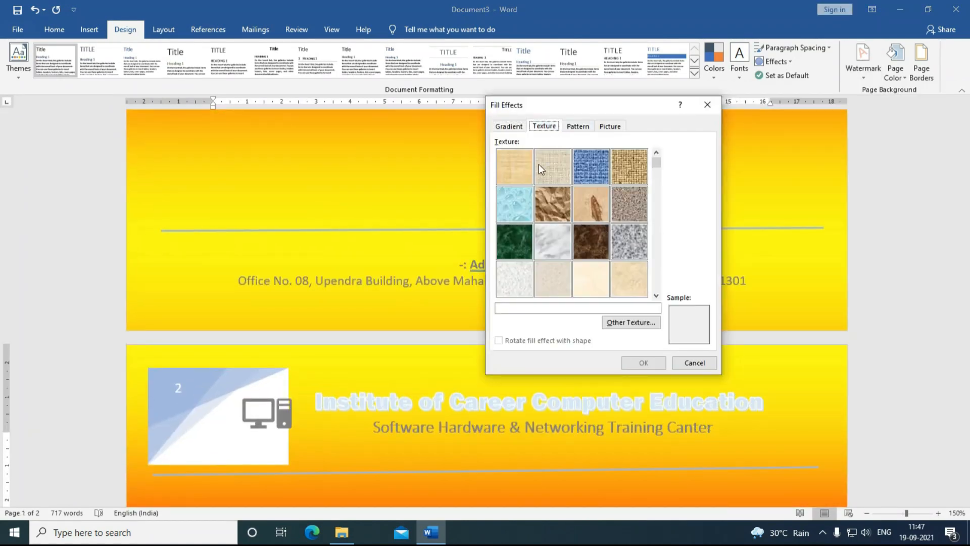
click(521, 169)
click(560, 171)
click(583, 172)
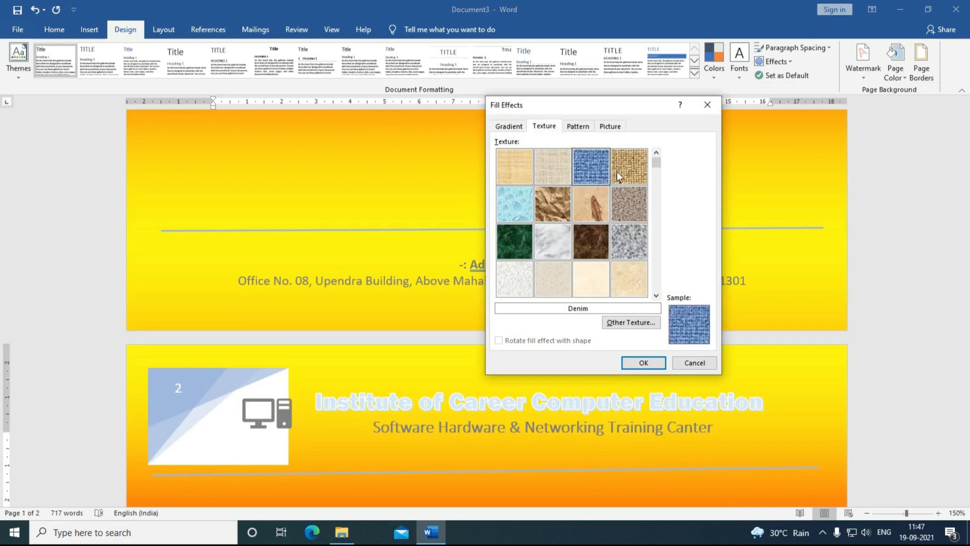
click(576, 207)
click(544, 258)
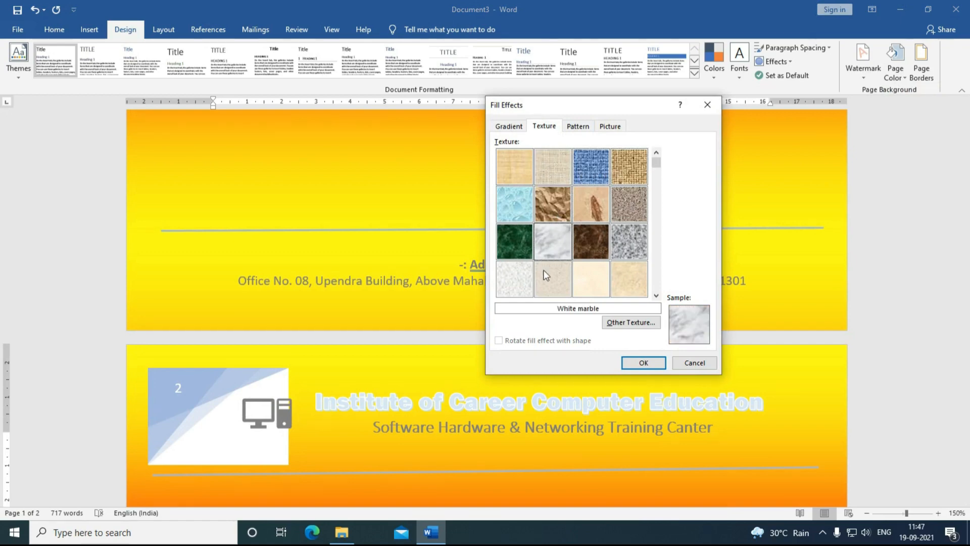
click(643, 362)
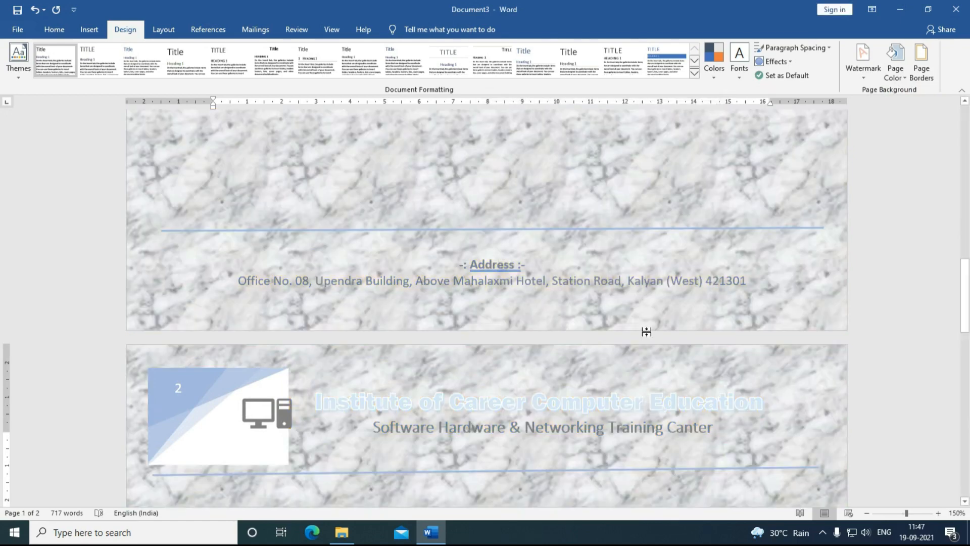
scroll(566, 329, down, 3)
scroll(565, 329, down, 15)
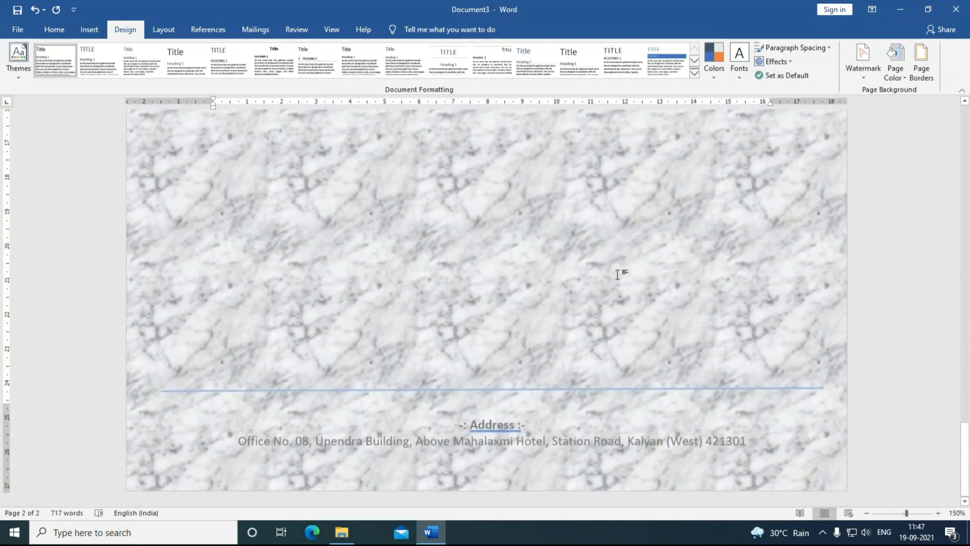
Step: Apply a Dotted: 40% pattern background with a yellow foreground
click(891, 80)
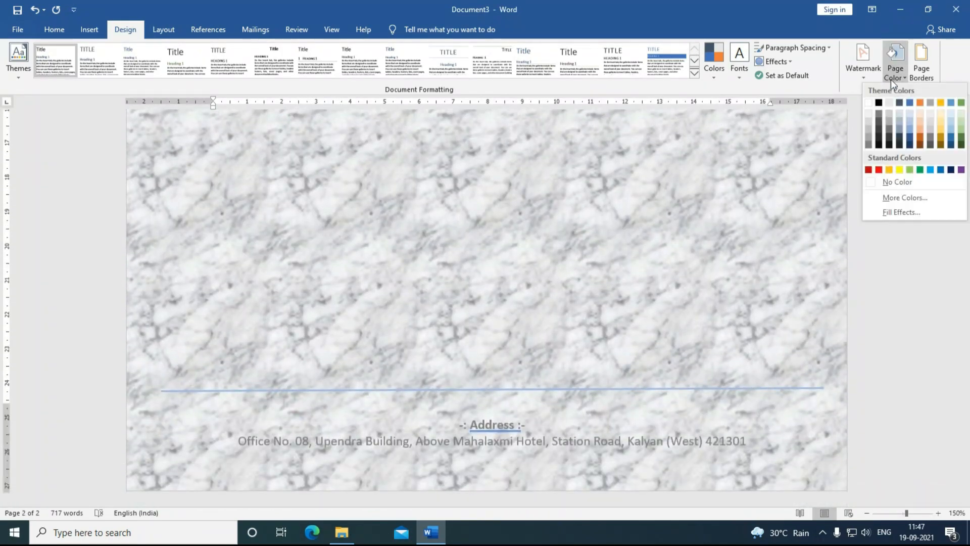
click(895, 212)
click(581, 127)
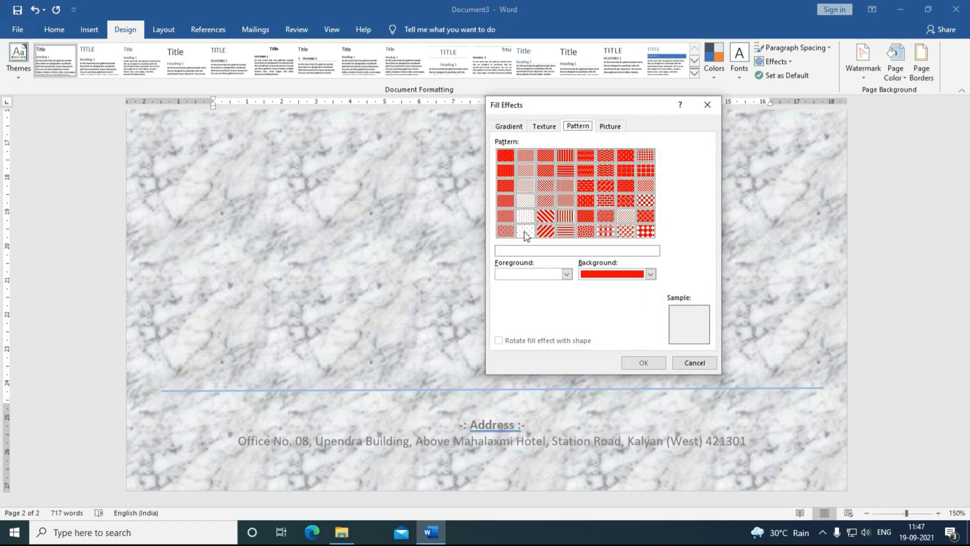
click(507, 231)
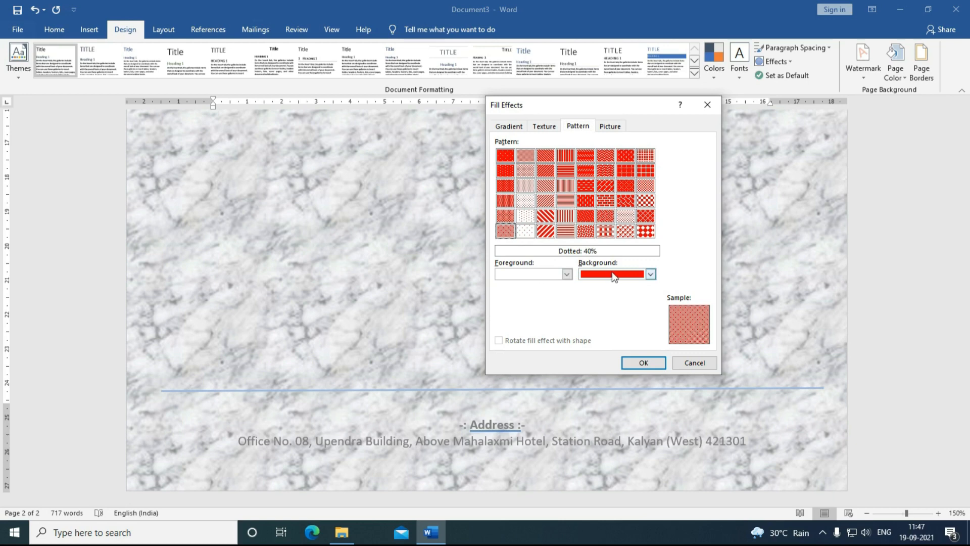
click(566, 274)
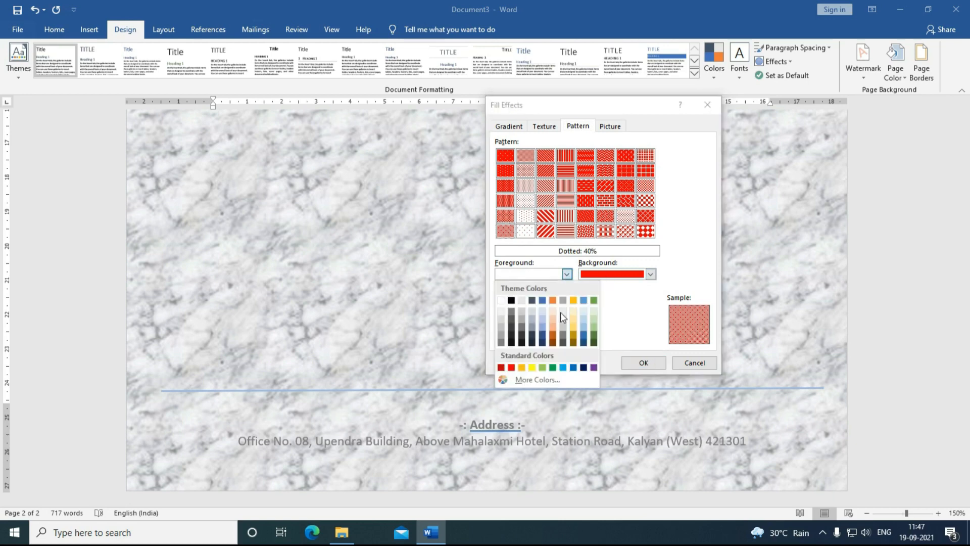
click(536, 368)
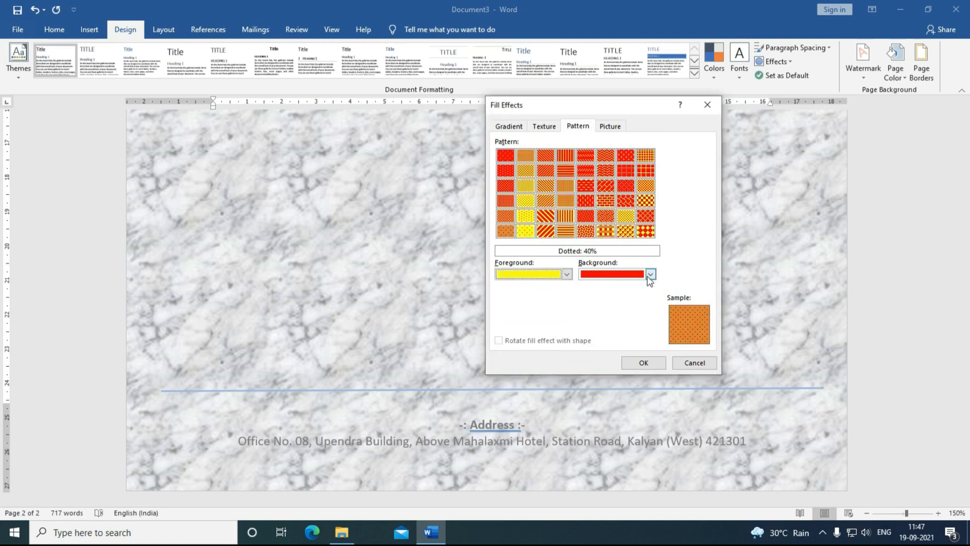
click(632, 363)
Step: Set Page Color to No Color, returning the pages to plain white
scroll(519, 264, up, 2)
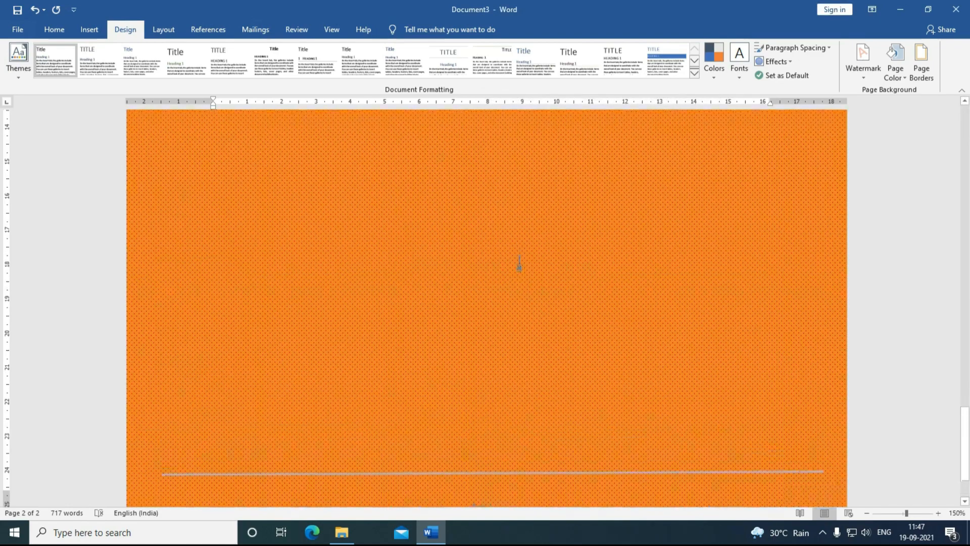
scroll(519, 262, down, 10)
click(893, 80)
click(887, 185)
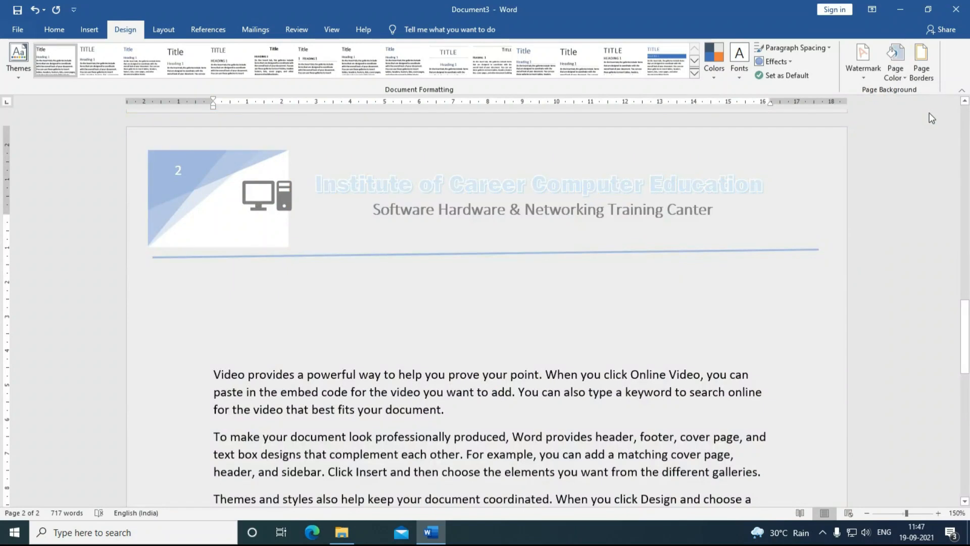
Step: Keep No Color for the page, then choose a Shadow page border after trying Box and 3-D
click(892, 81)
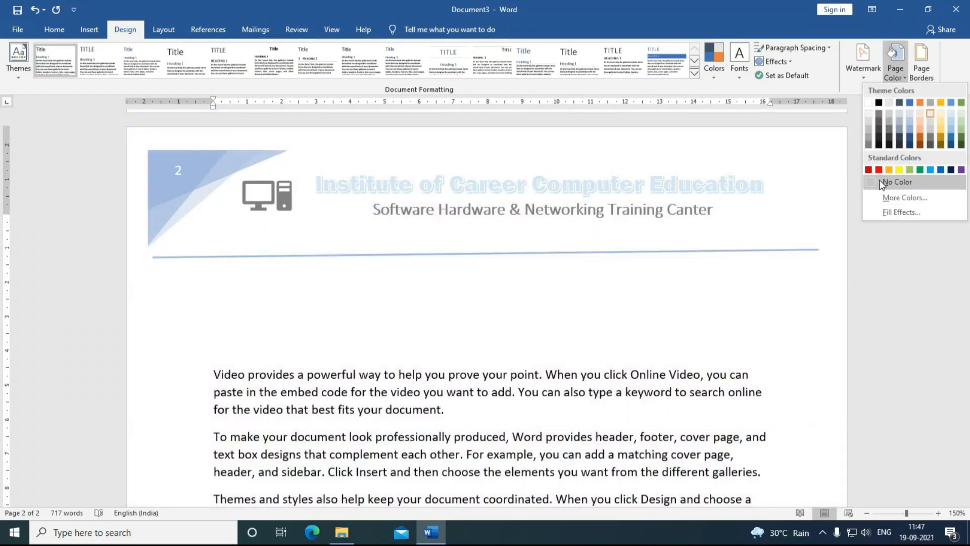
click(880, 181)
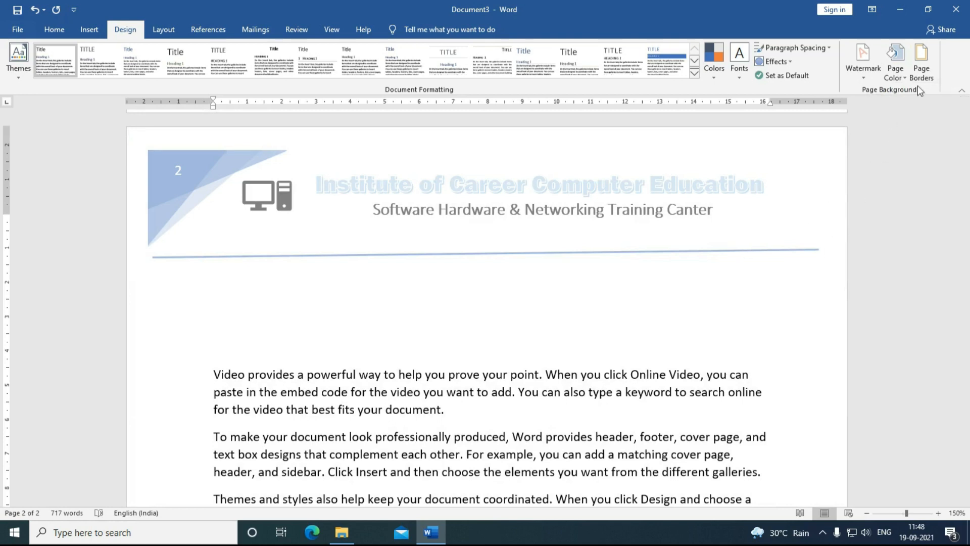
click(928, 75)
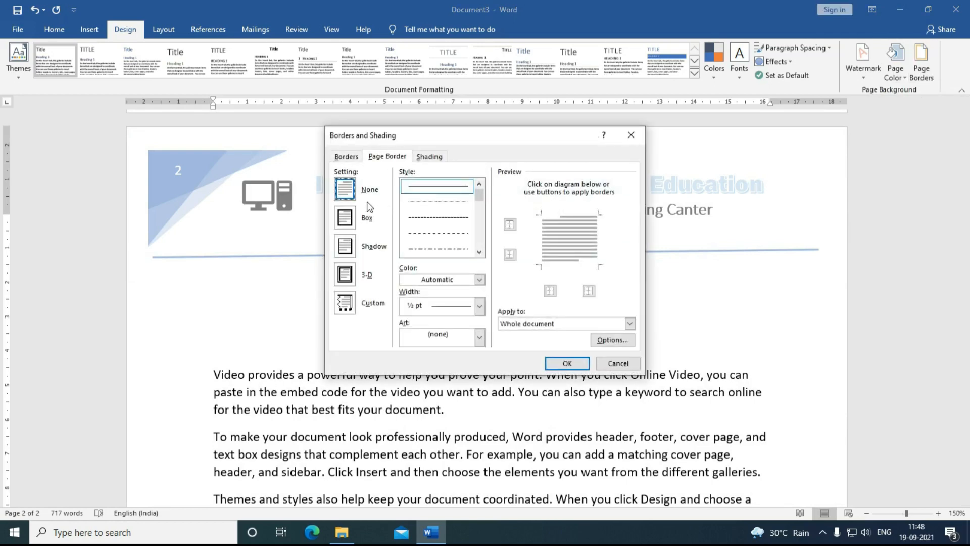
drag(467, 141, 574, 142)
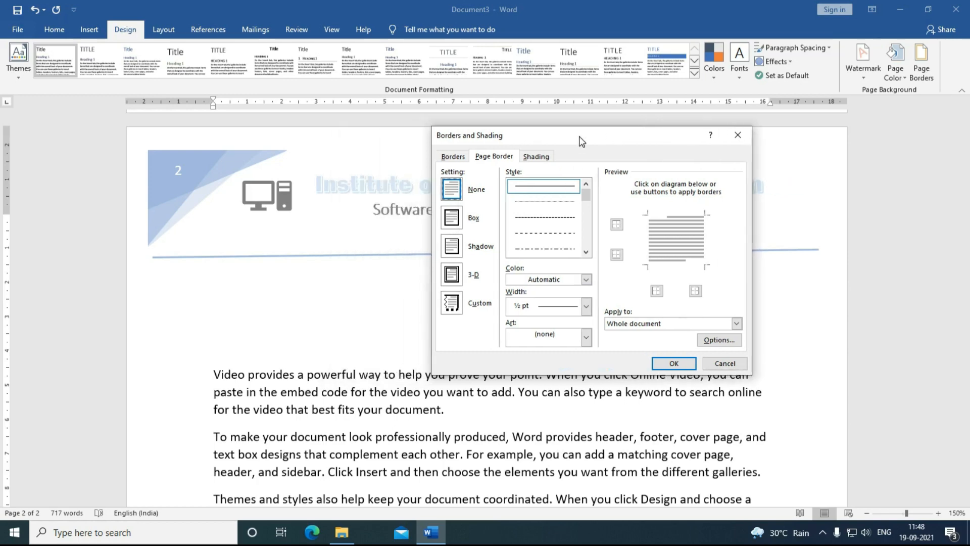
click(452, 223)
click(447, 257)
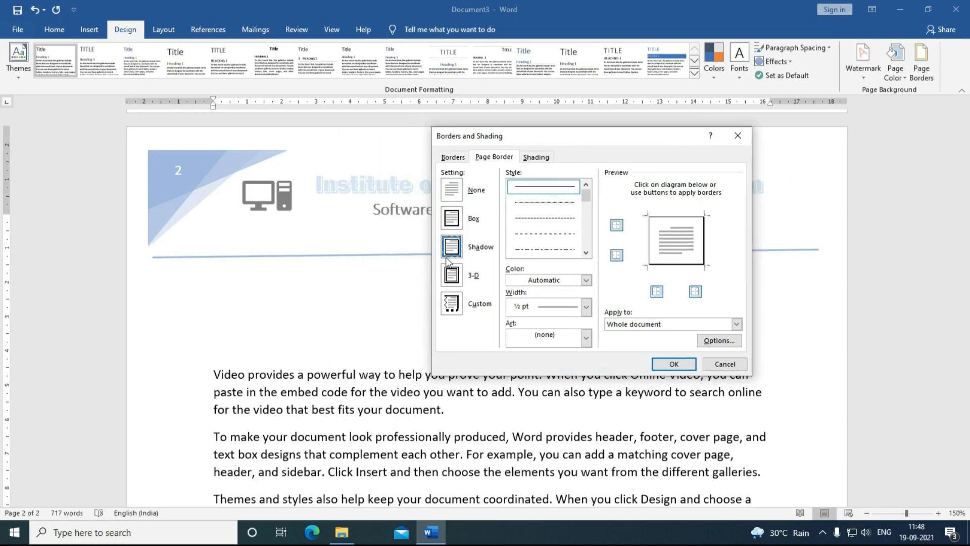
click(454, 281)
click(457, 258)
Step: Make the shadow border a solid dark blue line, 3 pt wide, and apply it
click(543, 191)
click(532, 232)
click(535, 251)
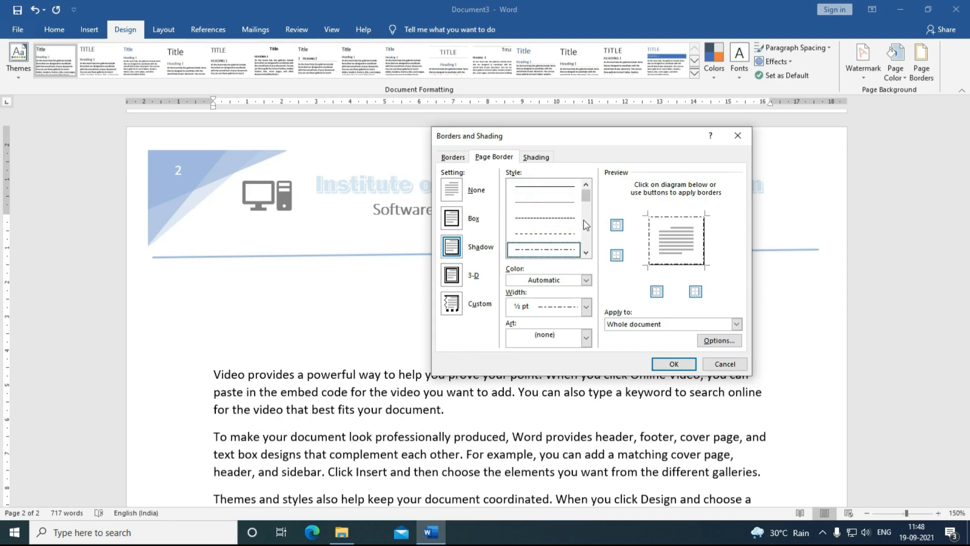
click(545, 191)
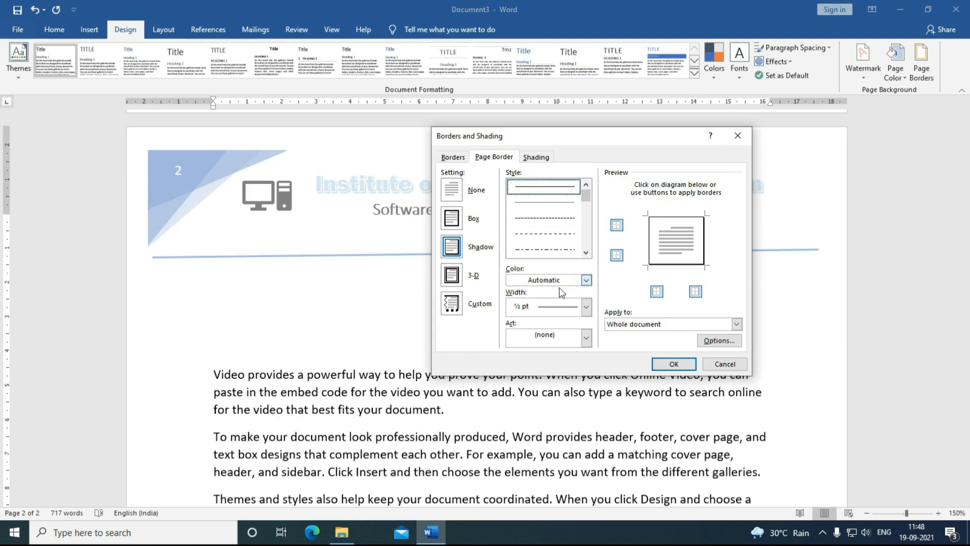
click(587, 281)
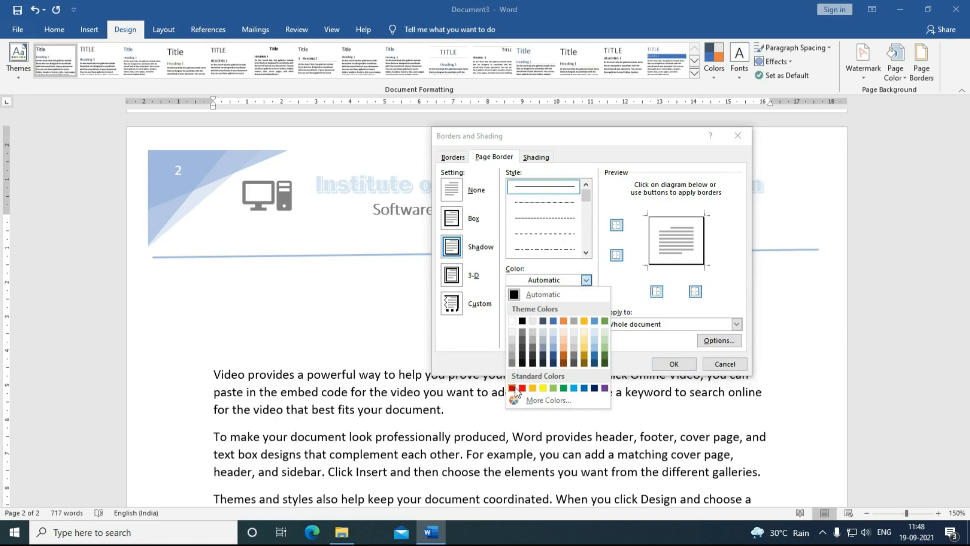
click(593, 388)
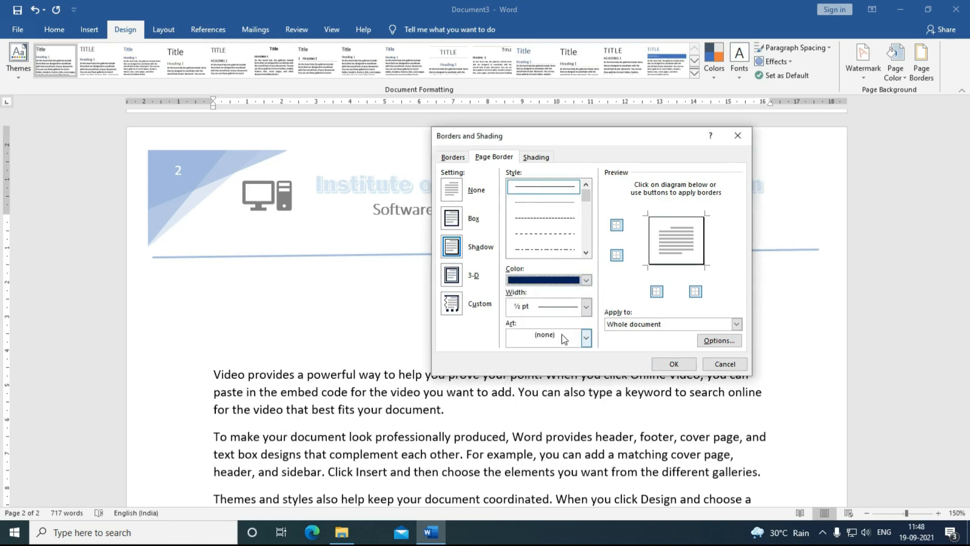
click(586, 306)
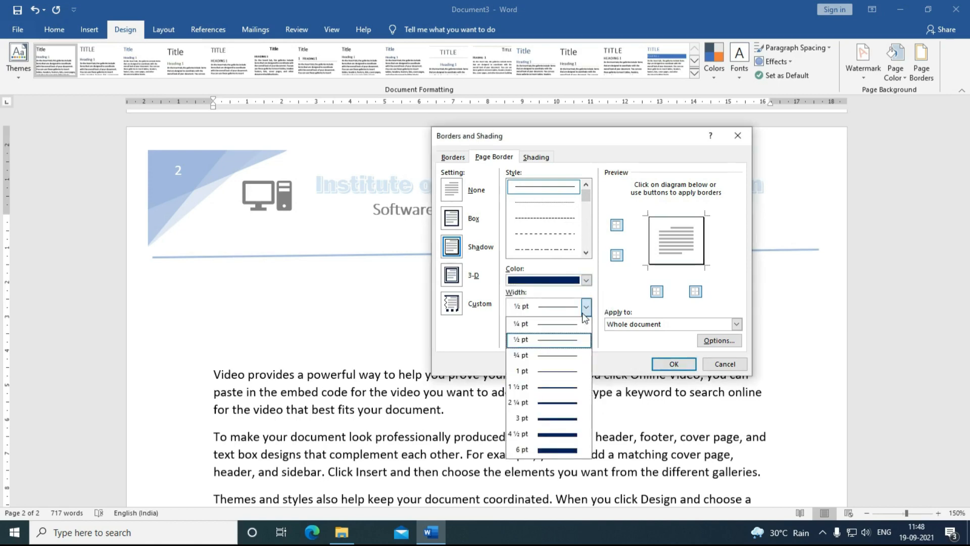
click(551, 418)
click(660, 367)
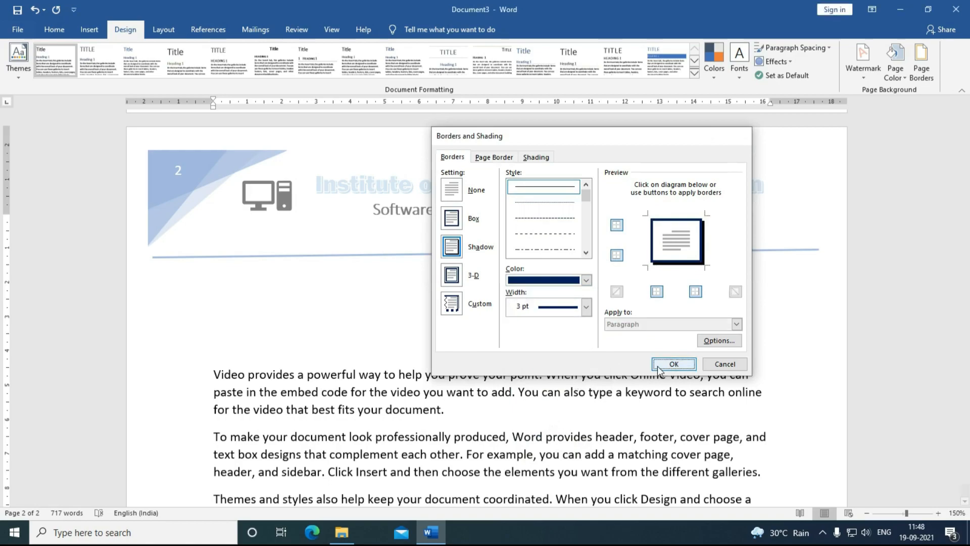
scroll(487, 248, up, 10)
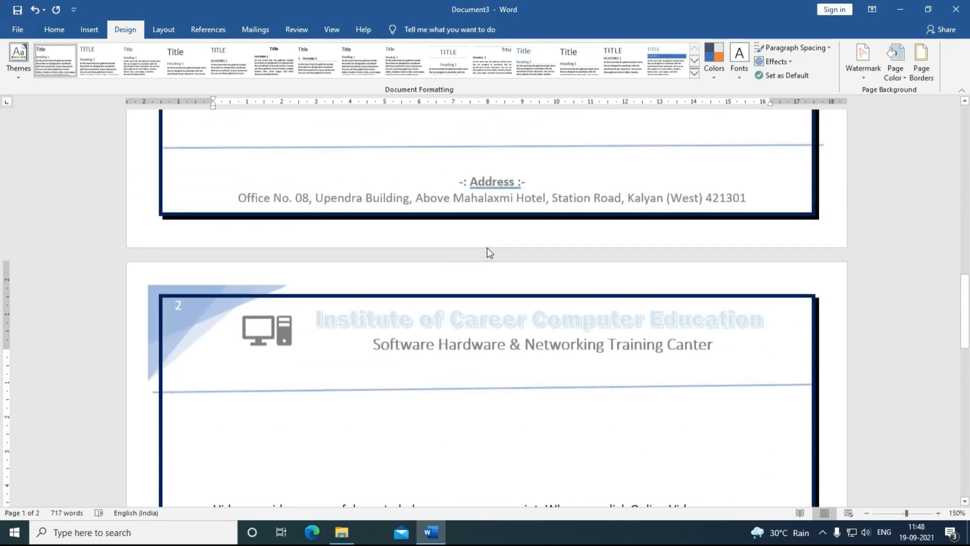
scroll(487, 248, up, 15)
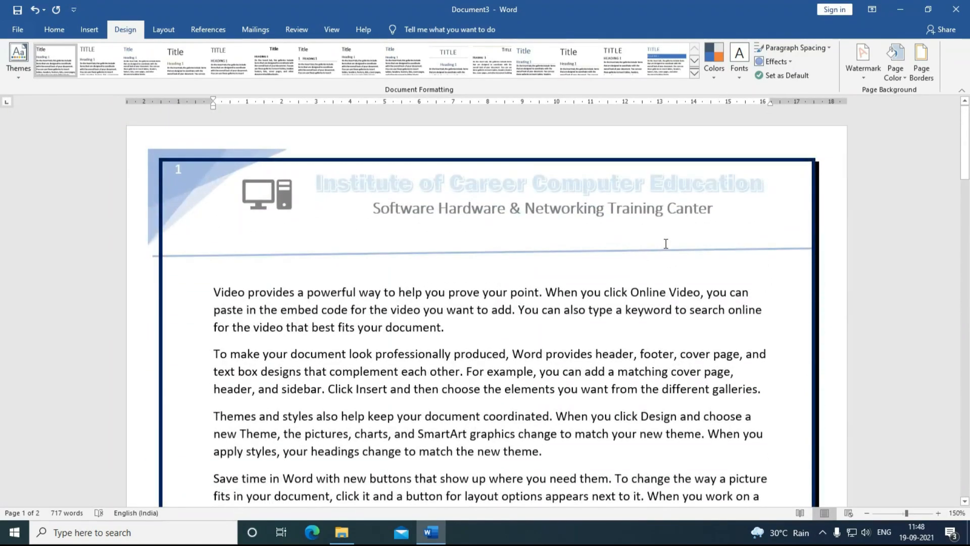
Step: Replace the blue border with a plain box border without shadow
click(922, 61)
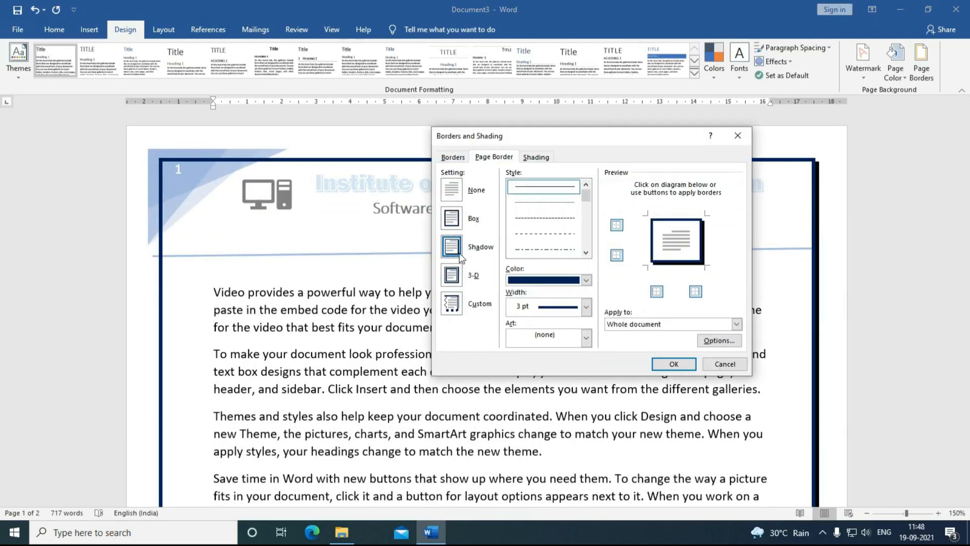
click(455, 219)
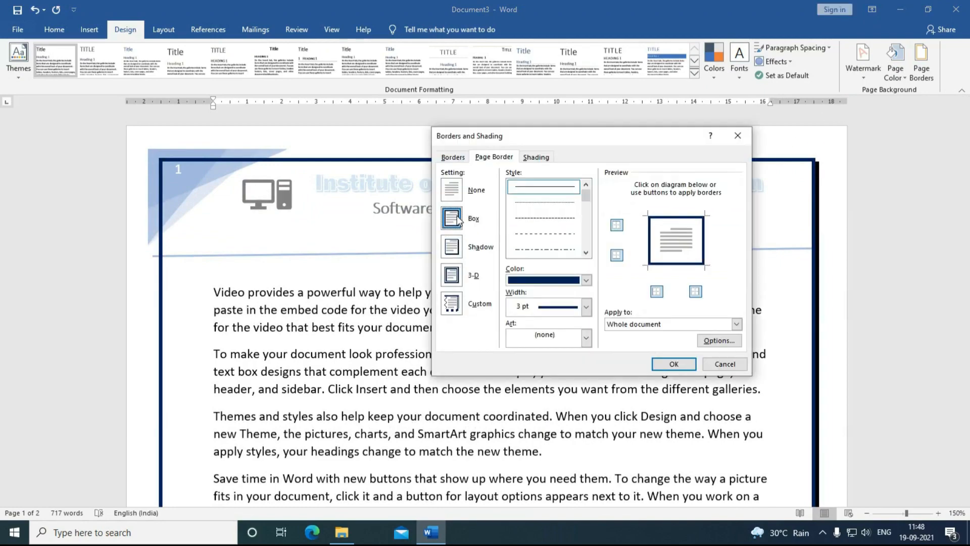
click(674, 364)
scroll(811, 296, down, 15)
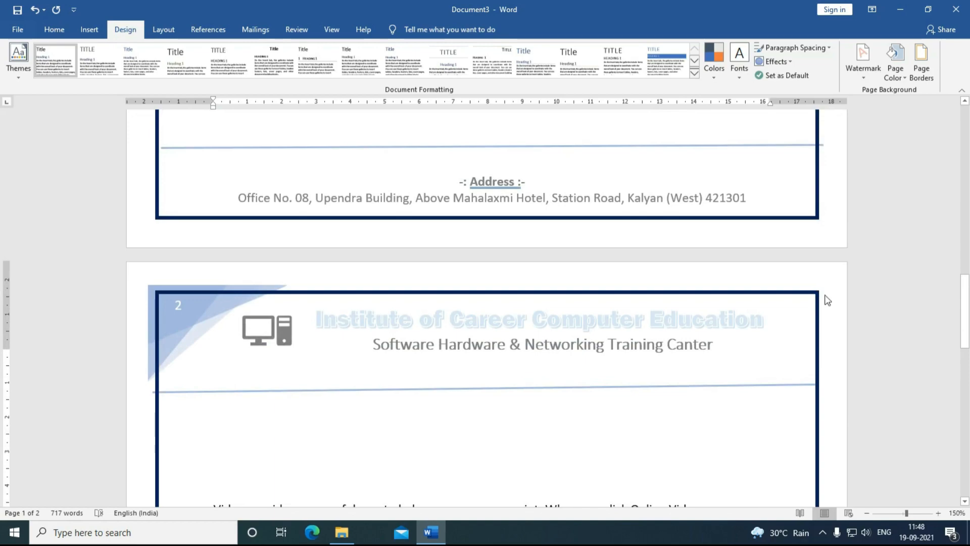
scroll(748, 299, down, 5)
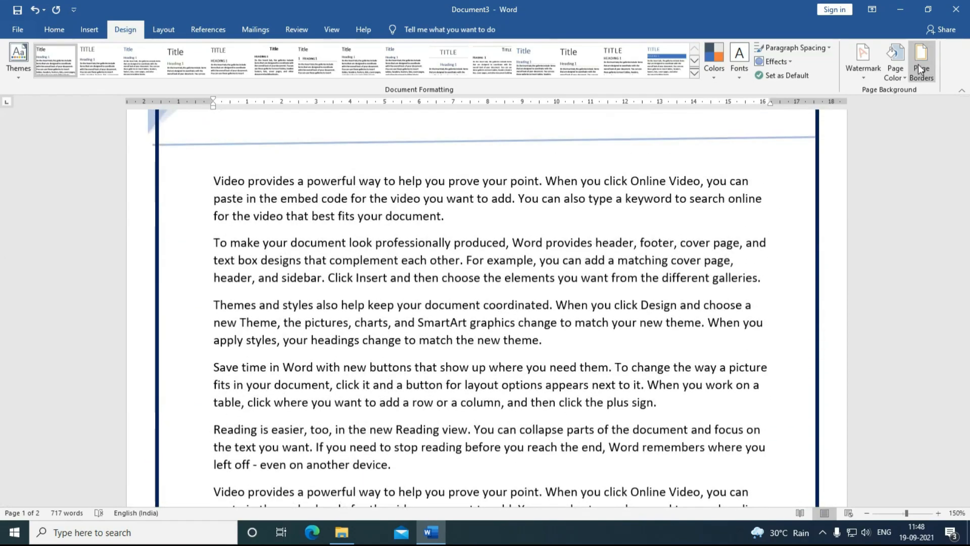
Step: Apply a shadowed film-strip art border to the pages
click(921, 69)
click(451, 248)
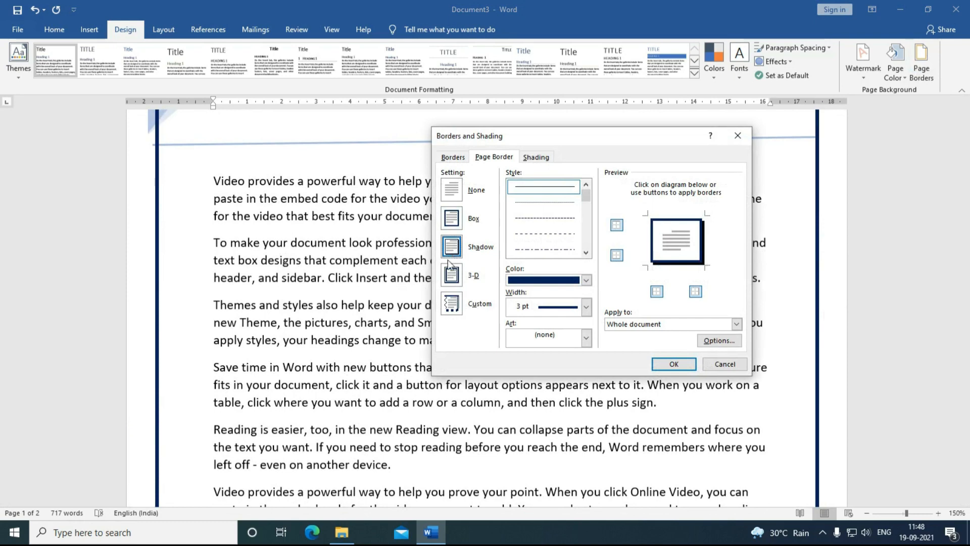
click(549, 339)
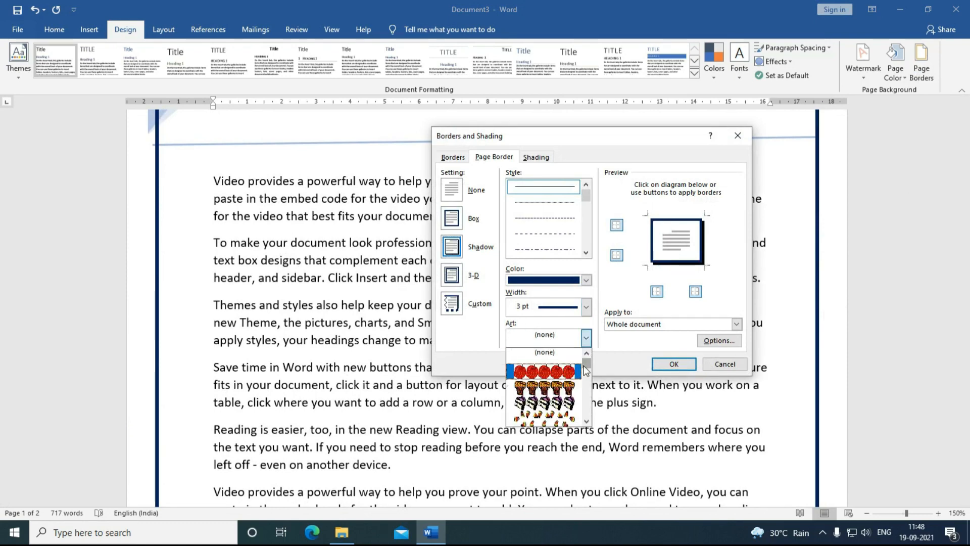
drag(589, 360, 588, 376)
click(563, 374)
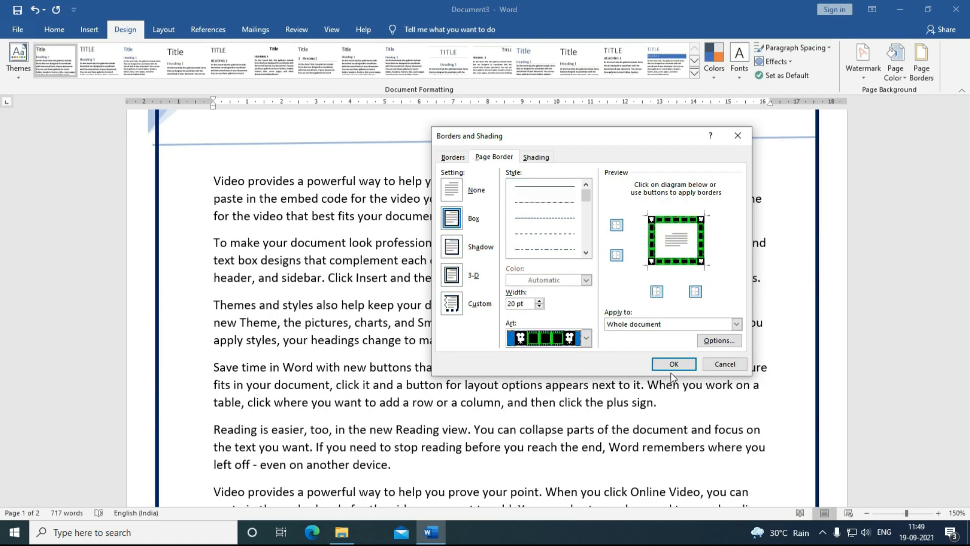
click(674, 364)
scroll(681, 364, up, 15)
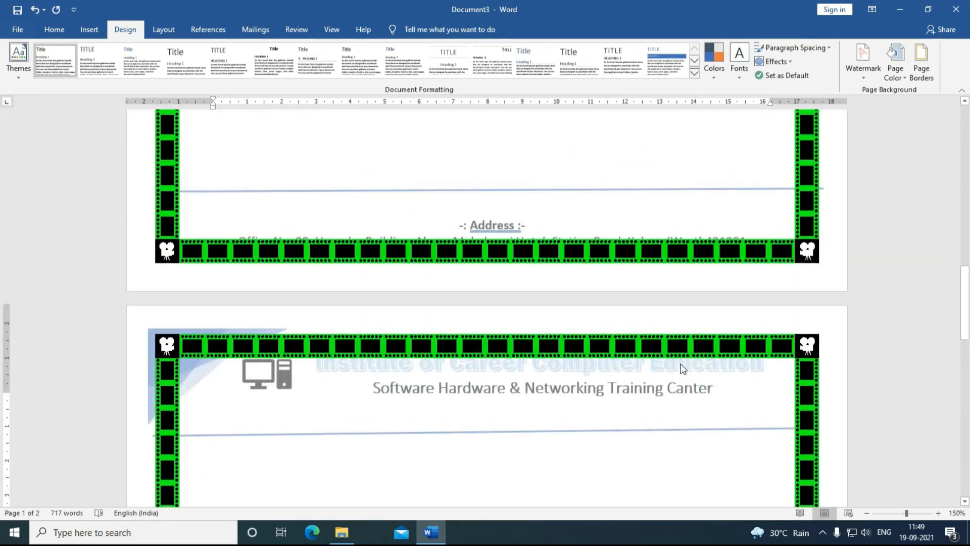
scroll(682, 364, up, 3)
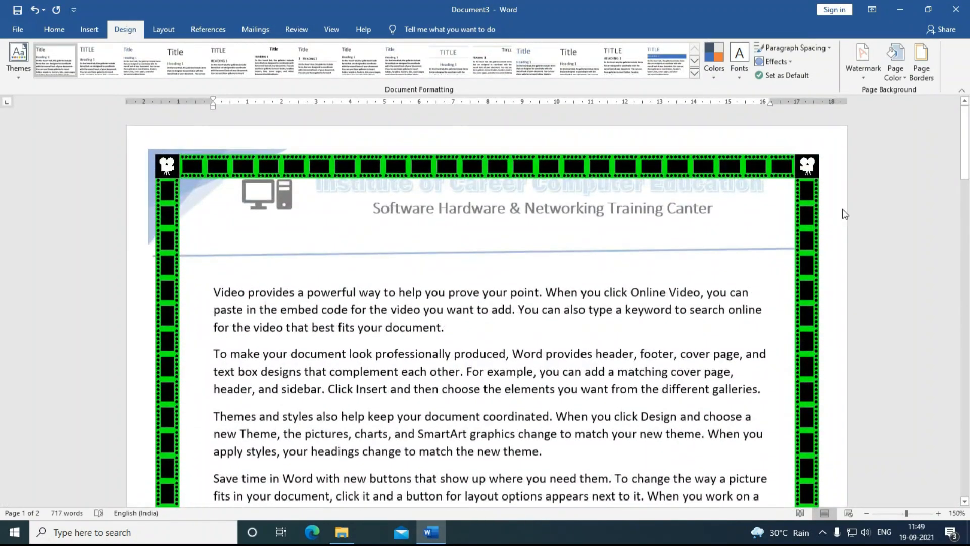
Step: Switch to the double-line art border with corner circles at a reduced width
click(921, 64)
click(587, 339)
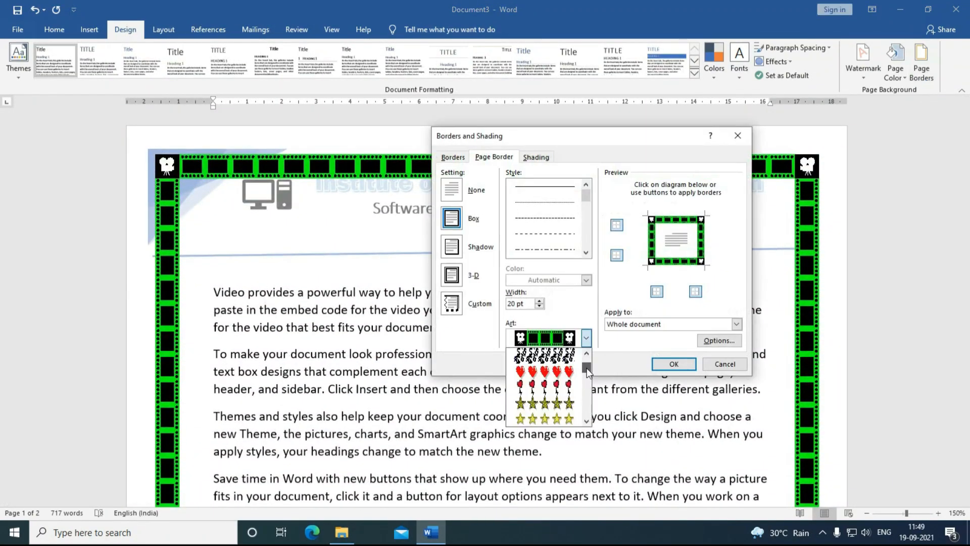
drag(587, 368, 587, 390)
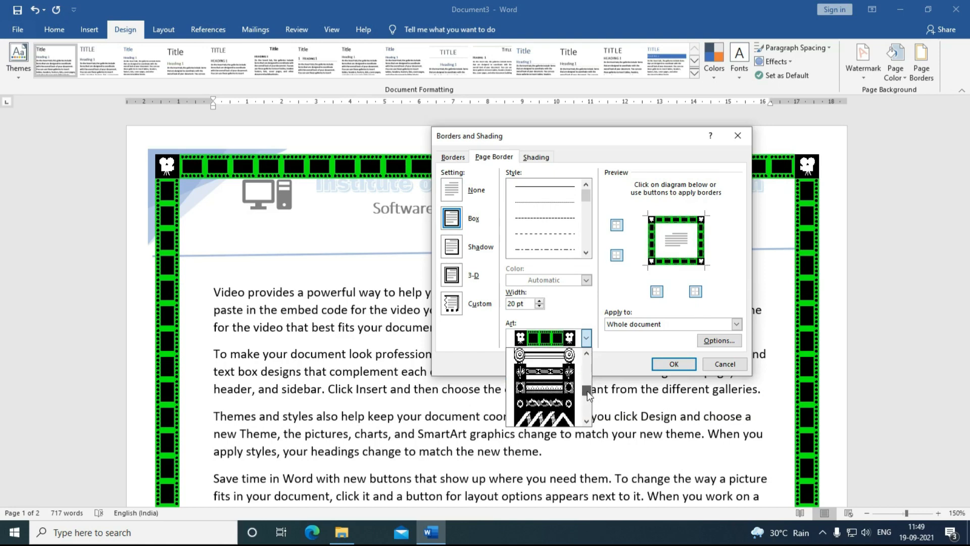
click(544, 388)
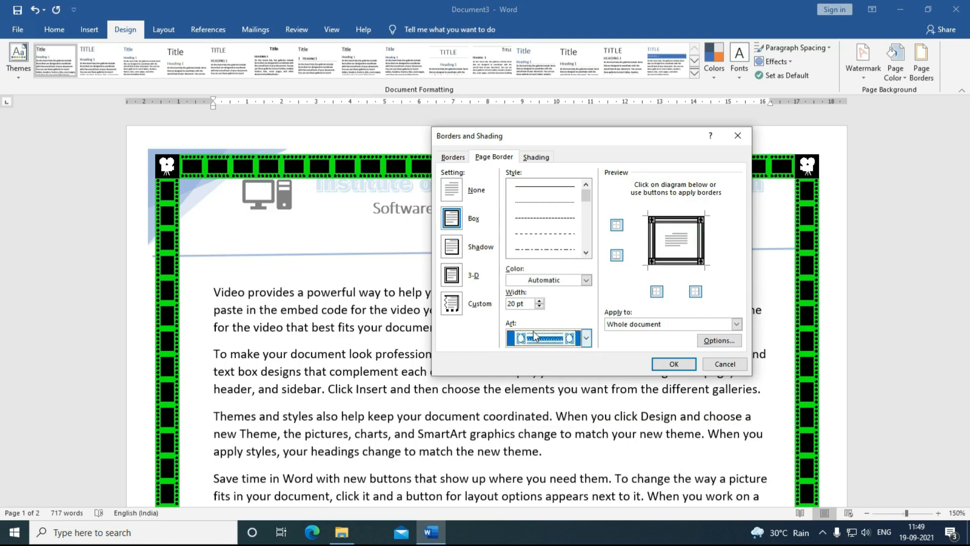
click(539, 305)
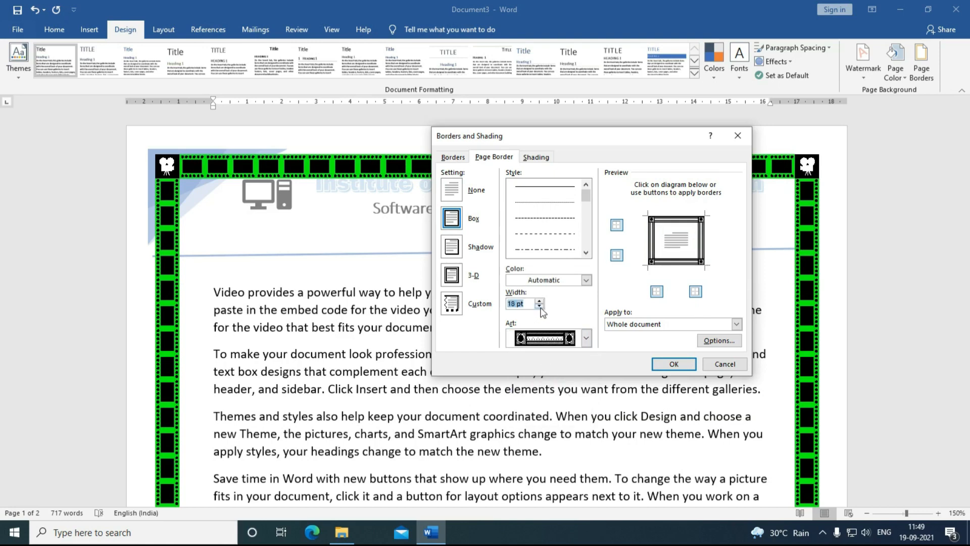
click(539, 305)
click(540, 306)
click(661, 363)
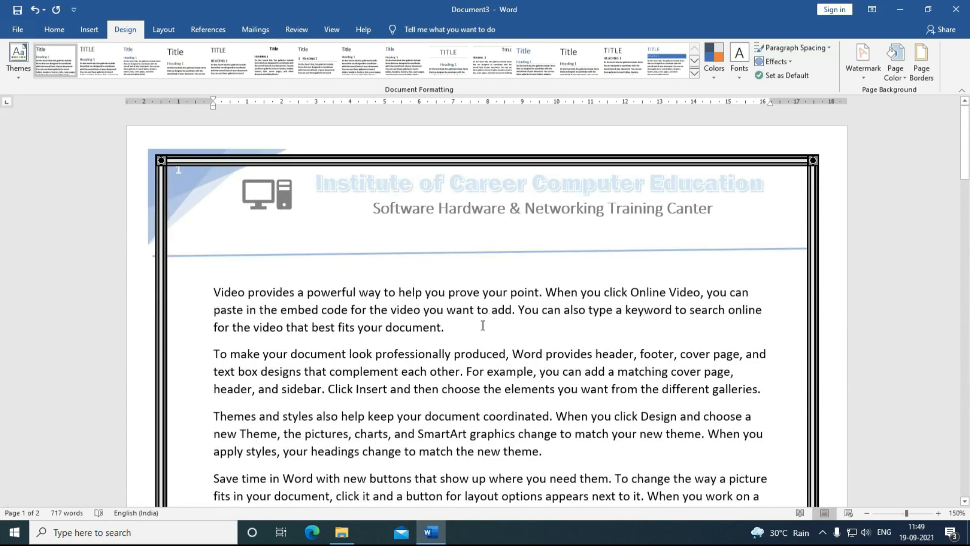
scroll(537, 408, down, 15)
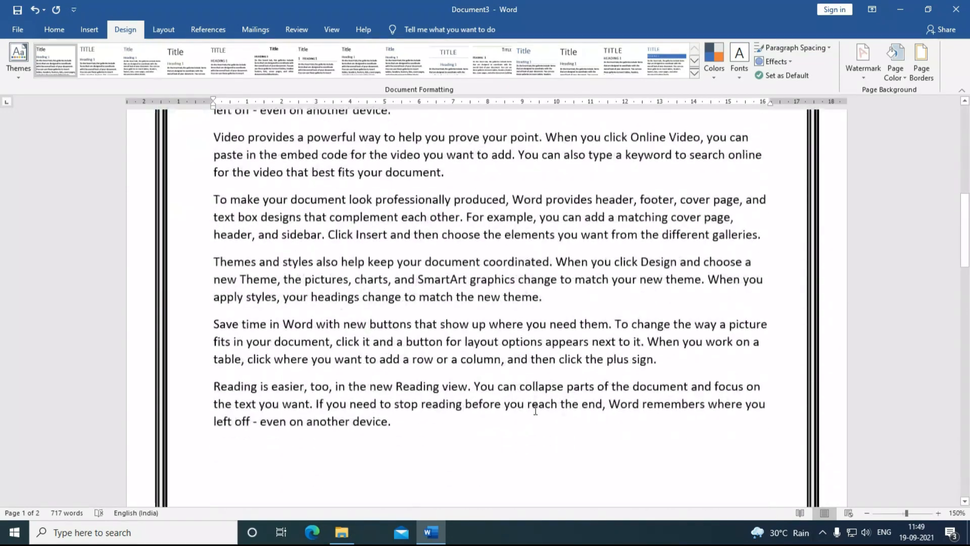
scroll(535, 410, down, 15)
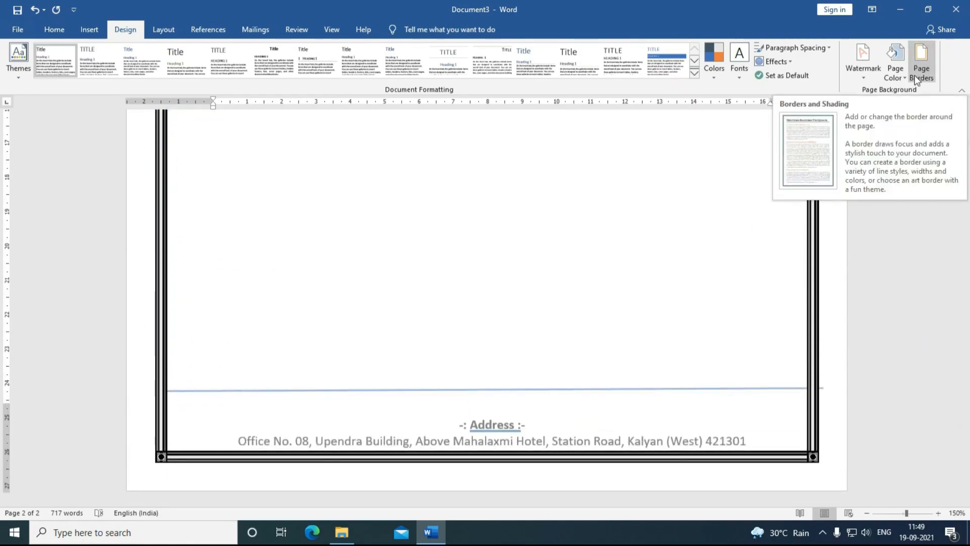
Step: Clear the old border, then apply purple triangle-pattern art at 24 pt to all pages
click(914, 76)
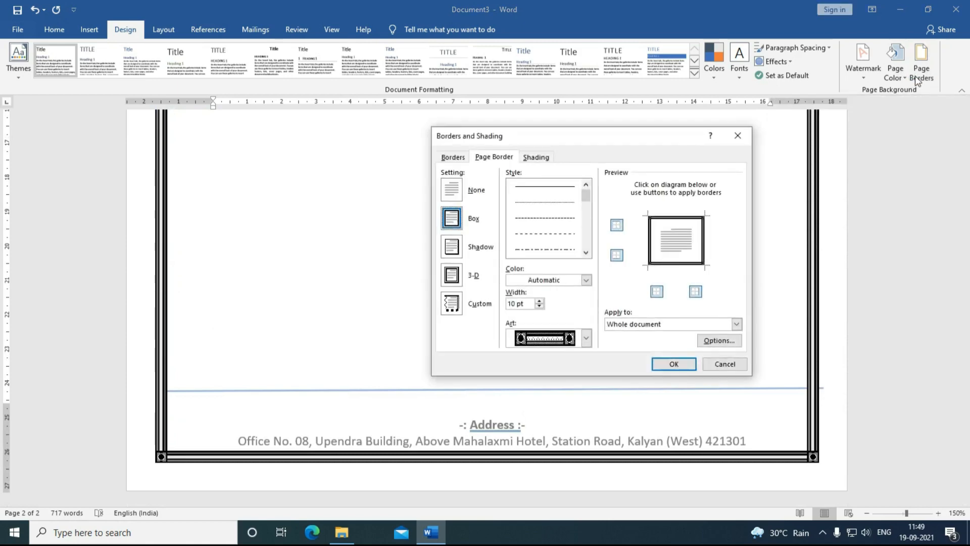
click(451, 196)
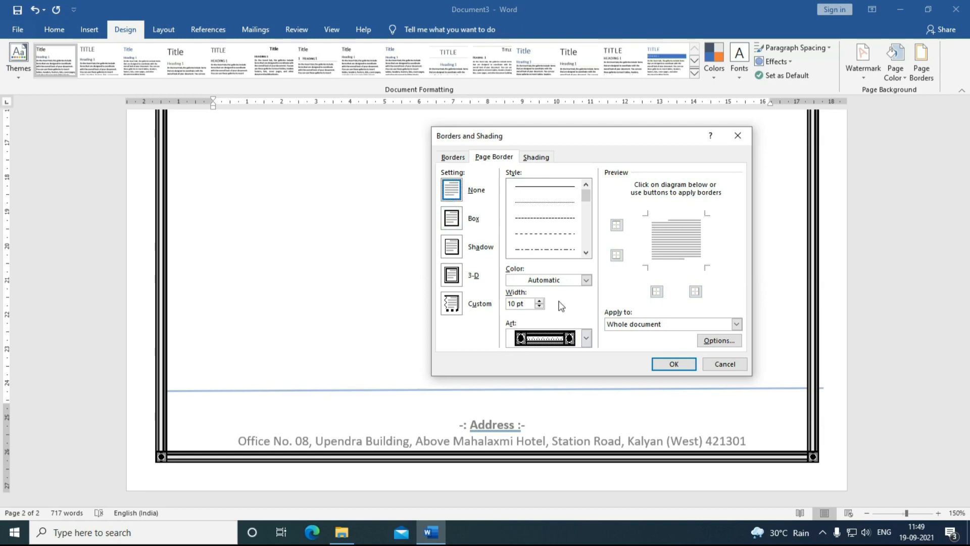
click(572, 282)
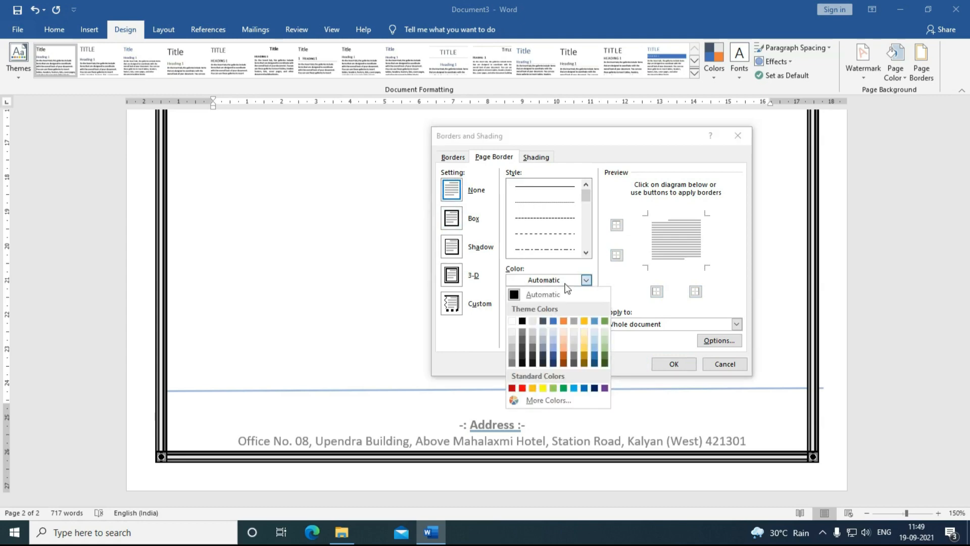
click(604, 388)
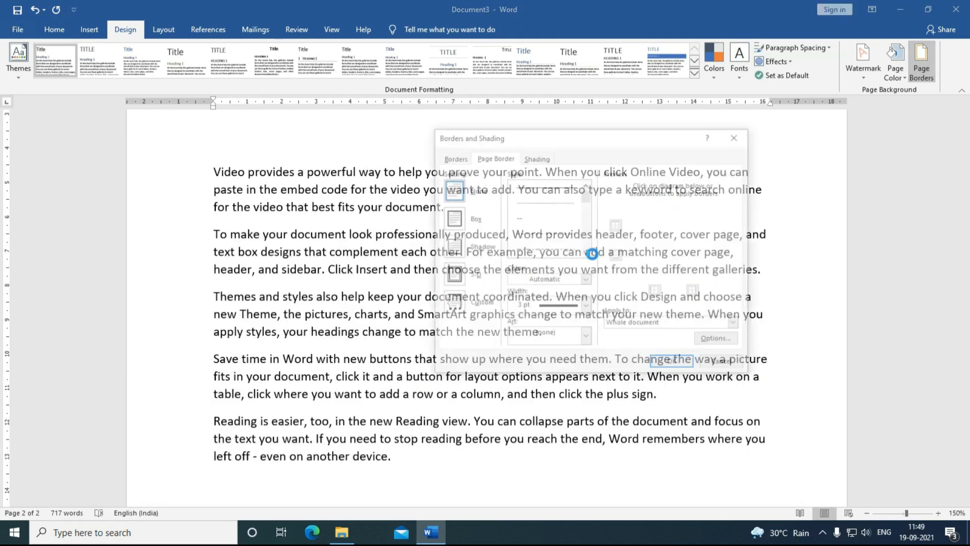
click(586, 338)
click(563, 403)
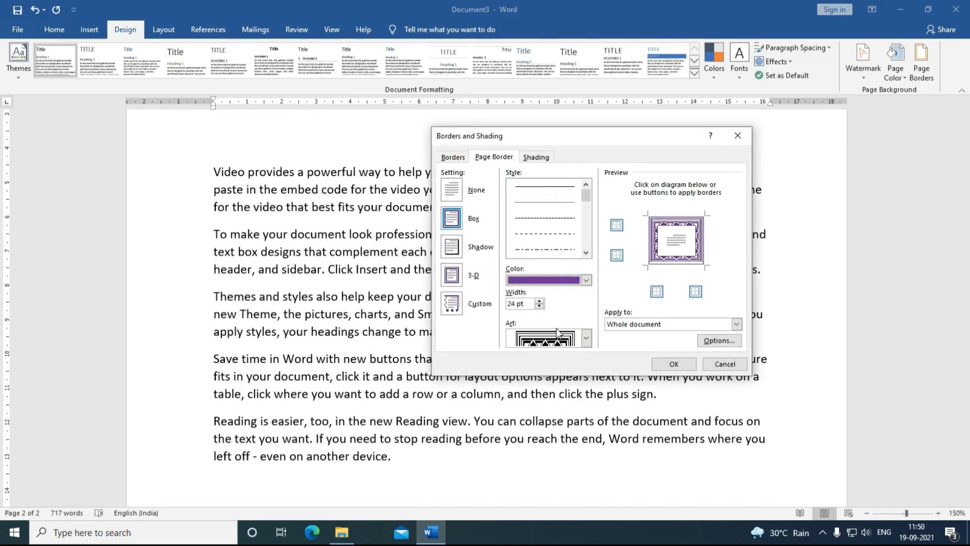
click(674, 364)
scroll(660, 362, up, 4)
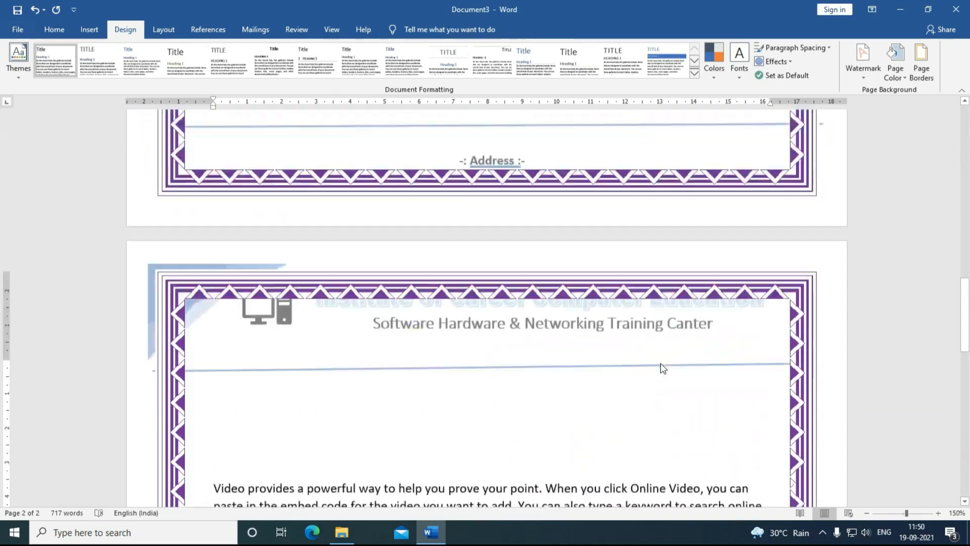
scroll(660, 363, down, 8)
scroll(662, 363, up, 10)
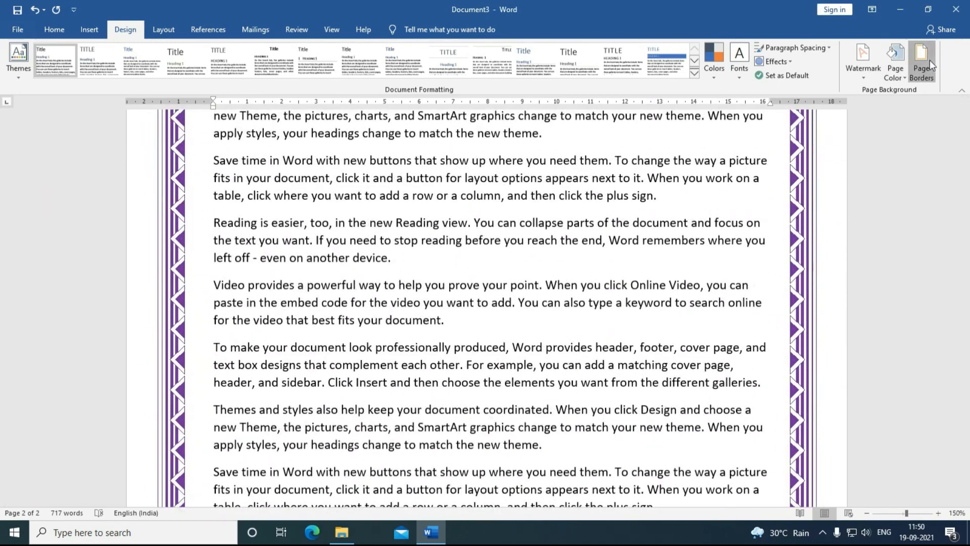
Step: Turn the page border off and try a paragraph shading fill colour
click(929, 60)
click(451, 195)
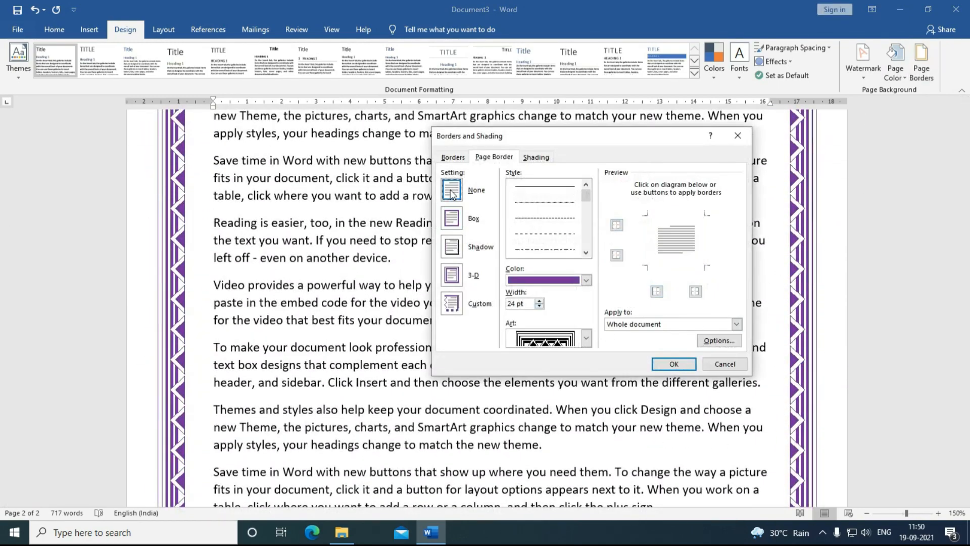
click(535, 158)
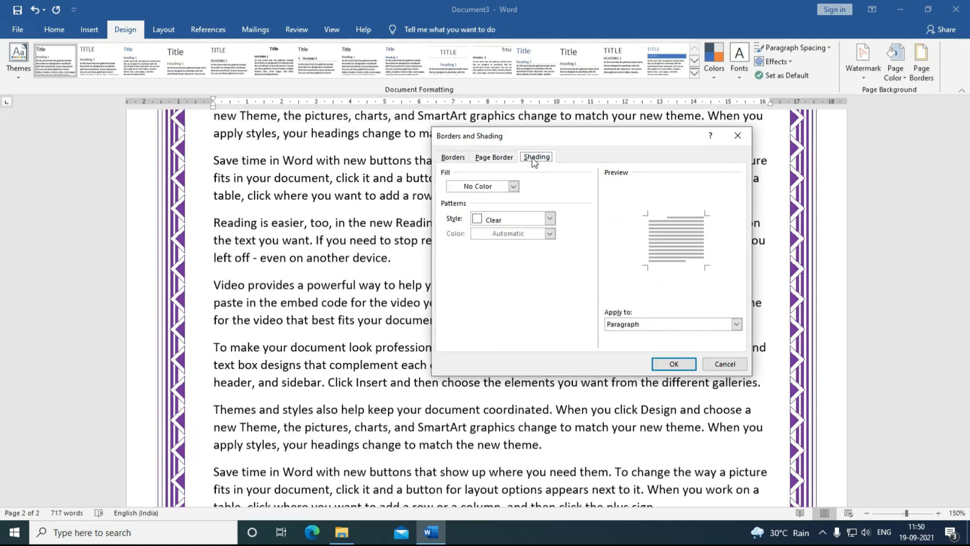
click(514, 186)
click(495, 233)
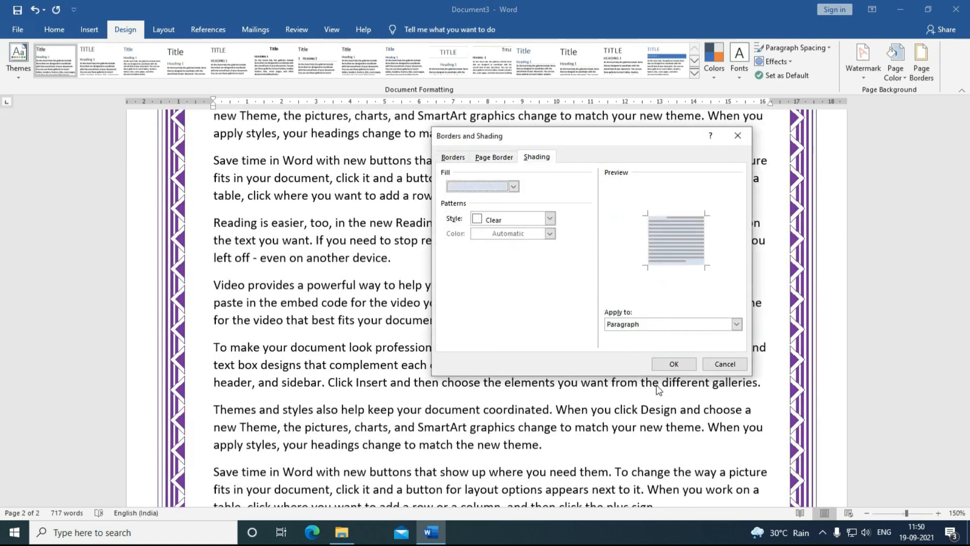
click(674, 364)
scroll(669, 370, up, 10)
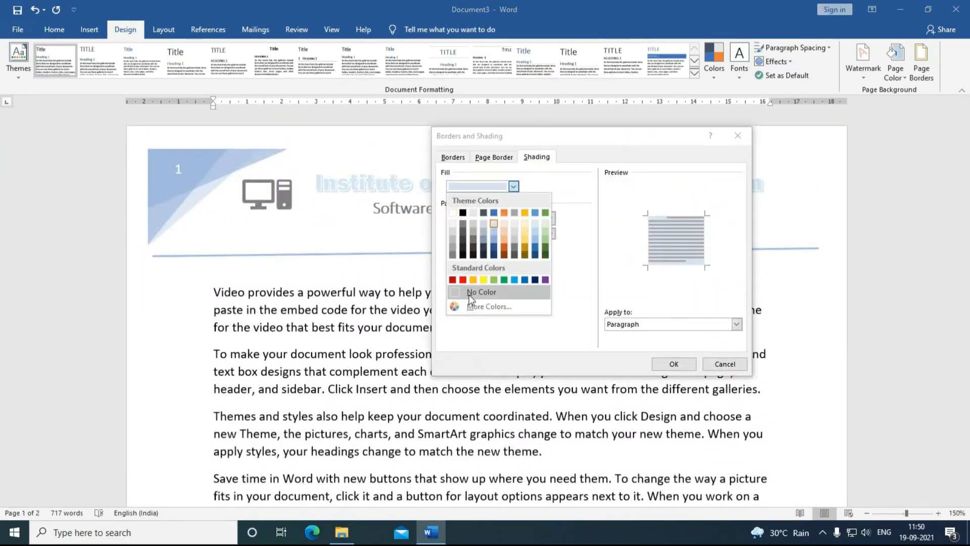
Step: Set the shading fill to No Color and close Borders and Shading
click(470, 292)
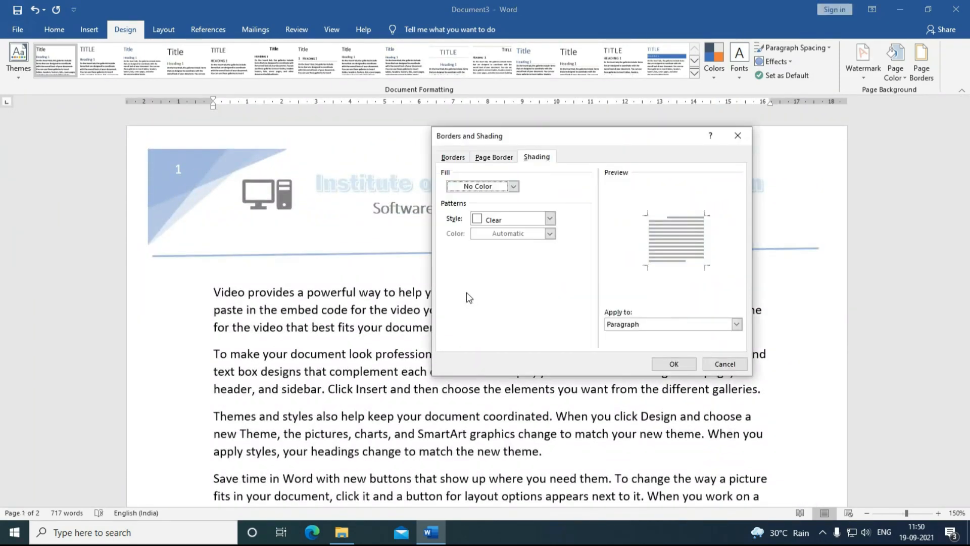
key(Return)
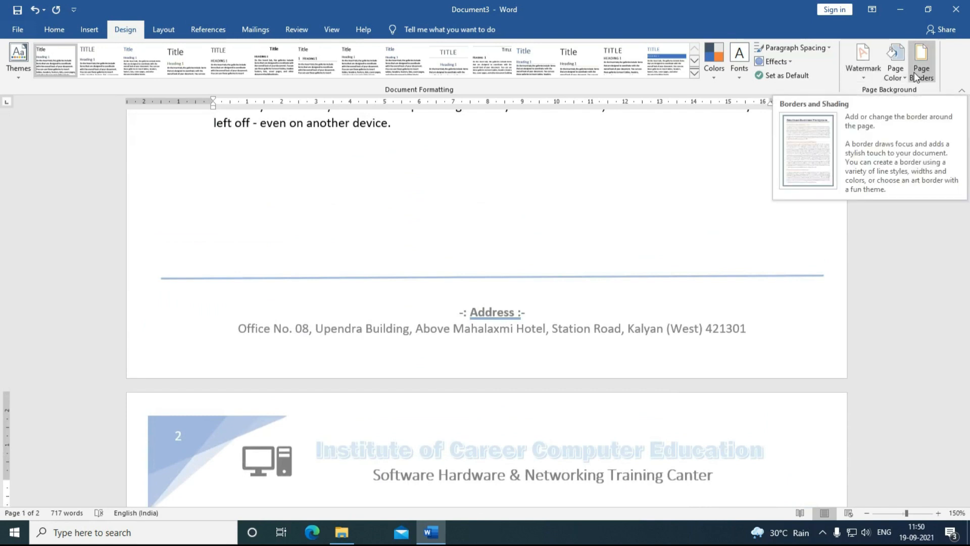
scroll(393, 227, up, 10)
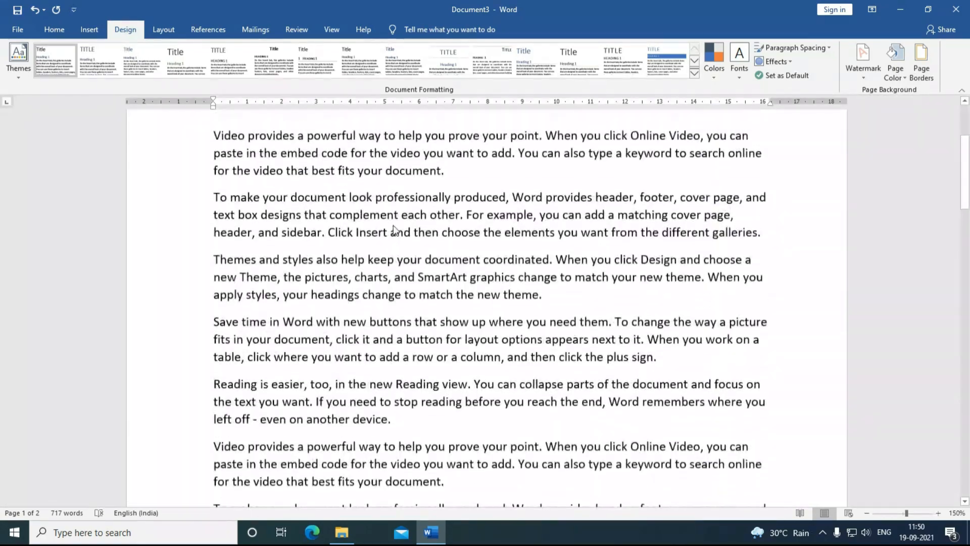
Step: Edit the letterhead header and apply the Banded theme from Design > Themes
double_click(427, 187)
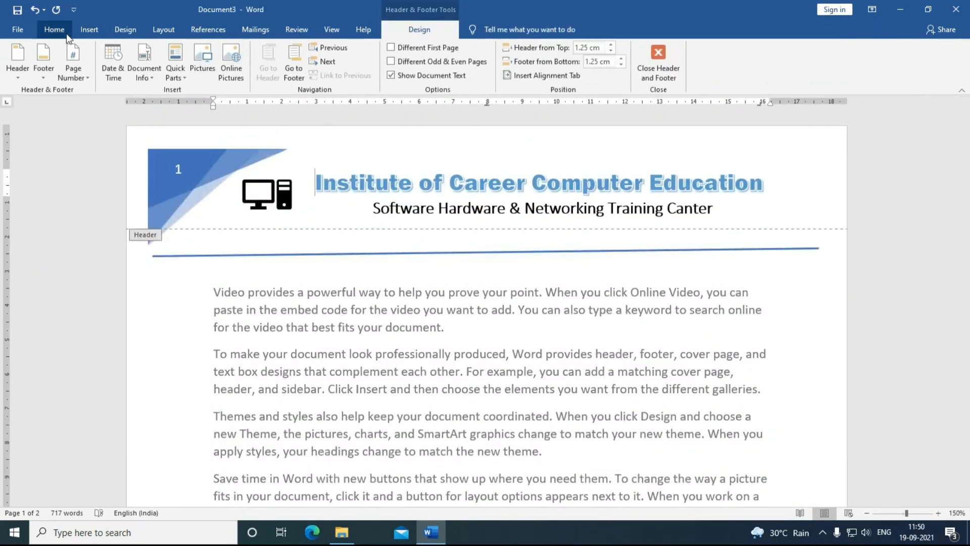
click(90, 29)
click(124, 29)
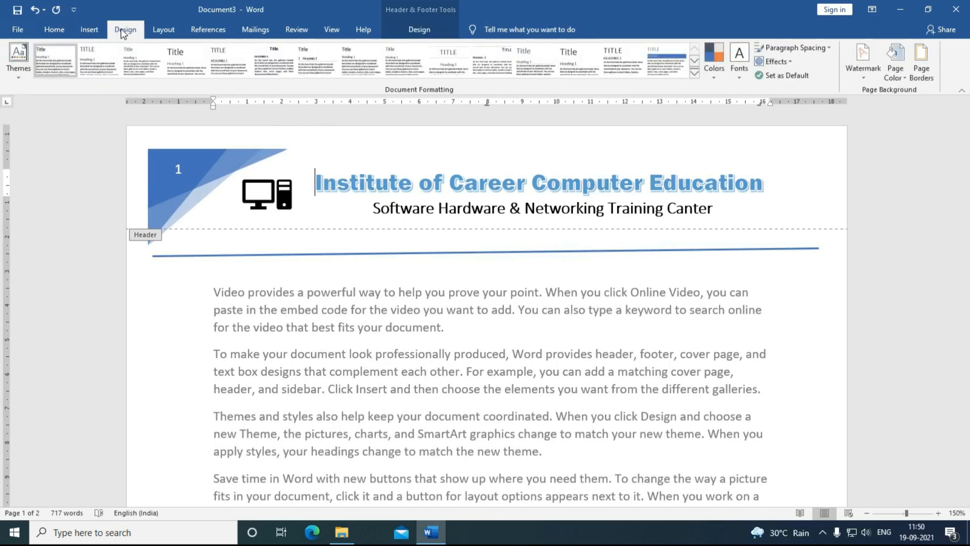
click(23, 70)
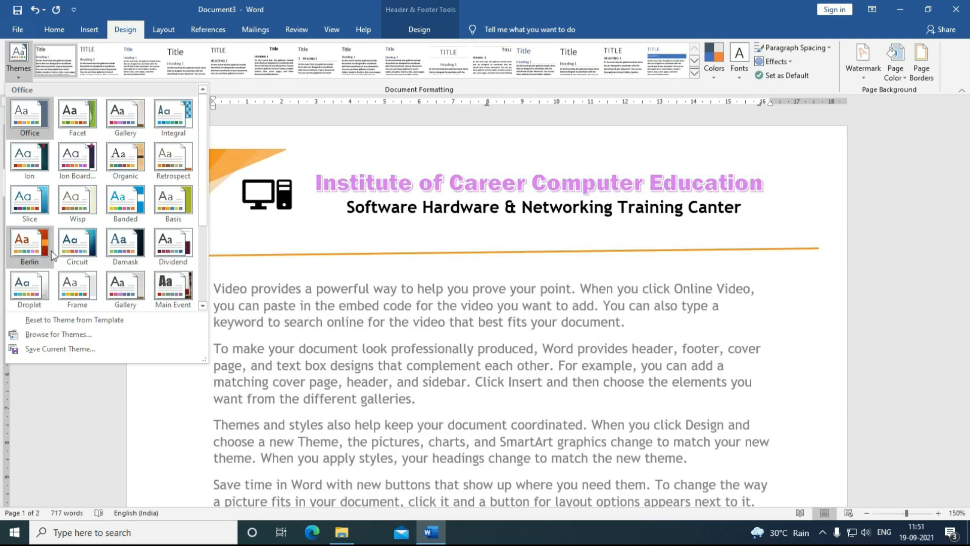
click(115, 207)
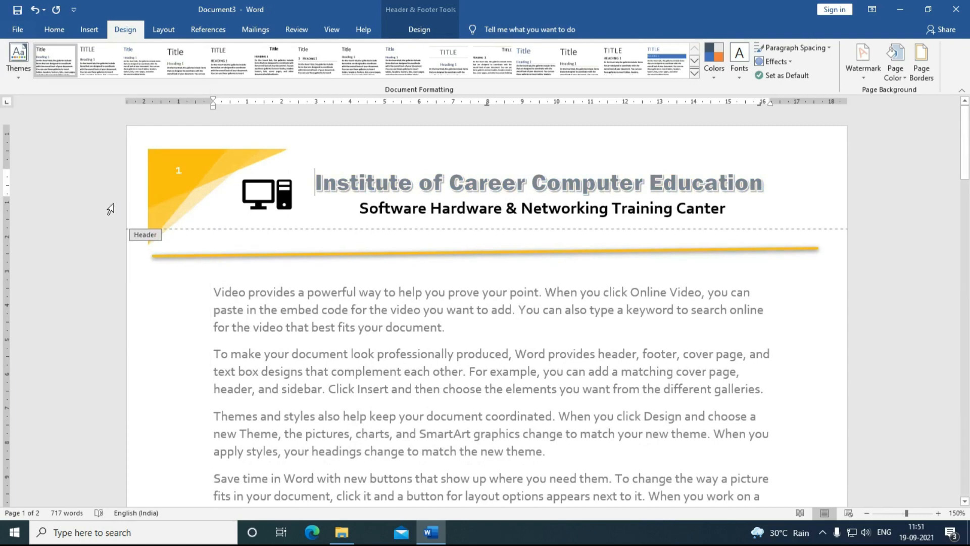
click(717, 75)
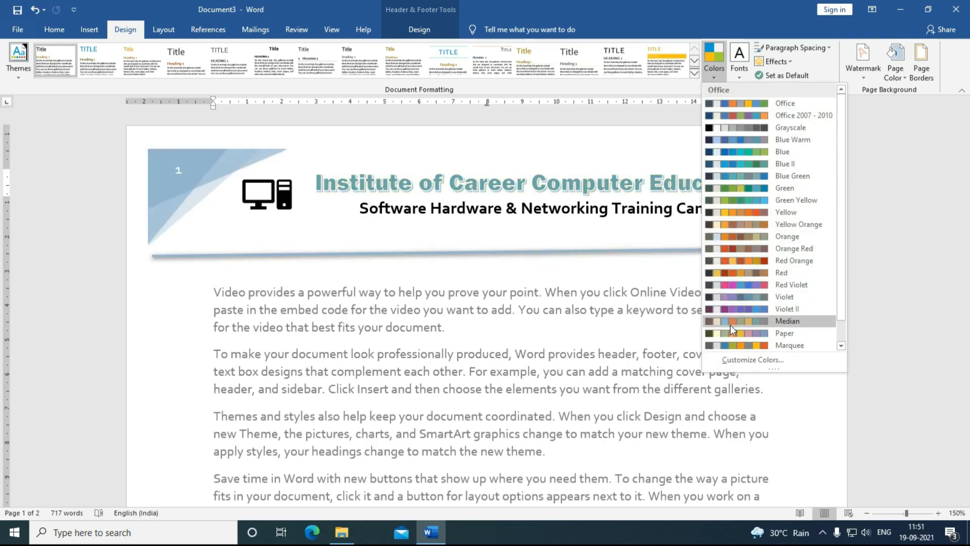
Step: Apply an orange-red colour scheme, a new theme font set and the Top Shadow effect
click(736, 266)
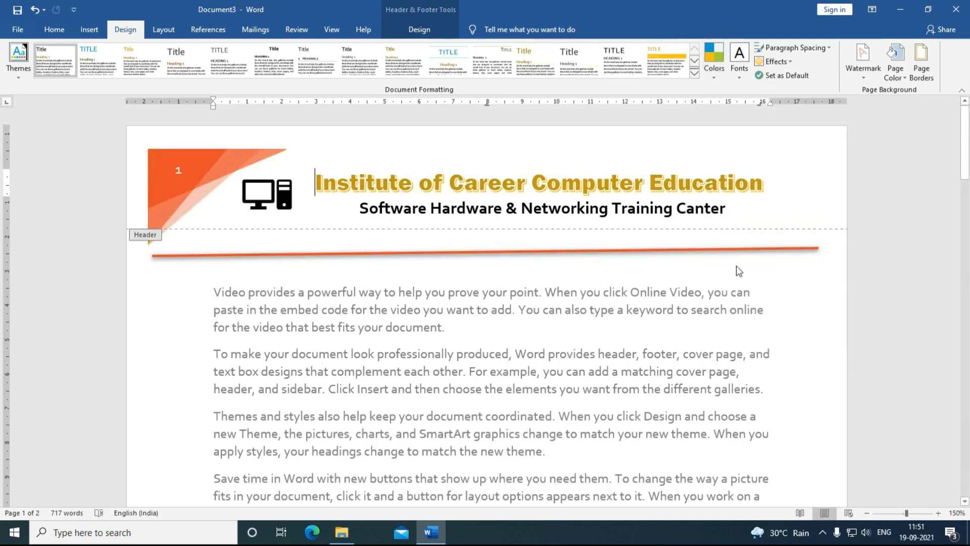
click(741, 78)
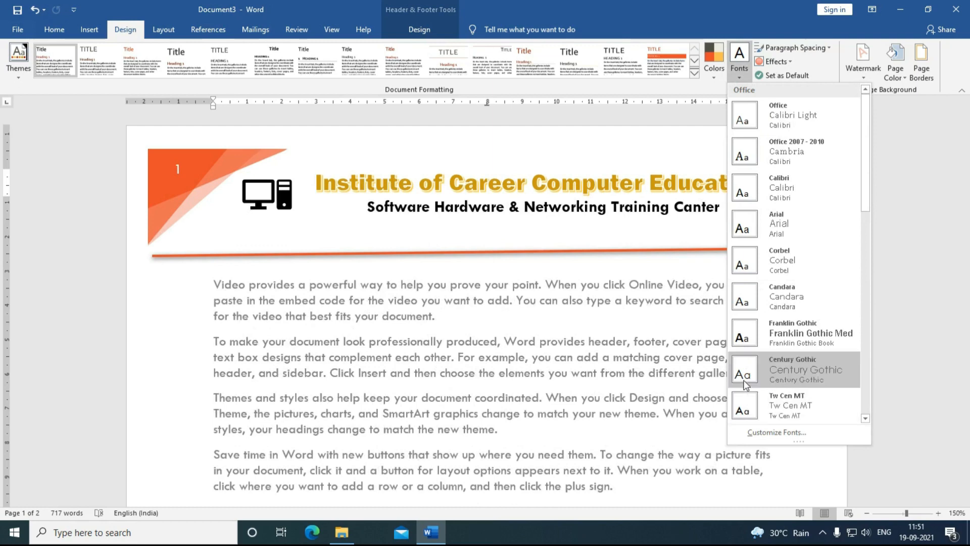
click(760, 190)
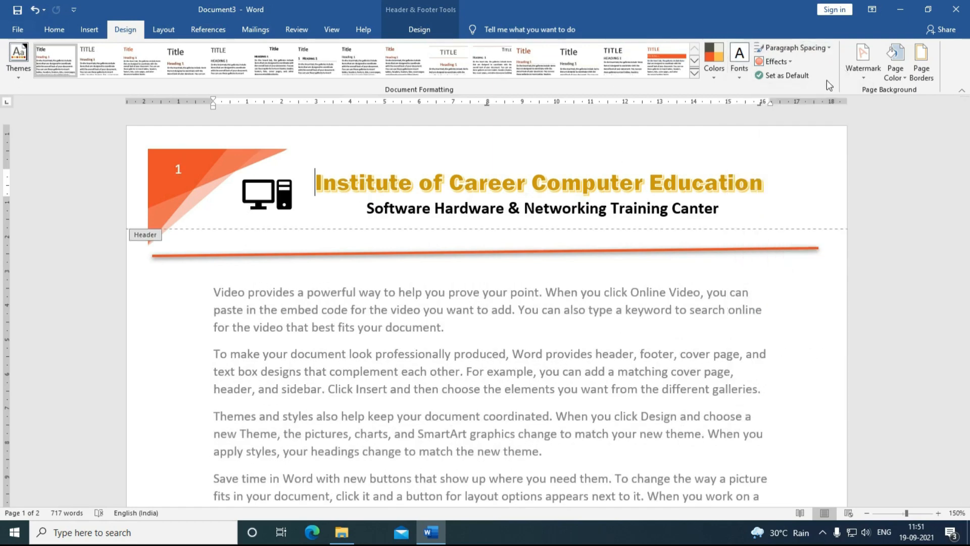
click(777, 63)
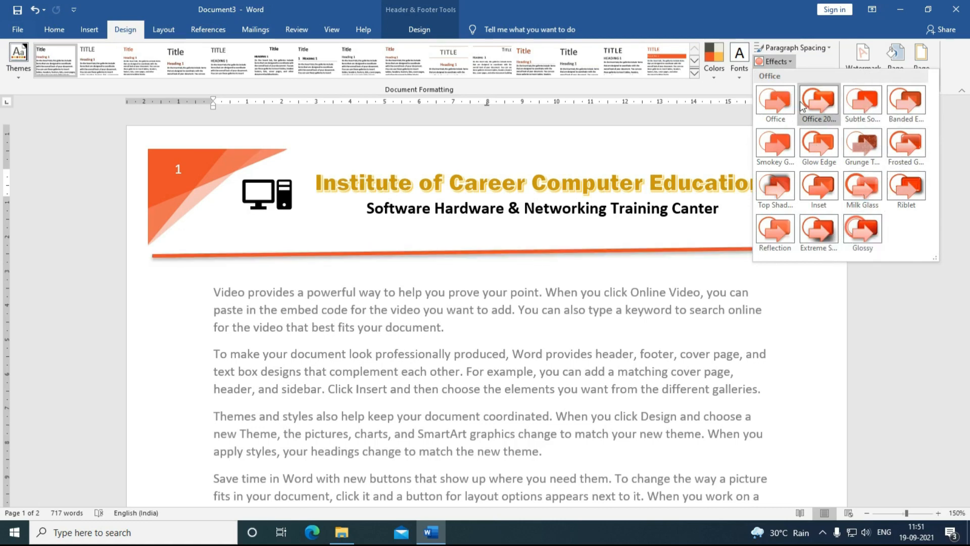
click(776, 187)
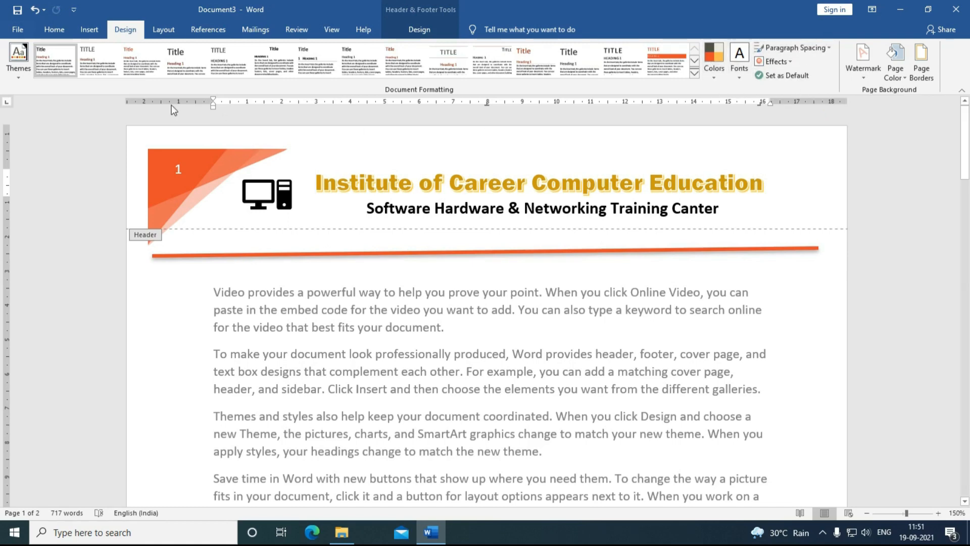
Step: Browse the themes and style sets, then apply a green theme with serif fonts
click(20, 66)
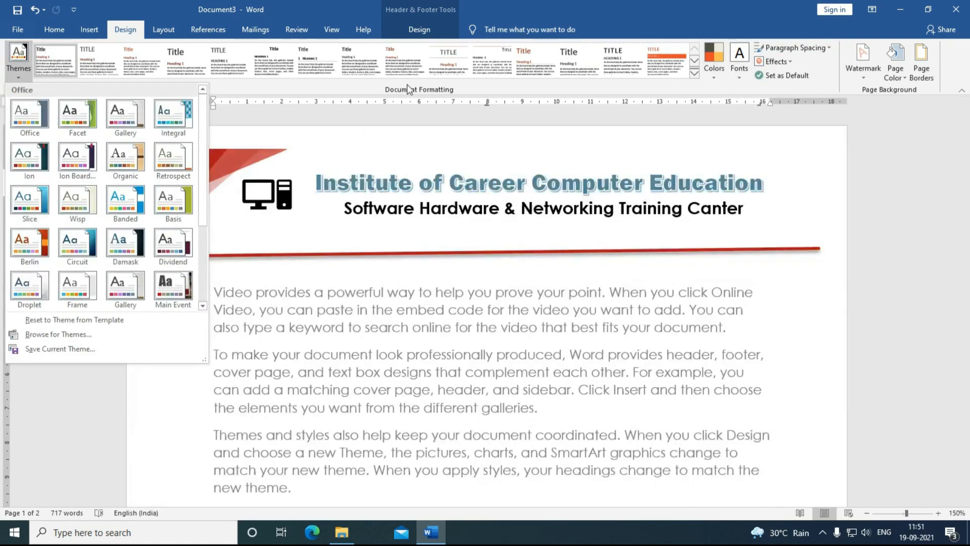
click(695, 75)
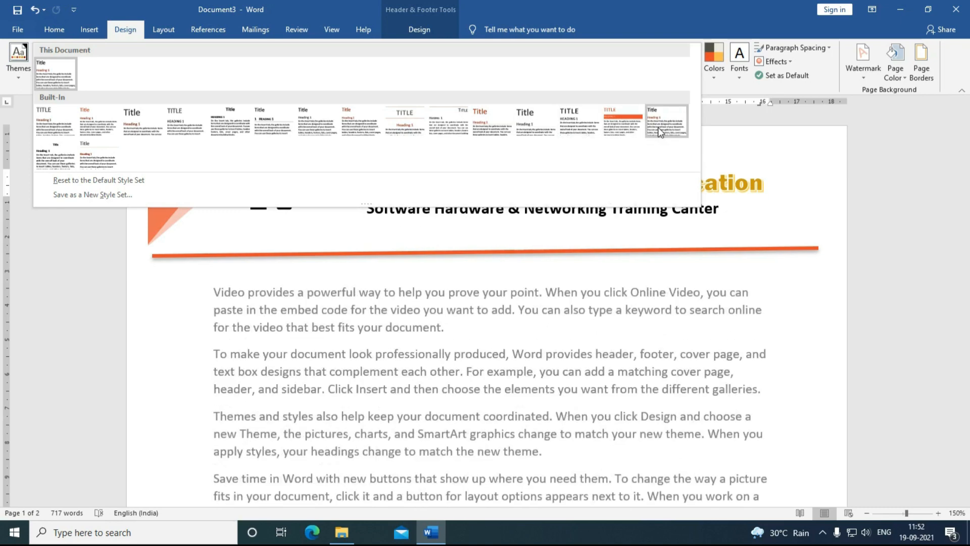
click(19, 60)
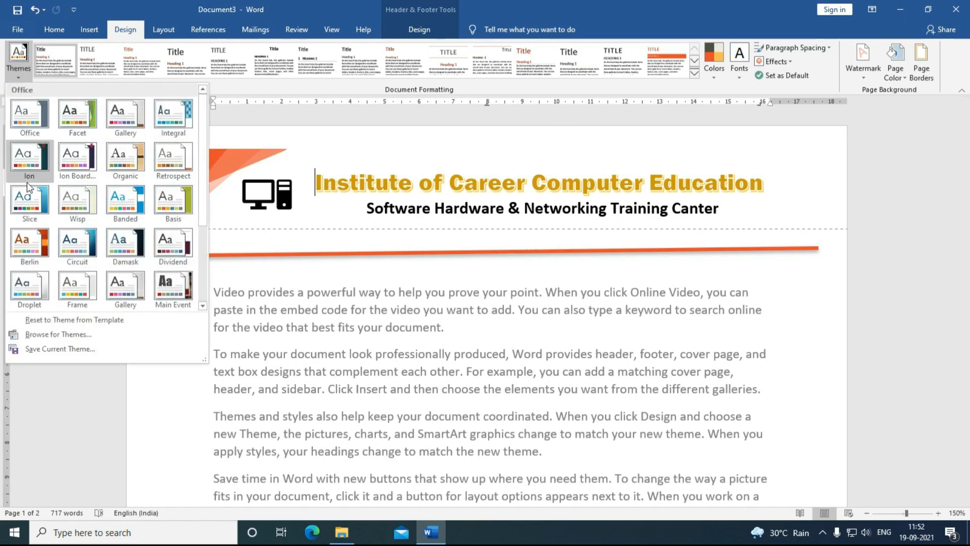
click(503, 345)
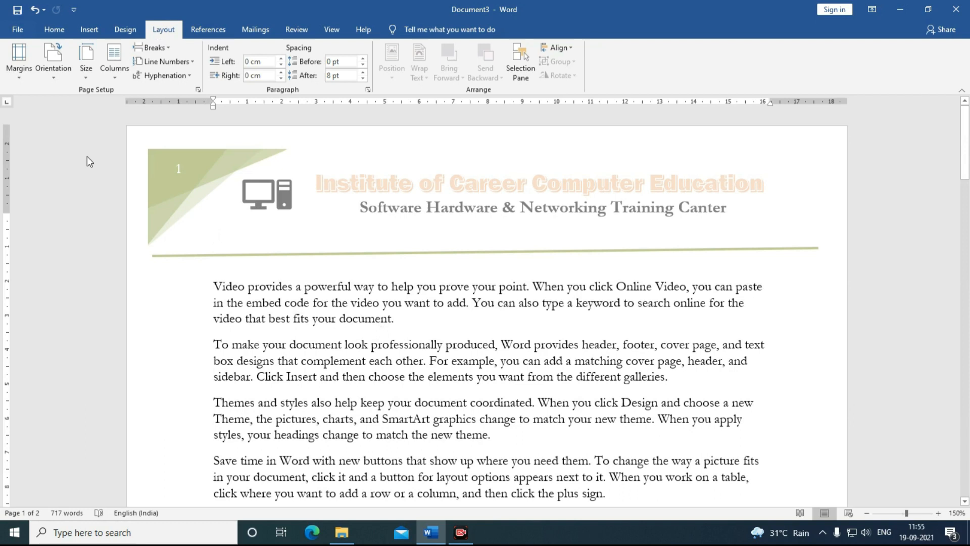
Step: Set the paper size to A4 (21 × 29.7 cm) and bring up the margin presets
click(83, 75)
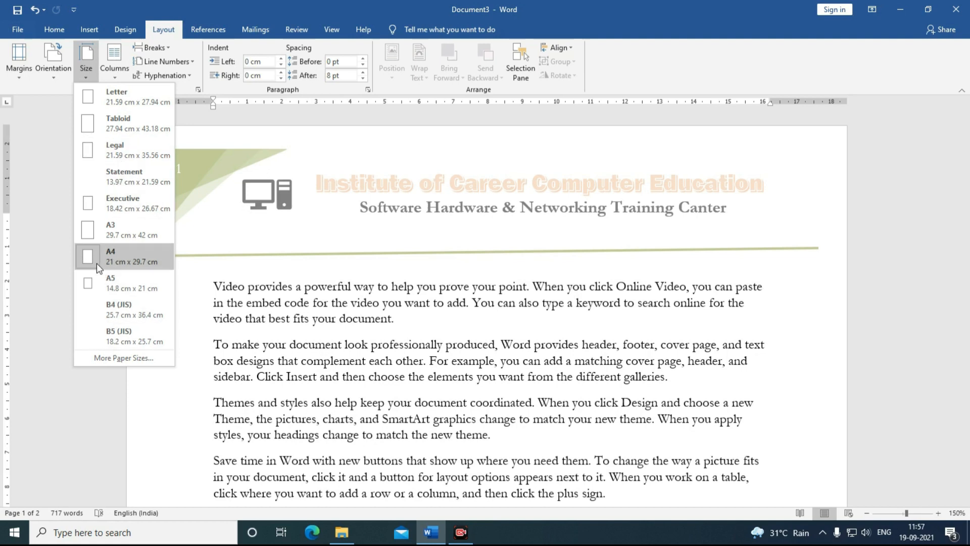
click(96, 263)
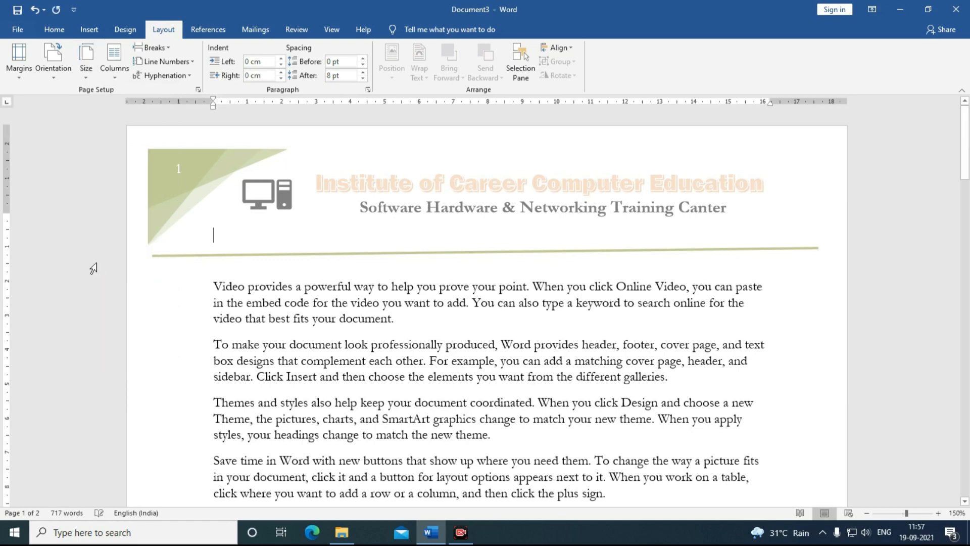
click(20, 80)
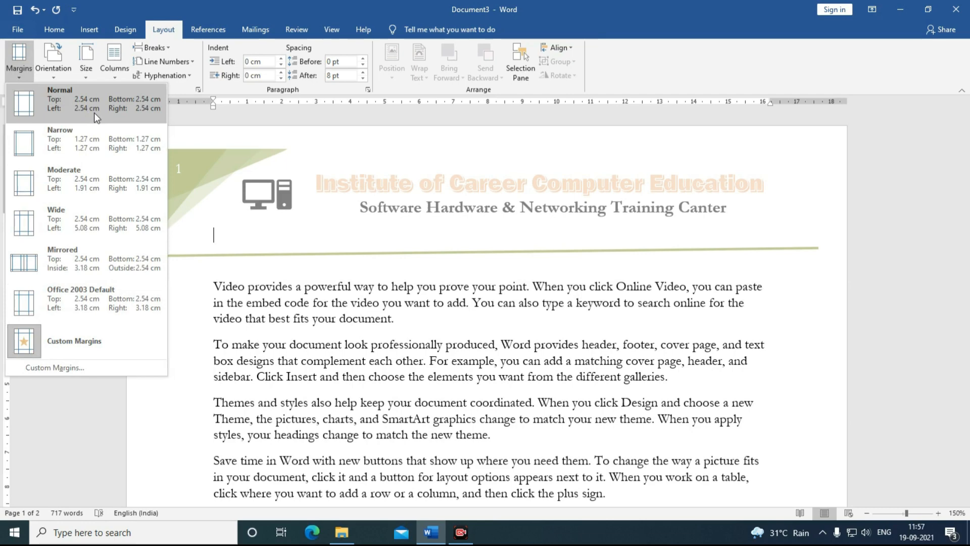
Step: In Advanced options, change 'Show measurements in units of' from centimetres to Inches
click(18, 30)
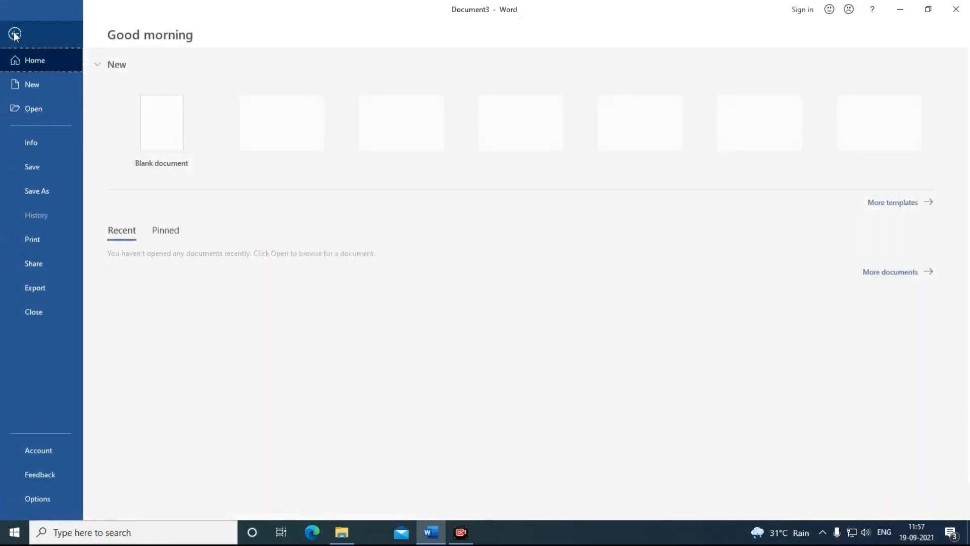
click(37, 498)
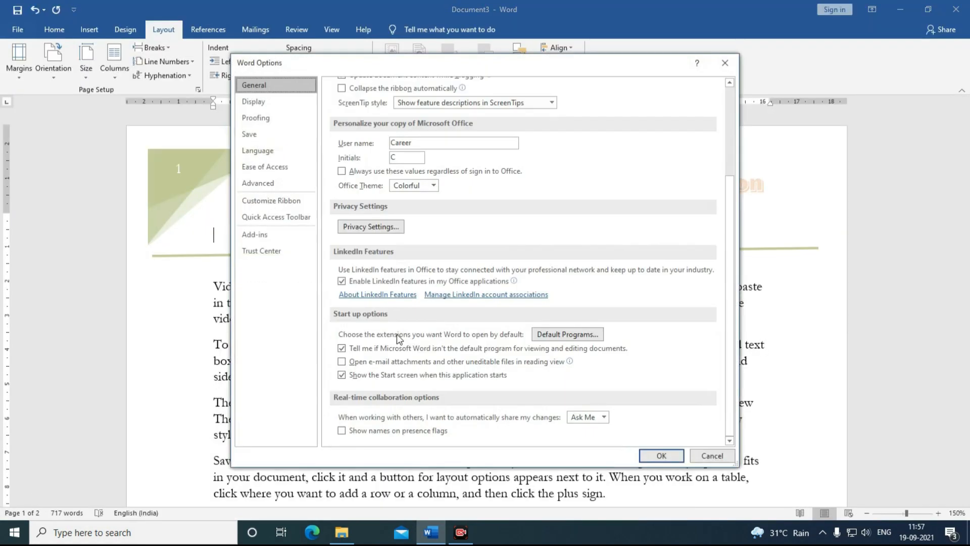
click(257, 182)
scroll(505, 303, down, 5)
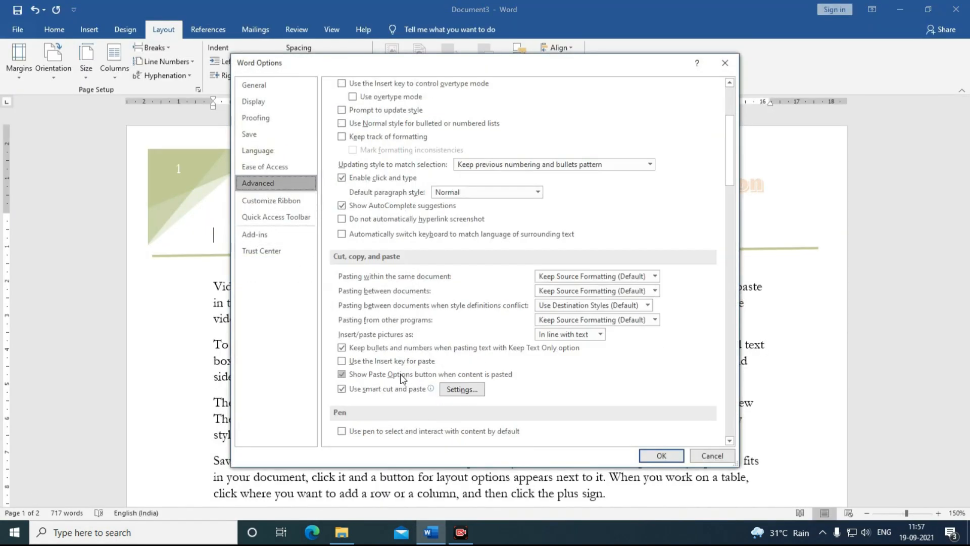
scroll(526, 354, down, 10)
click(530, 382)
click(526, 395)
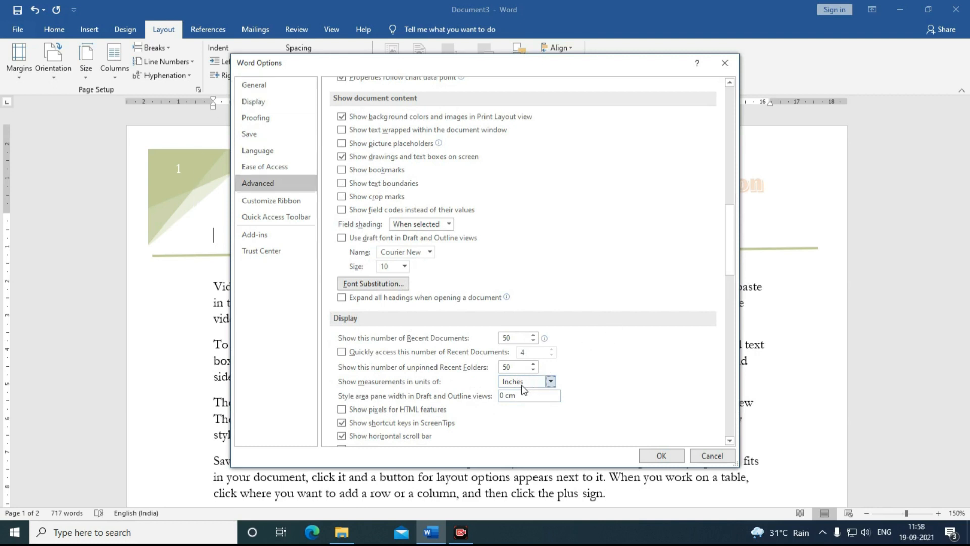
click(650, 455)
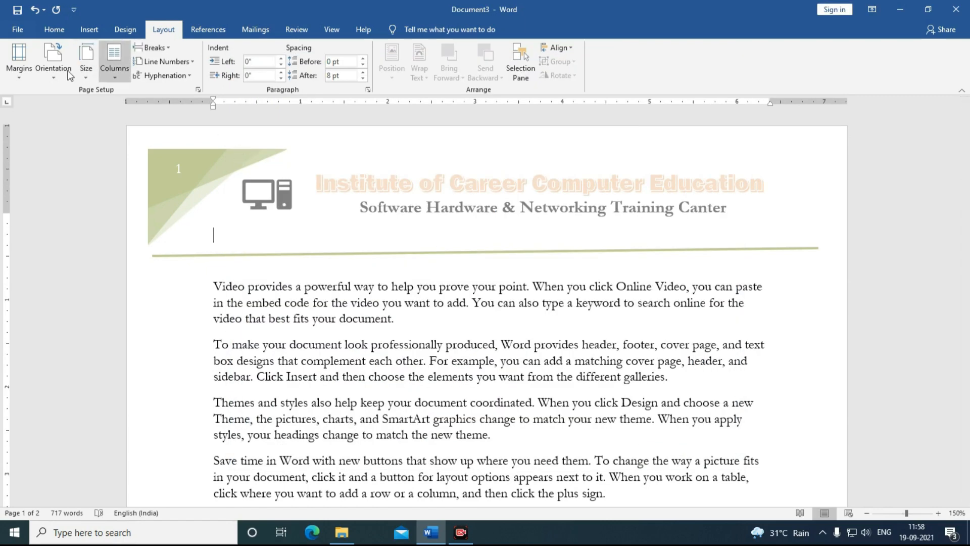
Step: Display the Margins presets, now listed in inches
click(20, 79)
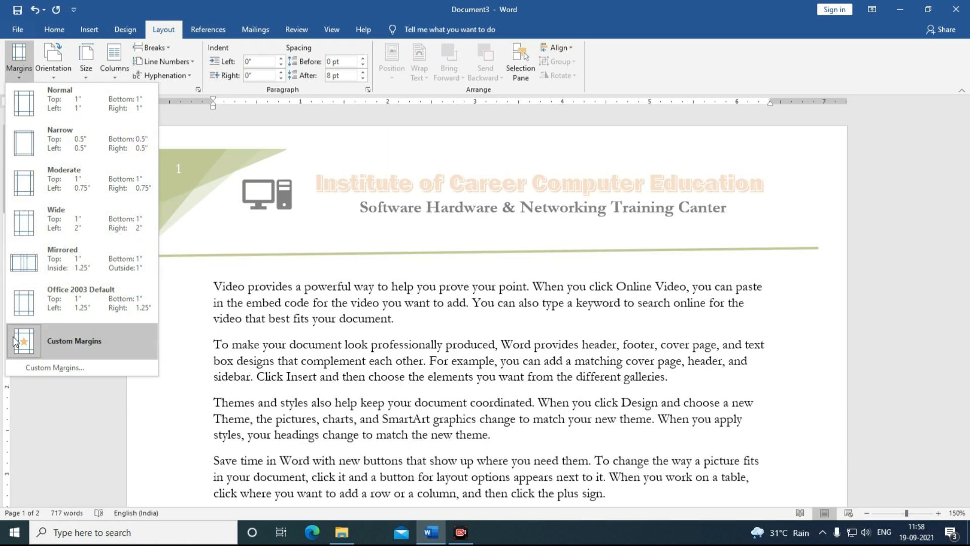
Step: Enter custom margins of 2" top, 1.5" bottom, 1" left and 1" right
click(38, 367)
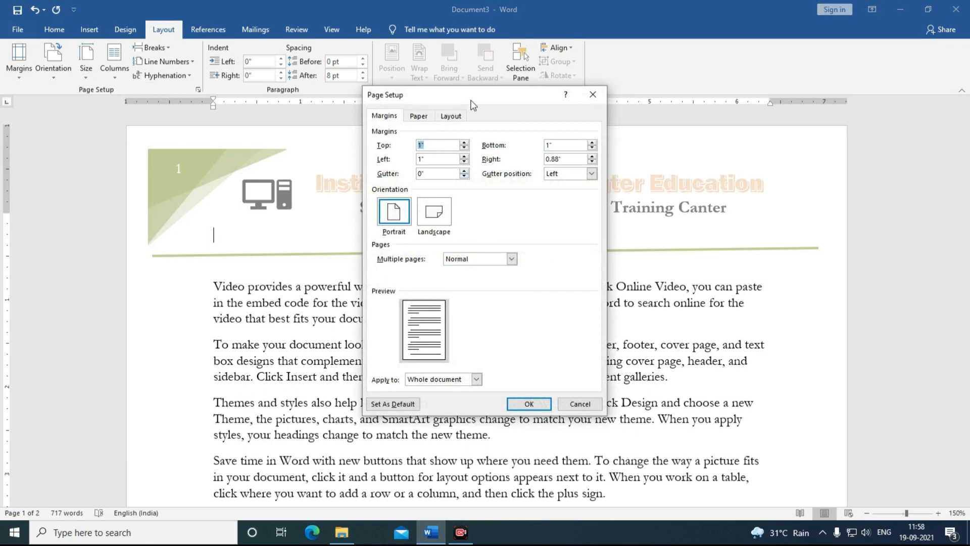
drag(473, 100, 546, 143)
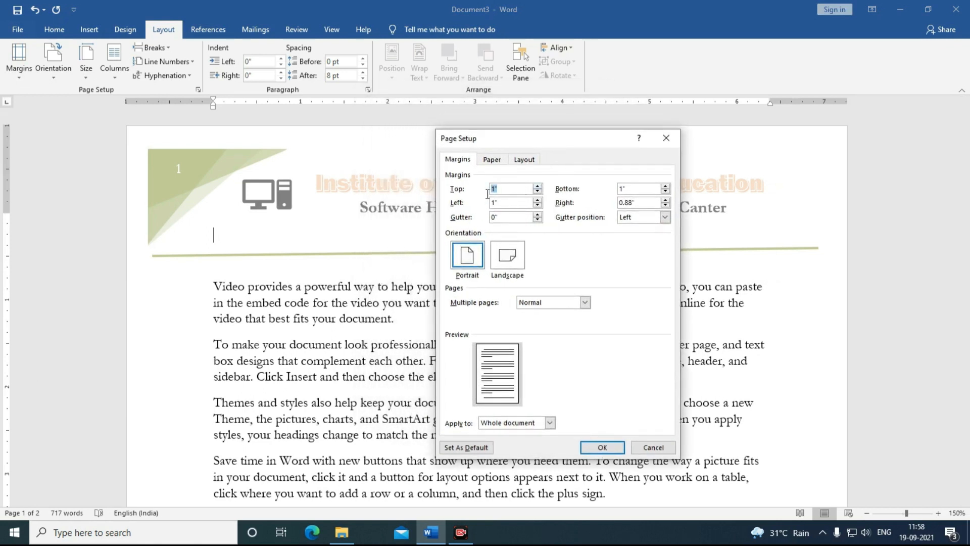
text(2)
key(Tab)
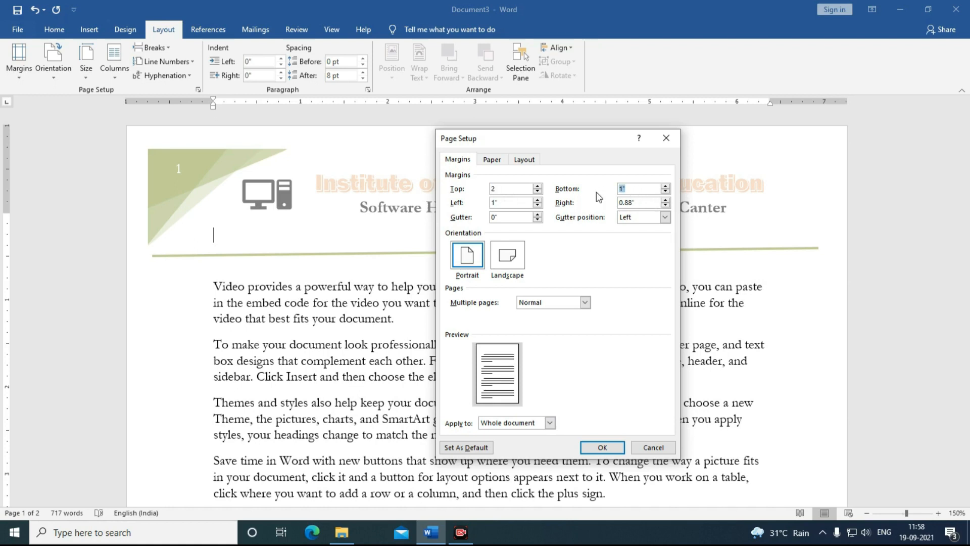
text(1.5)
key(Tab)
text(1.5)
key(Tab)
text(1)
drag(512, 203, 484, 205)
text(1)
Step: Add a 0.5" gutter on the left, keep portrait orientation, and apply the margins
click(538, 215)
click(537, 214)
click(538, 214)
click(538, 215)
click(538, 215)
click(626, 222)
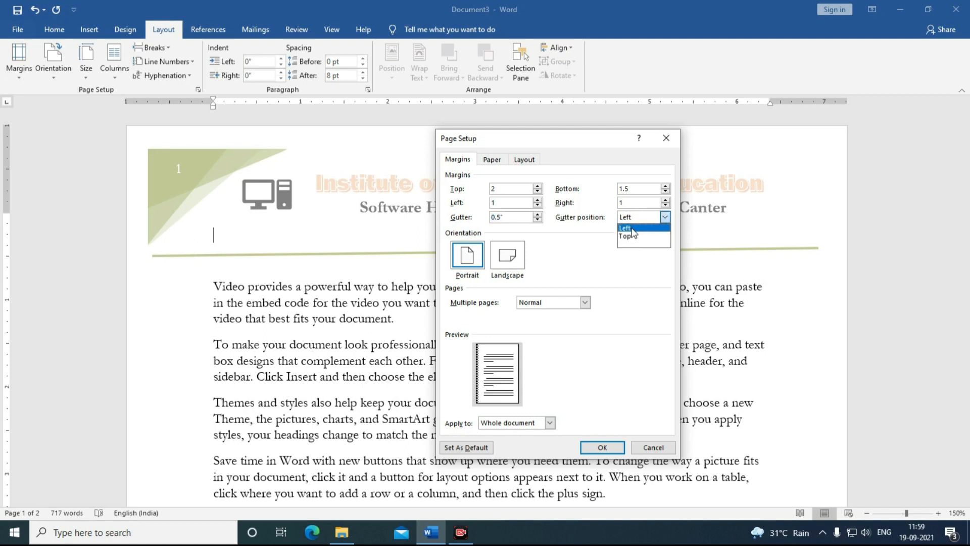
click(632, 227)
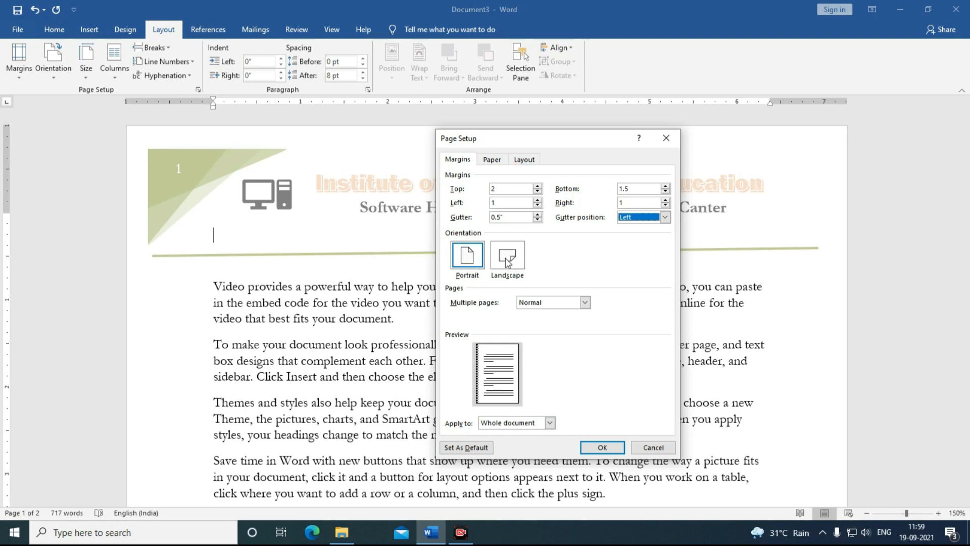
click(470, 264)
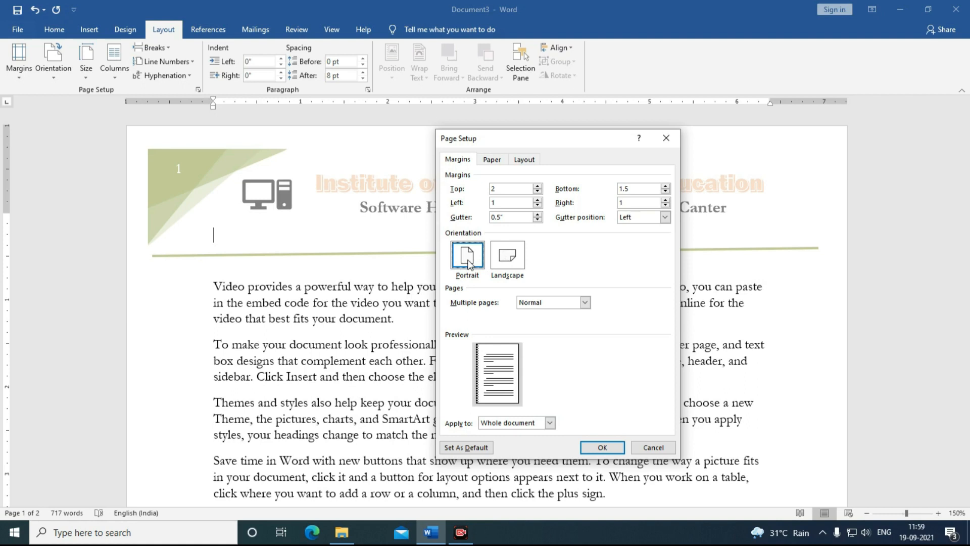
click(491, 160)
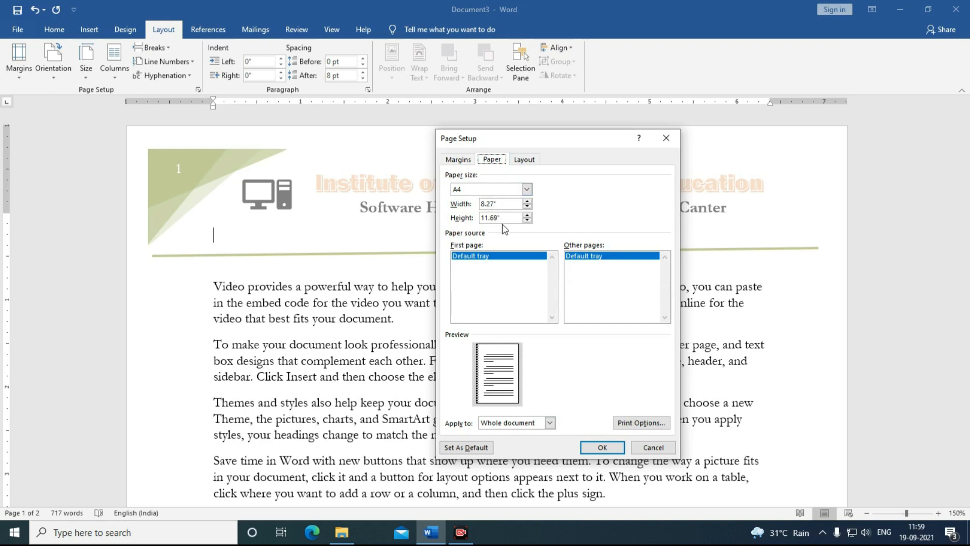
click(462, 161)
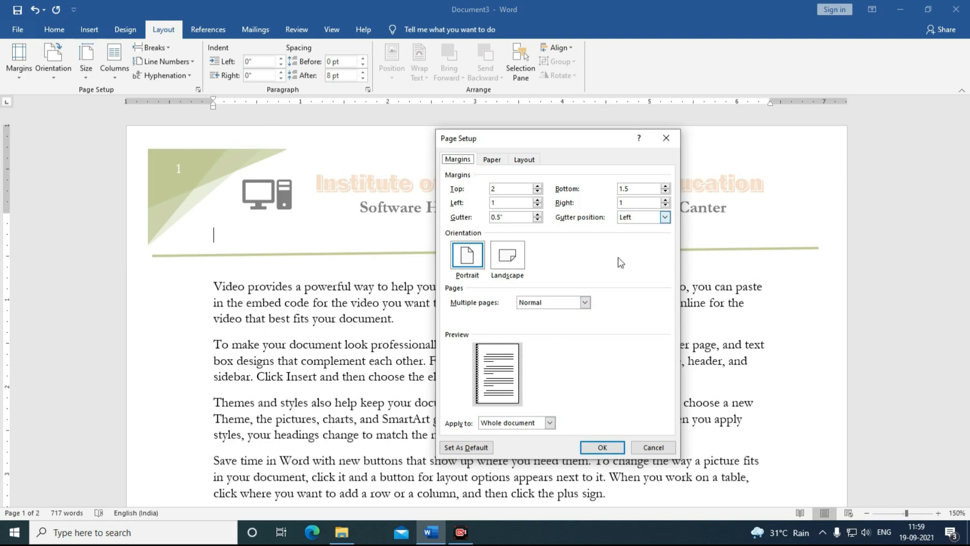
click(590, 448)
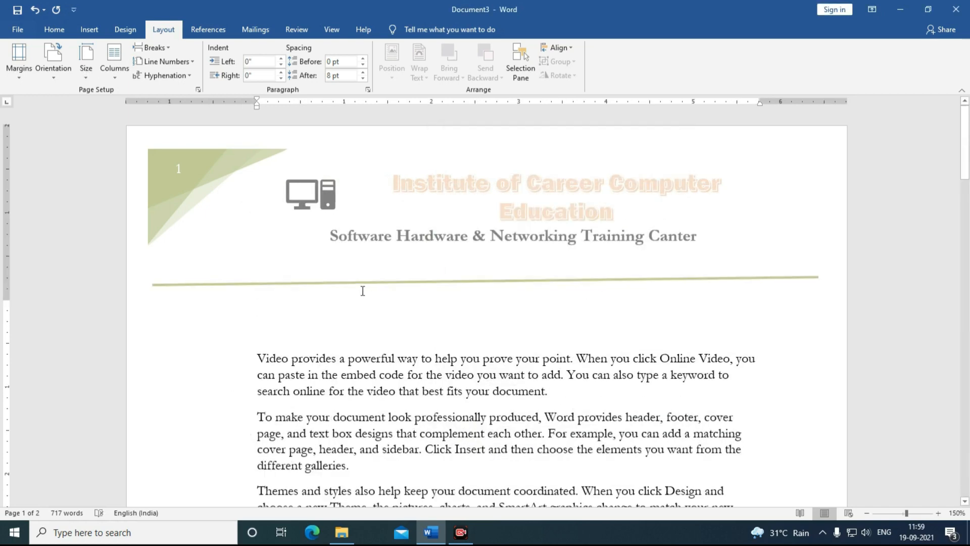
Step: Change the custom margins to a 2" left margin with a 0" gutter
scroll(363, 290, down, 3)
scroll(364, 292, up, 3)
click(19, 75)
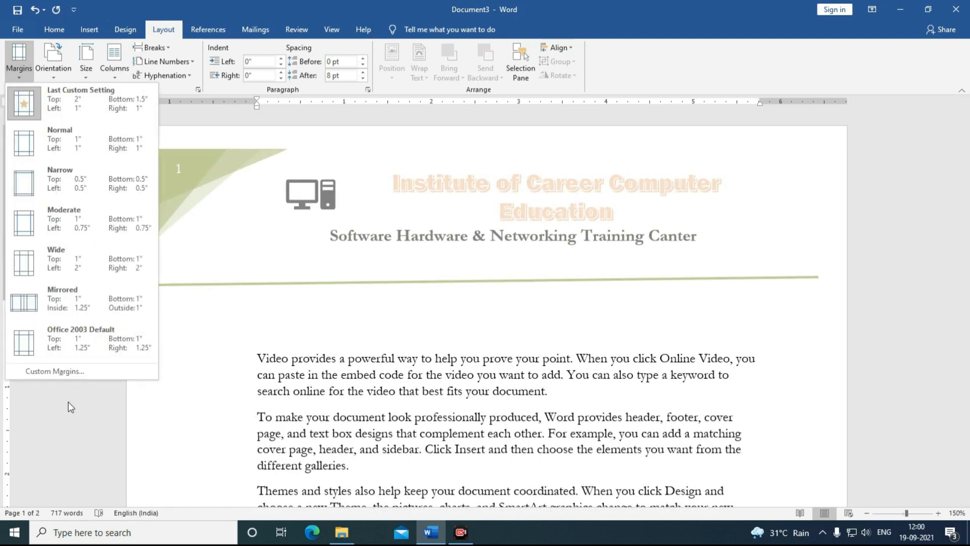
click(55, 371)
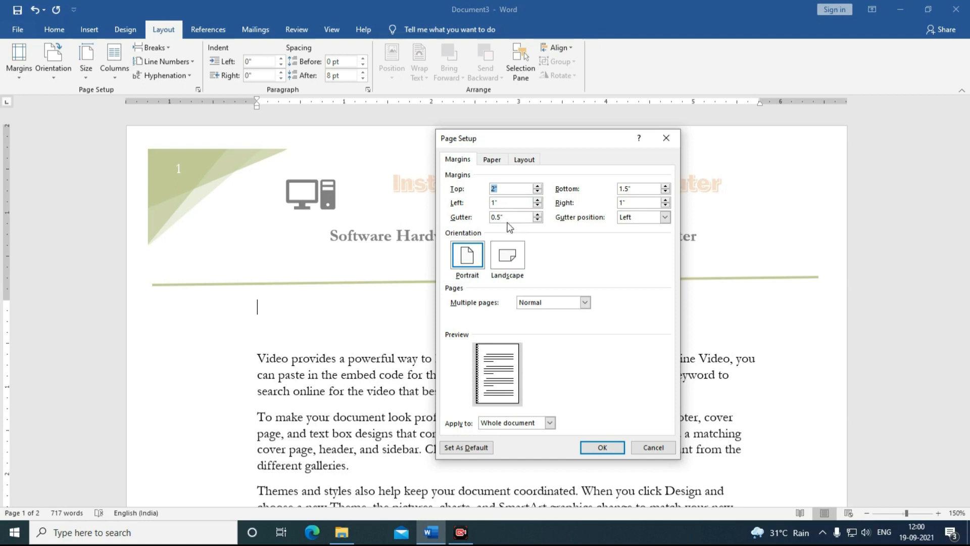
key(Tab)
text(1.5)
key(Tab)
text(0)
double_click(495, 203)
text(2)
click(602, 447)
Step: Reset the top, bottom and left margins to 1" each
scroll(384, 323, down, 5)
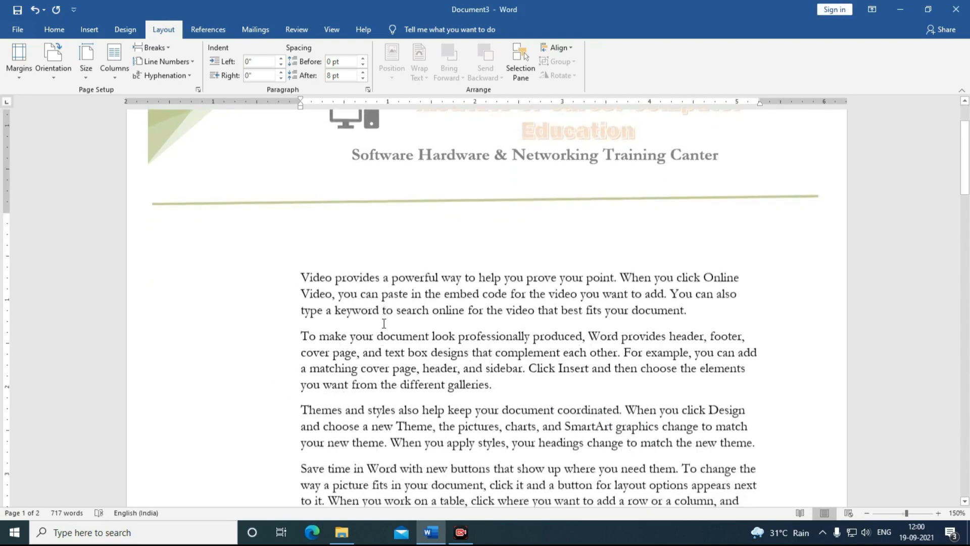
scroll(384, 323, down, 3)
scroll(384, 323, up, 8)
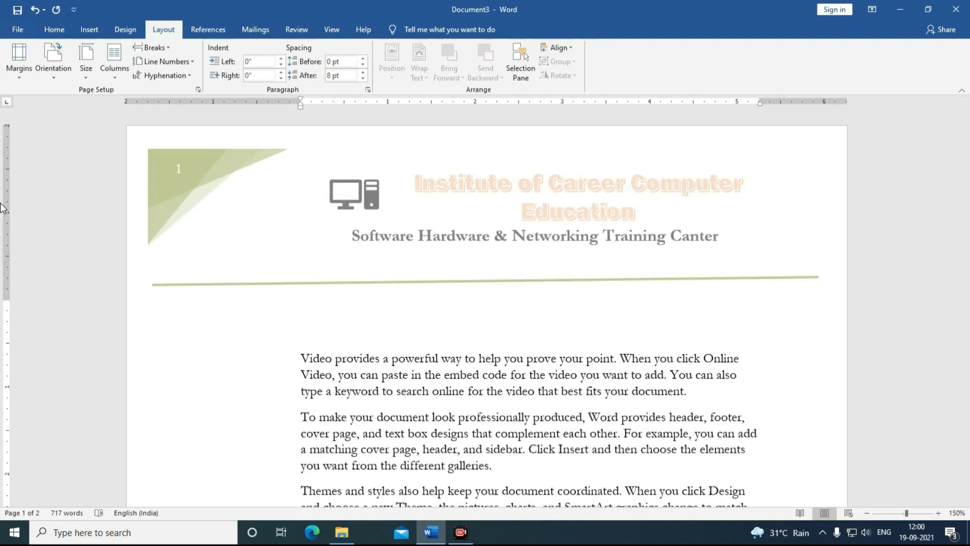
click(18, 76)
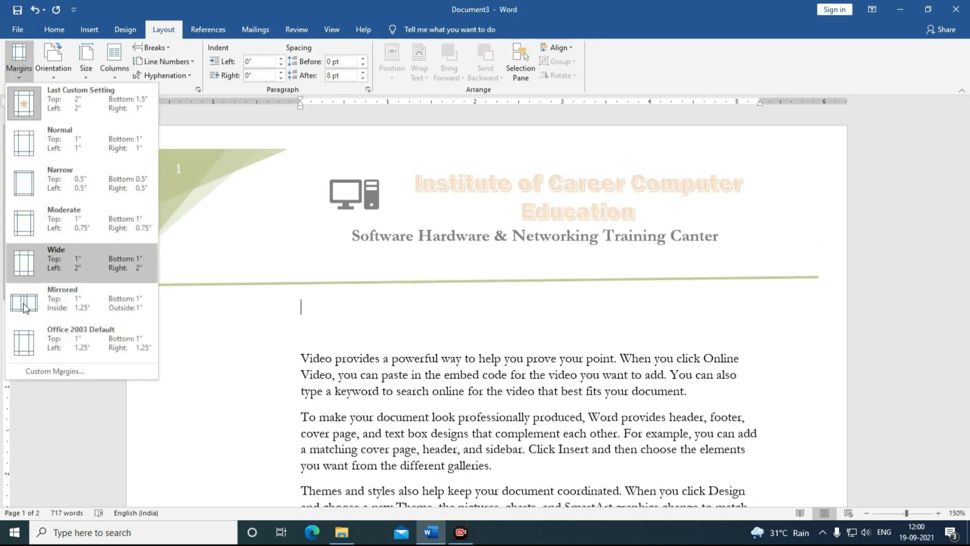
click(33, 374)
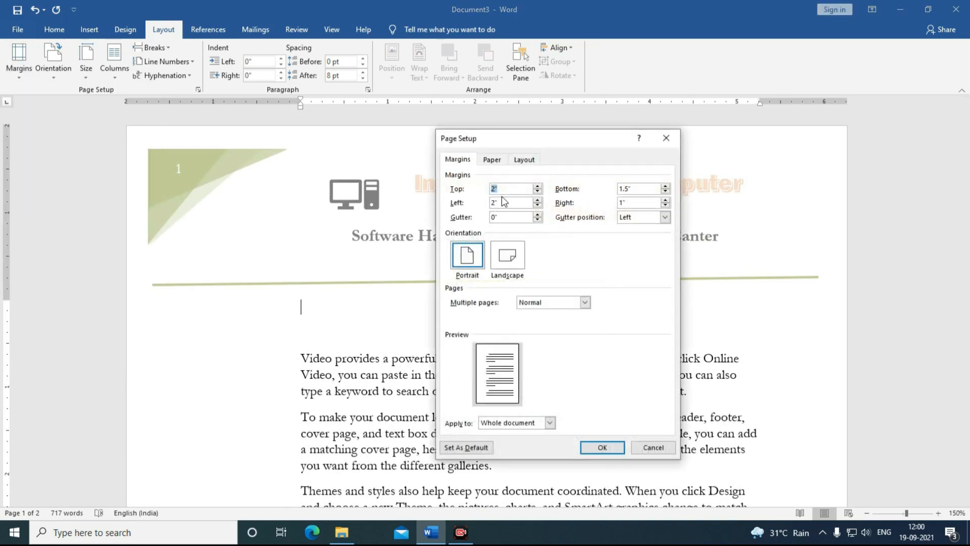
text(1)
key(Tab)
text(1)
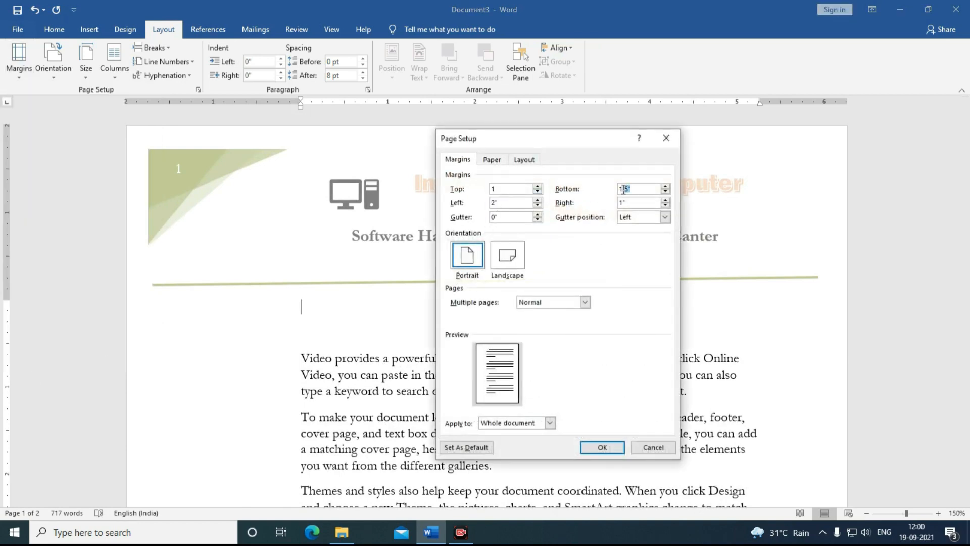
key(Tab)
text(1)
click(614, 448)
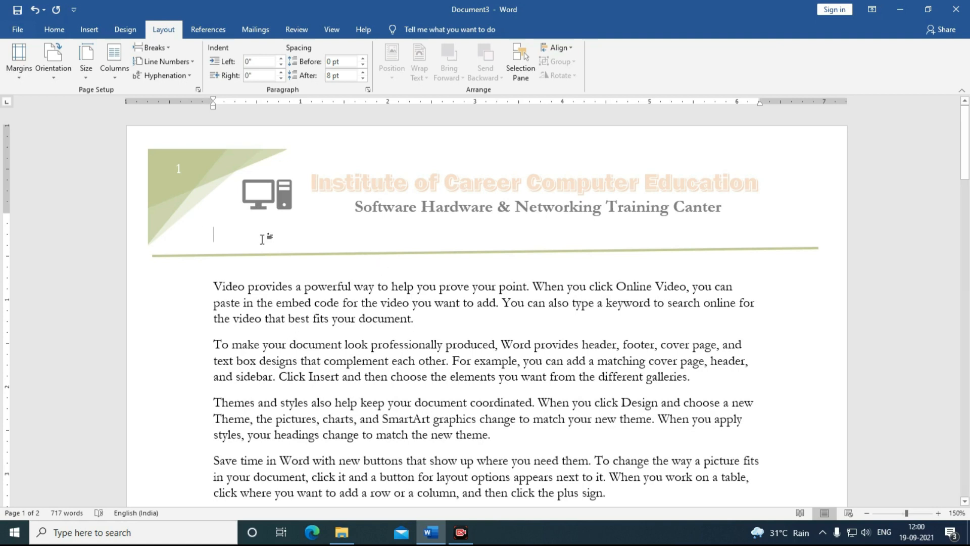
click(25, 79)
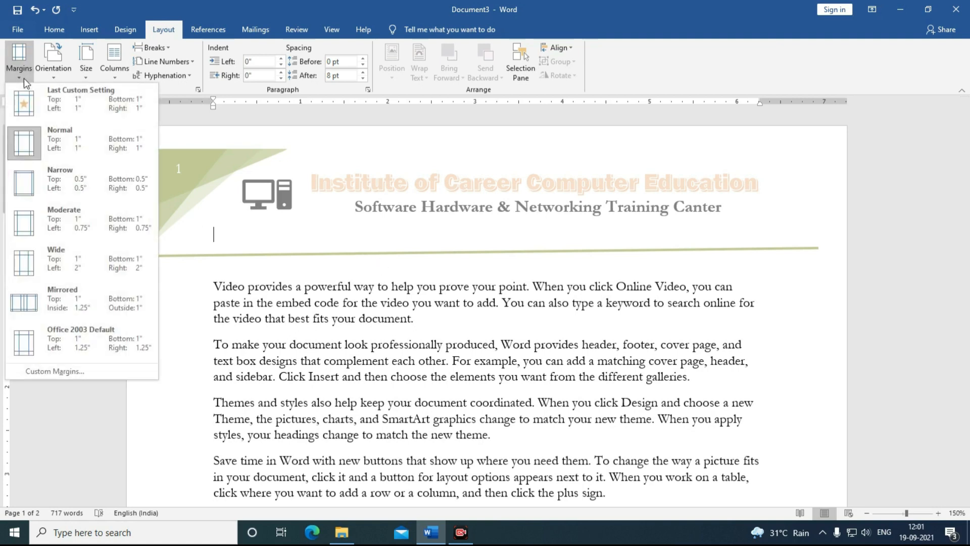
click(54, 78)
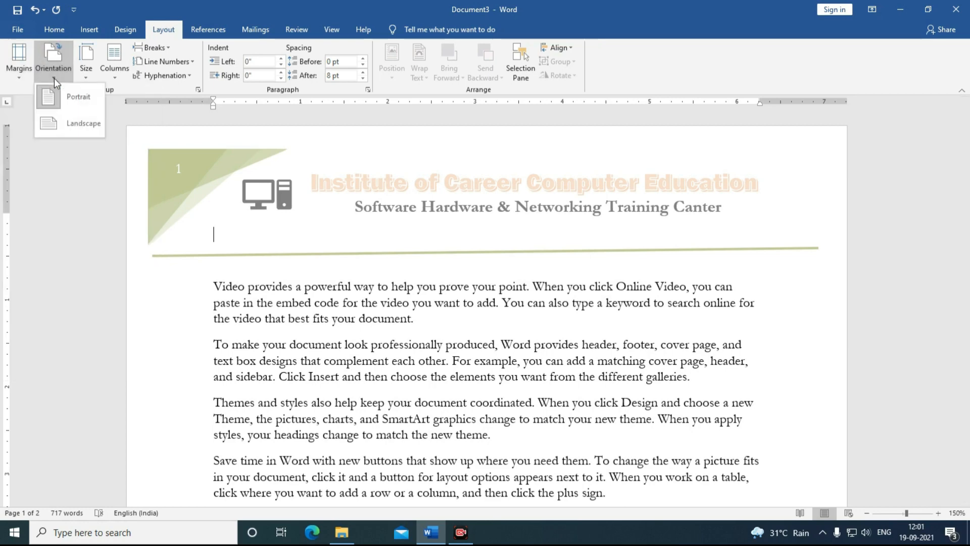
click(57, 123)
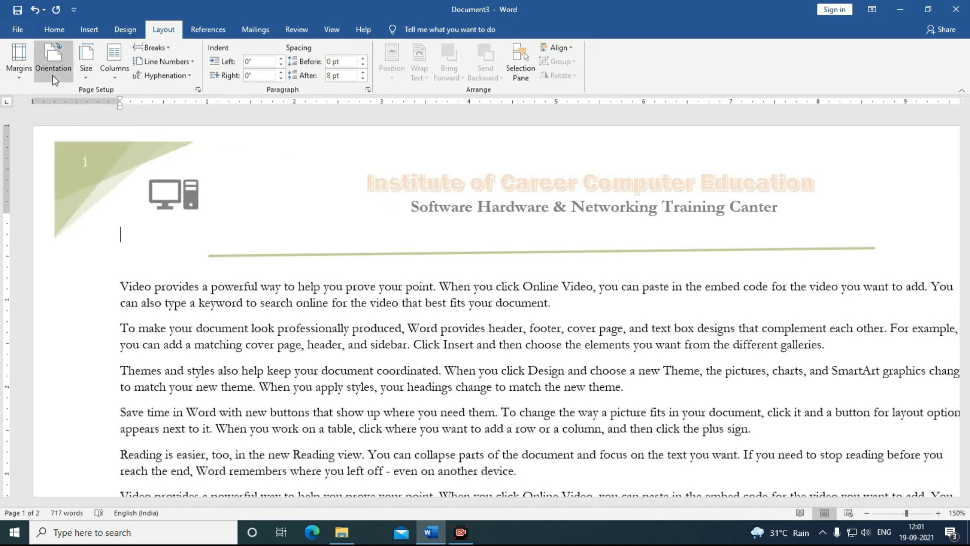
click(54, 60)
click(57, 101)
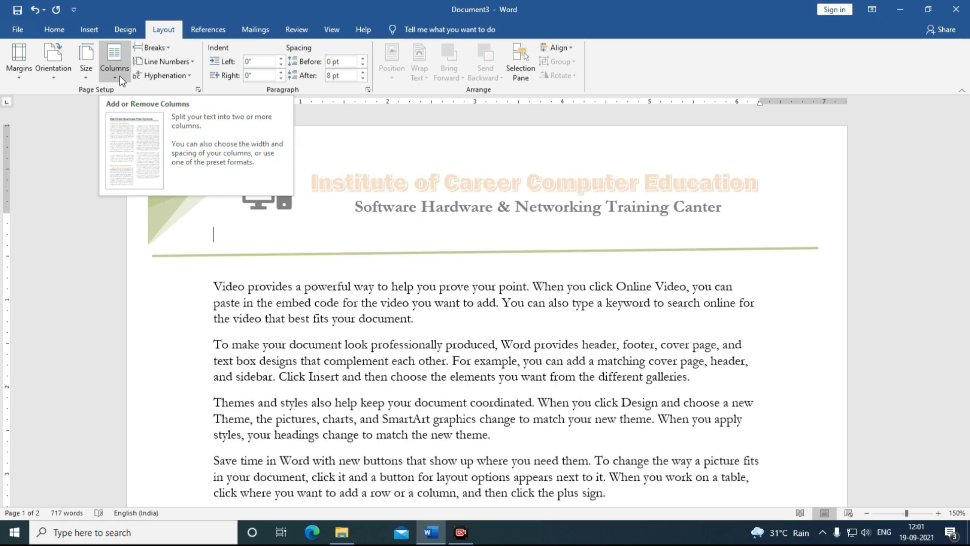
Step: Lay the text out in three columns with dividing lines and 0.3" spacing
click(120, 76)
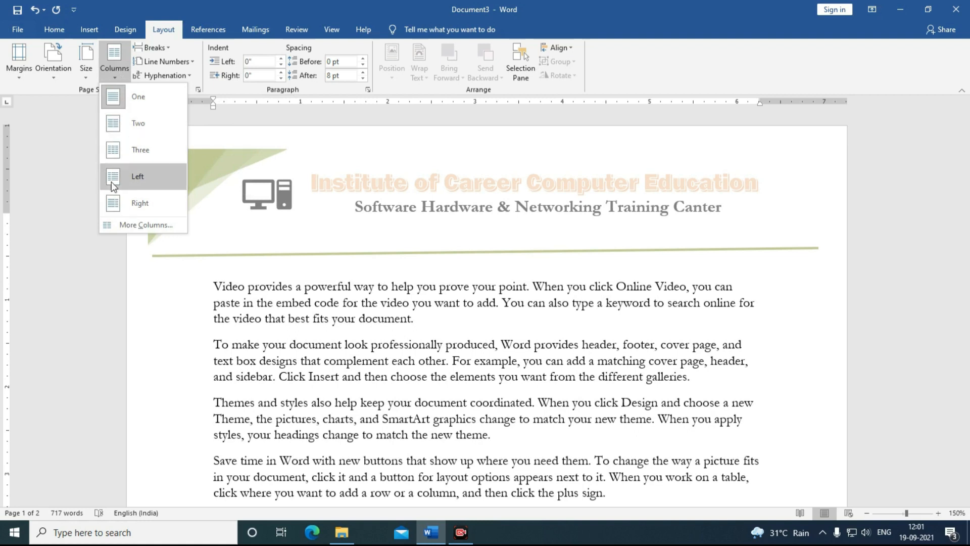
click(118, 224)
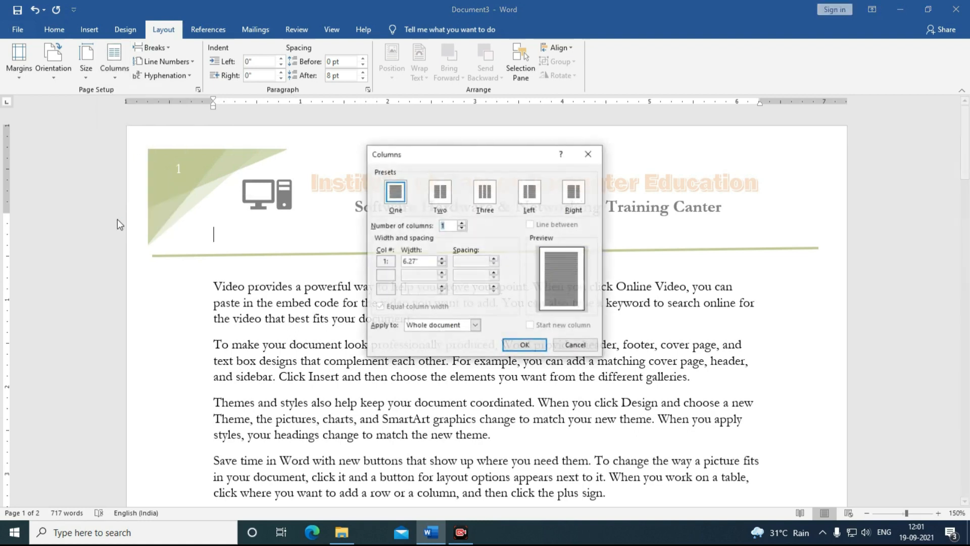
click(461, 223)
click(461, 223)
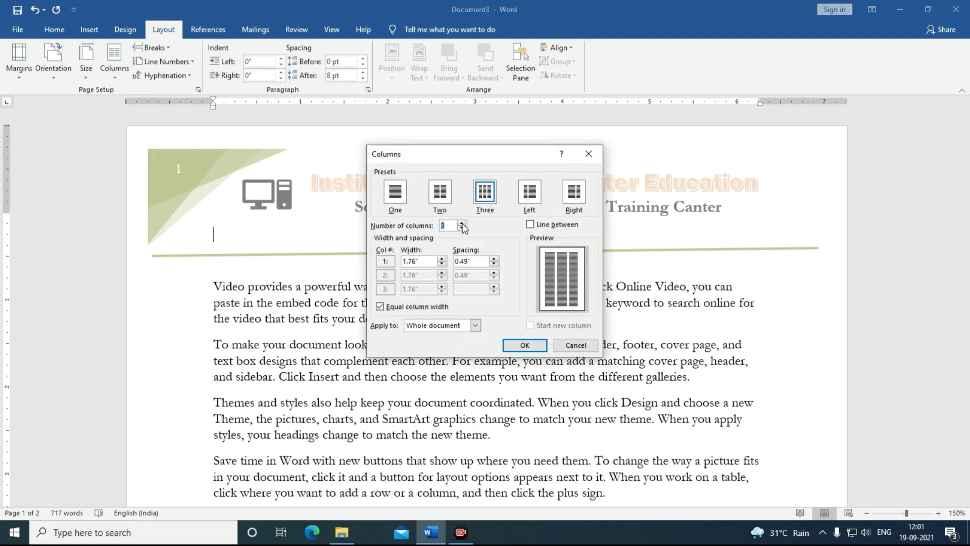
click(530, 226)
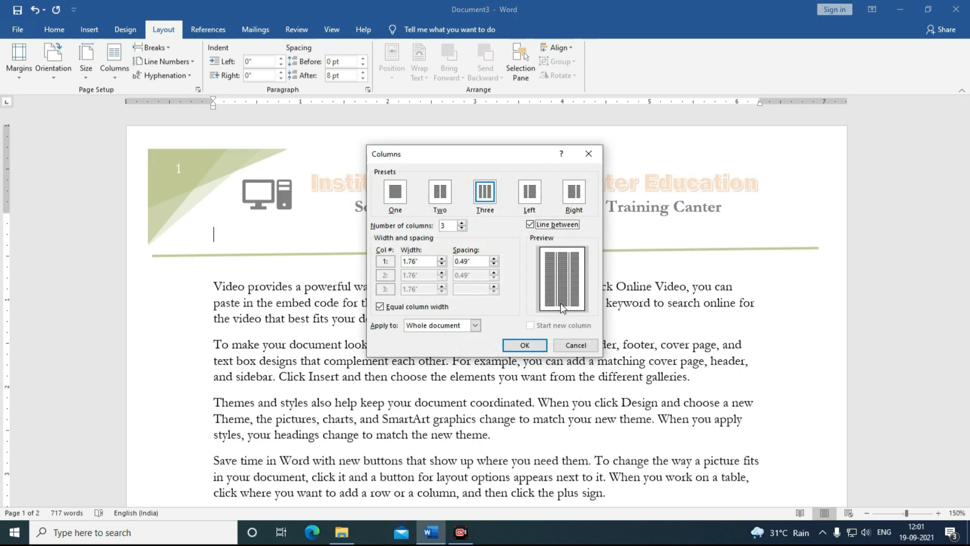
click(494, 265)
click(494, 265)
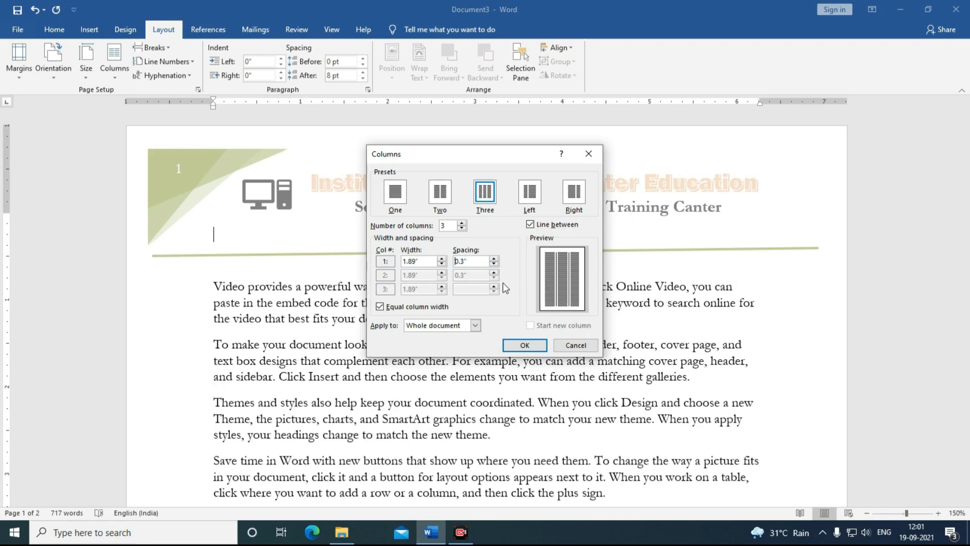
click(522, 350)
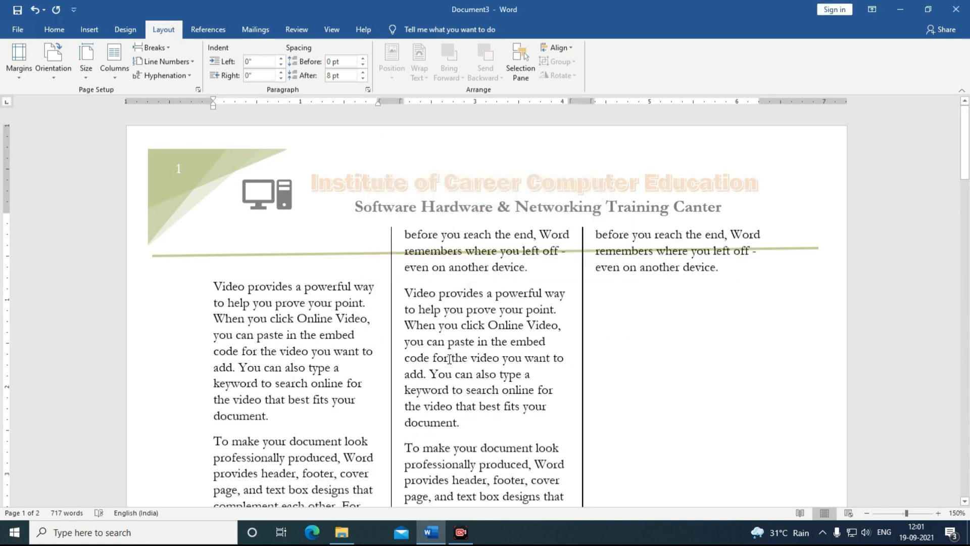
Step: Set the top margin to 2" in Custom Margins
scroll(450, 358, down, 1)
scroll(449, 359, up, 1)
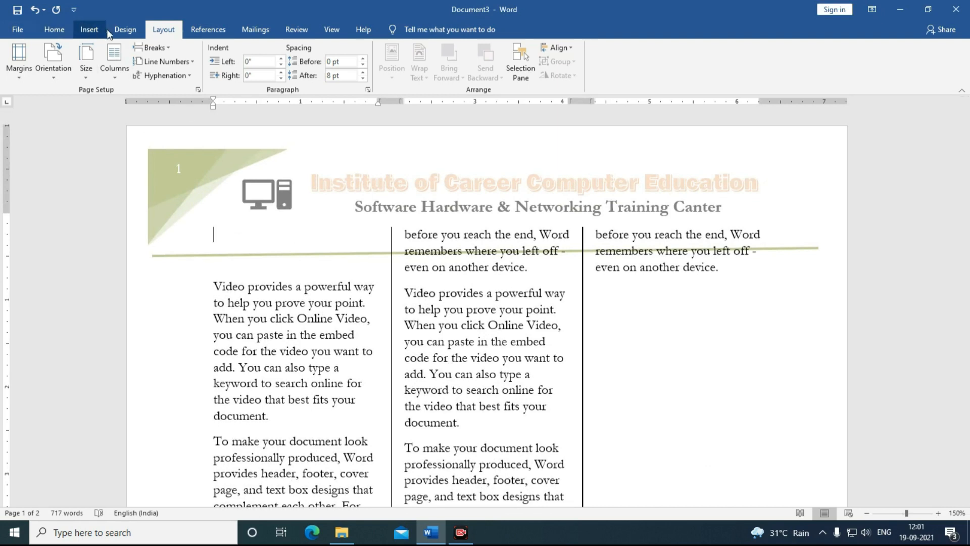
click(19, 59)
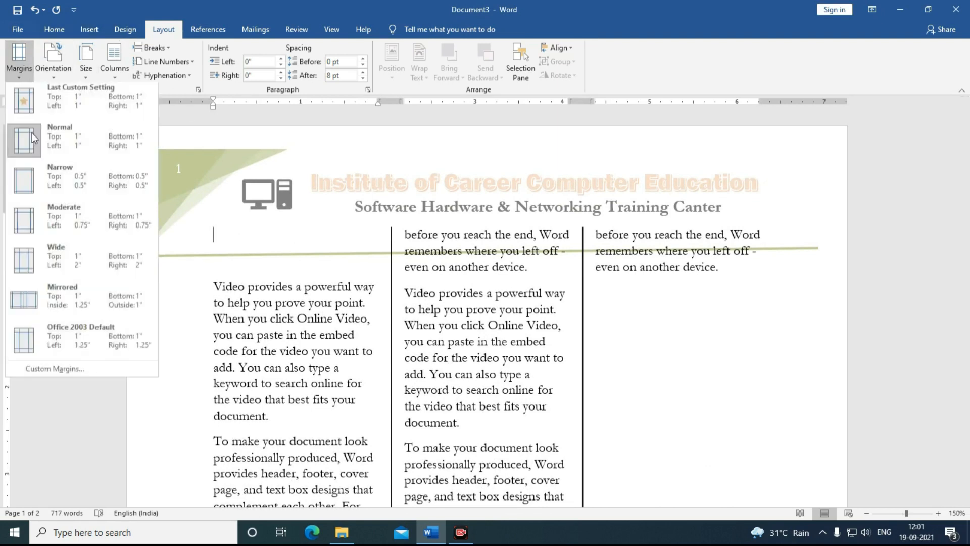
click(45, 369)
text(2)
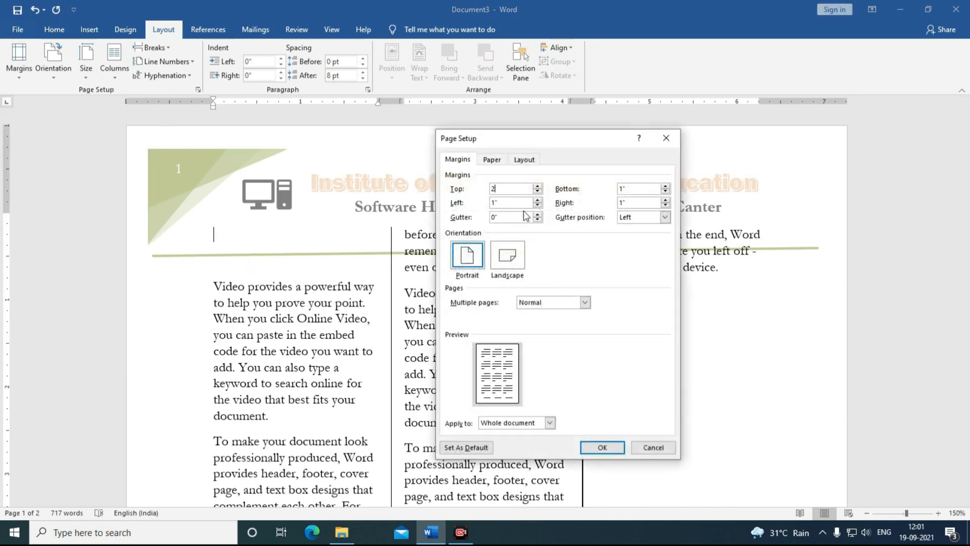
click(598, 449)
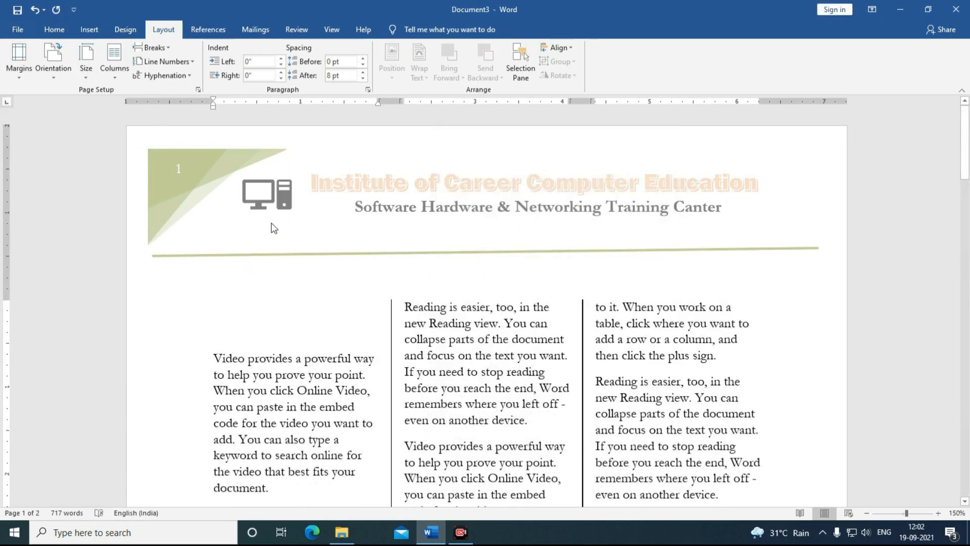
Step: Delete the blank lines in the third column and switch the layout back to one column
scroll(422, 271, down, 3)
scroll(423, 271, down, 4)
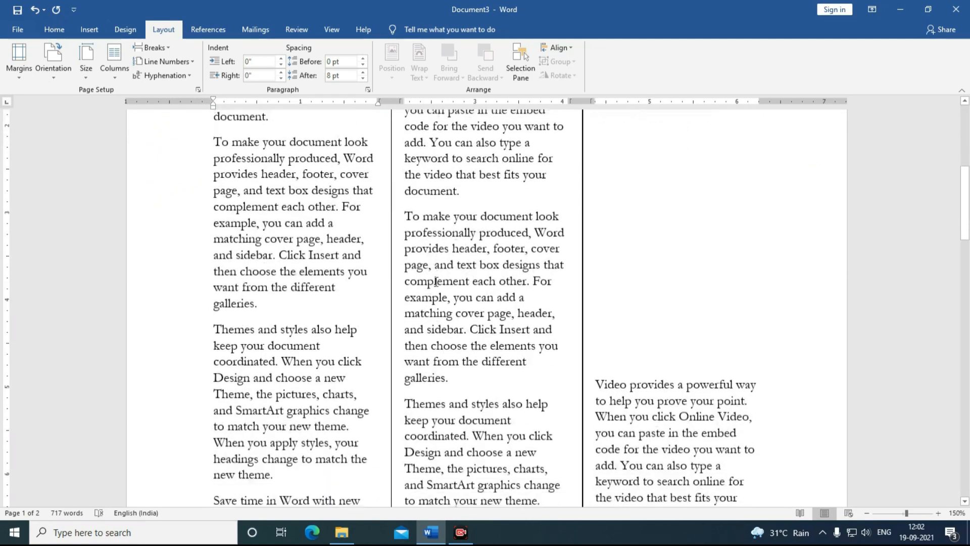
scroll(619, 227, up, 2)
click(616, 233)
key(Delete)
key(Delete)
key(Delete)
key(Delete)
key(Delete)
key(Delete)
key(Delete)
key(Delete)
key(Delete)
key(Delete)
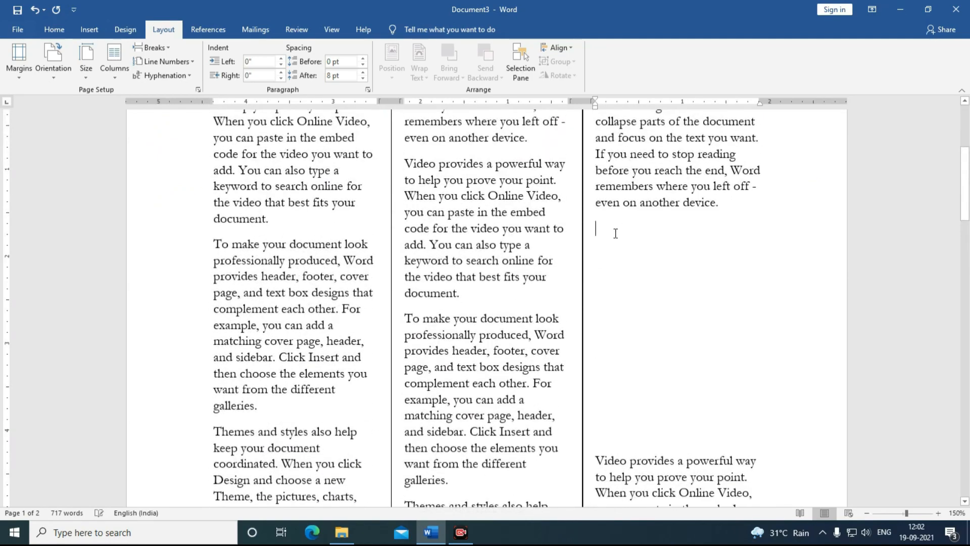
scroll(194, 170, up, 2)
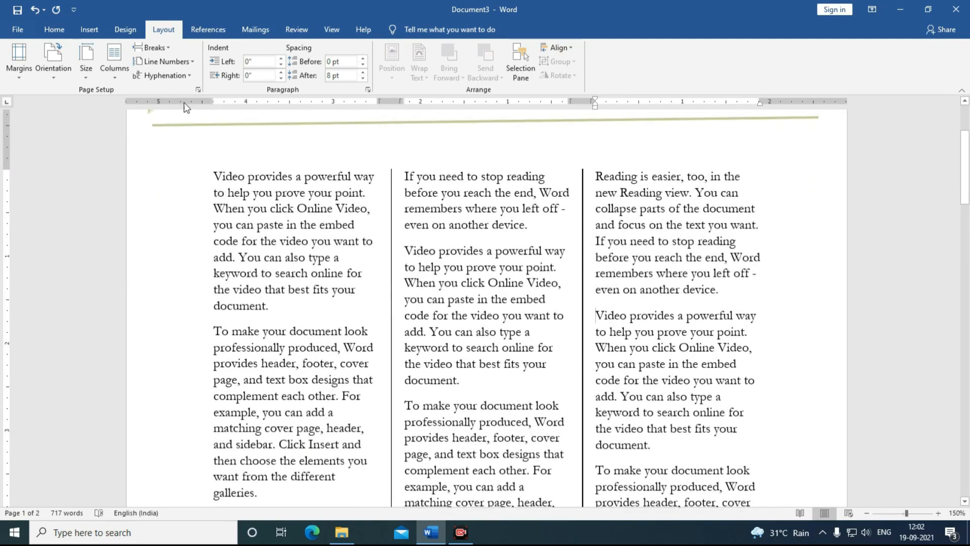
click(120, 79)
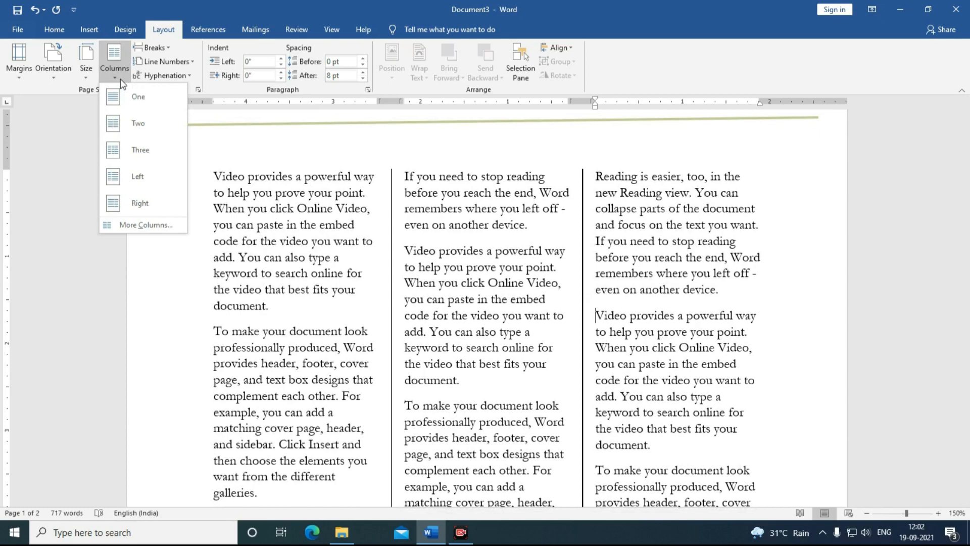
click(123, 95)
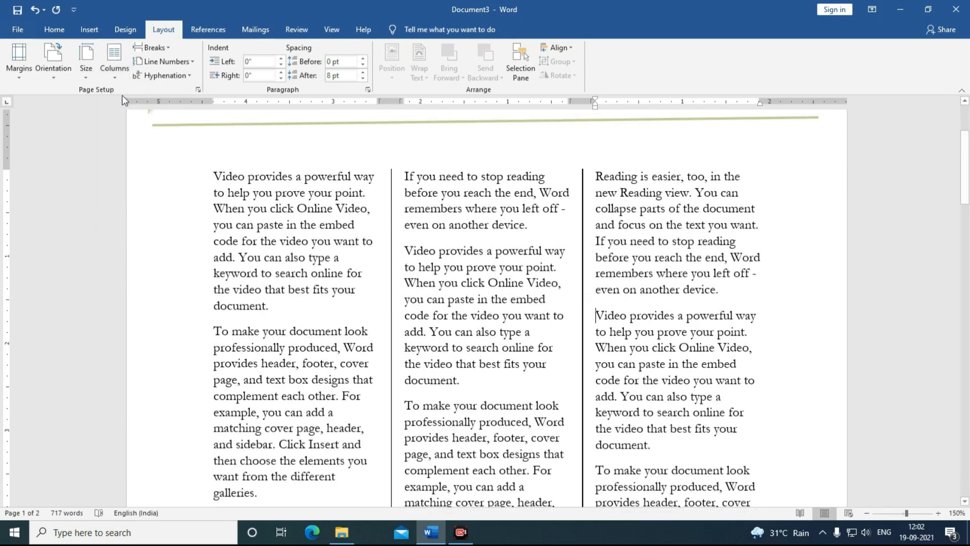
scroll(312, 376, up, 10)
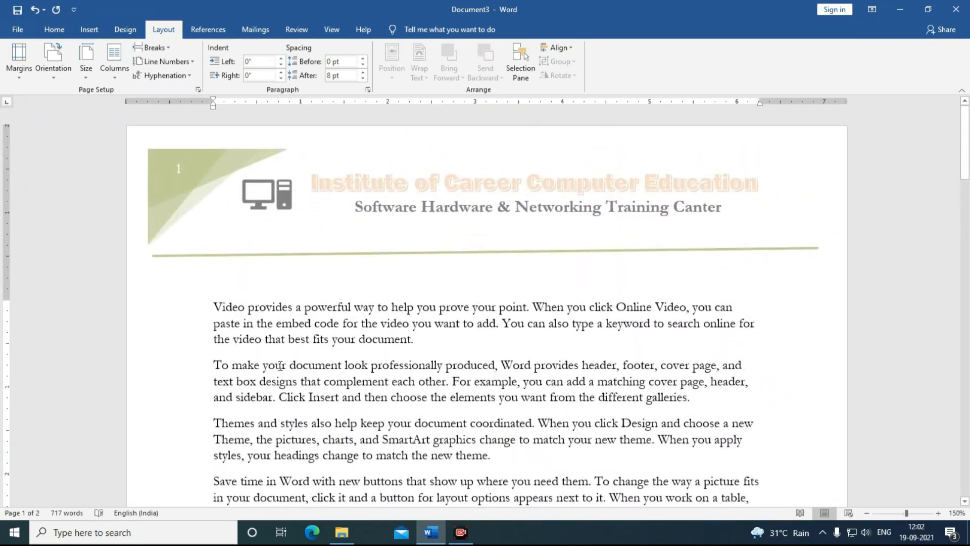
Step: Insert and remove a Ctrl+Enter page break after the last paragraph, then show the Breaks list
scroll(280, 368, down, 15)
scroll(280, 367, down, 7)
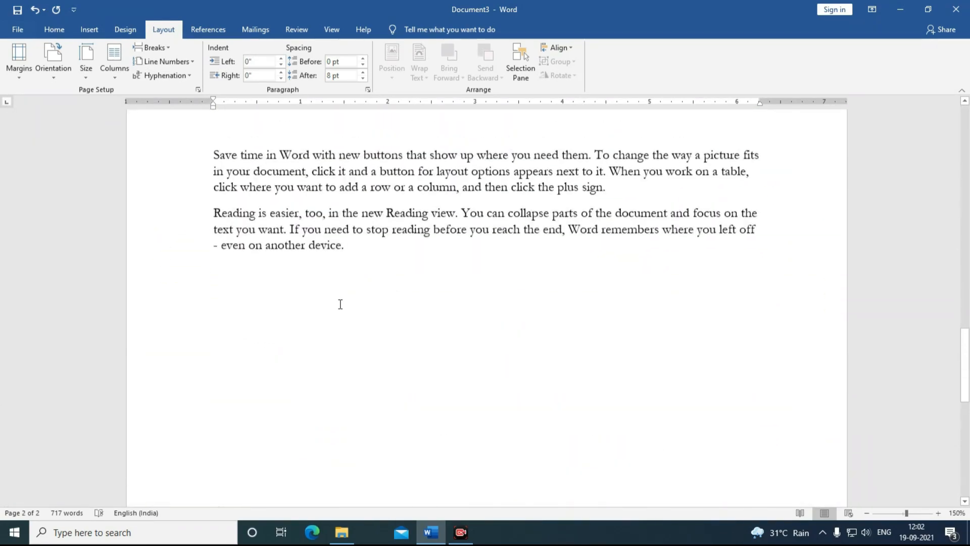
click(397, 275)
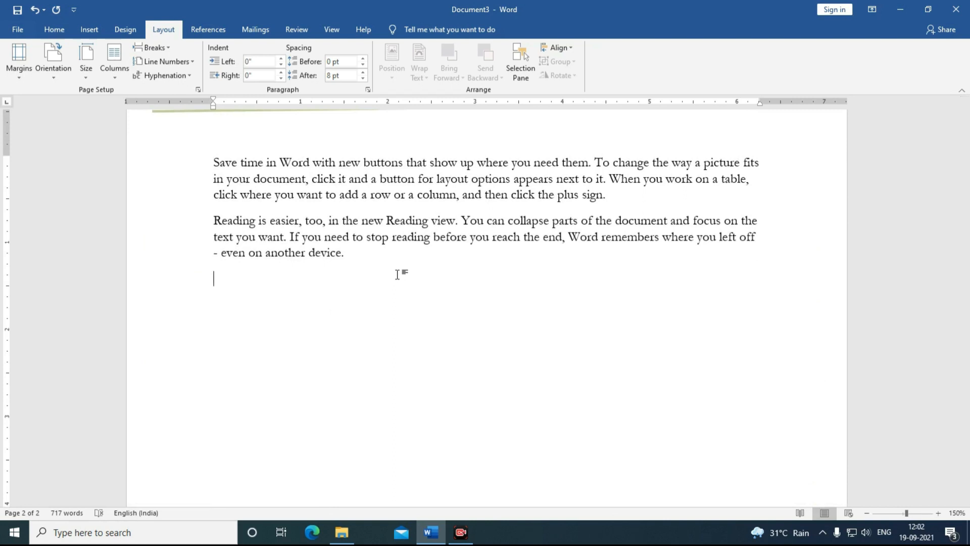
key(ctrl+Return)
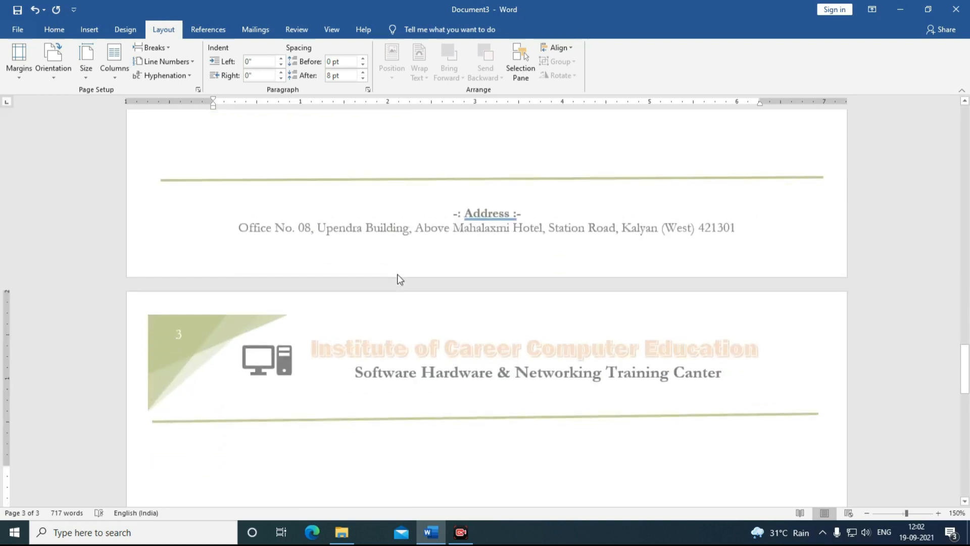
key(BackSpace)
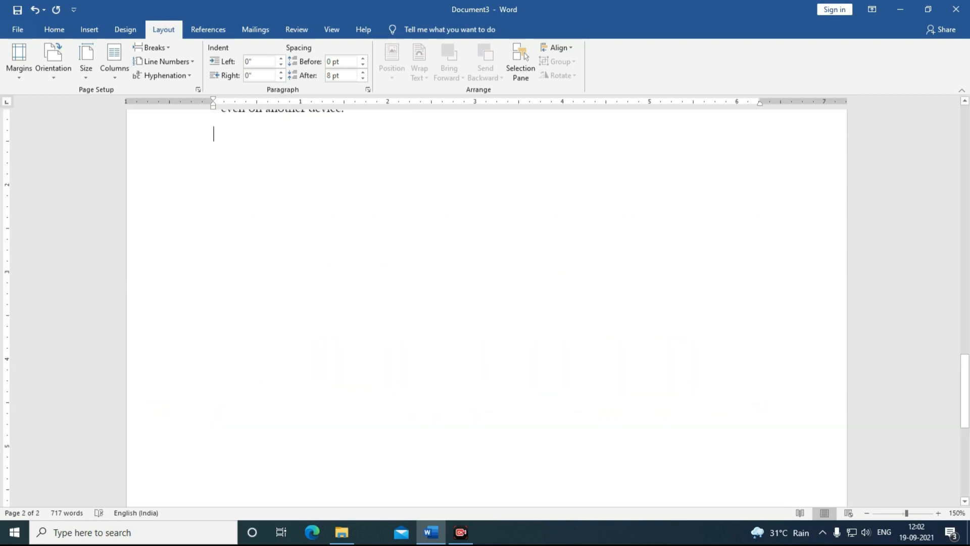
scroll(360, 299, up, 3)
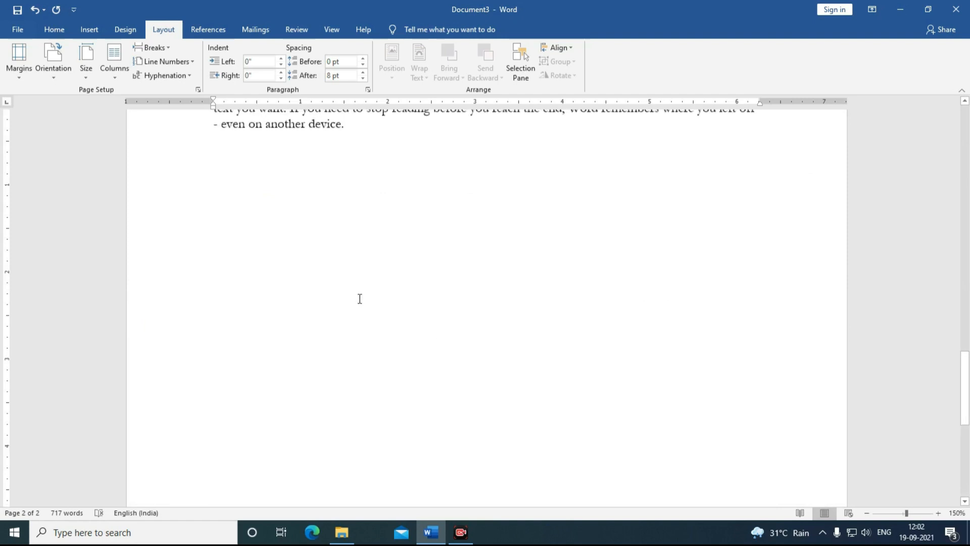
click(171, 48)
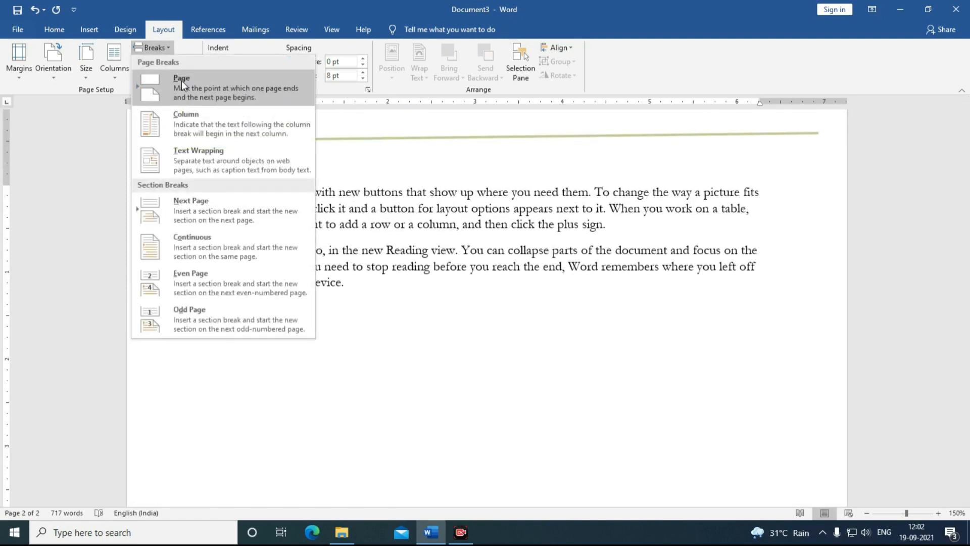
Step: Insert a Page break after the final paragraph, making three pages, and select all text
click(181, 80)
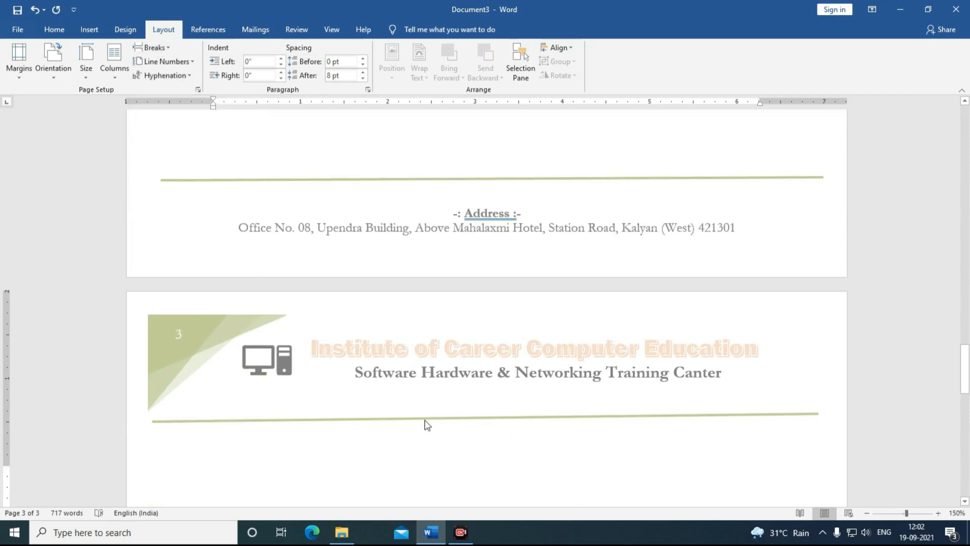
scroll(301, 395, up, 10)
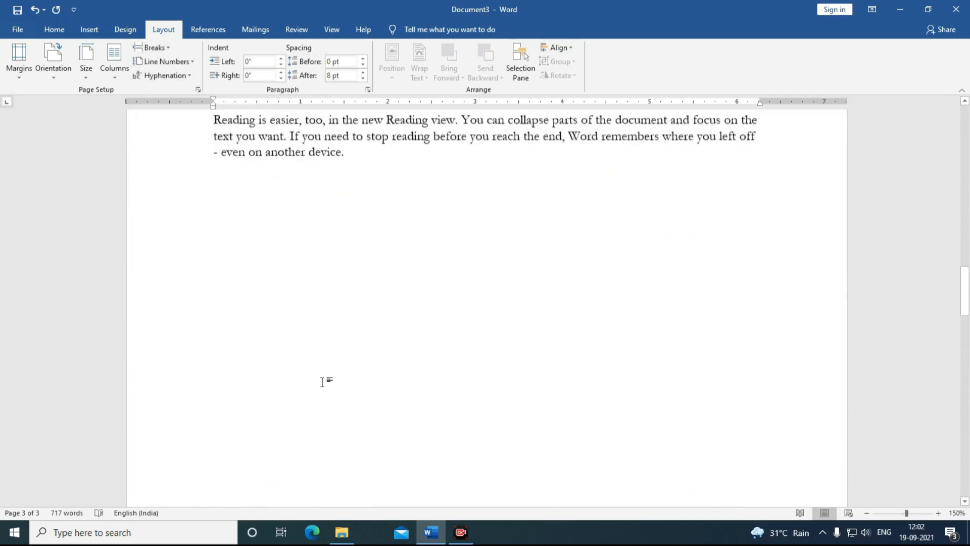
scroll(328, 377, up, 15)
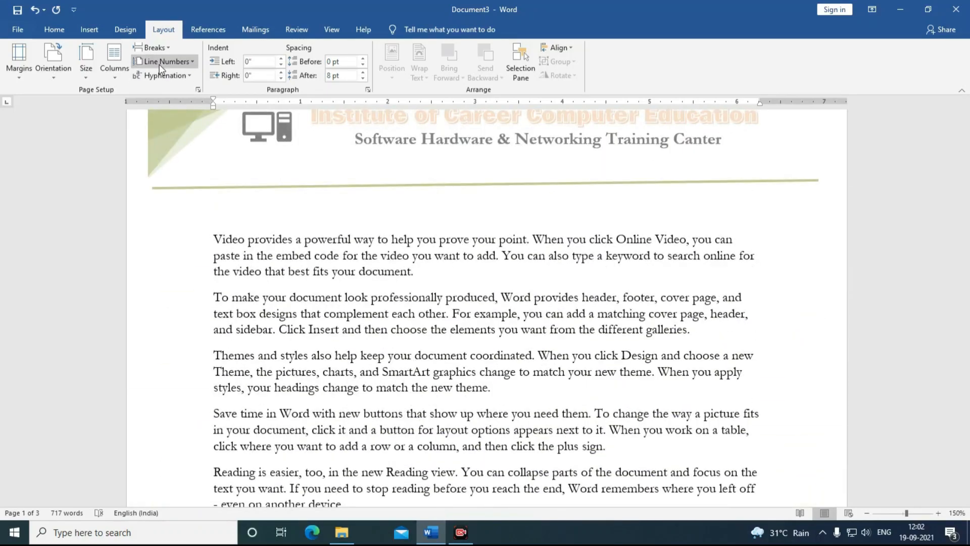
scroll(521, 363, down, 10)
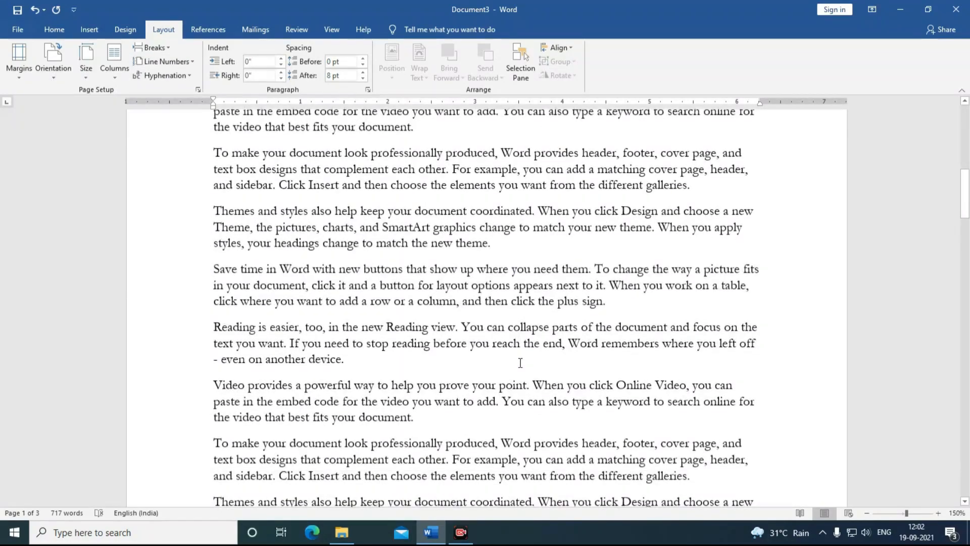
scroll(520, 363, down, 4)
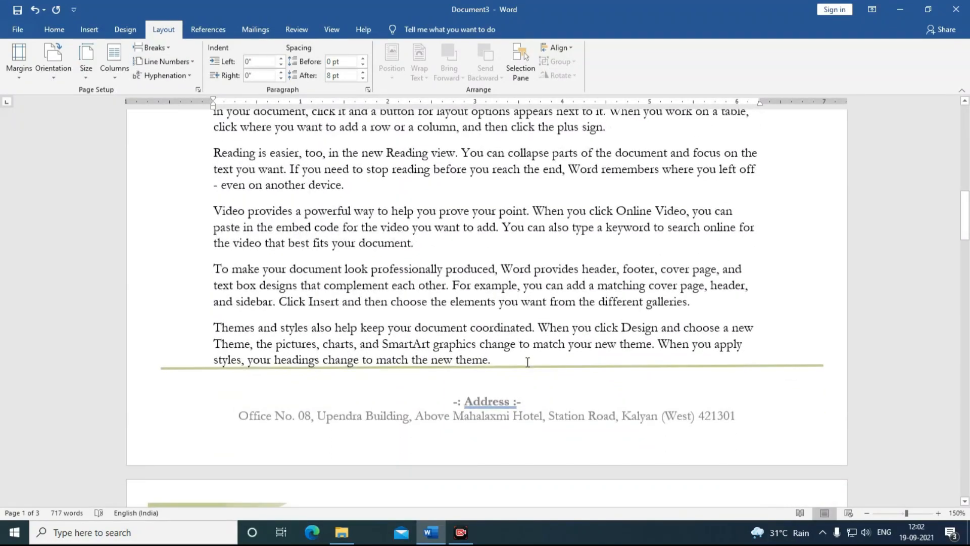
key(ctrl+a)
click(155, 63)
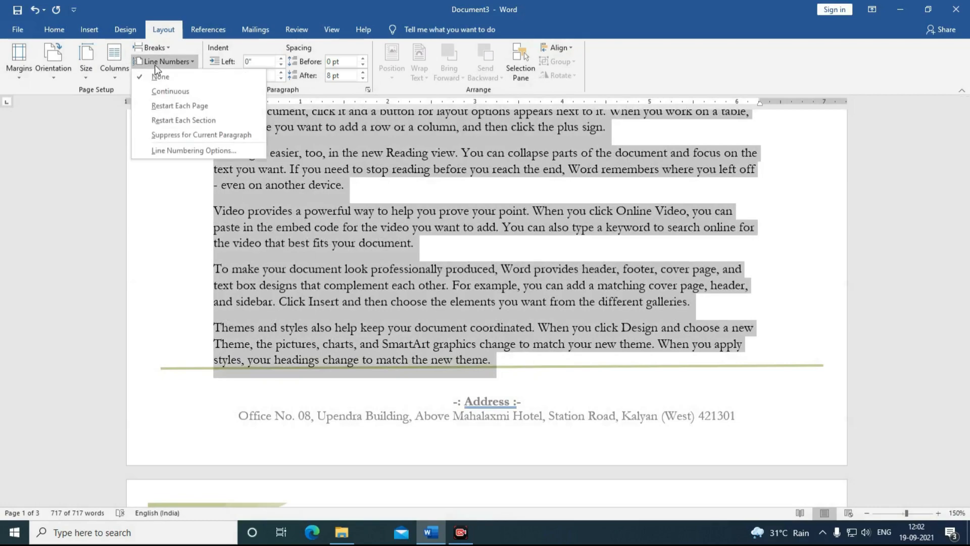
click(168, 91)
scroll(286, 257, up, 5)
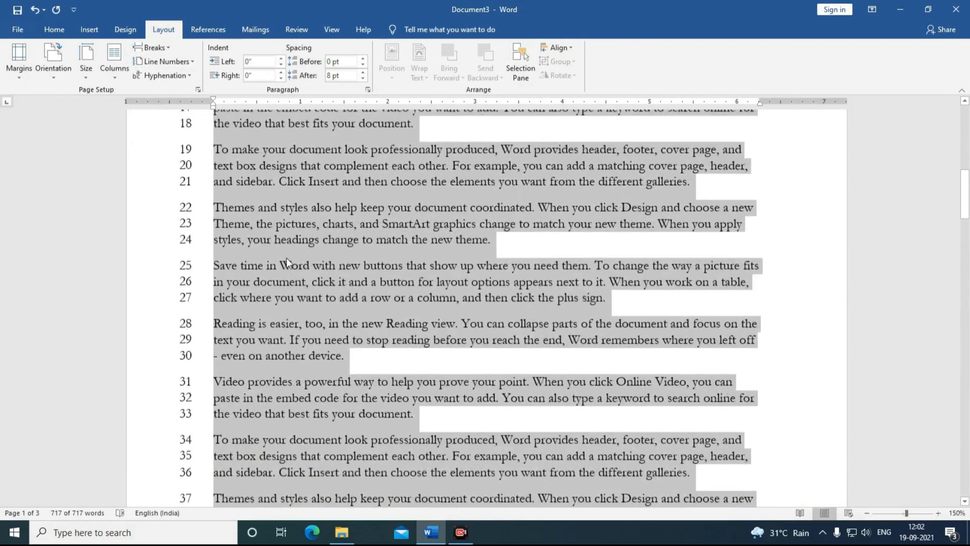
scroll(286, 258, up, 10)
scroll(281, 277, down, 4)
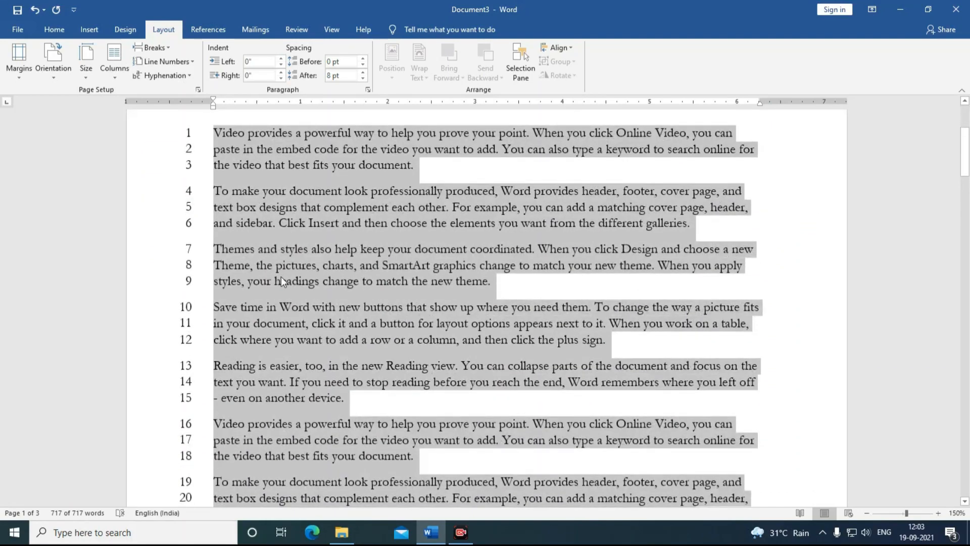
scroll(281, 277, down, 15)
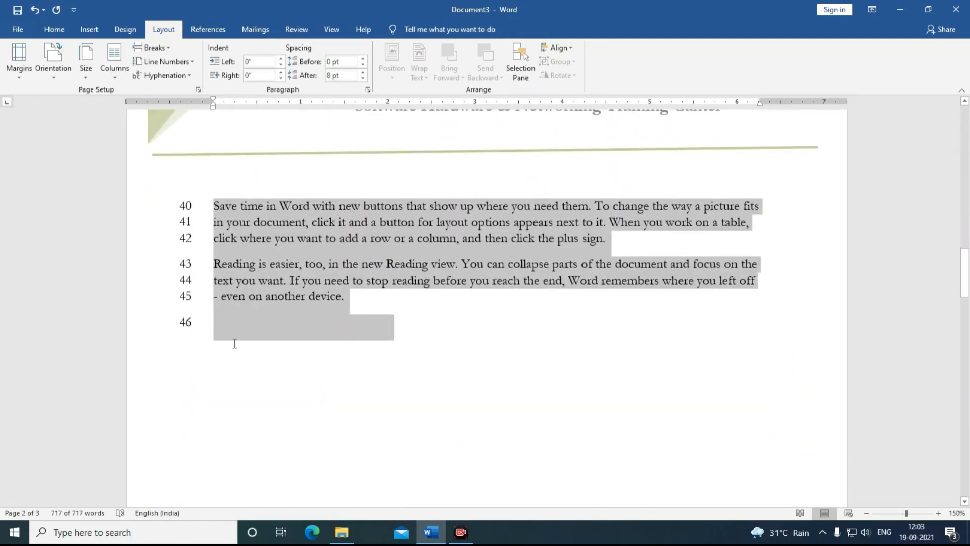
click(166, 59)
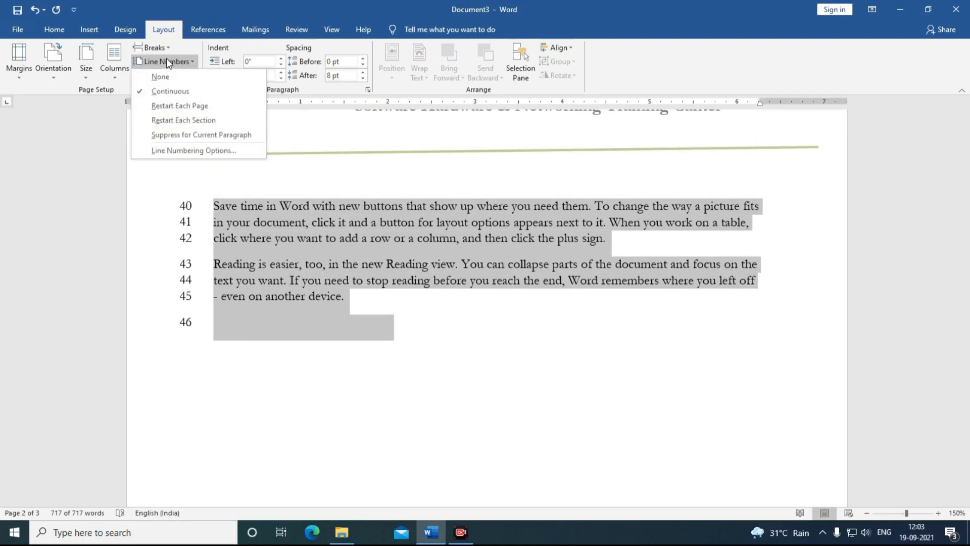
click(178, 109)
scroll(279, 323, up, 8)
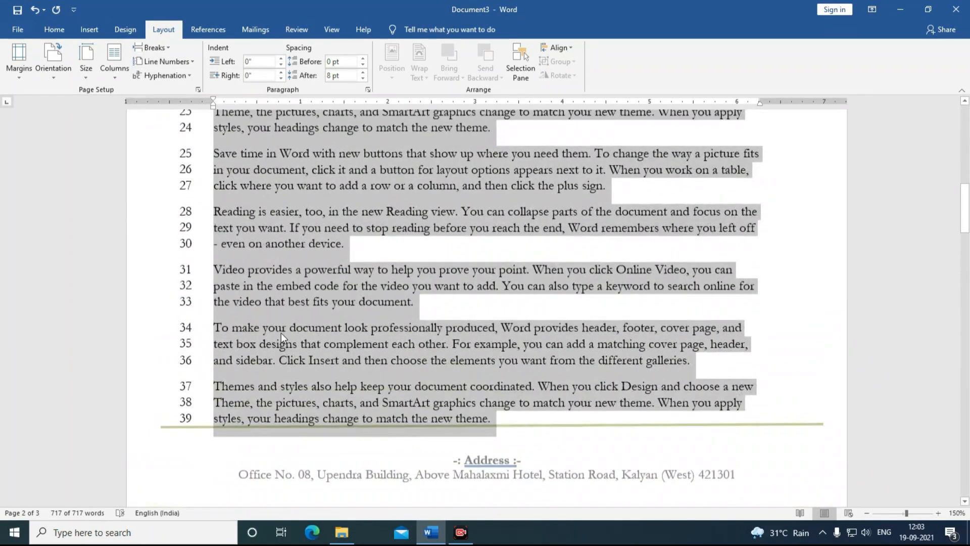
scroll(246, 432, down, 3)
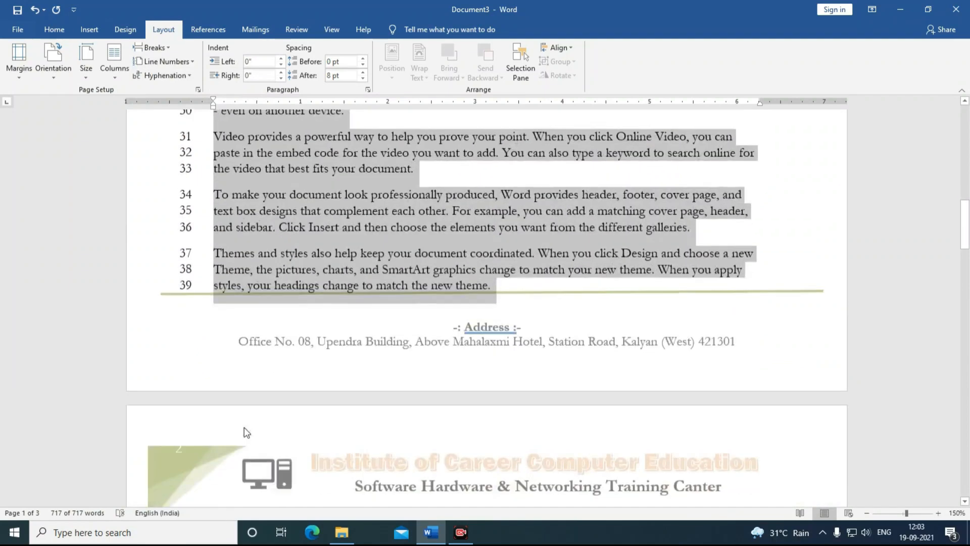
scroll(246, 432, down, 5)
click(225, 384)
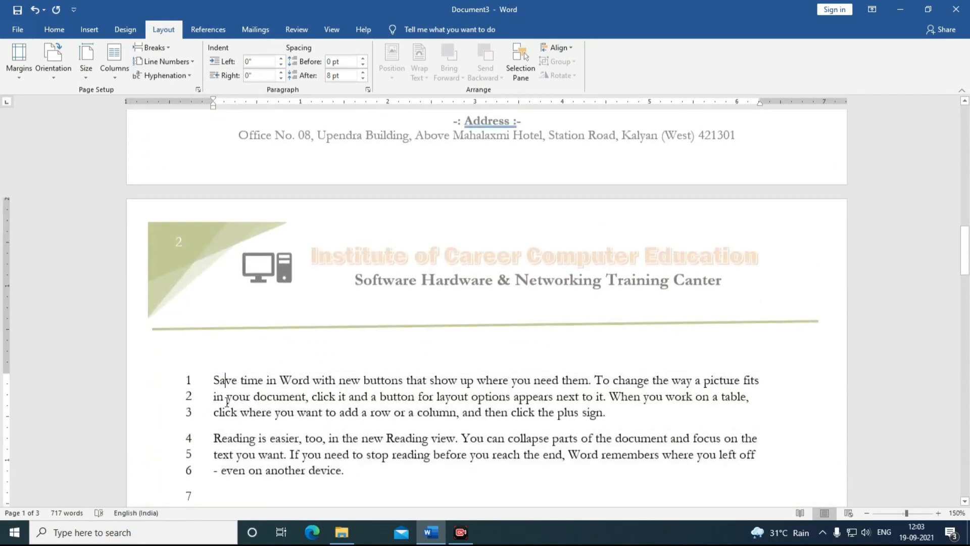
scroll(227, 402, down, 2)
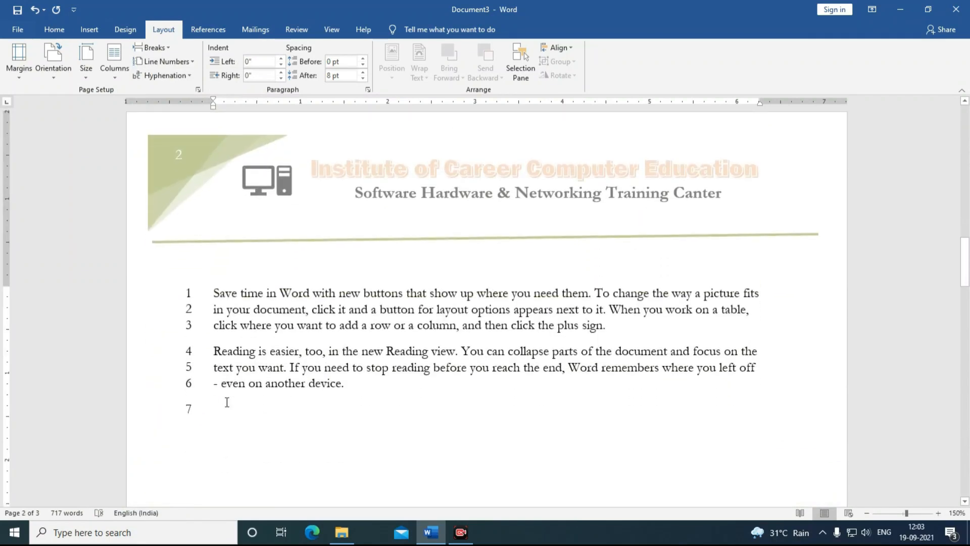
click(178, 62)
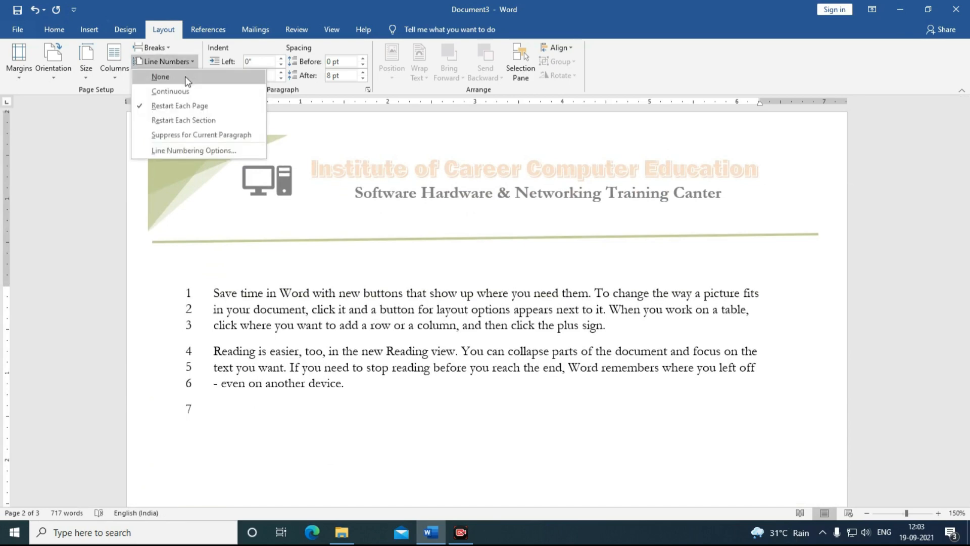
click(184, 77)
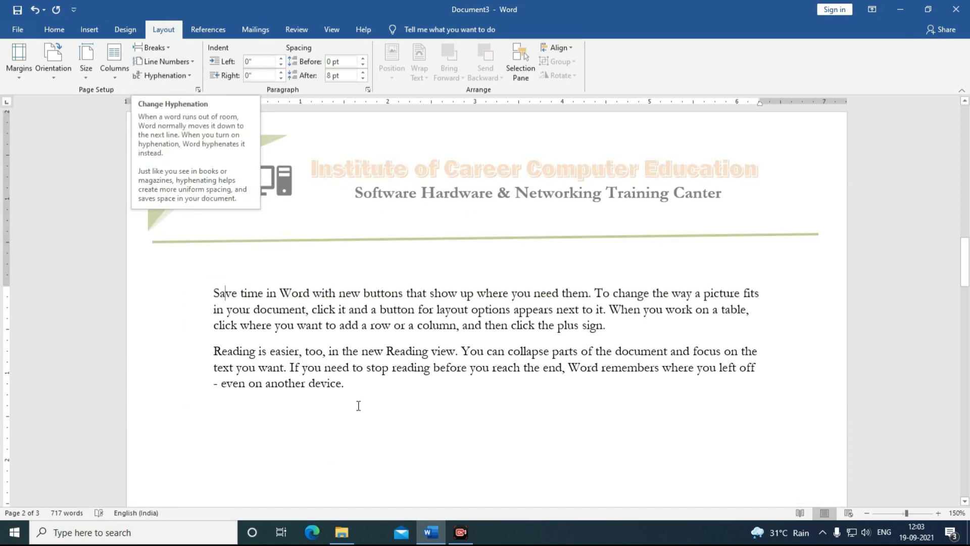
Step: Select the body paragraphs and give them 0.1" left and right indents with 12 pt spacing
scroll(359, 407, up, 10)
scroll(358, 407, down, 5)
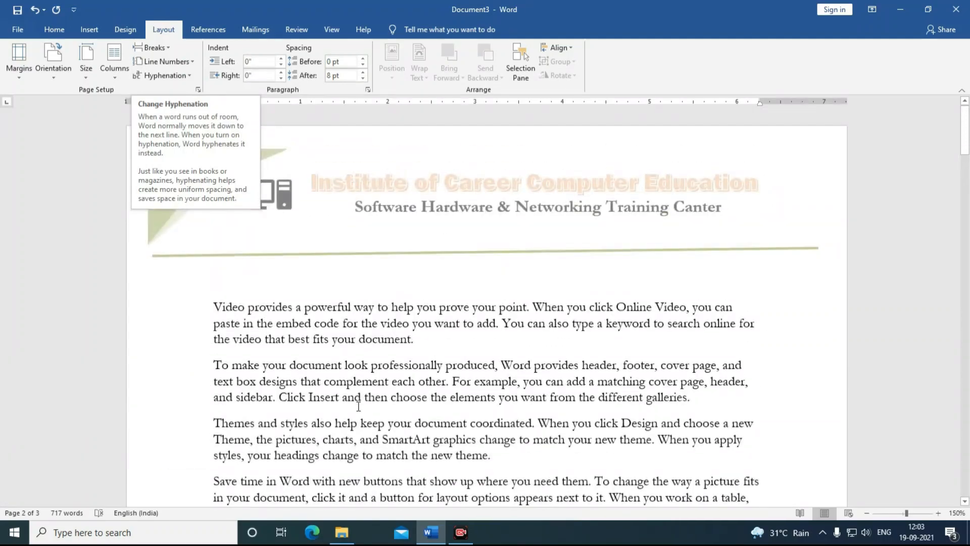
scroll(409, 412, down, 2)
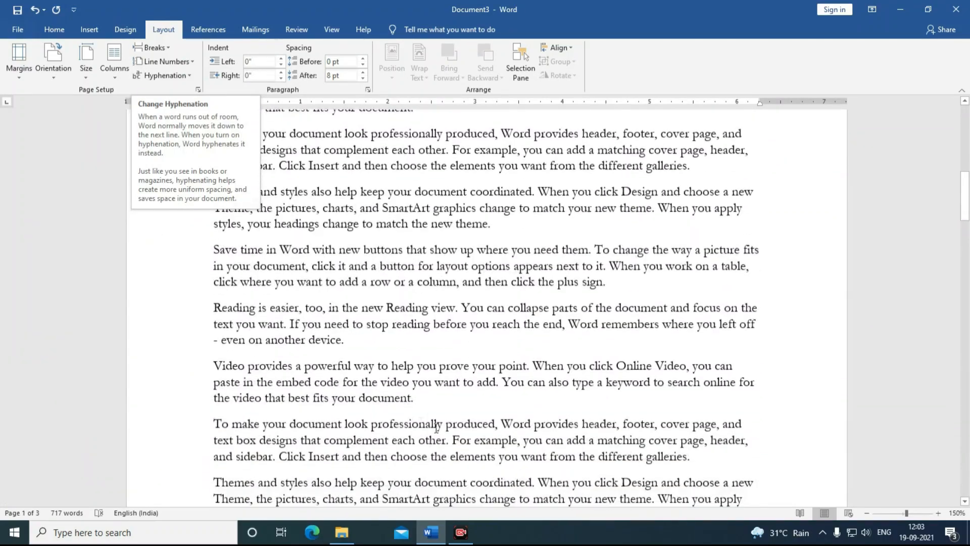
drag(433, 399, 314, 91)
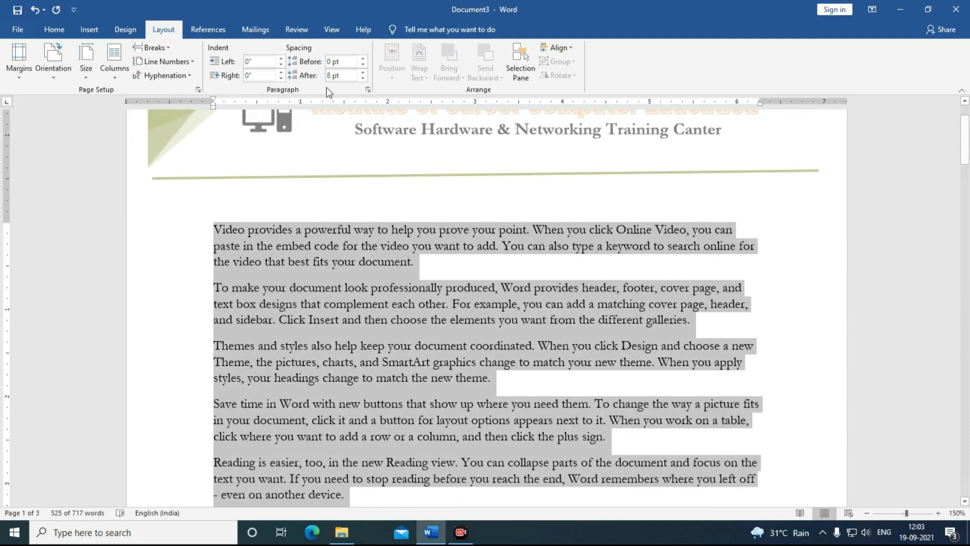
click(281, 58)
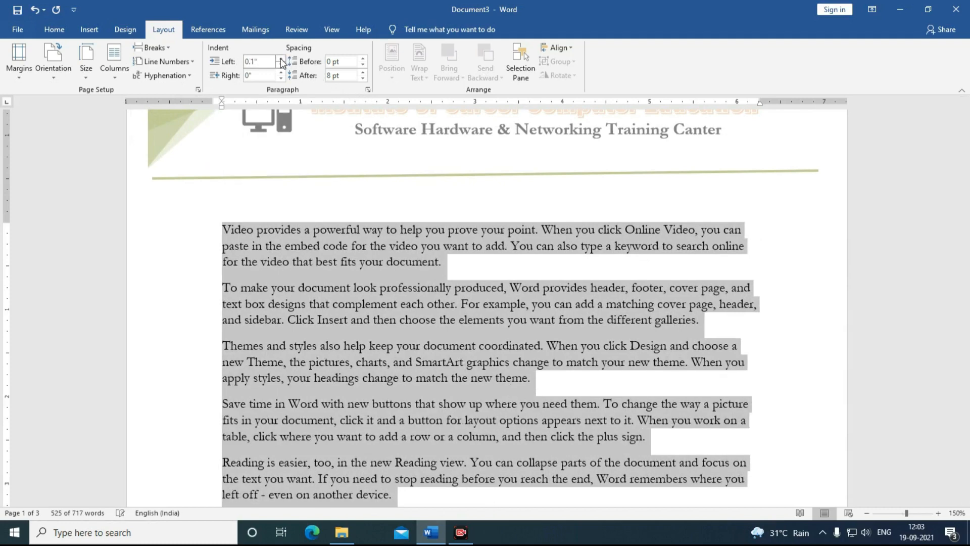
click(363, 59)
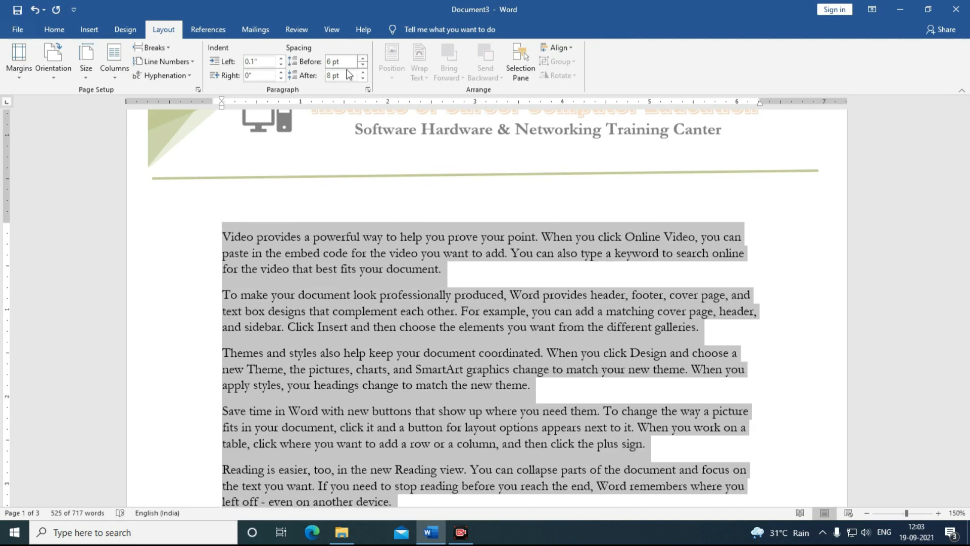
click(281, 72)
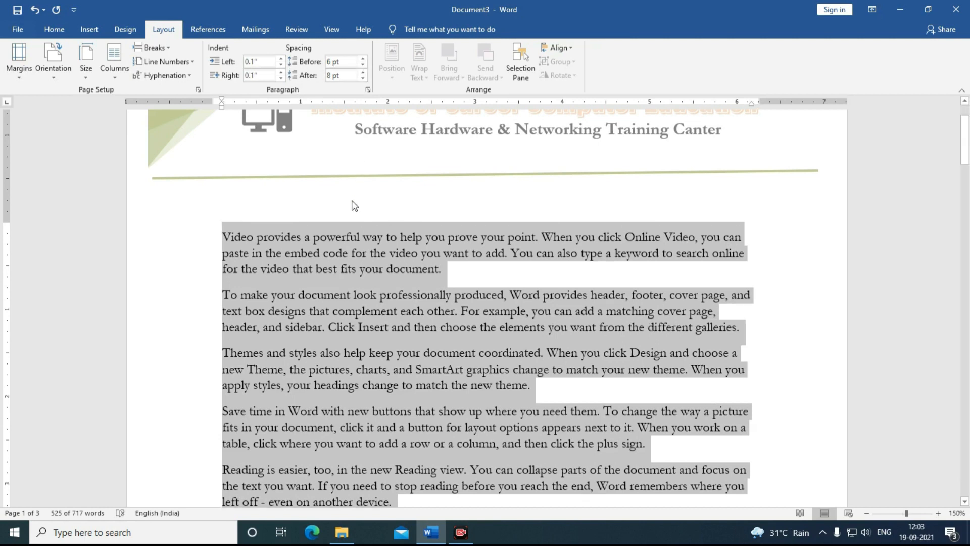
click(364, 59)
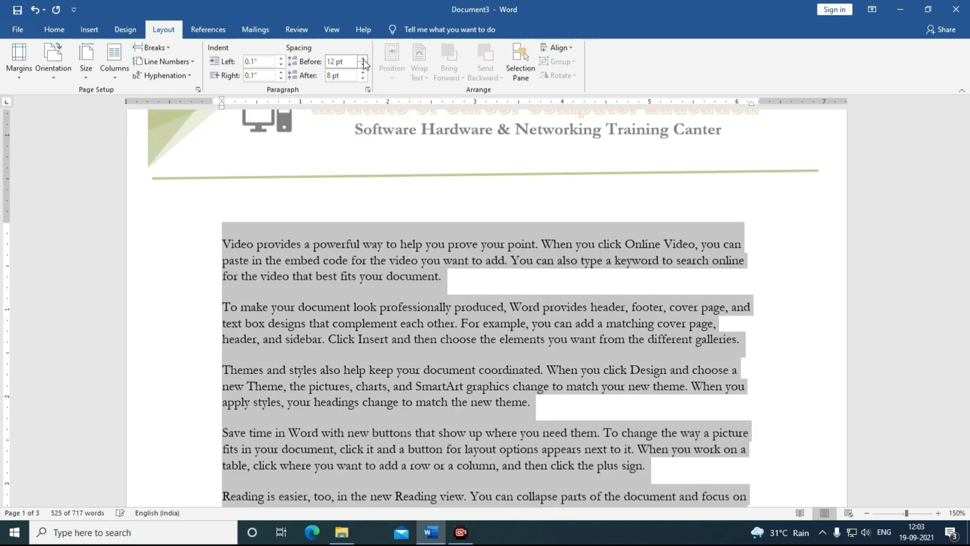
click(364, 72)
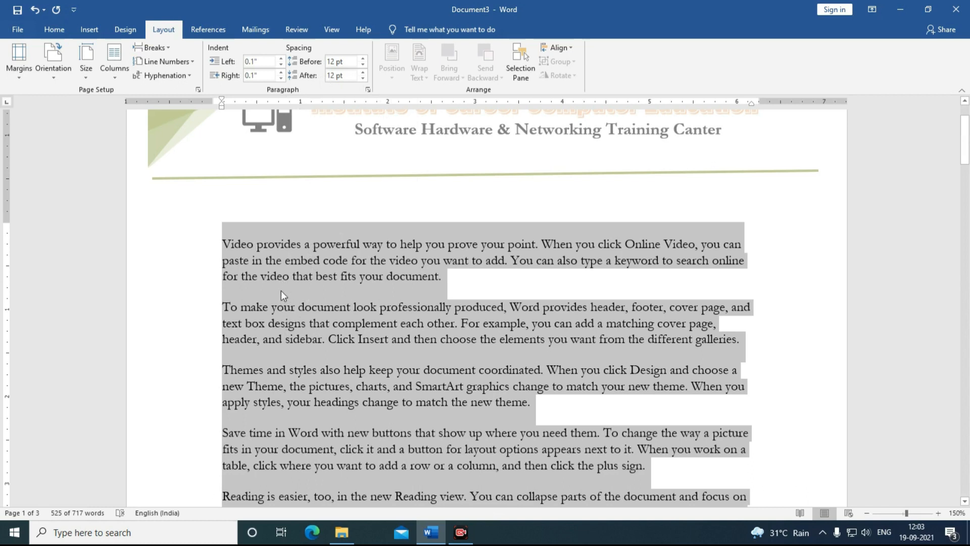
Step: Try paragraph spacing from 36 pt down to 0 pt, finally settling on 12 pt before and after
click(362, 59)
click(362, 59)
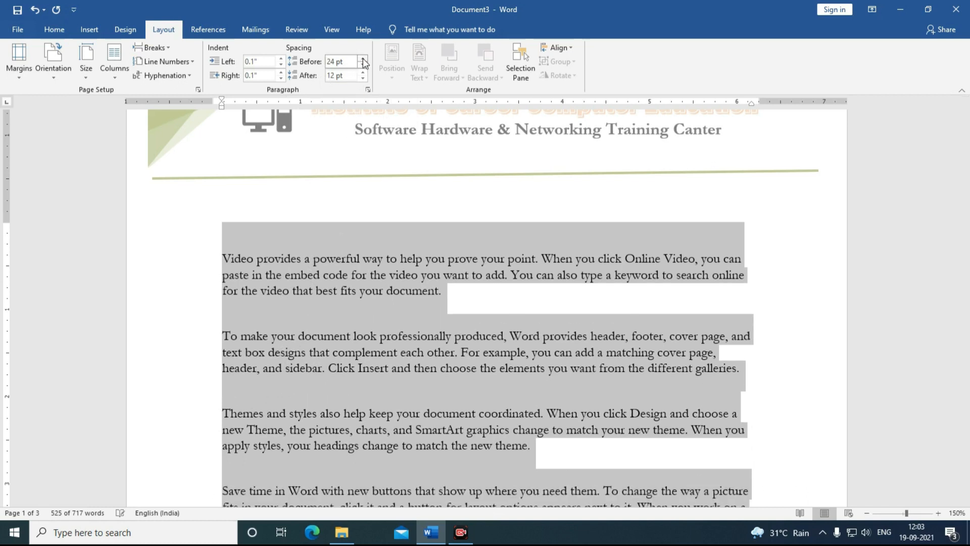
click(363, 72)
click(363, 73)
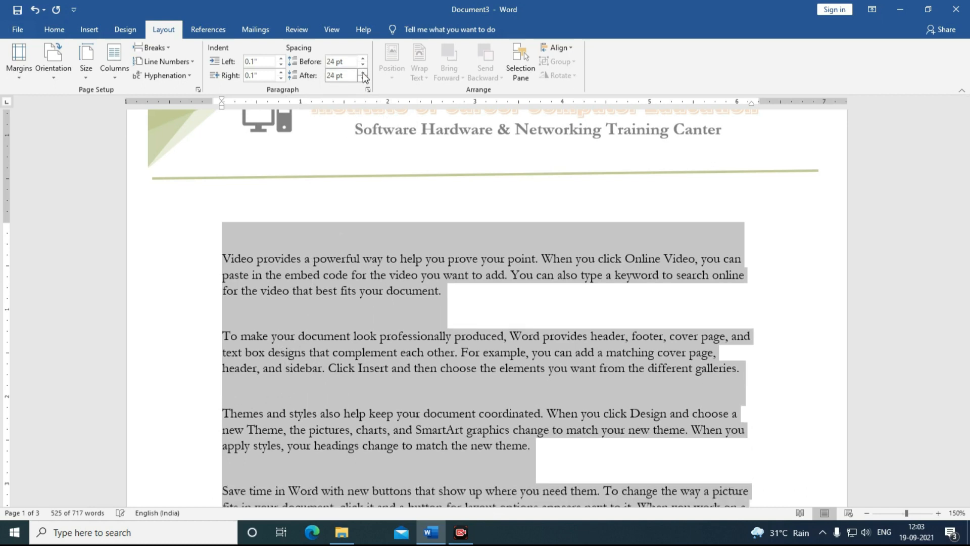
click(363, 73)
click(363, 73)
click(363, 59)
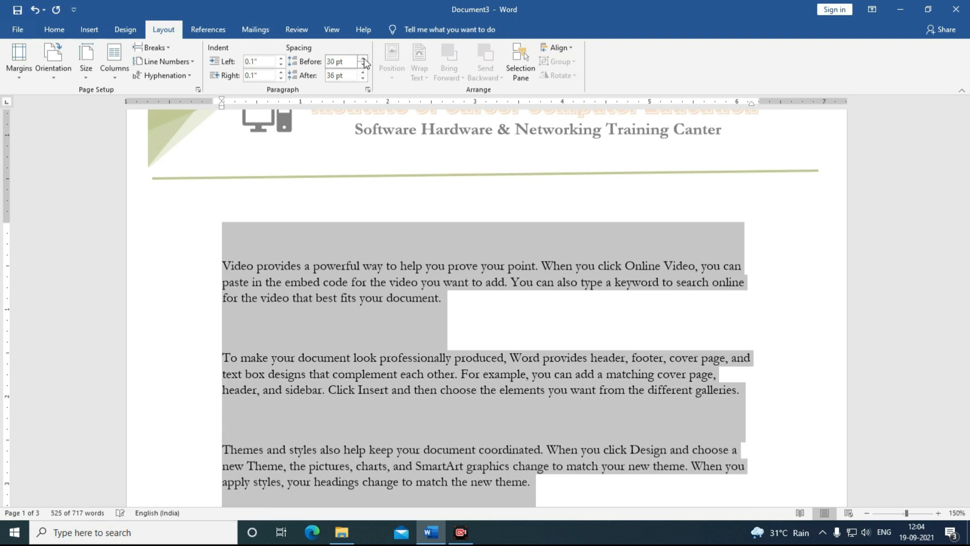
click(363, 58)
click(363, 65)
click(363, 64)
click(363, 64)
click(362, 64)
click(363, 64)
click(363, 64)
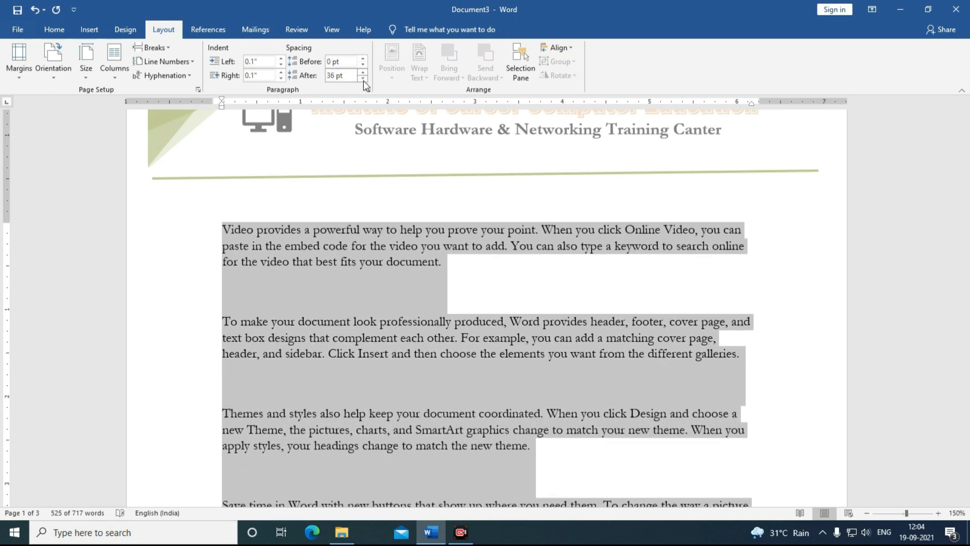
click(362, 78)
click(363, 78)
click(363, 79)
click(363, 78)
click(363, 78)
click(362, 78)
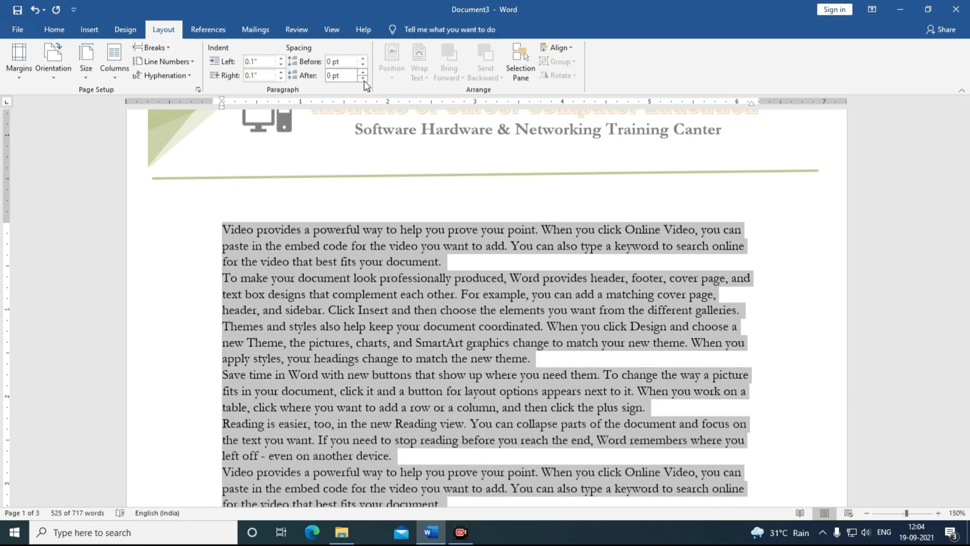
click(363, 58)
click(363, 59)
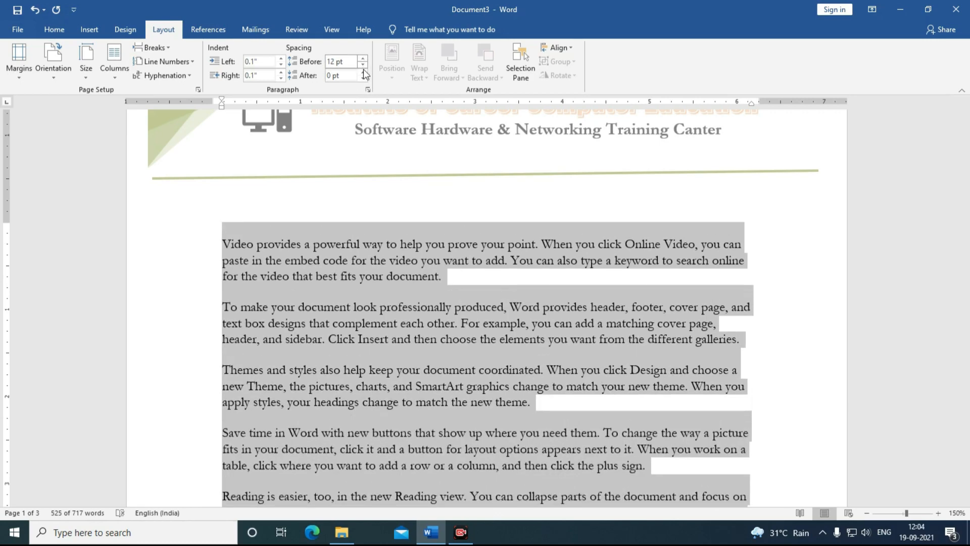
click(363, 72)
click(363, 72)
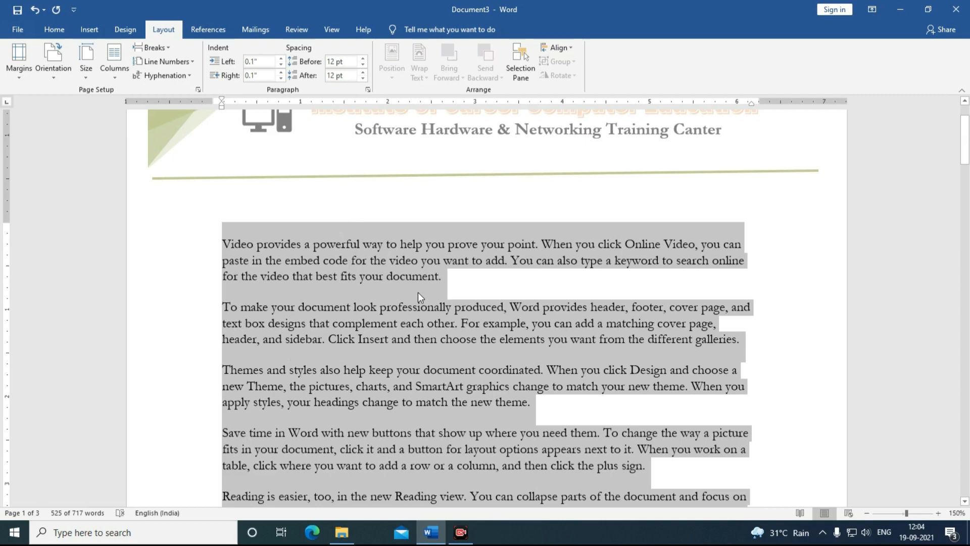
Step: Give the body paragraphs a 0.5" first-line indent and Justified alignment in the Paragraph dialog
click(368, 90)
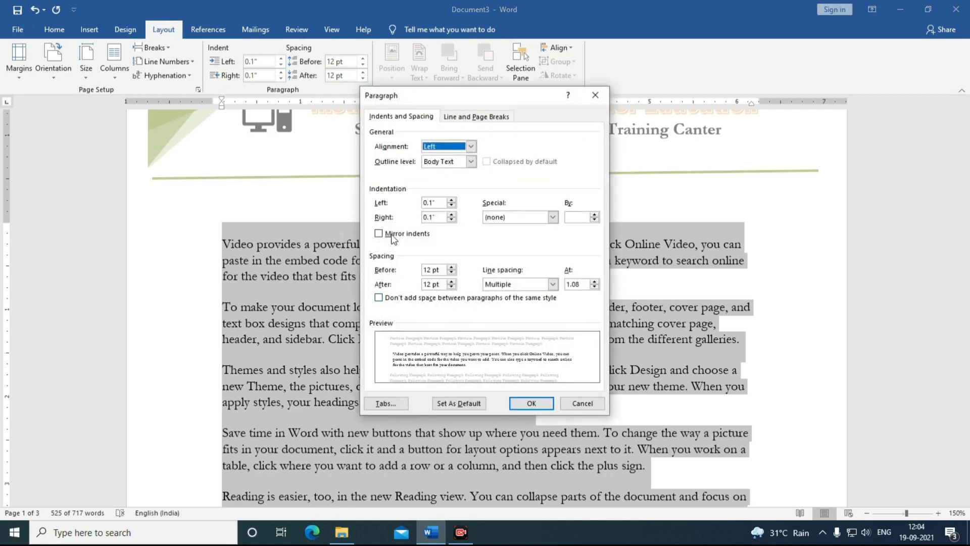
click(595, 215)
click(595, 214)
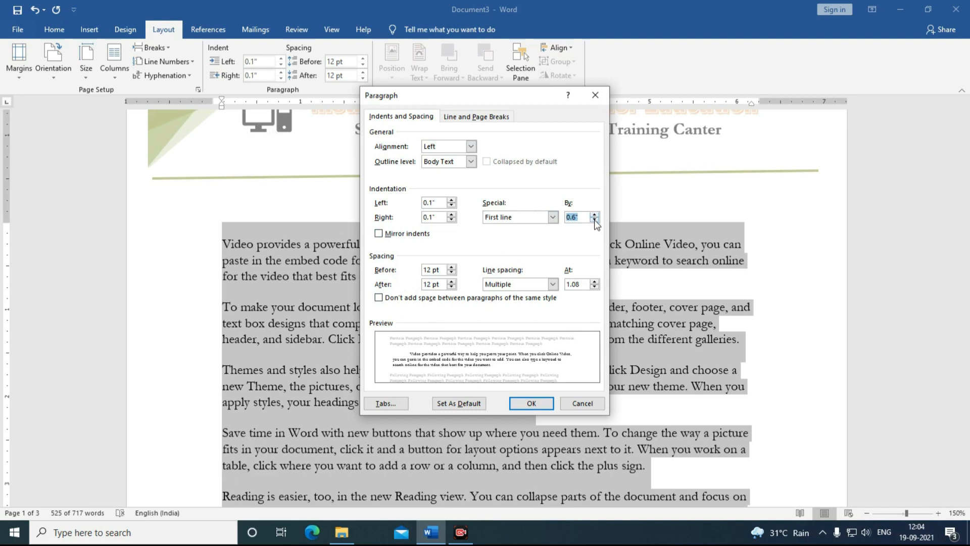
click(595, 221)
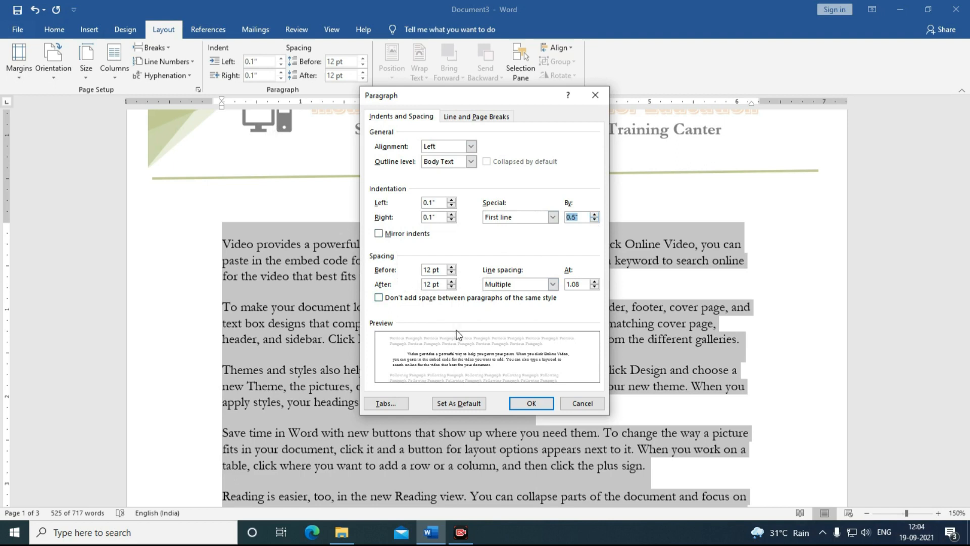
click(445, 147)
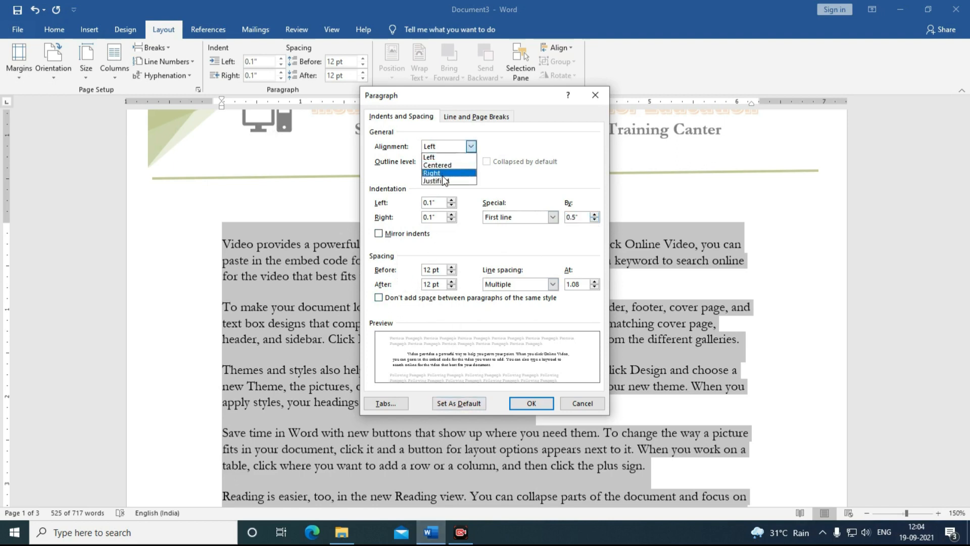
click(442, 178)
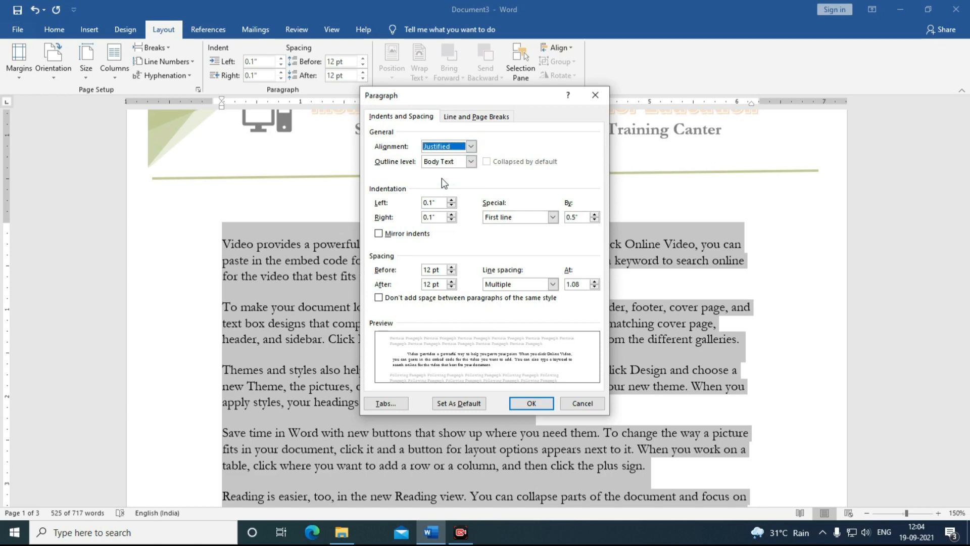
click(531, 403)
click(410, 337)
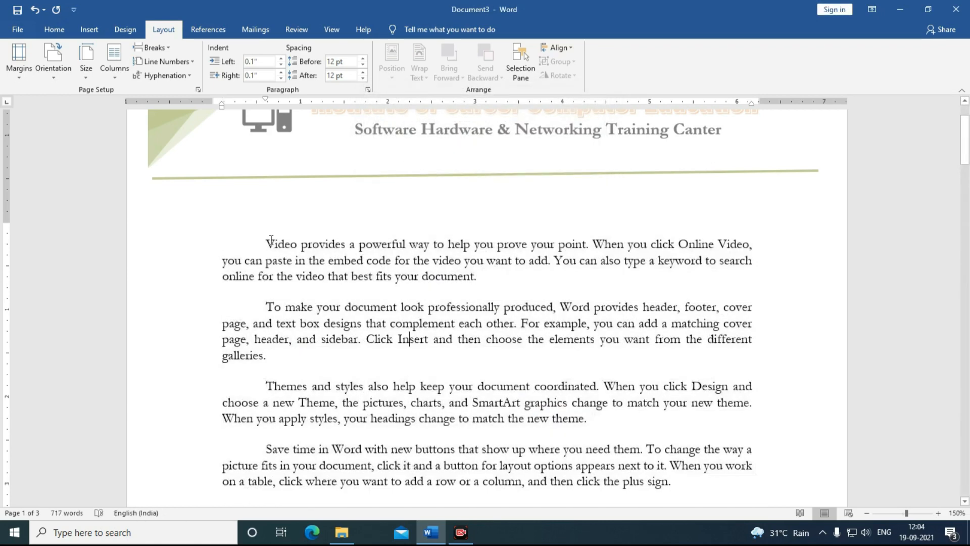
Step: Scroll through the letterhead to review the 'Introduction for computer Course' heading above the body text
scroll(494, 385, down, 8)
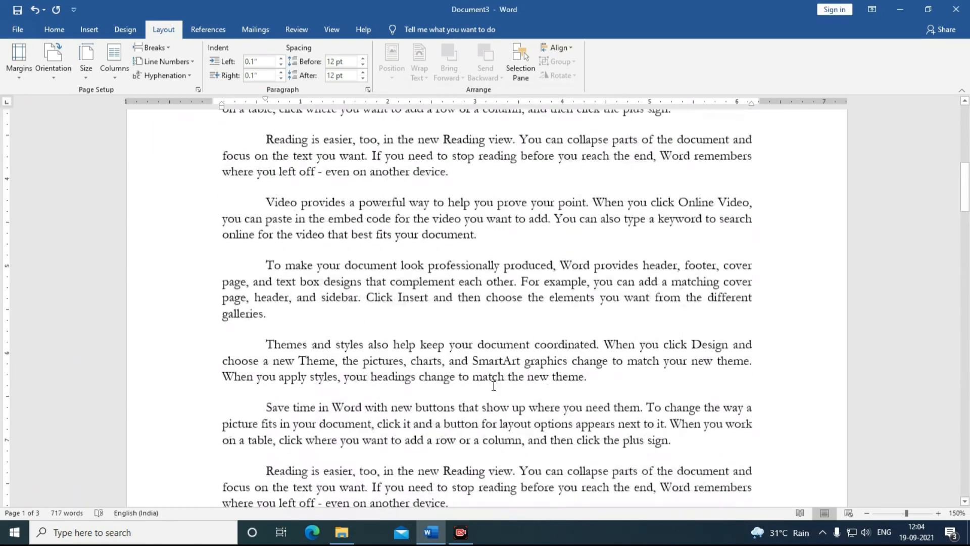
scroll(493, 385, down, 3)
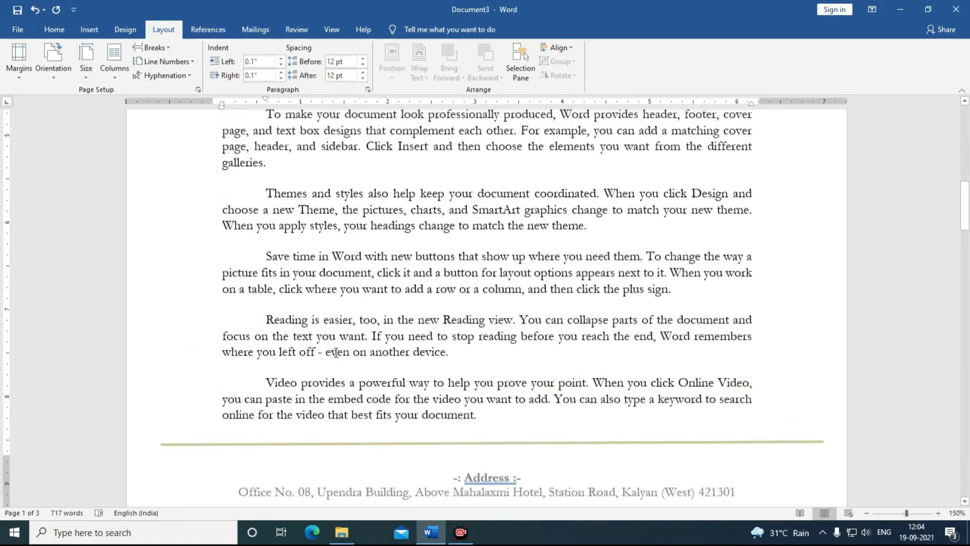
scroll(336, 352, up, 10)
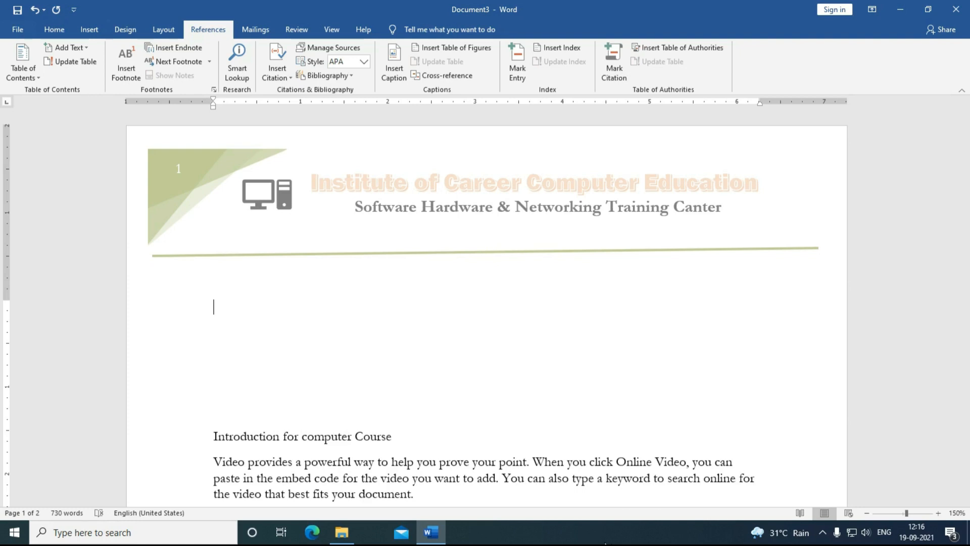
scroll(314, 324, down, 4)
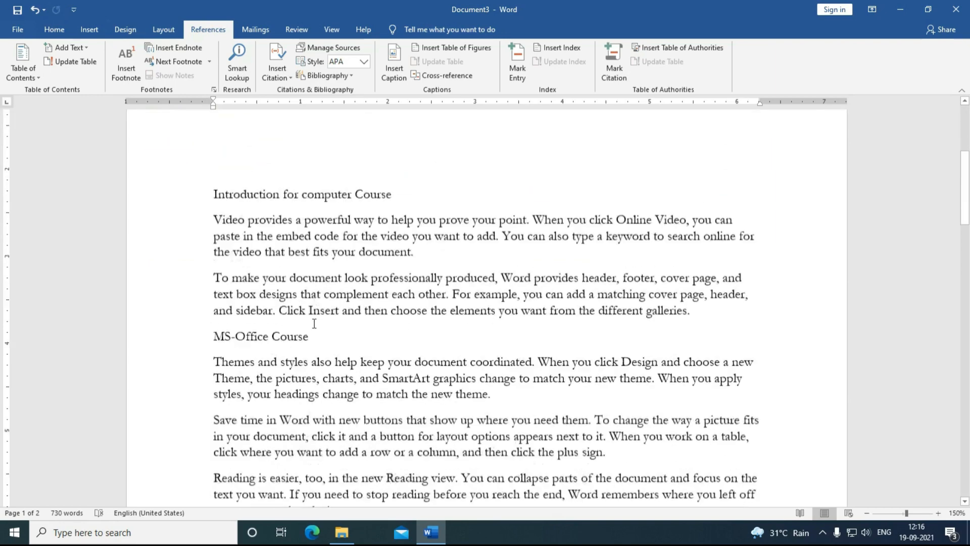
scroll(314, 323, down, 2)
scroll(212, 220, up, 2)
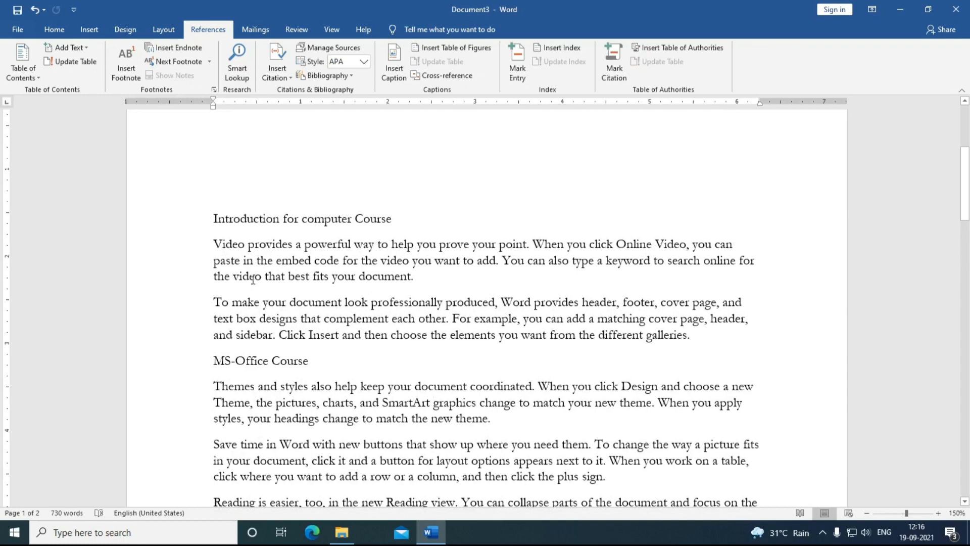
scroll(253, 279, down, 3)
scroll(318, 378, down, 1)
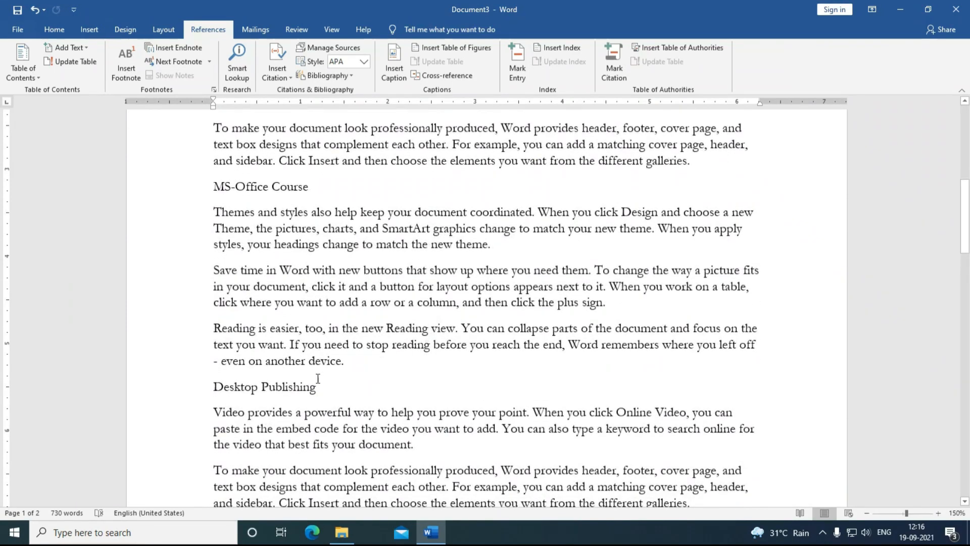
scroll(318, 379, down, 3)
scroll(270, 469, down, 1)
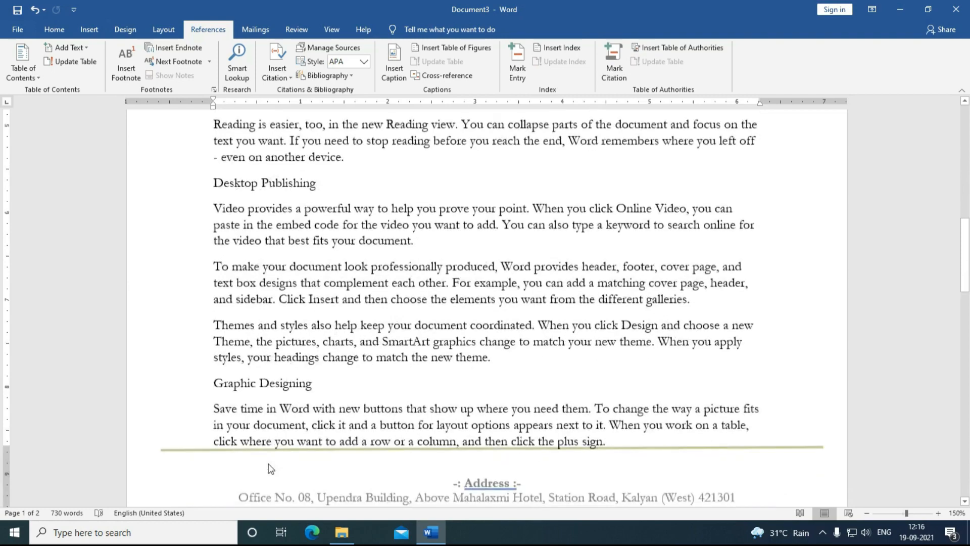
scroll(270, 469, down, 9)
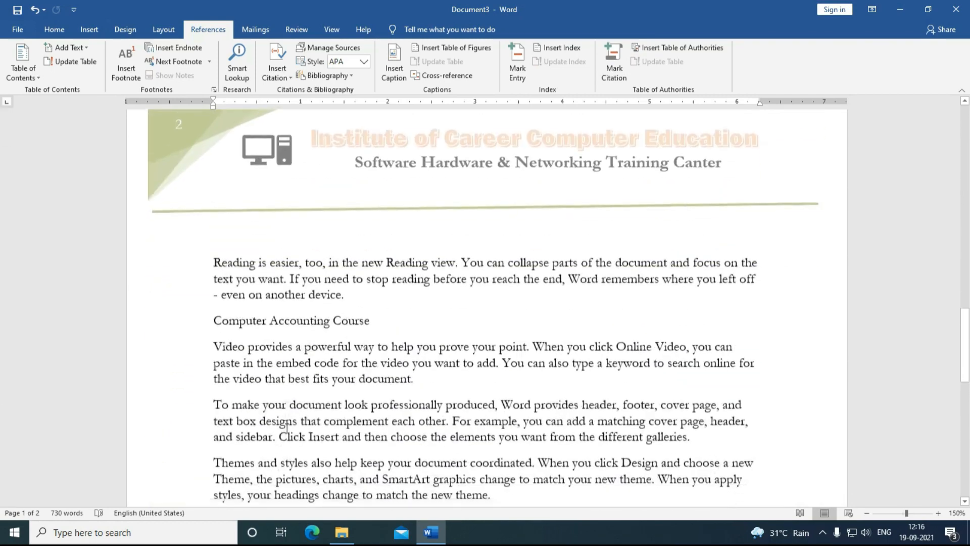
scroll(400, 362, down, 3)
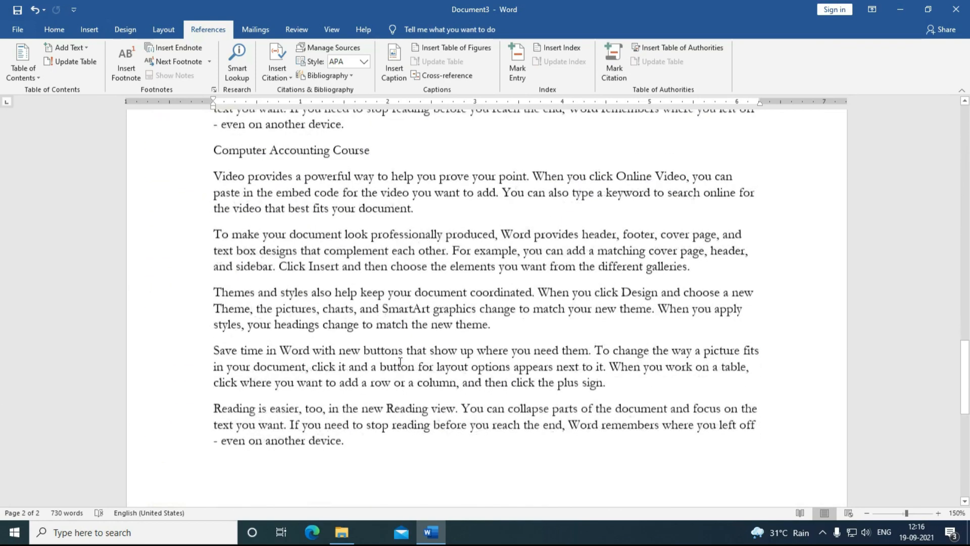
scroll(314, 386, down, 3)
scroll(313, 387, up, 12)
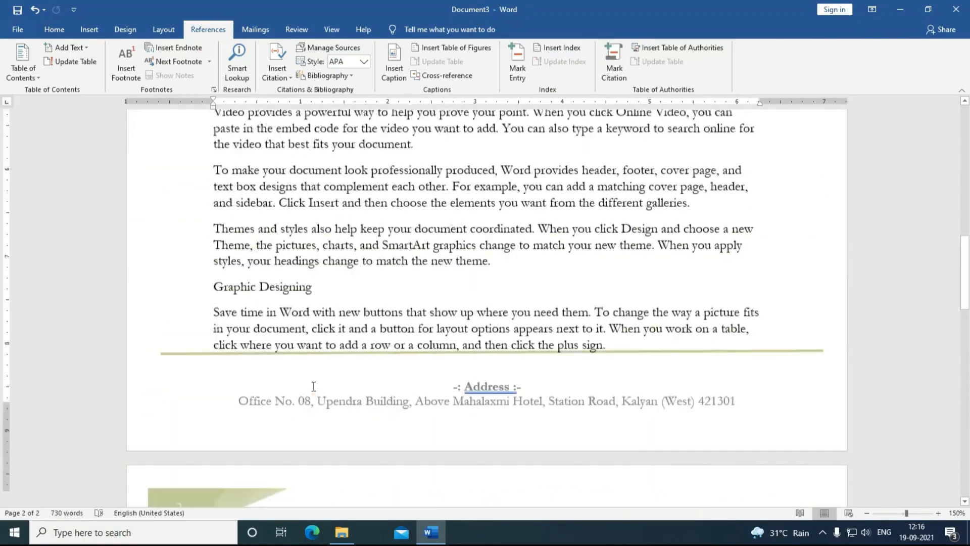
scroll(314, 387, up, 15)
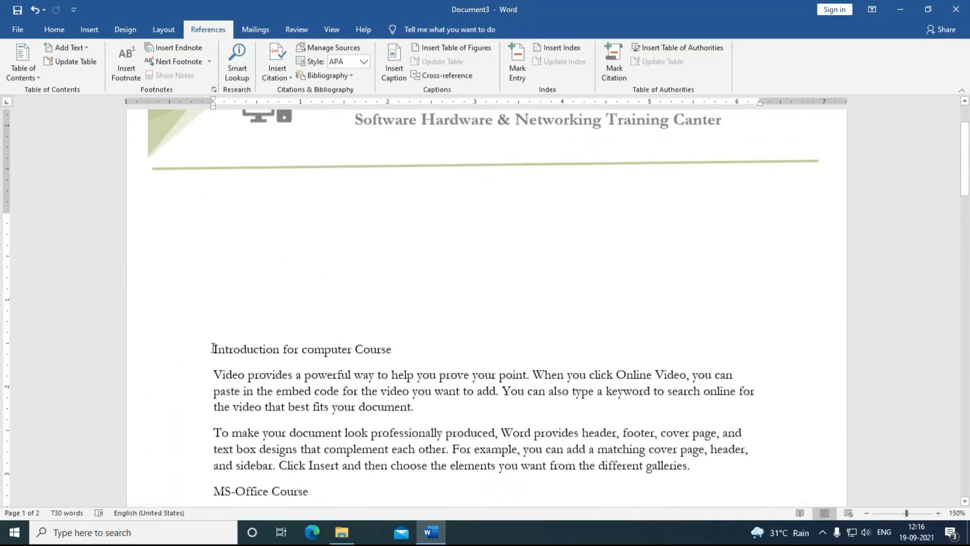
Step: Apply Heading 1 to the 'Introduction for computer Course' and 'MS-Office Course' titles
drag(212, 349, 398, 352)
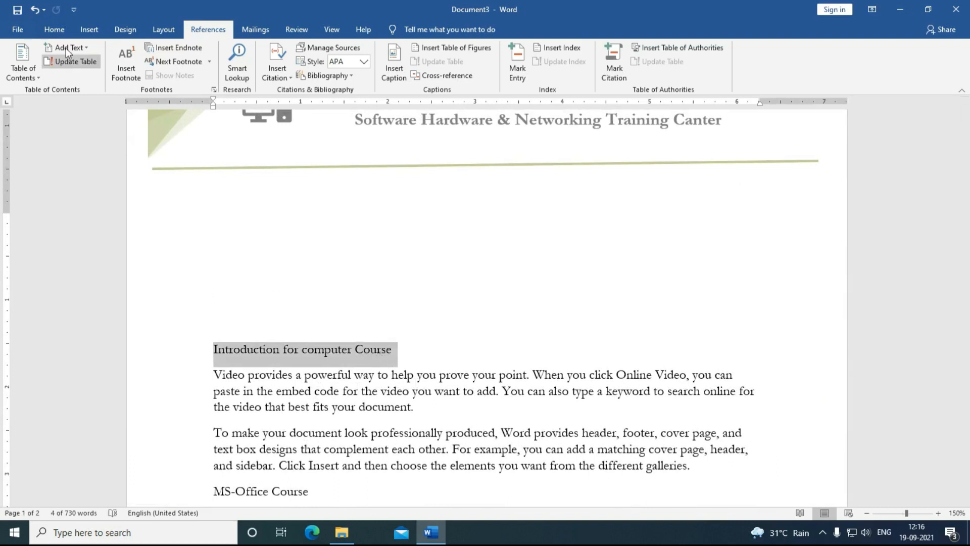
click(54, 30)
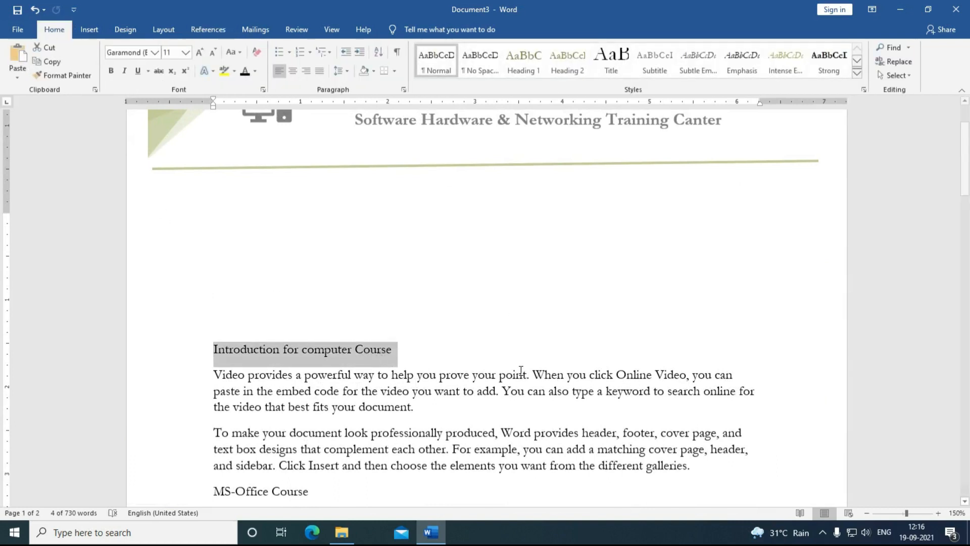
click(518, 70)
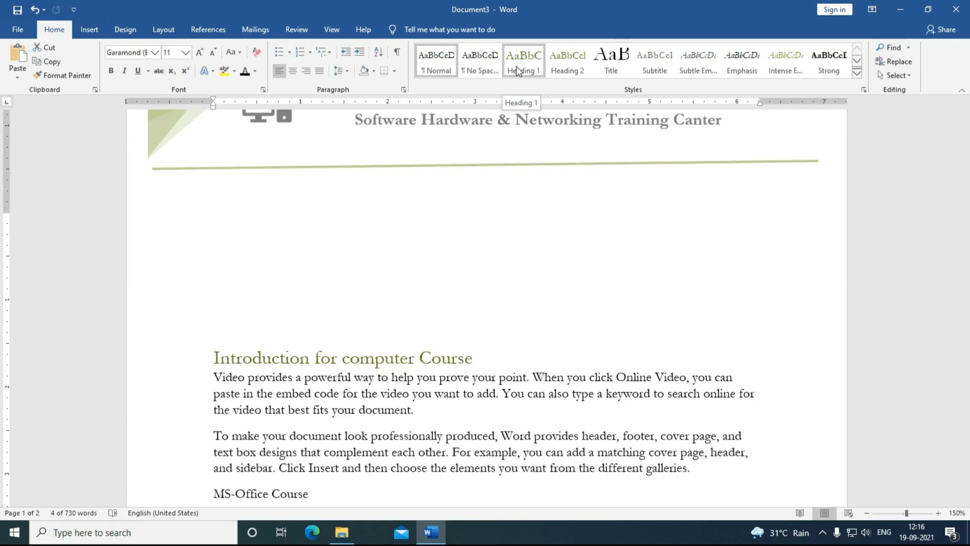
click(518, 70)
scroll(334, 318, down, 5)
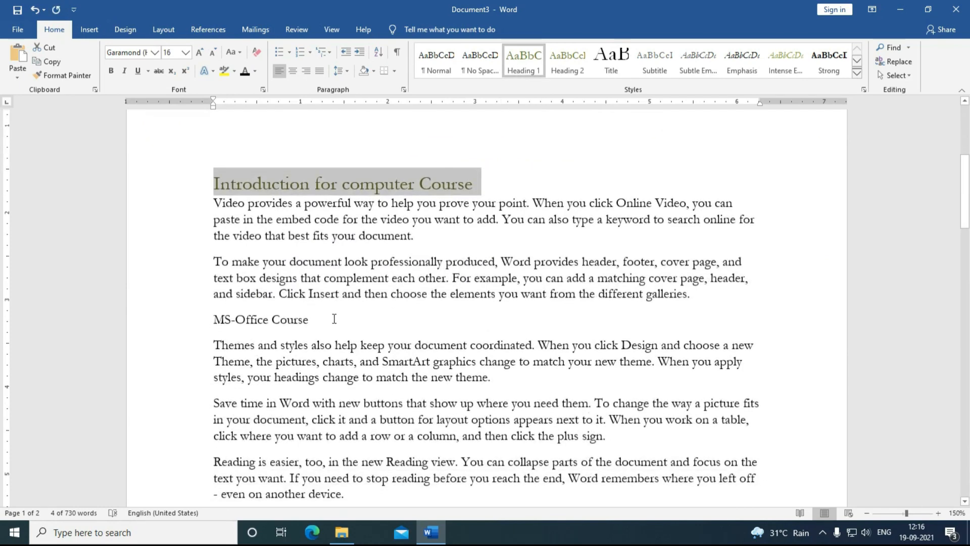
triple_click(270, 321)
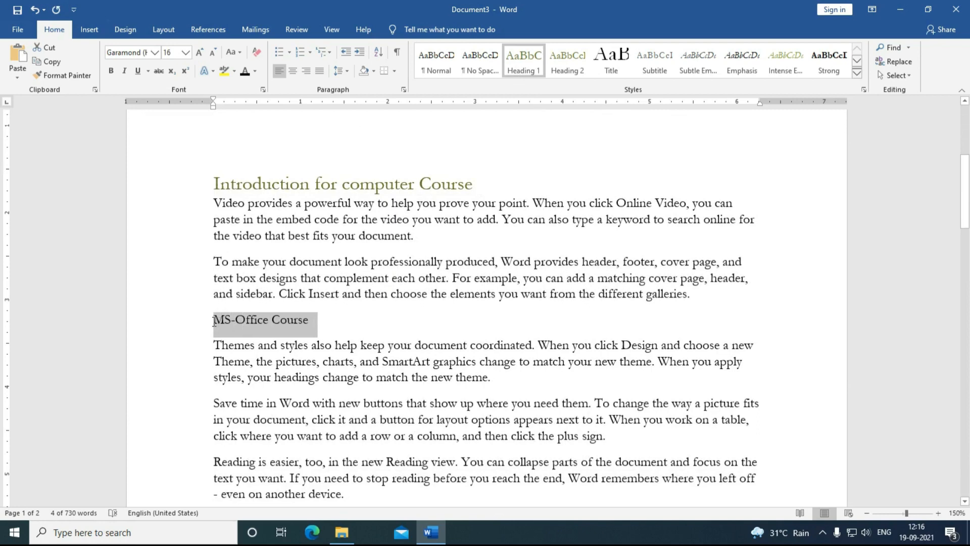
click(523, 61)
Step: Apply Heading 1 to Desktop Publishing, Graphic Designing and Computer Accounting Course
scroll(323, 384, down, 4)
drag(326, 389, 201, 396)
click(463, 186)
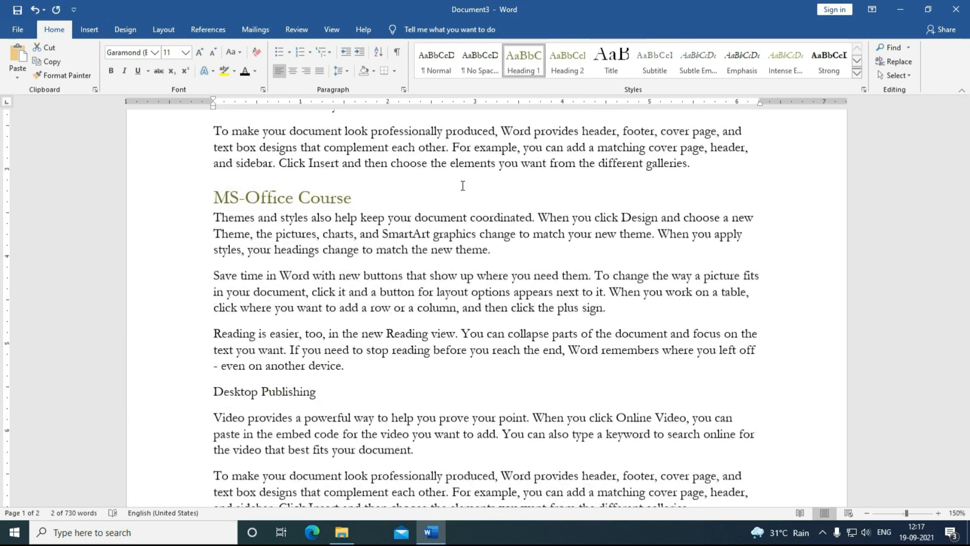
scroll(399, 334, down, 11)
drag(327, 205, 210, 209)
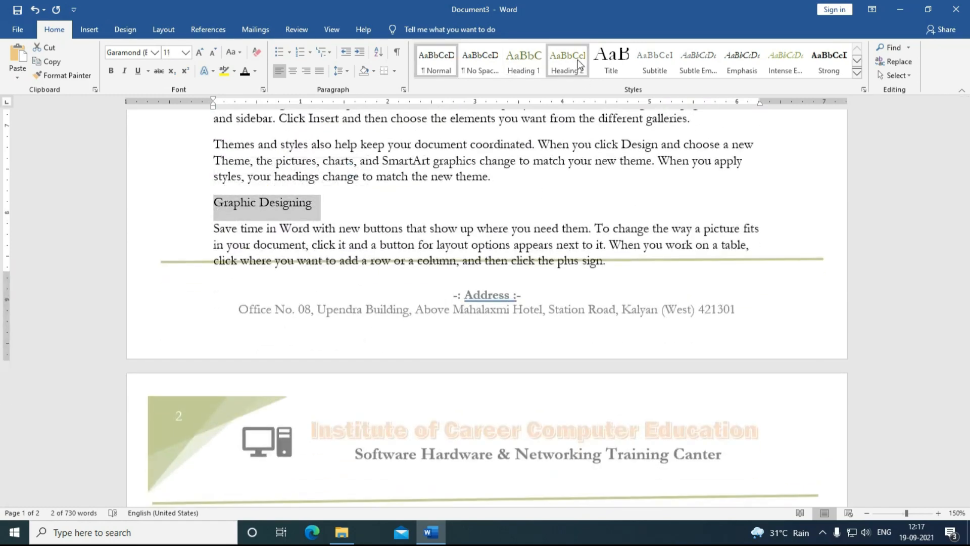
click(536, 65)
scroll(402, 412, down, 6)
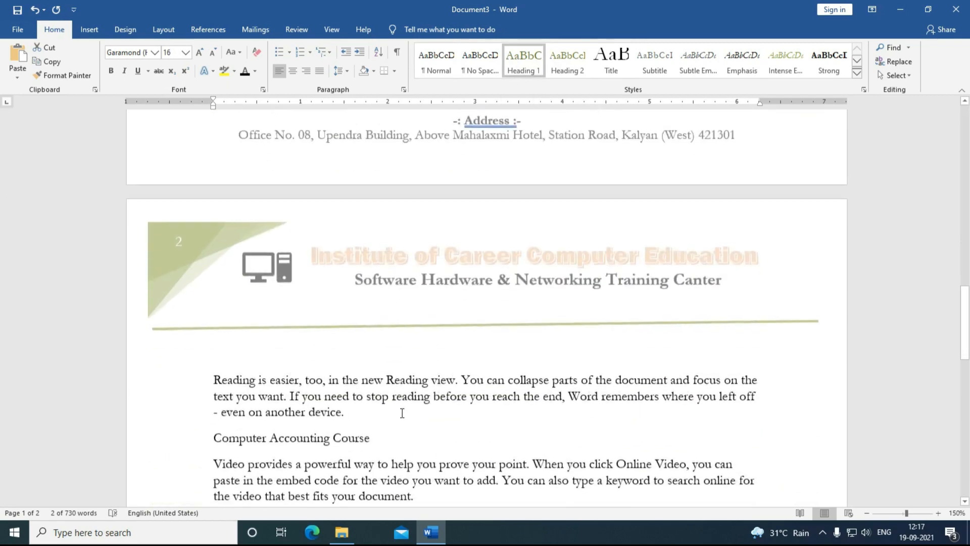
triple_click(270, 311)
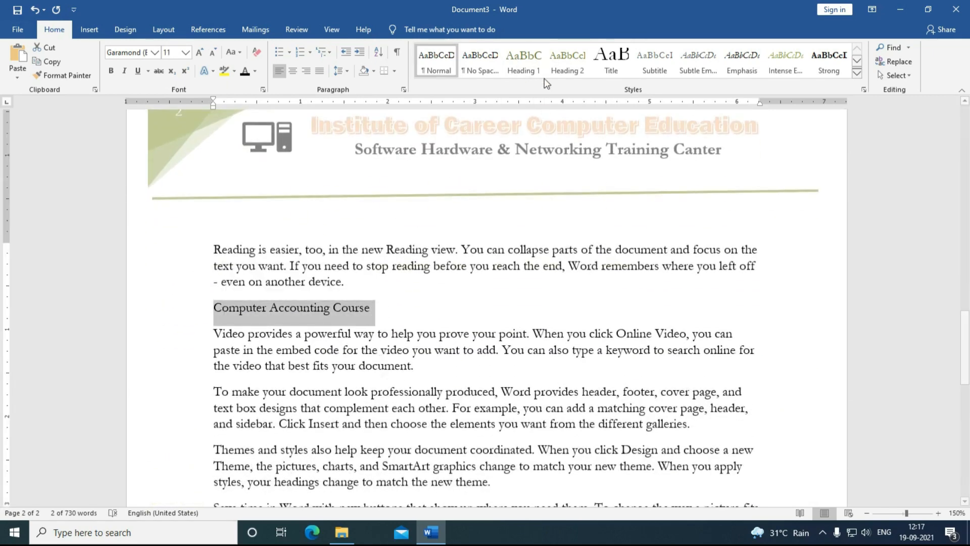
click(506, 63)
scroll(498, 111, down, 3)
scroll(409, 397, up, 10)
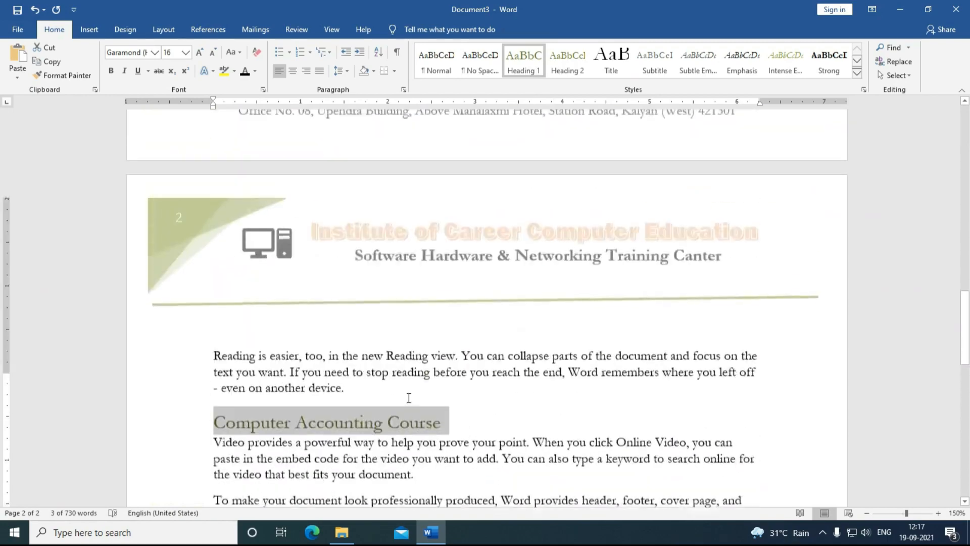
scroll(409, 398, up, 15)
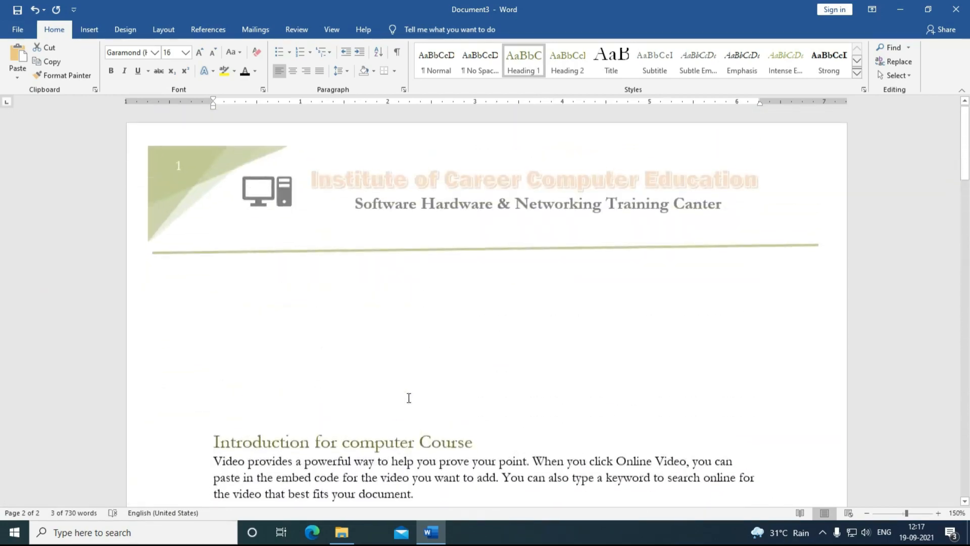
Step: Insert an Automatic Table 1 table of contents in the blank space below the page 1 letterhead
click(302, 351)
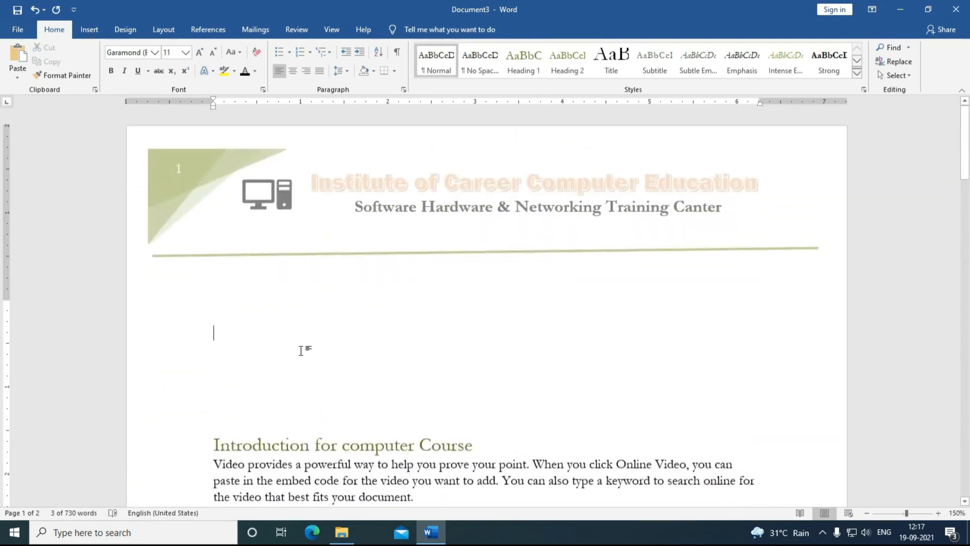
click(266, 280)
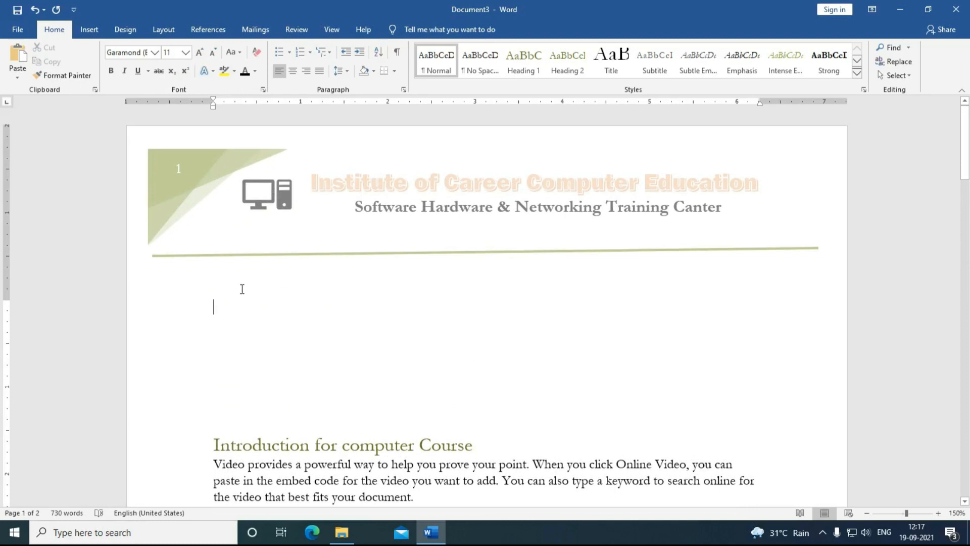
click(212, 31)
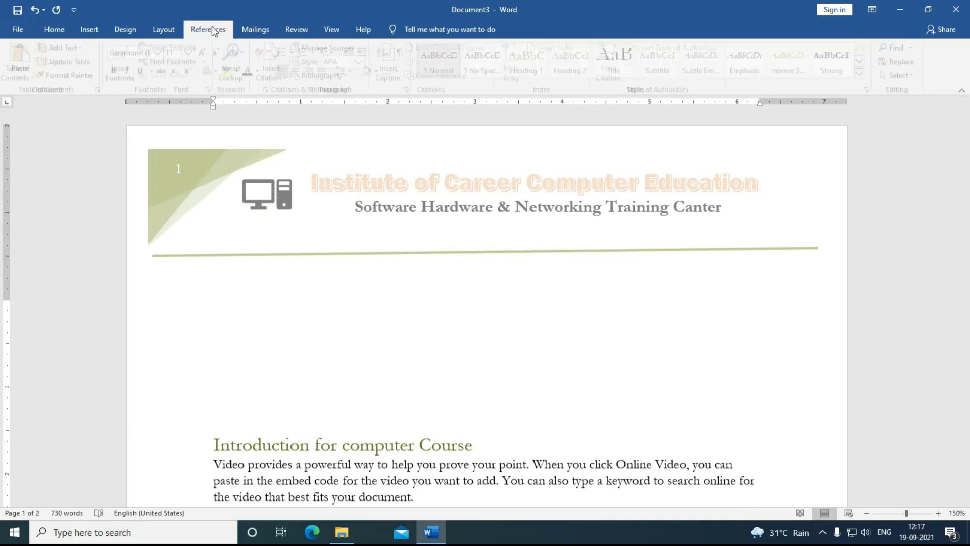
click(23, 78)
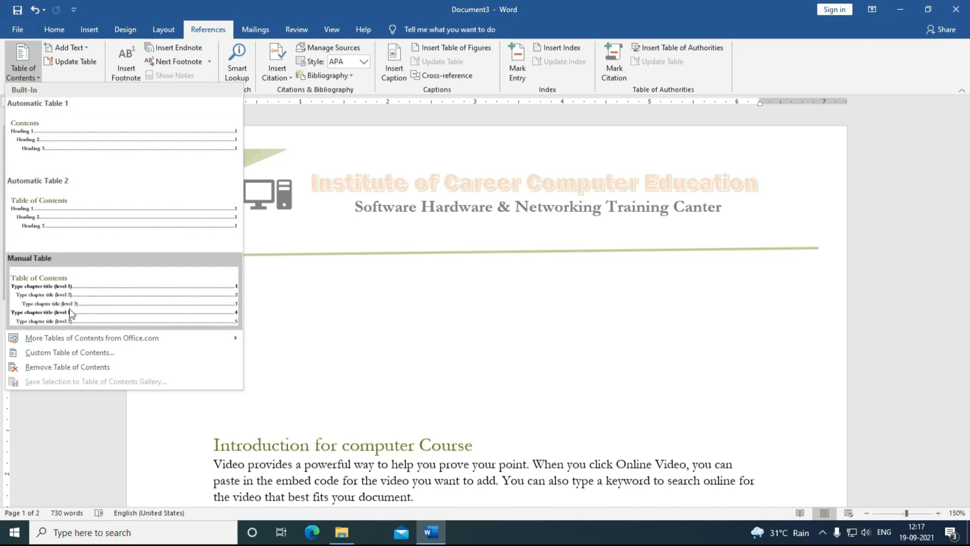
click(65, 158)
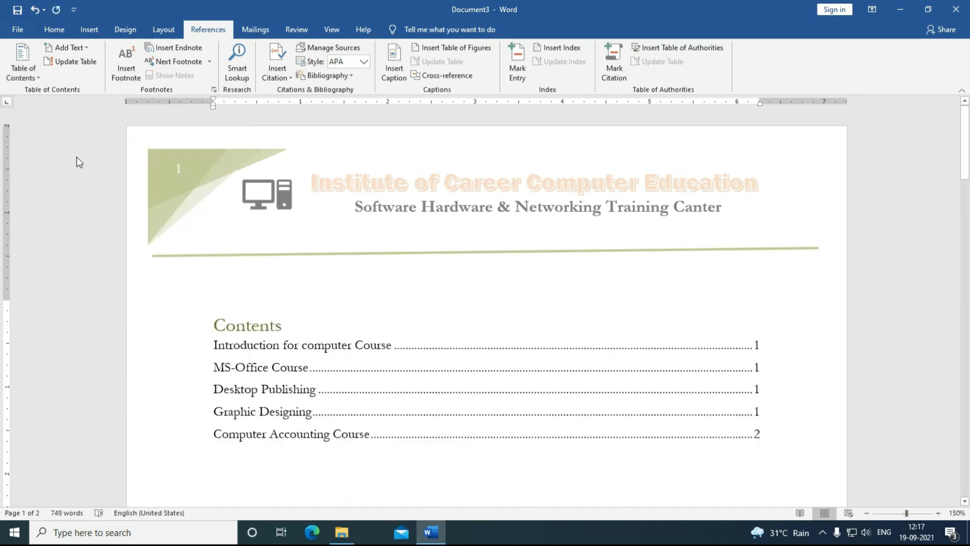
scroll(232, 369, down, 2)
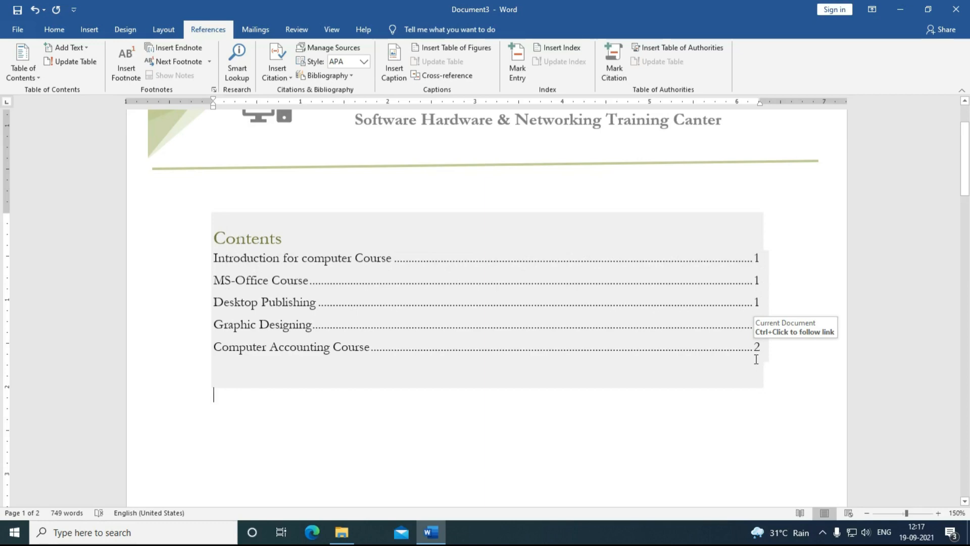
scroll(357, 290, down, 2)
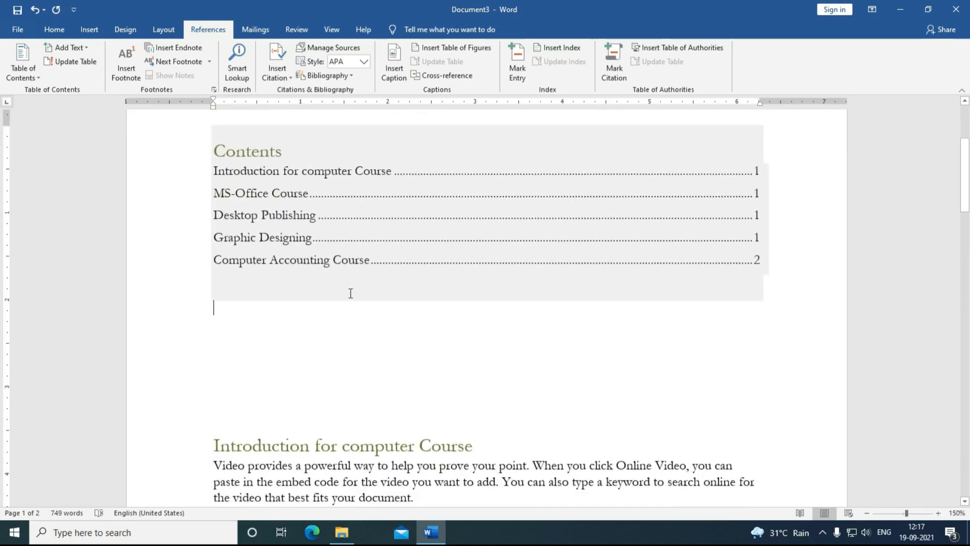
scroll(351, 294, down, 8)
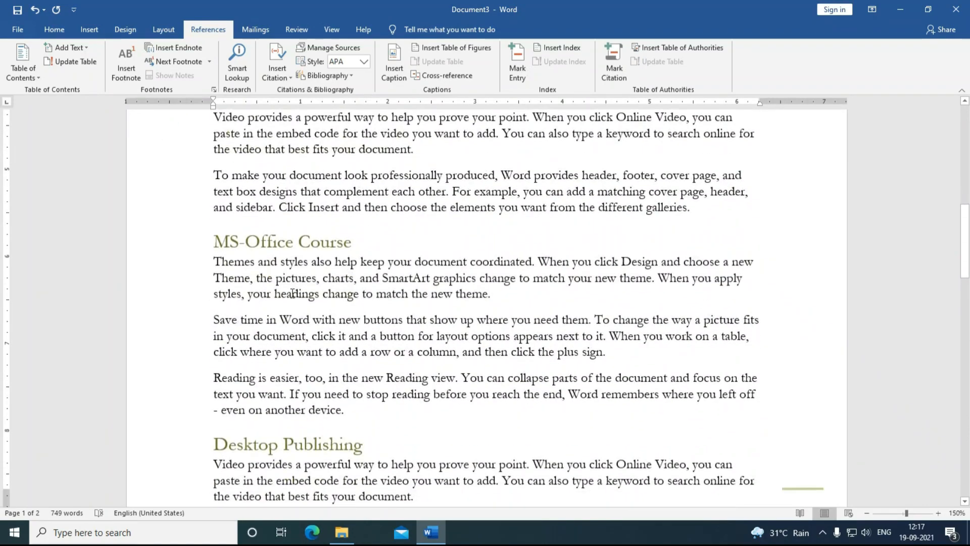
scroll(292, 293, down, 4)
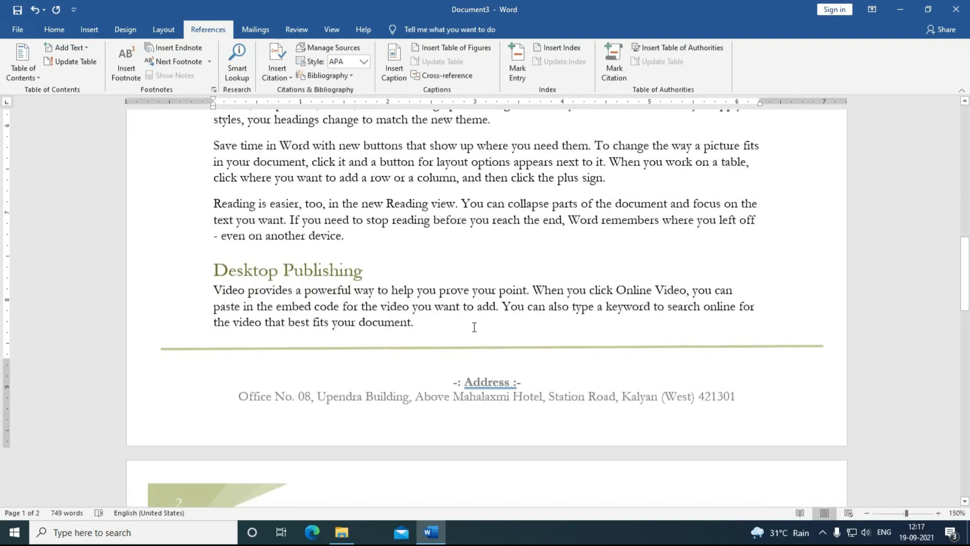
Step: Add a blank paragraph before Desktop Publishing so it moves onto page 2
click(366, 238)
key(Return)
key(Return)
key(Return)
key(Return)
key(Return)
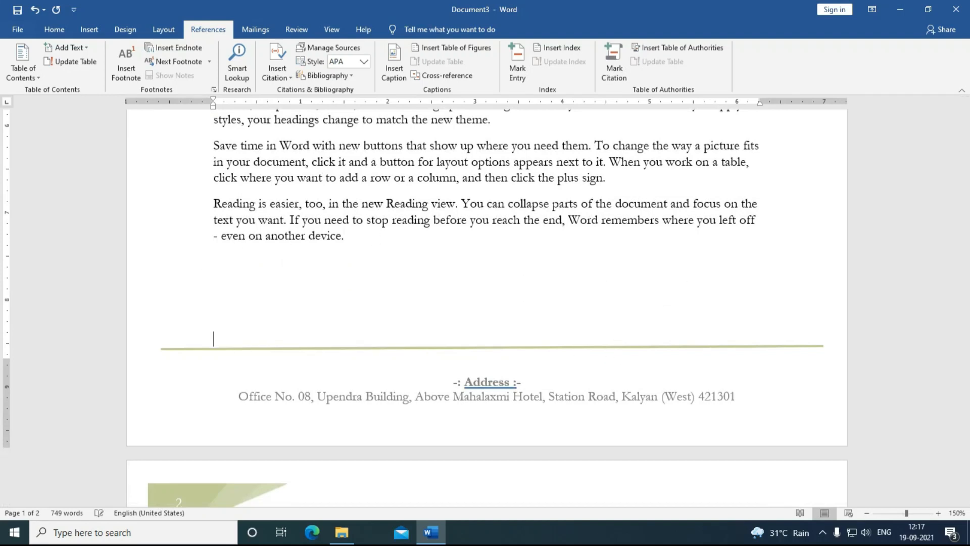
scroll(383, 337, up, 15)
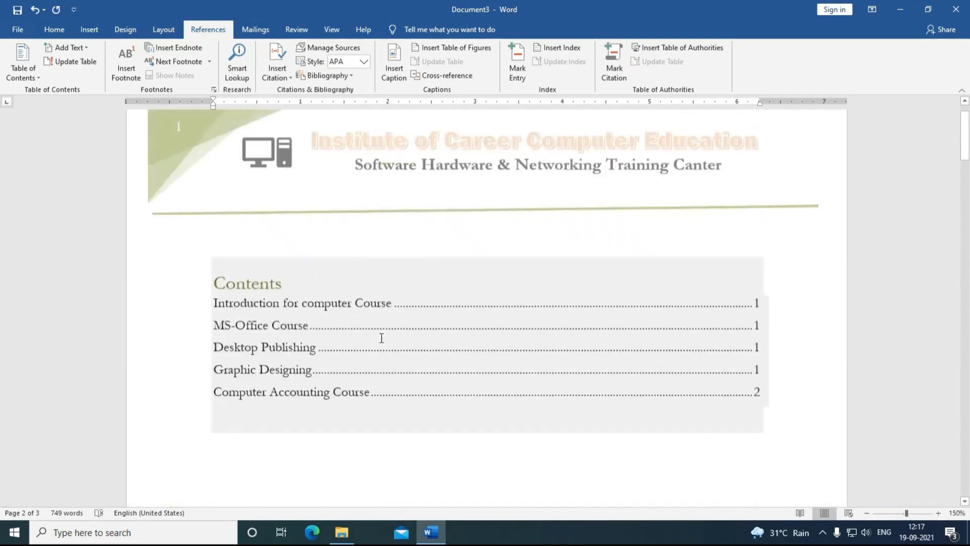
scroll(382, 338, up, 1)
Step: Update the entire contents table so its page numbers read 1, 1, 2, 2, 2
click(481, 393)
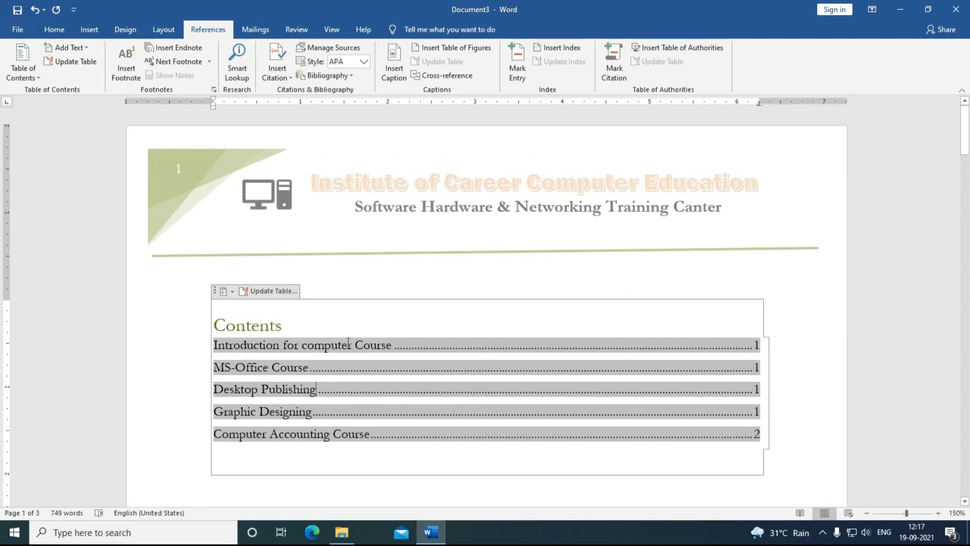
click(265, 292)
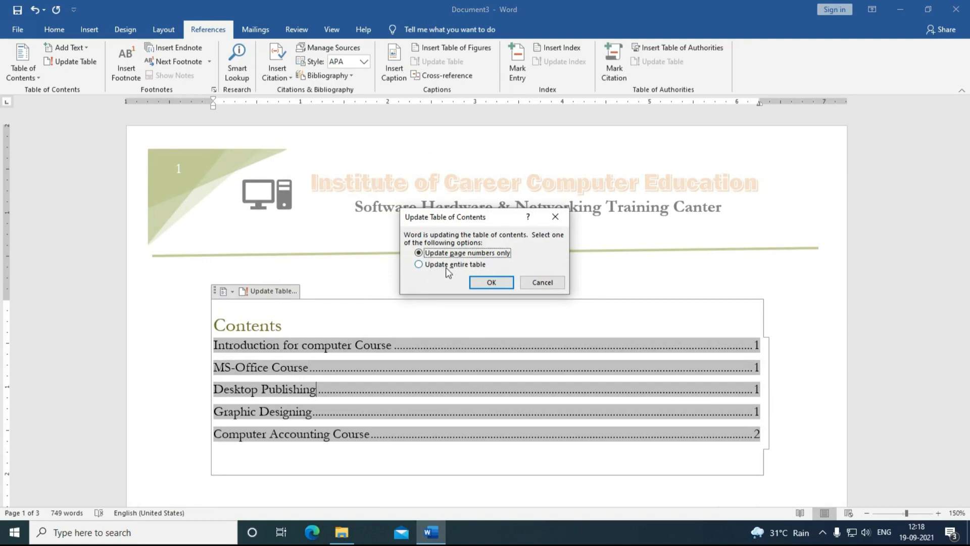
click(446, 268)
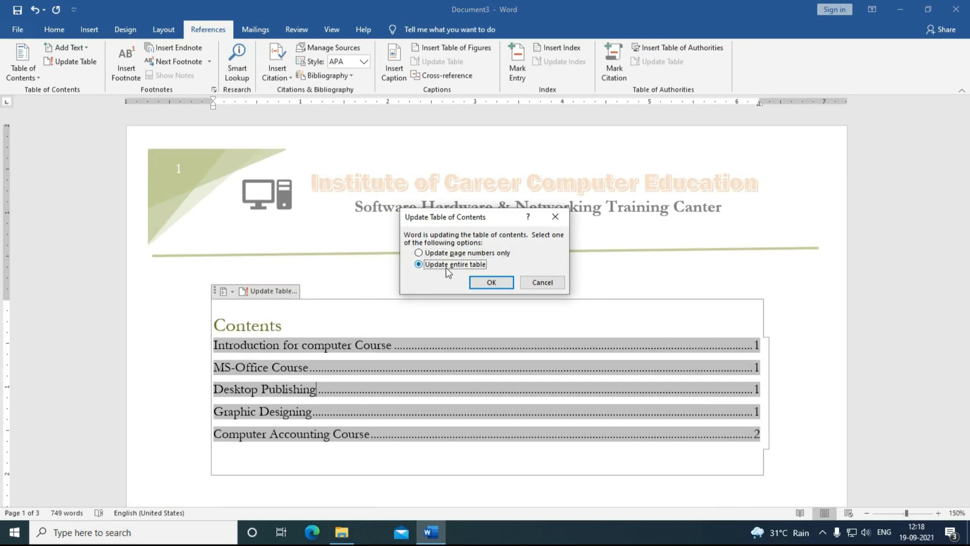
click(487, 283)
scroll(477, 331, down, 2)
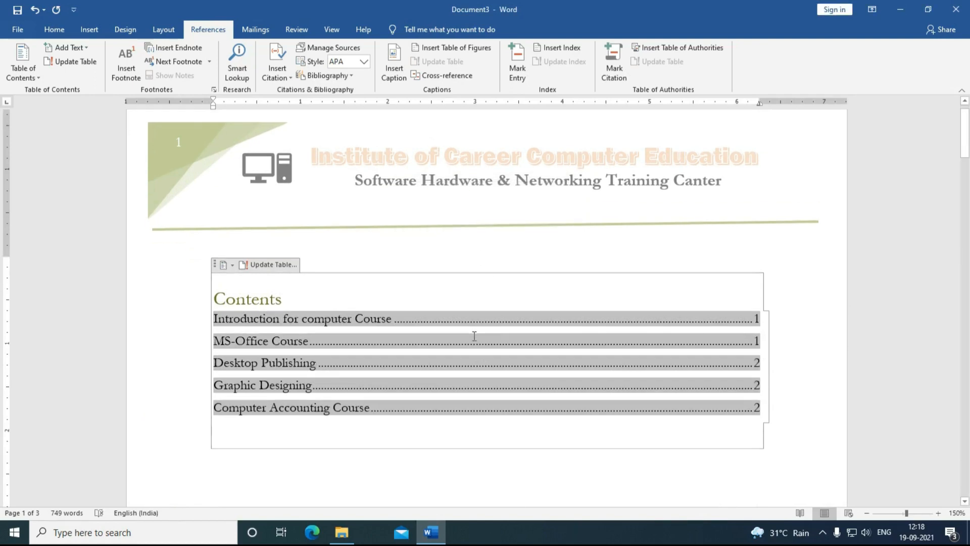
click(419, 429)
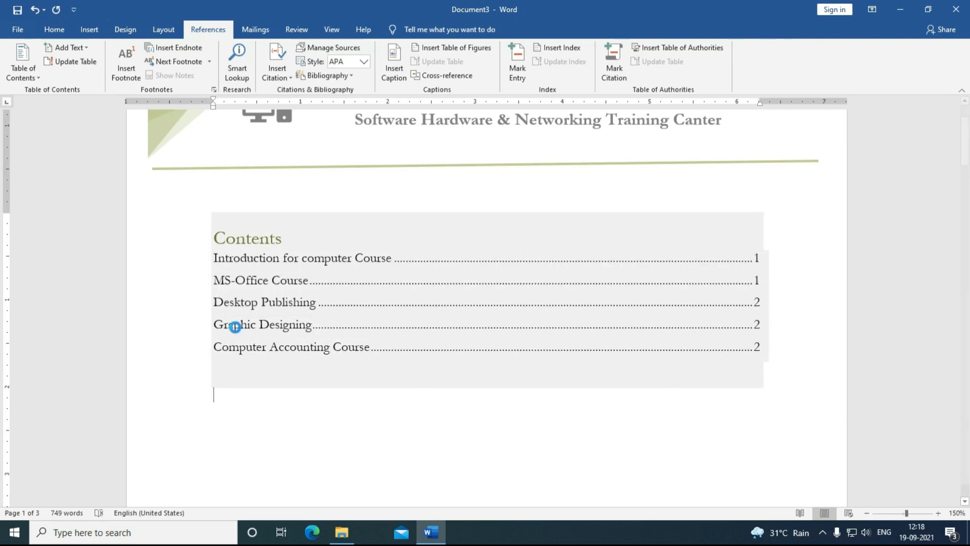
Step: Test the Graphic Designing contents link, then centre the Contents heading on page 1
ctrl+click(234, 326)
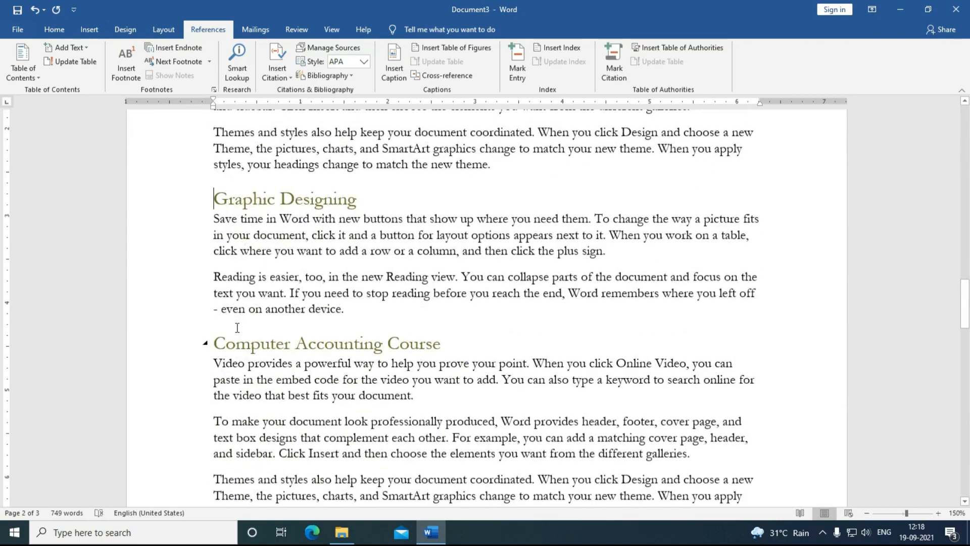
drag(968, 289, 957, 121)
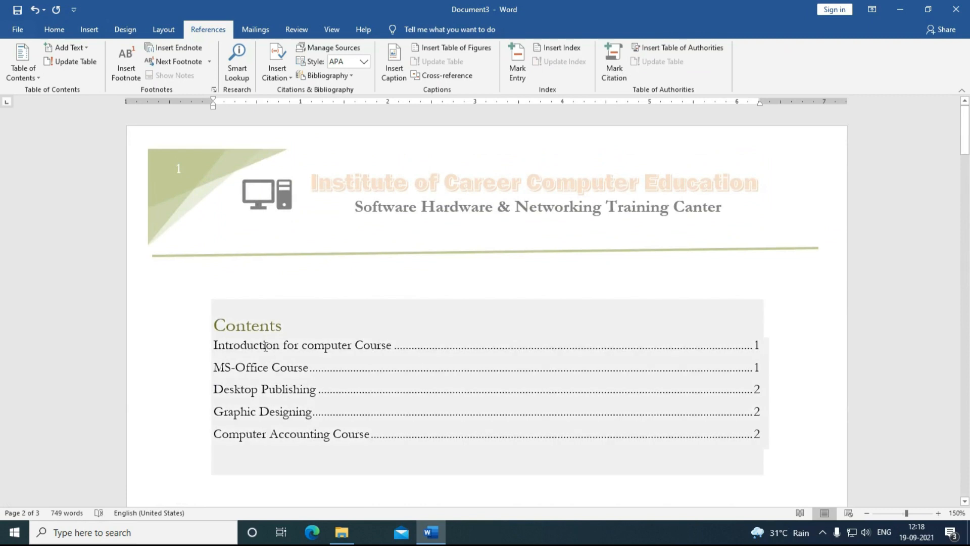
drag(294, 326, 213, 323)
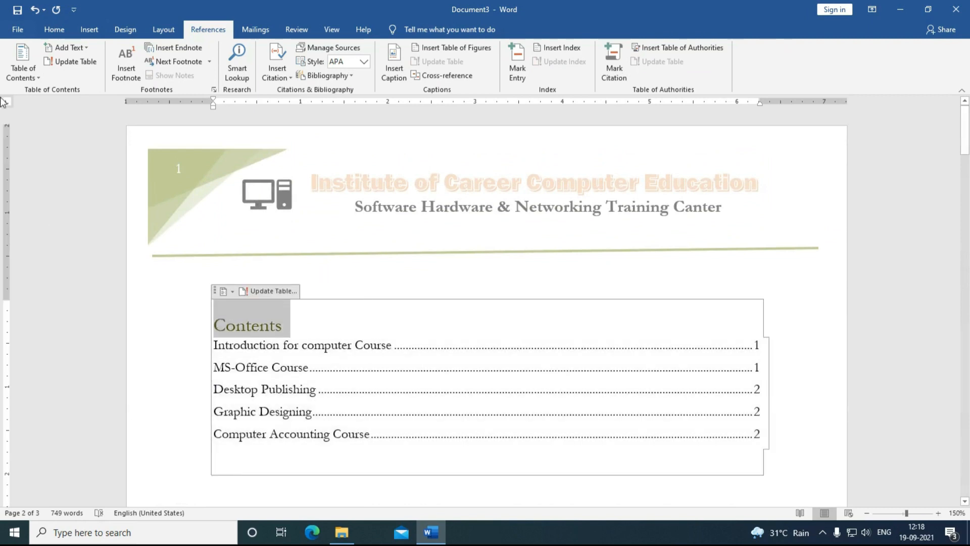
click(54, 29)
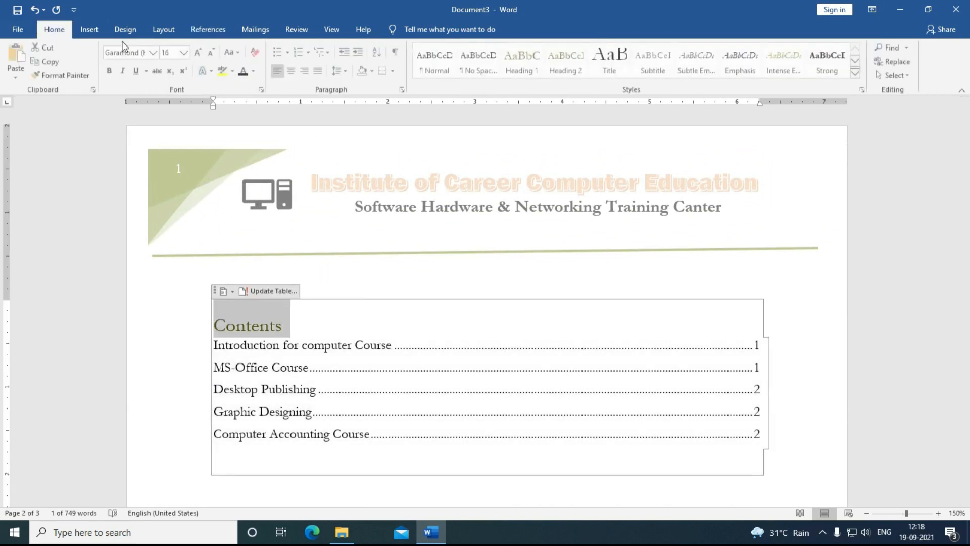
click(293, 71)
scroll(415, 385, down, 10)
click(416, 385)
scroll(416, 385, down, 20)
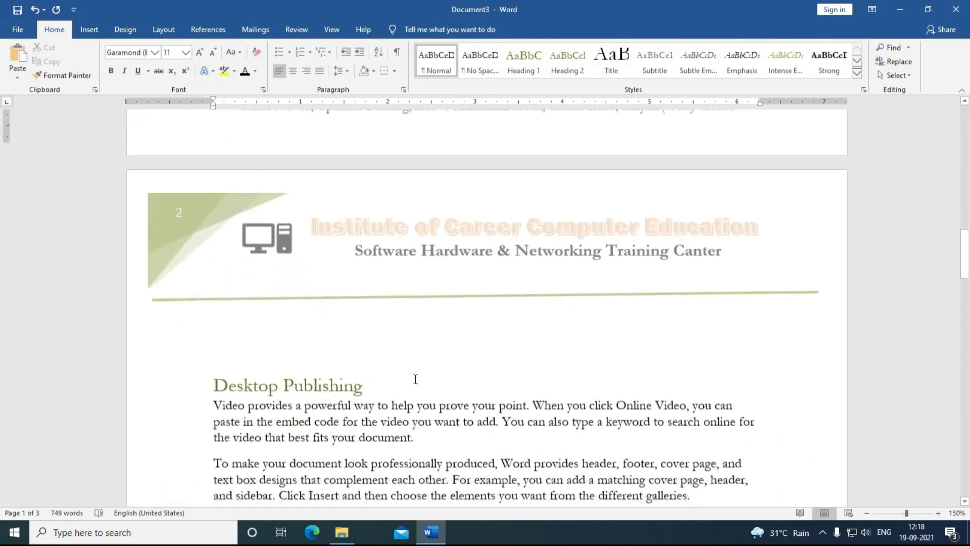
Step: Type an 'Auto-Cad' title at the top of page 3 with sample paragraphs beneath it
scroll(415, 380, up, 10)
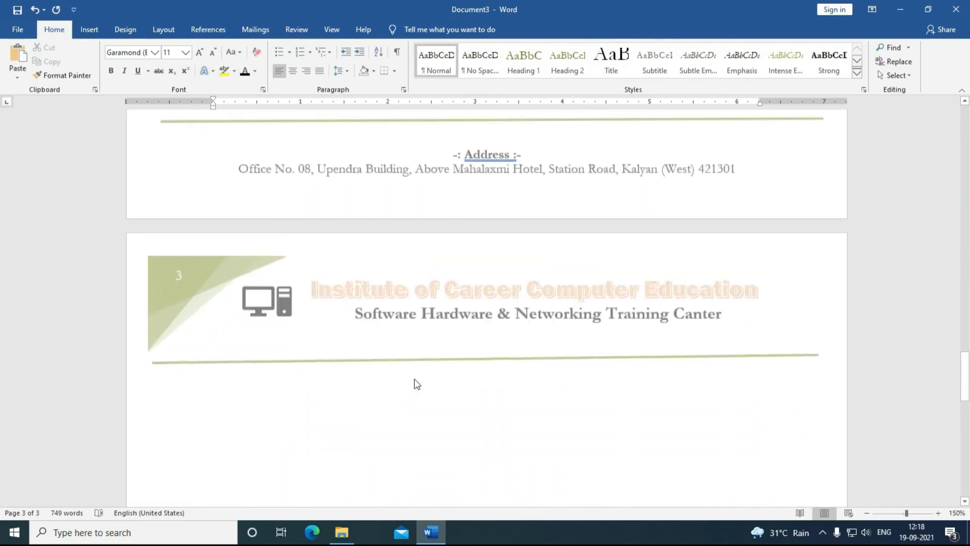
scroll(416, 380, down, 11)
click(466, 246)
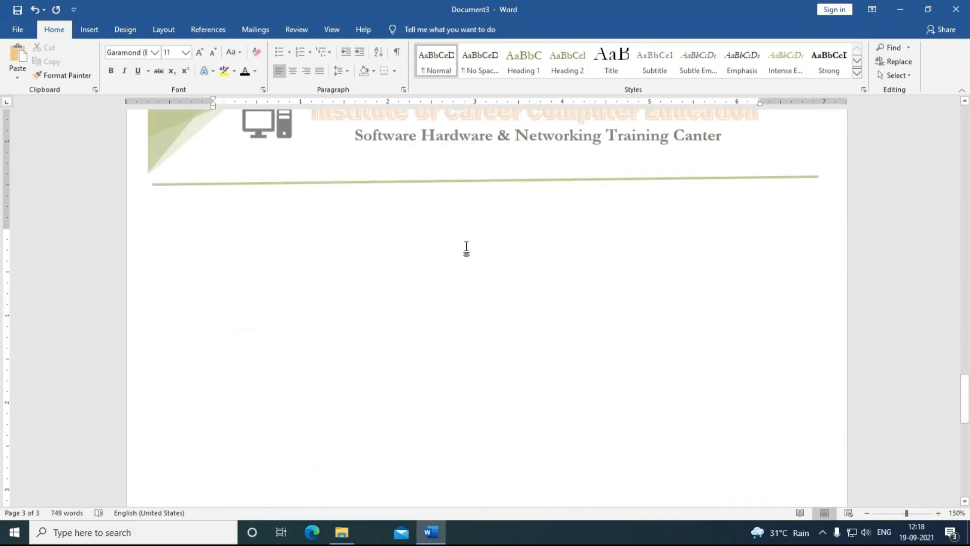
text(Auto-Cad)
key(Return)
text(Video provides a powerful way to help you prove your point. When you click Online Video, you can paste in the embed code for the video you want to add. You can also type a keyword to search online for the video that best fits your document. To make your document look professionally produced, Word provides header, footer, cover page, and text box designs that complement each other. For example, you can add a matching cover page, header, and sidebar. Click Insert and then choose the elements you want from the different galleries. Themes and styles also help keep your document coordinated. When you click Design and choose a new Theme, the pictures, charts, and SmartArt graphics change to match your new theme. When you apply styles, your headings change to match the new theme. Save time in Word with new buttons that show up where you need them. To change the way a picture fits in your document, click it and a button for layout options appears next to it. When you work on a table, click where you want to add a row or a column, and then click the plus sign. Reading is easier, too, in the new Reading view. You can collapse parts of the document and focus on the text you want. If you need to stop reading before you reach the end, Word remembers where you left off - even on another device.)
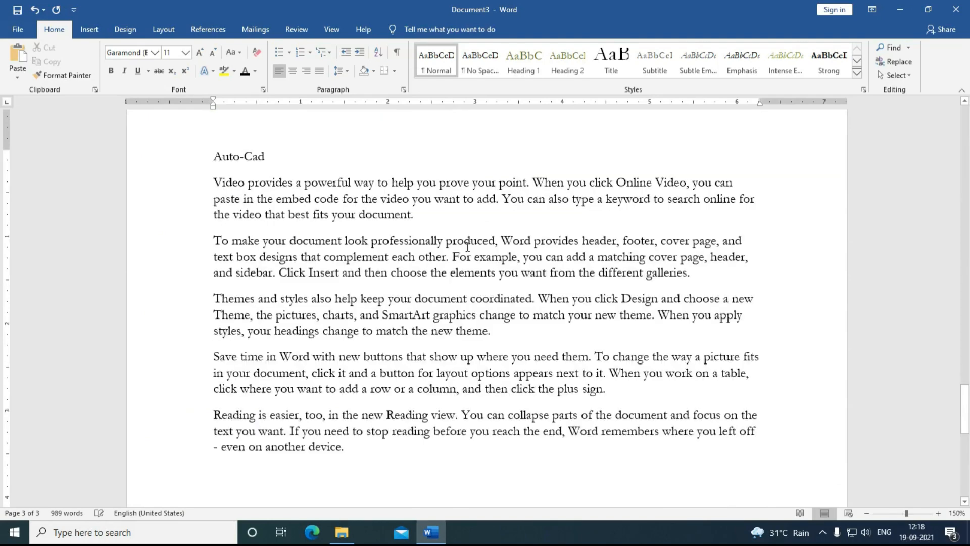
Step: Make the Auto-Cad title a Heading 1
scroll(468, 247, up, 3)
click(205, 237)
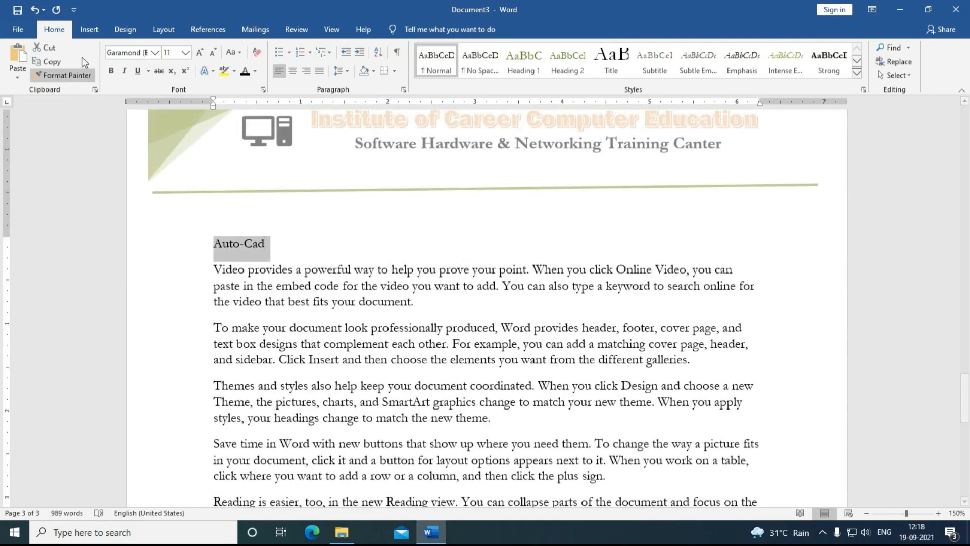
click(520, 60)
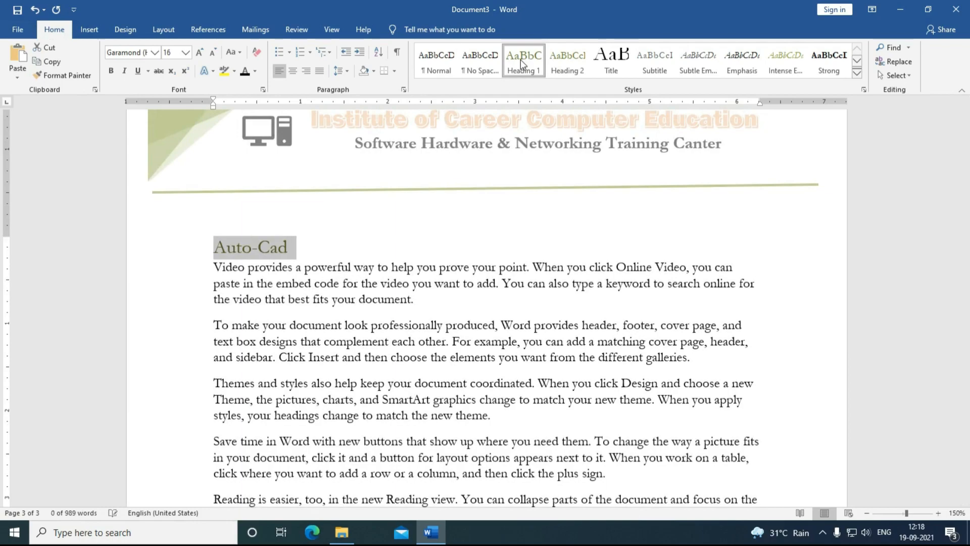
scroll(392, 340, up, 10)
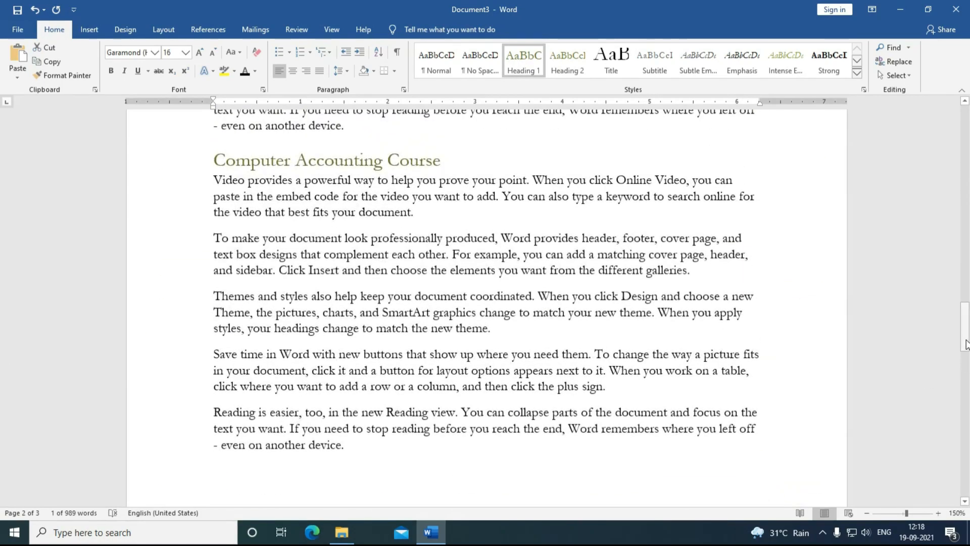
drag(965, 343, 966, 154)
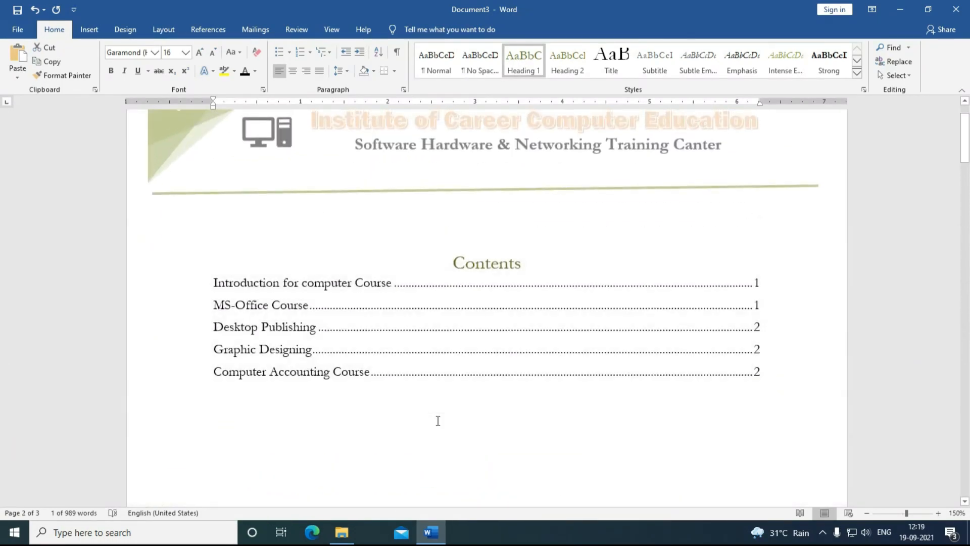
click(440, 400)
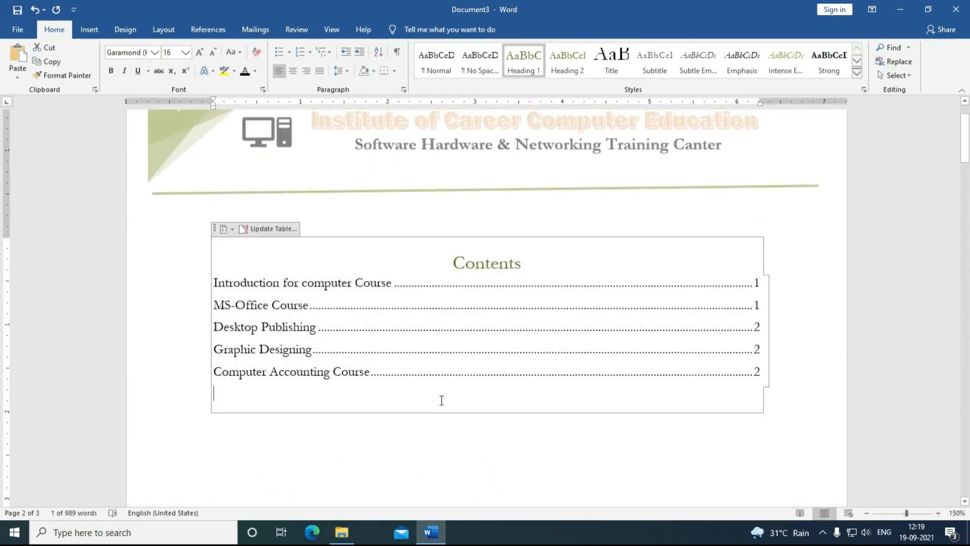
Step: Update the entire table of contents so it lists Auto-Cad on page 3
click(212, 31)
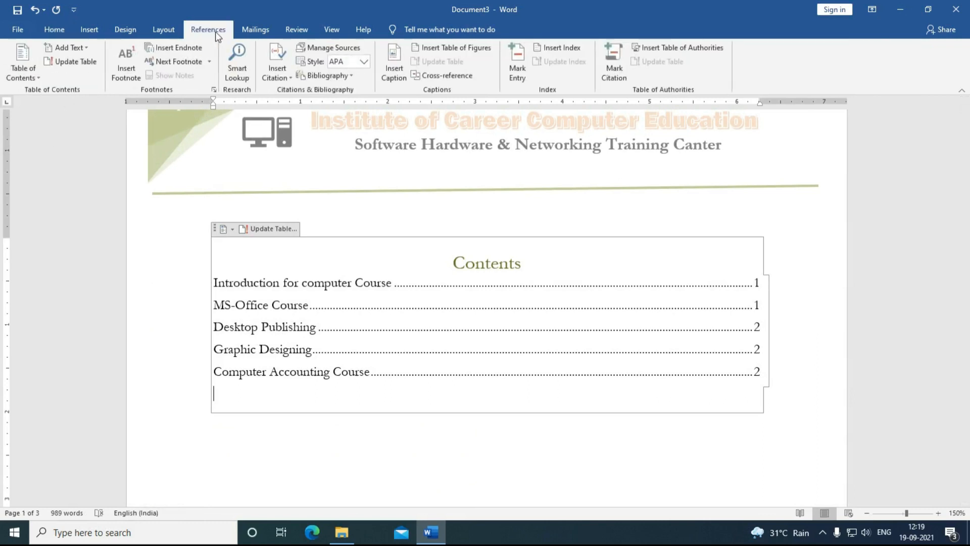
click(66, 62)
click(436, 268)
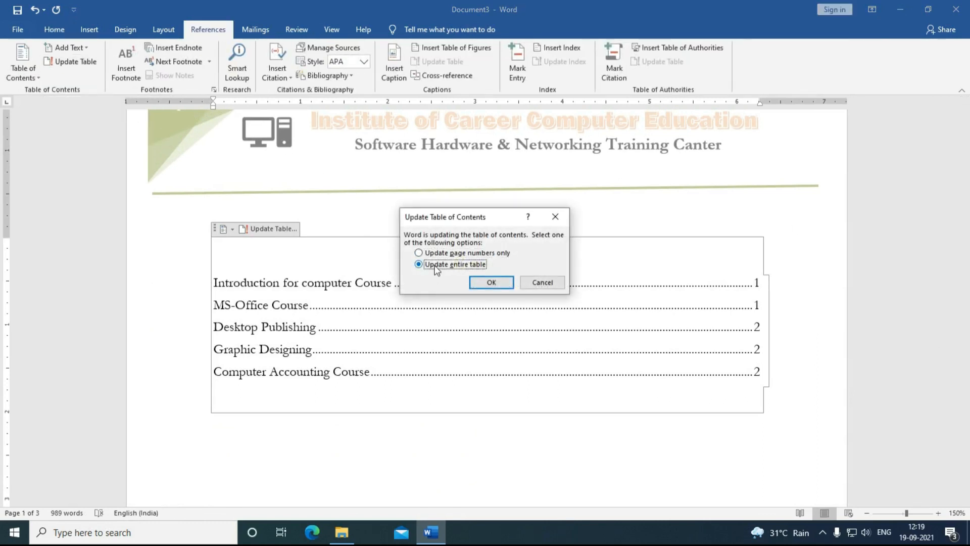
click(493, 282)
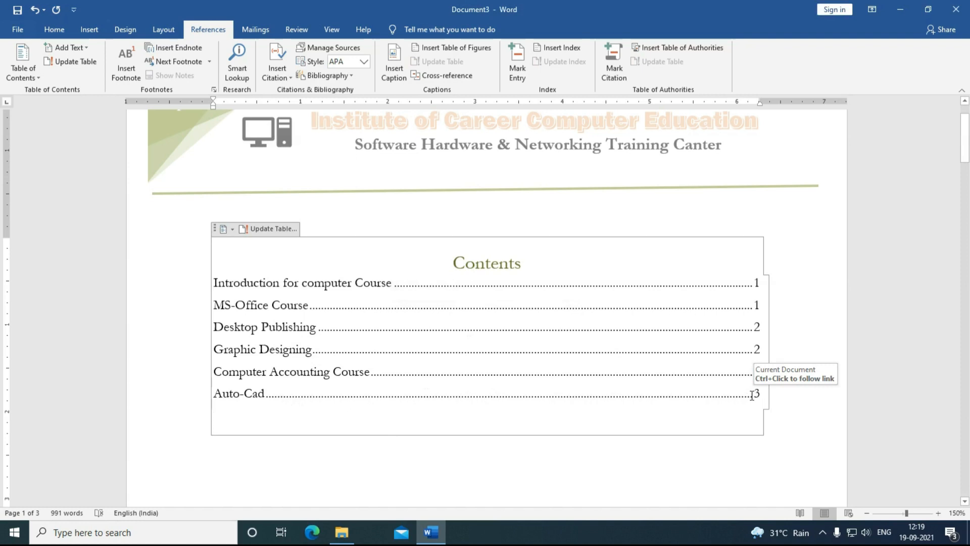
Step: Follow the Auto-Cad contents entry to its heading on page 3
click(233, 394)
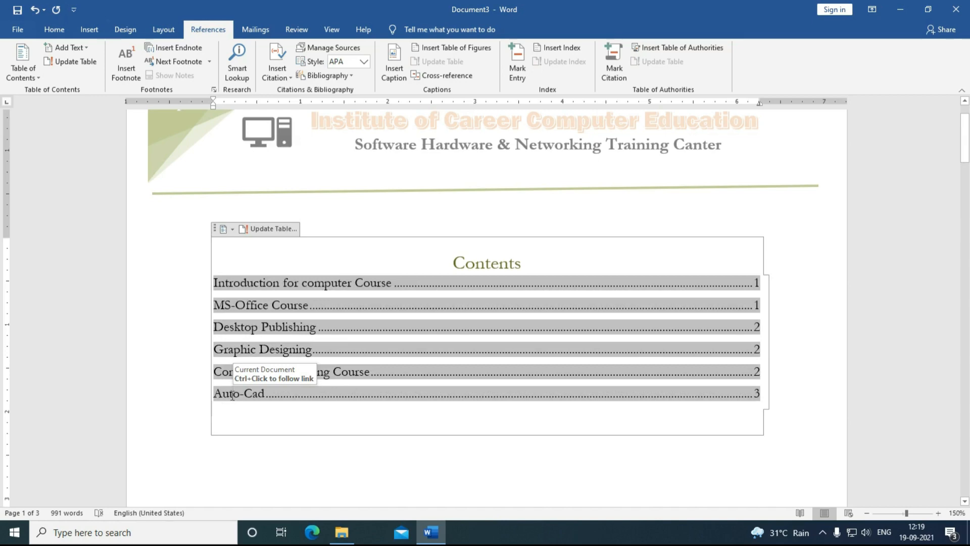
ctrl+click(232, 397)
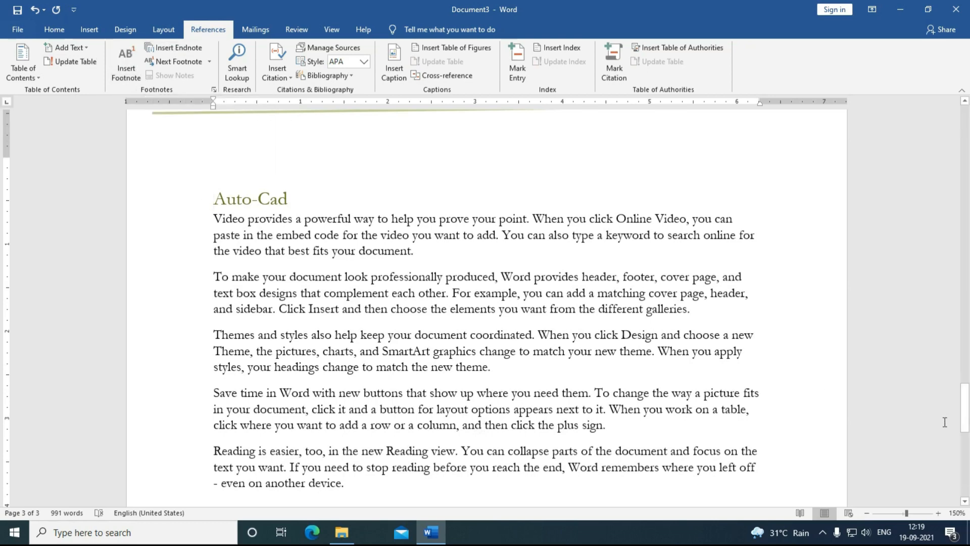
drag(965, 410, 952, 185)
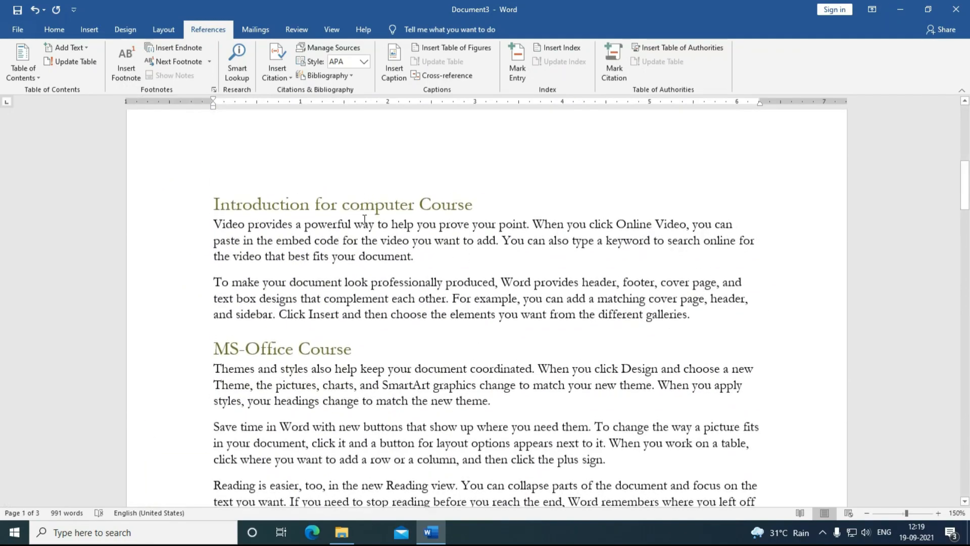
Step: Add the footnote 'This Is First Footnote' after 'computer' in the Introduction heading
drag(342, 204, 414, 205)
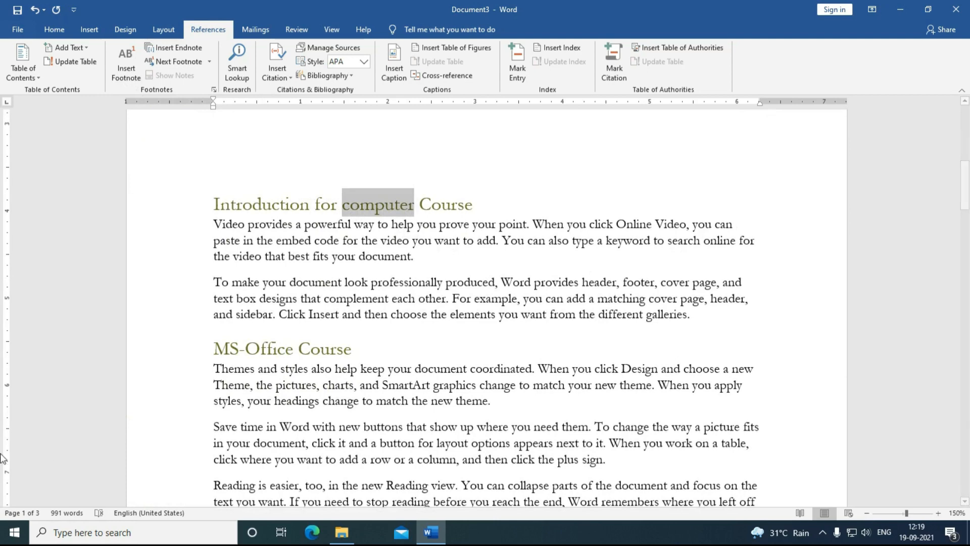
click(120, 77)
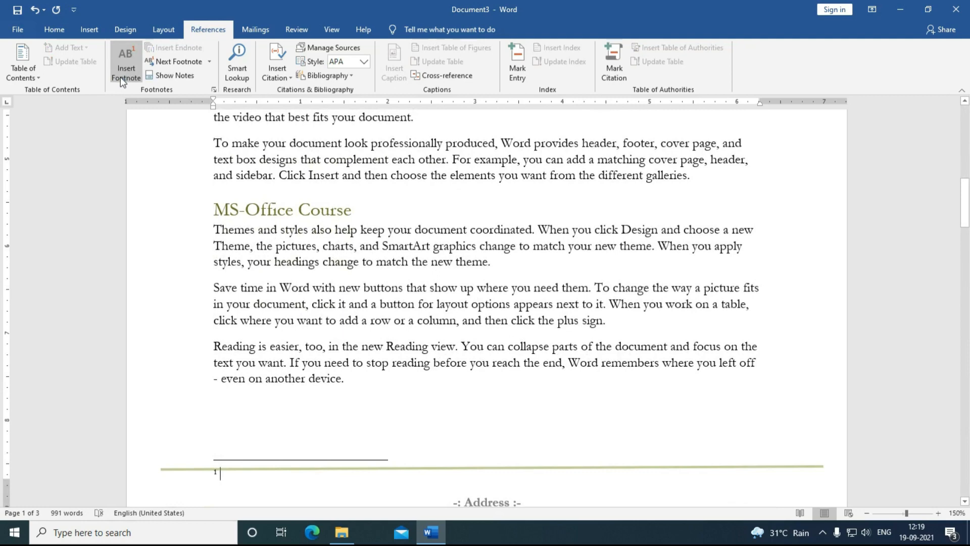
text(This)
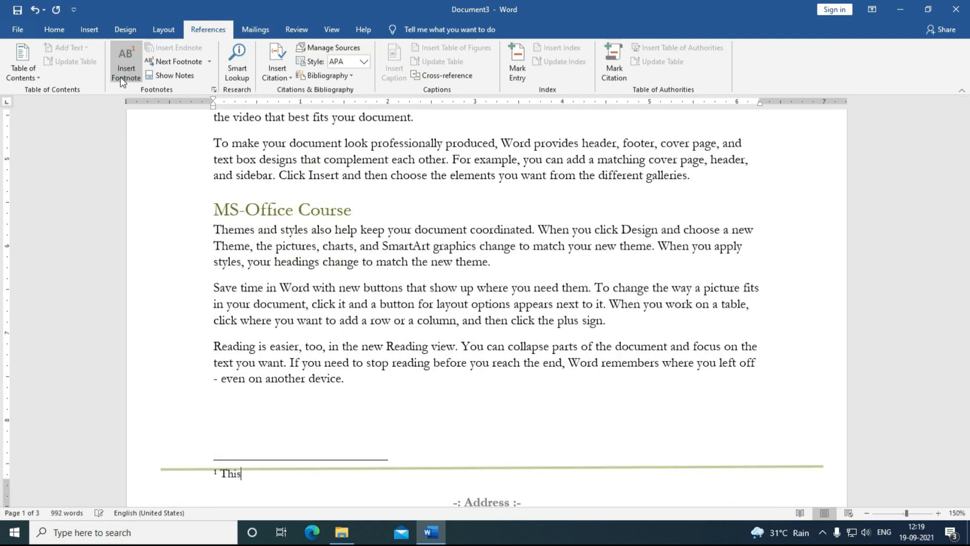
text( Is First Foot)
scroll(163, 310, up, 5)
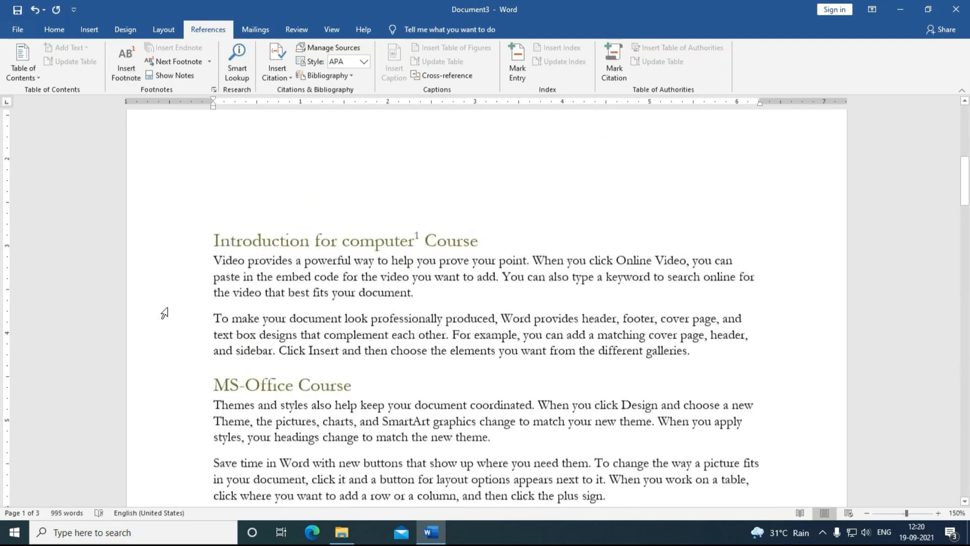
scroll(383, 315, down, 1)
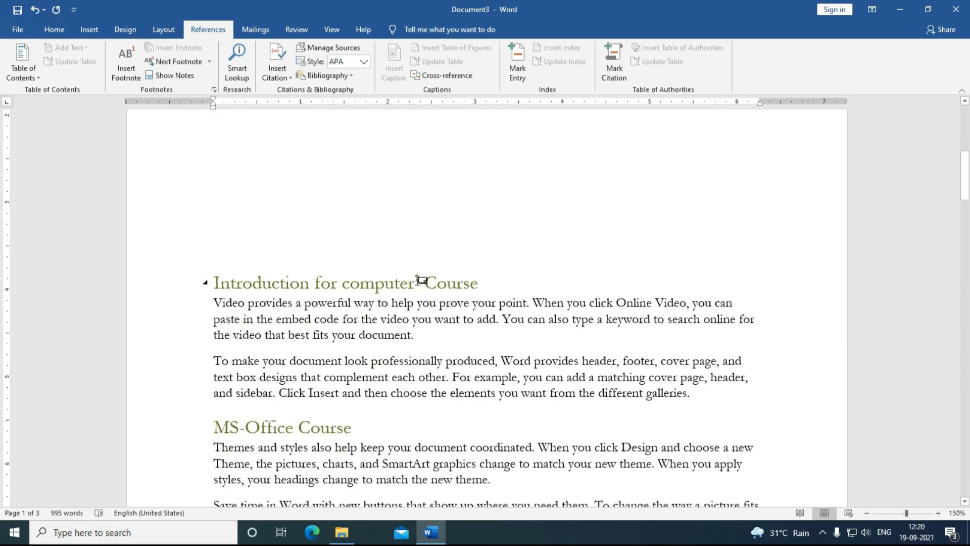
mouse_move(419, 278)
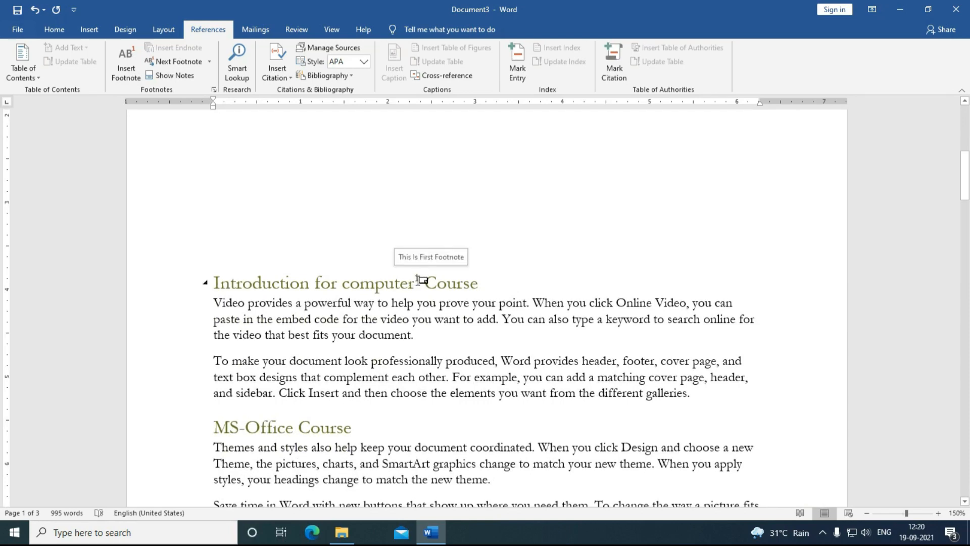
scroll(420, 279, down, 3)
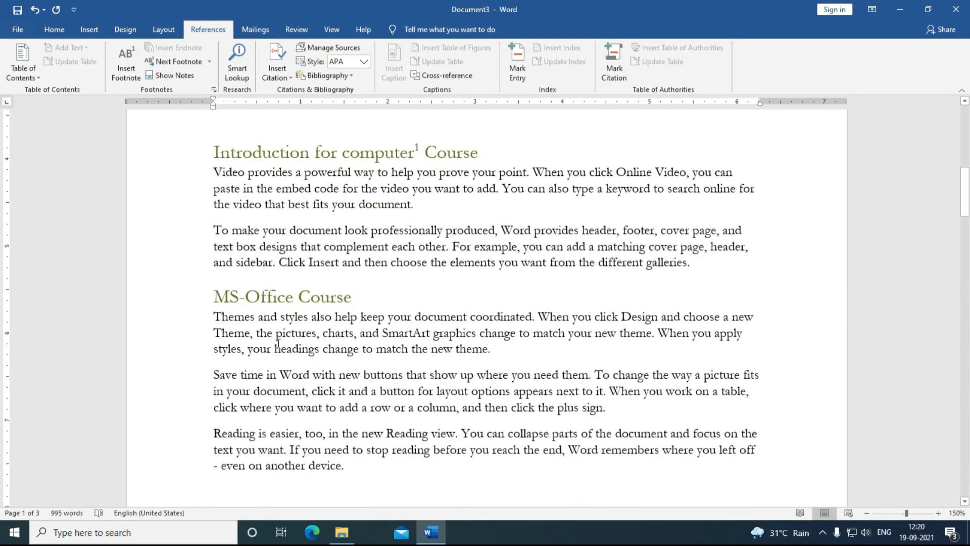
Step: Add the footnote 'This Is Second Footnote' after MS-Office in its heading
drag(294, 298, 213, 298)
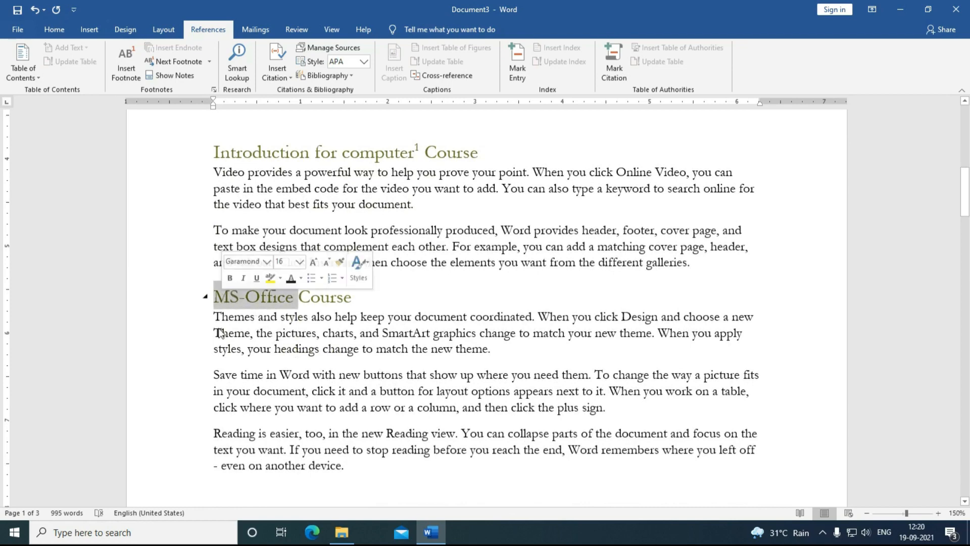
click(115, 78)
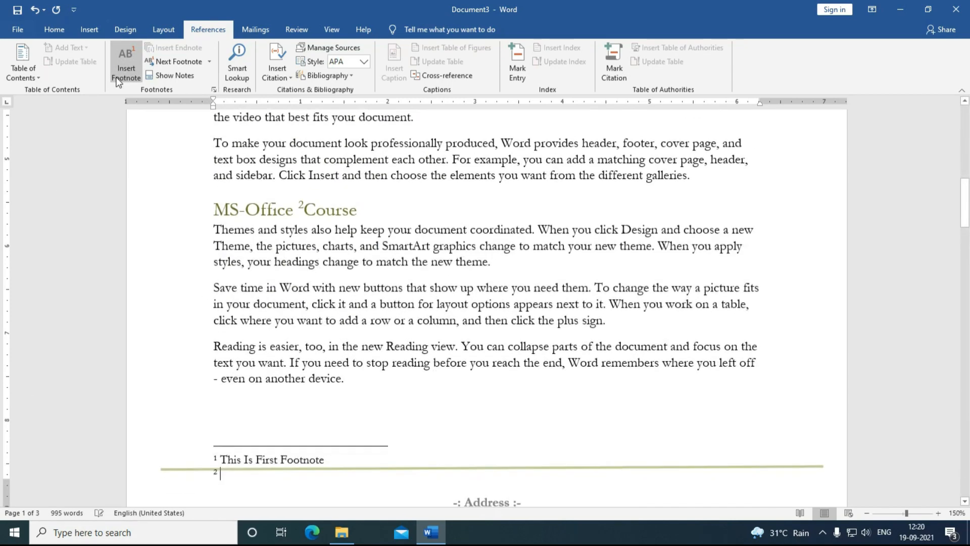
text(This Is Second Footnote)
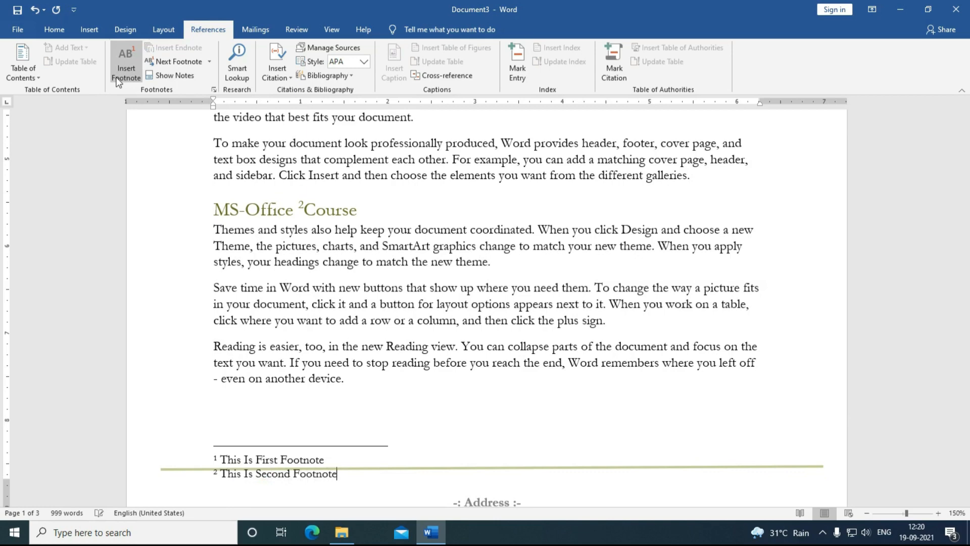
scroll(328, 319, down, 10)
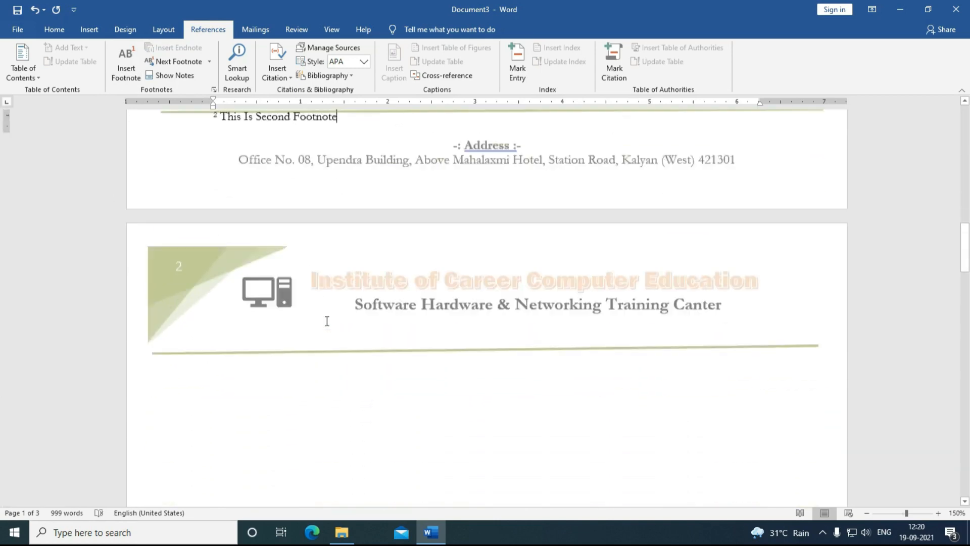
scroll(321, 328, down, 3)
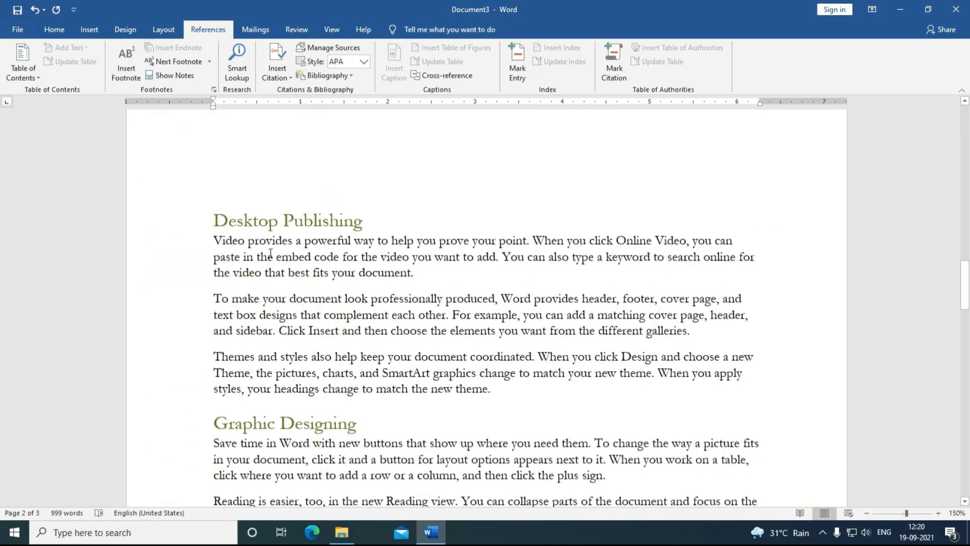
Step: Add the footnote 'This is Third Footnote' to the Desktop Publishing heading
drag(279, 222, 214, 221)
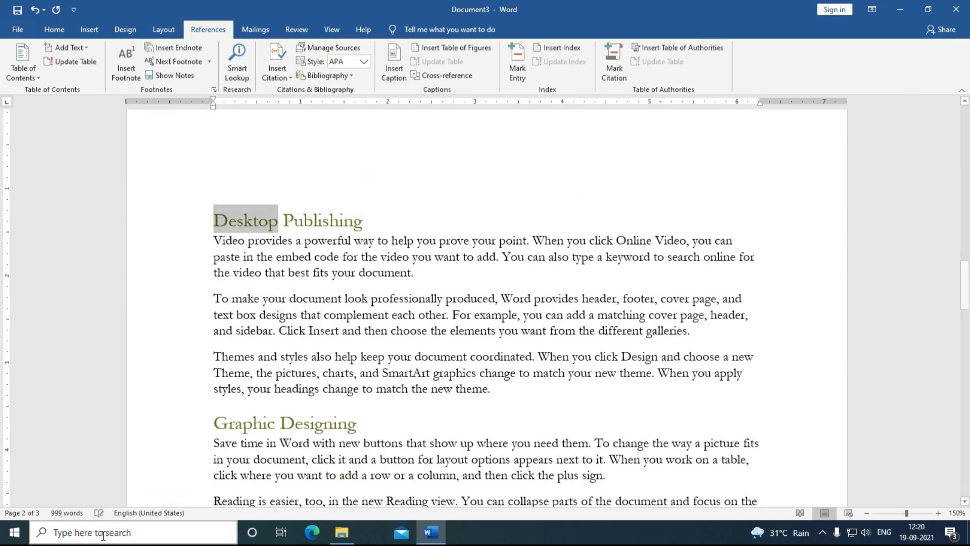
click(125, 75)
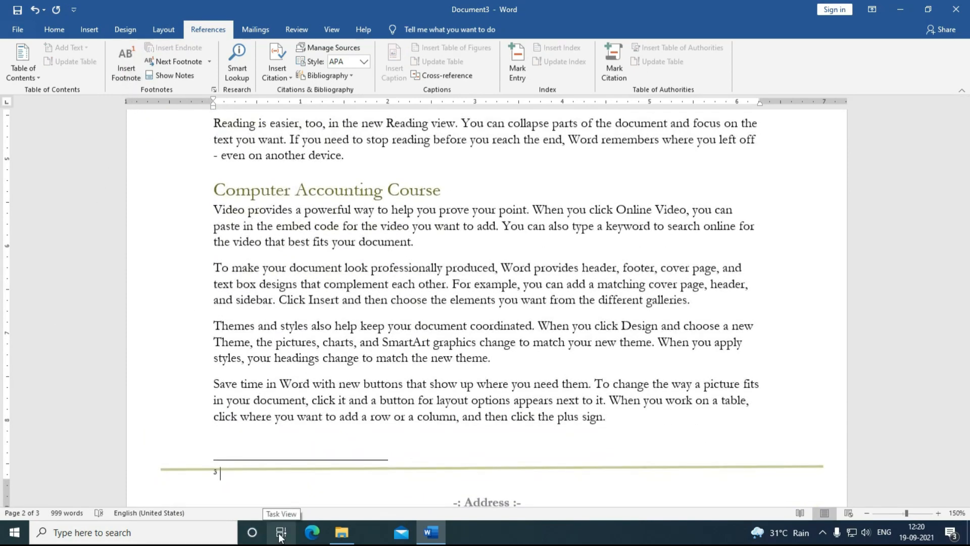
text(This is Third Footnote)
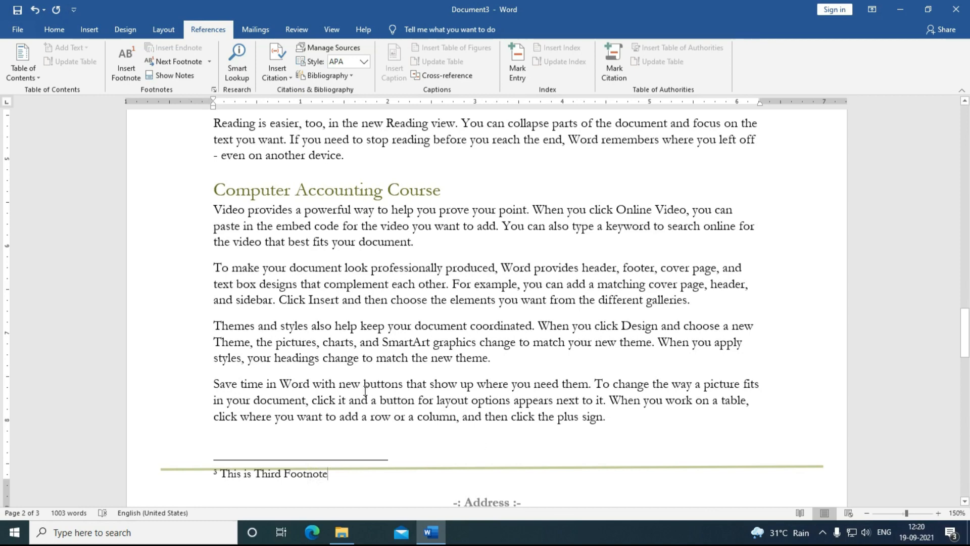
Step: Preview the footnote mark, then select 'Graphic' in the Graphic Designing heading
scroll(365, 390, up, 10)
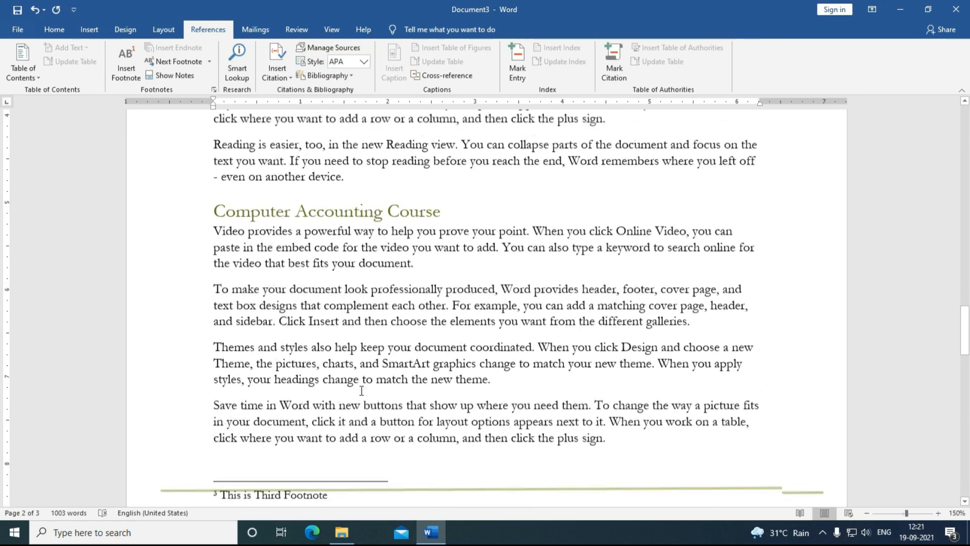
scroll(361, 390, up, 3)
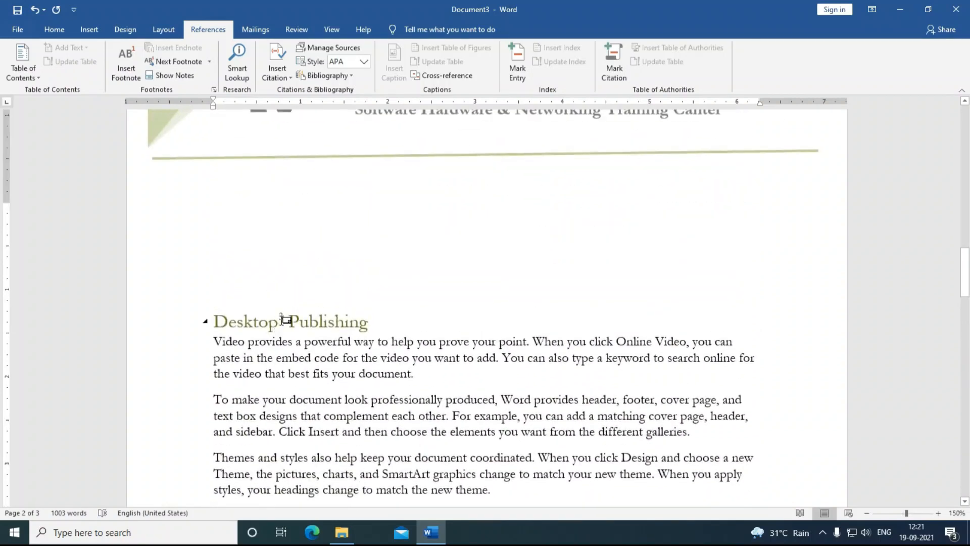
mouse_move(287, 315)
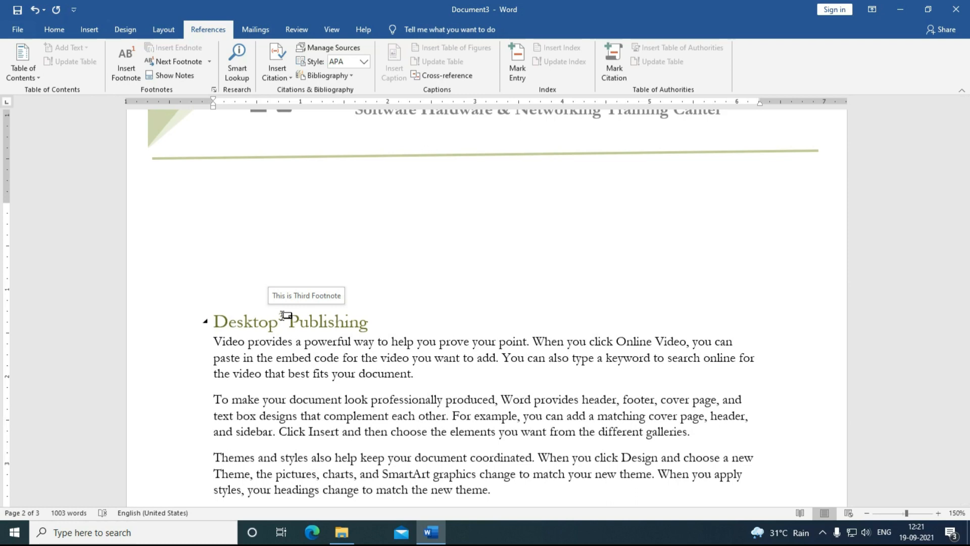
scroll(414, 374, down, 3)
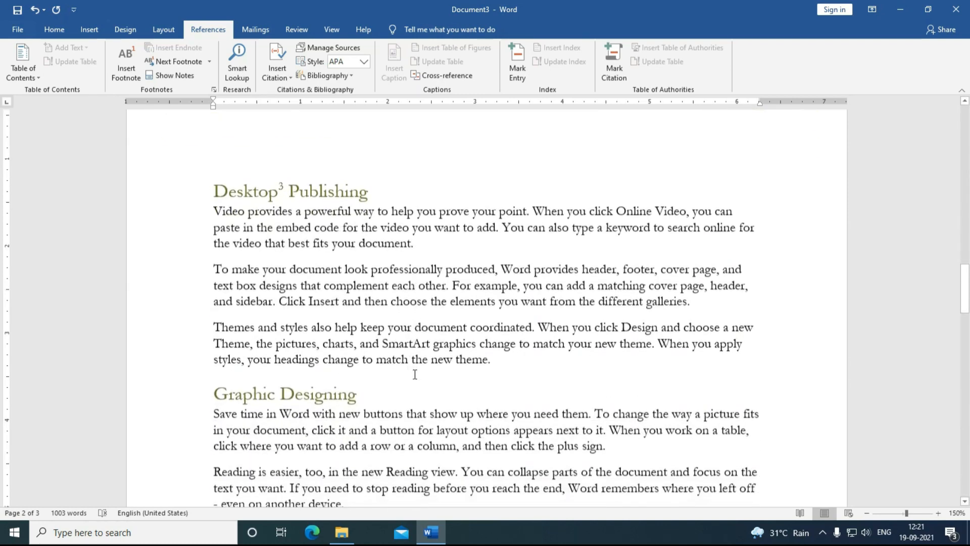
scroll(416, 374, up, 5)
scroll(417, 379, up, 10)
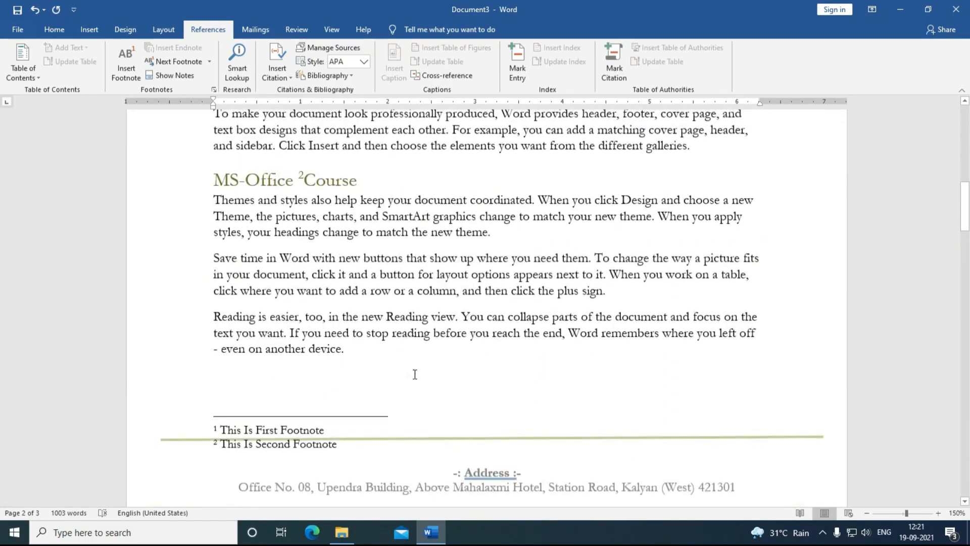
scroll(414, 372, down, 12)
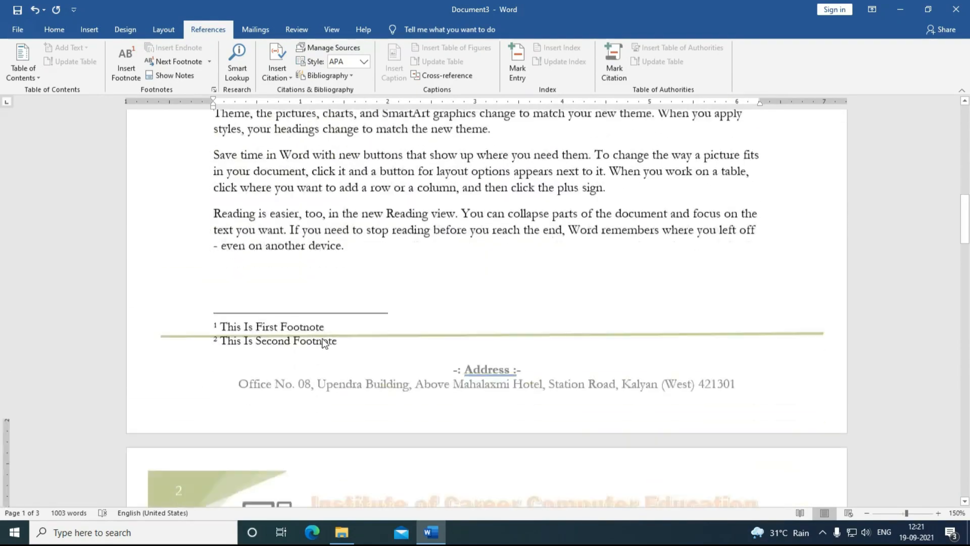
scroll(323, 339, down, 3)
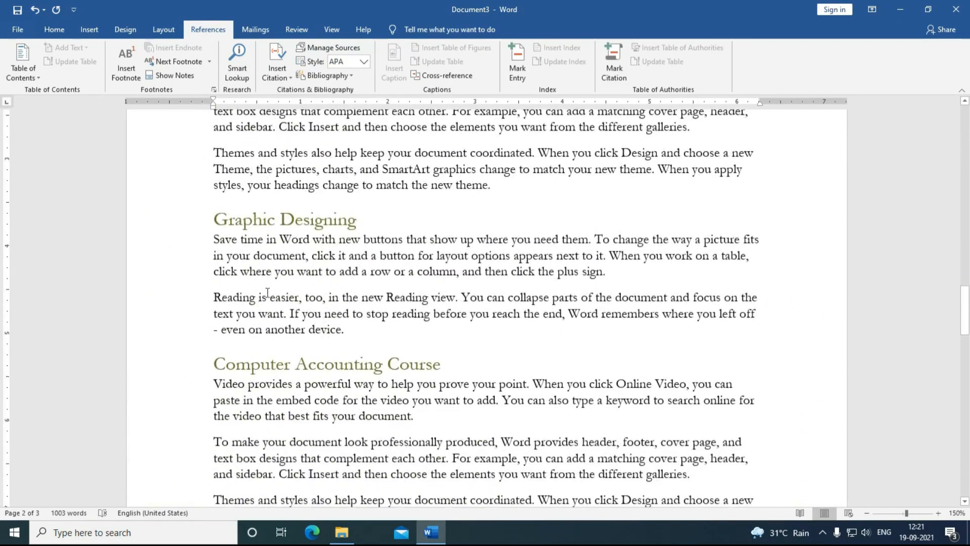
double_click(244, 221)
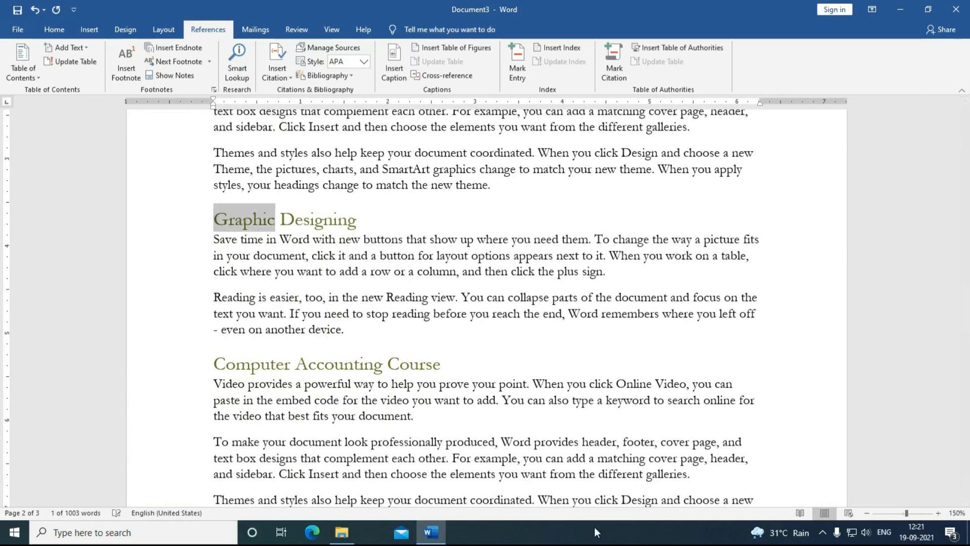
Step: Insert an endnote after 'Graphic' reading 'This is First Endnote' and check its mark
click(183, 53)
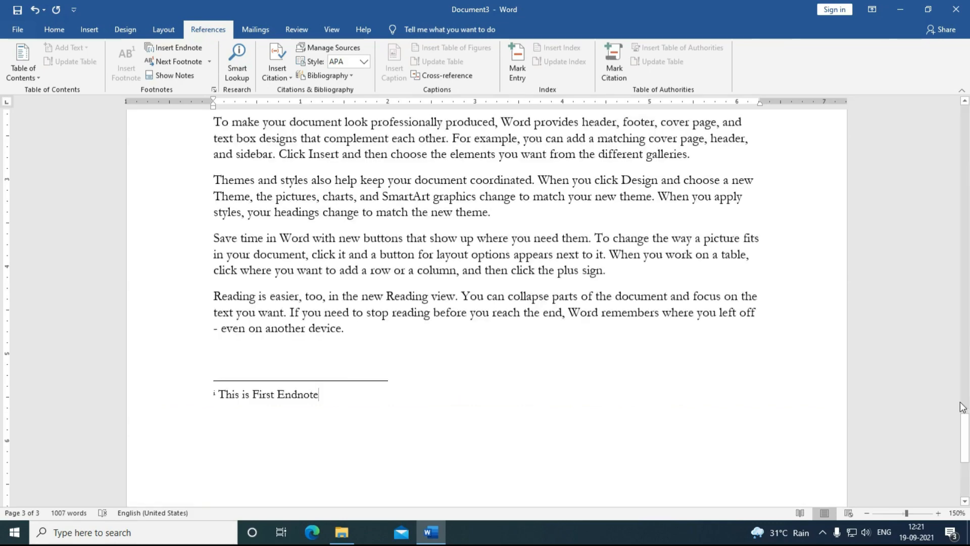
drag(964, 431, 938, 283)
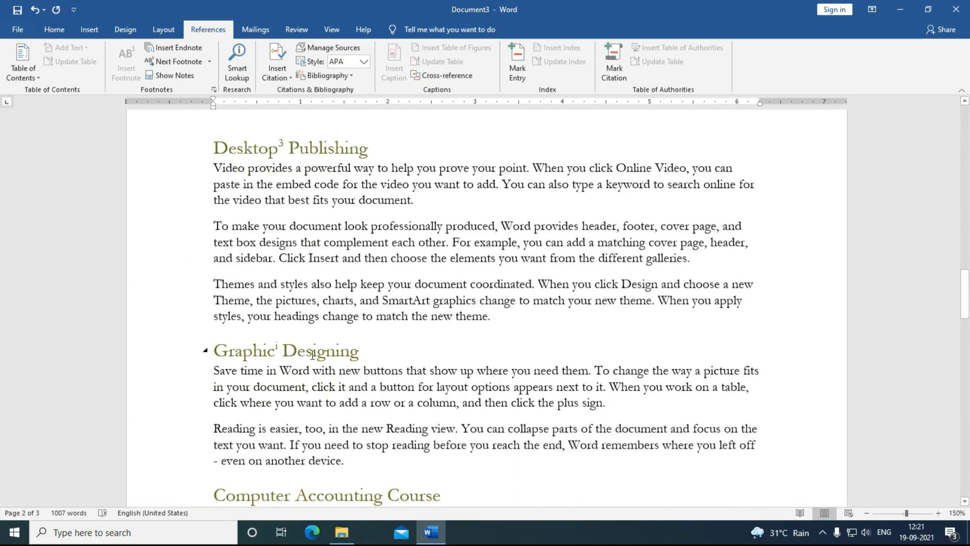
mouse_move(277, 346)
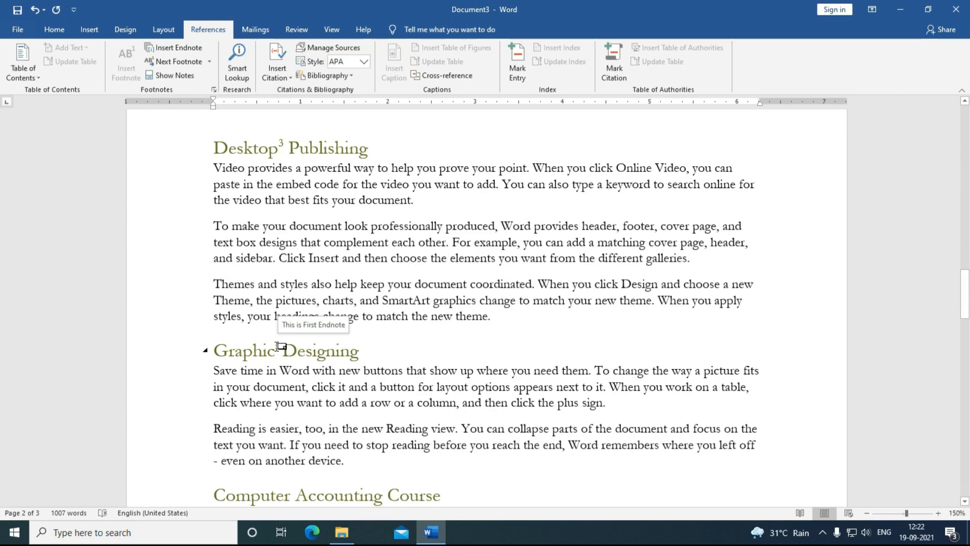
scroll(303, 344, down, 4)
scroll(313, 342, up, 3)
scroll(323, 342, down, 1)
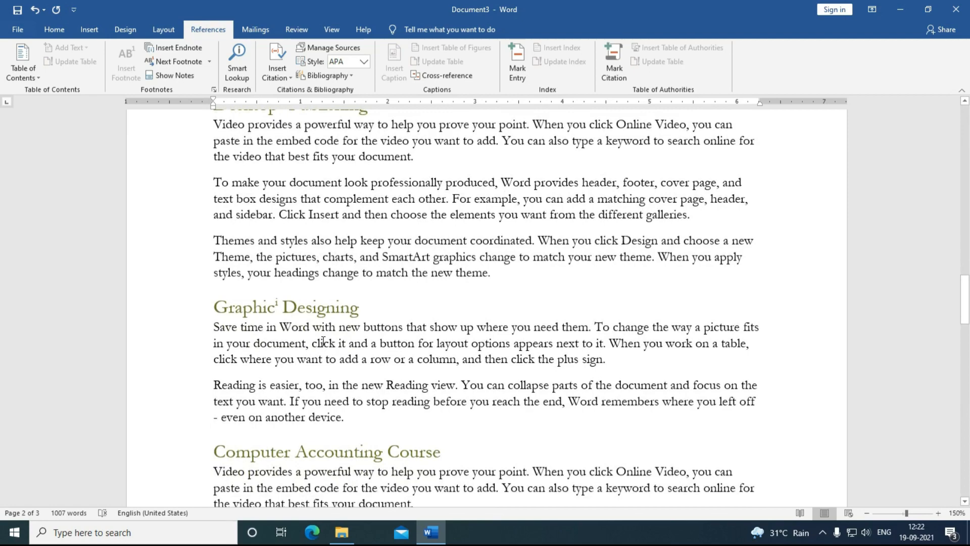
scroll(324, 341, up, 10)
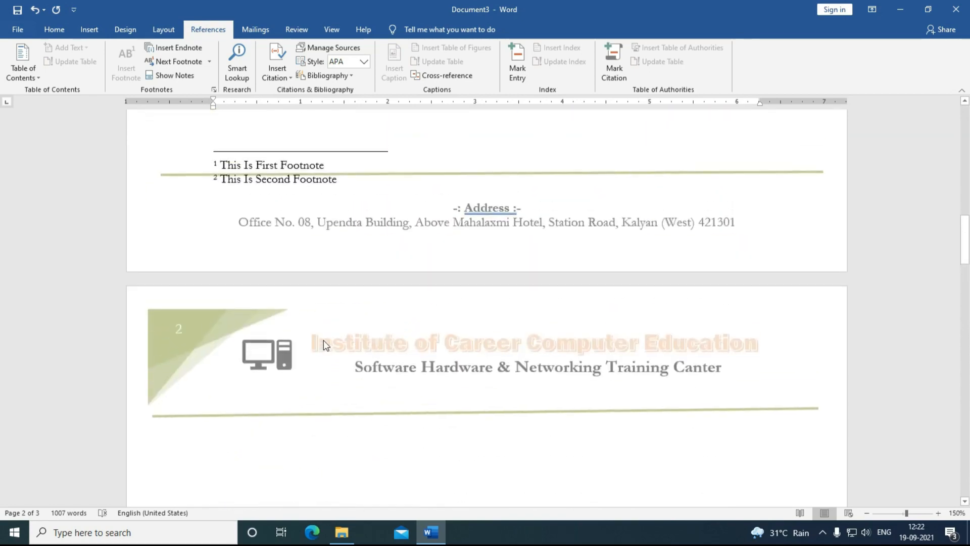
Step: Insert an empty paragraph after the first paragraph under the 'Introduction for computer Course' heading
scroll(324, 341, up, 12)
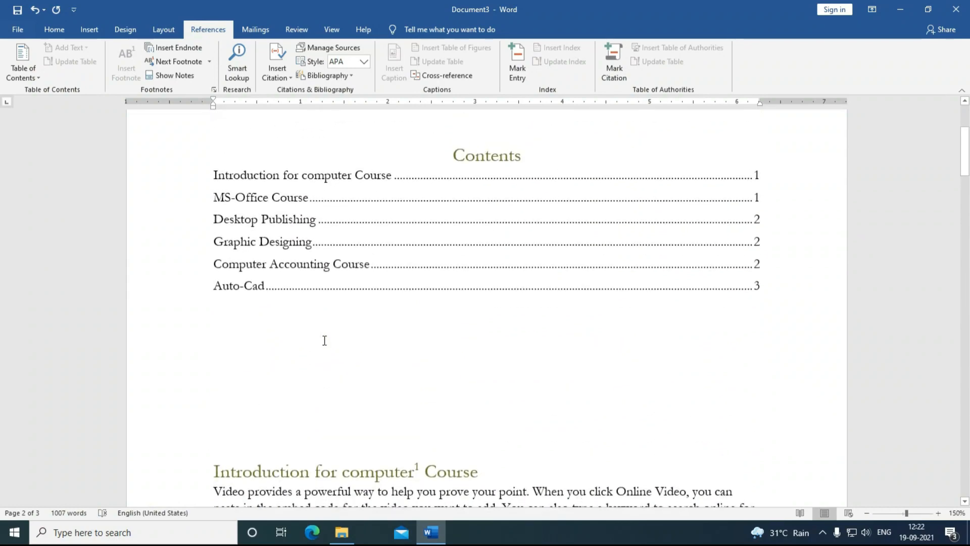
scroll(324, 341, down, 5)
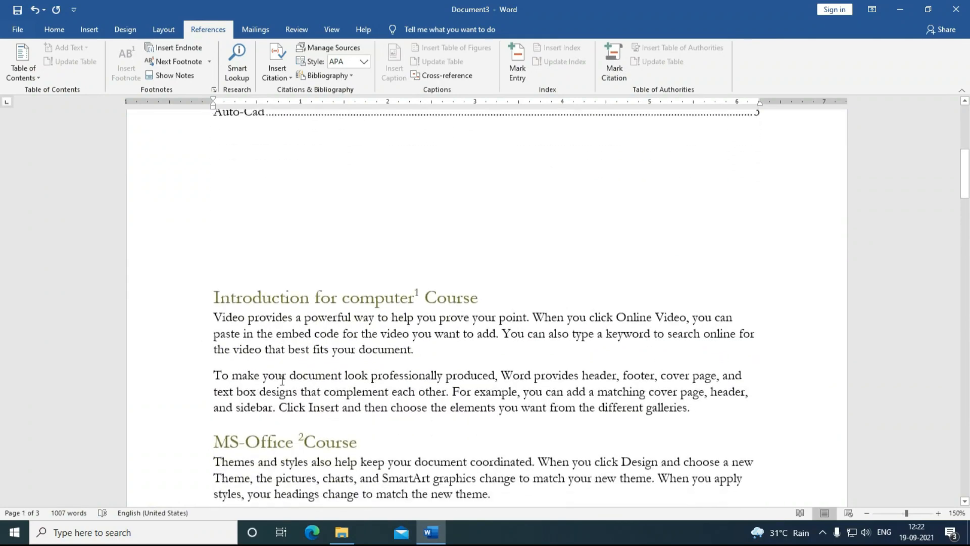
scroll(282, 379, down, 4)
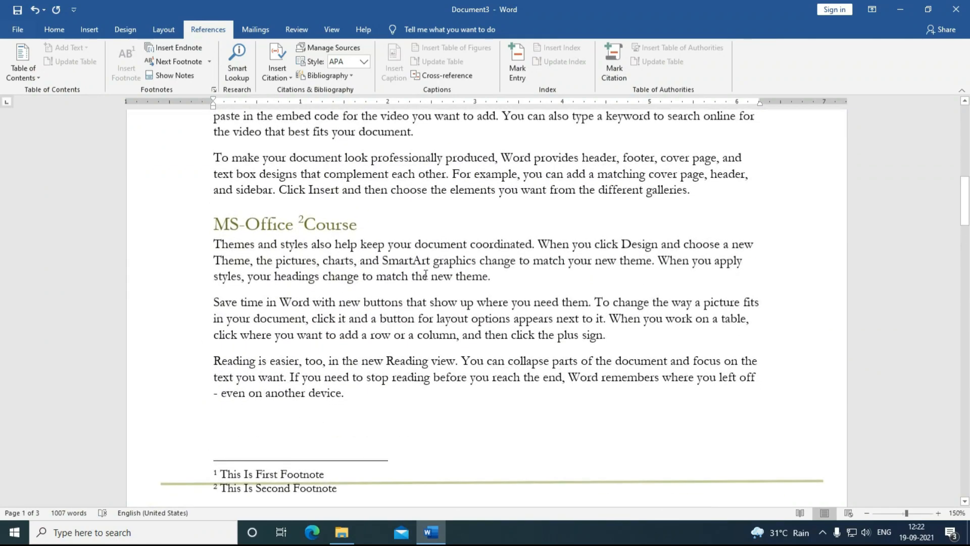
click(408, 255)
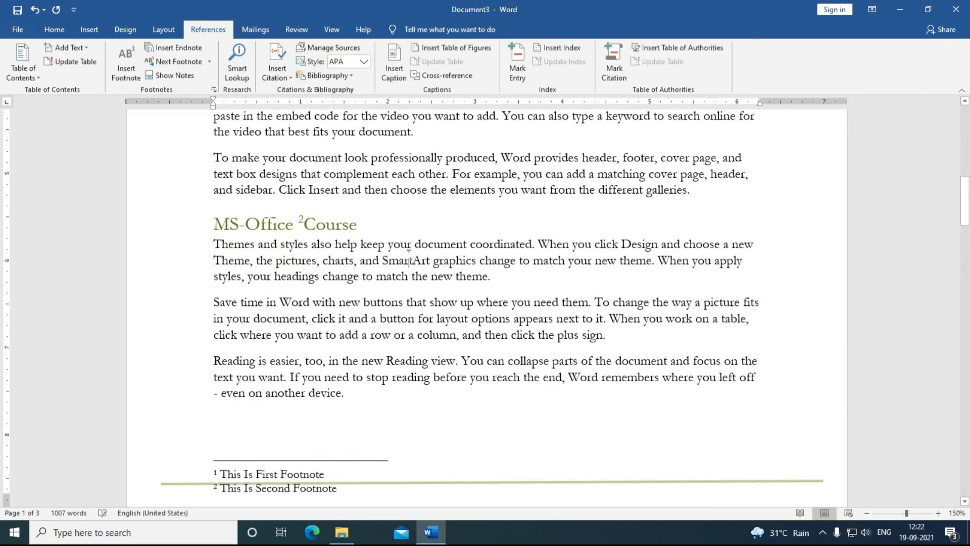
scroll(367, 385, up, 6)
scroll(367, 385, up, 4)
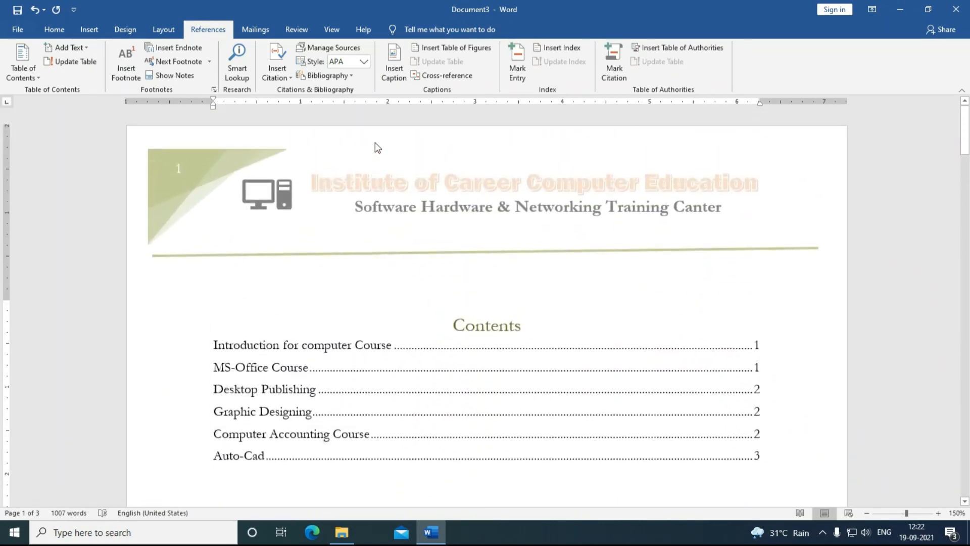
scroll(359, 422, down, 9)
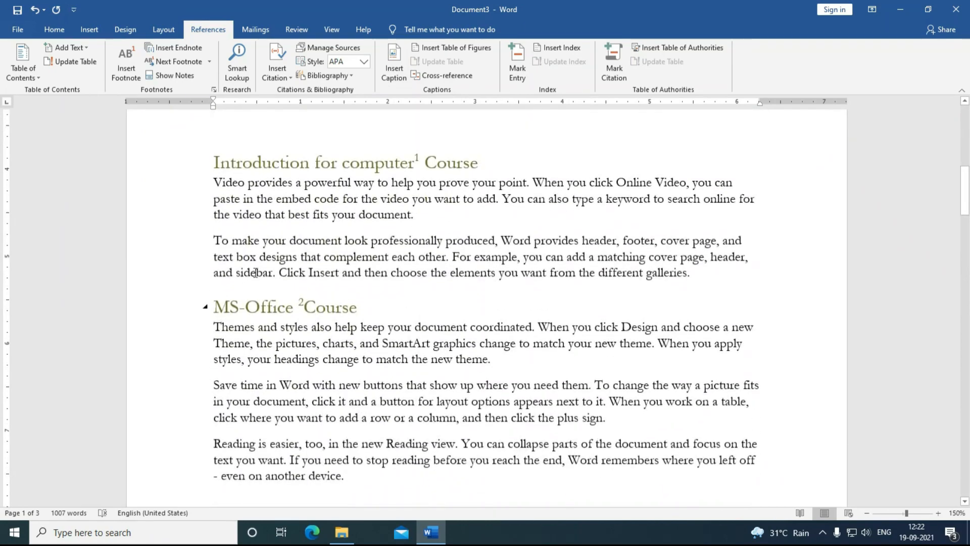
click(446, 219)
key(Return)
key(Return)
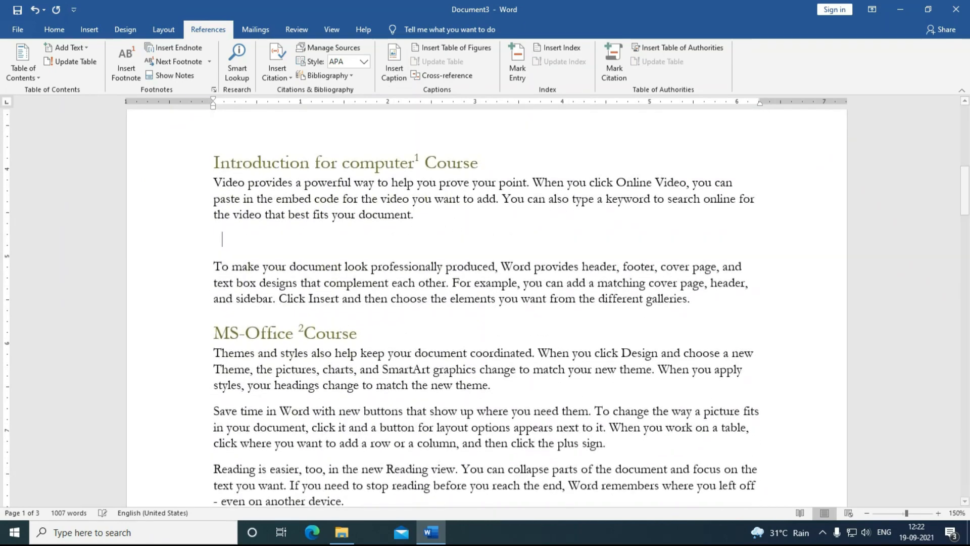
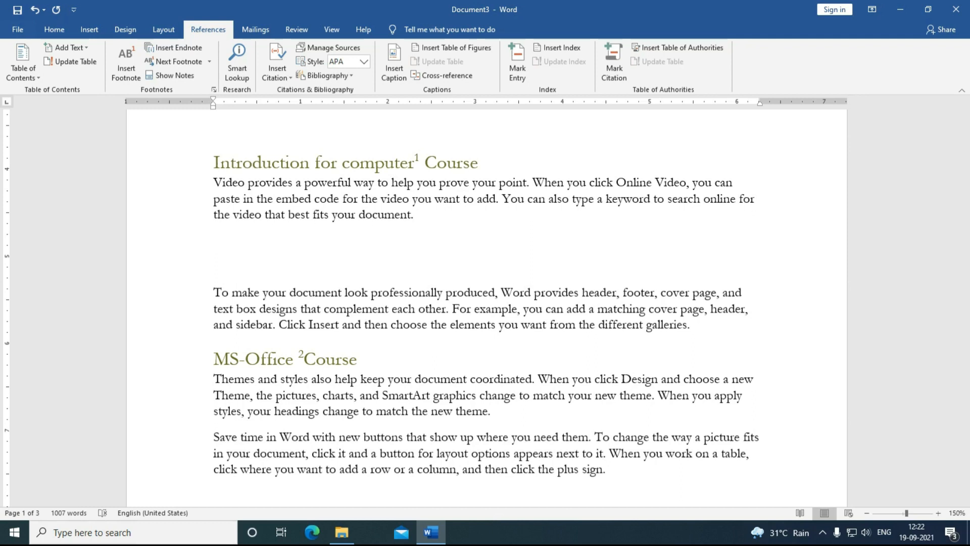
Step: Insert the phoenix logo below the introduction paragraph, shrink it, and add a line under it
click(86, 31)
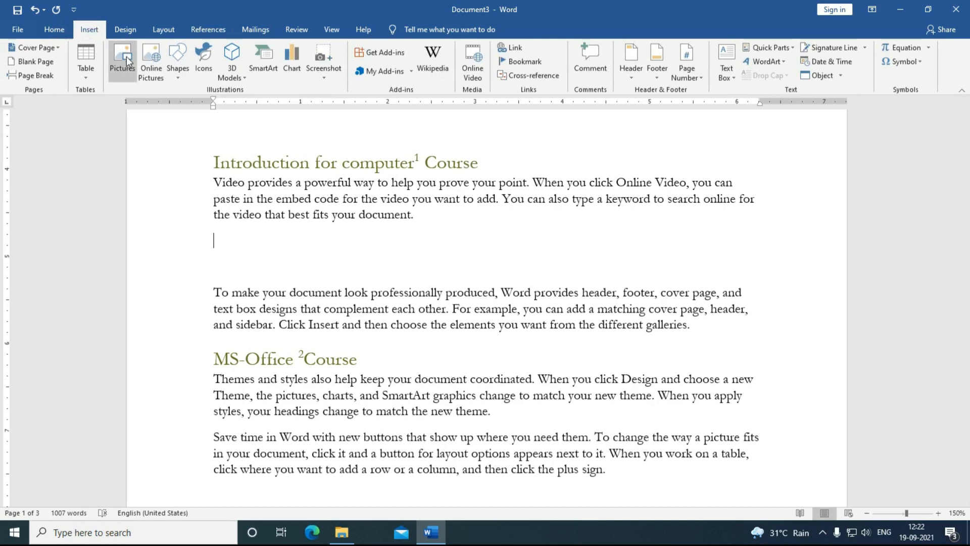
click(119, 61)
click(218, 102)
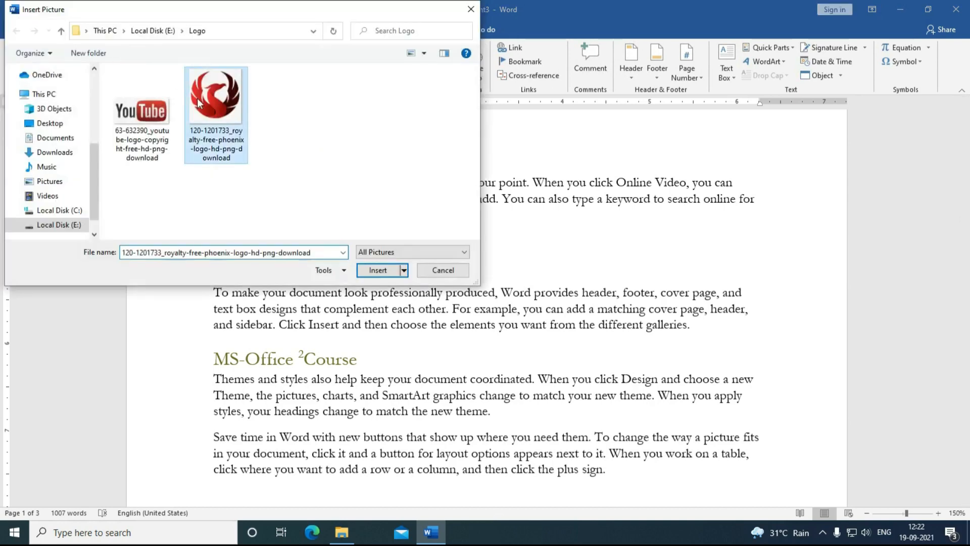
click(378, 271)
scroll(508, 397, down, 3)
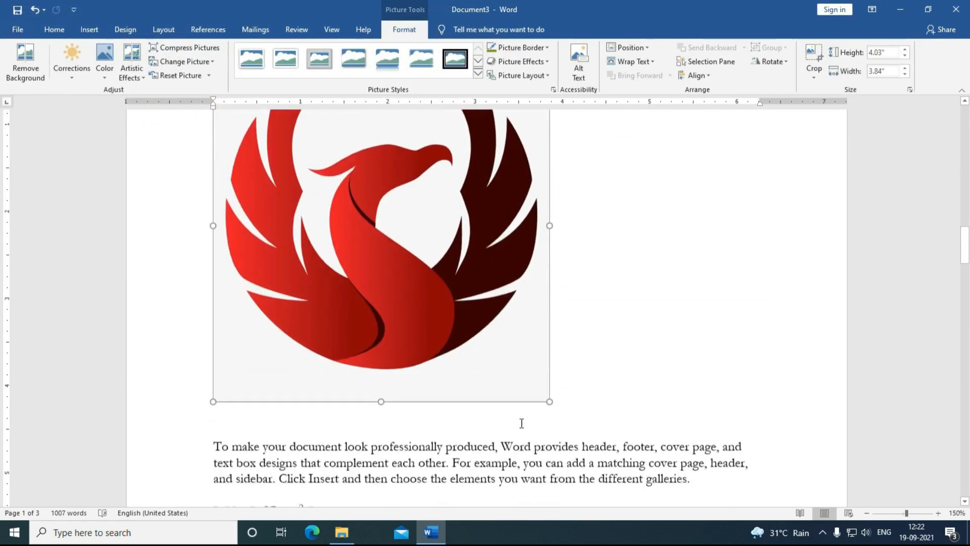
drag(549, 388, 358, 390)
click(390, 395)
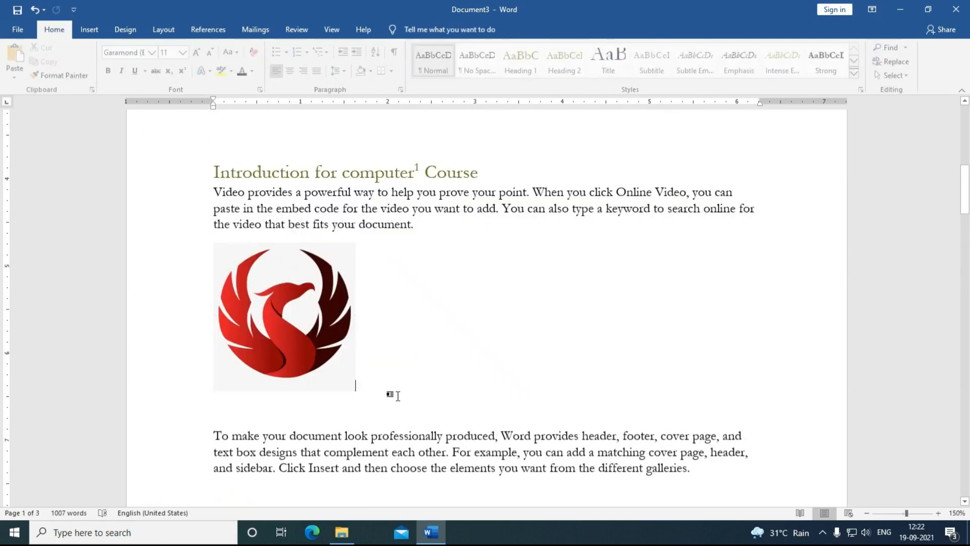
key(Return)
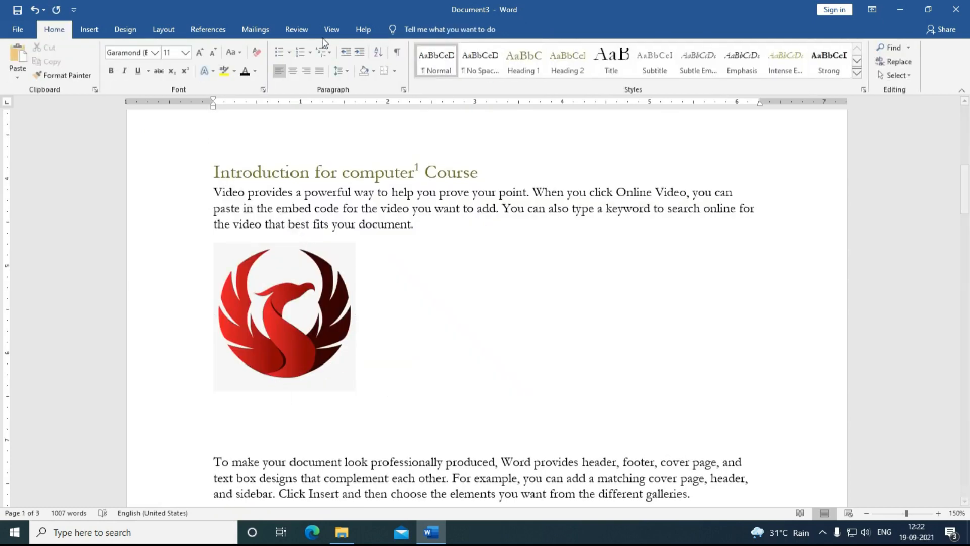
Step: Caption the phoenix logo 'Logo 1' using a newly created 'Logo' label
click(194, 28)
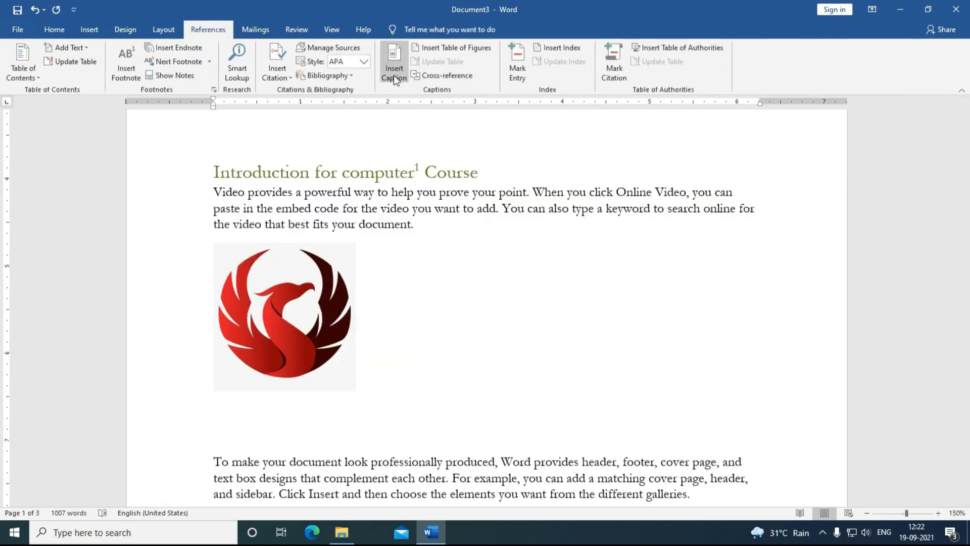
click(393, 75)
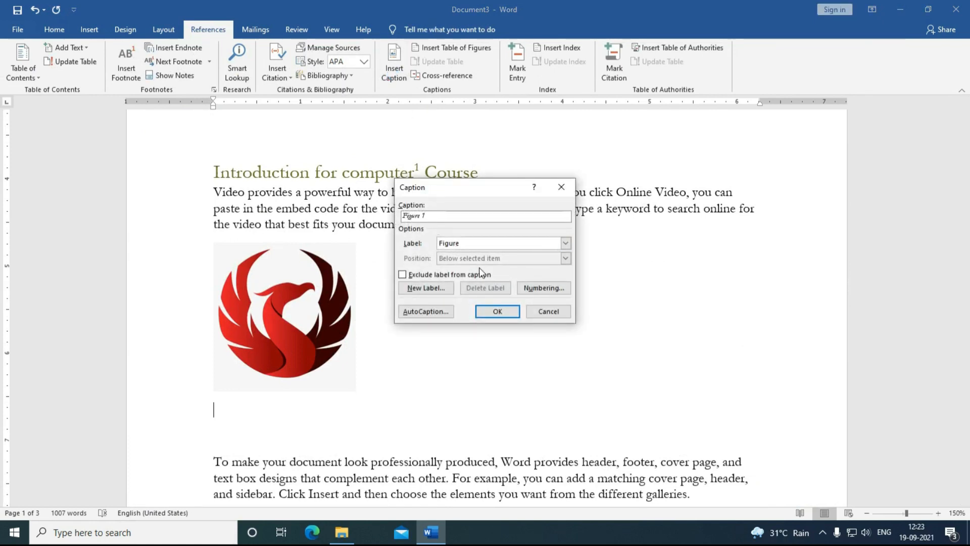
click(433, 292)
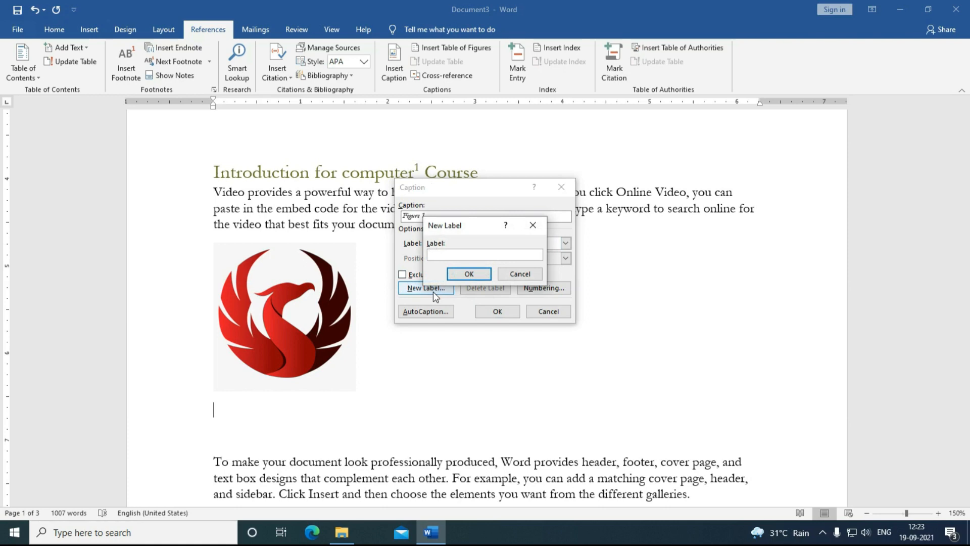
text(Logo)
click(454, 275)
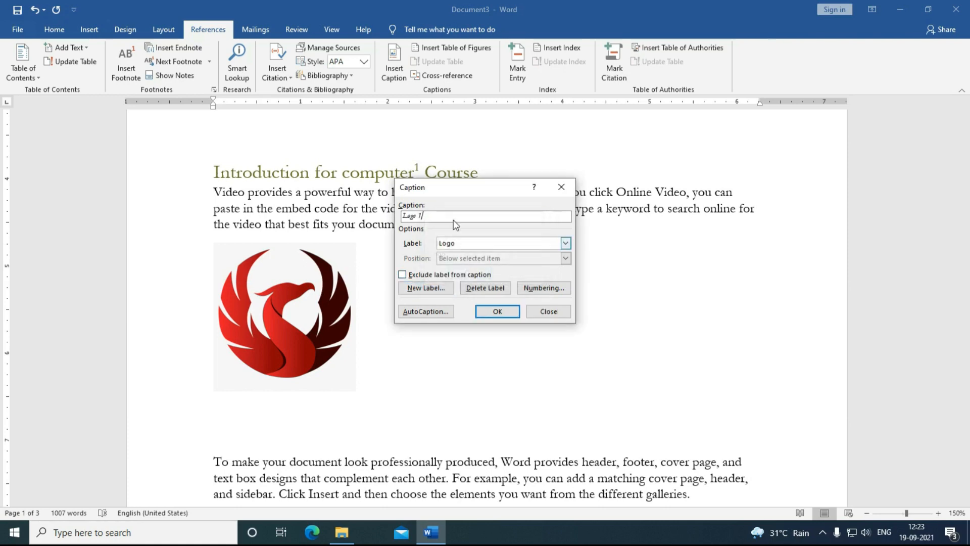
click(495, 310)
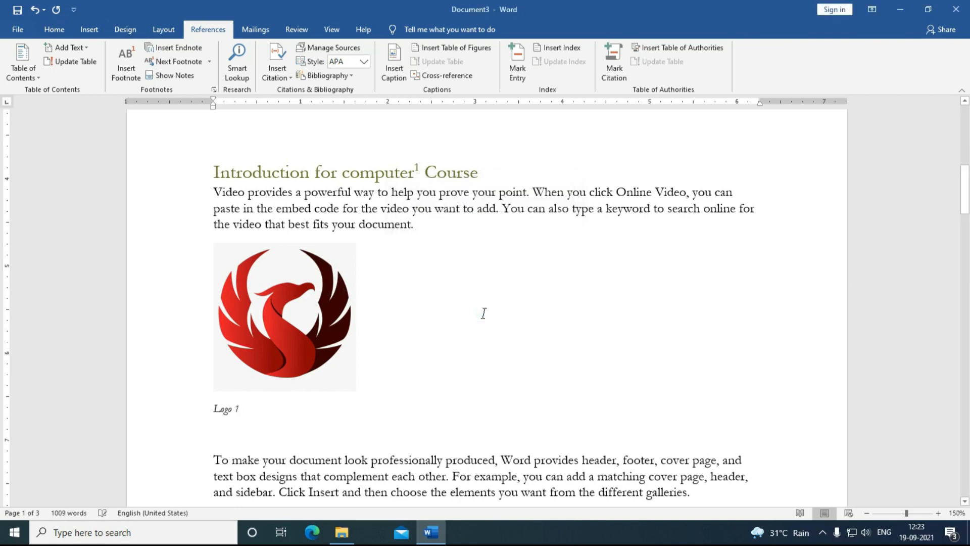
Step: Insert a shrunken YouTube logo after the Reading paragraph, removing extra blank lines before Desktop Publishing
scroll(484, 313, down, 15)
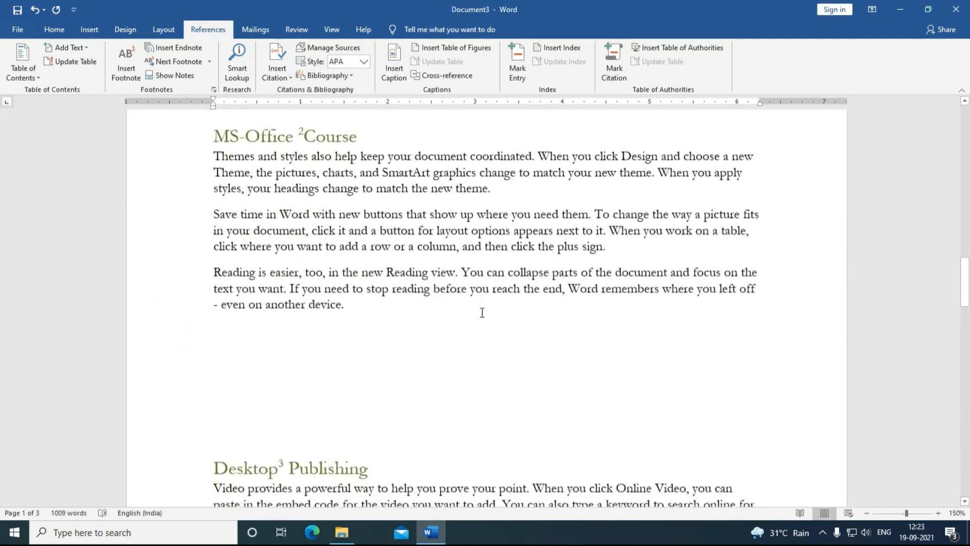
scroll(482, 312, down, 3)
click(281, 217)
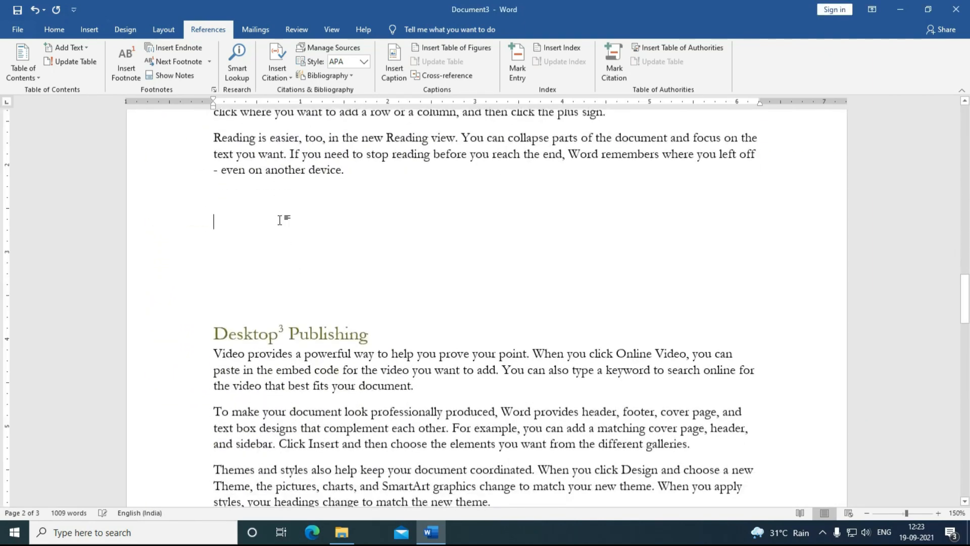
click(86, 32)
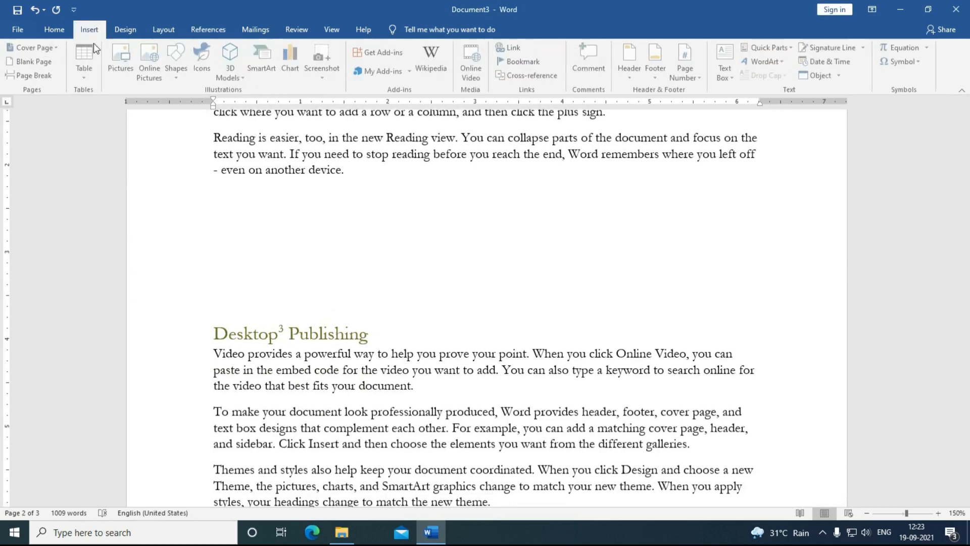
click(124, 70)
double_click(143, 117)
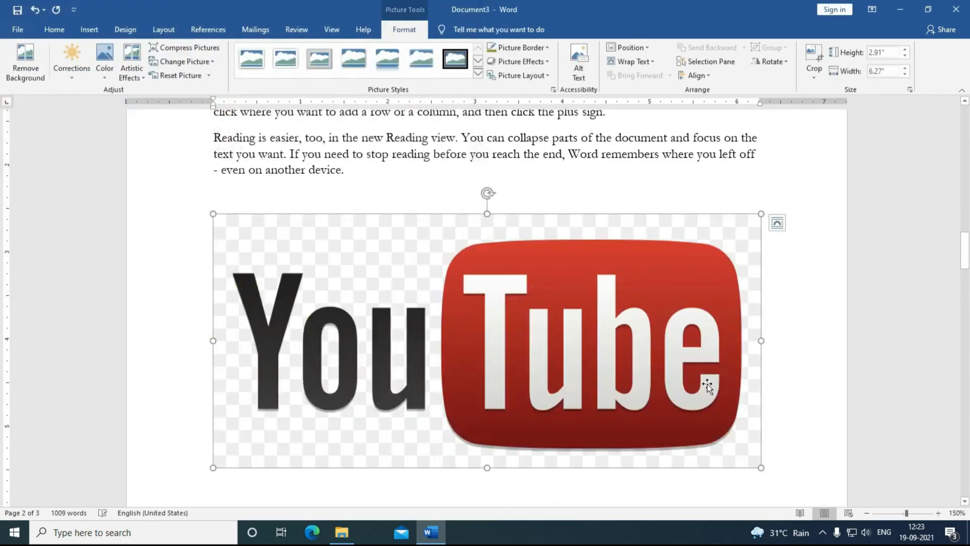
drag(755, 466, 332, 269)
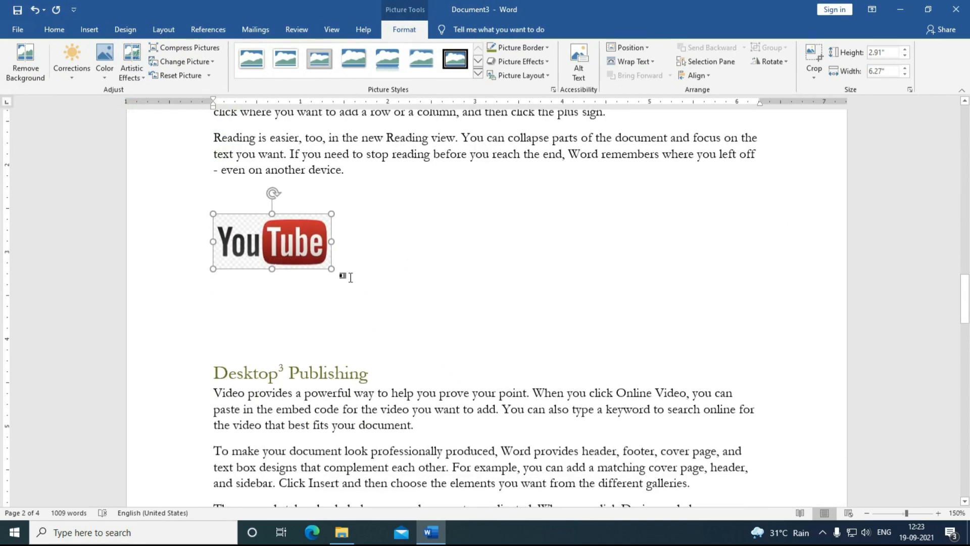
click(351, 277)
key(Return)
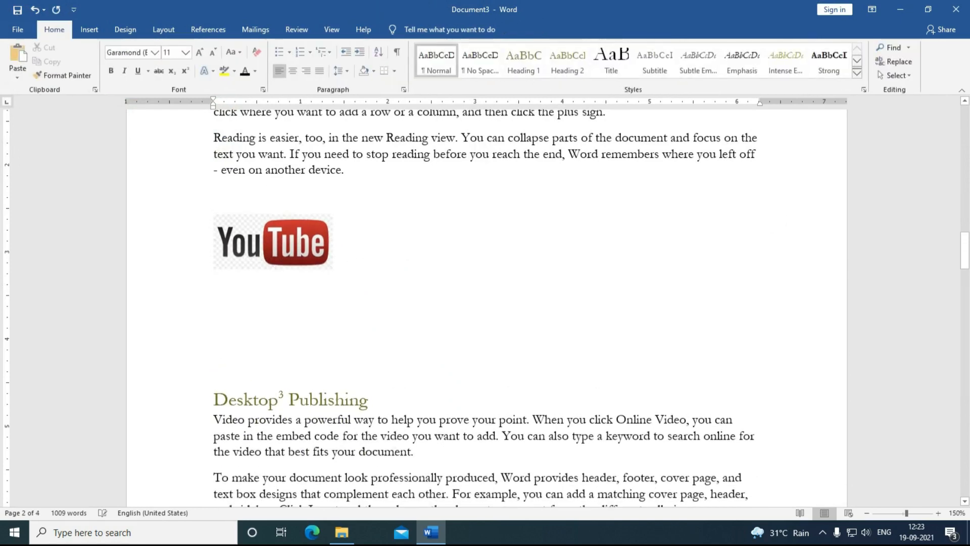
key(Delete)
key(Delete)
key(Delete)
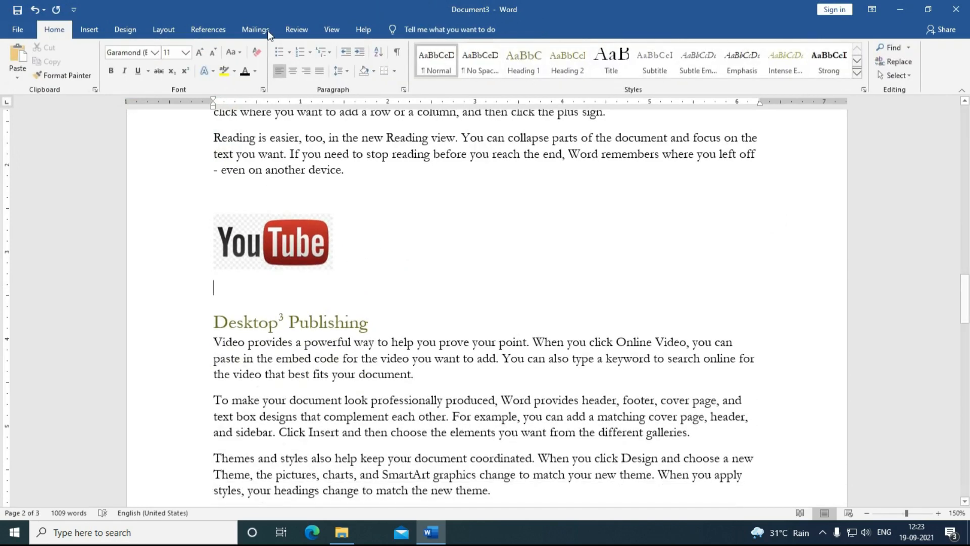
Step: Caption the YouTube logo 'Logo 2'
click(208, 29)
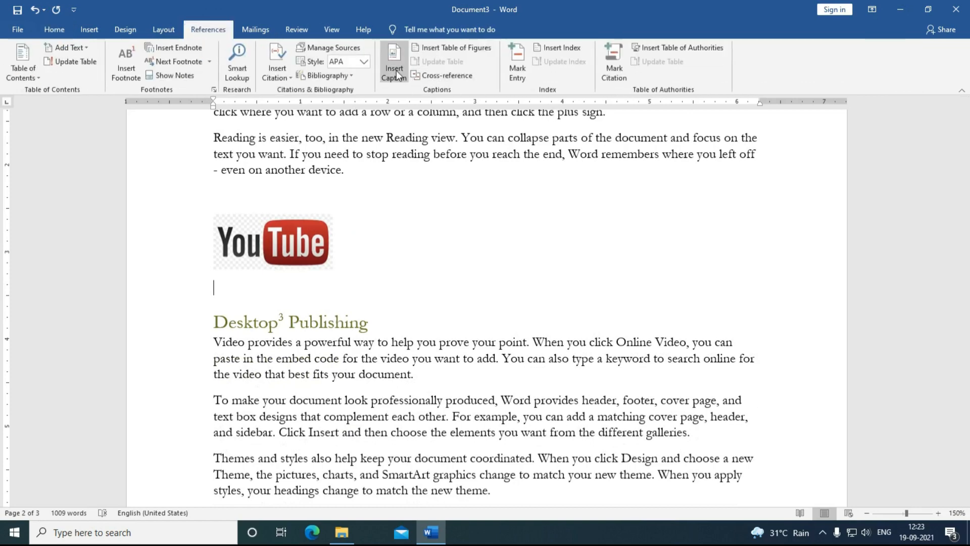
click(396, 72)
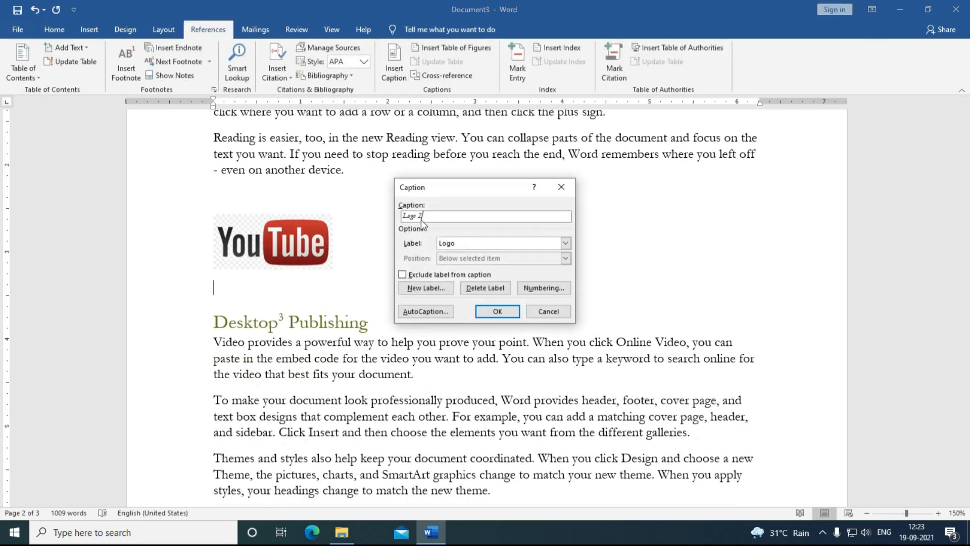
key(Return)
scroll(481, 313, up, 20)
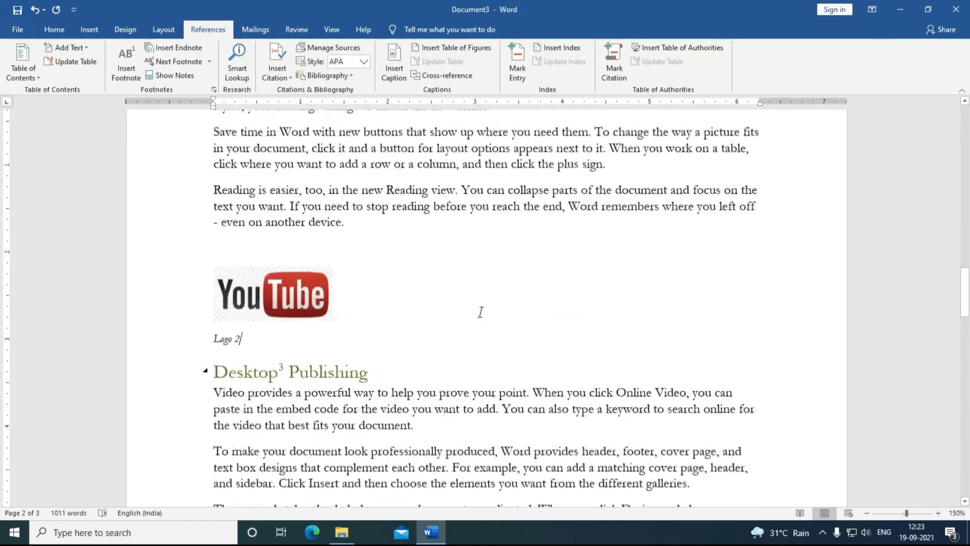
Step: Insert a table of figures for the Logo captions below the Contents list
scroll(481, 313, up, 4)
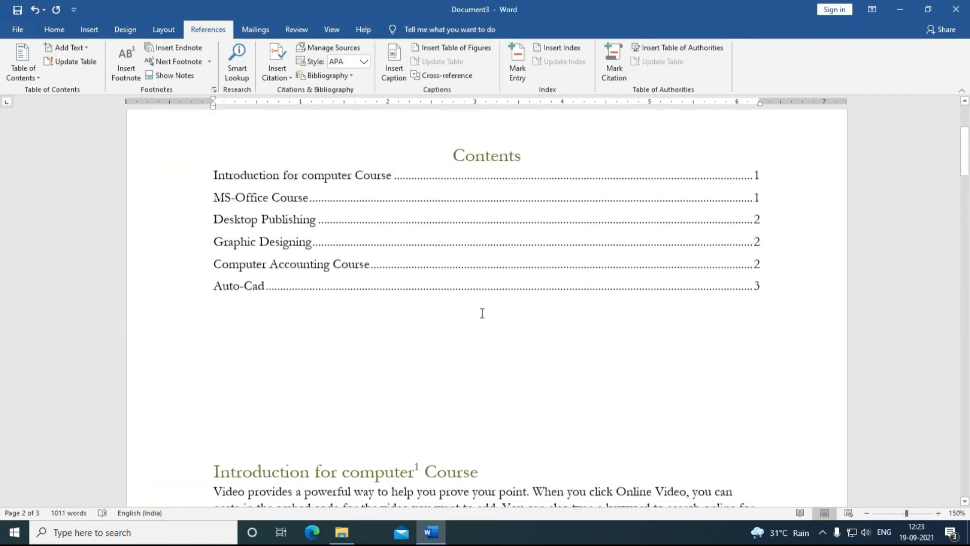
scroll(295, 234, down, 3)
click(275, 226)
click(395, 125)
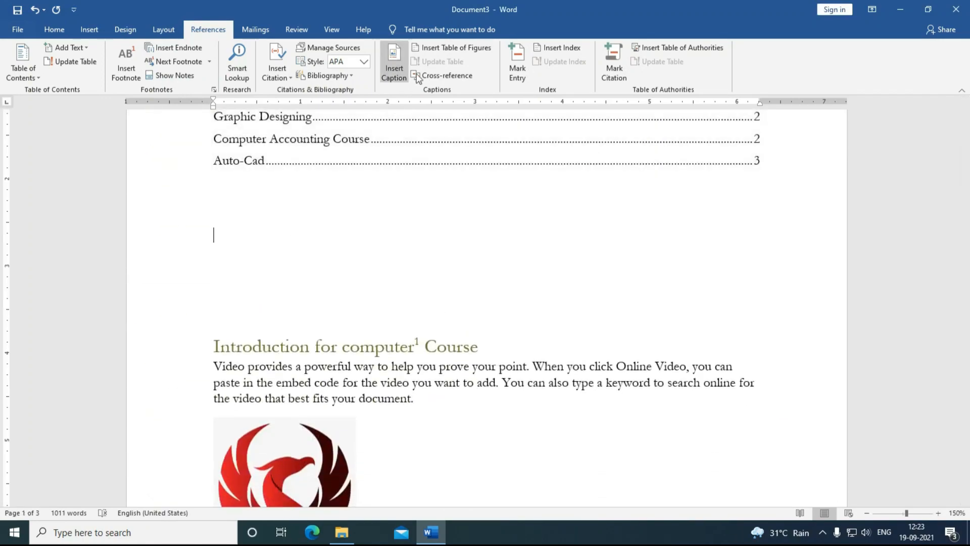
click(445, 50)
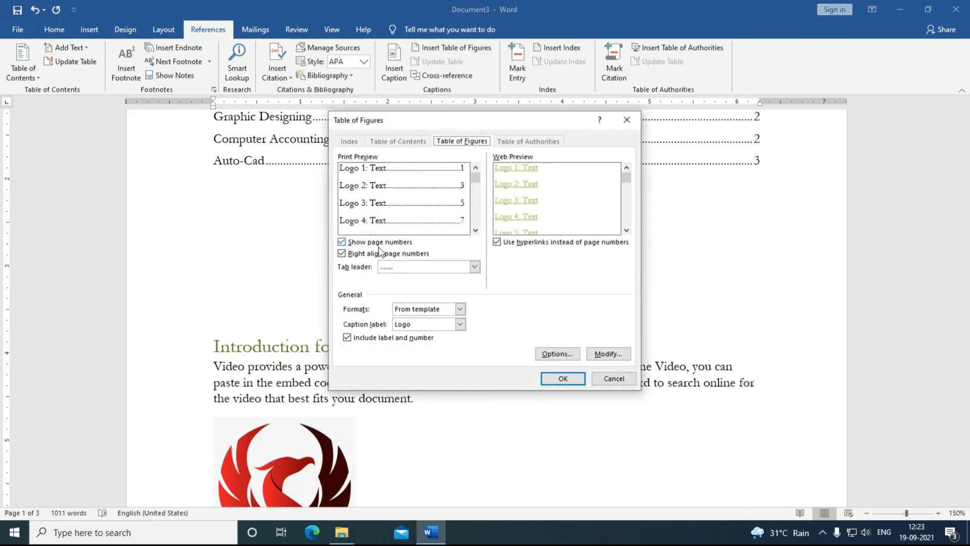
click(562, 379)
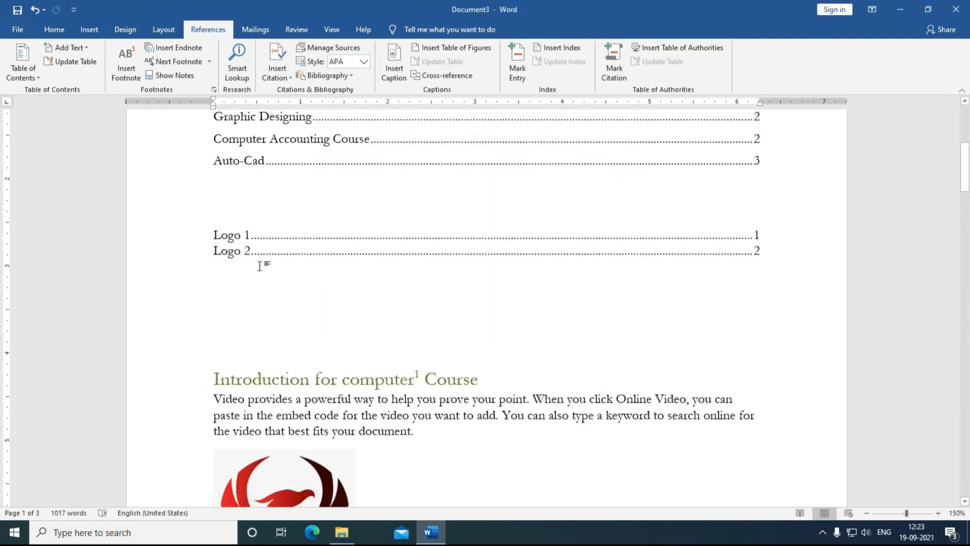
ctrl+click(232, 253)
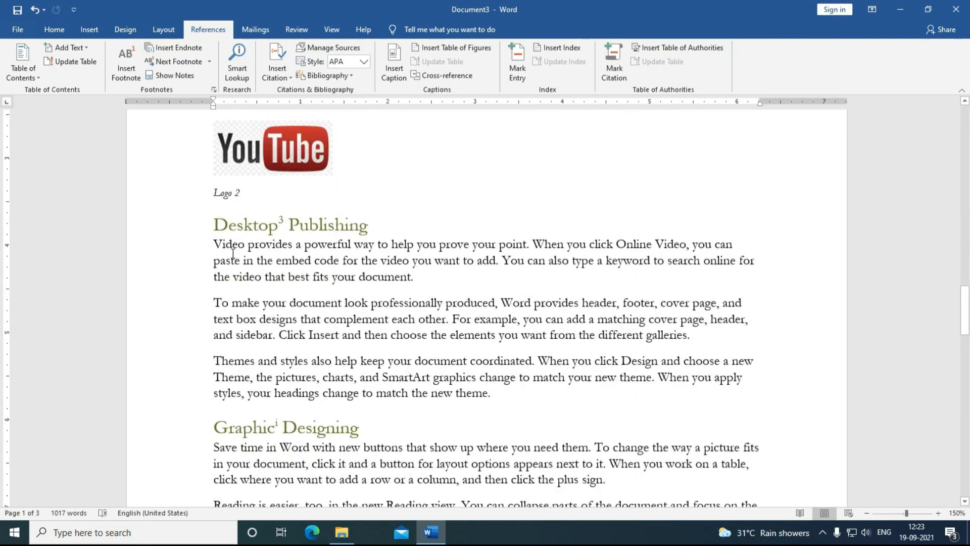
Step: Insert the little girl's photo on a new line before the Themes paragraph
scroll(233, 252, down, 6)
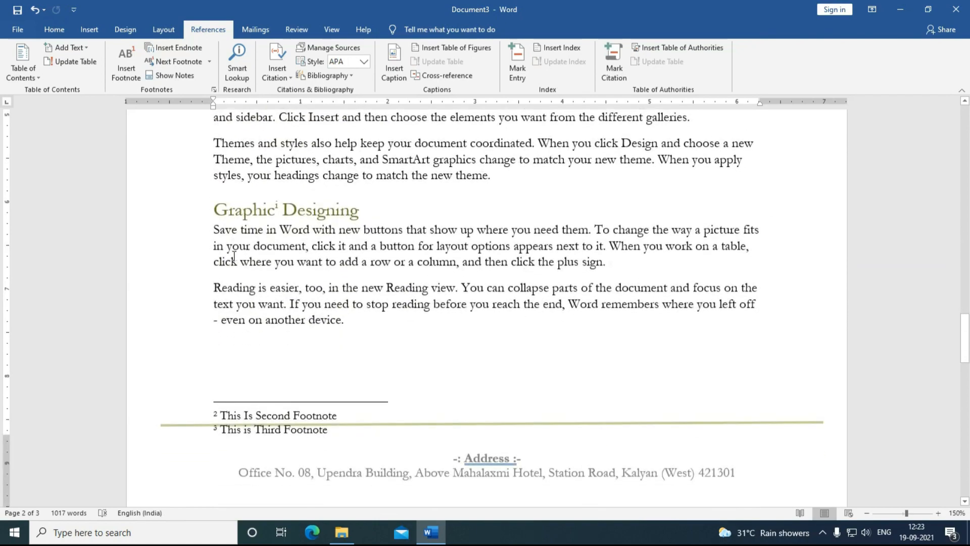
scroll(232, 255, up, 3)
scroll(234, 258, down, 5)
scroll(232, 256, down, 6)
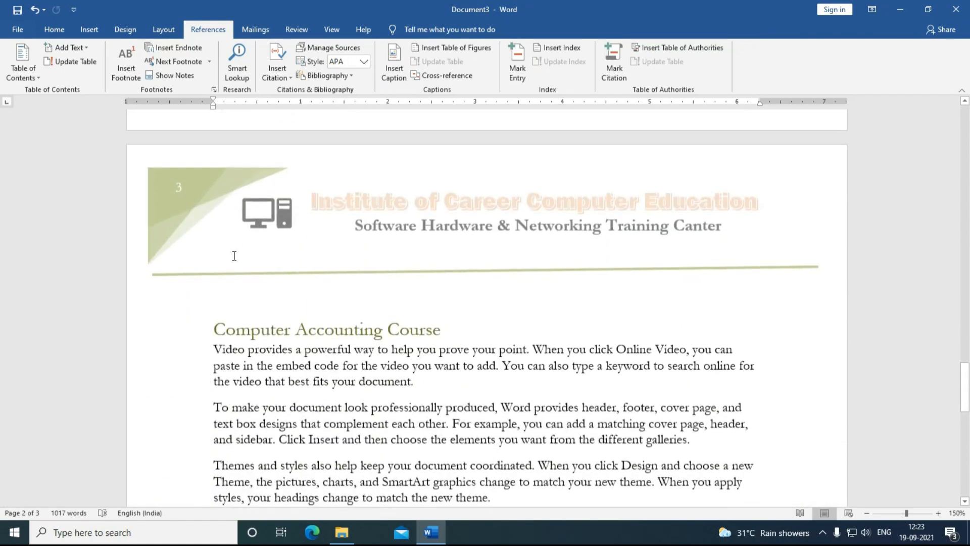
click(216, 291)
key(Return)
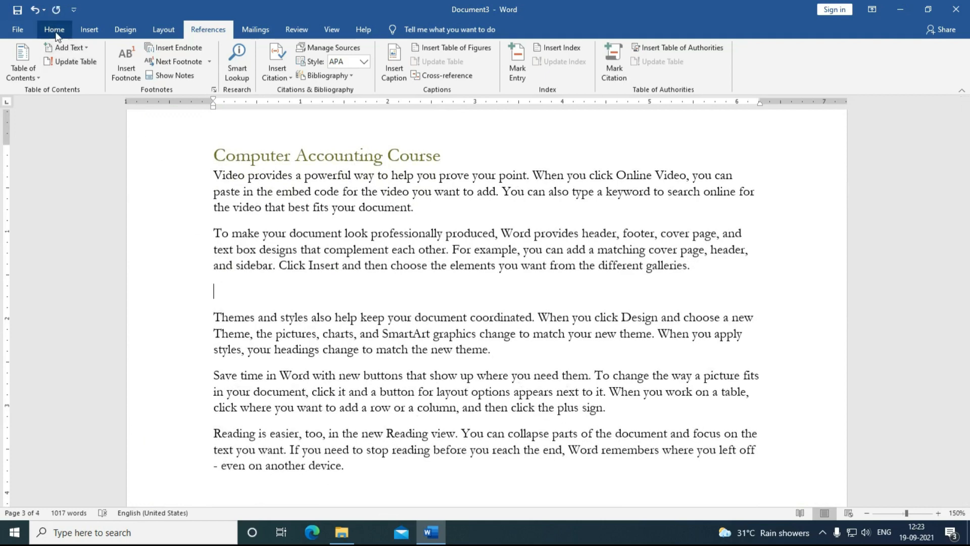
click(89, 29)
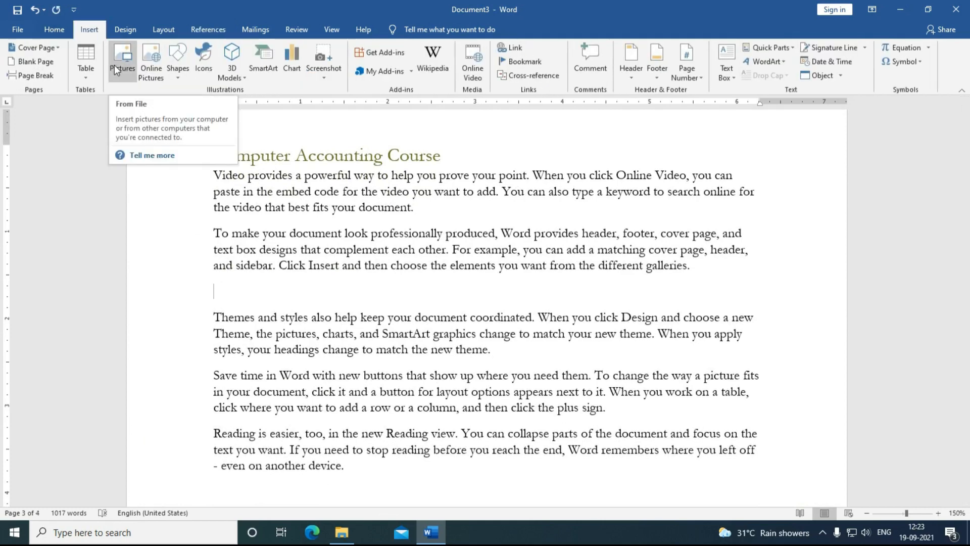
click(118, 61)
double_click(145, 114)
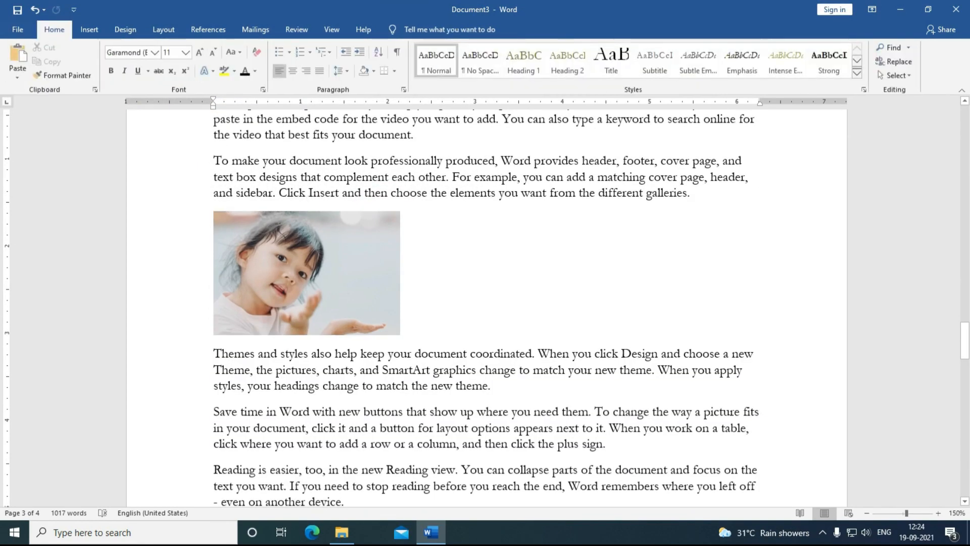
Step: Add the caption 'Logo 3' under the girl's photo
key(Return)
click(208, 29)
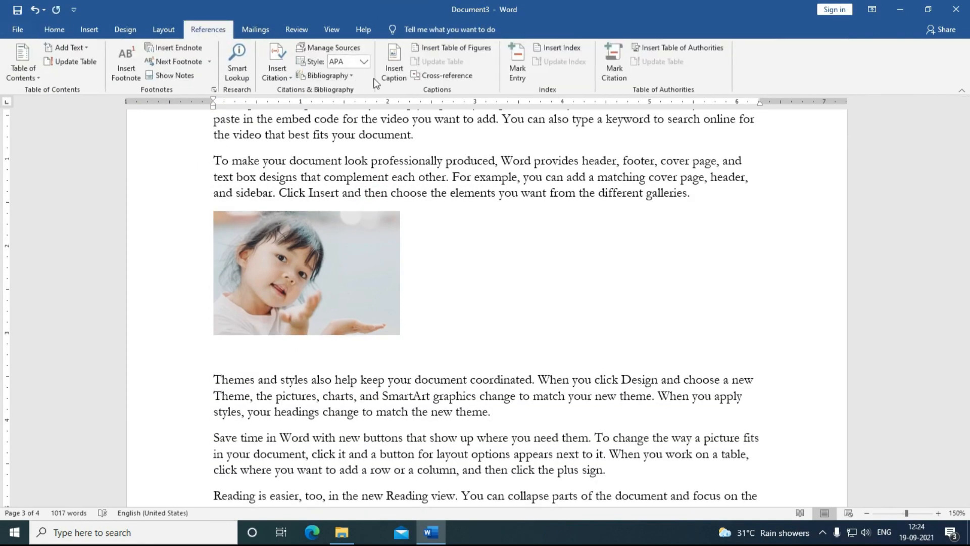
click(394, 66)
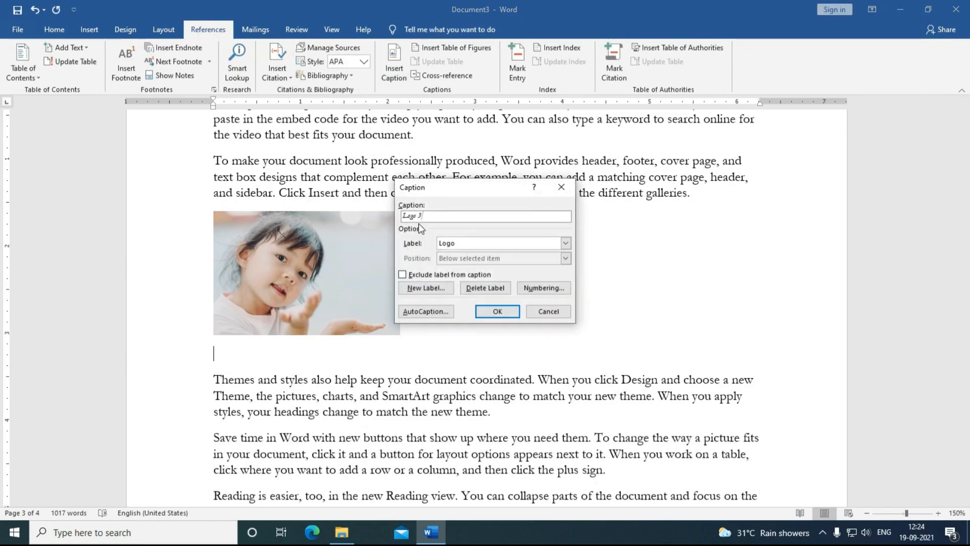
click(484, 311)
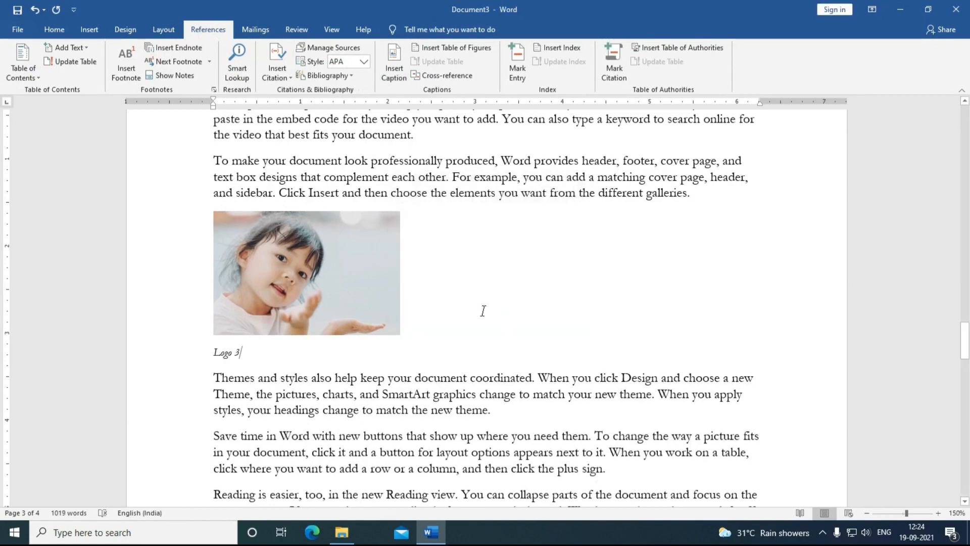
scroll(483, 310, up, 20)
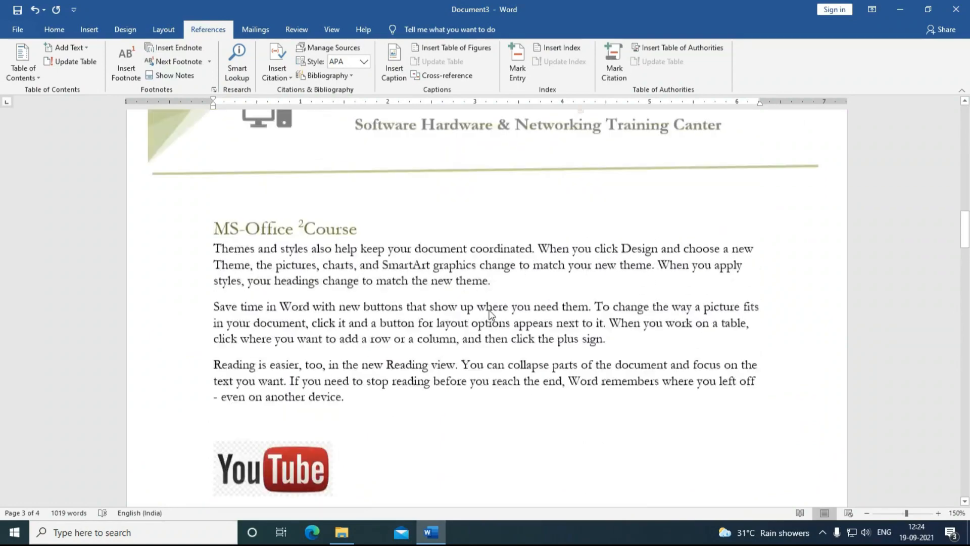
Step: Update the entire table of figures so Logo 3 appears with Logo 1 and Logo 2
scroll(489, 314, up, 20)
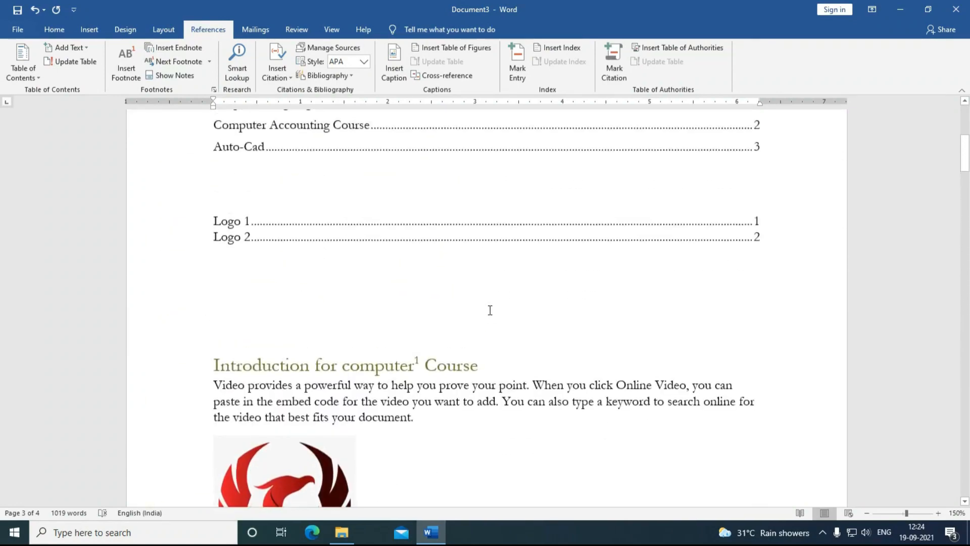
scroll(490, 309, up, 3)
scroll(440, 326, down, 1)
click(300, 344)
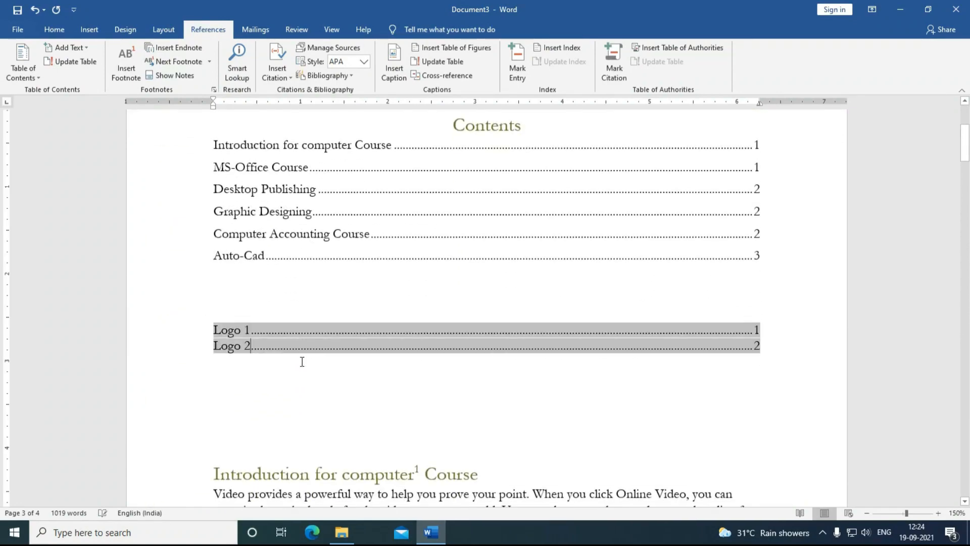
click(445, 64)
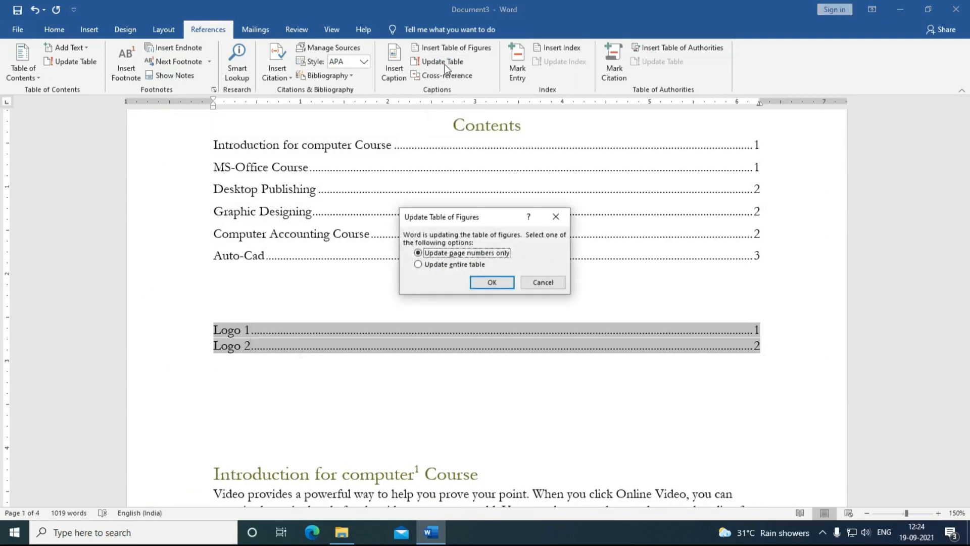
click(451, 265)
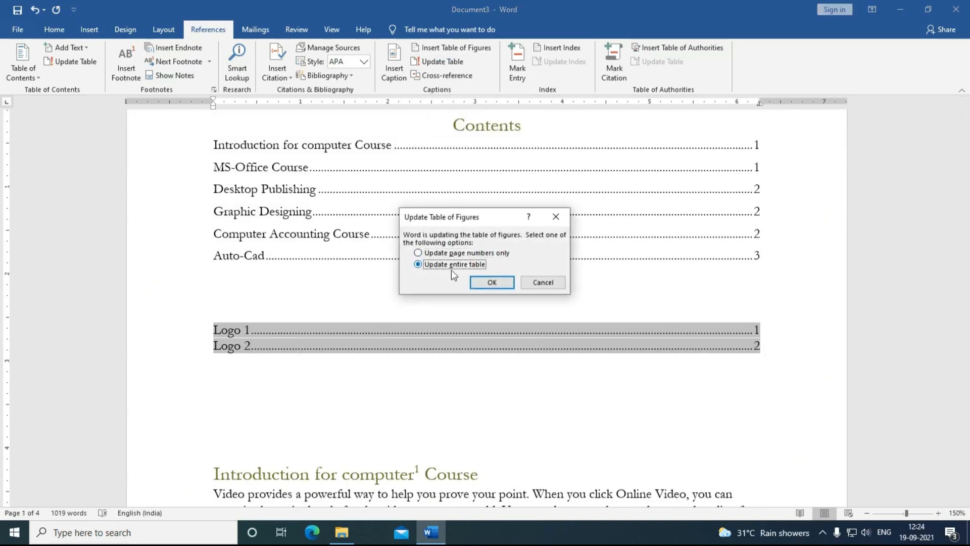
click(492, 283)
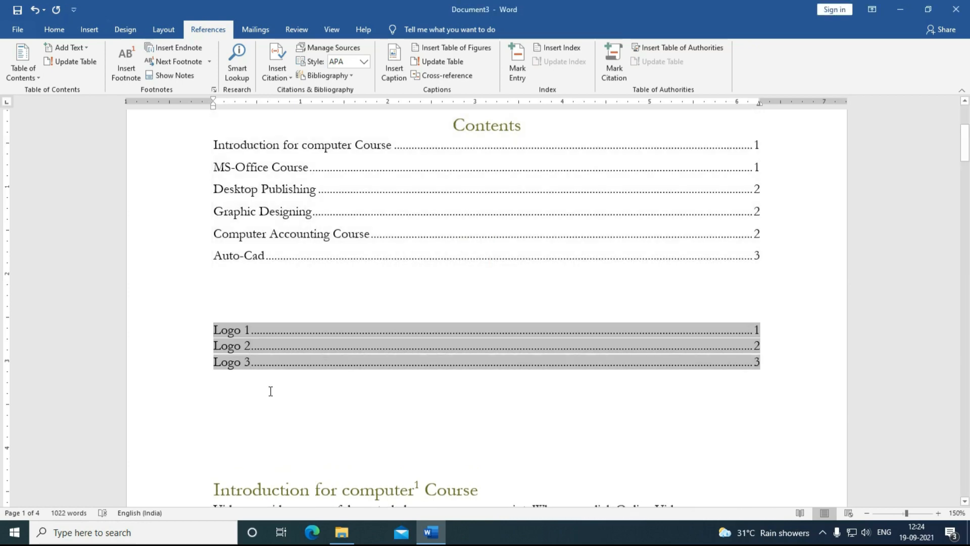
click(273, 374)
scroll(279, 359, down, 15)
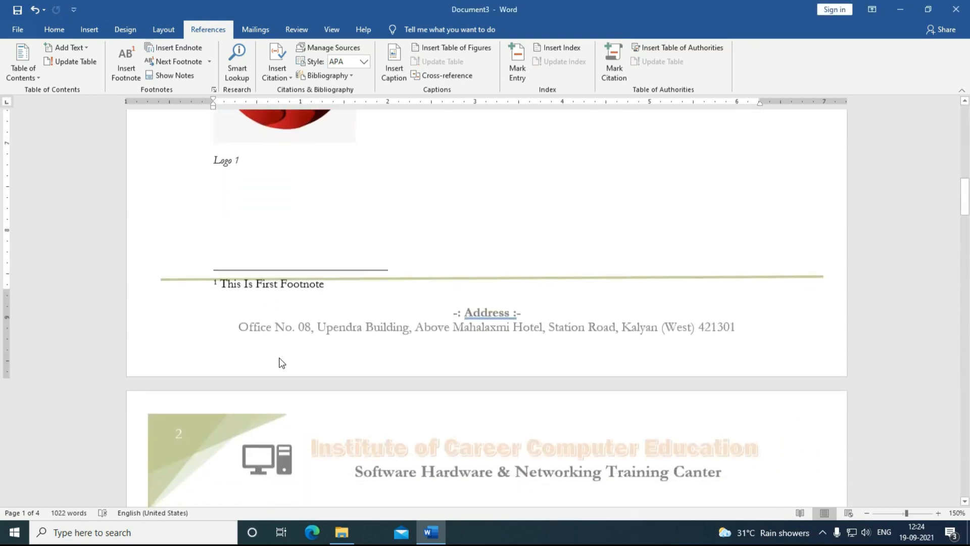
Step: Insert the lake-6611635_1920 photo after 'theme.' and add an empty line beneath it
scroll(279, 357, down, 4)
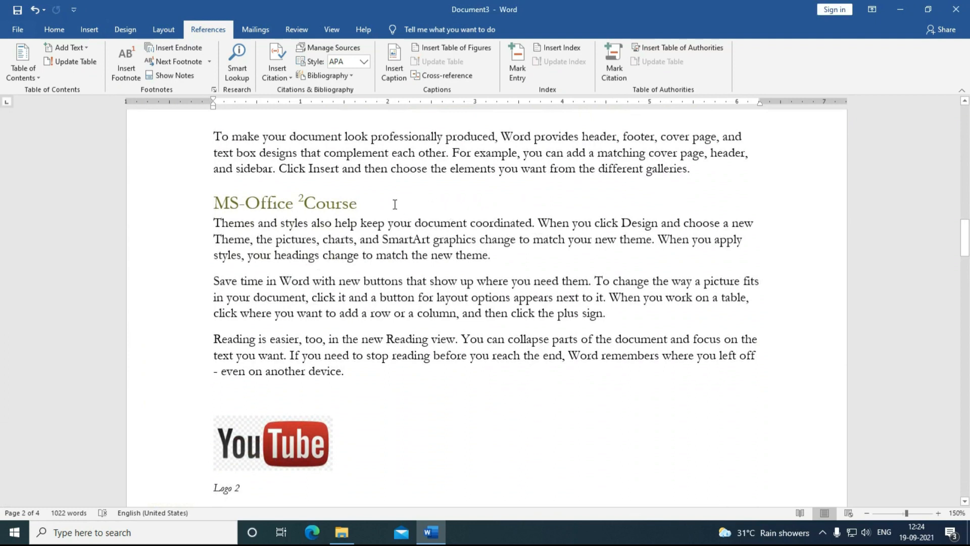
click(509, 259)
key(Return)
key(Return)
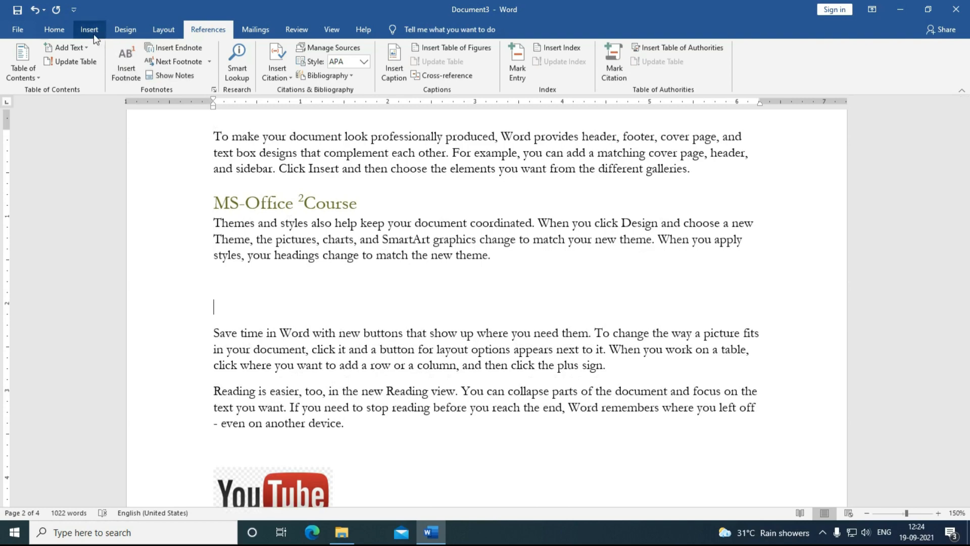
click(89, 29)
click(130, 77)
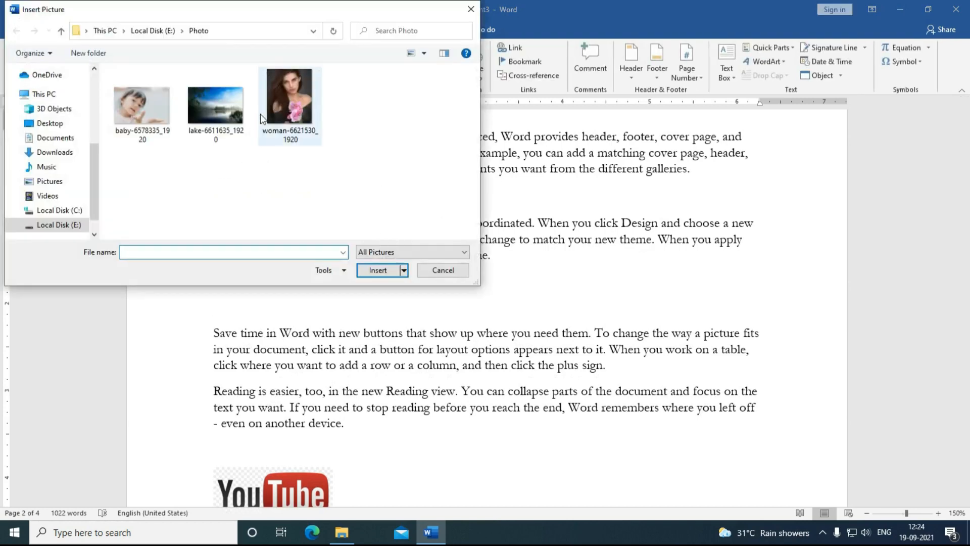
click(235, 116)
double_click(235, 115)
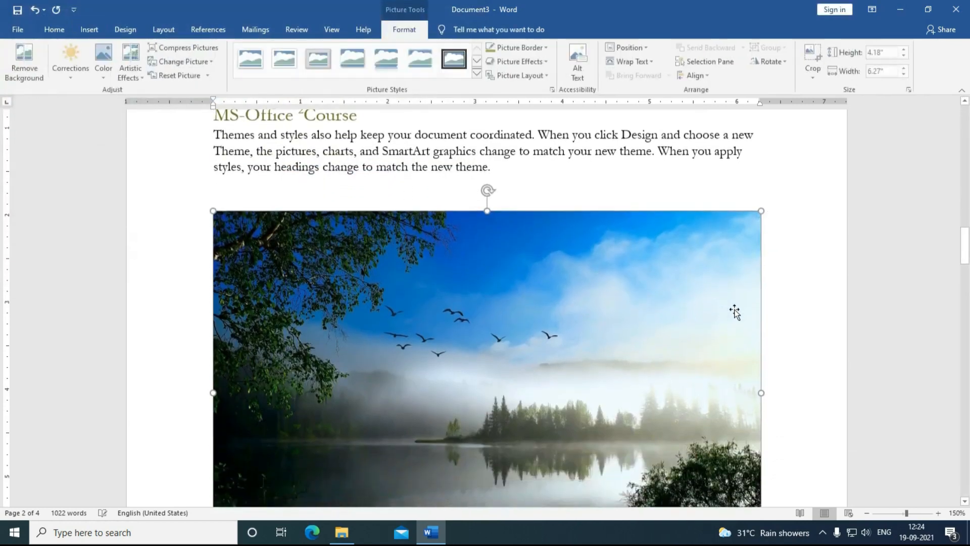
scroll(772, 431, down, 3)
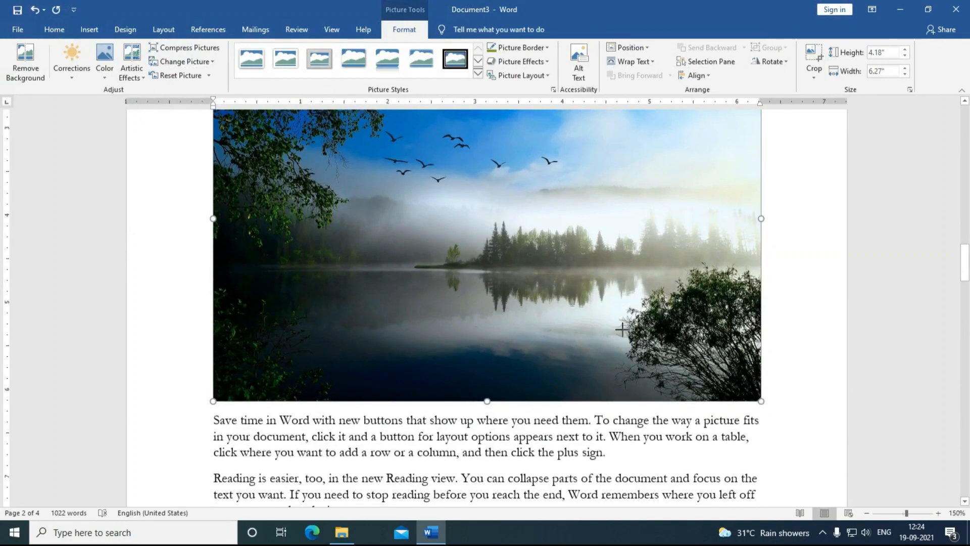
scroll(623, 329, down, 5)
scroll(407, 207, up, 5)
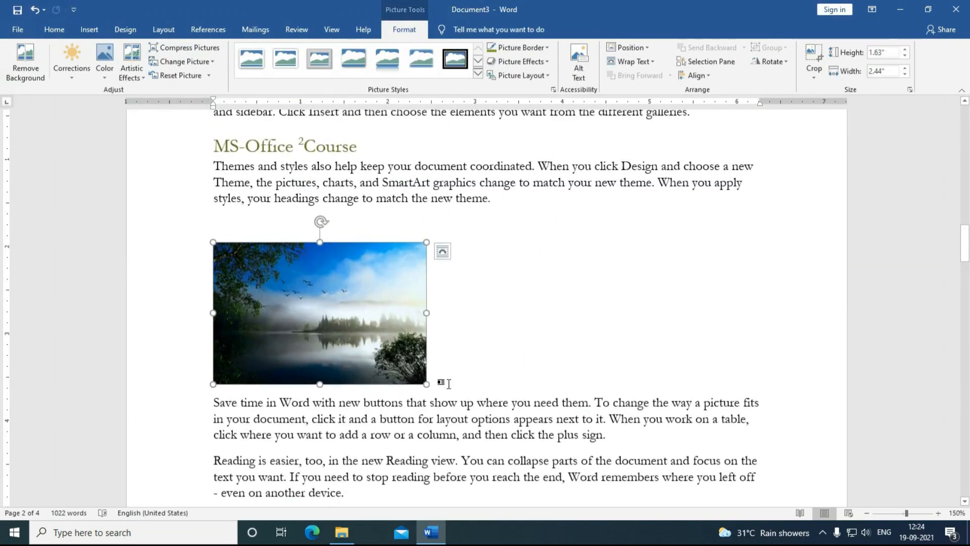
click(448, 382)
scroll(253, 438, down, 4)
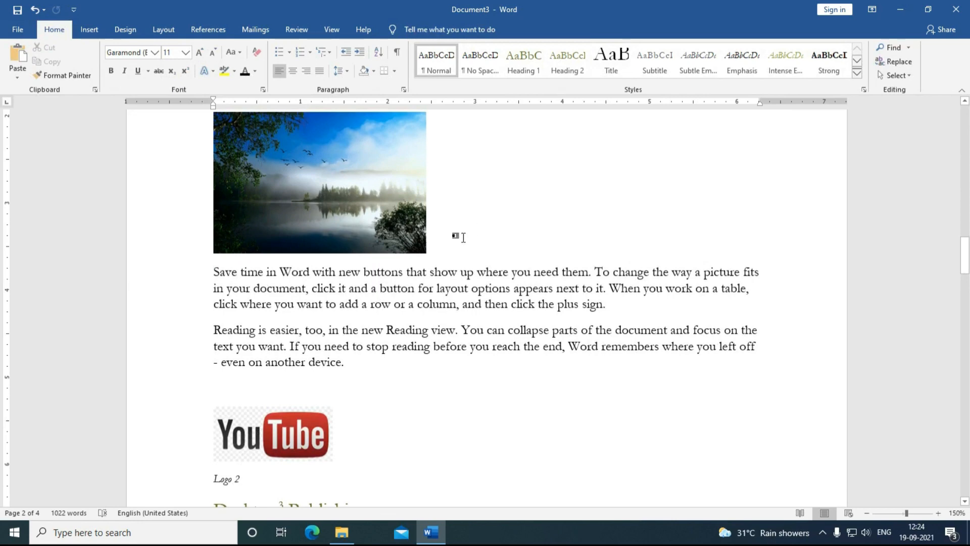
click(446, 252)
key(Return)
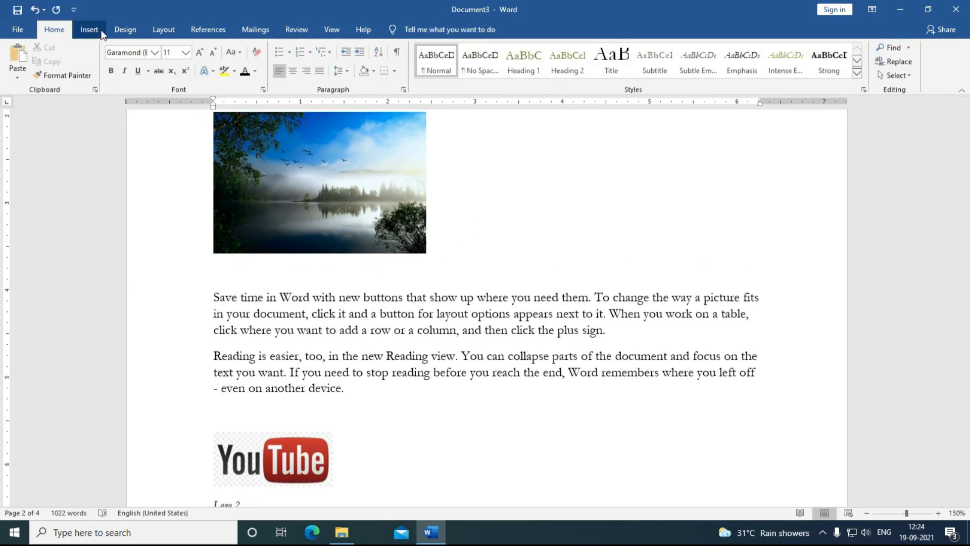
Step: Caption the lake photo 'Logo 2', renumbering the later logo captions to Logo 3 and Logo 4
click(210, 29)
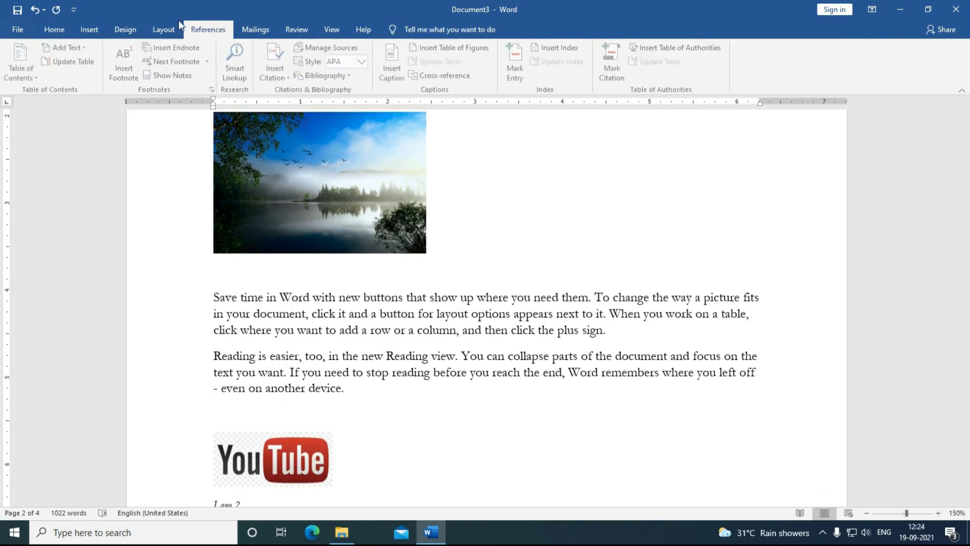
click(392, 68)
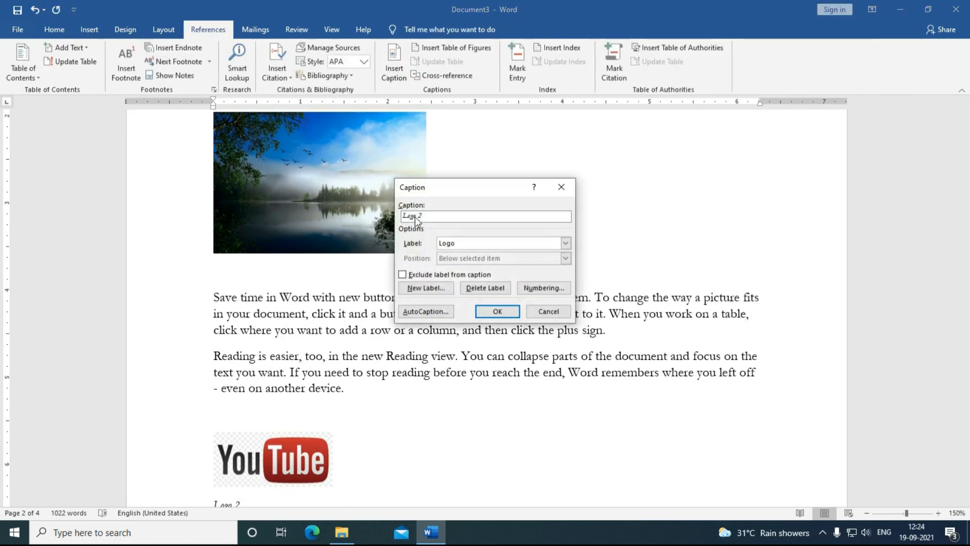
click(486, 311)
scroll(242, 394, down, 3)
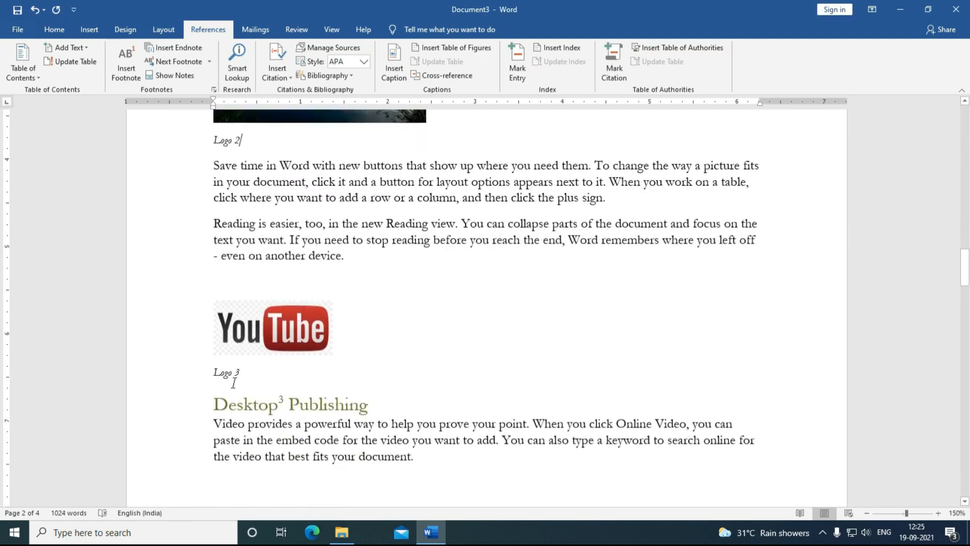
scroll(235, 382, down, 15)
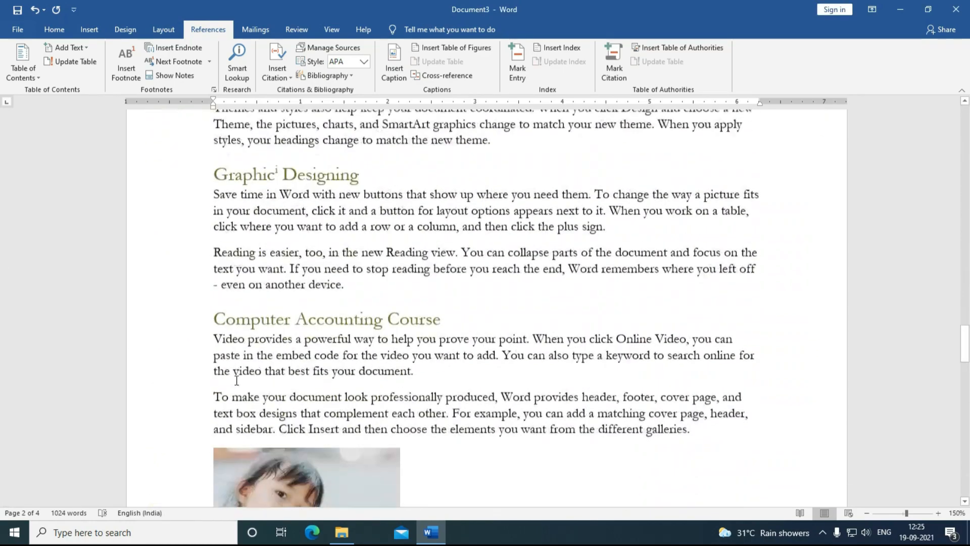
scroll(237, 380, down, 3)
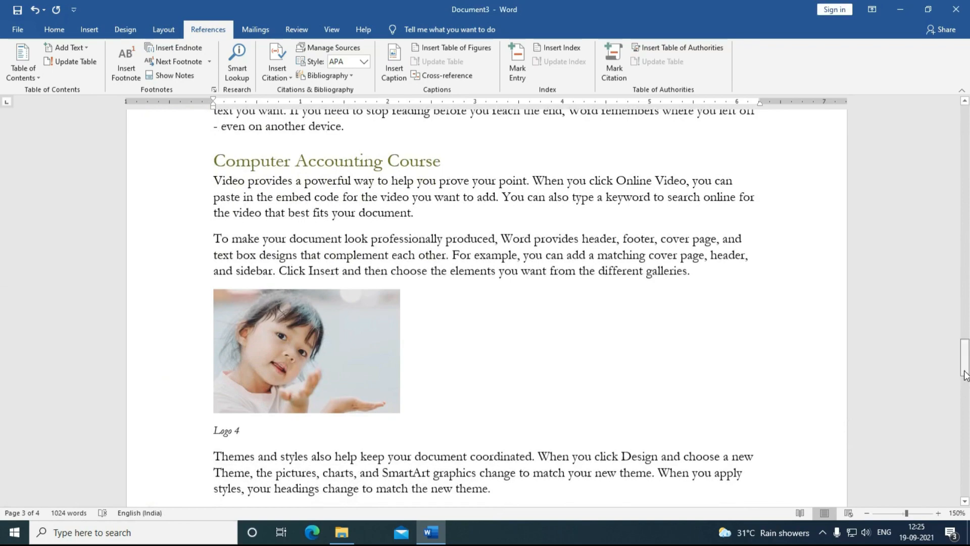
drag(965, 376, 966, 164)
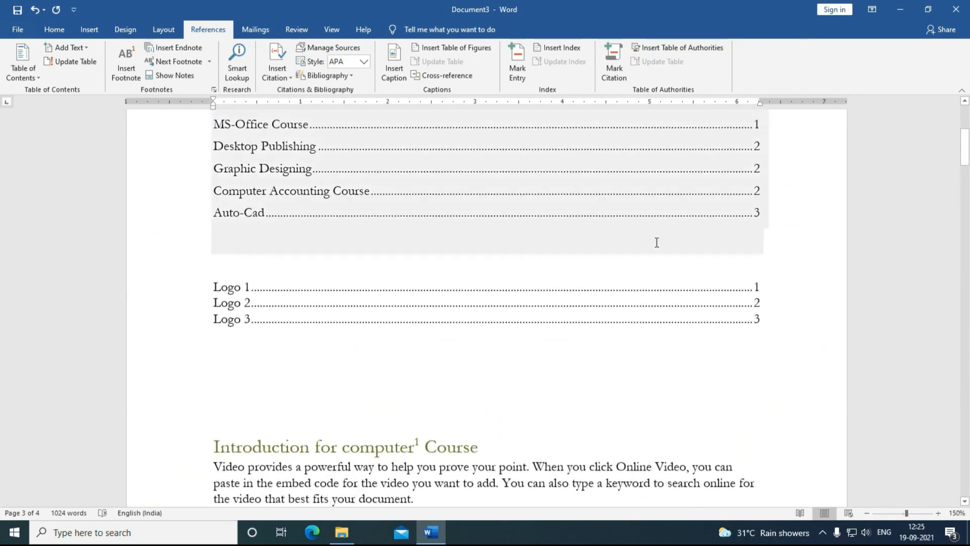
click(555, 302)
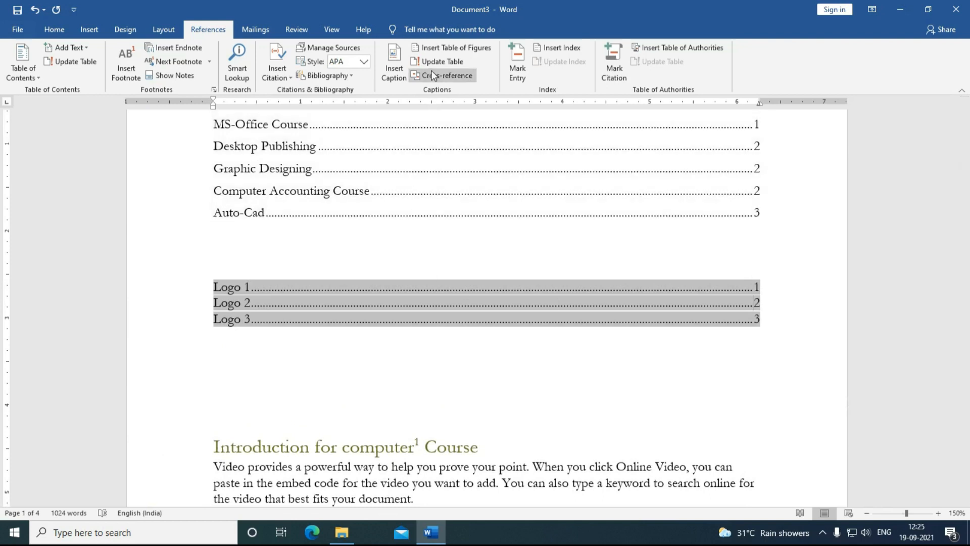
click(438, 61)
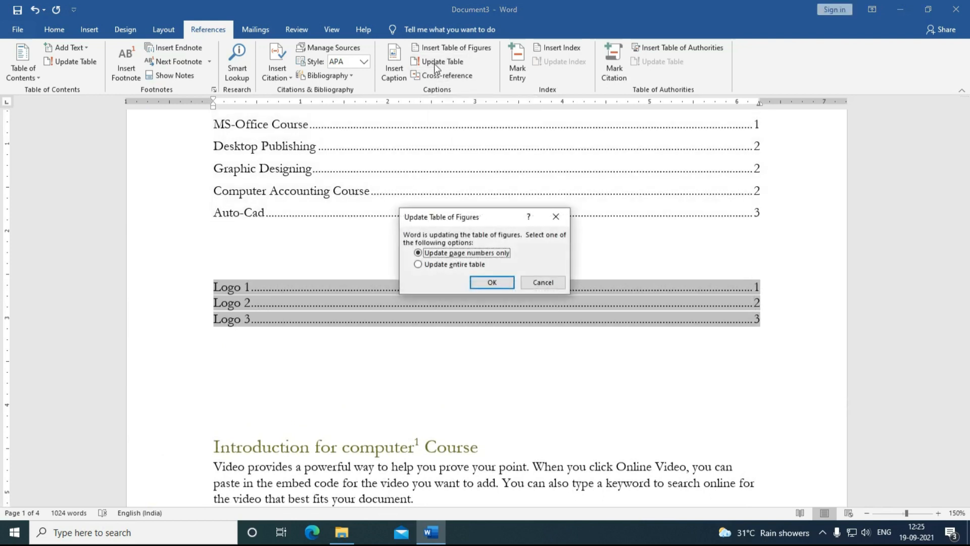
click(452, 265)
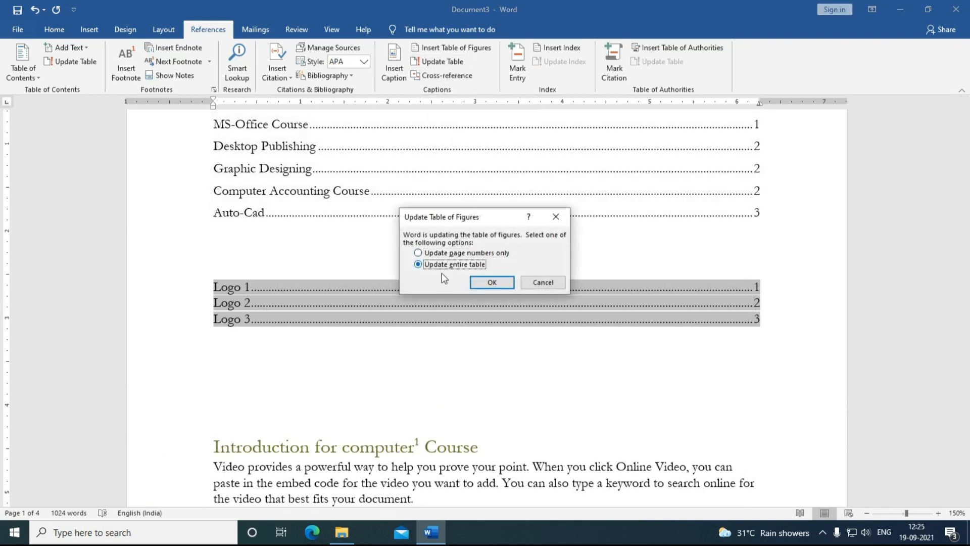
click(492, 283)
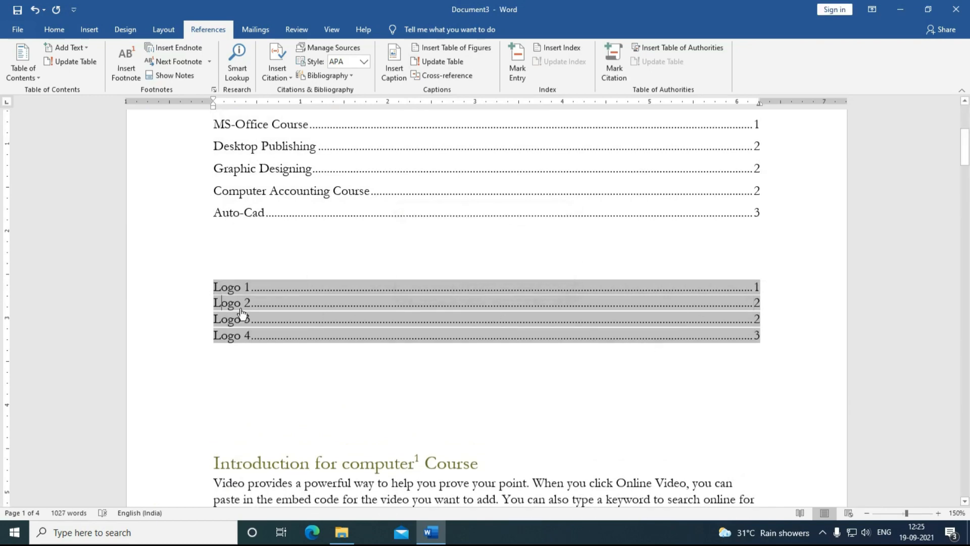
ctrl+click(242, 307)
scroll(320, 305, down, 12)
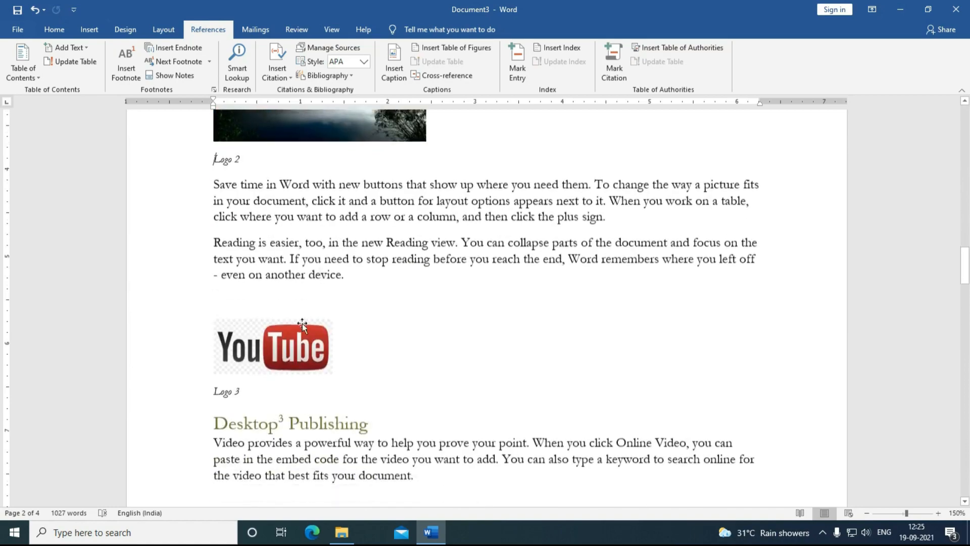
scroll(241, 395, down, 12)
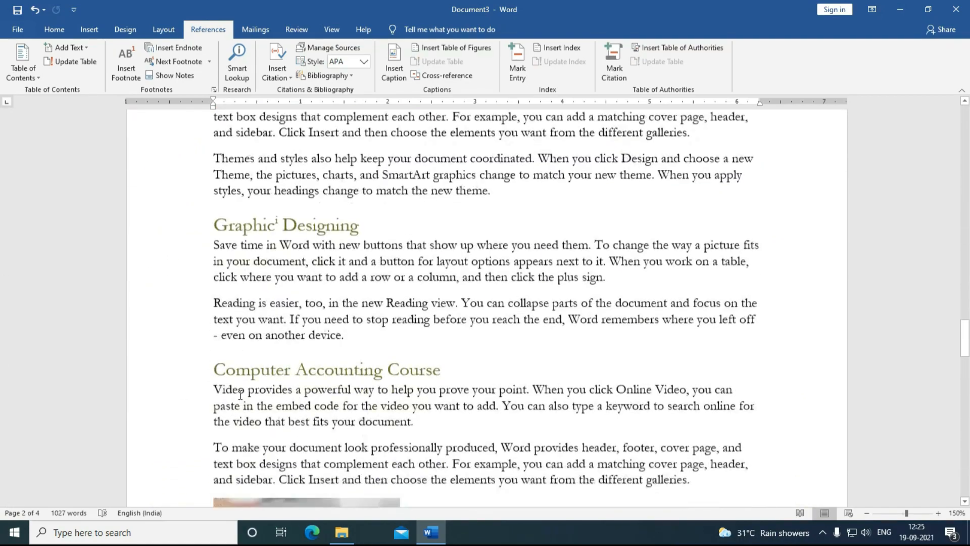
scroll(242, 395, up, 5)
scroll(241, 395, up, 20)
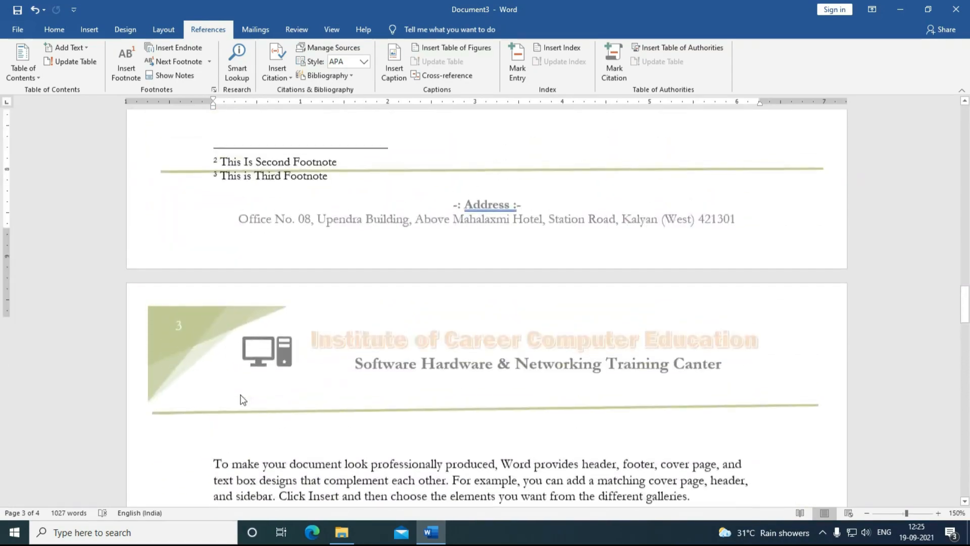
Step: Start a Letters mail merge and show the Select Recipients options
scroll(242, 396, up, 20)
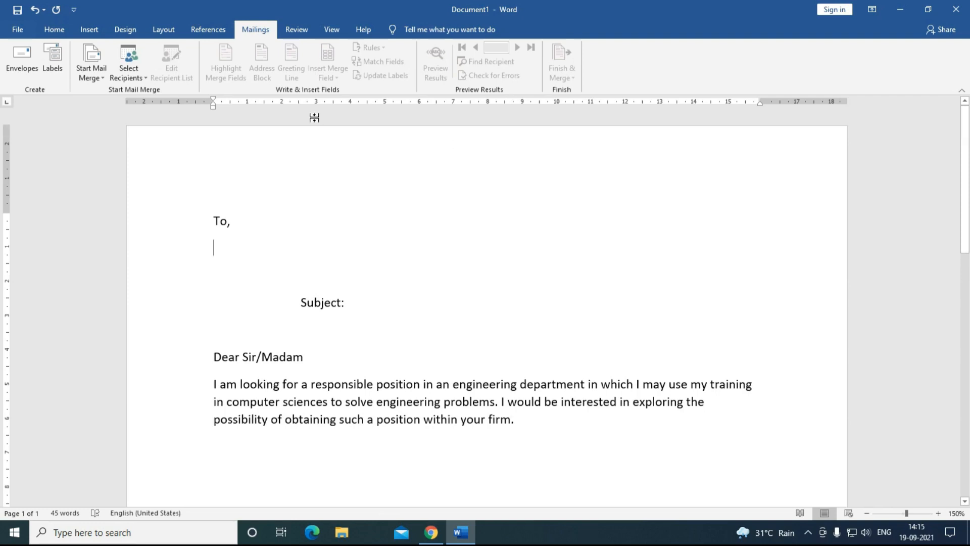
click(99, 75)
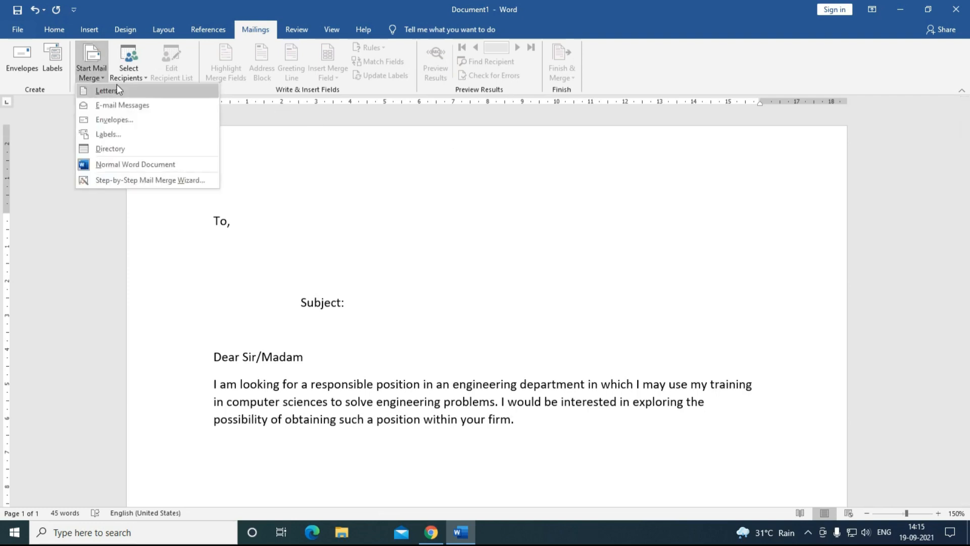
click(118, 90)
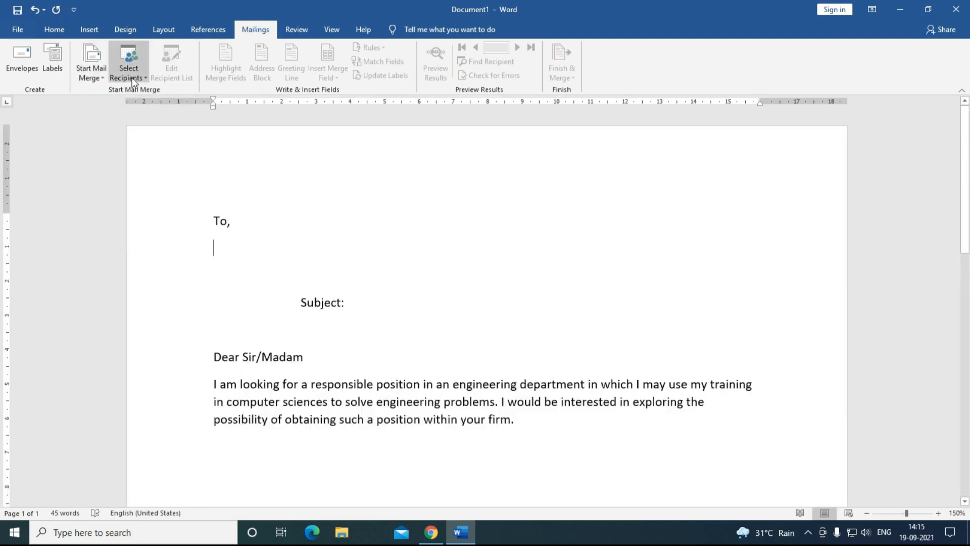
click(134, 81)
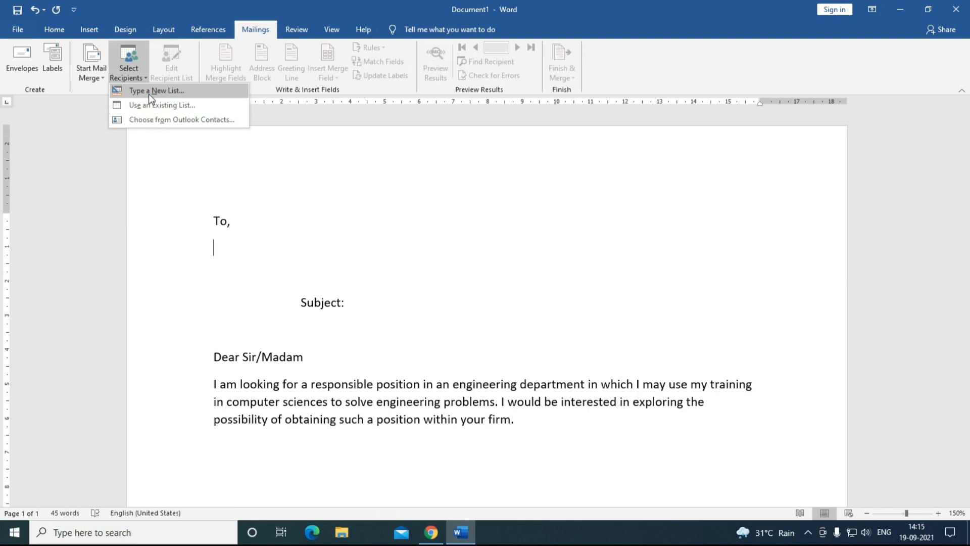
Step: Start a new recipient list and delete the State, Title, ZIP Code and Country or Region columns
click(148, 93)
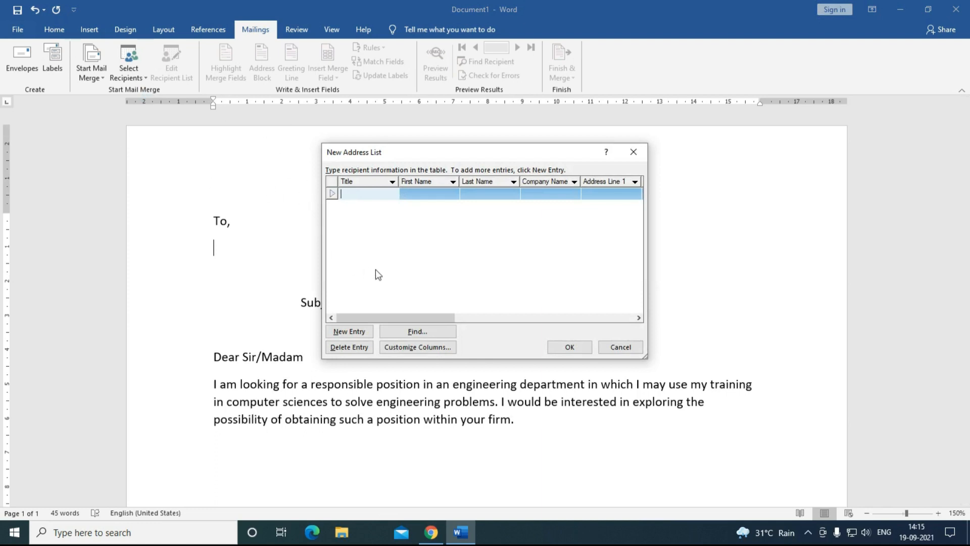
click(372, 193)
drag(645, 357, 788, 428)
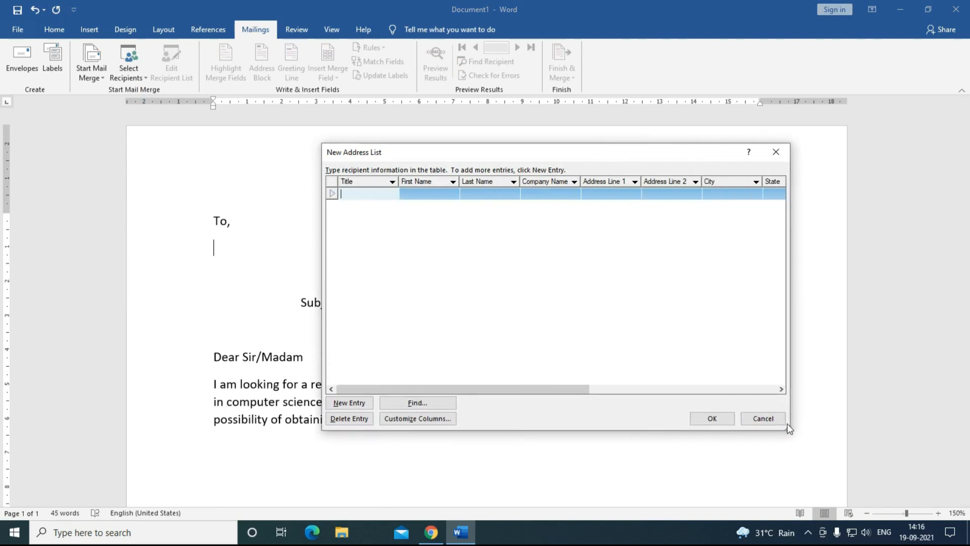
click(401, 419)
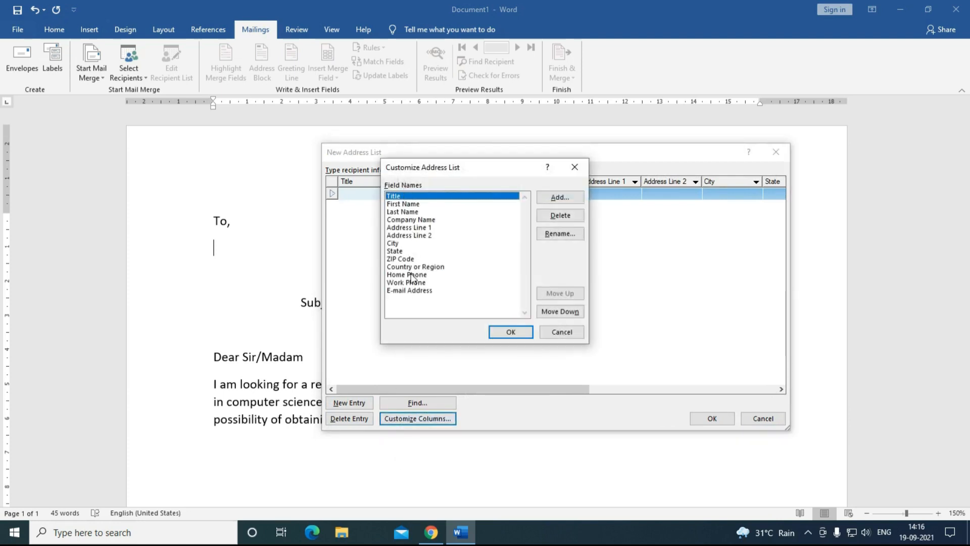
click(400, 252)
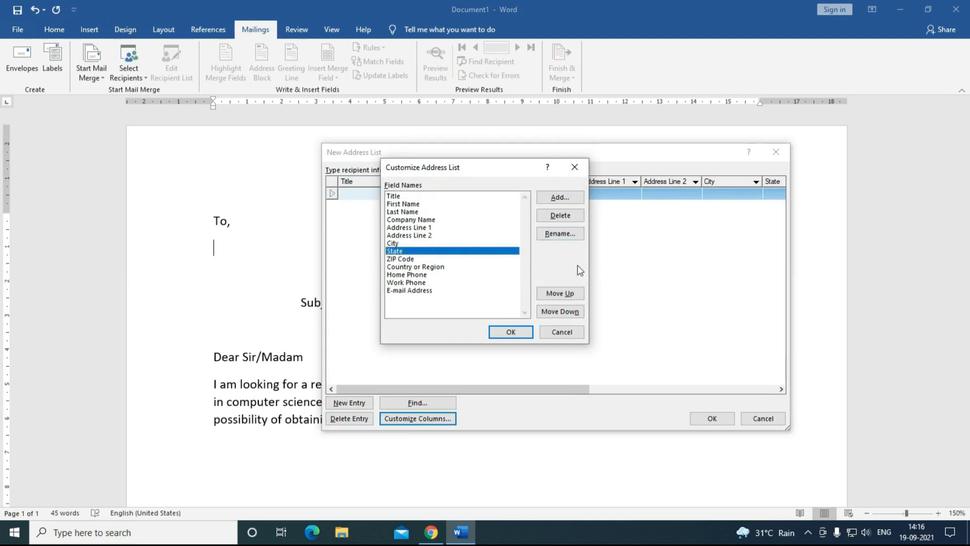
click(560, 215)
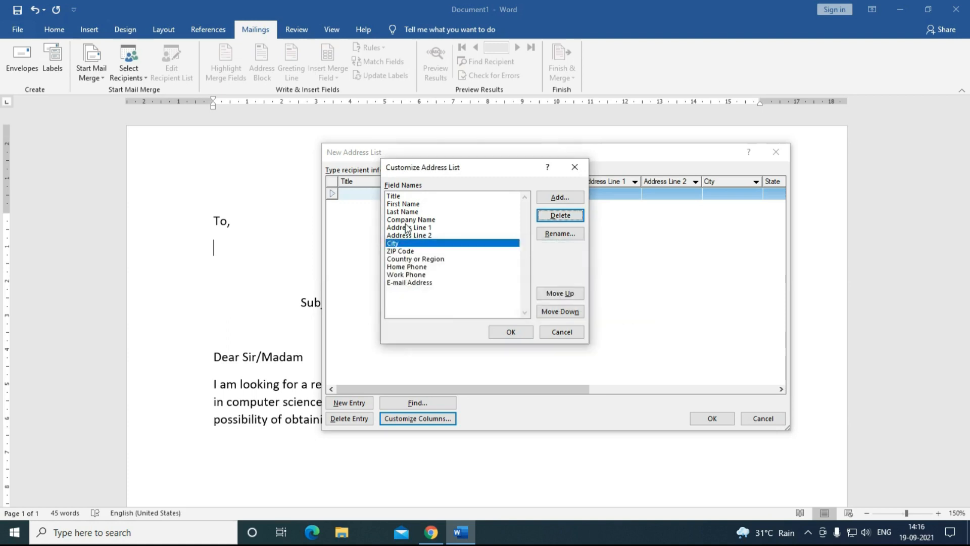
click(560, 215)
click(466, 302)
click(400, 243)
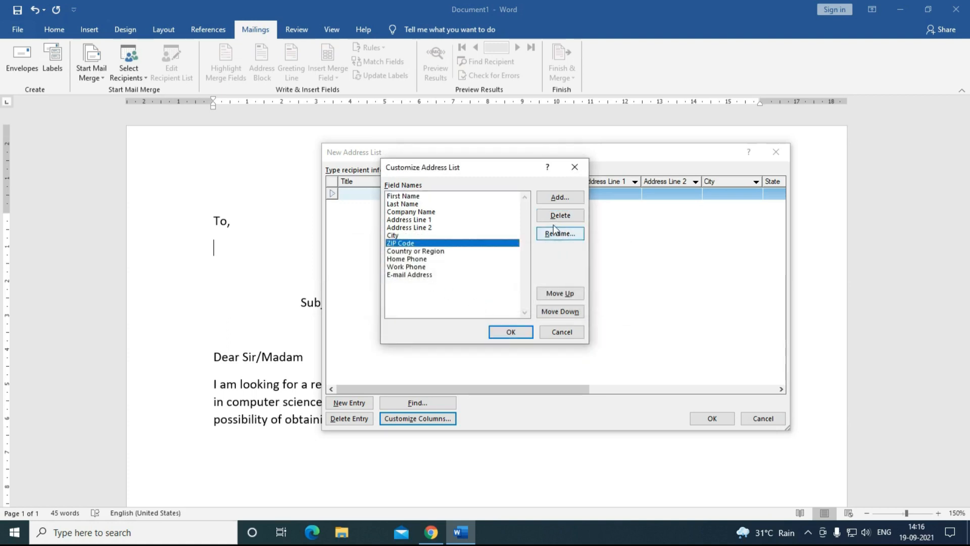
click(560, 215)
click(464, 301)
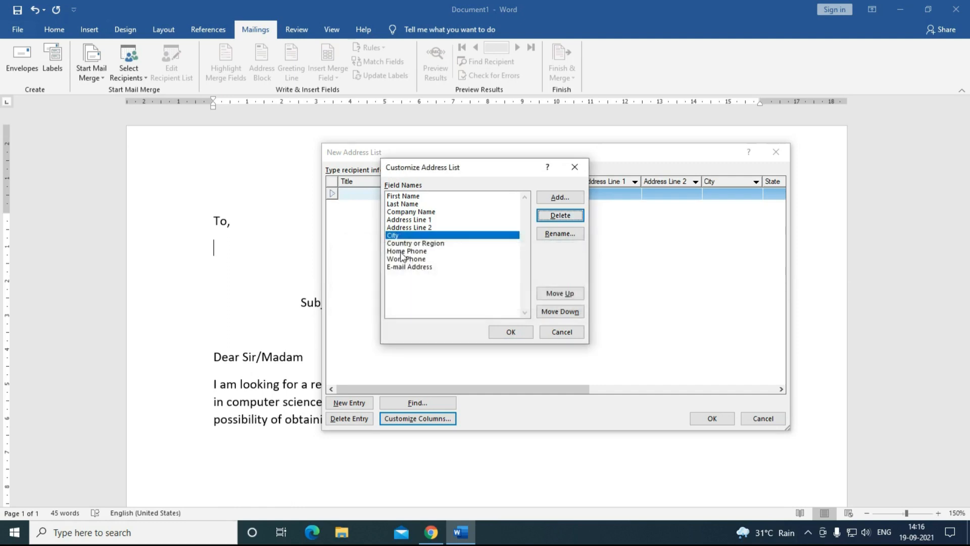
click(403, 243)
click(563, 218)
Step: Delete the Home Phone, Work Phone, E-mail Address, Address Line 2 and Company Name columns
click(405, 244)
click(559, 217)
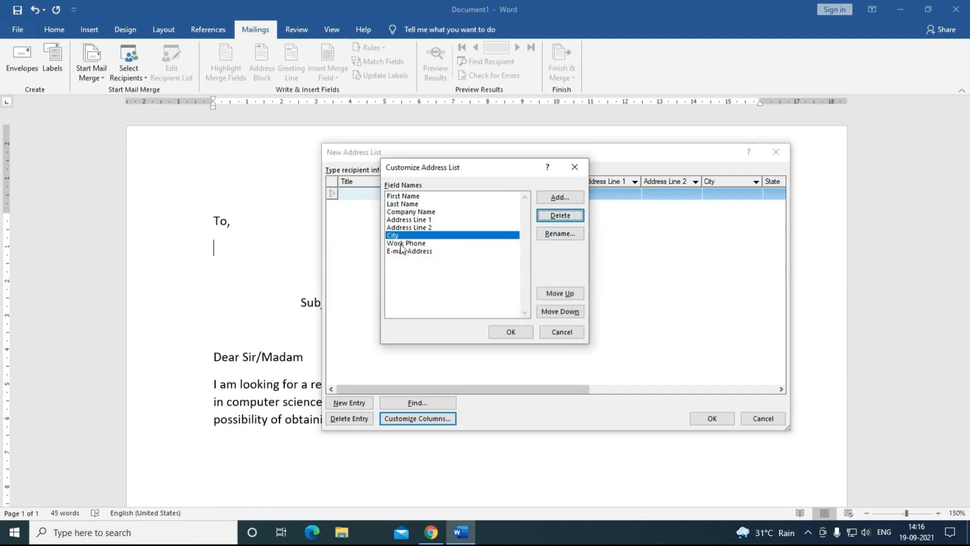
click(402, 243)
click(560, 215)
click(461, 302)
click(410, 243)
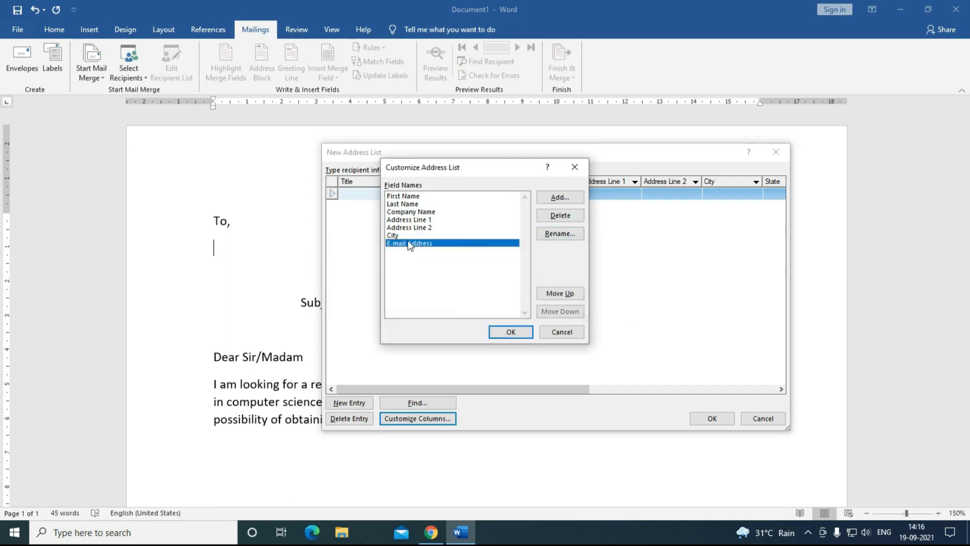
click(560, 217)
click(430, 229)
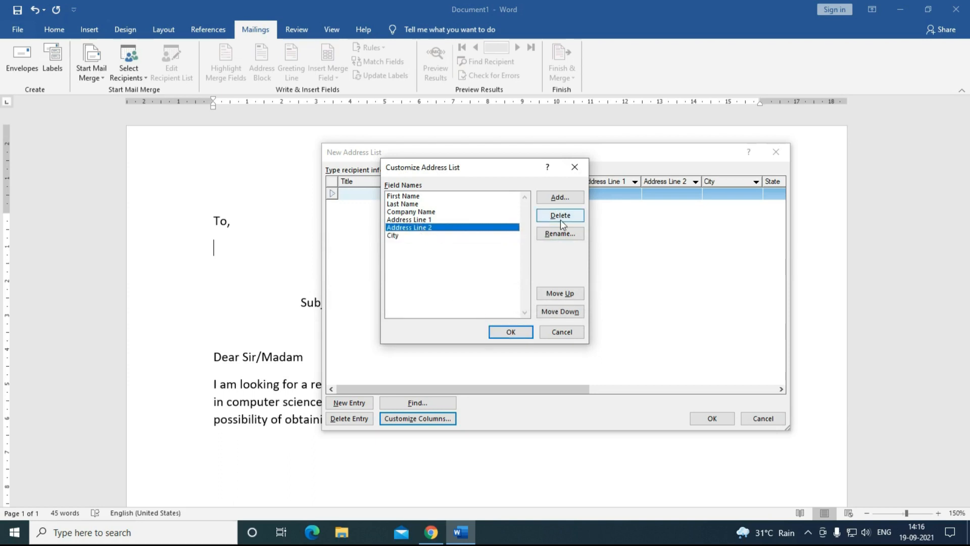
click(561, 215)
click(466, 301)
click(411, 212)
click(560, 215)
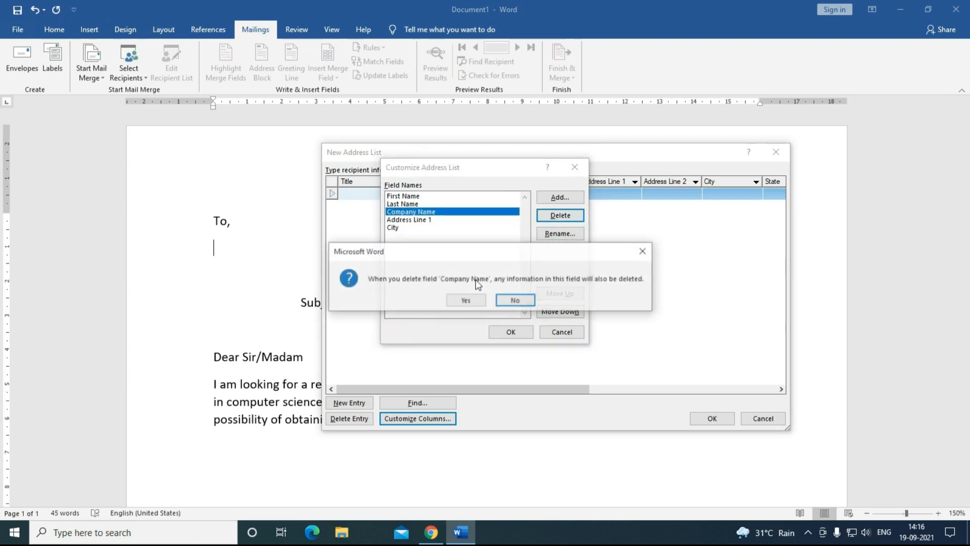
click(465, 300)
click(403, 204)
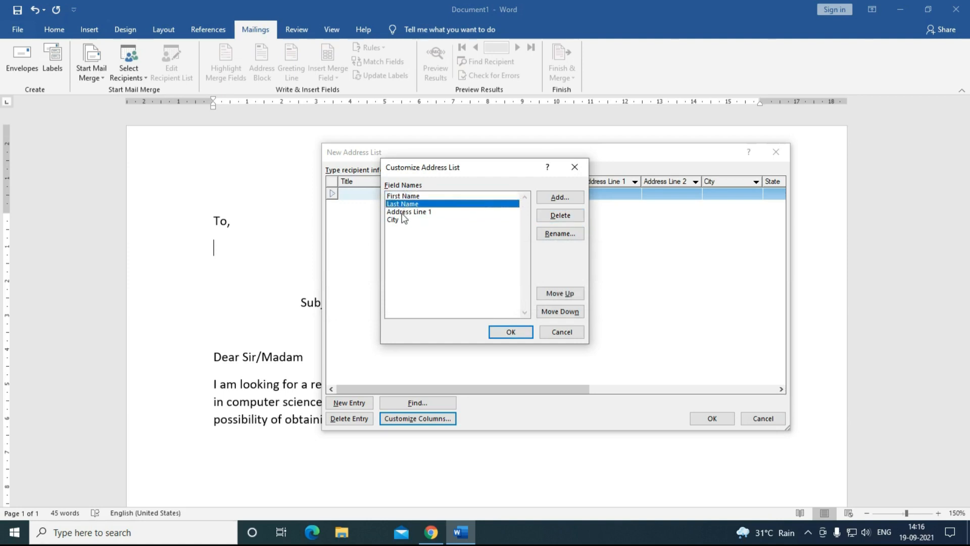
click(402, 212)
click(401, 220)
click(510, 332)
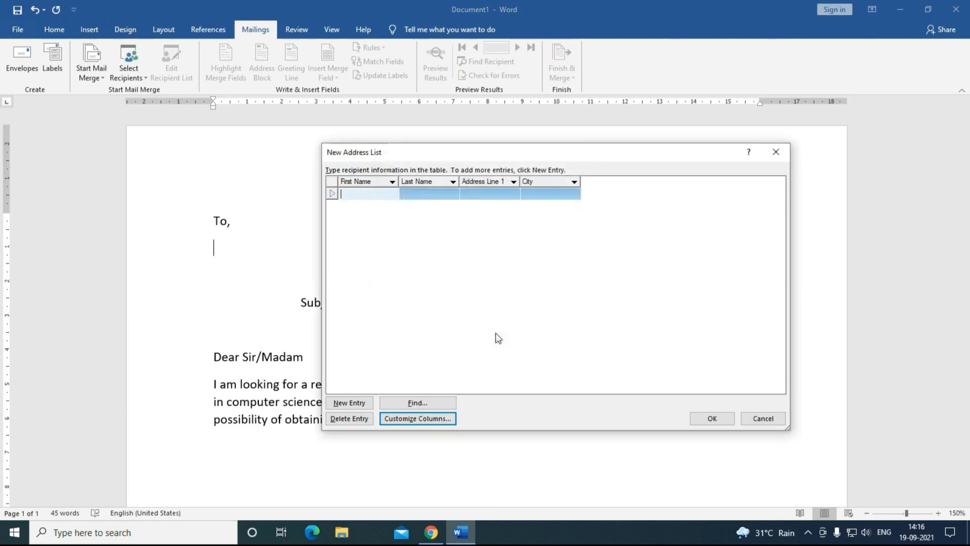
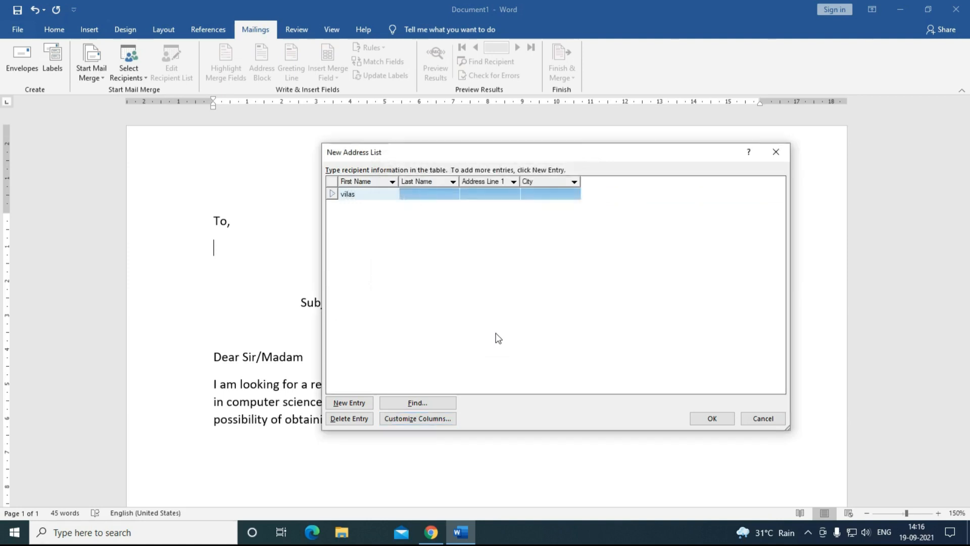
Step: Enter one recipient's first name, last name, address and city, and save the list as 'adres'
key(Tab)
key(Tab)
text(sai apt)
key(Tab)
text(kalyan)
key(Tab)
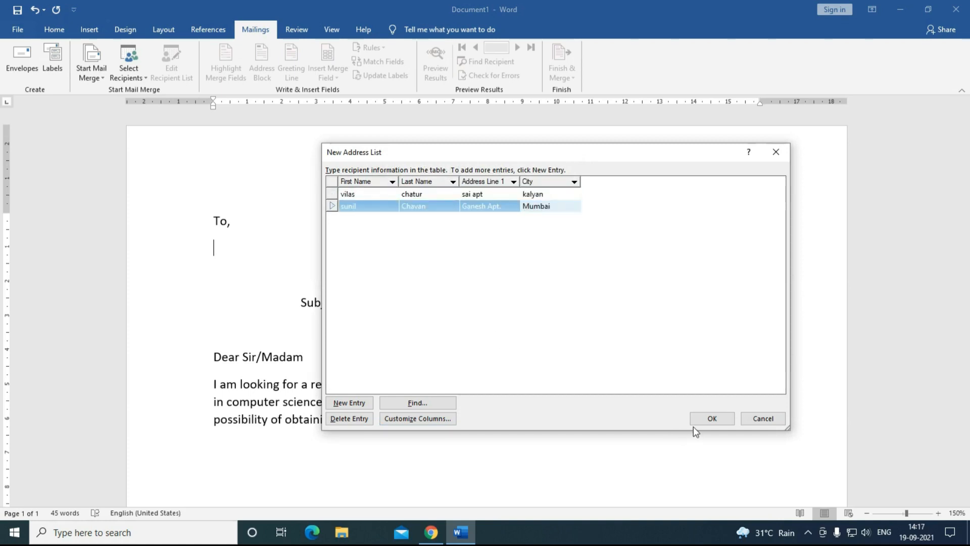
click(705, 417)
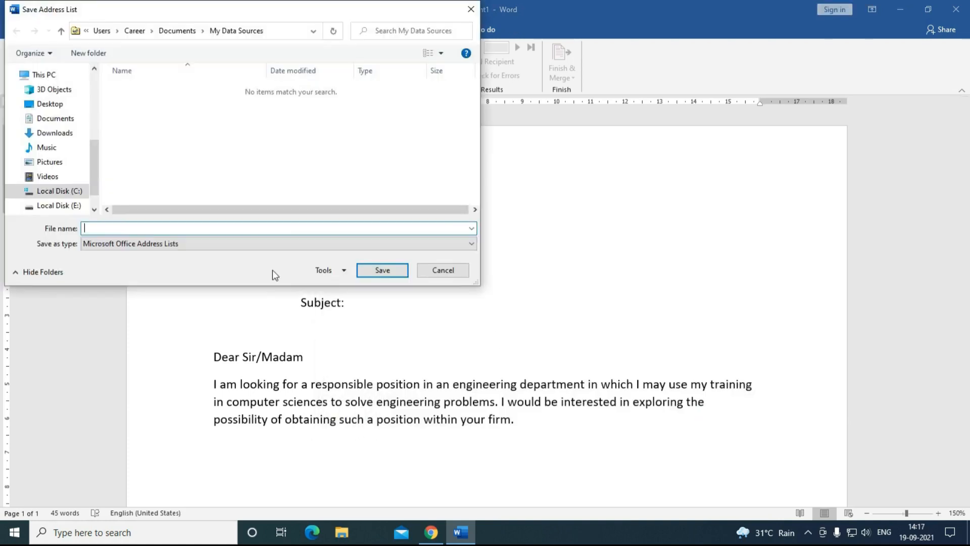
text(adres)
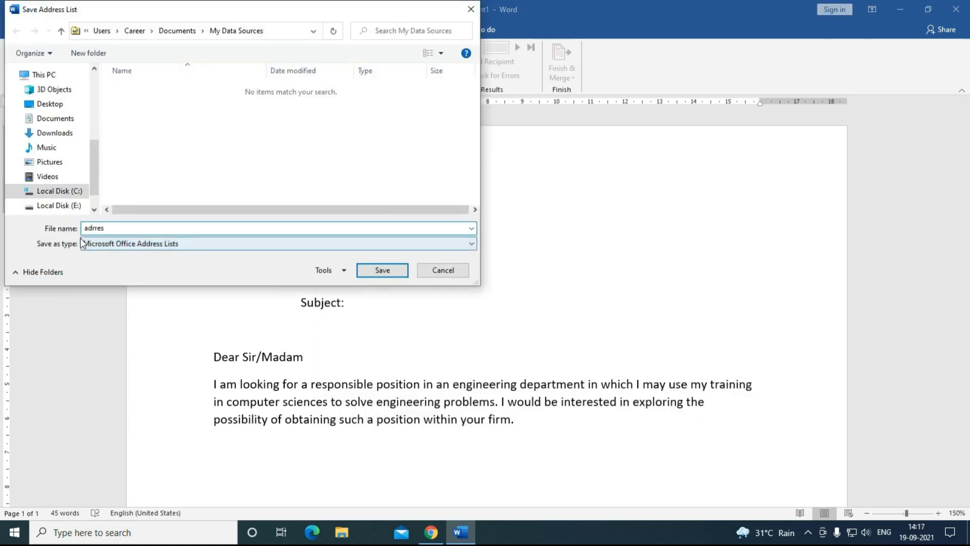
key(Return)
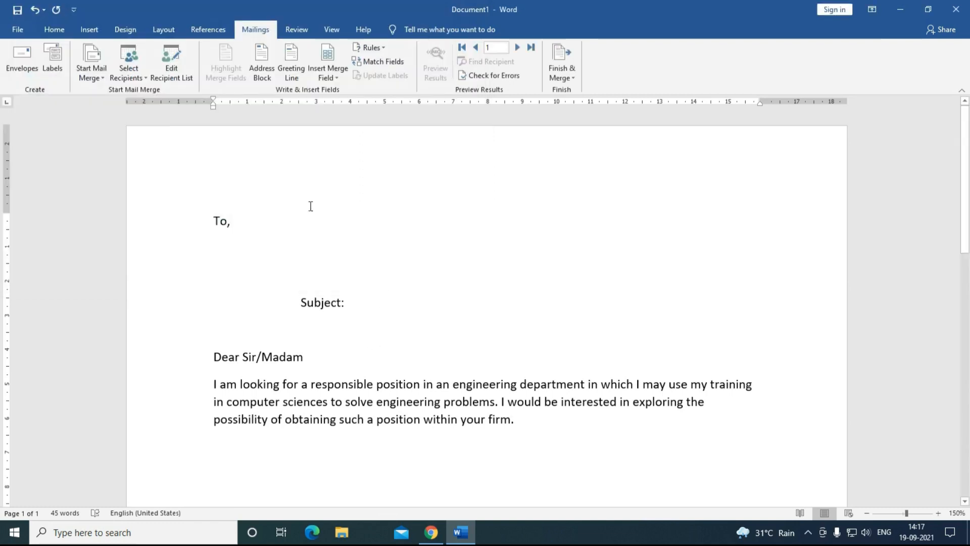
Step: Insert the First_Name, Last_Name, Address_Line_1 and City merge fields under 'To,' on separate lines
click(330, 80)
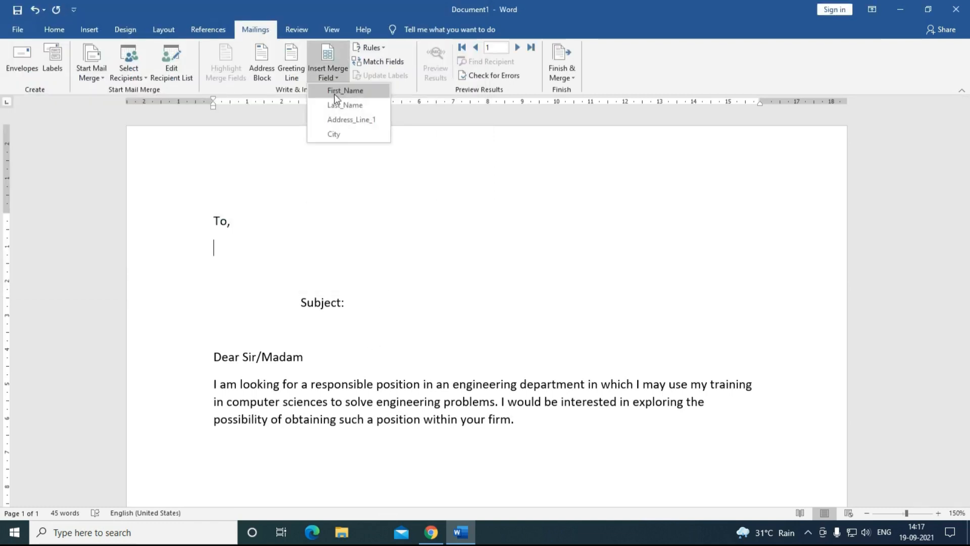
click(336, 91)
click(329, 79)
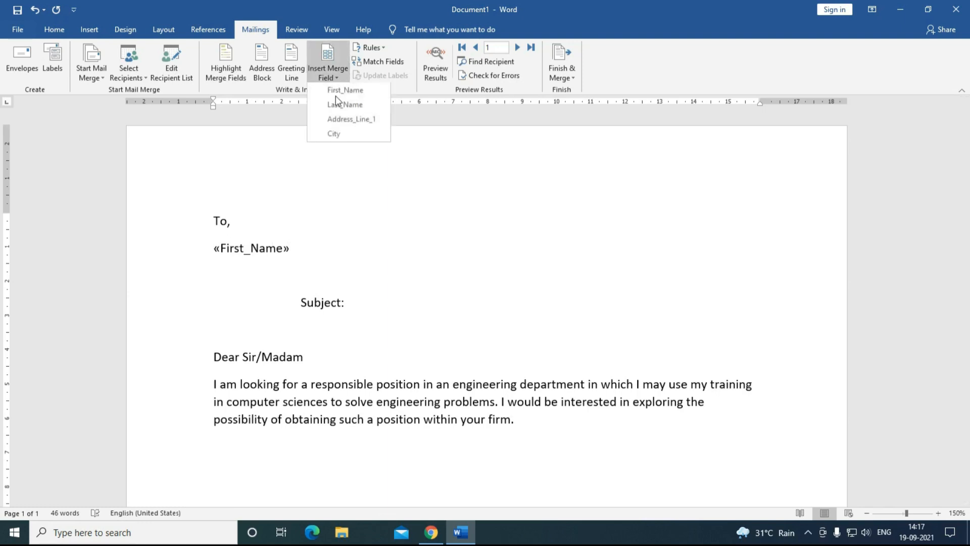
click(337, 105)
text(,)
key(Return)
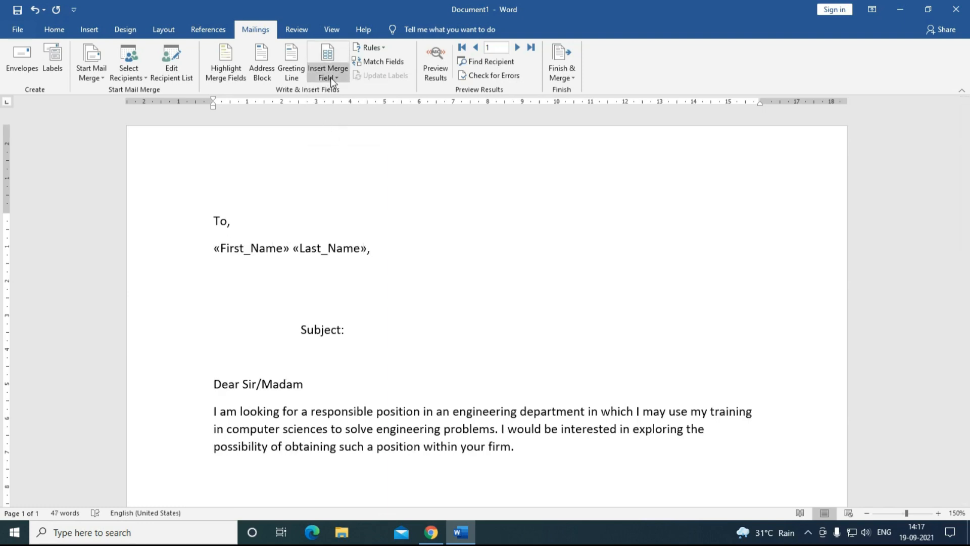
click(330, 77)
click(337, 119)
text(,)
key(Return)
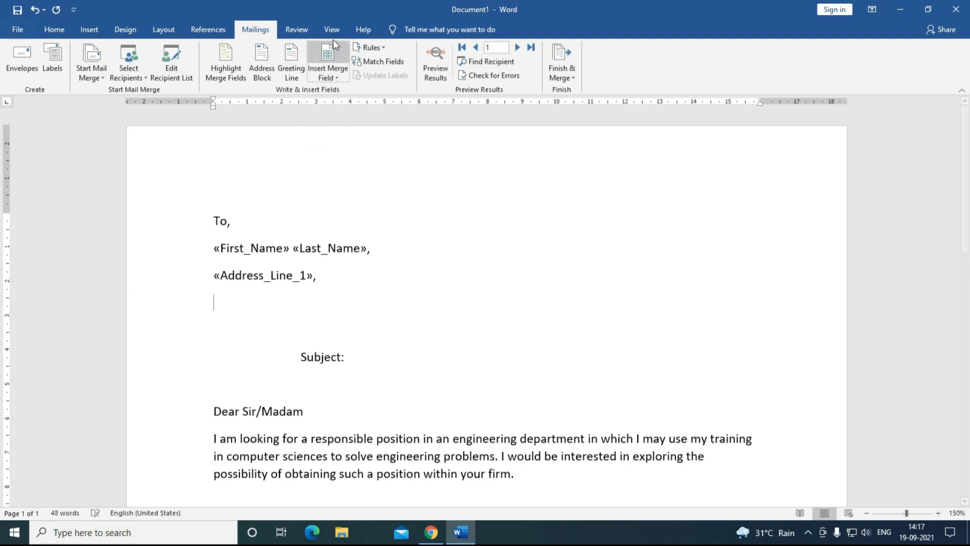
click(328, 52)
click(432, 263)
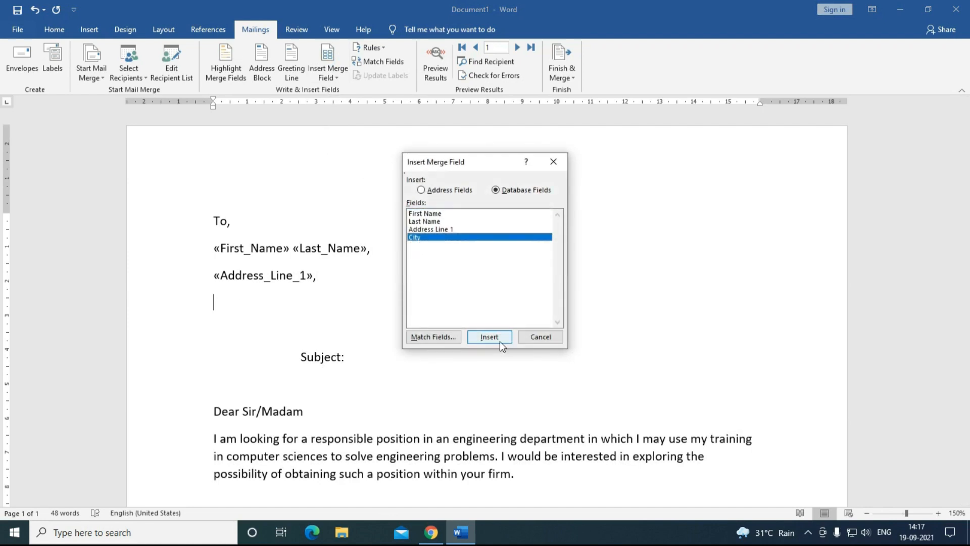
click(490, 337)
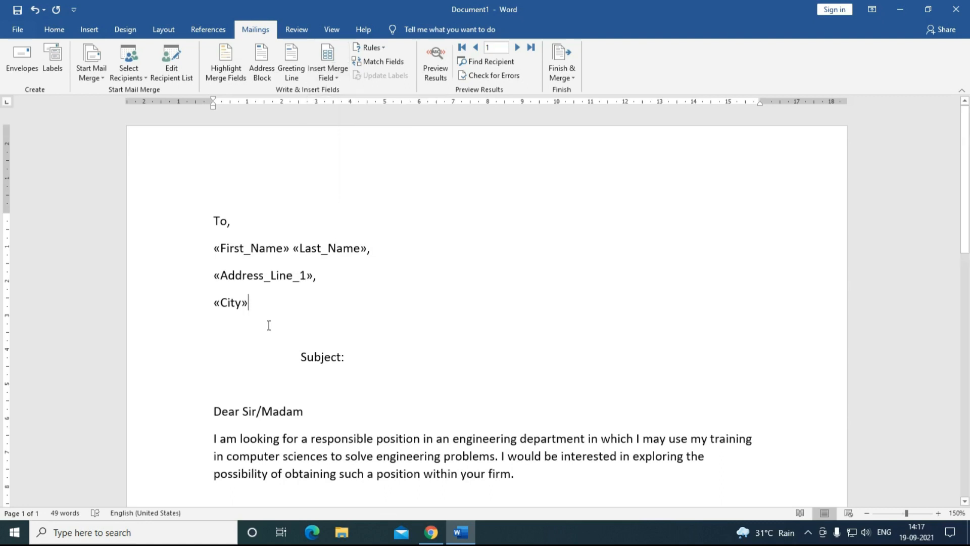
Step: Preview the merged recipient records, then delete the address lines under 'To,'
click(434, 80)
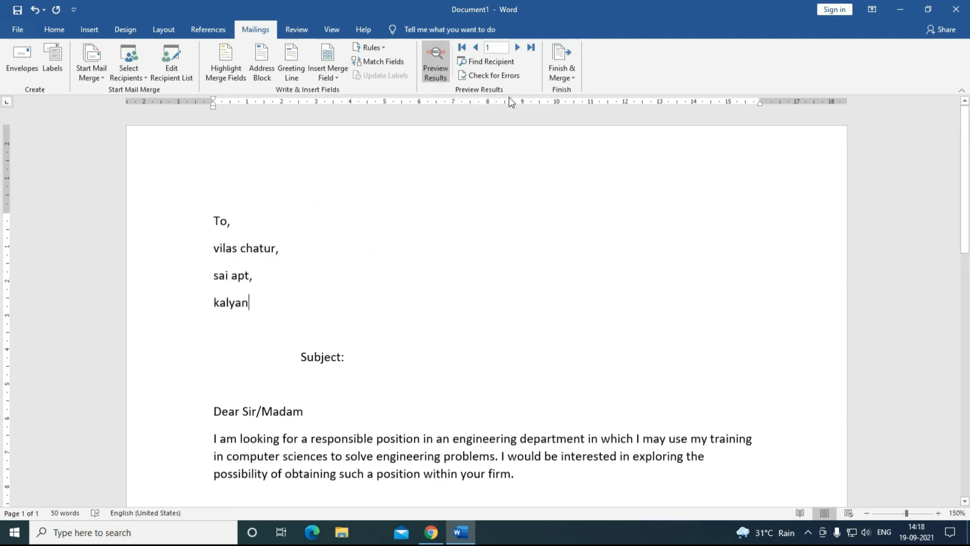
click(517, 47)
click(478, 50)
drag(256, 335, 223, 269)
key(Delete)
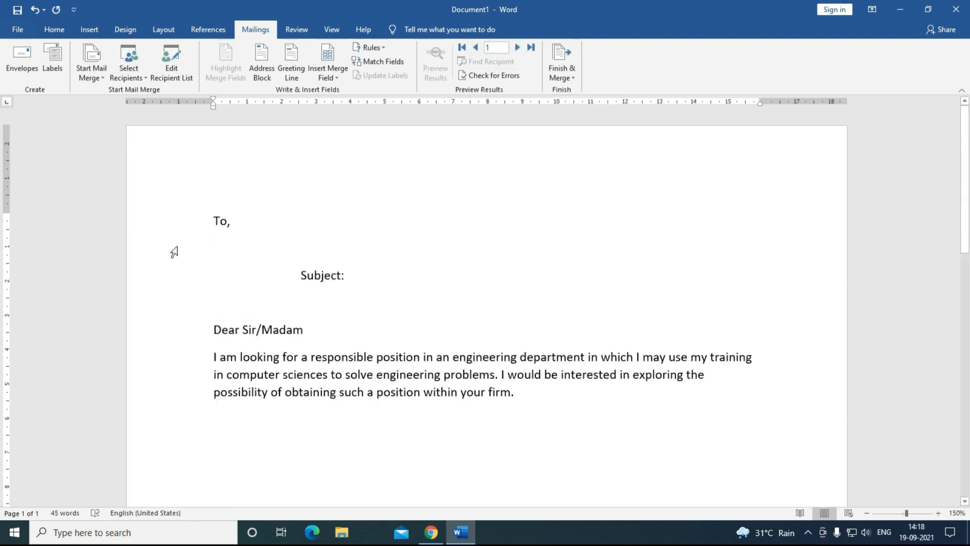
Step: Use the Sheet1$ table of the Desktop 'data' workbook as the letter's recipient list
click(129, 69)
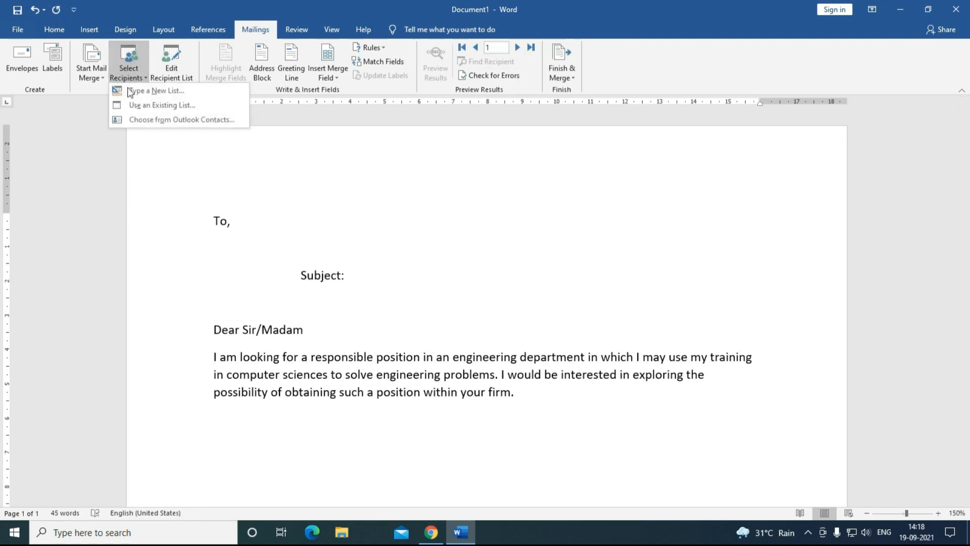
click(132, 104)
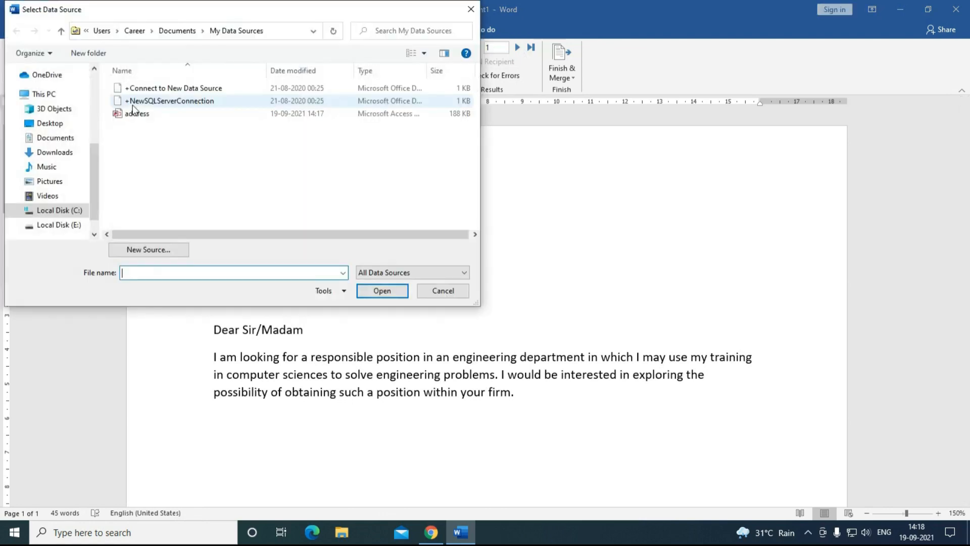
click(67, 225)
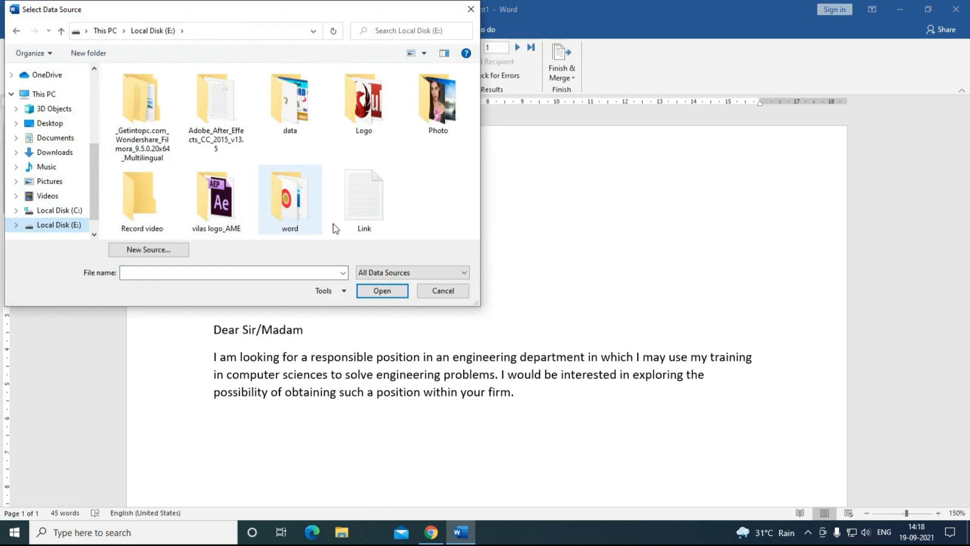
click(55, 126)
click(123, 91)
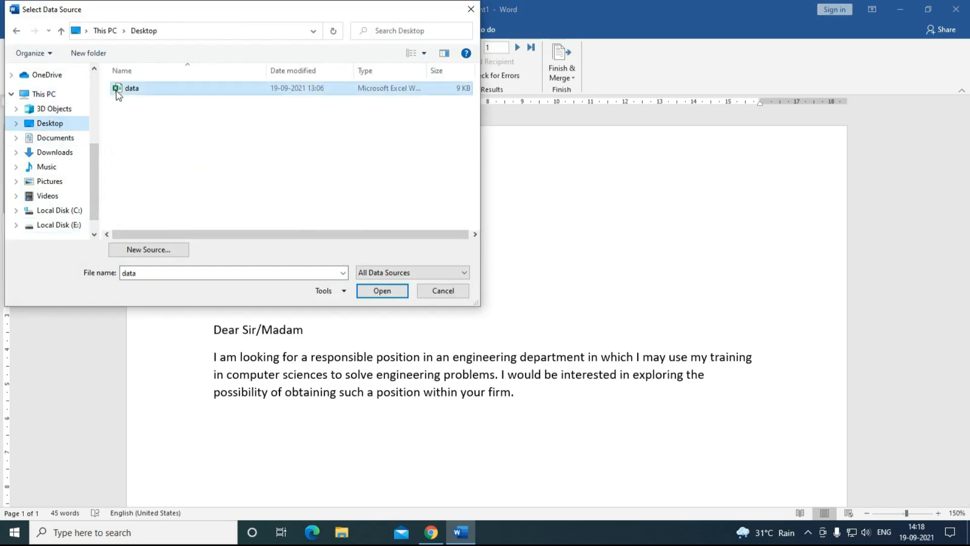
click(392, 290)
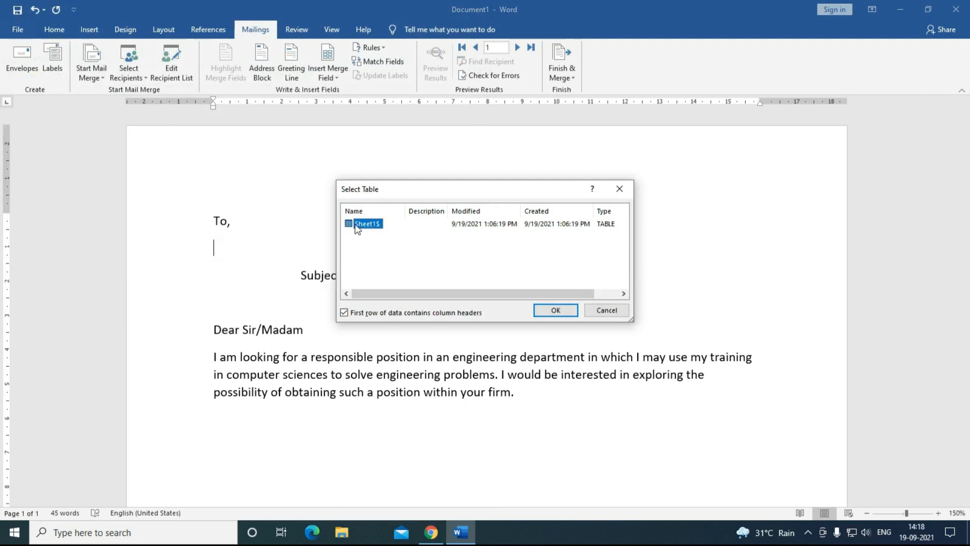
click(556, 310)
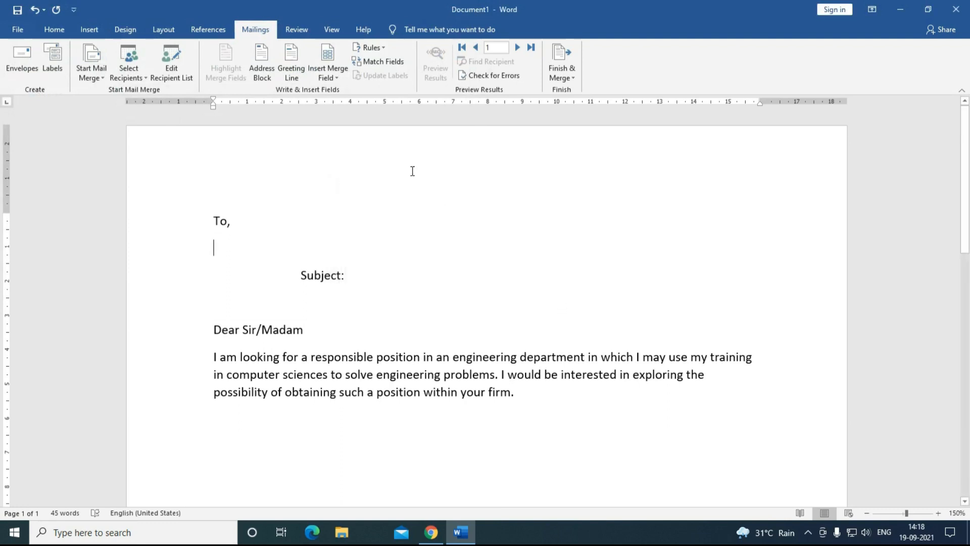
Step: Insert the Name and Last_Name merge fields under To, each followed by a comma and new line
click(323, 74)
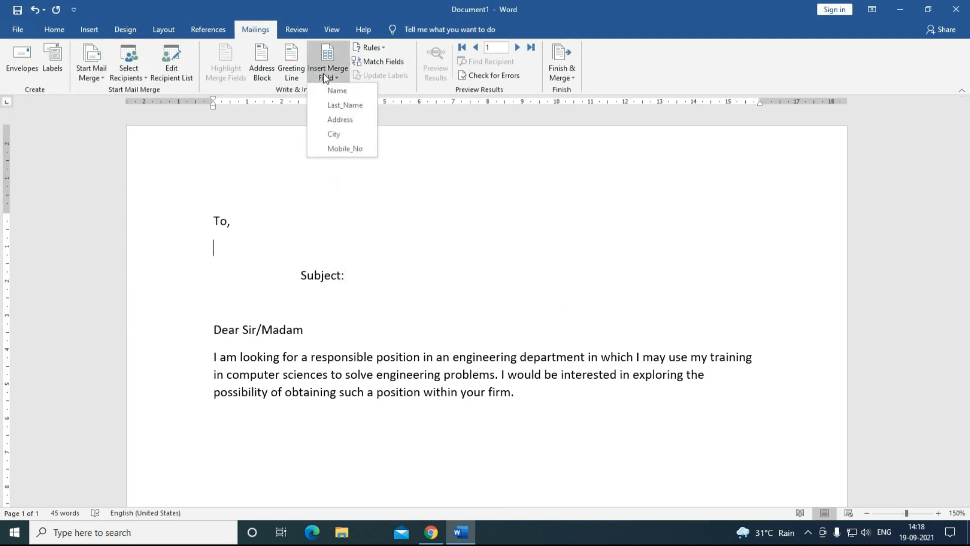
click(341, 93)
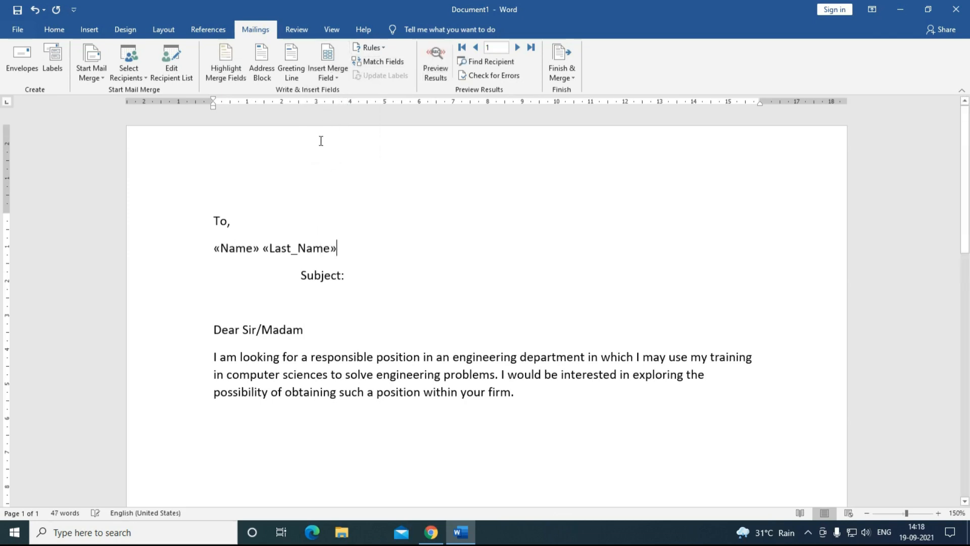
text(,)
key(Return)
click(323, 75)
click(333, 119)
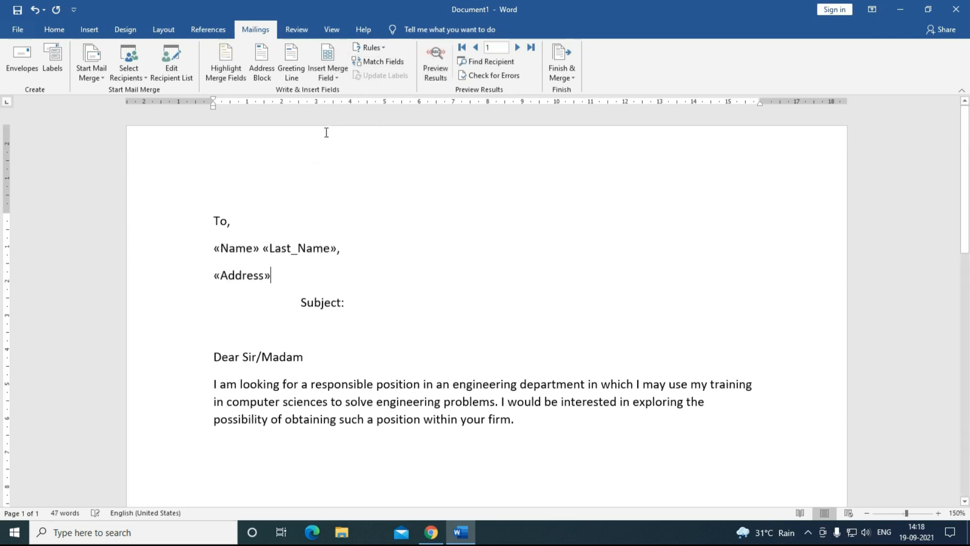
text(,)
key(Return)
Step: Add the Address, City and Mobile_No merge fields on the following lines
click(326, 74)
click(330, 133)
text(,)
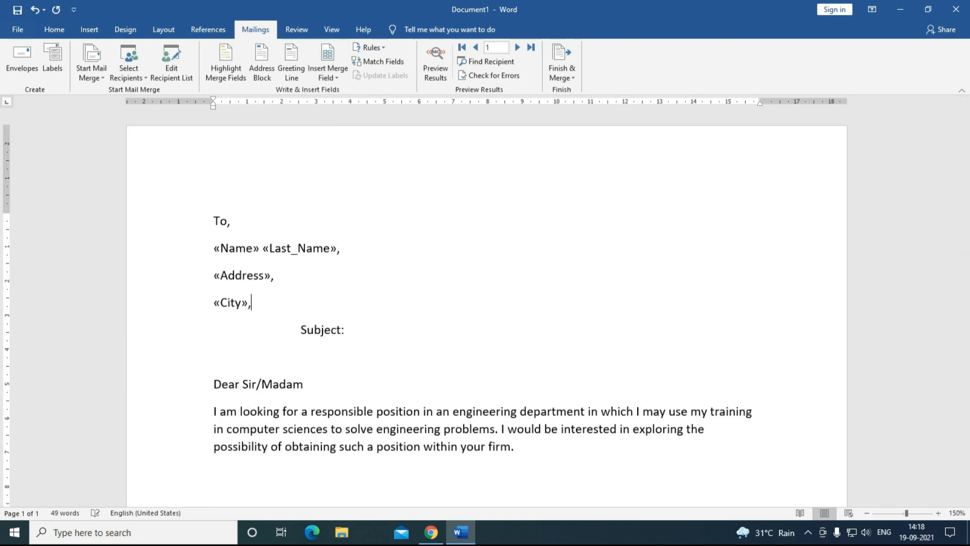
key(Return)
click(328, 74)
click(334, 148)
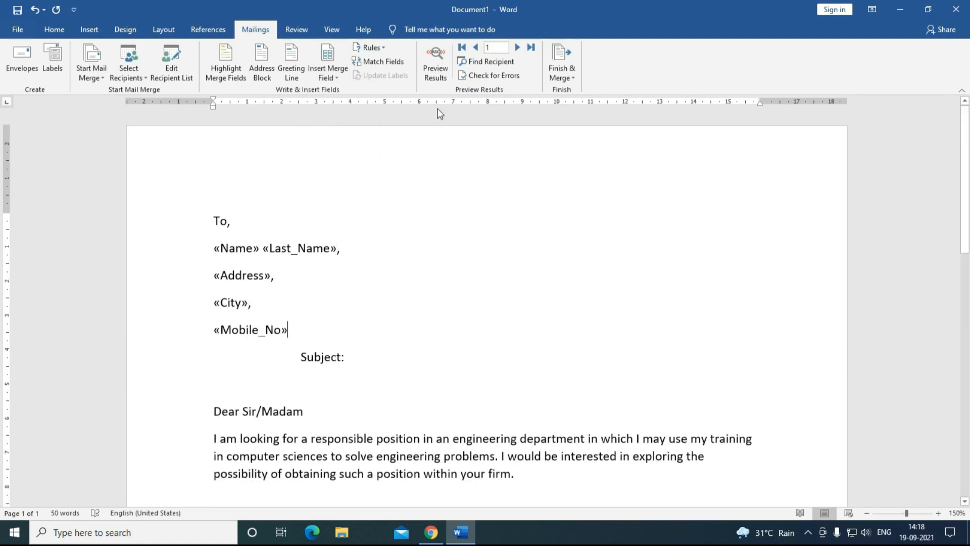
Step: Preview the letter with recipient data, stepping forward to record 5 and back to record 1
click(436, 73)
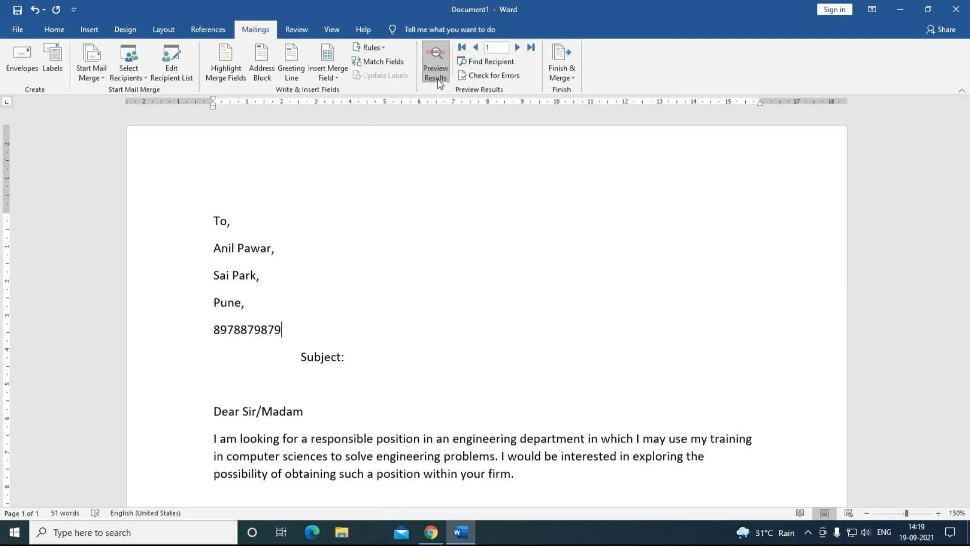
click(518, 48)
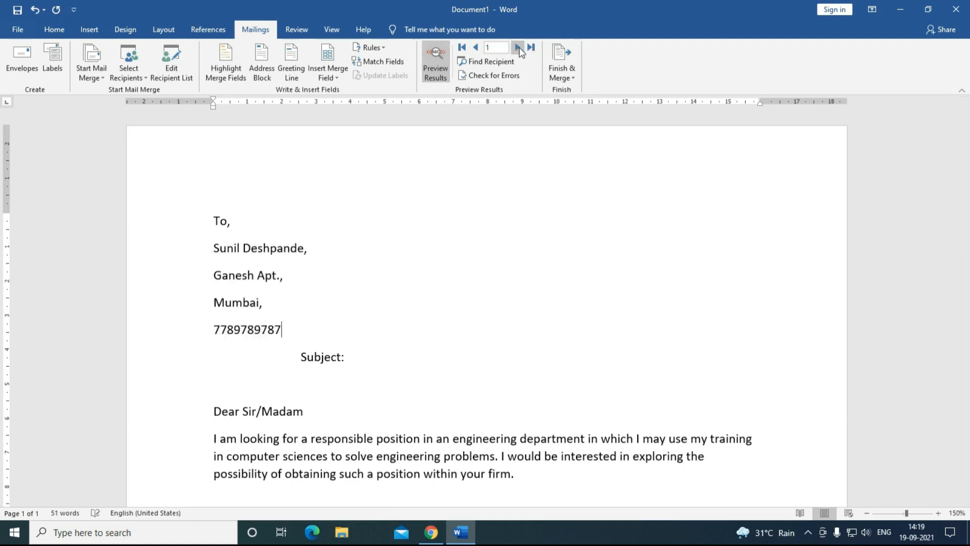
click(518, 48)
click(518, 48)
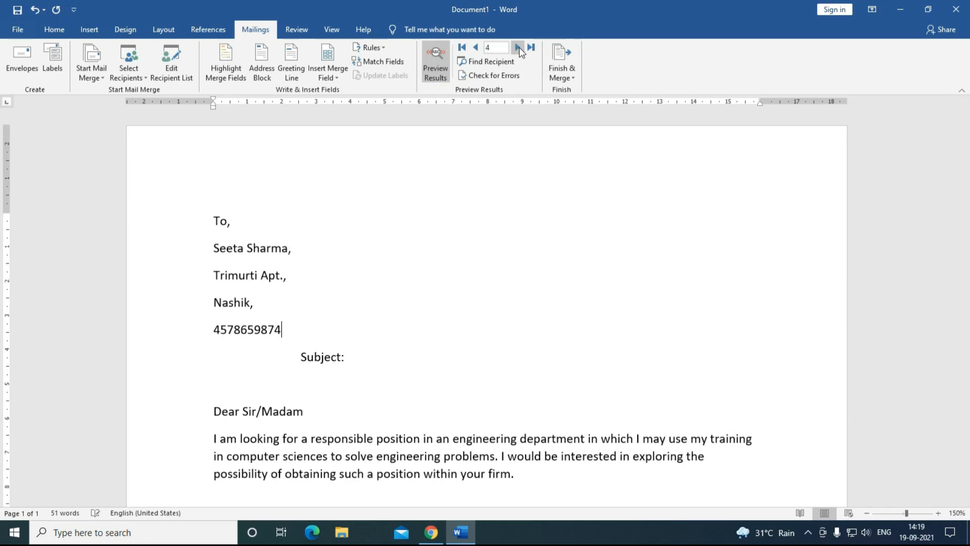
click(518, 48)
click(476, 48)
click(476, 48)
click(476, 48)
click(476, 48)
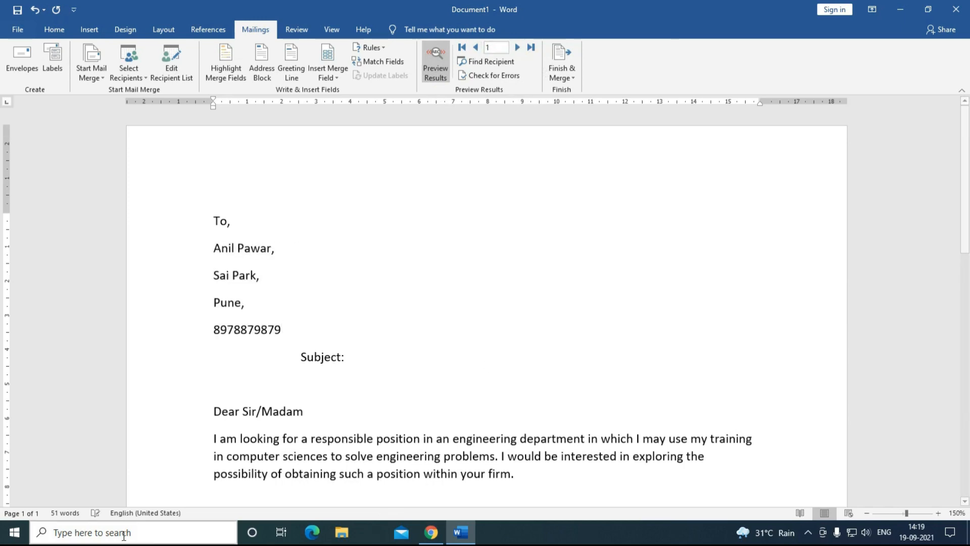
click(129, 76)
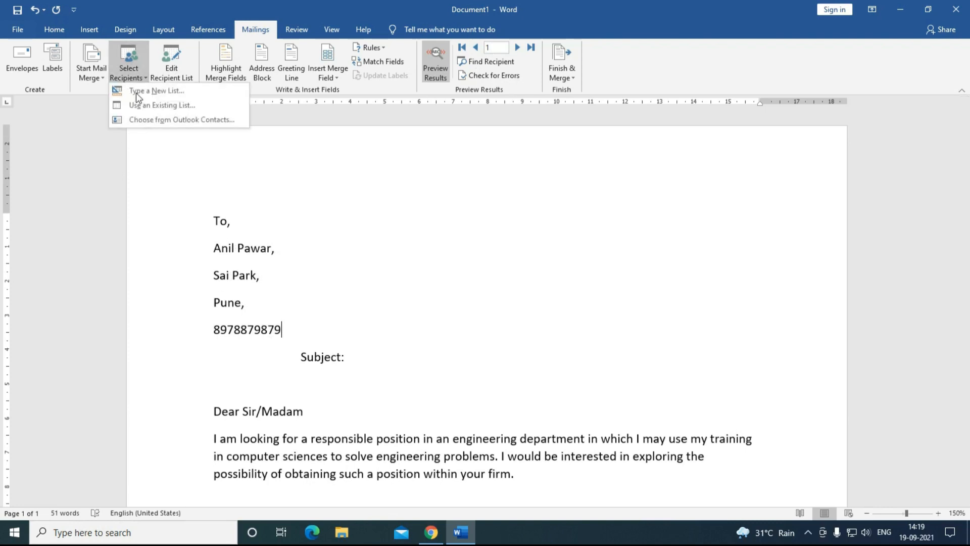
click(328, 273)
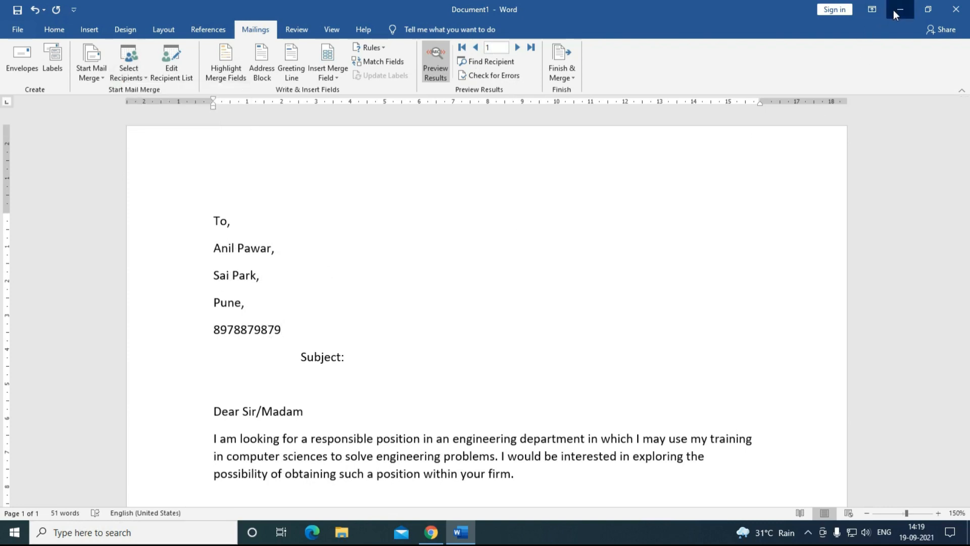
click(900, 9)
click(955, 10)
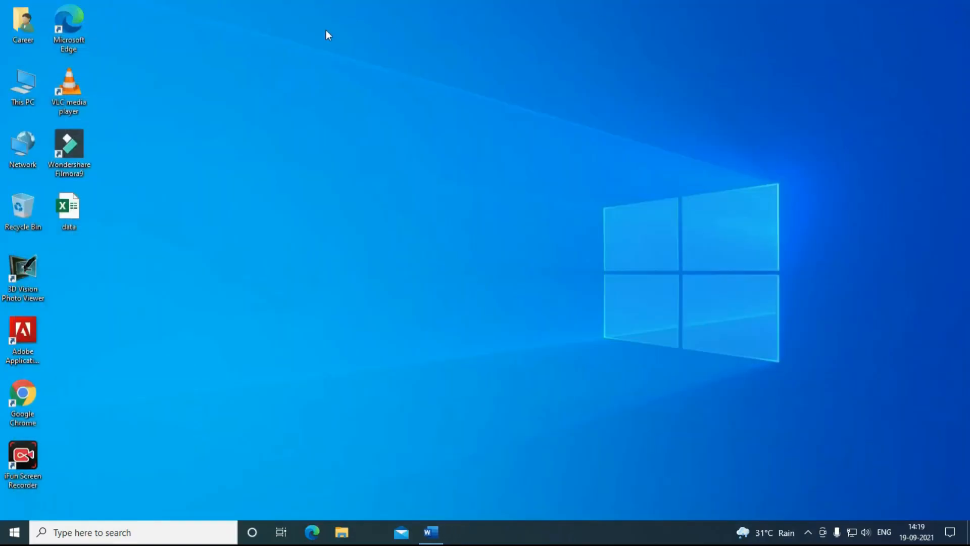
double_click(69, 207)
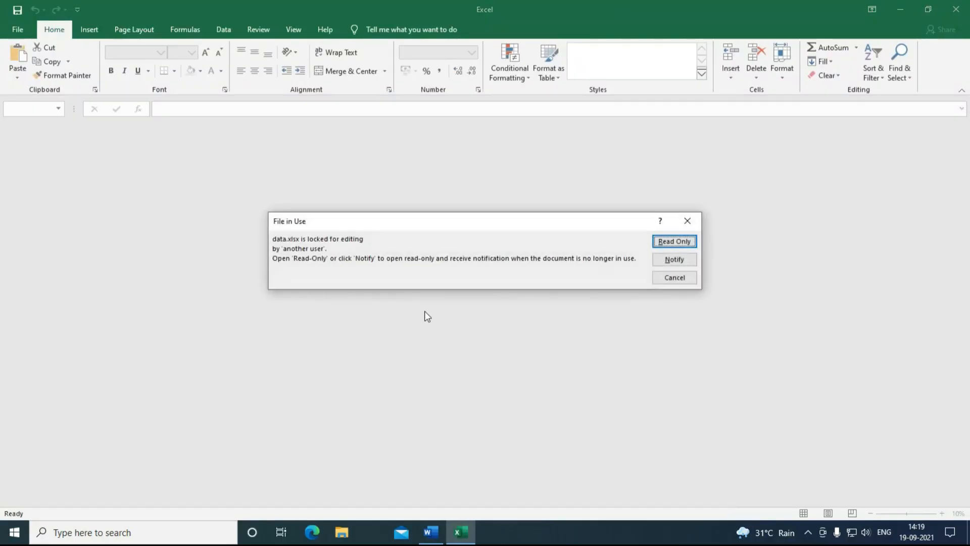
click(666, 259)
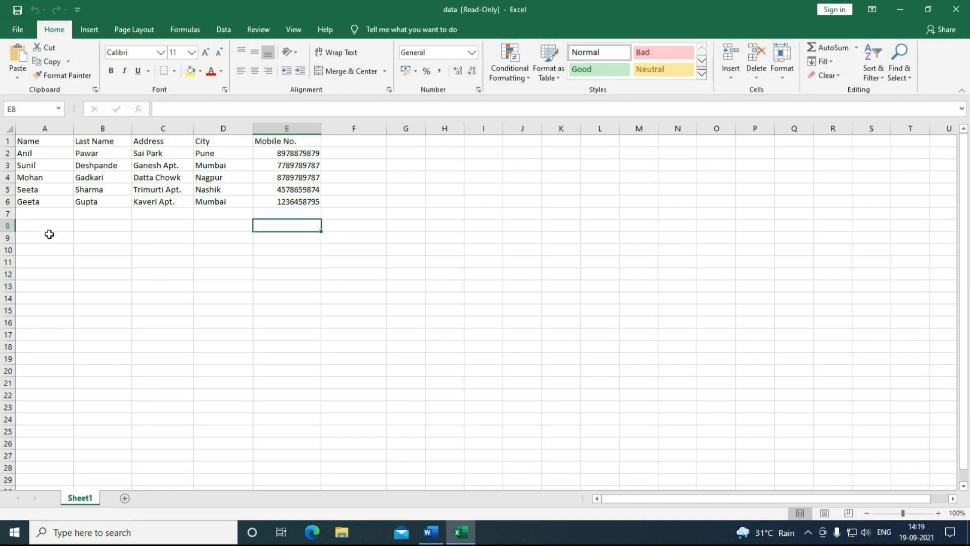
click(957, 12)
Step: Return to the letter and check the recipient choices without changing them
click(430, 532)
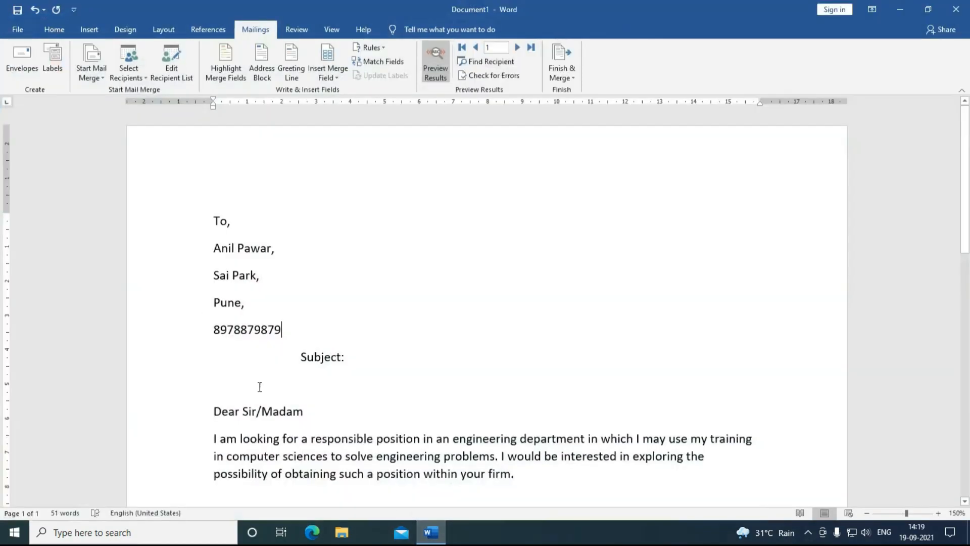
click(133, 76)
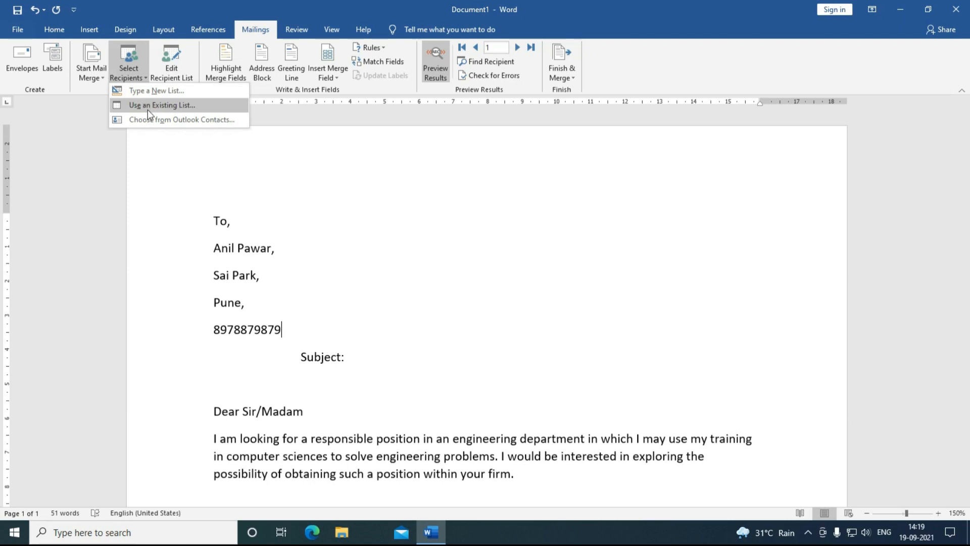
click(421, 336)
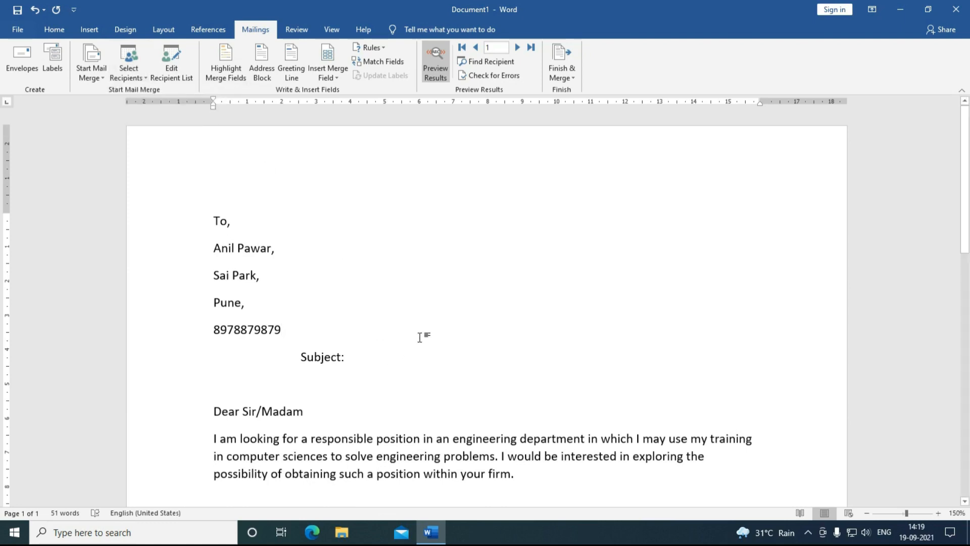
Step: Set the merge print range to records 2 through 3, then cancel printing
click(568, 78)
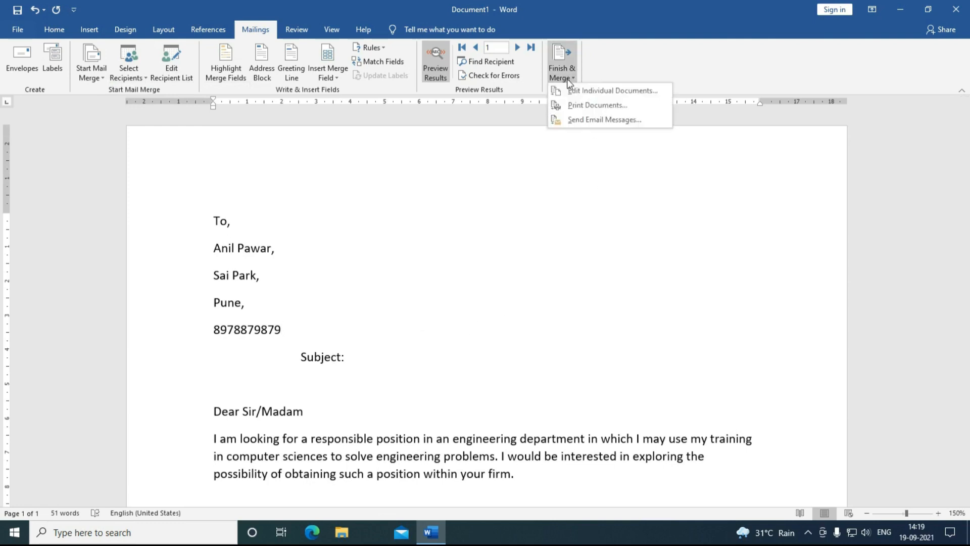
click(566, 106)
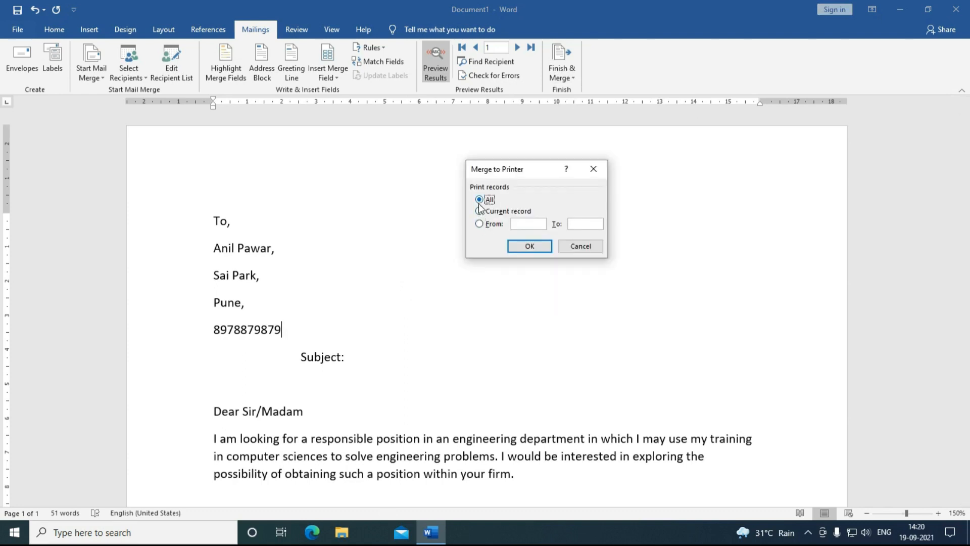
click(479, 211)
click(480, 224)
text(2)
click(576, 226)
text(3)
click(574, 224)
double_click(574, 224)
click(571, 248)
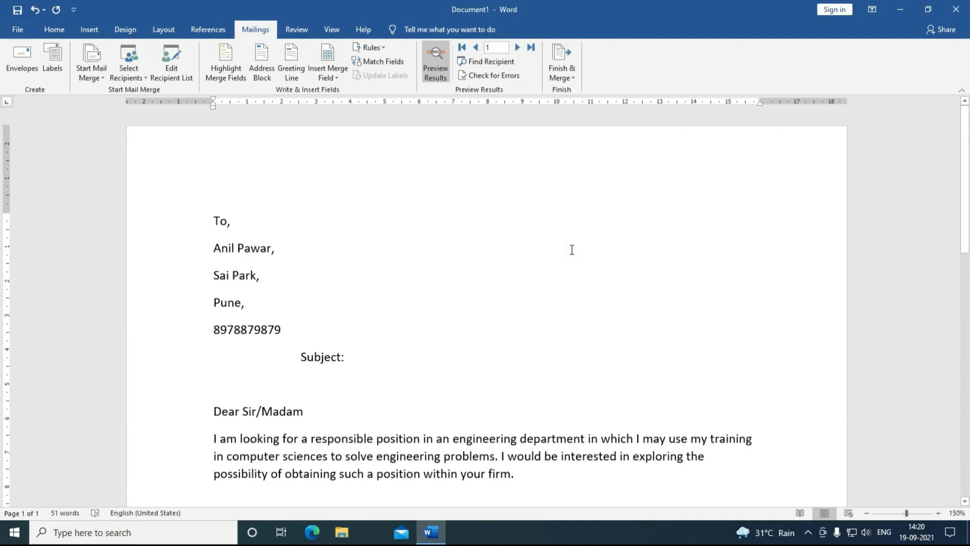
Step: Select all of the document's text
scroll(572, 250, down, 3)
scroll(570, 254, up, 3)
scroll(530, 397, down, 1)
key(ctrl+a)
Step: Delete the text and add a Size 10 envelope page to the document's start
key(Delete)
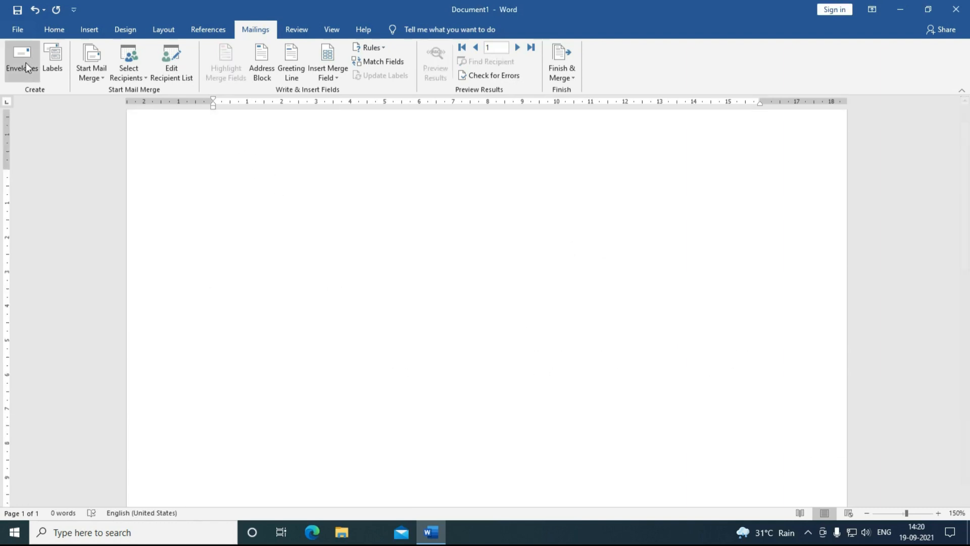
click(25, 62)
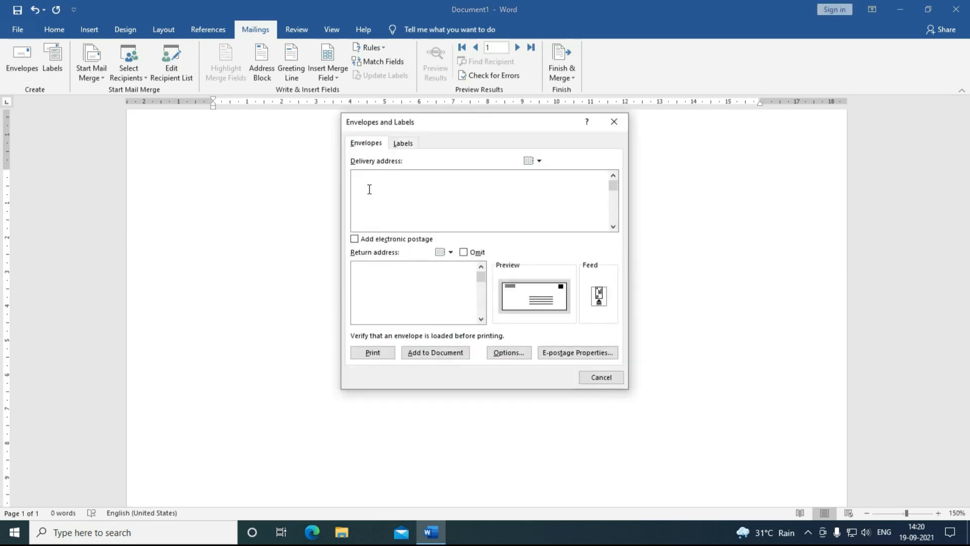
click(506, 353)
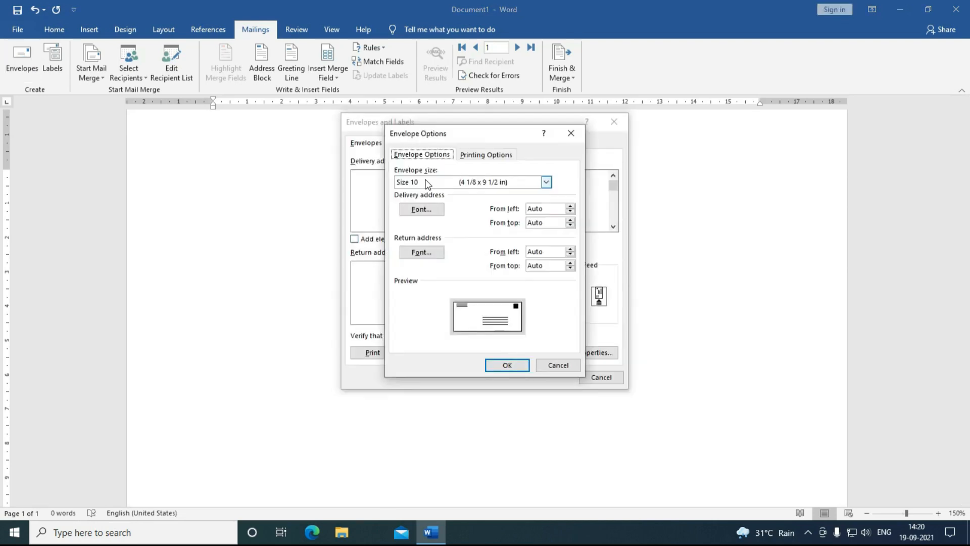
click(426, 183)
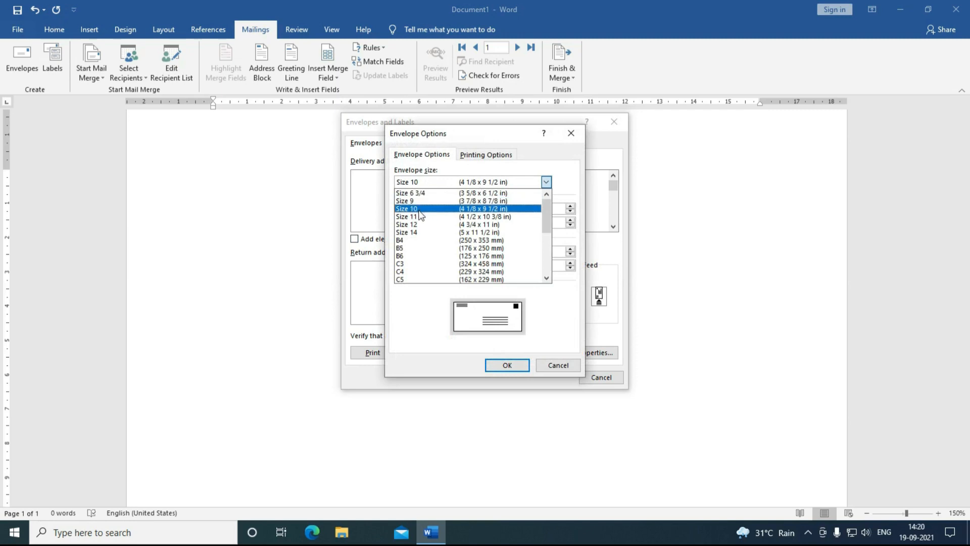
click(419, 211)
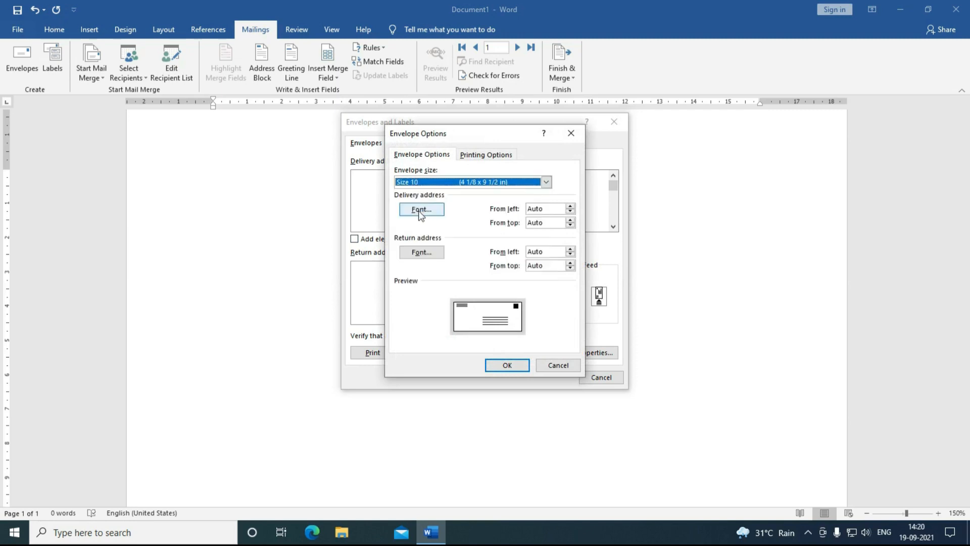
click(508, 364)
click(462, 351)
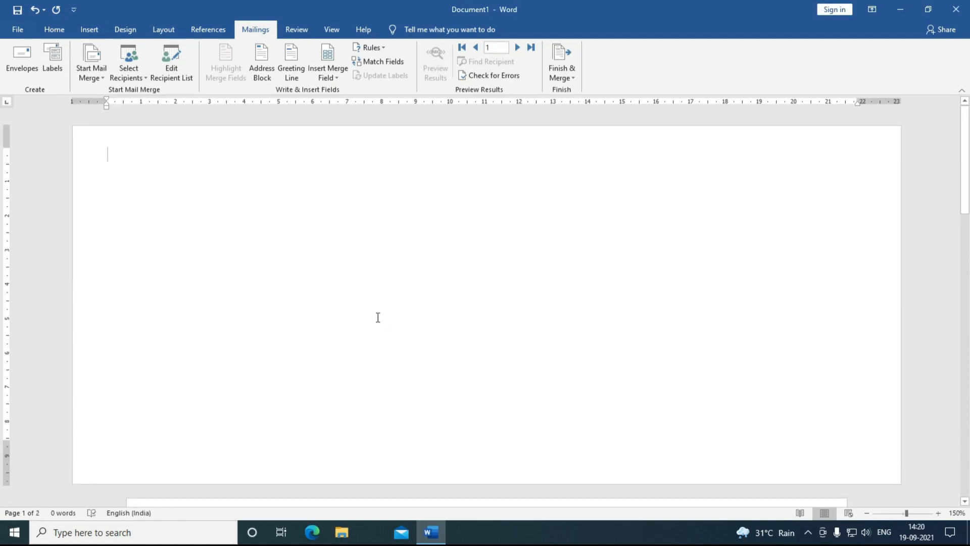
Step: Insert the Last_Name merge field at the envelope's tabbed delivery address position
key(Tab)
key(Tab)
key(Tab)
key(Tab)
key(Tab)
key(Tab)
key(Tab)
key(Tab)
key(Tab)
key(Tab)
key(Tab)
click(335, 75)
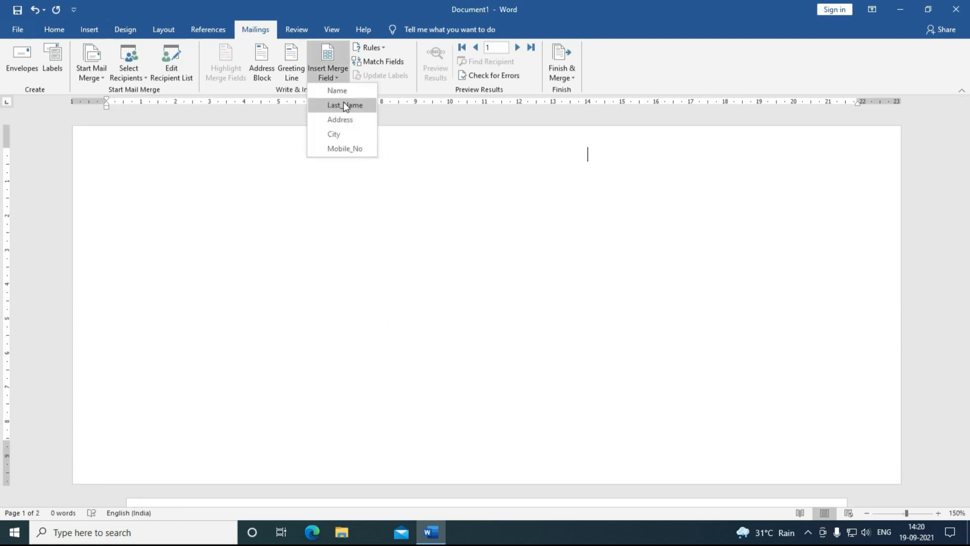
click(345, 104)
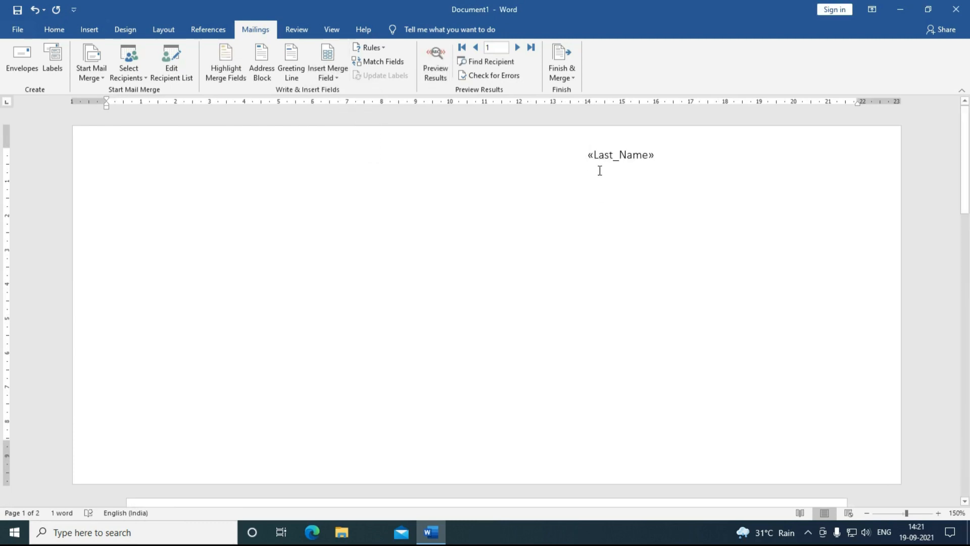
click(588, 158)
key(Left)
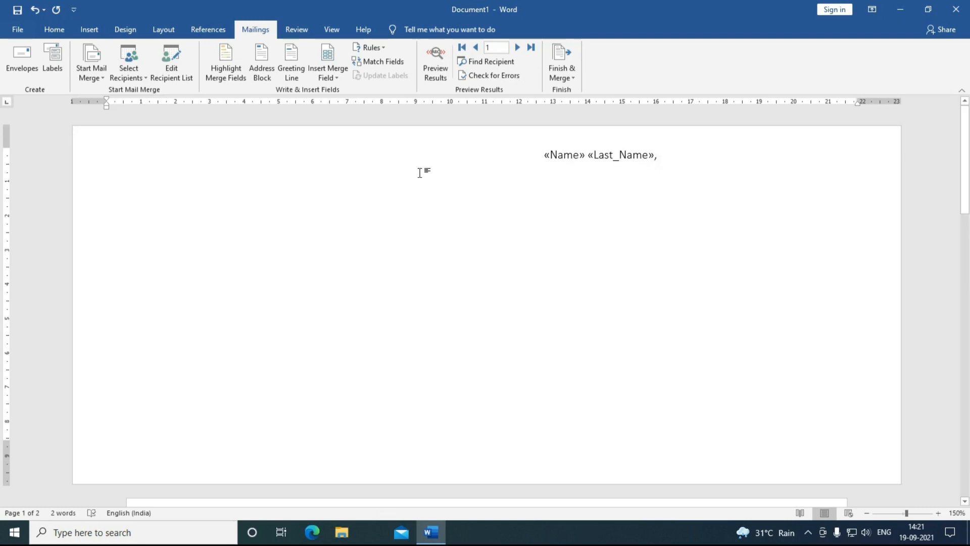
key(Tab)
key(Tab)
key(Tab)
key(Tab)
key(Tab)
key(Tab)
key(Tab)
key(Tab)
key(Tab)
key(Tab)
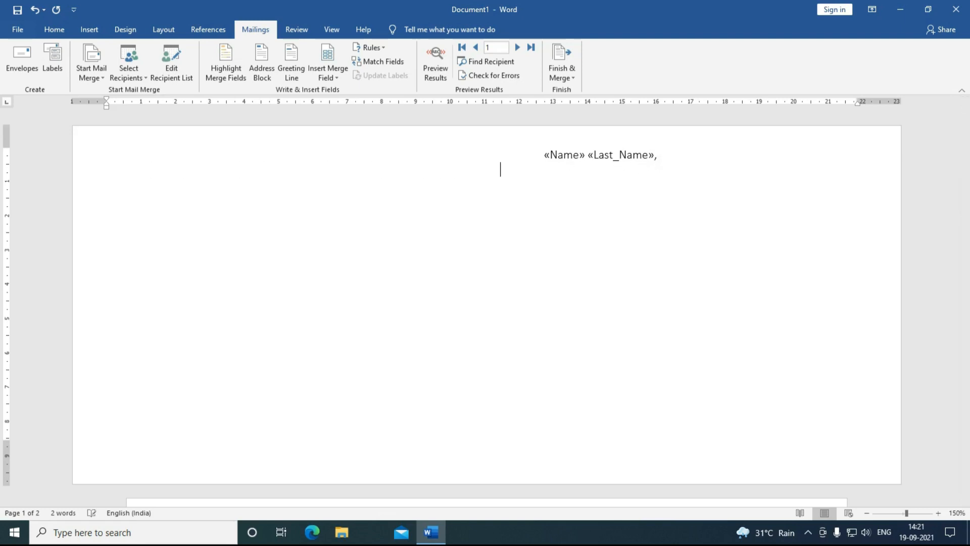
Step: Add indented Address, City and Mobile_No fields on separate lines, commas after Address and City
click(328, 75)
click(347, 119)
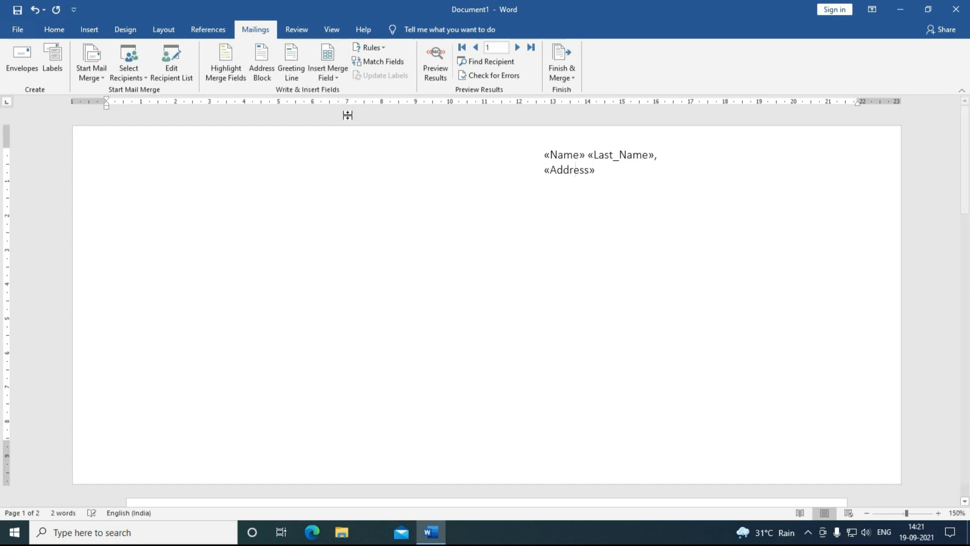
text(,)
key(Return)
key(Tab)
key(Tab)
key(Tab)
key(Tab)
key(Tab)
key(Tab)
key(Tab)
key(Tab)
key(Tab)
key(Tab)
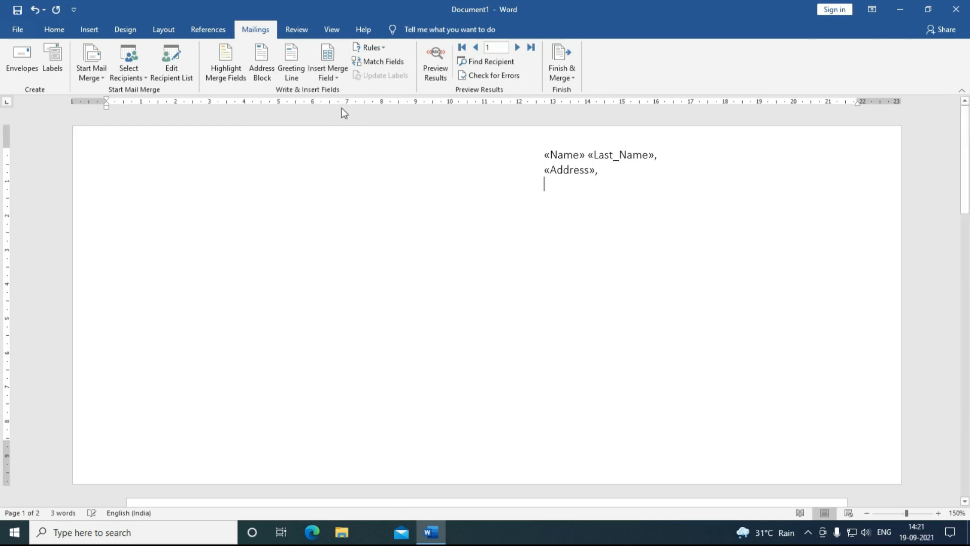
click(319, 77)
click(334, 134)
text(,)
key(Return)
key(Tab)
key(Tab)
key(Tab)
key(Tab)
key(Tab)
key(Tab)
key(Tab)
key(Tab)
key(Tab)
key(Tab)
click(335, 75)
click(346, 147)
Step: Preview the envelope with recipient data and advance to the fifth record
click(424, 69)
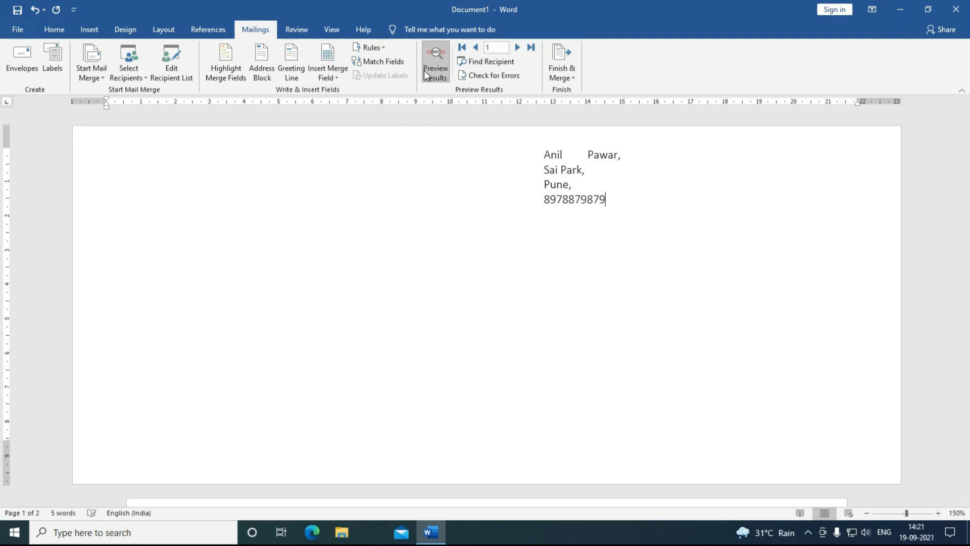
click(518, 48)
click(518, 48)
click(517, 48)
click(517, 48)
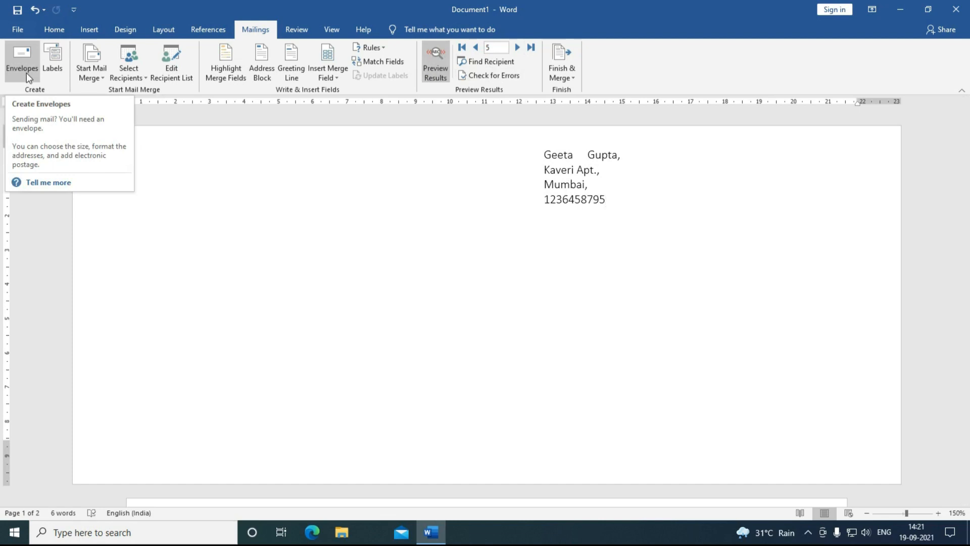
Step: Check the Start Mail Merge and Select Recipients lists and dismiss both without changes
click(87, 70)
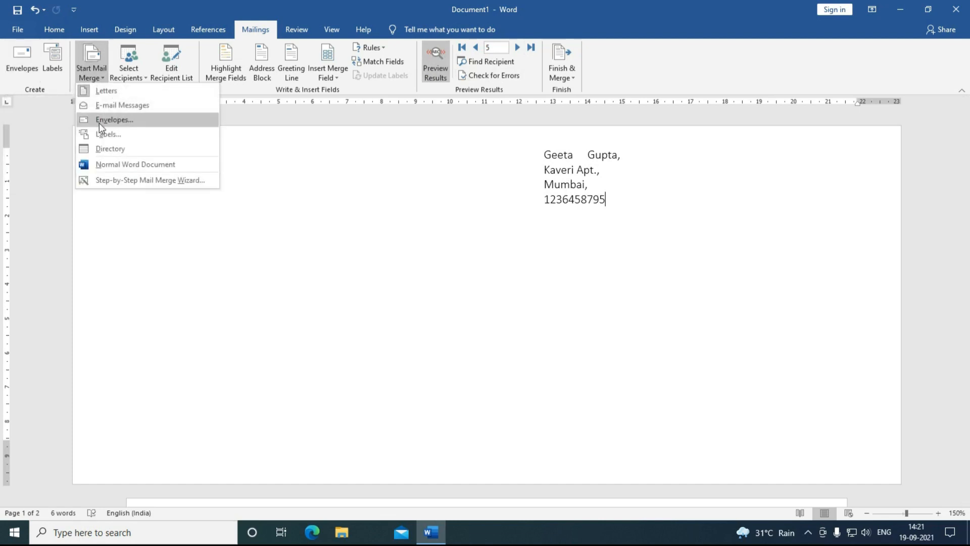
click(289, 293)
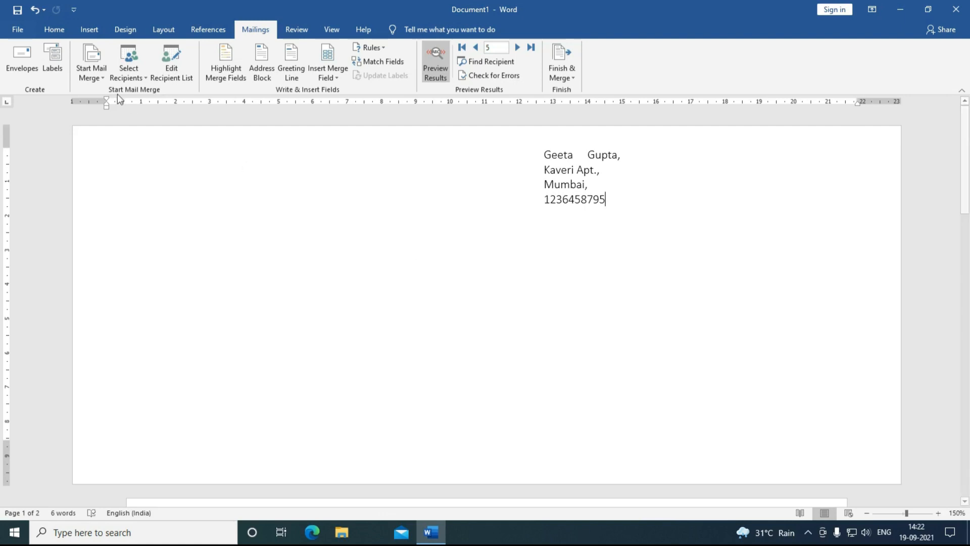
click(129, 71)
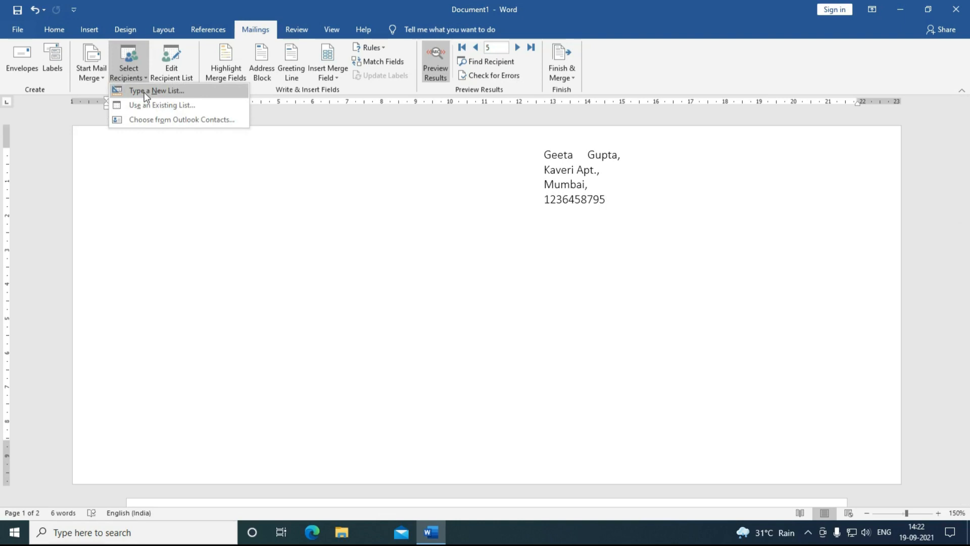
click(228, 230)
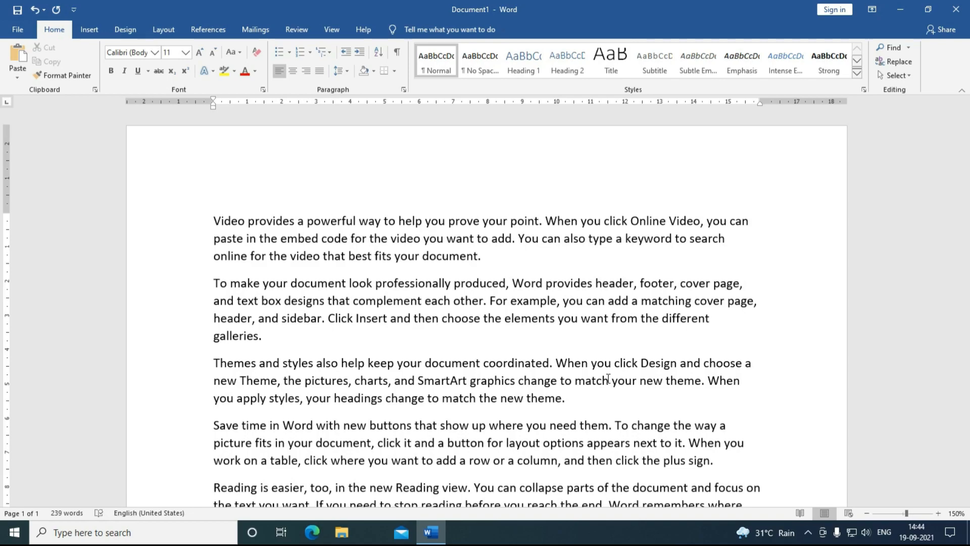
Step: Scroll the File > New template gallery and select the Blue spheres resume template
click(22, 29)
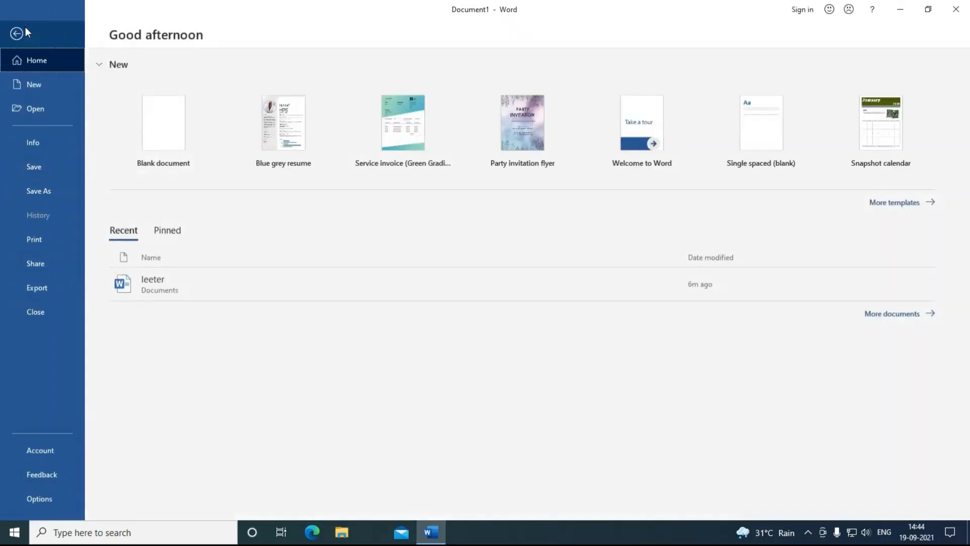
click(38, 87)
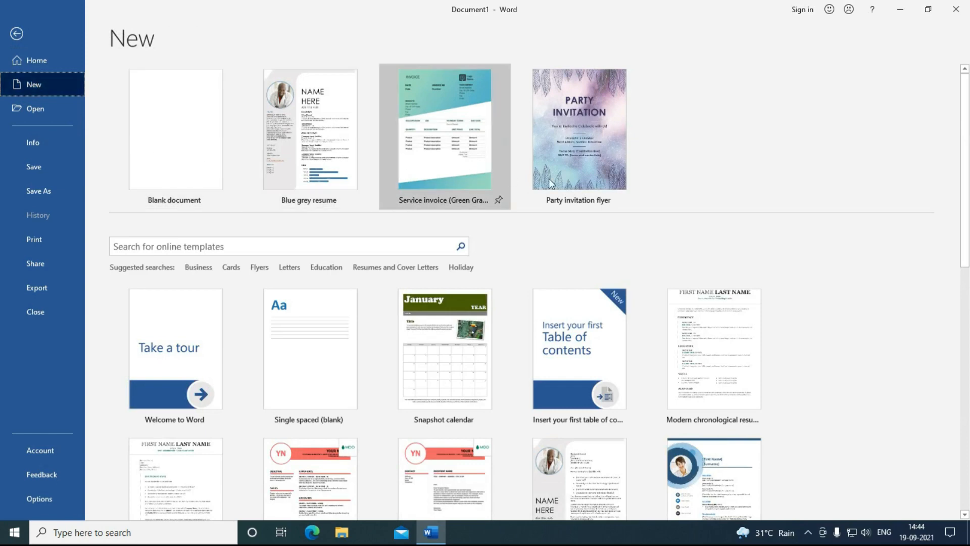
scroll(478, 332, down, 1)
scroll(478, 331, down, 2)
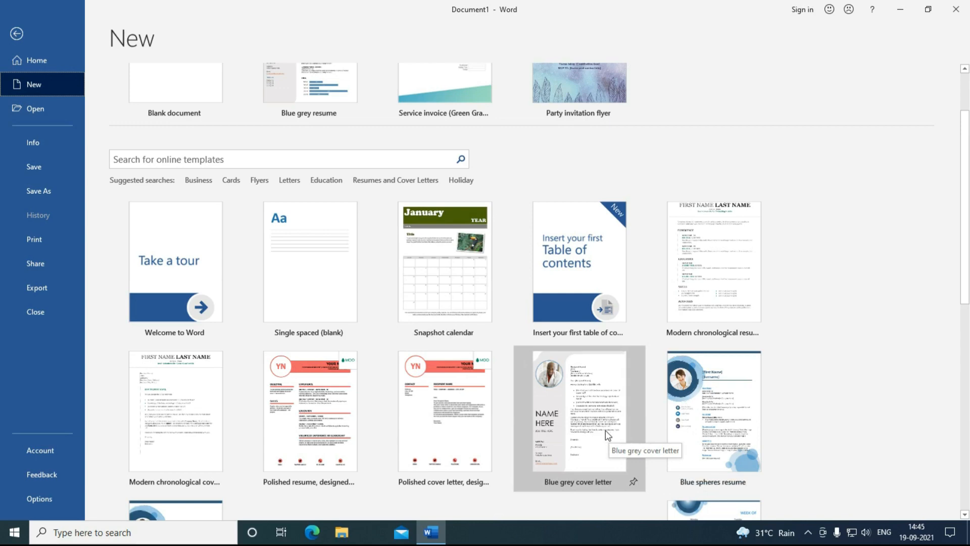
scroll(606, 429, down, 1)
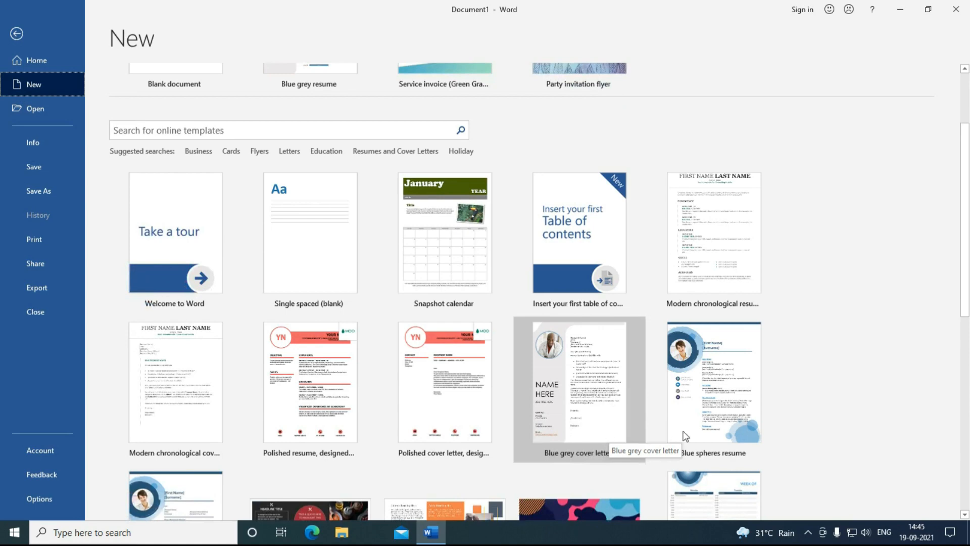
click(714, 391)
Step: Create the Blue spheres resume and scroll down through it and back up
click(559, 341)
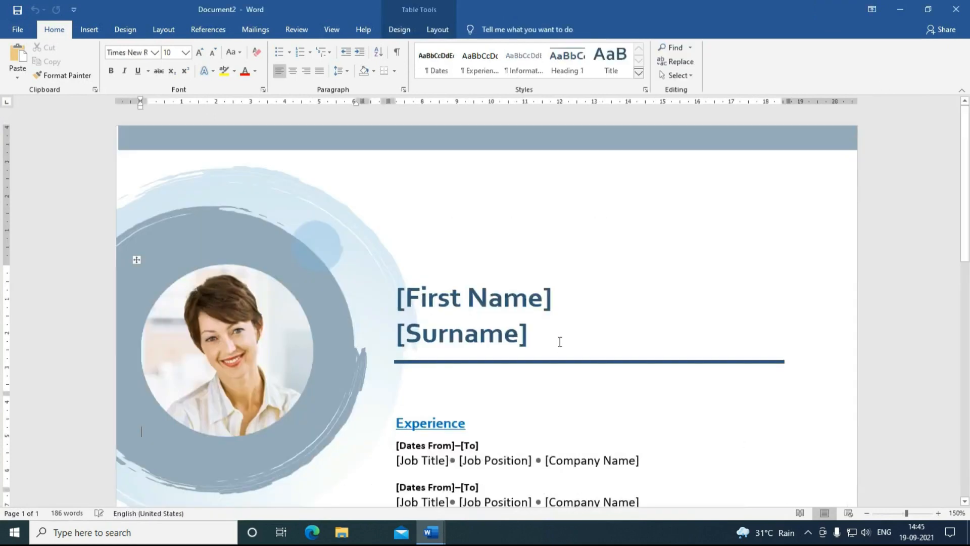
scroll(521, 348, down, 3)
scroll(522, 348, down, 3)
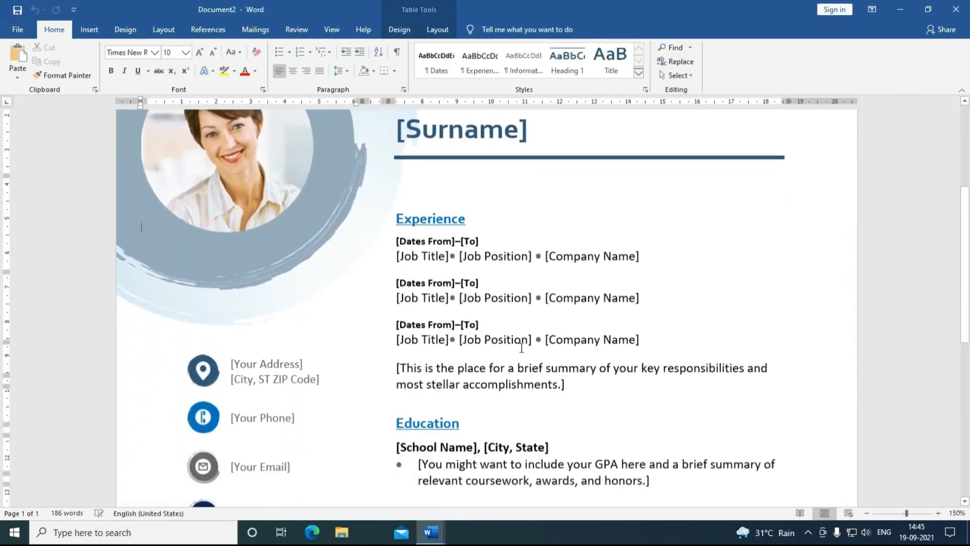
scroll(522, 345, down, 3)
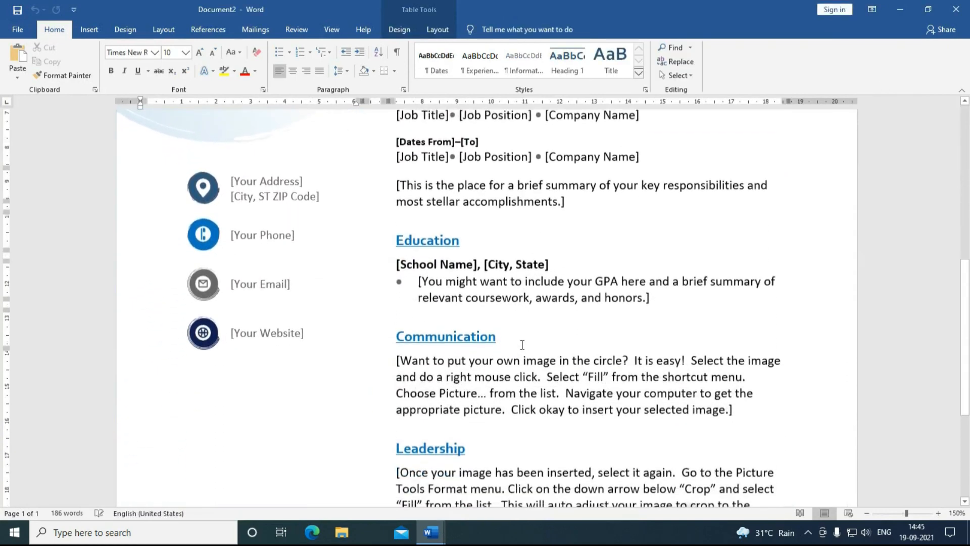
scroll(522, 345, down, 3)
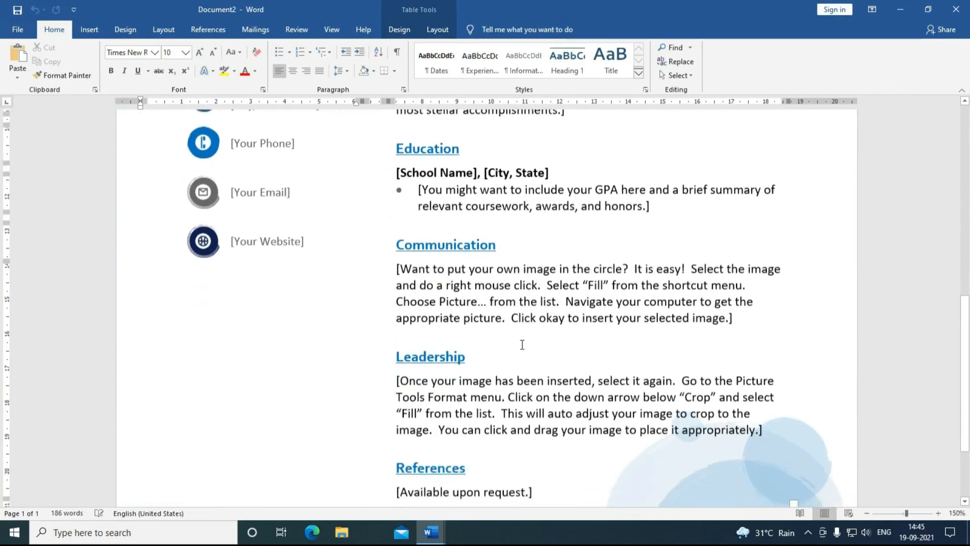
scroll(522, 345, up, 3)
scroll(522, 345, up, 3)
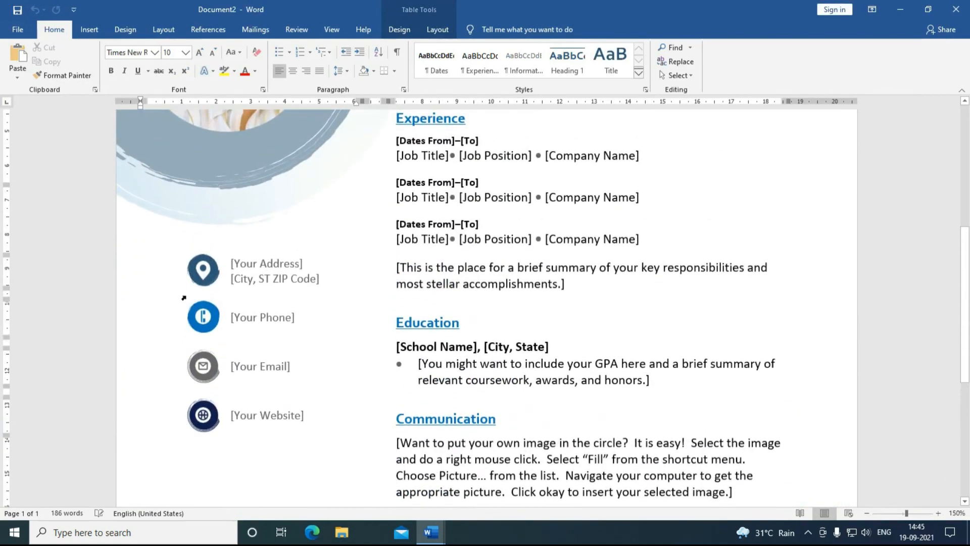
scroll(255, 344, up, 4)
scroll(240, 380, up, 2)
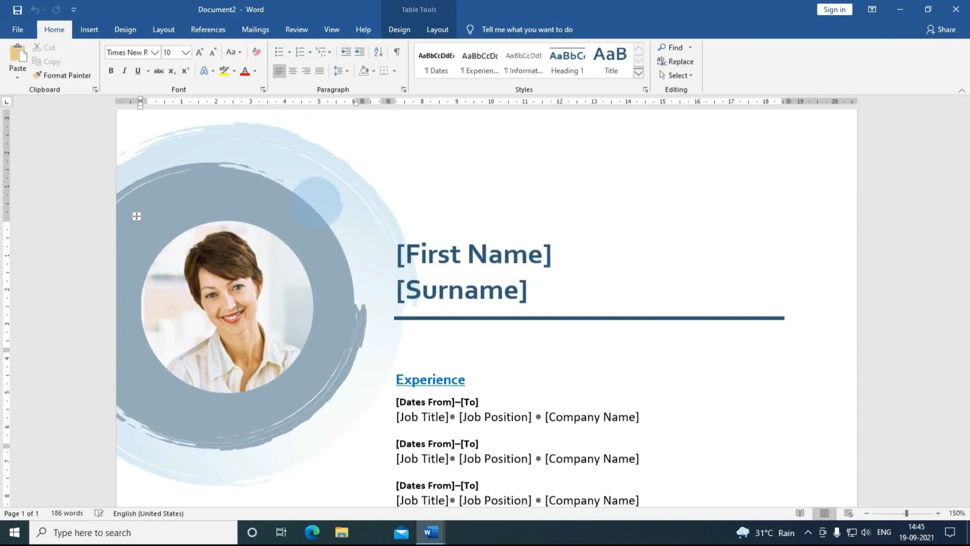
Step: Close the resume document without saving it
click(18, 30)
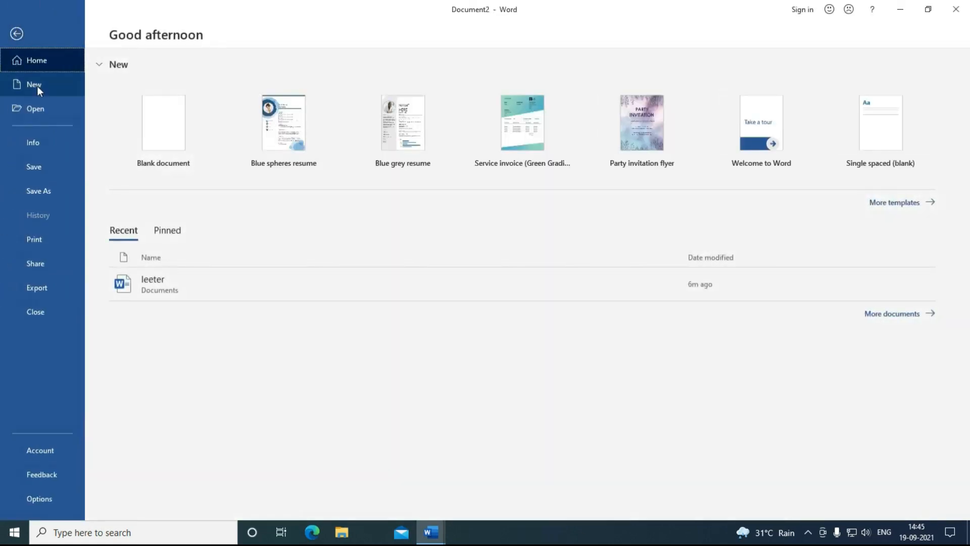
click(45, 315)
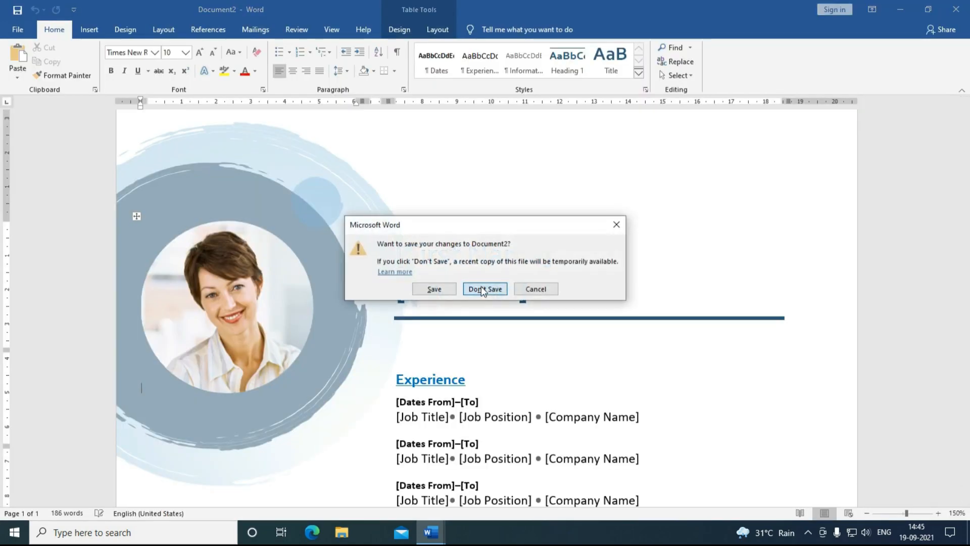
click(484, 289)
Step: Cancel out of the Open file window and go to Save As in the File backstage
click(18, 30)
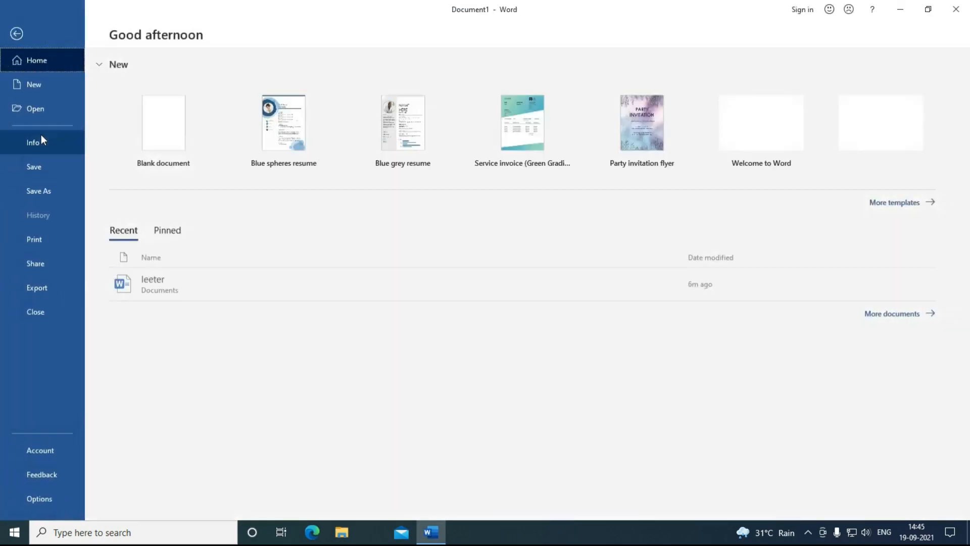
click(37, 108)
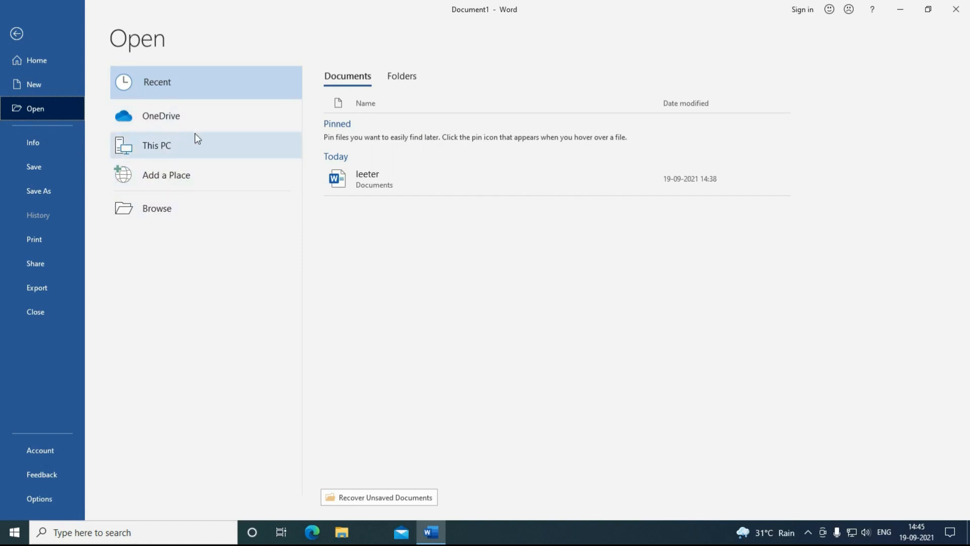
click(158, 209)
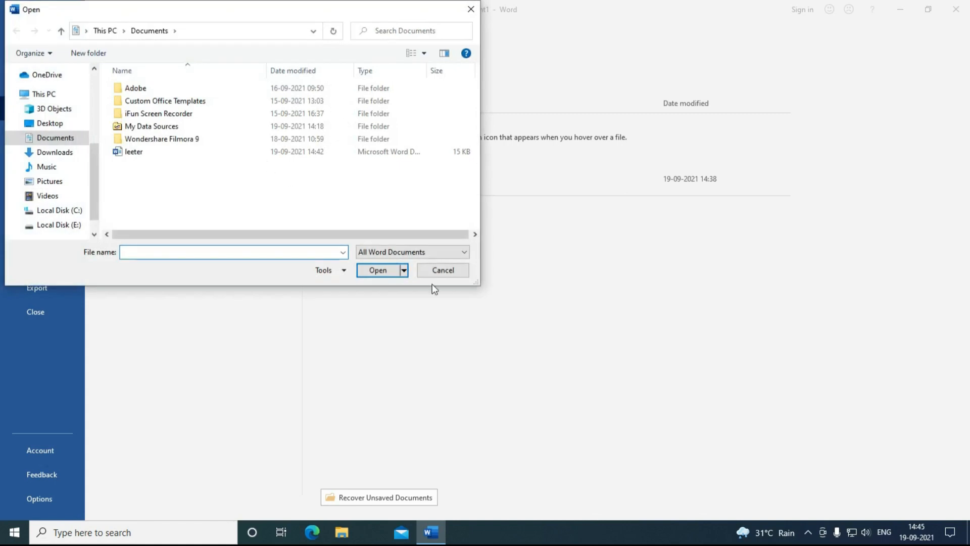
click(441, 271)
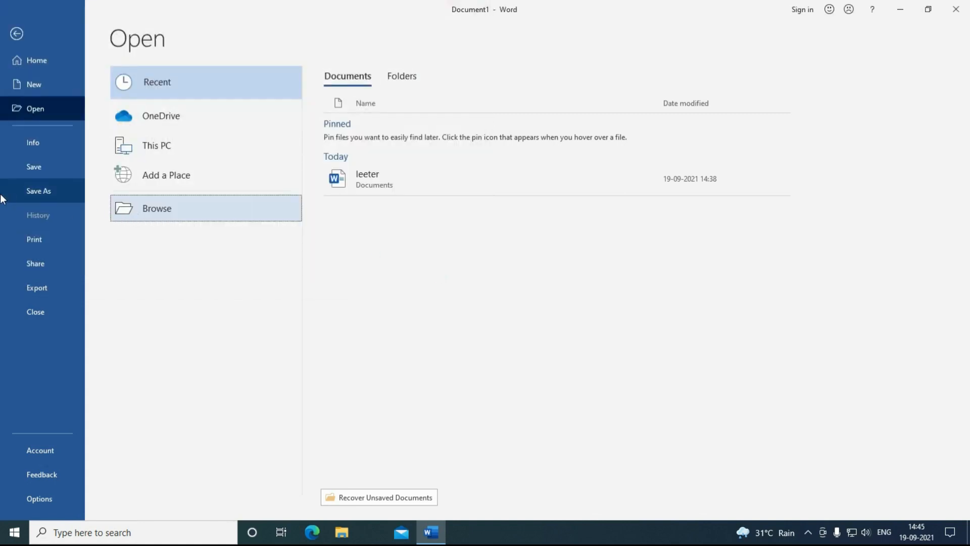
click(29, 171)
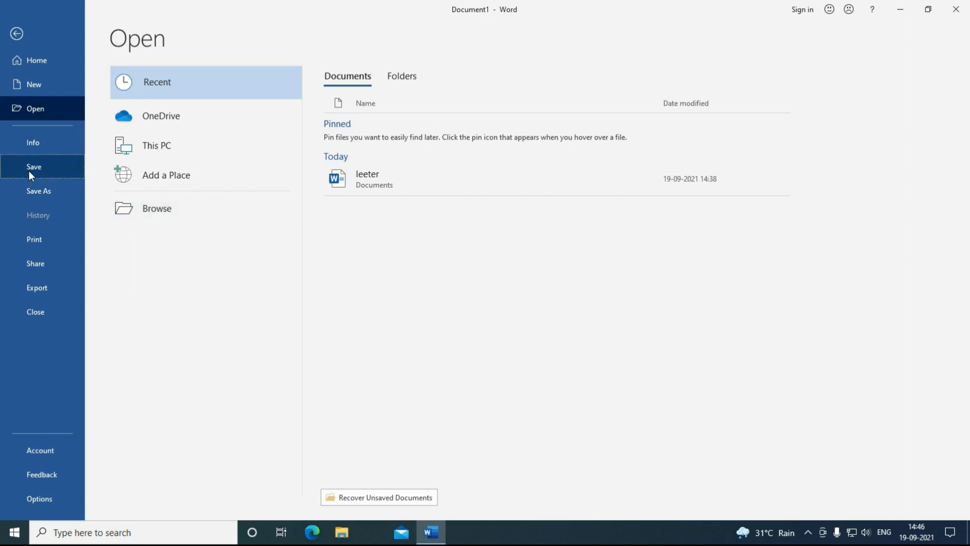
Step: Open the Save As dialog on Local Disk (E:), centred and enlarged
click(168, 215)
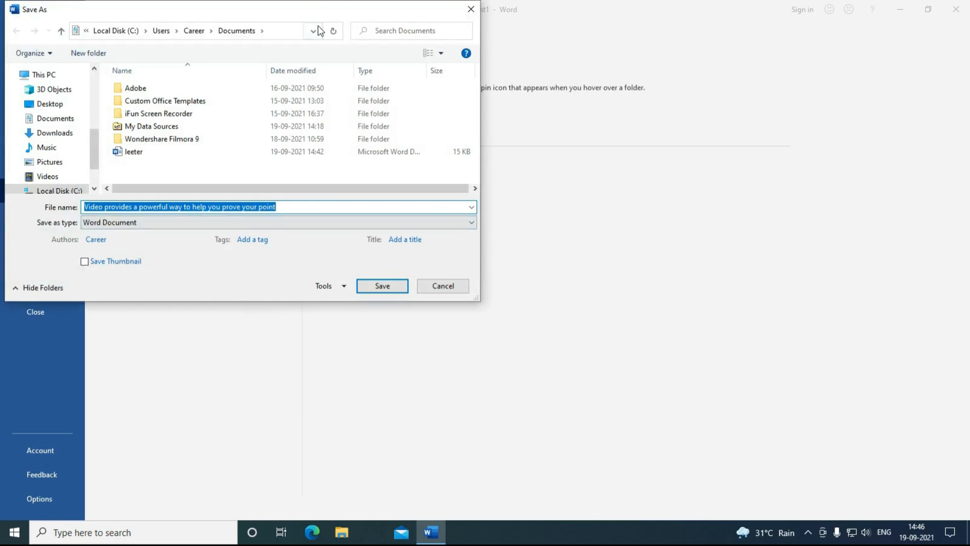
drag(318, 10, 486, 98)
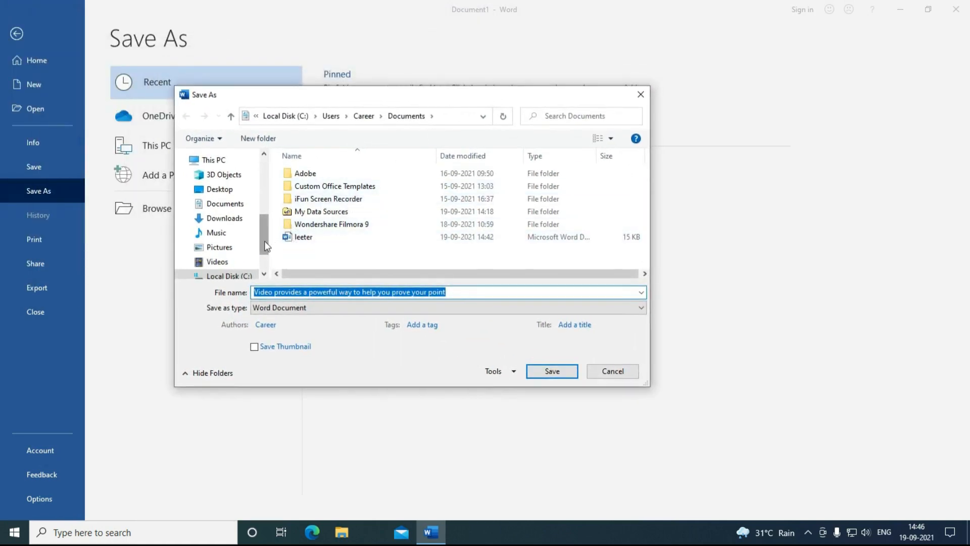
drag(265, 240, 263, 255)
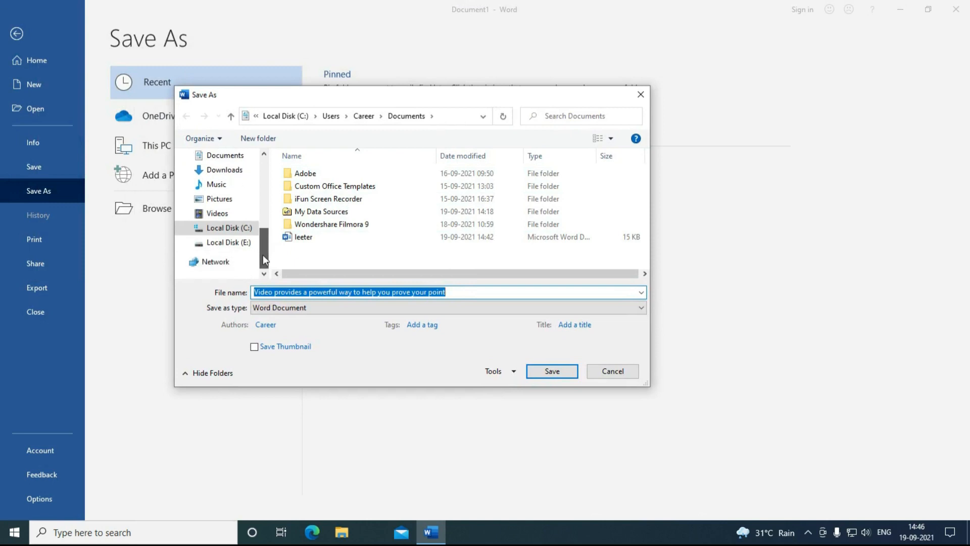
click(219, 243)
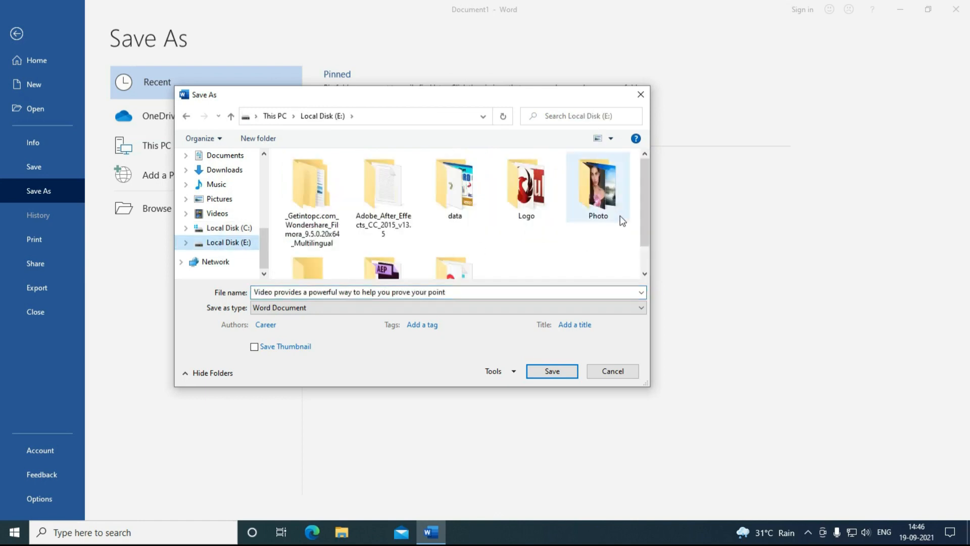
drag(646, 387, 720, 450)
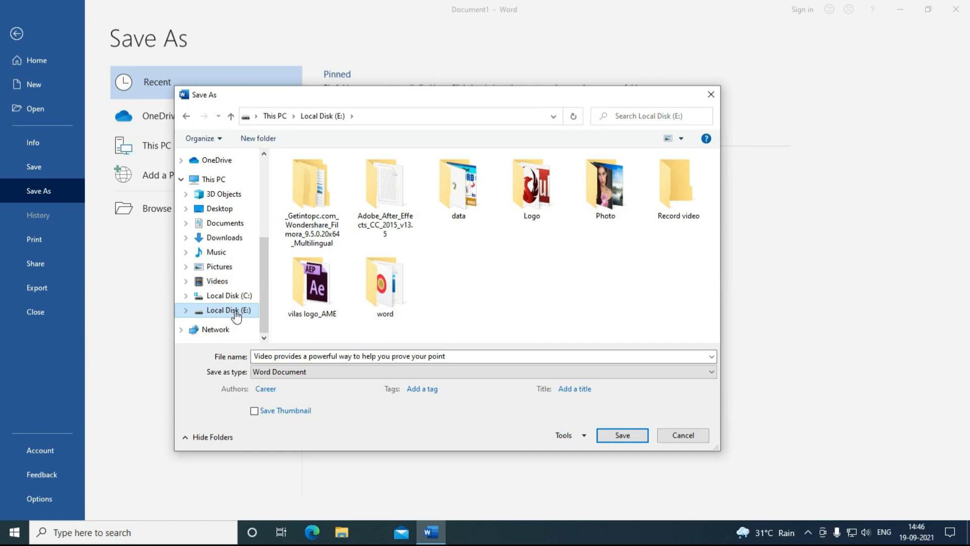
Step: Save the document as a Word Document named 'Text' on drive E:
click(454, 356)
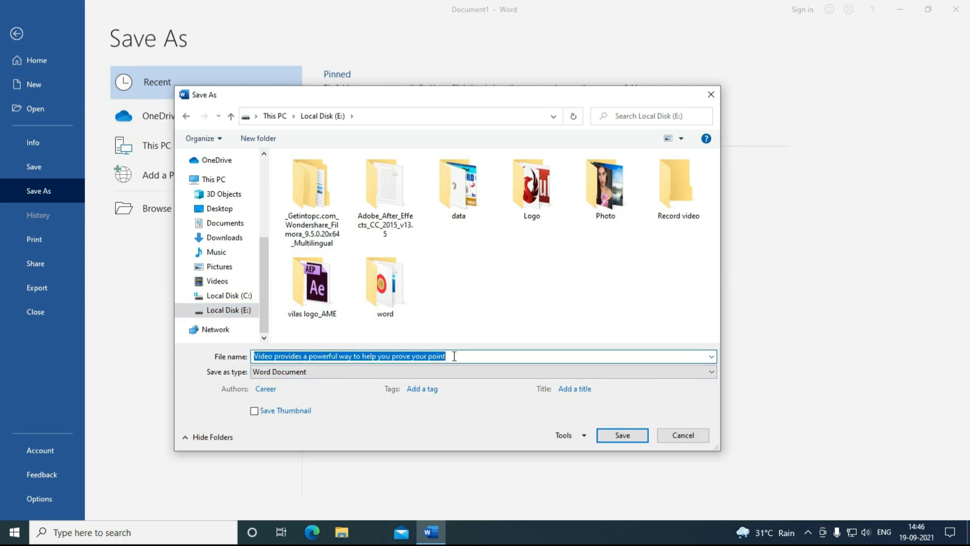
text(Text)
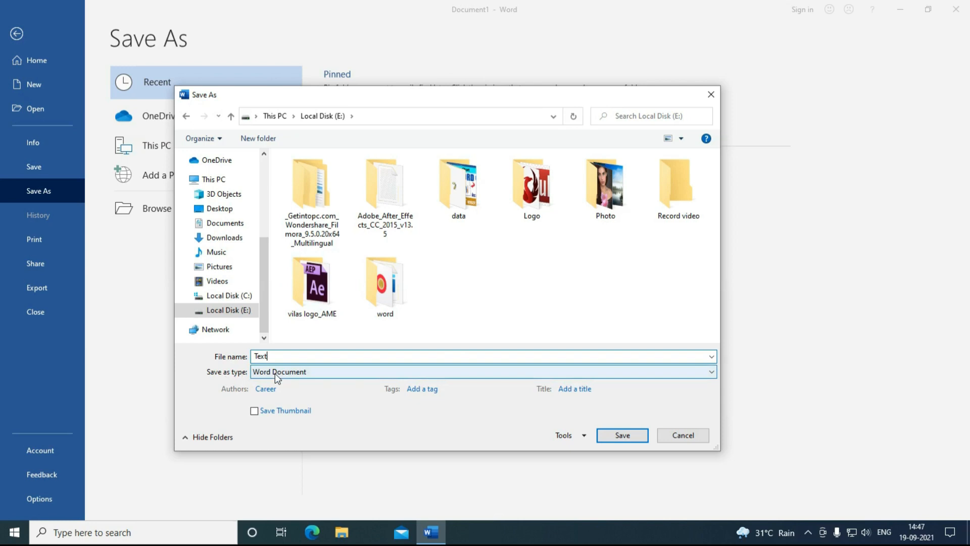
click(275, 376)
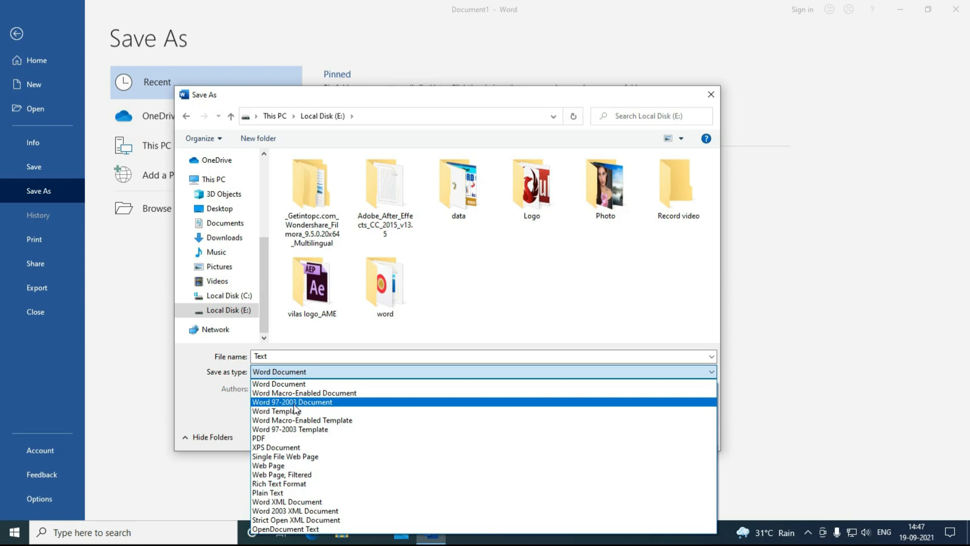
click(224, 414)
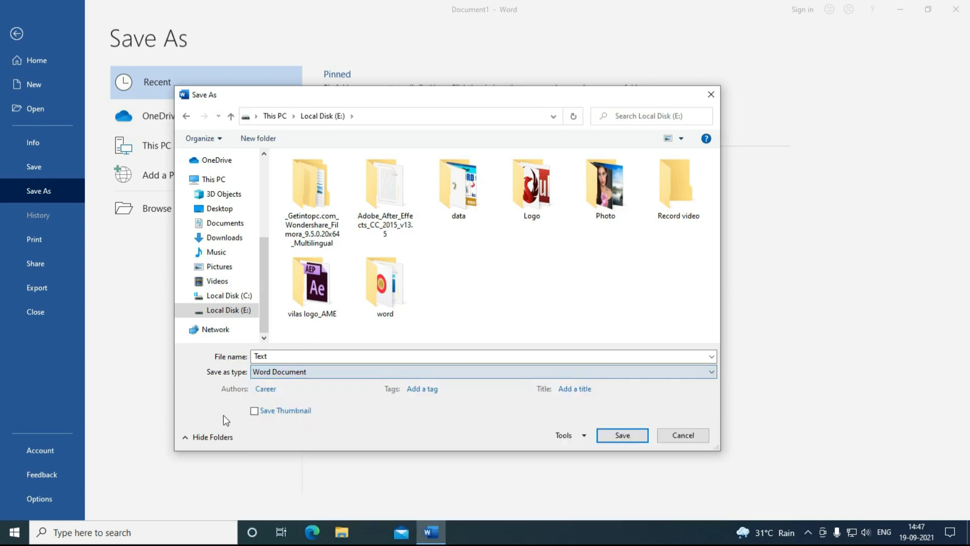
click(261, 356)
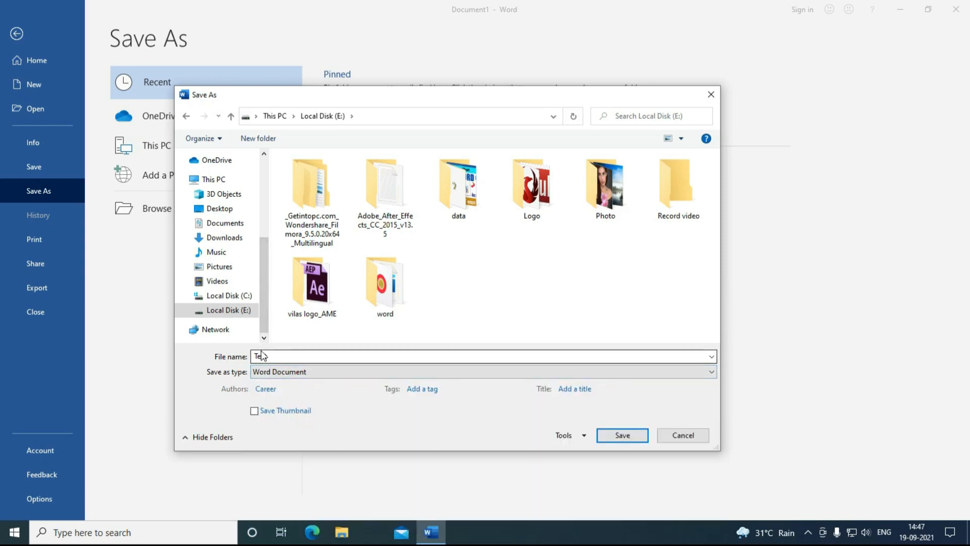
text(Text)
click(623, 435)
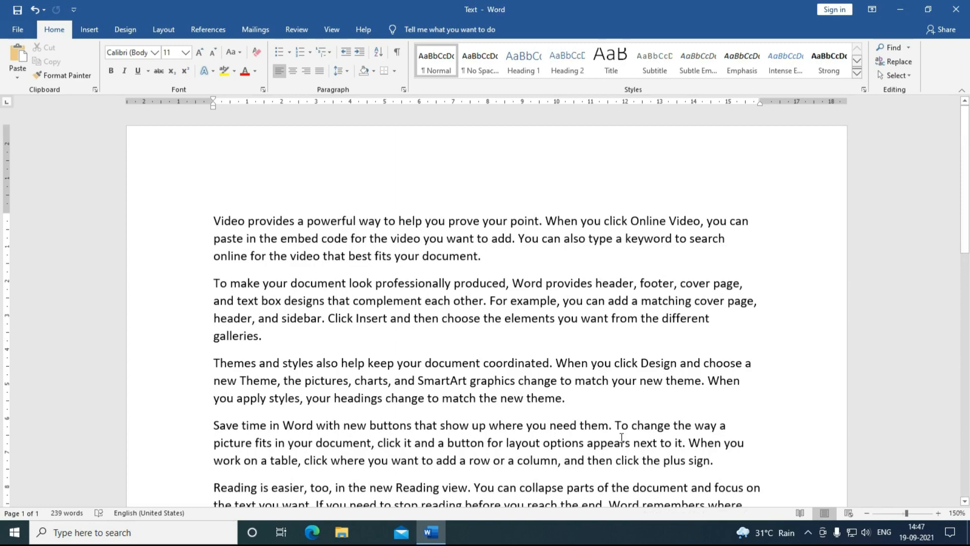
Step: Return to the document and reopen the File backstage view
click(23, 35)
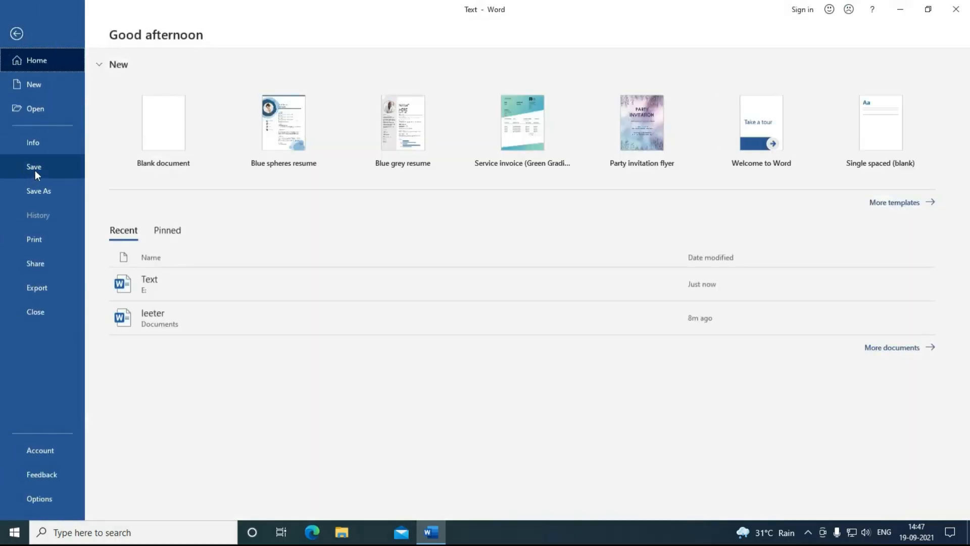
click(35, 170)
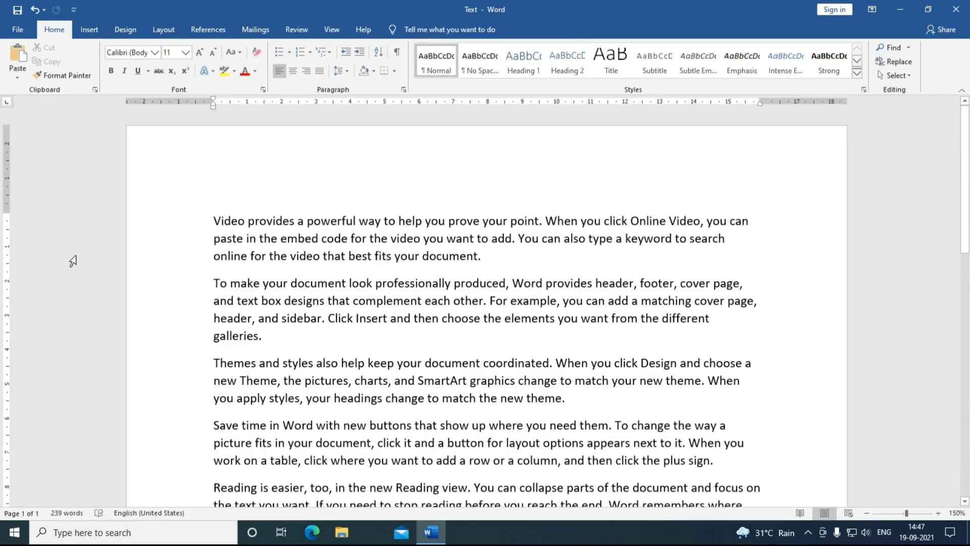
click(18, 29)
Step: Export the document as Text.pdf on drive E: and open it in Microsoft Edge
click(42, 195)
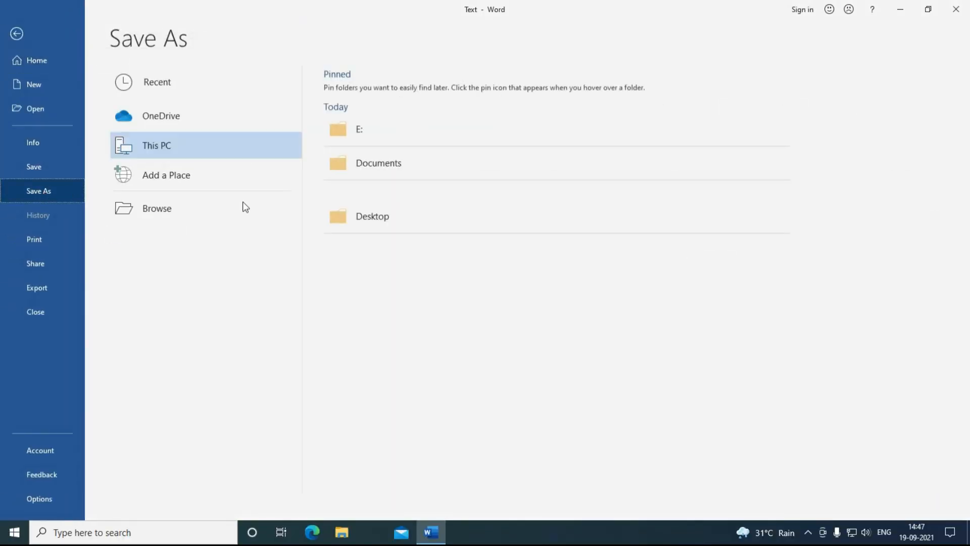
click(187, 209)
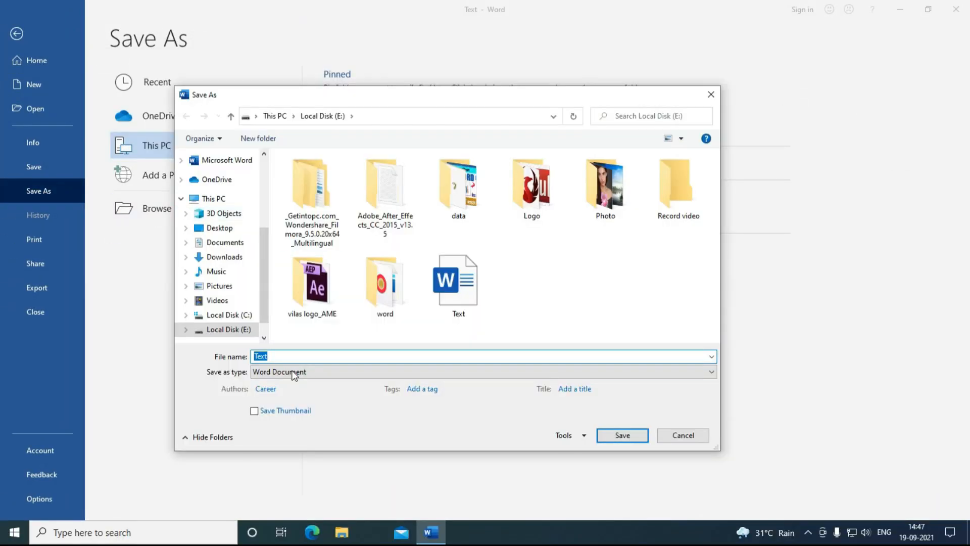
click(286, 373)
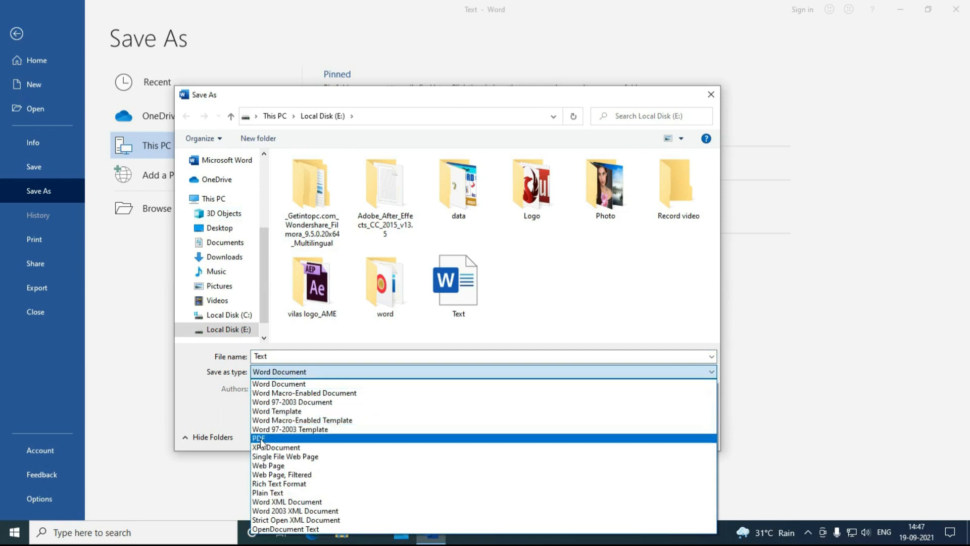
click(260, 439)
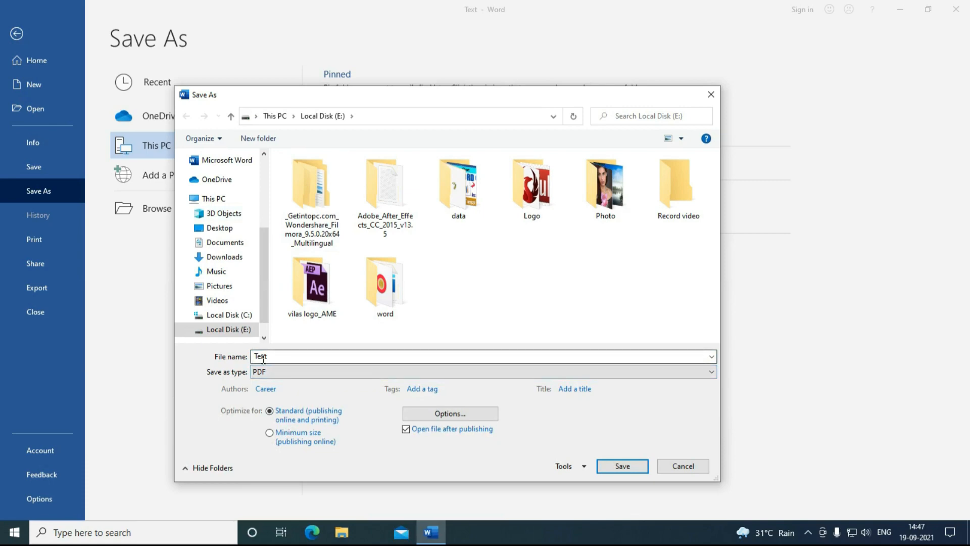
click(617, 470)
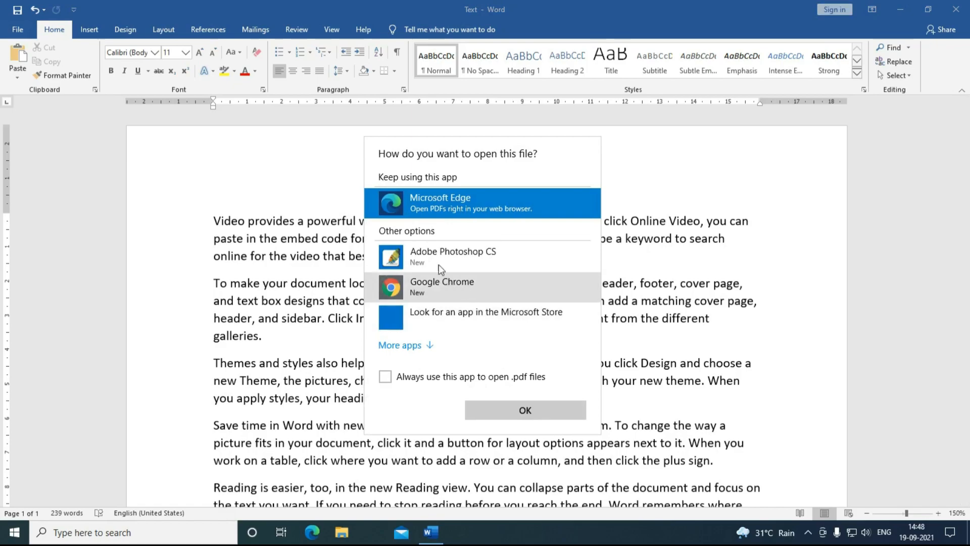
click(496, 403)
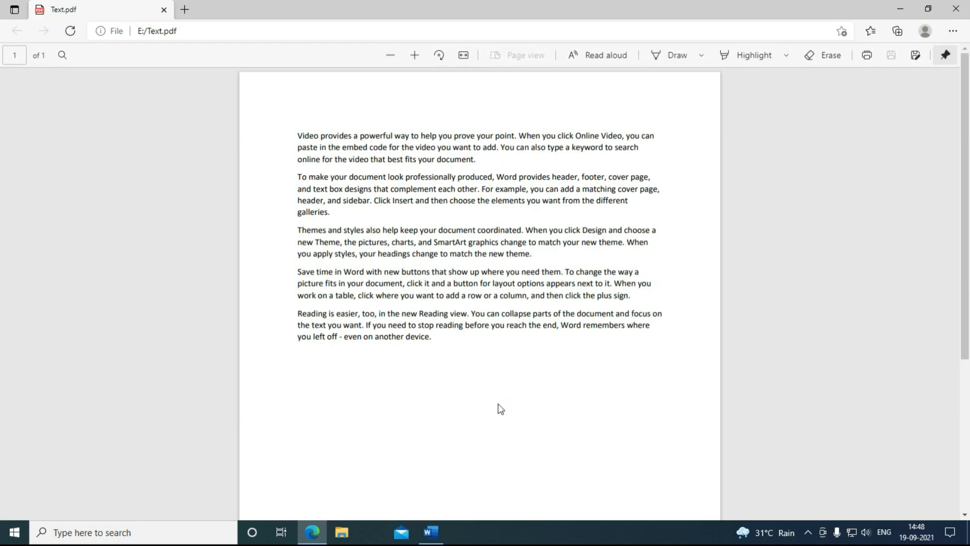
Step: Select and deselect the text in Text.pdf, then close the Edge window
drag(439, 337, 294, 136)
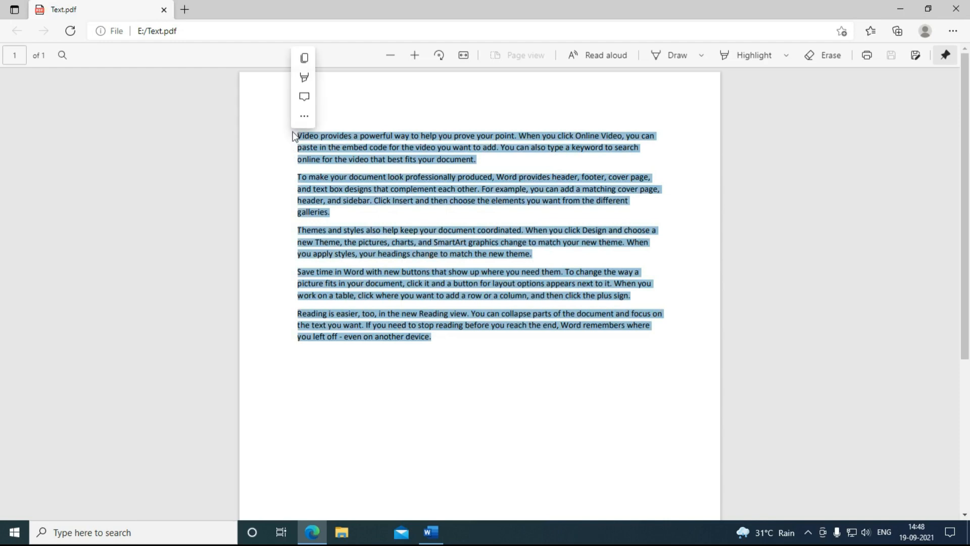
click(434, 360)
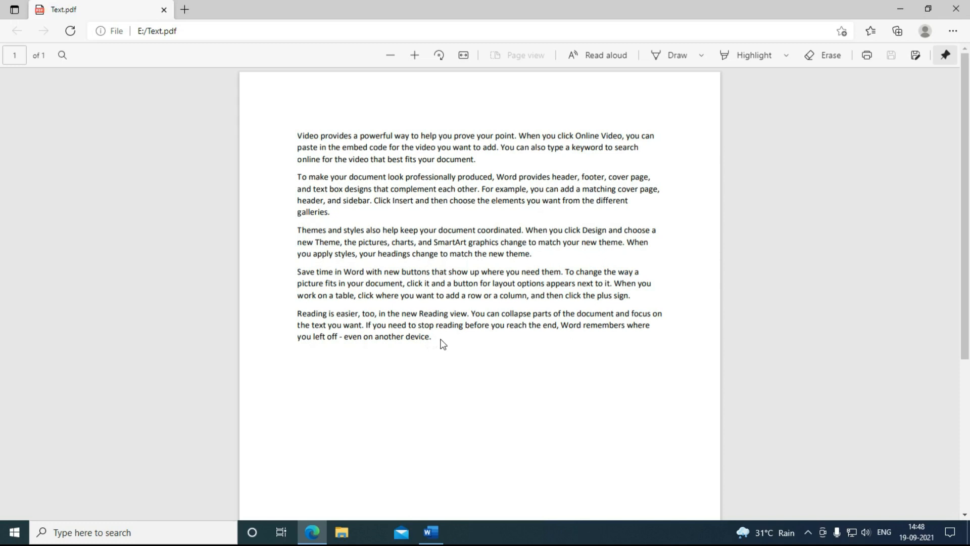
click(956, 8)
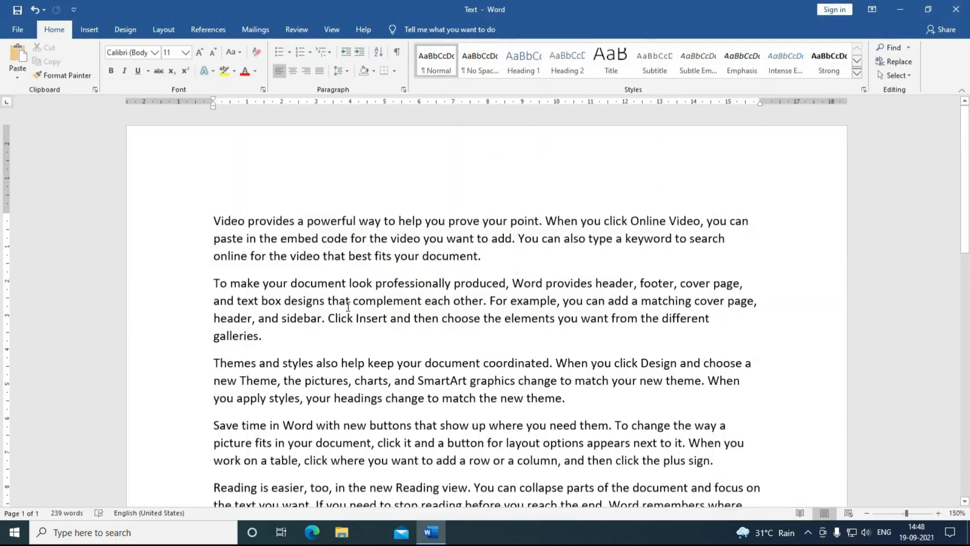
click(17, 29)
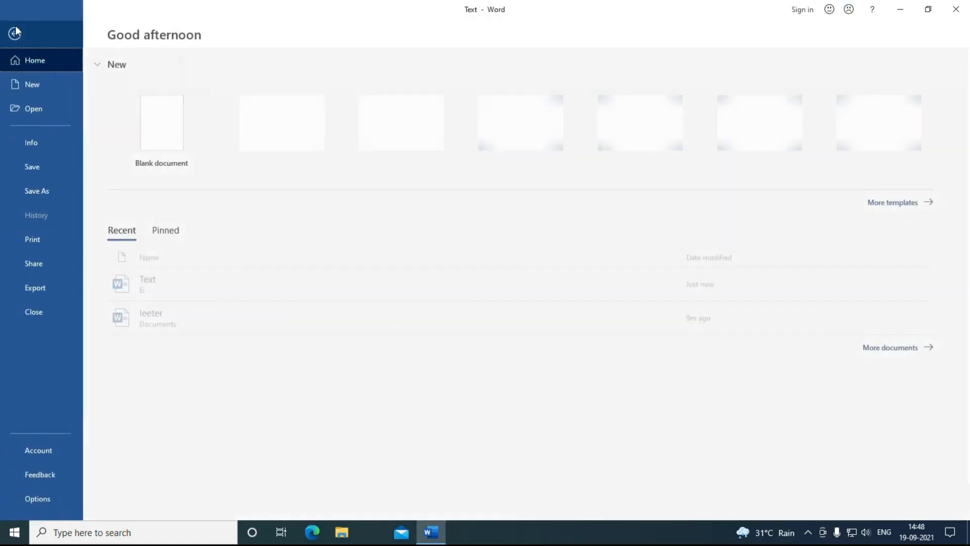
click(48, 197)
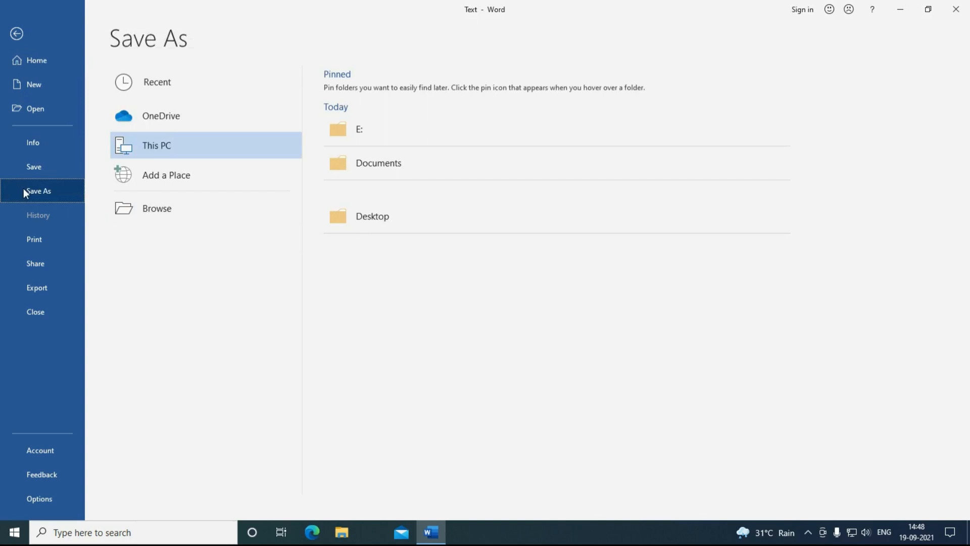
click(26, 289)
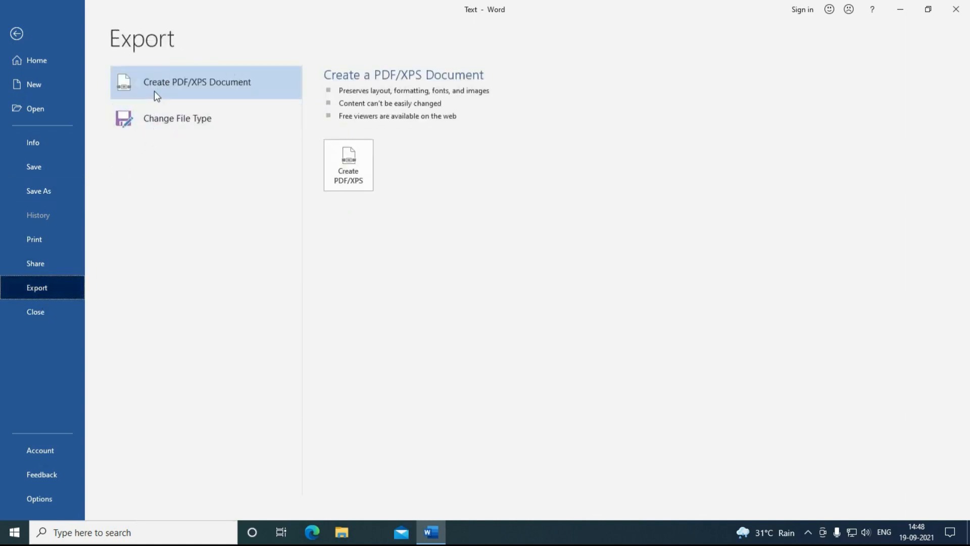
click(331, 177)
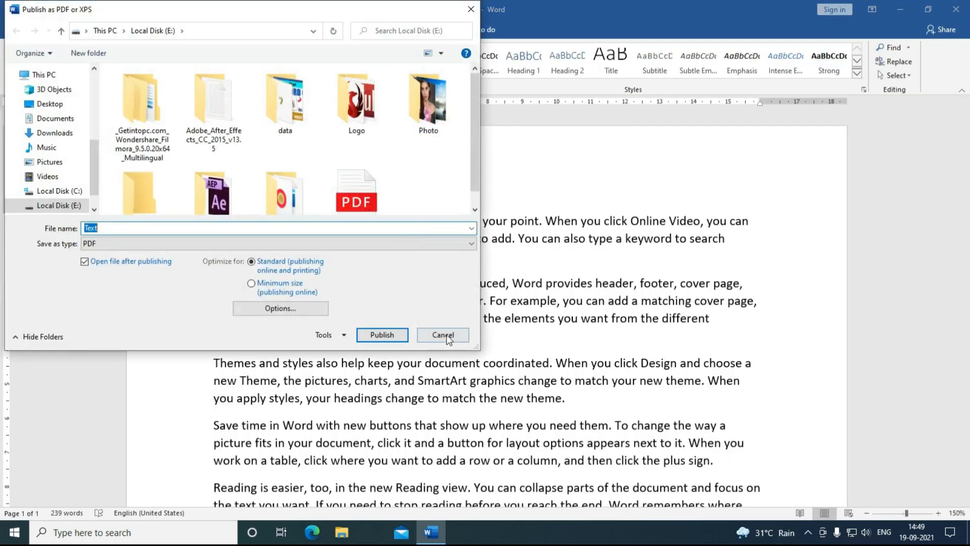
click(443, 334)
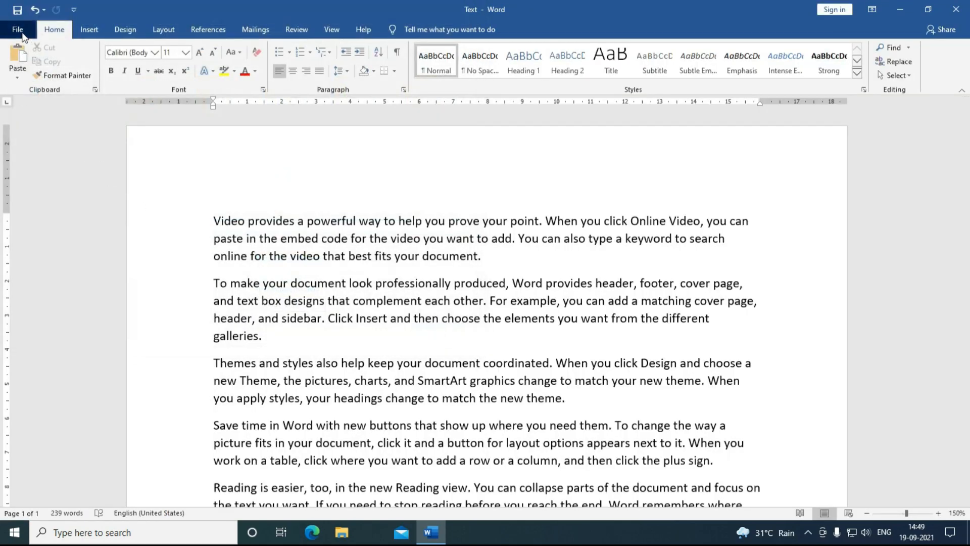
Step: On the Print page, keep Microsoft Print to PDF and clear the page range to print all pages
click(18, 29)
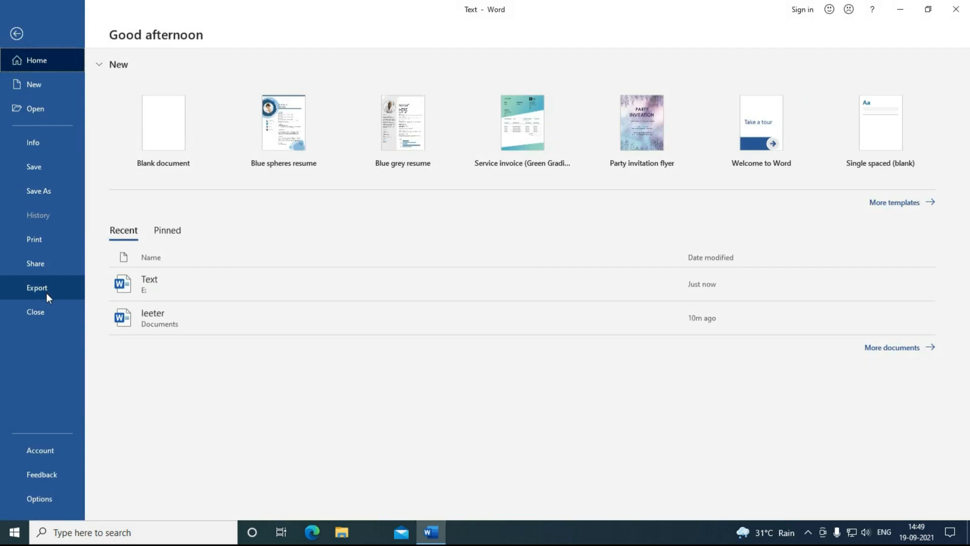
click(38, 241)
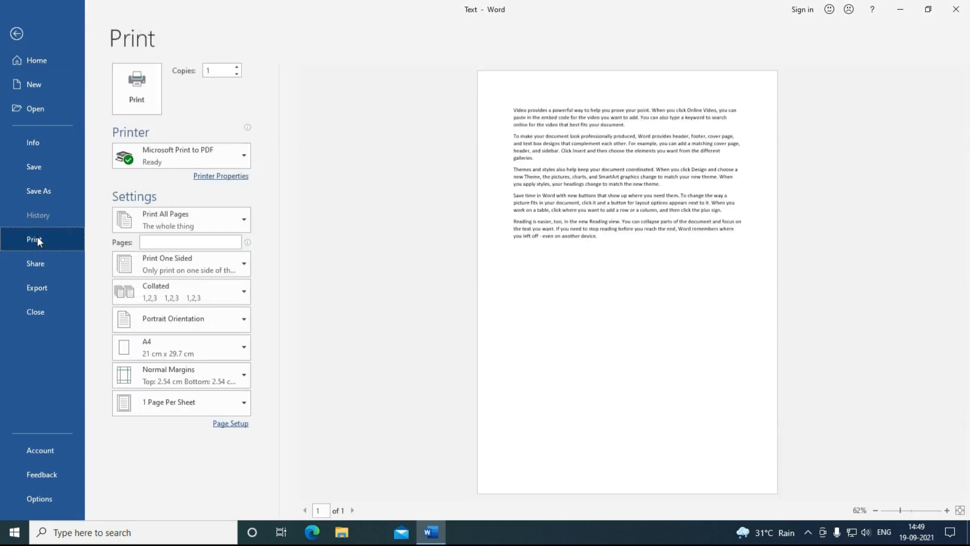
click(245, 159)
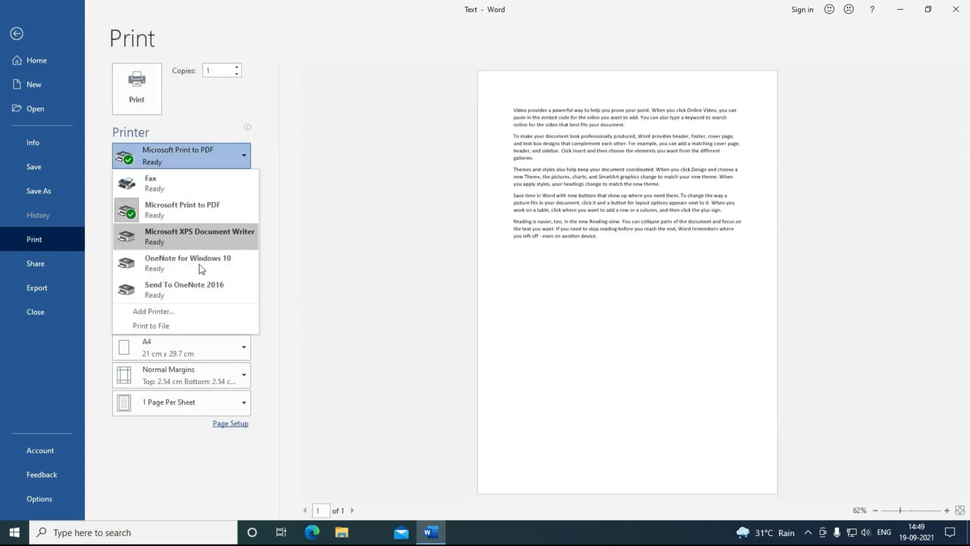
click(172, 214)
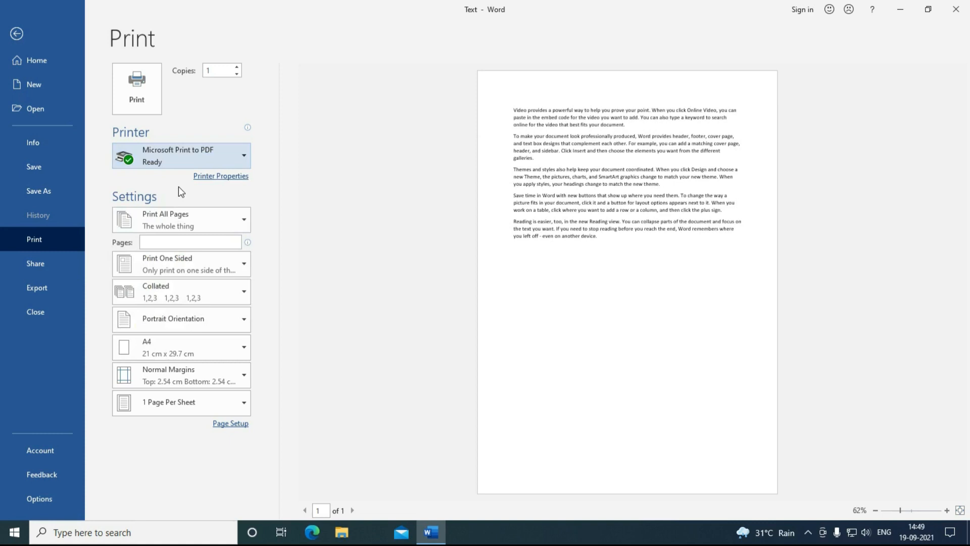
mouse_move(211, 158)
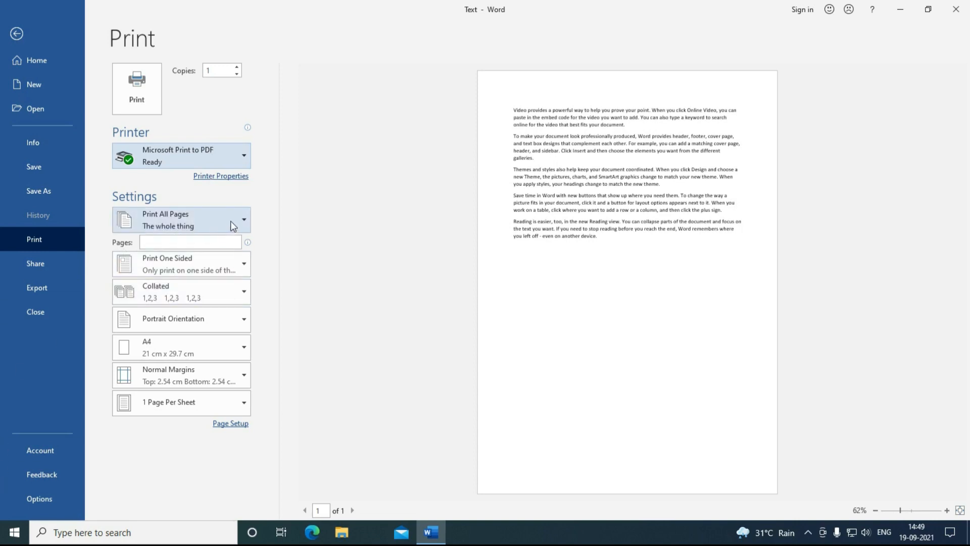
click(183, 243)
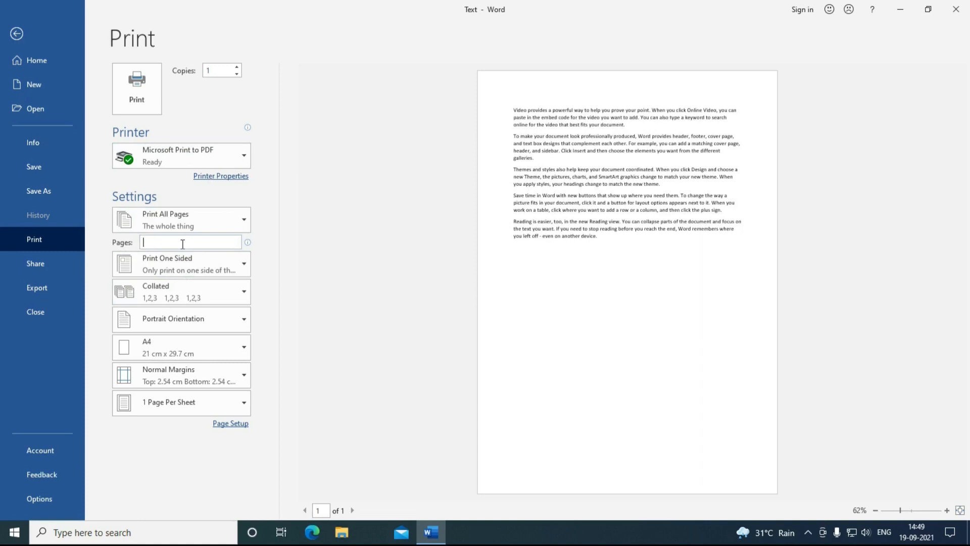
text(2)
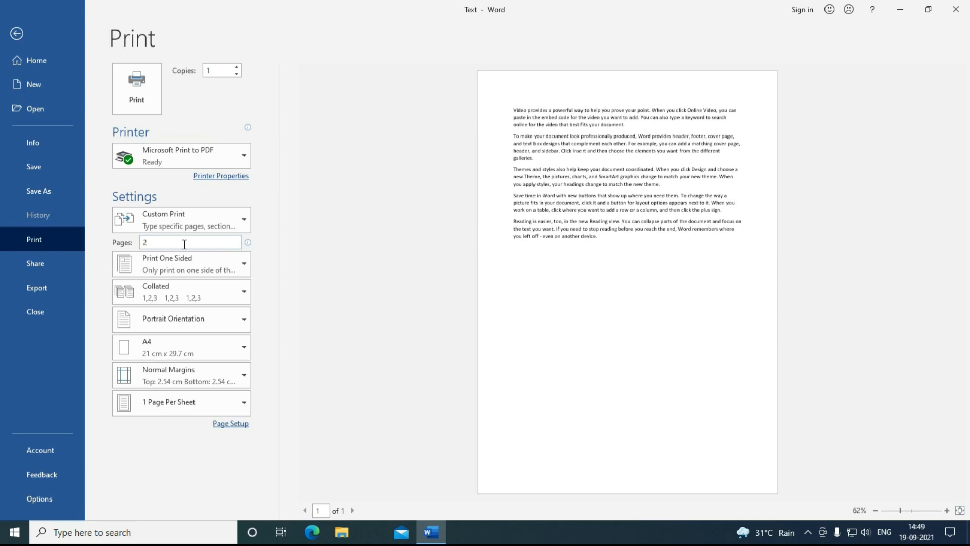
key(BackSpace)
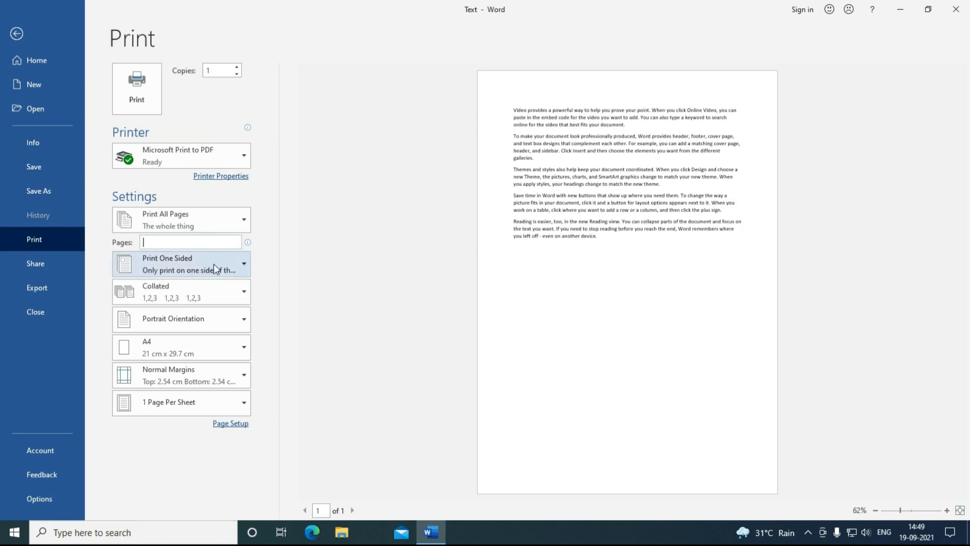
click(205, 292)
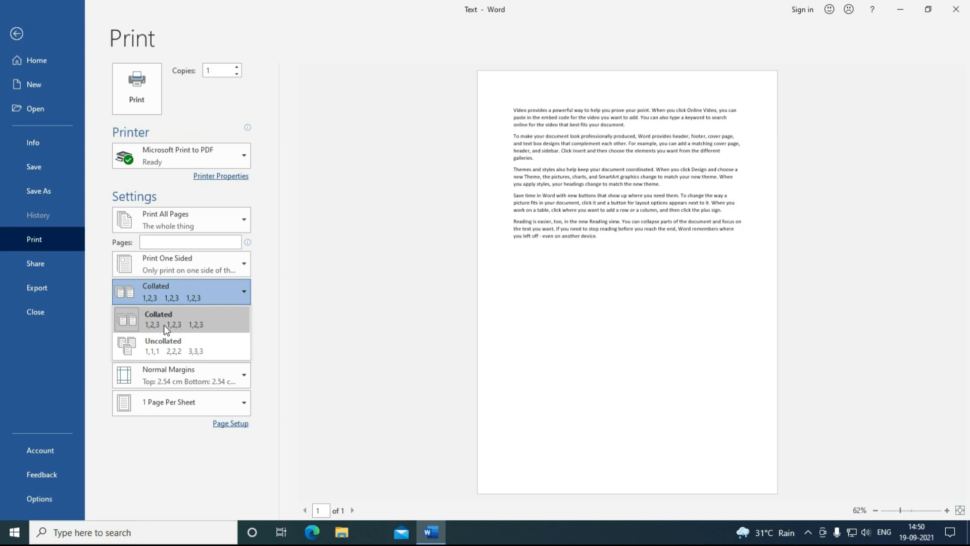
click(164, 325)
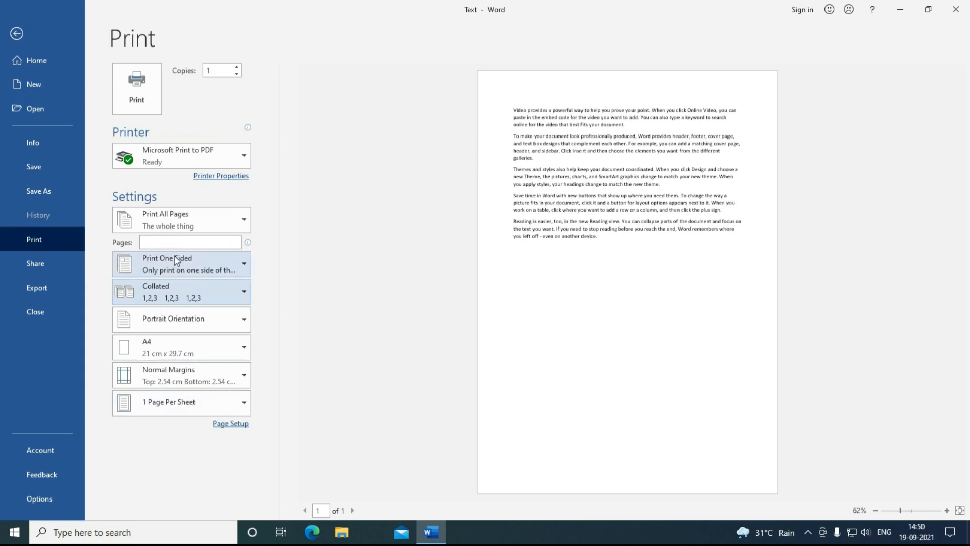
click(158, 243)
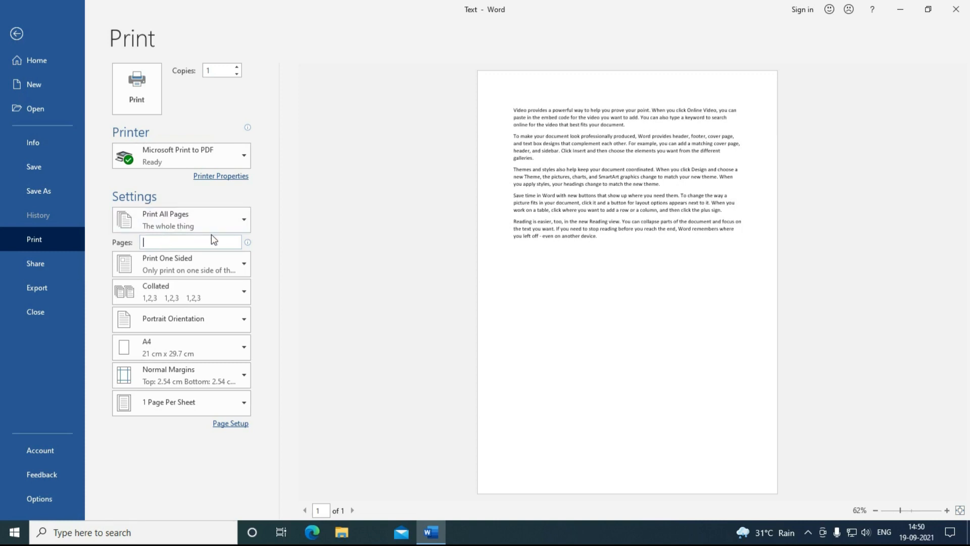
mouse_move(217, 237)
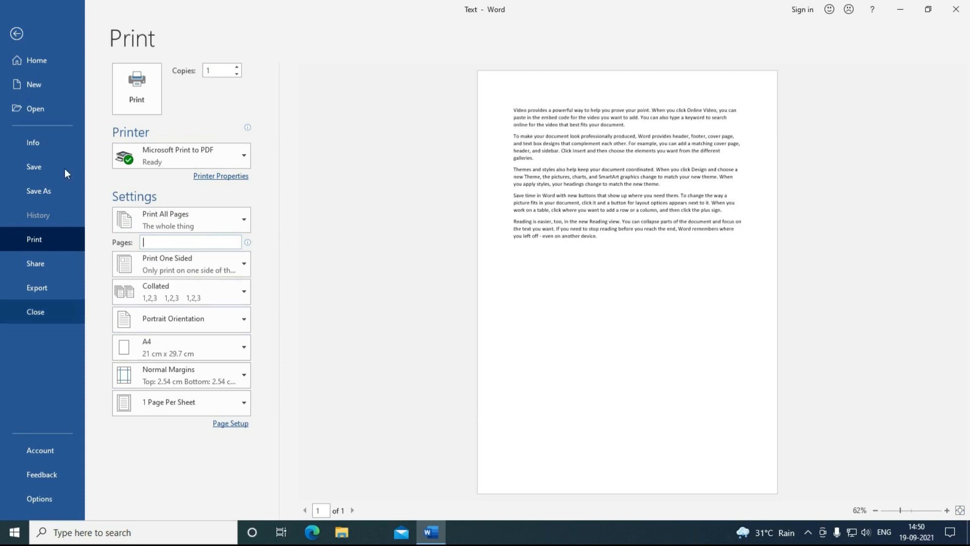
Step: Raise the copy count, then open Page Setup and cancel it unchanged
click(237, 68)
click(237, 67)
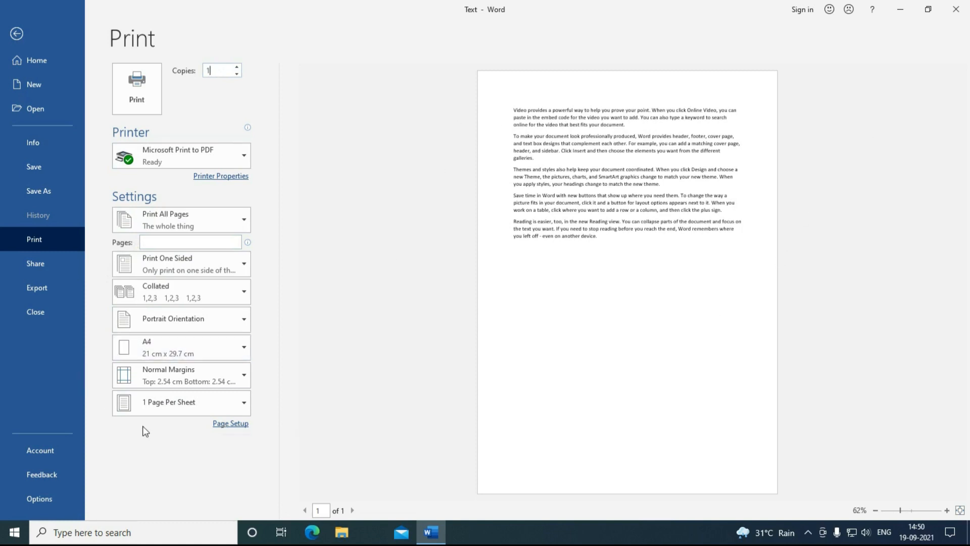
click(237, 426)
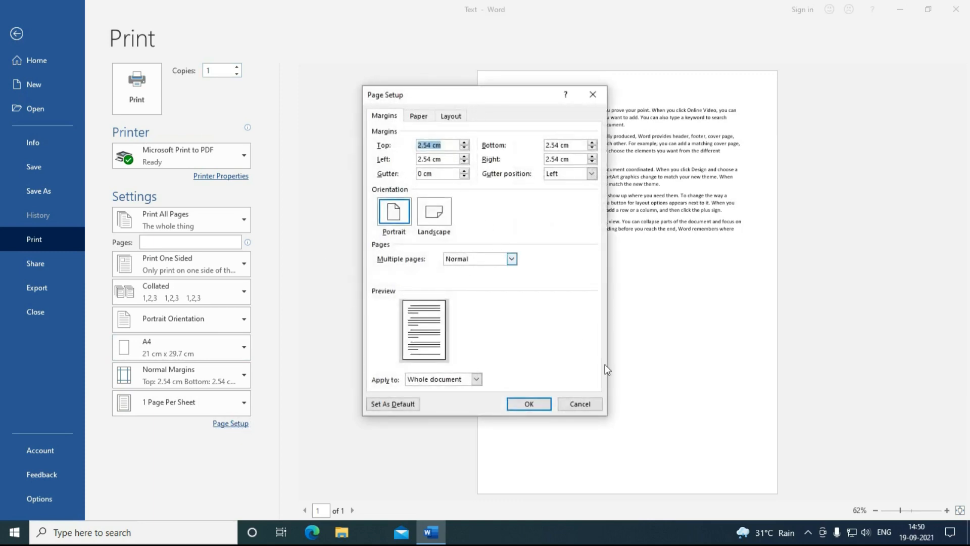
click(569, 407)
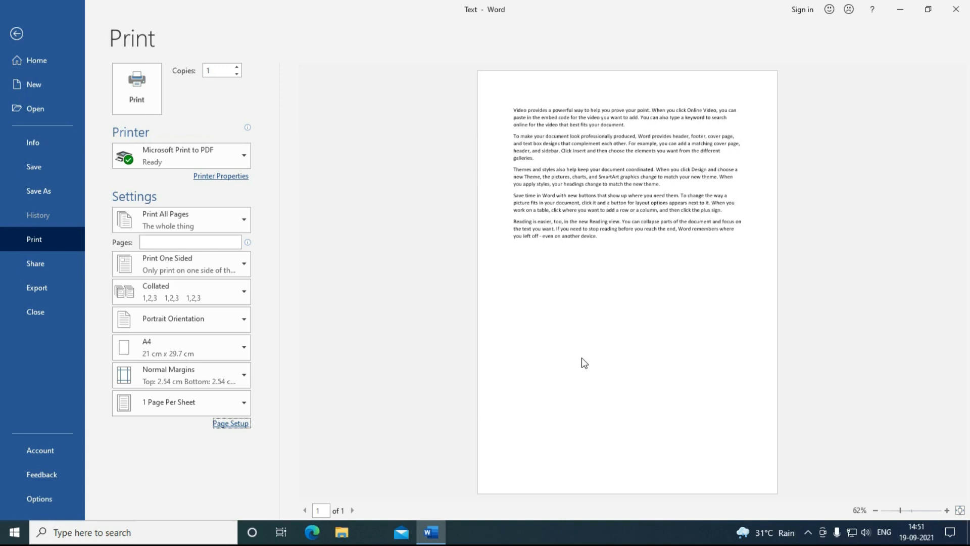
Step: Leave the Print view and reopen the File backstage screen
click(41, 375)
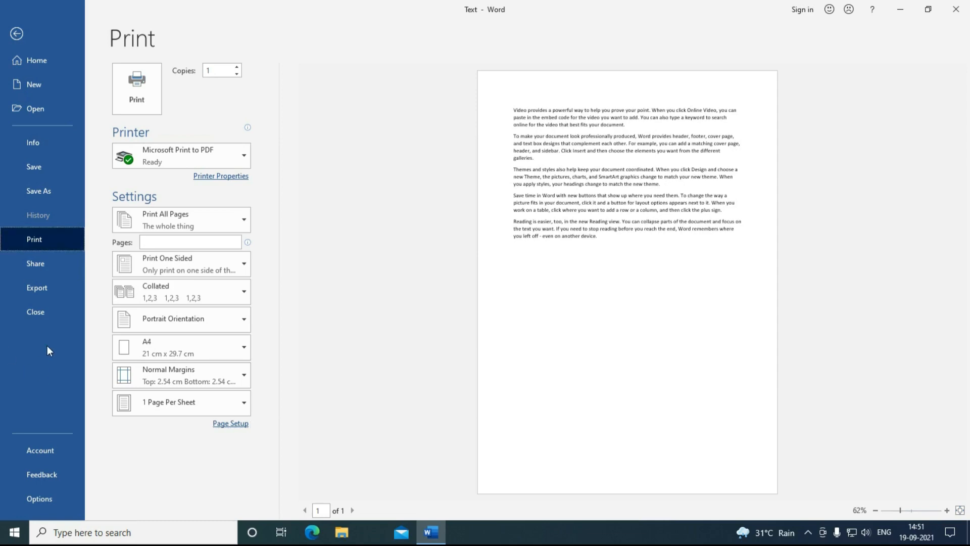
click(14, 38)
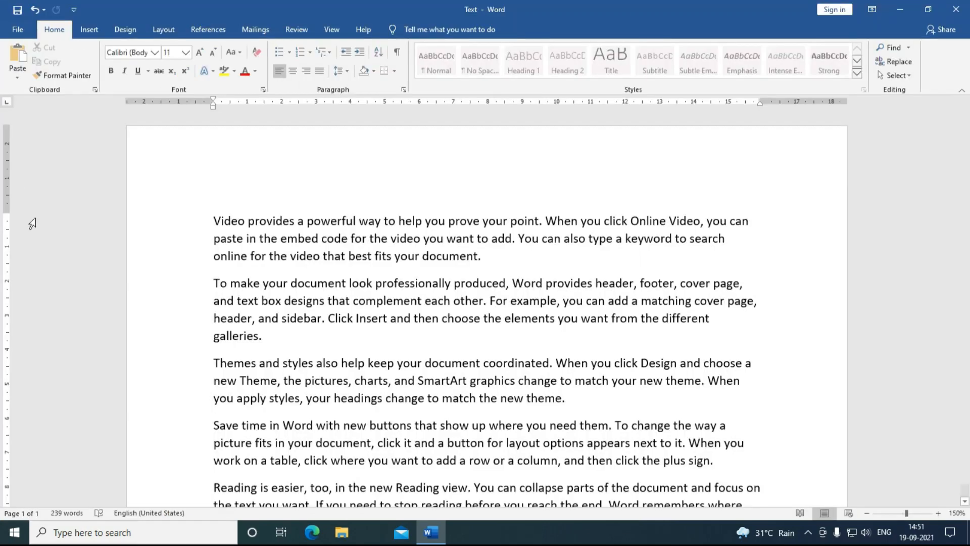
click(20, 35)
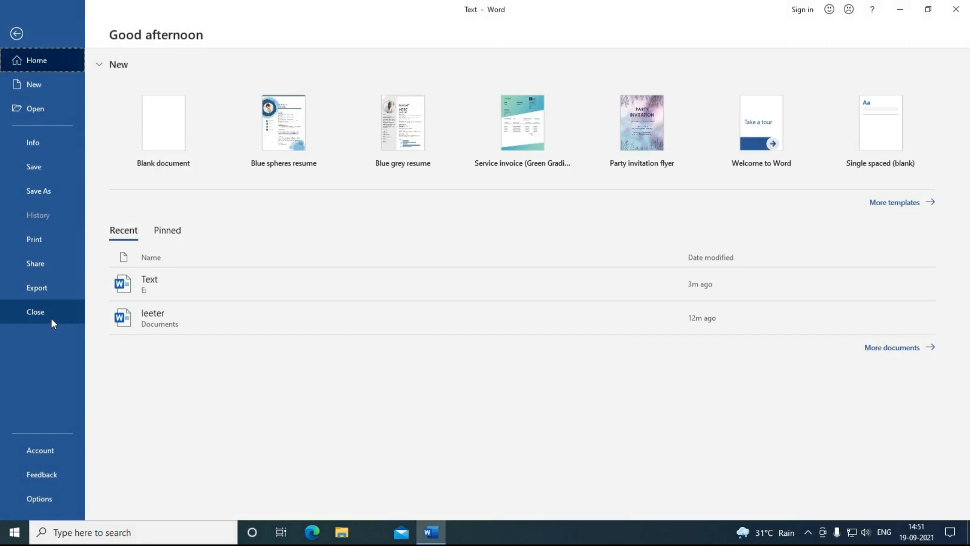
Step: Look over the Share > Email sending options, then bring up the Document1 topic list
click(43, 272)
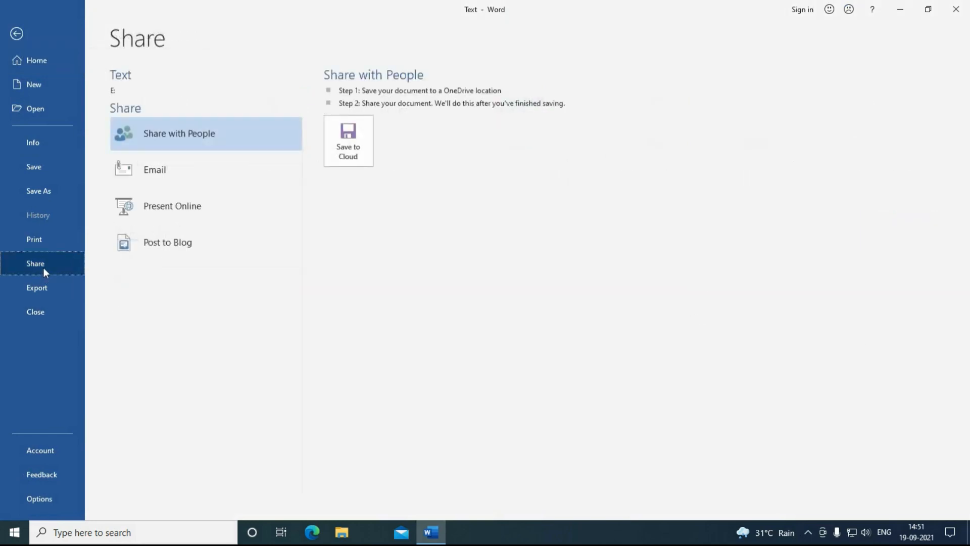
click(141, 172)
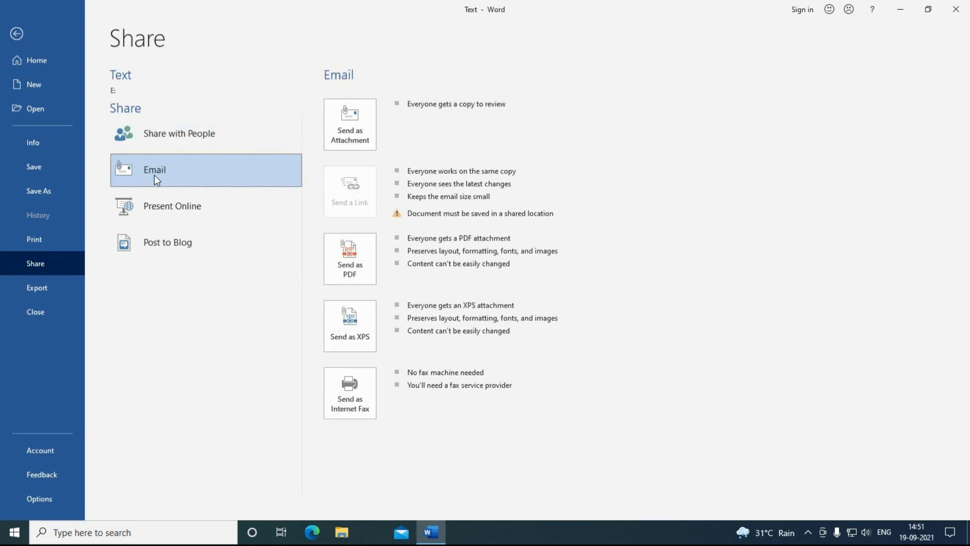
click(24, 264)
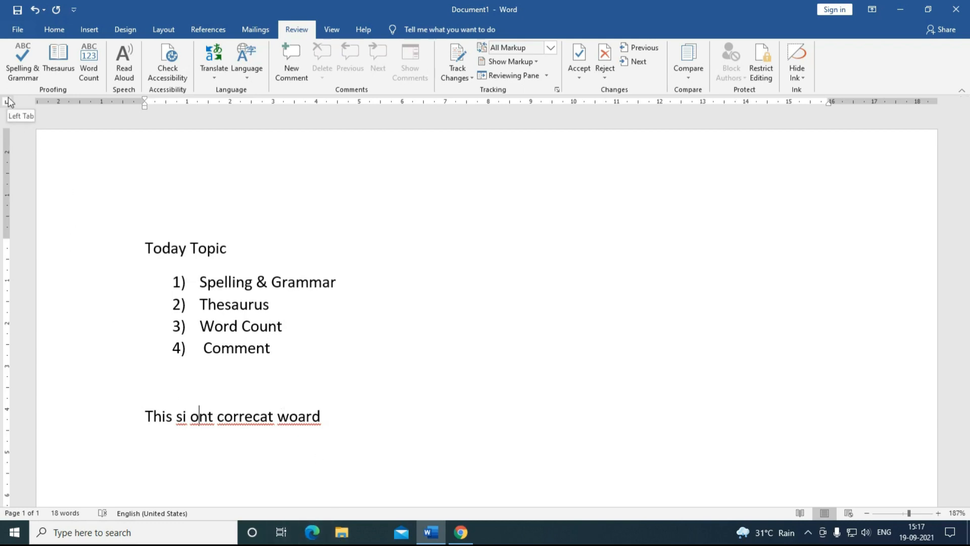
Step: Run Spelling & Grammar, accepting not, correct, word and is for the four misspellings
click(23, 74)
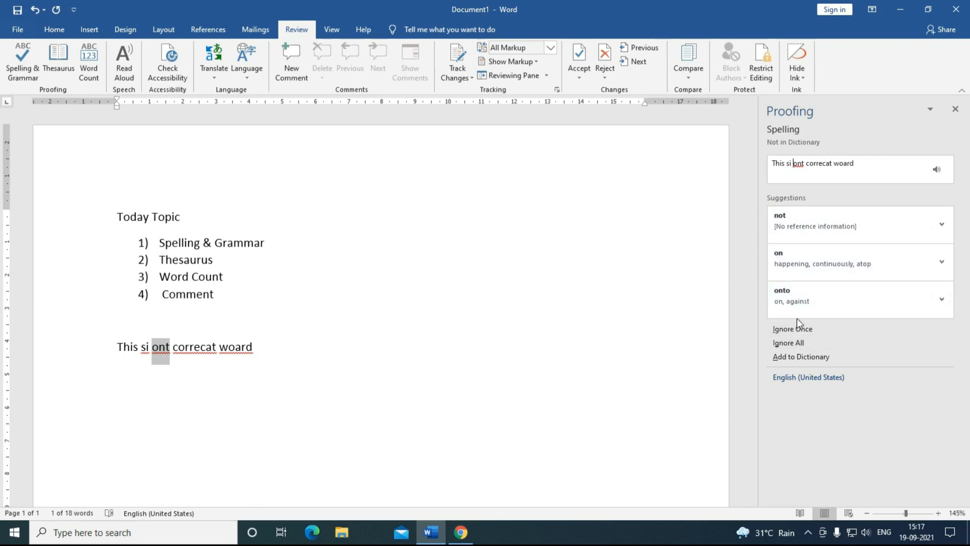
click(786, 229)
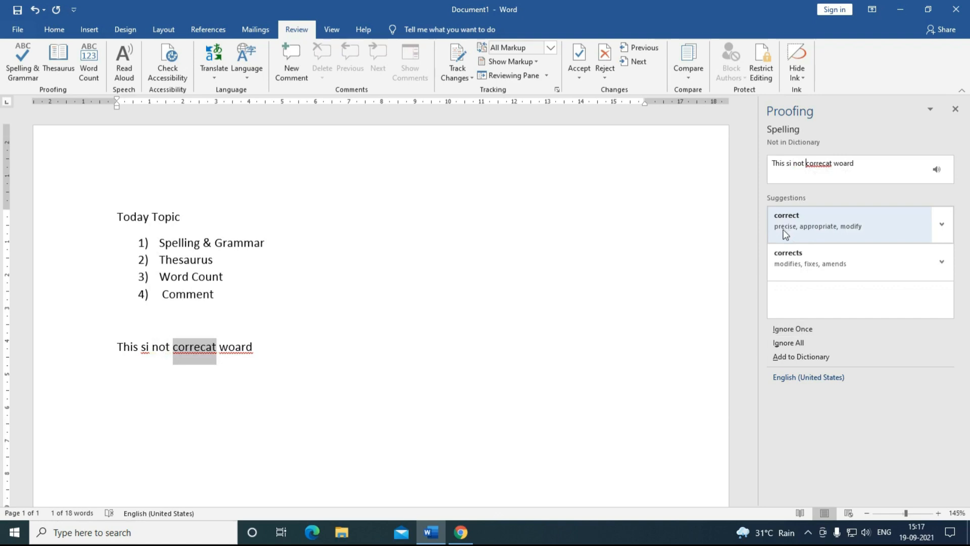
click(784, 221)
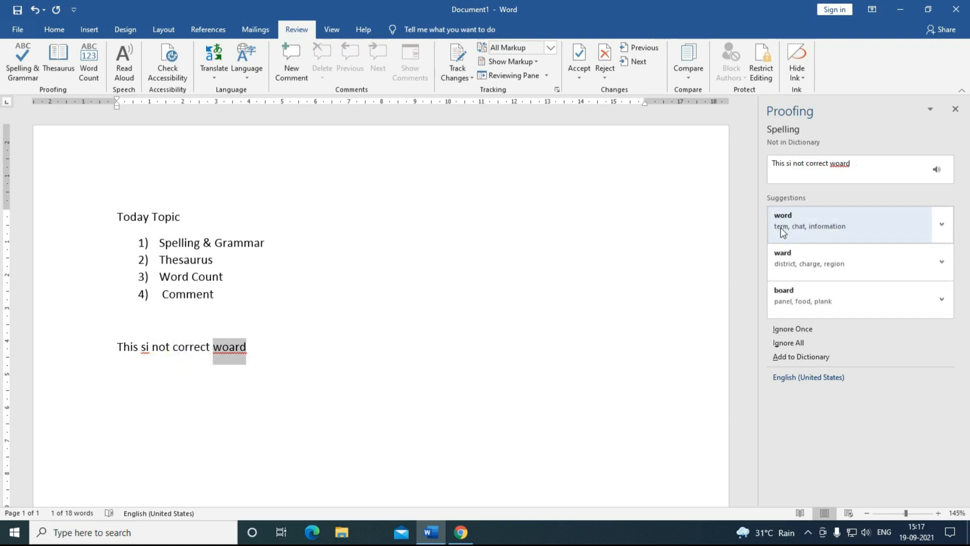
click(783, 227)
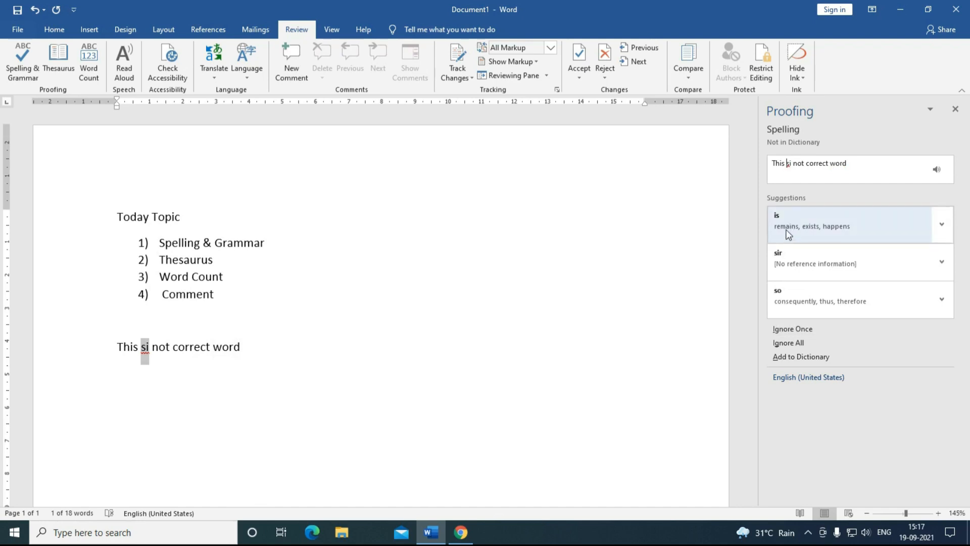
click(790, 236)
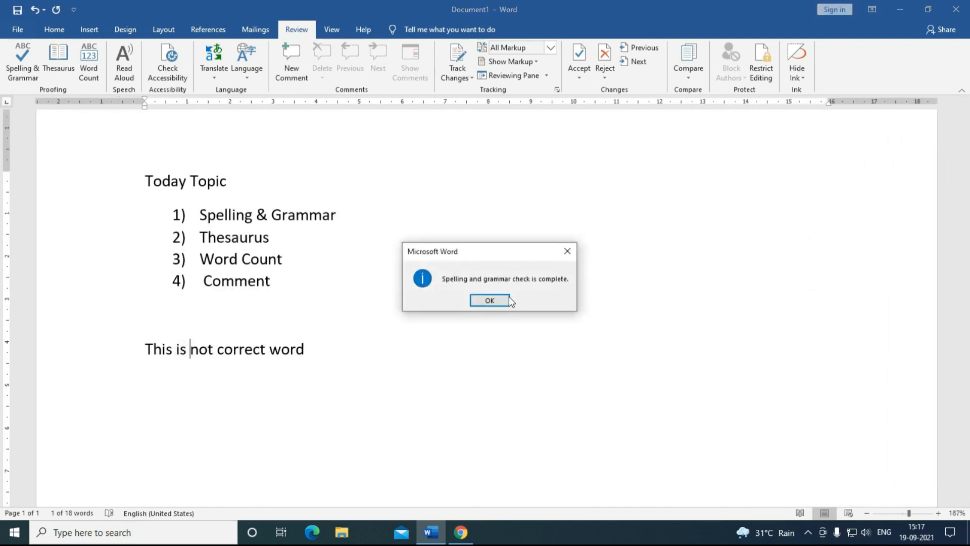
key(Return)
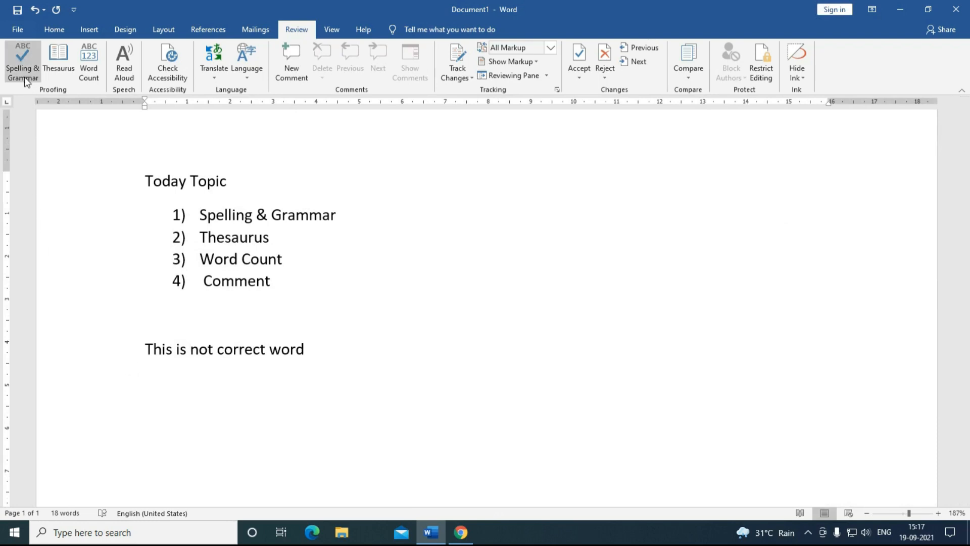
Step: Add a new line 'Abbount' after the sentence and correct it to 'About'
click(323, 349)
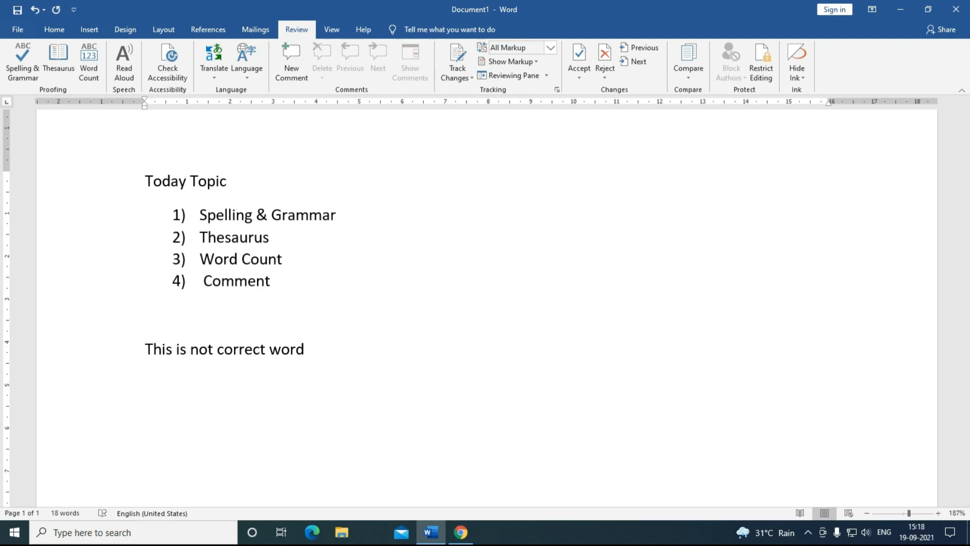
text(Abbount)
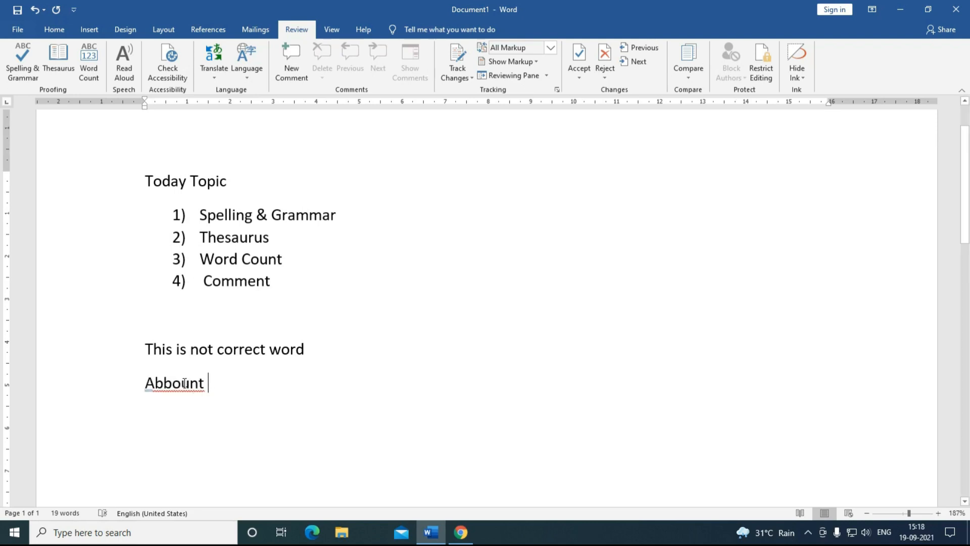
right_click(185, 385)
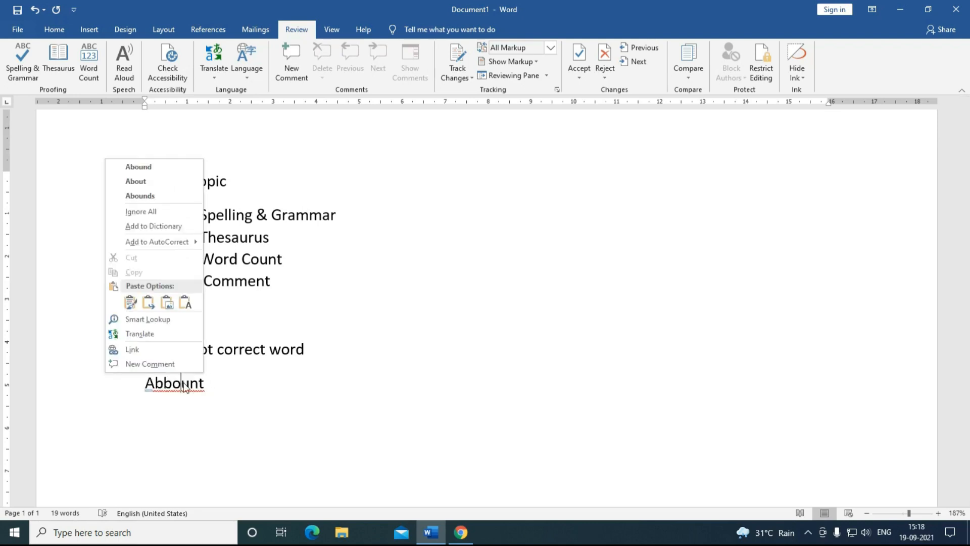
click(138, 183)
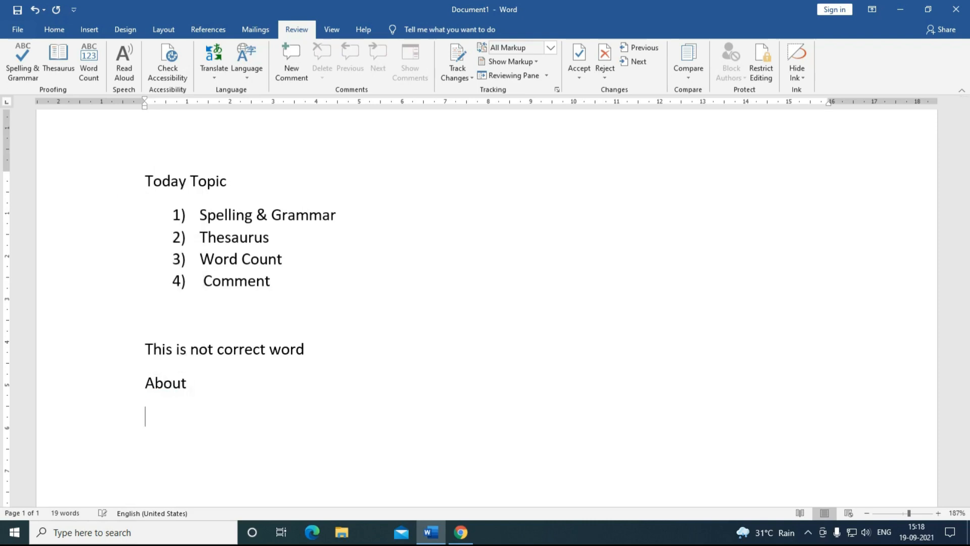
Step: Type 'This is first line .' and fix the stray space so it reads 'line.'
text(This is first line .)
key(Return)
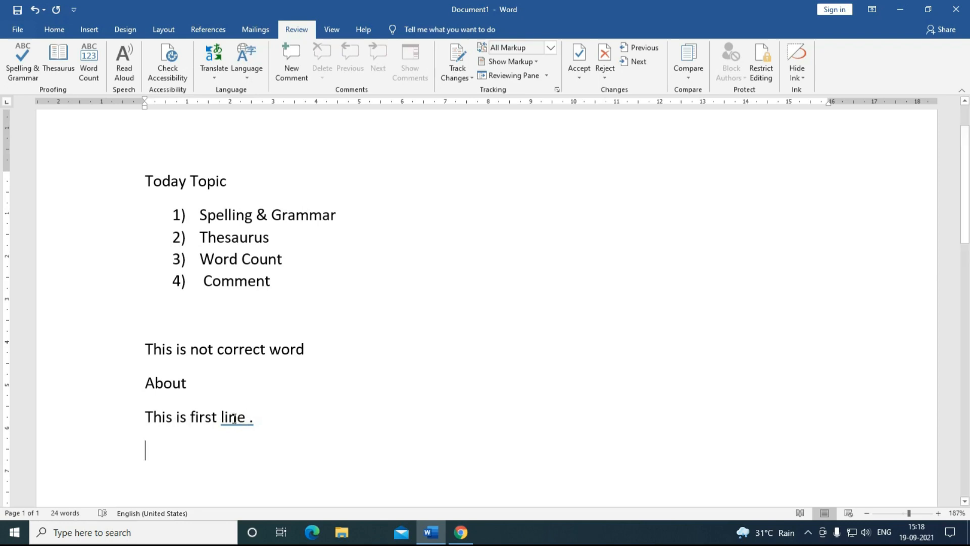
right_click(233, 419)
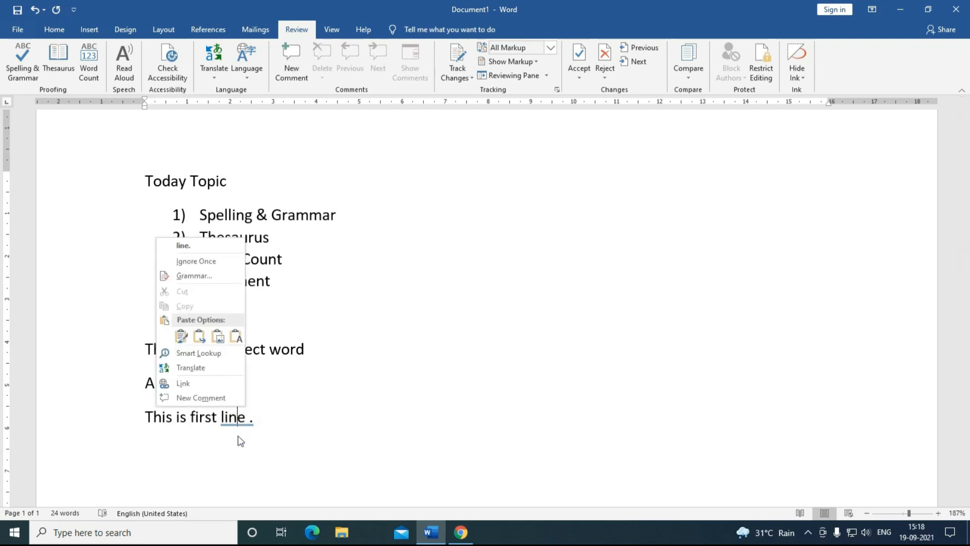
click(191, 254)
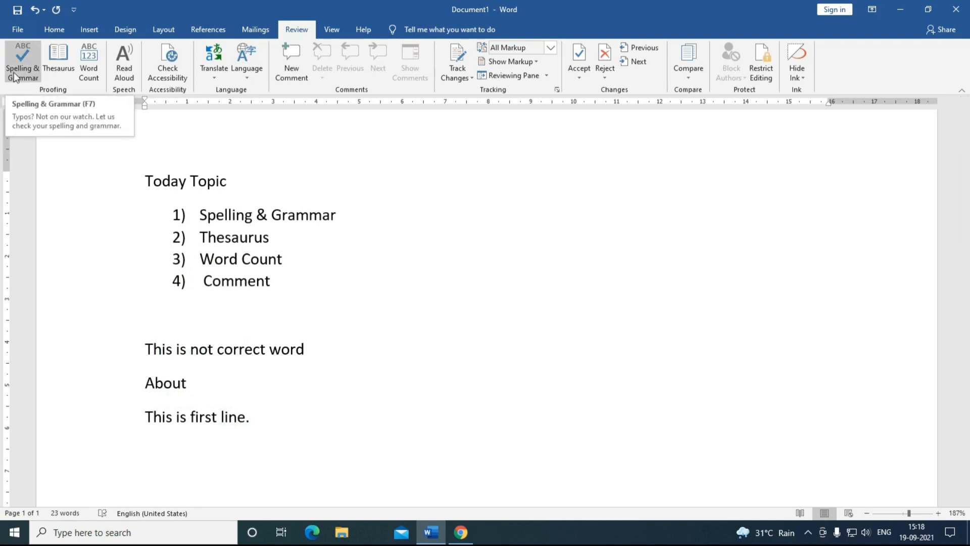
click(268, 438)
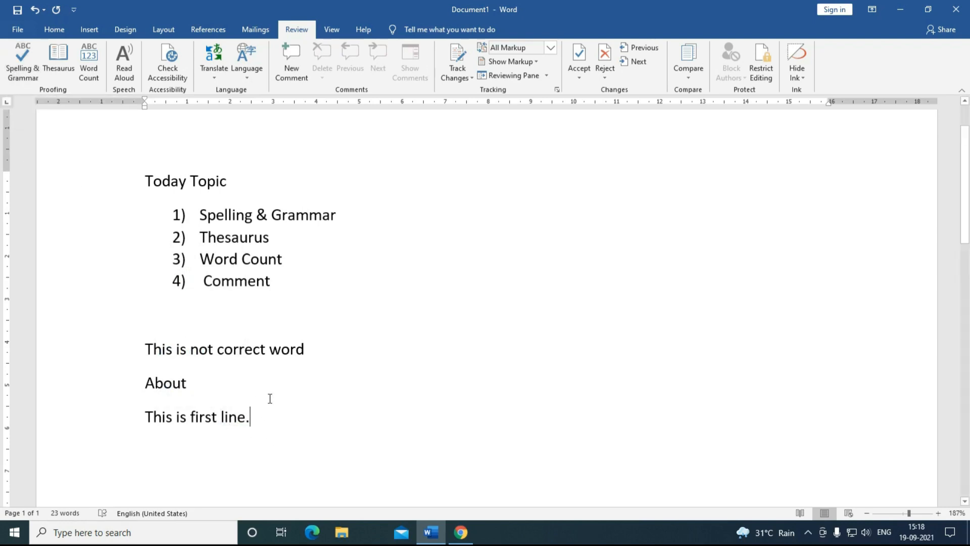
Step: Add the line 'Today is beautiful day' and swap beautiful for lovely via Thesaurus
key(Return)
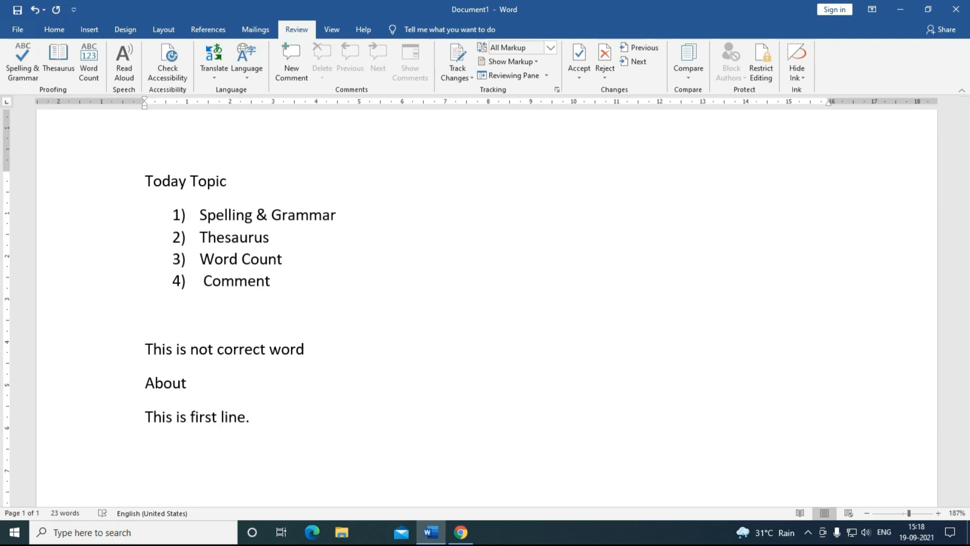
text(Today is beautiful day)
key(Return)
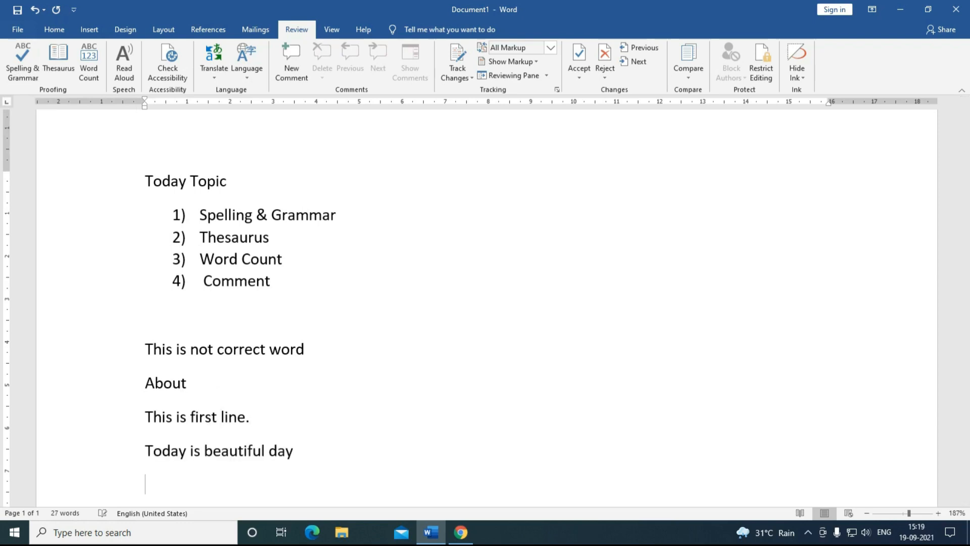
scroll(251, 488, down, 1)
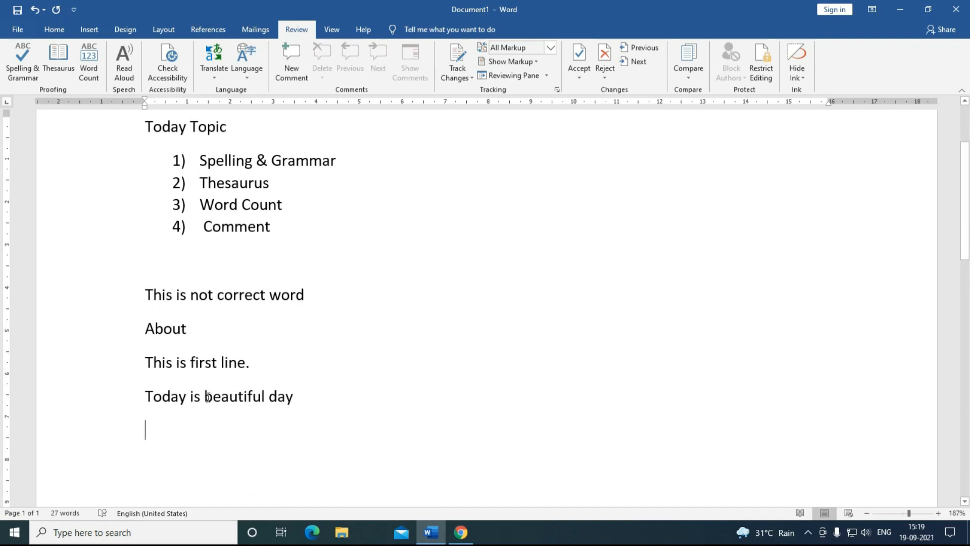
drag(205, 397, 263, 403)
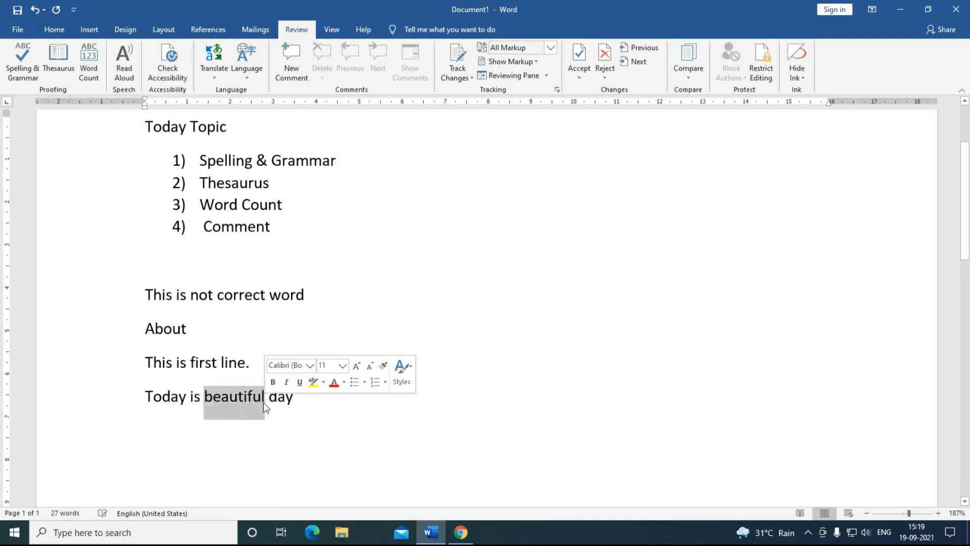
click(207, 427)
click(235, 404)
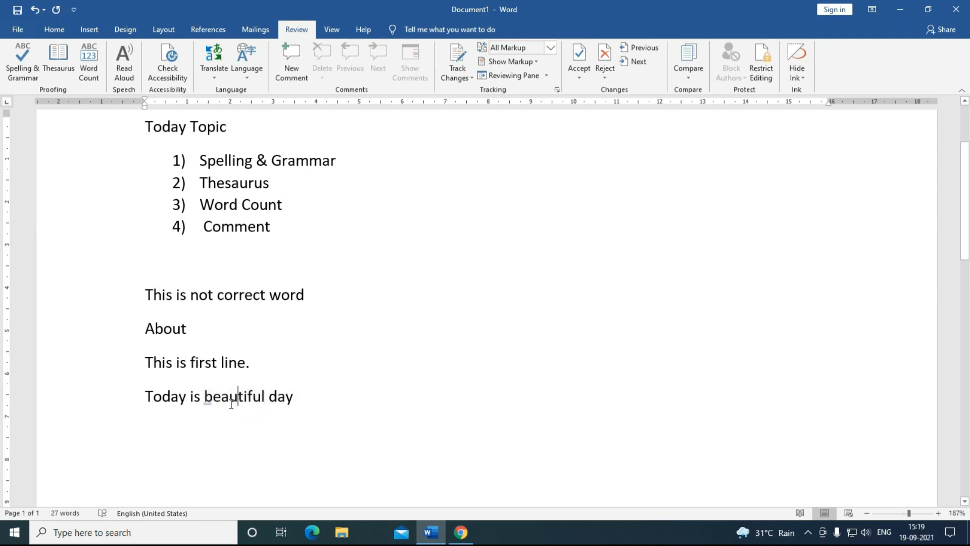
click(58, 68)
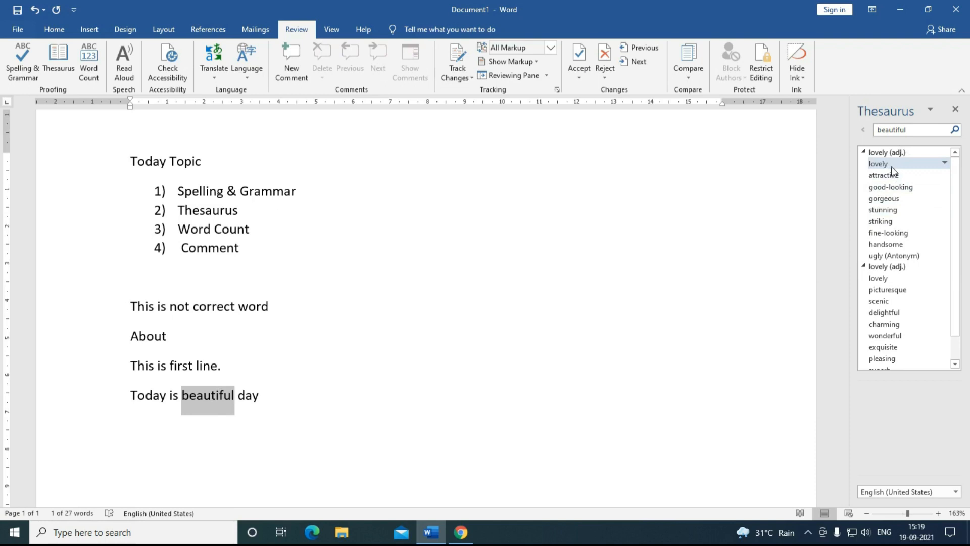
click(942, 163)
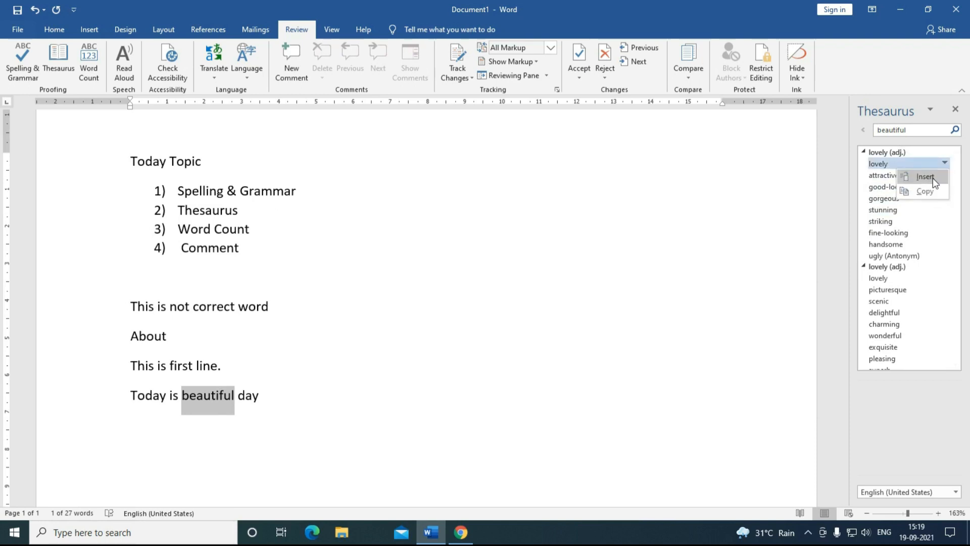
click(932, 178)
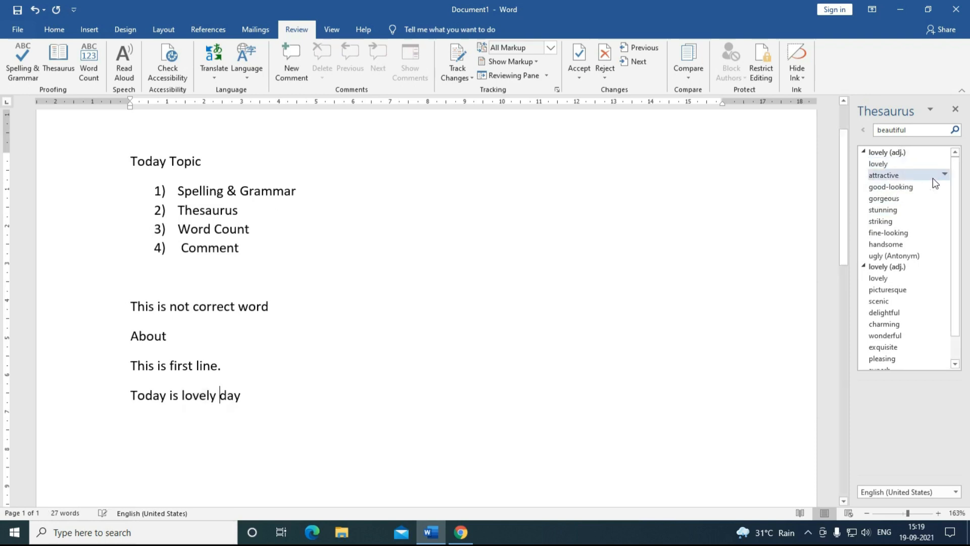
Step: Replace 'first' with the synonym 'primary' in 'This is first line.'
click(406, 391)
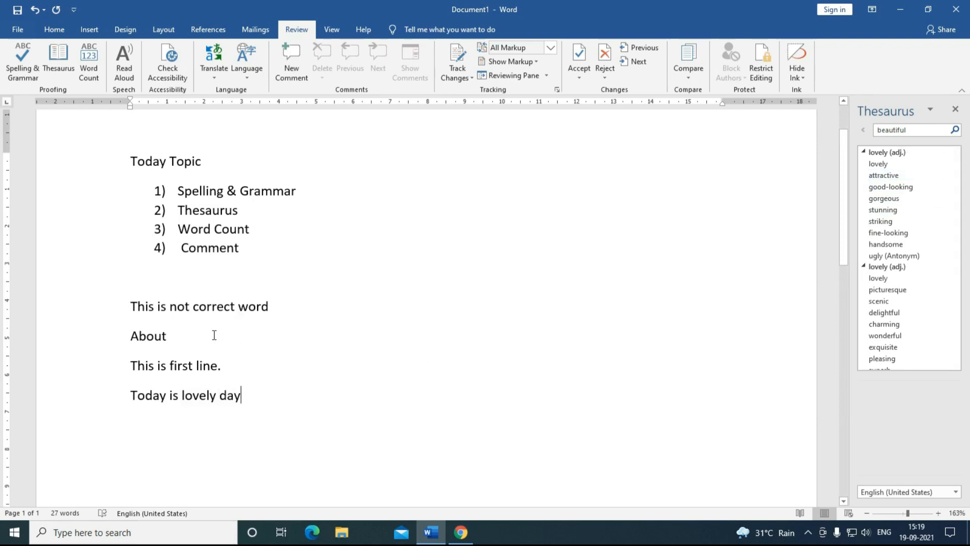
drag(193, 364, 169, 365)
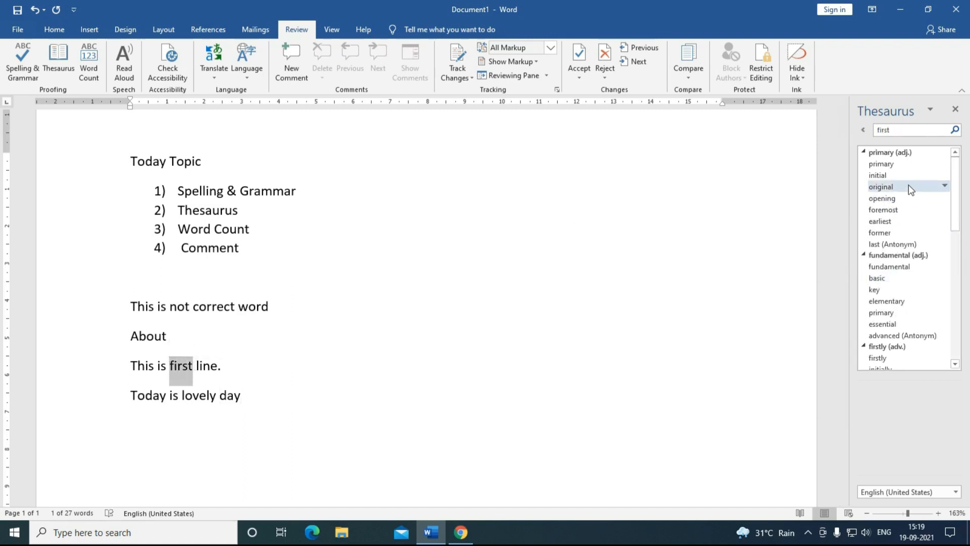
mouse_move(906, 169)
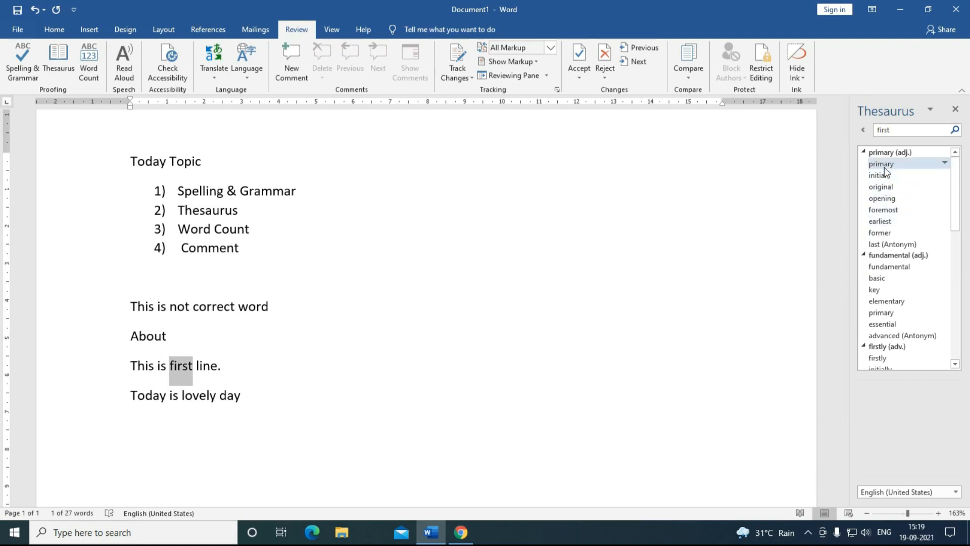
click(945, 163)
click(925, 178)
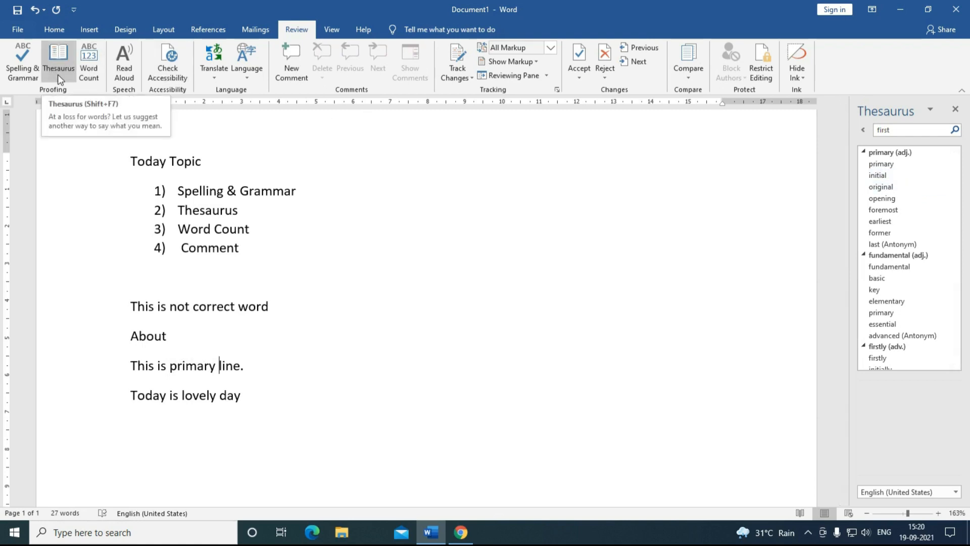
click(92, 77)
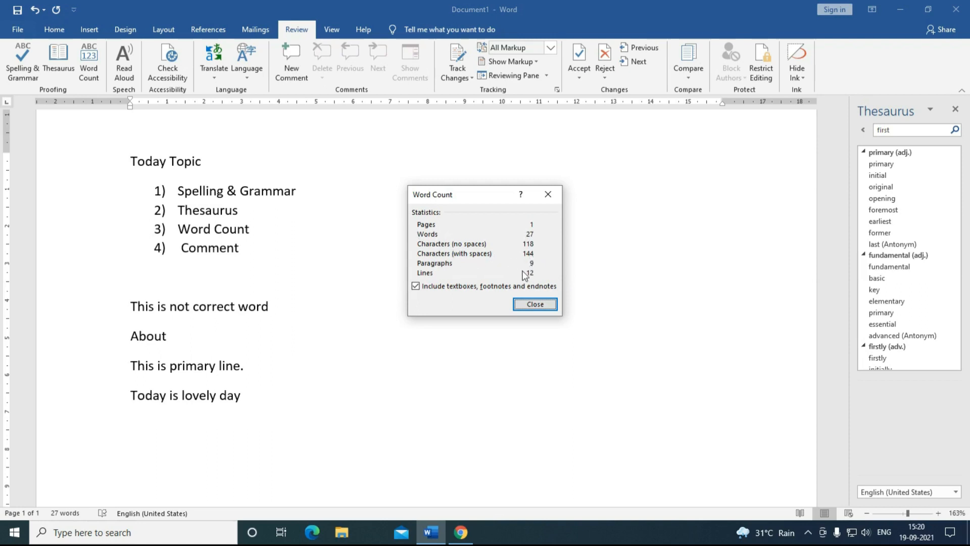
click(534, 304)
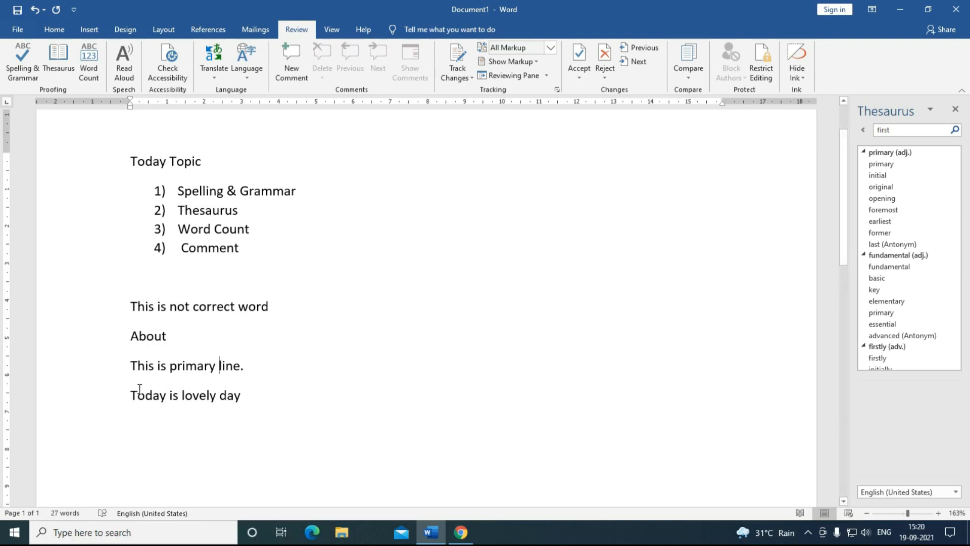
Step: Close the Thesaurus pane and add a comment on the word Grammar
click(953, 111)
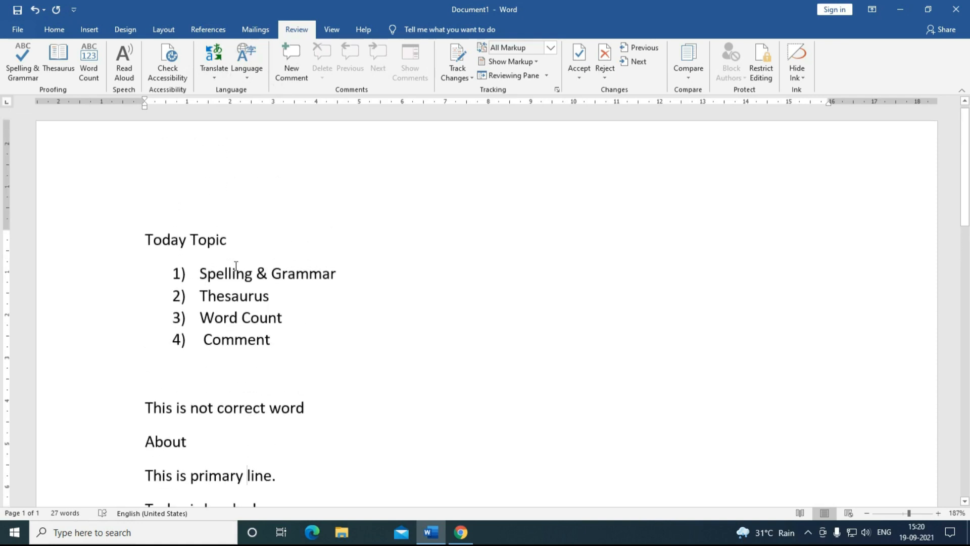
drag(272, 273, 335, 273)
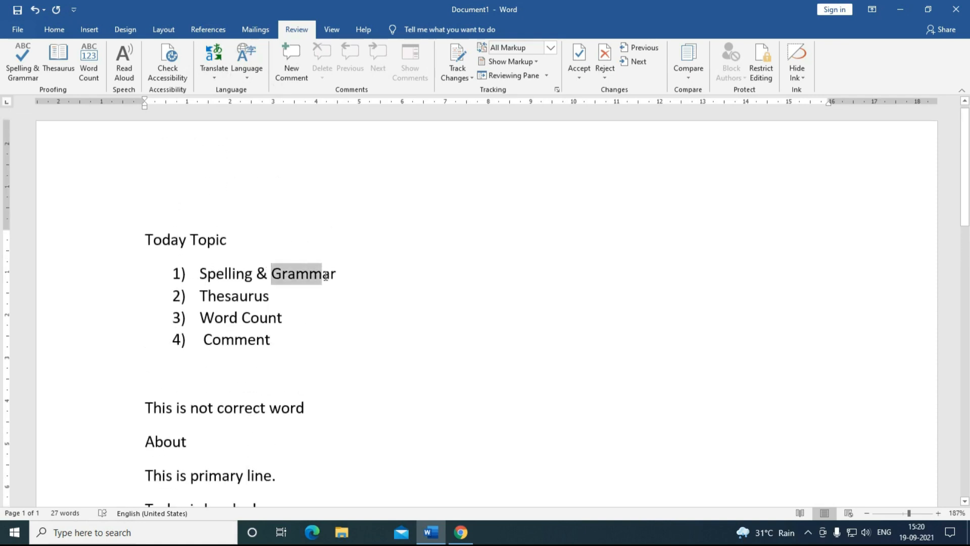
click(291, 73)
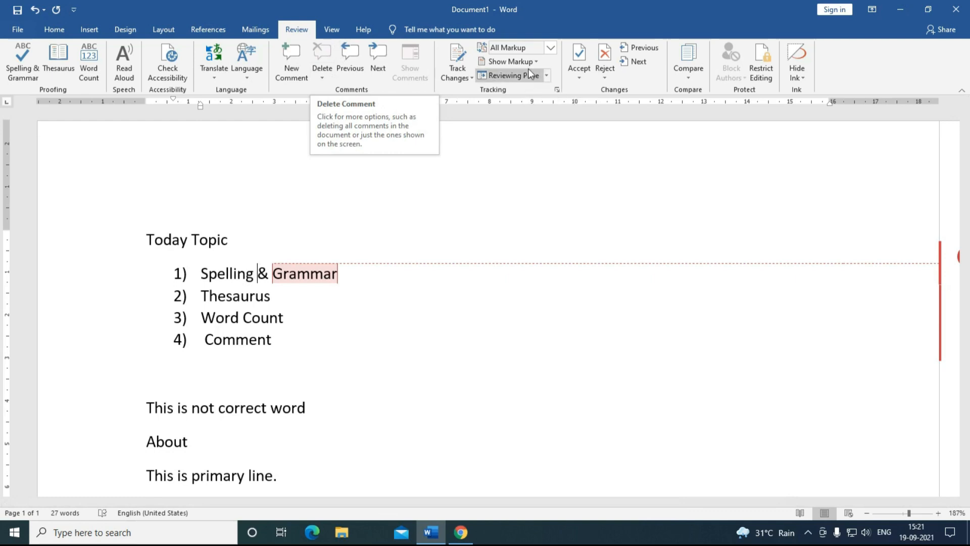
Step: Toggle the markup view between Original and All Markup, ending on All Markup
click(549, 47)
click(522, 96)
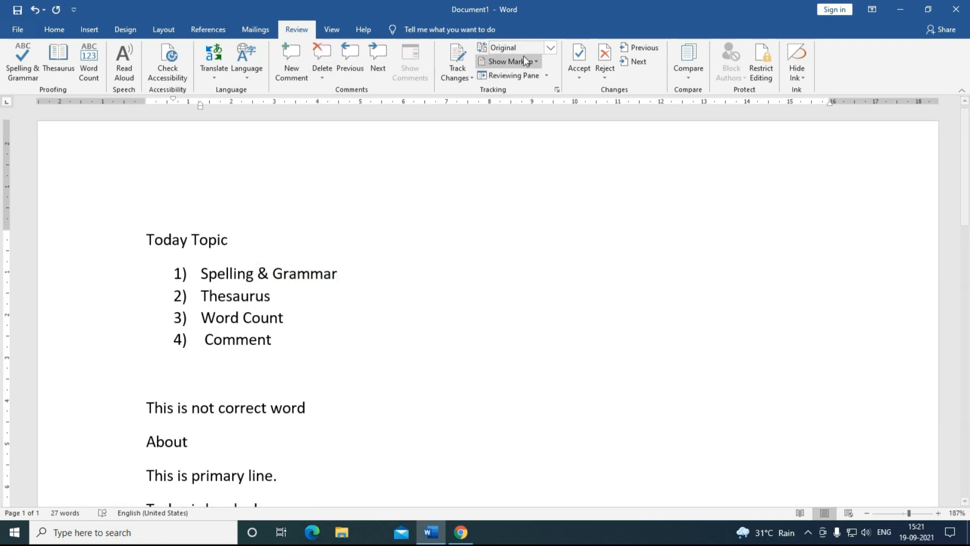
click(550, 48)
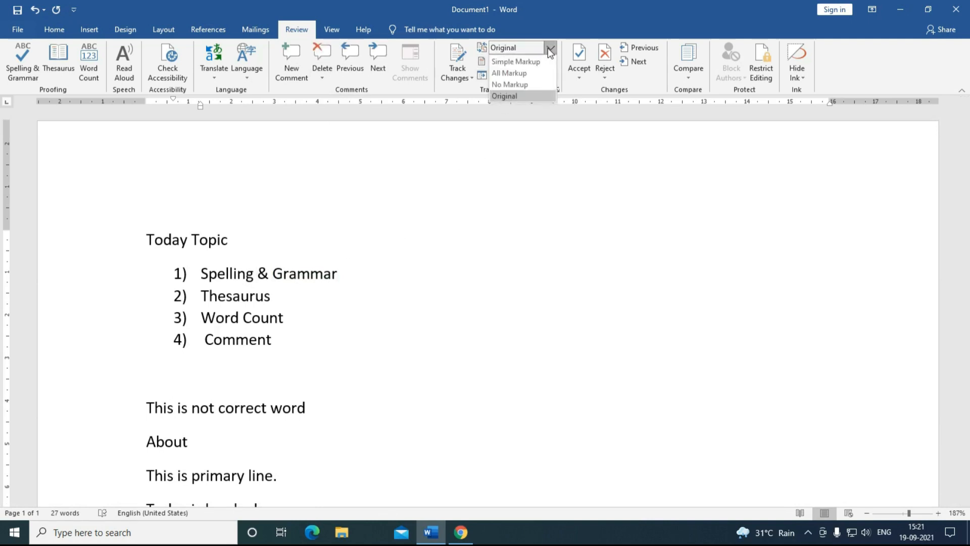
click(529, 73)
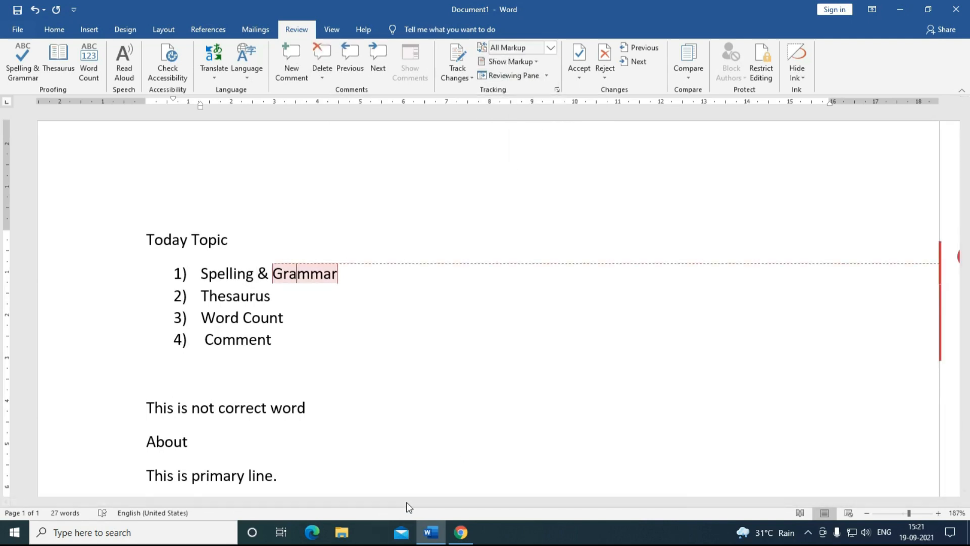
click(550, 47)
click(517, 96)
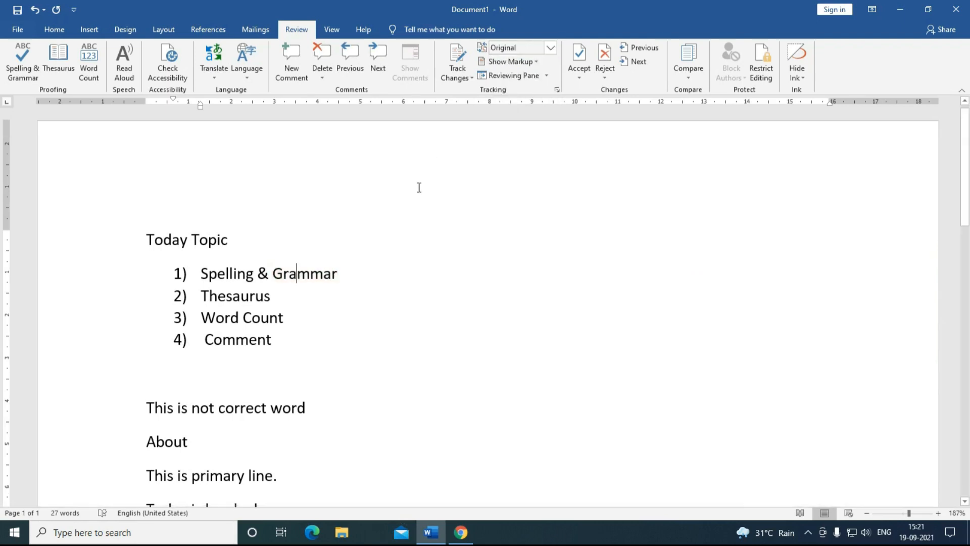
click(304, 275)
click(551, 47)
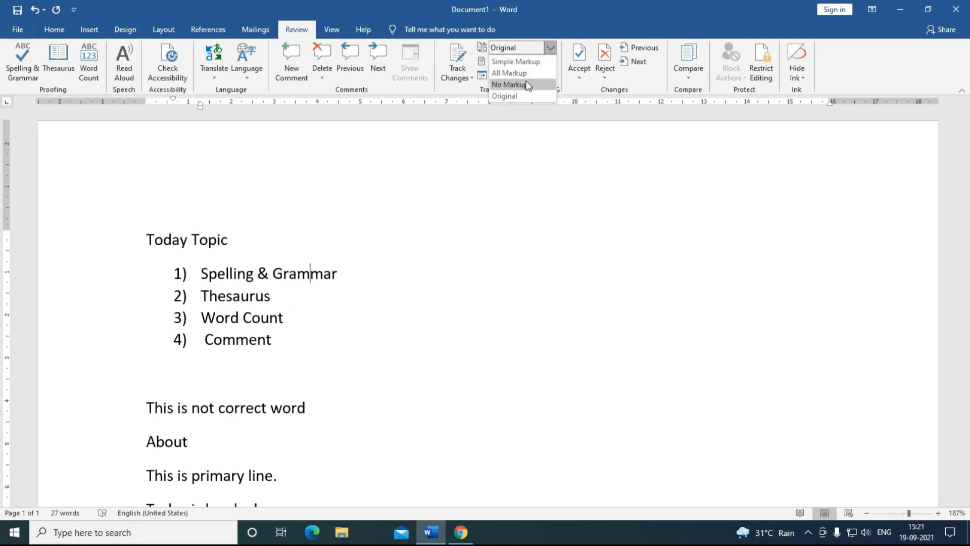
click(509, 73)
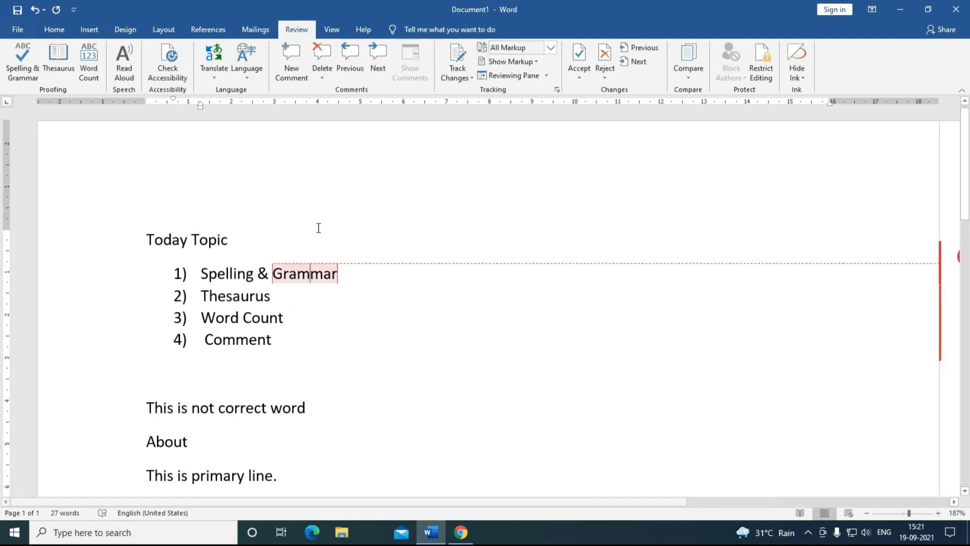
Step: Delete the comment on Grammar, then select the word Comment
click(320, 68)
click(324, 87)
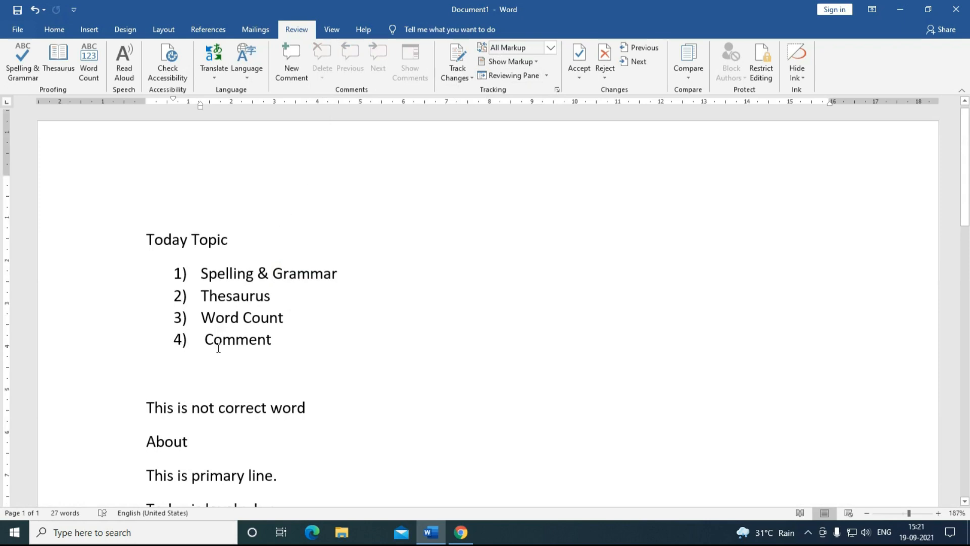
scroll(217, 346, down, 3)
scroll(217, 346, up, 3)
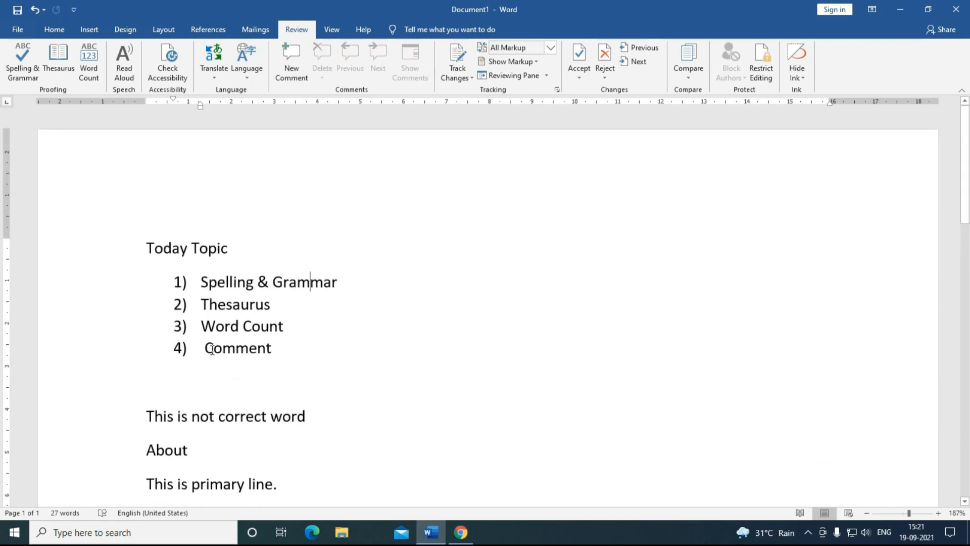
drag(204, 348, 274, 348)
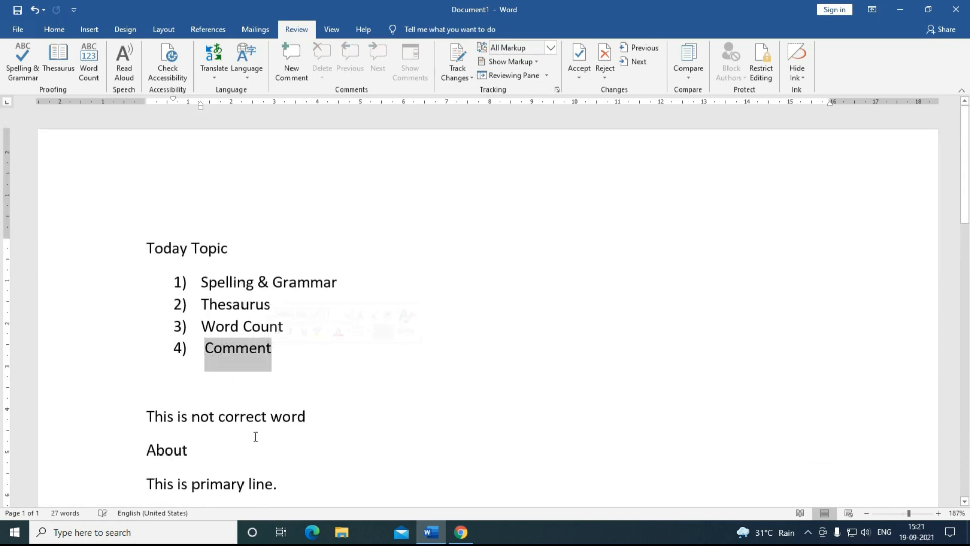
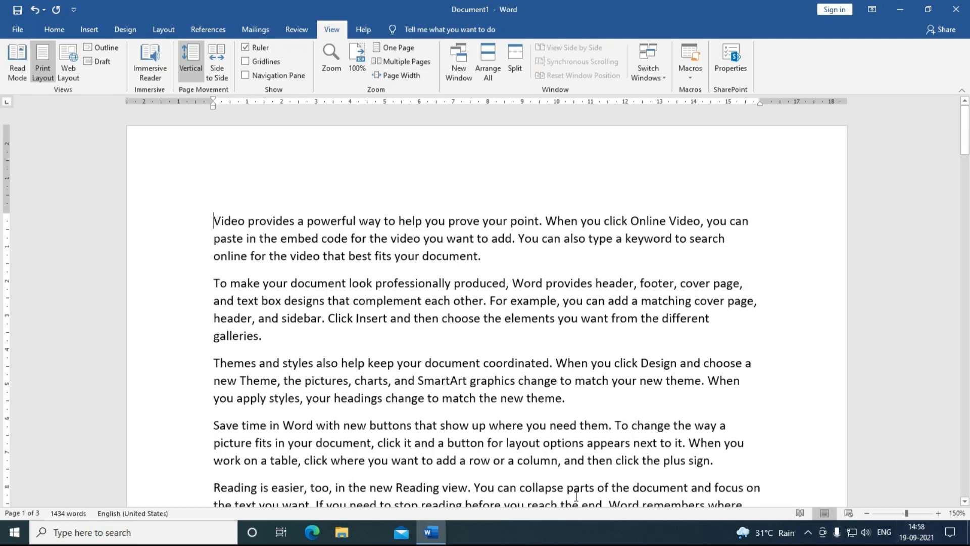
Step: Page through the sample text in Read Mode to the end and back, then exit it
scroll(555, 384, down, 3)
scroll(552, 383, up, 3)
click(15, 76)
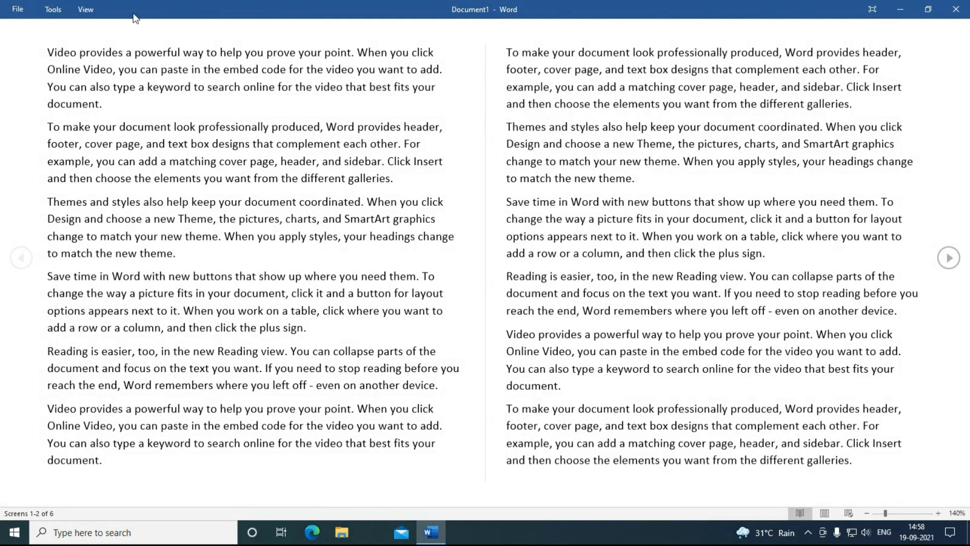
click(950, 263)
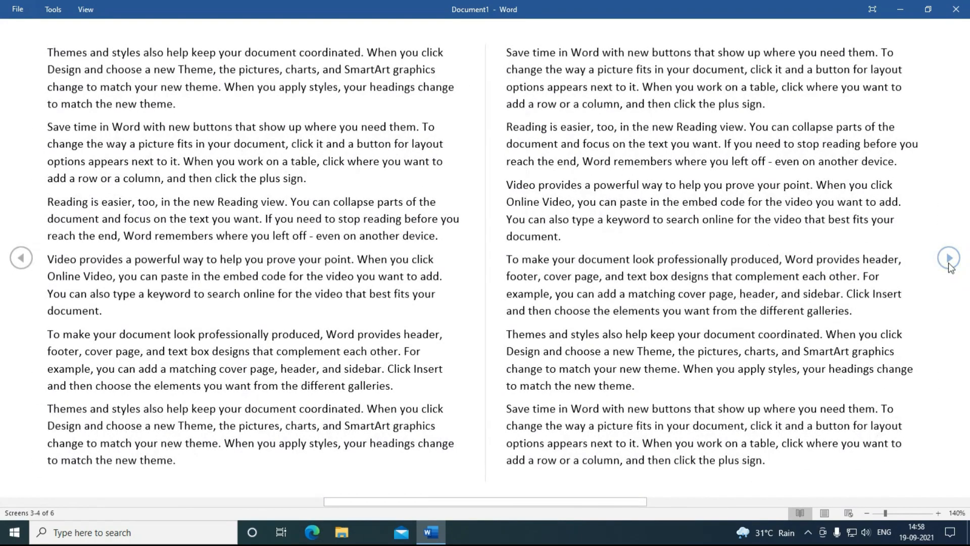
click(949, 264)
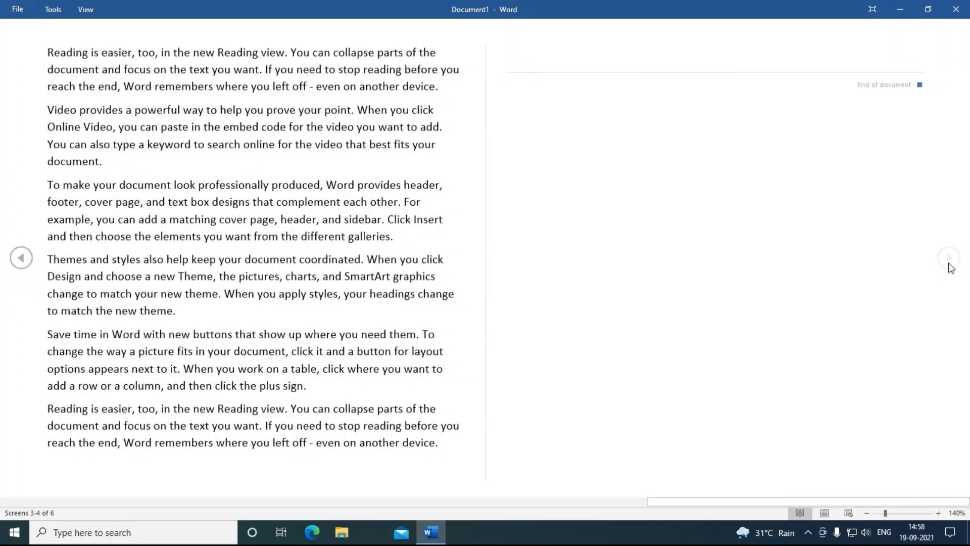
click(21, 261)
click(21, 260)
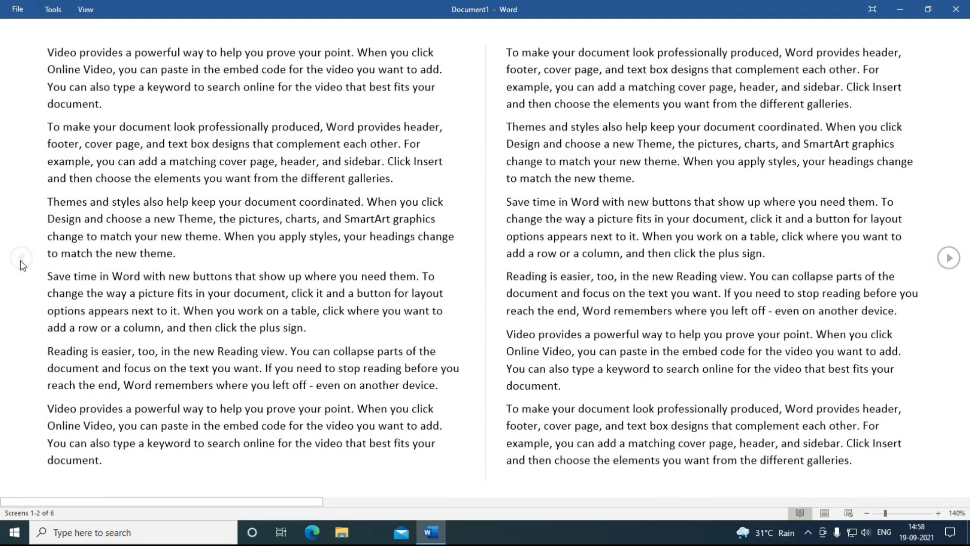
key(Escape)
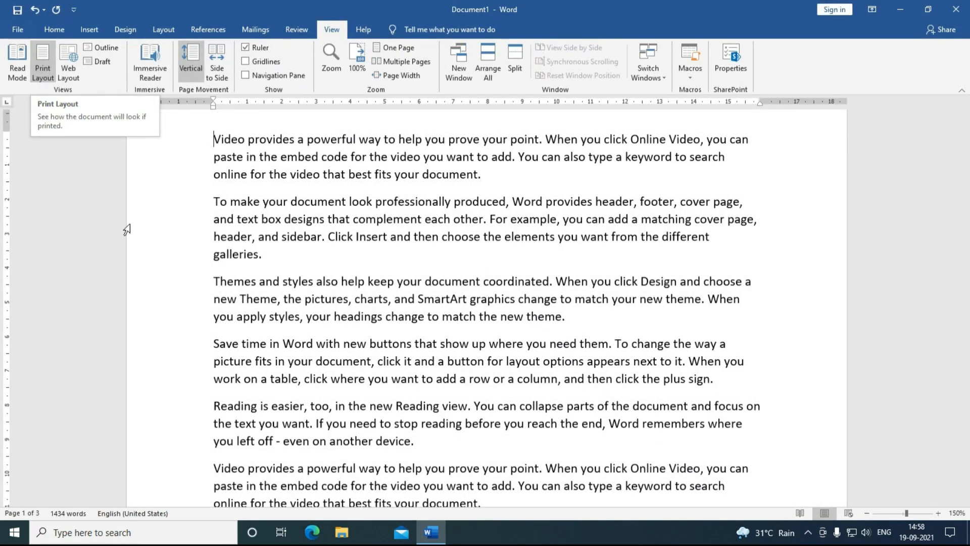
Step: Show the document in Web Layout, then switch it to Draft view
scroll(369, 330, up, 3)
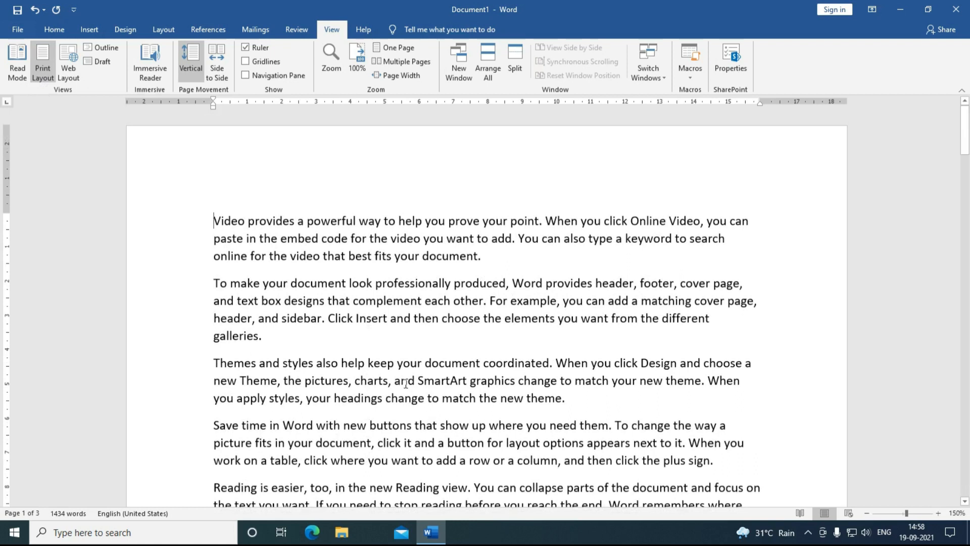
scroll(410, 380, down, 1)
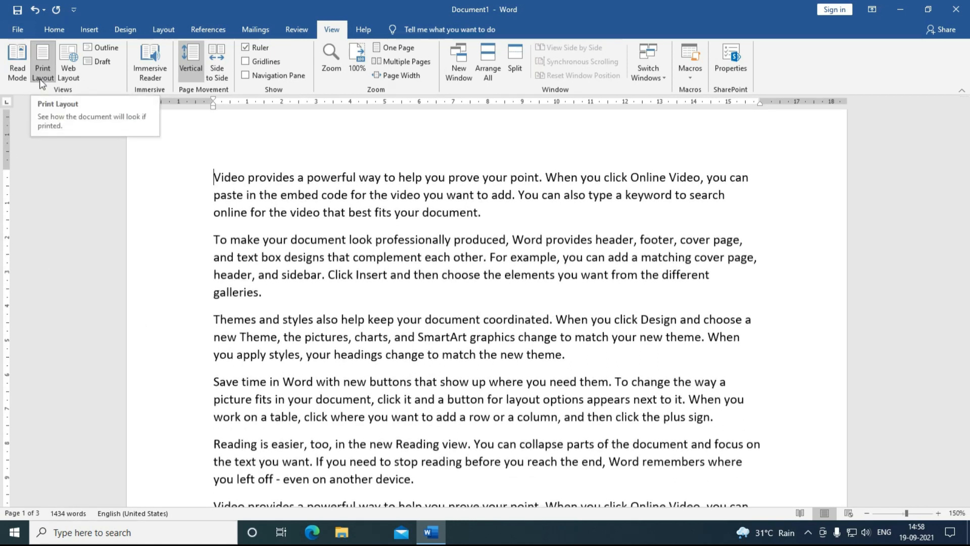
click(62, 77)
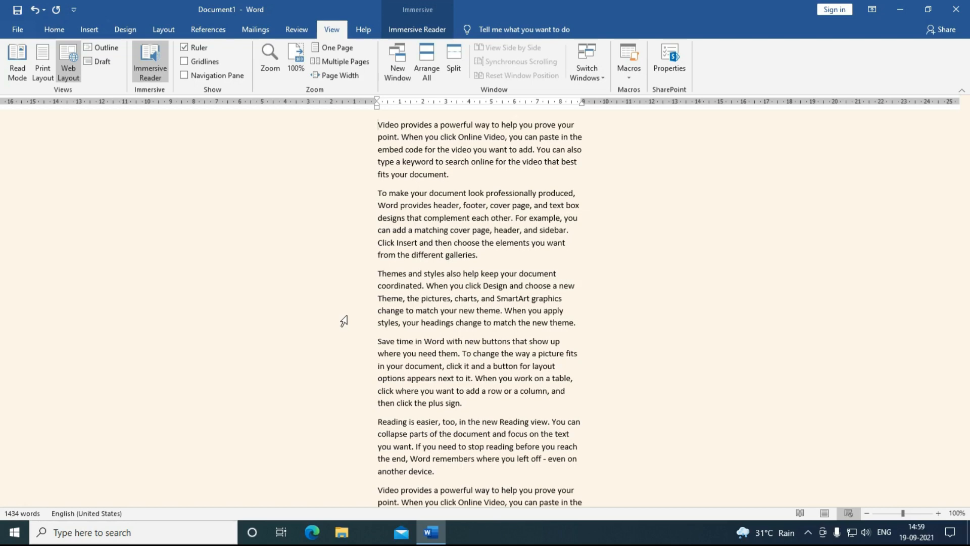
click(96, 62)
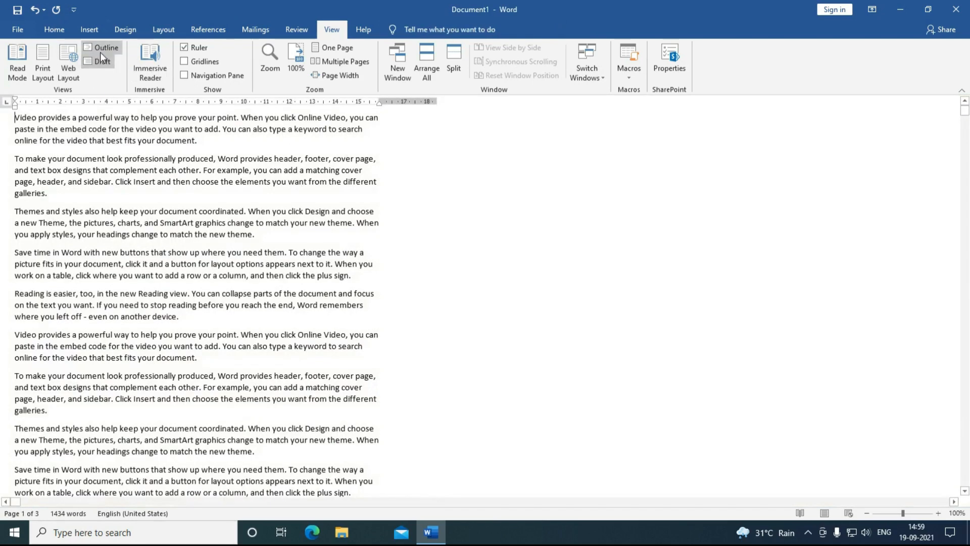
Step: View the document as an Outline, then return it to Print Layout
click(101, 51)
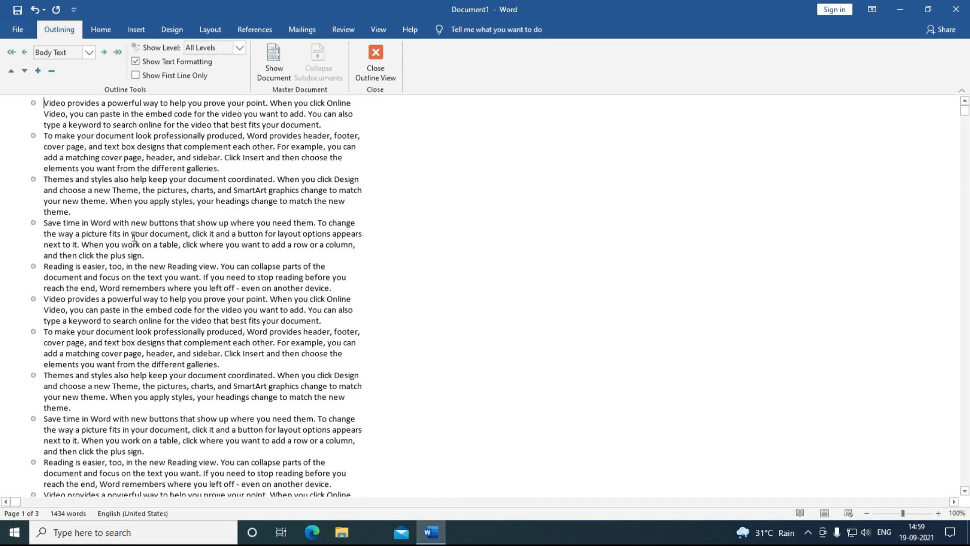
click(375, 28)
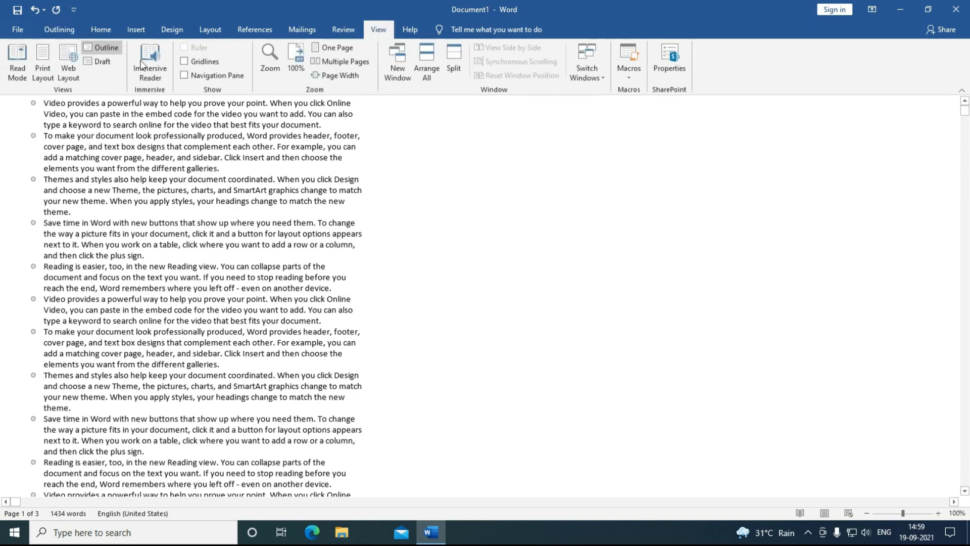
click(45, 74)
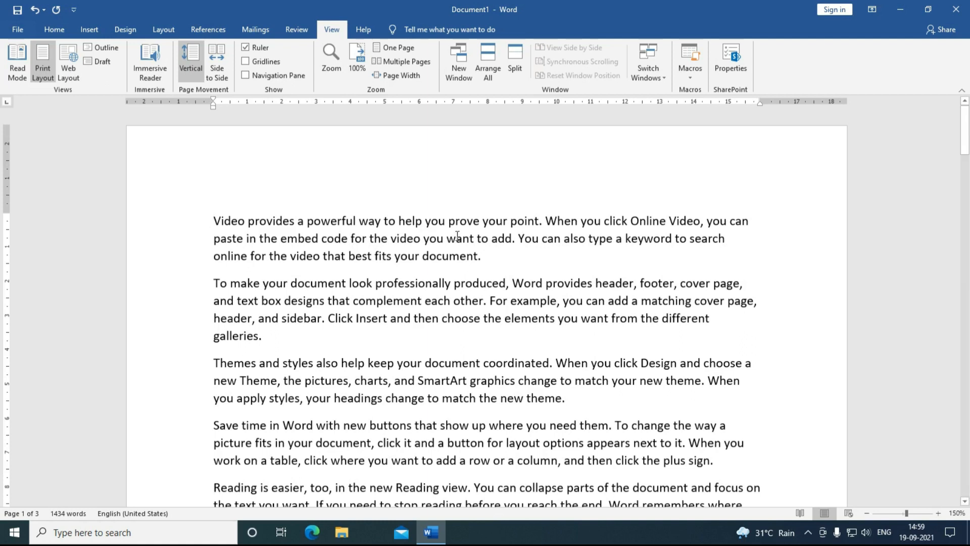
Step: Have the first two paragraphs read aloud in Immersive Reader, then close it
click(150, 80)
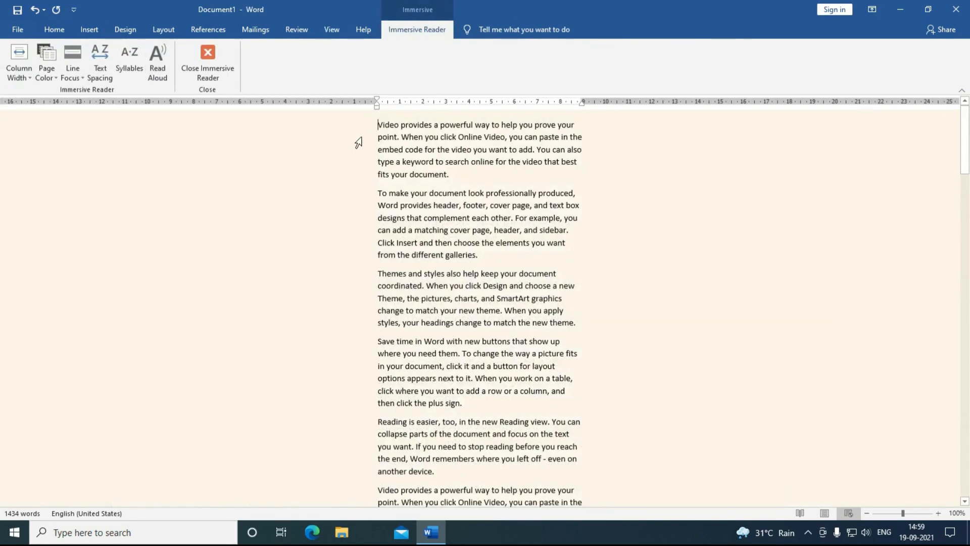
drag(376, 124, 487, 253)
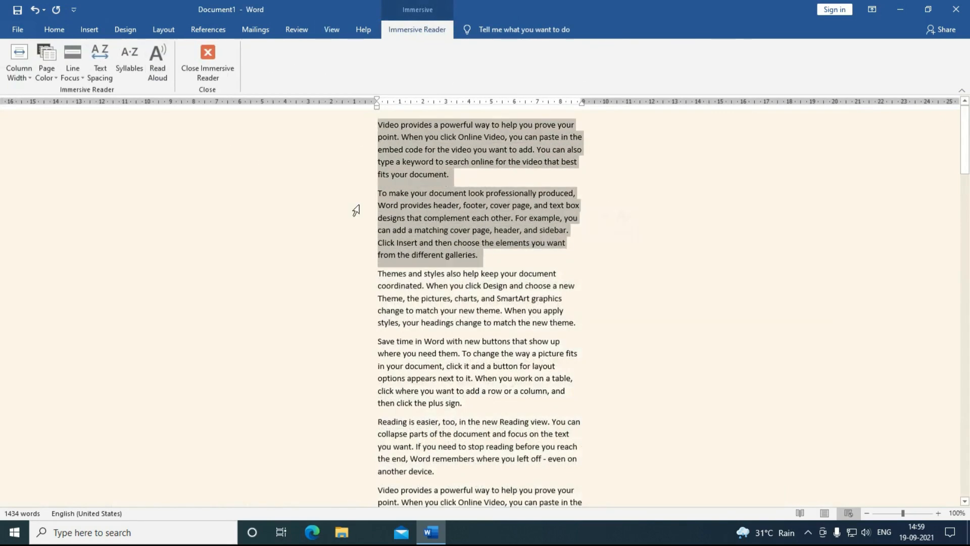
click(163, 77)
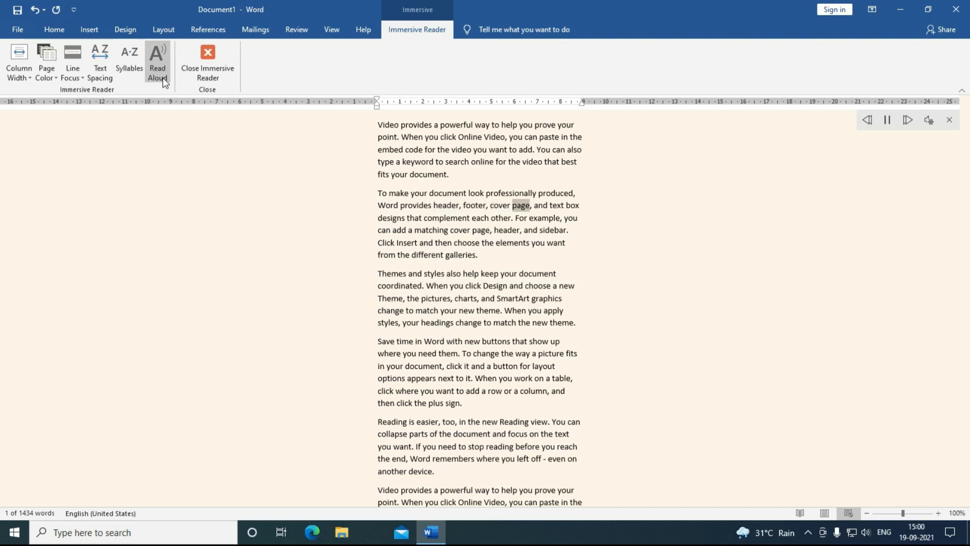
click(188, 75)
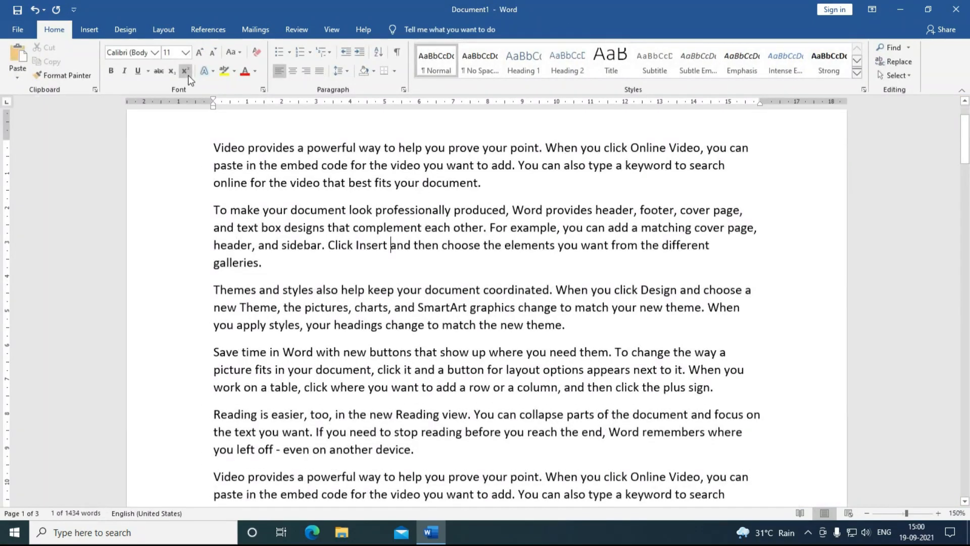
Step: Try Side to Side paging, toggle rulers, gridlines and navigation pane, then return to Vertical
click(328, 30)
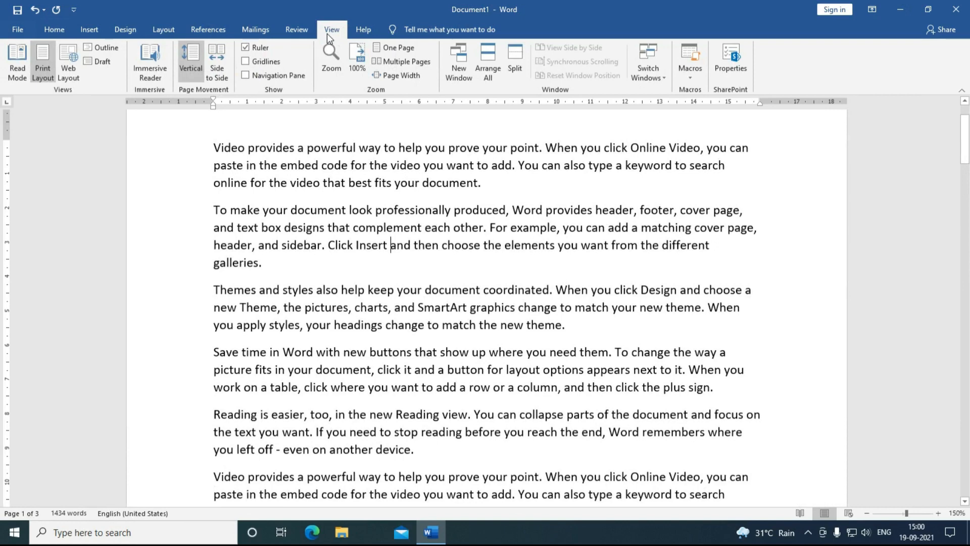
scroll(365, 305, up, 3)
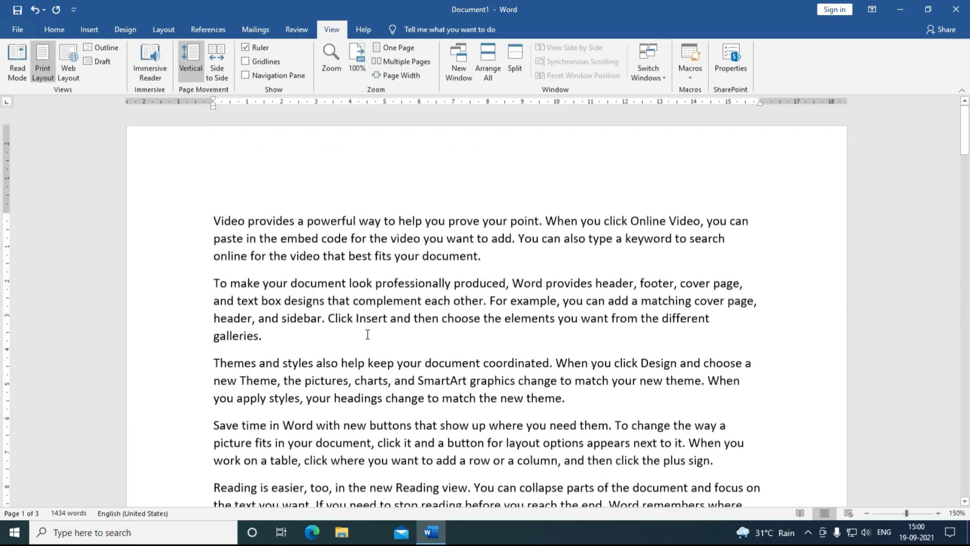
scroll(369, 337, down, 3)
scroll(369, 337, up, 3)
click(218, 79)
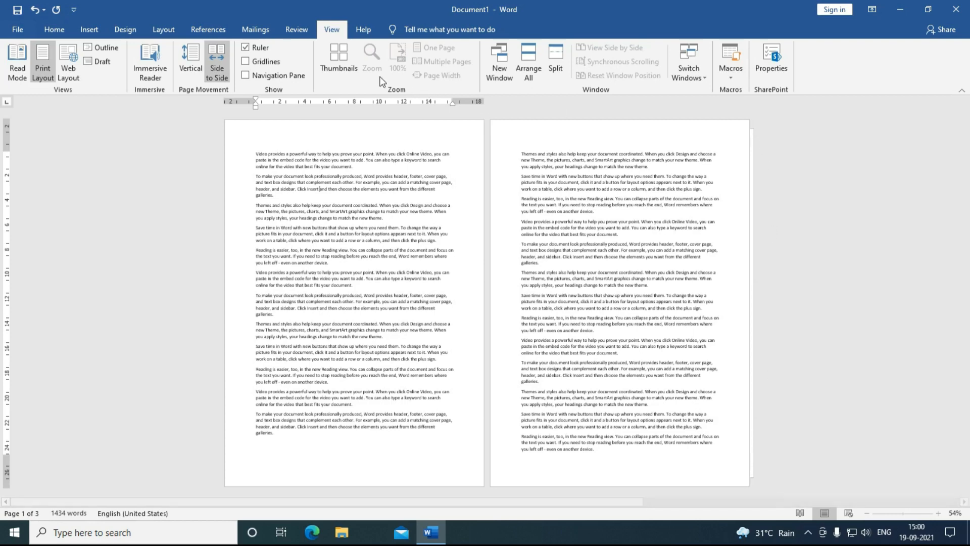
click(257, 51)
click(258, 50)
click(260, 65)
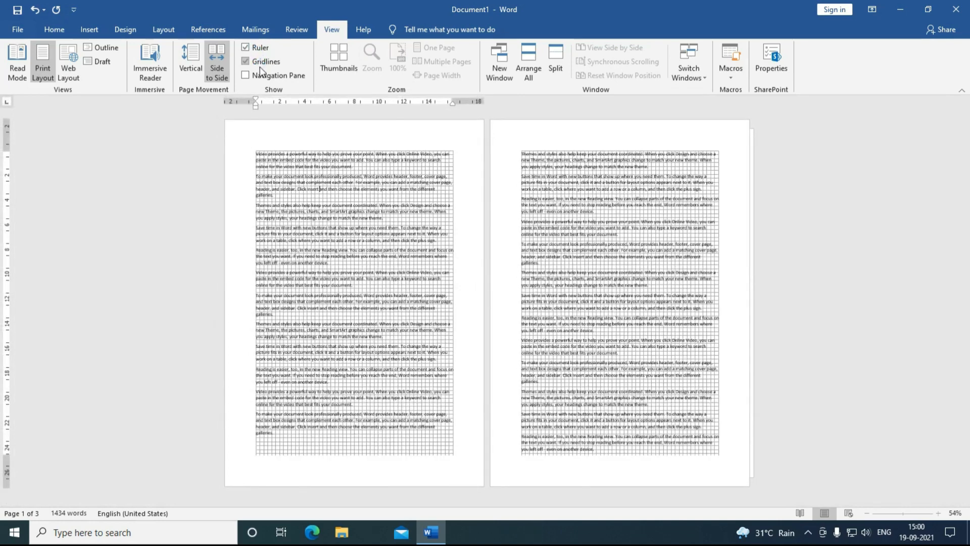
click(260, 67)
click(270, 76)
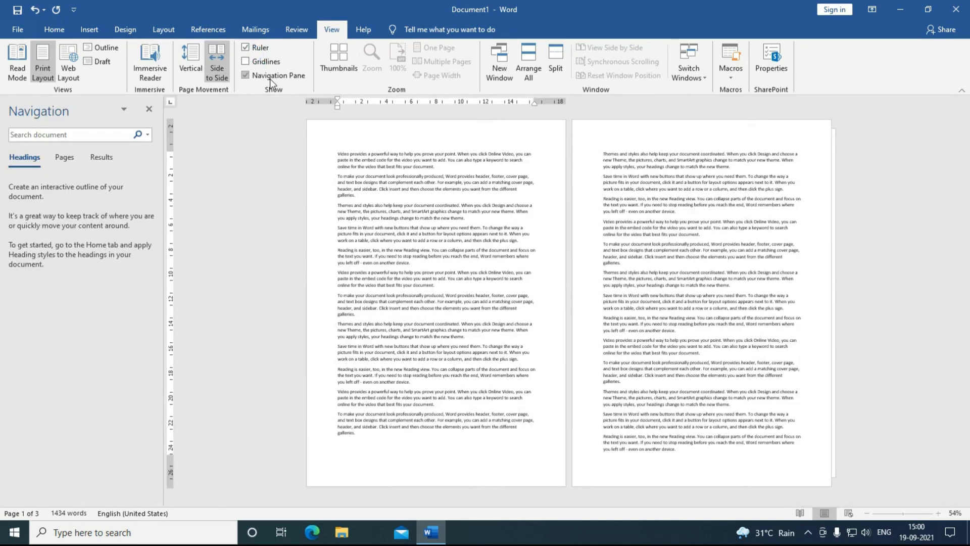
click(270, 77)
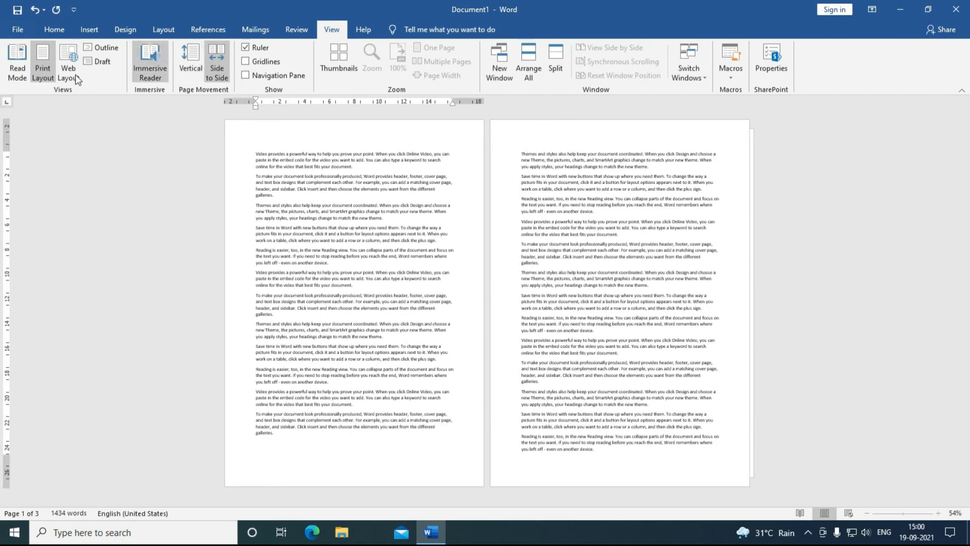
click(193, 65)
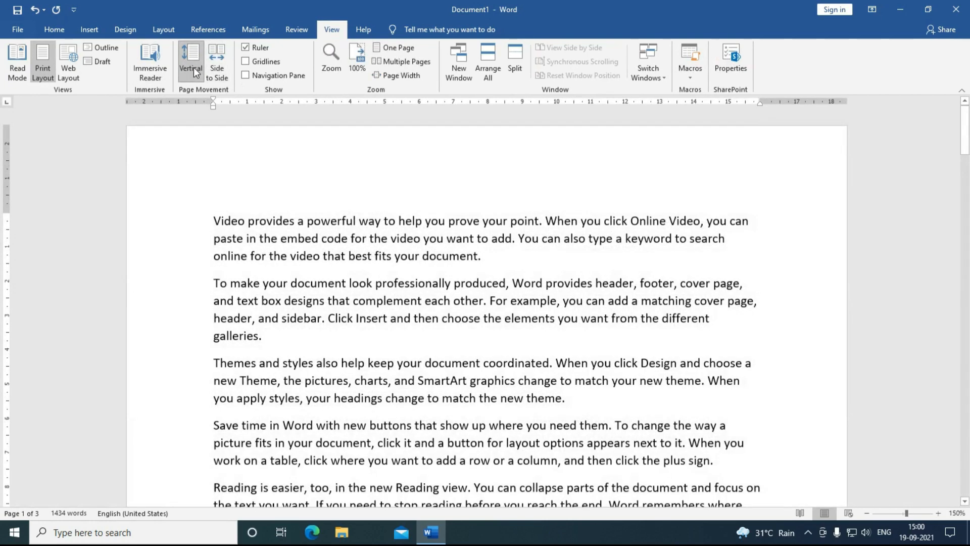
Step: Zoom the document in step by step to 190%
click(328, 59)
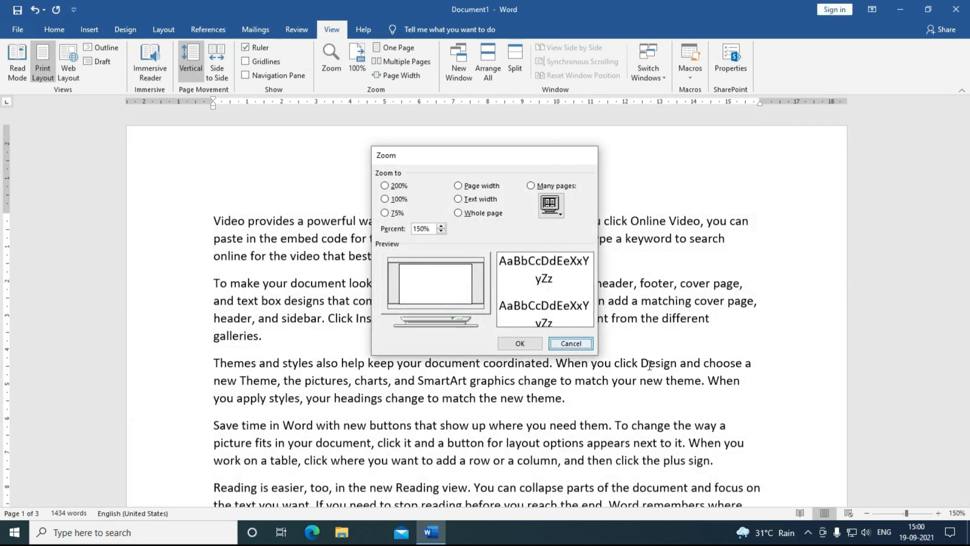
click(564, 346)
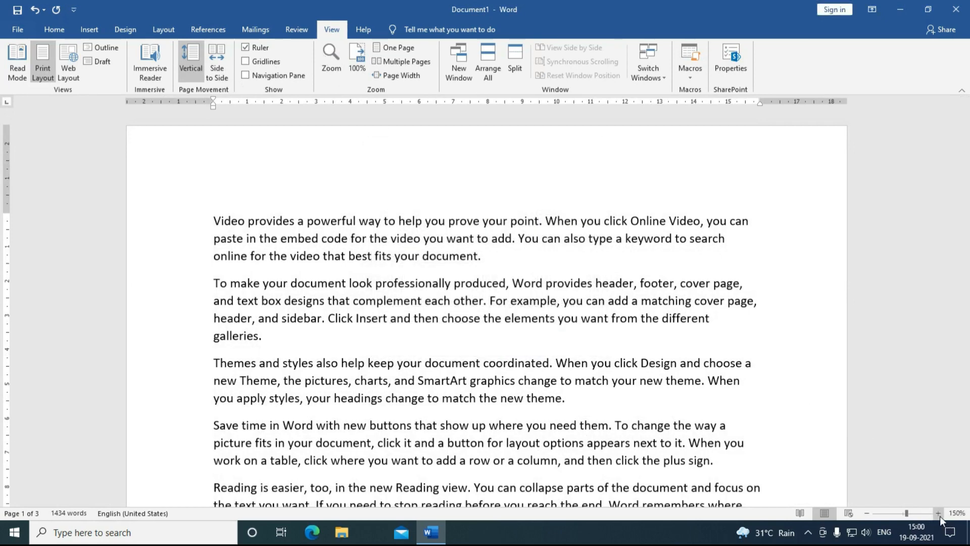
click(939, 514)
click(938, 513)
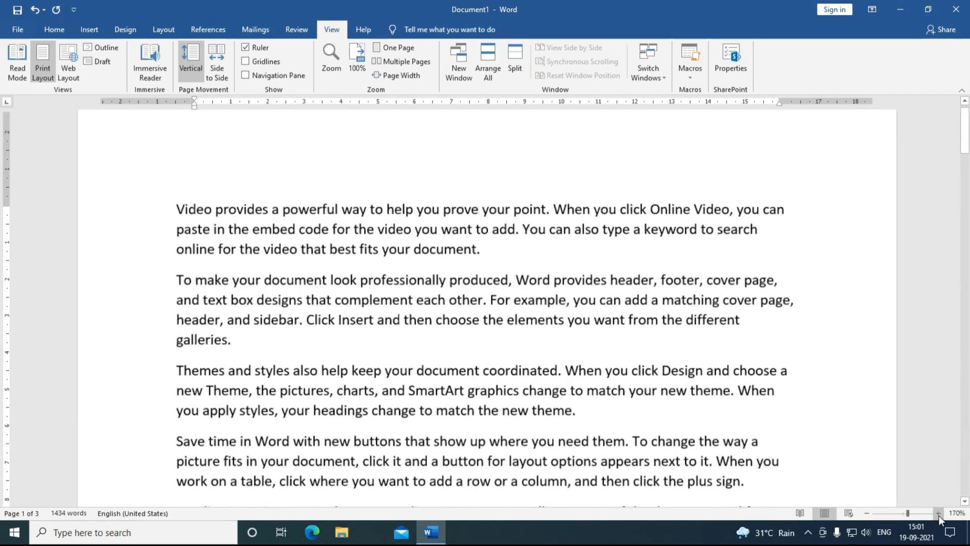
click(938, 514)
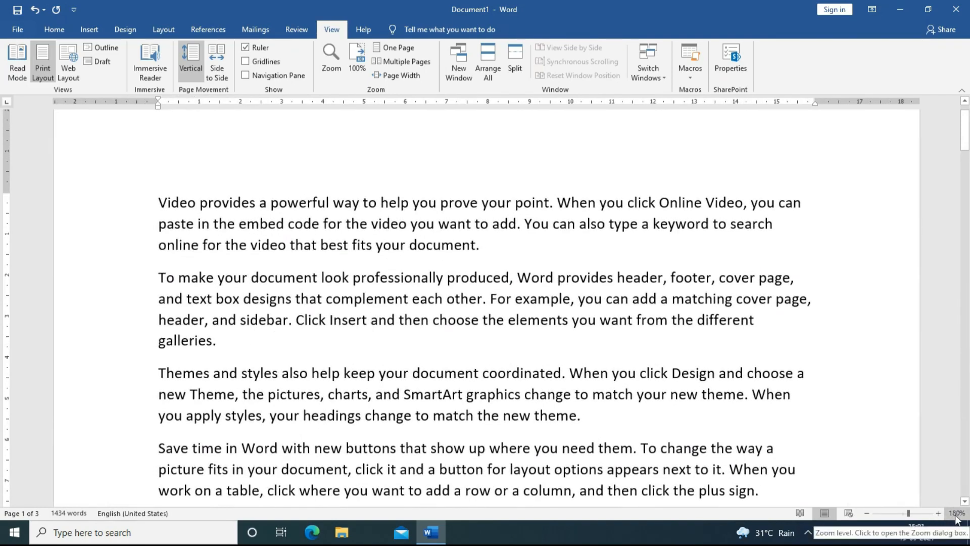
click(938, 514)
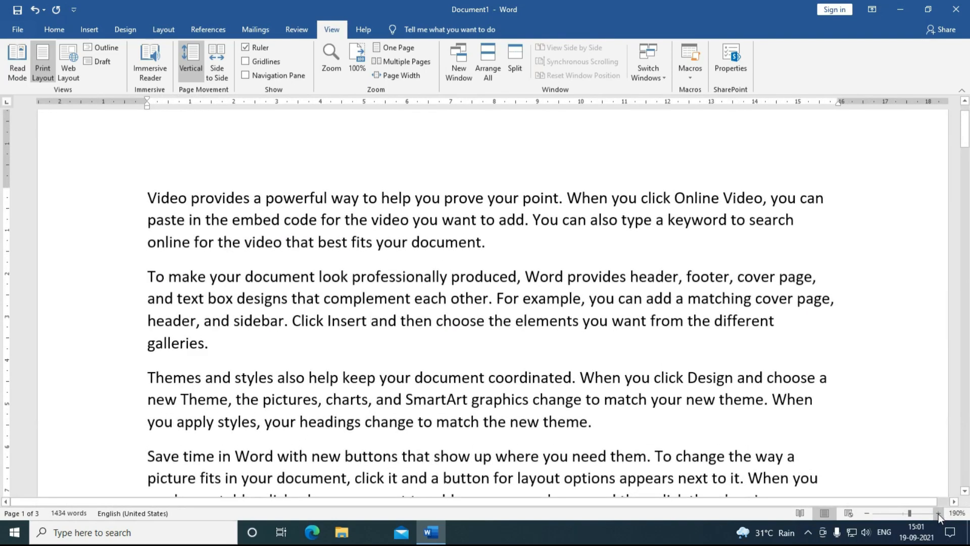
Step: Set the zoom to 150% in the Zoom dialog
click(331, 61)
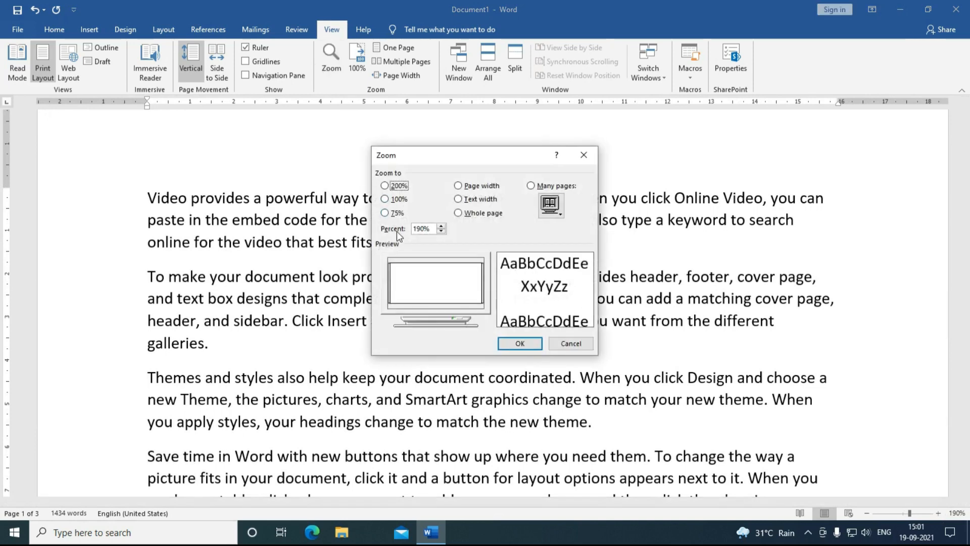
click(441, 231)
click(442, 232)
click(442, 232)
click(441, 233)
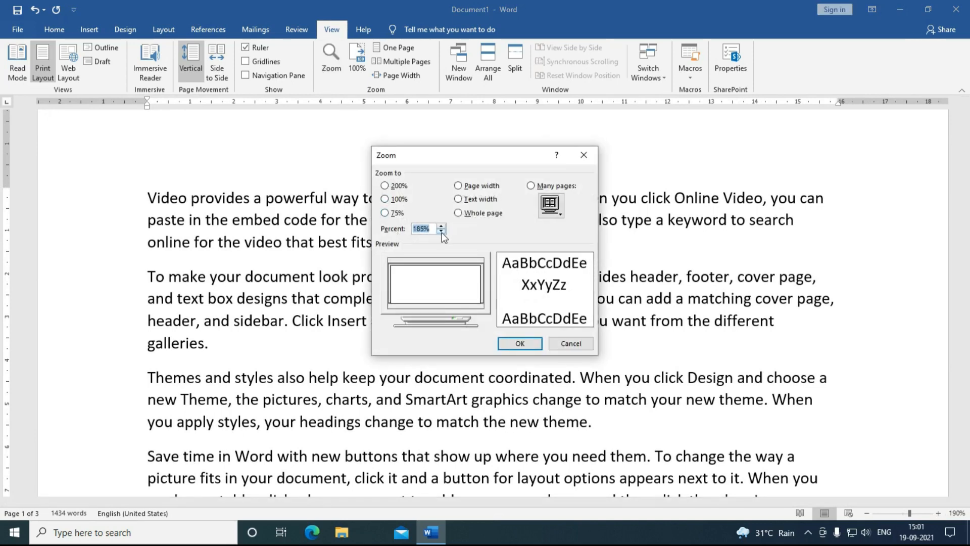
click(441, 232)
drag(431, 231, 412, 232)
text(150)
click(519, 343)
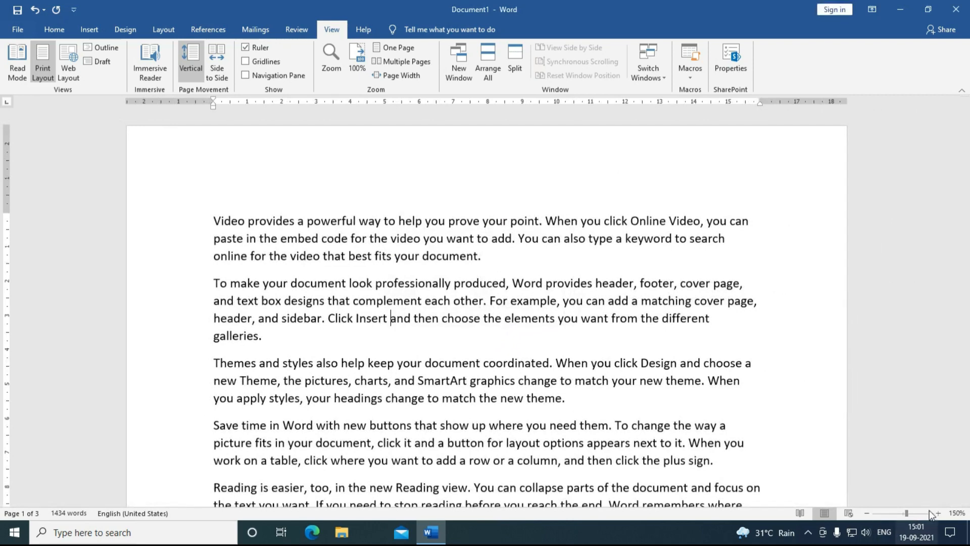
Step: After trying the 100% and 75% presets, apply Page width zoom (187%)
click(332, 60)
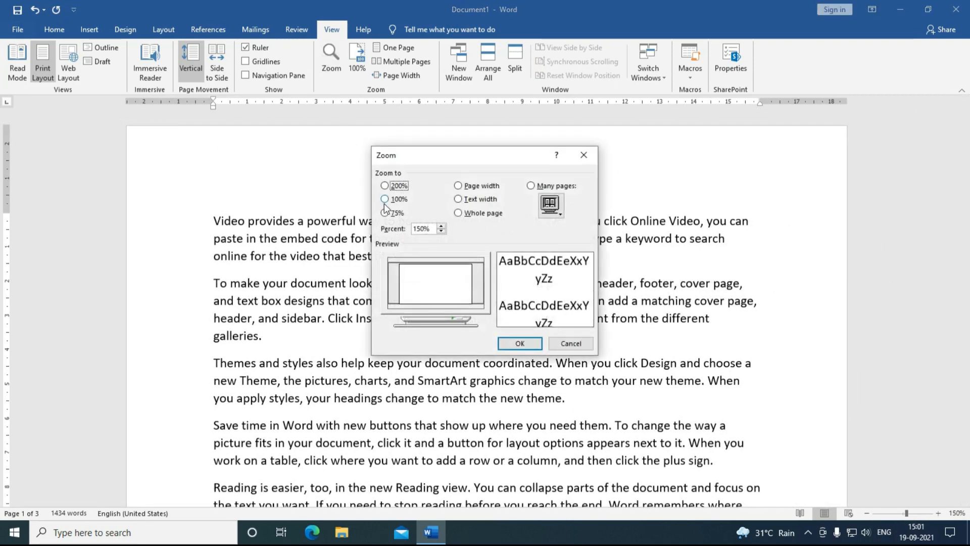
click(385, 199)
click(386, 213)
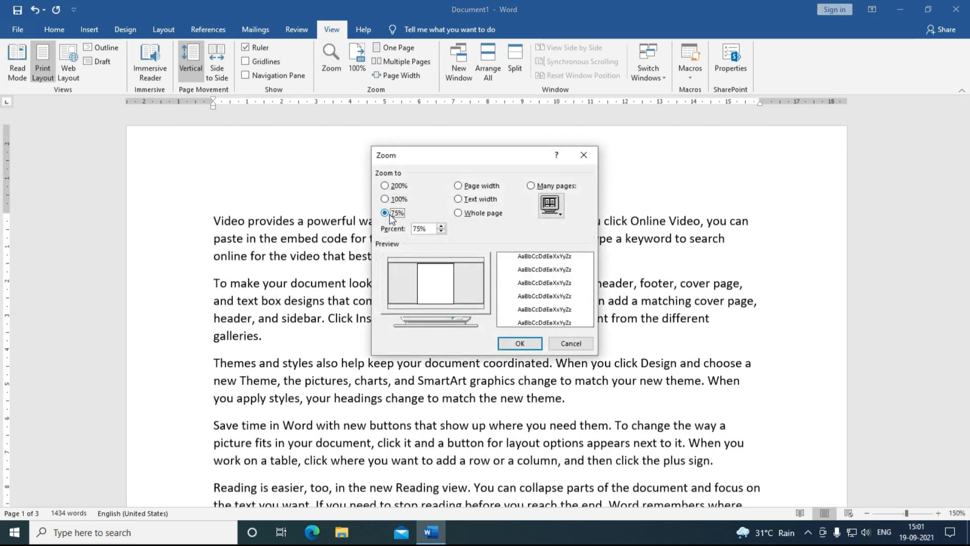
click(458, 185)
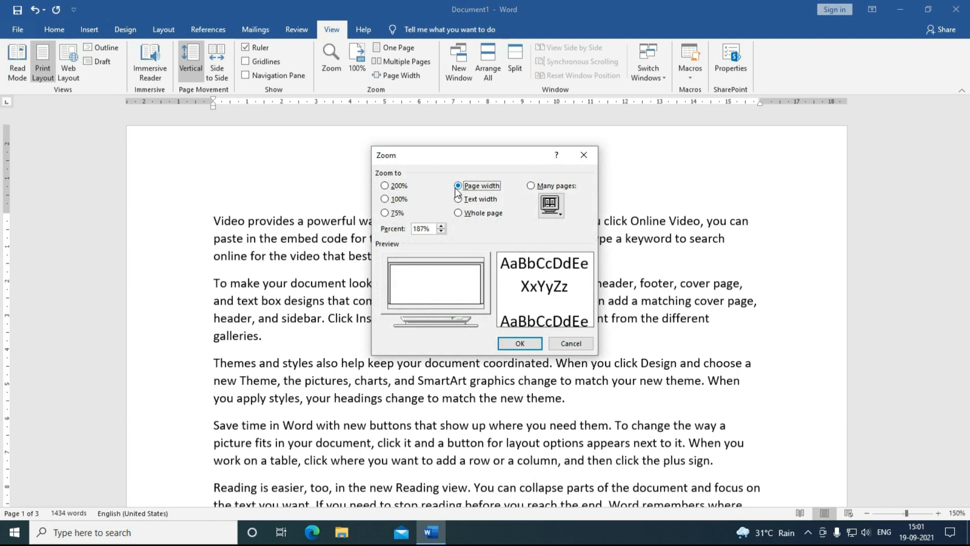
click(515, 346)
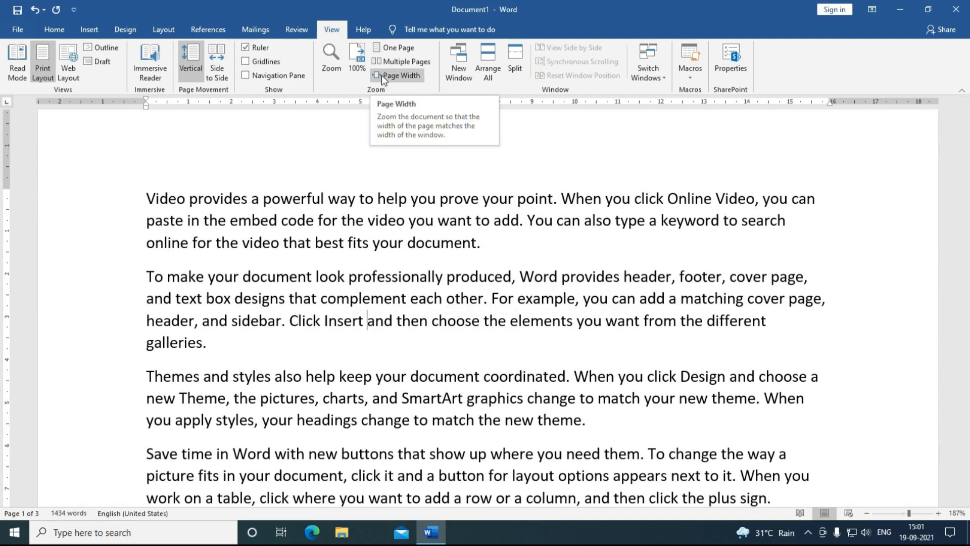
click(362, 65)
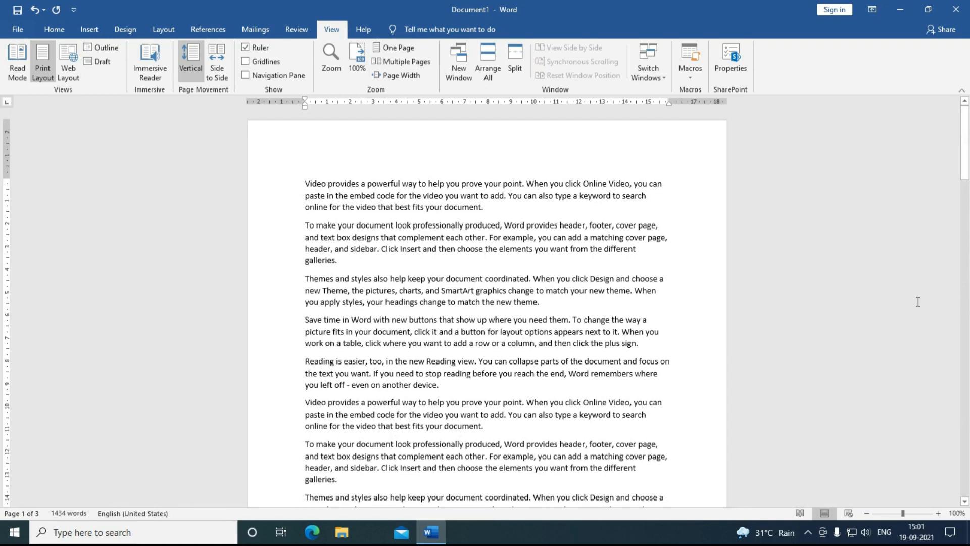
click(397, 80)
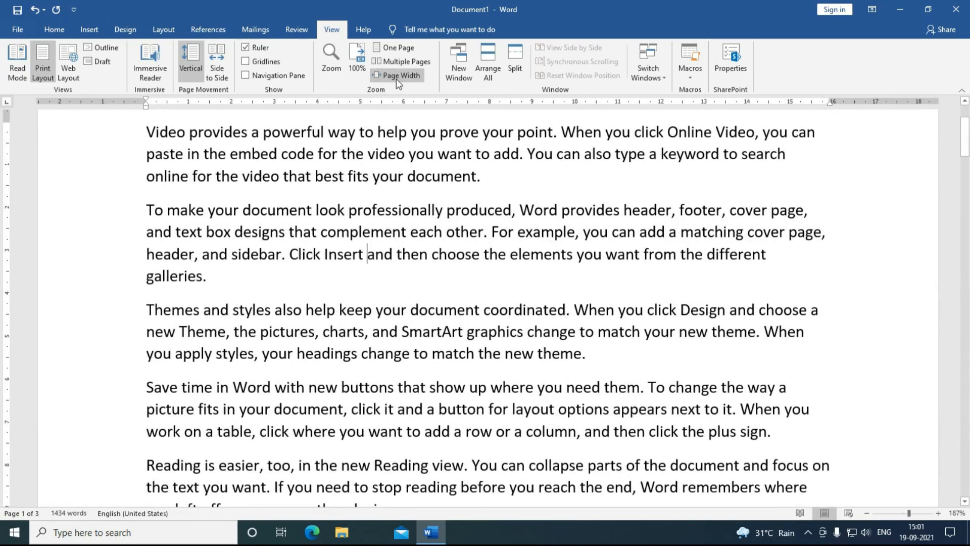
click(399, 46)
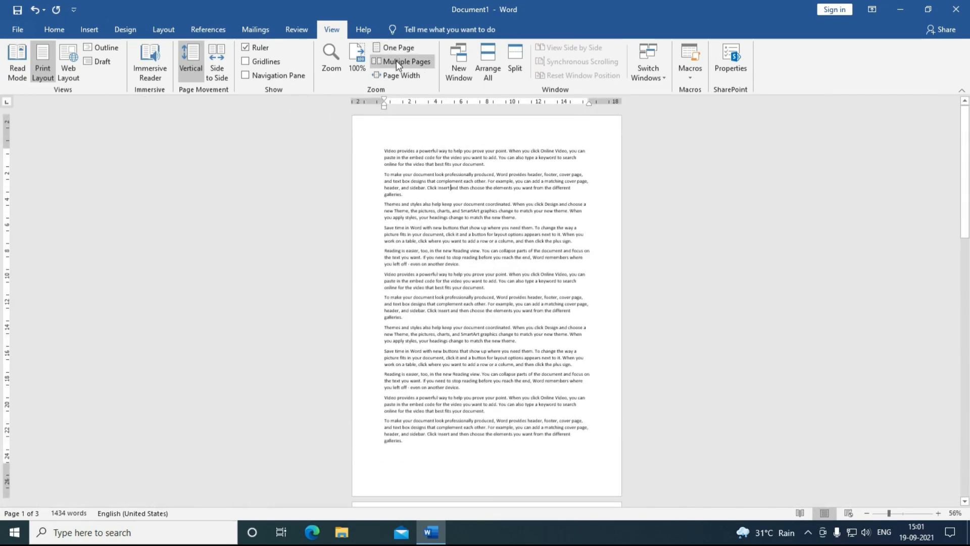
click(396, 61)
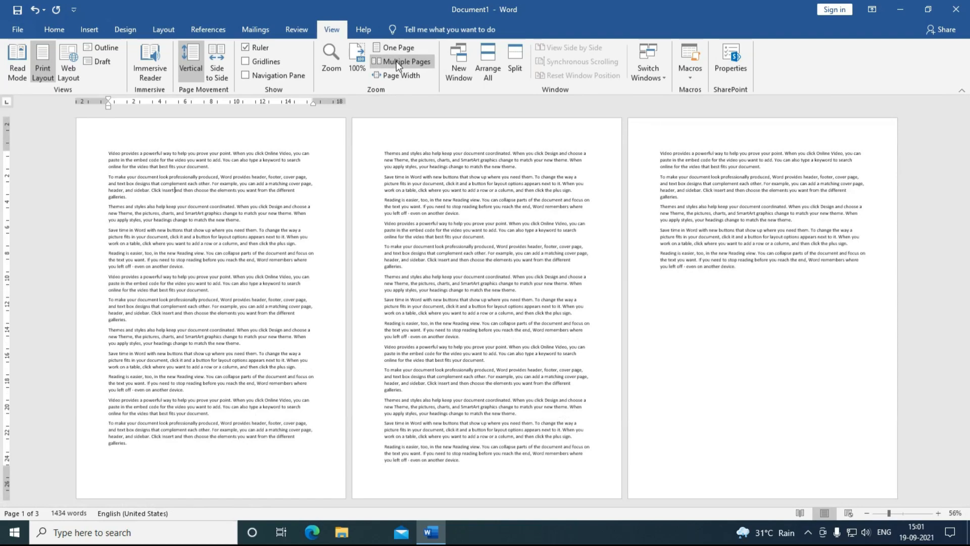
click(392, 75)
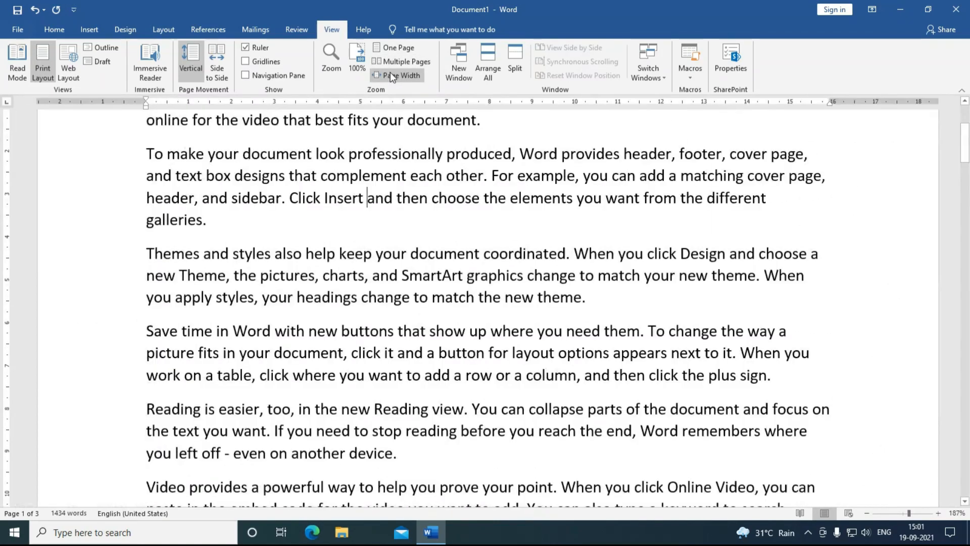
scroll(380, 226, up, 3)
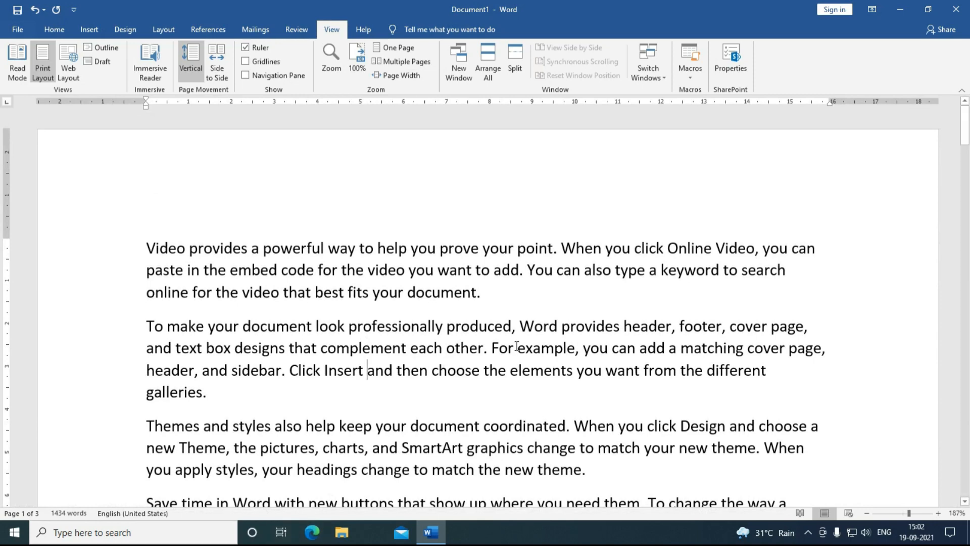
click(518, 68)
click(479, 303)
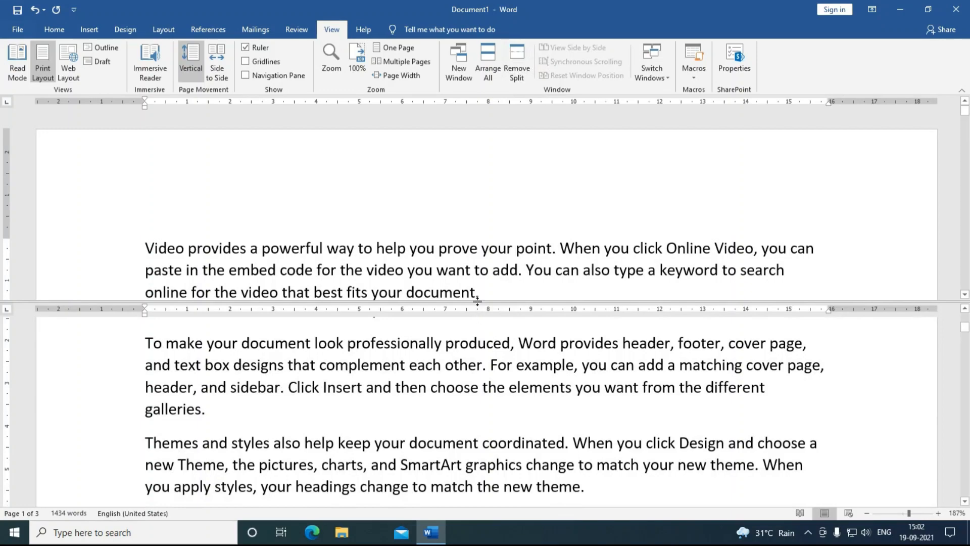
drag(478, 301, 477, 360)
scroll(352, 268, down, 3)
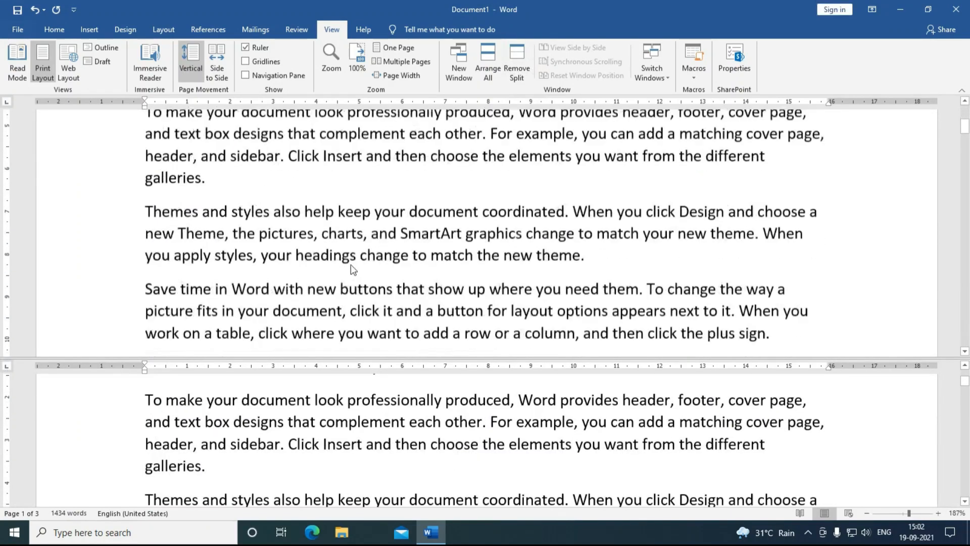
scroll(351, 265, down, 2)
scroll(350, 265, up, 3)
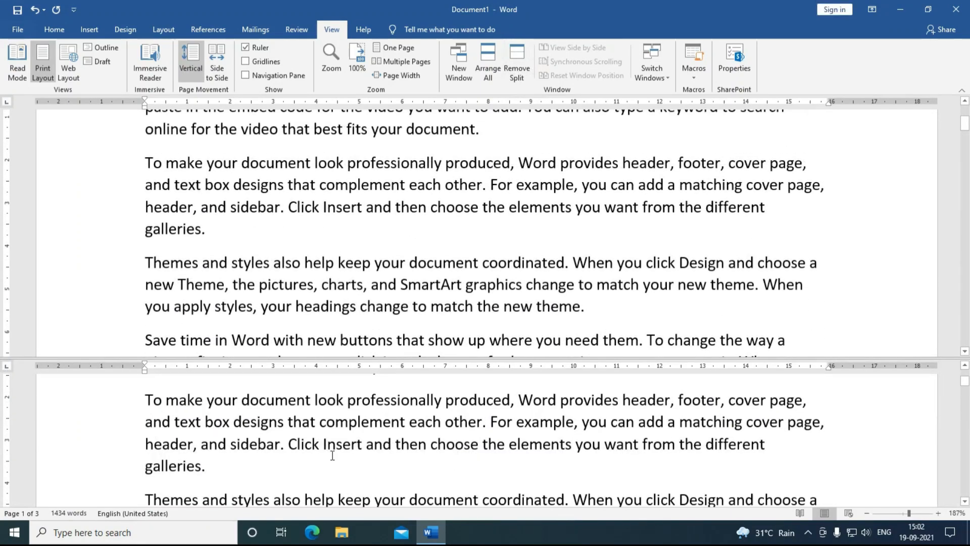
scroll(332, 455, down, 5)
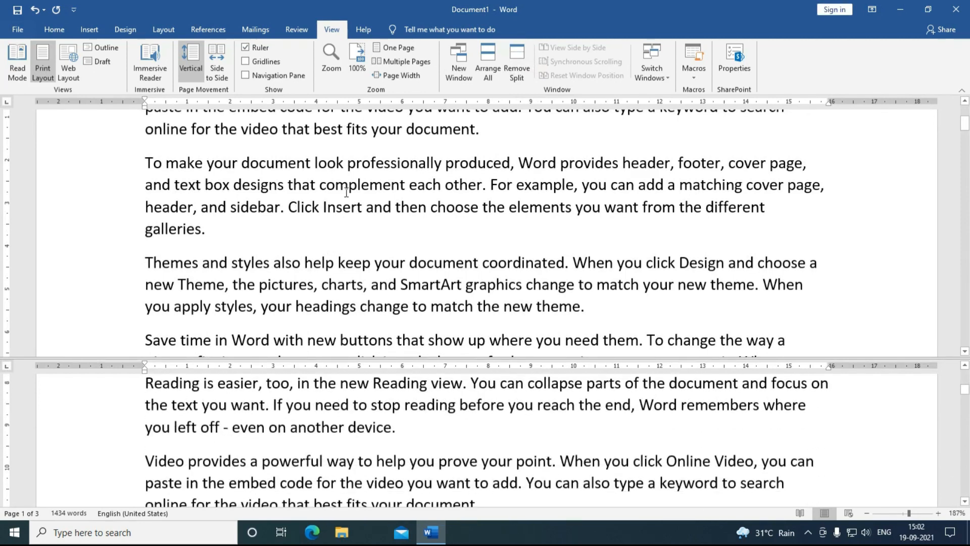
drag(371, 358, 371, 323)
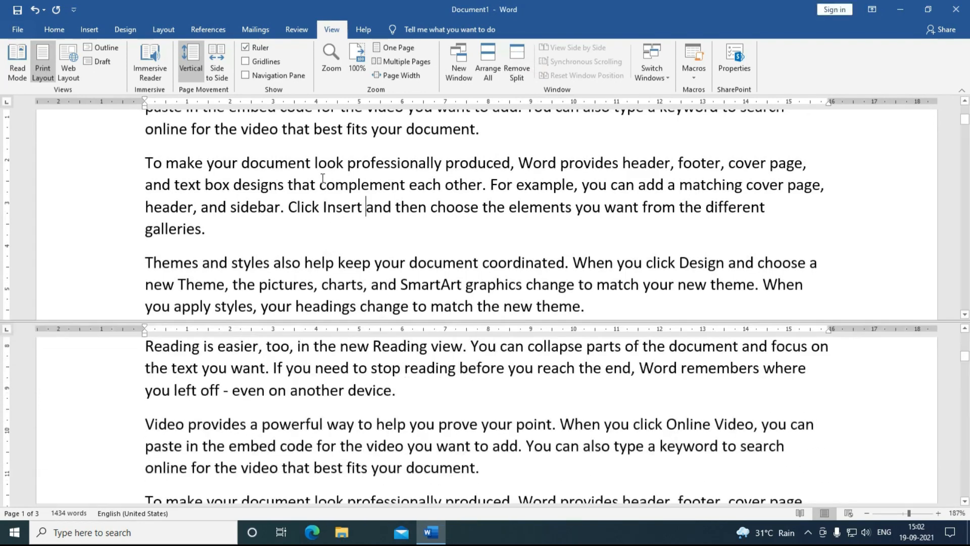
scroll(325, 197, down, 2)
scroll(325, 197, down, 3)
scroll(325, 197, up, 4)
scroll(325, 197, down, 3)
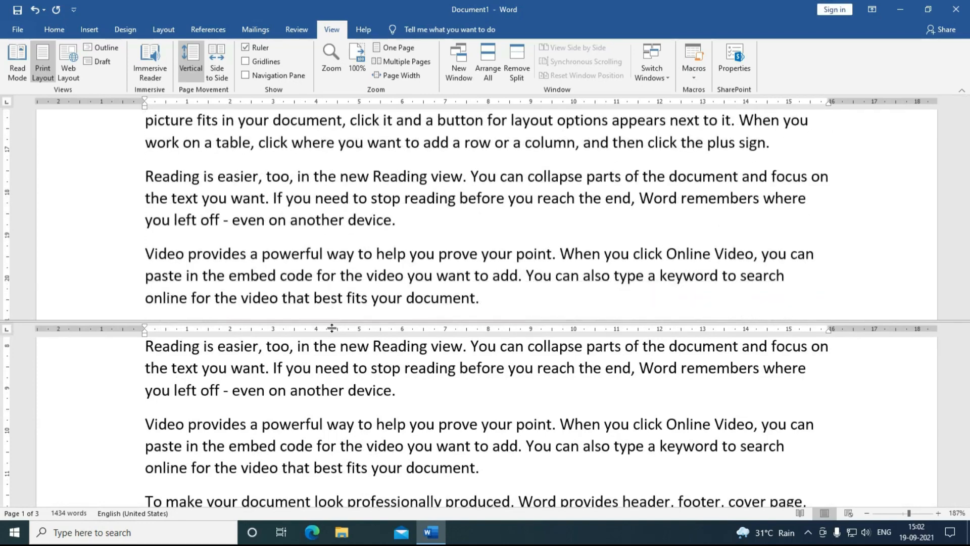
scroll(340, 402, up, 3)
scroll(348, 409, down, 2)
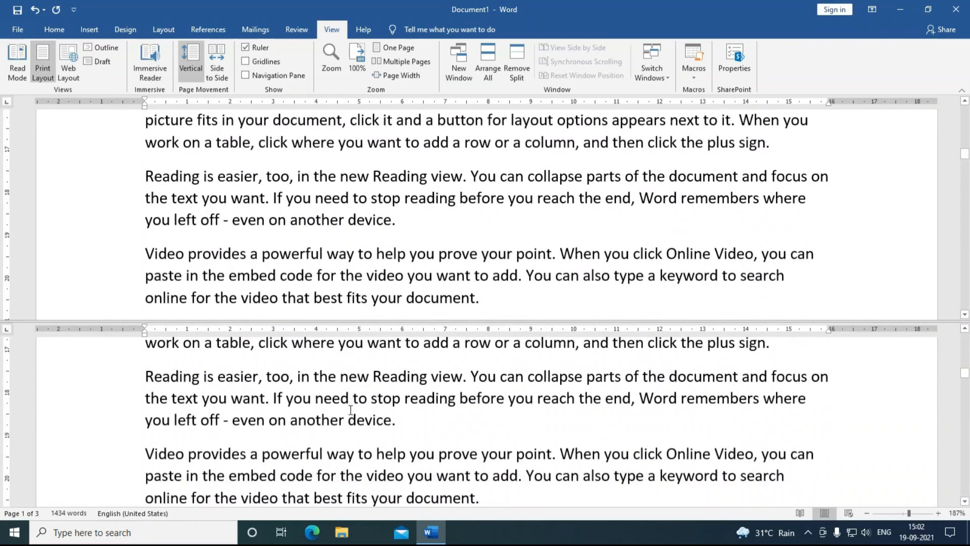
scroll(328, 243, up, 10)
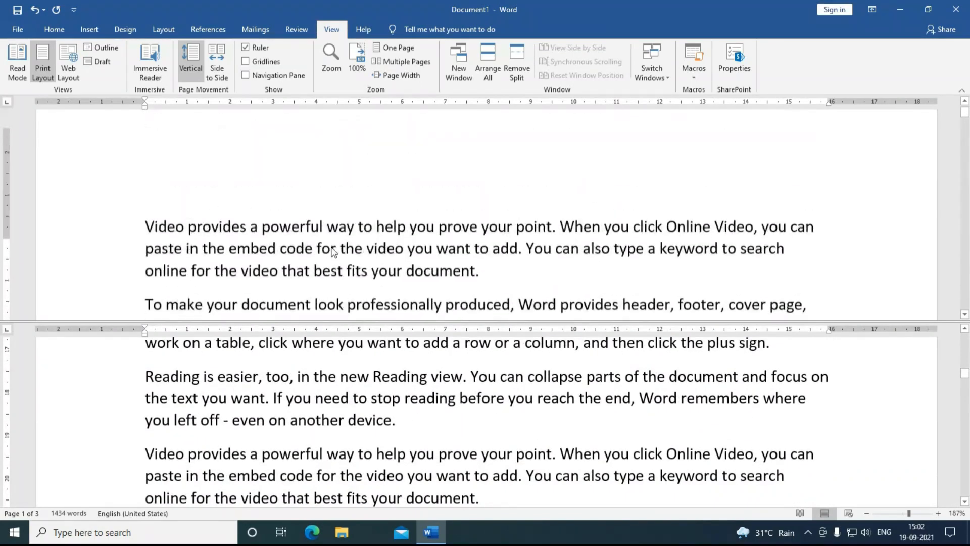
scroll(326, 245, down, 4)
scroll(327, 246, up, 1)
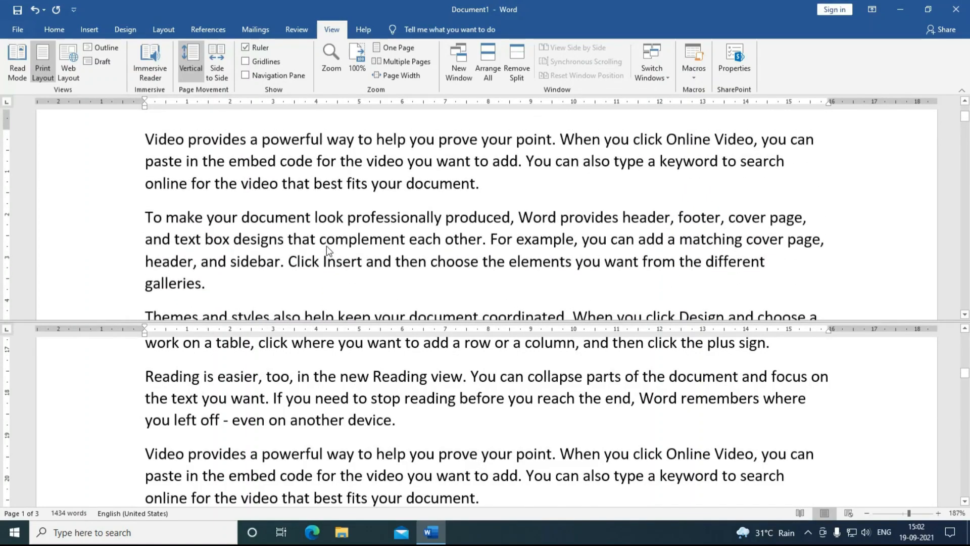
scroll(316, 396, down, 5)
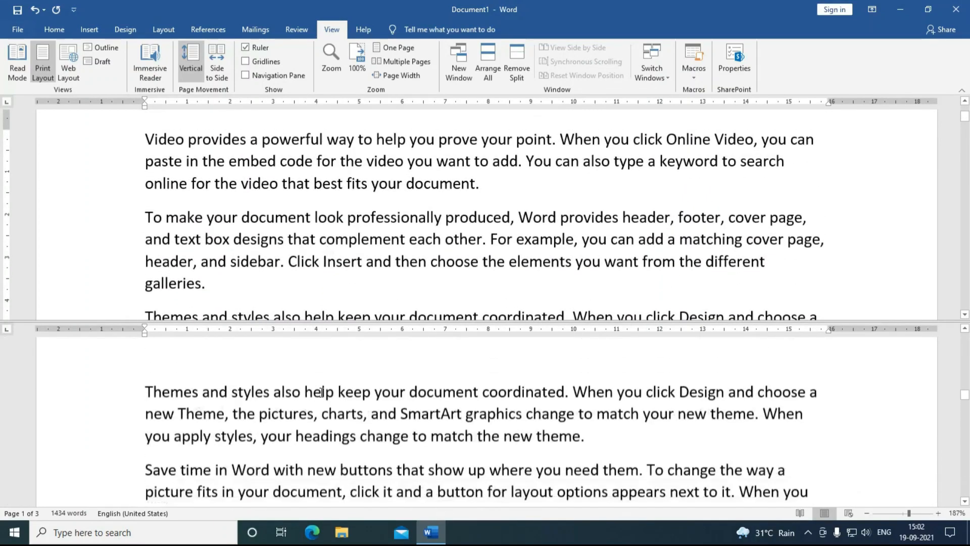
scroll(325, 395, up, 5)
scroll(326, 392, up, 2)
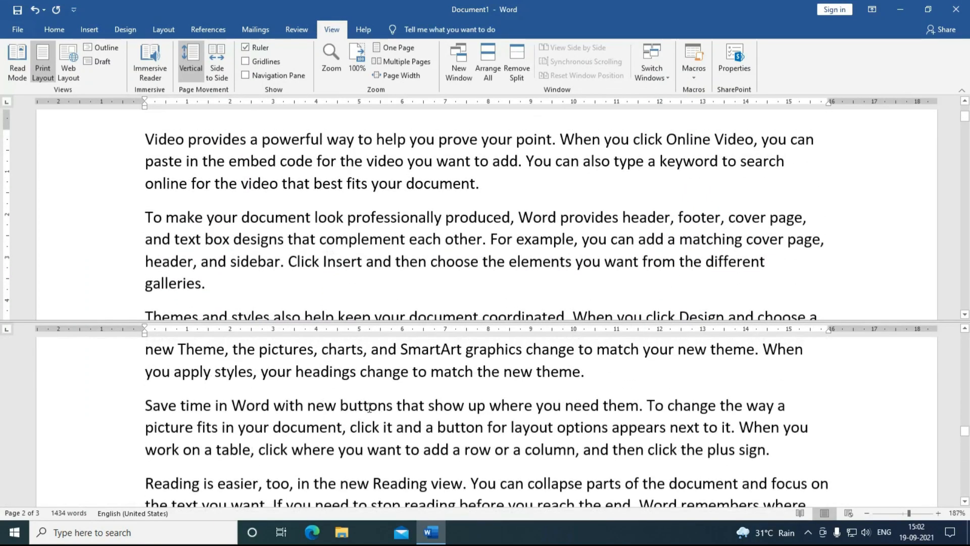
scroll(369, 407, up, 1)
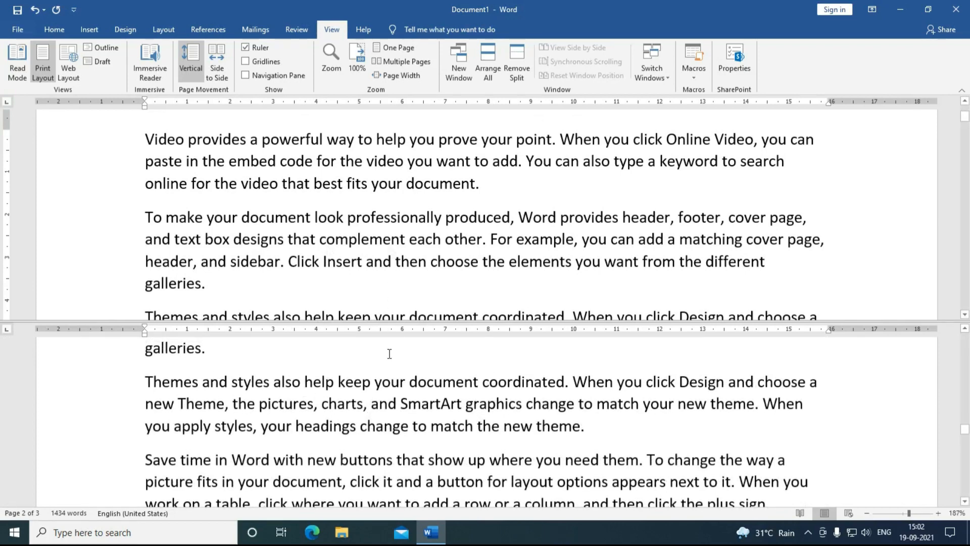
click(520, 75)
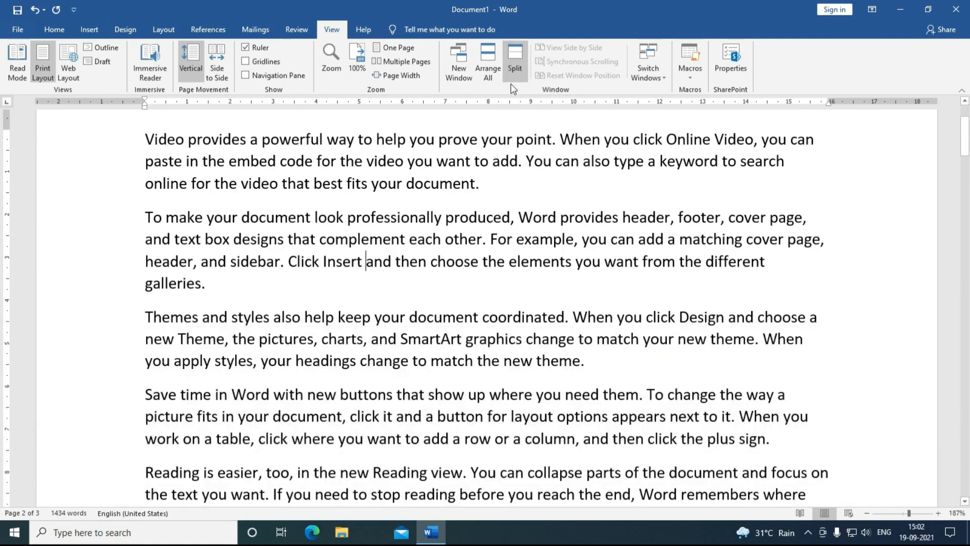
scroll(377, 318, down, 7)
scroll(376, 321, up, 8)
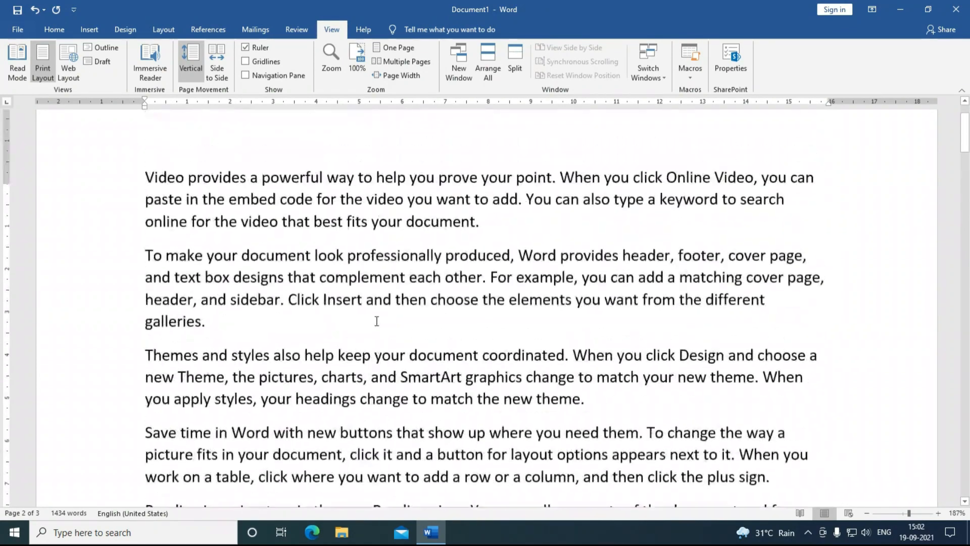
scroll(377, 322, up, 3)
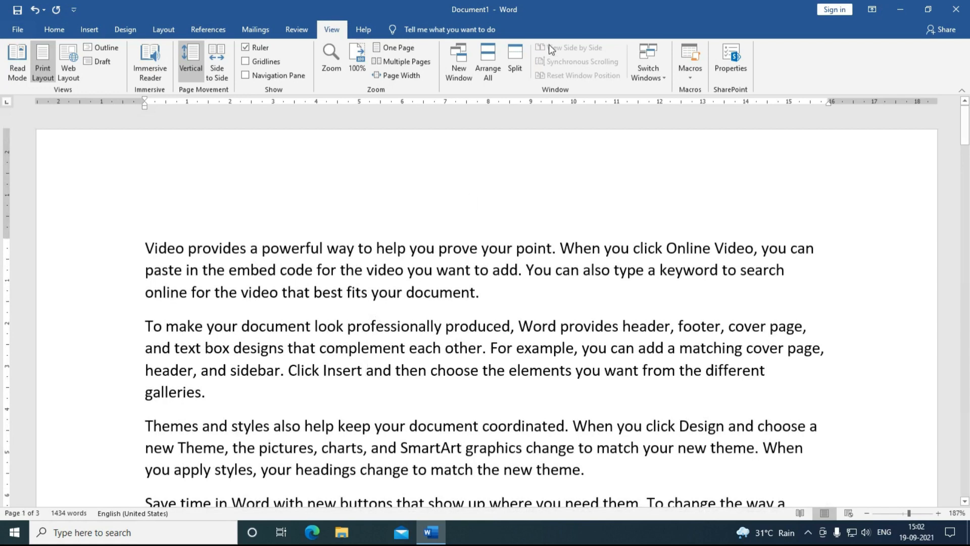